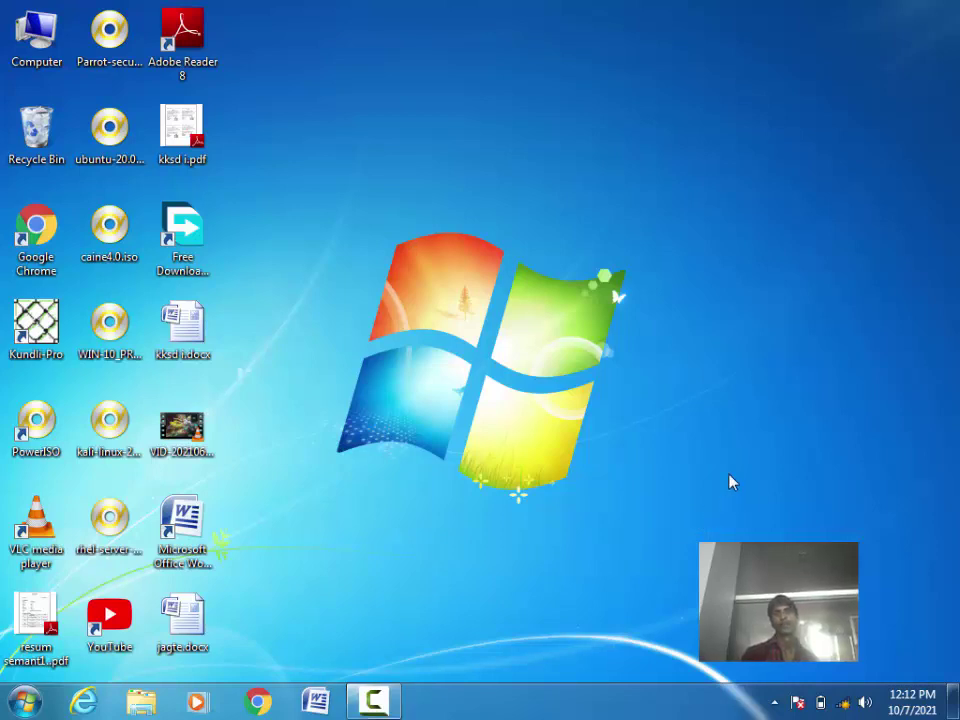
# Refresh the desktop twice and hide the screen recorder window.
pyautogui.rightClick(730, 482)
pyautogui.click(786, 250)
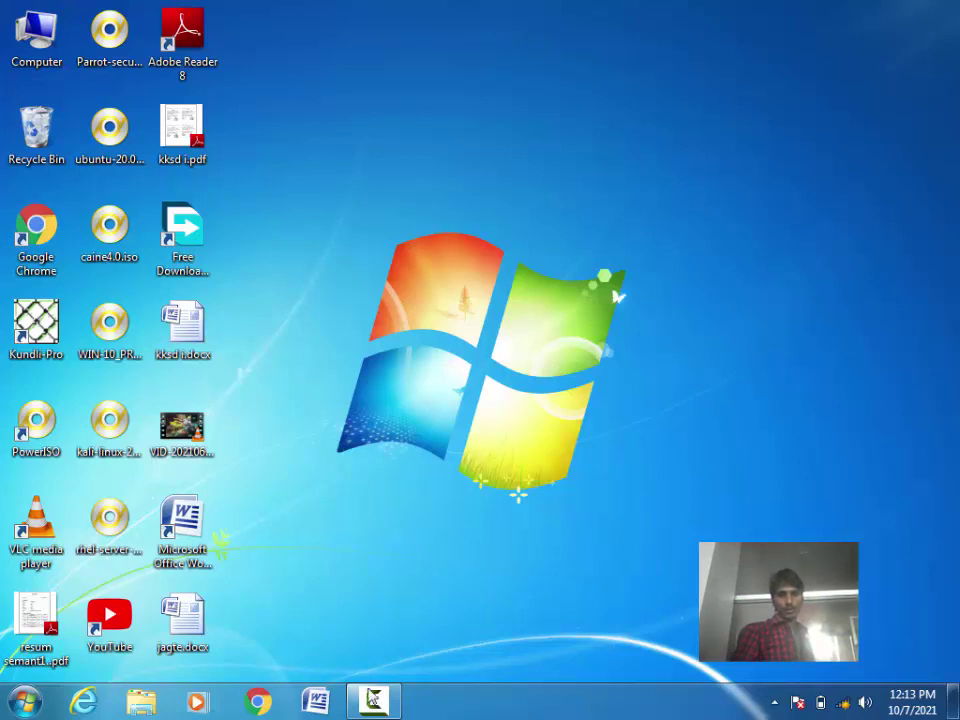
pyautogui.click(373, 700)
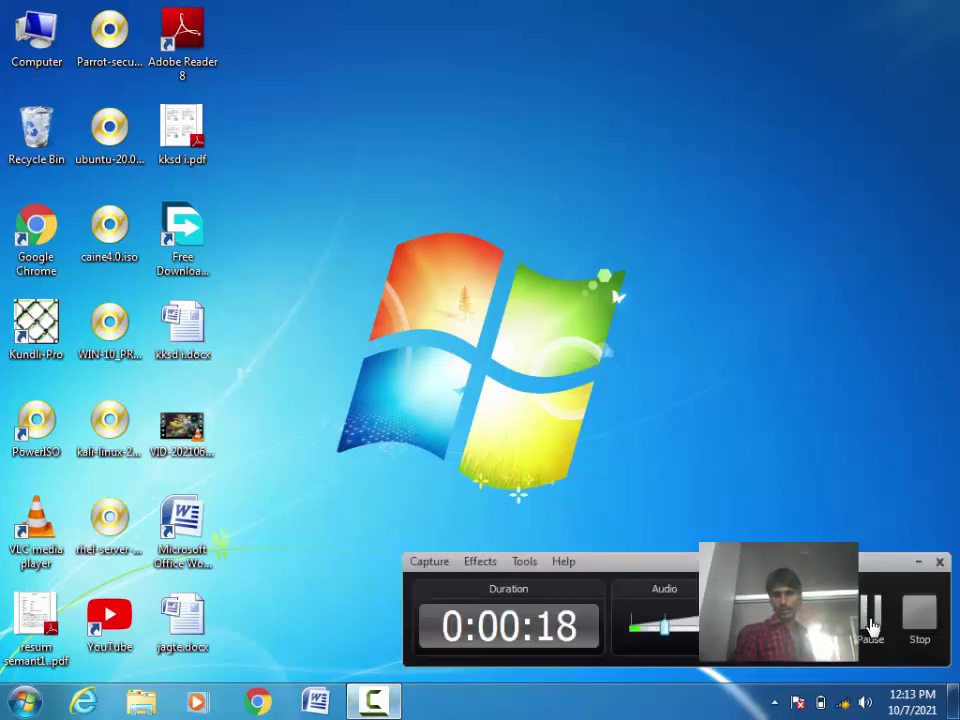
pyautogui.click(918, 561)
pyautogui.rightClick(728, 510)
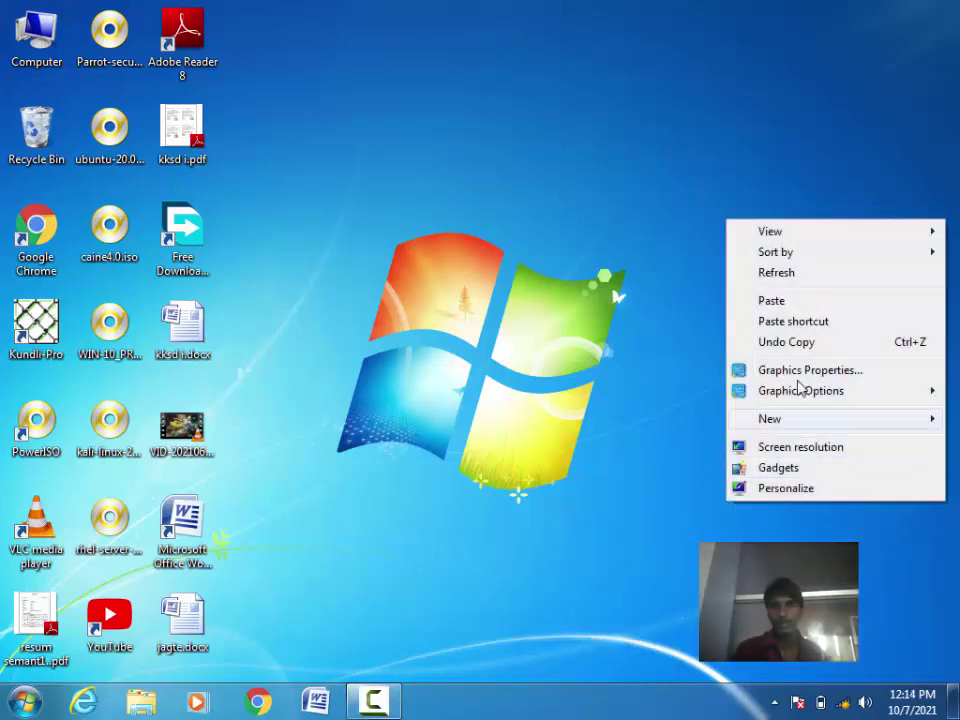
pyautogui.click(784, 272)
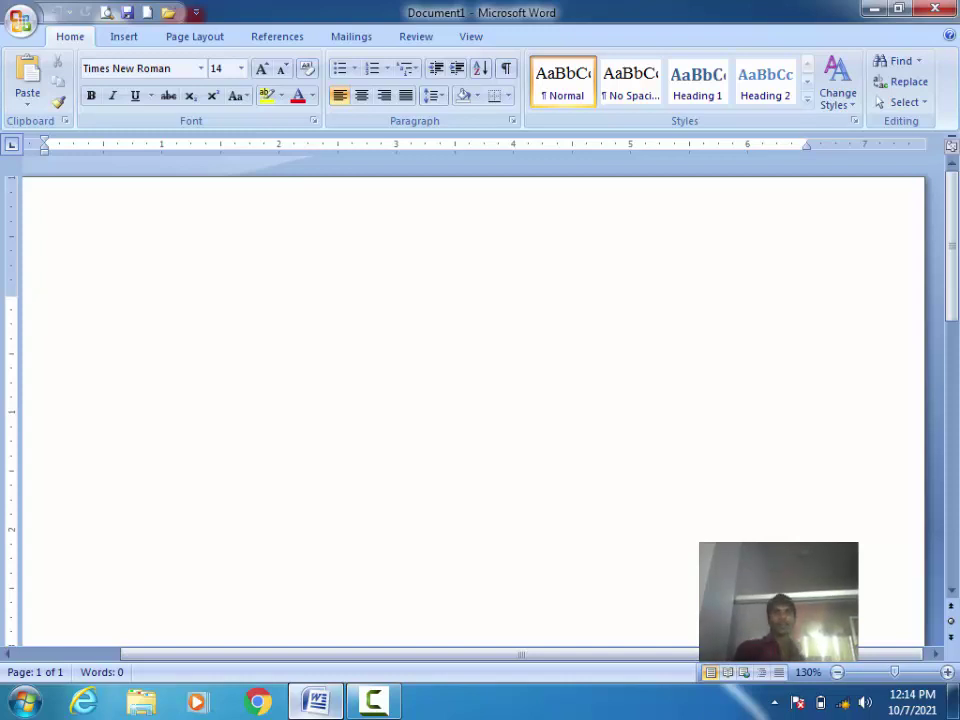
# Type a line of sample text, select it, and put an outside box border around it.
pyautogui.click(508, 98)
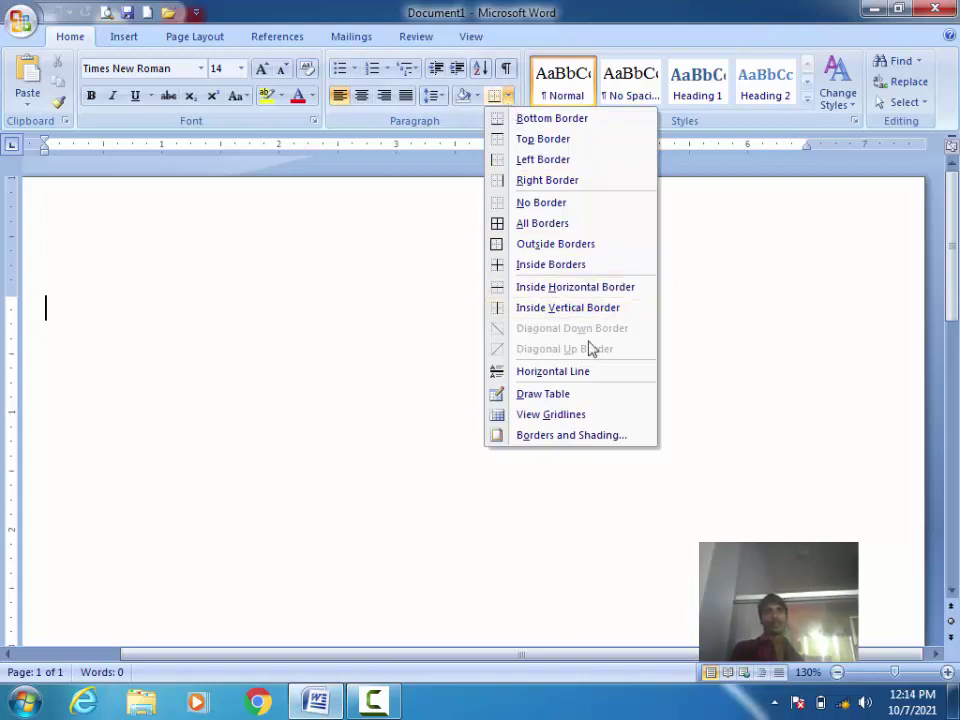
pyautogui.write('zkjdvbkjdzbv')
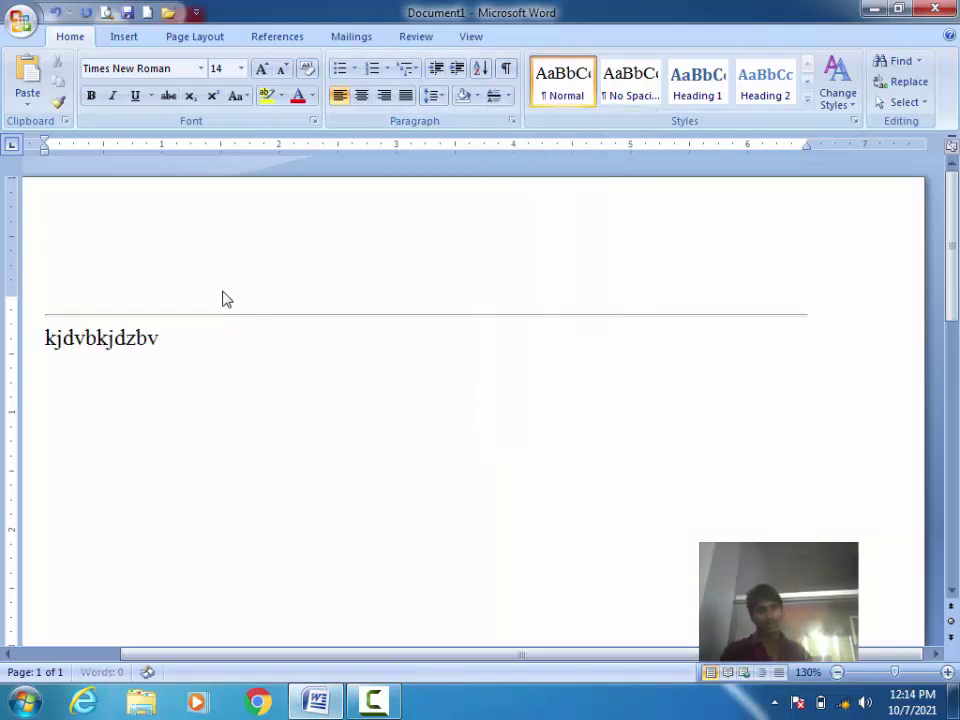
pyautogui.write('dzkjvbdzkjv')
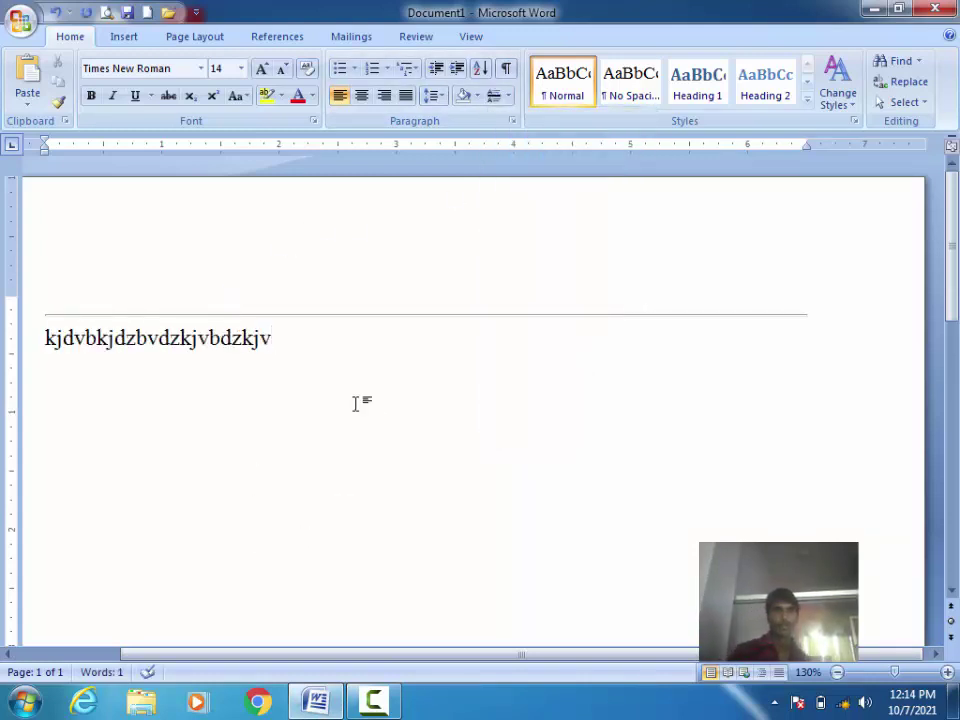
pyautogui.moveTo(282, 341); pyautogui.dragTo(43, 347)
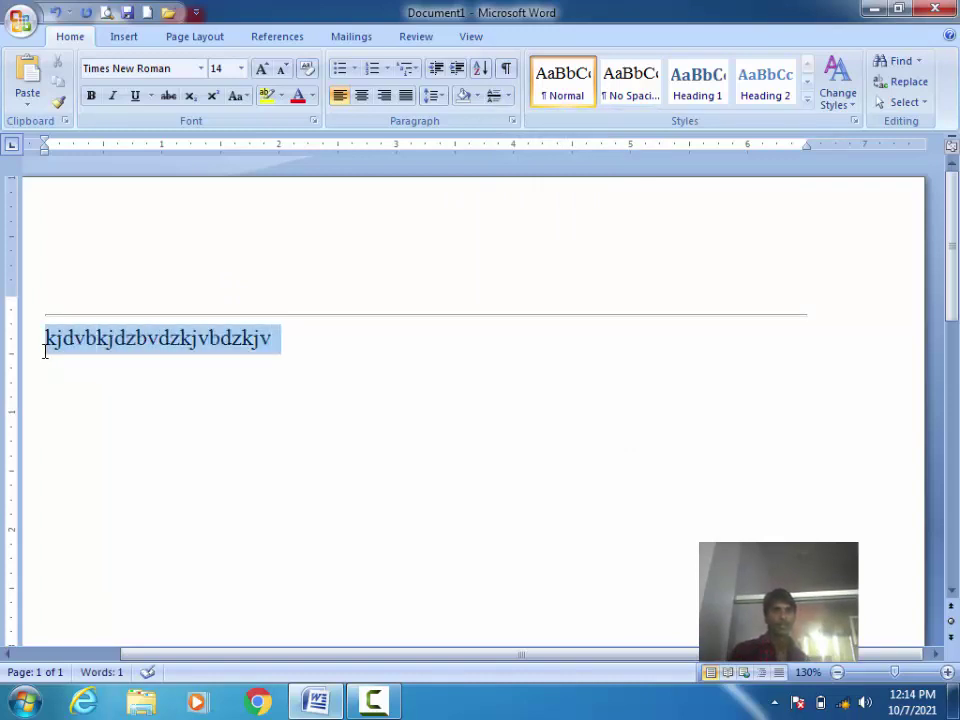
pyautogui.click(508, 96)
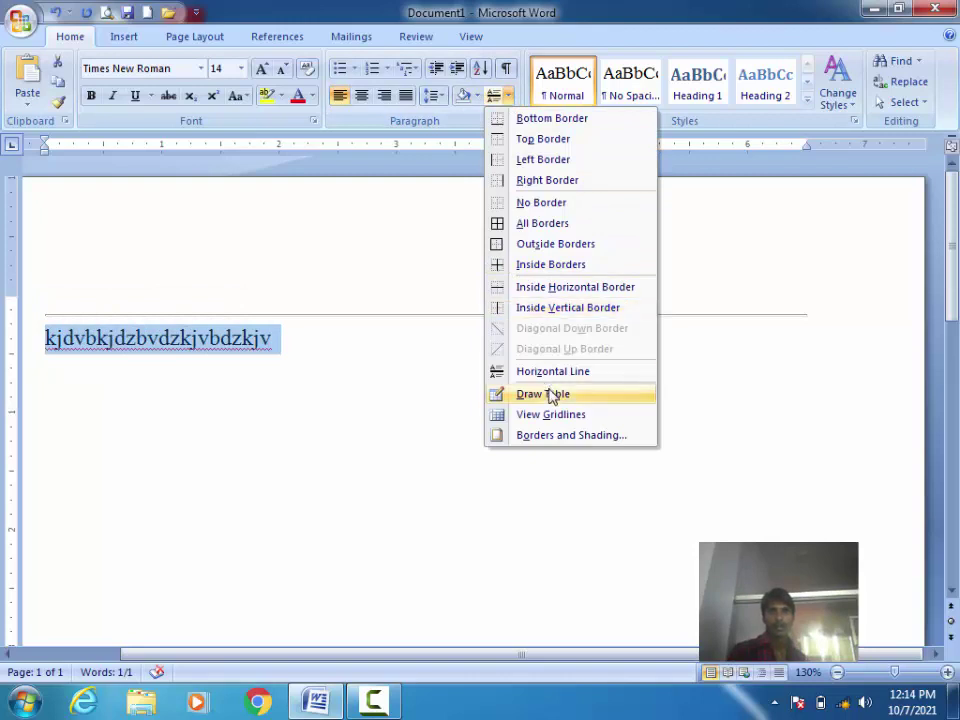
pyautogui.click(548, 250)
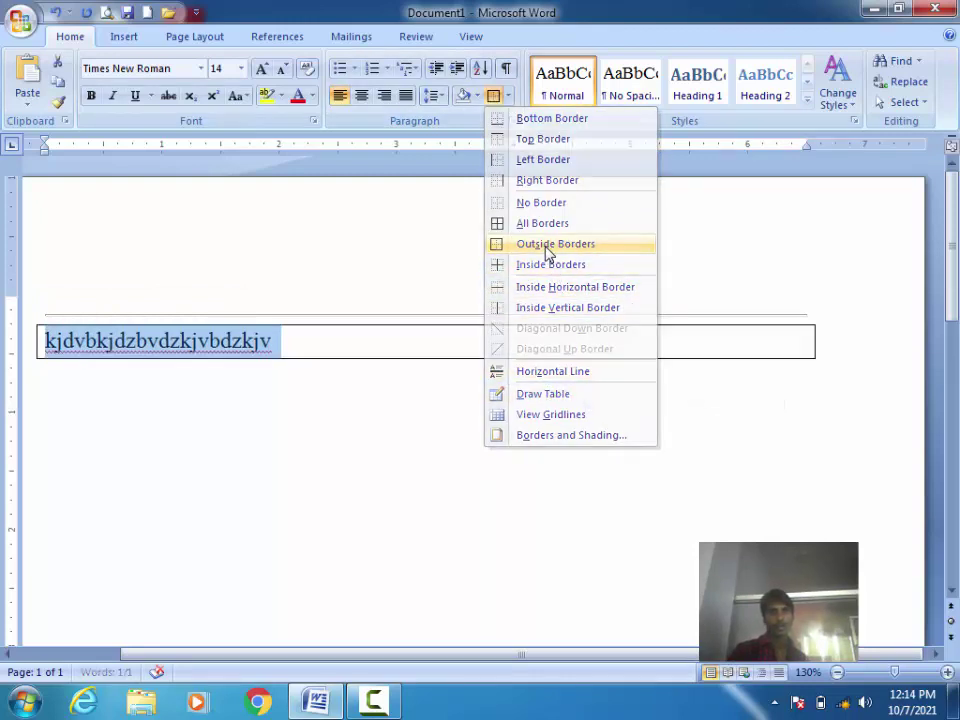
# Add two horizontal lines, then undo everything back to a blank page.
pyautogui.click(508, 97)
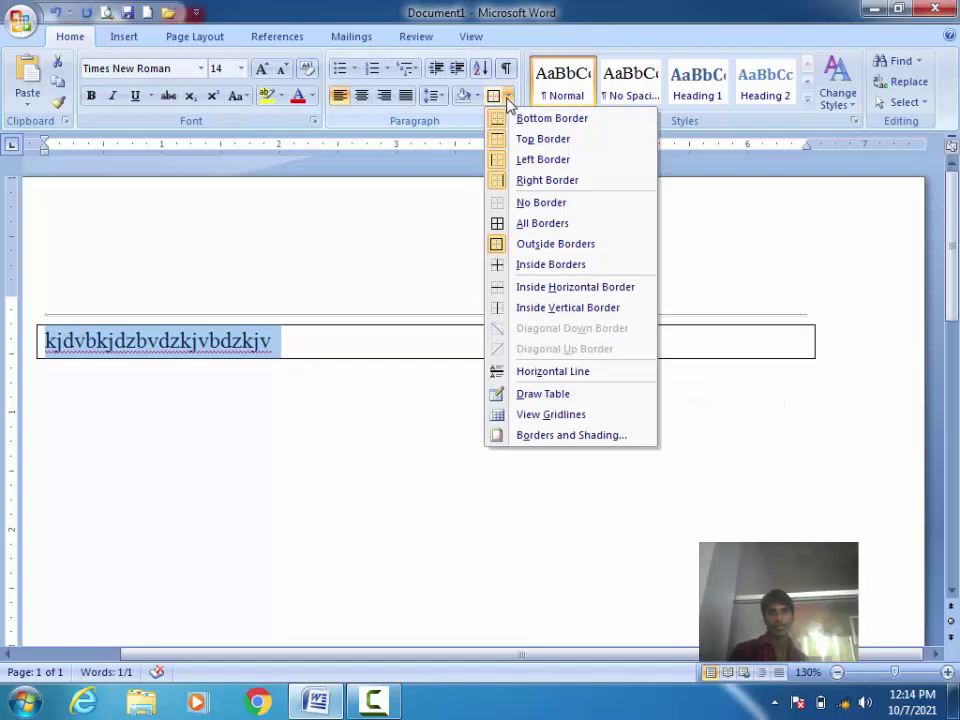
pyautogui.click(541, 371)
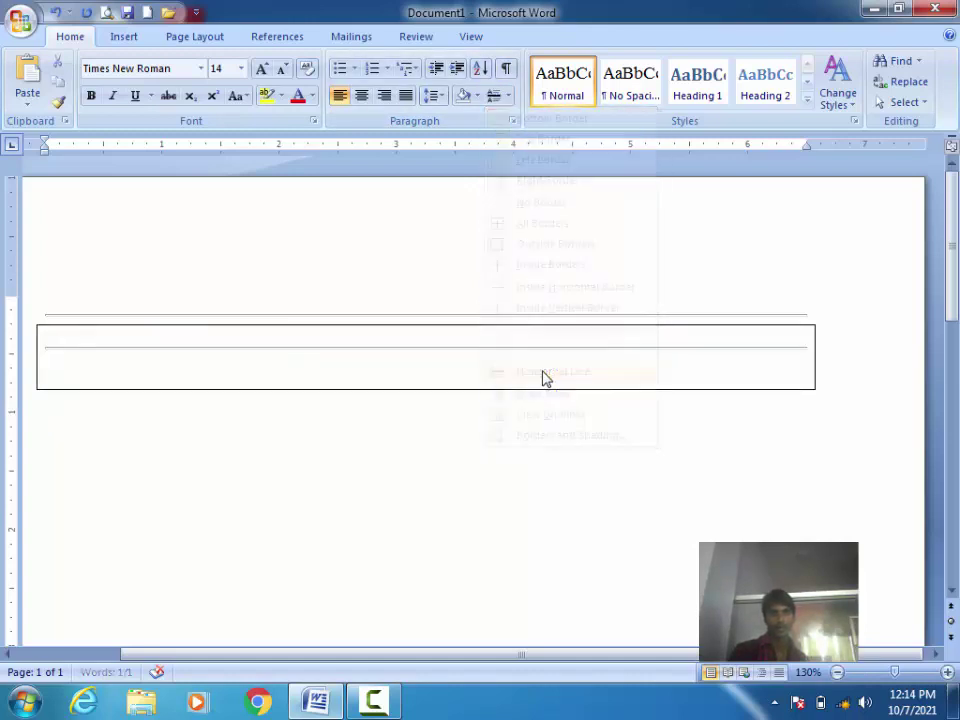
pyautogui.click(508, 97)
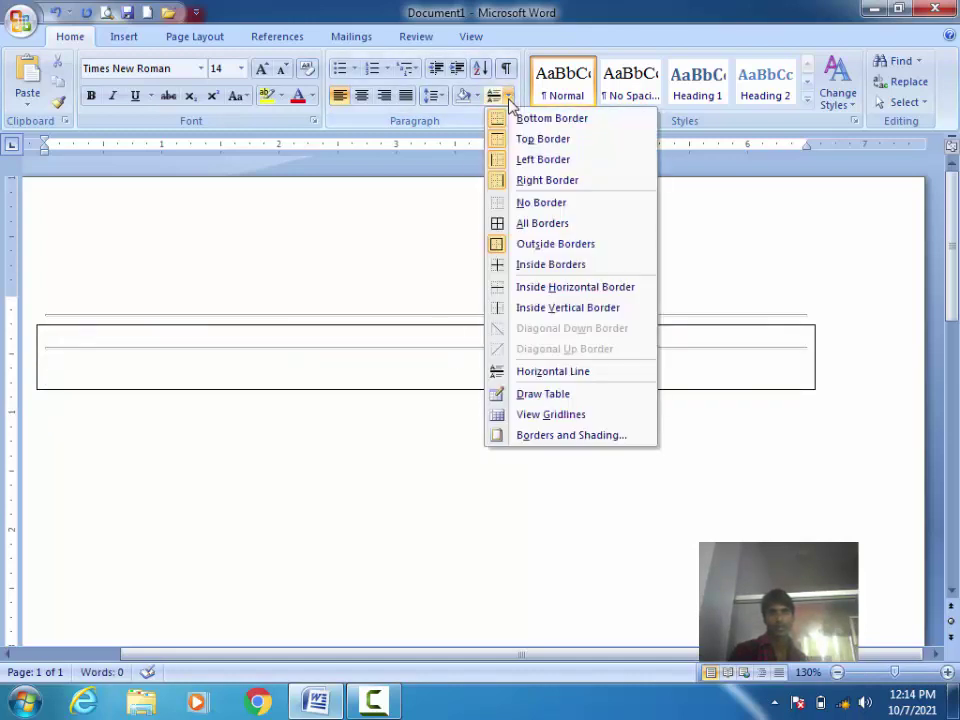
pyautogui.click(545, 374)
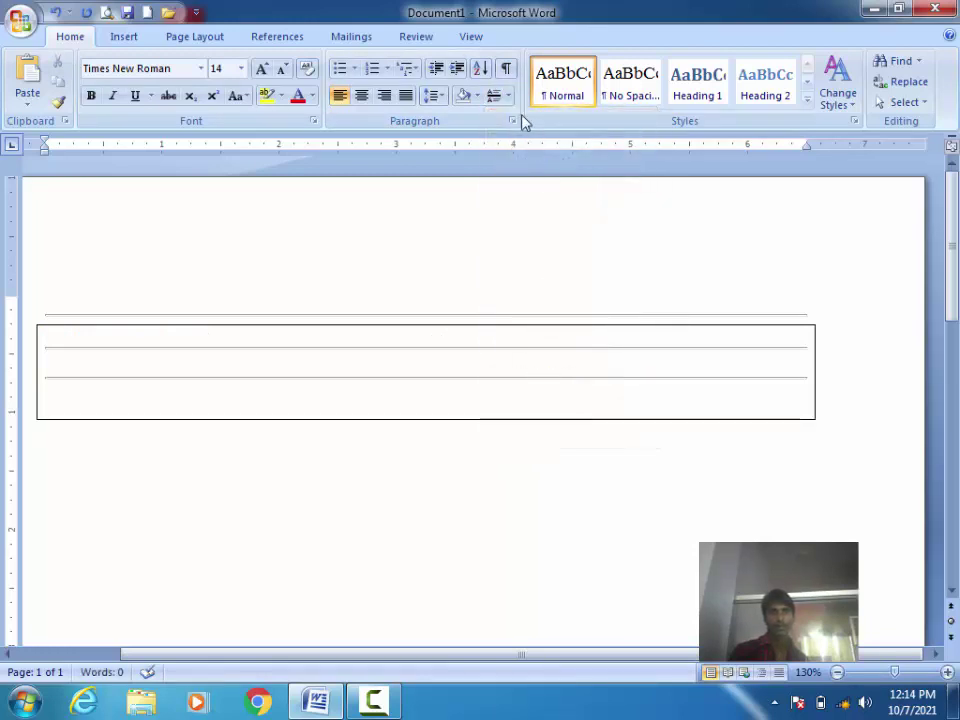
pyautogui.hotkey('ctrl', 'z')
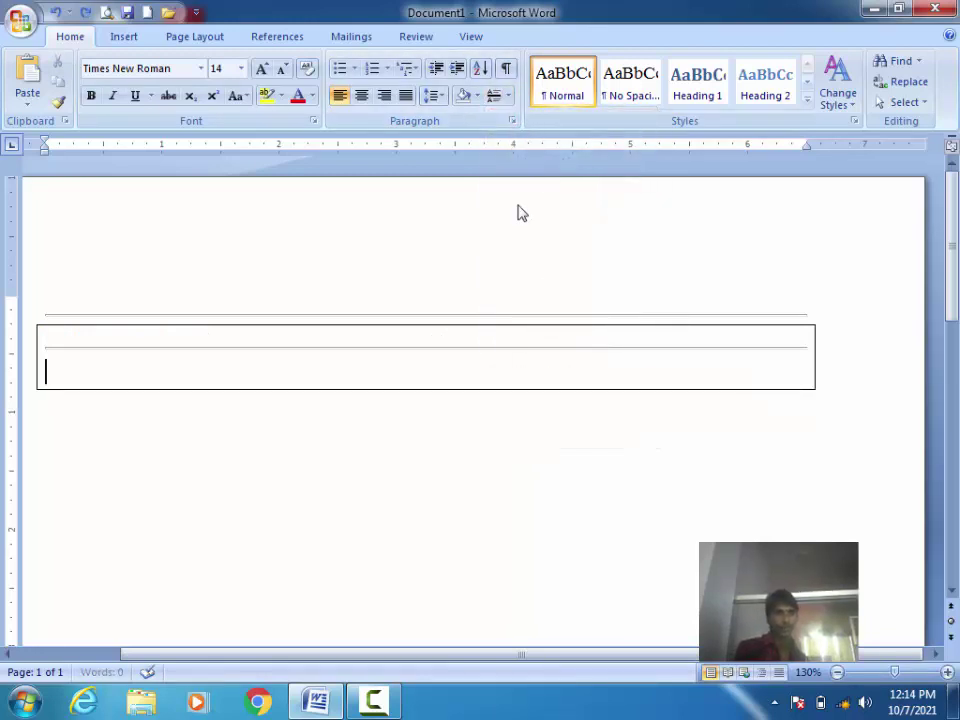
pyautogui.hotkey('ctrl', 'z')
pyautogui.hotkey('ctrl', 'z')
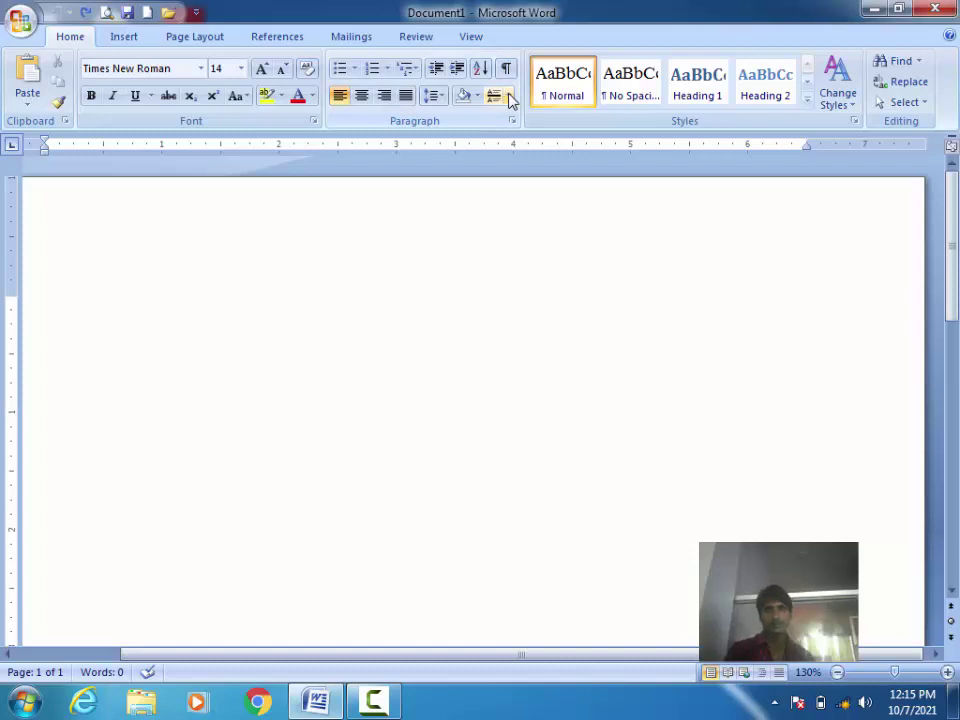
# Type 'iafhiafhsifhsdi', try left, right and box borders on it, then choose No Border.
pyautogui.click(509, 98)
pyautogui.write('iafhiafhsifhsdi')
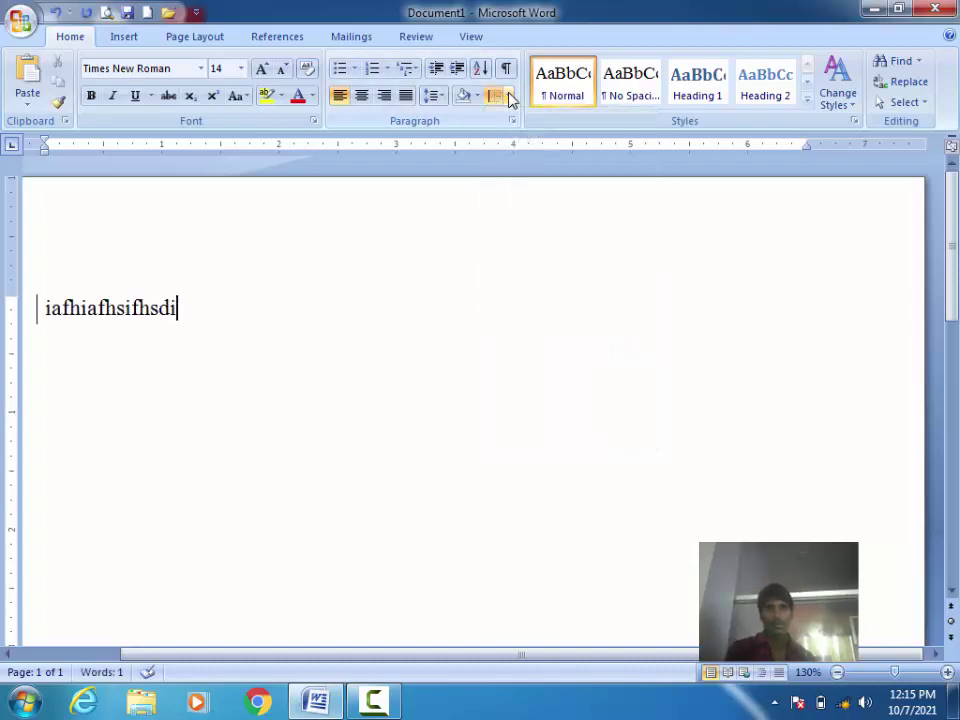
pyautogui.click(509, 97)
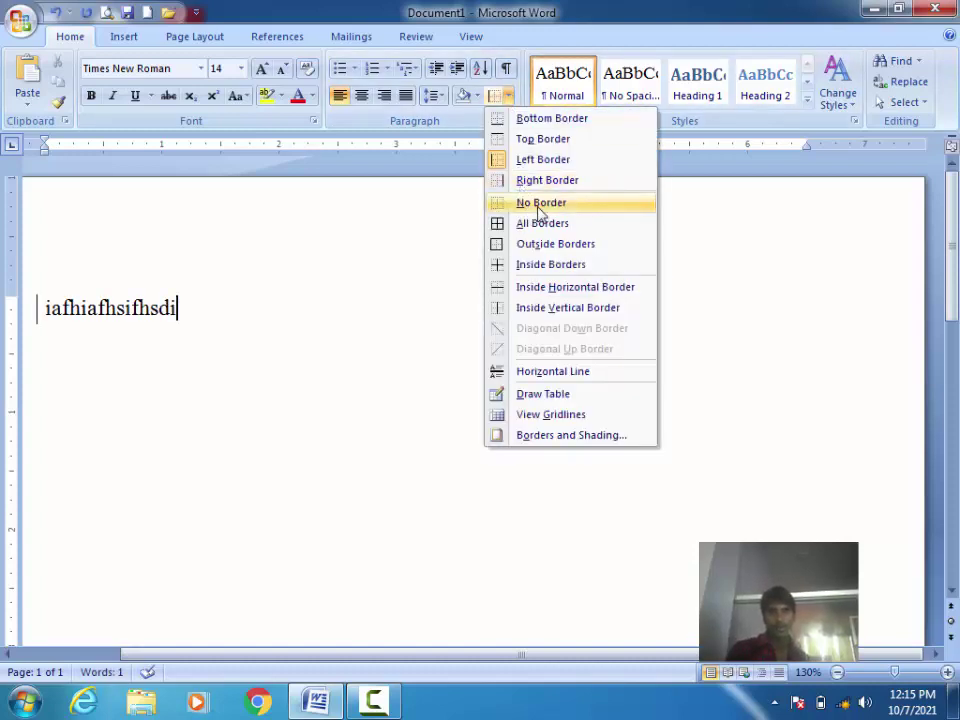
pyautogui.click(542, 182)
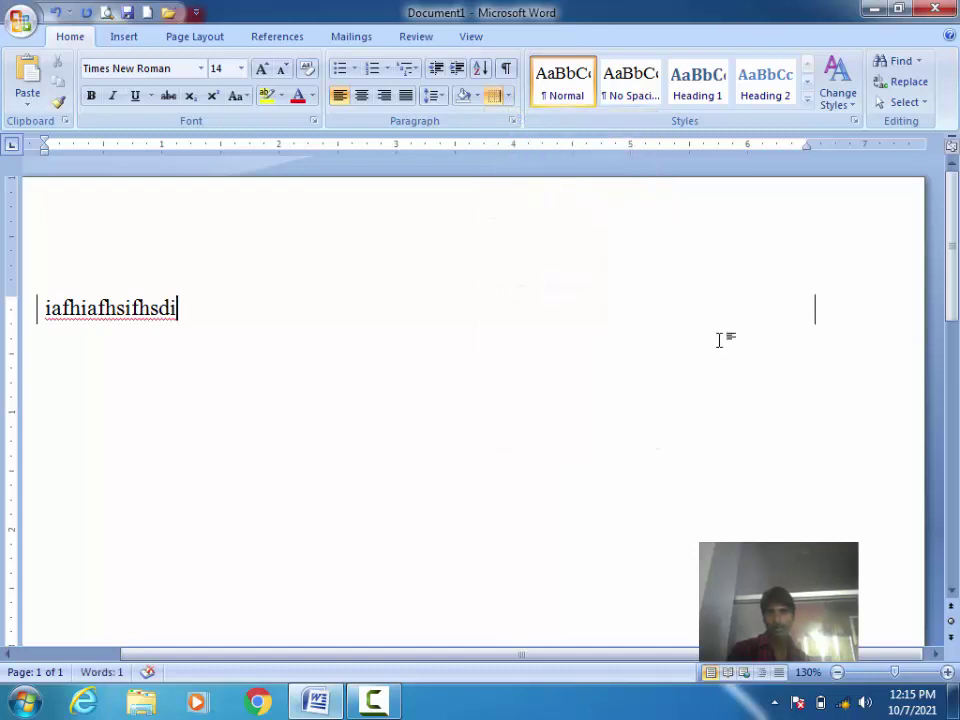
pyautogui.click(509, 97)
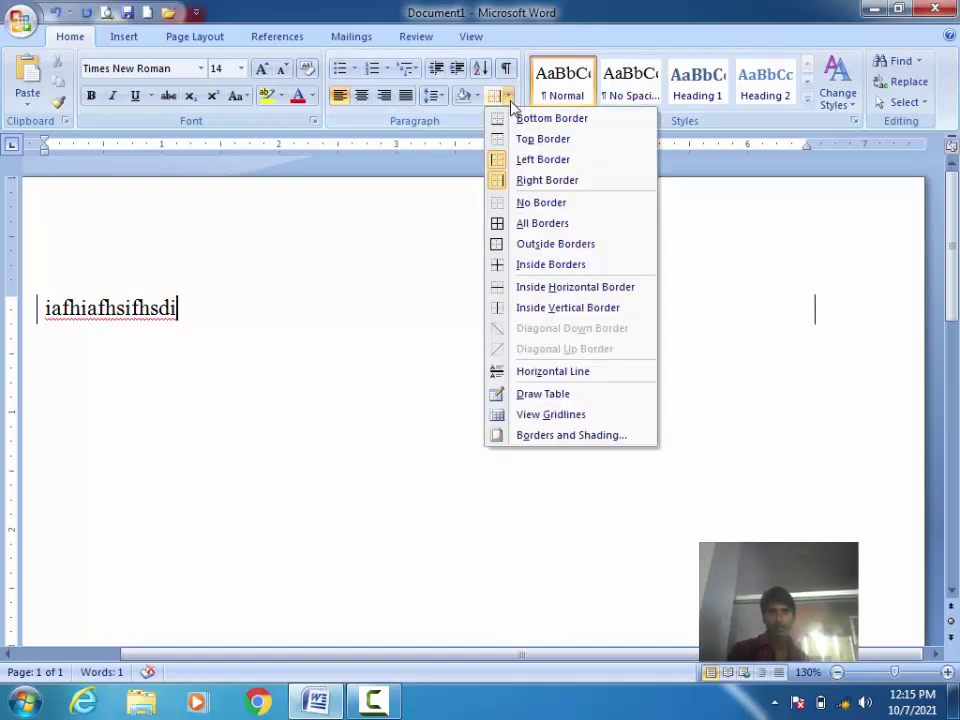
pyautogui.click(523, 246)
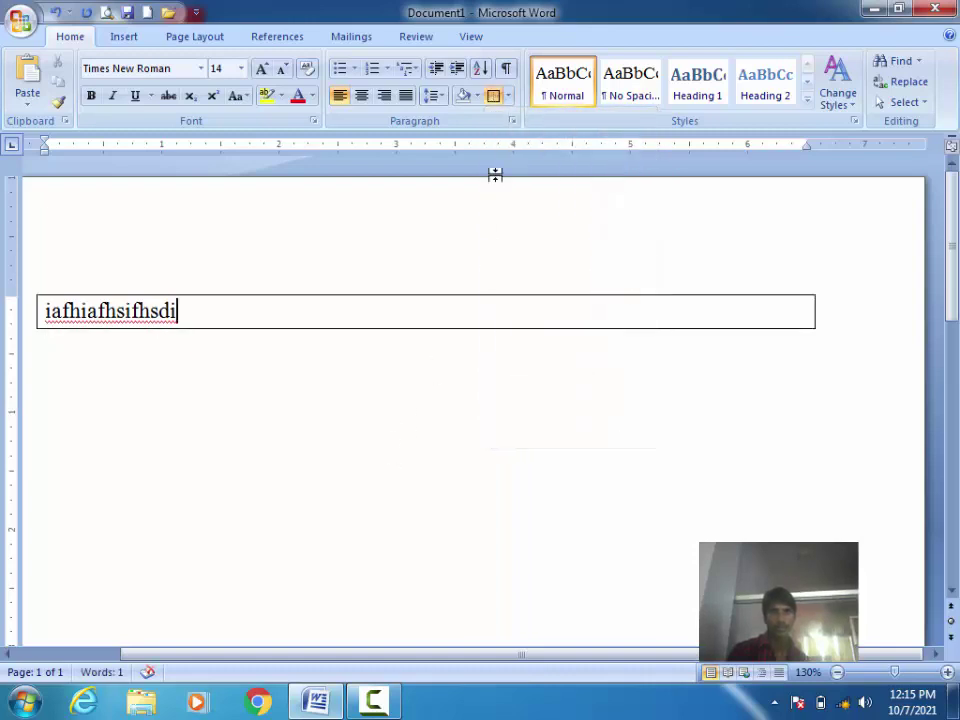
pyautogui.click(509, 97)
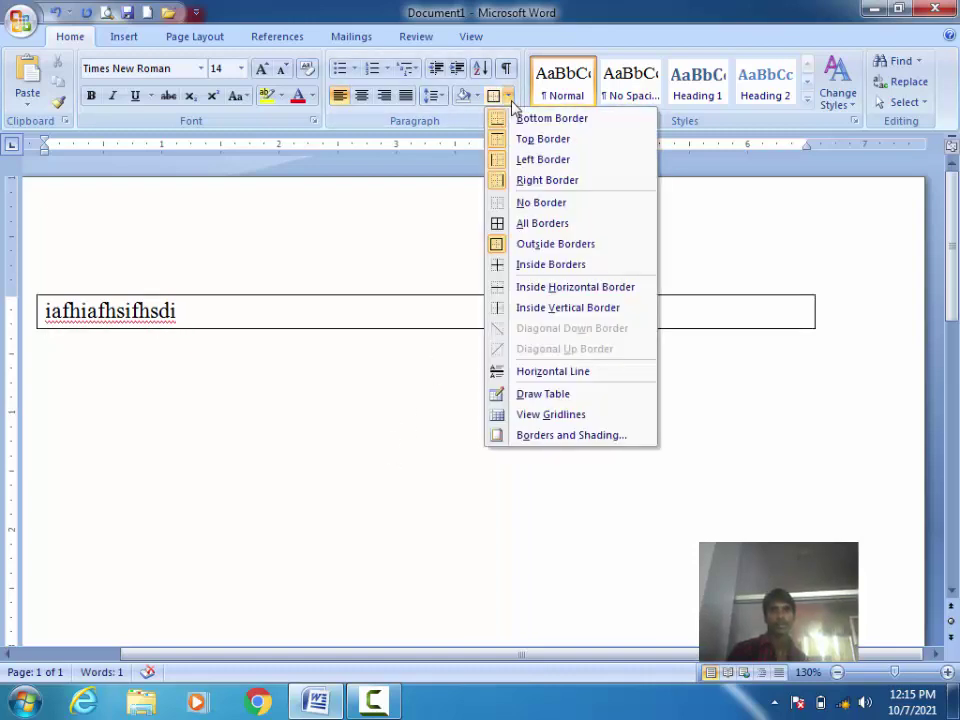
pyautogui.click(540, 203)
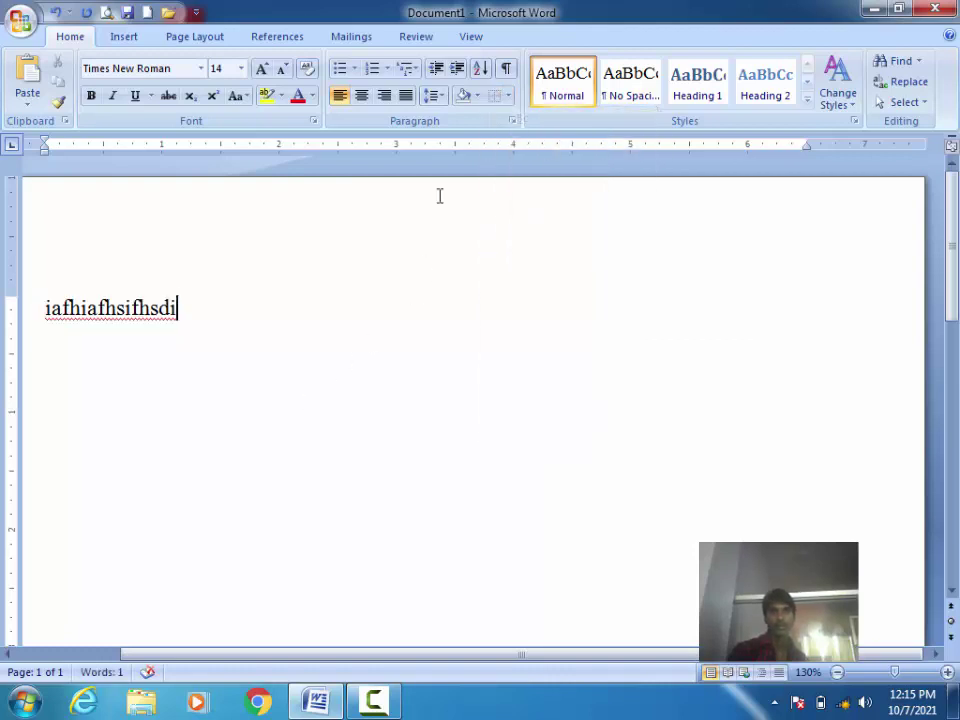
# Turn View Gridlines on from the Borders list and back off.
pyautogui.click(510, 97)
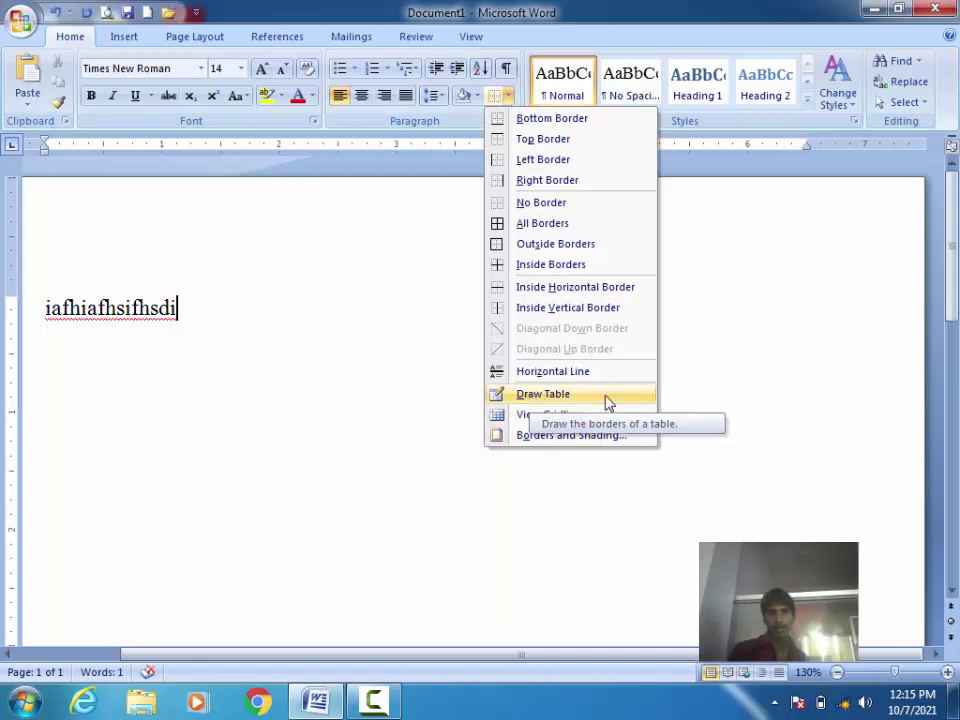
pyautogui.click(590, 422)
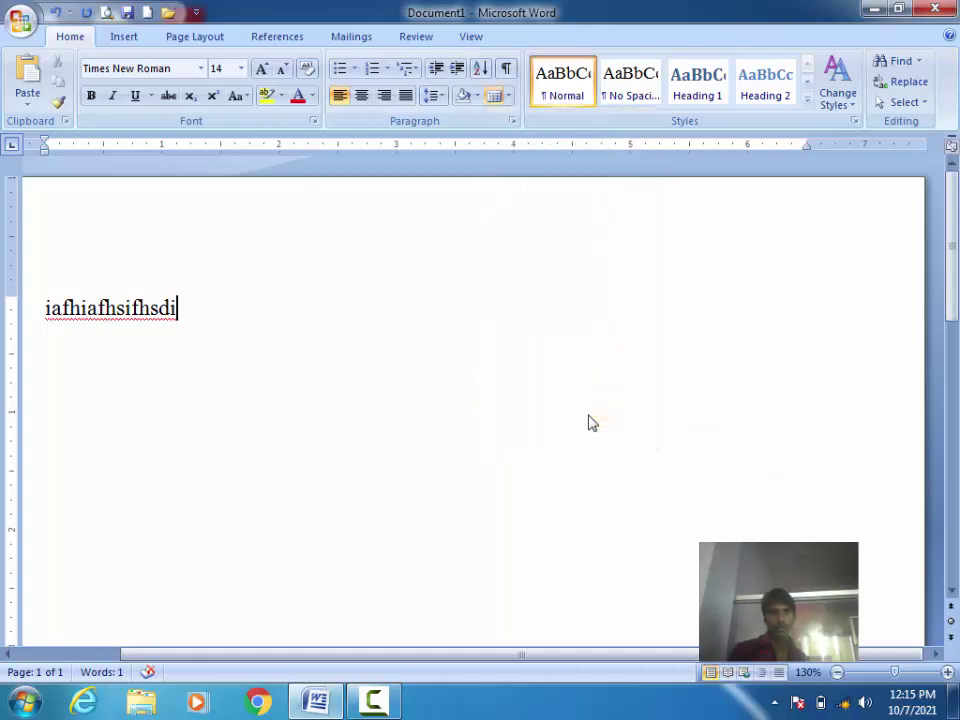
pyautogui.click(508, 96)
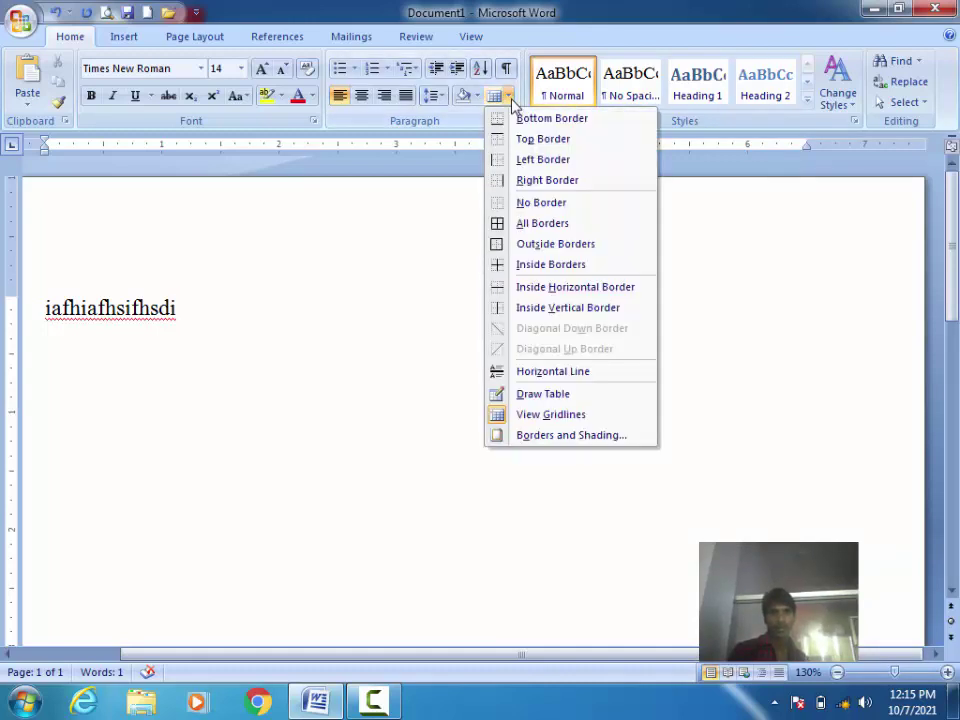
pyautogui.click(541, 424)
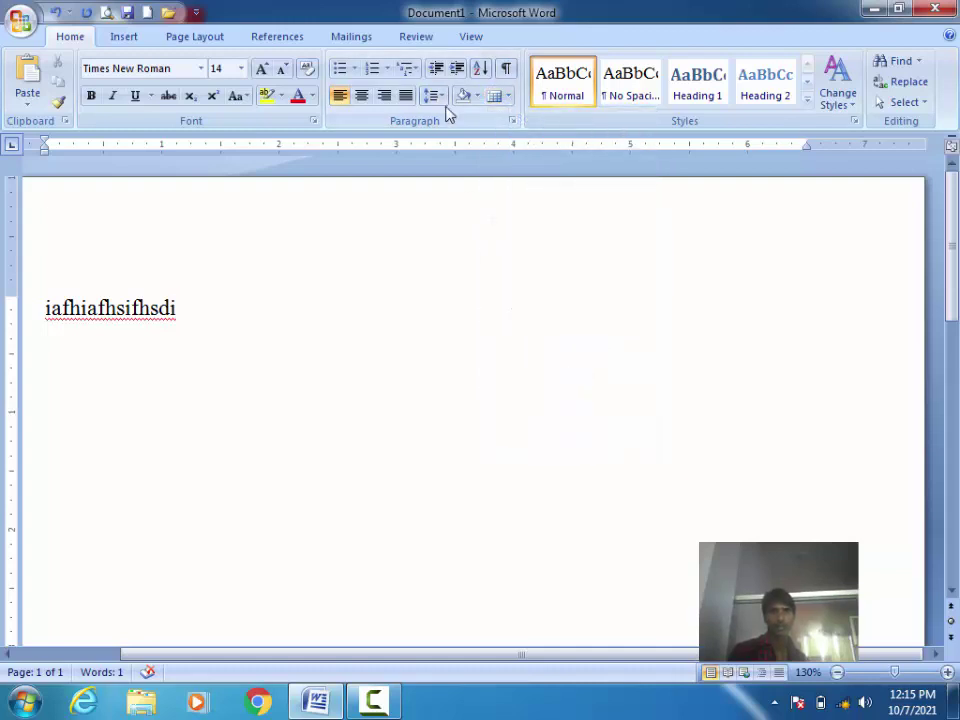
# Browse the View and Insert ribbon tabs, then return to Home.
pyautogui.click(468, 37)
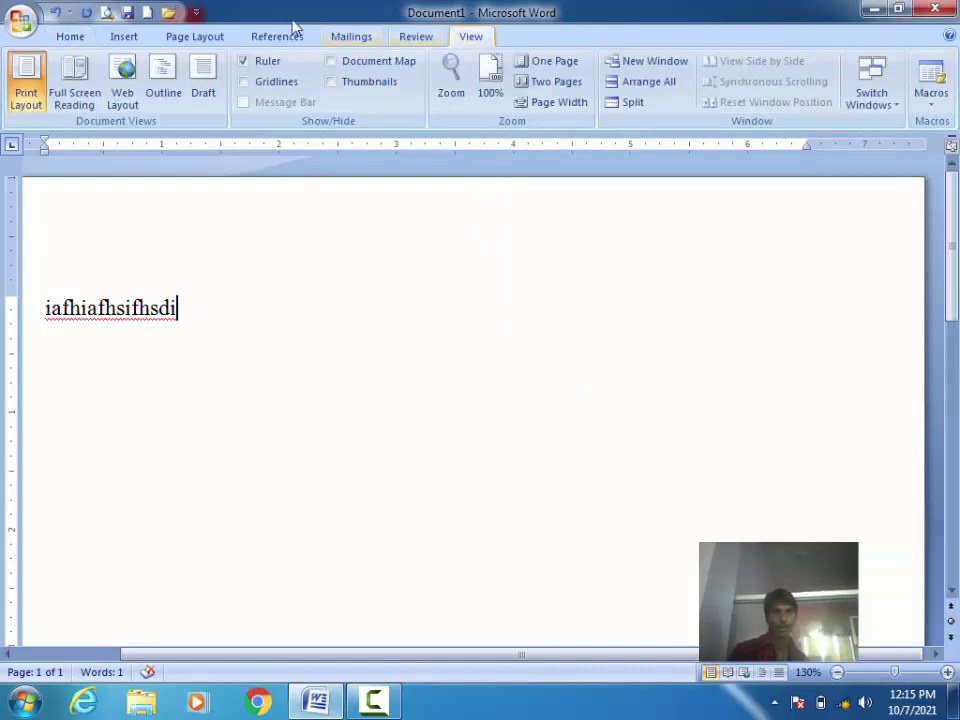
pyautogui.click(123, 37)
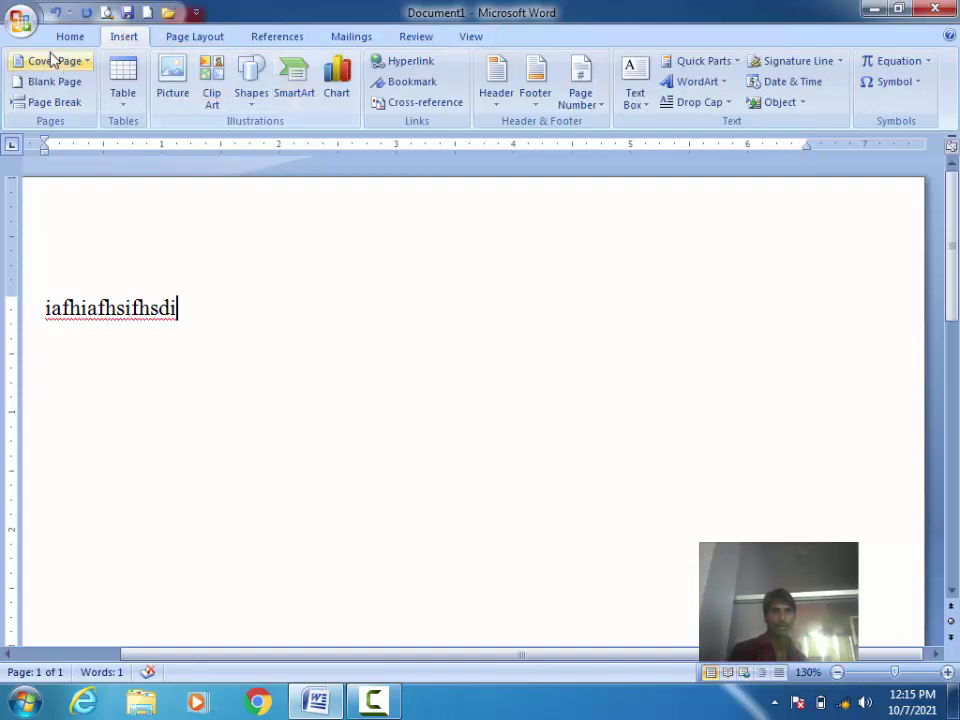
pyautogui.click(66, 38)
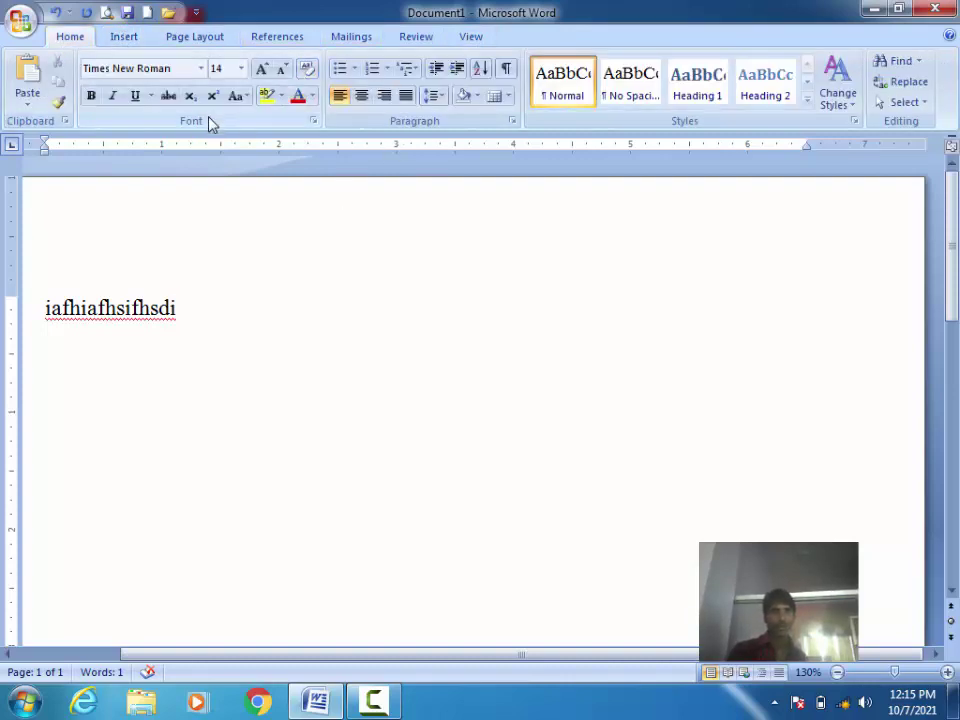
# Grow the sample line's font twice, reset it to 14 pt, then delete the line.
pyautogui.moveTo(156, 316); pyautogui.dragTo(43, 315)
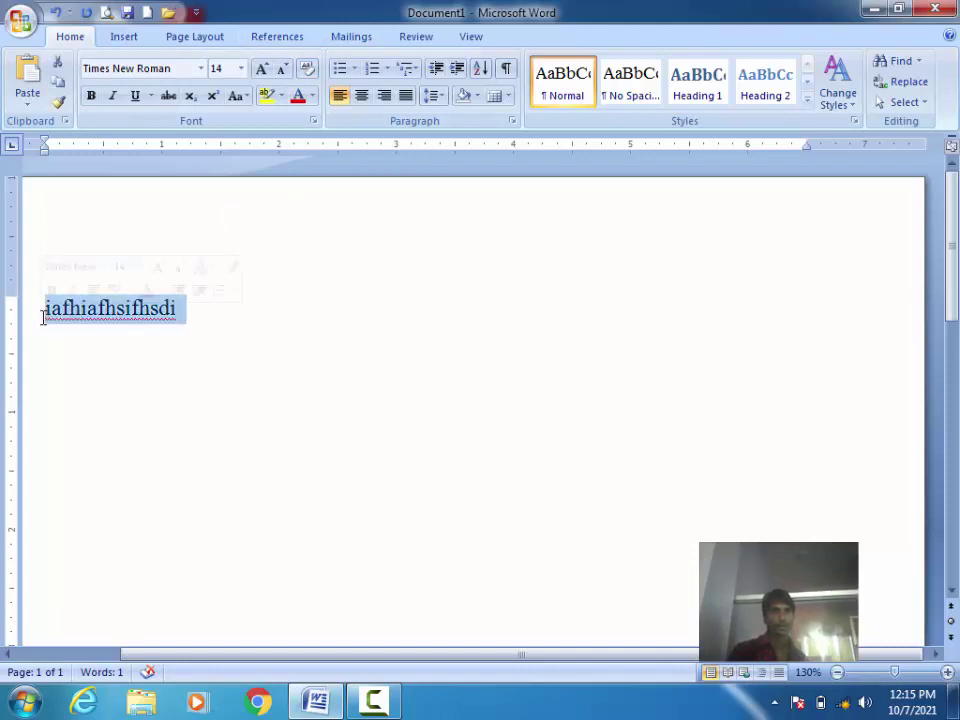
pyautogui.click(260, 69)
pyautogui.click(260, 69)
pyautogui.click(260, 69)
pyautogui.click(260, 69)
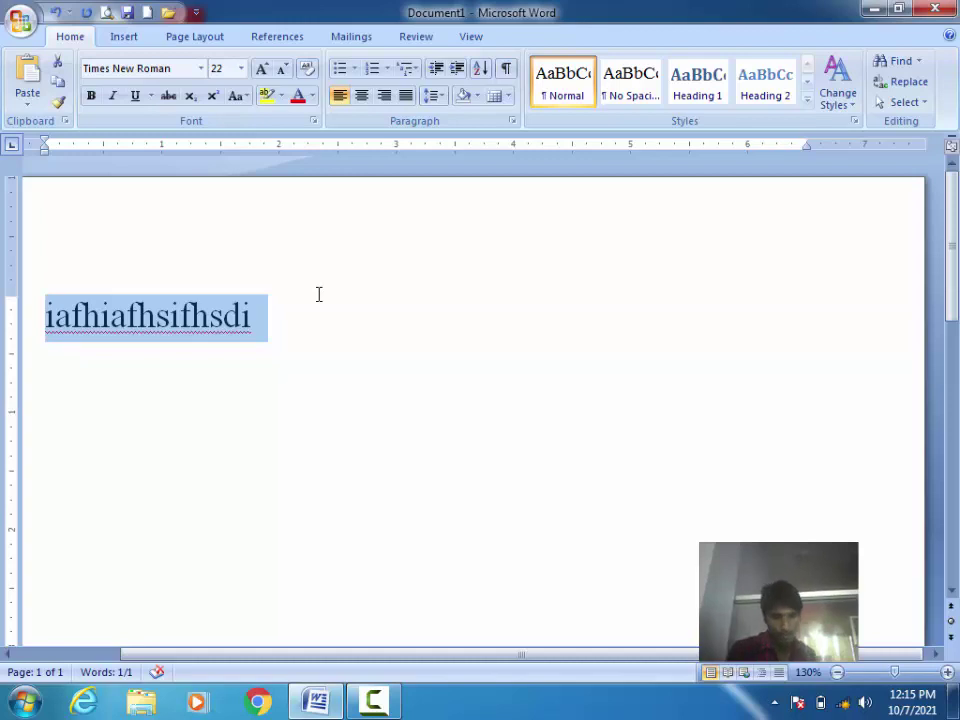
pyautogui.hotkey('ctrl', 'space')
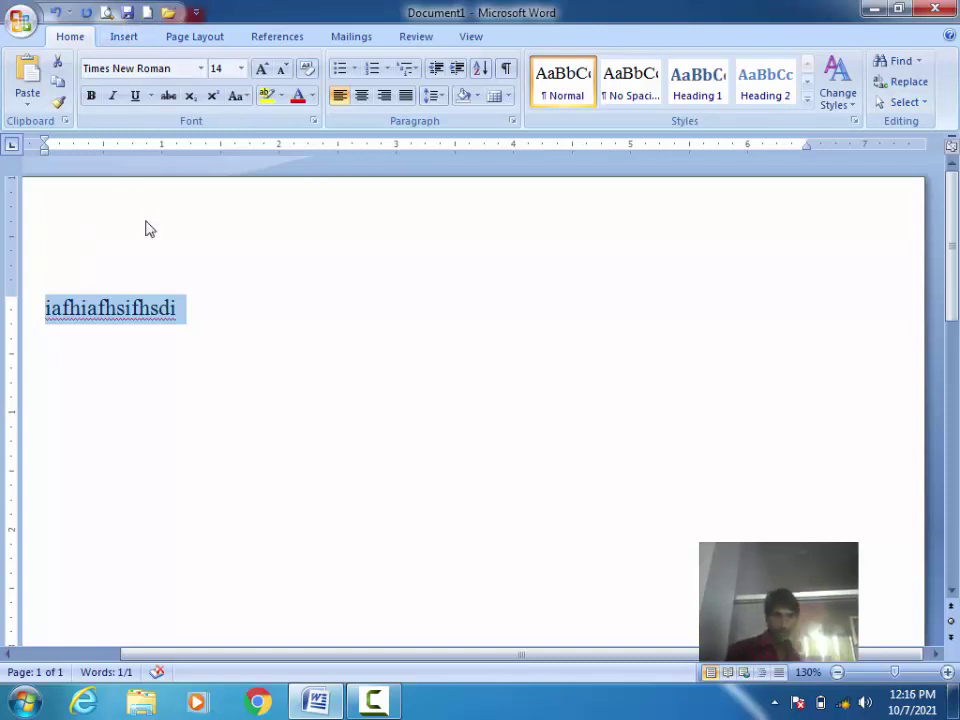
pyautogui.press('Delete')
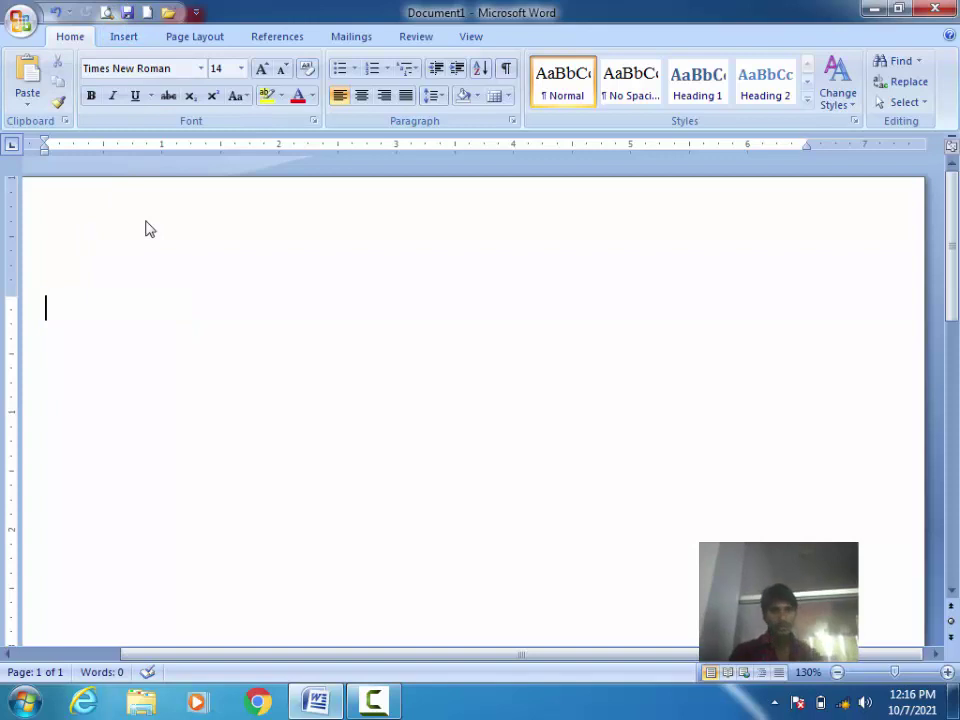
# Preview the Cover Page gallery without picking a design, then close Document1.
pyautogui.click(124, 37)
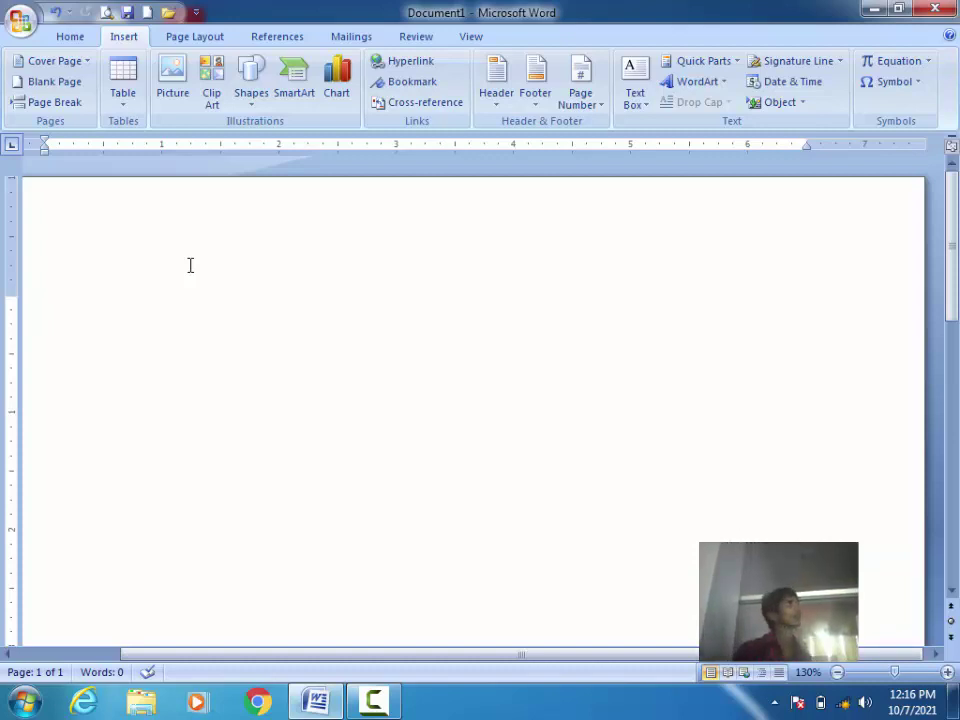
pyautogui.click(56, 61)
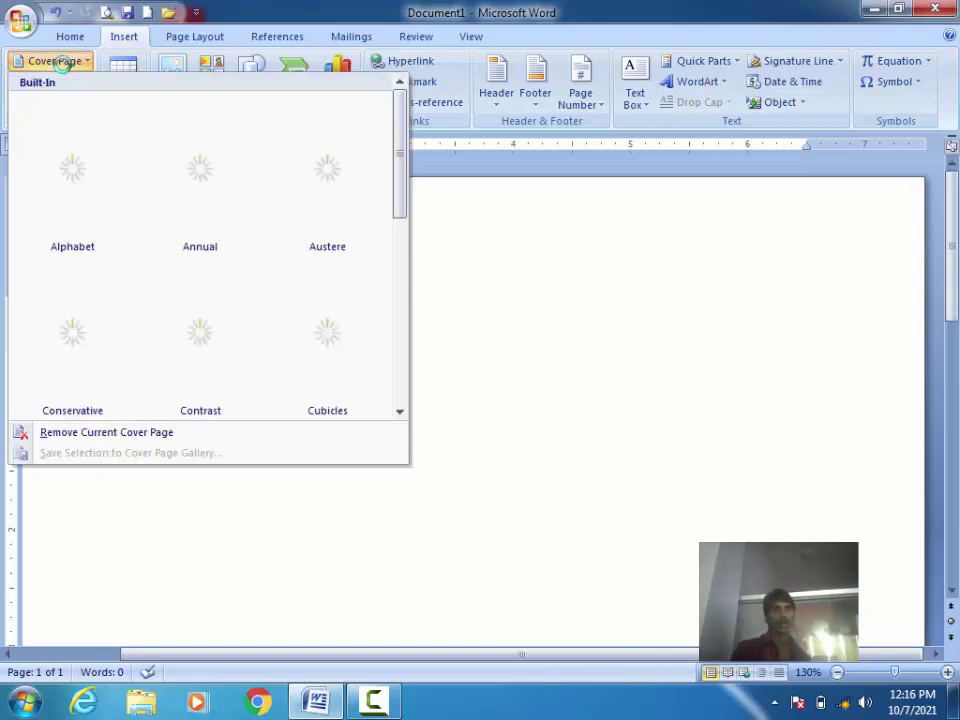
pyautogui.click(645, 285)
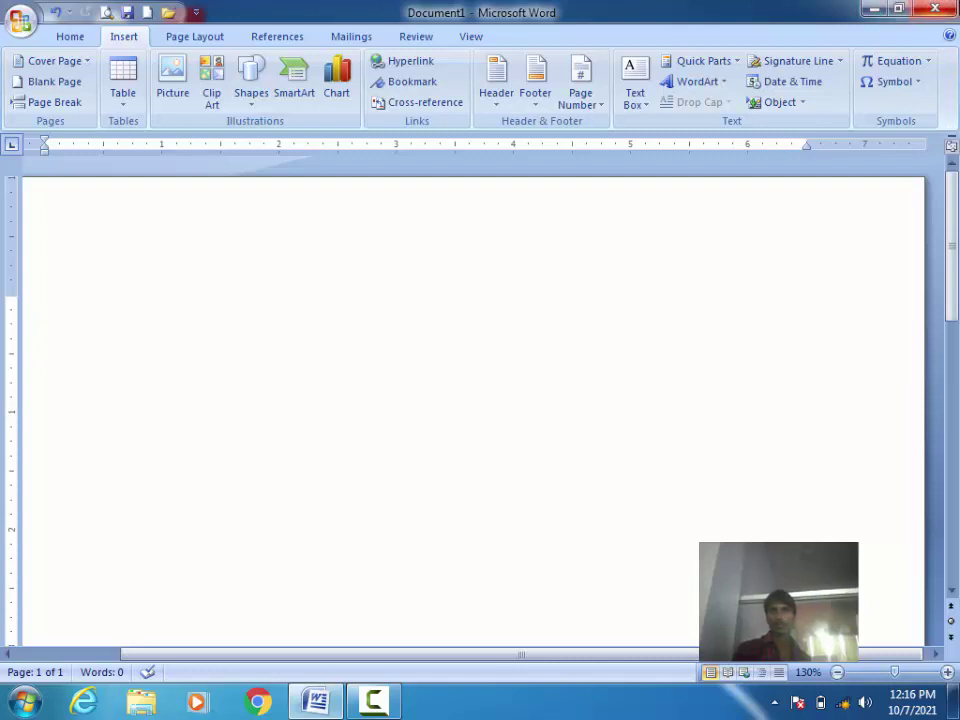
pyautogui.click(935, 8)
# Discard Document1's changes and open jagte.docx from the desktop.
pyautogui.click(481, 397)
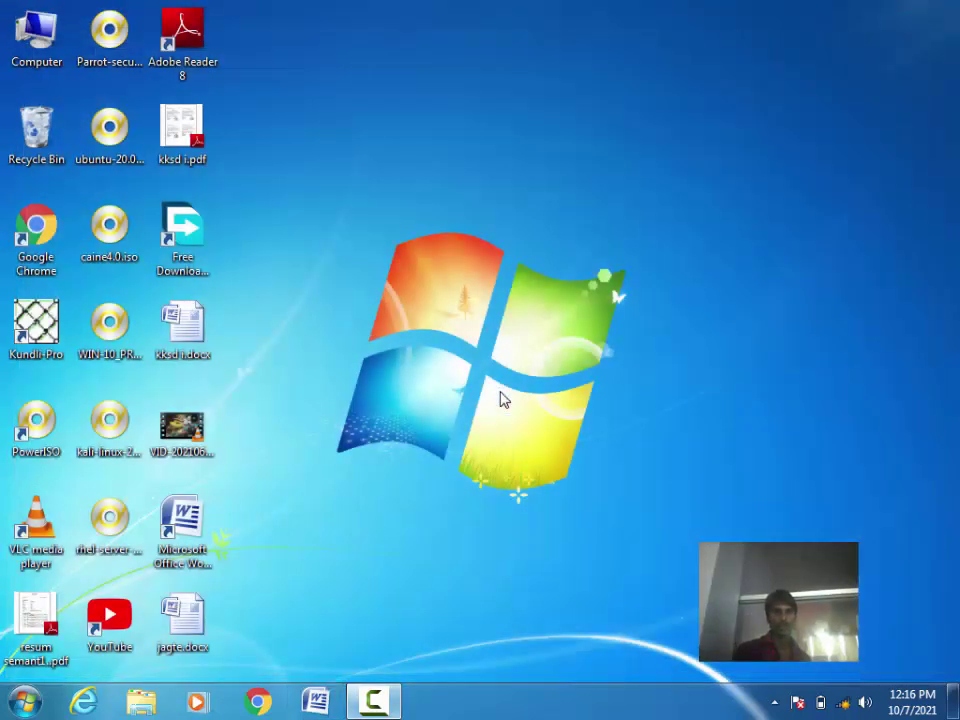
pyautogui.doubleClick(186, 622)
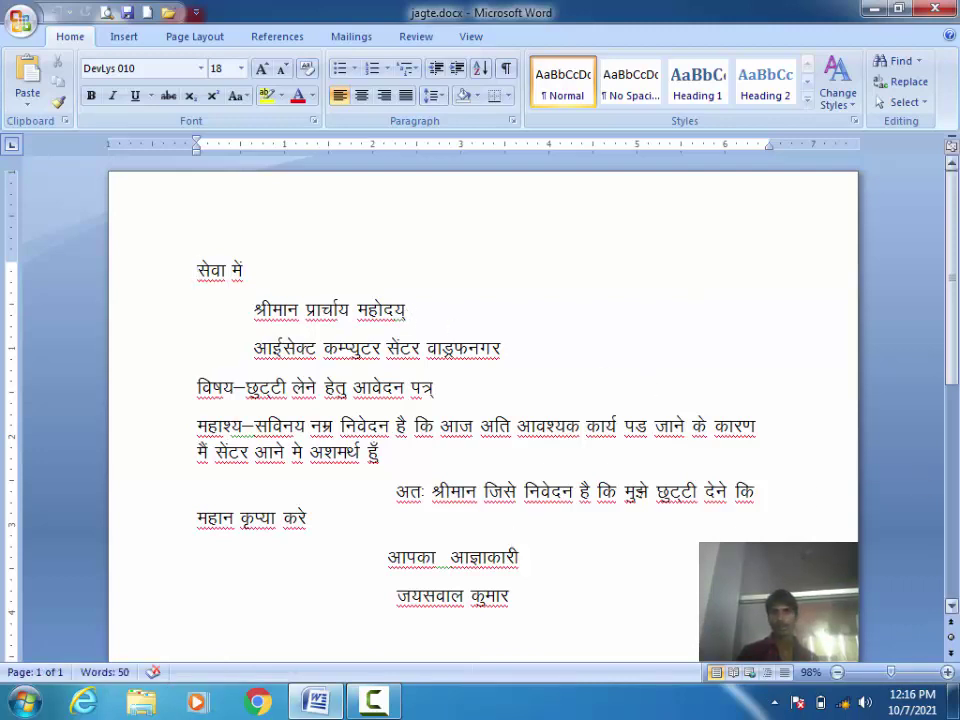
# Join the श्रीमान प्राचार्य महोदय line onto सेवा में and delete the word आईसेक्ट.
pyautogui.scroll(-4, 952, 340)
pyautogui.scroll(-3, 952, 340)
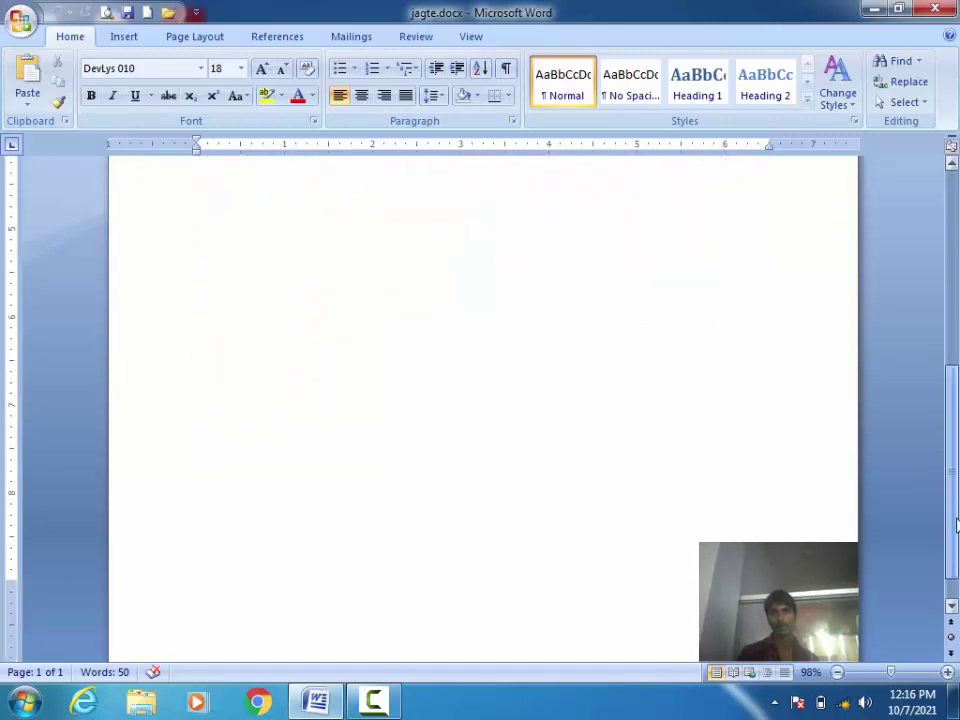
pyautogui.scroll(4, 952, 340)
pyautogui.scroll(2, 955, 337)
pyautogui.scroll(1, 955, 337)
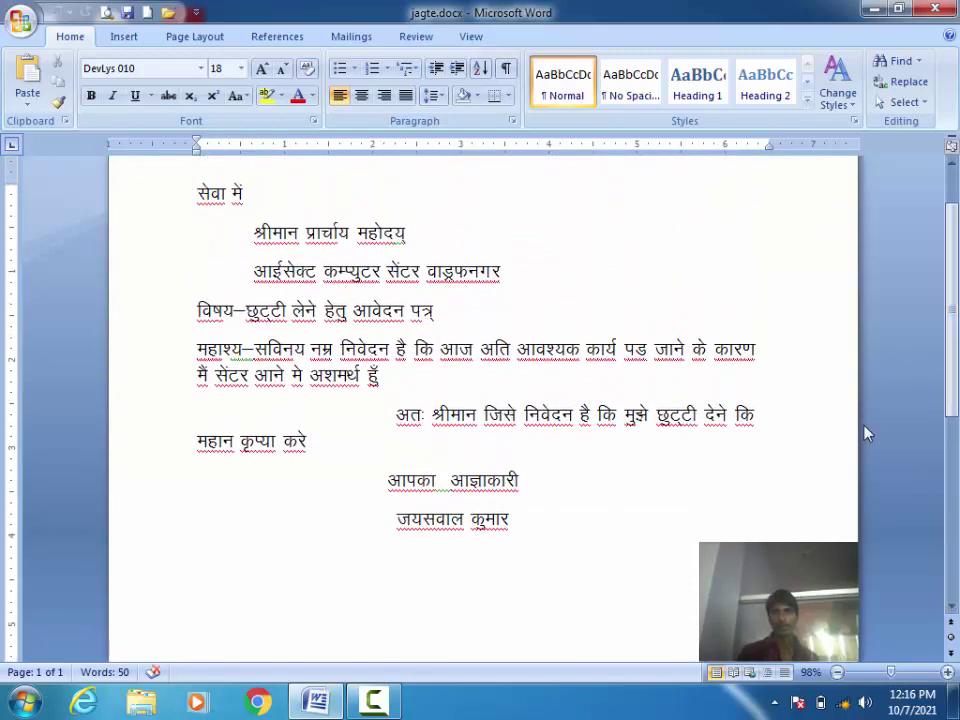
pyautogui.moveTo(953, 340); pyautogui.dragTo(951, 314)
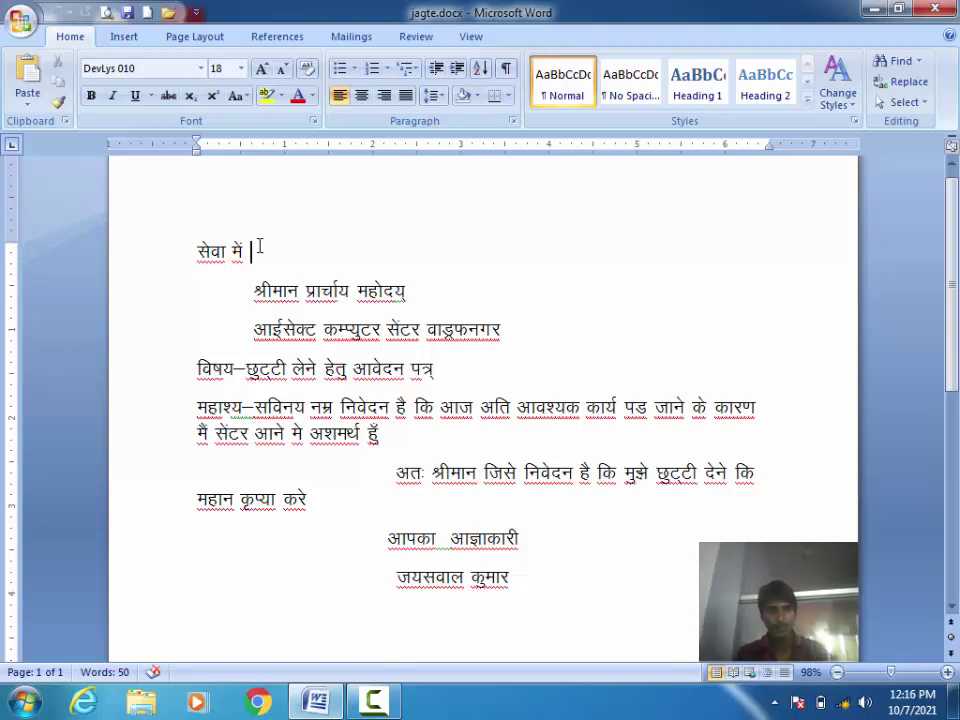
pyautogui.press('Delete')
pyautogui.press('Delete')
pyautogui.press('Delete')
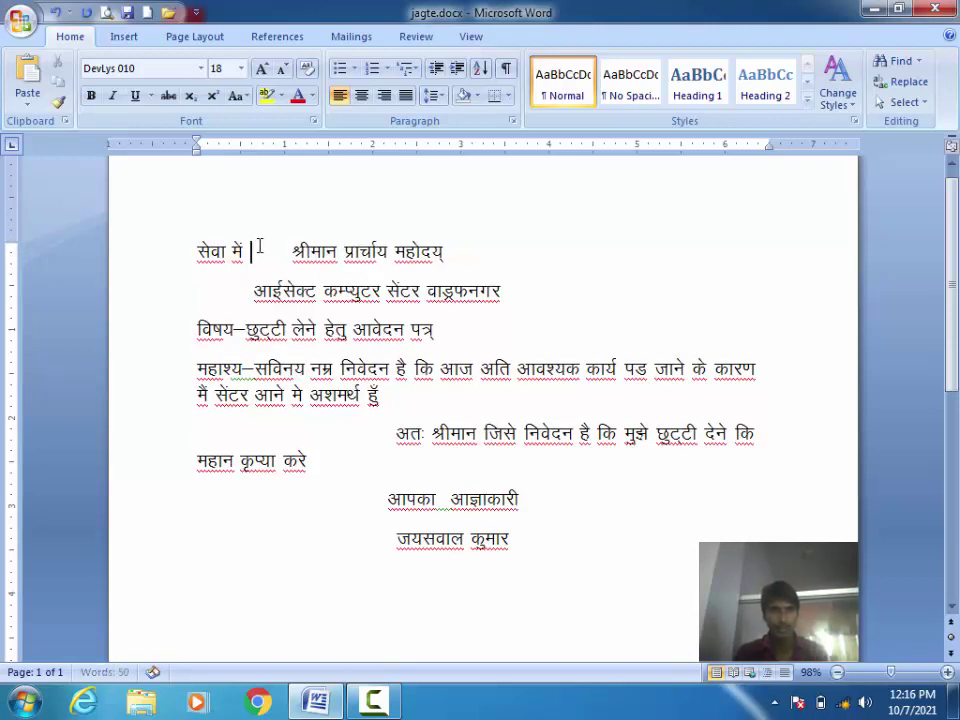
pyautogui.press('Delete')
pyautogui.press('Delete')
pyautogui.press('Delete')
pyautogui.press('Delete')
pyautogui.press('Delete')
pyautogui.press('Delete')
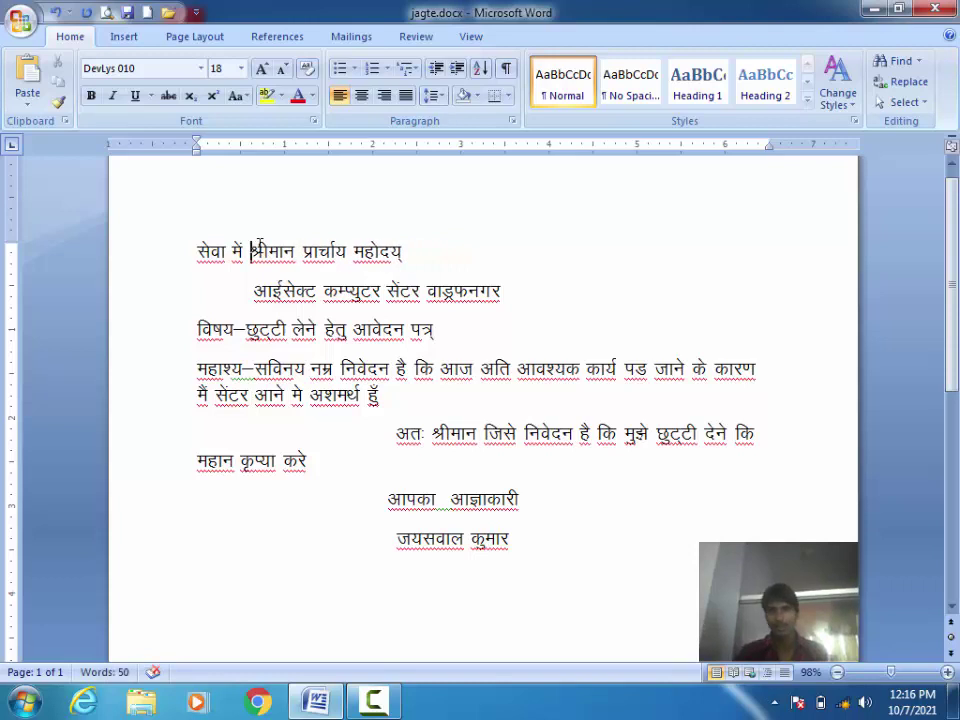
pyautogui.press('Delete')
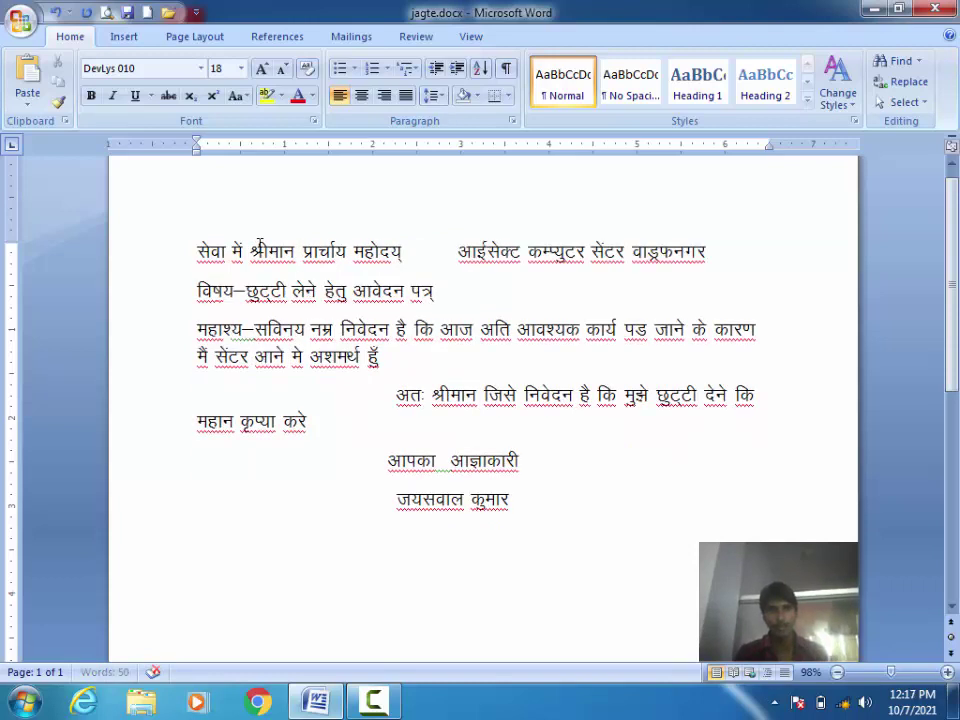
pyautogui.hotkey('ctrl', 'Delete')
pyautogui.hotkey('ctrl', 'Delete')
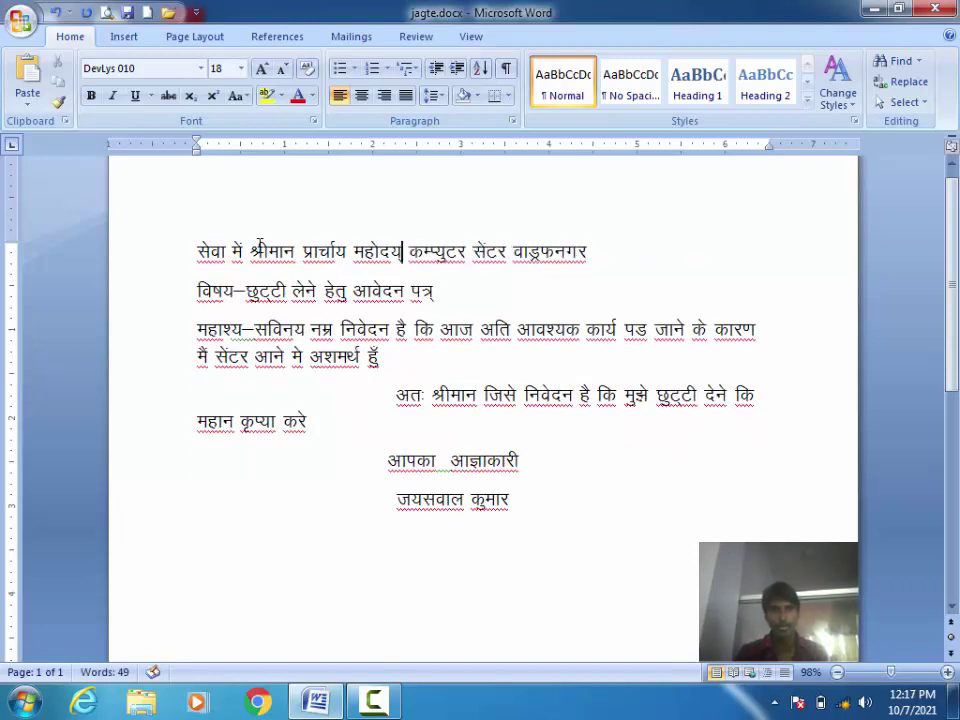
# Join the subject line onto the first line, then return it to its own line.
pyautogui.press('Down')
pyautogui.press('Down')
pyautogui.press('Up')
pyautogui.press('Home')
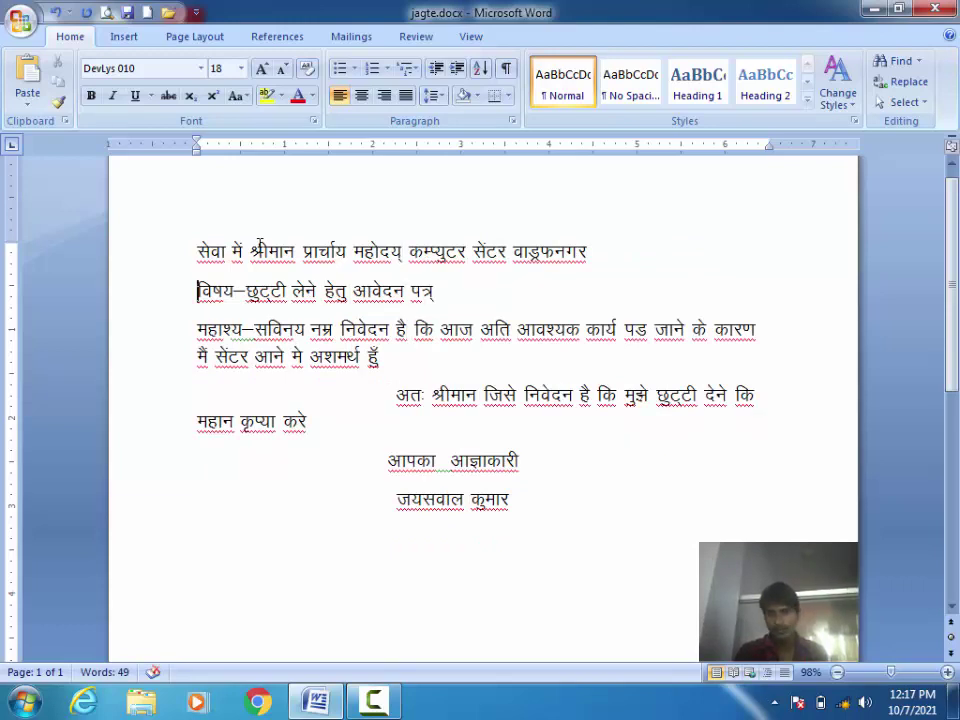
pyautogui.press('BackSpace')
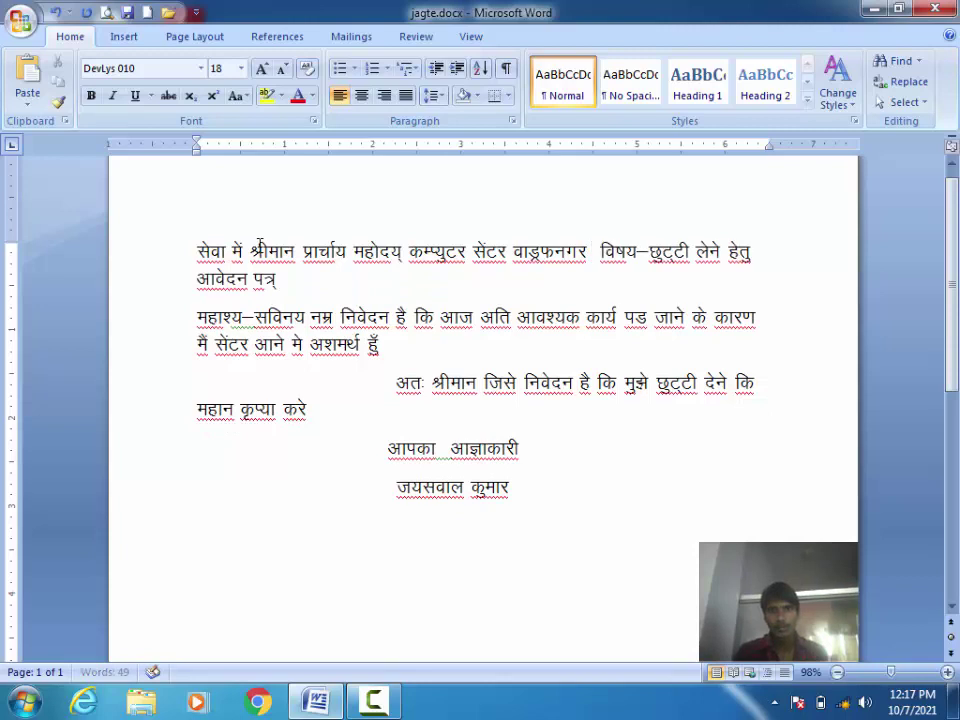
pyautogui.press('Return')
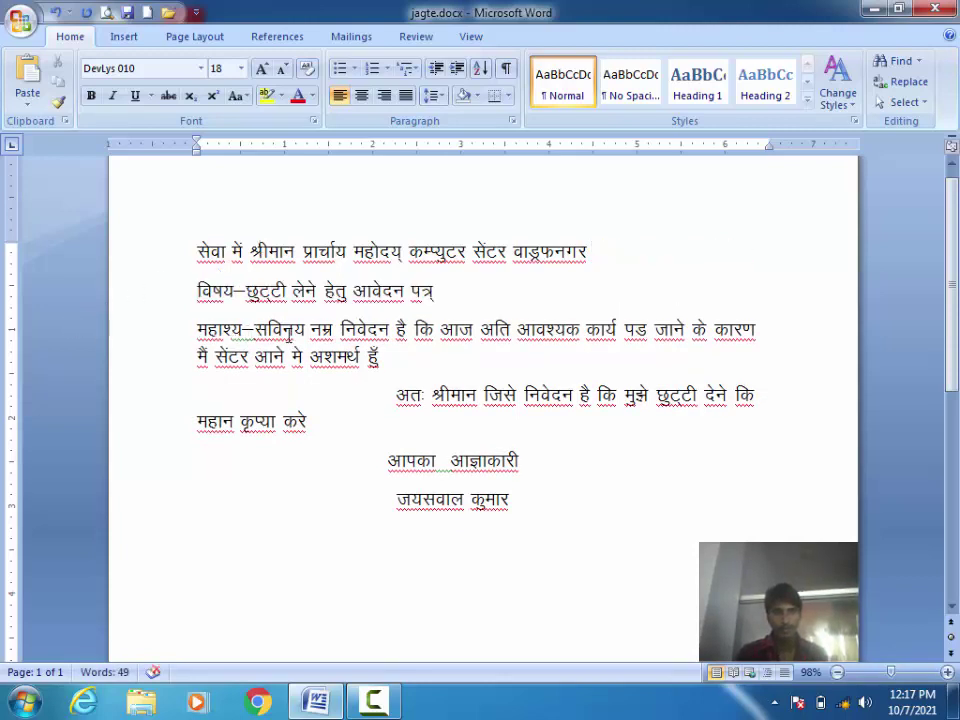
# Merge the अतः paragraph, आपका आज्ञाकारी and the signature line into the body paragraph.
pyautogui.click(395, 395)
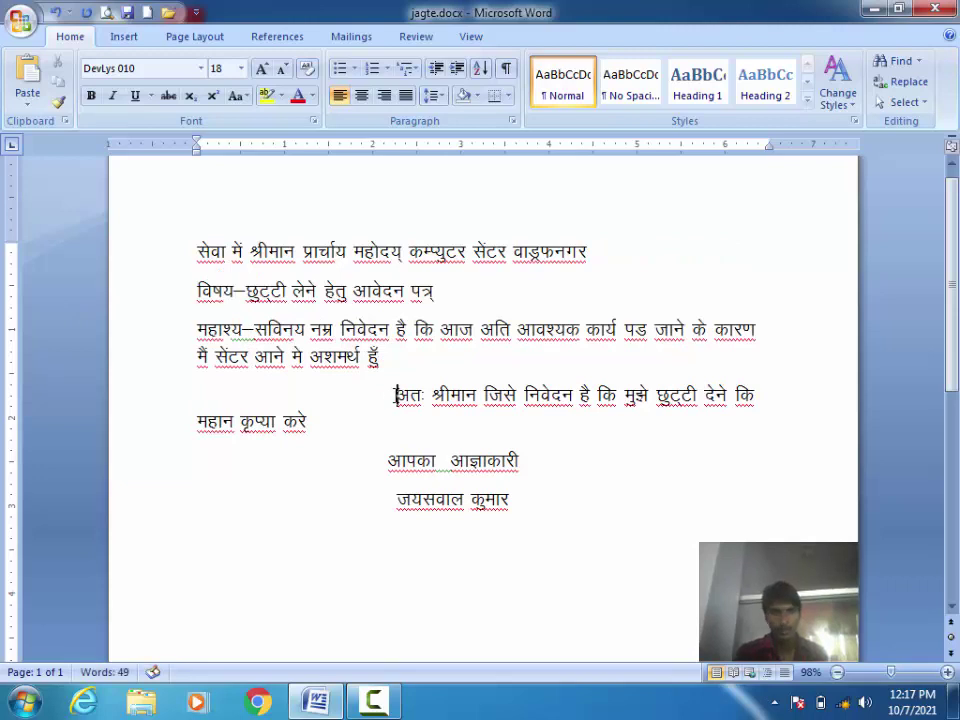
pyautogui.press('BackSpace')
pyautogui.press('BackSpace')
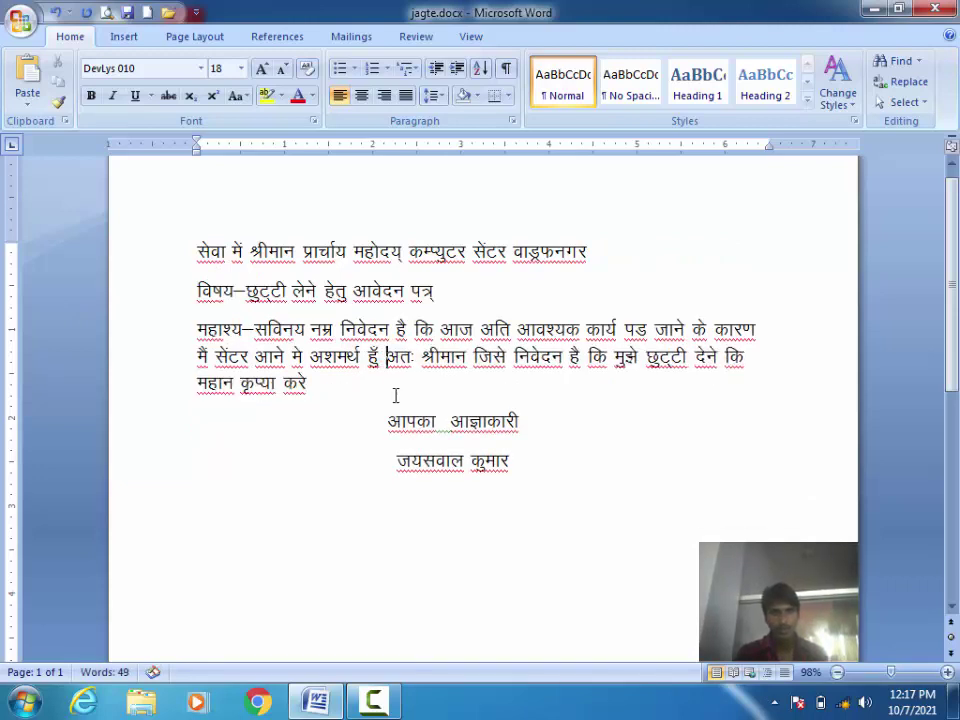
pyautogui.click(390, 423)
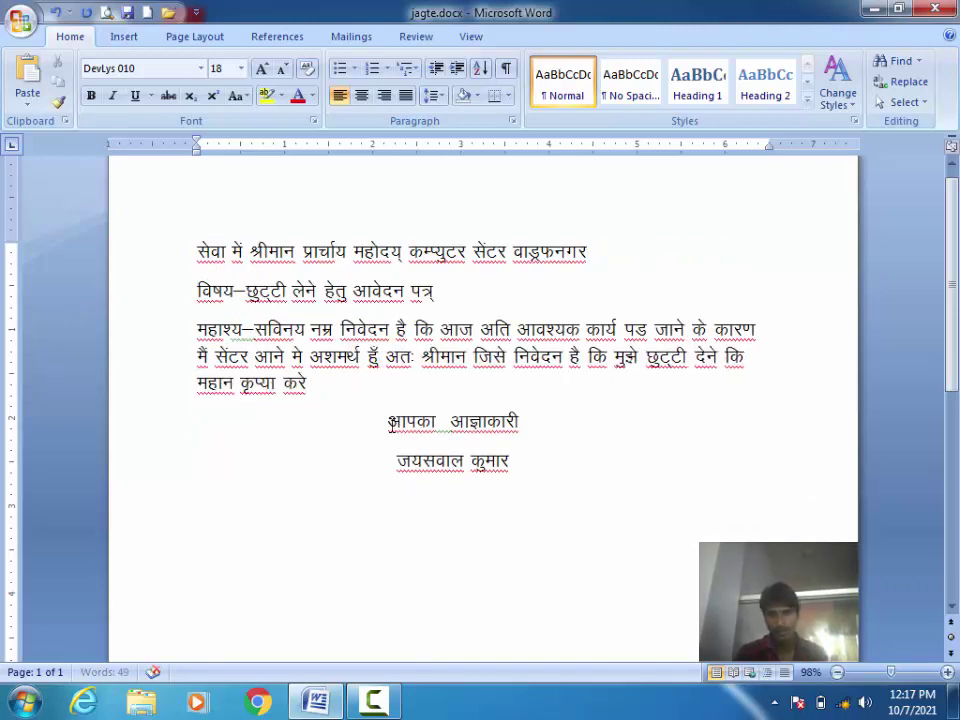
pyautogui.press('BackSpace')
pyautogui.press('BackSpace')
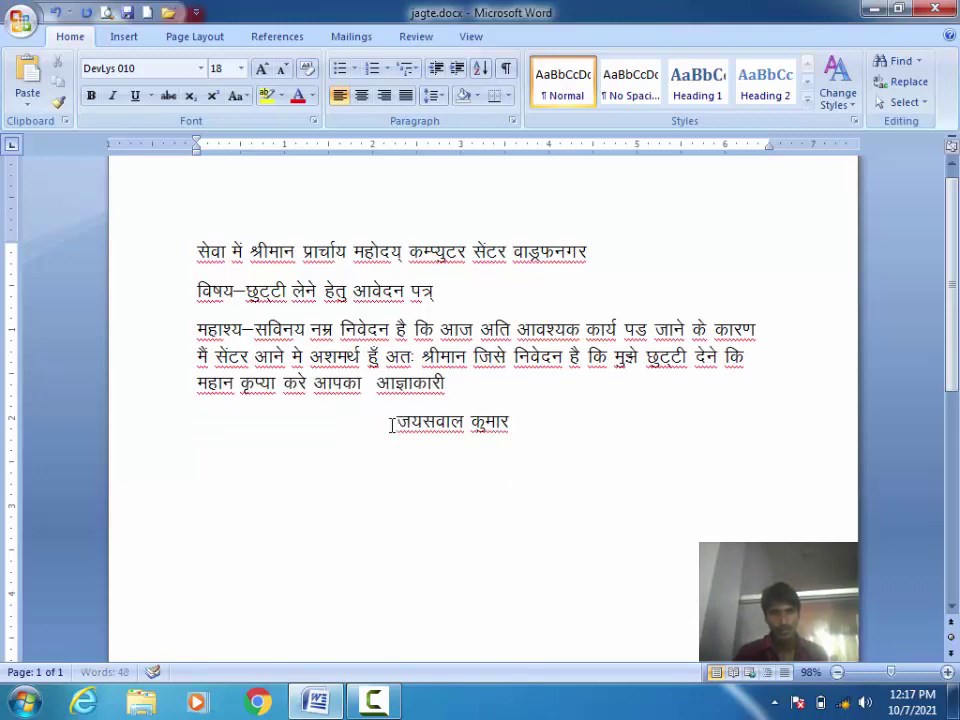
pyautogui.press('Down')
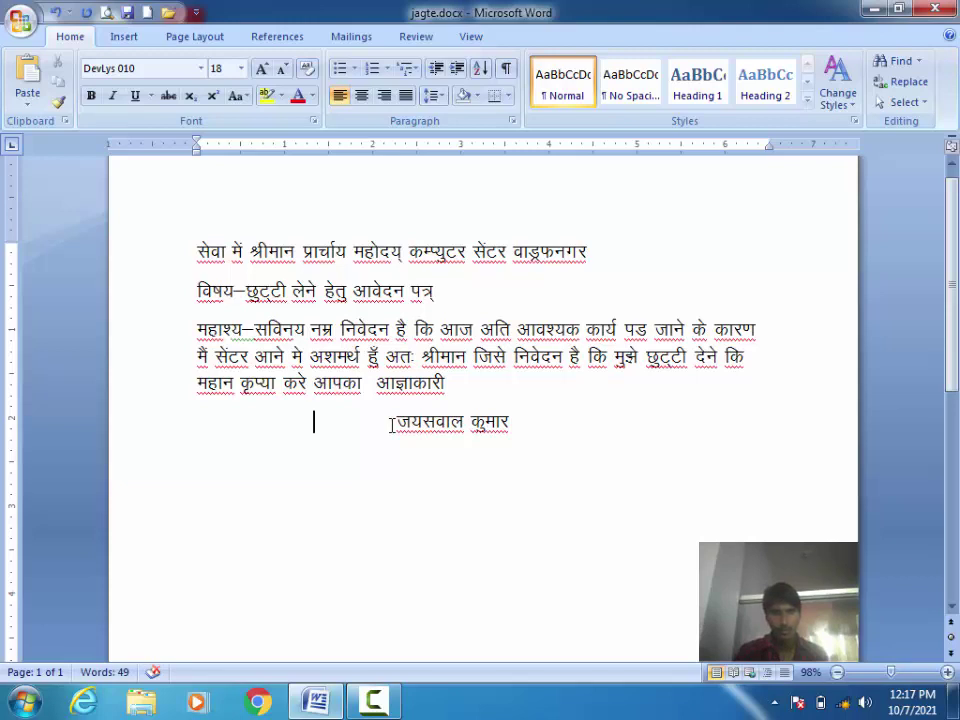
pyautogui.press('BackSpace')
pyautogui.press('BackSpace')
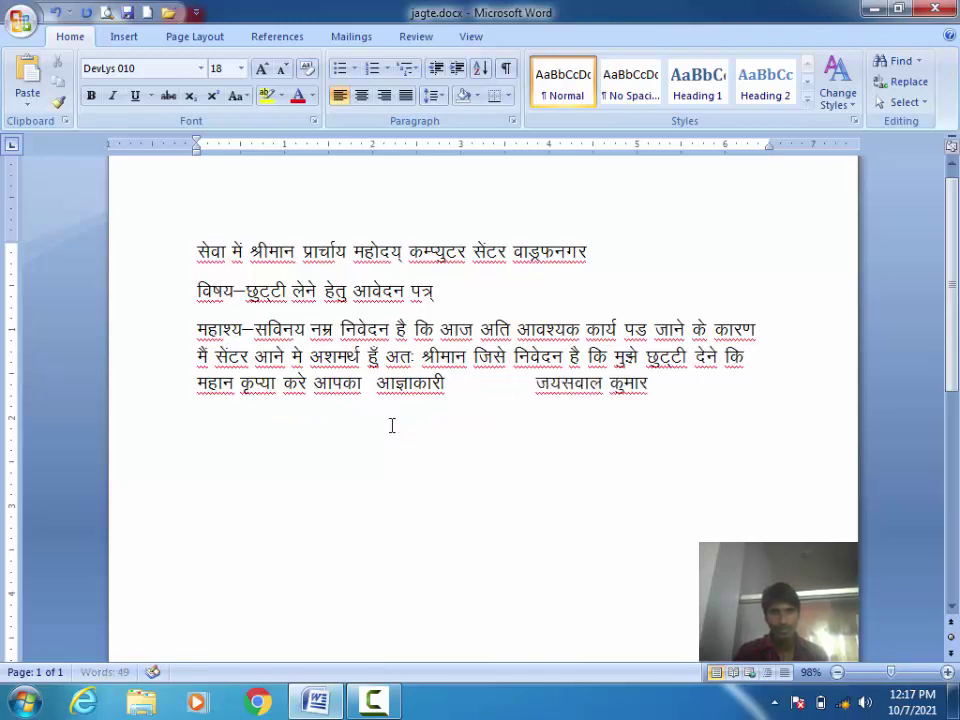
pyautogui.press('Delete')
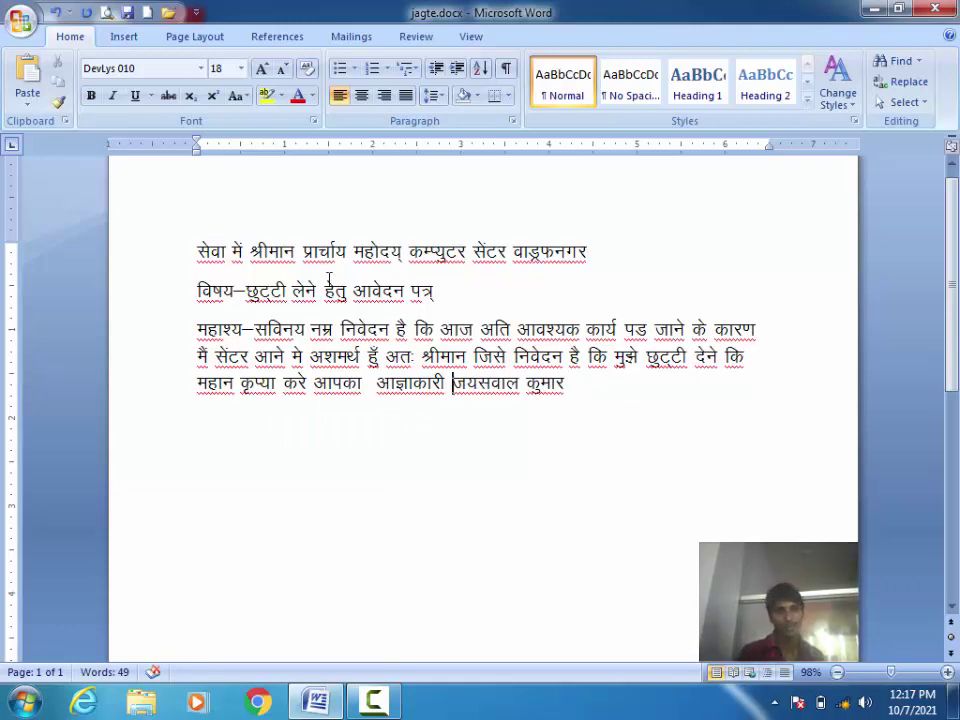
pyautogui.click(244, 251)
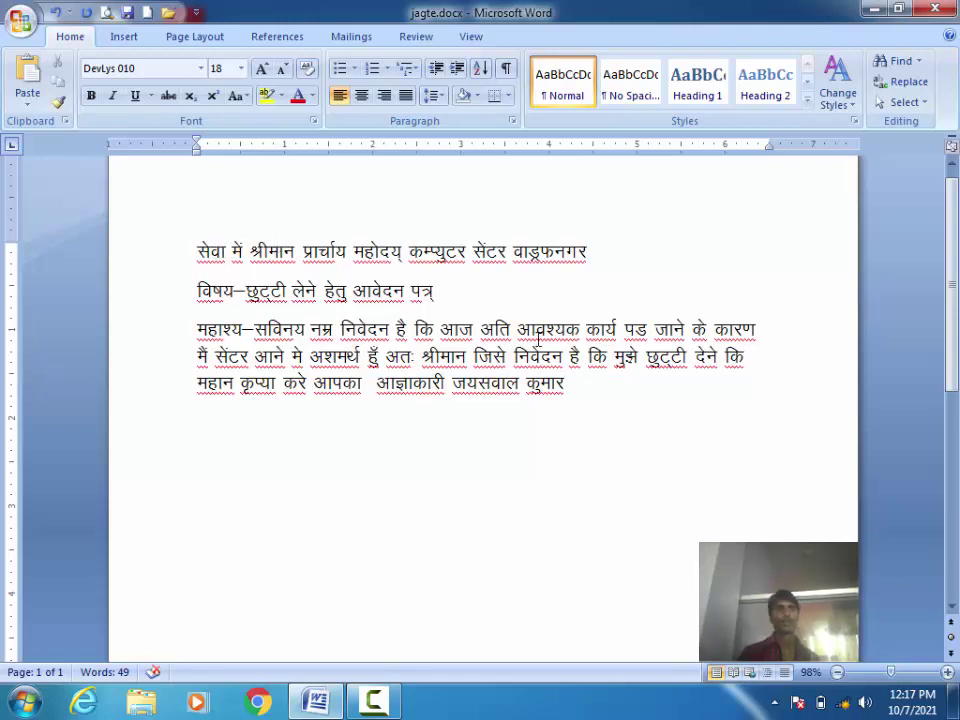
# Return the श्रीमान line to its own line with a Tab indent, and move कम्प्युटर सेंटर वाड्फनगर onto the next line.
pyautogui.press('Return')
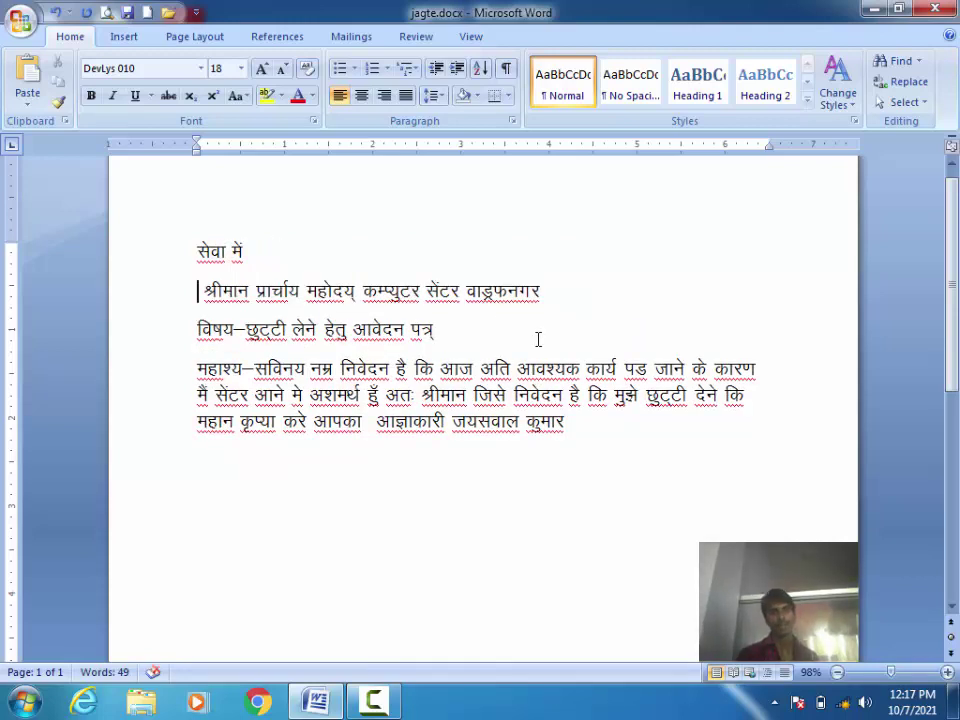
pyautogui.press('Delete')
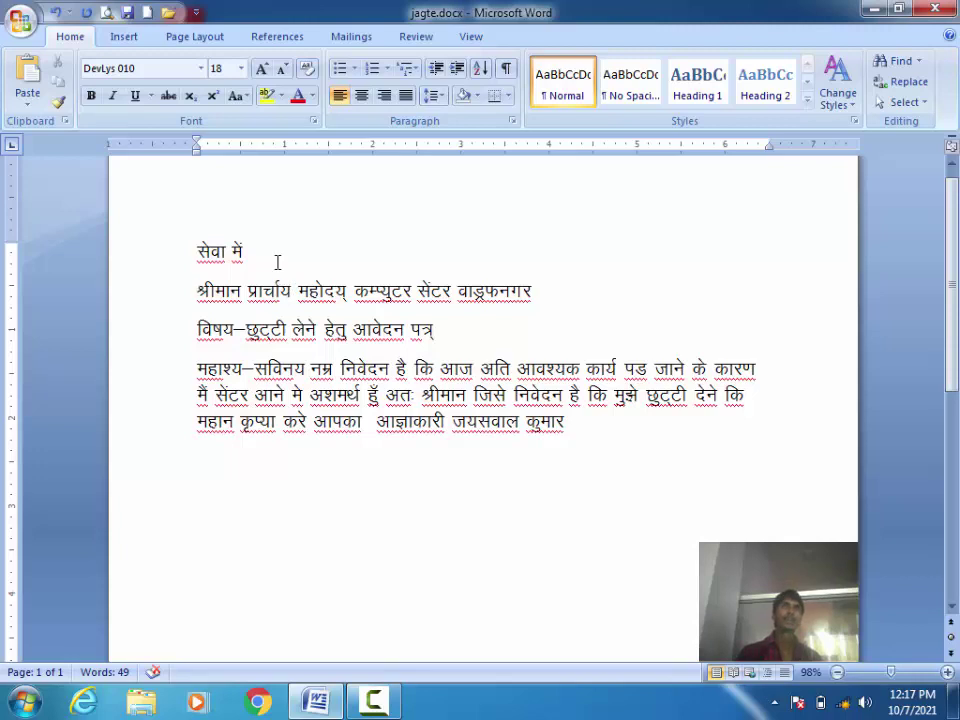
pyautogui.press('Tab')
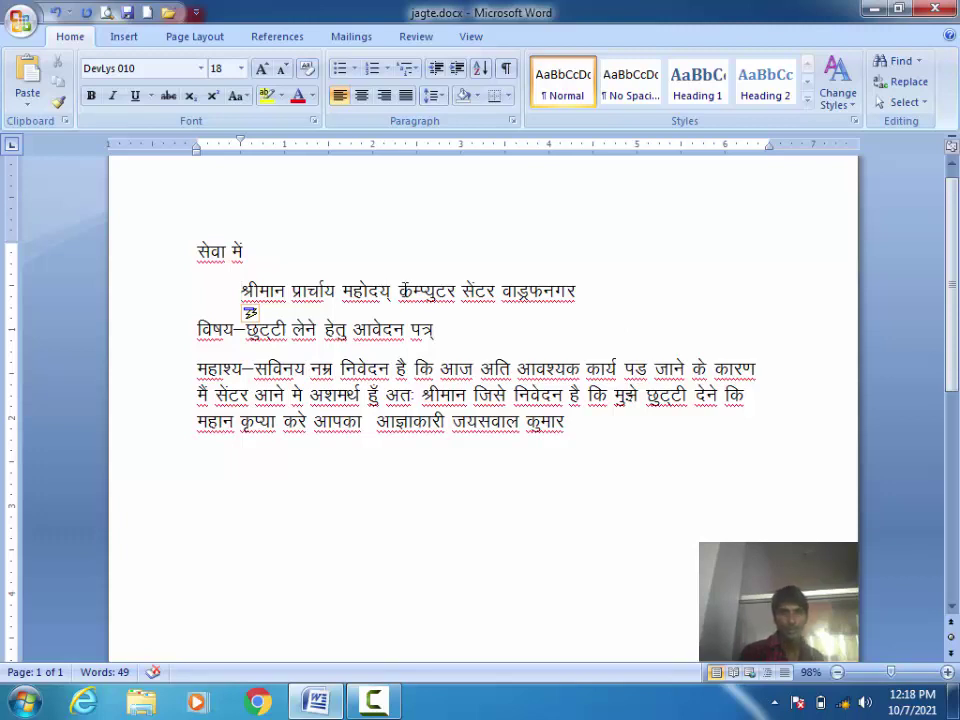
pyautogui.click(399, 291)
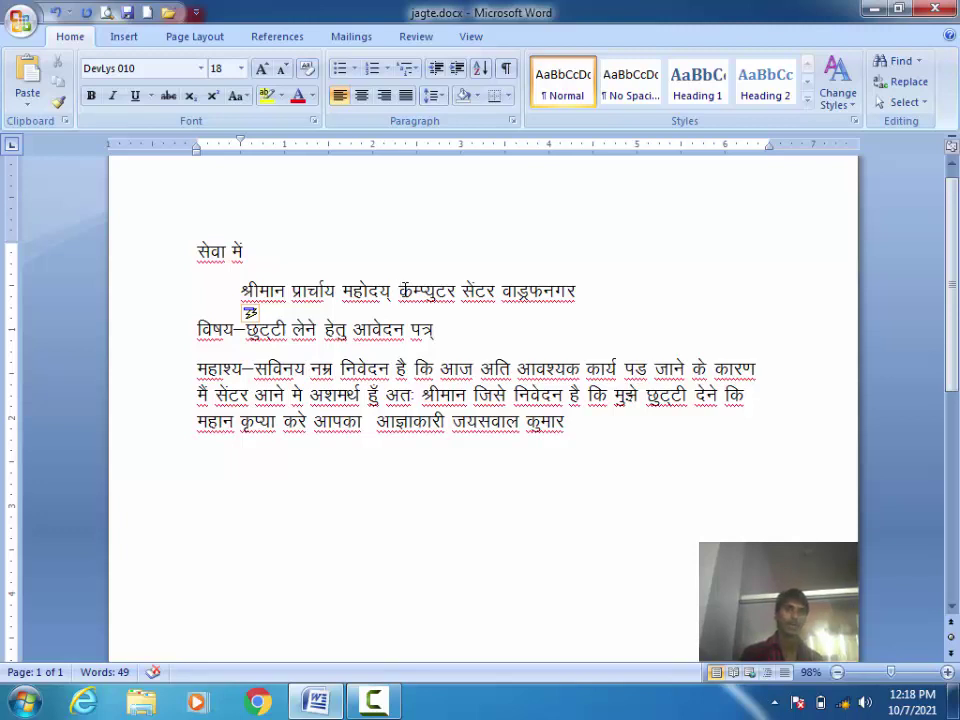
pyautogui.press('Return')
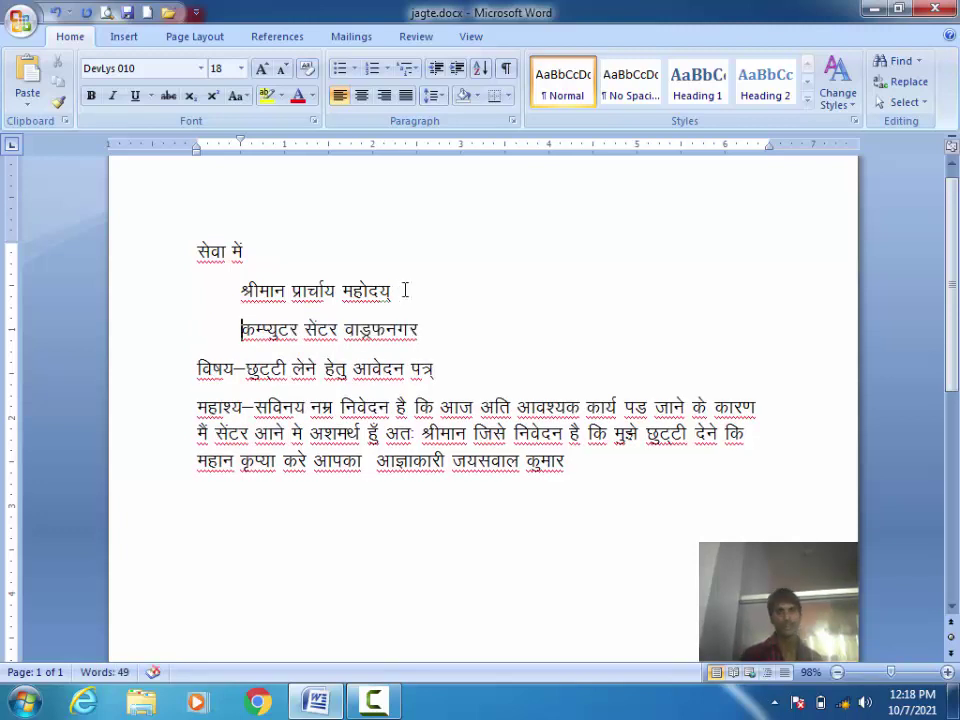
pyautogui.click(402, 312)
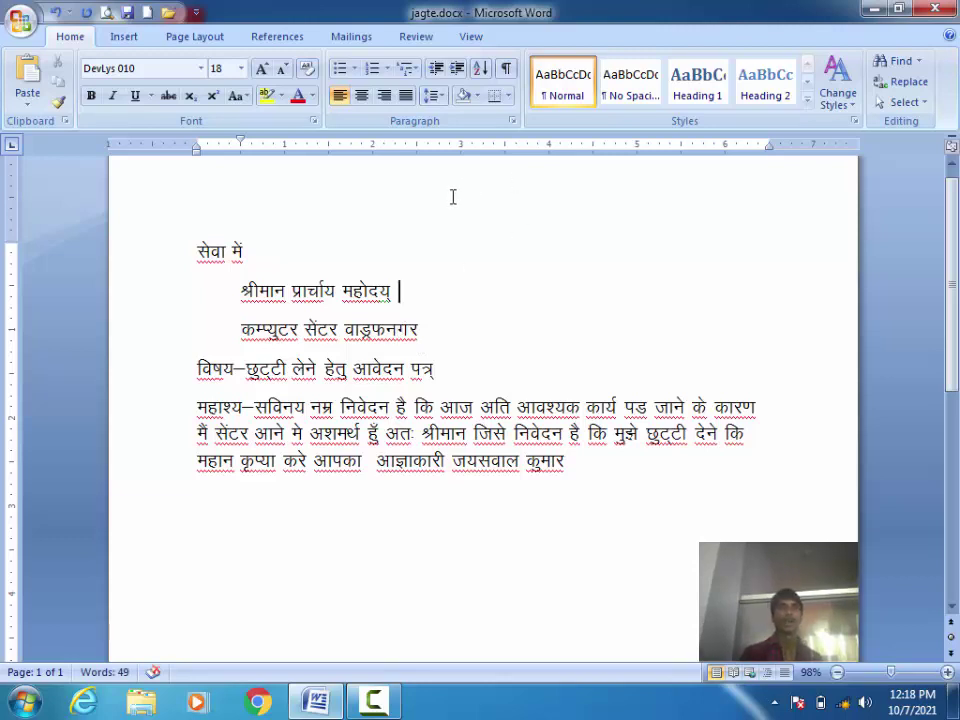
pyautogui.press('Up')
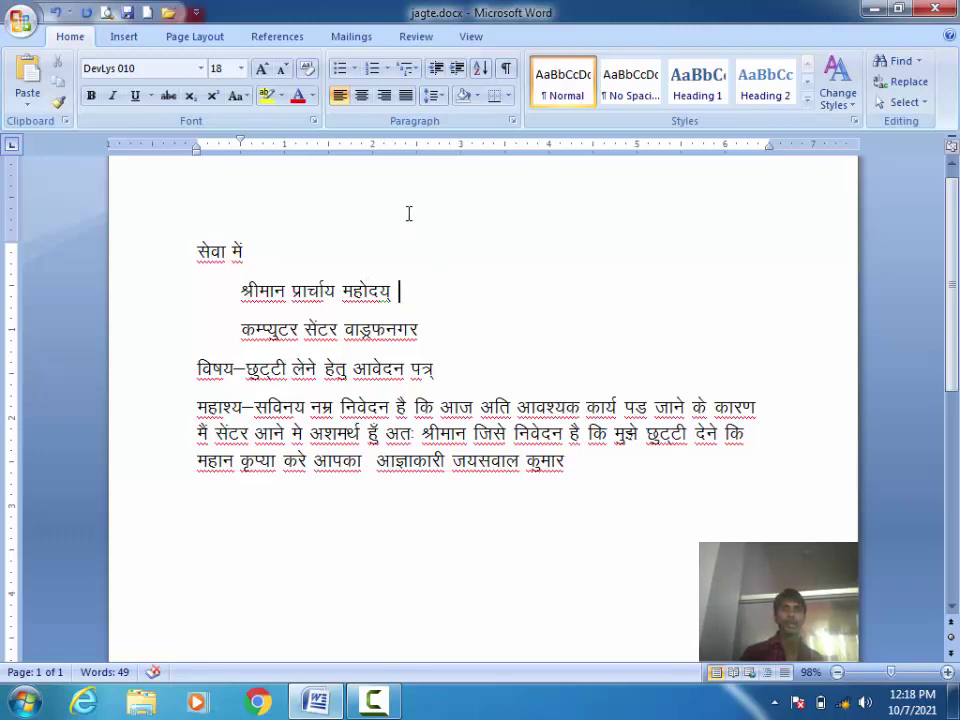
pyautogui.click(434, 97)
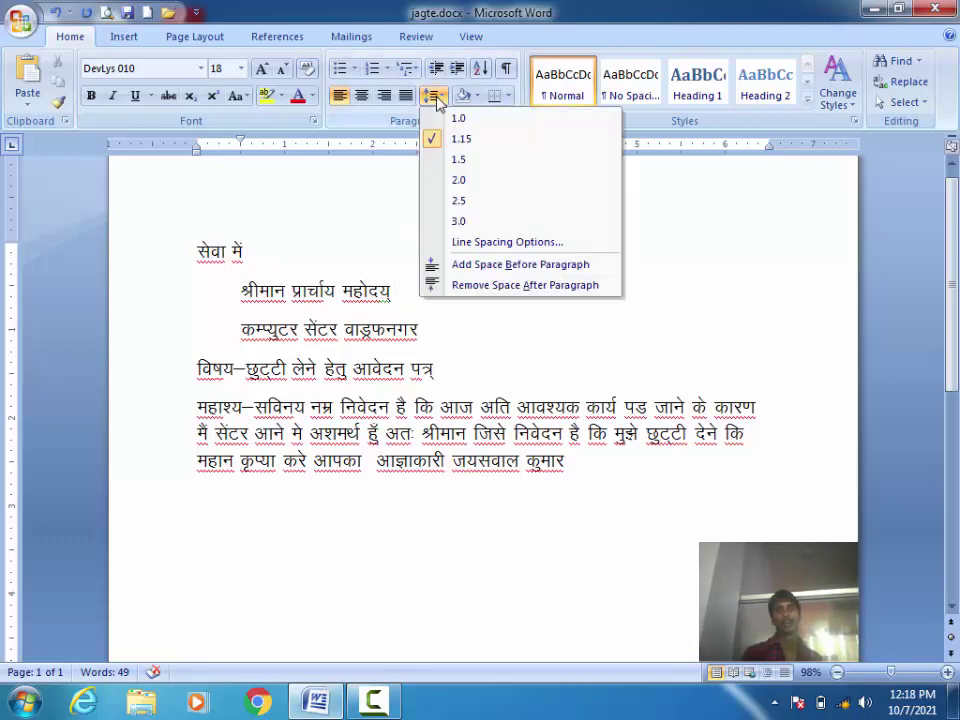
# Remove the space after the महोदय paragraph so both address lines sit together.
pyautogui.click(558, 286)
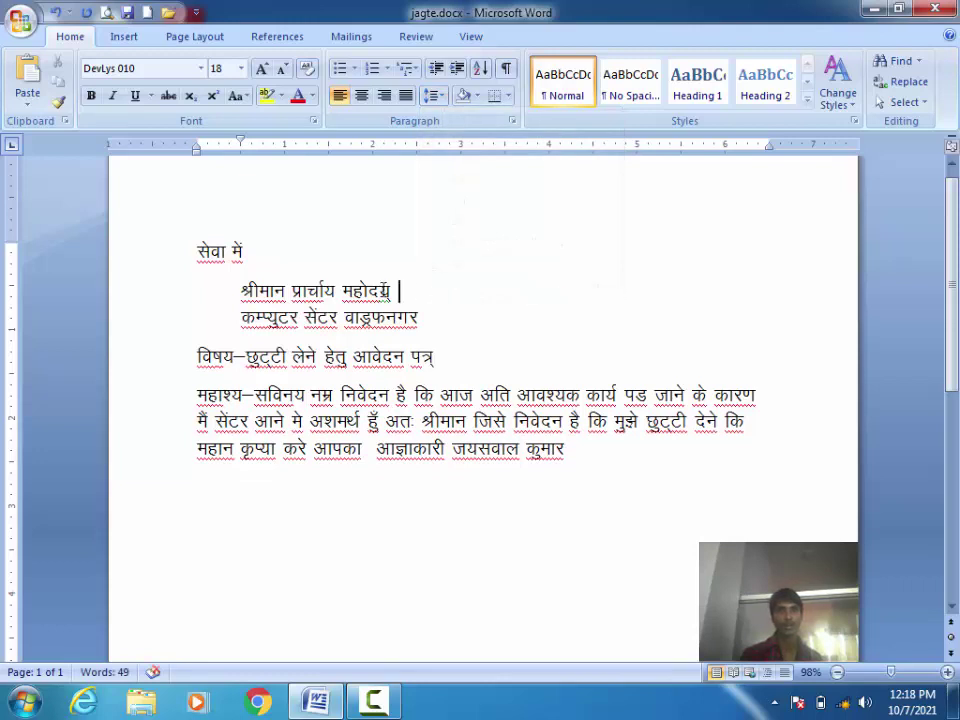
pyautogui.click(429, 330)
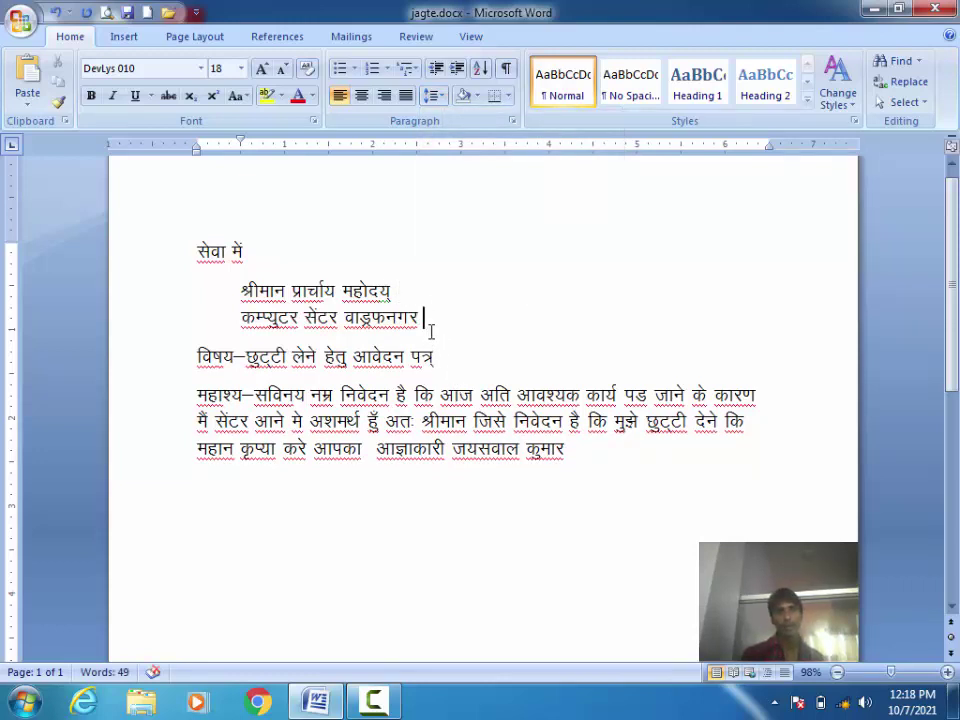
pyautogui.press('Return')
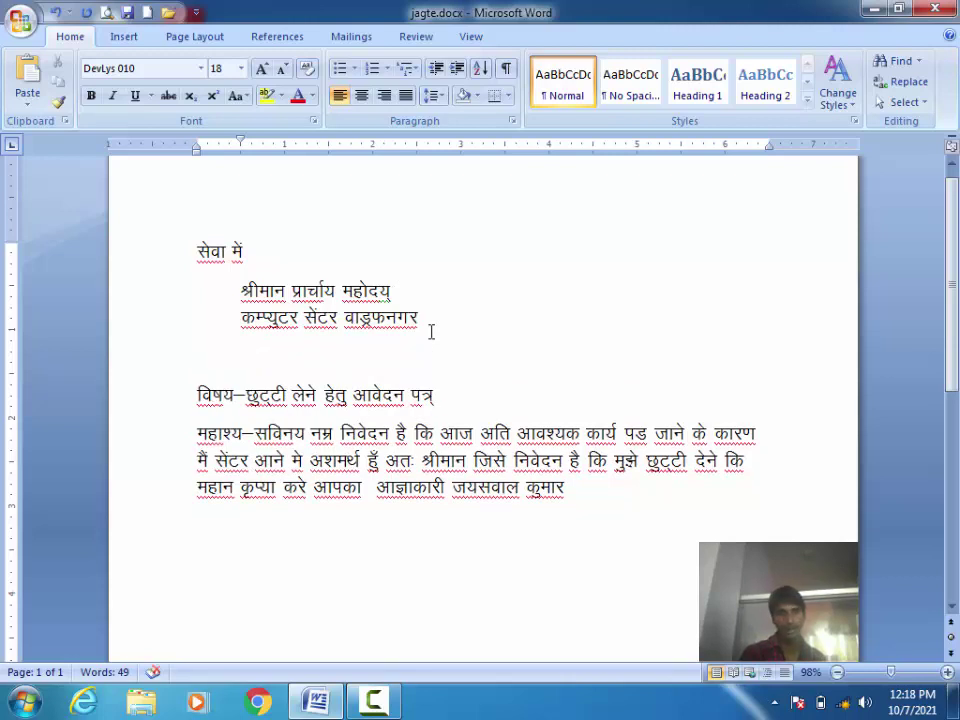
pyautogui.press('BackSpace')
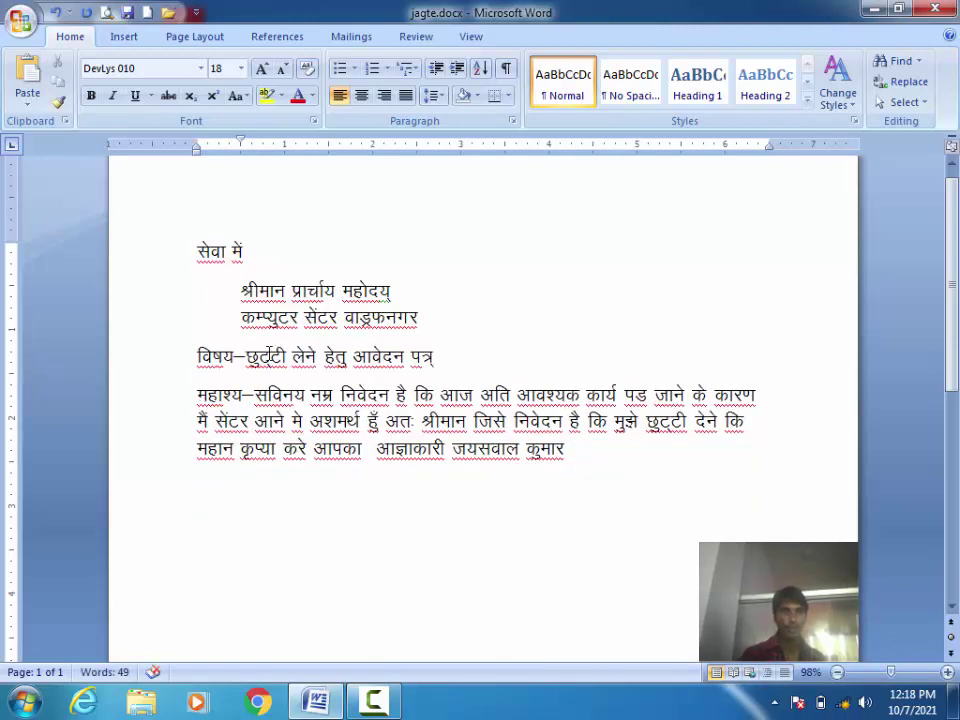
# Add spaces around the dash in 'विषय – छुट्टी लेने हेतु आवेदन पत्र'.
pyautogui.click(241, 356)
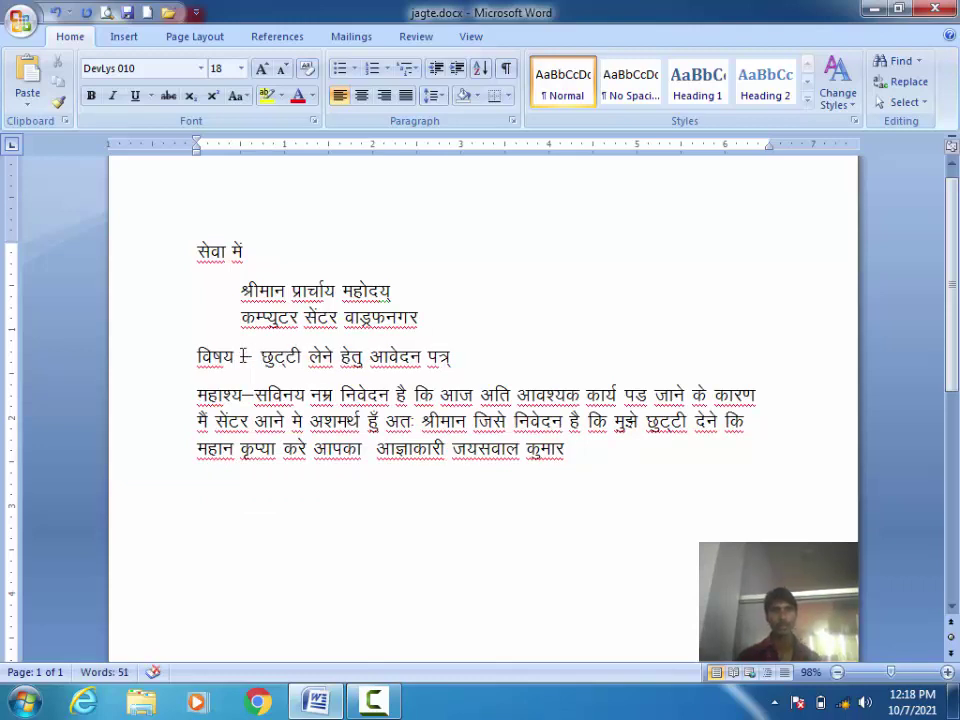
pyautogui.click(483, 362)
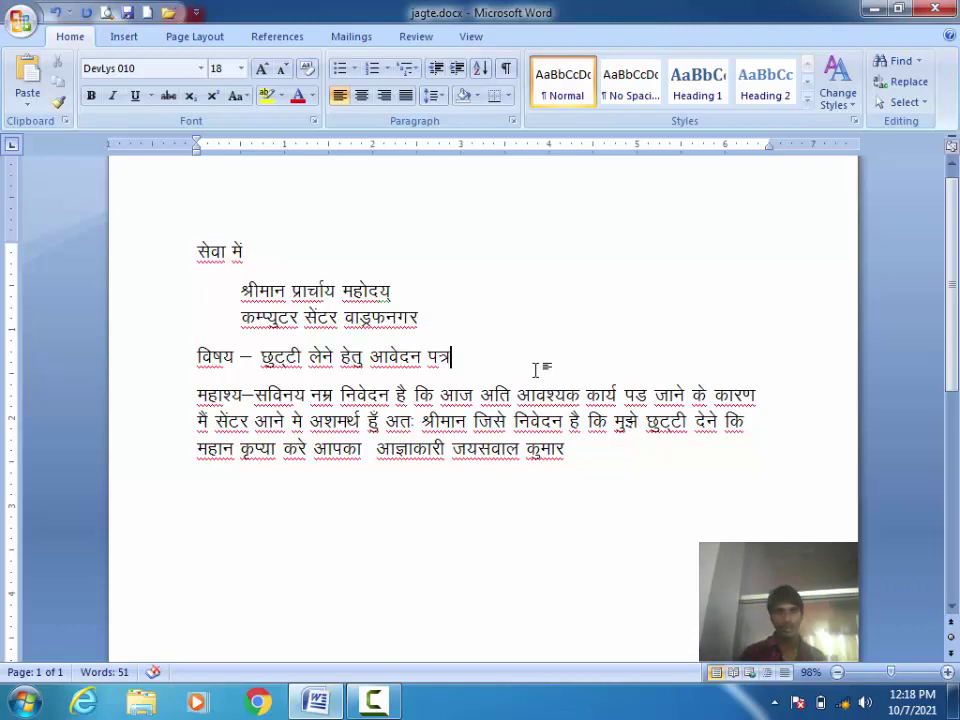
pyautogui.press('Return')
pyautogui.press('BackSpace')
pyautogui.click(287, 356)
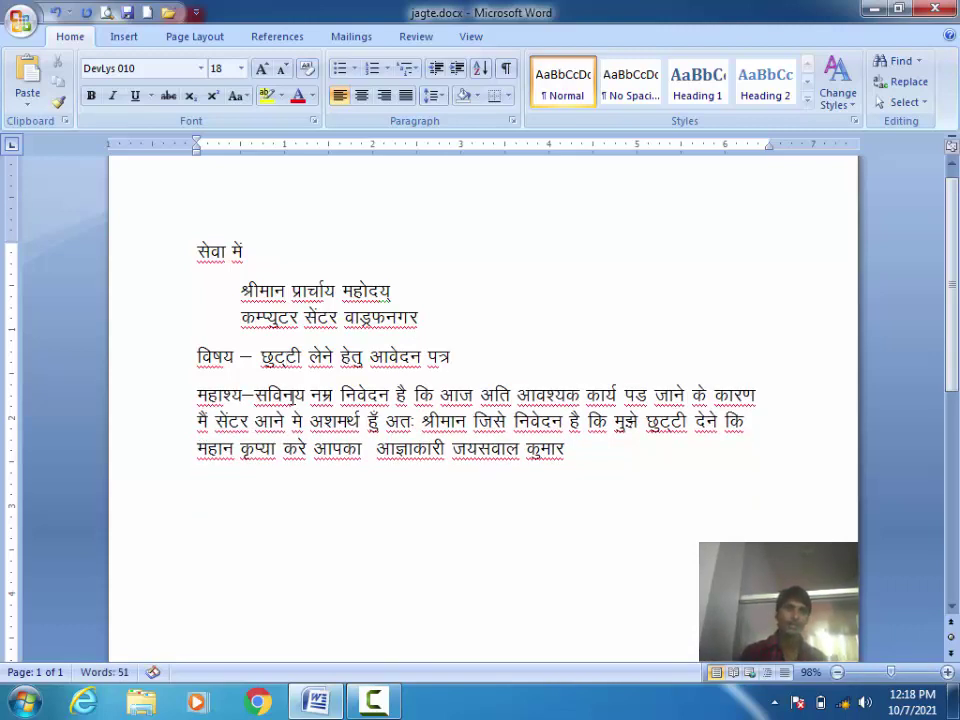
pyautogui.click(292, 395)
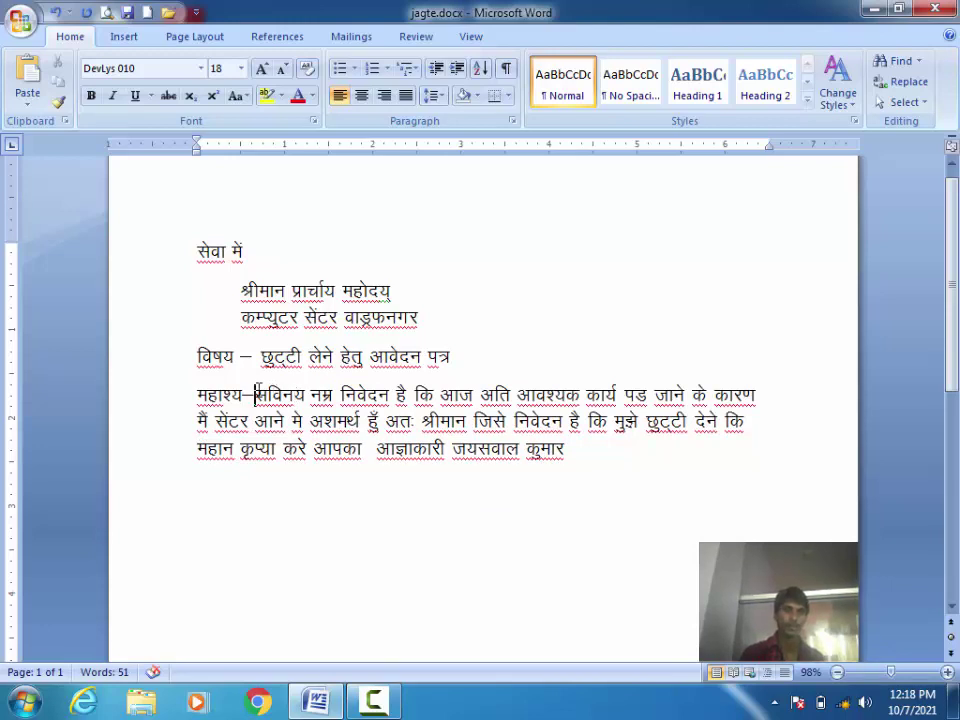
# Put महाशय alone as the salutation with punctuation, and Tab-indent the body below it.
pyautogui.press('BackSpace')
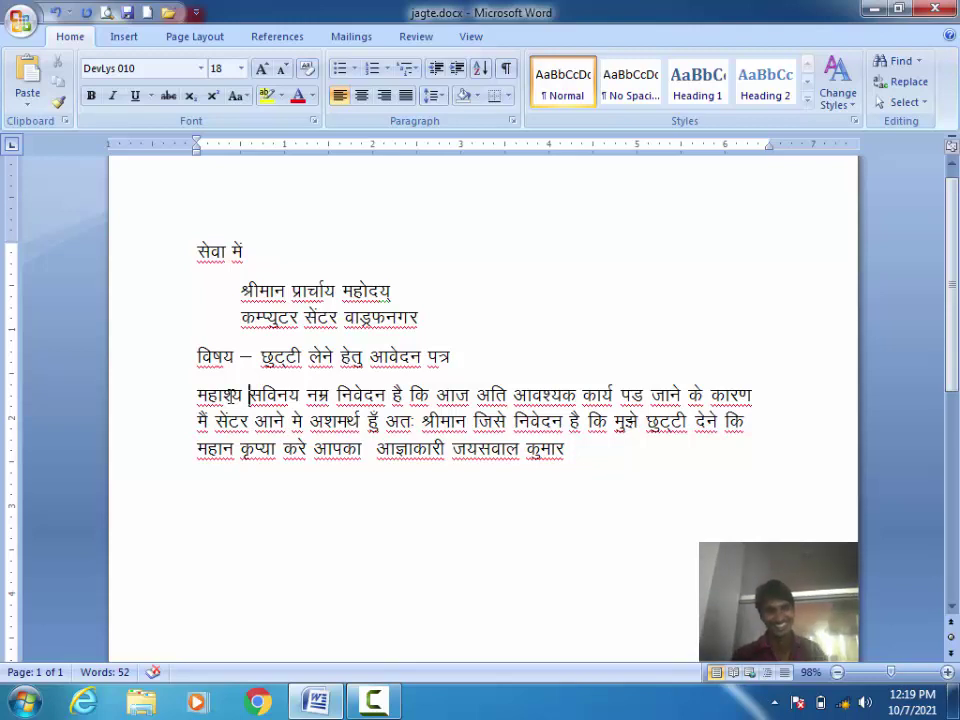
pyautogui.press('Return')
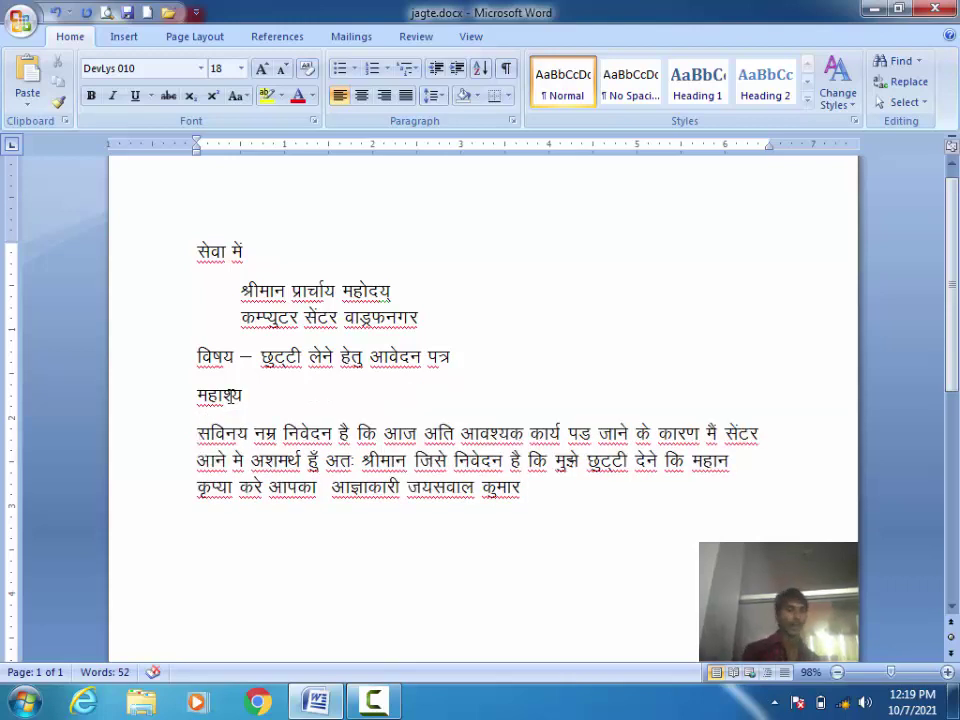
pyautogui.press('Tab')
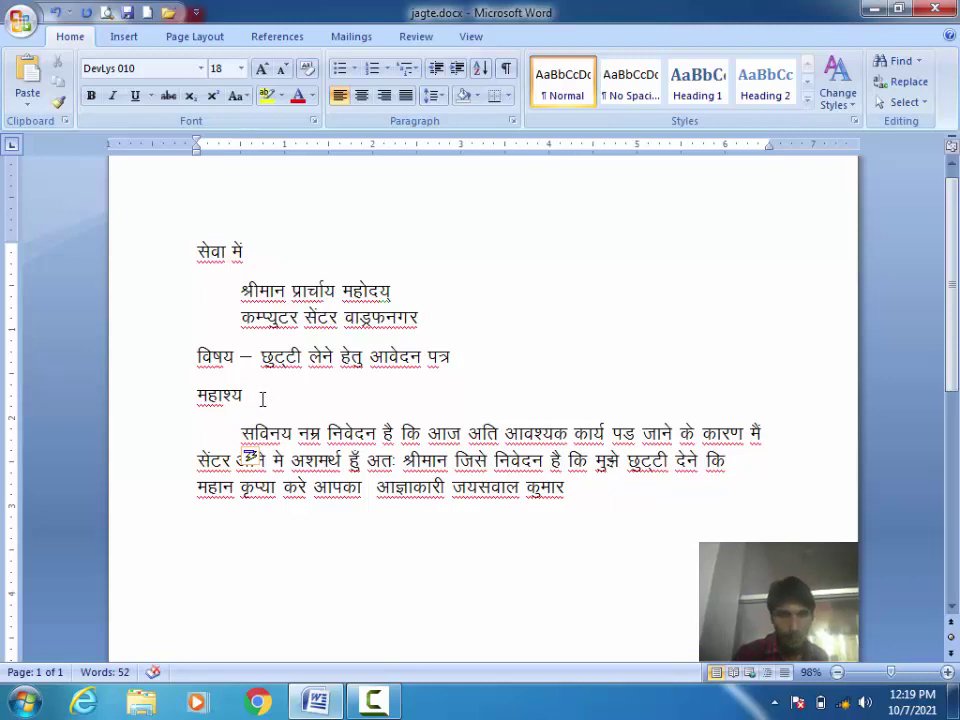
pyautogui.write('#')
pyautogui.press('BackSpace')
pyautogui.write('A')
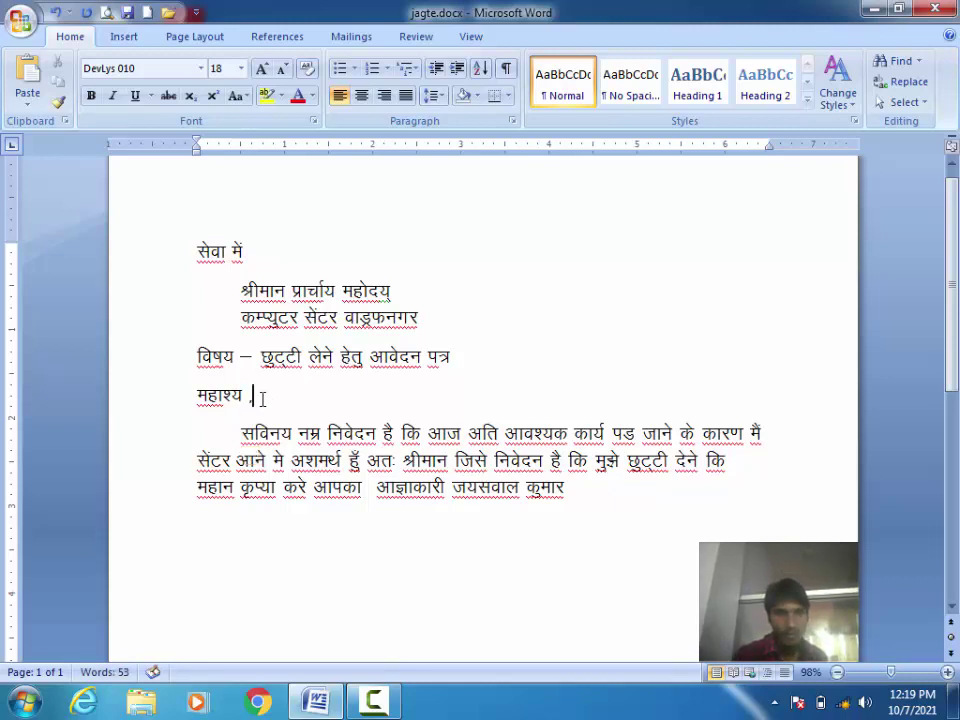
pyautogui.press('Right')
pyautogui.press('Right')
pyautogui.press('Right')
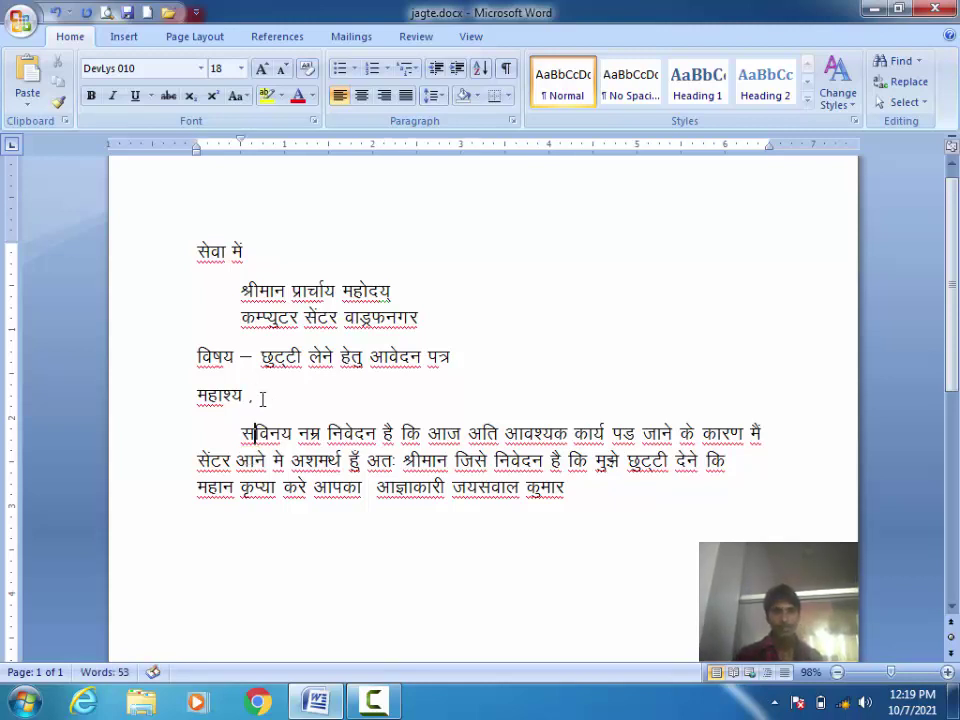
pyautogui.press('Right')
pyautogui.press('Right')
pyautogui.press('Right')
pyautogui.press('Right')
pyautogui.press('Right')
pyautogui.press('Right')
pyautogui.press('Right')
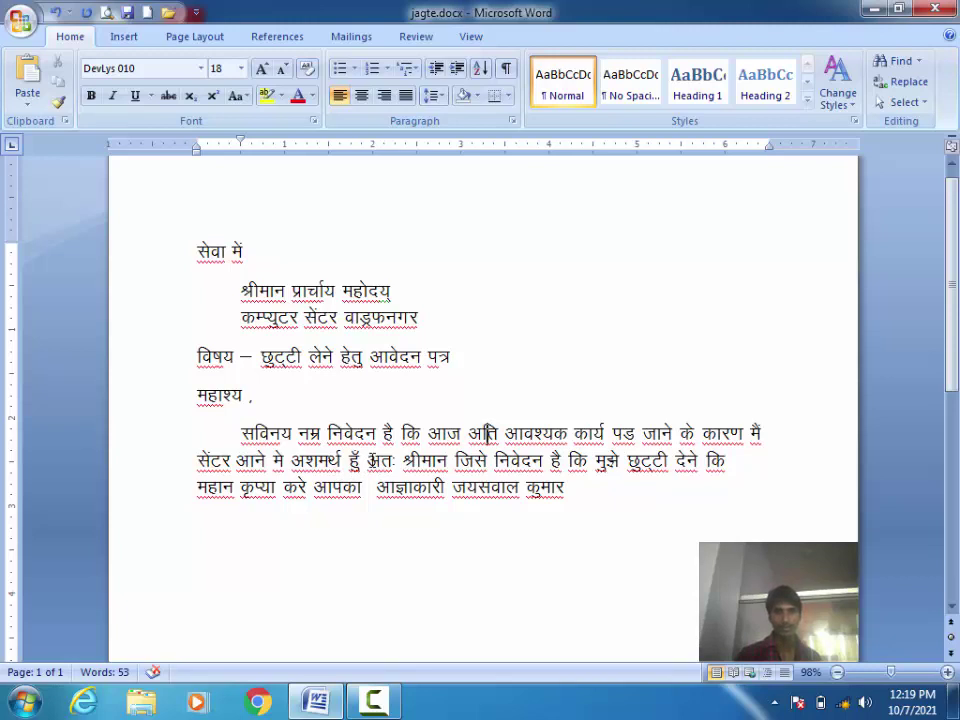
# Start a new Tab-indented paragraph at अतः.
pyautogui.click(368, 461)
pyautogui.press('Return')
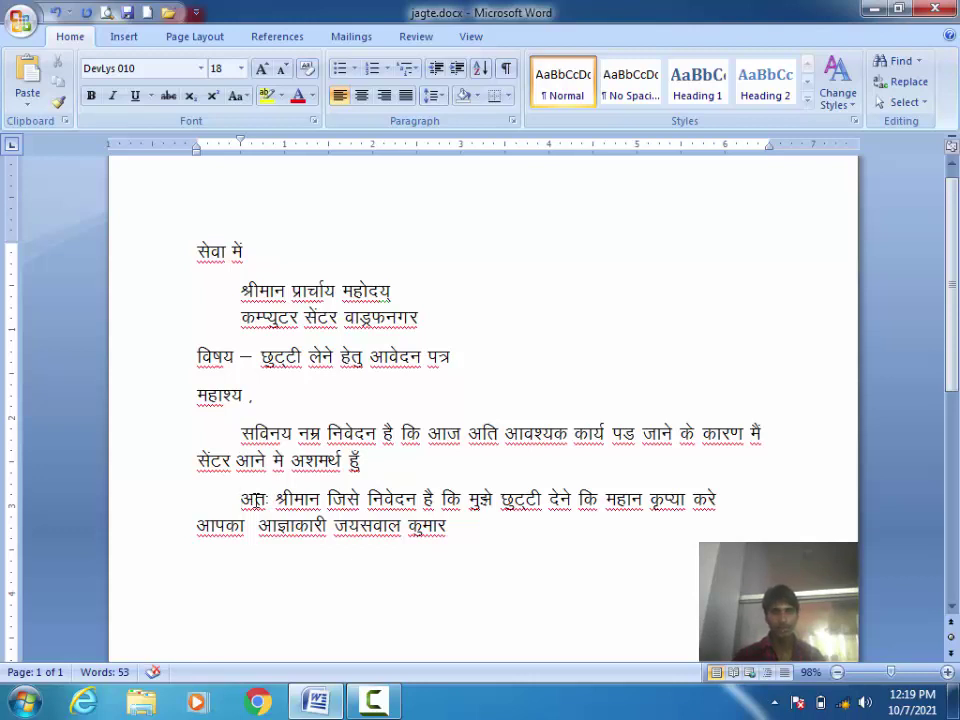
pyautogui.press('Tab')
pyautogui.press('Tab')
pyautogui.press('Tab')
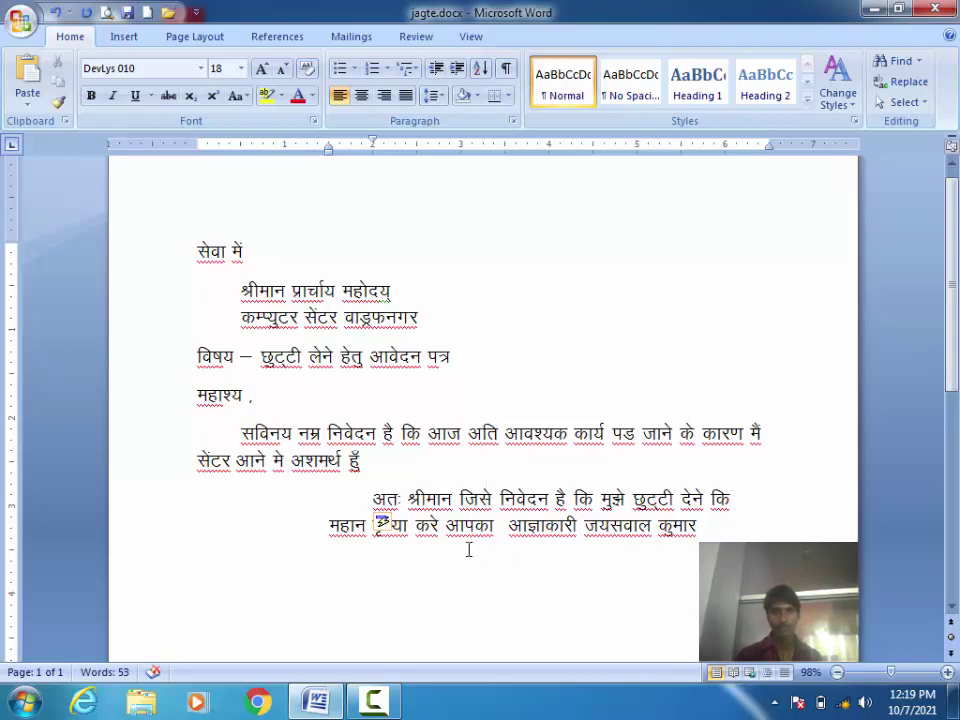
# End the body with a danda and move आपका आज्ञाकारी to its own line at the left margin.
pyautogui.click(446, 526)
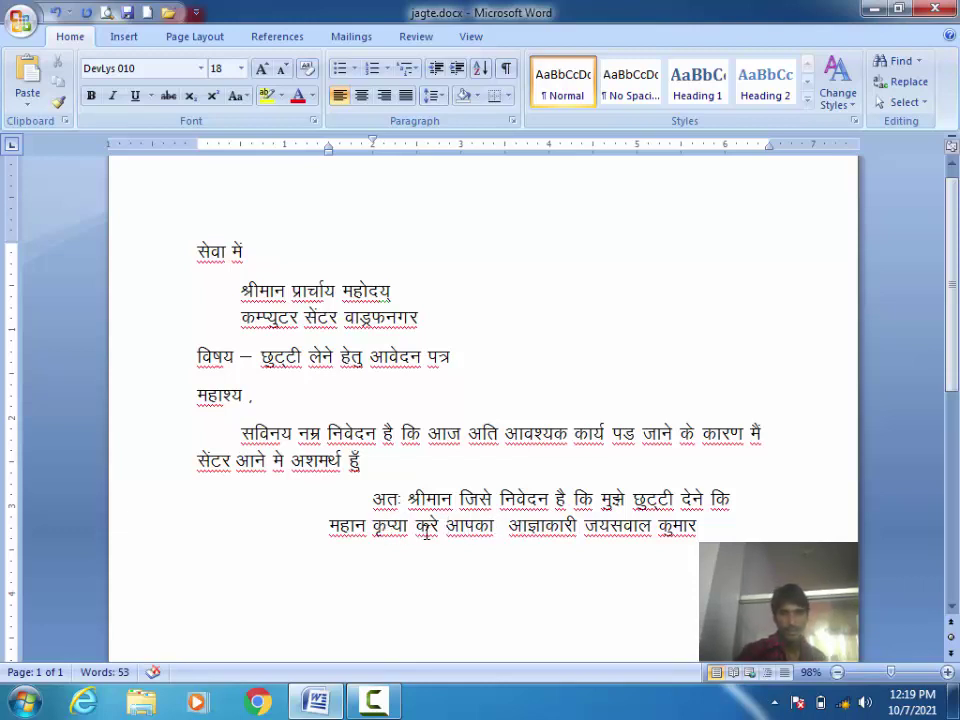
pyautogui.press('BackSpace')
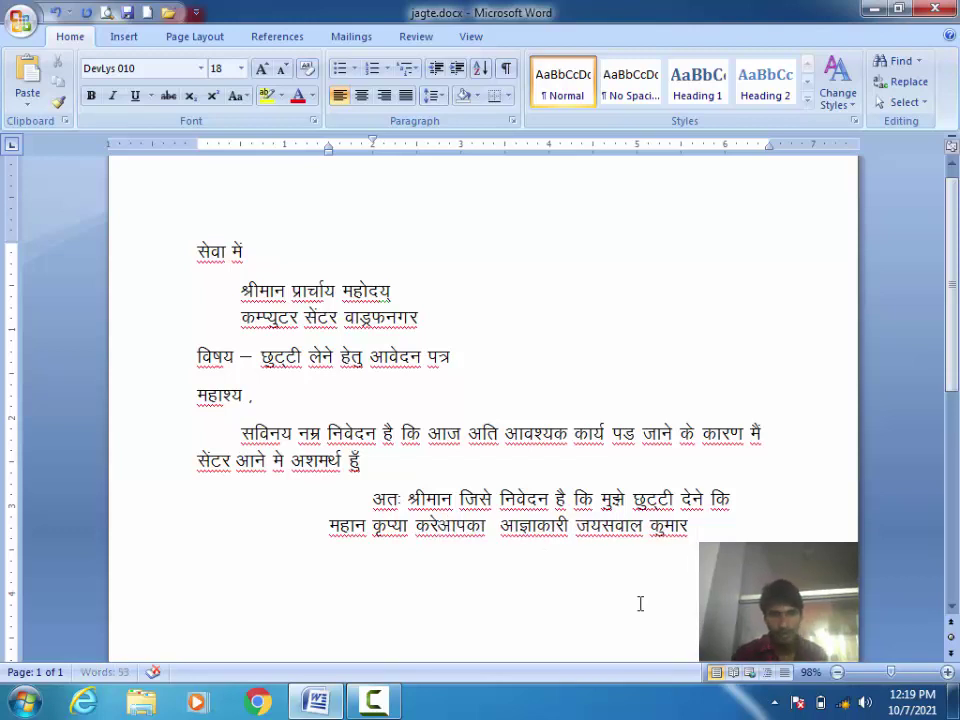
pyautogui.write('।')
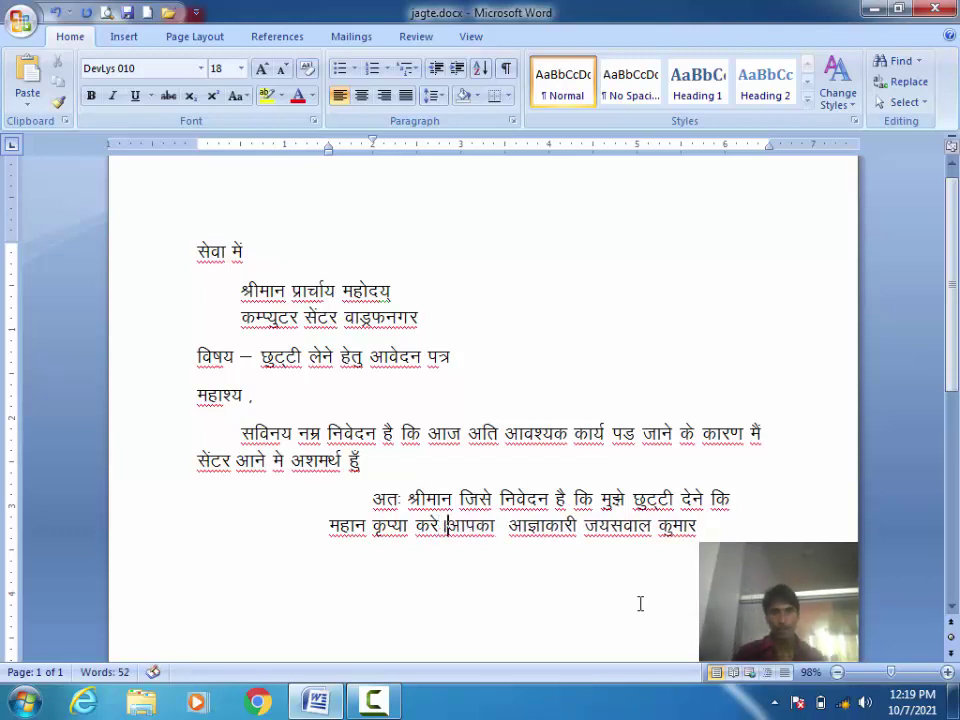
pyautogui.press('Return')
pyautogui.press('BackSpace')
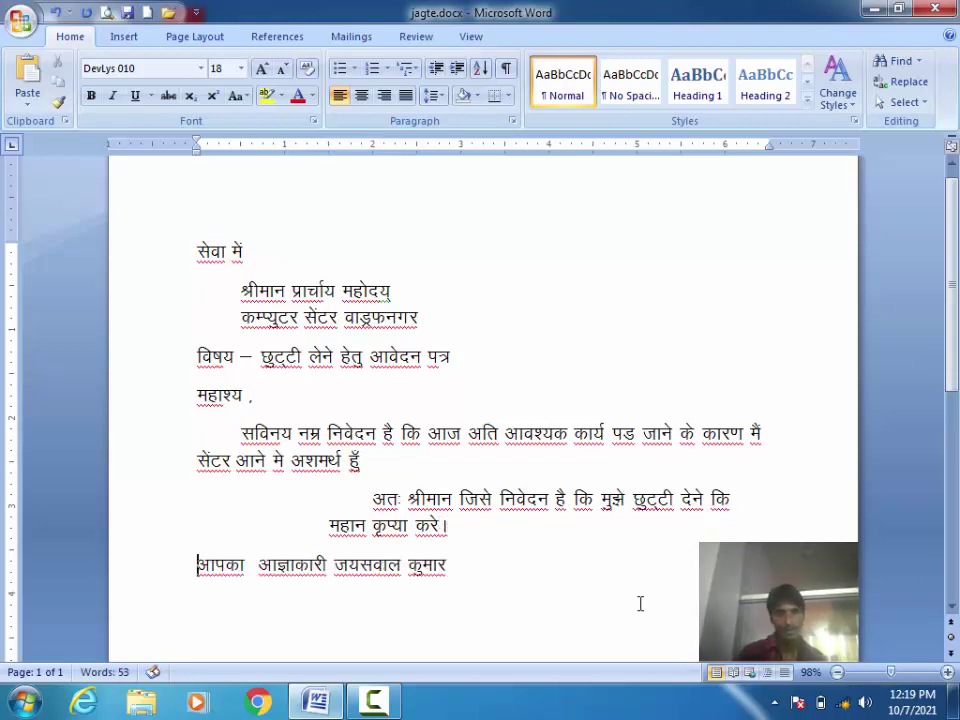
pyautogui.press('BackSpace')
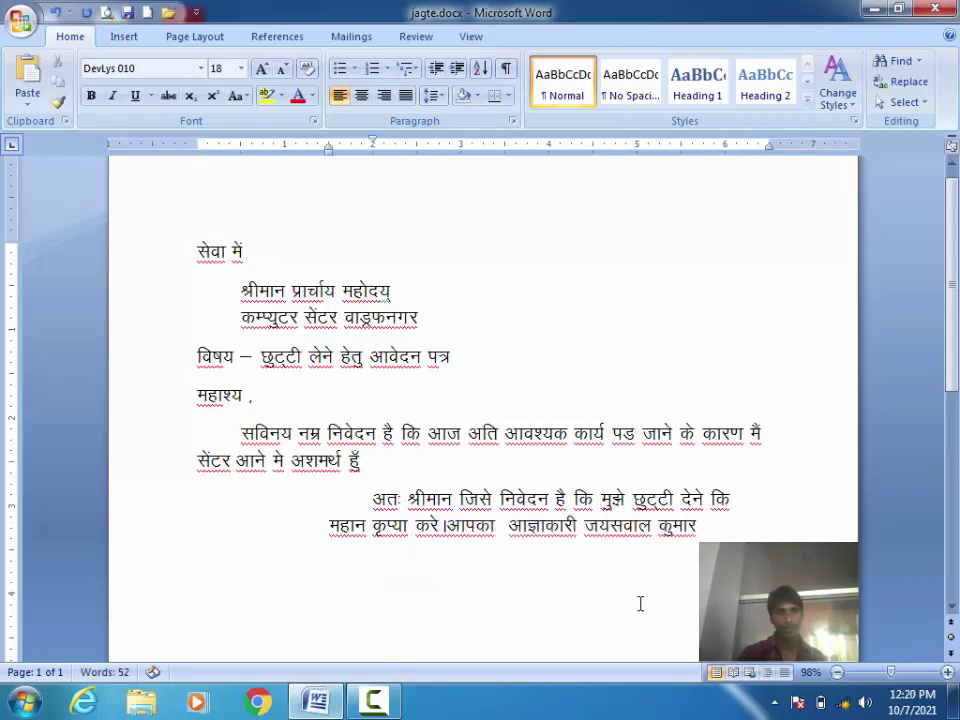
pyautogui.press('Return')
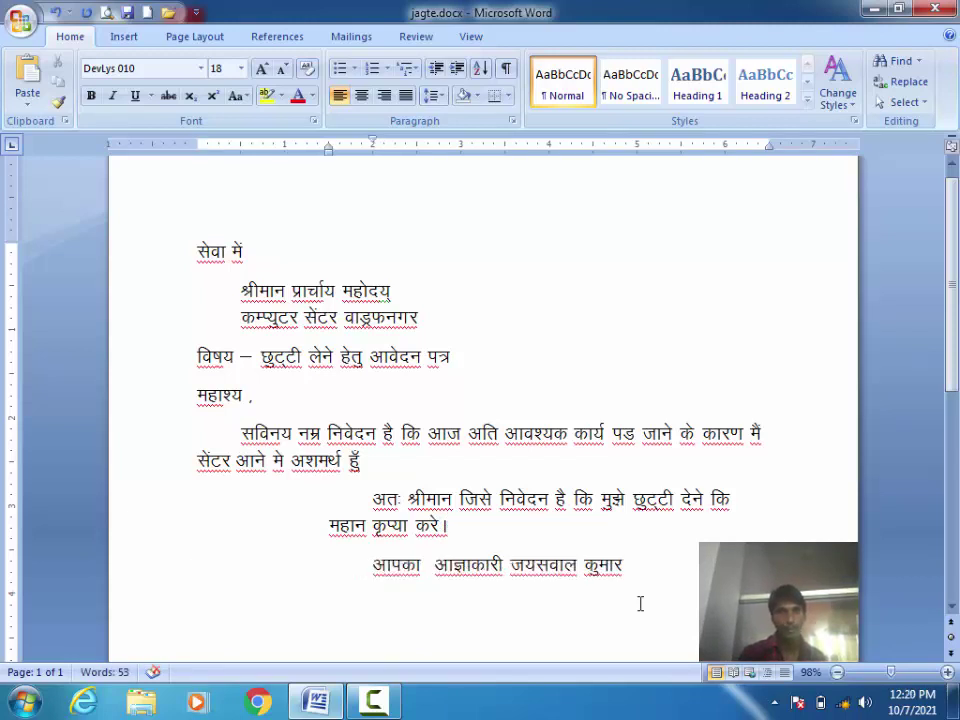
pyautogui.press('BackSpace')
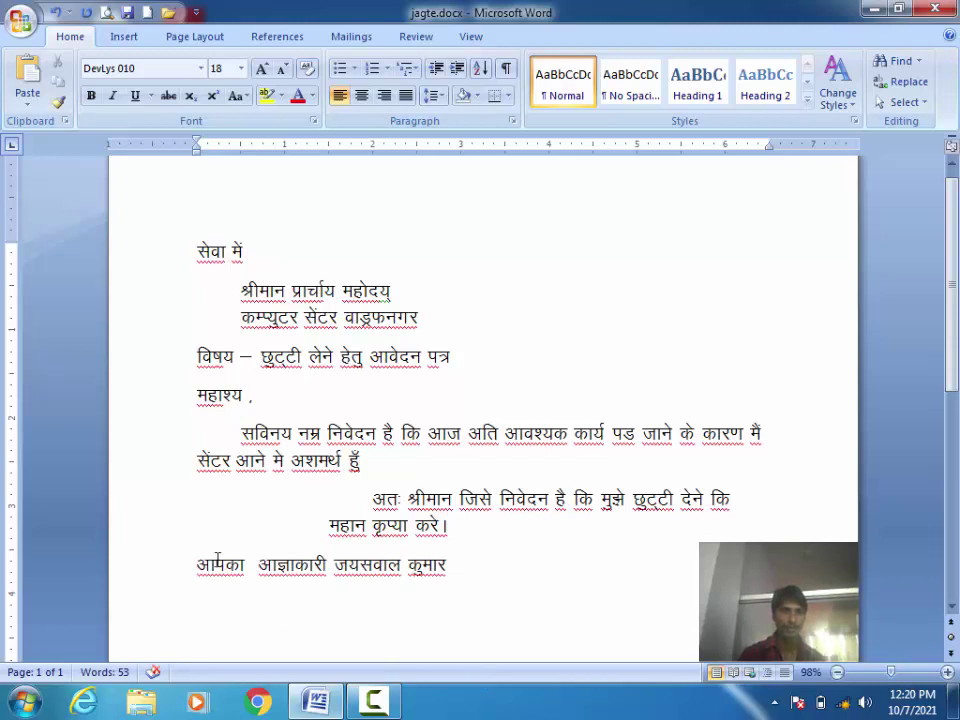
# Fix the doubled space before आज्ञाकारी and put the sender's name on its own line.
pyautogui.click(259, 565)
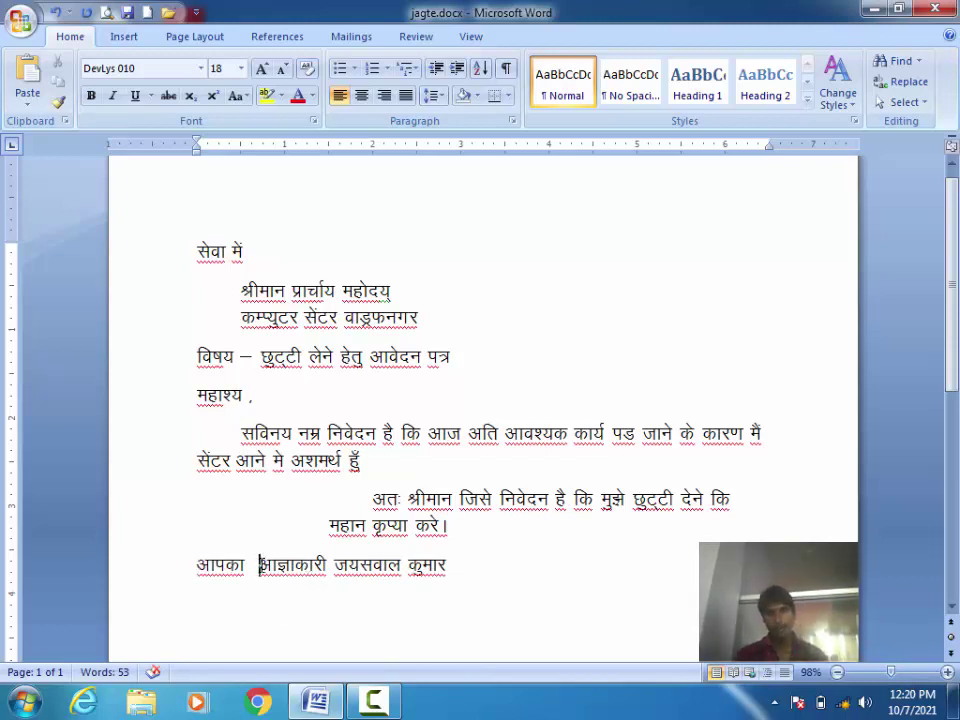
pyautogui.press('BackSpace')
pyautogui.press('BackSpace')
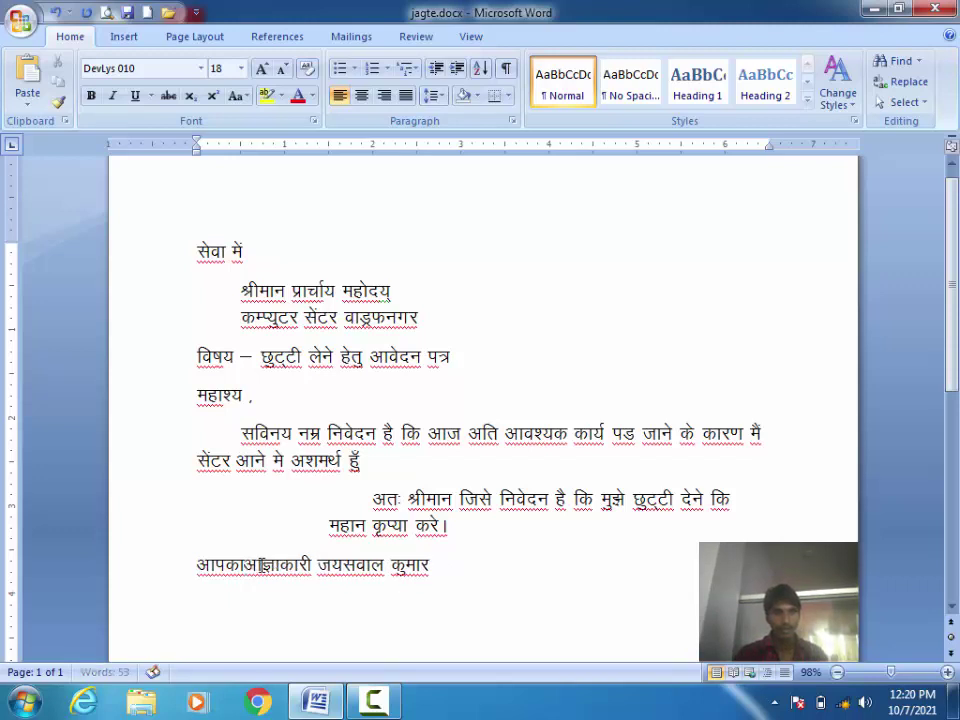
pyautogui.press('Right')
pyautogui.press('Right')
pyautogui.press('Right')
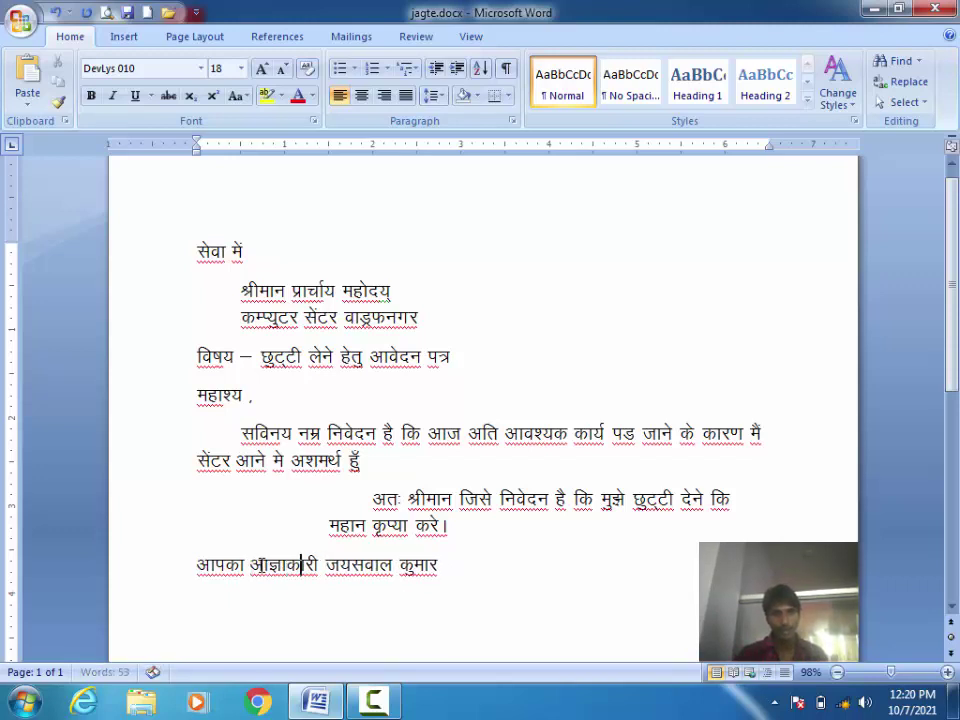
pyautogui.press('Right')
pyautogui.press('Right')
pyautogui.press('Return')
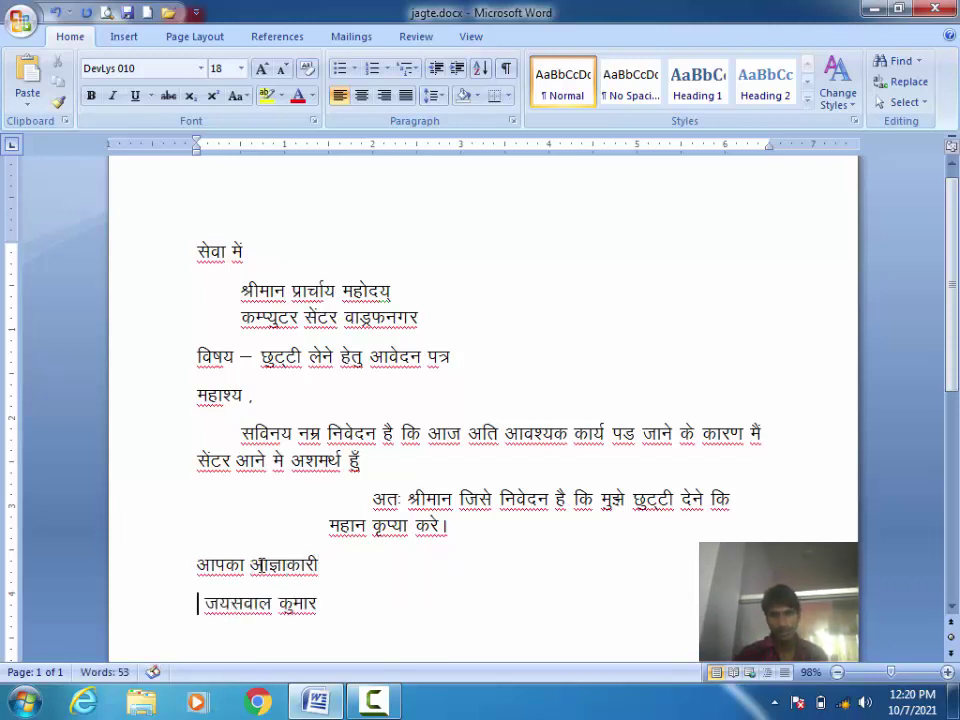
pyautogui.press('Delete')
pyautogui.press('End')
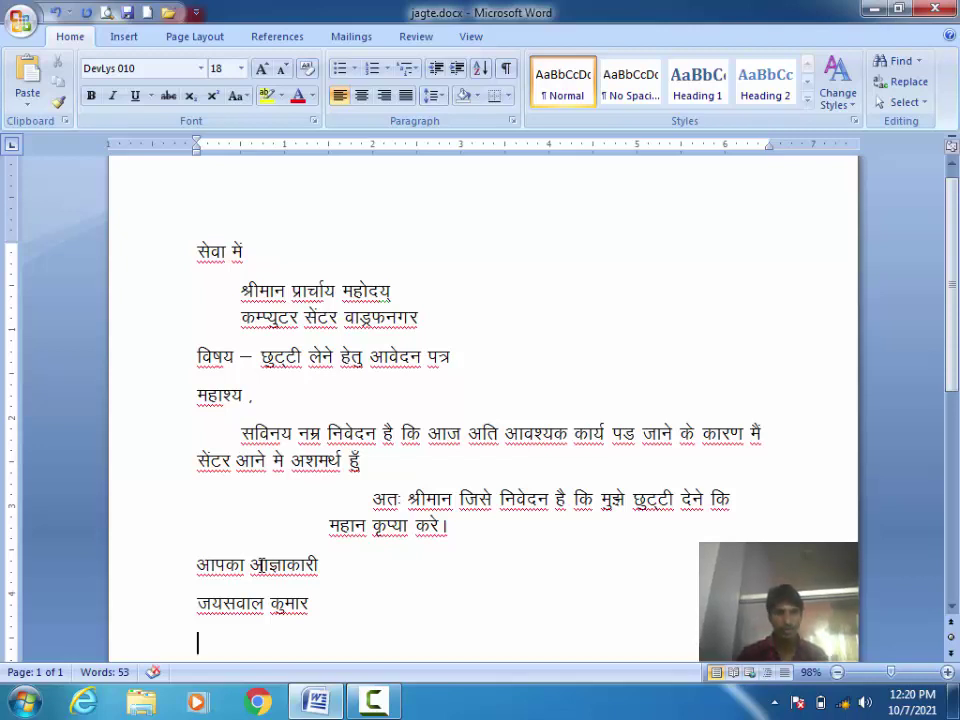
# Type वाड़फनगर on a line below the name and remove the extra empty line.
pyautogui.write('ok')
pyautogui.write('M')
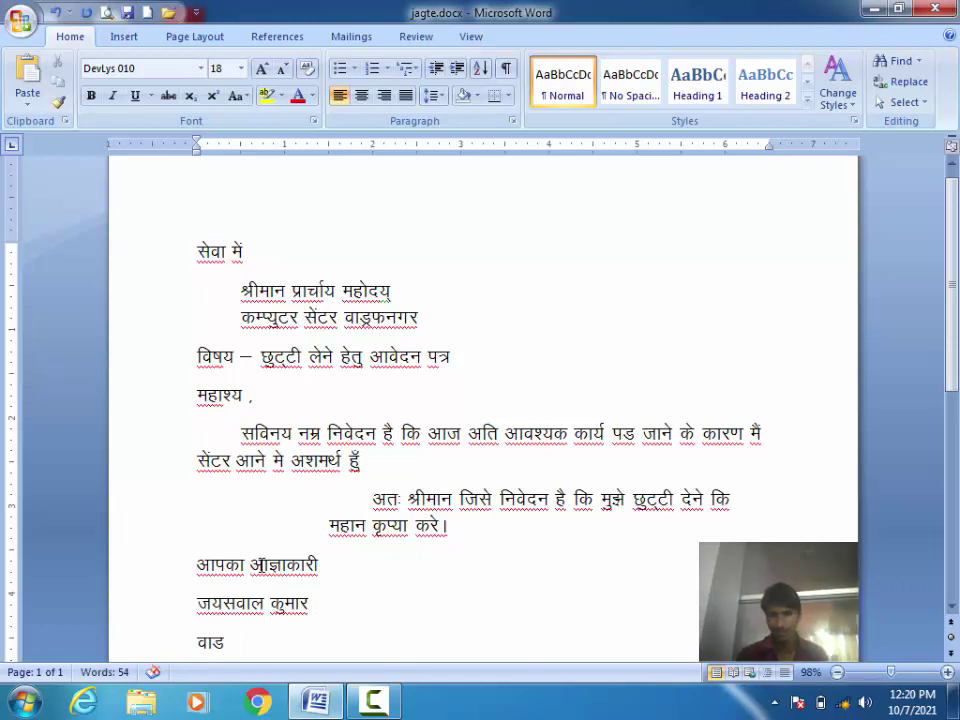
pyautogui.write('+')
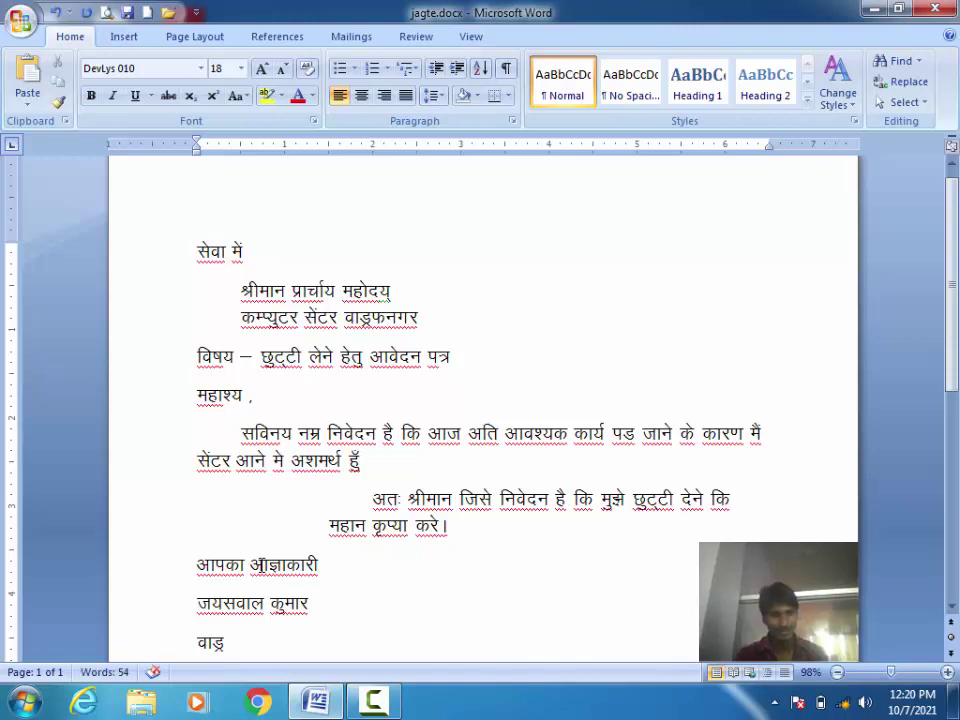
pyautogui.write('Qux')
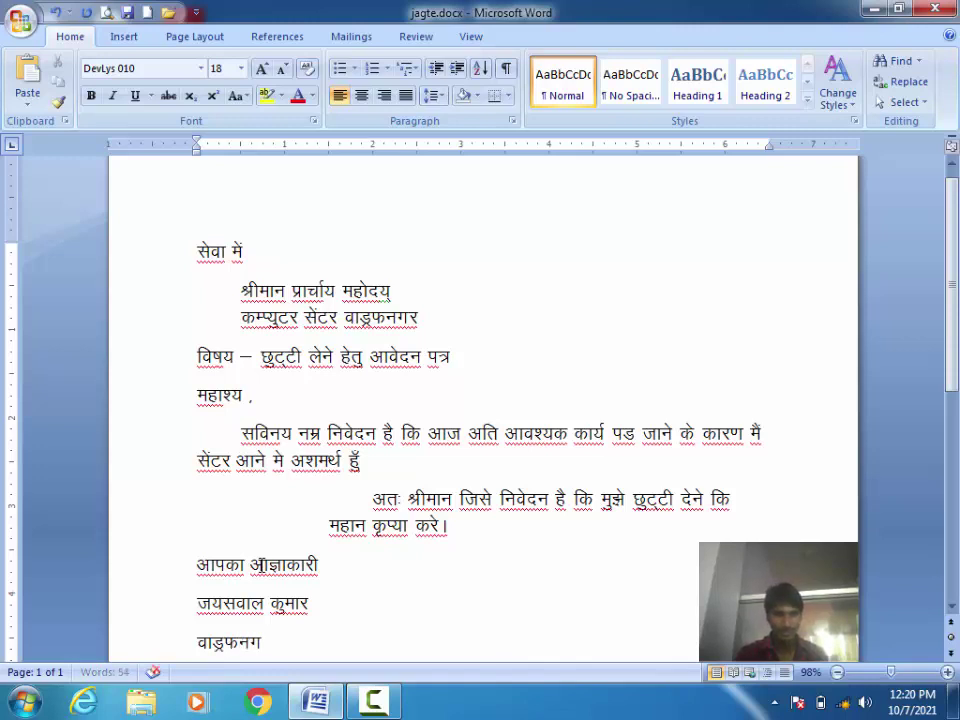
pyautogui.write('j')
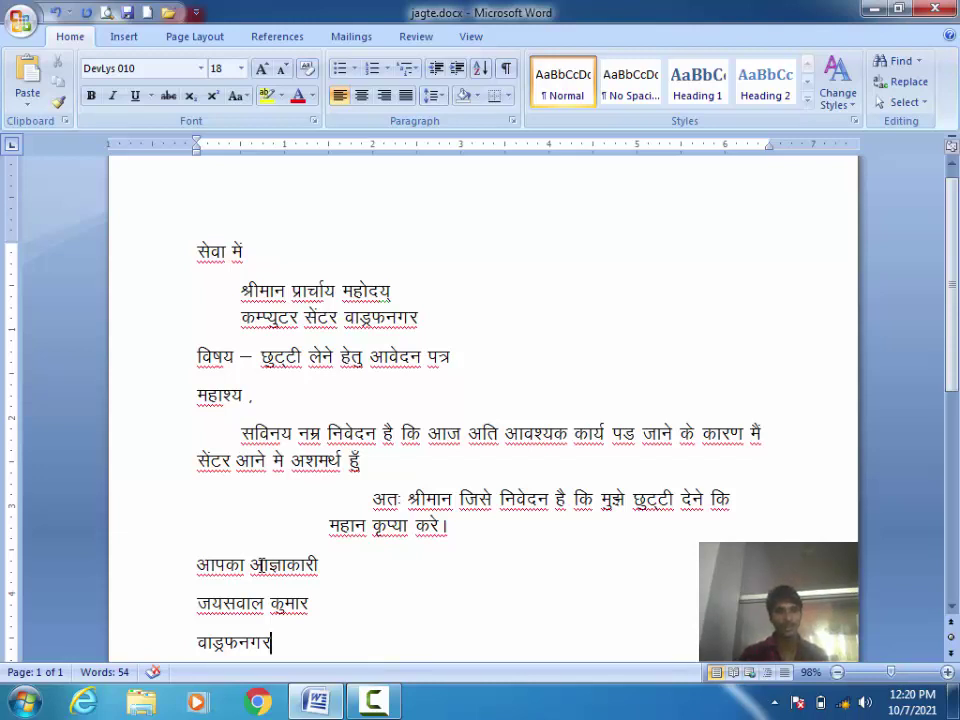
pyautogui.press('Down')
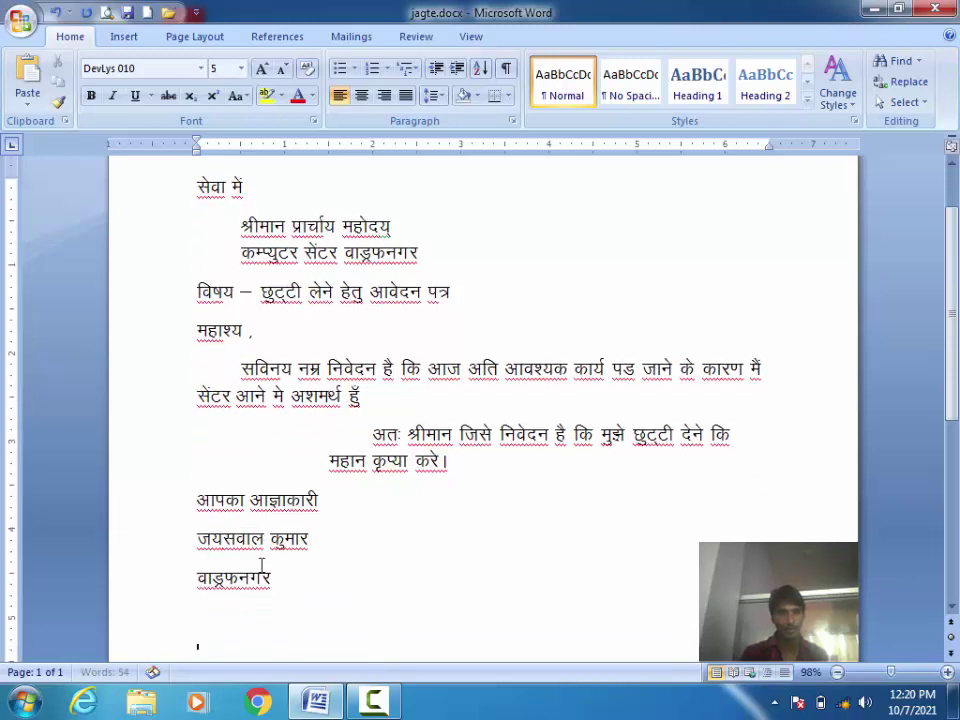
pyautogui.press('Left')
pyautogui.press('Right')
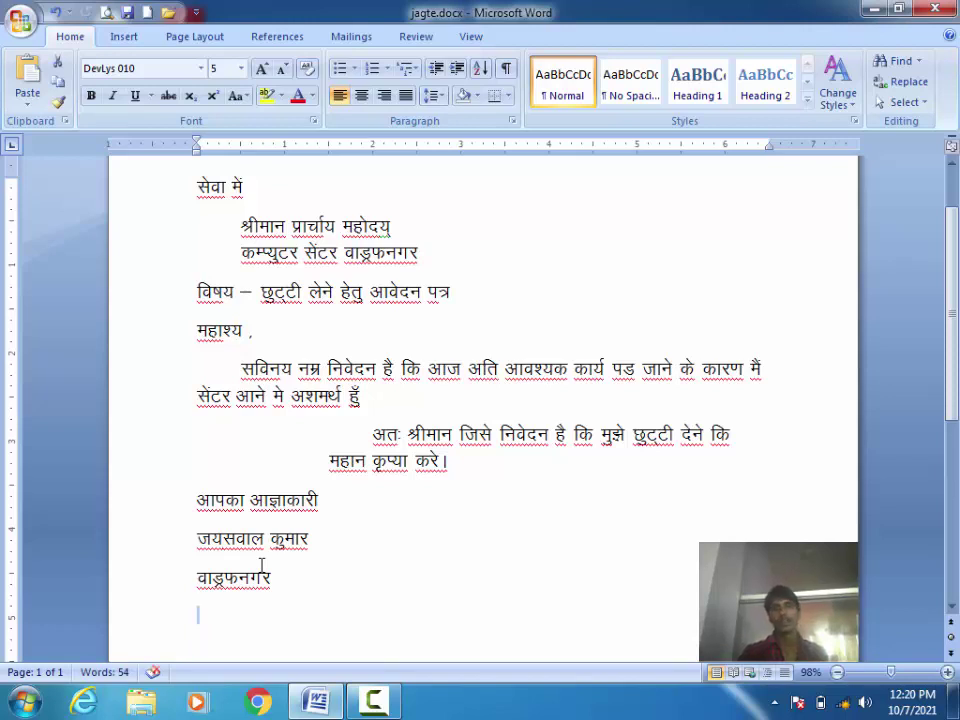
pyautogui.press('BackSpace')
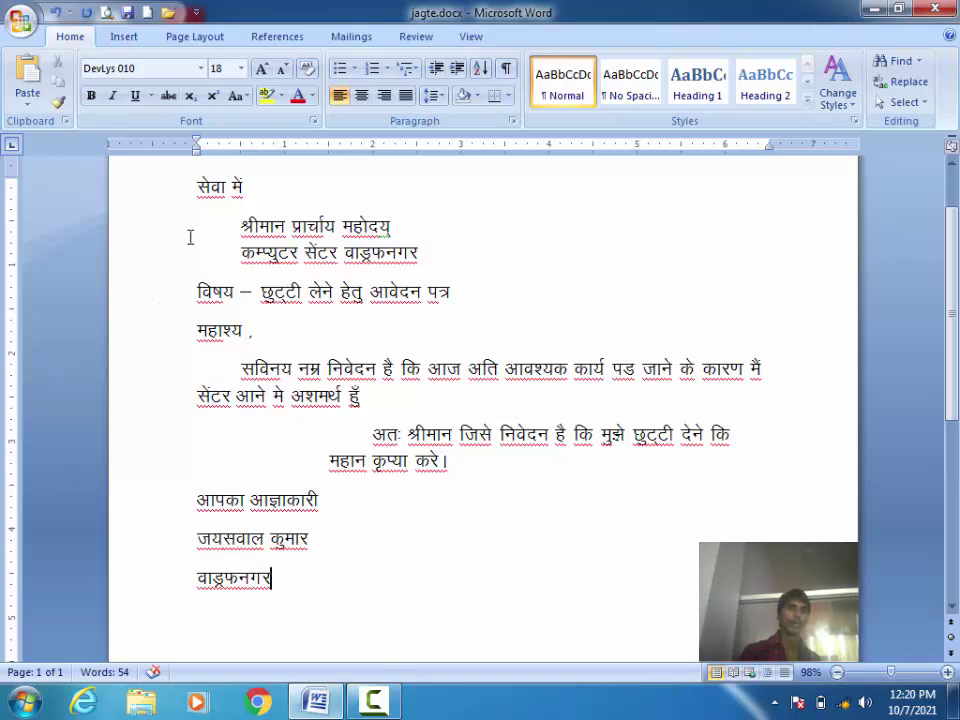
pyautogui.click(197, 190)
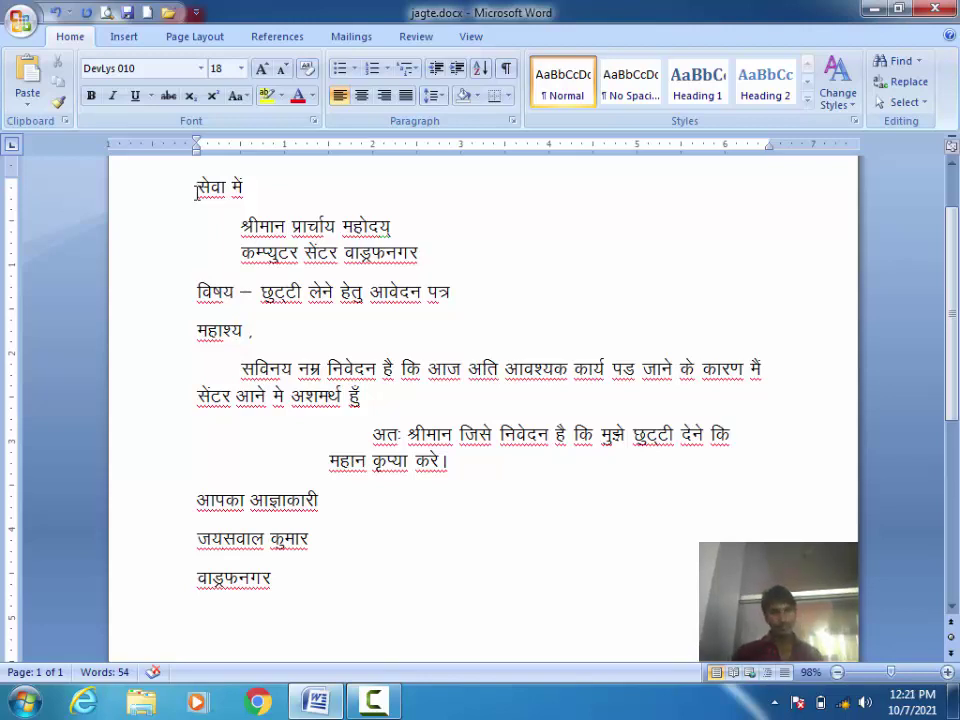
# Select the closing signature lines, indent them six Tab stops right, then pull back one step.
pyautogui.press('Down')
pyautogui.press('Down')
pyautogui.press('Down')
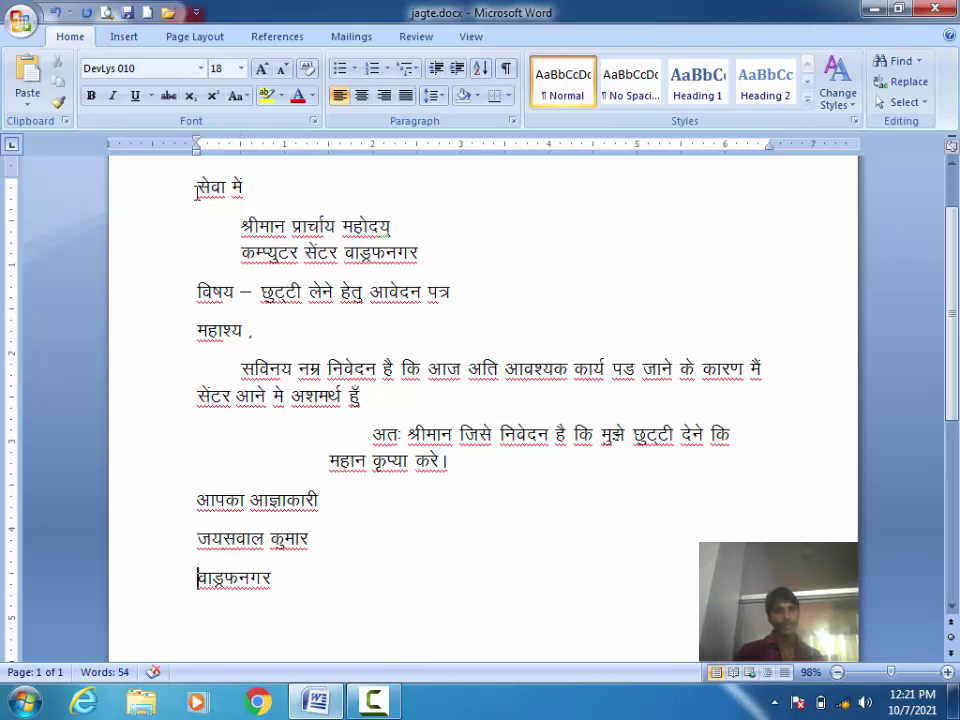
pyautogui.press('End')
pyautogui.hotkey('shift', 'Home')
pyautogui.hotkey('shift', 'Up')
pyautogui.hotkey('shift', 'Up')
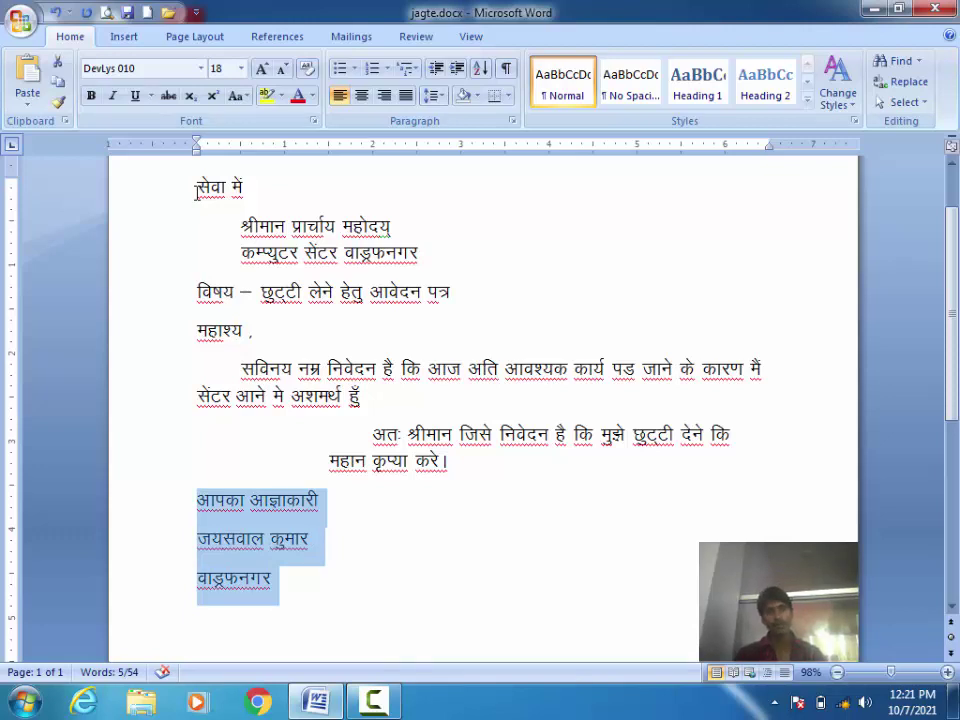
pyautogui.press('Tab')
pyautogui.press('Tab')
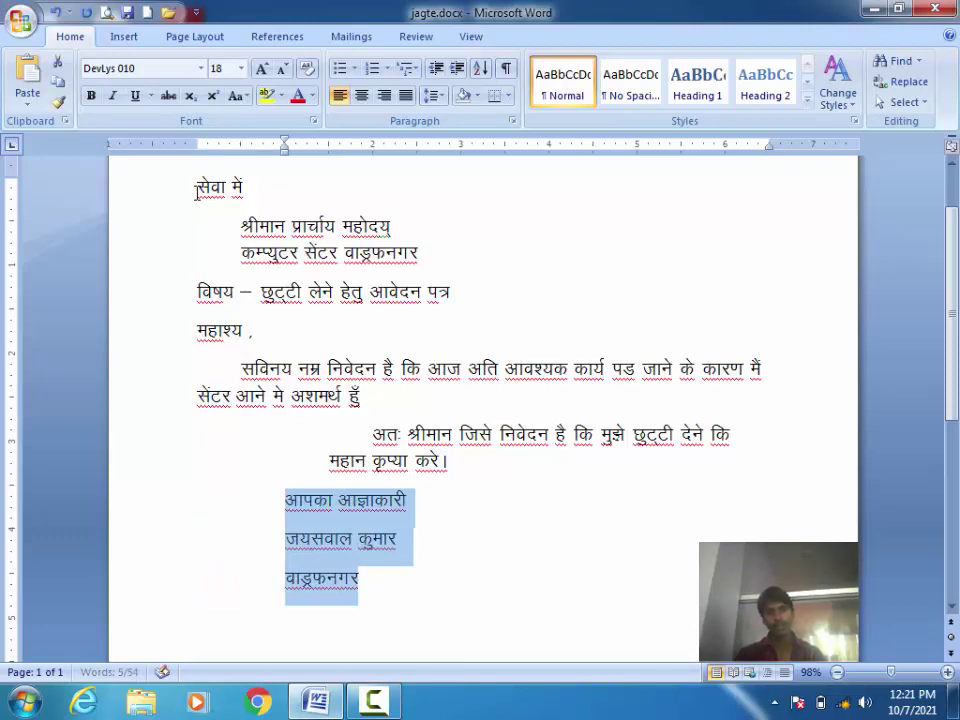
pyautogui.press('Tab')
pyautogui.press('Tab')
pyautogui.press('Tab')
pyautogui.press('Tab')
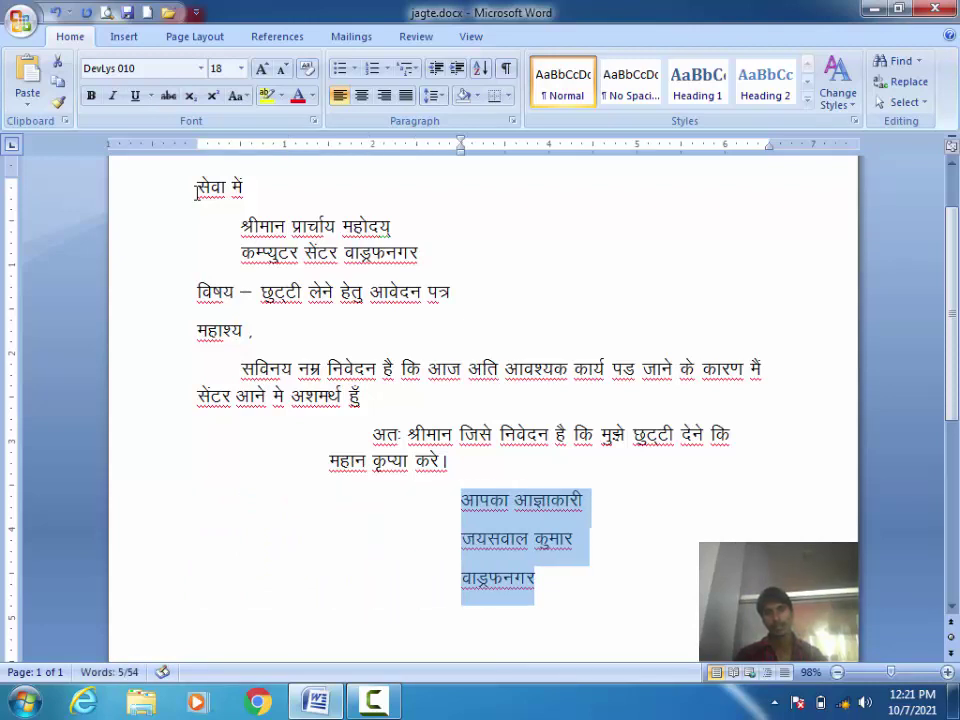
pyautogui.press('Tab')
pyautogui.press('Tab')
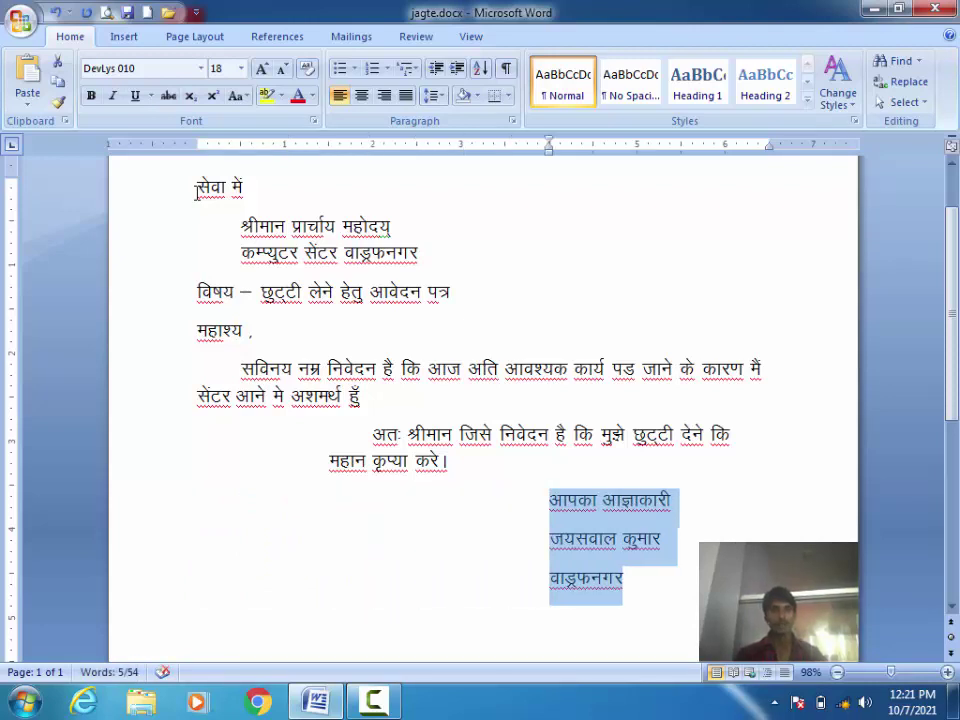
pyautogui.press('Tab')
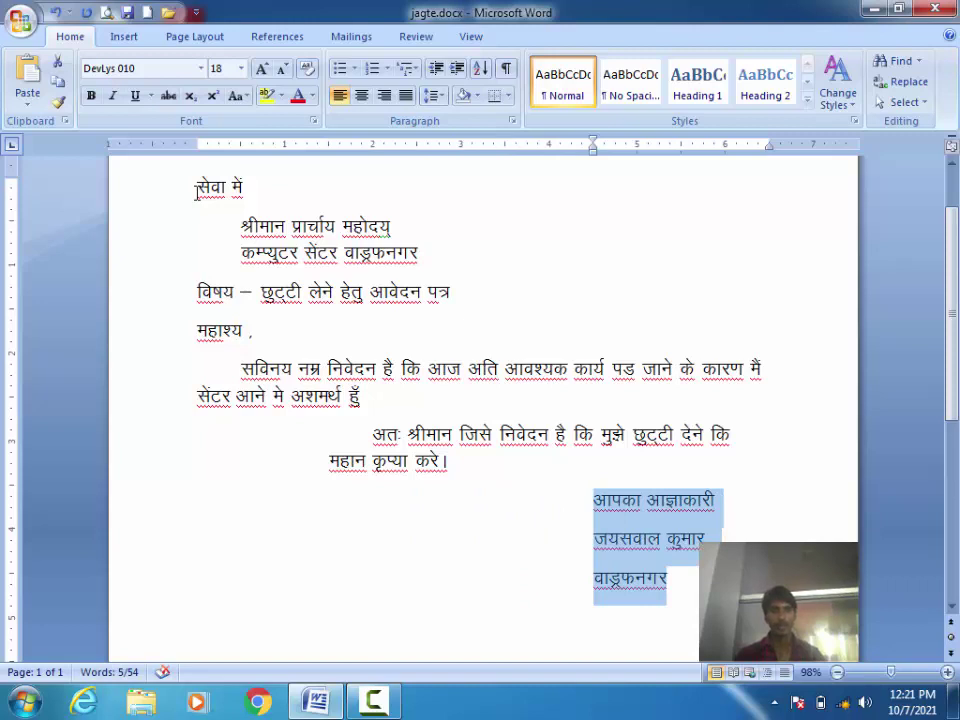
pyautogui.press('Tab')
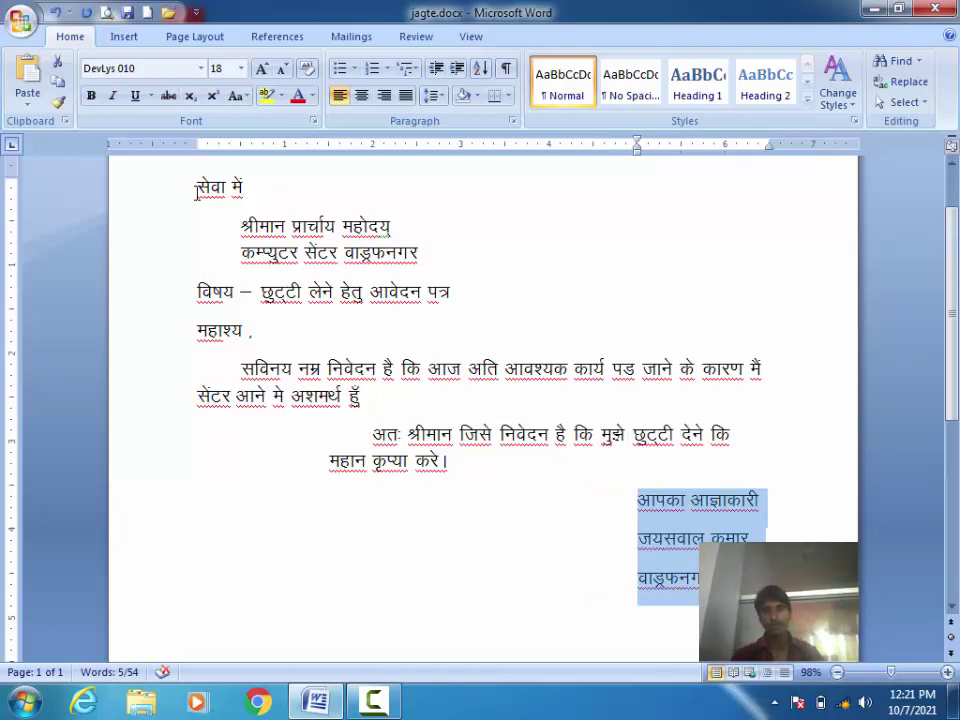
pyautogui.press('Tab')
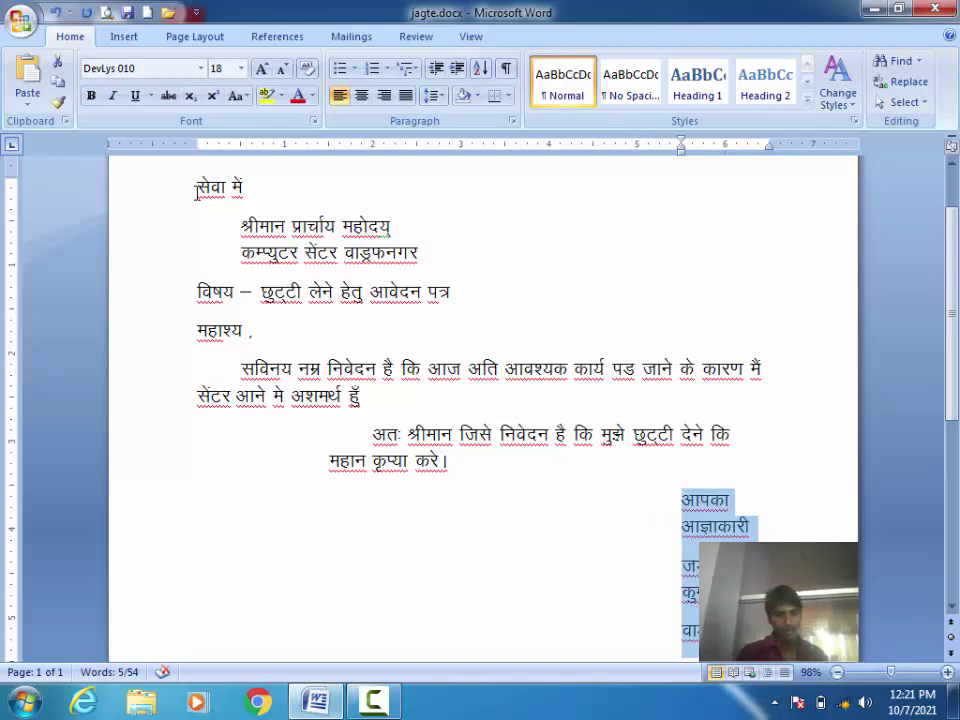
pyautogui.hotkey('ctrl', 'shift', 'm')
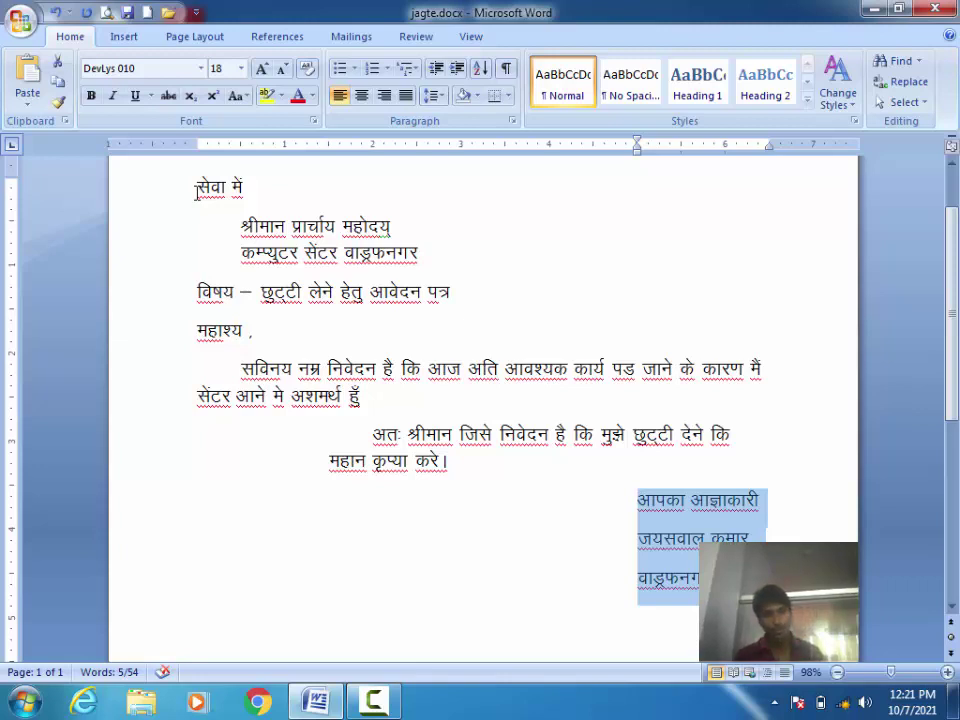
# Centre the signature lines and set their line spacing to 1.0.
pyautogui.hotkey('ctrl', 'e')
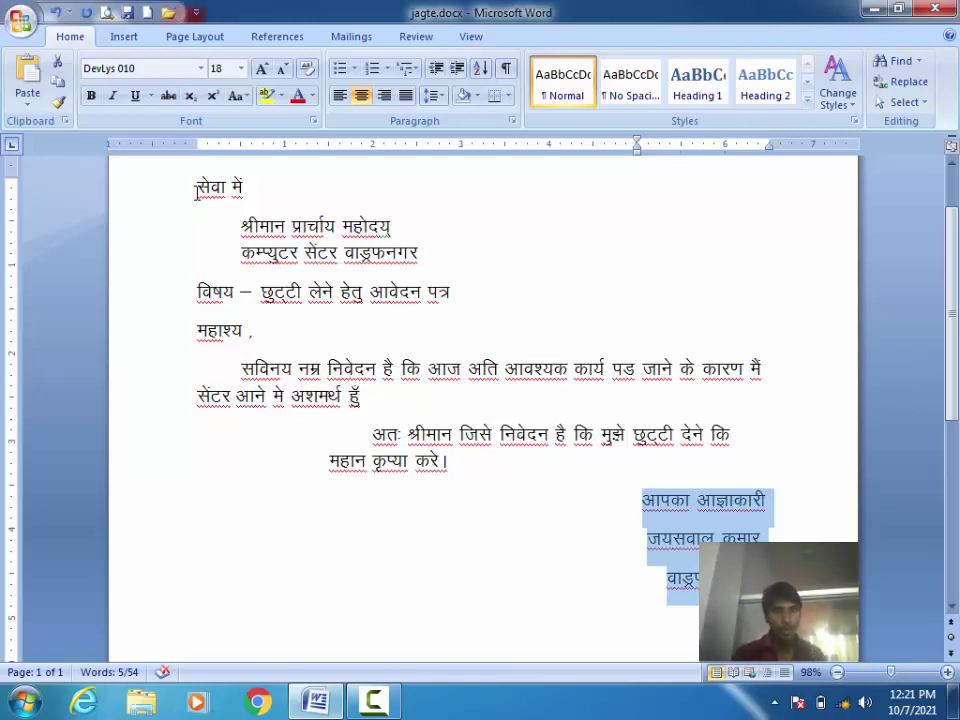
pyautogui.press('alt')
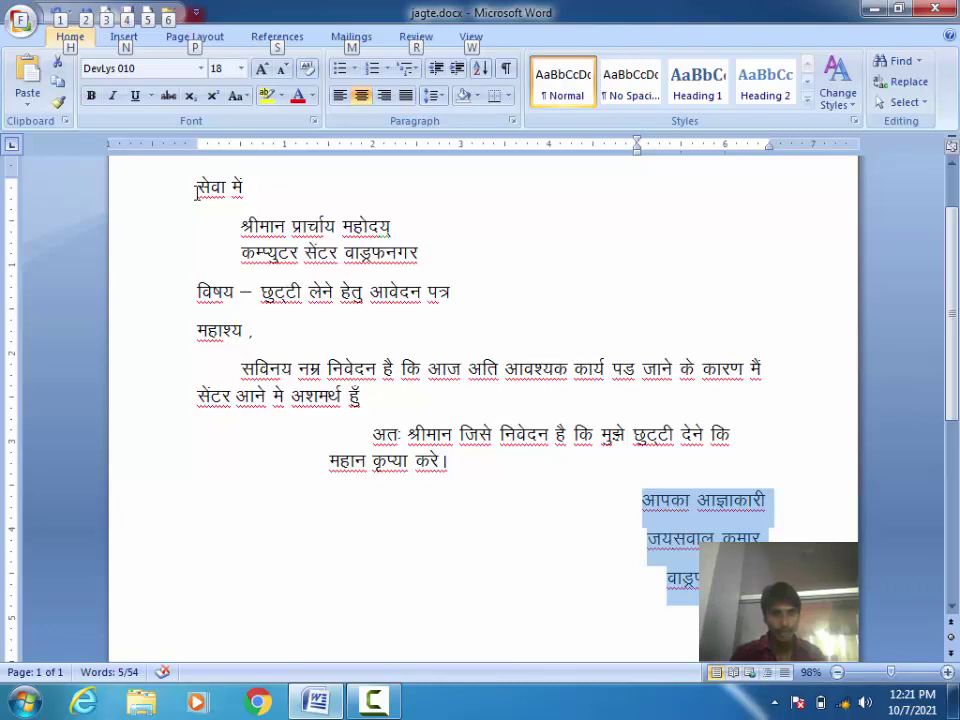
pyautogui.press('h')
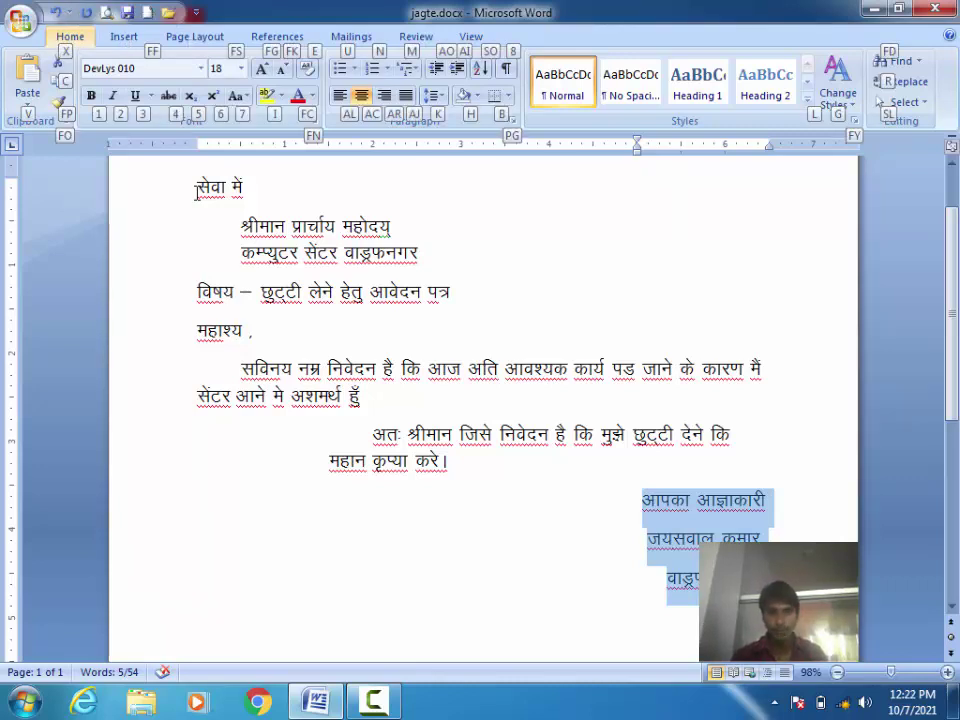
pyautogui.press('k')
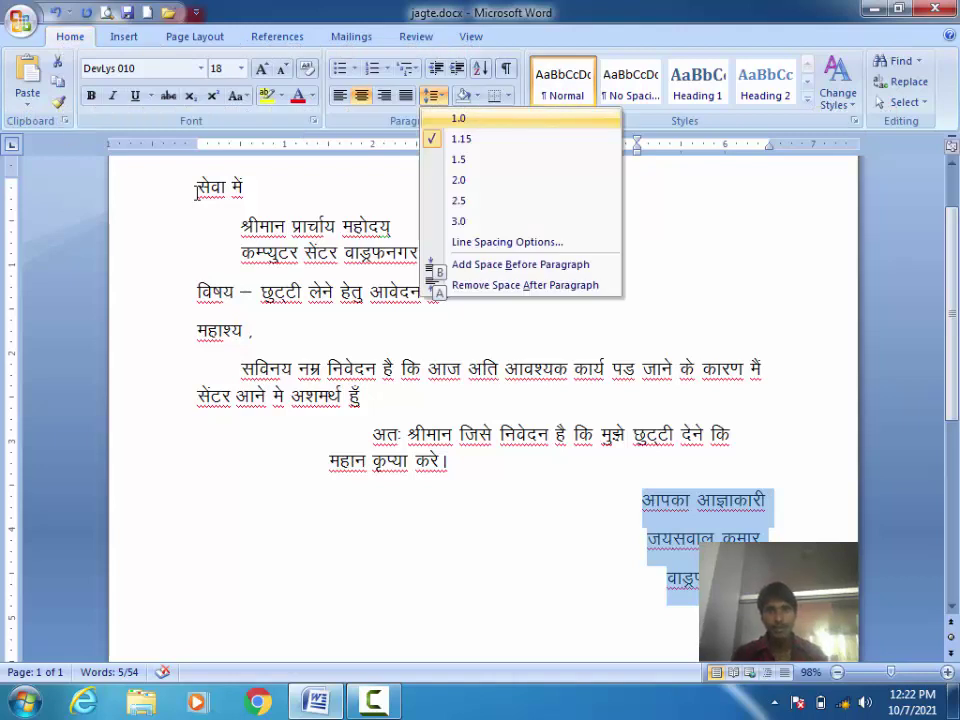
pyautogui.press('Return')
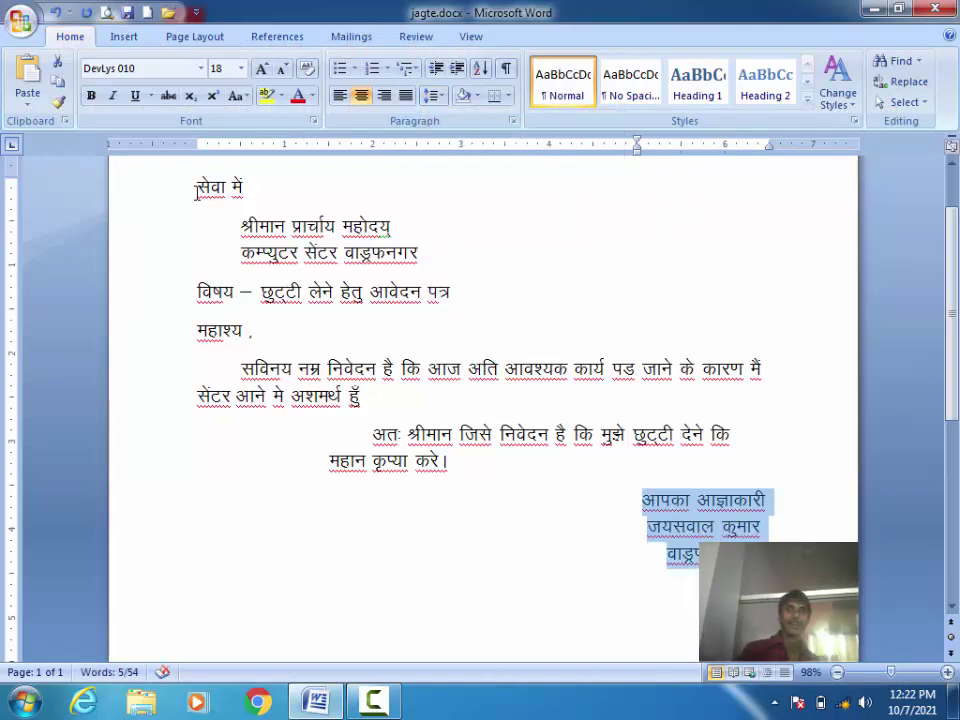
pyautogui.click(741, 368)
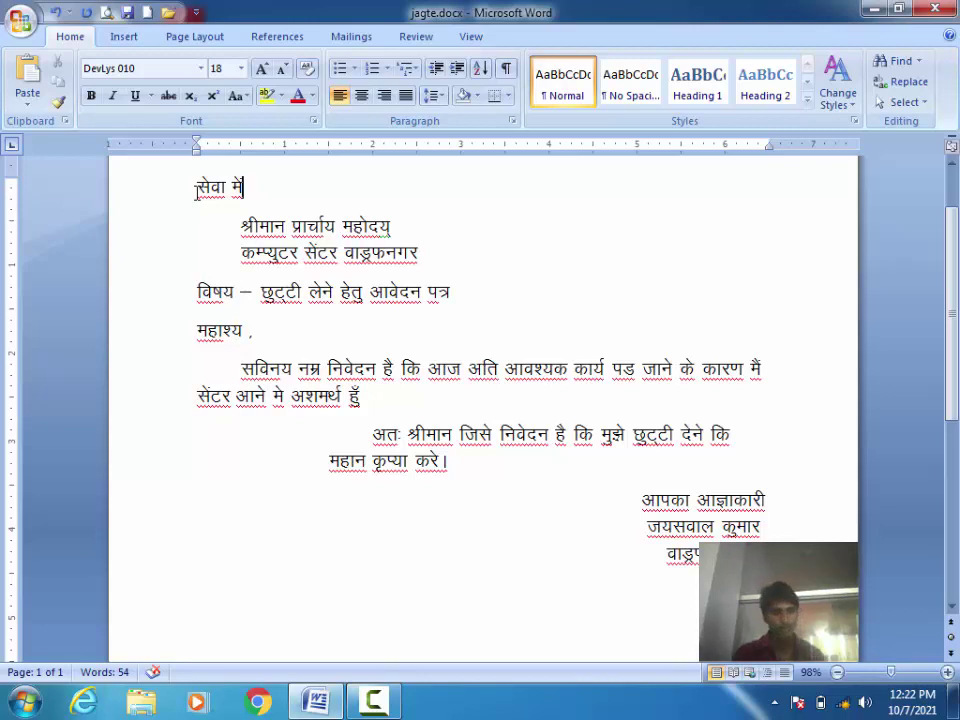
# Preview the letter and bring up Print, trying 1 and 646416 as copy values.
pyautogui.hotkey('ctrl', 'F2')
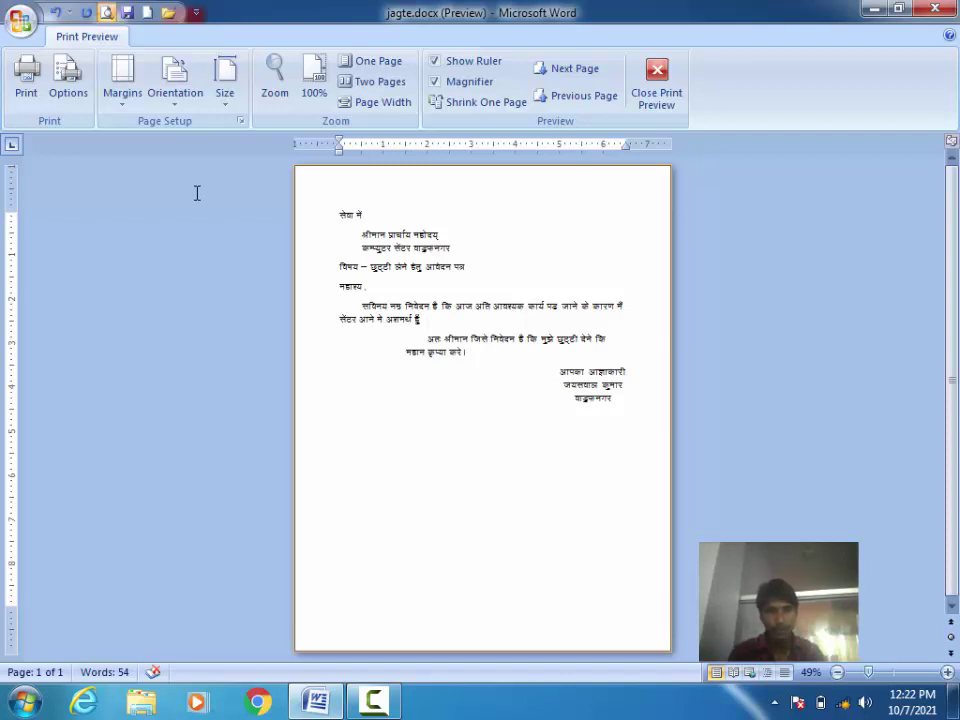
pyautogui.hotkey('ctrl', 'p')
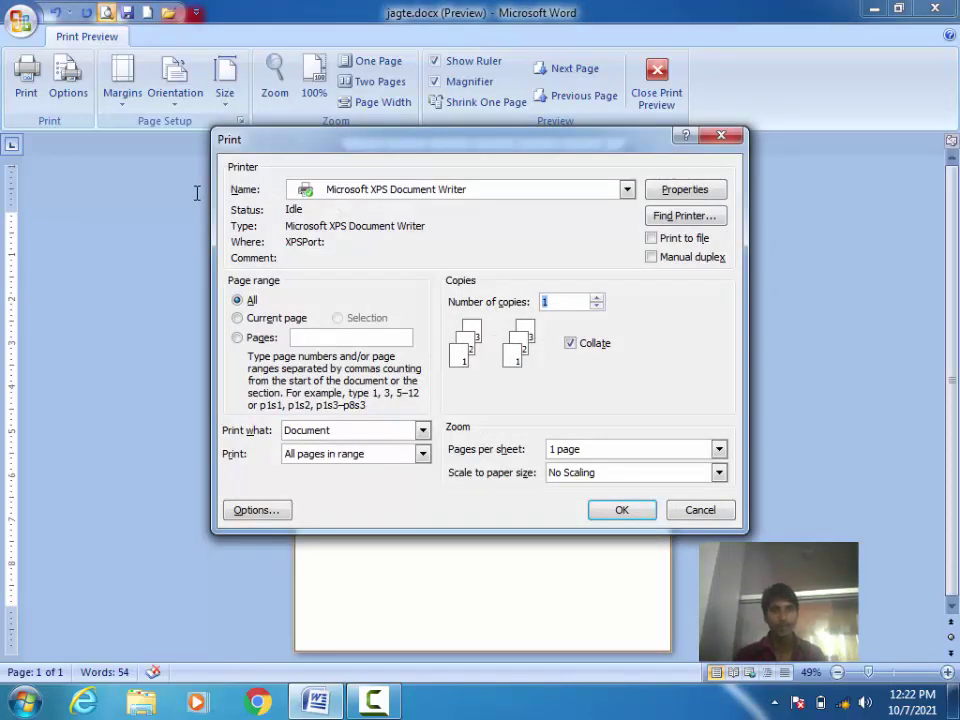
pyautogui.write('1')
pyautogui.hotkey('shift', 'Tab')
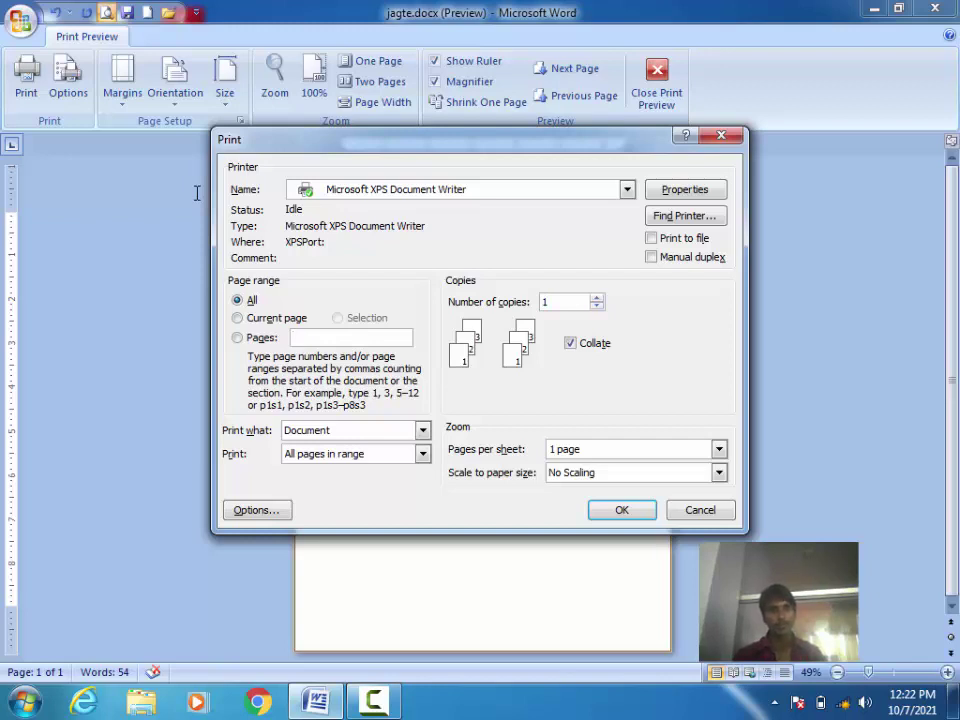
pyautogui.press('Tab')
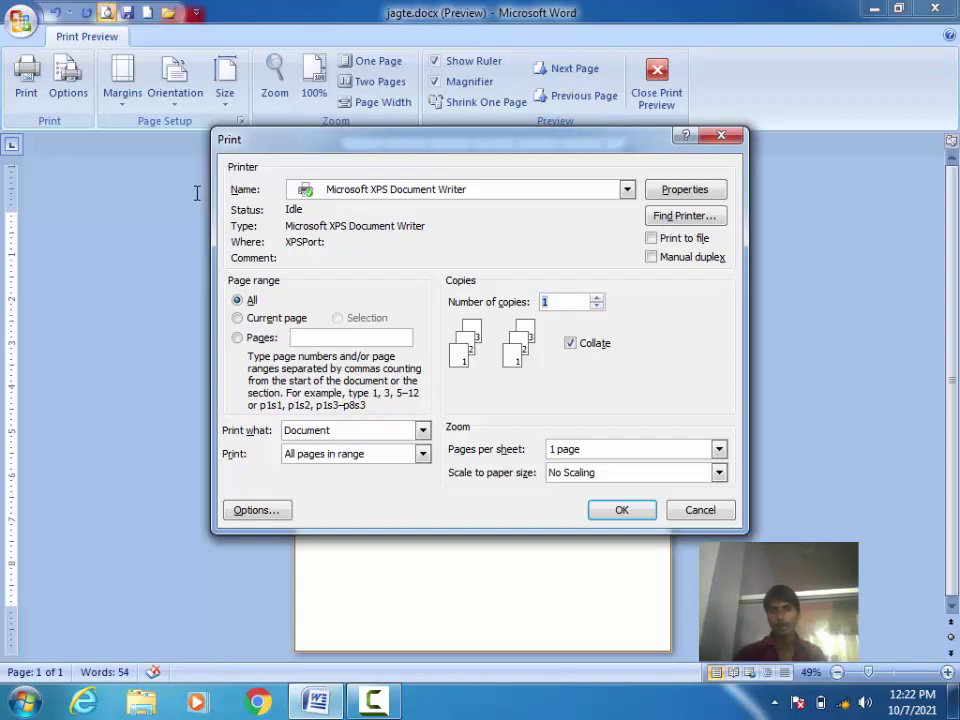
pyautogui.write('646416')
pyautogui.hotkey('shift', 'Tab')
pyautogui.hotkey('shift', 'Tab')
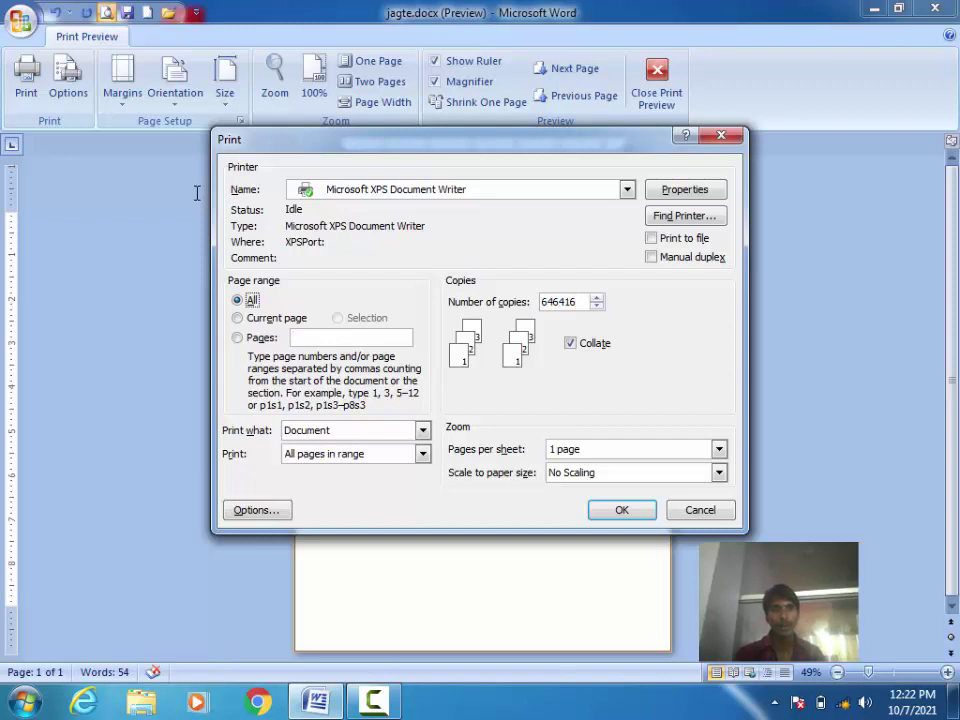
pyautogui.hotkey('shift', 'Tab')
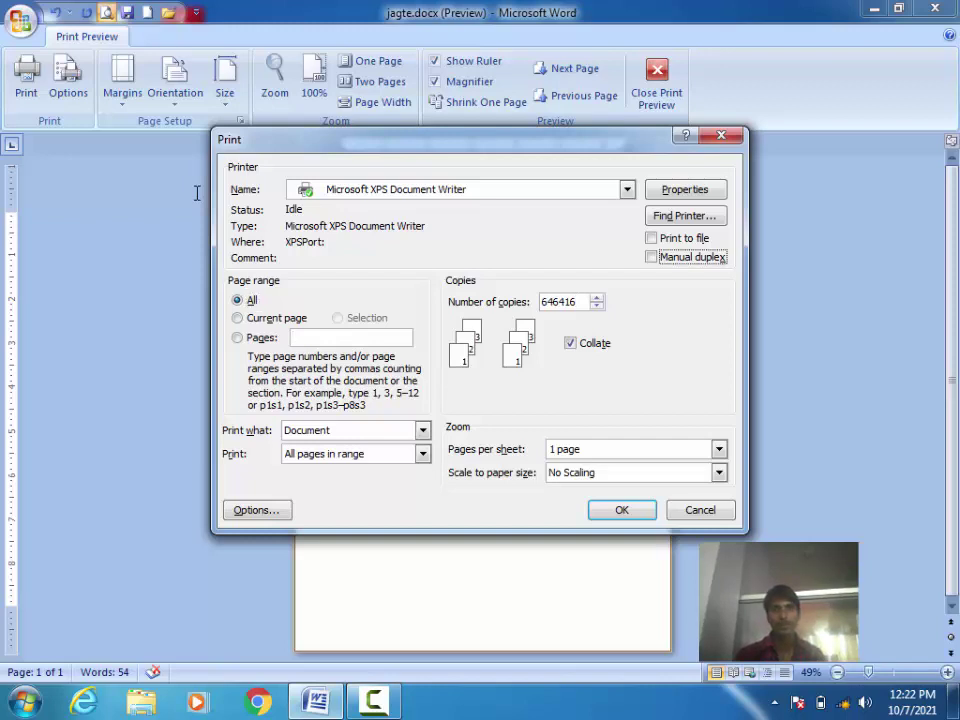
pyautogui.hotkey('shift', 'Tab')
pyautogui.hotkey('shift', 'Tab')
pyautogui.hotkey('shift', 'Tab')
pyautogui.hotkey('shift', 'Tab')
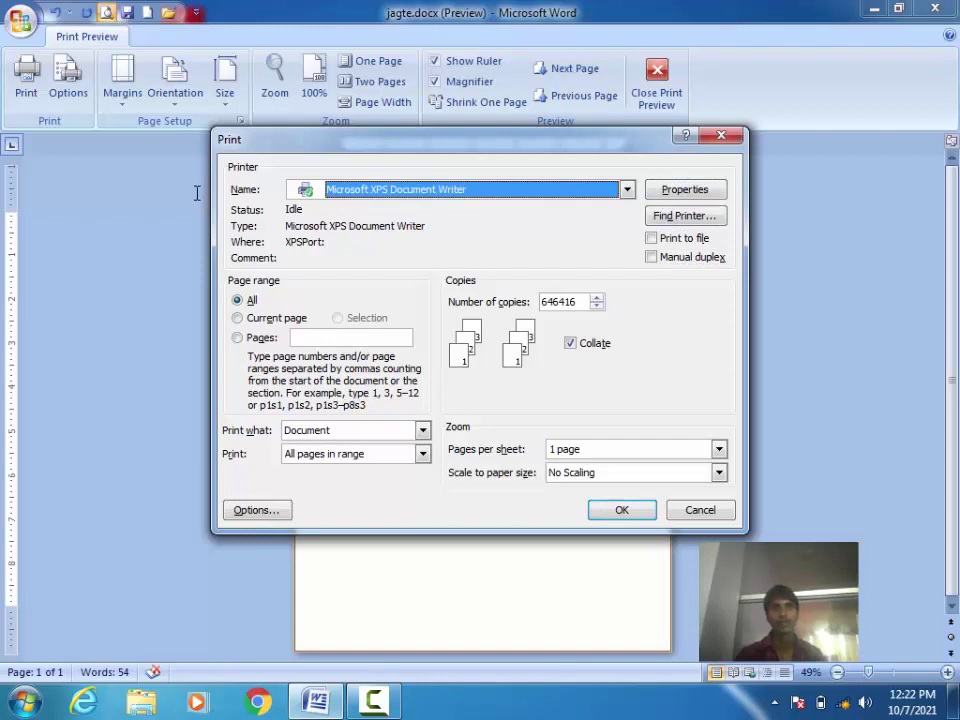
# Browse the printer list and step between the page range options in the Print dialog.
pyautogui.hotkey('alt', 'Down')
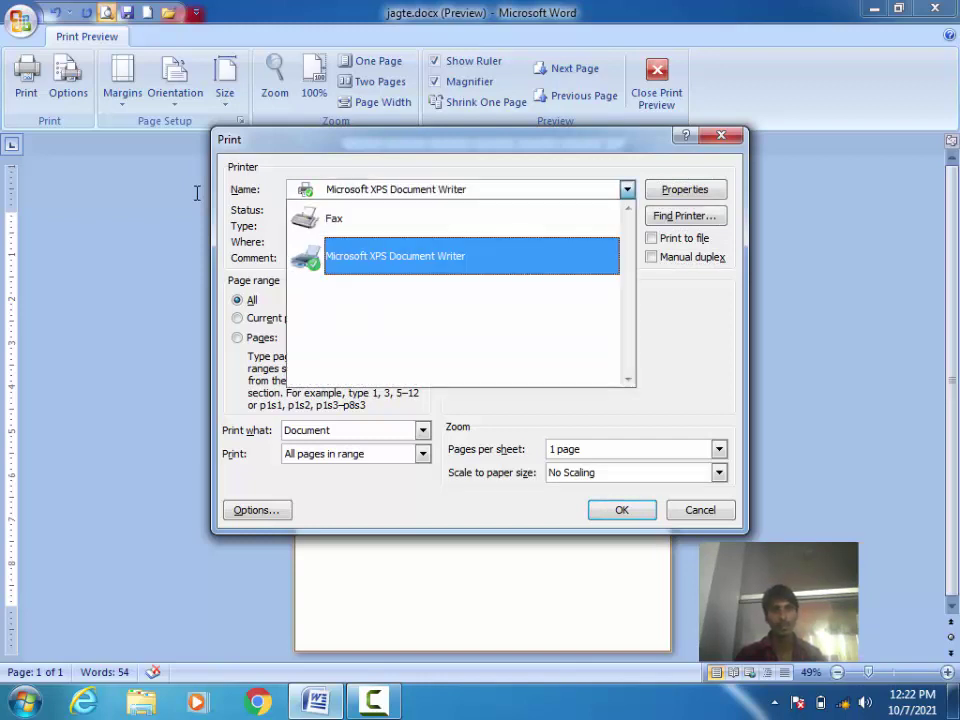
pyautogui.press('Tab')
pyautogui.press('Tab')
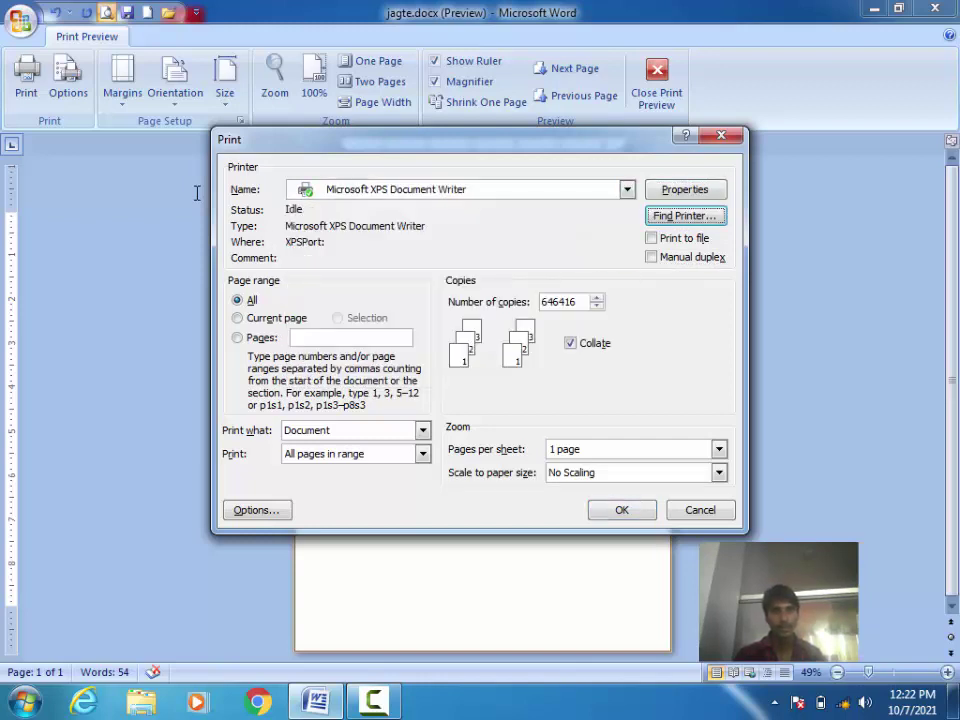
pyautogui.press('Tab')
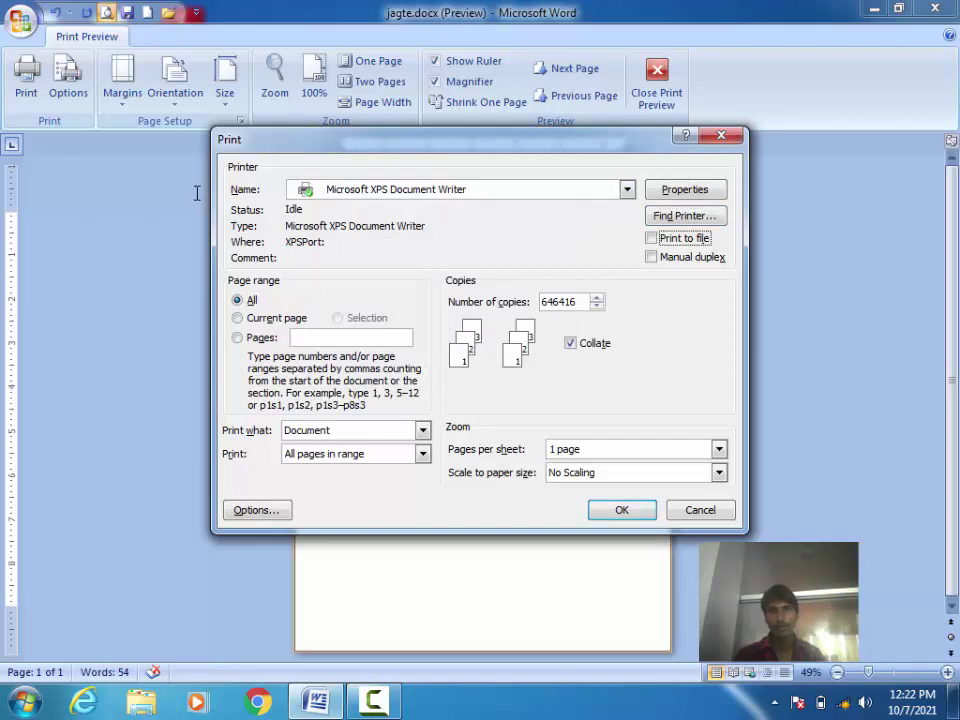
pyautogui.press('Tab')
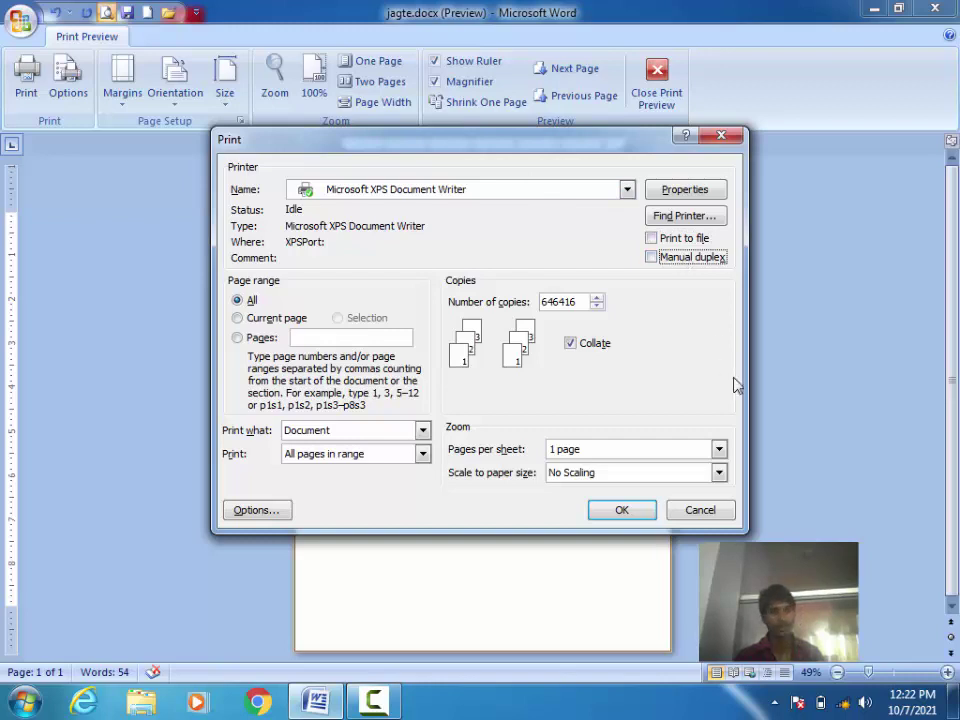
pyautogui.hotkey('shift', 'Tab')
pyautogui.press('Tab')
pyautogui.press('Tab')
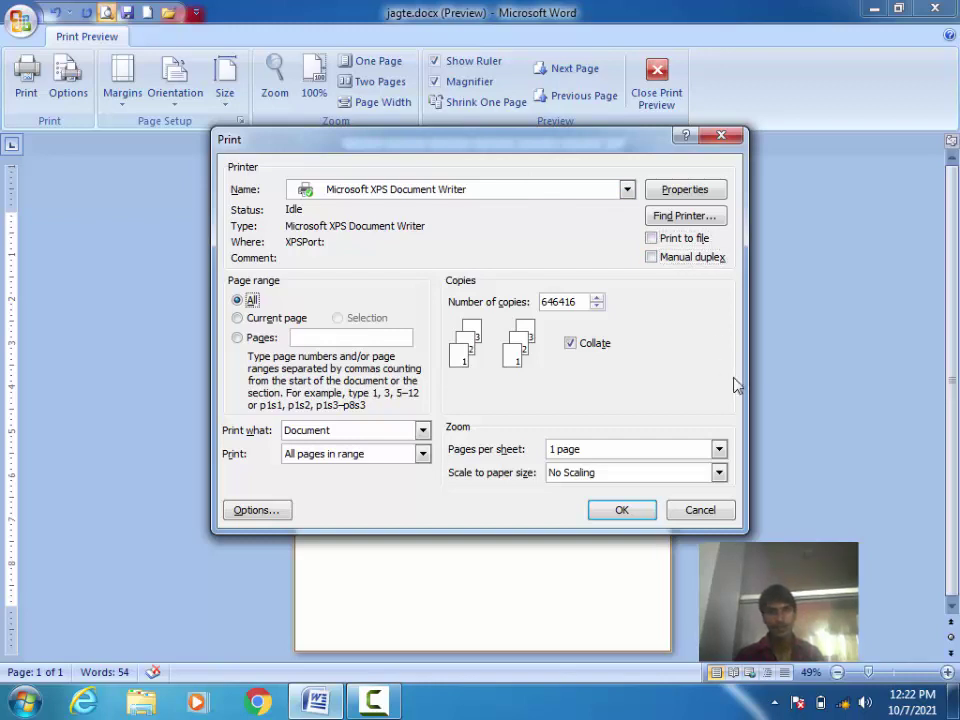
pyautogui.press('Tab')
pyautogui.hotkey('shift', 'Tab')
pyautogui.press('Tab')
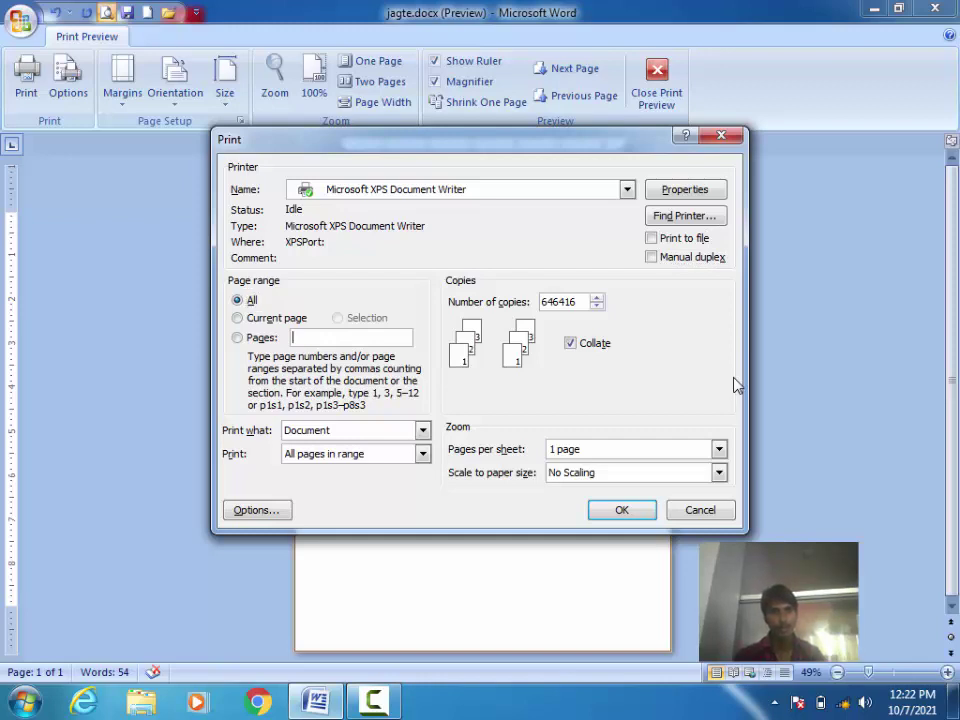
pyautogui.hotkey('shift', 'Tab')
pyautogui.press('Tab')
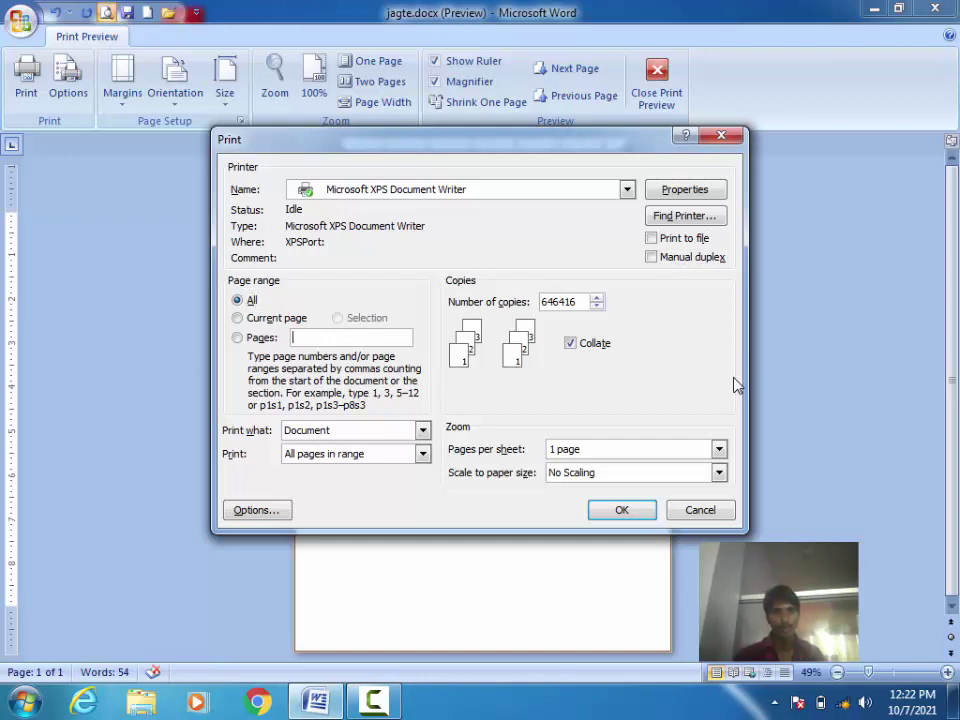
pyautogui.hotkey('shift', 'Tab')
pyautogui.press('Tab')
# Enter trial page values 595+ and +6, then cancel printing and exit Print Preview.
pyautogui.write('595+')
pyautogui.hotkey('shift', 'Tab')
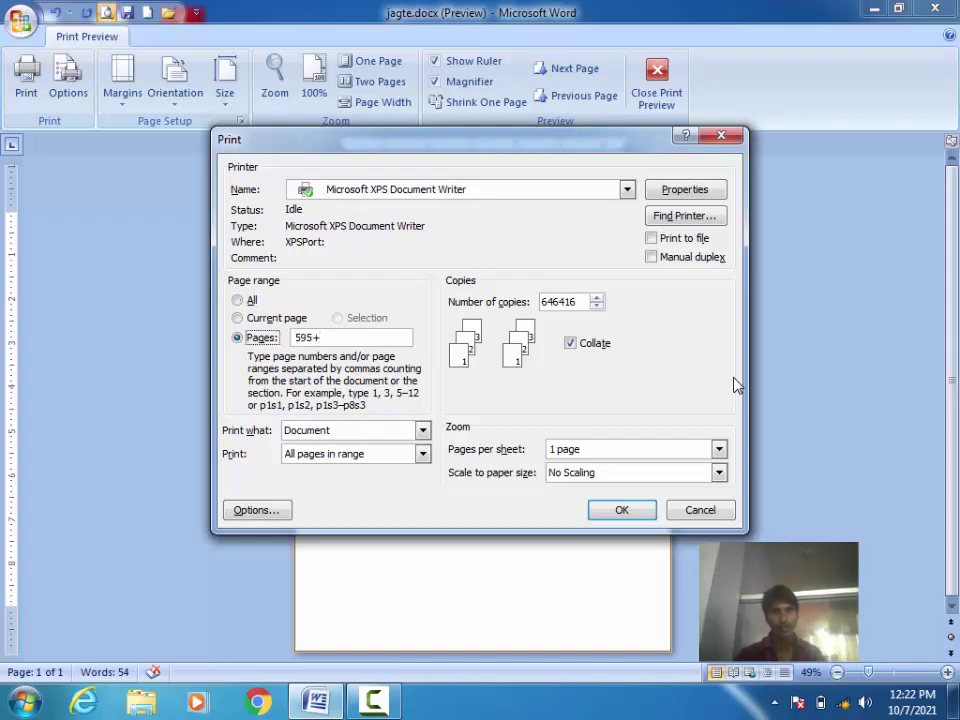
pyautogui.press('Tab')
pyautogui.press('Tab')
pyautogui.write('+6')
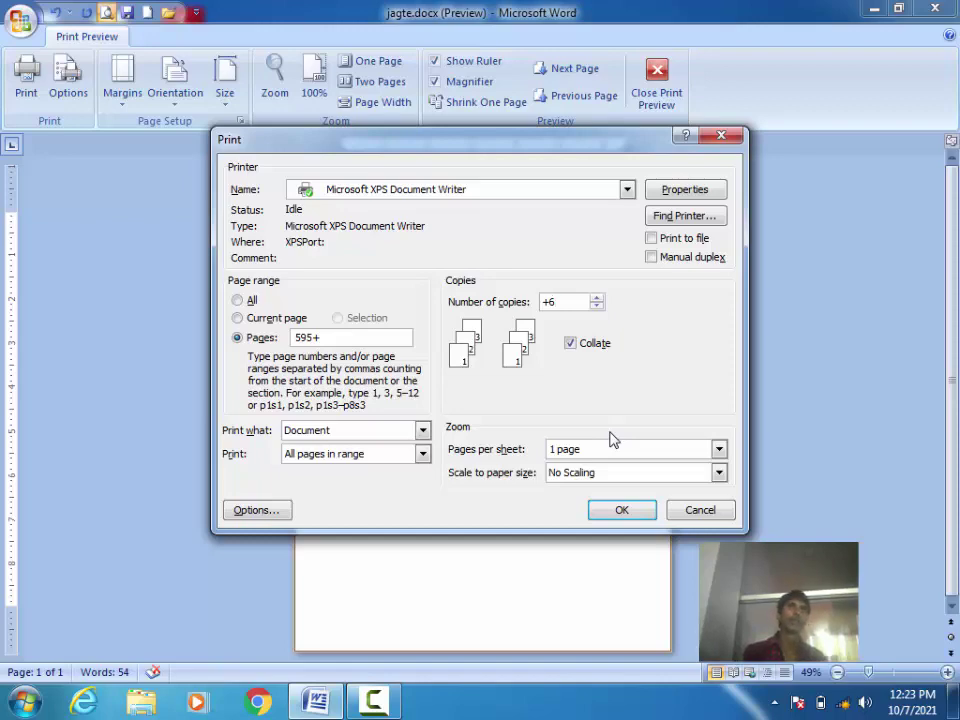
pyautogui.press('Escape')
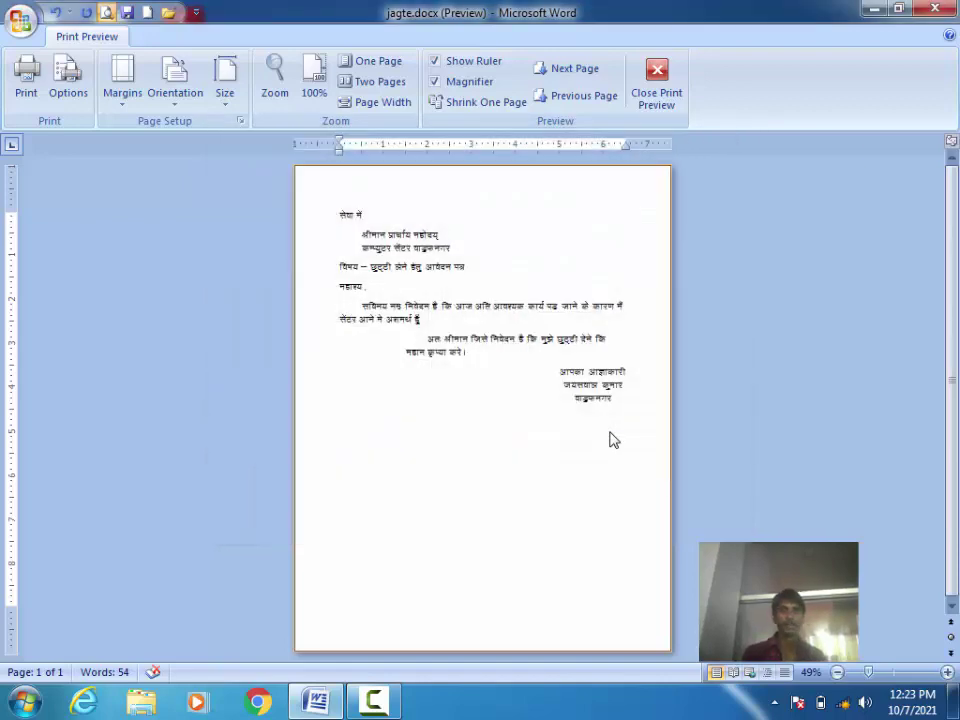
pyautogui.press('Escape')
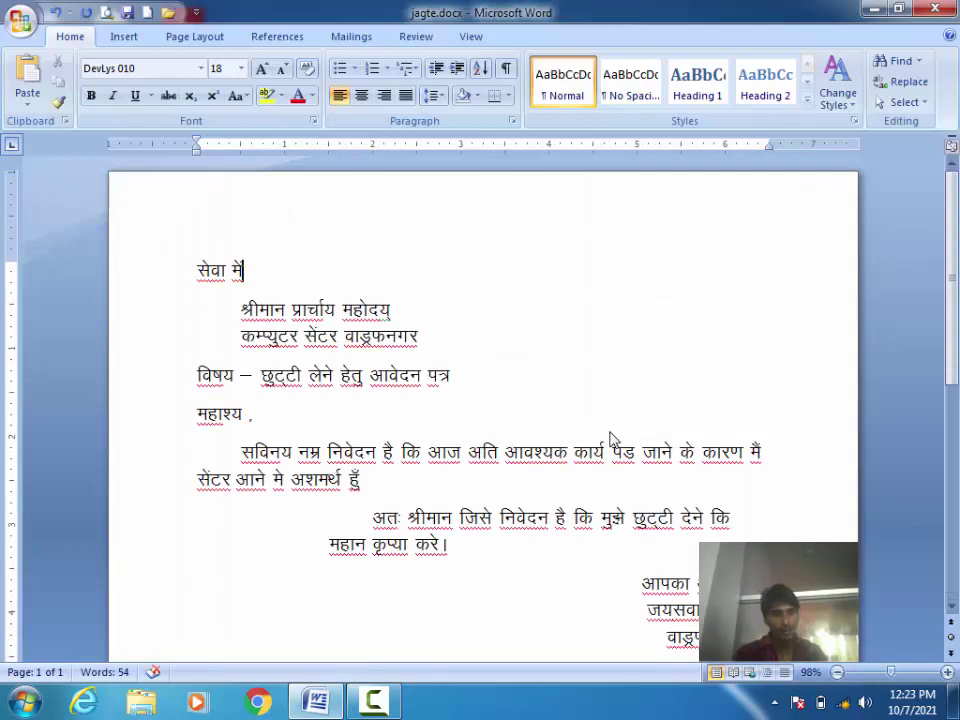
pyautogui.hotkey('ctrl', 'F2')
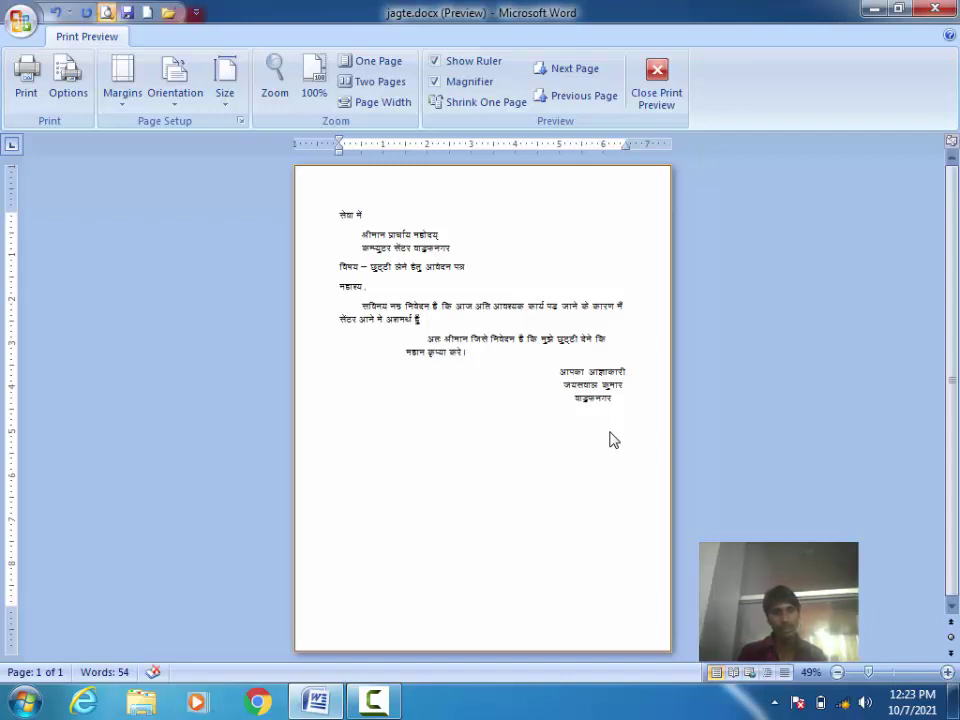
pyautogui.press('super+r')
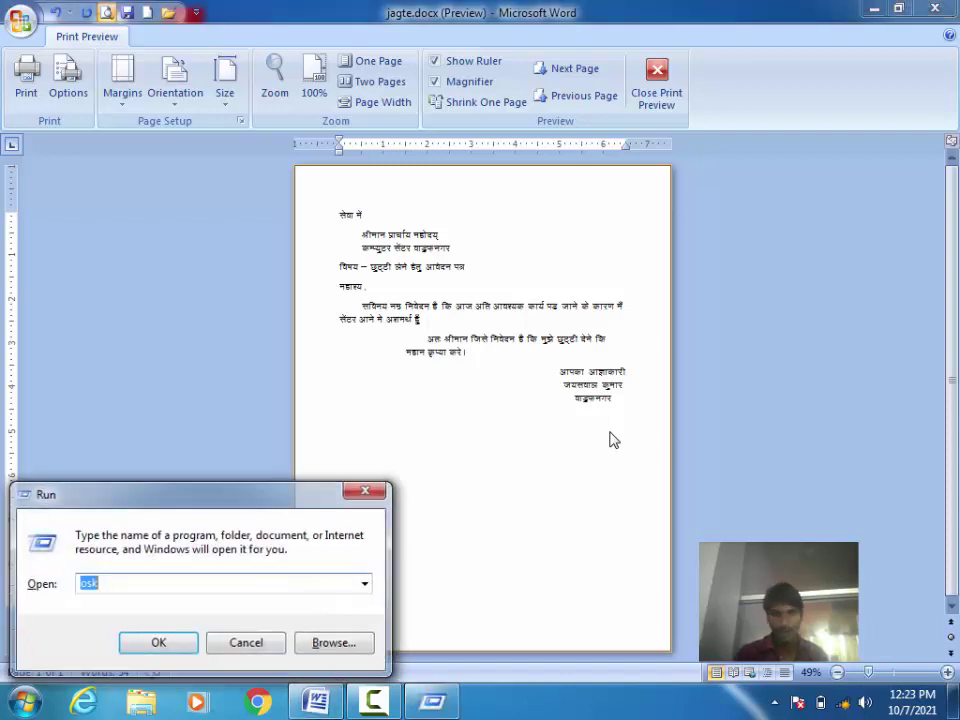
pyautogui.press('Return')
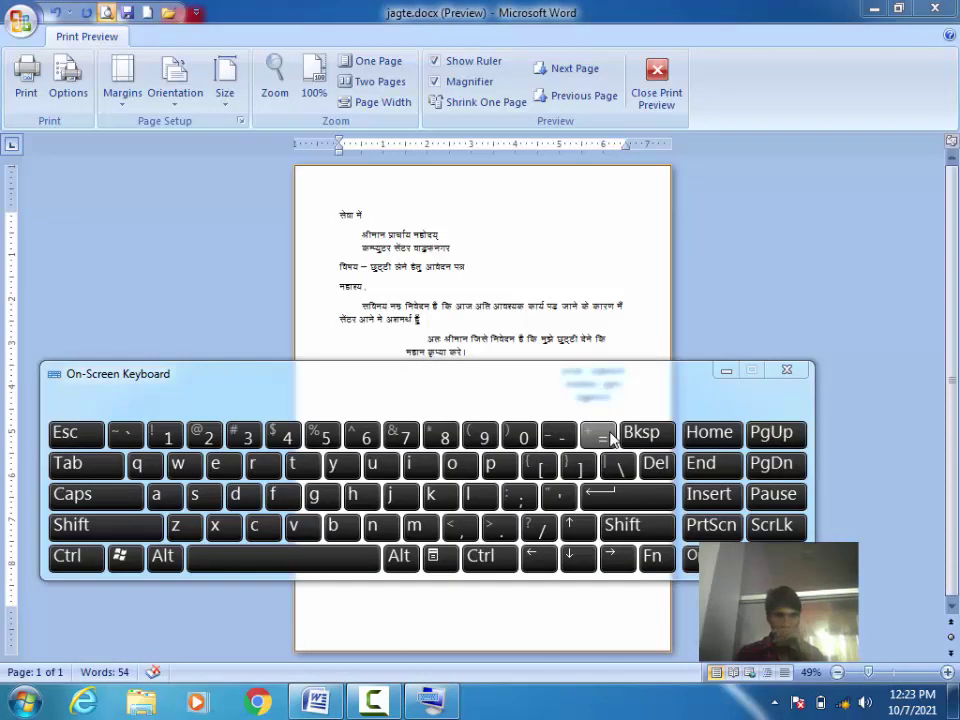
pyautogui.click(68, 433)
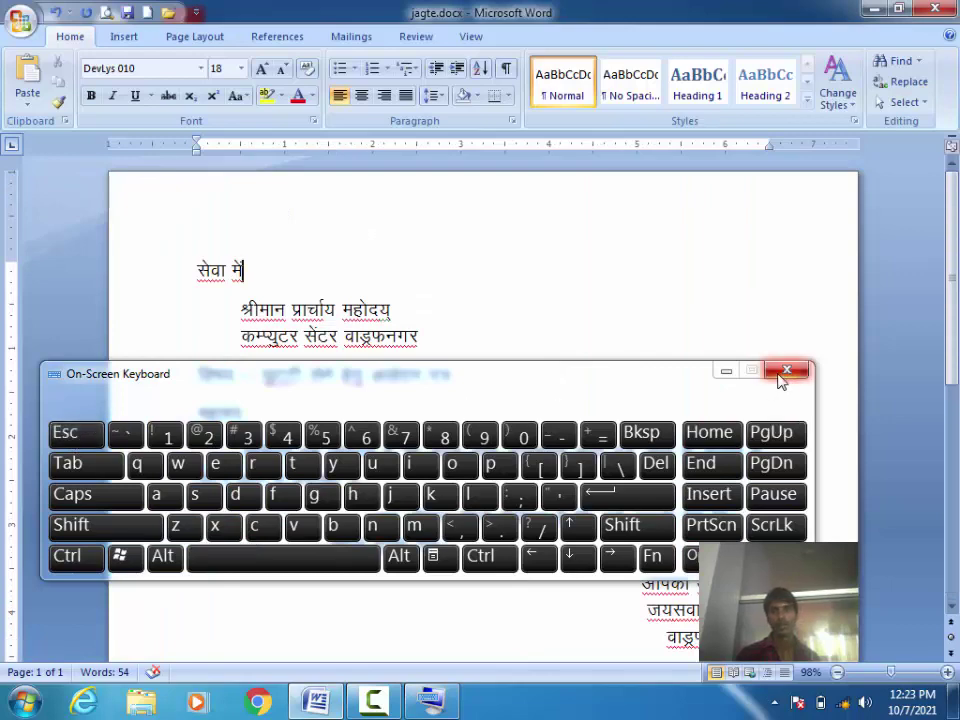
pyautogui.click(786, 370)
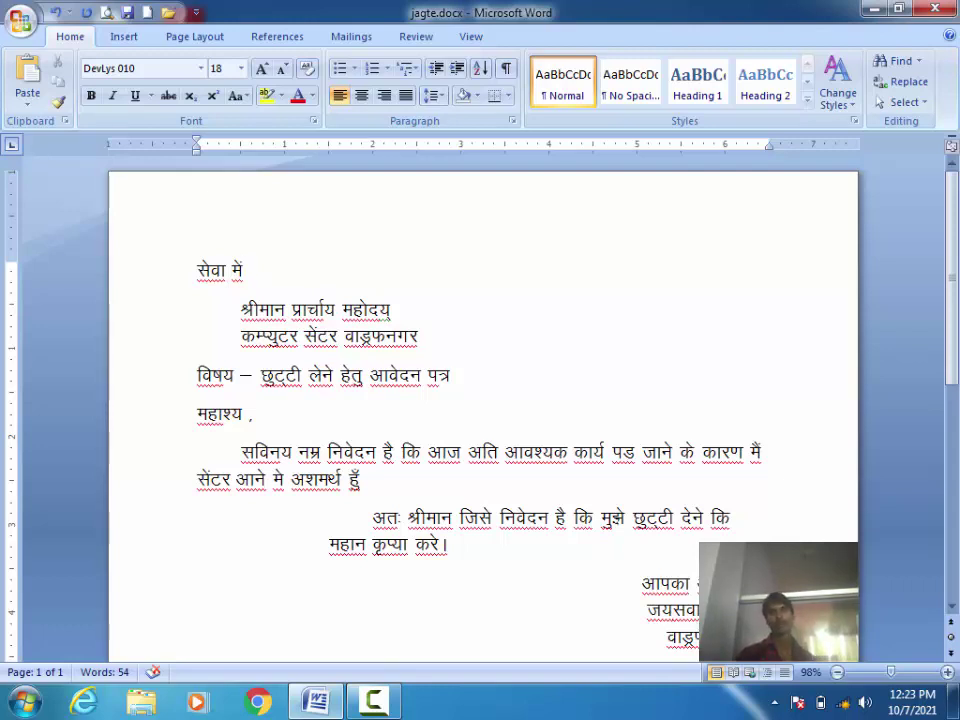
# Select the signature lines, move the caret through the letter, then close the Word window.
pyautogui.moveTo(750, 640); pyautogui.dragTo(645, 583)
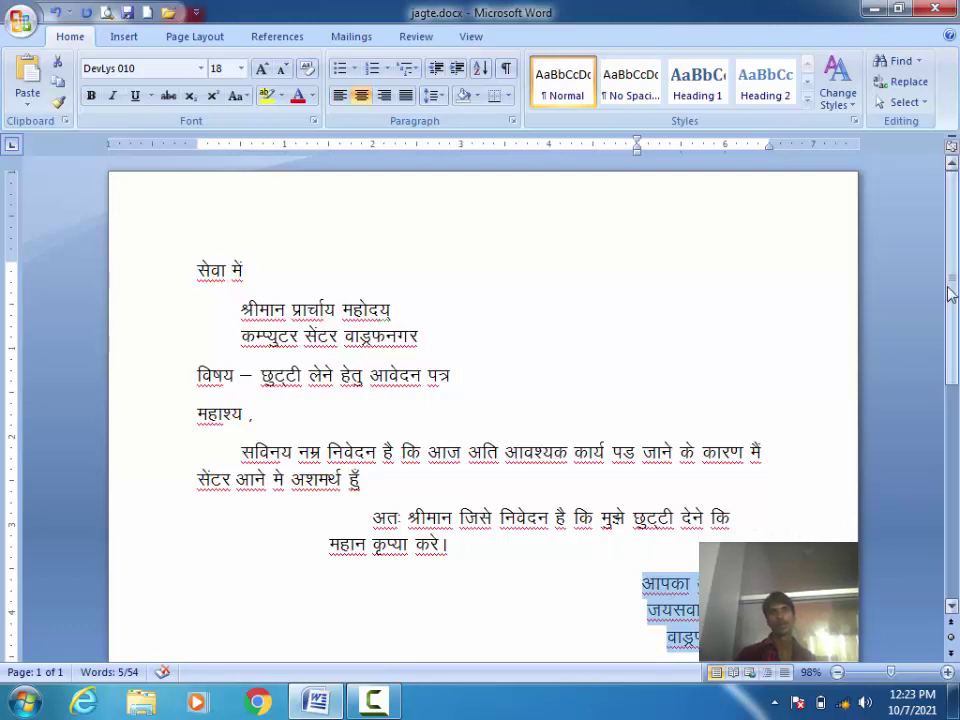
pyautogui.scroll(-1, 955, 325)
pyautogui.moveTo(955, 325); pyautogui.dragTo(957, 316)
pyautogui.press('Up')
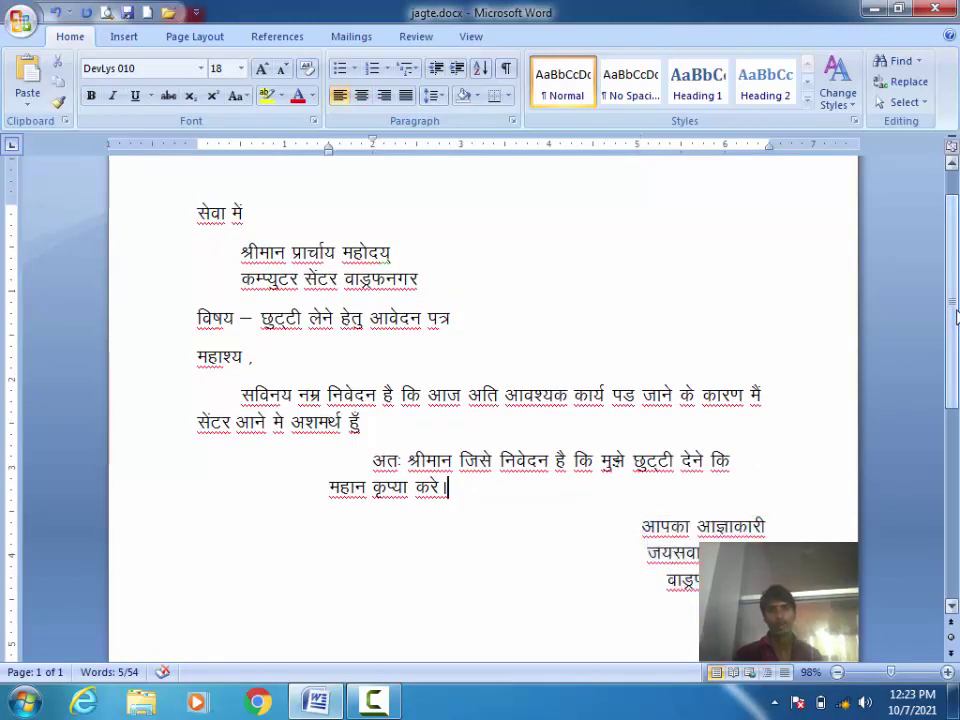
pyautogui.press('Up')
pyautogui.press('Up')
pyautogui.press('Down')
pyautogui.press('Down')
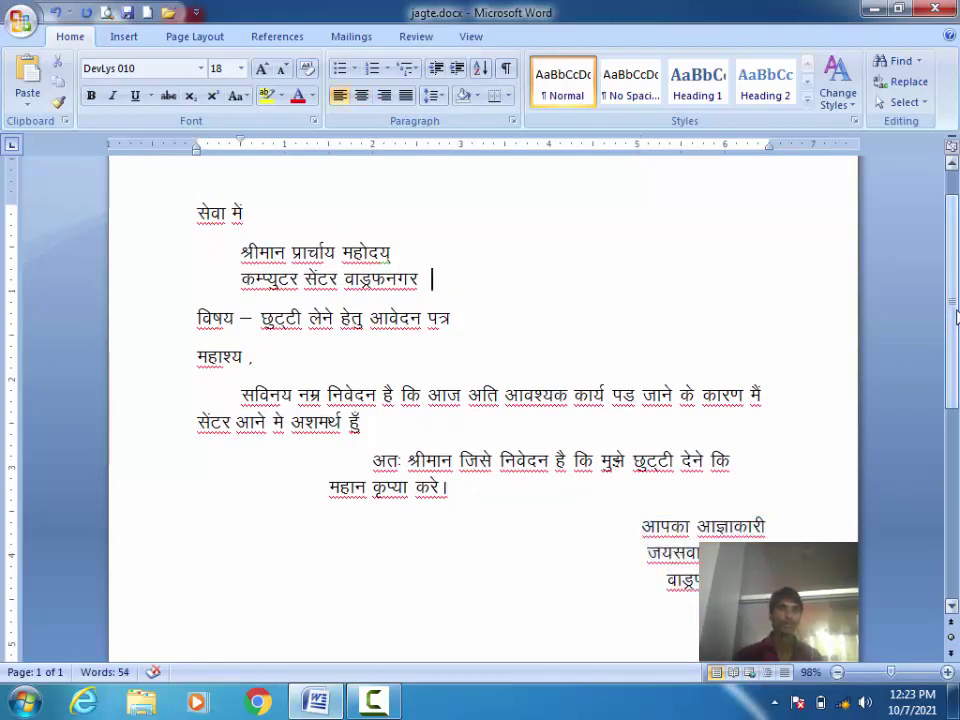
pyautogui.press('Down')
pyautogui.press('Down')
pyautogui.press('Down')
pyautogui.press('Up')
pyautogui.press('Up')
pyautogui.press('Up')
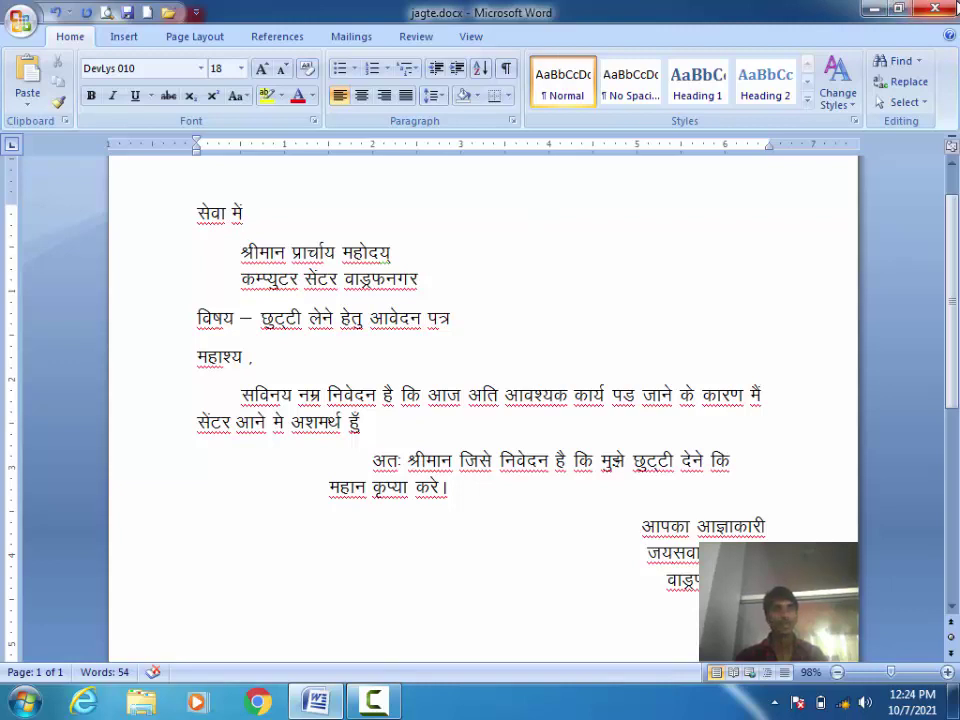
pyautogui.click(954, 8)
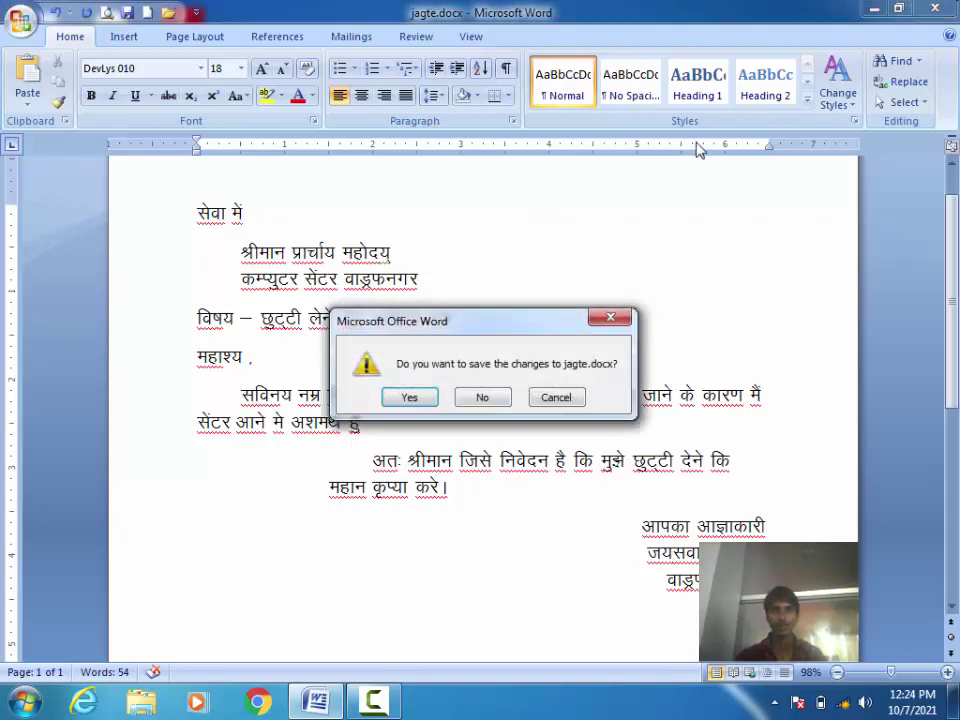
# Close jagte.docx without saving and launch Word from the desktop icon for a blank document.
pyautogui.click(507, 399)
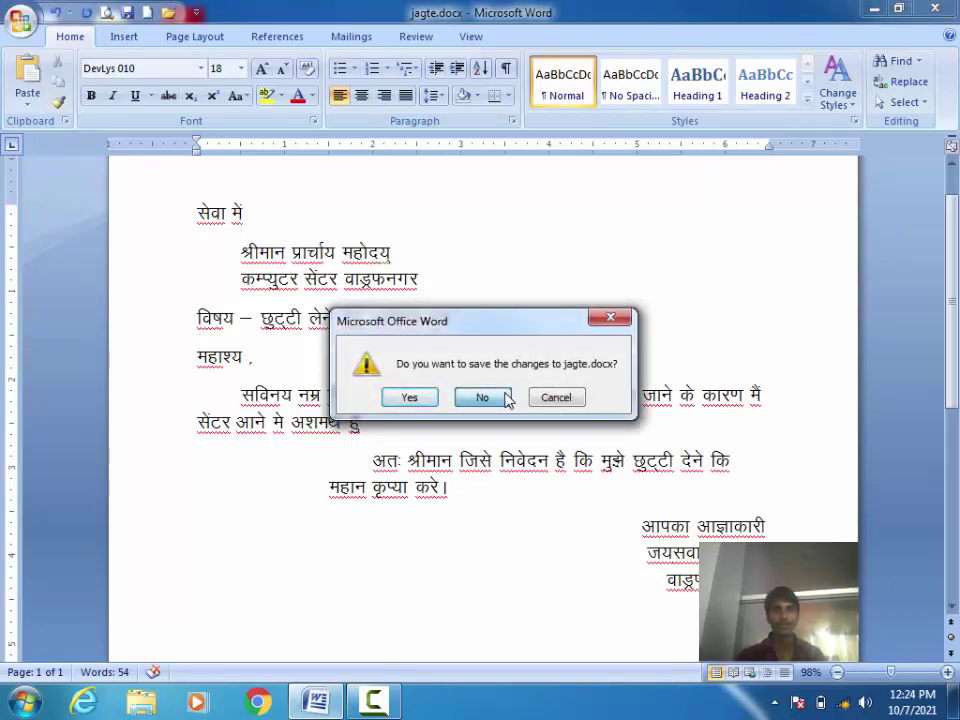
pyautogui.doubleClick(215, 538)
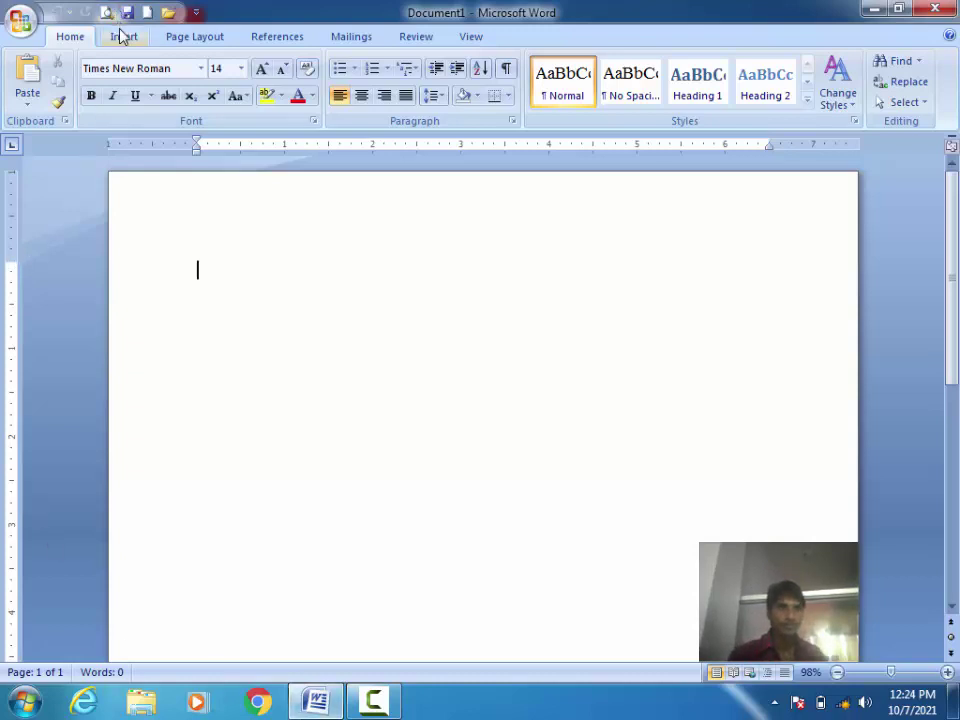
# Type 'ldnhjlidjhdli' and cycle its case with Shift+F3 until it is lowercase again.
pyautogui.click(122, 35)
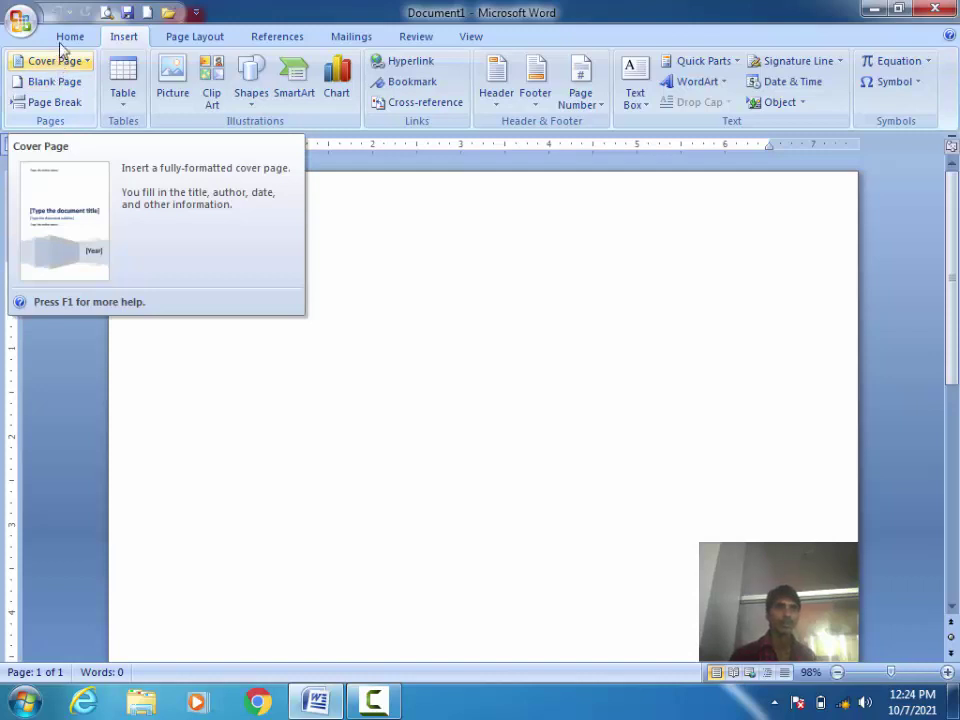
pyautogui.click(60, 44)
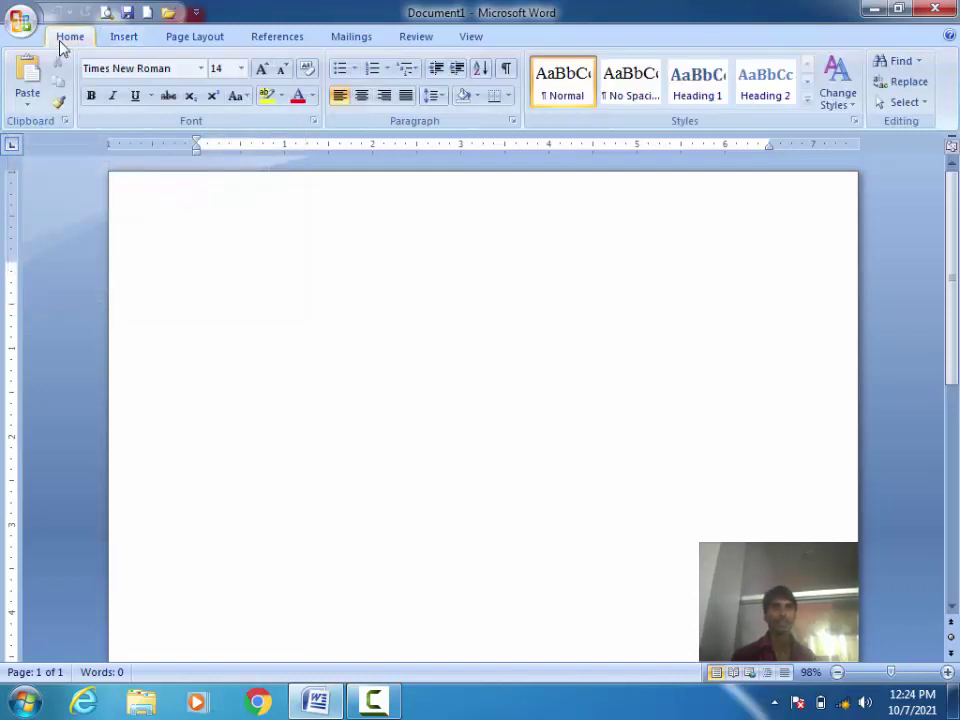
pyautogui.click(243, 97)
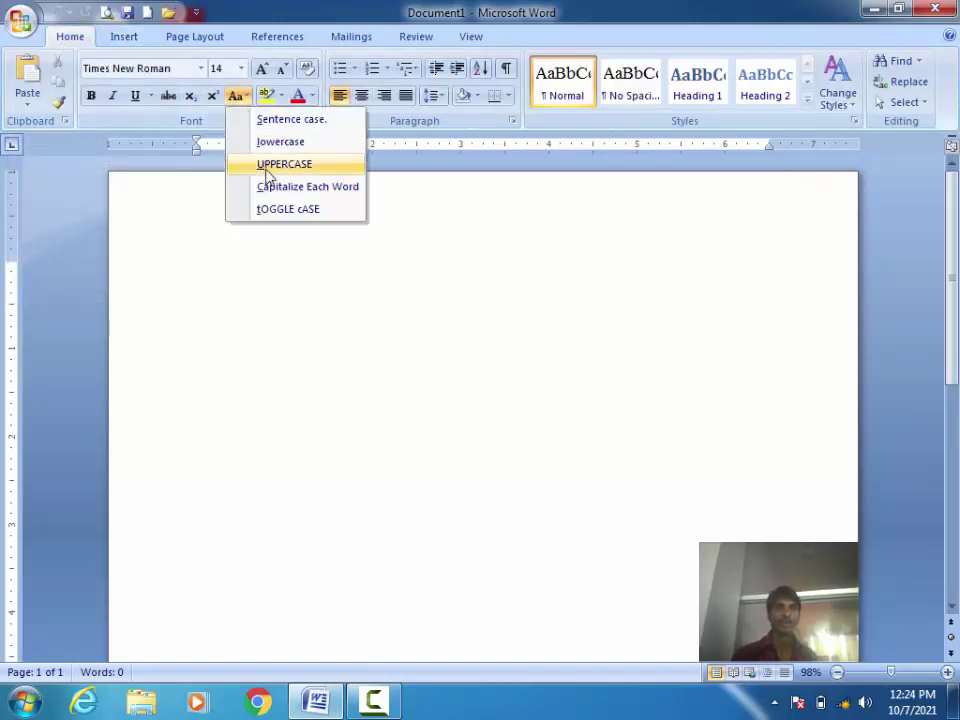
pyautogui.click(296, 248)
pyautogui.write('ld')
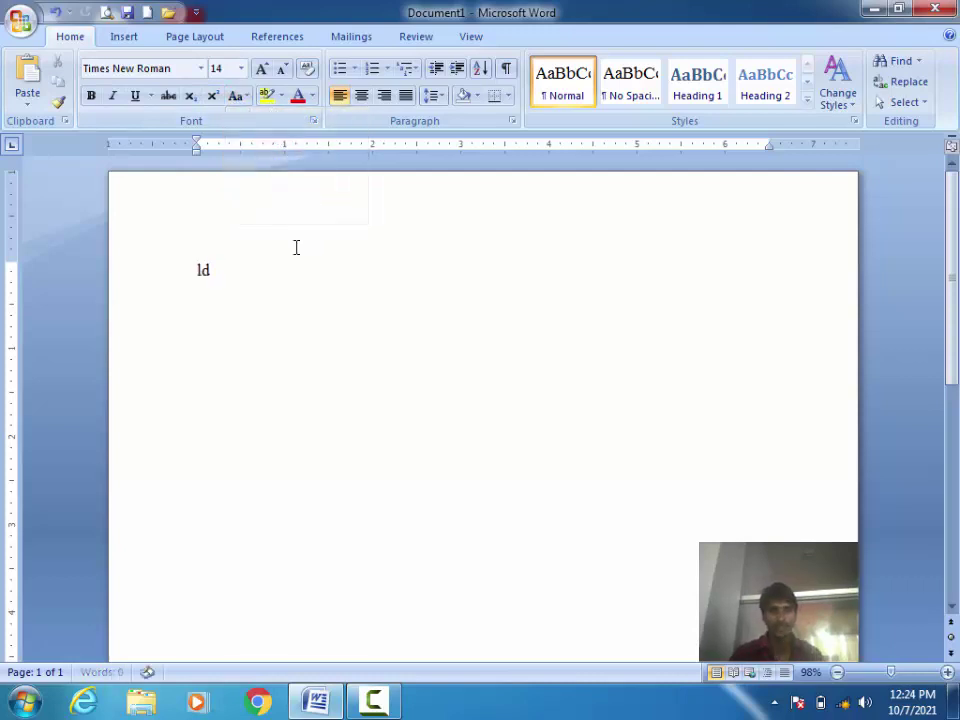
pyautogui.write('nhjlidjhdli')
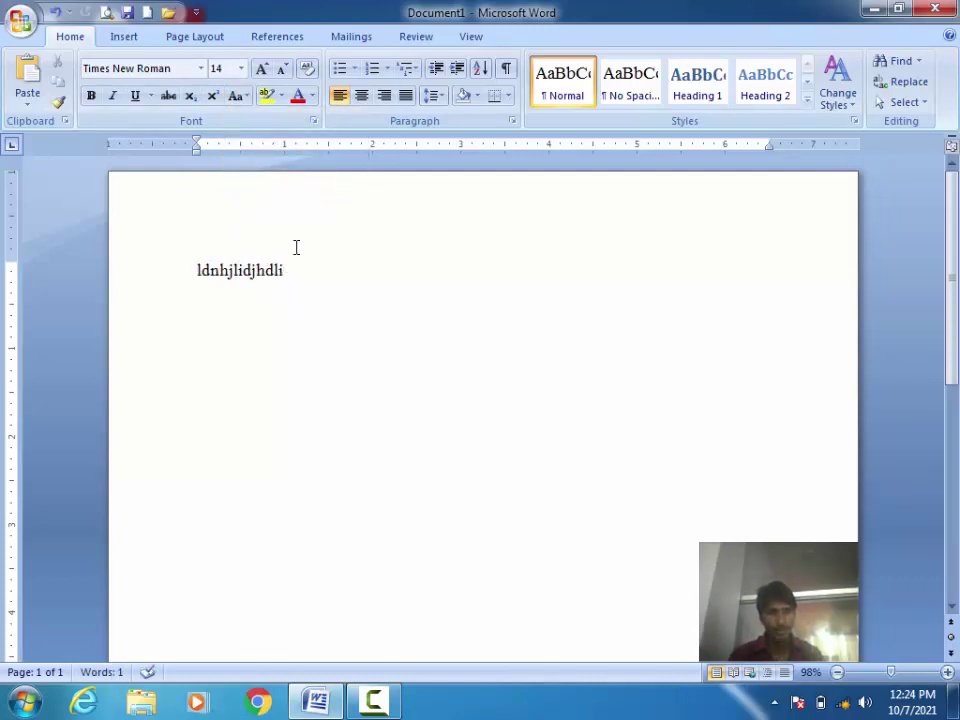
pyautogui.hotkey('ctrl', 'a')
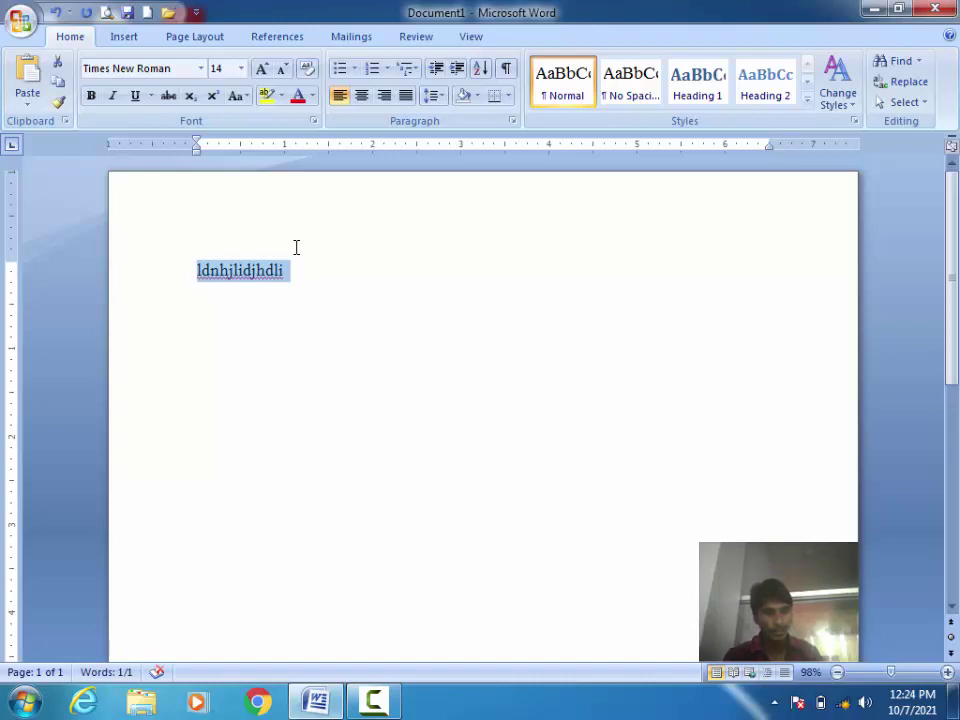
pyautogui.hotkey('shift', 'F3')
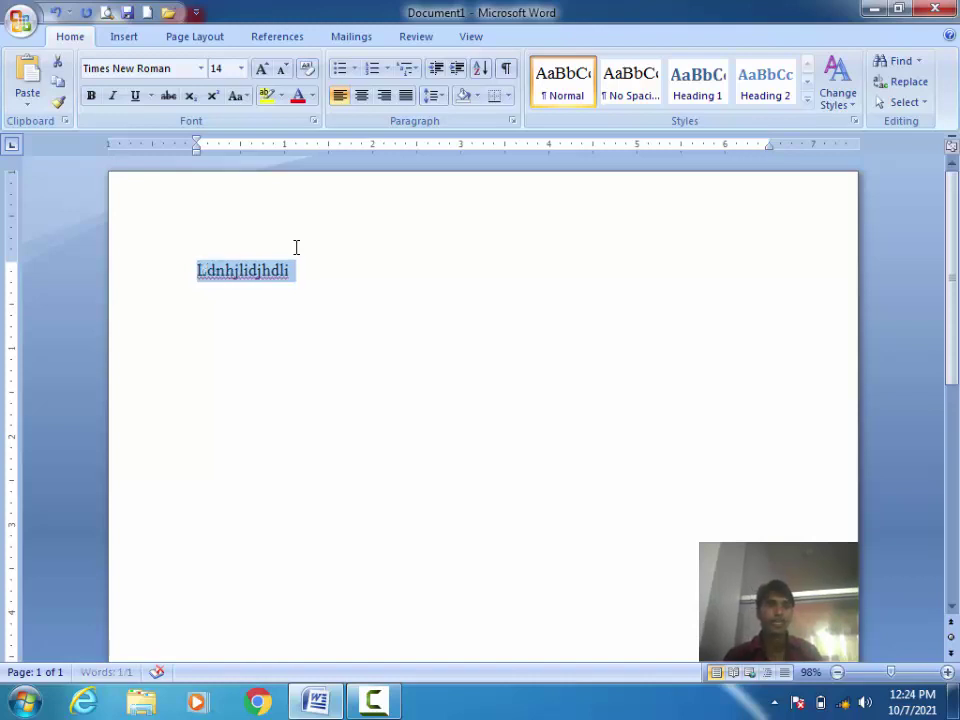
pyautogui.hotkey('shift', 'F3')
pyautogui.hotkey('shift', 'F3')
pyautogui.hotkey('shift', 'F3')
pyautogui.hotkey('shift', 'F3')
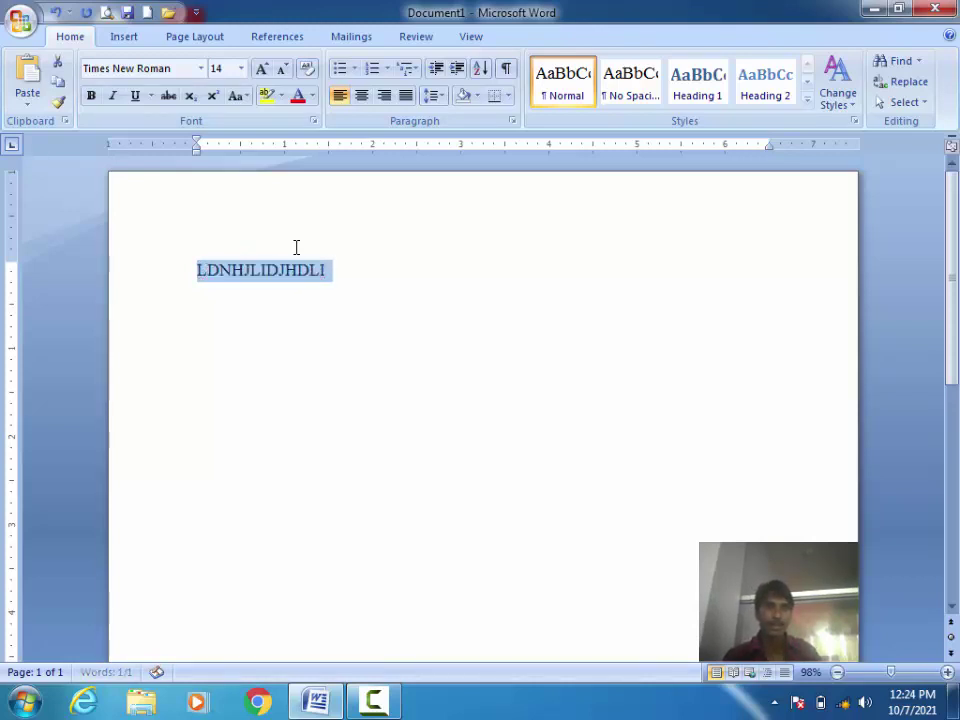
pyautogui.hotkey('shift', 'F3')
pyautogui.hotkey('shift', 'F3')
pyautogui.hotkey('shift', 'F3')
pyautogui.hotkey('shift', 'F3')
pyautogui.hotkey('shift', 'F3')
pyautogui.hotkey('shift', 'F3')
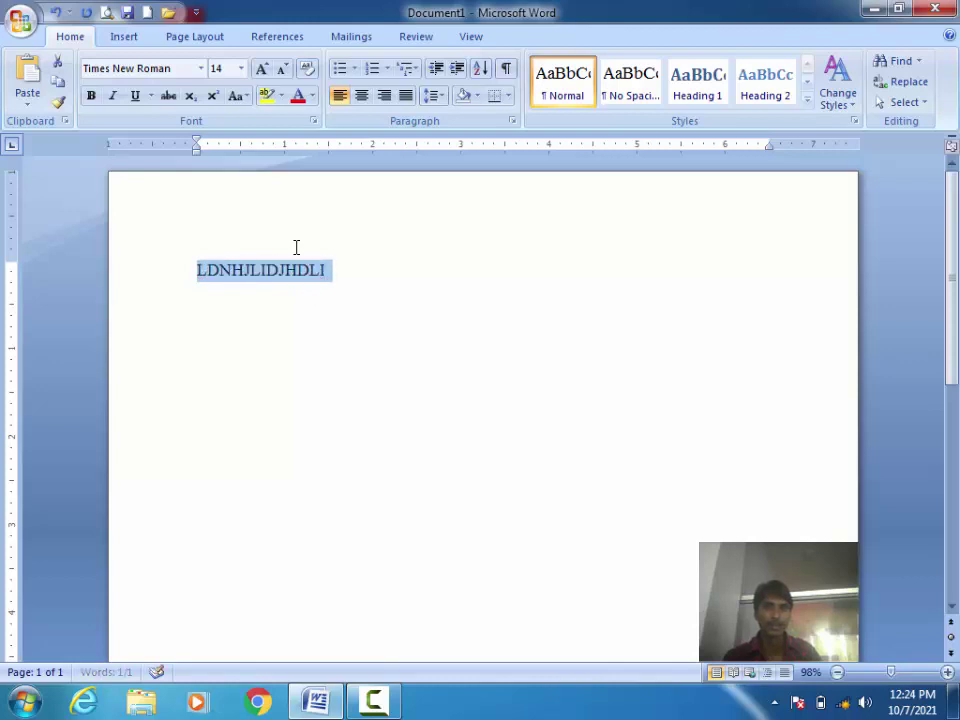
pyautogui.hotkey('shift', 'F3')
pyautogui.hotkey('shift', 'F3')
pyautogui.hotkey('shift', 'F3')
pyautogui.hotkey('shift', 'F3')
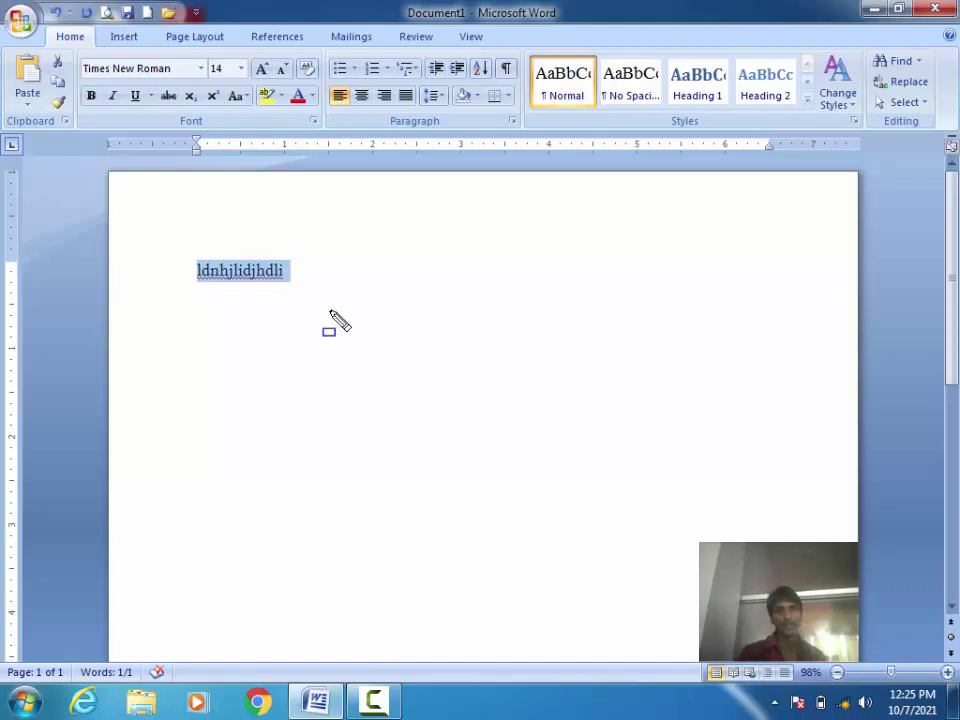
# Select the letters 'jhdli', drag them within the line, and close Word with Alt+F4.
pyautogui.click(330, 312)
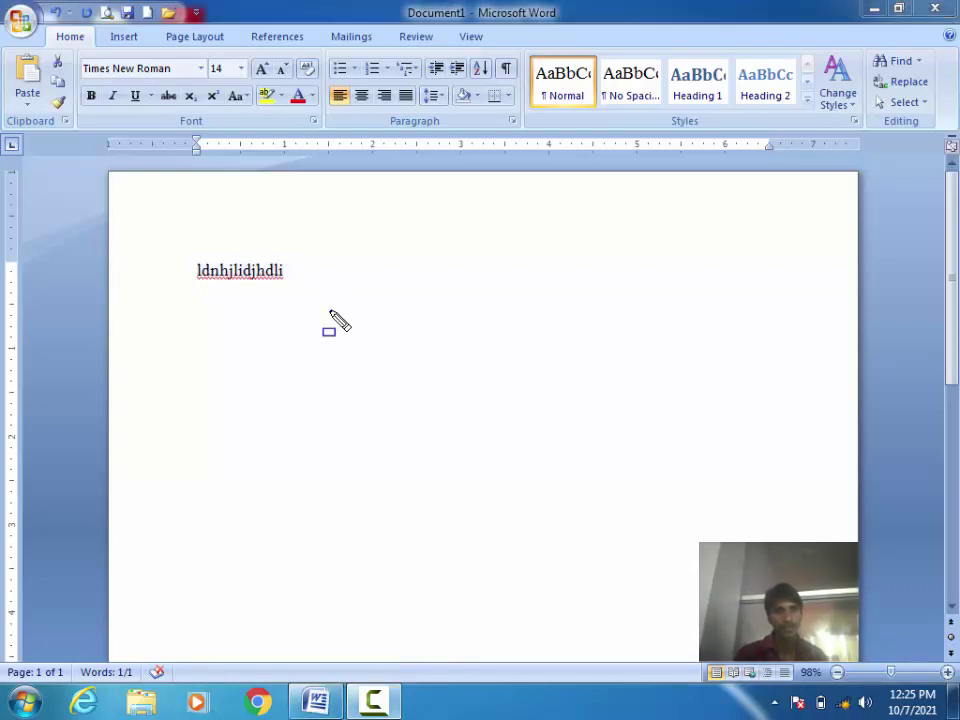
pyautogui.doubleClick(305, 287)
pyautogui.click(305, 287)
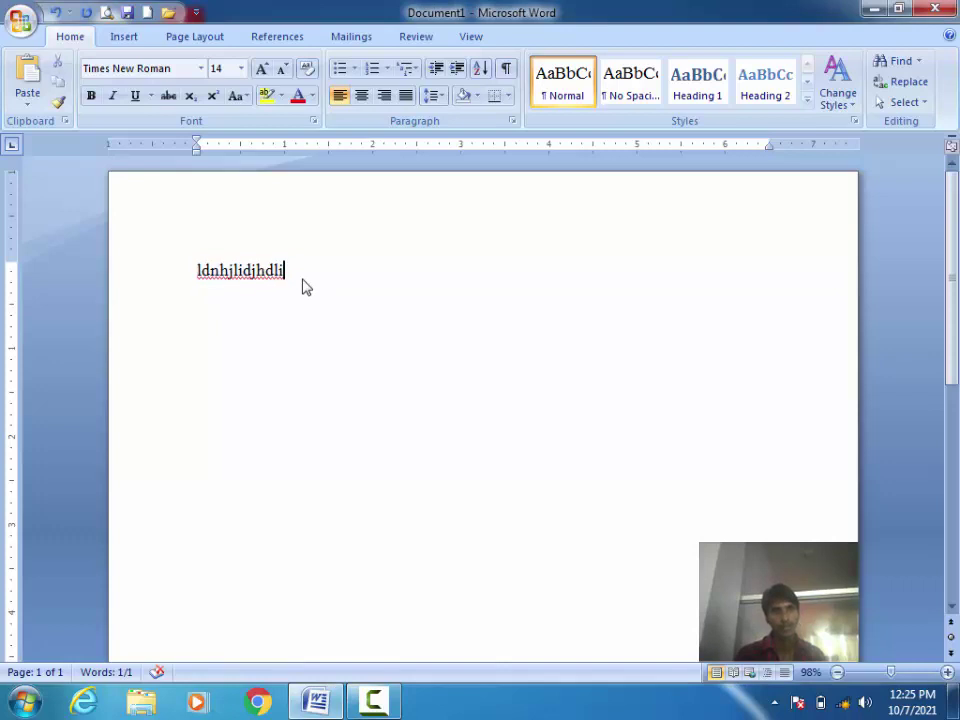
pyautogui.hotkey('shift', 'Left')
pyautogui.hotkey('shift', 'Left')
pyautogui.hotkey('shift', 'Left')
pyautogui.hotkey('shift', 'Left')
pyautogui.hotkey('shift', 'Left')
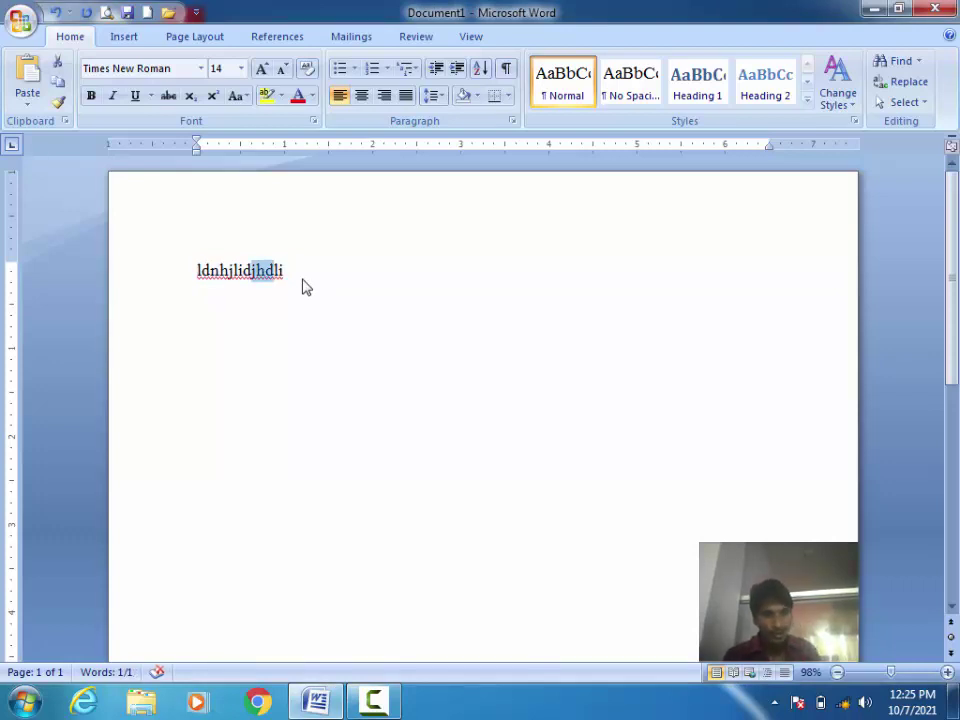
pyautogui.moveTo(268, 268); pyautogui.dragTo(347, 345)
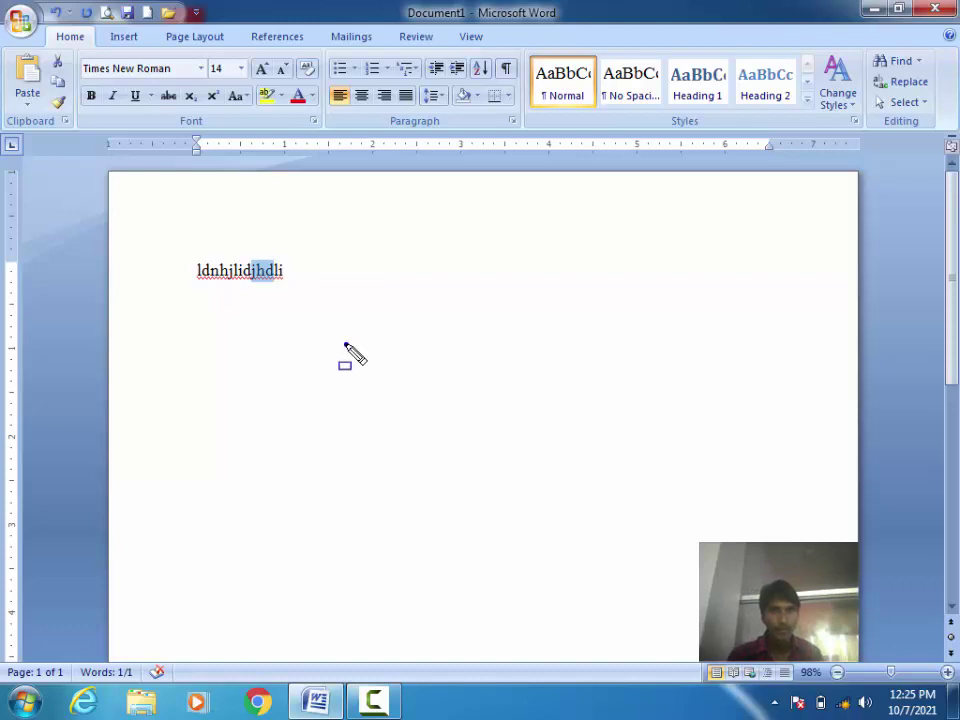
pyautogui.hotkey('alt', 'F4')
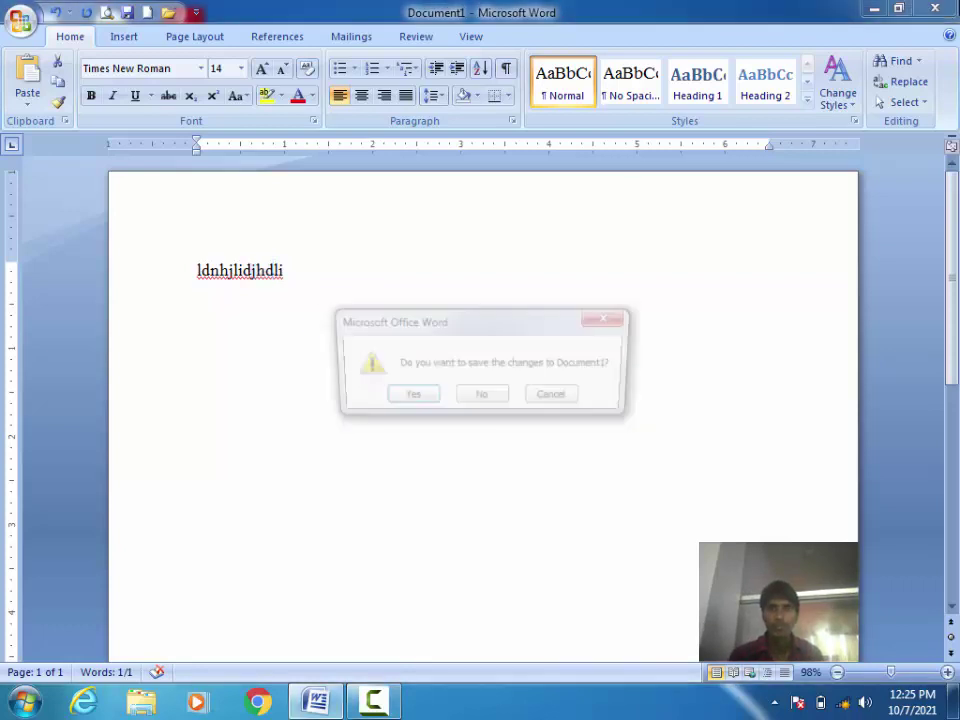
# Discard Document1's changes, restart Word from the taskbar, and type 'ewfweofje'.
pyautogui.click(484, 398)
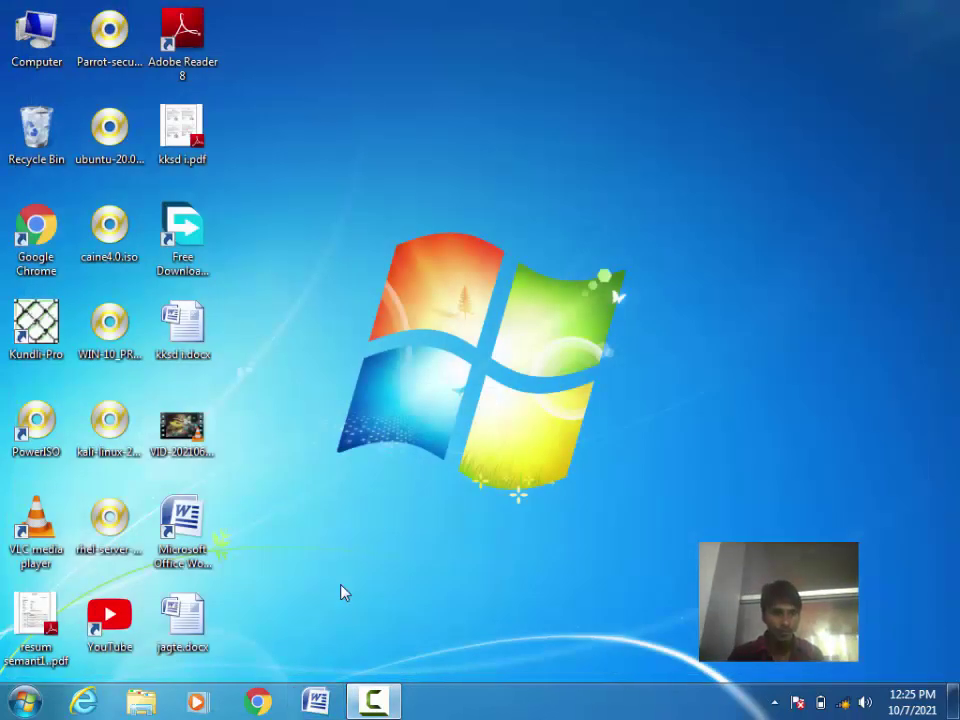
pyautogui.click(316, 701)
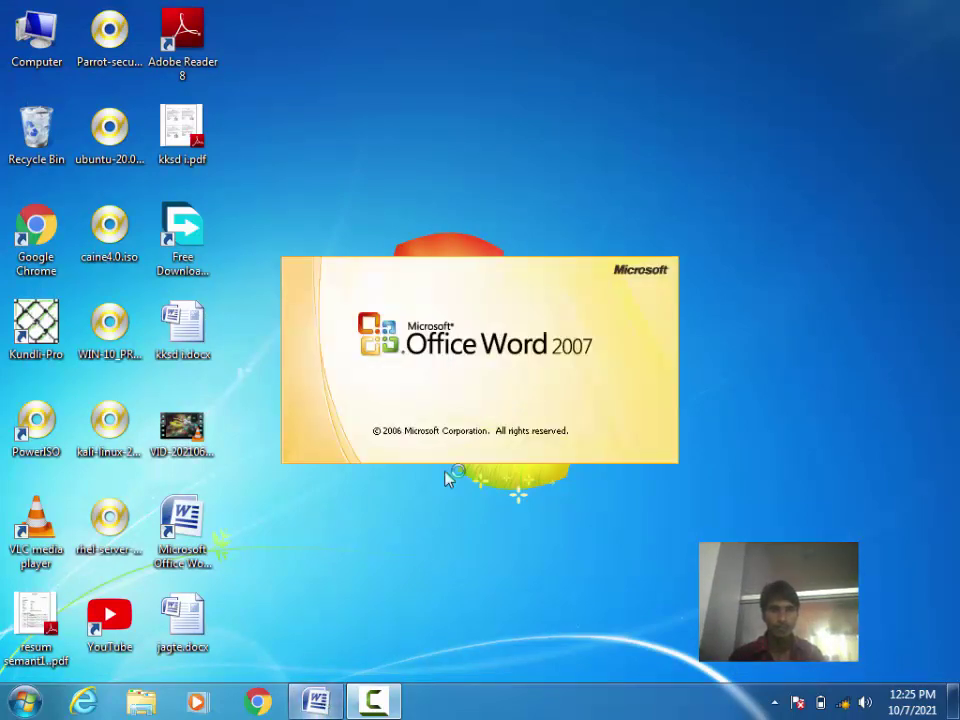
pyautogui.write('ewfweofje')
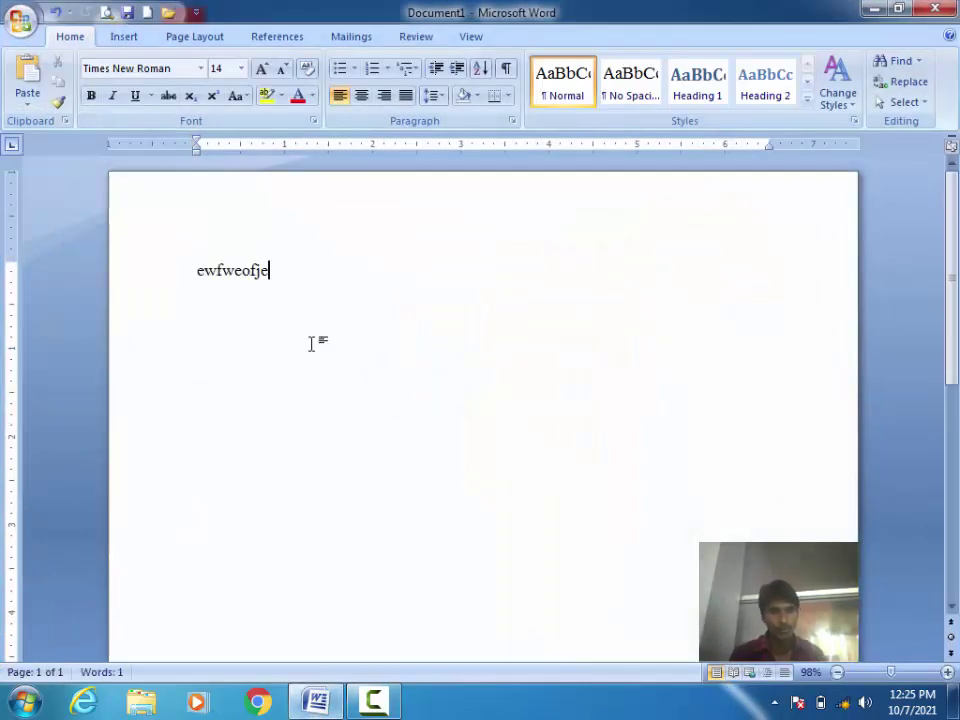
pyautogui.hotkey('ctrl', 'a')
pyautogui.click(311, 343)
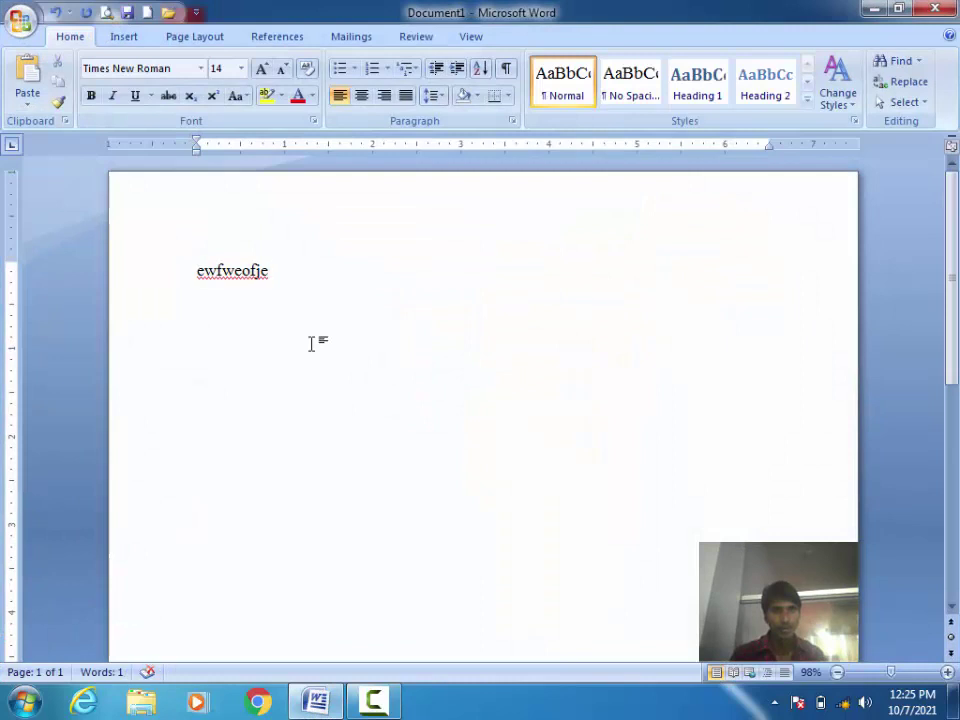
pyautogui.hotkey('ctrl', 'a')
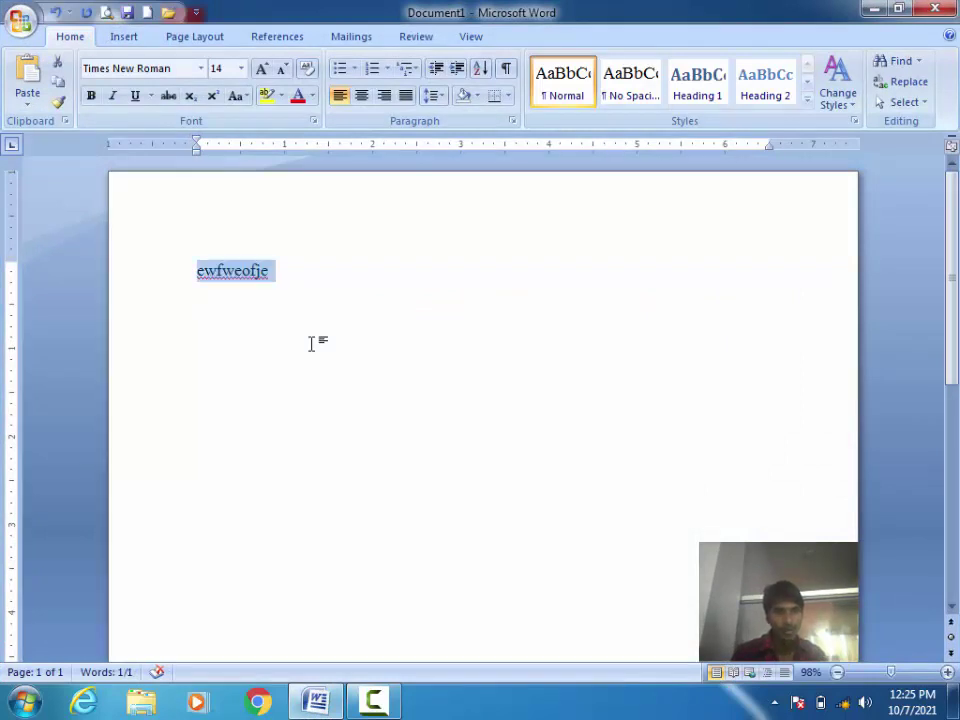
pyautogui.click(311, 343)
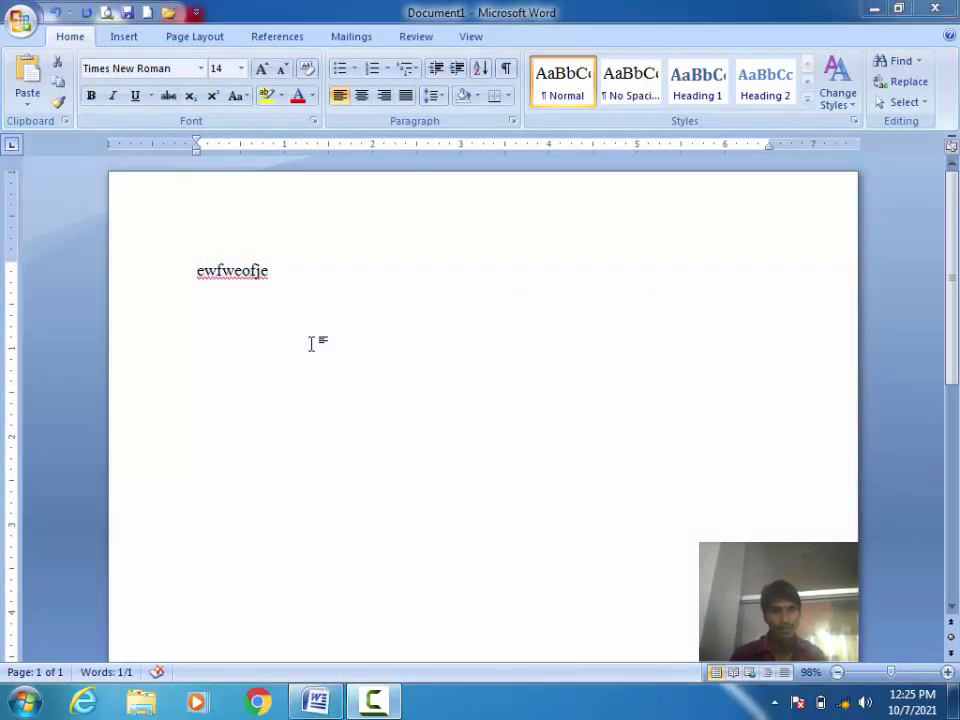
# Select the word 'ewfweofje', then just its letters 'fwe'.
pyautogui.doubleClick(241, 279)
pyautogui.click(241, 276)
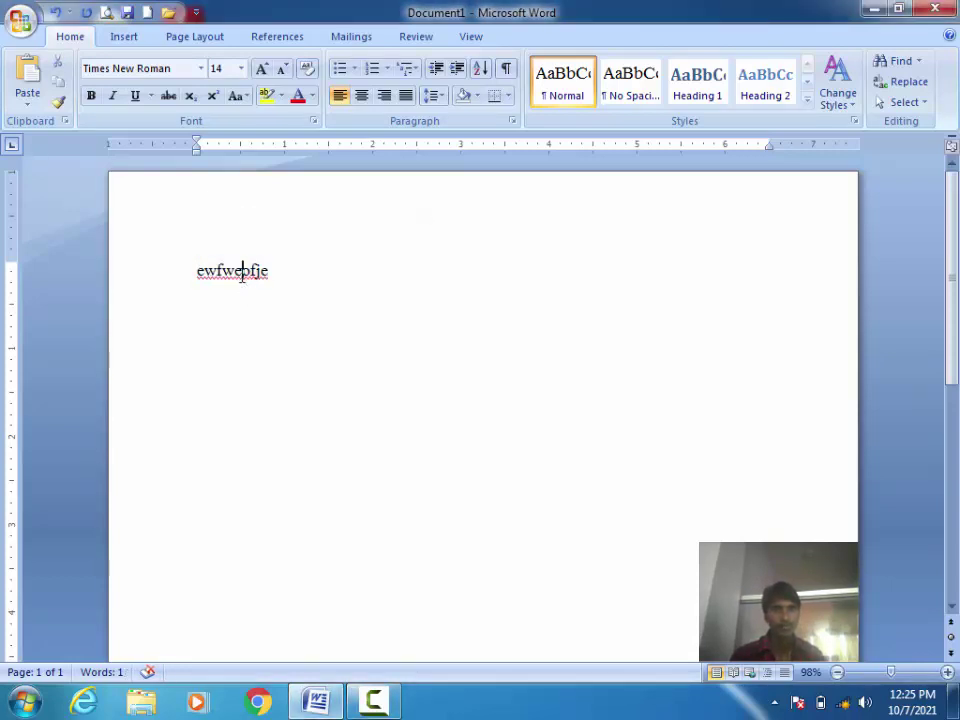
pyautogui.hotkey('shift', 'Left')
pyautogui.hotkey('shift', 'Left')
pyautogui.hotkey('shift', 'Left')
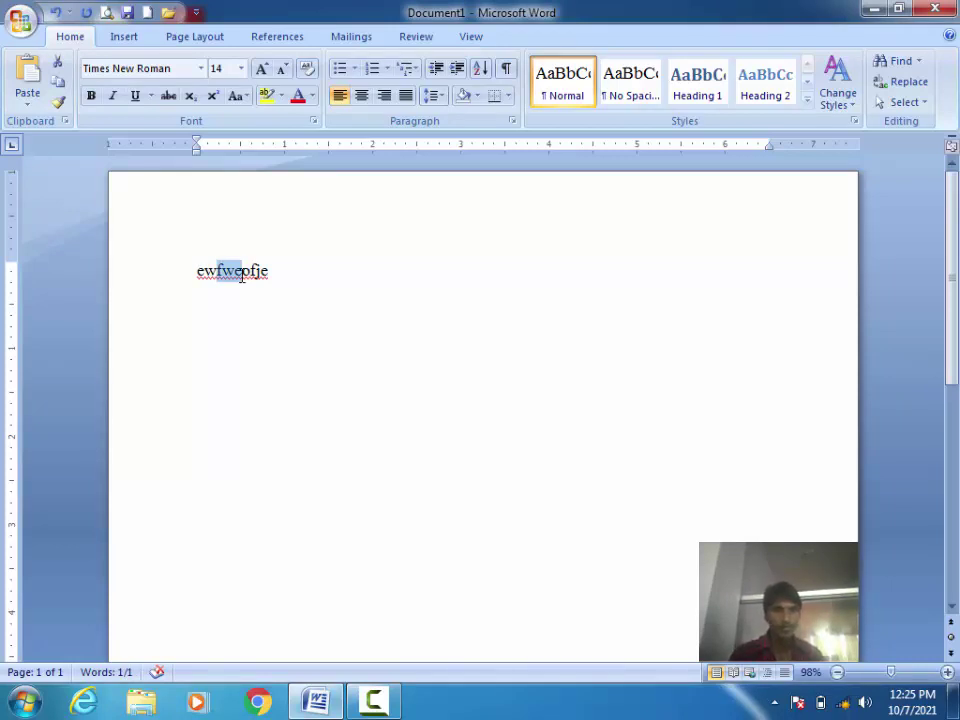
pyautogui.click(241, 277)
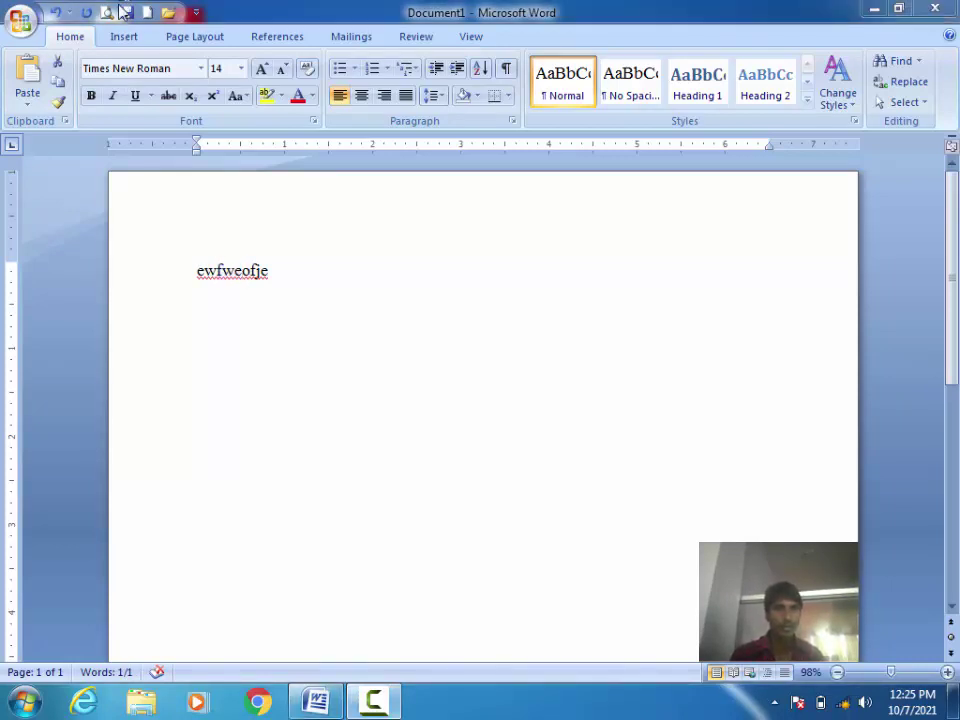
pyautogui.hotkey('shift', 'Left')
pyautogui.hotkey('shift', 'Left')
pyautogui.hotkey('shift', 'Left')
# View the underline styles without applying one, then delete 'ewfweofje' to empty the page.
pyautogui.click(125, 38)
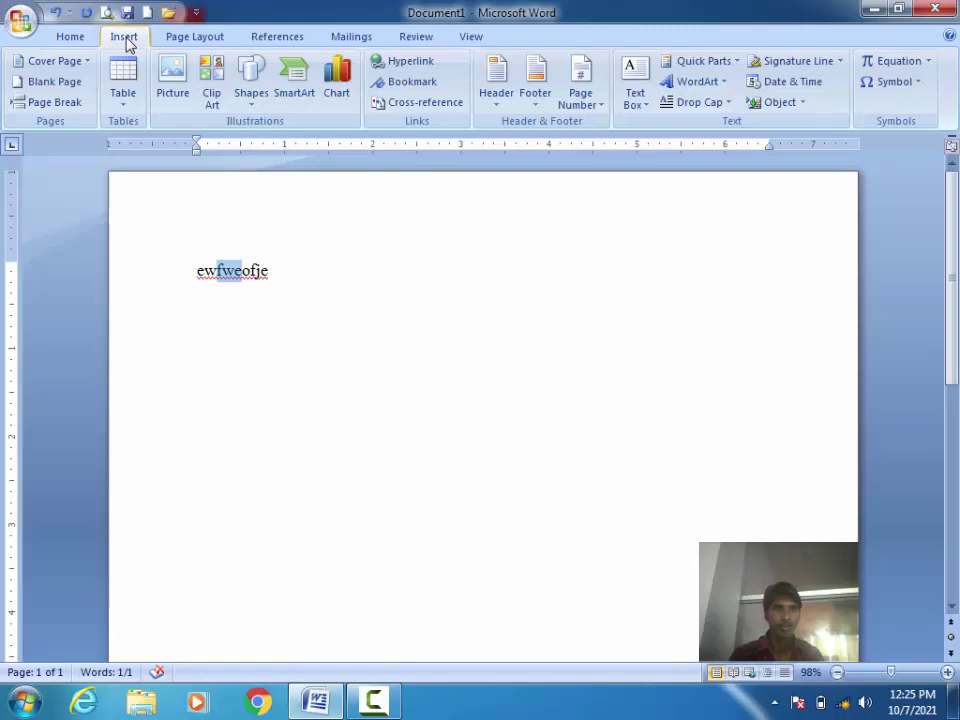
pyautogui.click(74, 38)
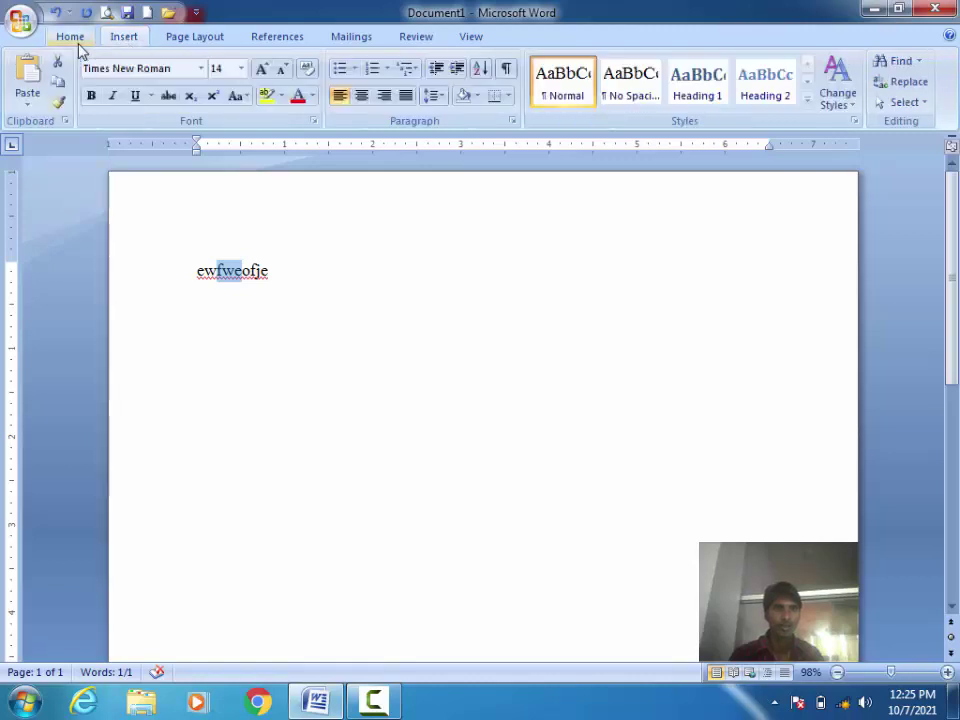
pyautogui.click(150, 96)
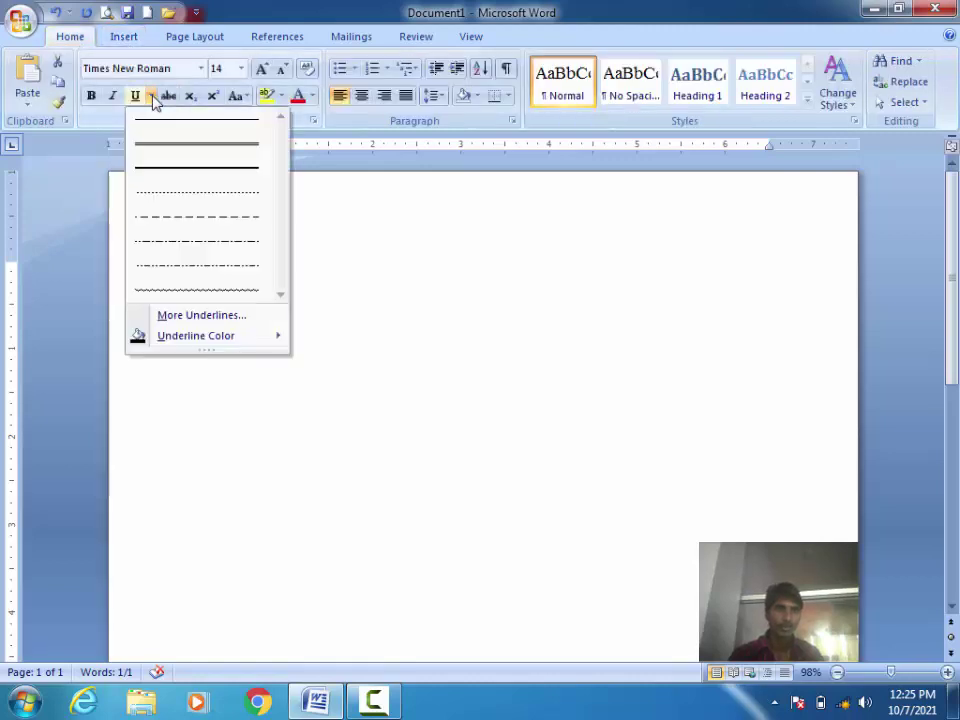
pyautogui.click(379, 242)
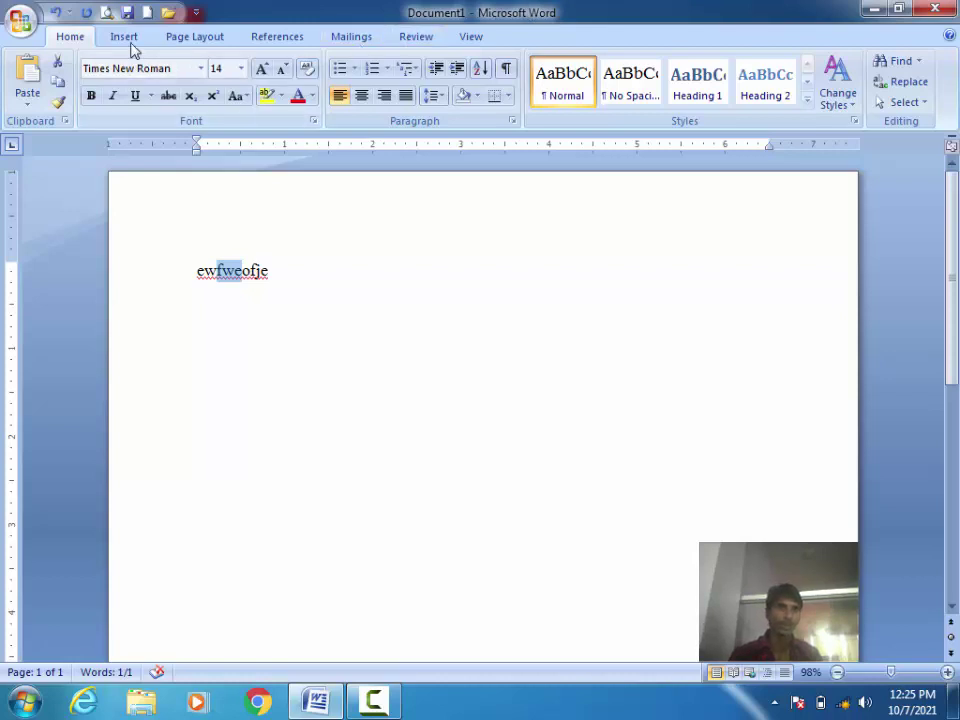
pyautogui.click(126, 37)
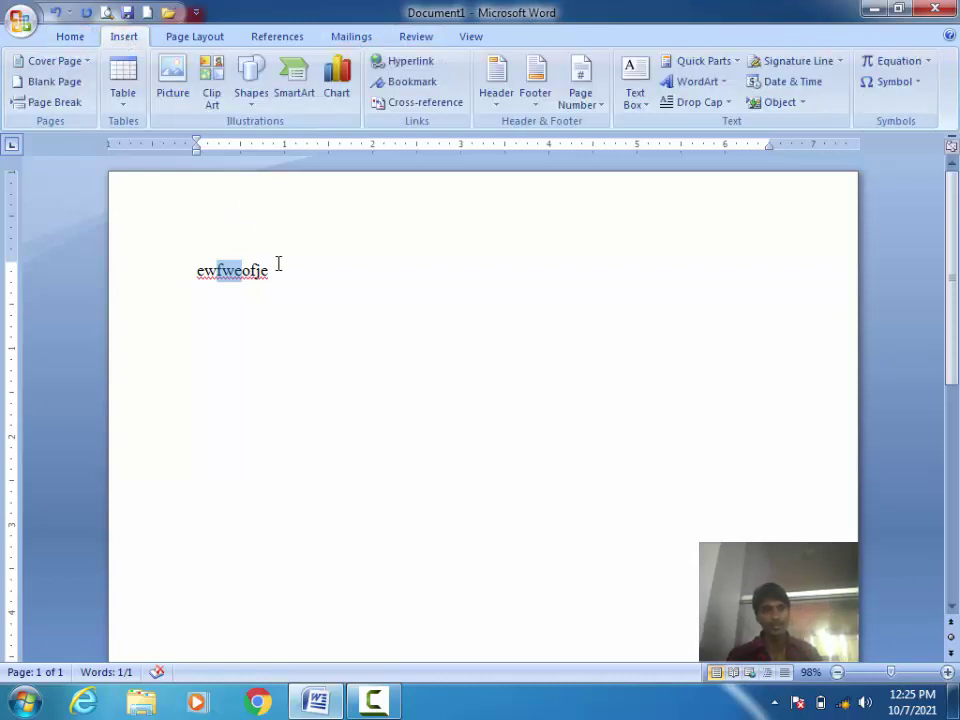
pyautogui.hotkey('ctrl', 'a')
pyautogui.press('BackSpace')
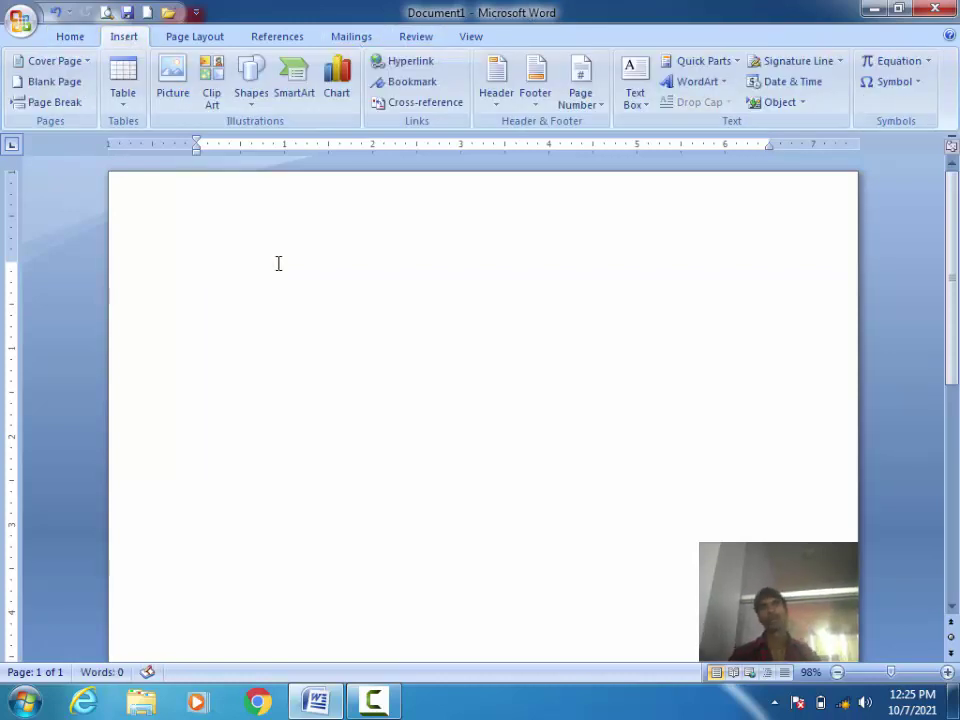
# Insert the Conservative cover page and enter COMPUTER as the company name.
pyautogui.click(78, 62)
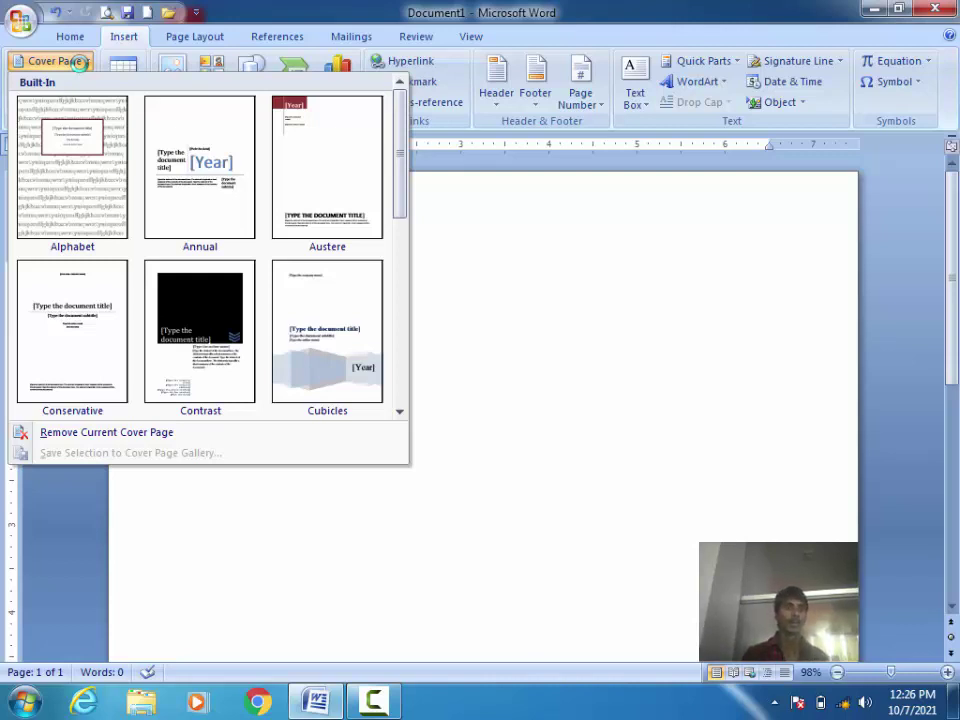
pyautogui.click(80, 347)
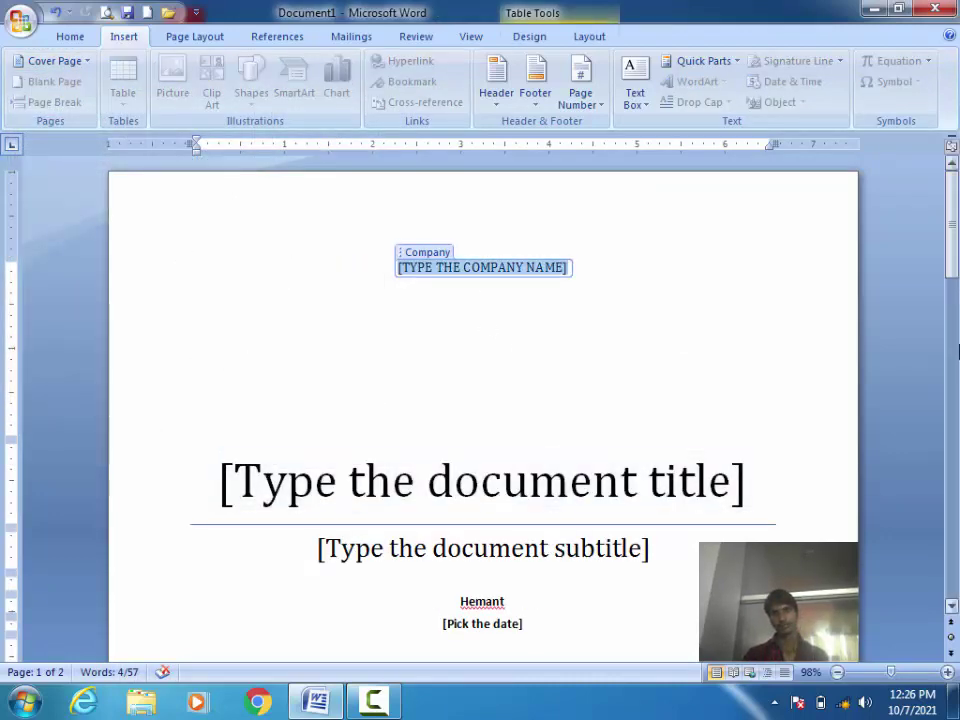
pyautogui.moveTo(953, 255)
pyautogui.mouseDown()
pyautogui.moveTo(955, 305)
pyautogui.moveTo(957, 258)
pyautogui.mouseUp()
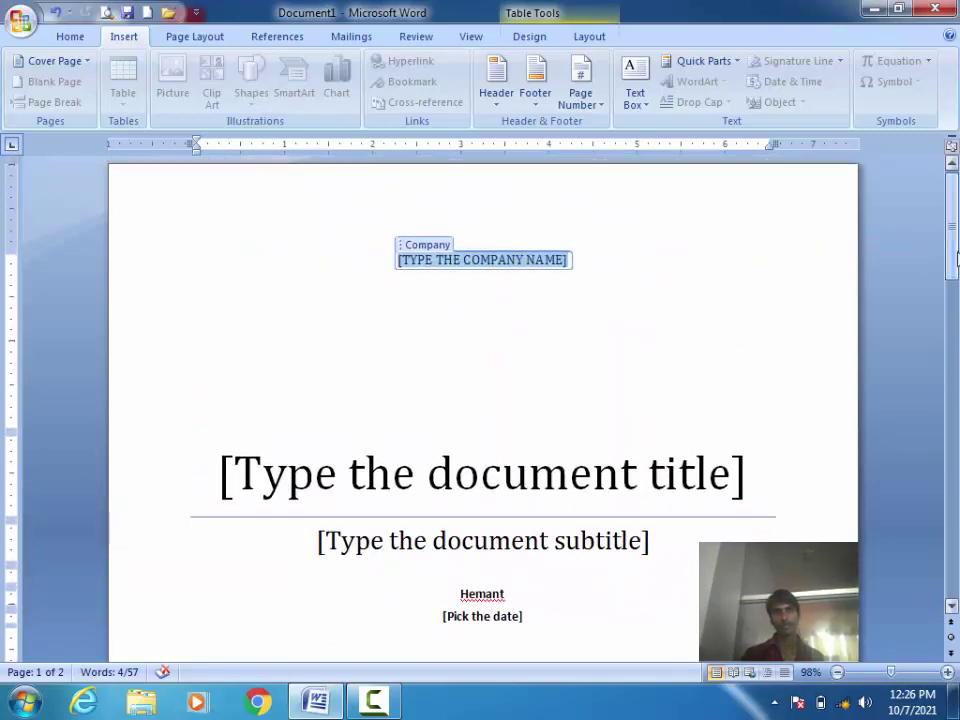
pyautogui.click(557, 488)
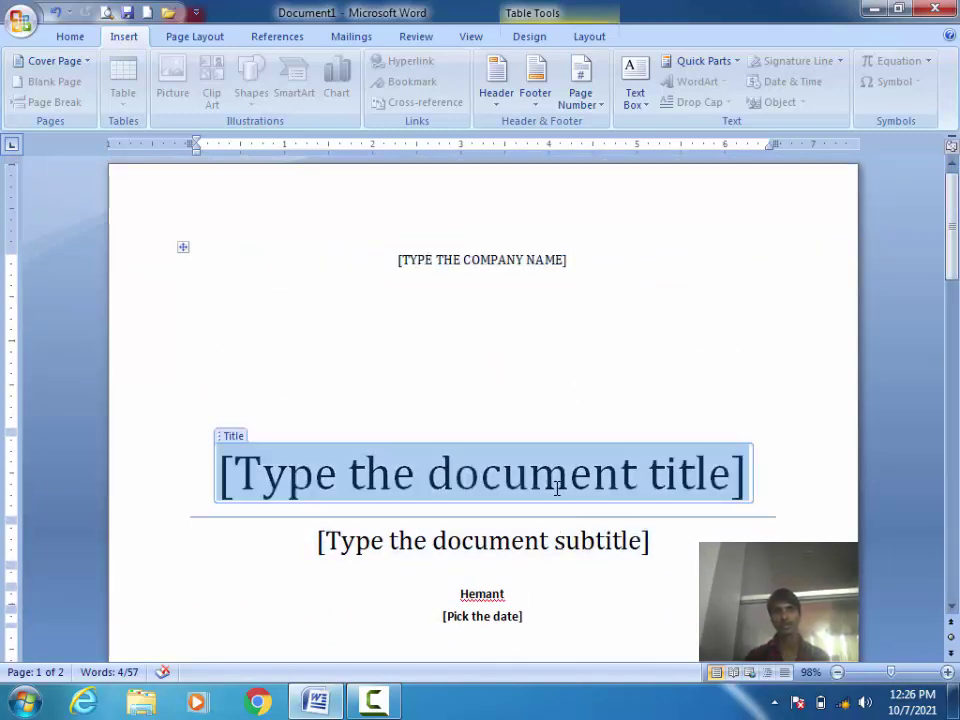
pyautogui.click(474, 259)
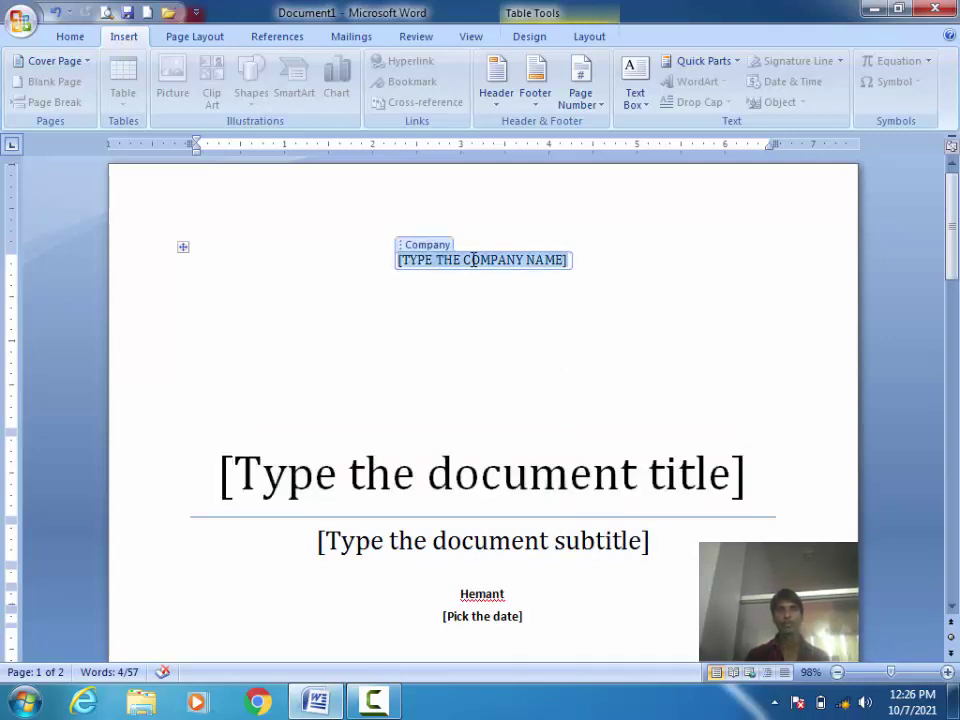
pyautogui.write('COM')
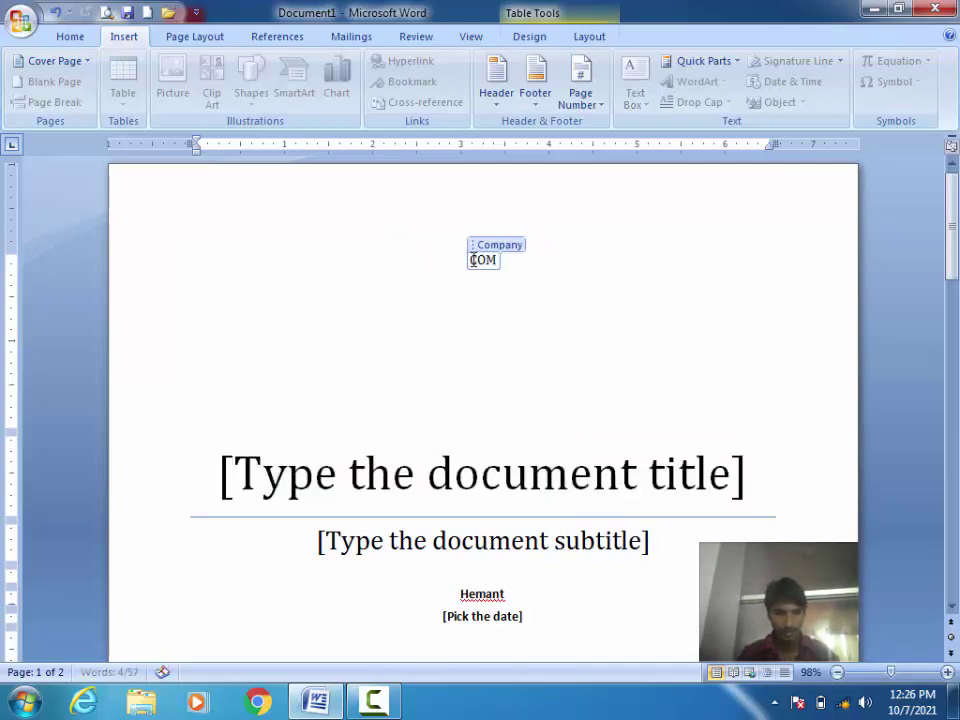
pyautogui.write('PTUE')
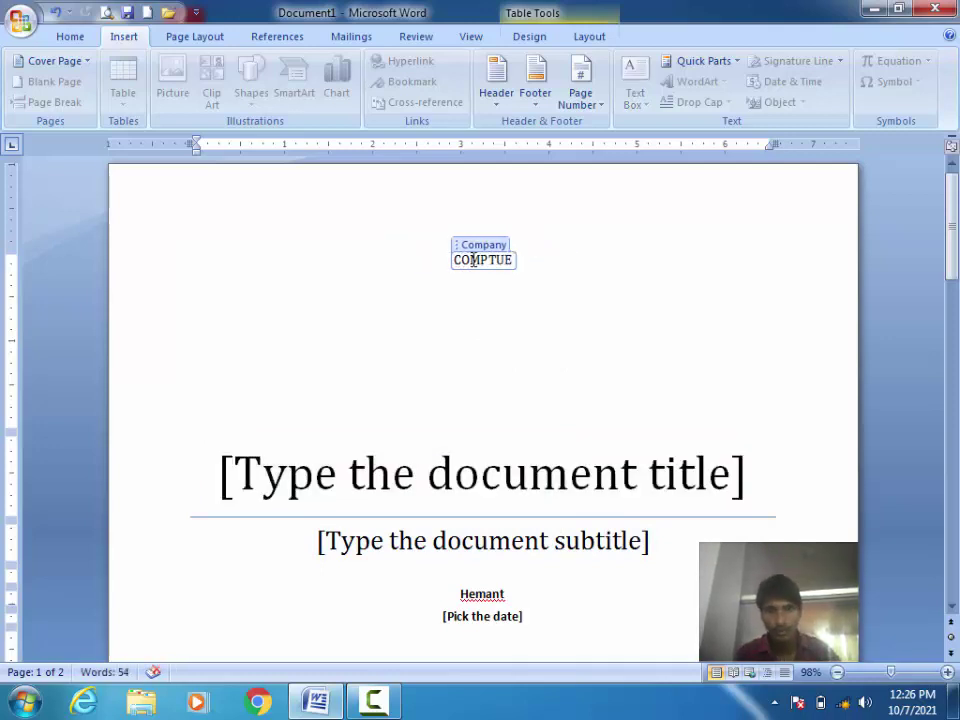
pyautogui.press('BackSpace')
pyautogui.press('BackSpace')
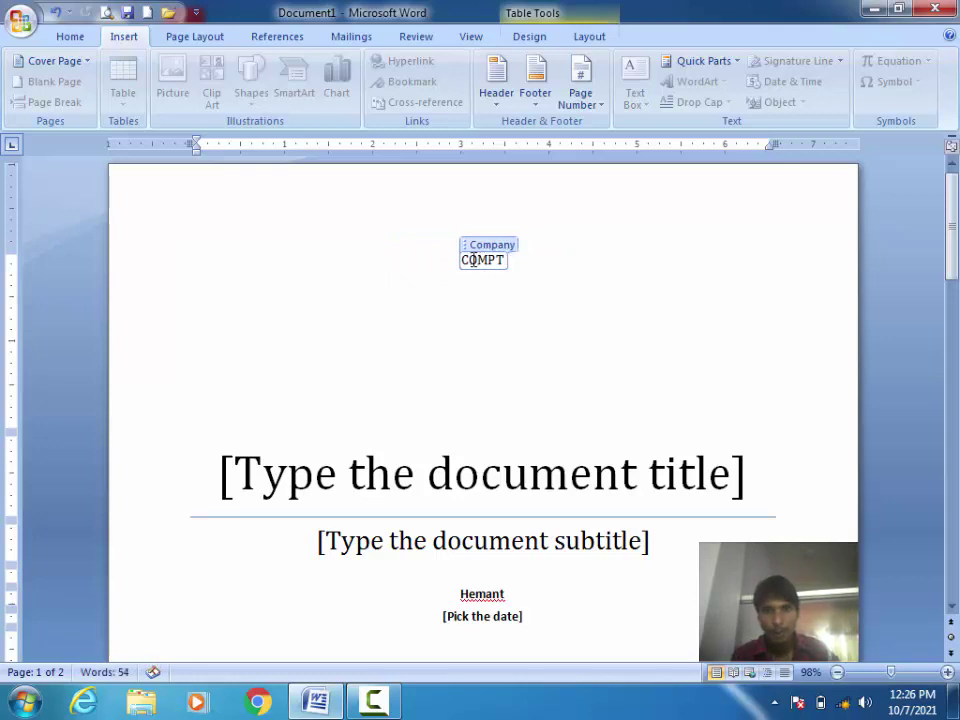
pyautogui.press('BackSpace')
pyautogui.write('UT')
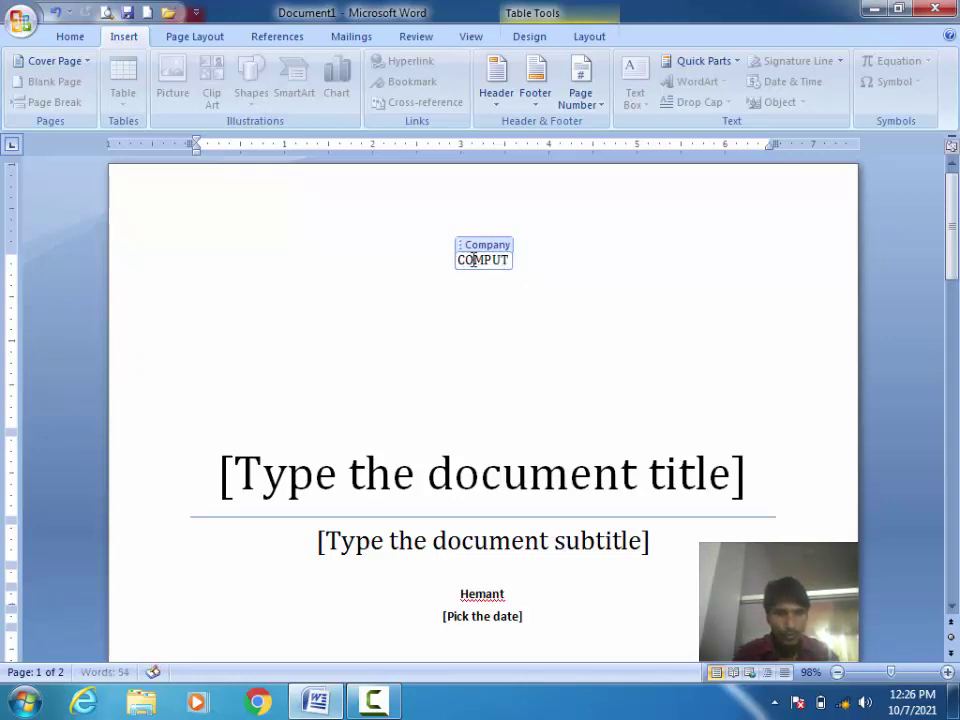
pyautogui.write('ER')
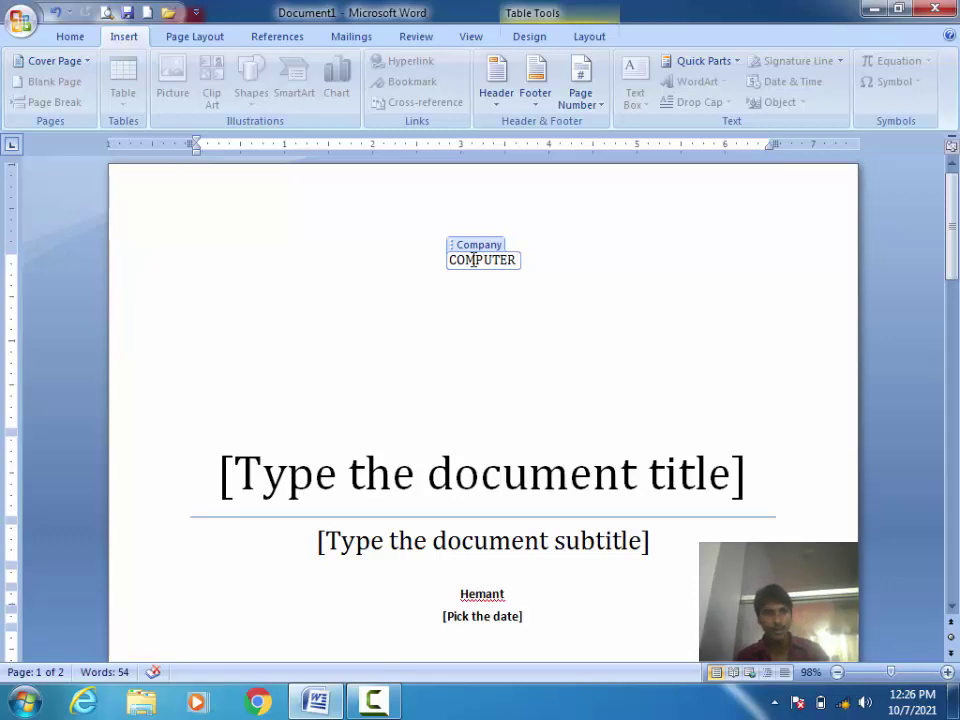
# Fill in title 'ksghks', subtitle 'lvbskvhdbudk' and abstract 'jhvjhvjhvkhvh' on the cover page.
pyautogui.click(437, 478)
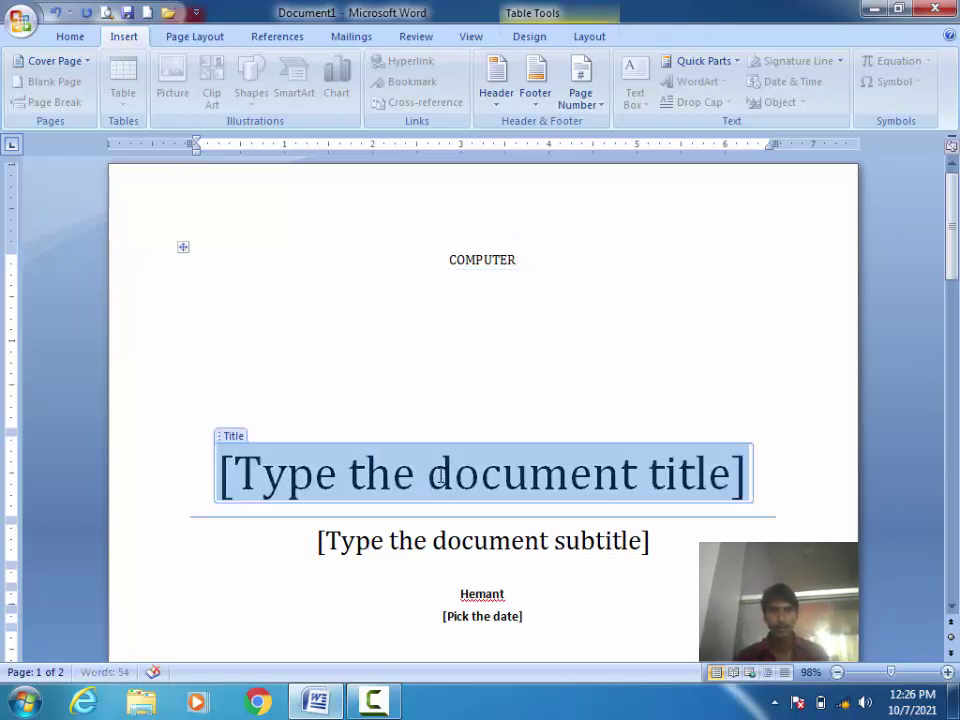
pyautogui.write('ksghks')
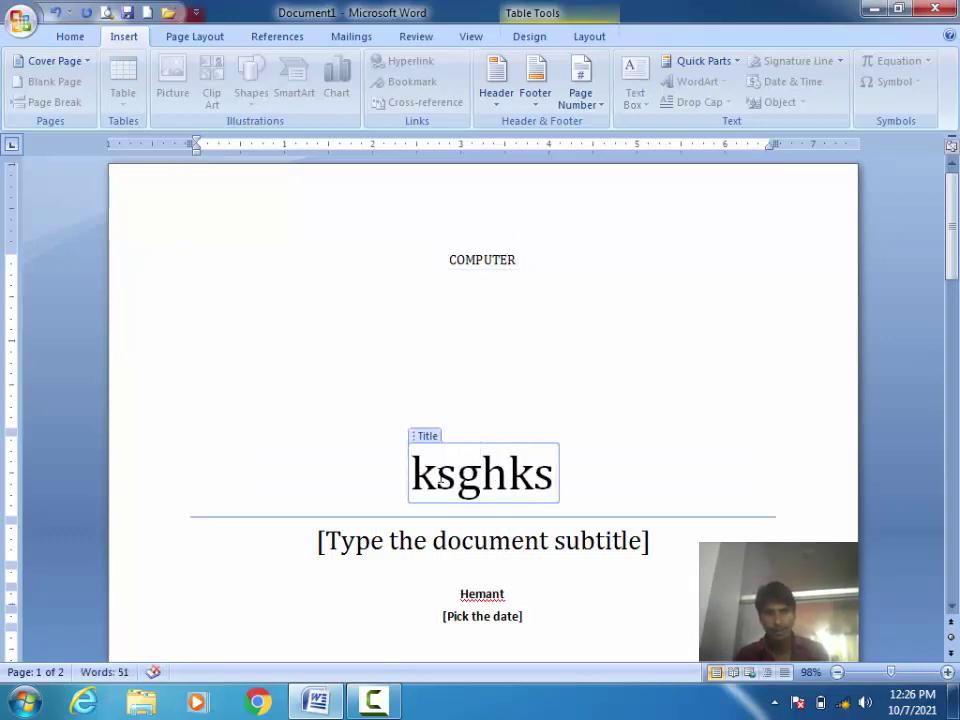
pyautogui.press('Down')
pyautogui.write('lvbskvhdbudk')
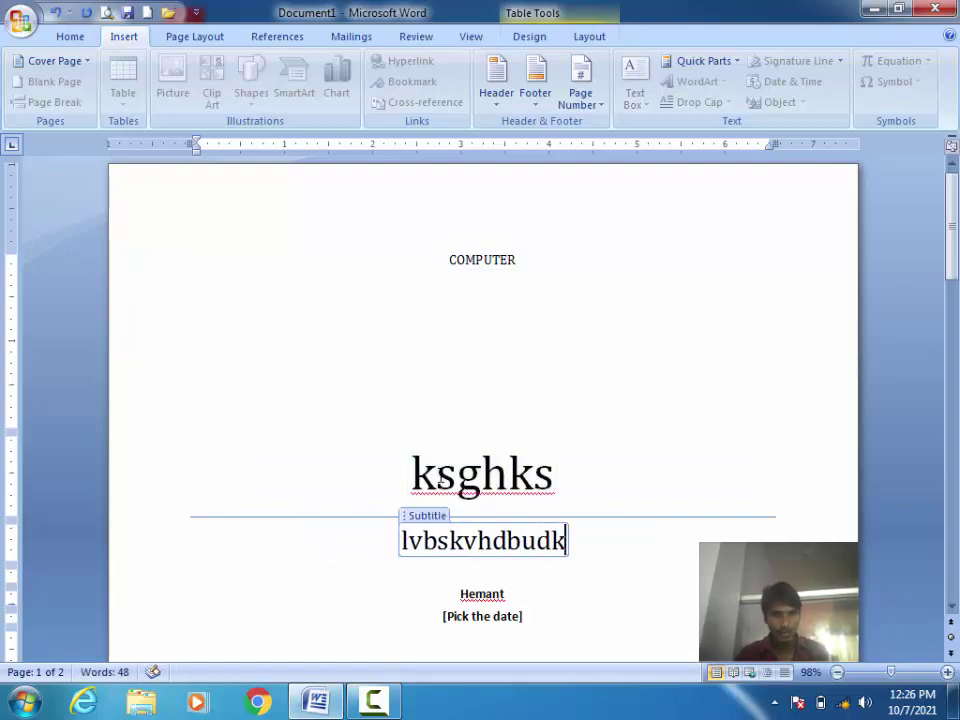
pyautogui.press('Down')
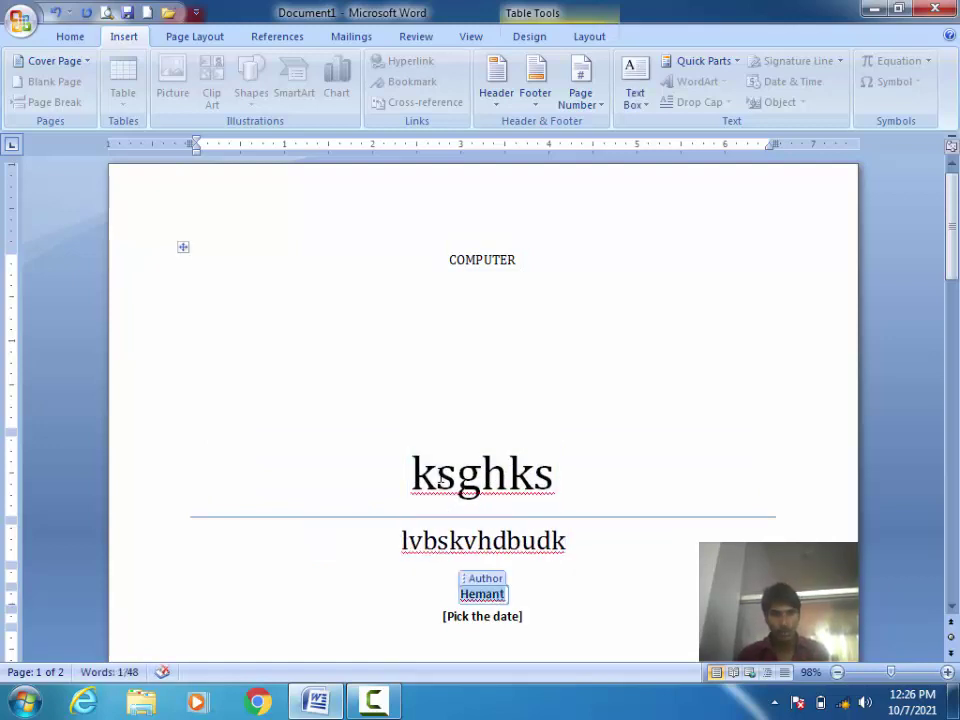
pyautogui.press('Down')
pyautogui.press('Down')
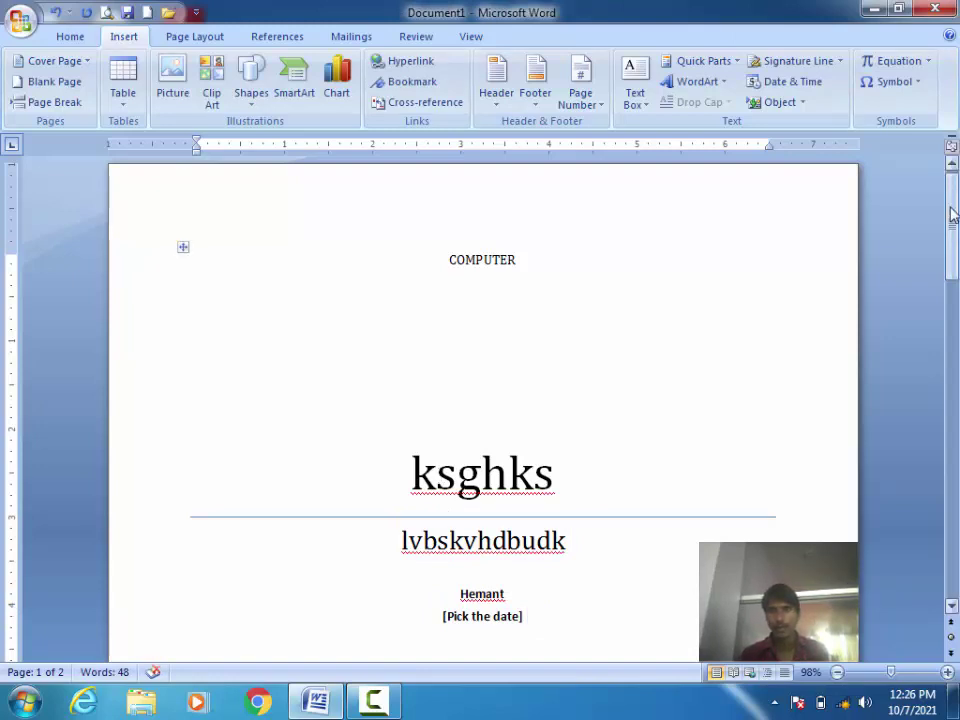
pyautogui.moveTo(952, 222); pyautogui.dragTo(952, 368)
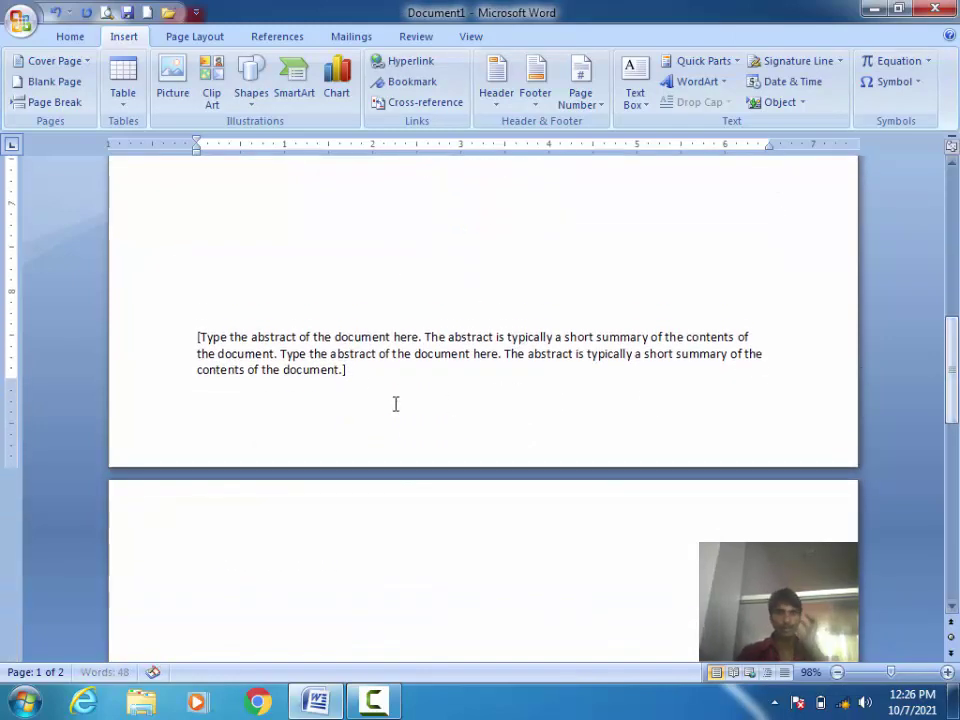
pyautogui.click(309, 347)
pyautogui.write('jhvjhvjh')
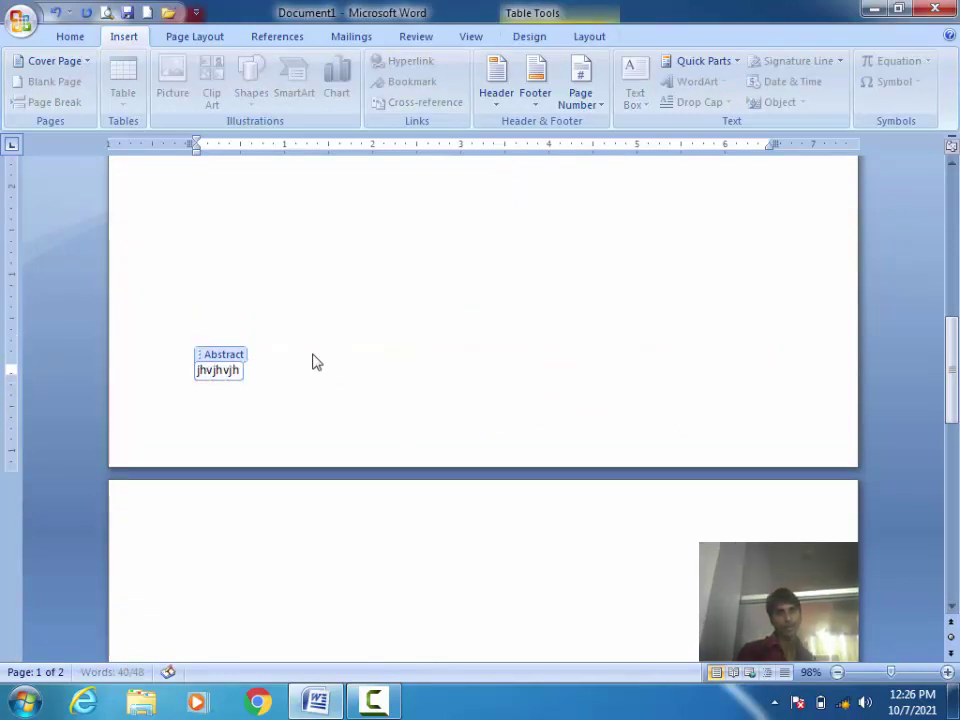
pyautogui.write('vkhvh')
pyautogui.scroll(3, 705, 324)
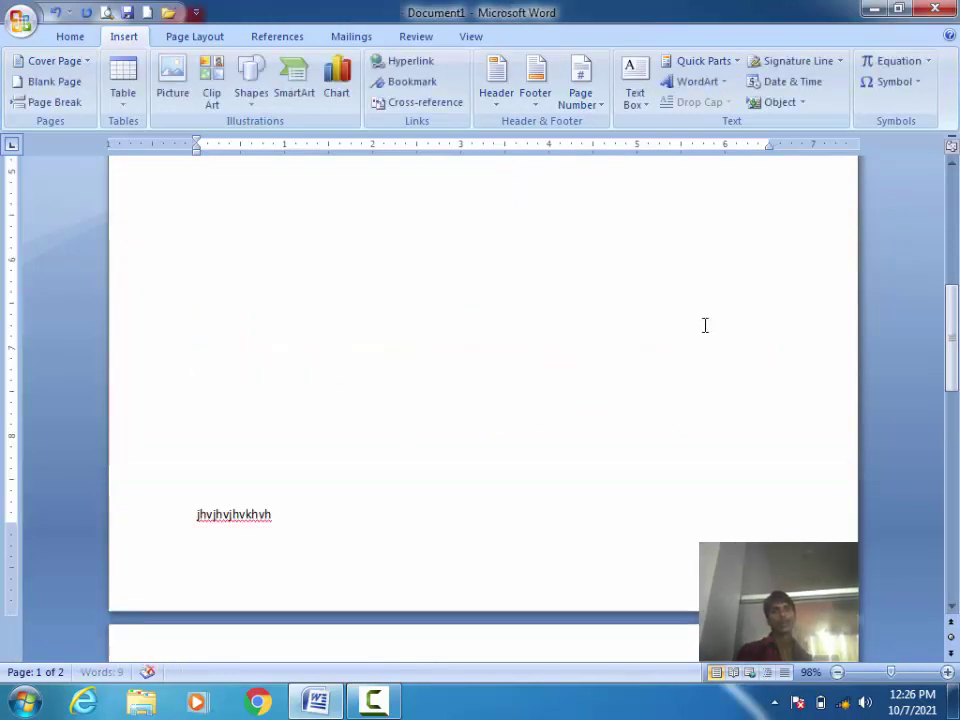
pyautogui.moveTo(952, 360); pyautogui.dragTo(950, 215)
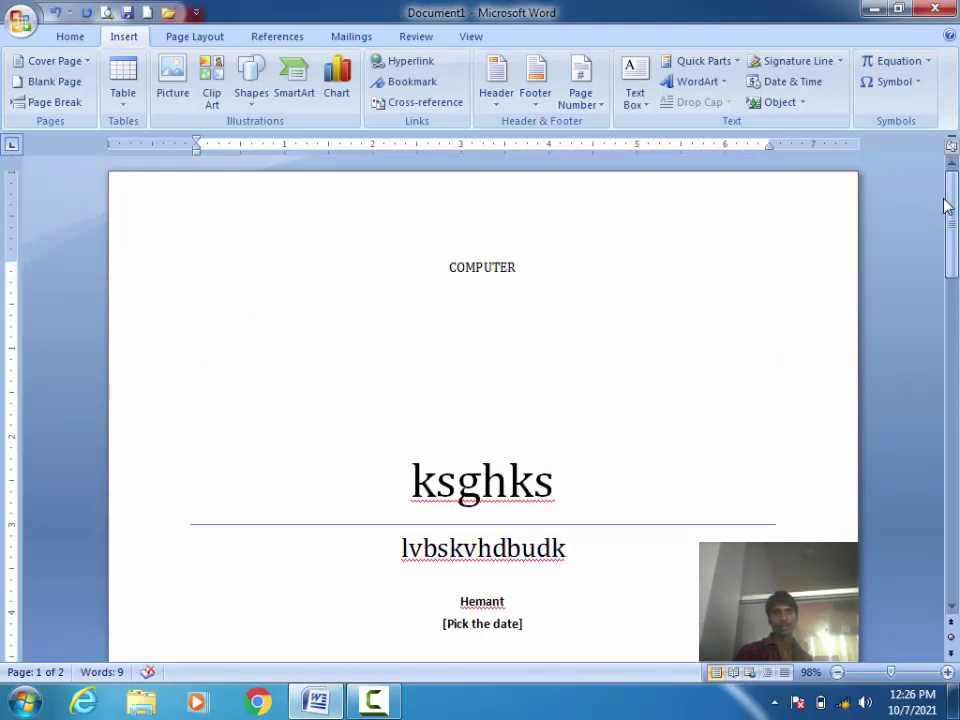
# Swap in the Austere cover page, look it over, then remove the current cover page.
pyautogui.click(86, 62)
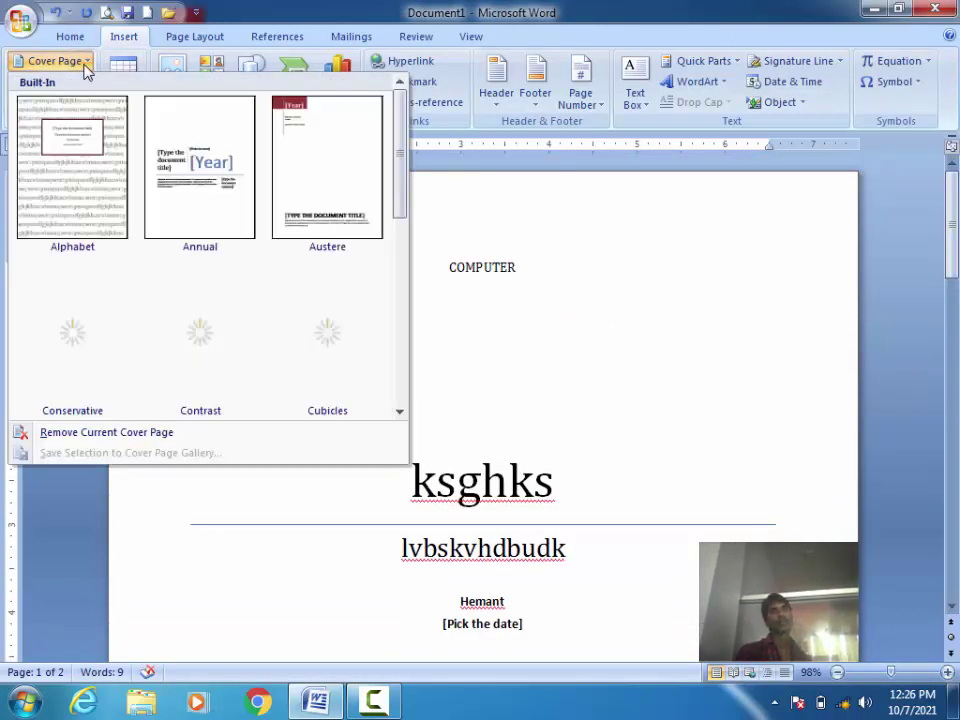
pyautogui.click(329, 146)
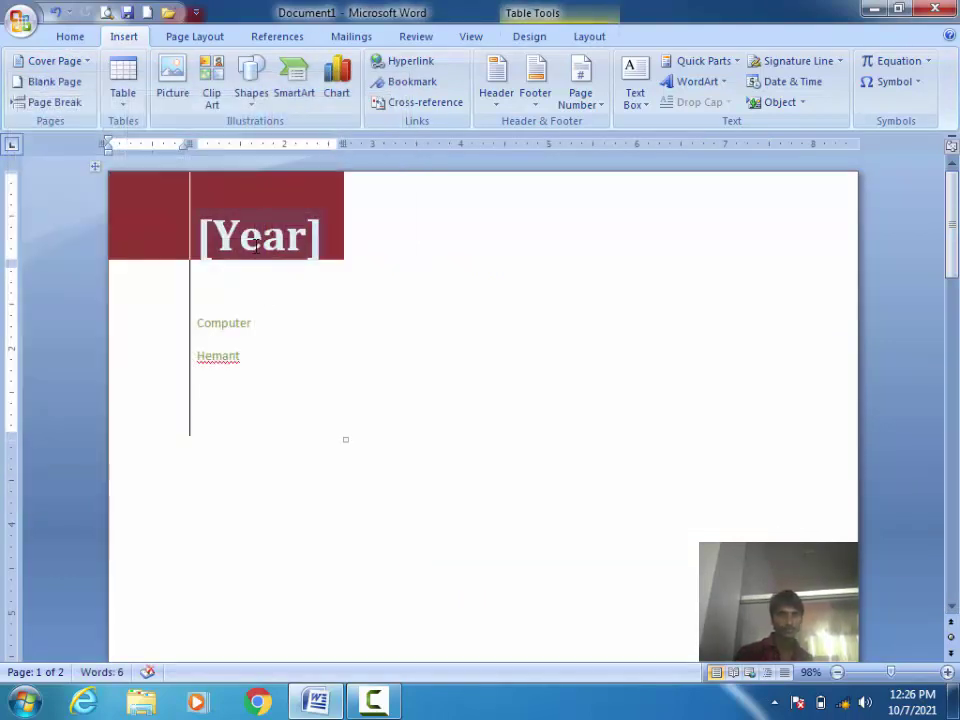
pyautogui.click(259, 237)
pyautogui.moveTo(953, 220); pyautogui.dragTo(953, 365)
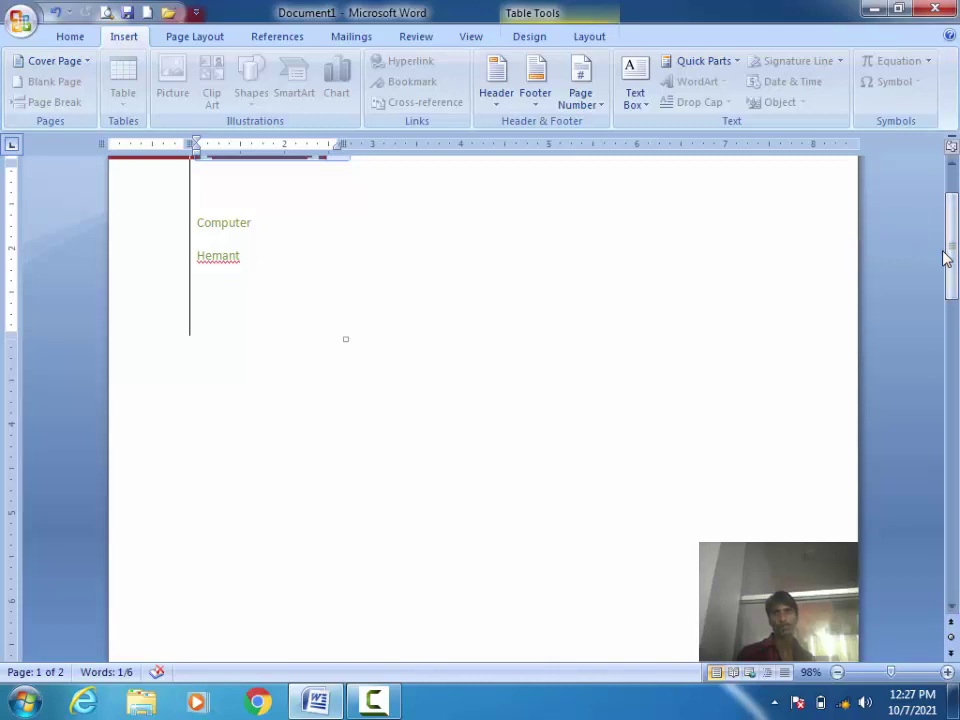
pyautogui.moveTo(945, 258); pyautogui.dragTo(949, 197)
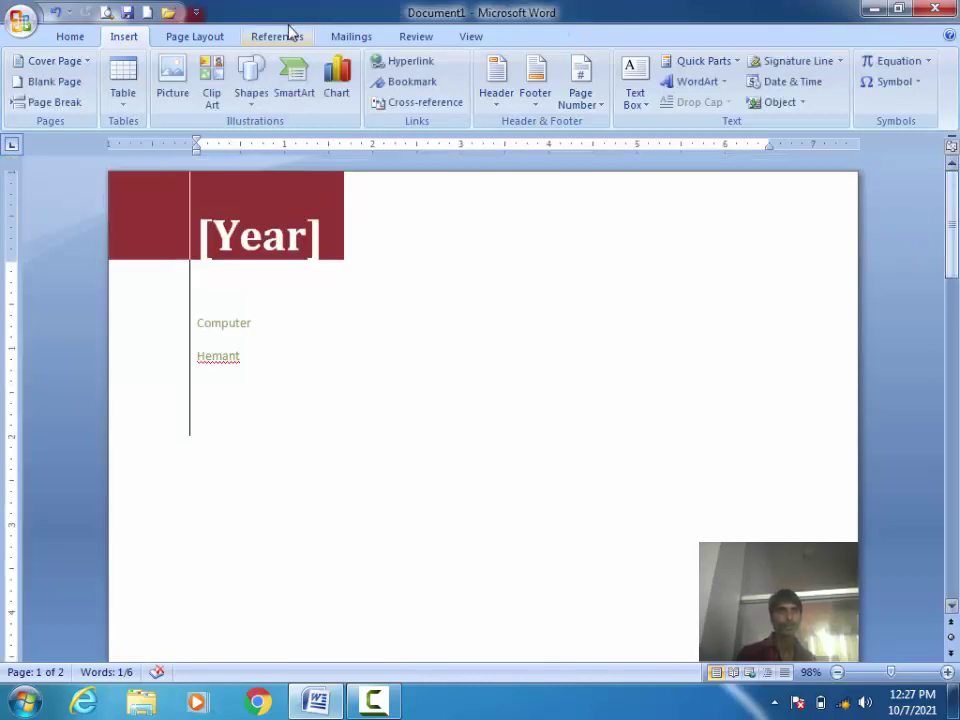
pyautogui.click(60, 61)
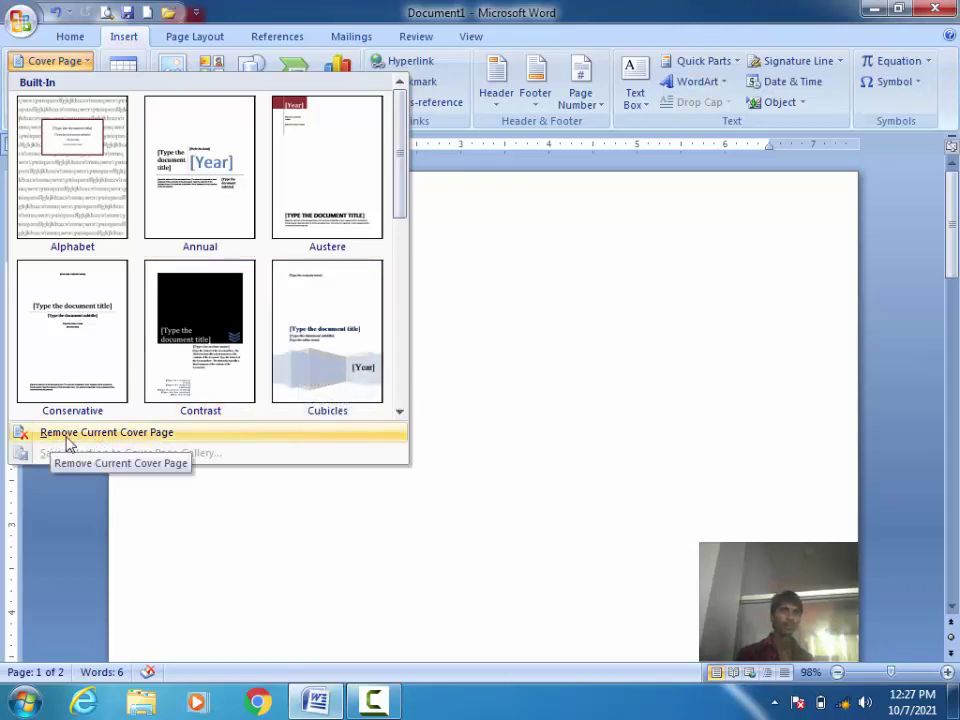
pyautogui.click(127, 433)
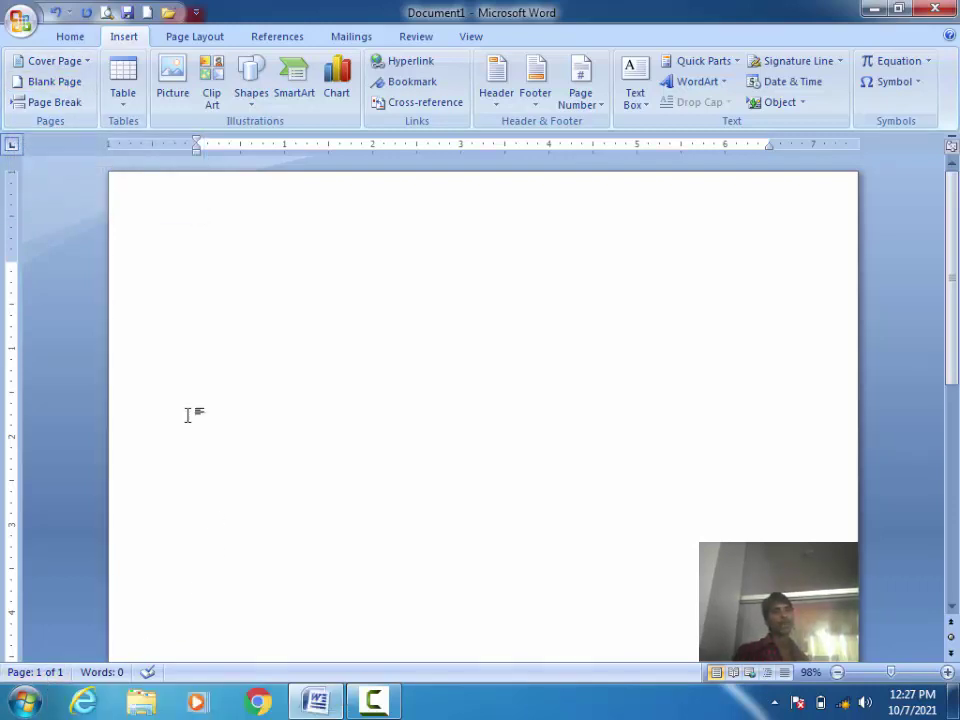
# Add blank pages and Ctrl+Enter page breaks, then select everything and delete it.
pyautogui.click(65, 90)
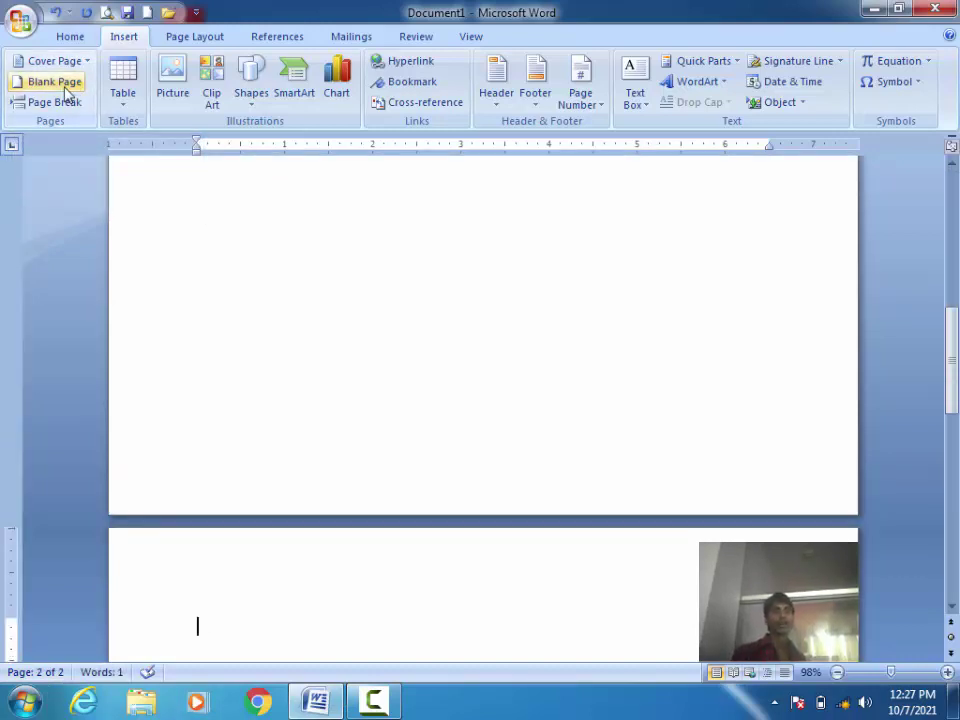
pyautogui.click(65, 90)
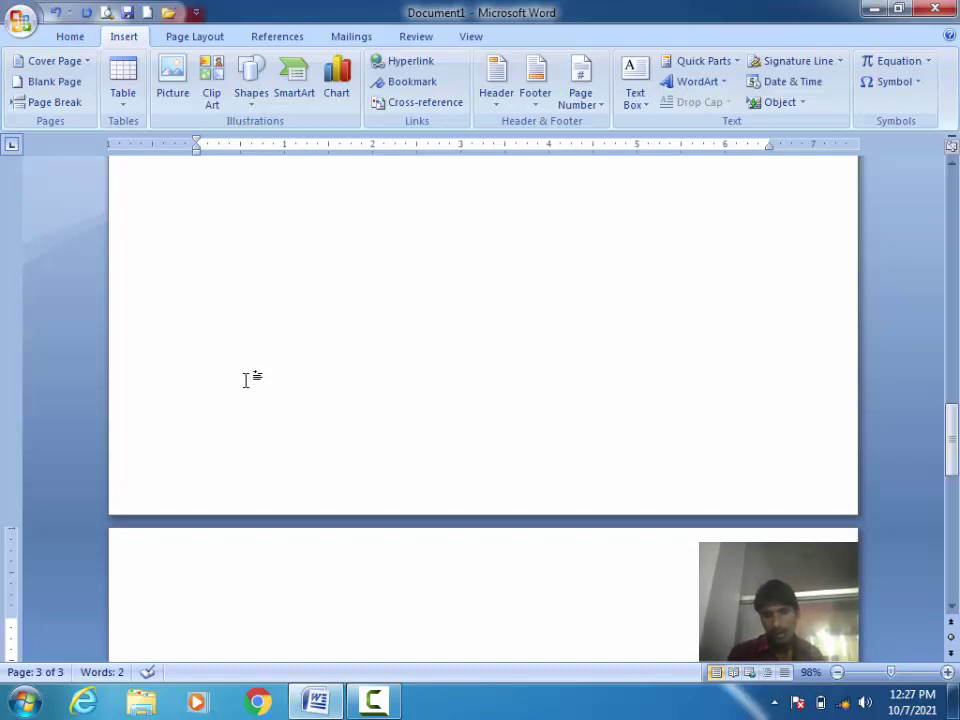
pyautogui.hotkey('ctrl', 'Return')
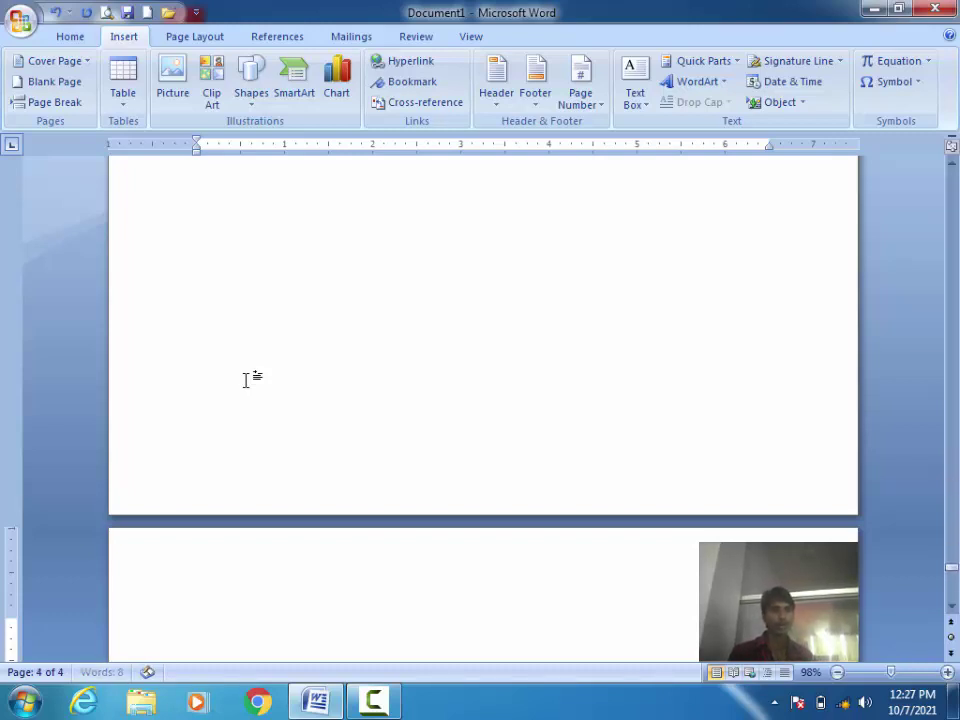
pyautogui.hotkey('ctrl', 'Return')
pyautogui.hotkey('ctrl', 'Return')
pyautogui.hotkey('ctrl', 'Return')
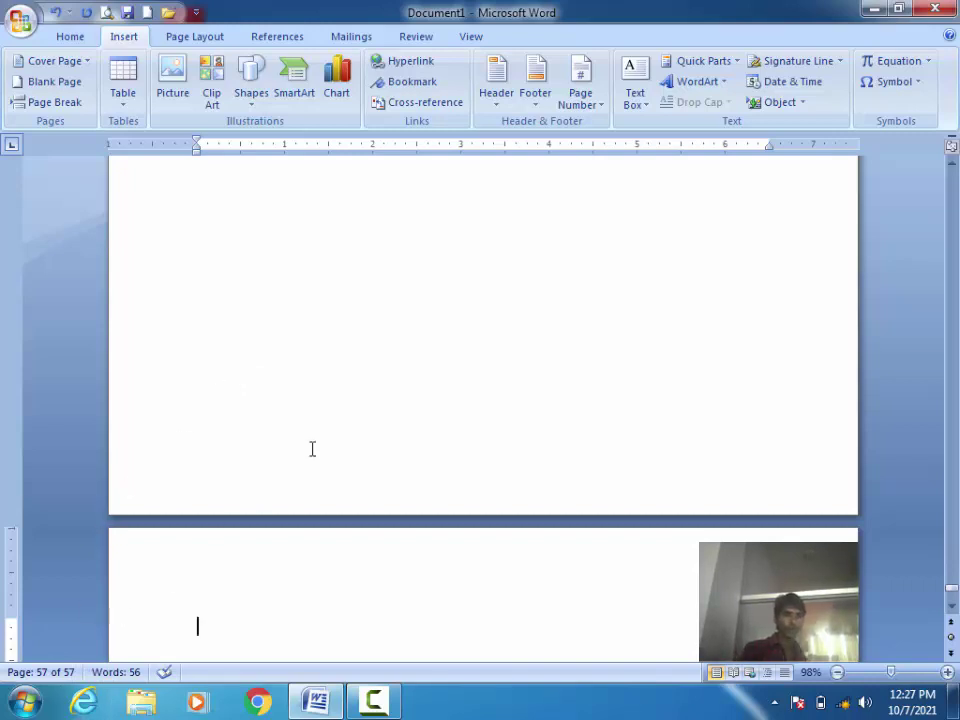
pyautogui.hotkey('ctrl', 'a')
pyautogui.press('Delete')
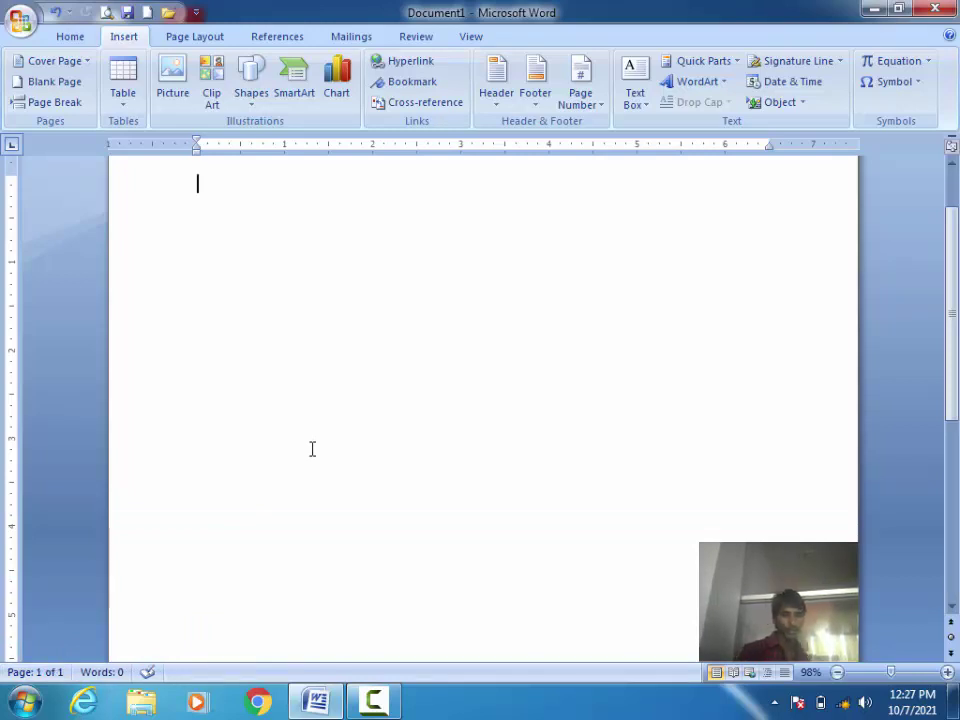
pyautogui.hotkey('ctrl', 'a')
pyautogui.press('Delete')
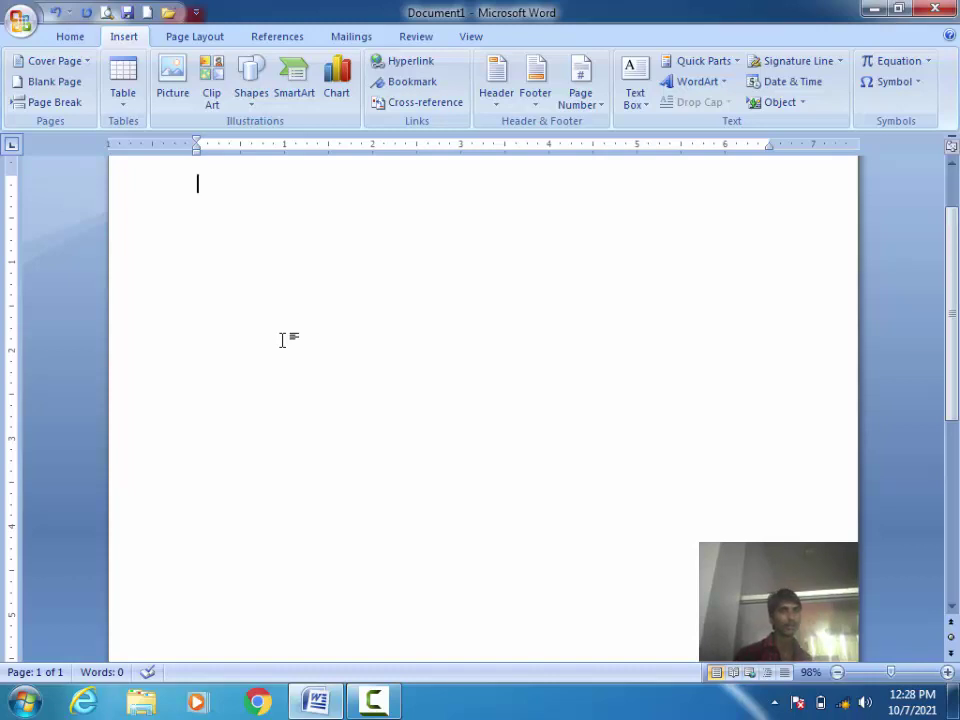
# Insert seven page breaks and delete them all, then add and remove one blank page.
pyautogui.click(60, 104)
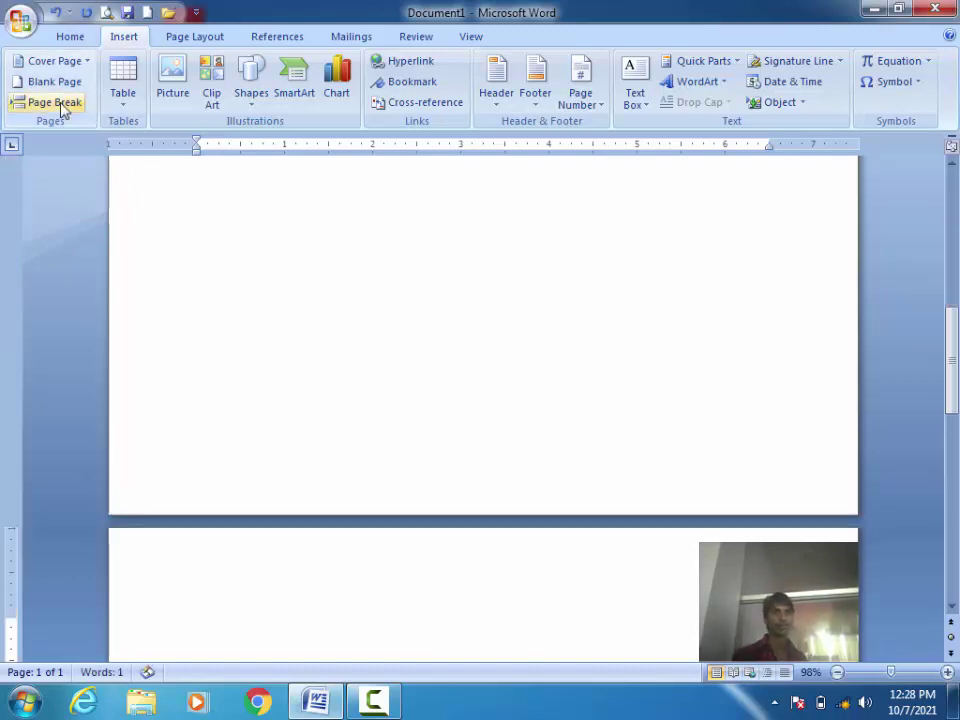
pyautogui.click(60, 104)
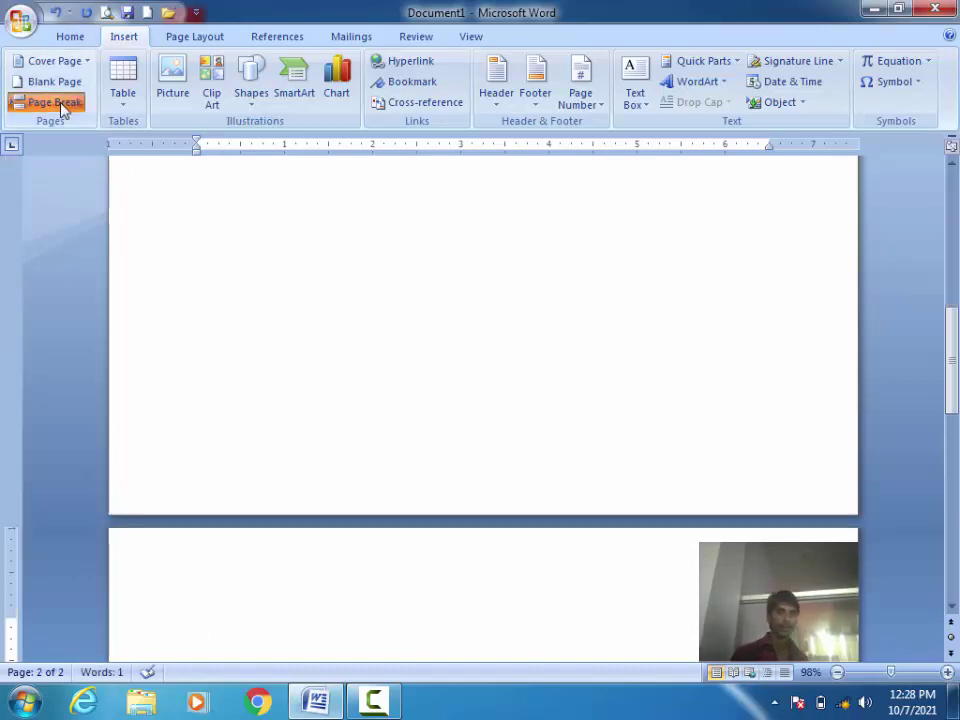
pyautogui.click(60, 104)
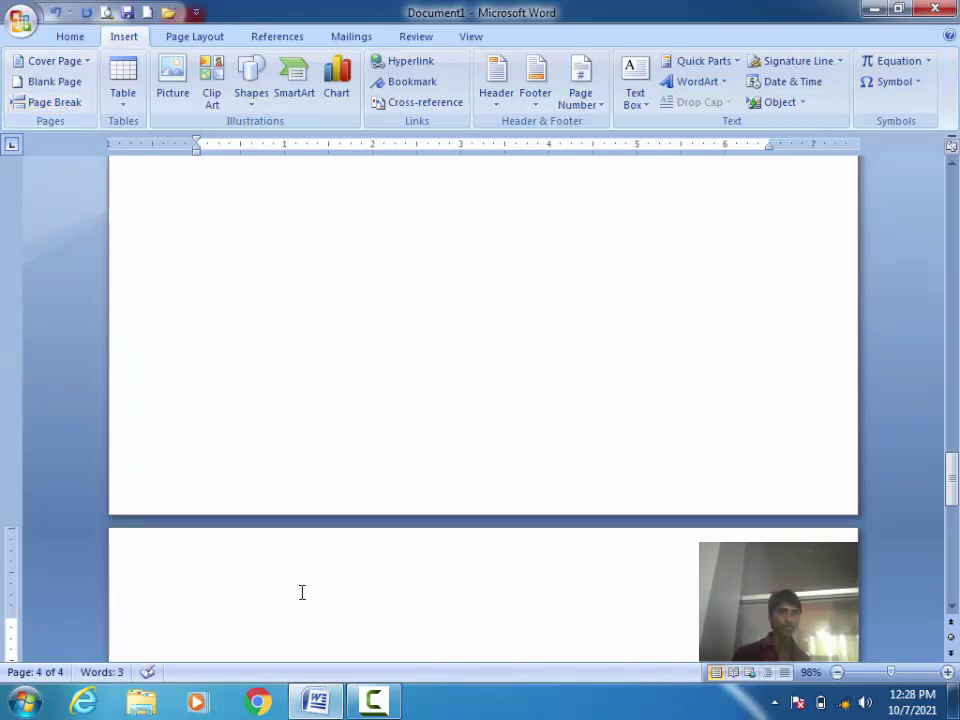
pyautogui.click(56, 104)
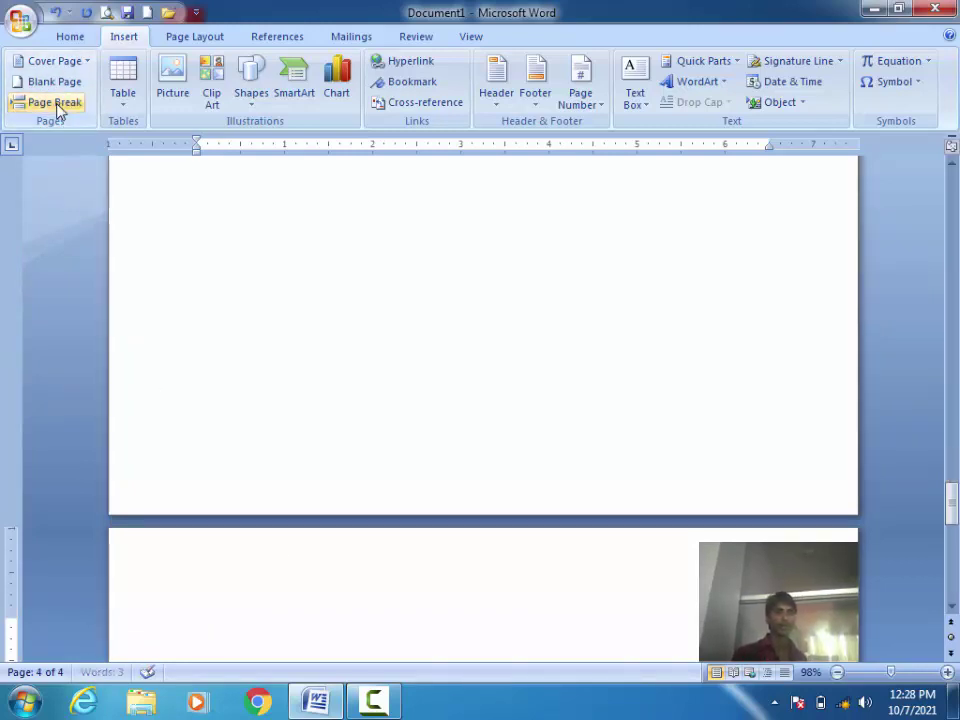
pyautogui.click(56, 104)
pyautogui.click(57, 104)
pyautogui.click(57, 104)
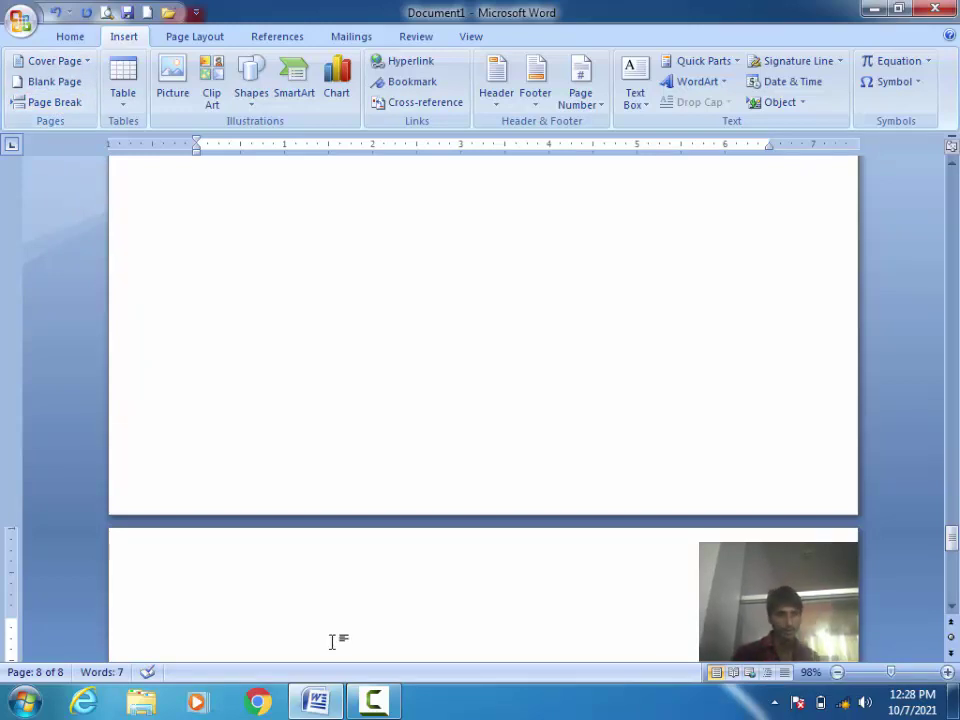
pyautogui.hotkey('ctrl', 'a')
pyautogui.press('Delete')
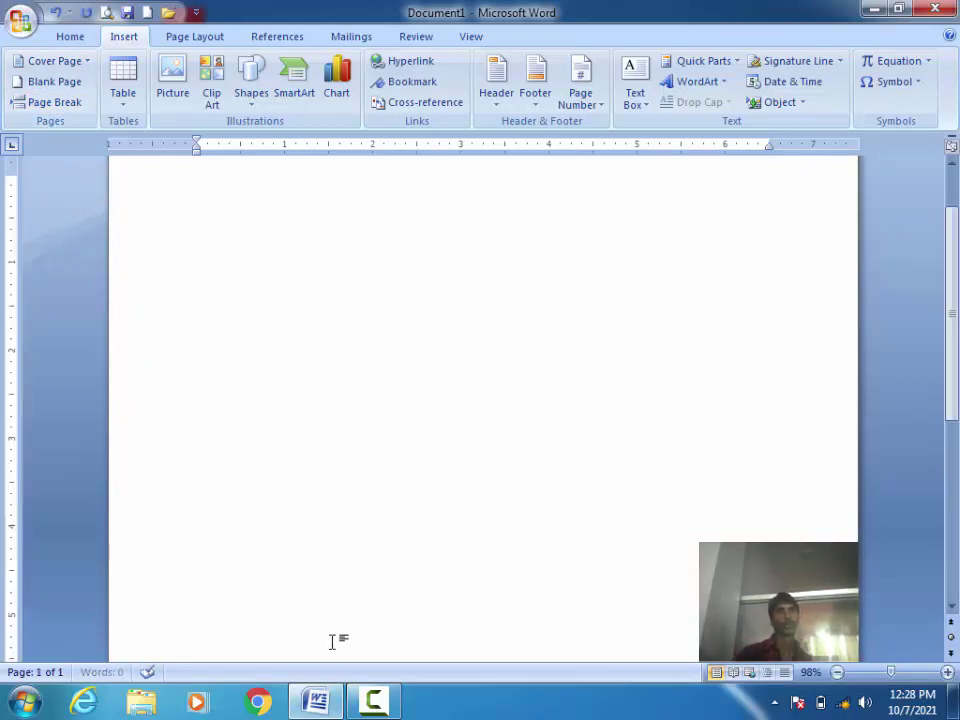
pyautogui.click(58, 82)
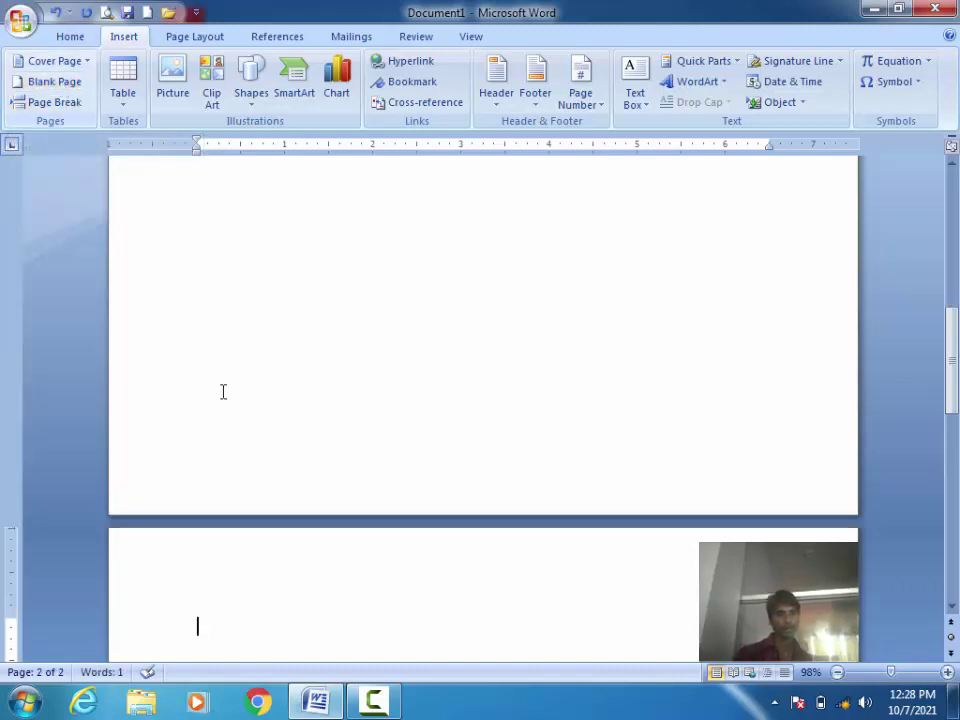
pyautogui.press('BackSpace')
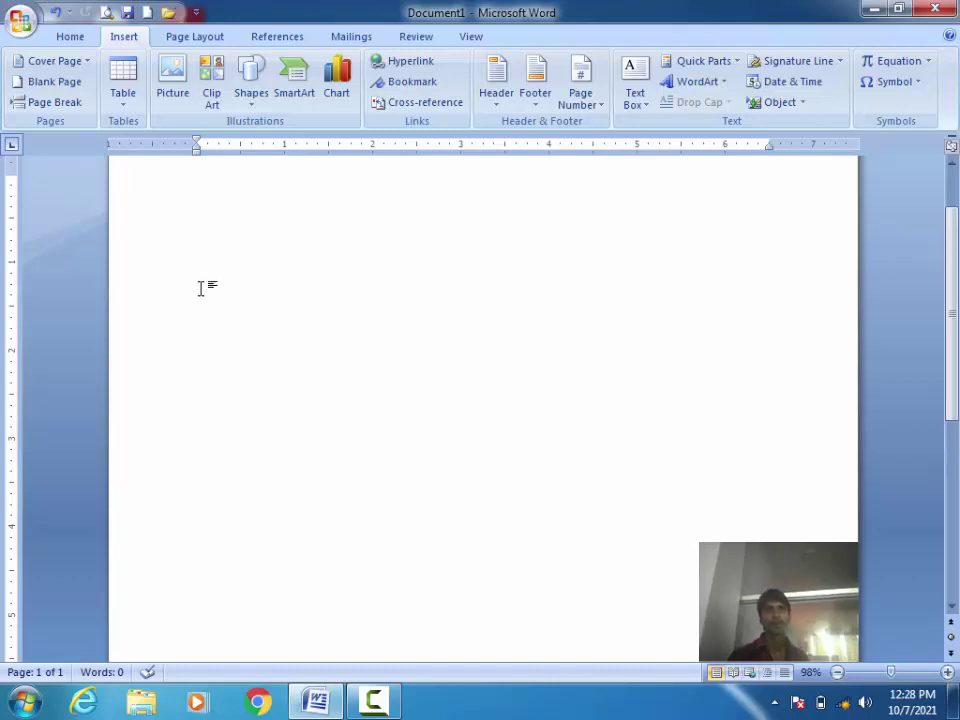
# Insert an 8-column by 7-row table and add an empty line above it.
pyautogui.click(125, 84)
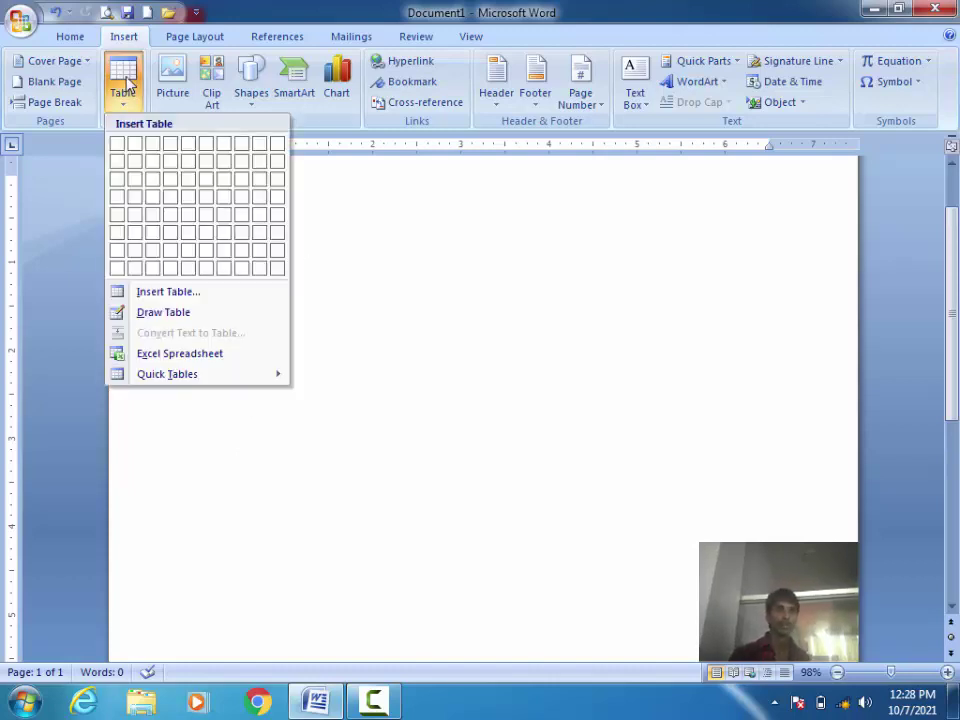
pyautogui.click(337, 409)
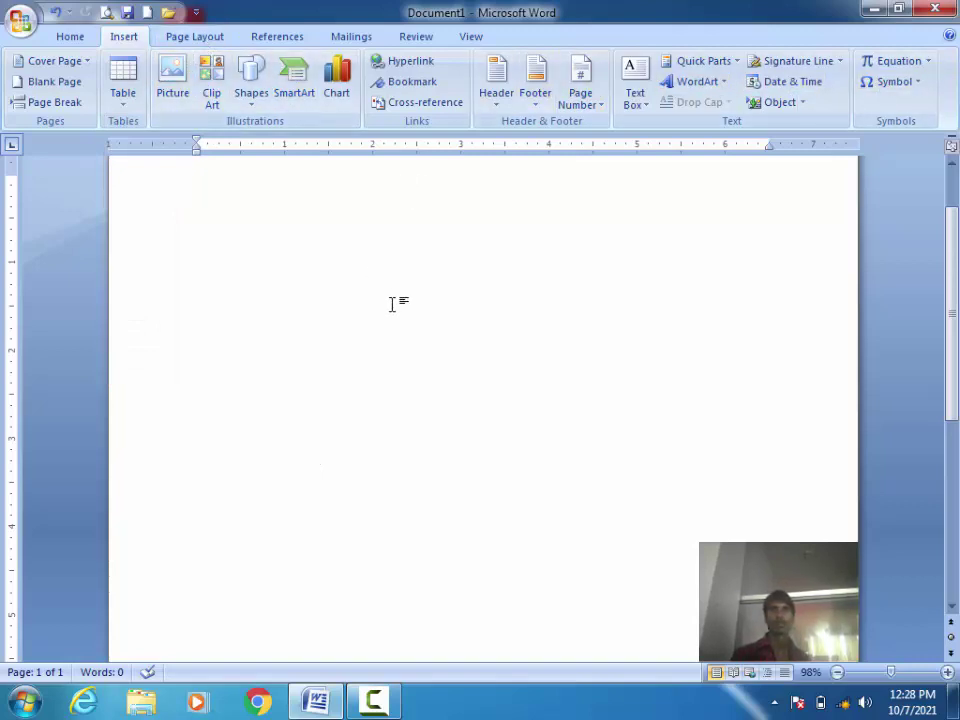
pyautogui.click(124, 112)
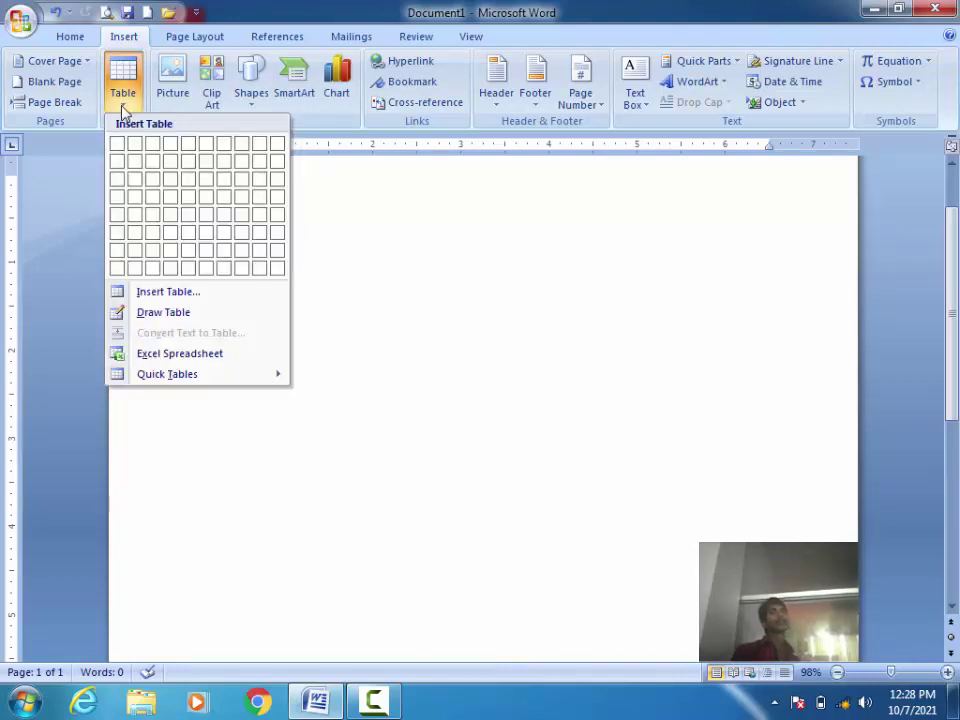
pyautogui.click(360, 326)
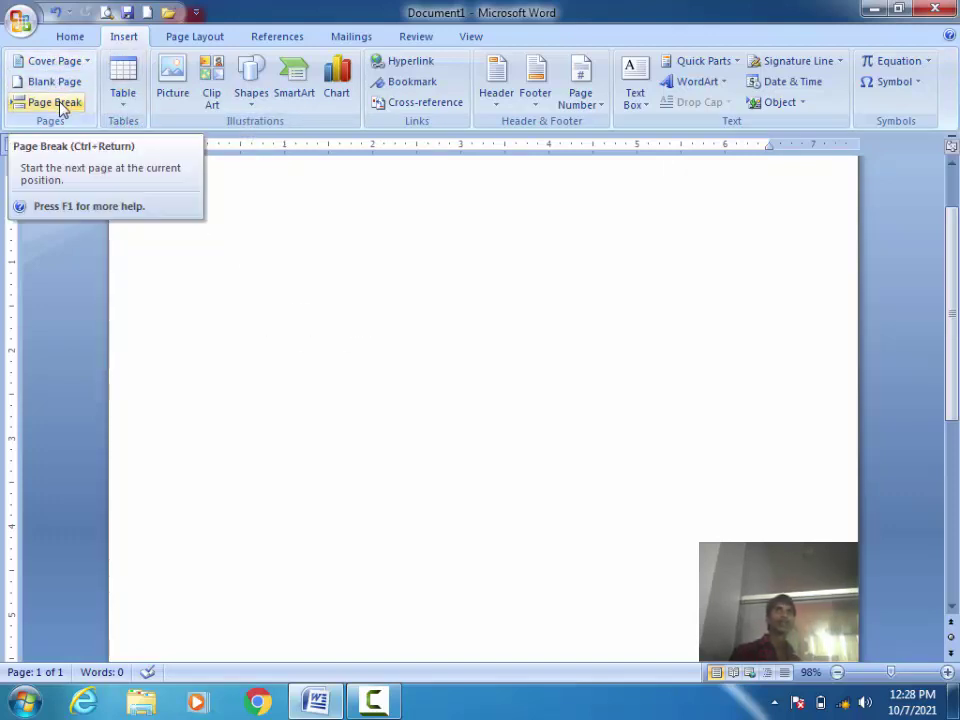
pyautogui.click(126, 86)
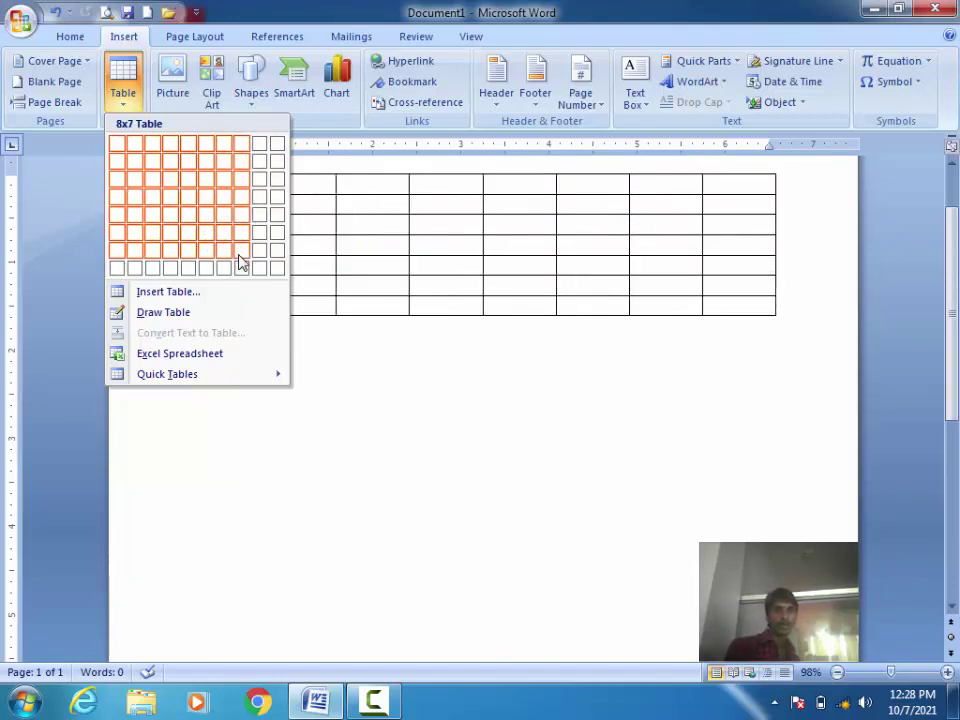
pyautogui.click(240, 262)
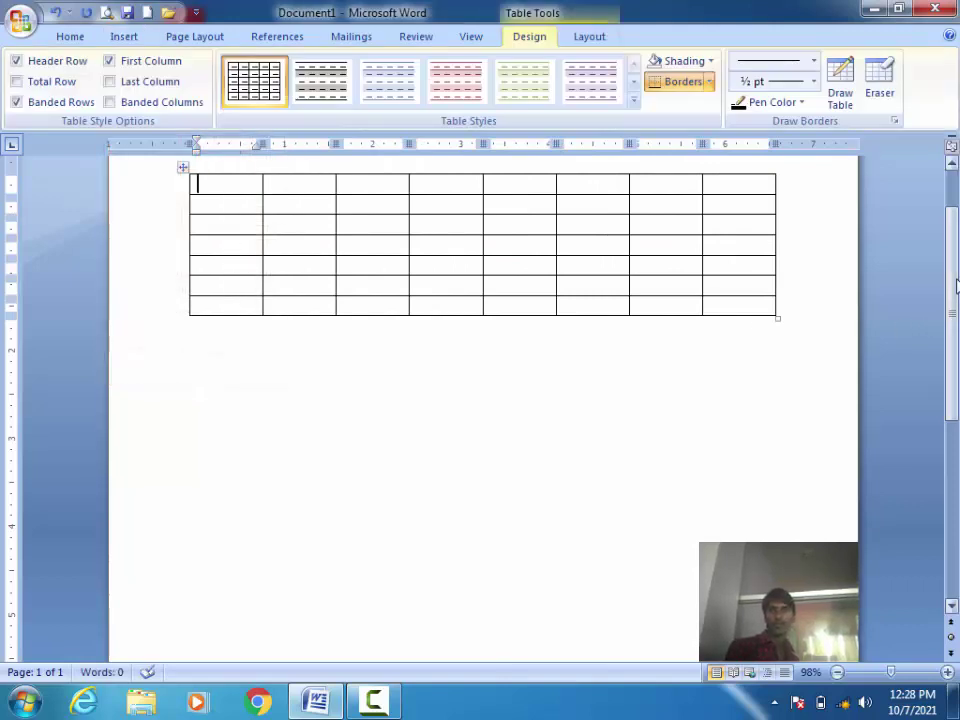
pyautogui.press('Return')
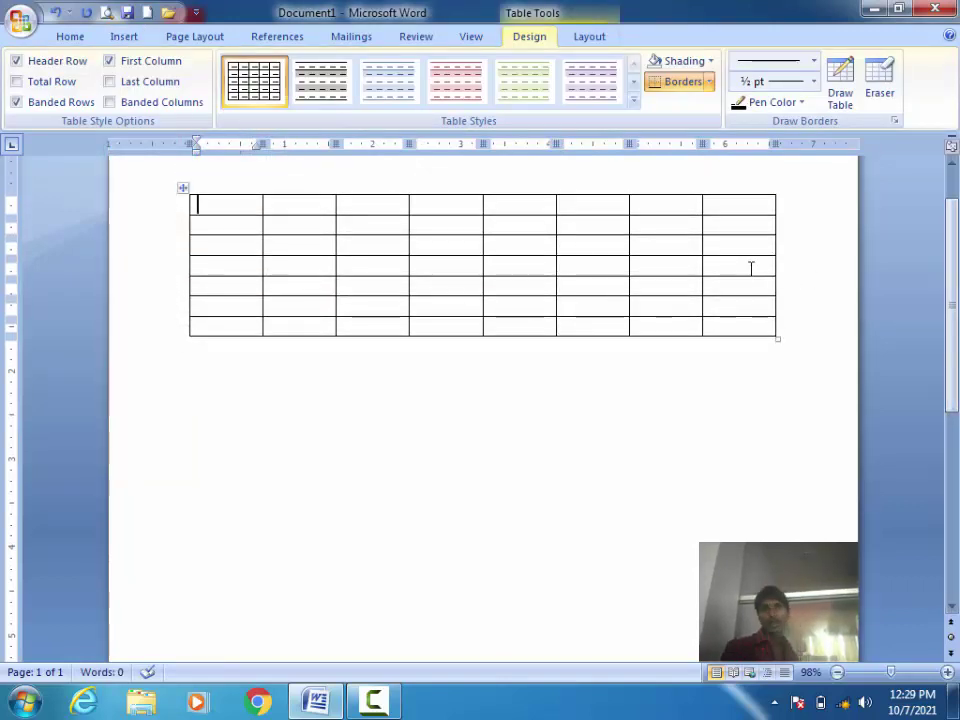
# Split the table above row 4 and drag the lower table further down the page.
pyautogui.click(751, 268)
pyautogui.press('Return')
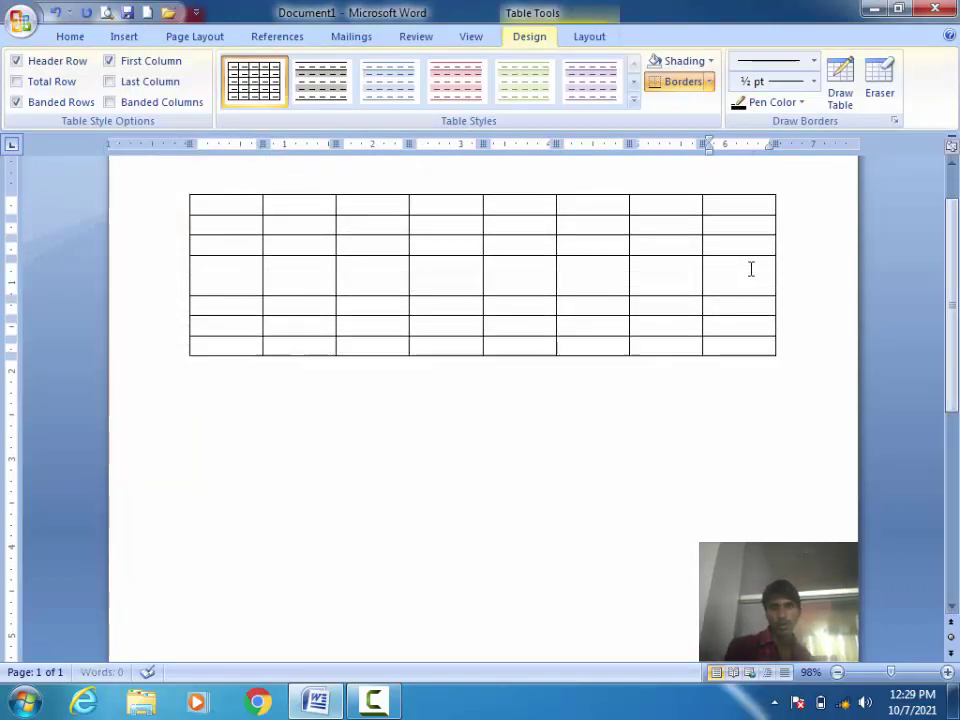
pyautogui.press('BackSpace')
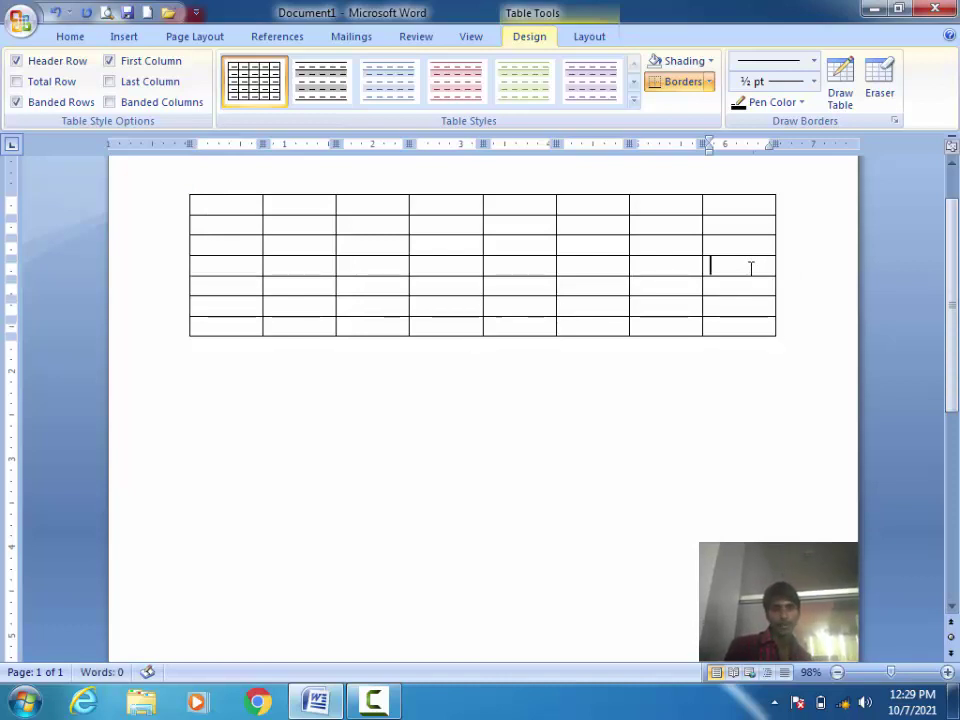
pyautogui.hotkey('ctrl', 'shift', 'Return')
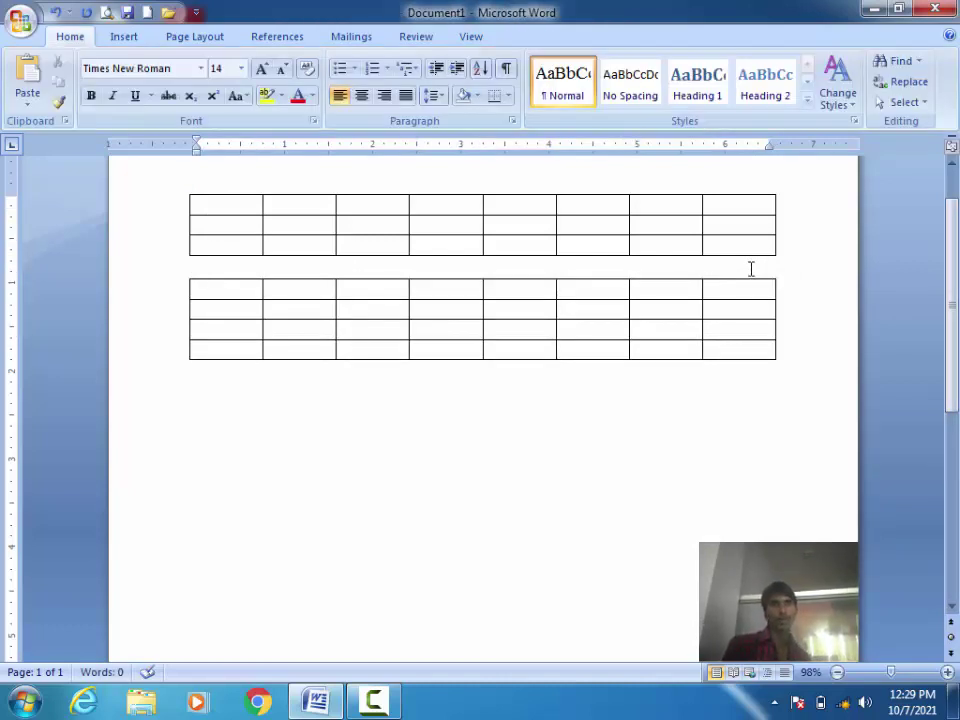
pyautogui.moveTo(183, 272)
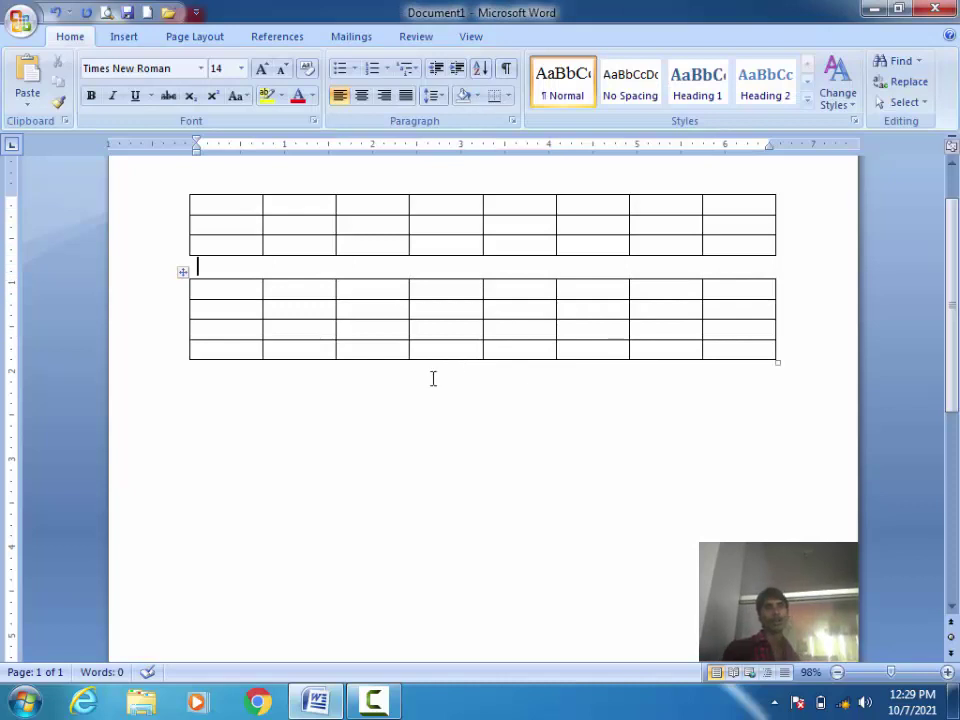
pyautogui.moveTo(183, 272)
pyautogui.mouseDown()
pyautogui.moveTo(183, 384)
pyautogui.moveTo(181, 376)
pyautogui.mouseUp()
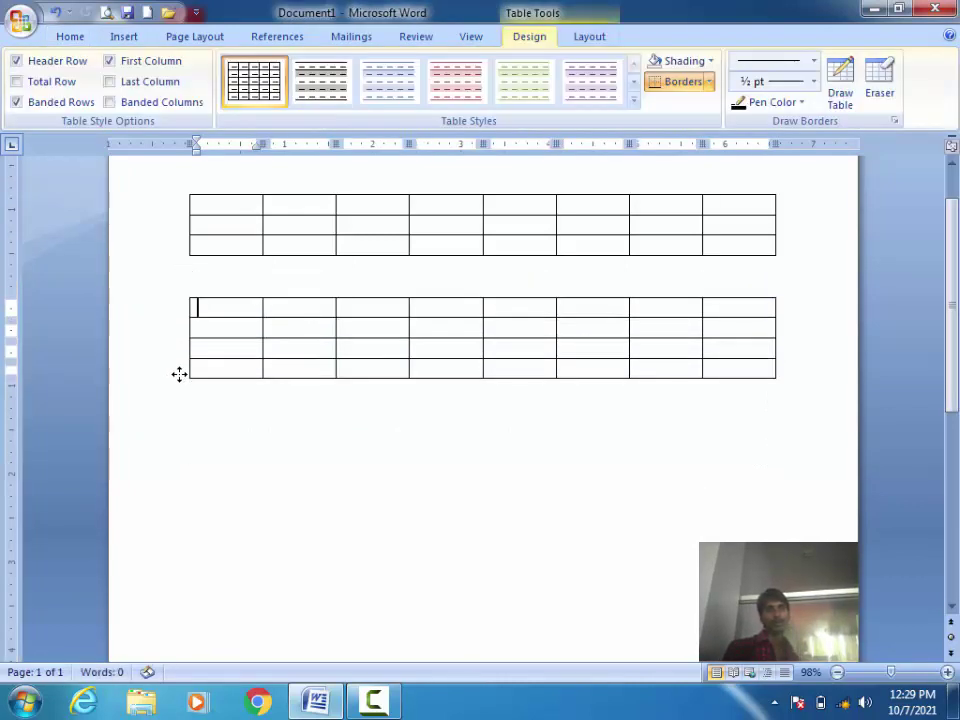
pyautogui.moveTo(183, 291); pyautogui.dragTo(171, 497)
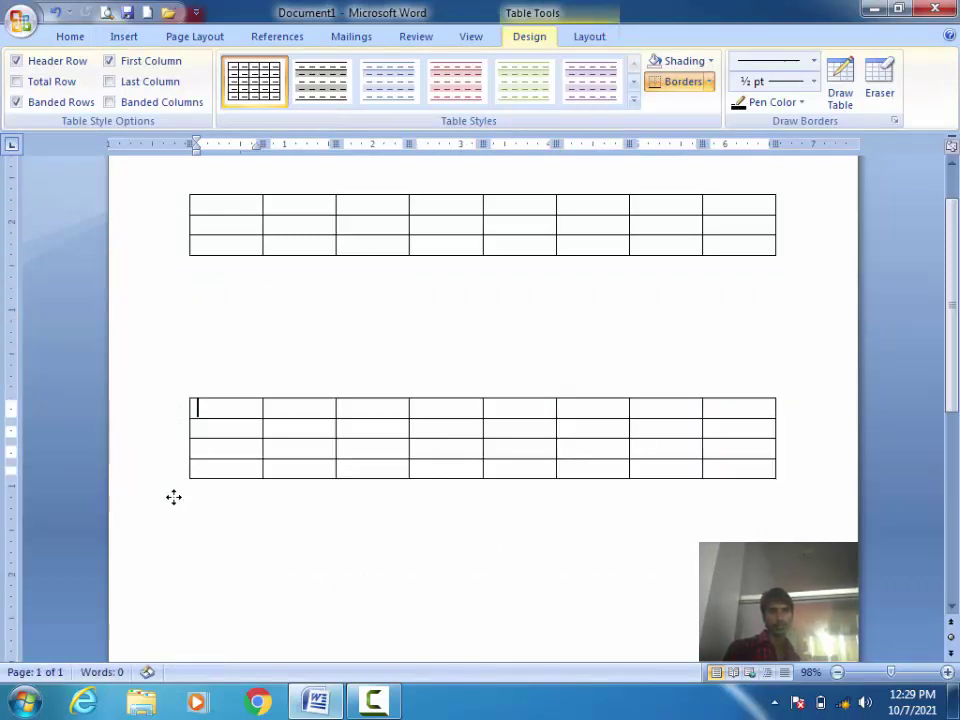
# Undo the move and the split so the tables rejoin, then start a new document.
pyautogui.click(209, 206)
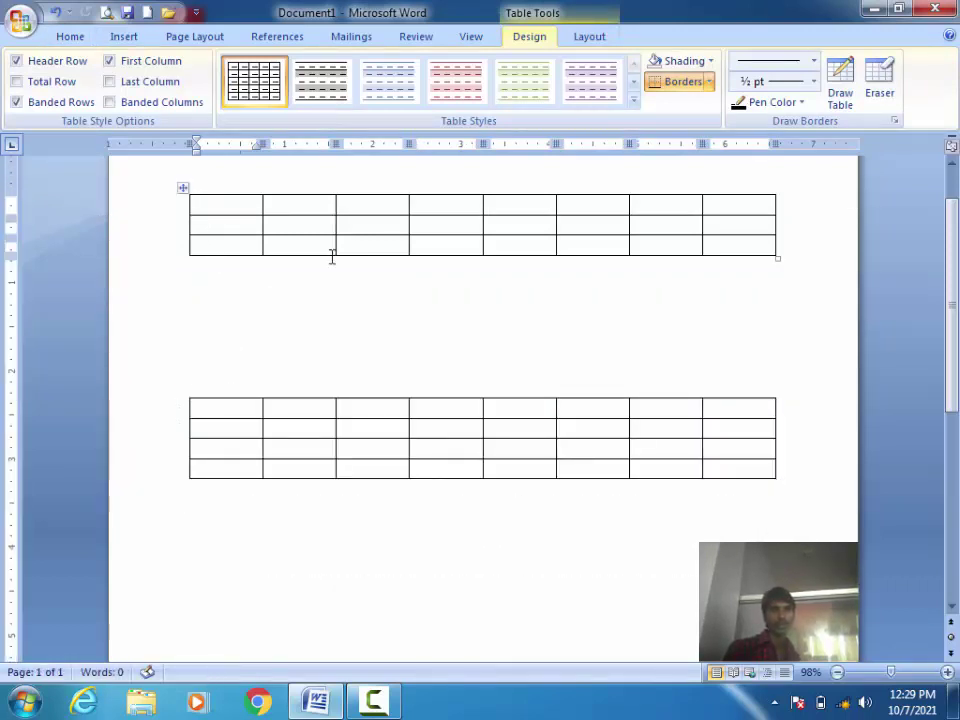
pyautogui.hotkey('ctrl', 'z')
pyautogui.hotkey('ctrl', 'z')
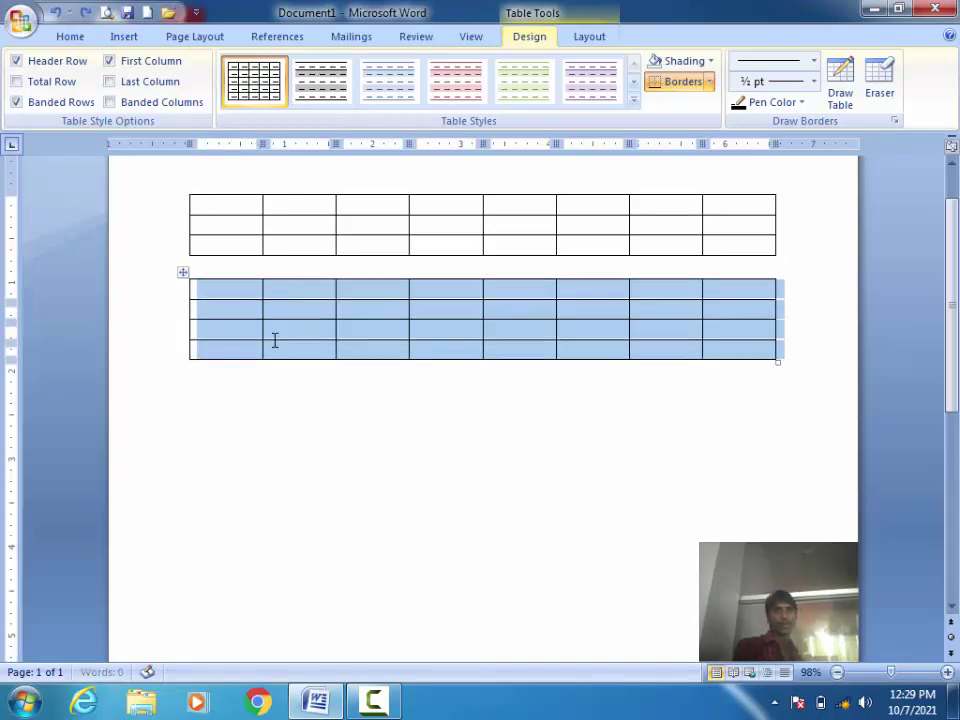
pyautogui.hotkey('ctrl', 'z')
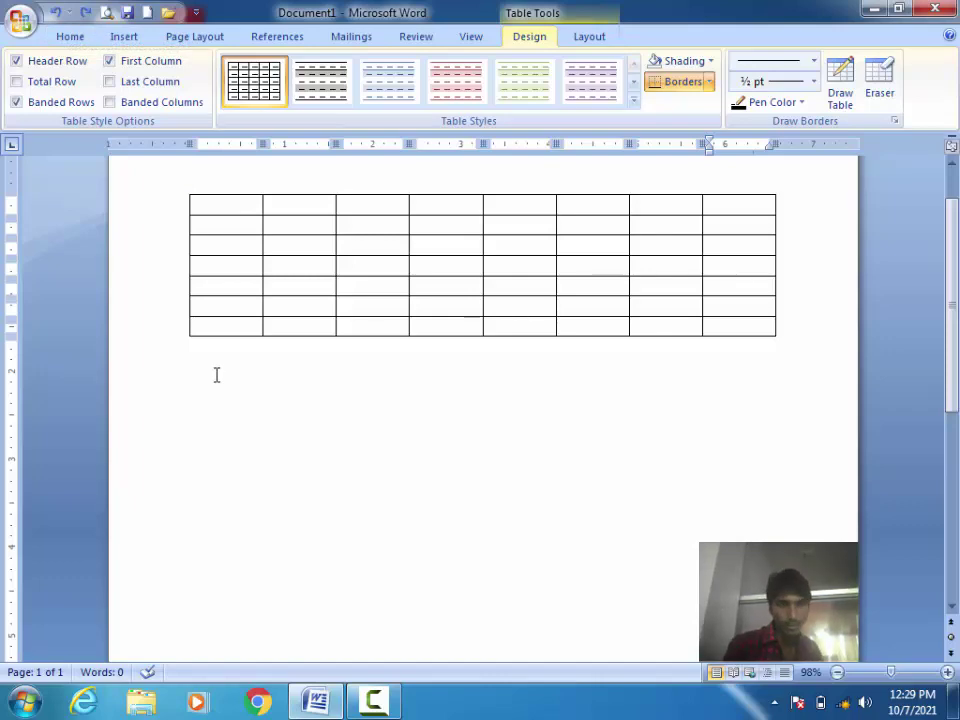
pyautogui.hotkey('ctrl', 'n')
# Type 'ieufgi feg iefglusd fsdu ghsu', delete it word by word, then retype the same line.
pyautogui.write('ieufgi f')
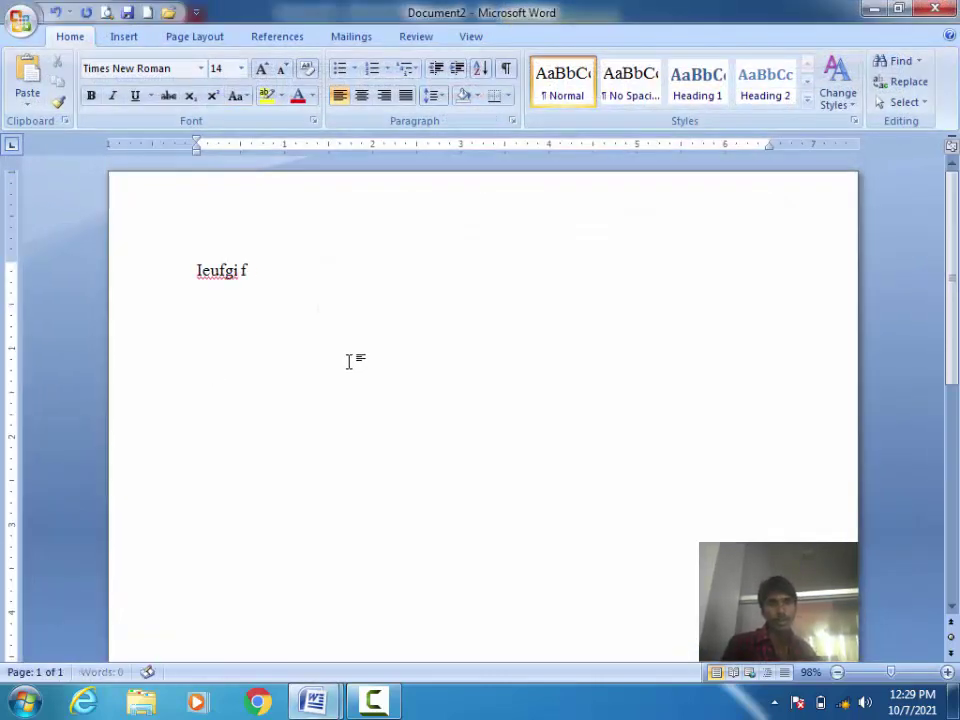
pyautogui.write('eg iefglusd fsdu ghsu')
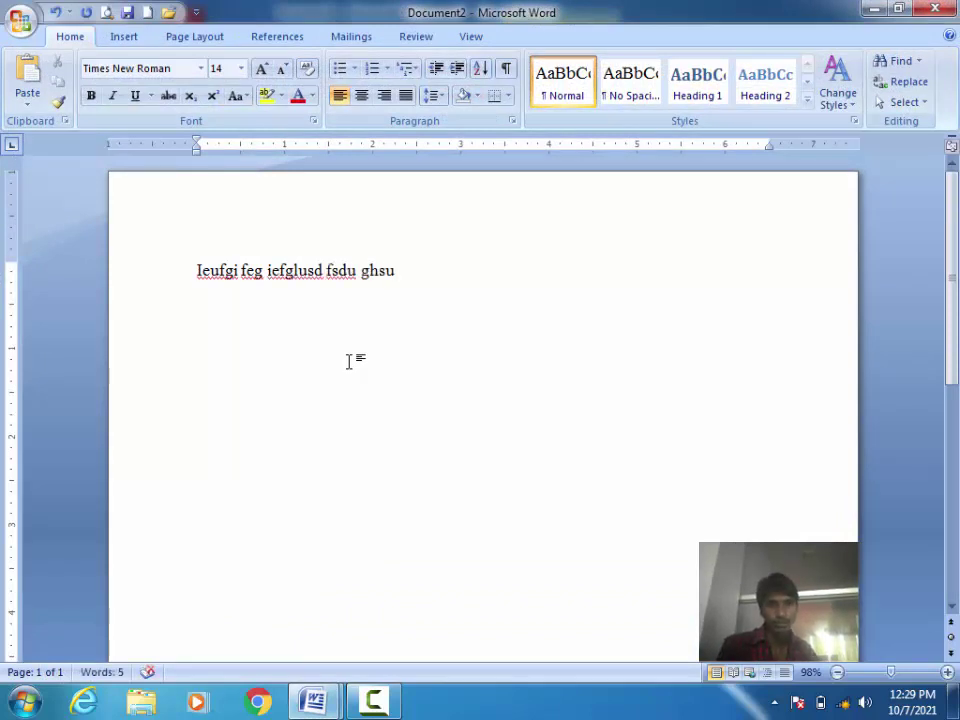
pyautogui.hotkey('ctrl', 'BackSpace')
pyautogui.hotkey('ctrl', 'BackSpace')
pyautogui.hotkey('ctrl', 'BackSpace')
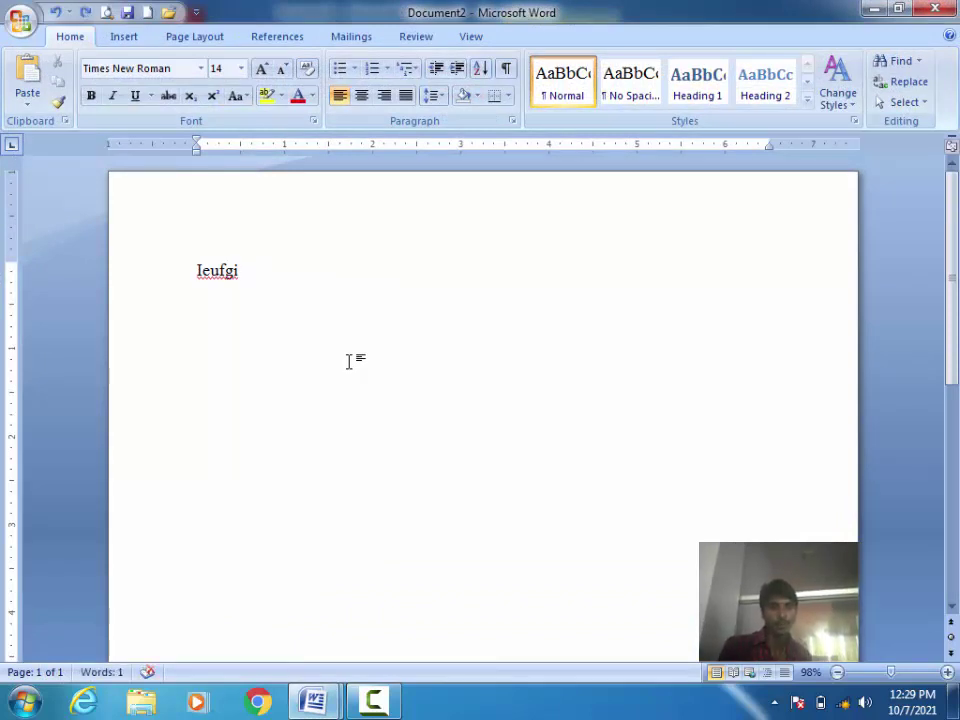
pyautogui.hotkey('shift', 'F3')
pyautogui.hotkey('ctrl', 'BackSpace')
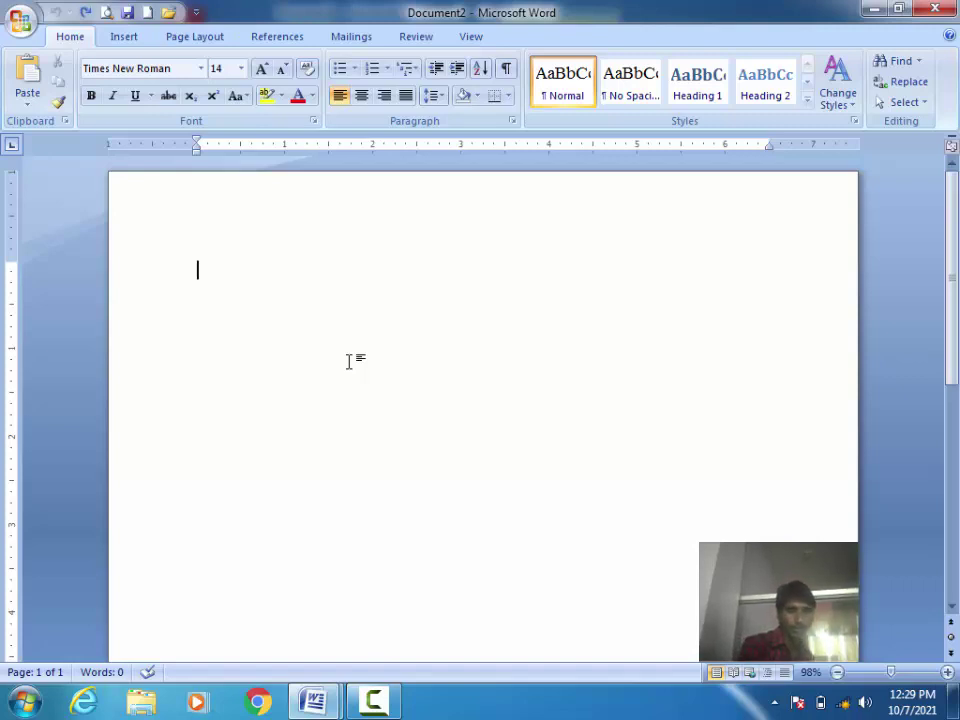
pyautogui.write('ieufgi feg iefglusd fsdu ghsu')
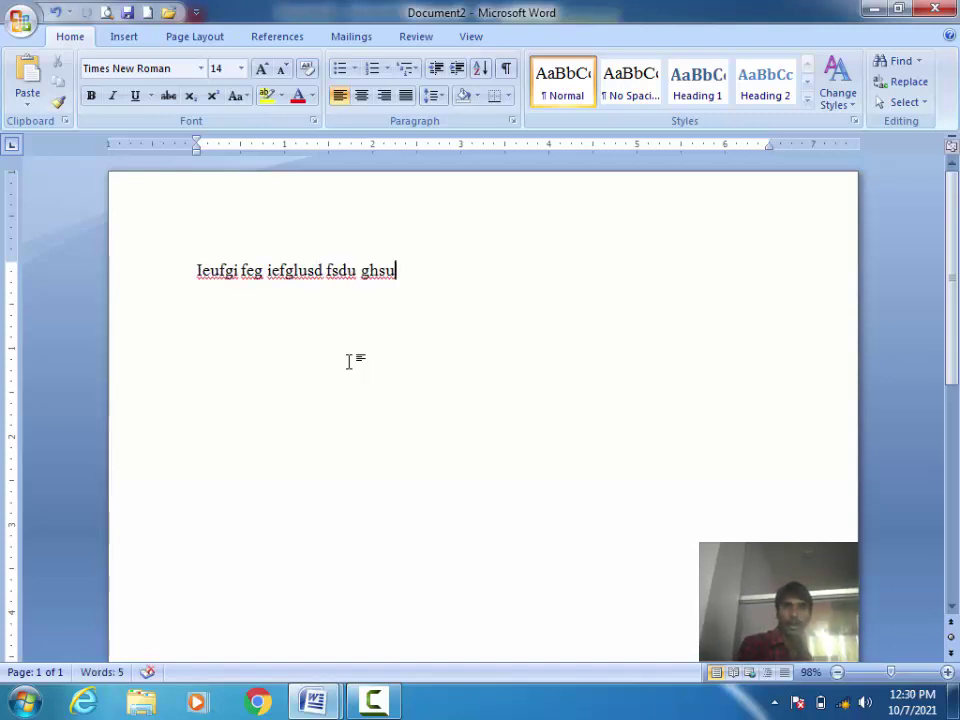
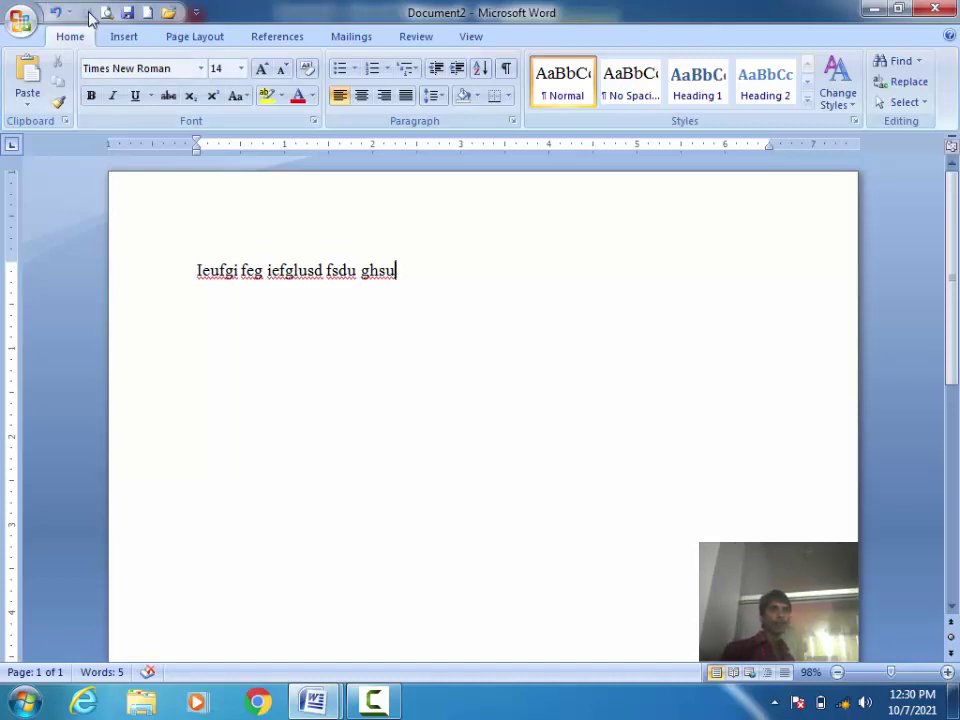
# Undo and redo the last typed words, then close Document2 without saving.
pyautogui.click(57, 14)
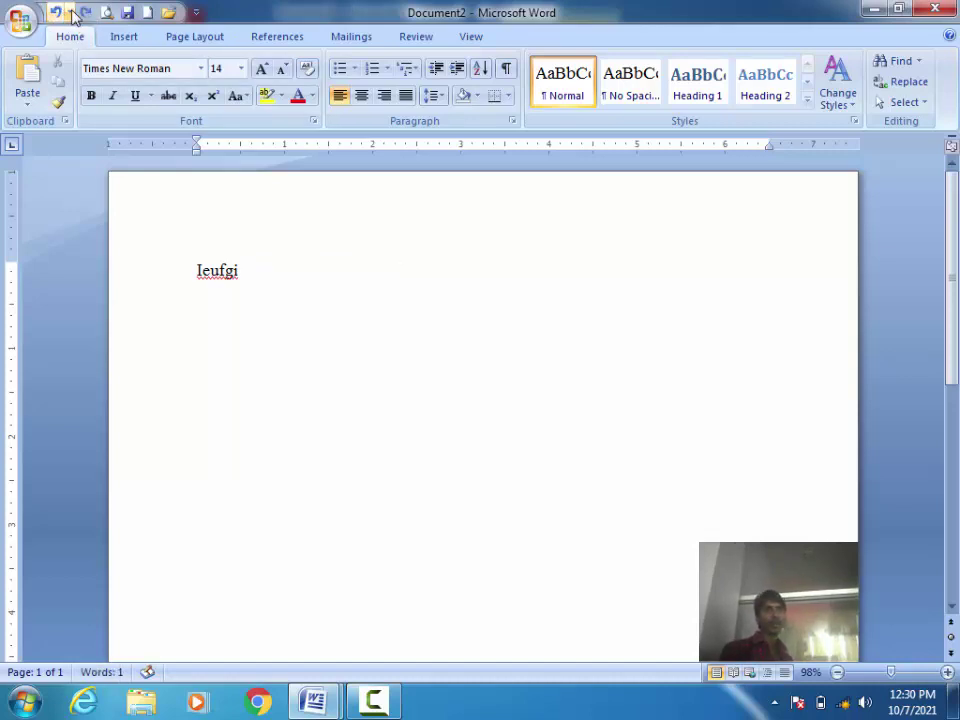
pyautogui.click(86, 14)
pyautogui.click(69, 13)
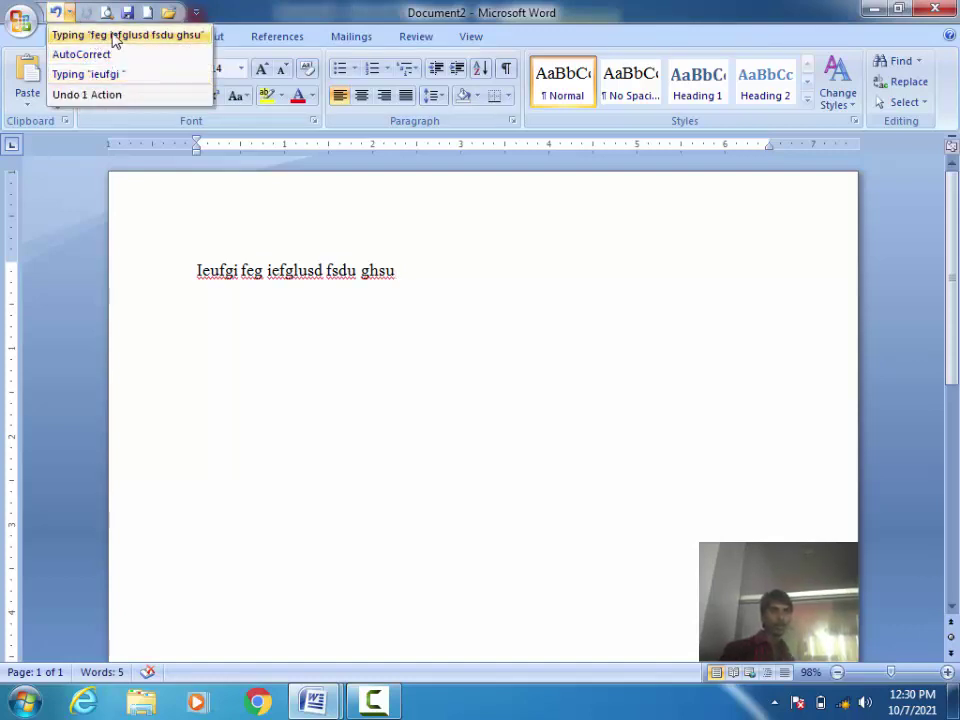
pyautogui.click(446, 284)
pyautogui.hotkey('alt', 'F4')
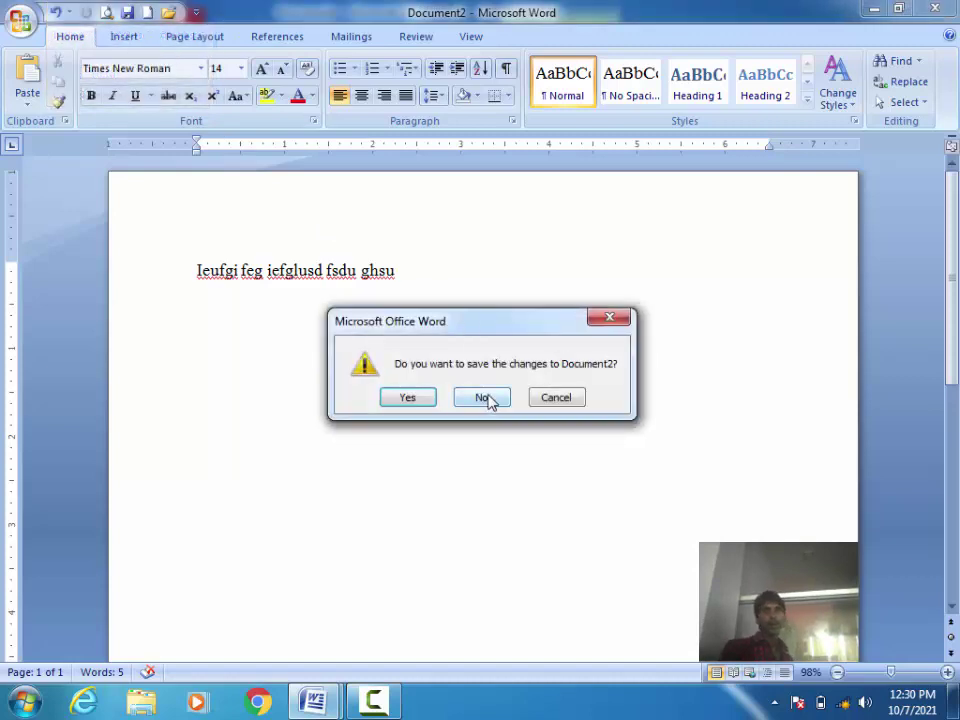
pyautogui.click(483, 398)
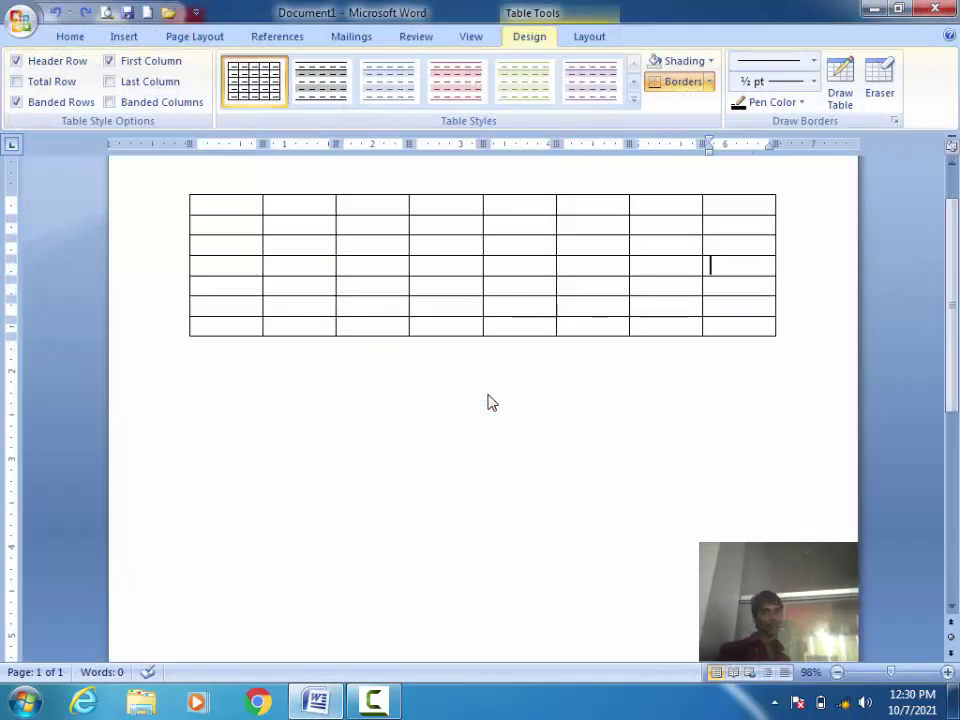
pyautogui.moveTo(723, 274)
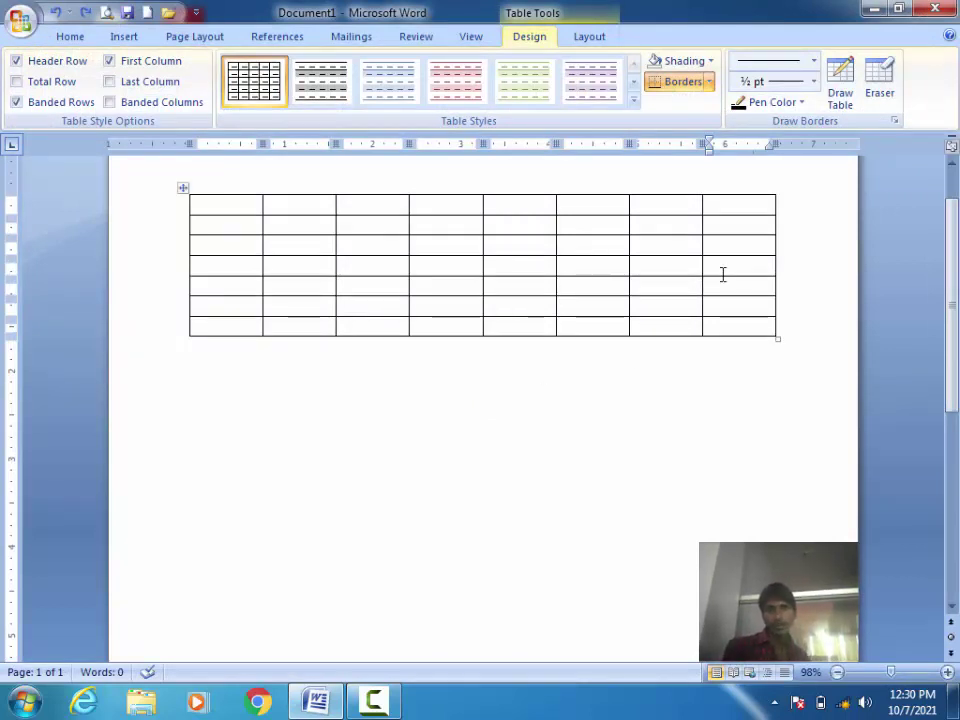
# Try splitting the empty 8-by-7 table with a page break, then undo the break to rejoin it.
pyautogui.hotkey('ctrl', 'shift', 'Return')
pyautogui.press('Delete')
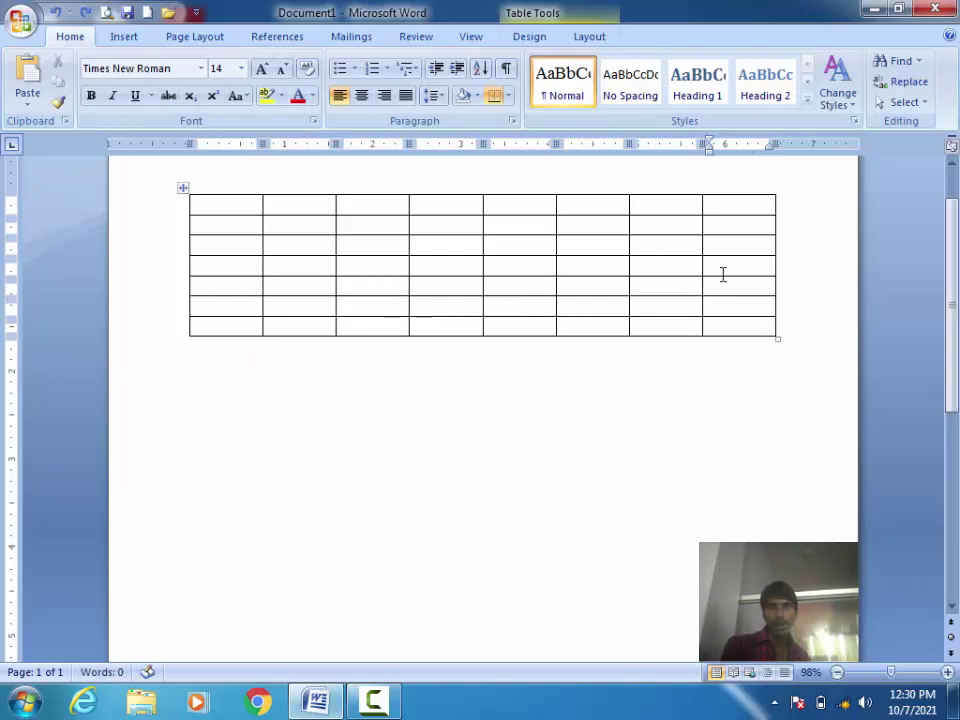
pyautogui.hotkey('ctrl', 'z')
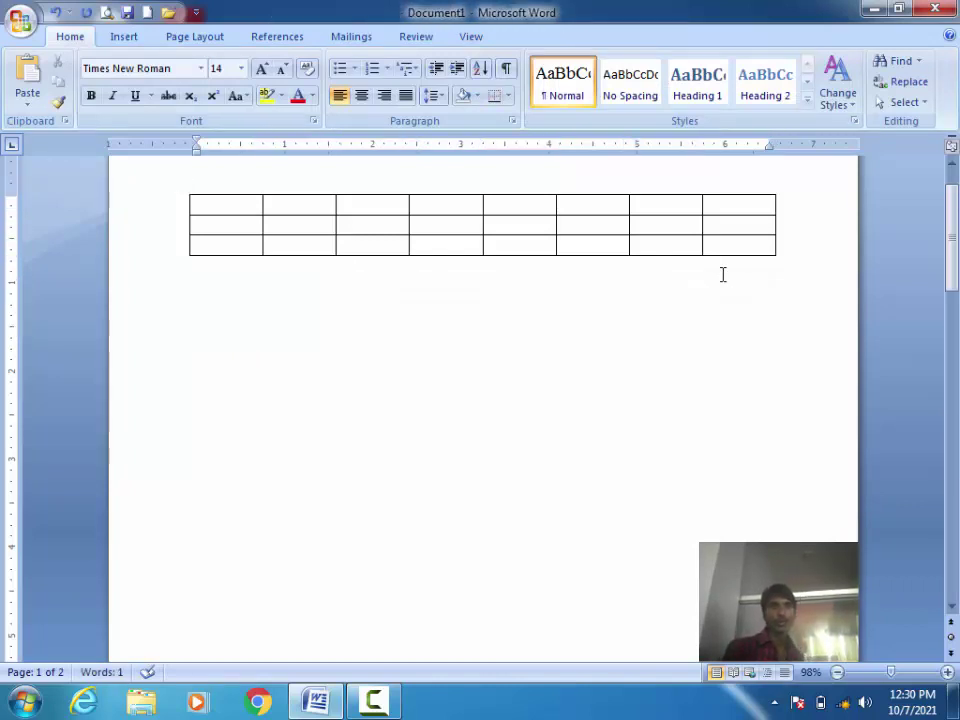
pyautogui.moveTo(952, 250); pyautogui.dragTo(952, 395)
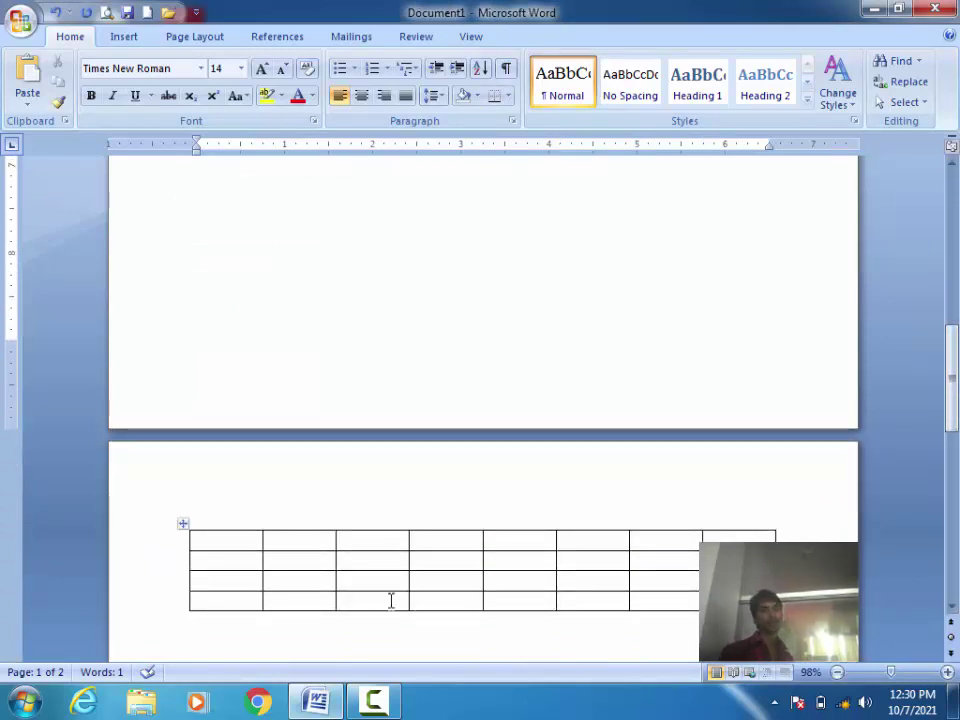
pyautogui.hotkey('ctrl', 'z')
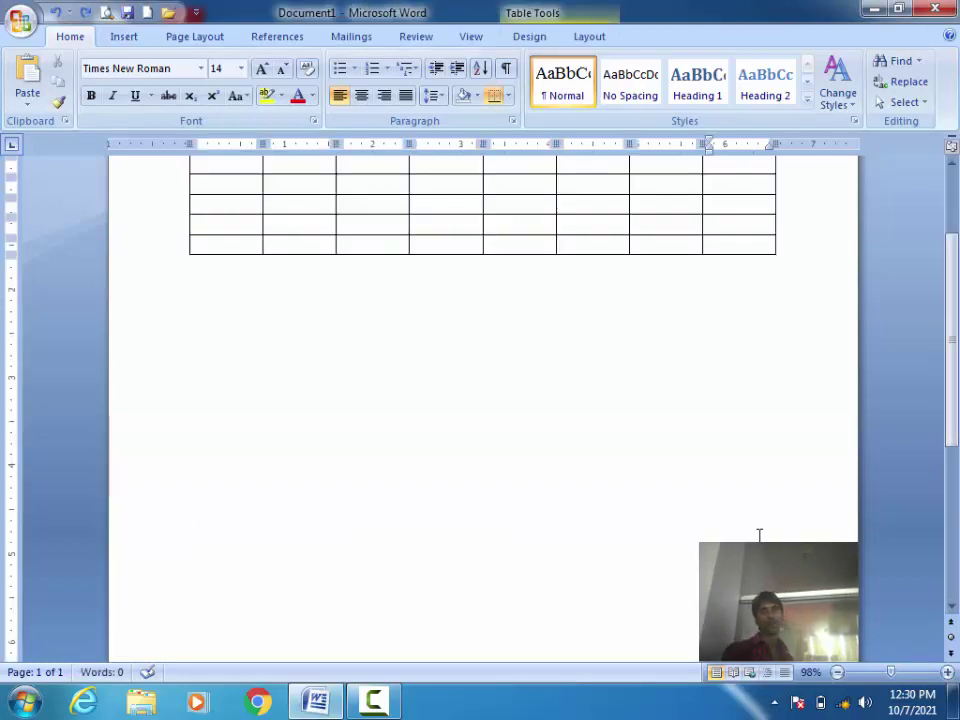
pyautogui.scroll(3, 952, 340)
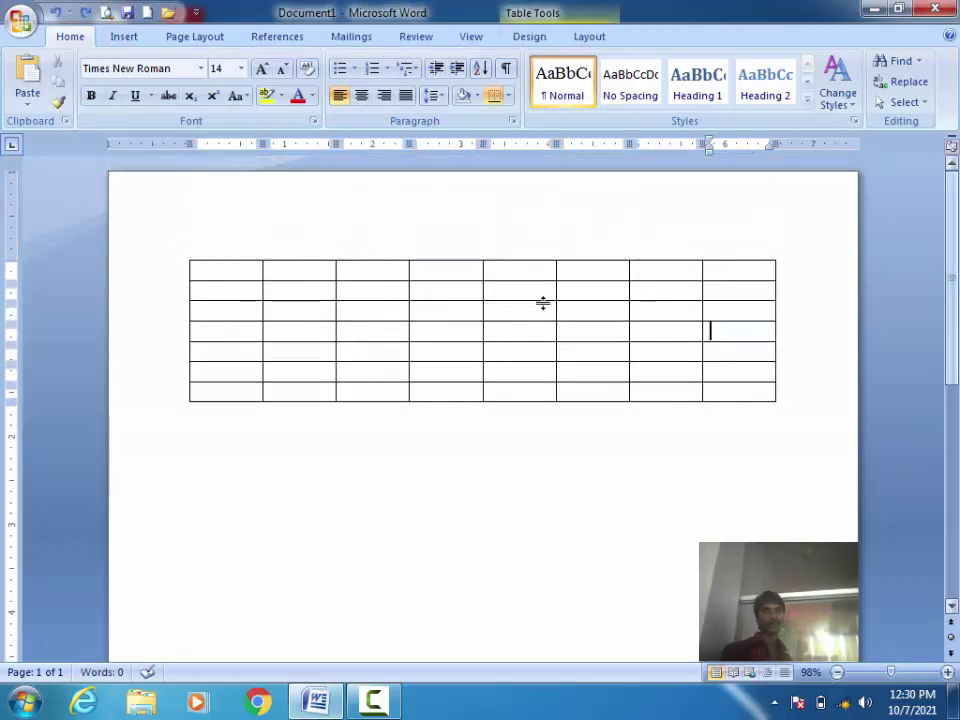
# Select the whole 8-by-7 table and cut it from the document.
pyautogui.click(126, 38)
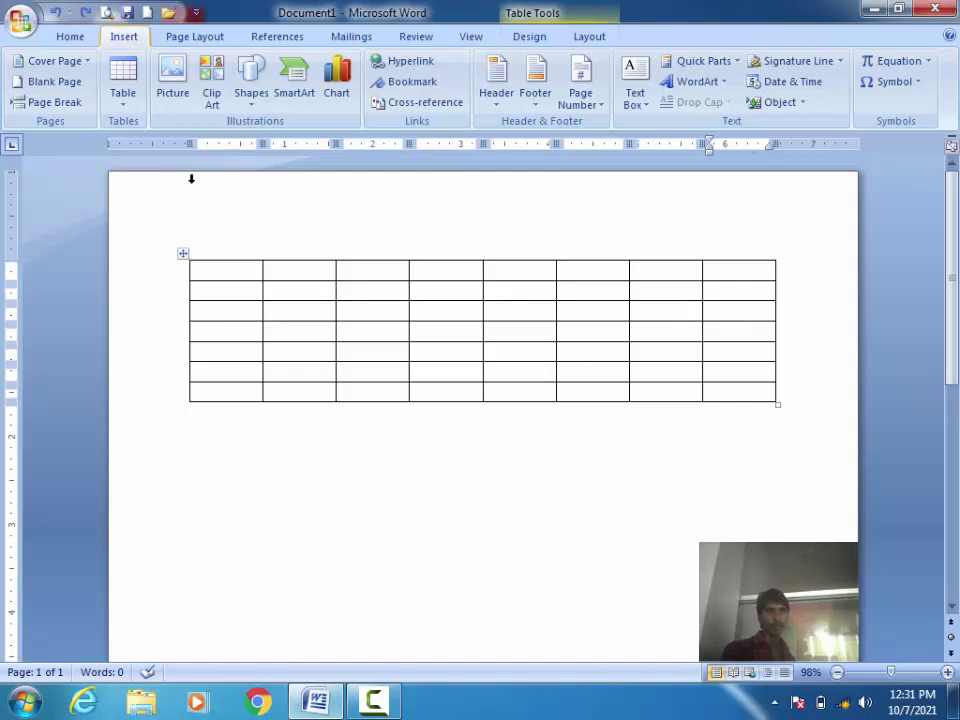
pyautogui.click(182, 256)
pyautogui.rightClick(182, 256)
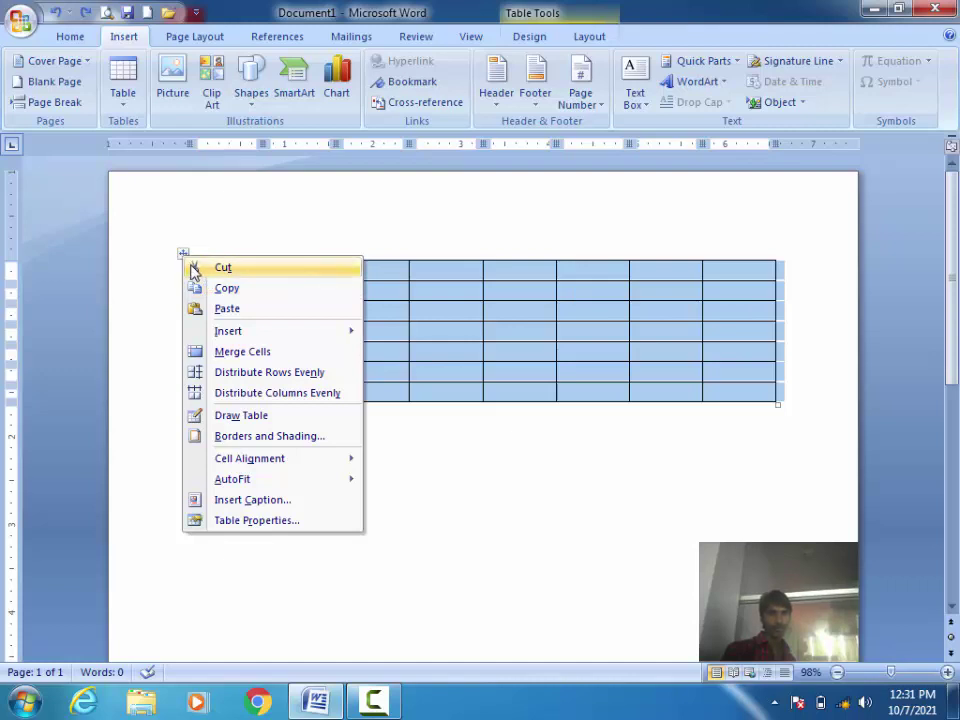
pyautogui.click(222, 267)
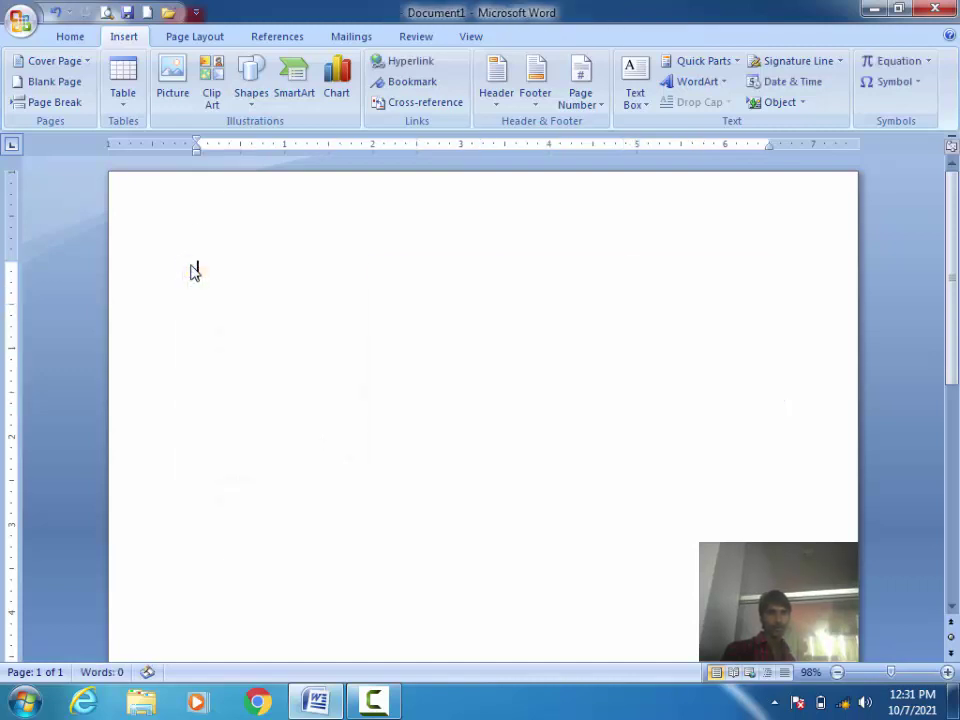
pyautogui.click(123, 95)
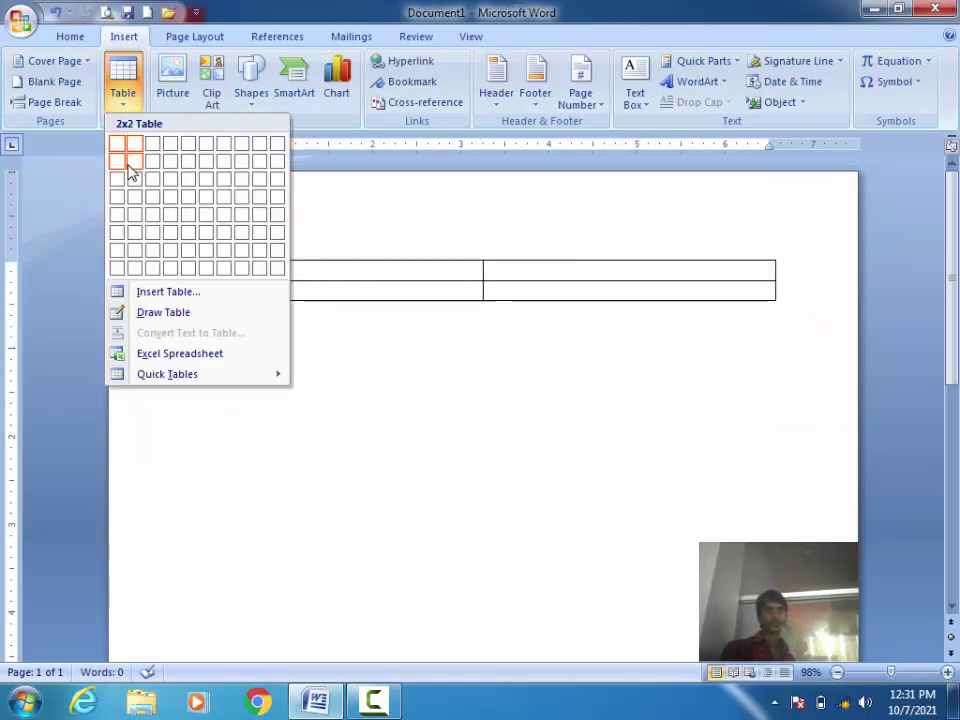
pyautogui.click(130, 170)
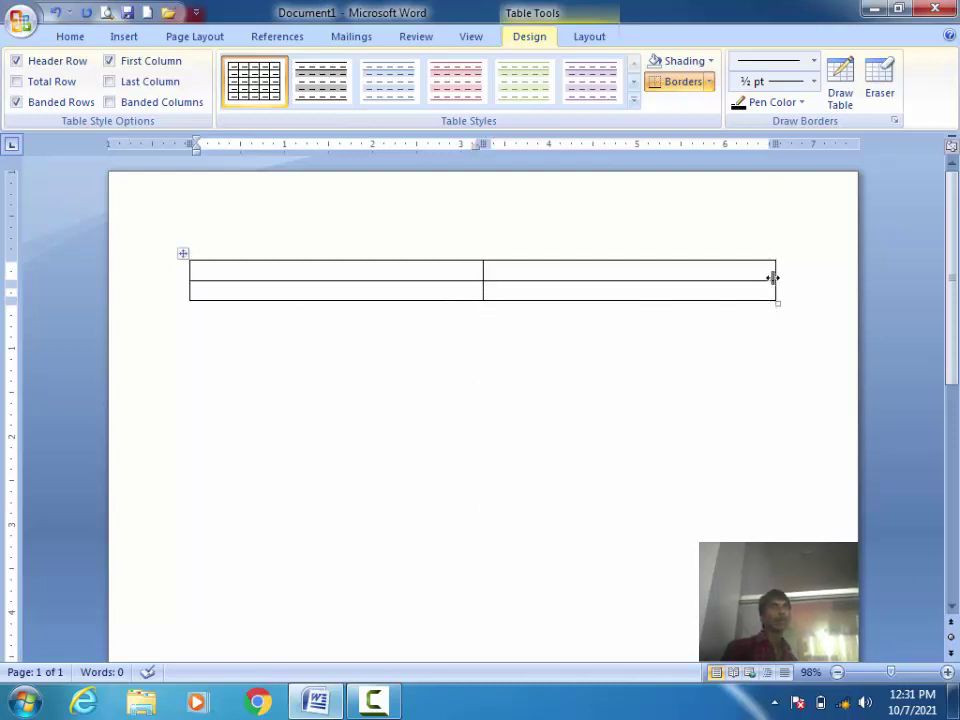
pyautogui.click(418, 281)
pyautogui.click(424, 297)
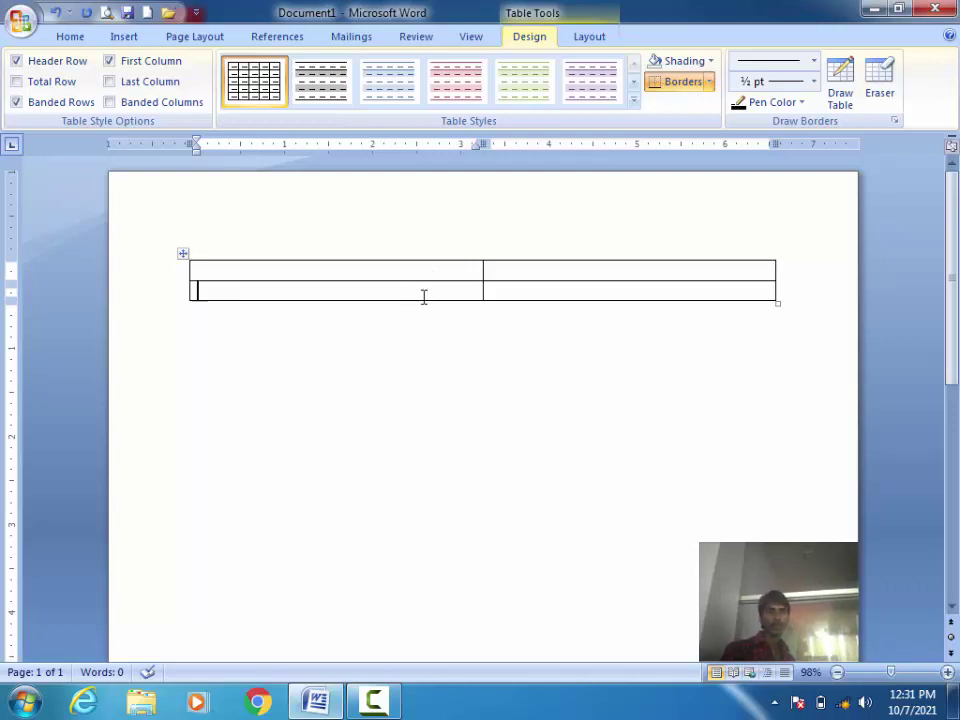
pyautogui.click(422, 298)
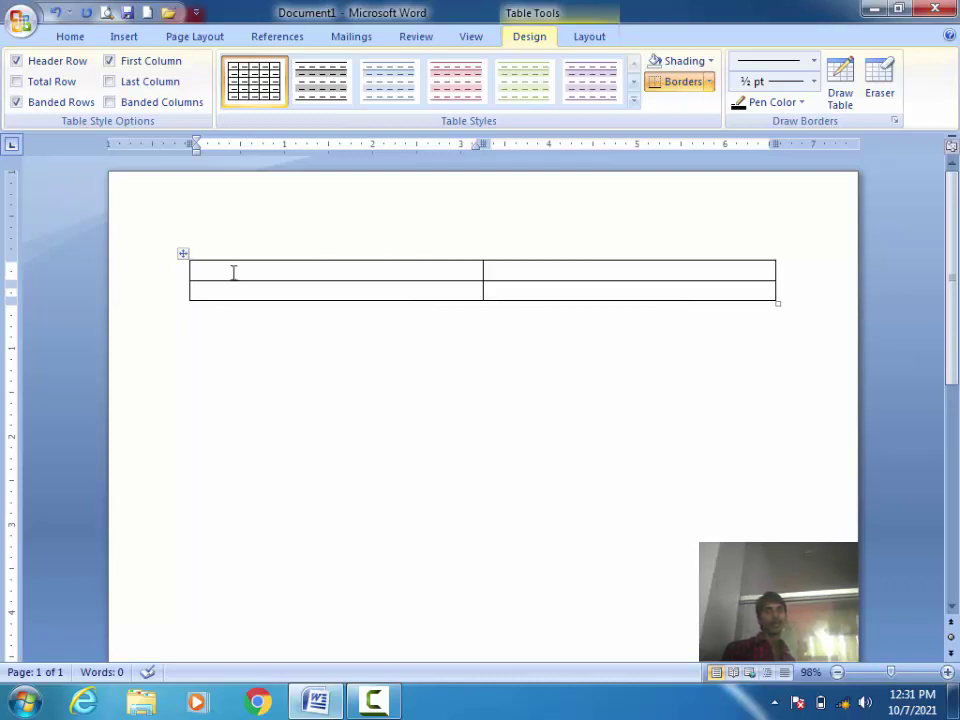
pyautogui.click(184, 256)
pyautogui.rightClick(185, 256)
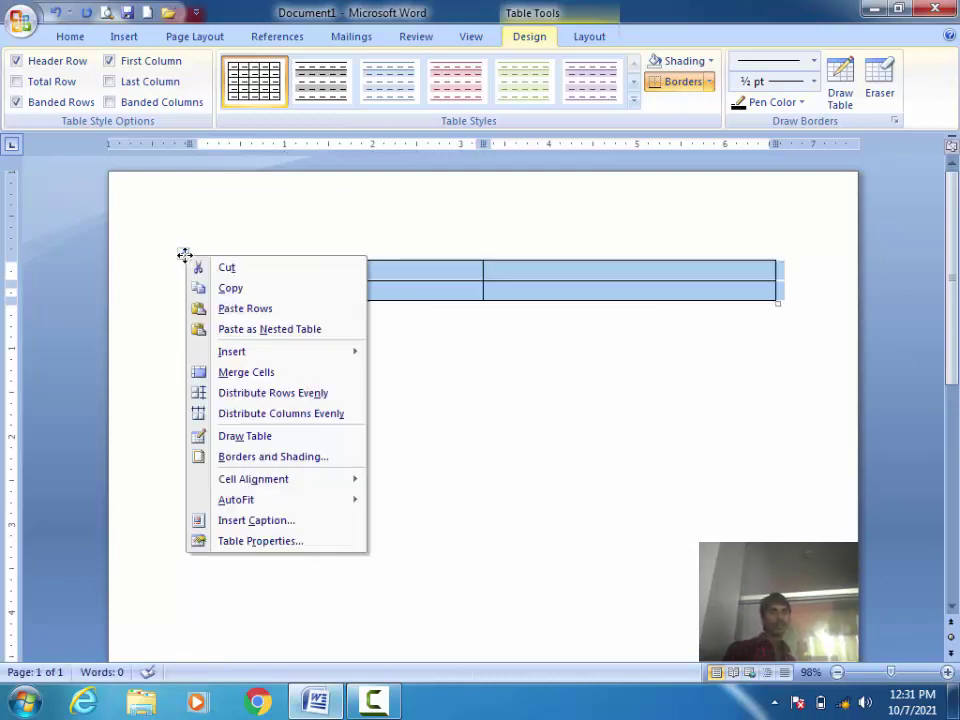
pyautogui.click(200, 270)
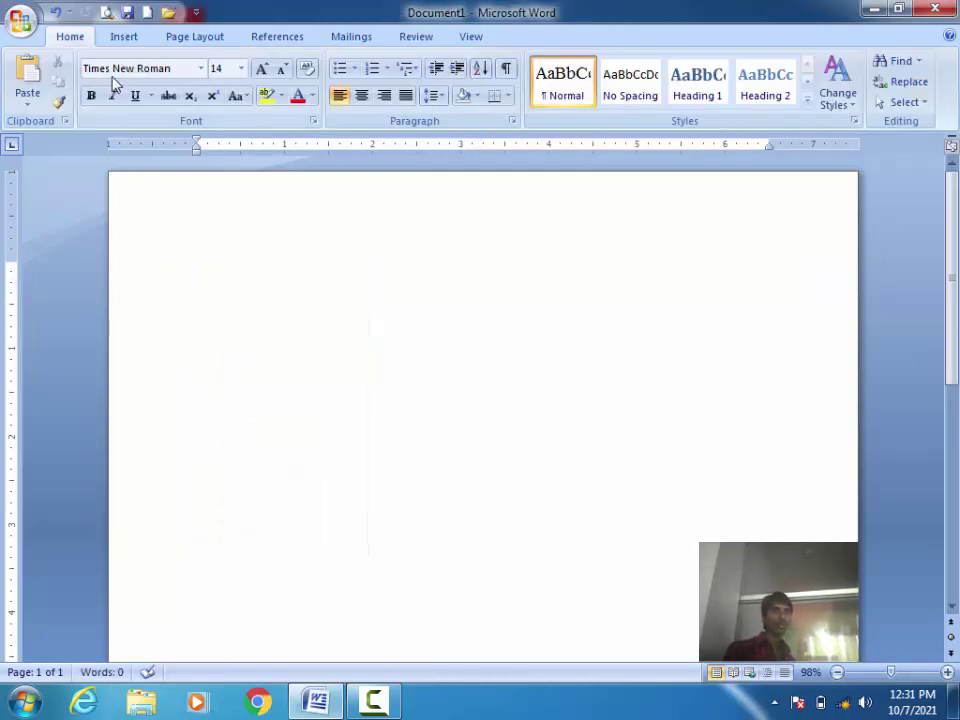
# Insert a 3-column, 2-row table through the Insert Table dialog.
pyautogui.click(123, 38)
pyautogui.click(121, 80)
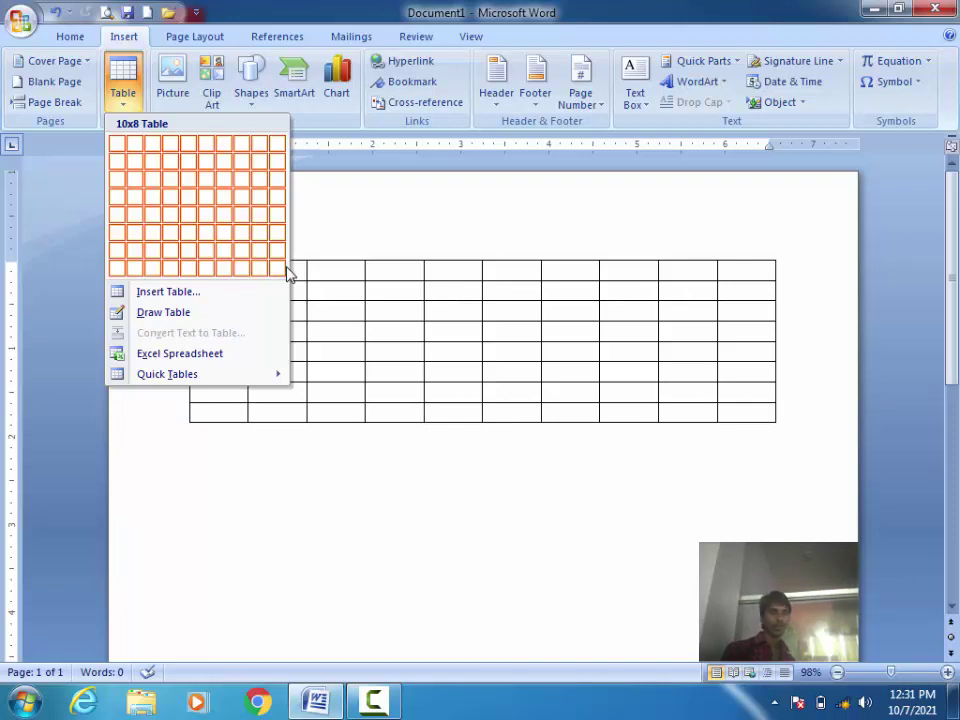
pyautogui.click(194, 297)
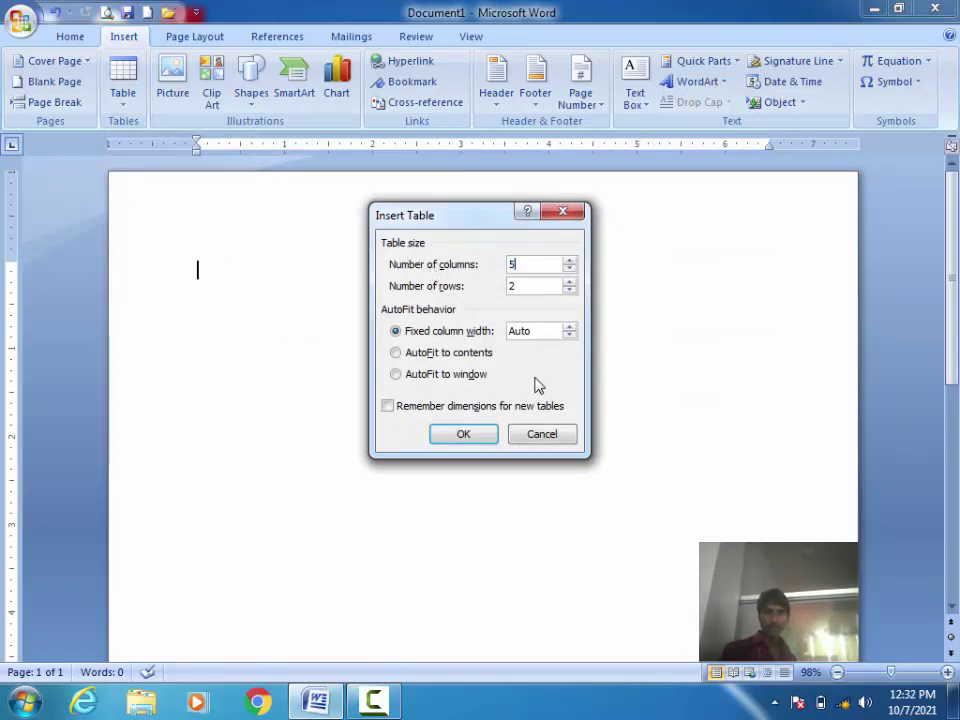
pyautogui.press('BackSpace')
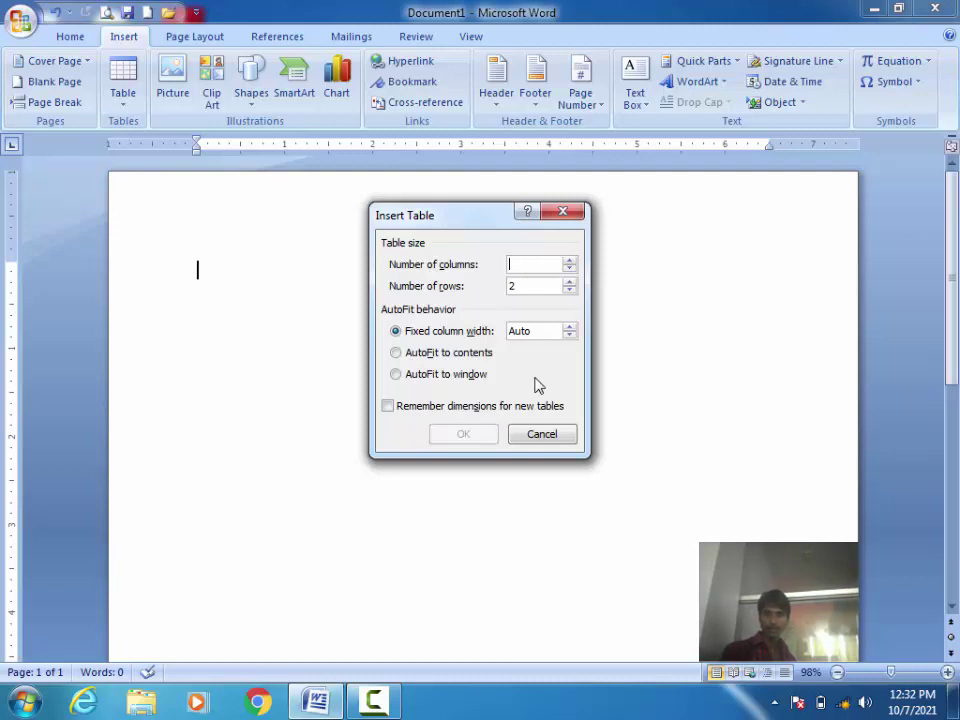
pyautogui.write('3')
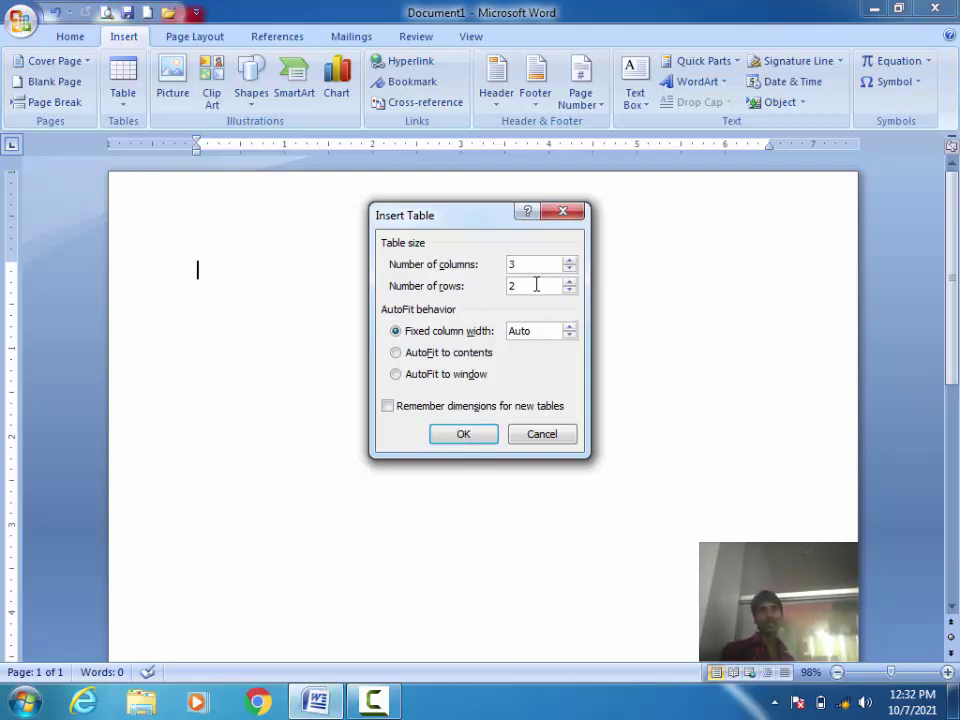
pyautogui.press('BackSpace')
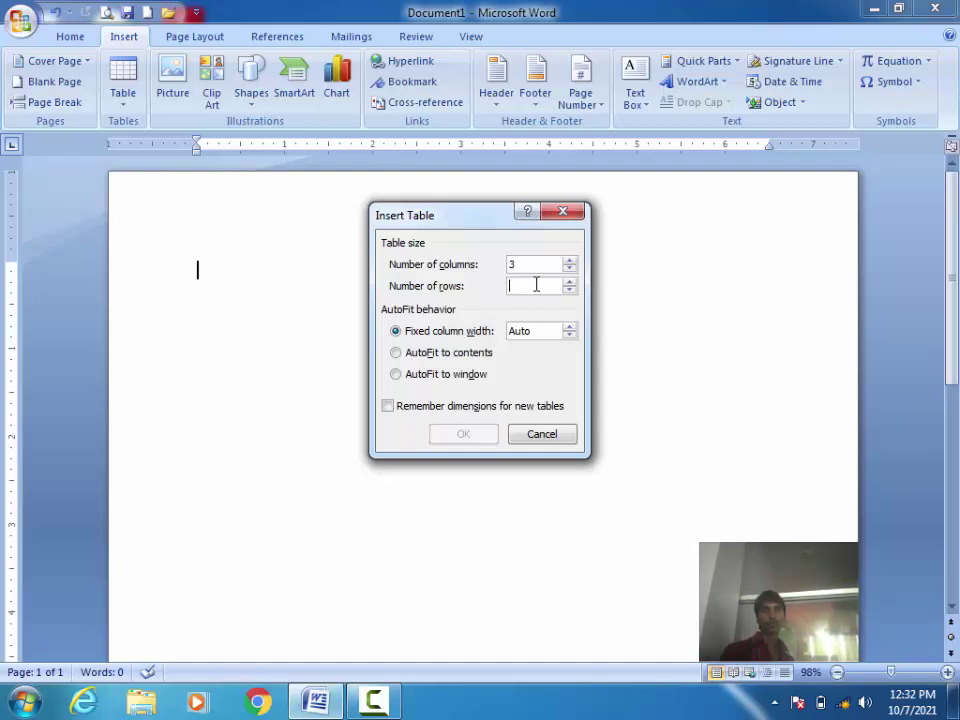
pyautogui.write('2')
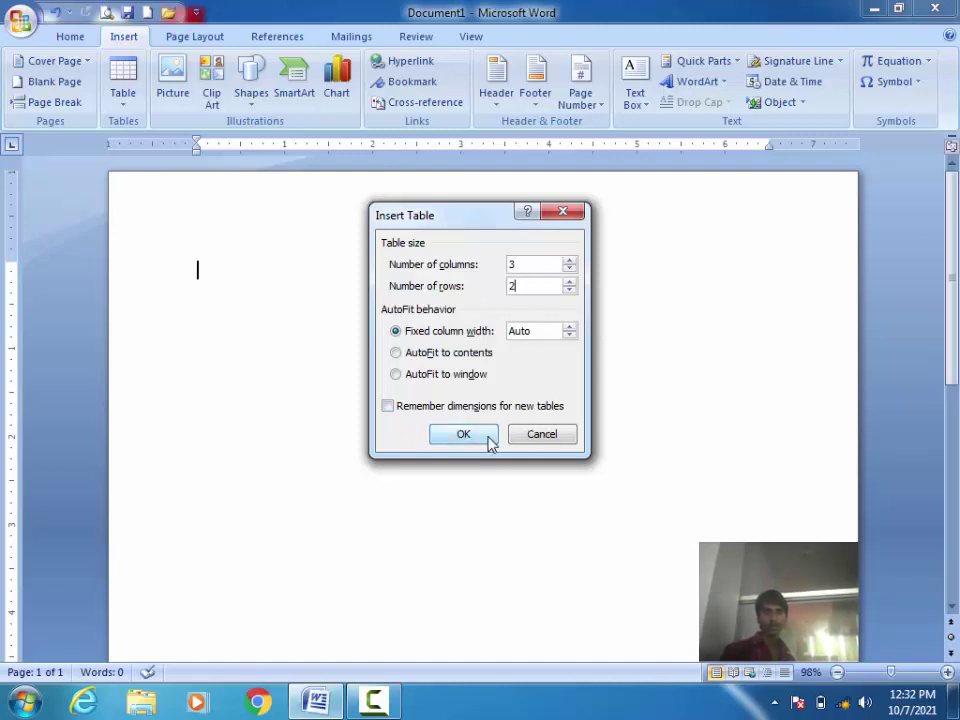
pyautogui.click(466, 438)
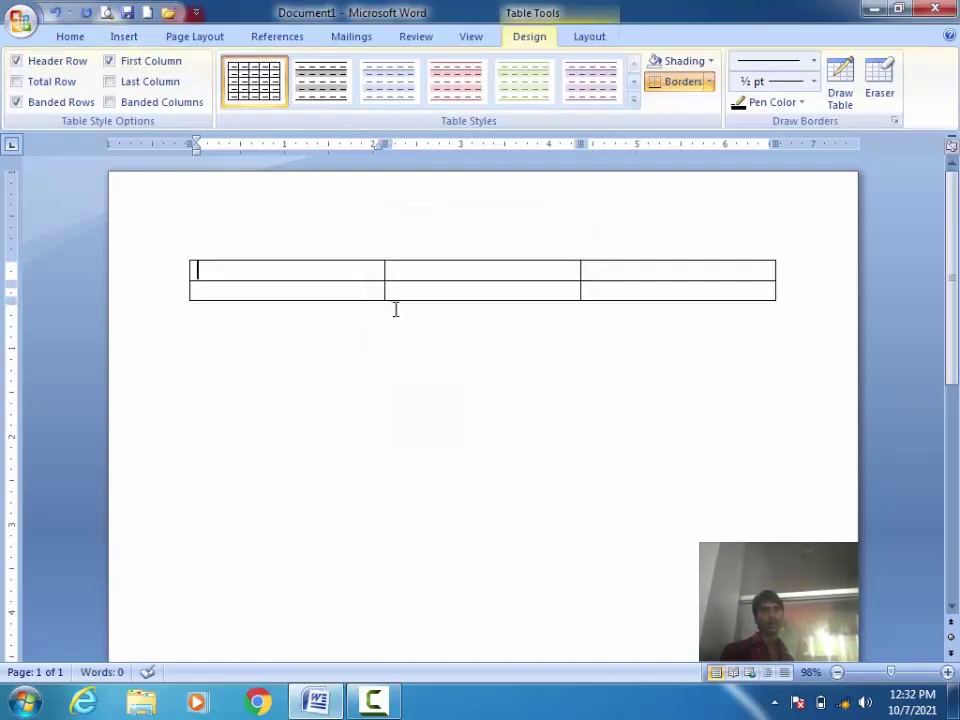
# Type the header row Name, Class and Subject in the table.
pyautogui.click(296, 288)
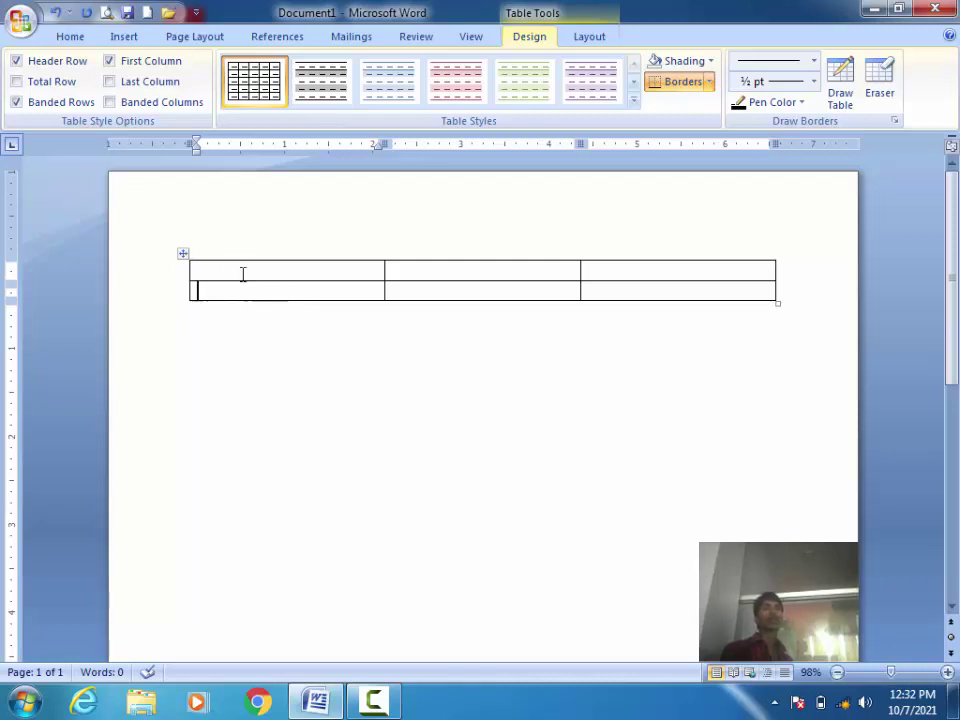
pyautogui.write('Os')
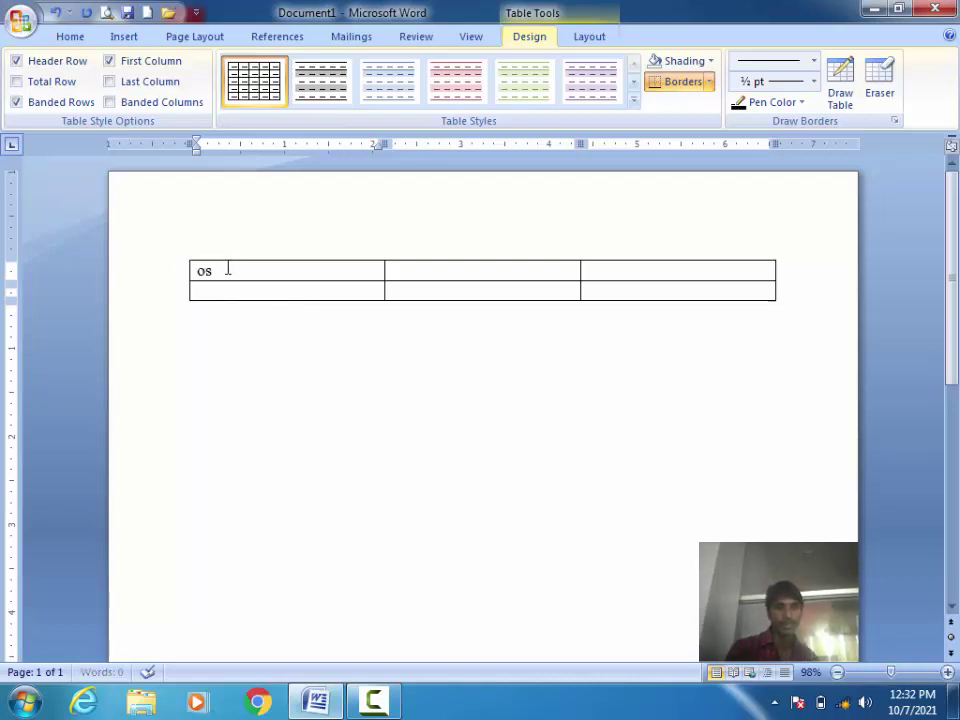
pyautogui.write('oleo')
pyautogui.press('Tab')
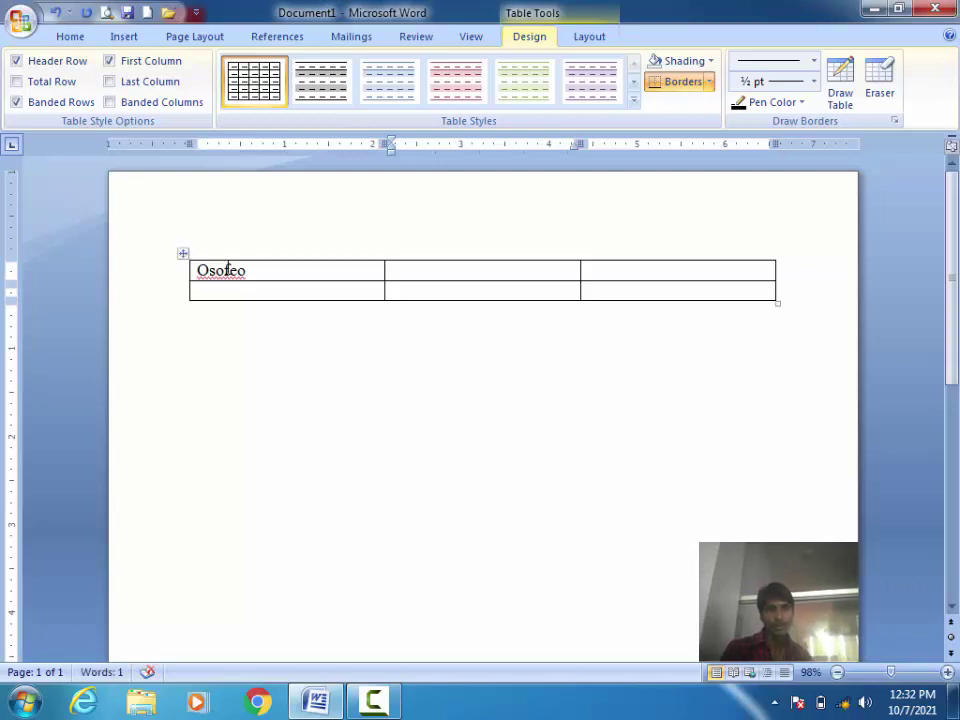
pyautogui.doubleClick(227, 269)
pyautogui.press('BackSpace')
pyautogui.write('Name')
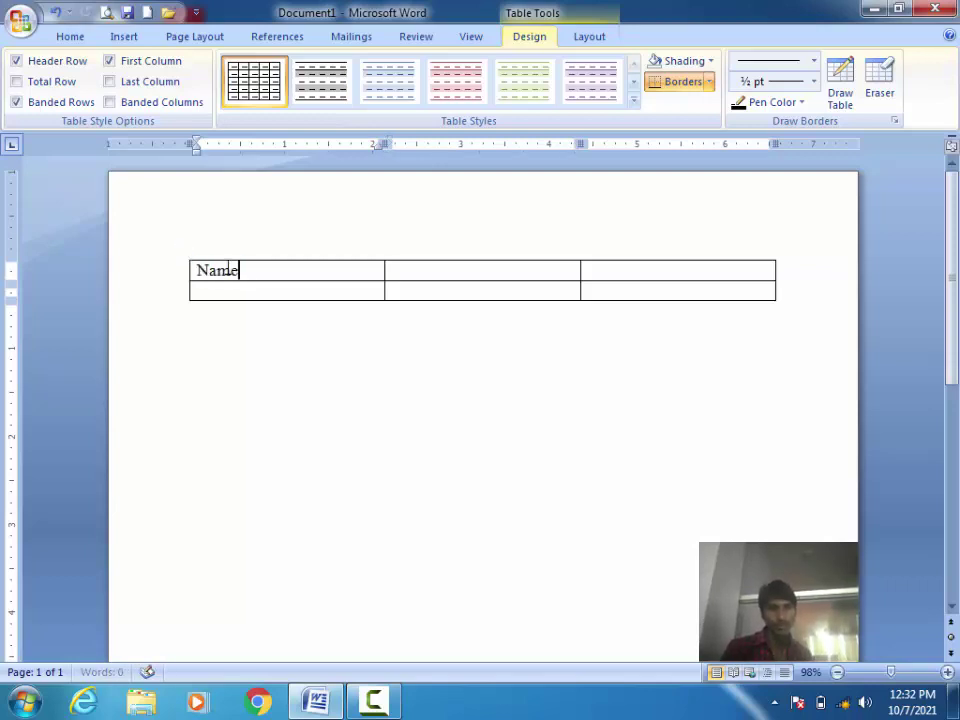
pyautogui.press('Tab')
pyautogui.write('Class')
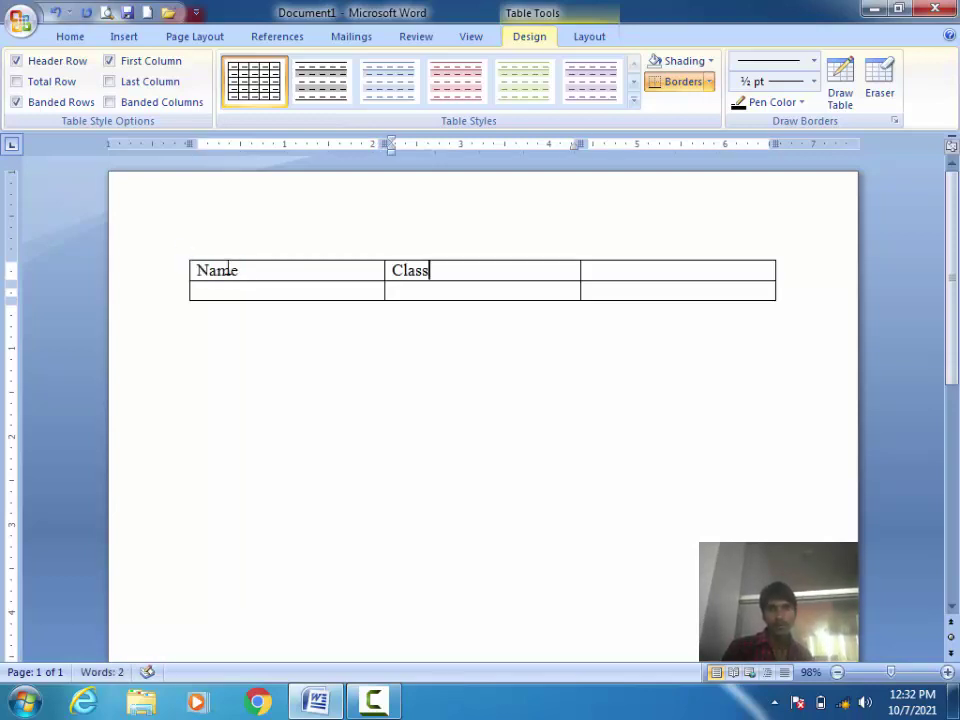
pyautogui.press('Tab')
pyautogui.write('Su')
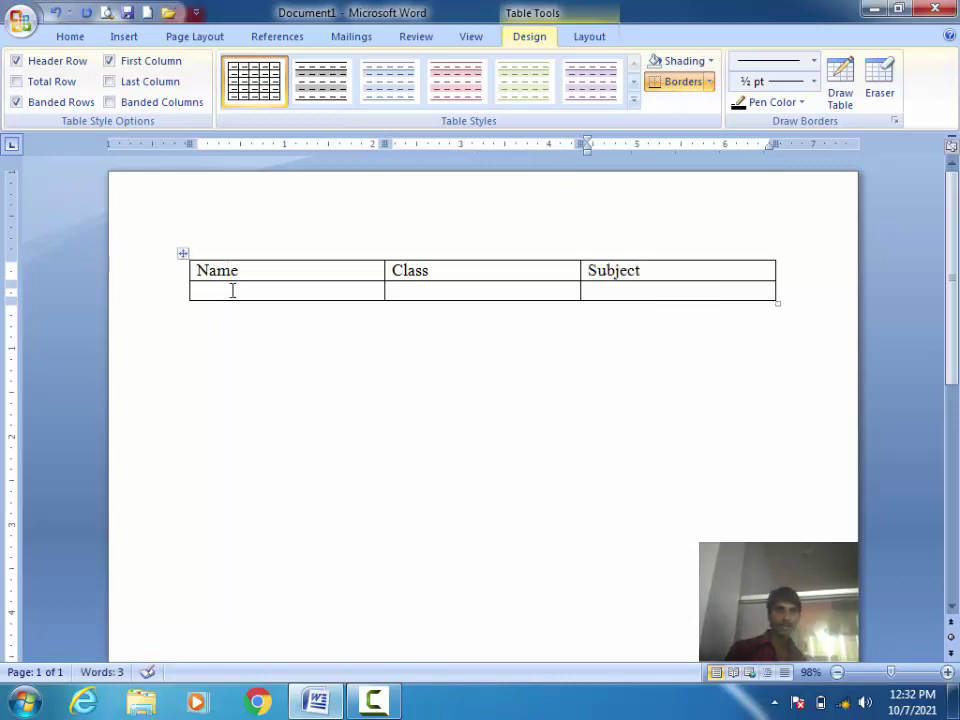
# Fill rows two and three with placeholder text, tabbing to add a new row.
pyautogui.click(232, 290)
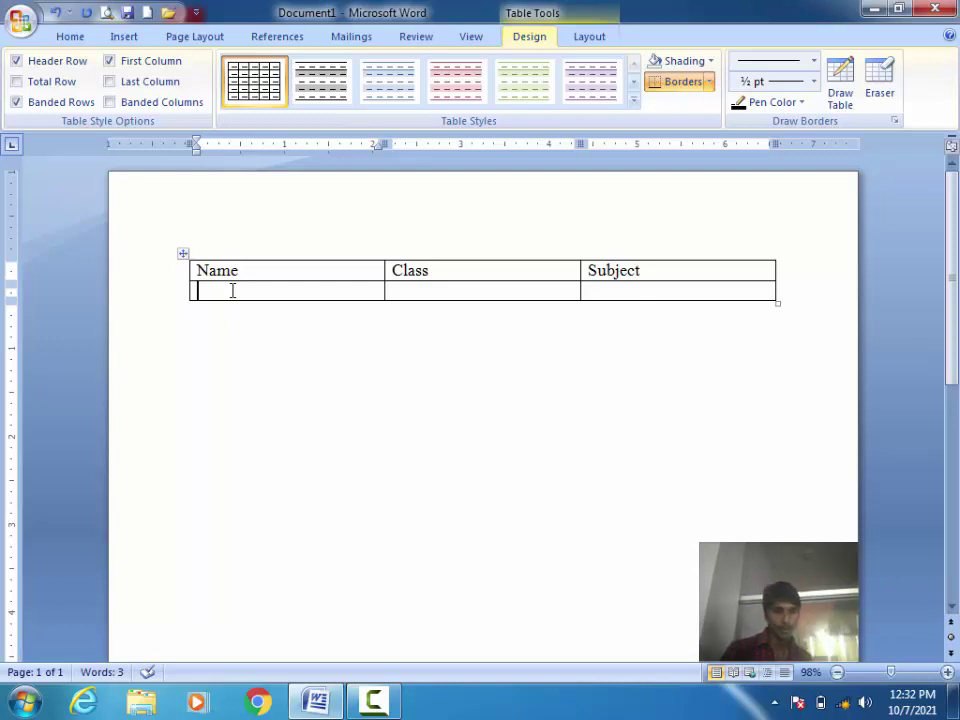
pyautogui.write('dsdjnu')
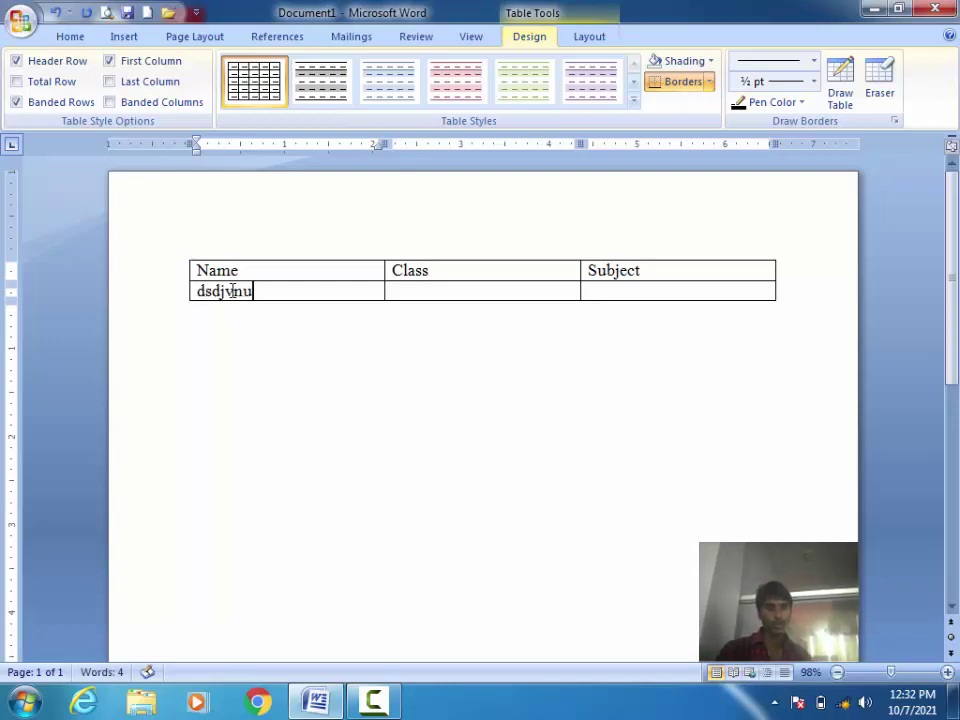
pyautogui.press('Tab')
pyautogui.write('ubuubu')
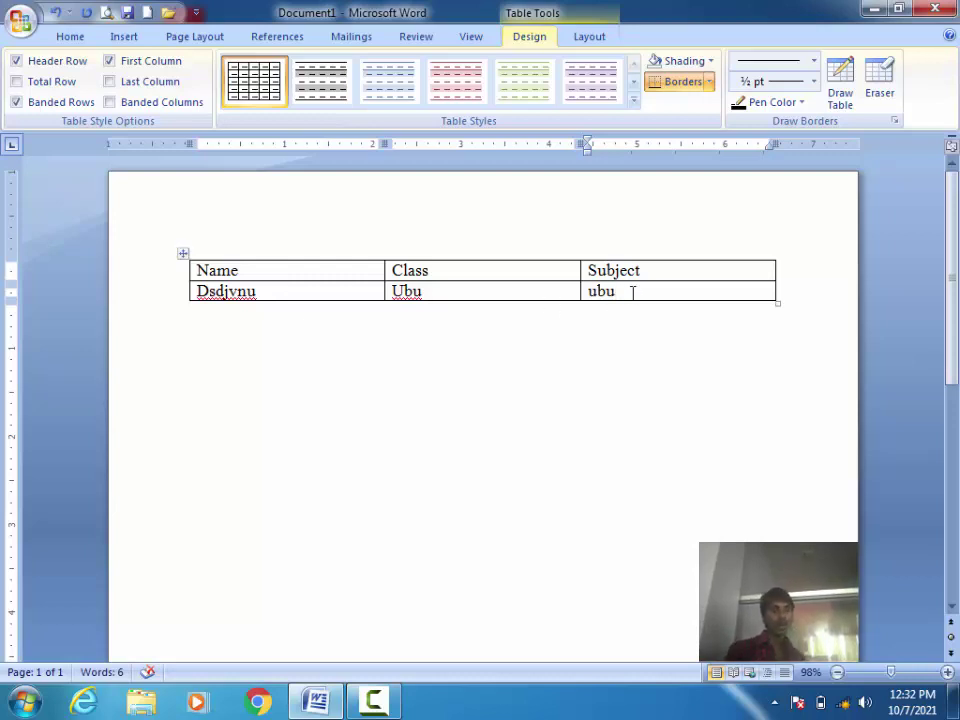
pyautogui.press('Tab')
pyautogui.write('lbkndlkbnfdlkbnfk')
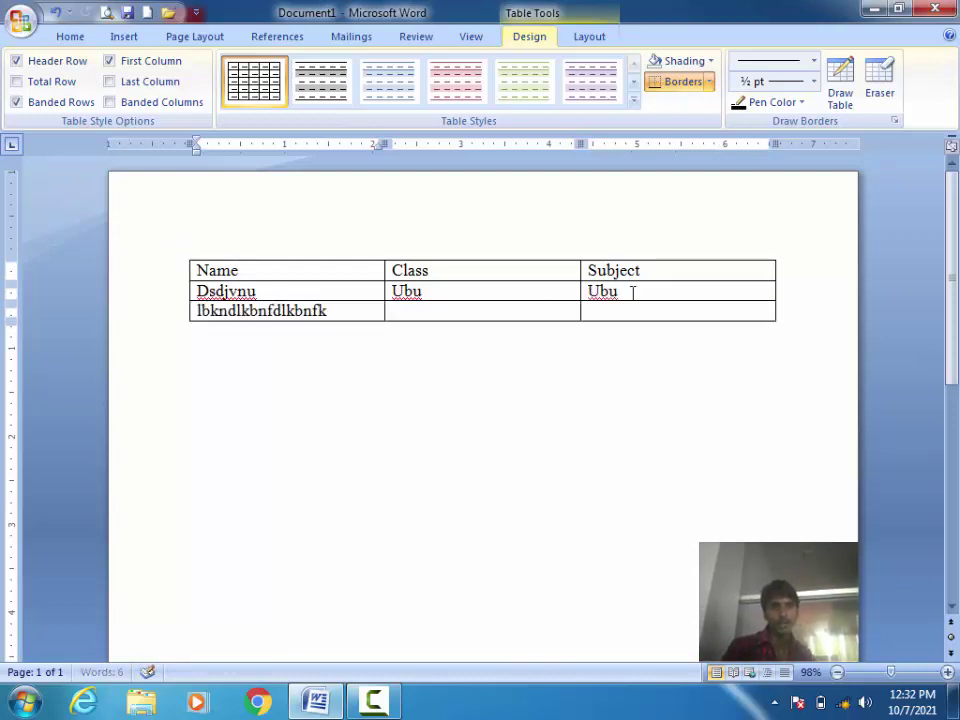
pyautogui.press('Tab')
pyautogui.write('ihlihli')
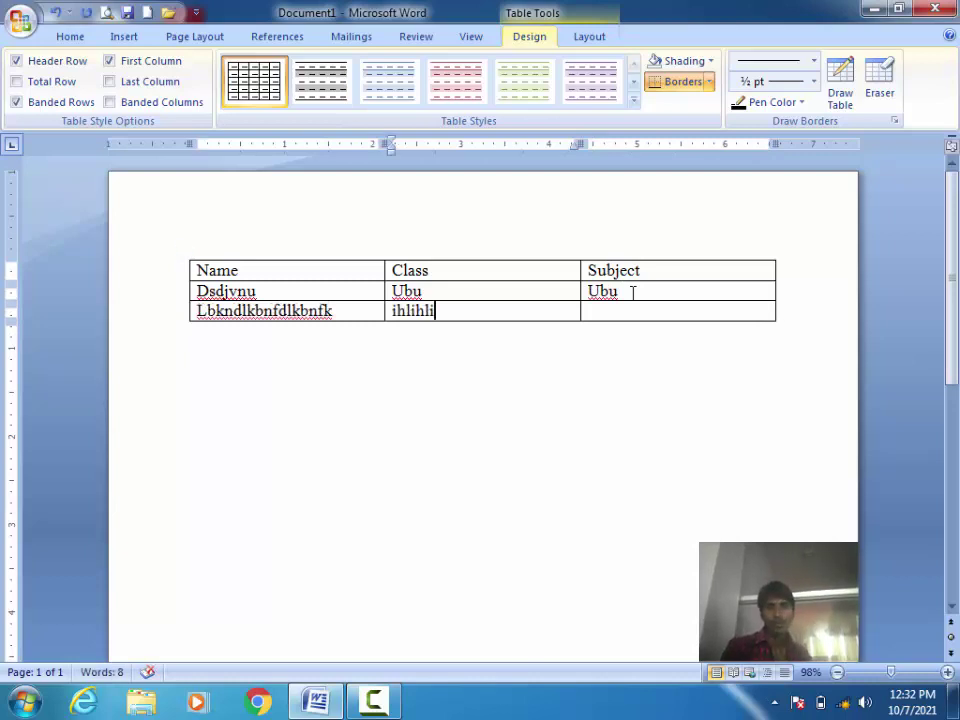
pyautogui.press('Tab')
pyautogui.write('iugu')
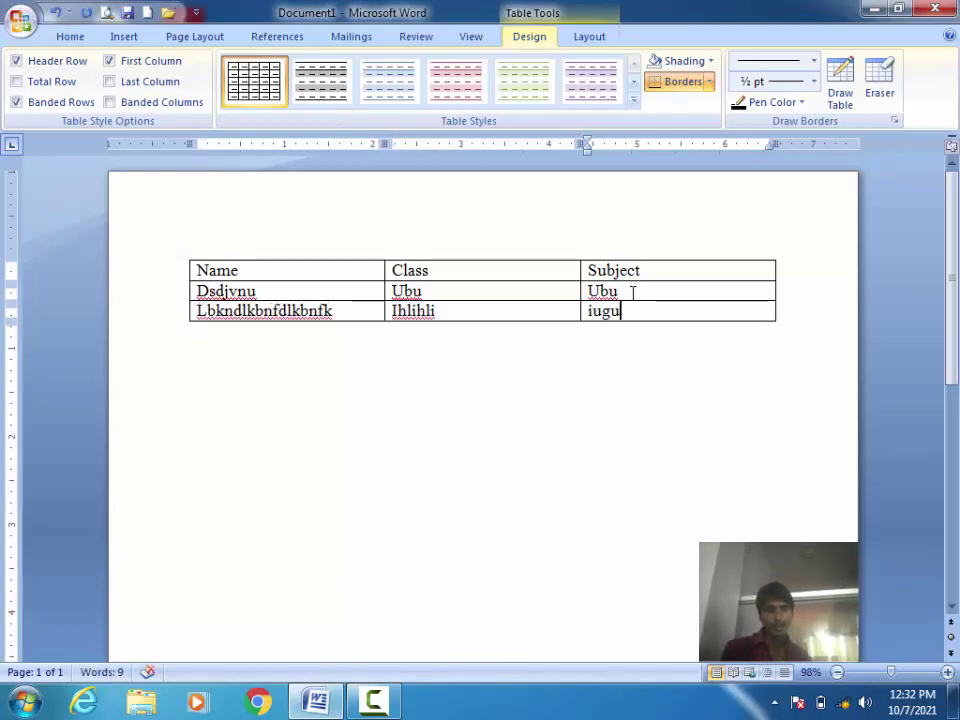
# Add rows four and five and fill them with more placeholder entries.
pyautogui.press('Tab')
pyautogui.moveTo(534, 331)
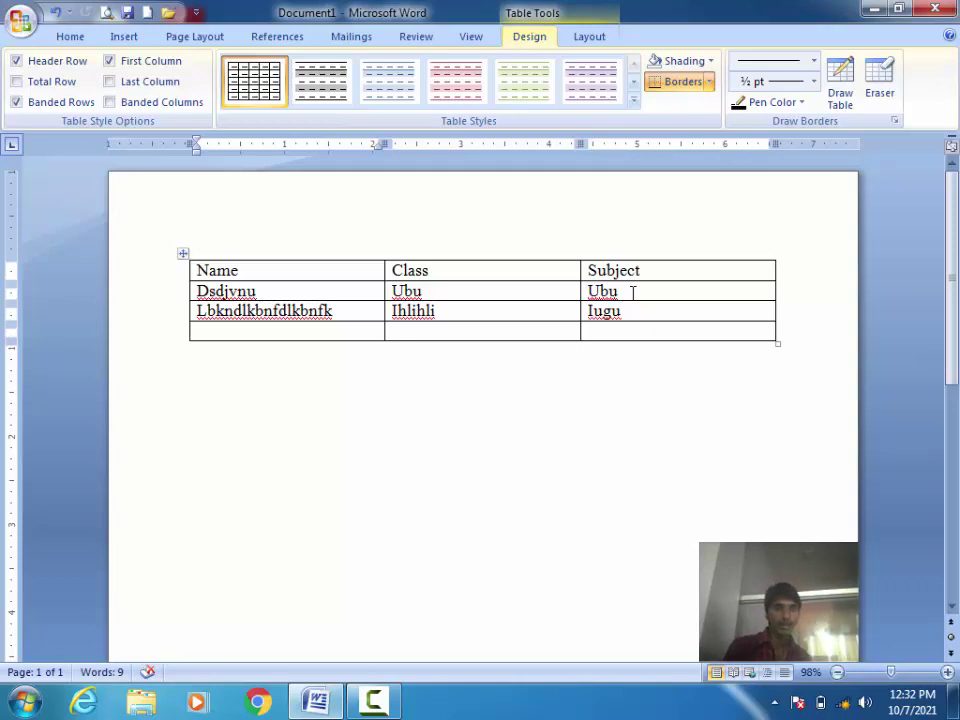
pyautogui.write('kugkugu')
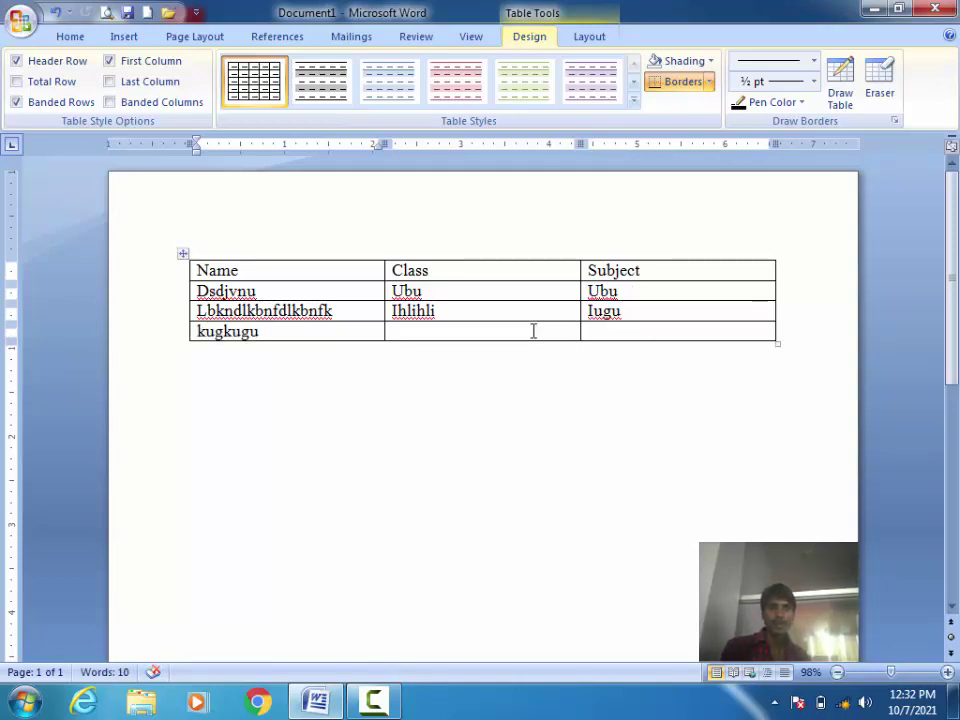
pyautogui.press('Tab')
pyautogui.write('kjbjbik')
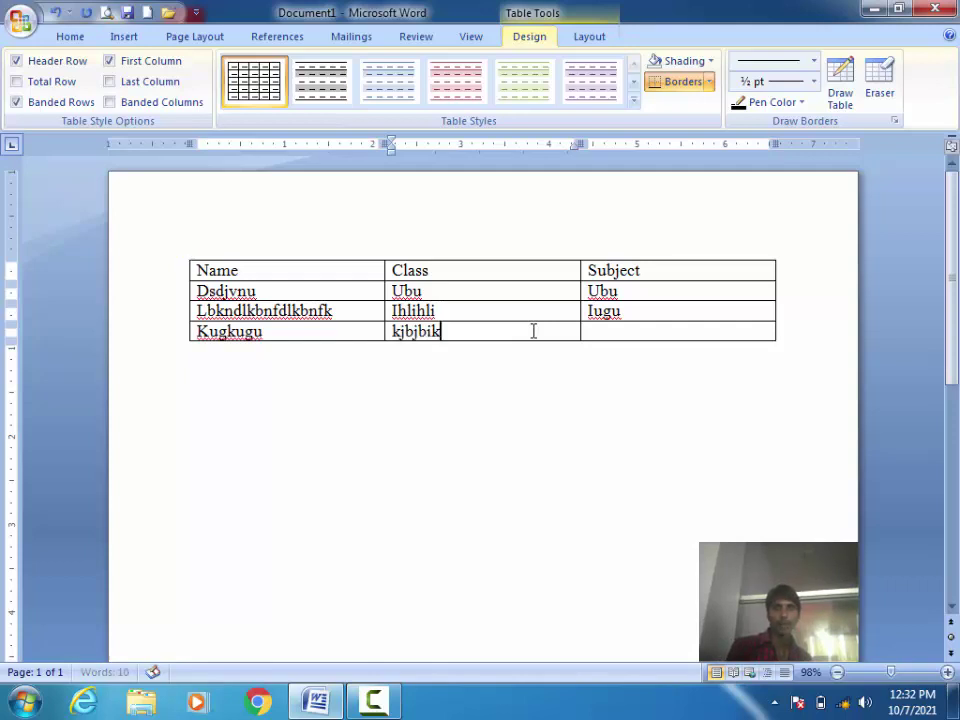
pyautogui.press('Tab')
pyautogui.write('ighigi')
pyautogui.press('Tab')
pyautogui.write('ih')
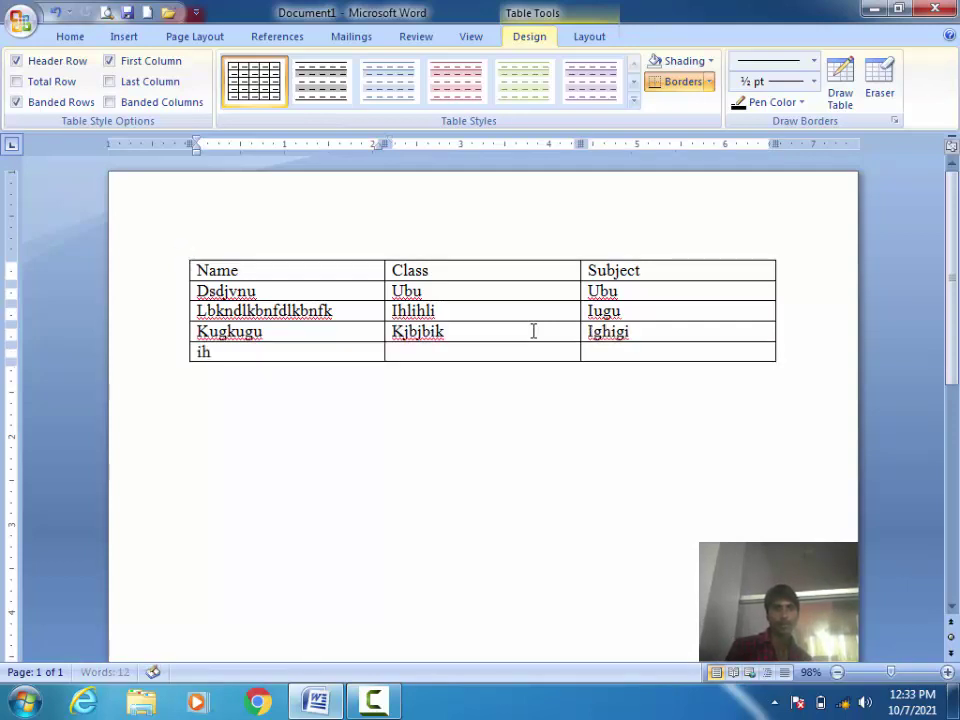
pyautogui.write('ihi')
pyautogui.press('Tab')
pyautogui.write('Igi')
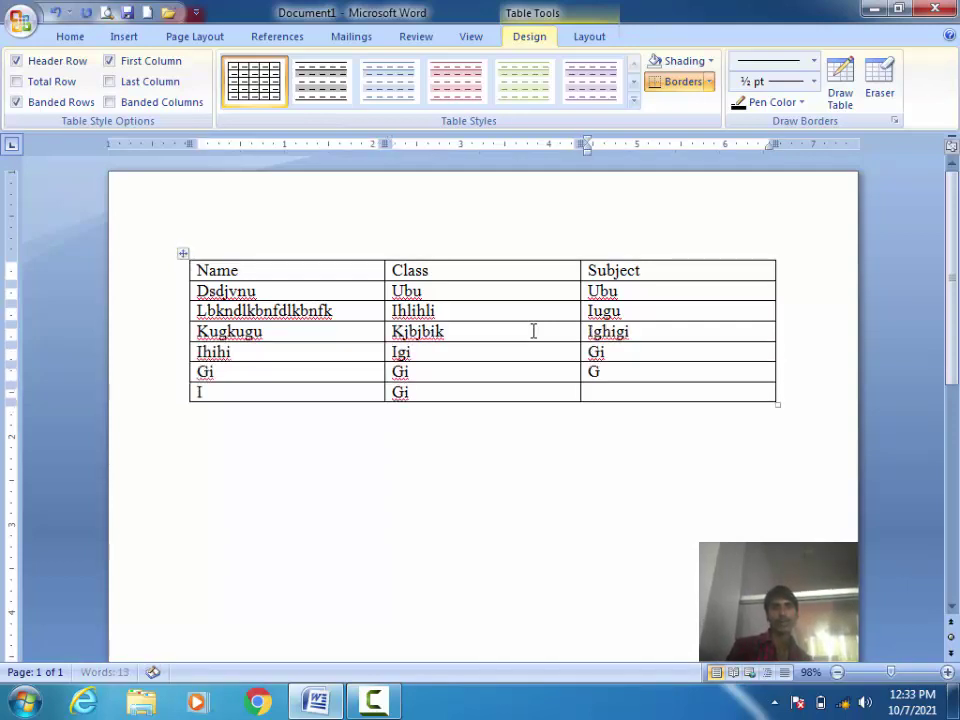
pyautogui.write('\tgi\tgi\tgi\tg\ti\tgi\tg\ti')
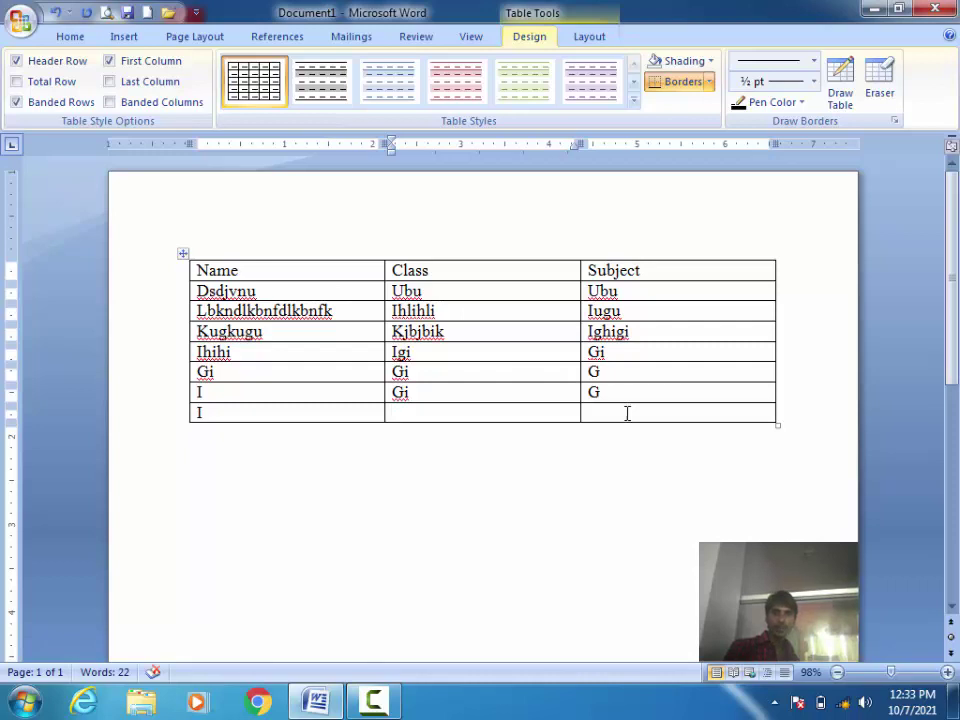
# Select the whole table and delete all its text, including the Name, Class and Subject headers.
pyautogui.moveTo(613, 411)
pyautogui.mouseDown()
pyautogui.moveTo(313, 285)
pyautogui.moveTo(285, 261)
pyautogui.mouseUp()
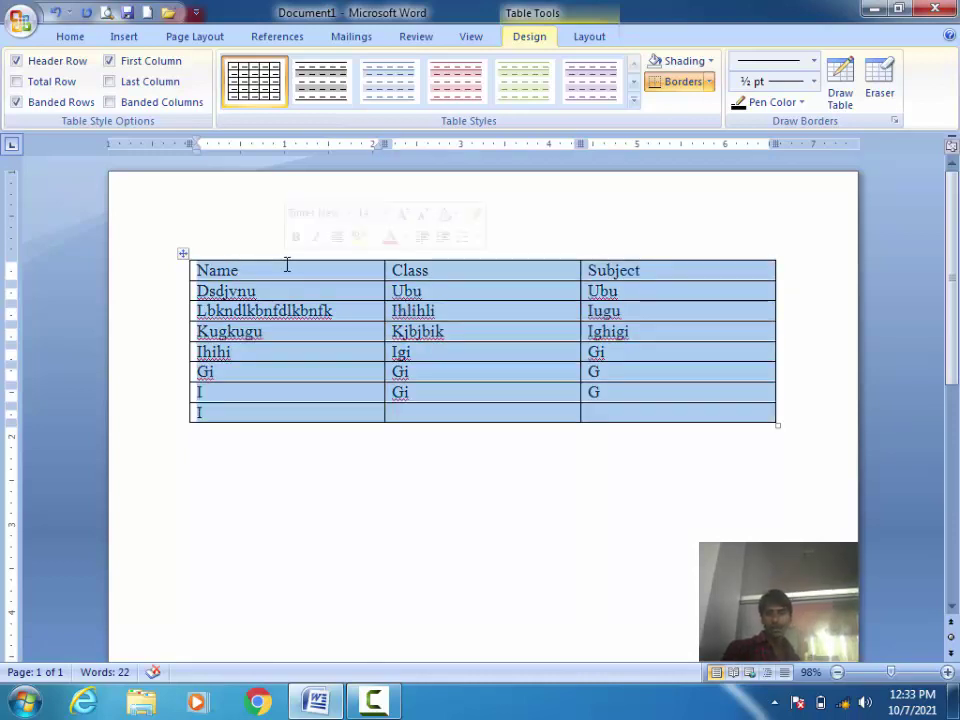
pyautogui.press('Delete')
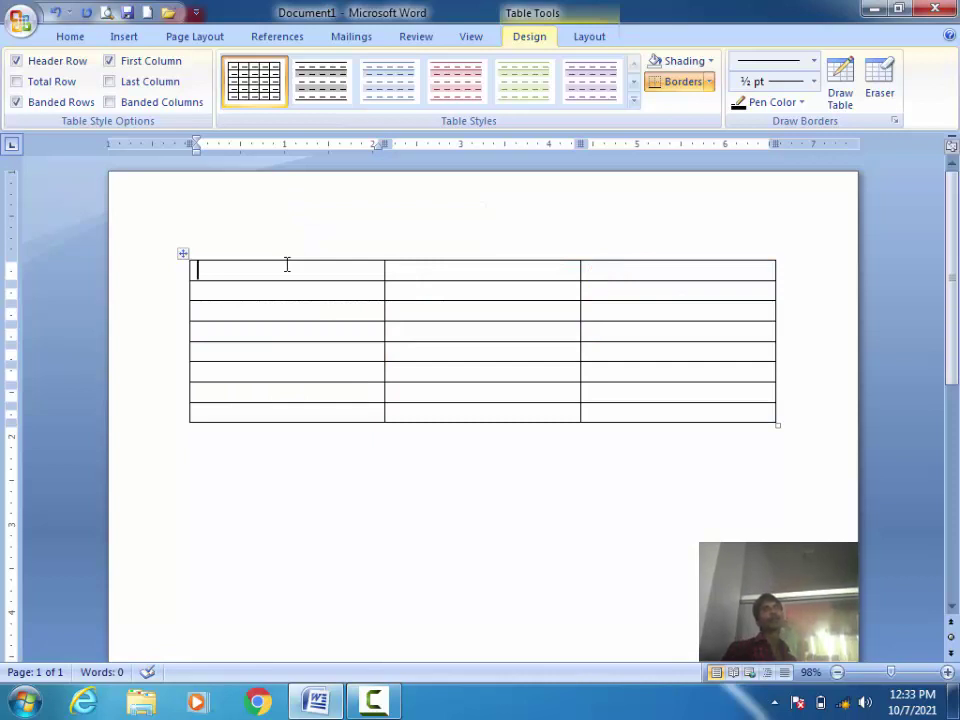
pyautogui.click(408, 290)
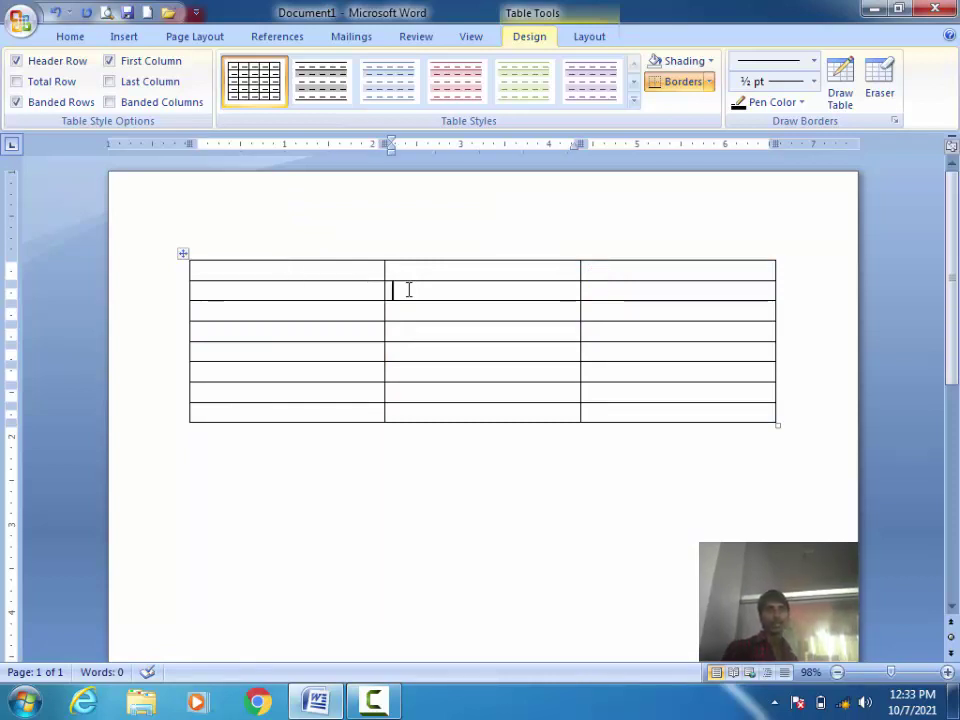
pyautogui.click(346, 292)
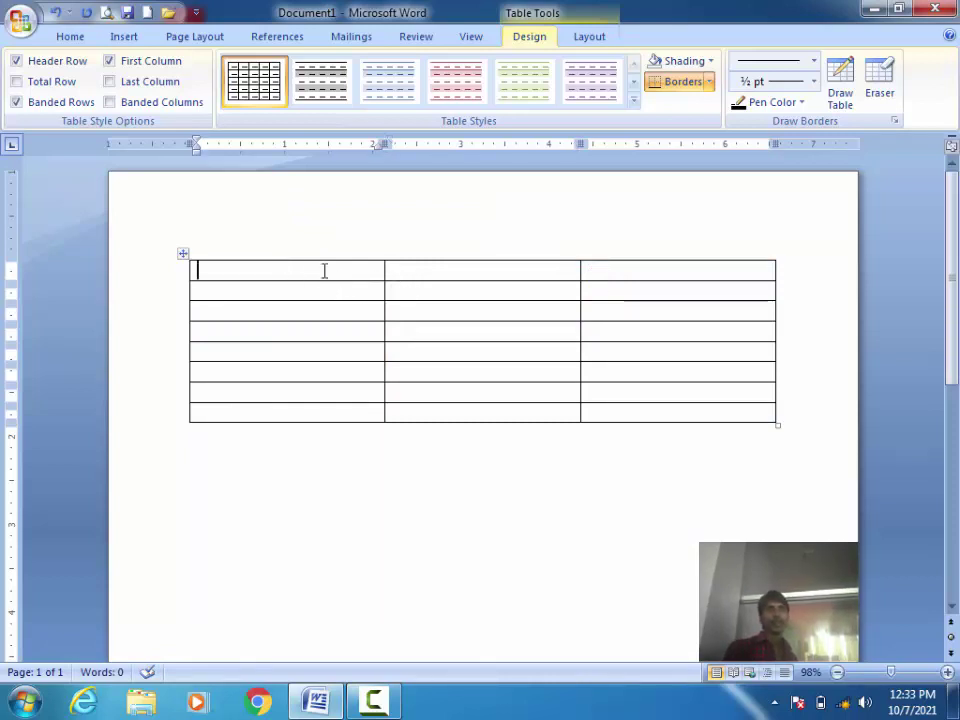
pyautogui.click(427, 268)
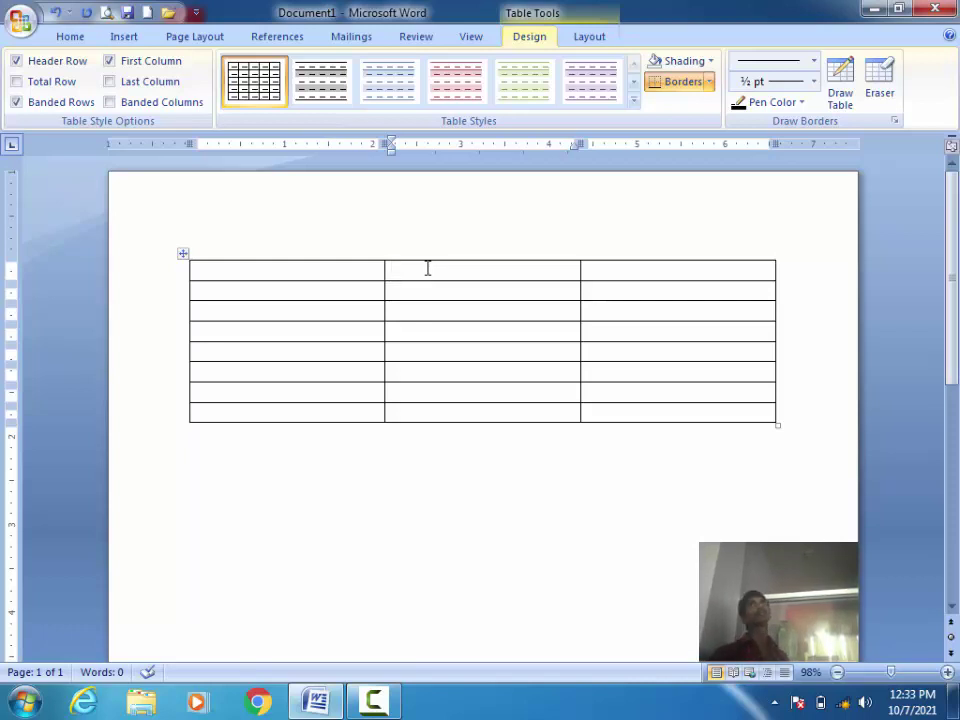
pyautogui.click(427, 268)
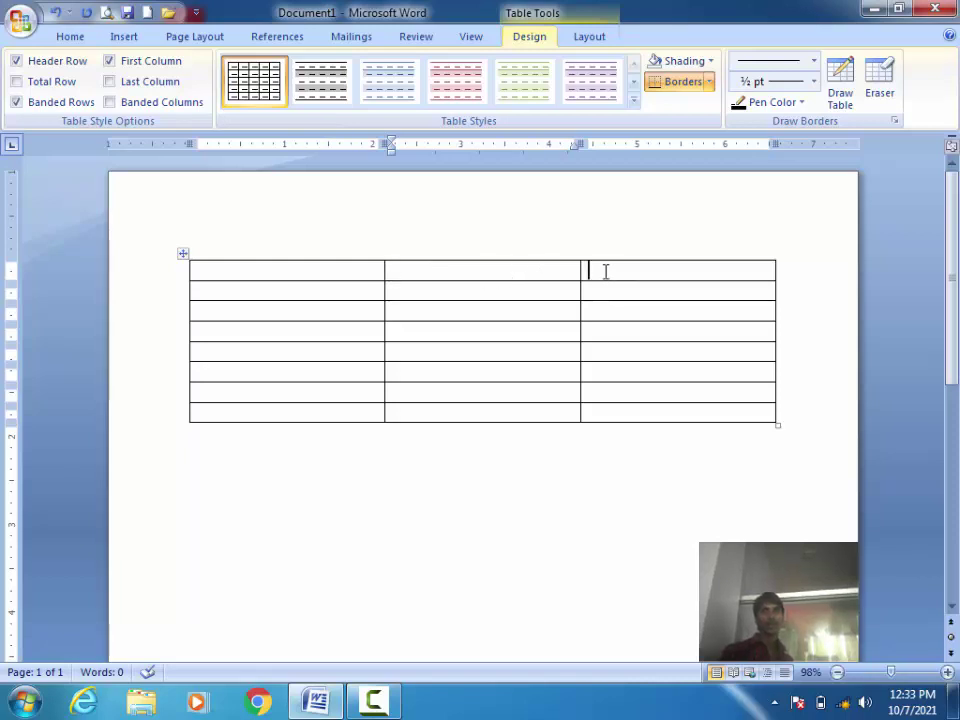
pyautogui.click(321, 269)
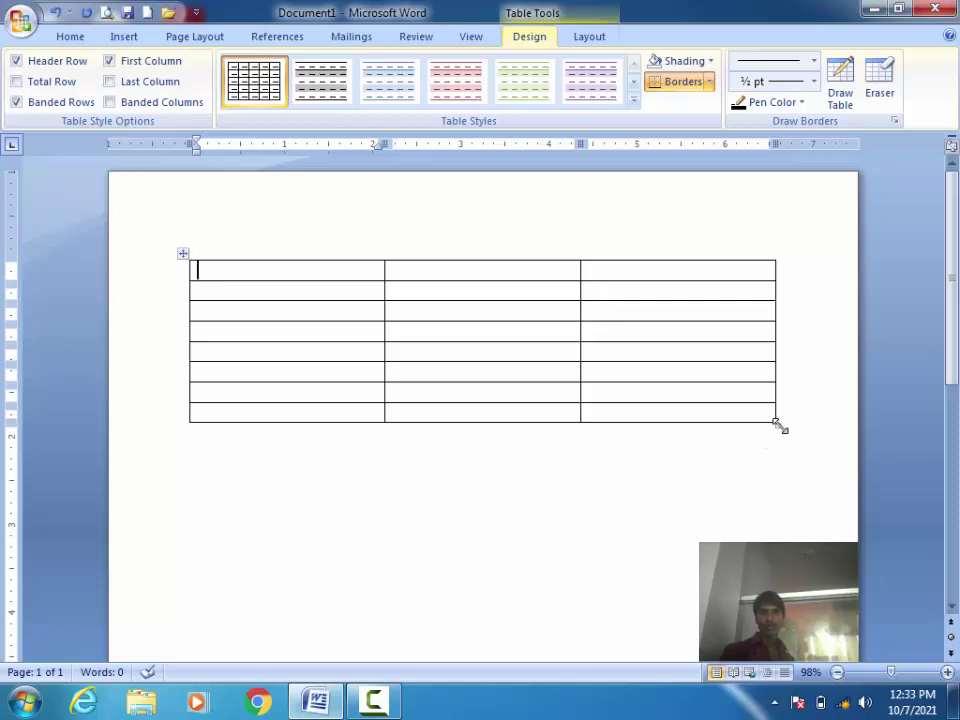
# Resize the table from its corner handle so its three columns stretch nearly to the right margin.
pyautogui.moveTo(780, 427)
pyautogui.mouseDown()
pyautogui.moveTo(543, 503)
pyautogui.moveTo(521, 319)
pyautogui.mouseUp()
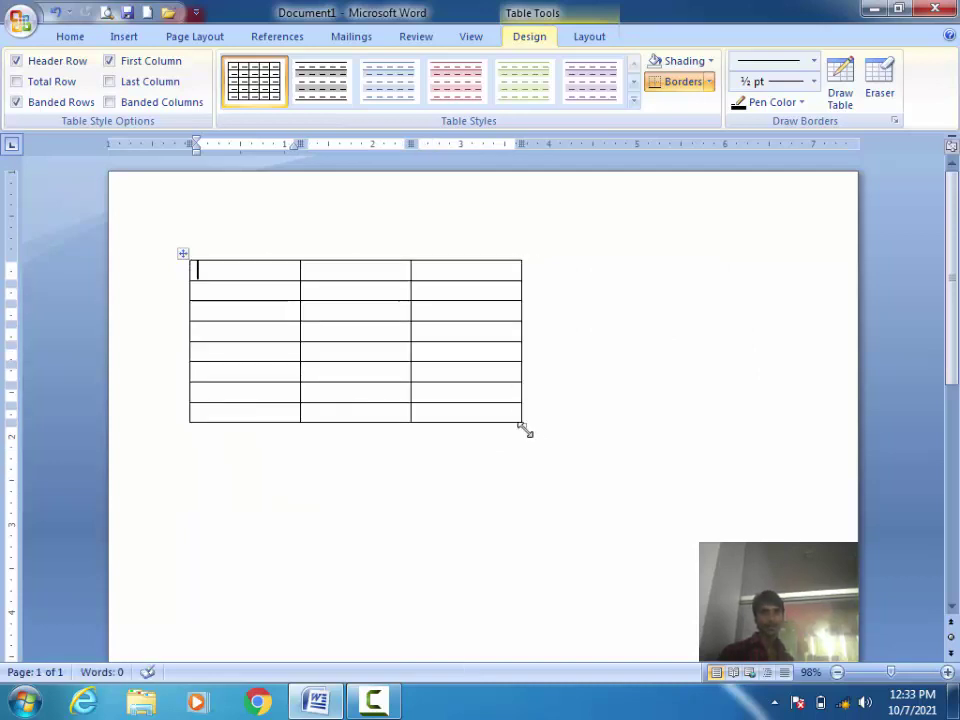
pyautogui.moveTo(523, 428); pyautogui.dragTo(838, 330)
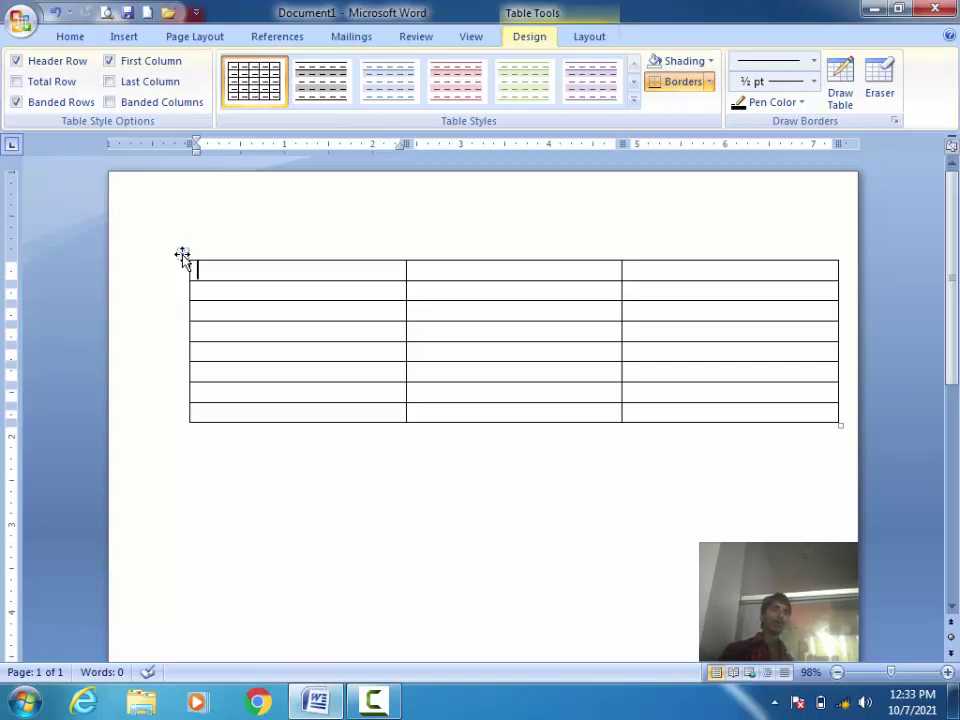
pyautogui.click(261, 204)
pyautogui.click(475, 226)
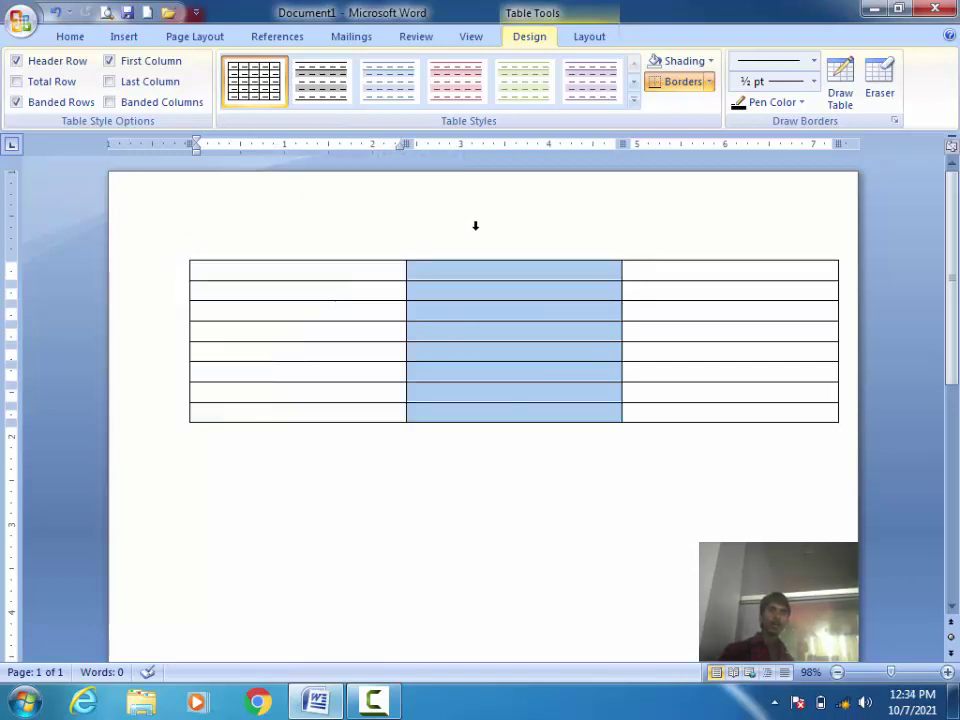
pyautogui.click(343, 563)
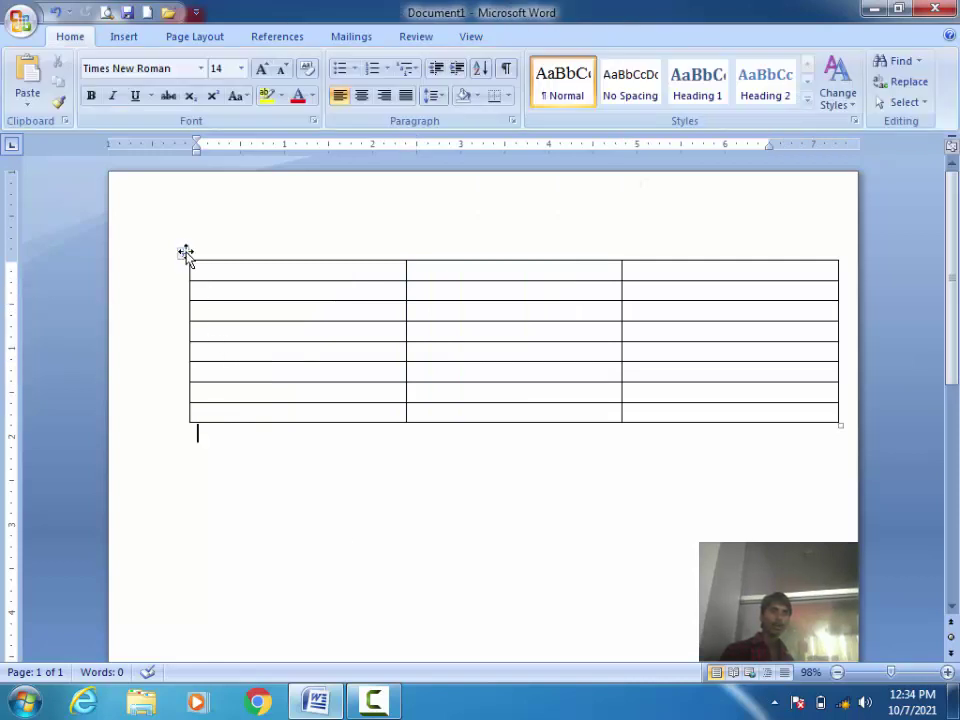
# Add a 'student List' title above the table, then select everything and delete title and table.
pyautogui.moveTo(183, 256)
pyautogui.mouseDown()
pyautogui.moveTo(119, 488)
pyautogui.moveTo(128, 486)
pyautogui.mouseUp()
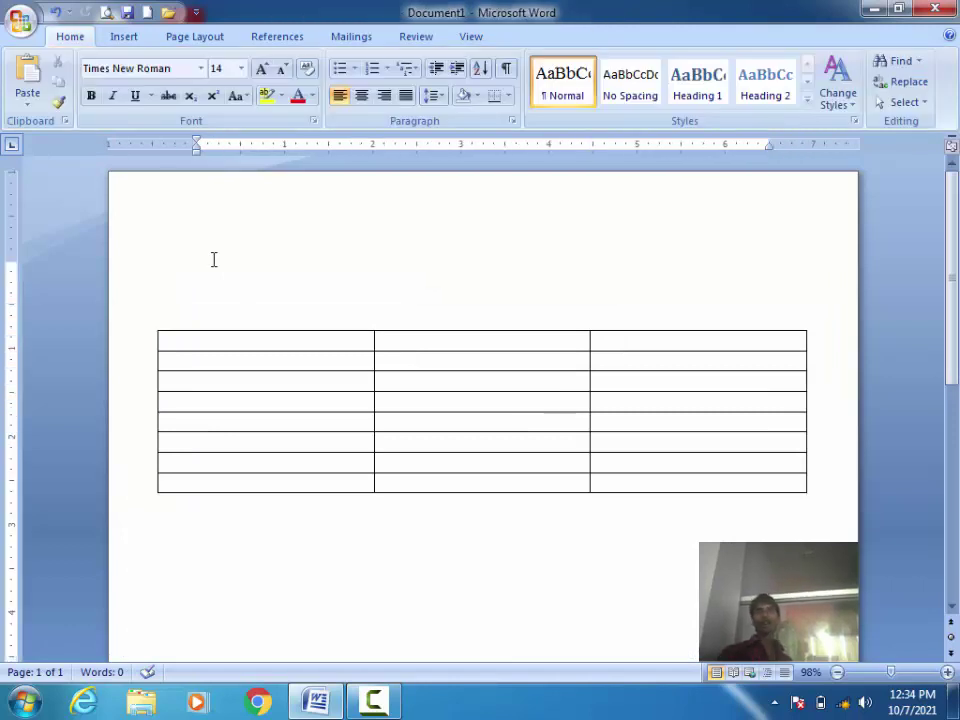
pyautogui.write('s')
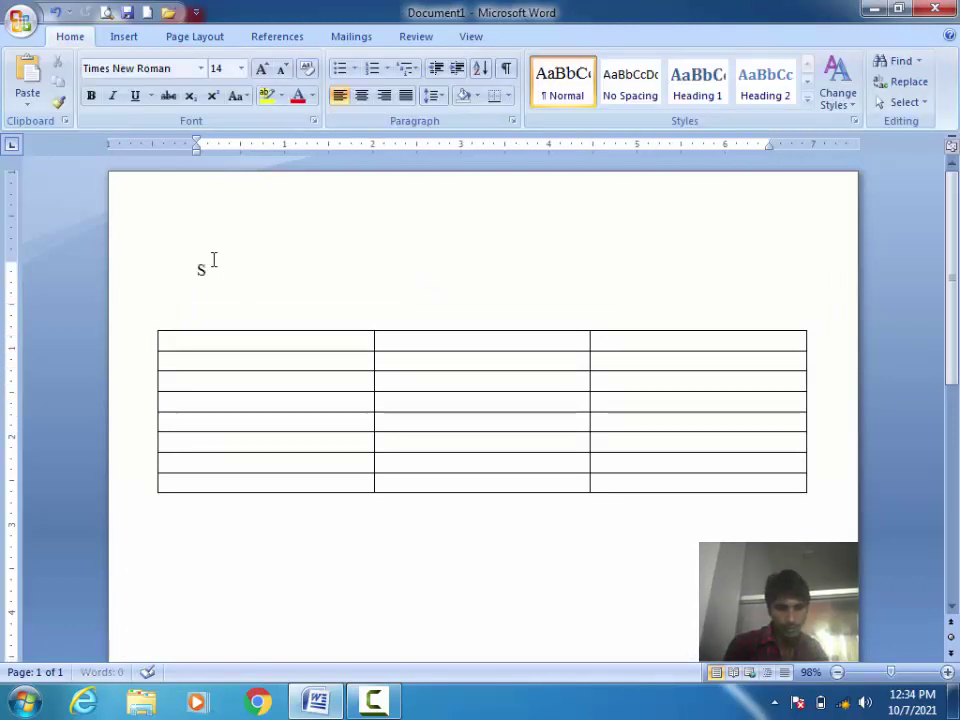
pyautogui.write('tudent Lis')
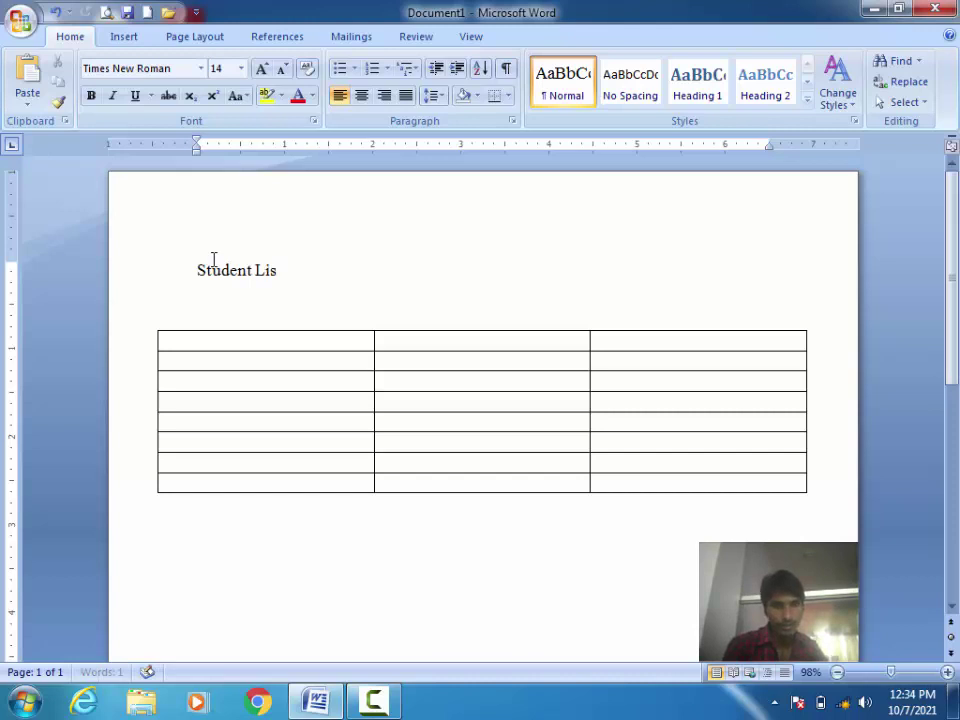
pyautogui.write('t')
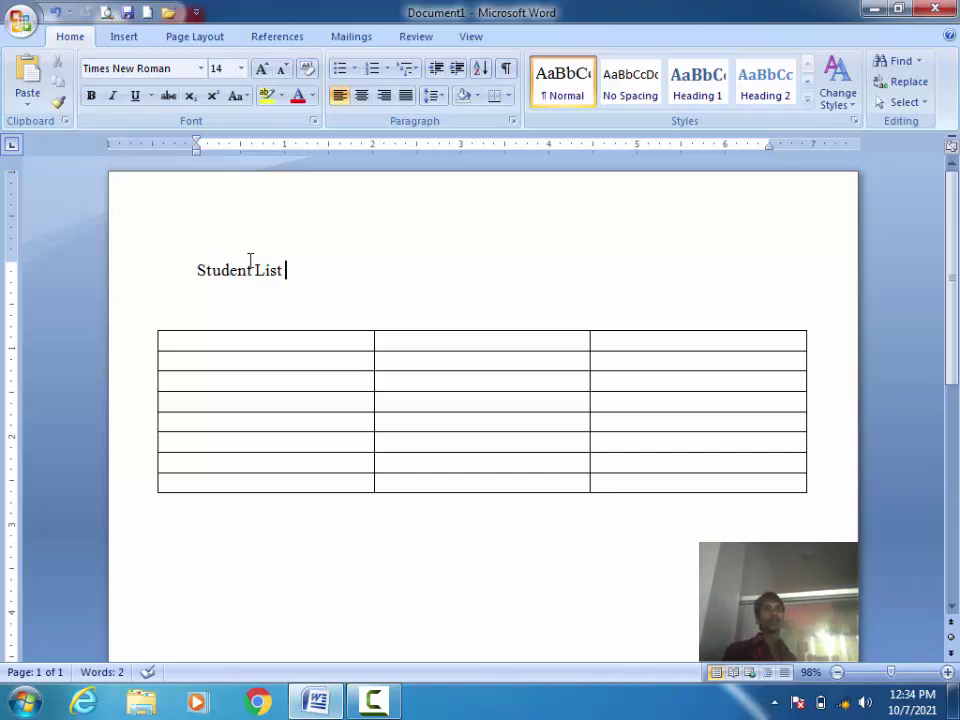
pyautogui.click(258, 342)
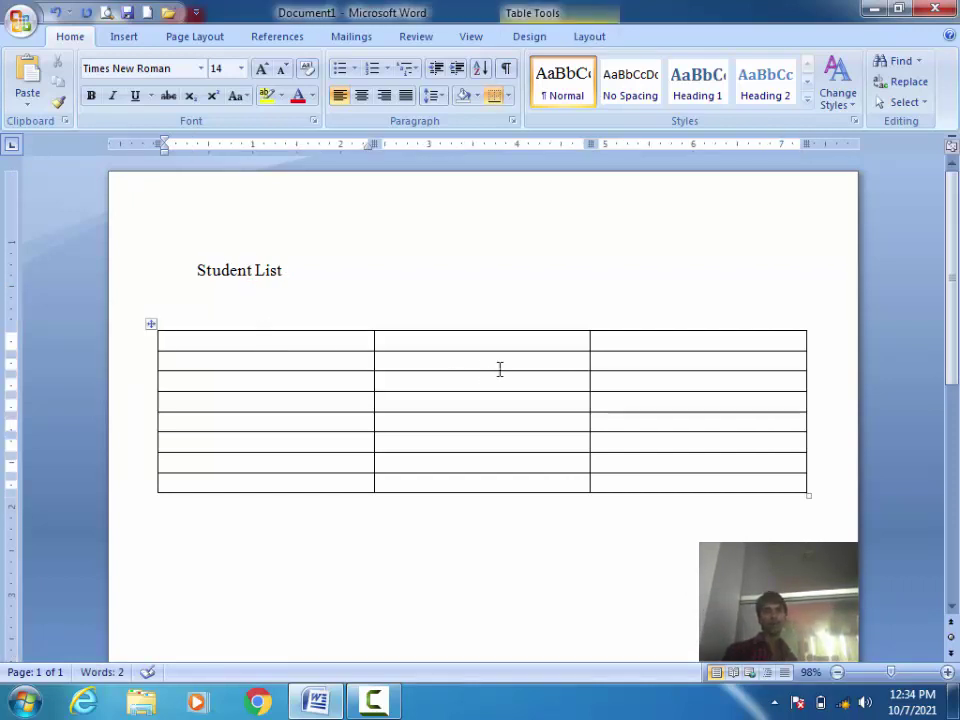
pyautogui.moveTo(349, 339); pyautogui.dragTo(482, 439)
pyautogui.click(480, 432)
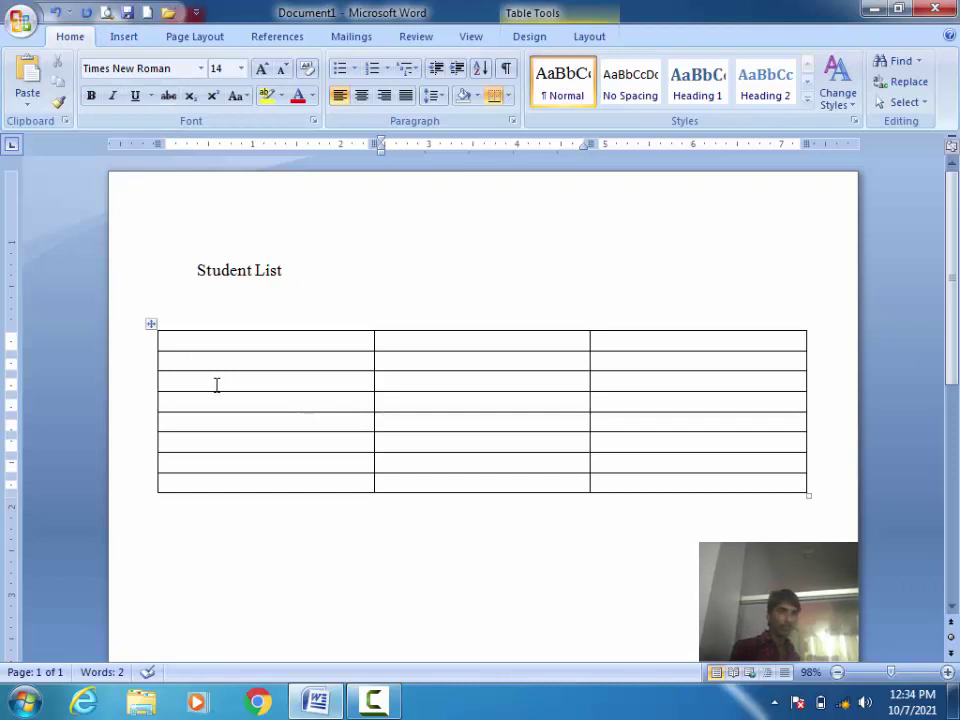
pyautogui.hotkey('ctrl', 'a')
pyautogui.press('Delete')
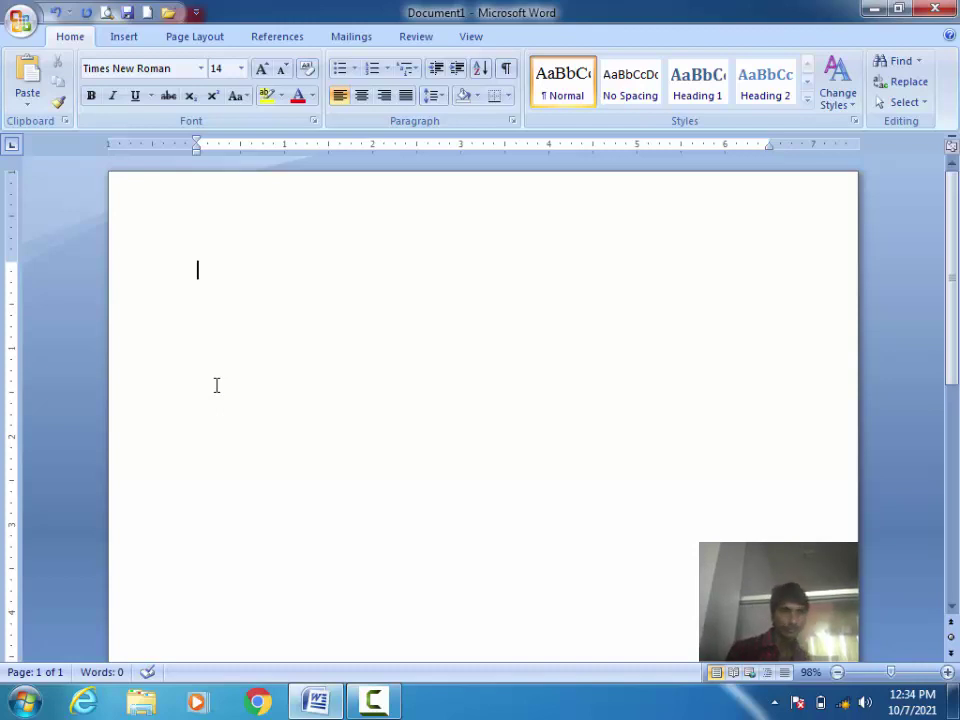
# Insert a 4-column, 2-row table from the grid, then delete it.
pyautogui.click(118, 40)
pyautogui.click(122, 88)
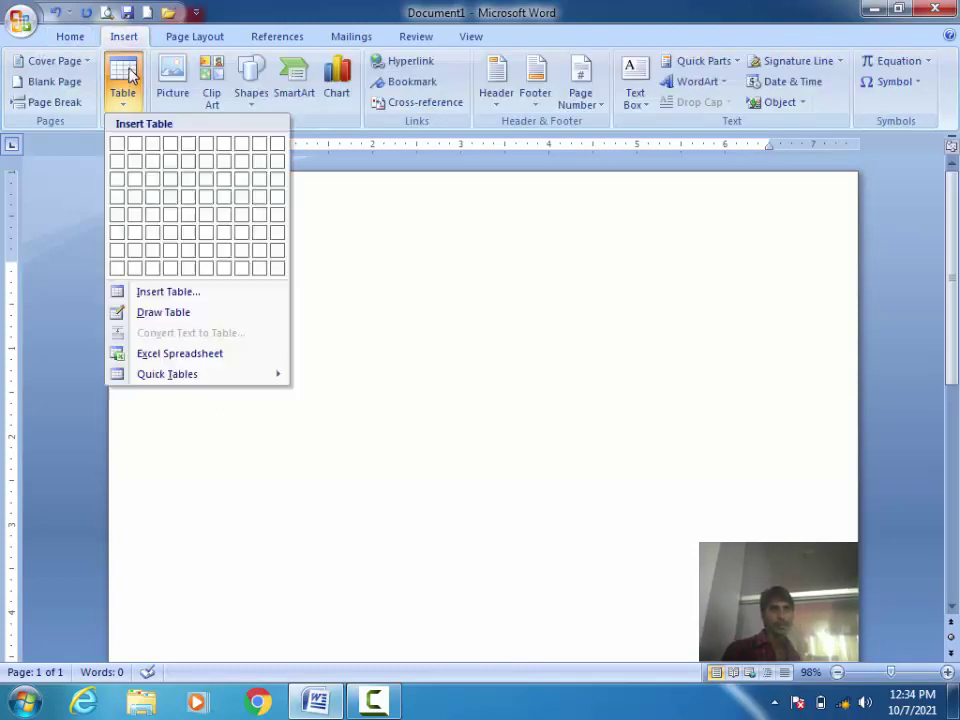
pyautogui.click(166, 161)
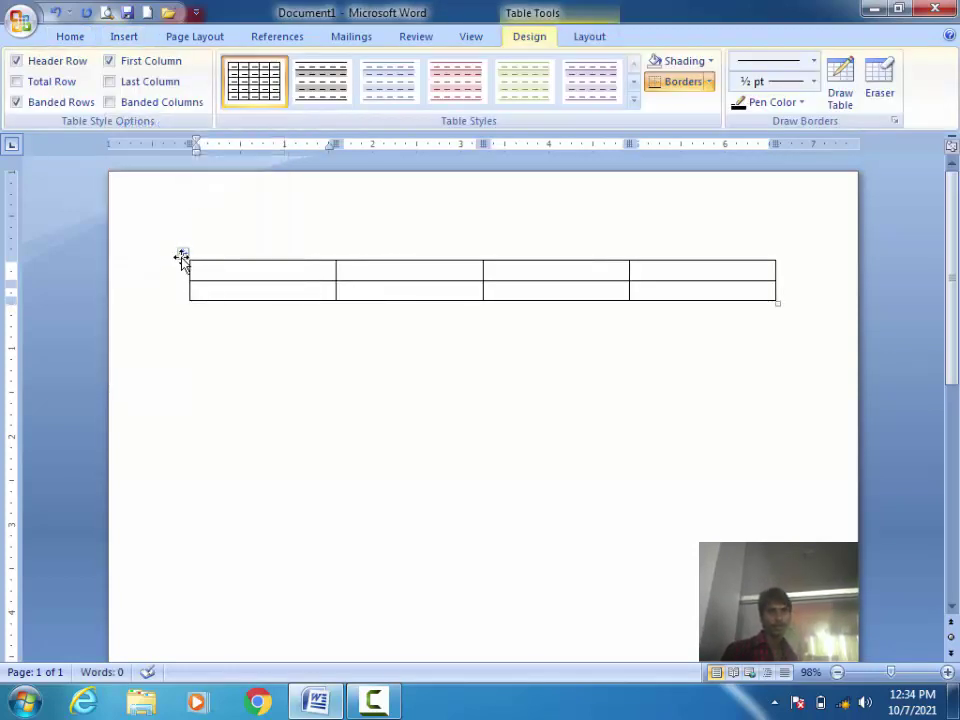
pyautogui.click(182, 258)
pyautogui.press('BackSpace')
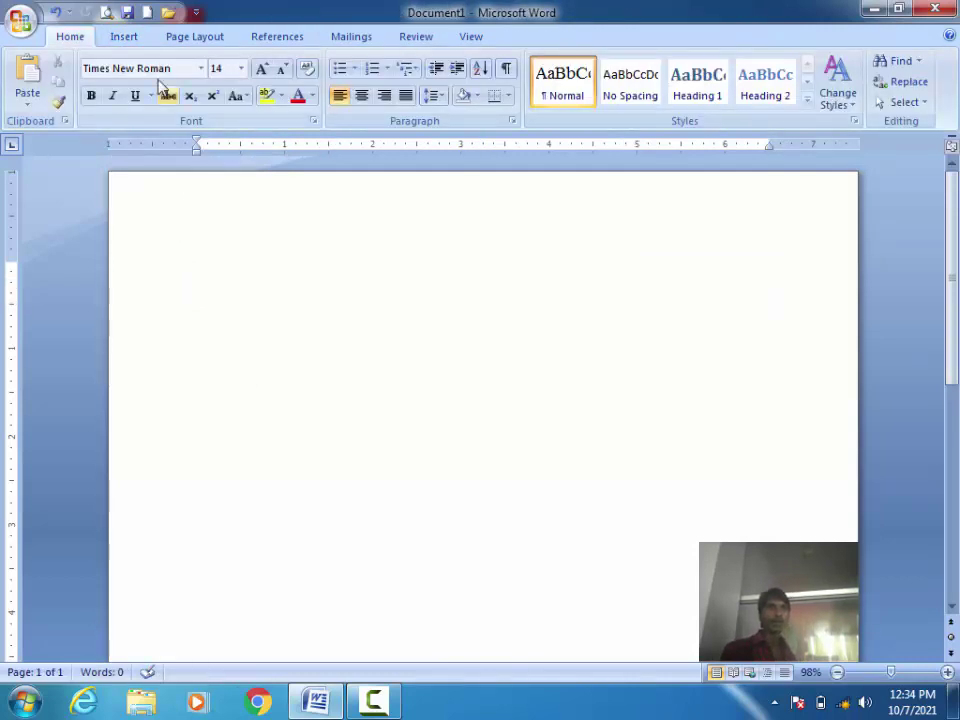
# Insert a 4-column, 5-row table from the grid, then delete it.
pyautogui.click(127, 38)
pyautogui.click(126, 85)
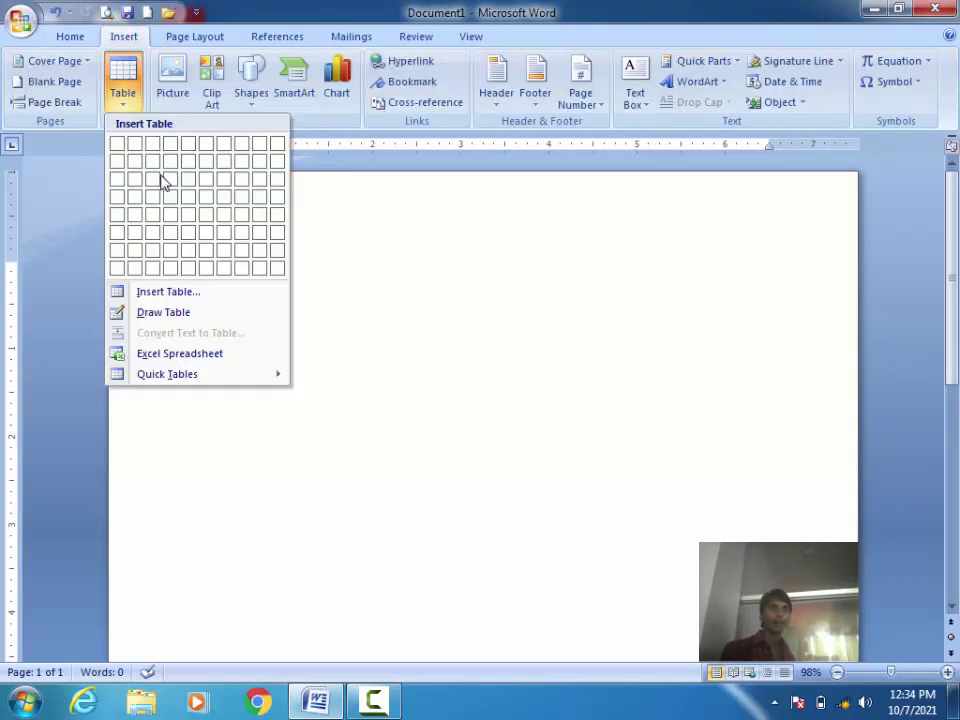
pyautogui.click(179, 214)
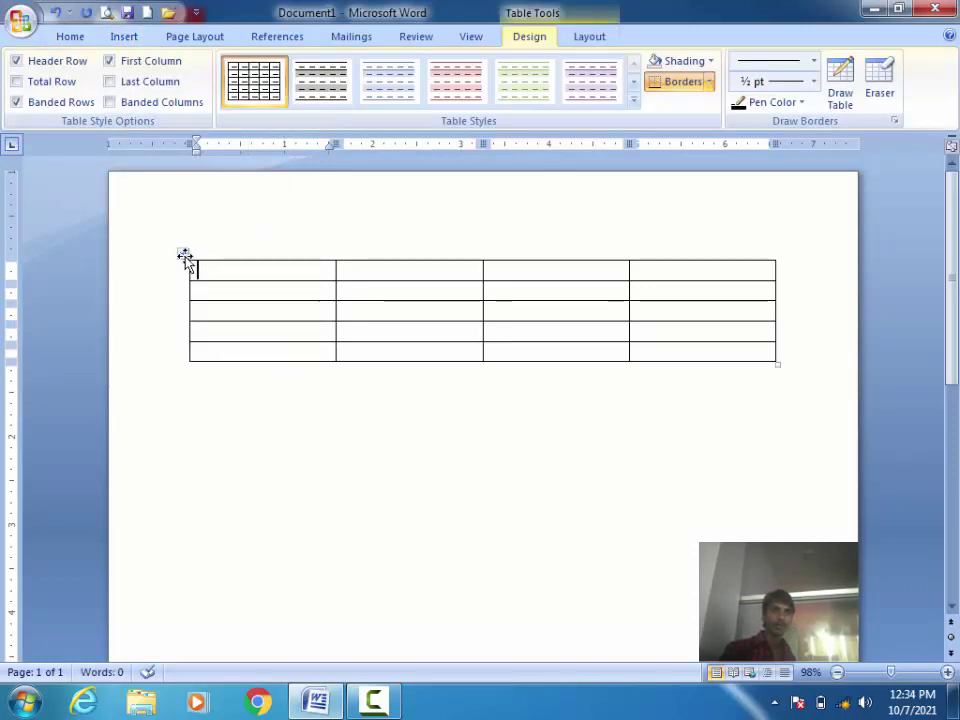
pyautogui.click(185, 257)
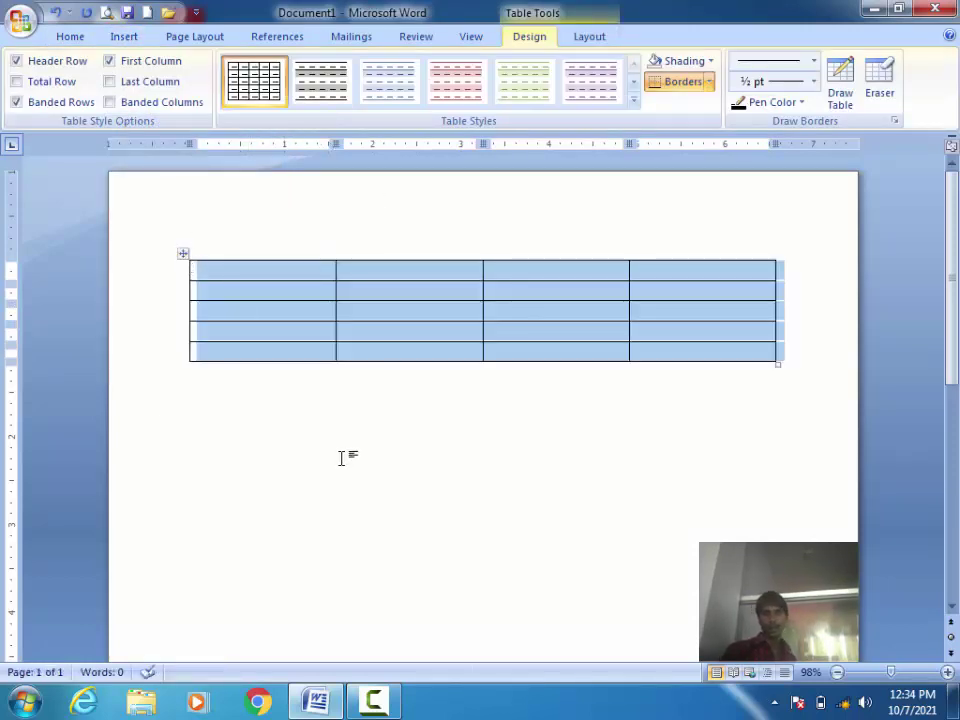
pyautogui.press('BackSpace')
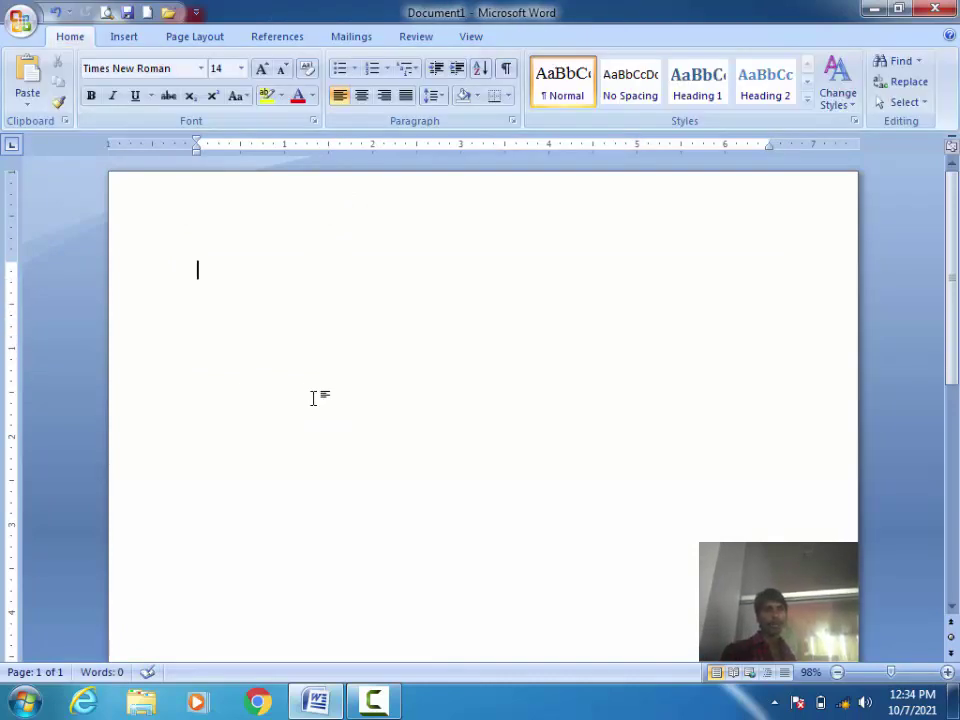
# Insert a 4x2 table, nest a 3x3 table in its first cell, then delete the nested table.
pyautogui.click(124, 38)
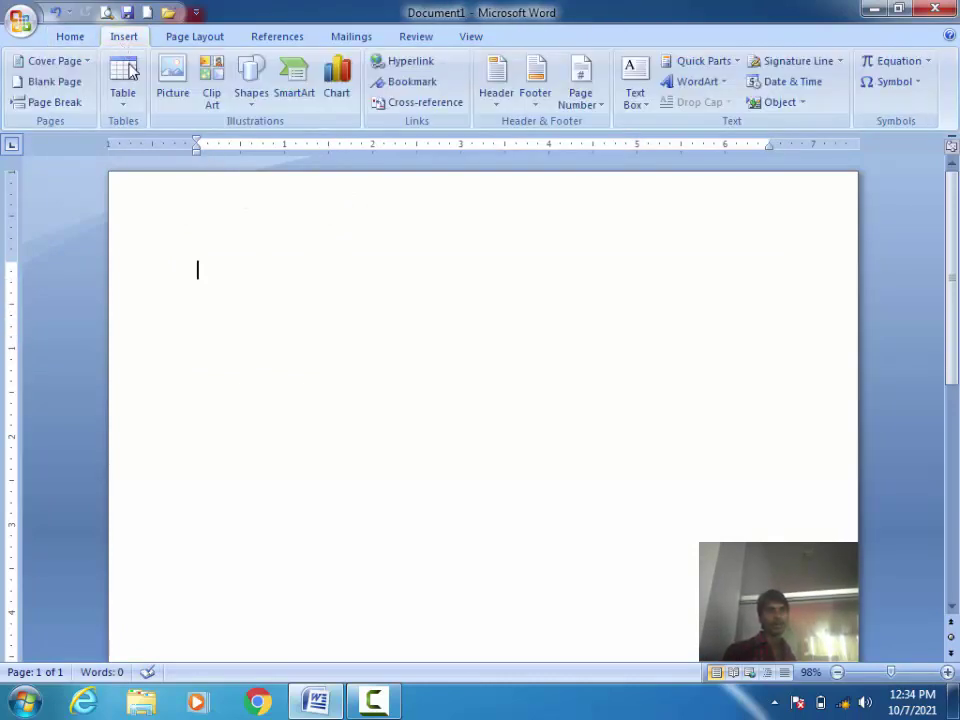
pyautogui.click(136, 84)
pyautogui.click(178, 160)
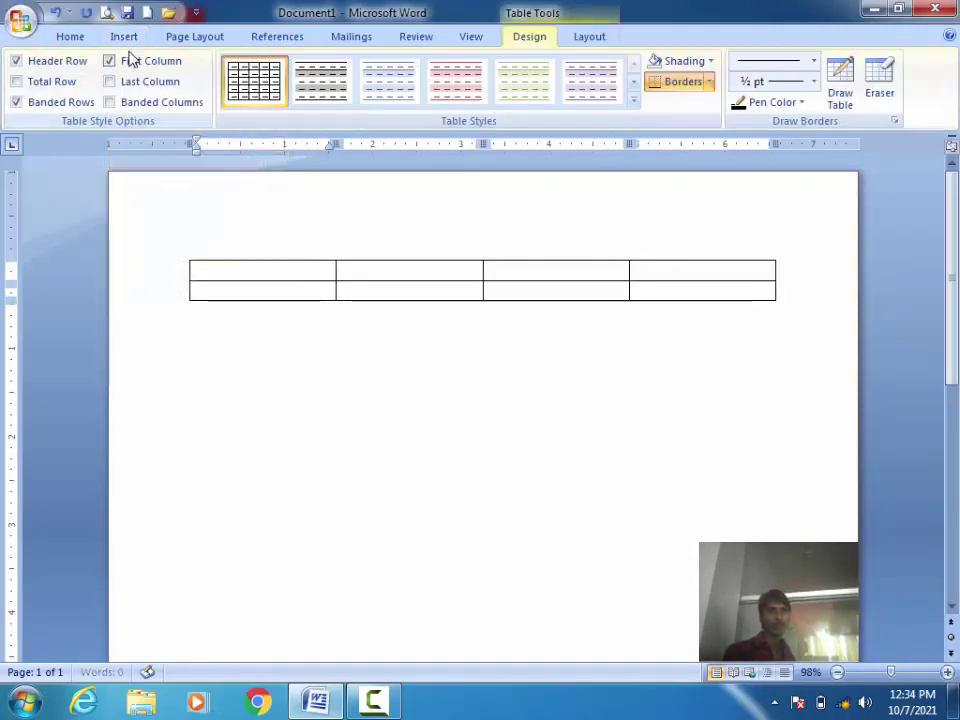
pyautogui.click(88, 38)
pyautogui.click(118, 38)
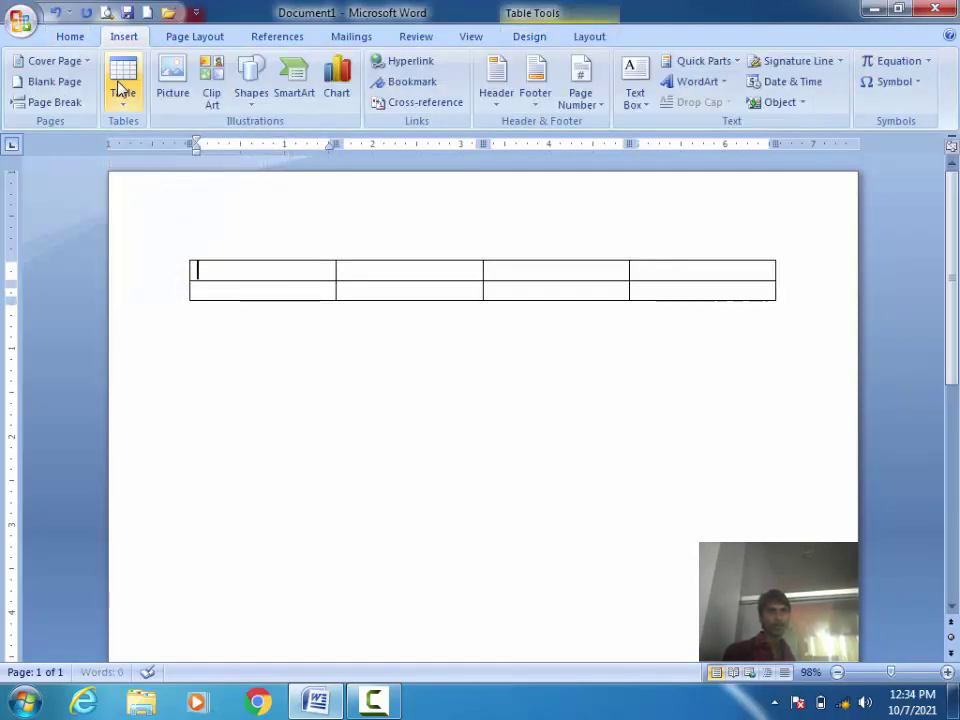
pyautogui.click(121, 80)
pyautogui.click(154, 181)
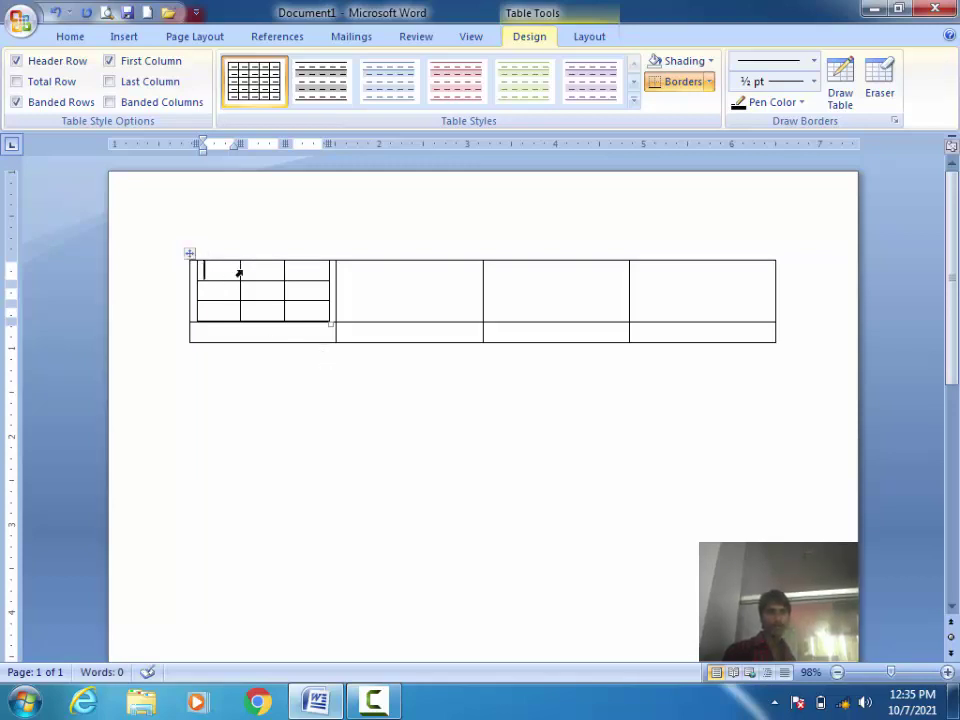
pyautogui.click(239, 273)
pyautogui.click(191, 257)
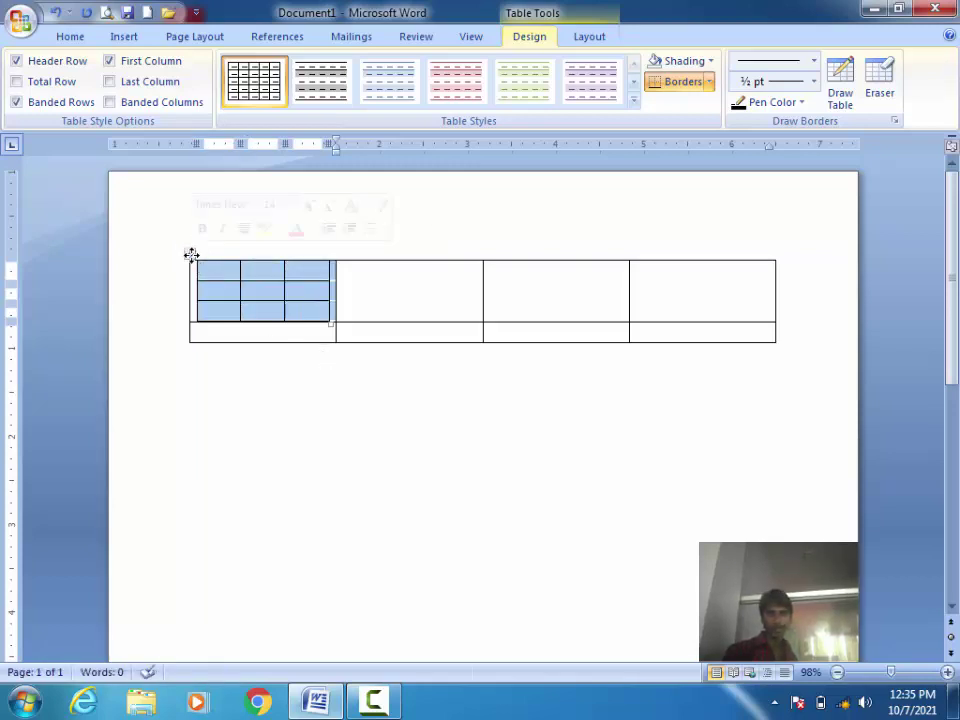
pyautogui.press('BackSpace')
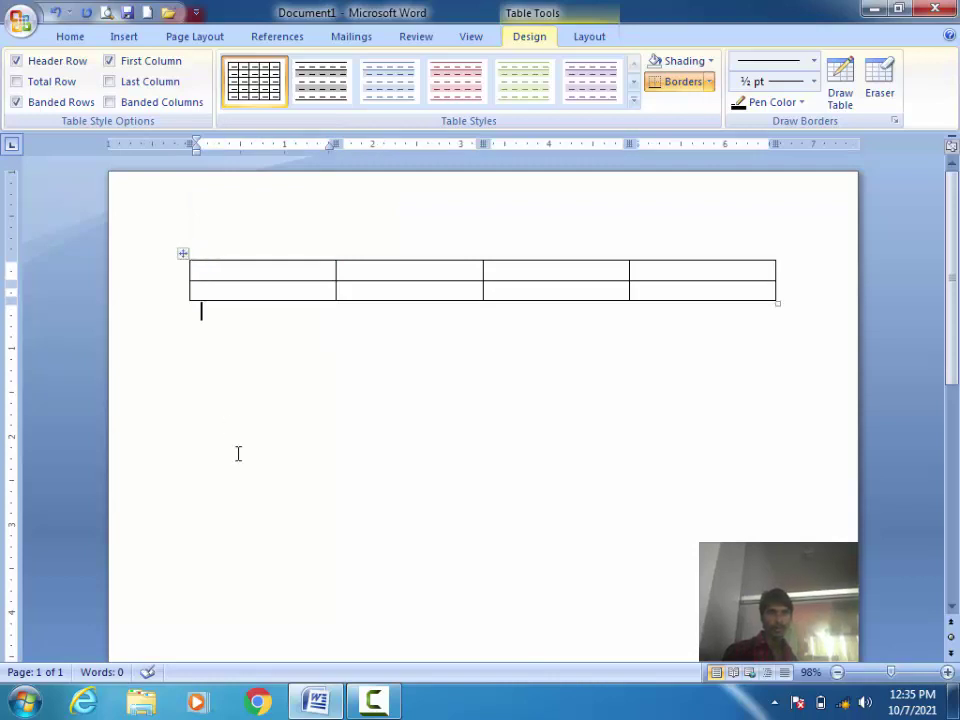
# Insert a 3x2 table below, then delete it and the remaining 4x2 table.
pyautogui.click(126, 38)
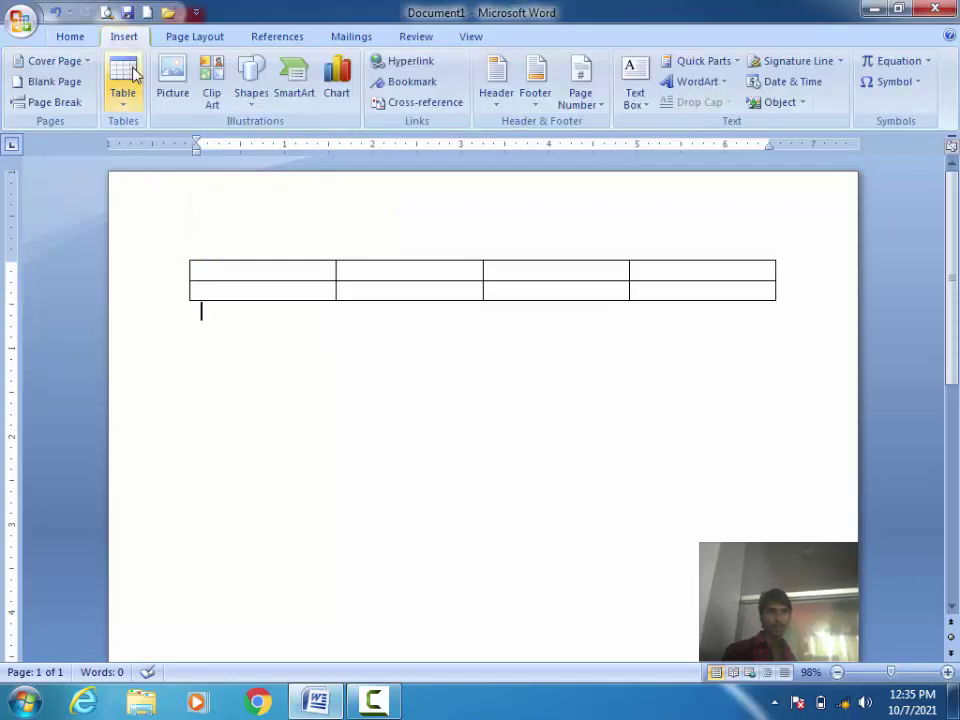
pyautogui.click(125, 75)
pyautogui.click(161, 167)
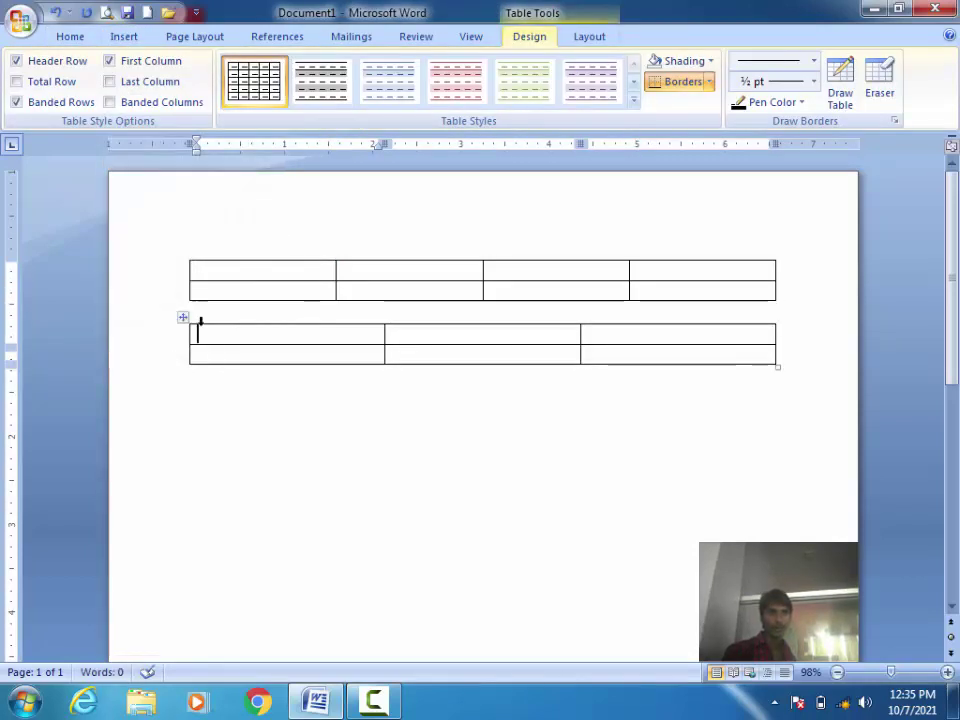
pyautogui.click(184, 318)
pyautogui.press('BackSpace')
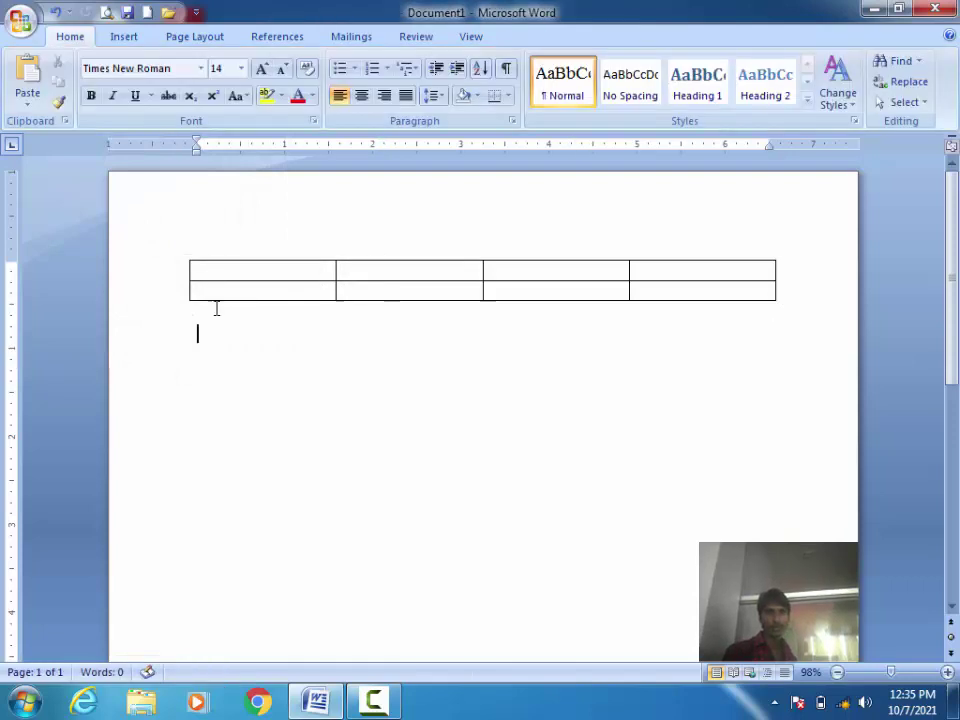
pyautogui.click(182, 255)
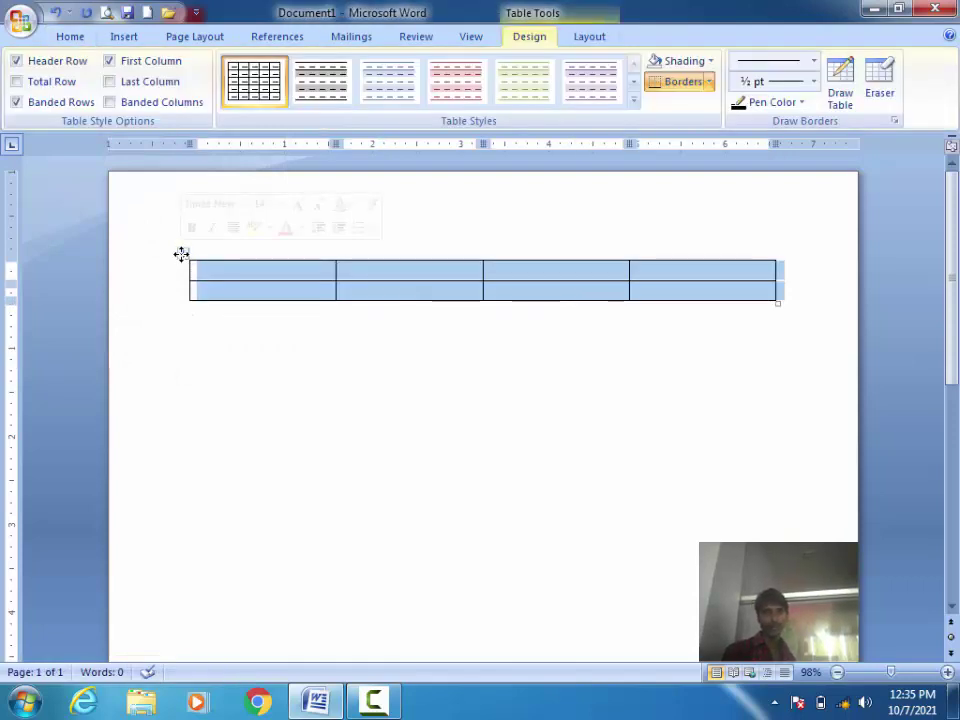
pyautogui.press('BackSpace')
pyautogui.click(123, 40)
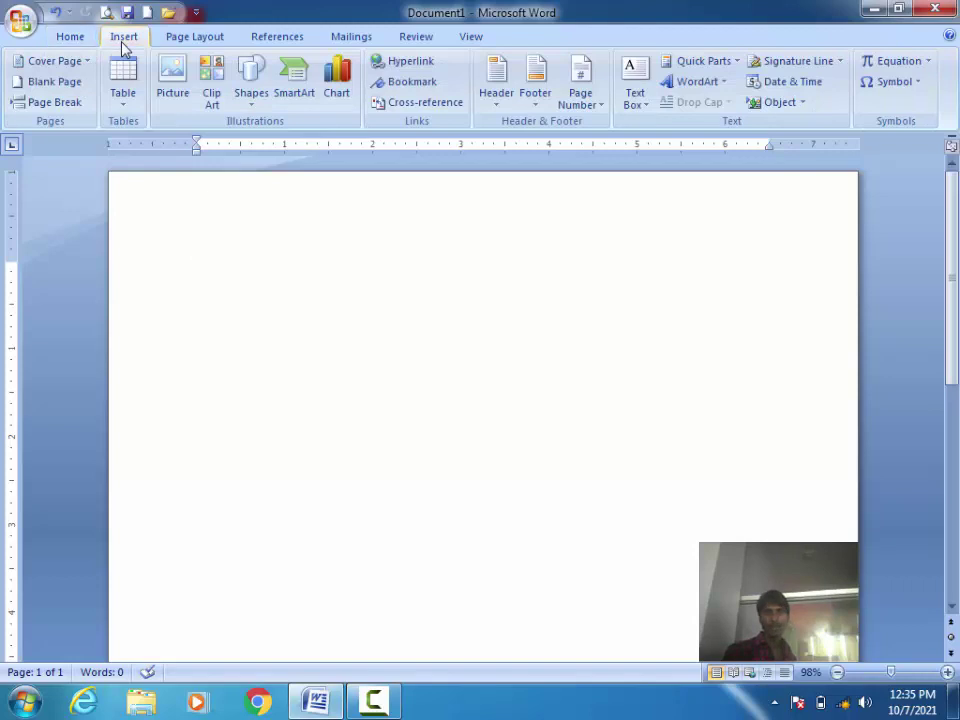
pyautogui.click(126, 90)
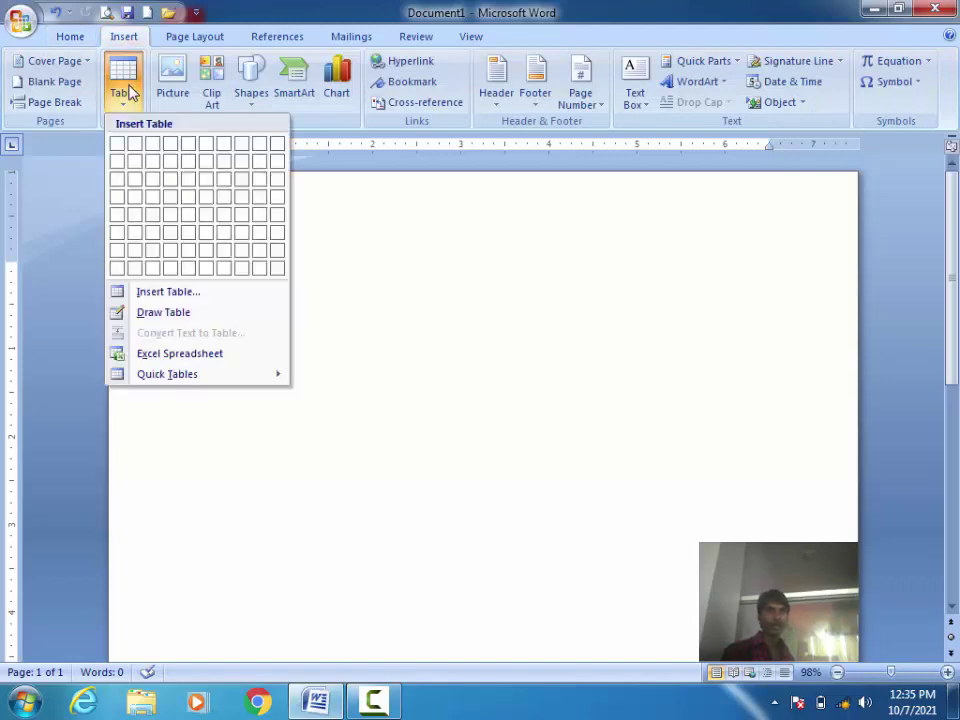
pyautogui.click(171, 295)
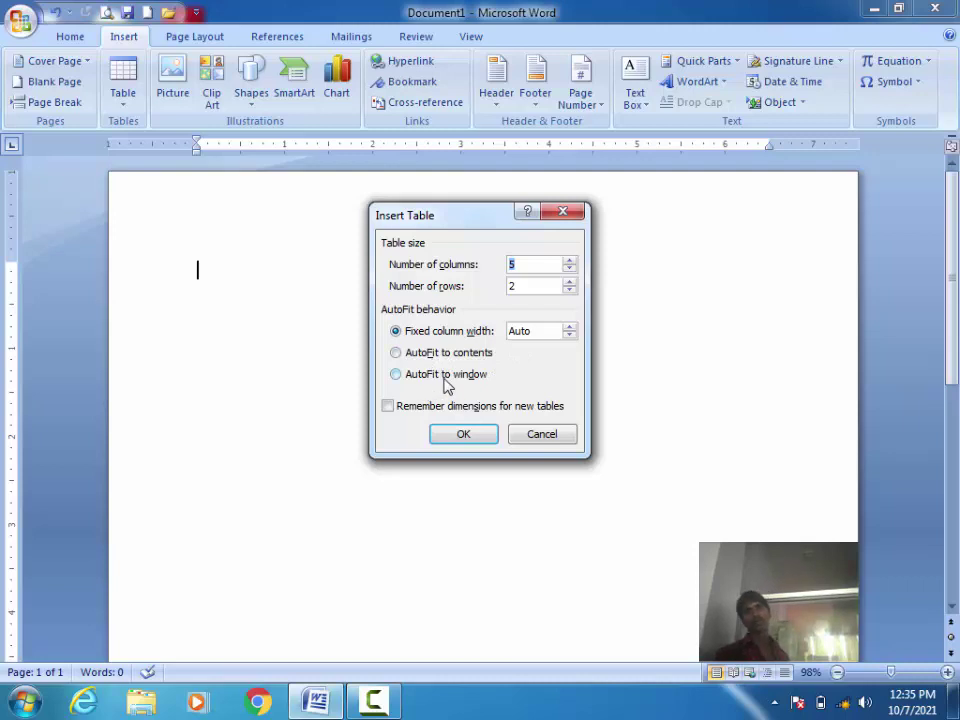
pyautogui.click(550, 435)
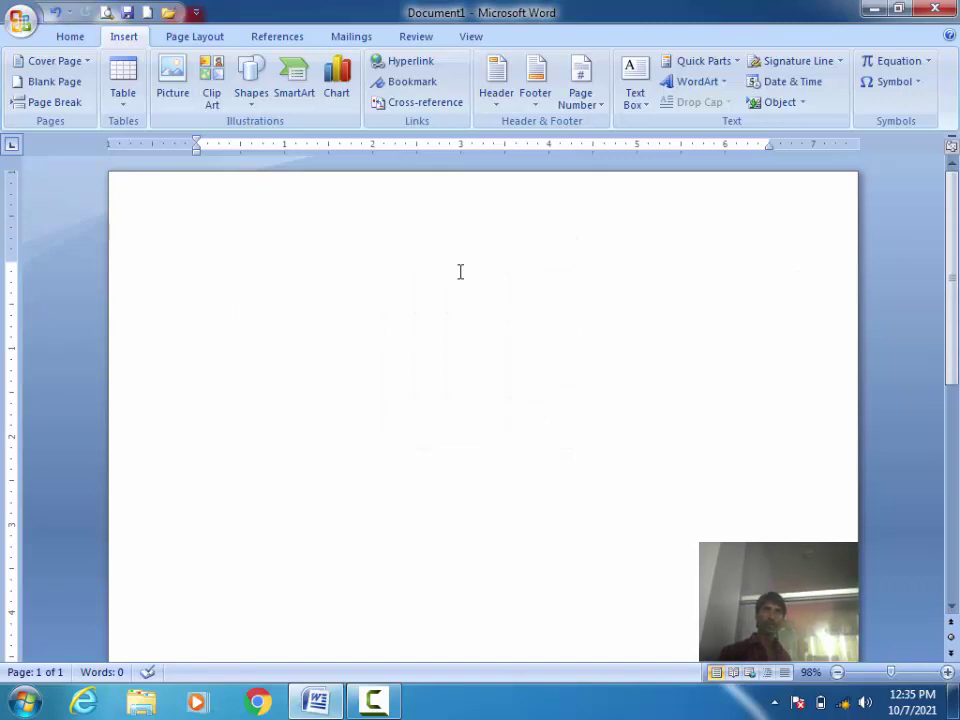
pyautogui.click(130, 75)
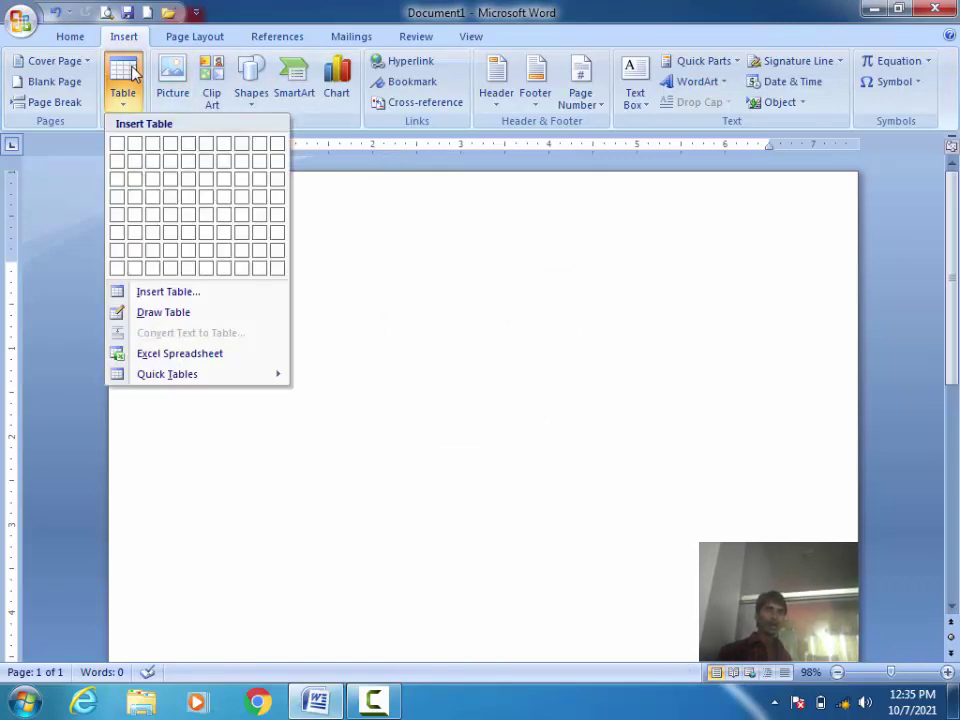
# Draw a table outline freehand, then add row lines and two column lines inside it.
pyautogui.click(220, 314)
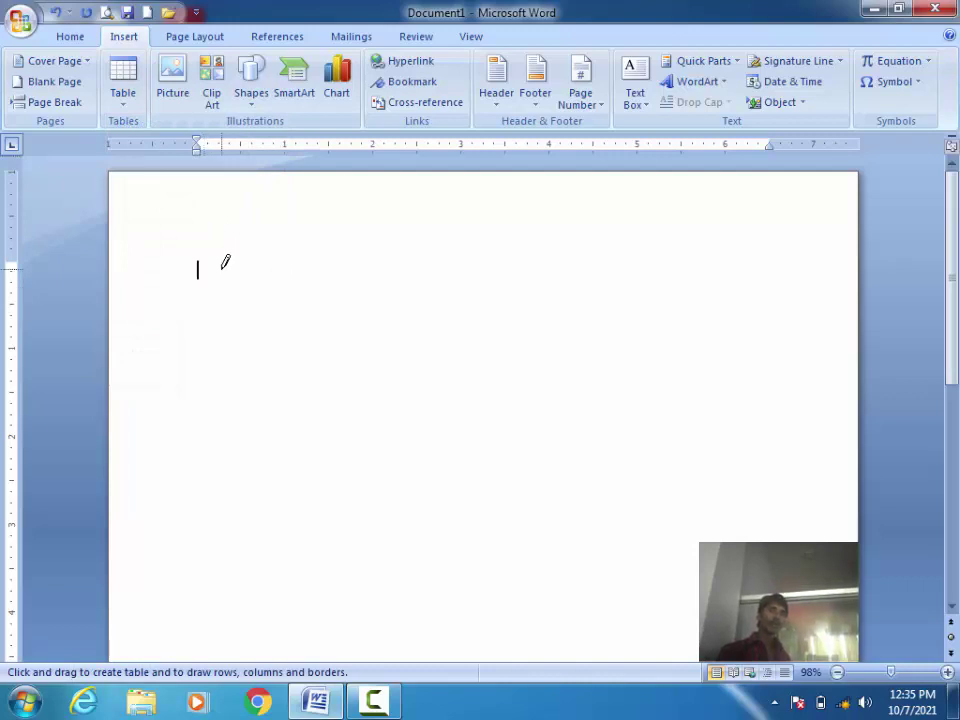
pyautogui.moveTo(222, 263); pyautogui.dragTo(775, 421)
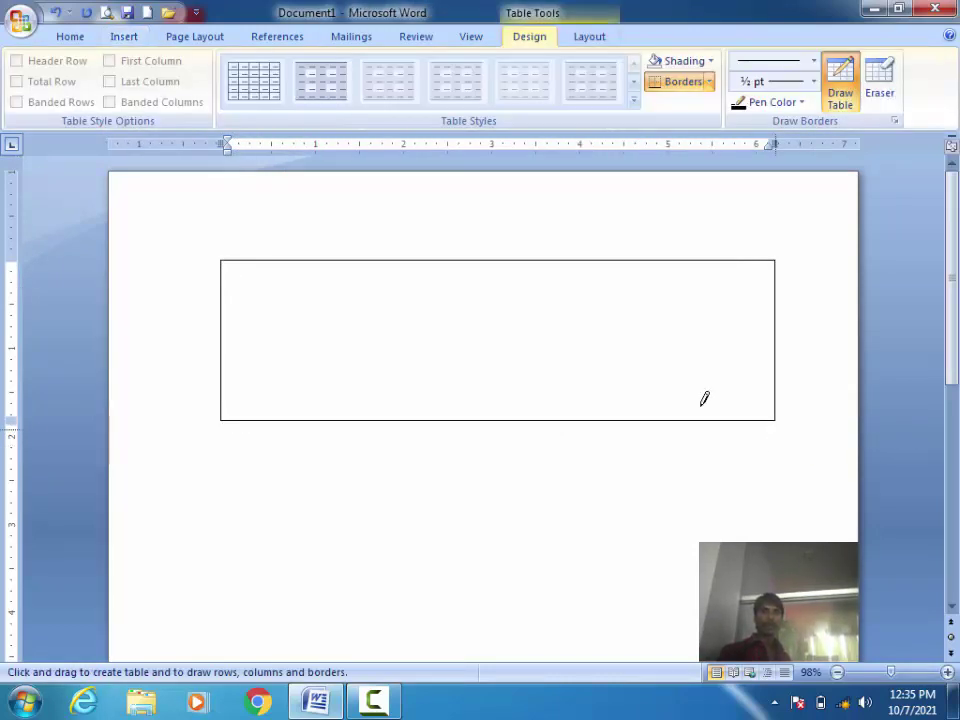
pyautogui.moveTo(223, 287); pyautogui.dragTo(708, 270)
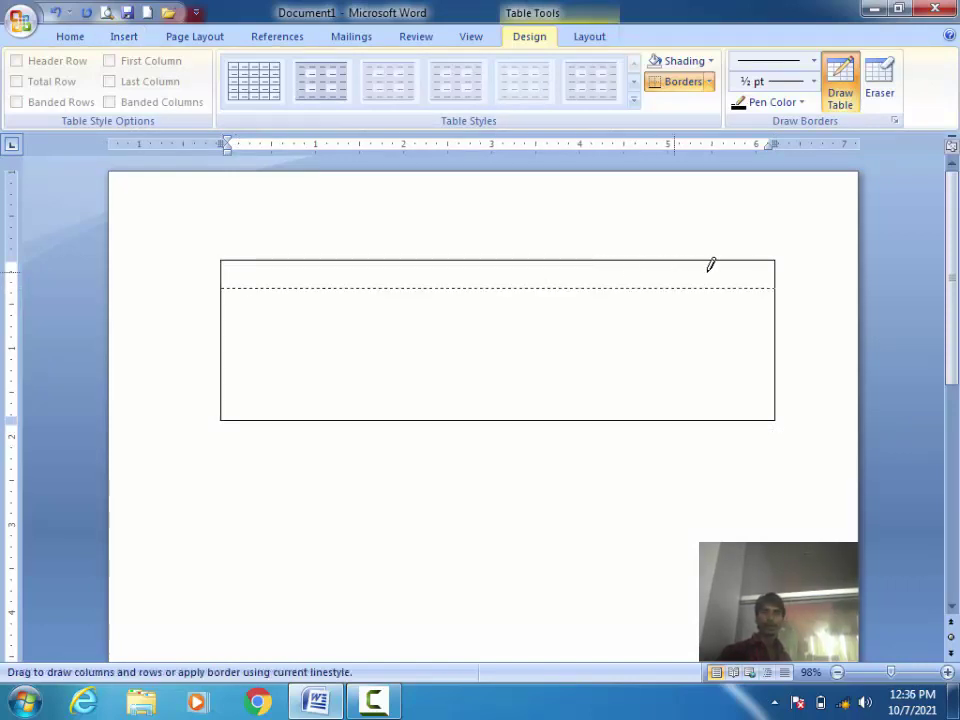
pyautogui.moveTo(821, 285); pyautogui.dragTo(757, 290)
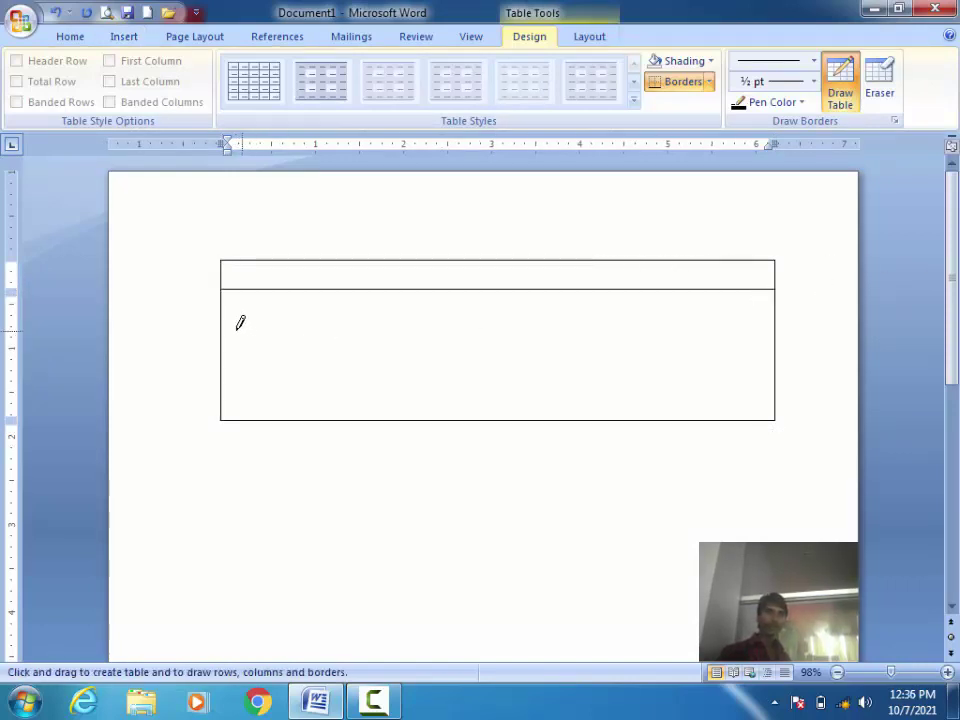
pyautogui.moveTo(229, 321); pyautogui.dragTo(574, 316)
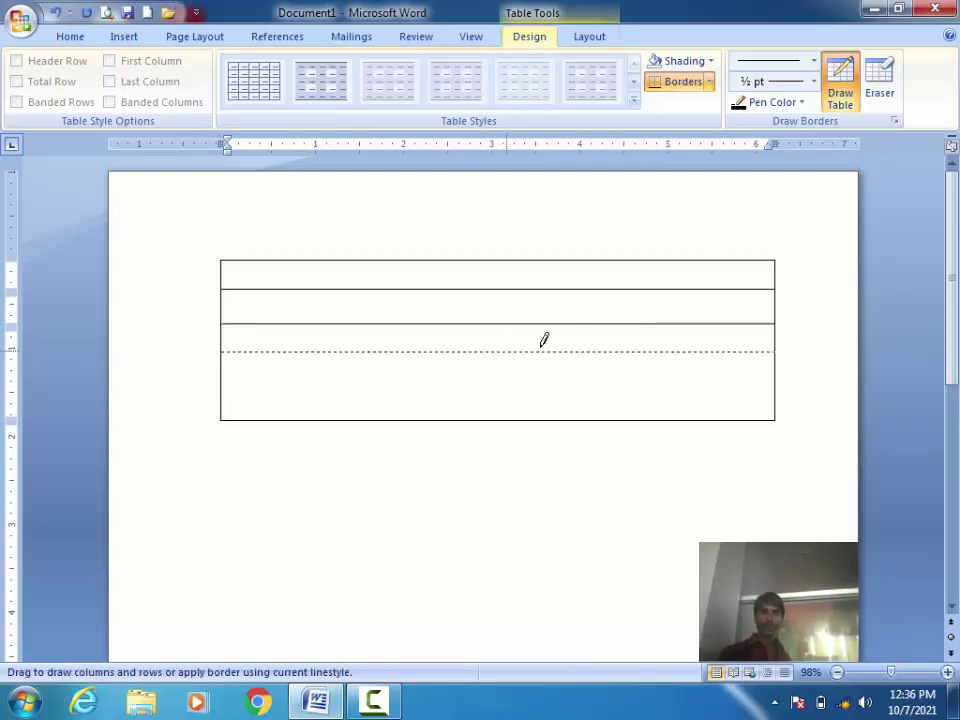
pyautogui.moveTo(224, 347); pyautogui.dragTo(760, 346)
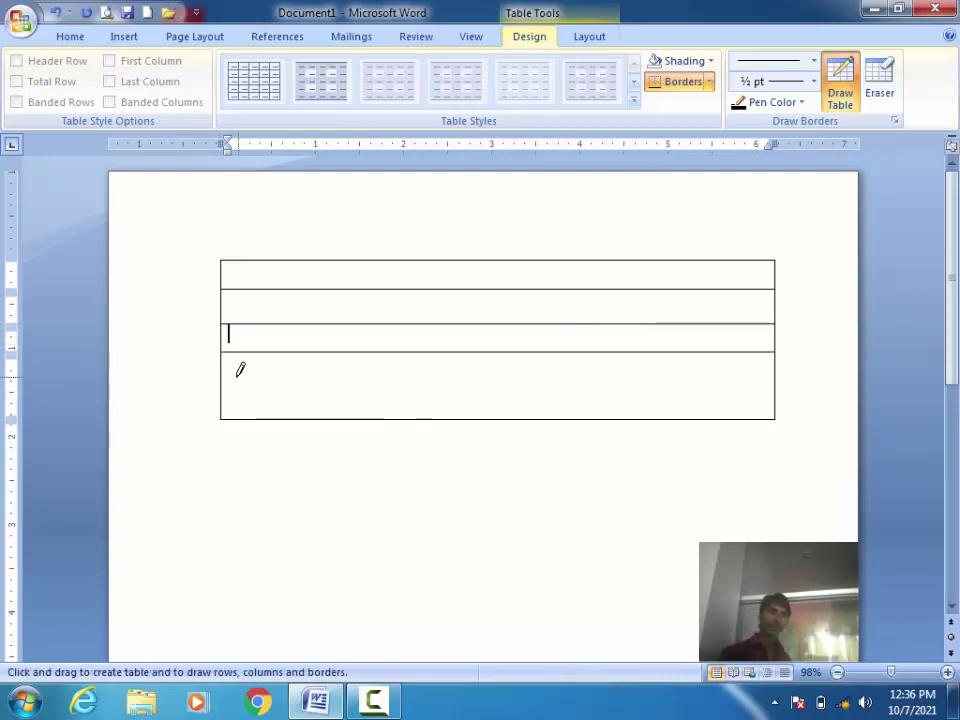
pyautogui.moveTo(224, 374); pyautogui.dragTo(538, 372)
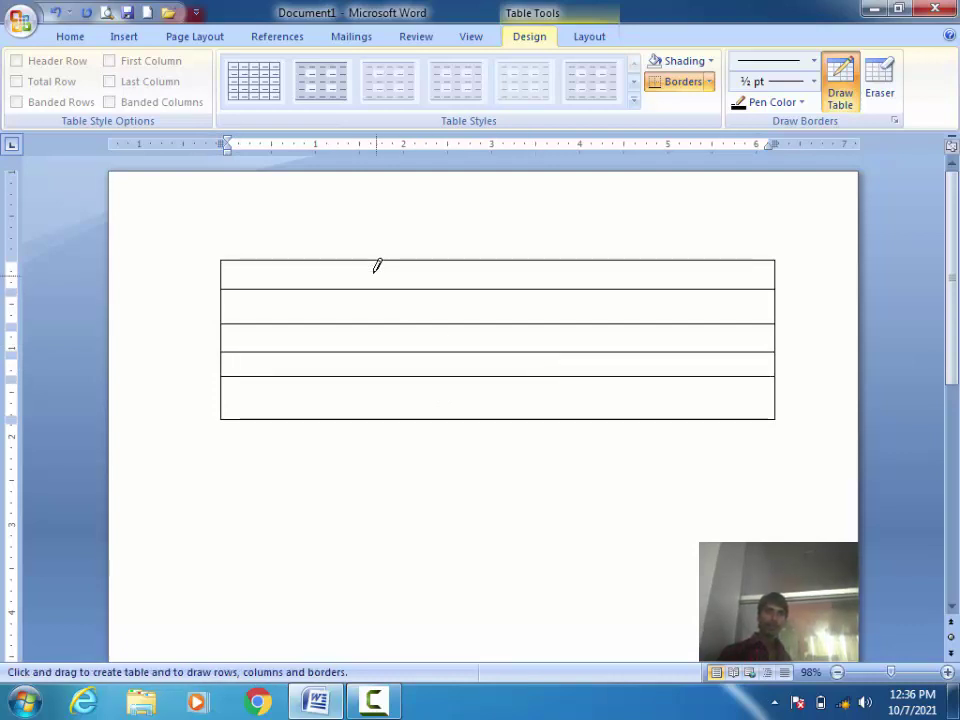
pyautogui.moveTo(365, 262); pyautogui.dragTo(362, 414)
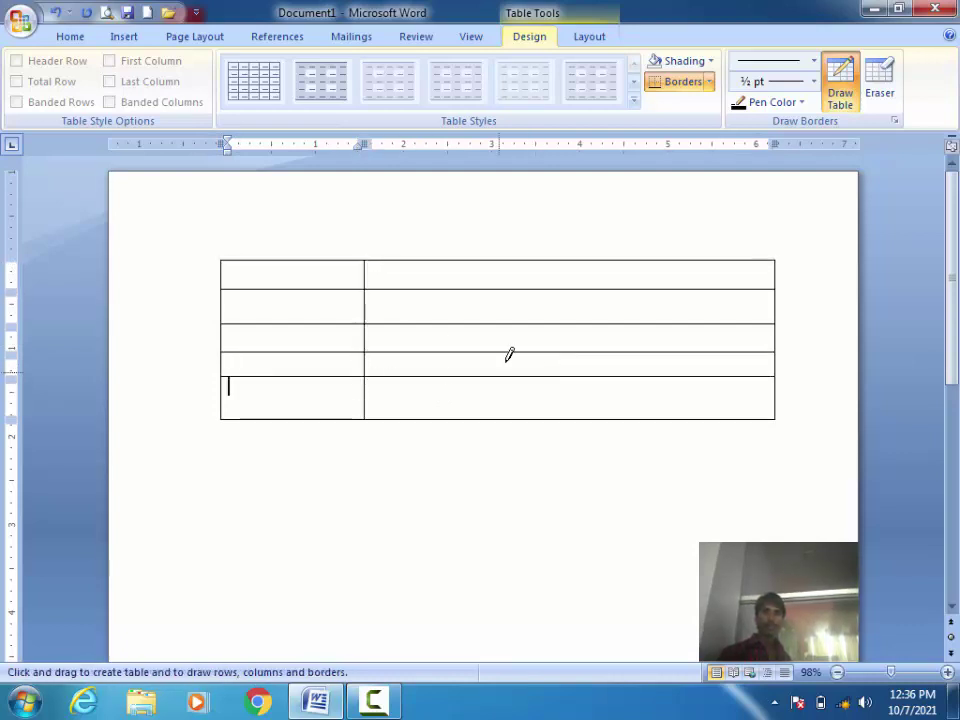
pyautogui.moveTo(430, 262); pyautogui.dragTo(430, 410)
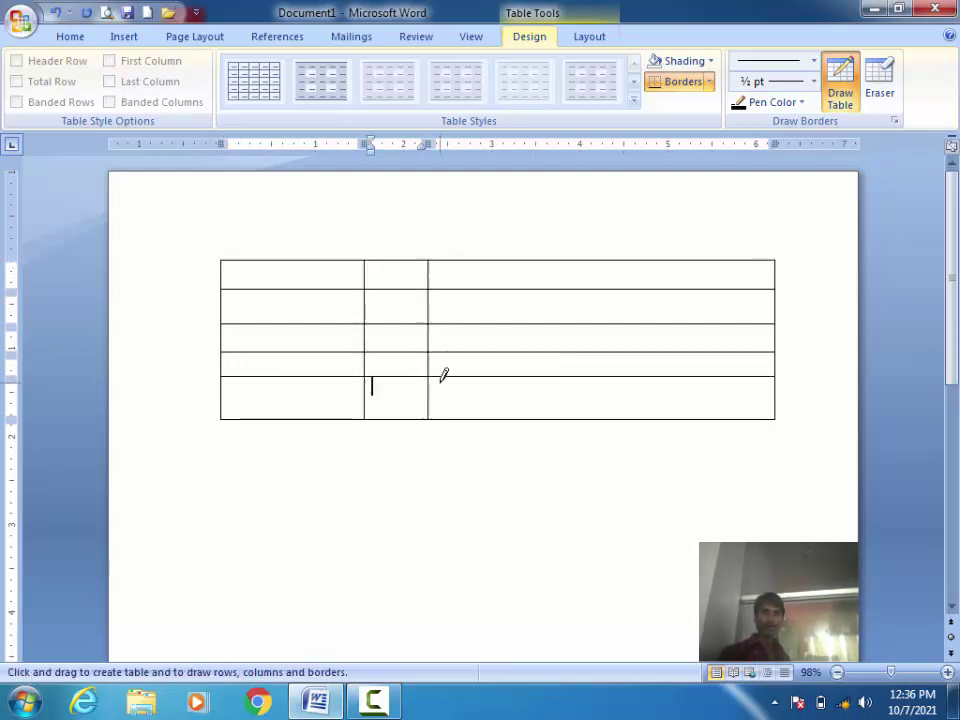
# Draw a fourth column line near the table's right edge and stop drawing.
pyautogui.moveTo(687, 262); pyautogui.dragTo(690, 378)
pyautogui.click(500, 487)
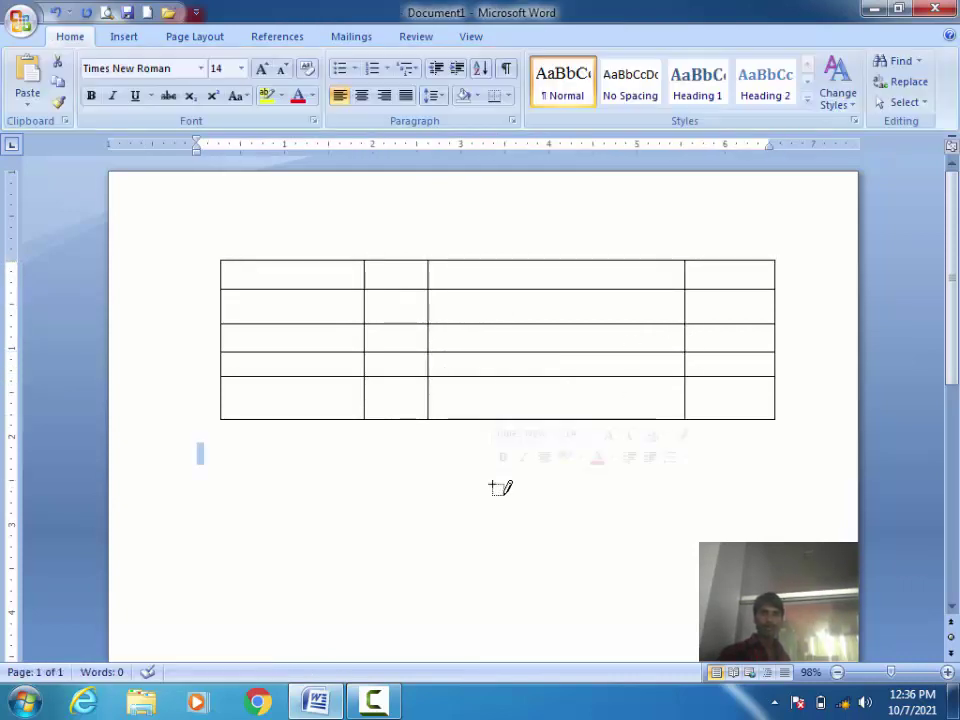
pyautogui.press('Escape')
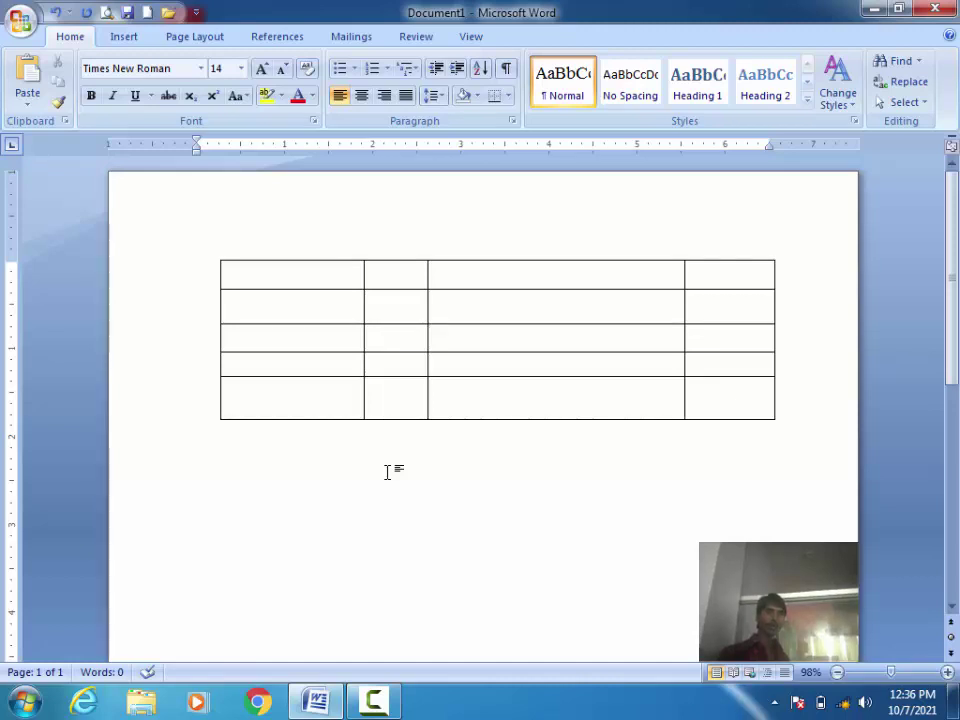
pyautogui.moveTo(329, 291)
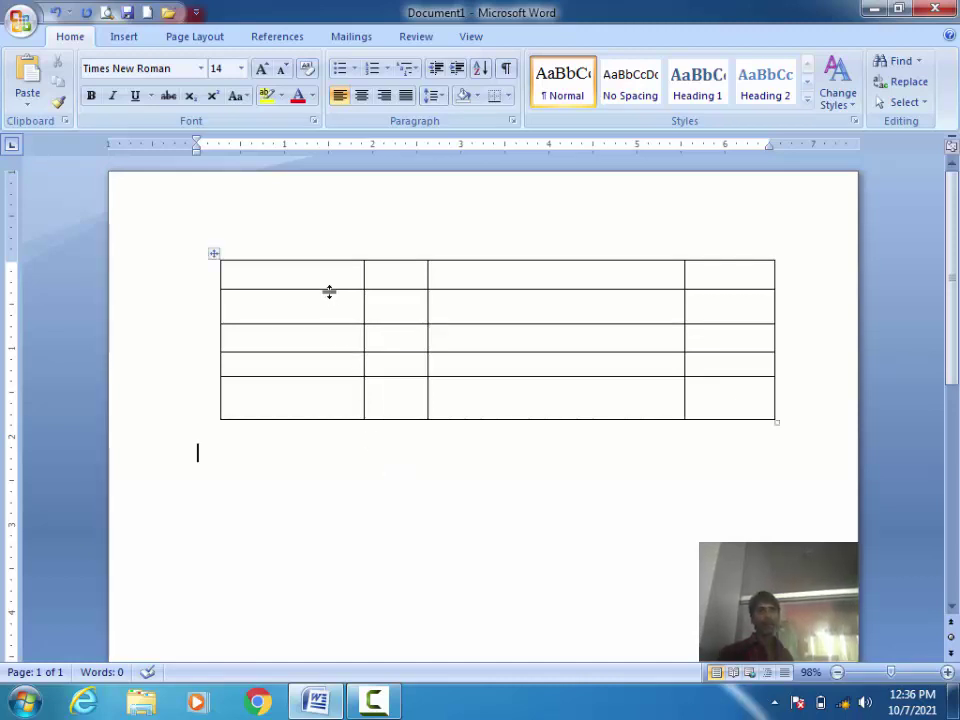
# Fill the drawn table's cells with sample text, then select and delete the whole table.
pyautogui.write('lisrrgnlrsi')
pyautogui.press('Tab')
pyautogui.write('ku')
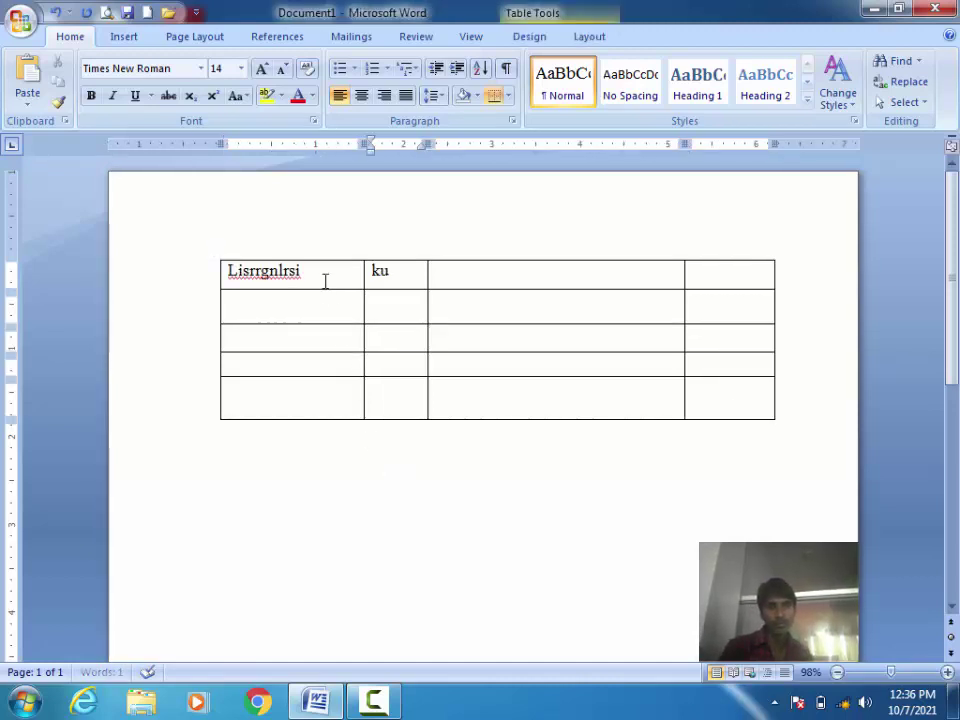
pyautogui.write('g')
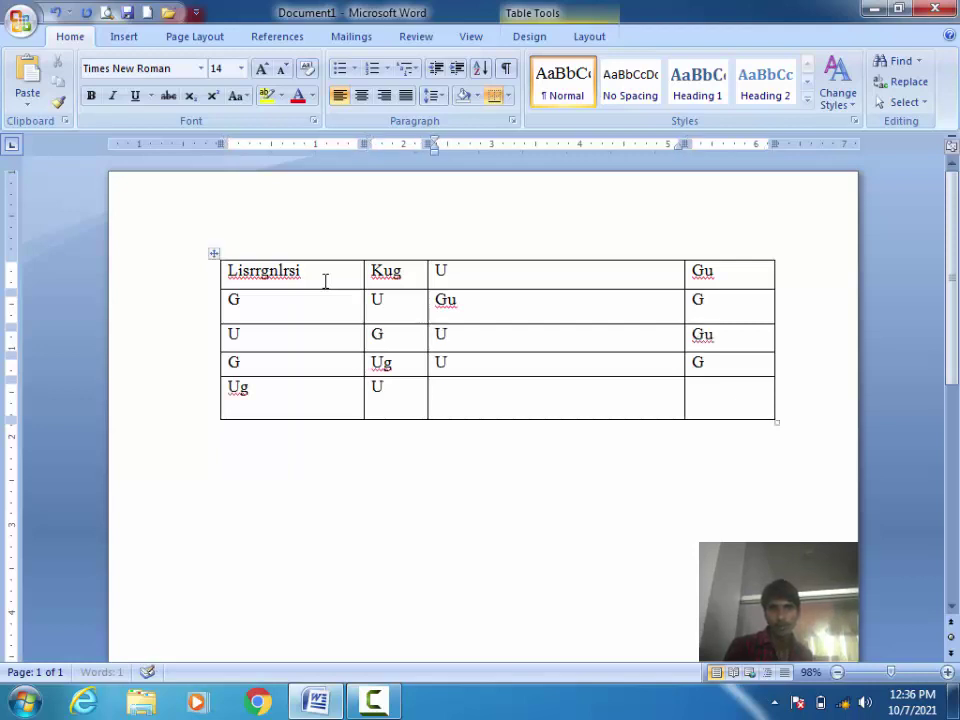
pyautogui.write('\tu\tgu\tg\tu\tgu\tg\tu\tg\tu\tgu\tg\tug\tu\tg\tug\tu\tg\tug\tu\t\ti\thi\t\ti\ti\t\tgi\tgi\tgi')
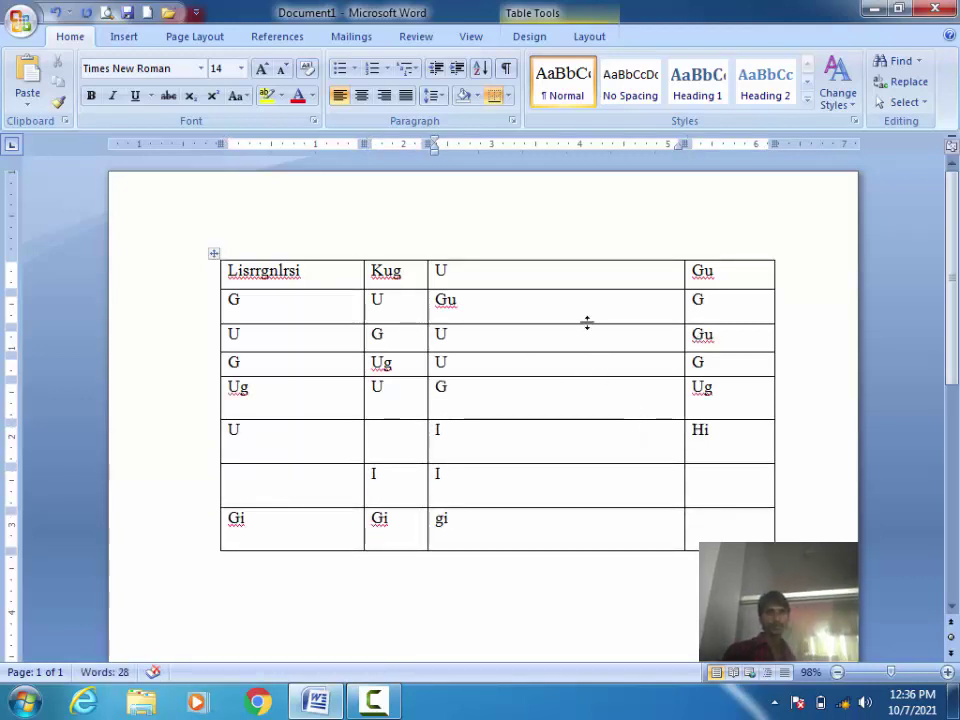
pyautogui.click(214, 254)
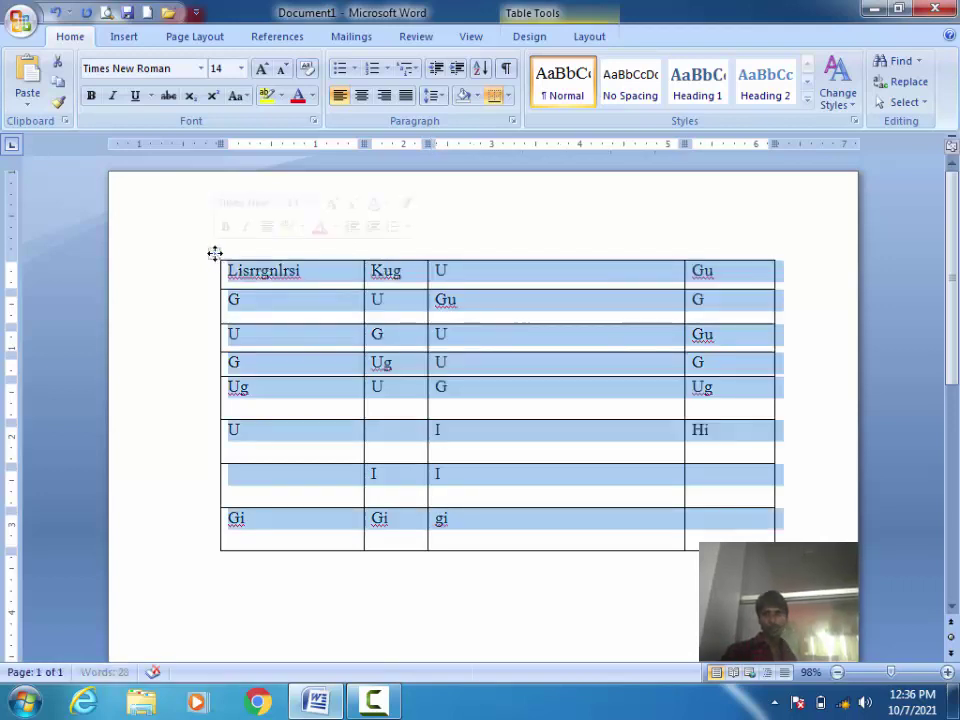
pyautogui.press('BackSpace')
pyautogui.click(124, 36)
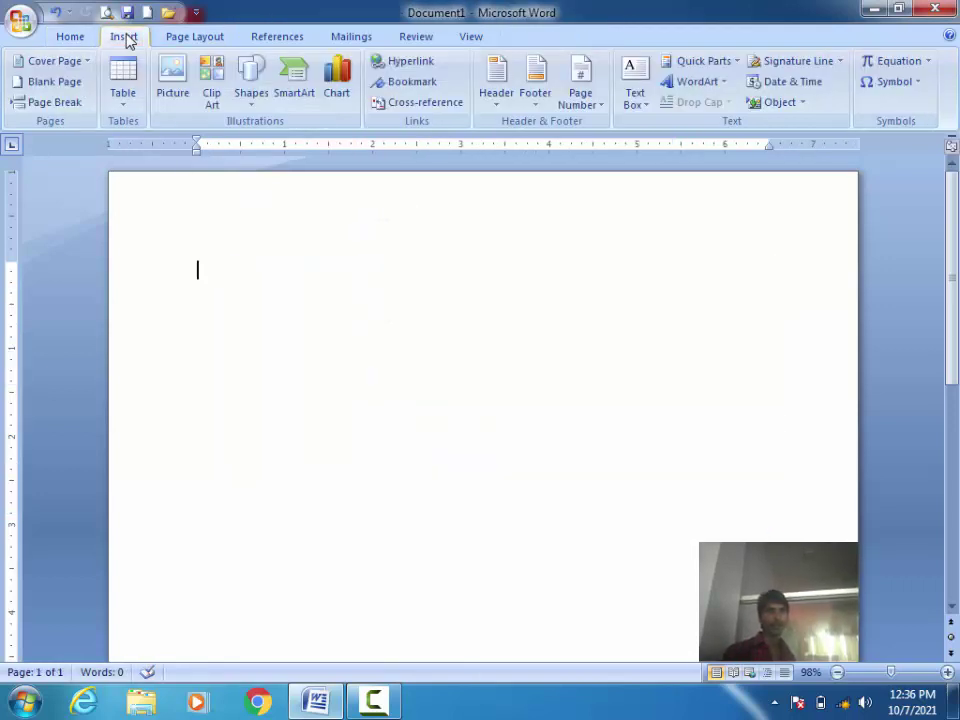
pyautogui.click(133, 97)
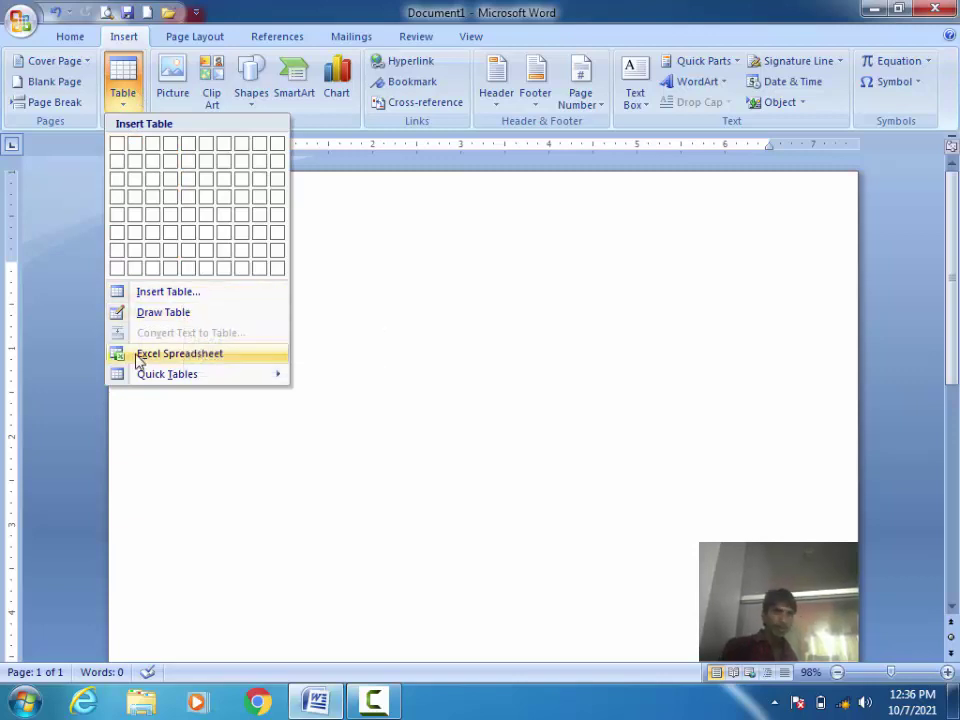
pyautogui.click(224, 357)
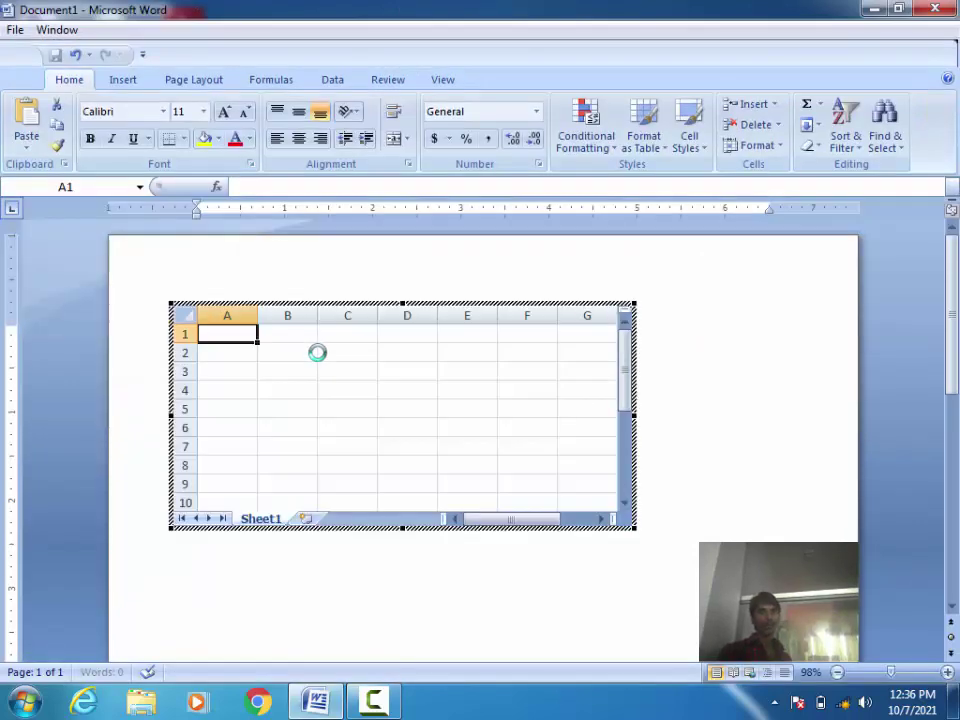
pyautogui.click(266, 447)
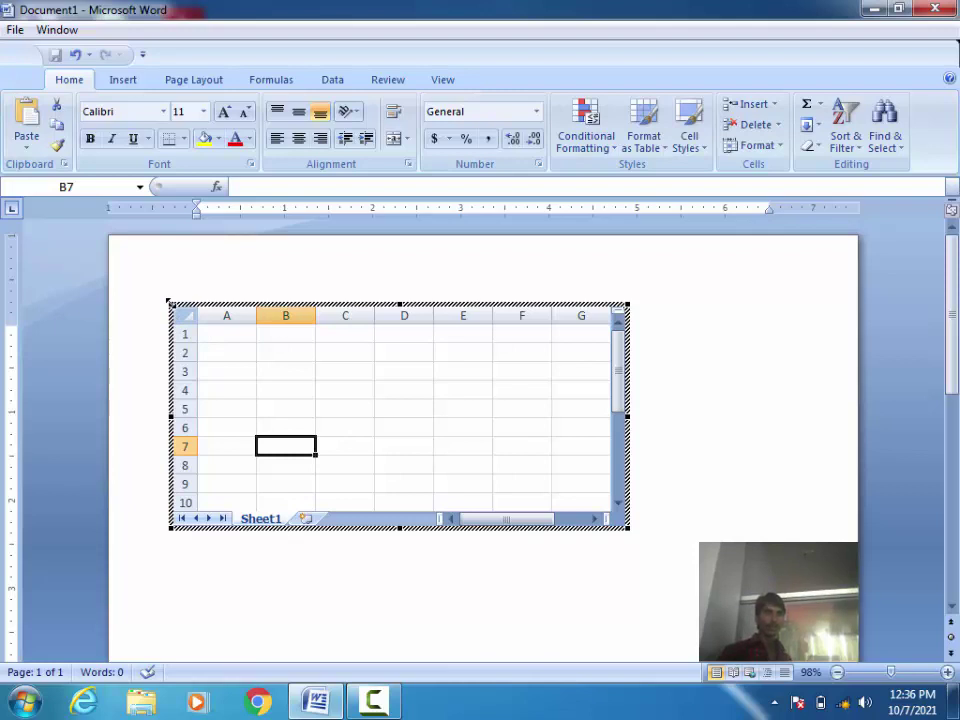
pyautogui.click(192, 300)
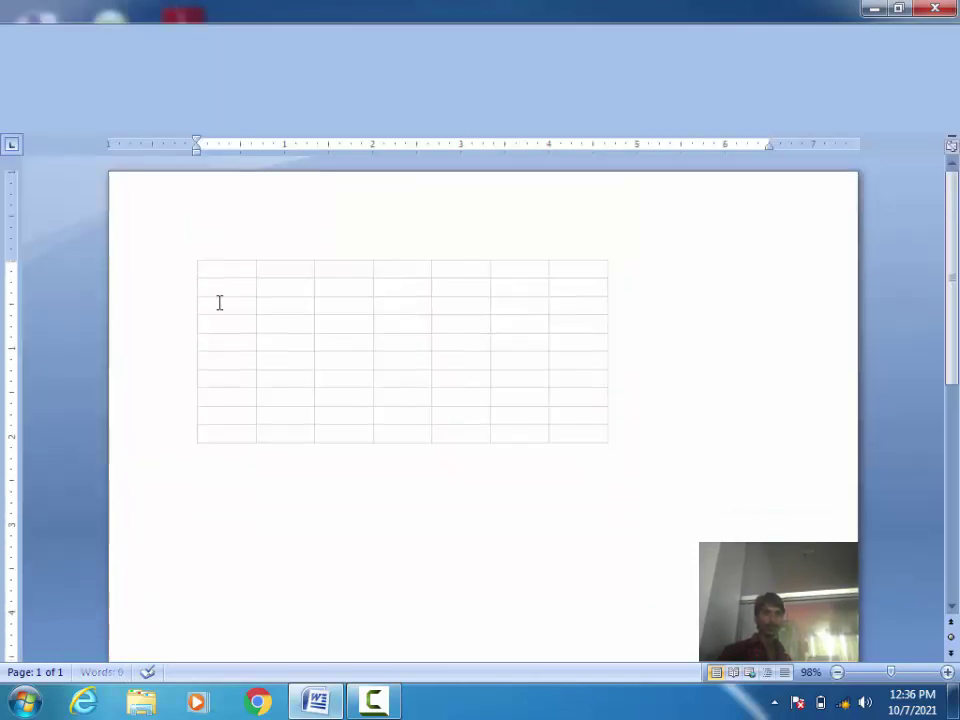
pyautogui.click(360, 337)
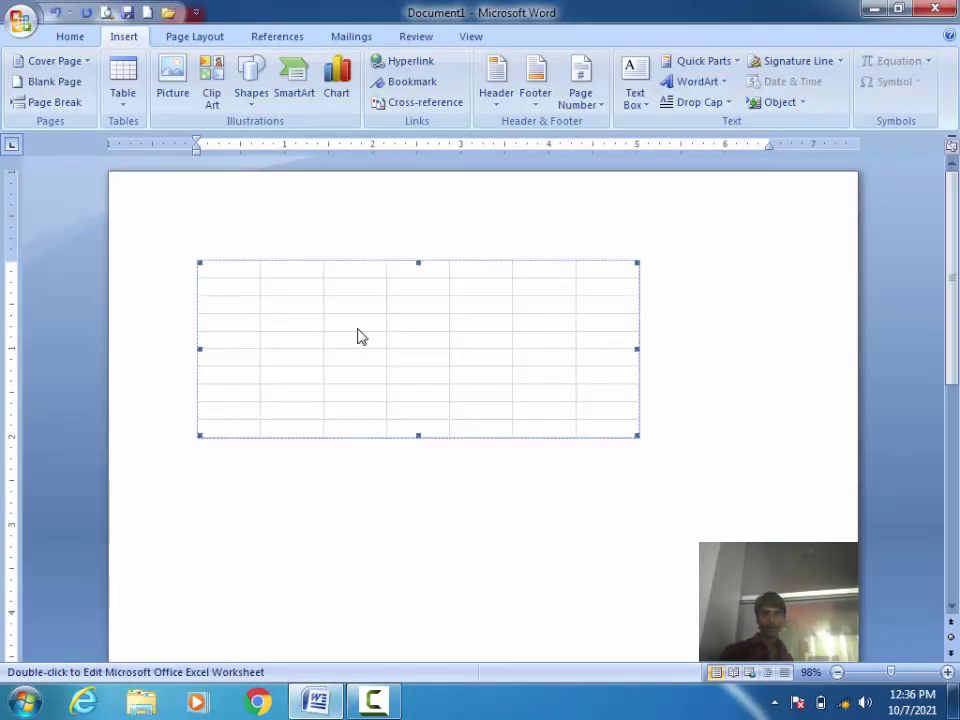
pyautogui.press('Delete')
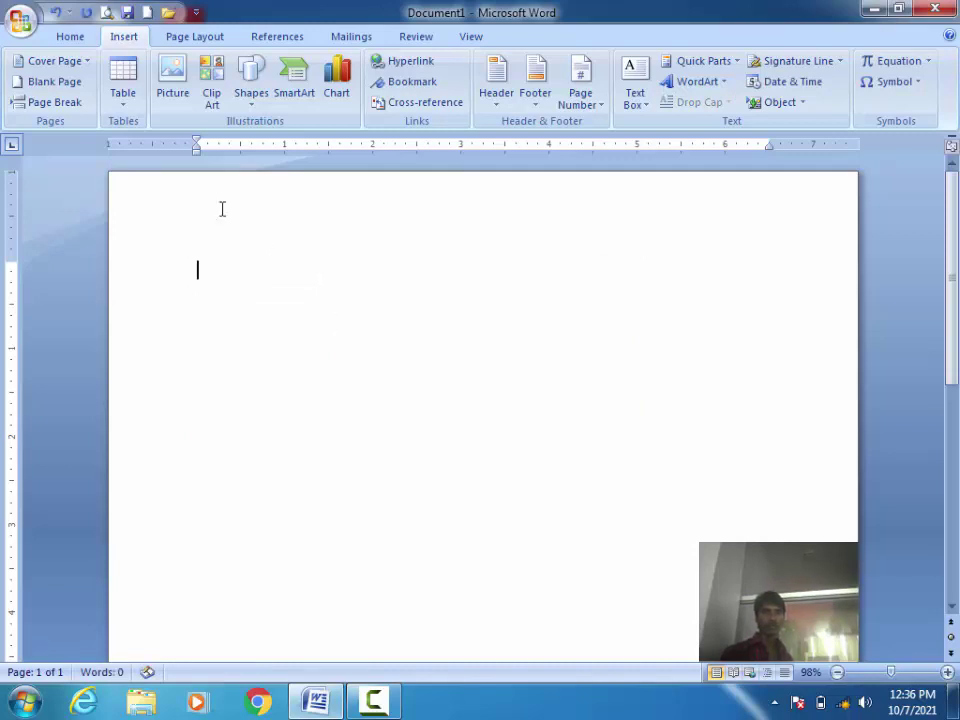
# Insert the Calendar 2 quick table showing May, then select it and delete it.
pyautogui.click(125, 80)
pyautogui.click(172, 375)
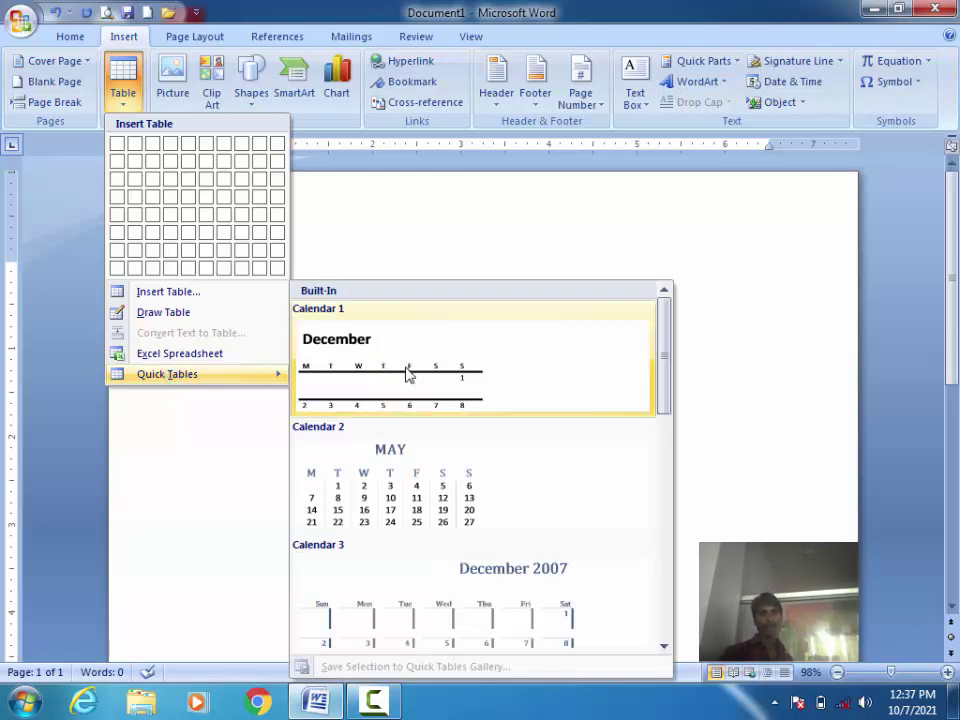
pyautogui.click(413, 498)
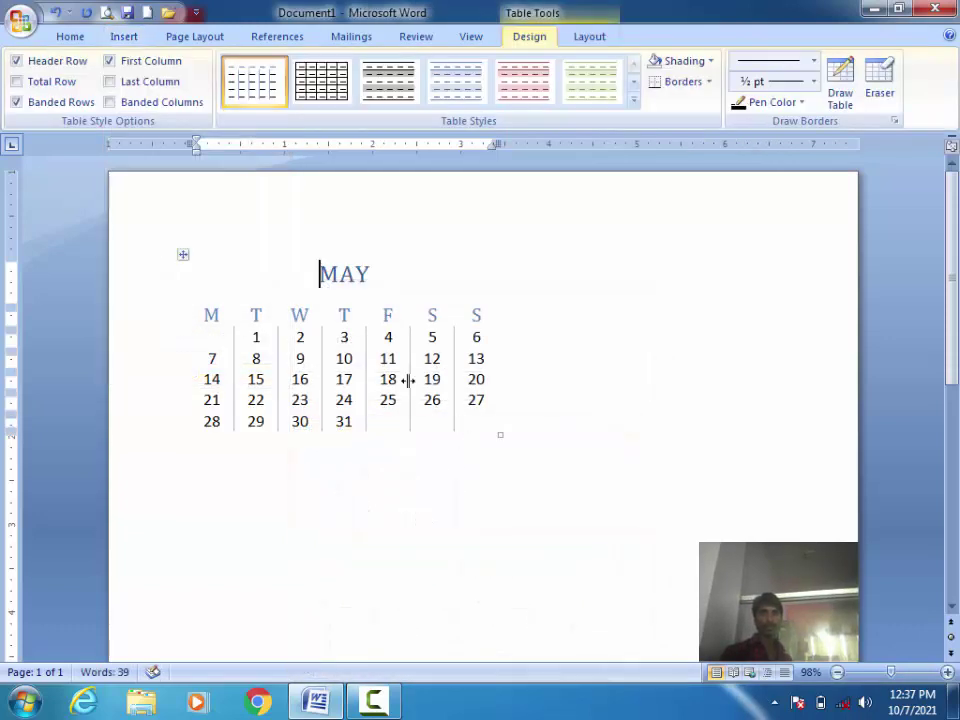
pyautogui.click(181, 258)
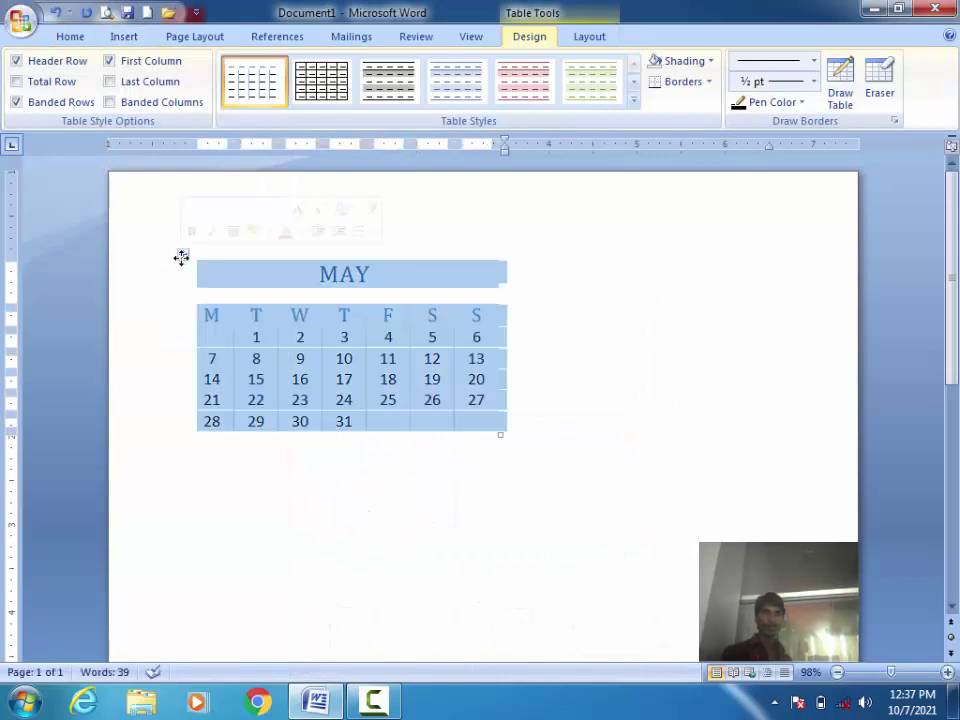
pyautogui.click(634, 476)
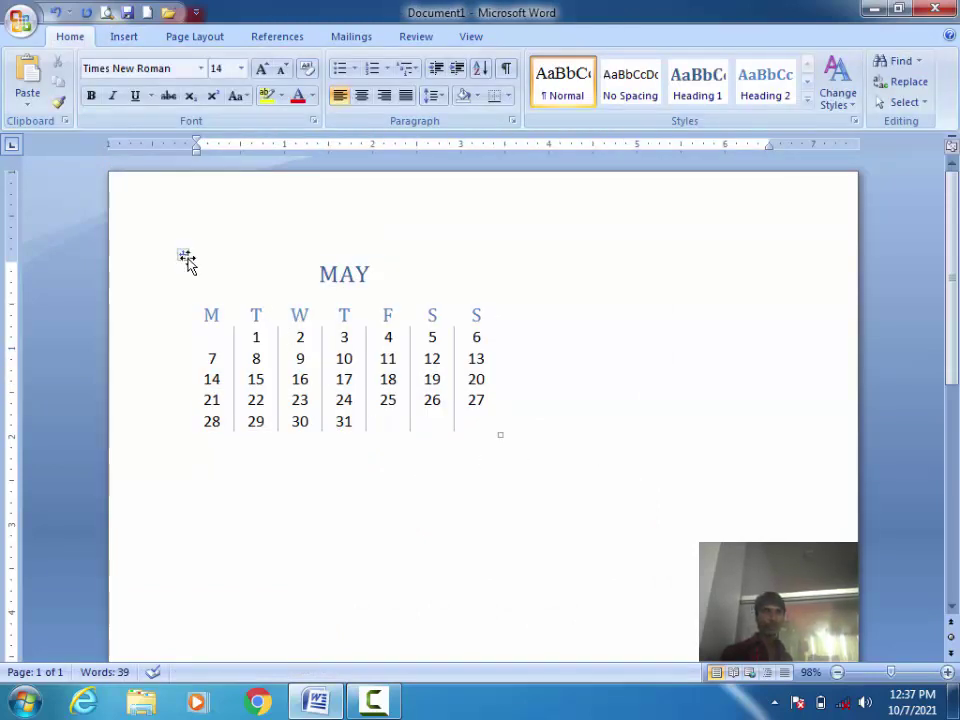
pyautogui.click(186, 258)
pyautogui.press('BackSpace')
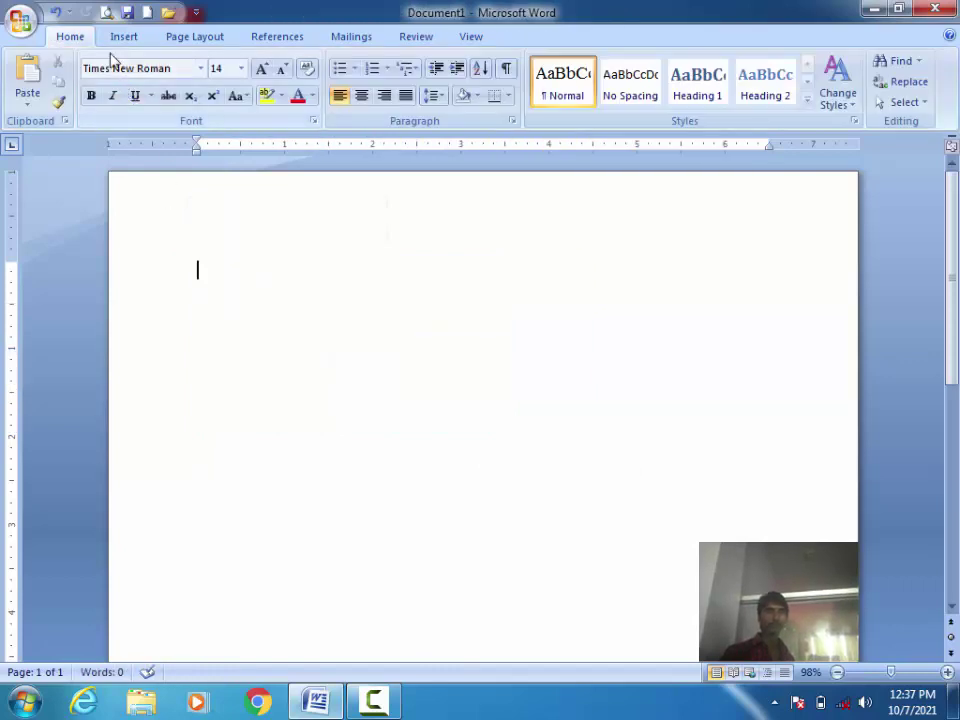
# Reopen the Insert Table options and browse the Quick Tables gallery without inserting anything.
pyautogui.click(118, 40)
pyautogui.click(122, 85)
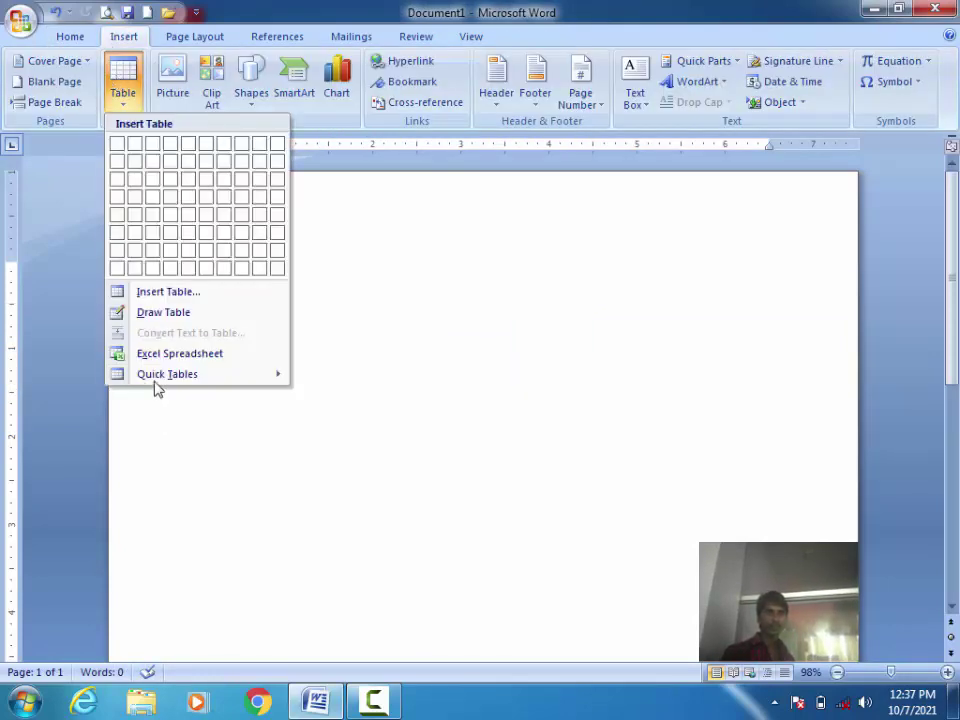
pyautogui.moveTo(167, 374)
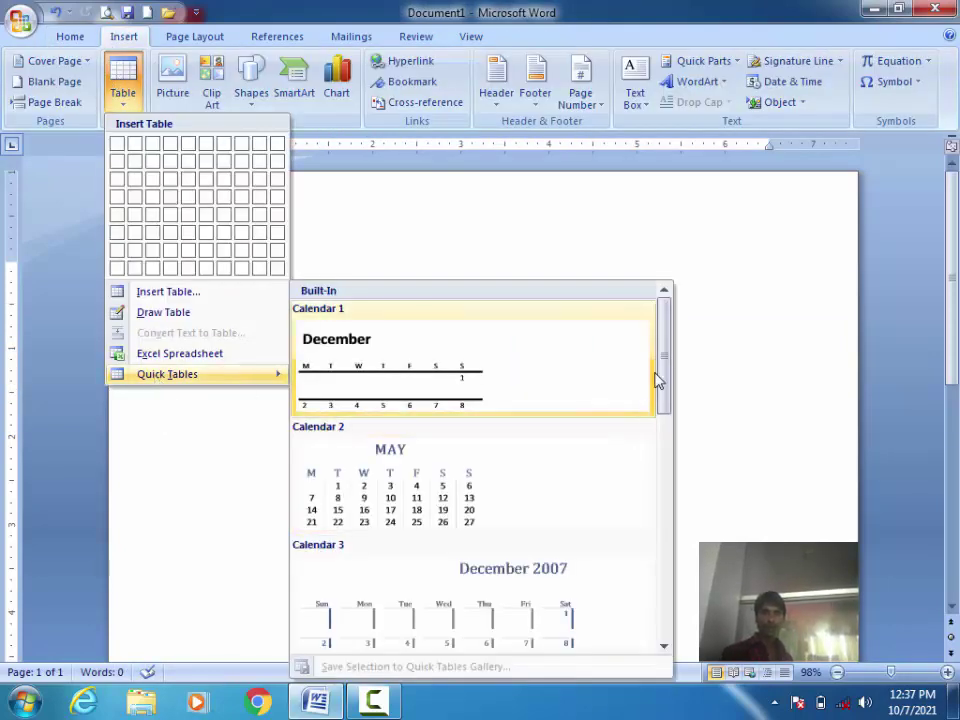
pyautogui.moveTo(662, 375)
pyautogui.mouseDown()
pyautogui.moveTo(670, 527)
pyautogui.moveTo(668, 346)
pyautogui.mouseUp()
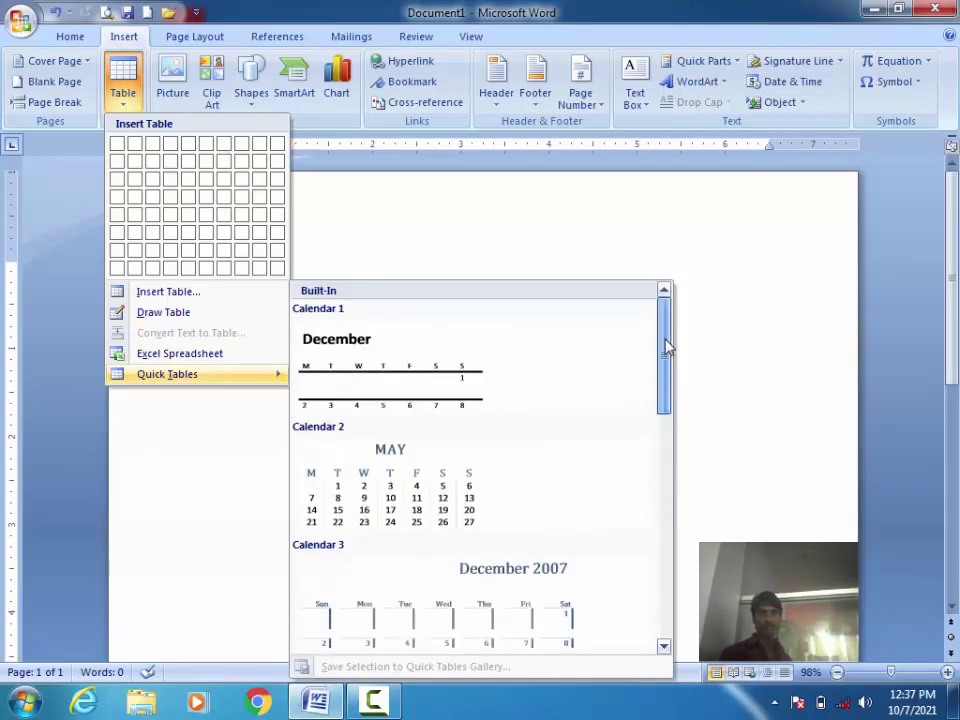
pyautogui.click(435, 204)
pyautogui.click(124, 88)
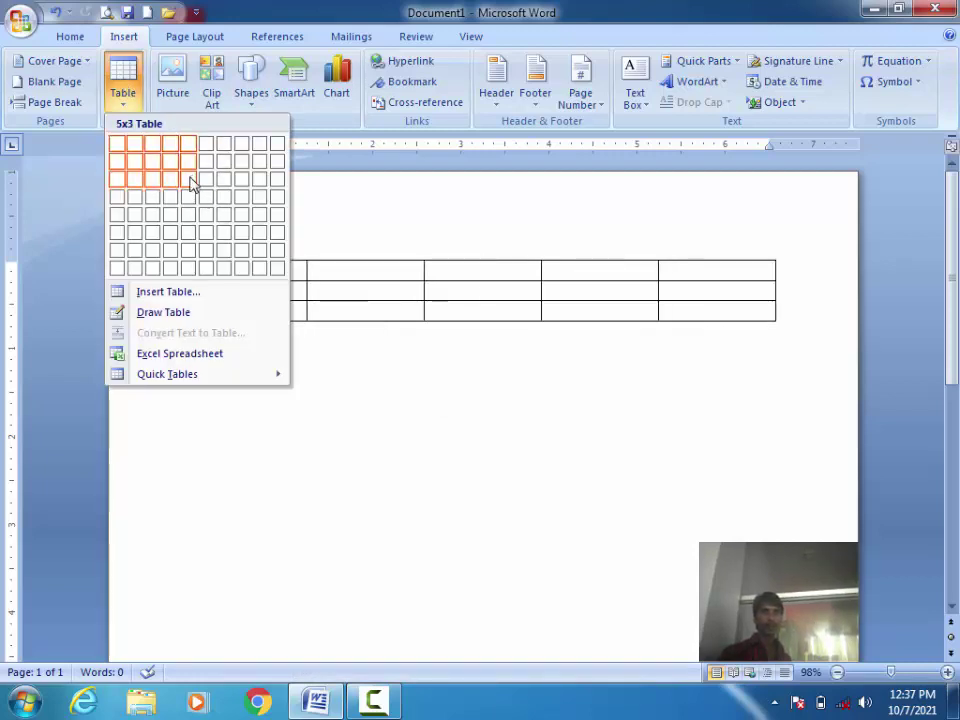
pyautogui.click(193, 186)
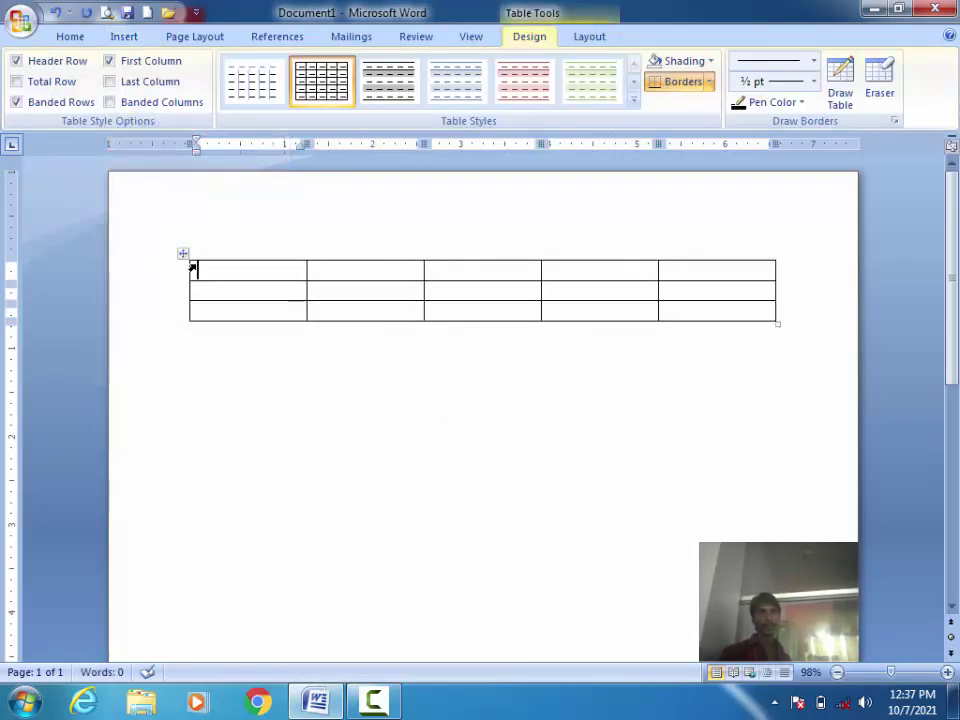
pyautogui.click(304, 384)
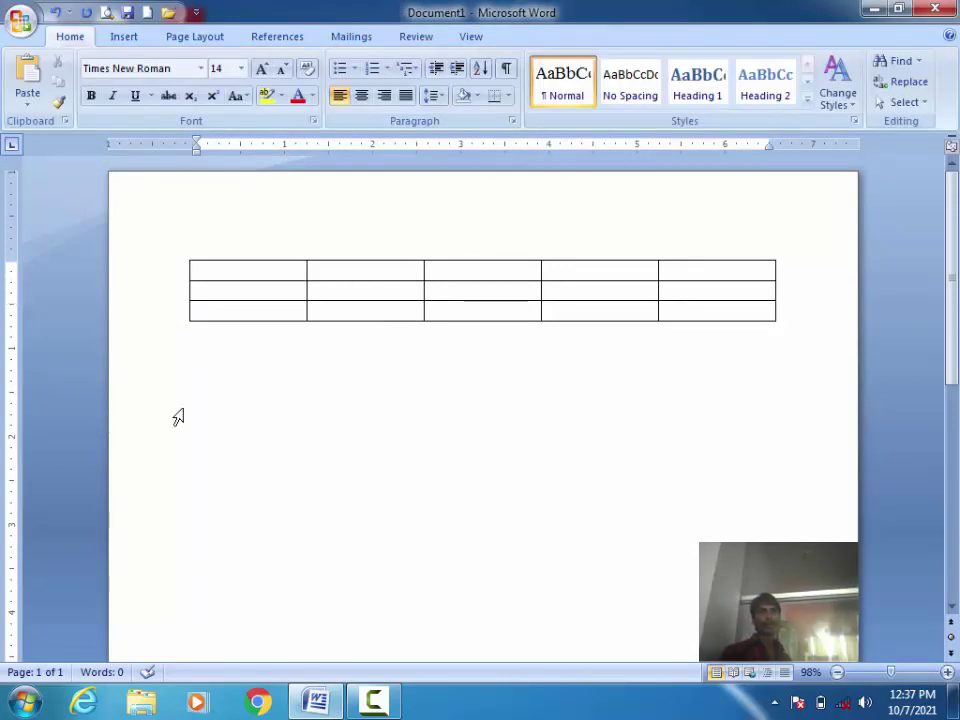
pyautogui.click(181, 254)
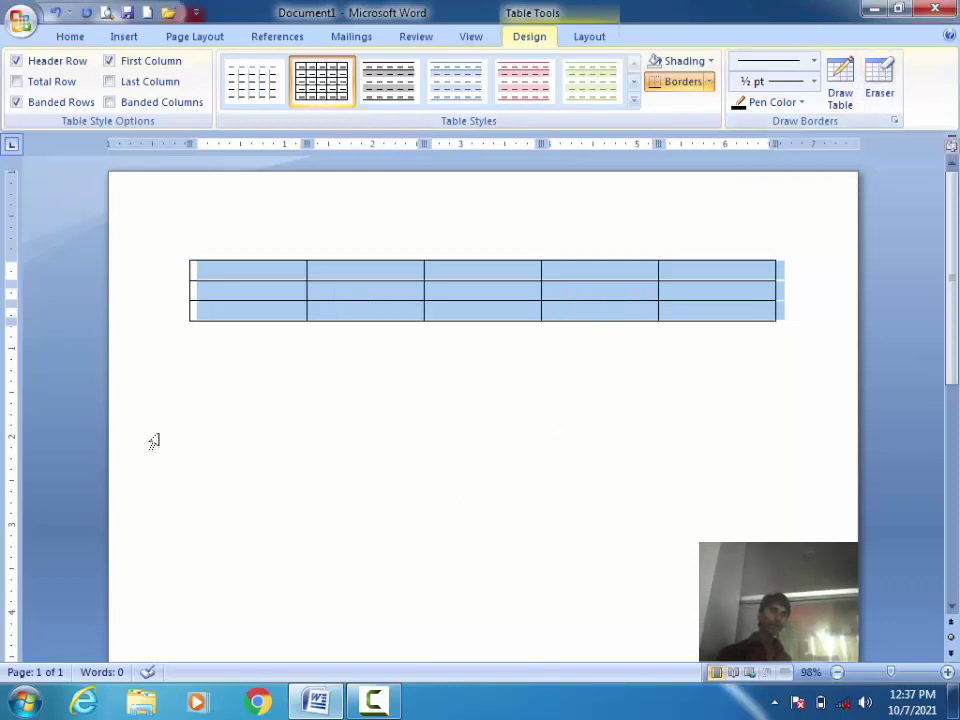
pyautogui.click(306, 448)
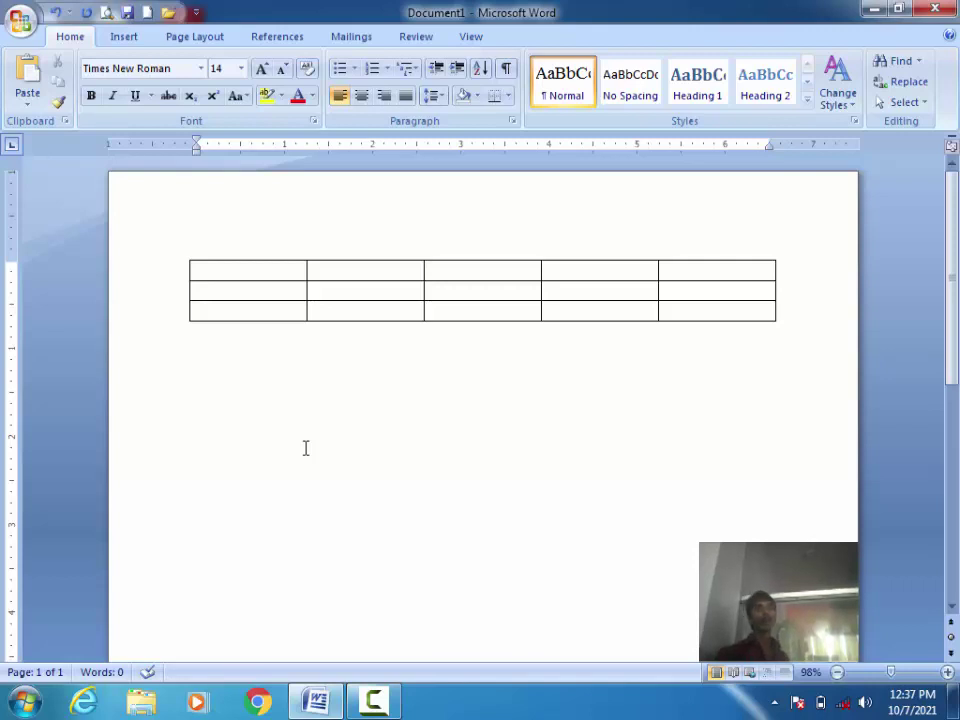
pyautogui.click(257, 274)
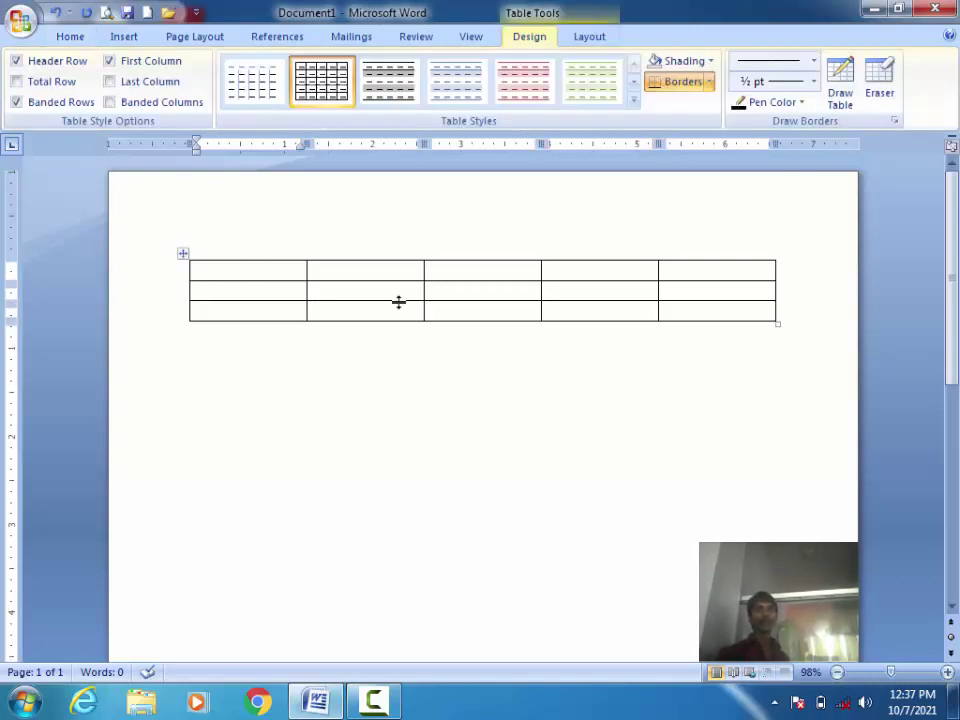
pyautogui.click(466, 288)
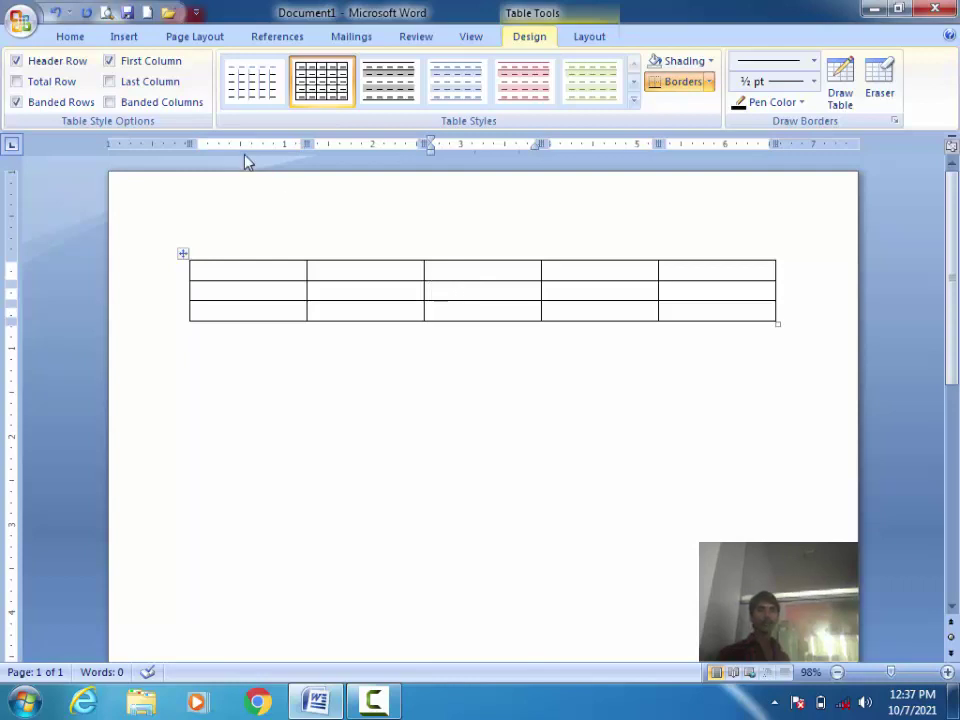
pyautogui.click(75, 36)
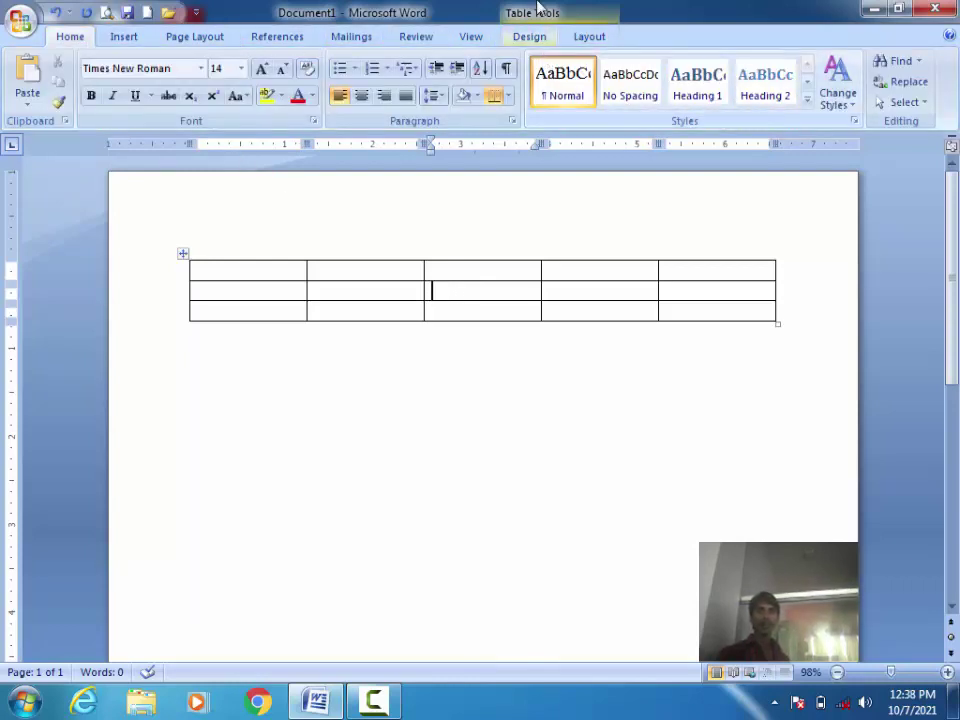
pyautogui.click(530, 36)
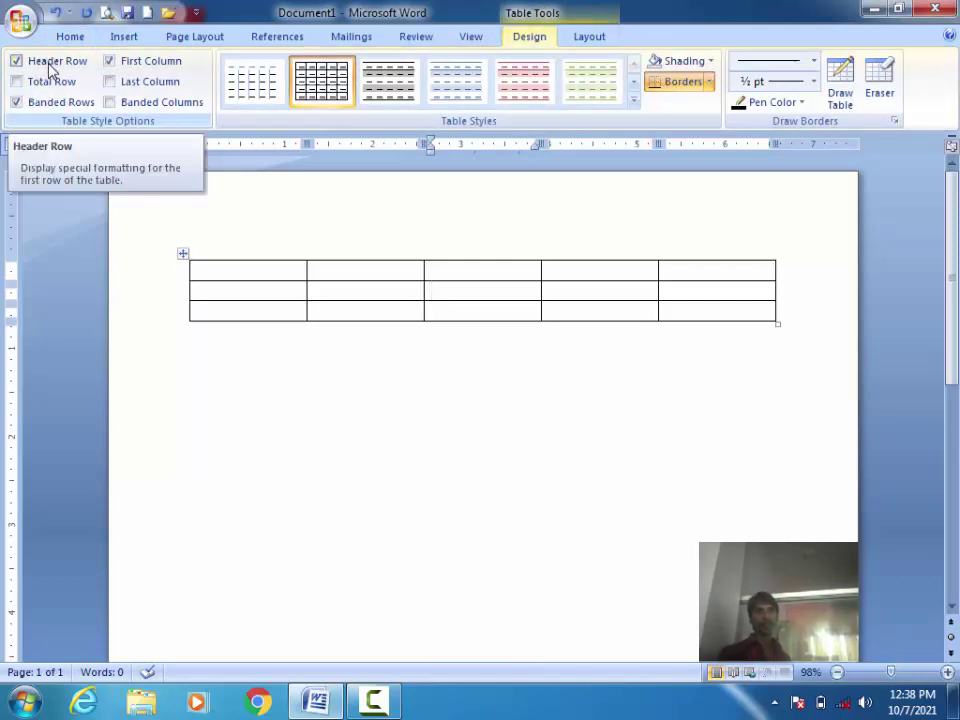
# Toggle the Header Row and Total Row style options, leaving header on and total off.
pyautogui.click(49, 66)
pyautogui.click(49, 66)
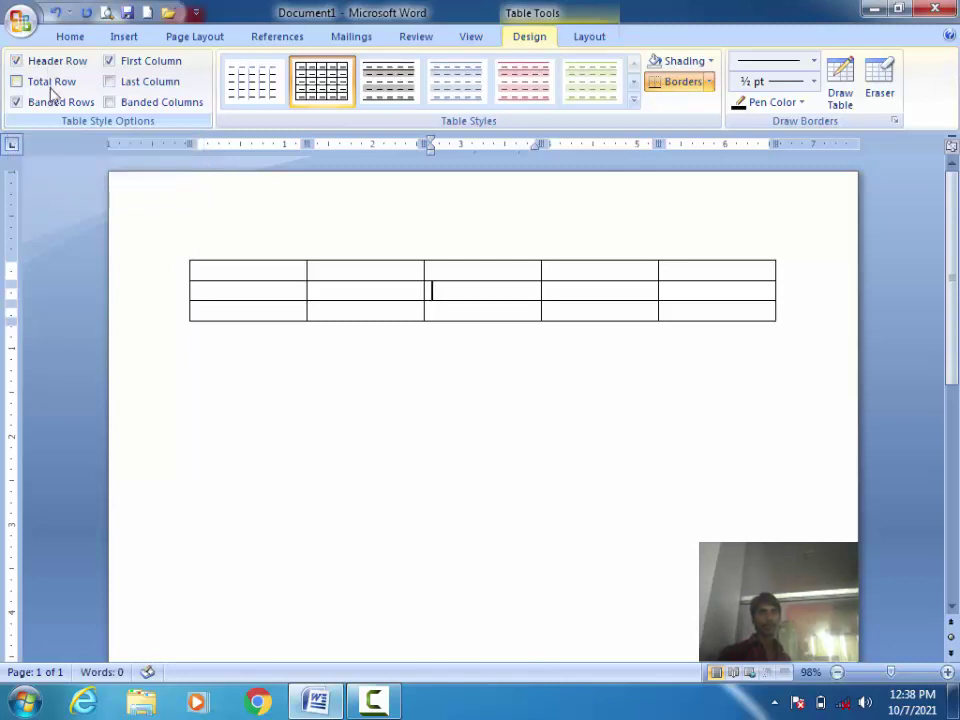
pyautogui.click(52, 84)
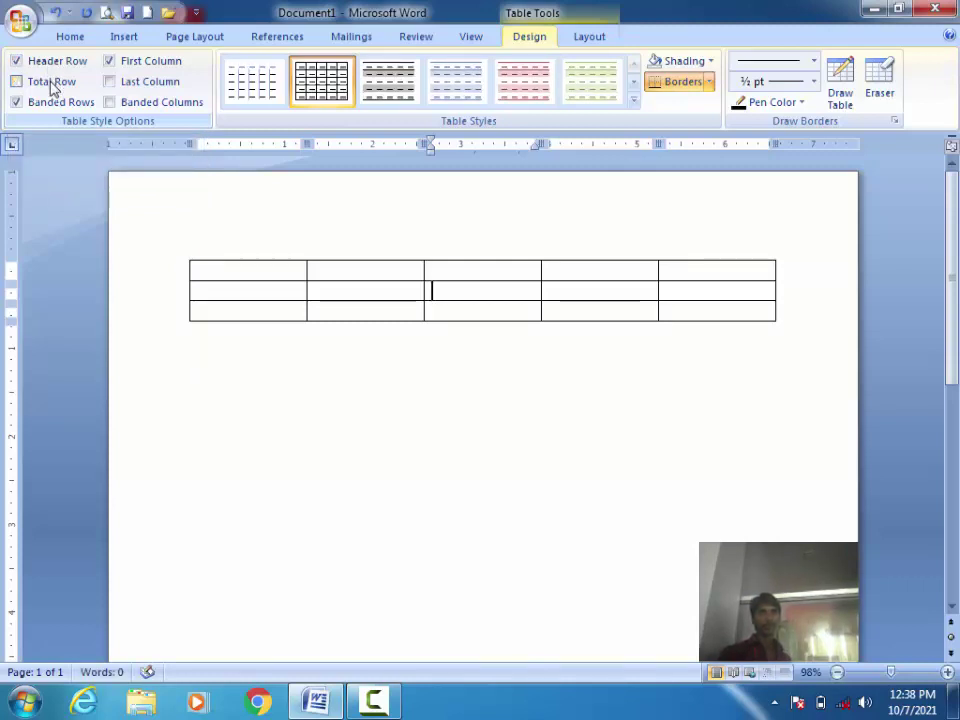
pyautogui.click(52, 84)
pyautogui.click(52, 86)
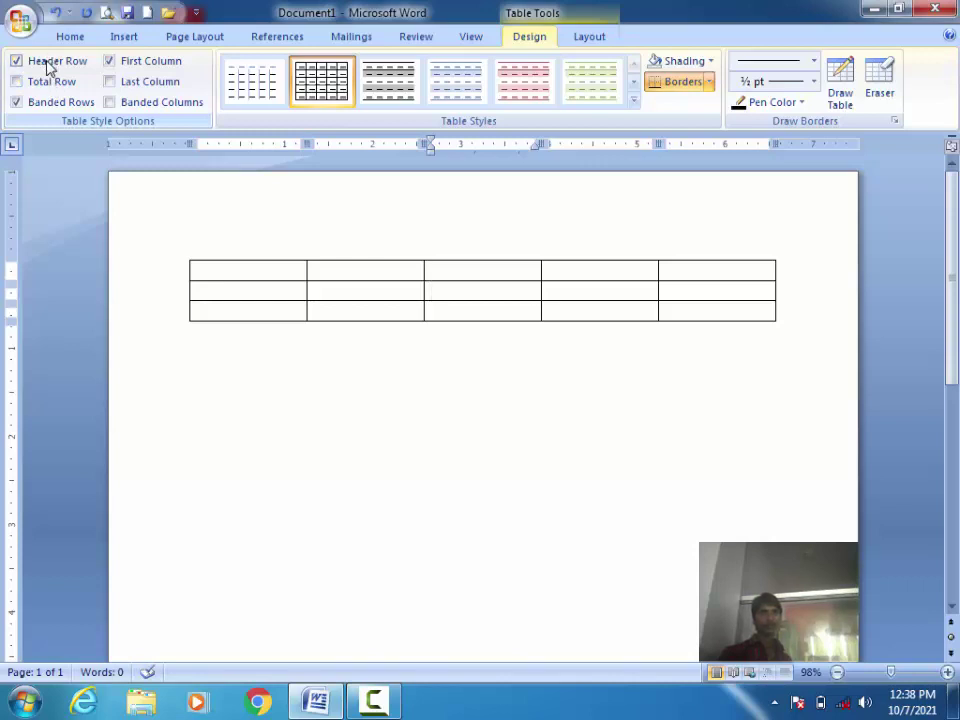
pyautogui.click(49, 64)
pyautogui.click(49, 64)
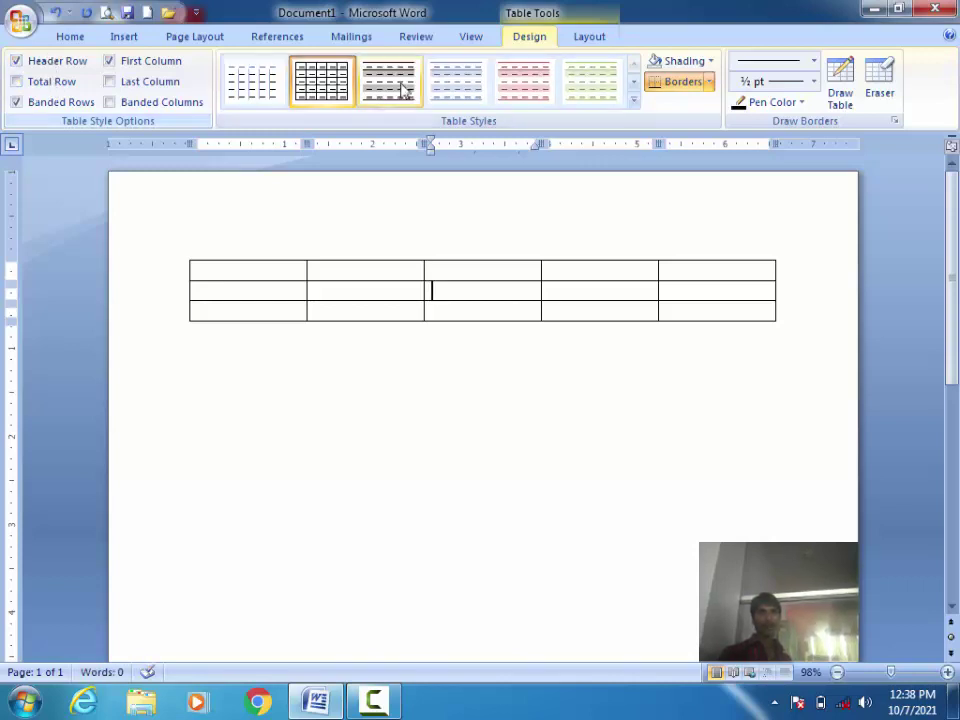
pyautogui.click(60, 67)
pyautogui.click(60, 67)
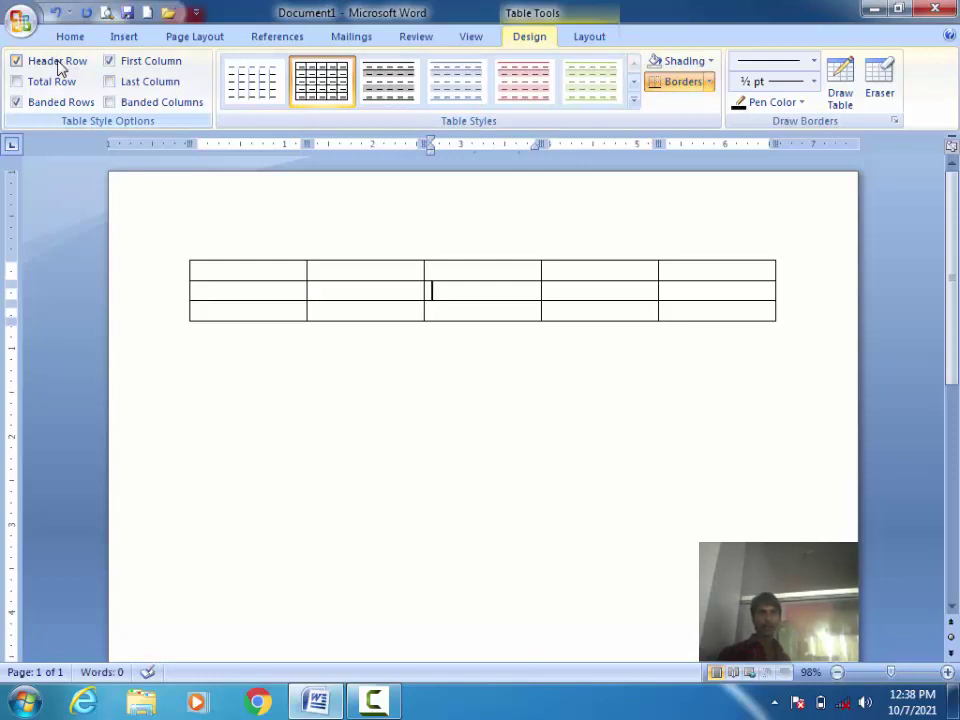
pyautogui.click(58, 63)
pyautogui.click(58, 63)
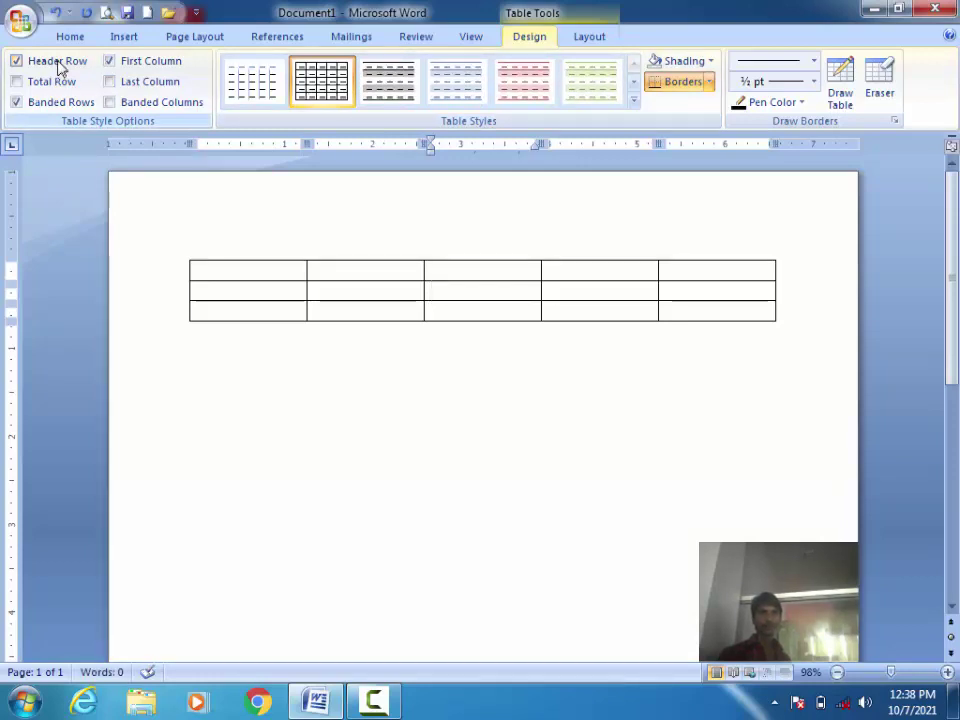
# Type the headings Name, Class, Mobile, Subject and Address across the first row.
pyautogui.click(253, 268)
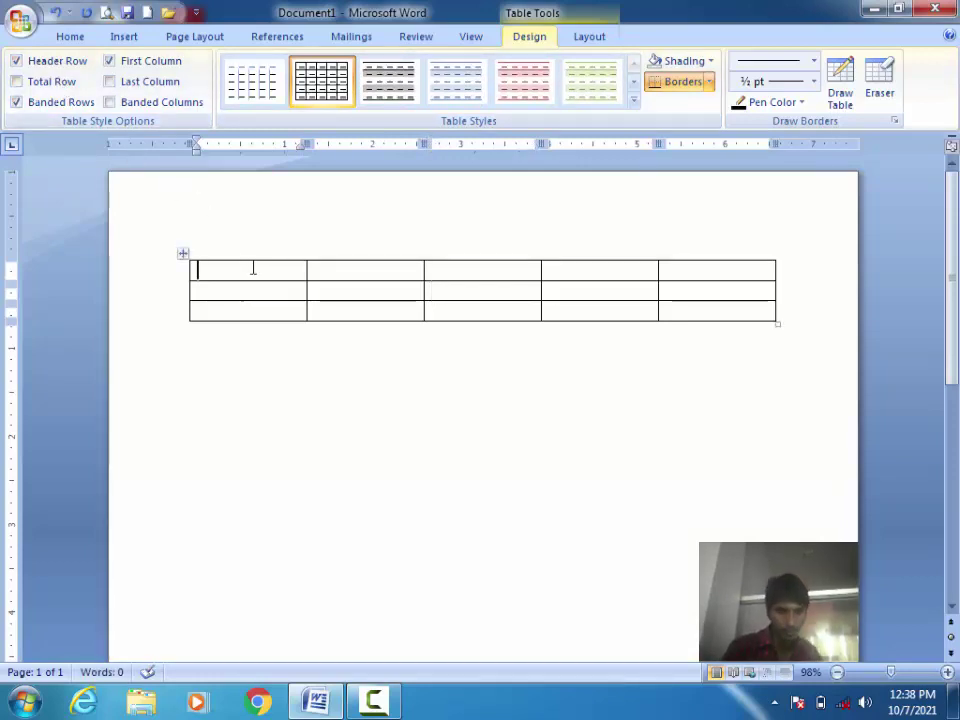
pyautogui.write('Name')
pyautogui.press('Tab')
pyautogui.write('C')
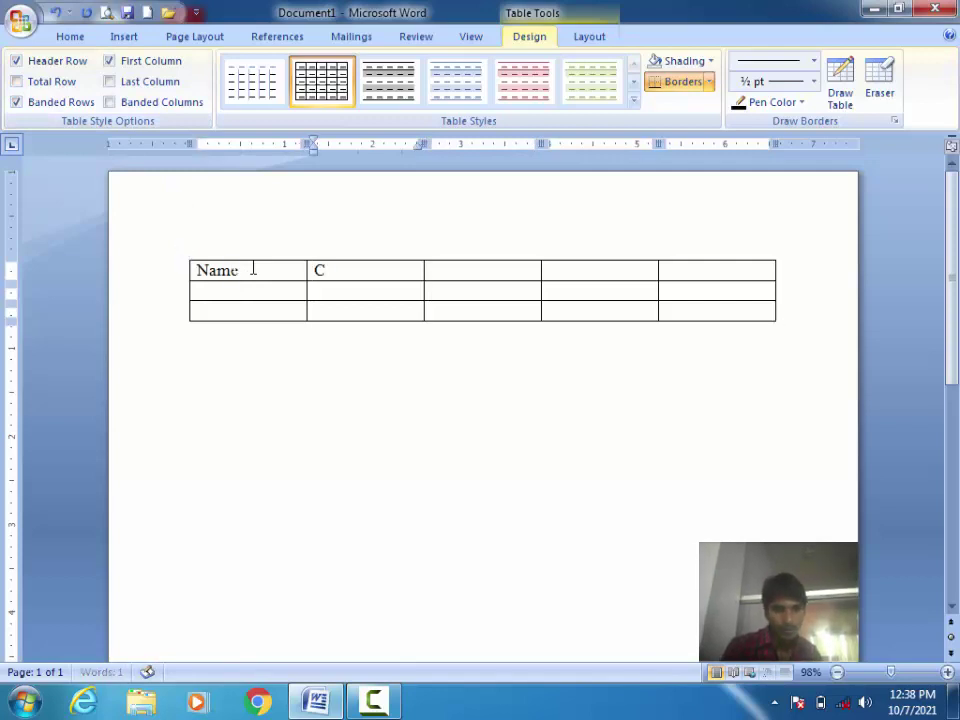
pyautogui.write('lass')
pyautogui.press('Tab')
pyautogui.write('M')
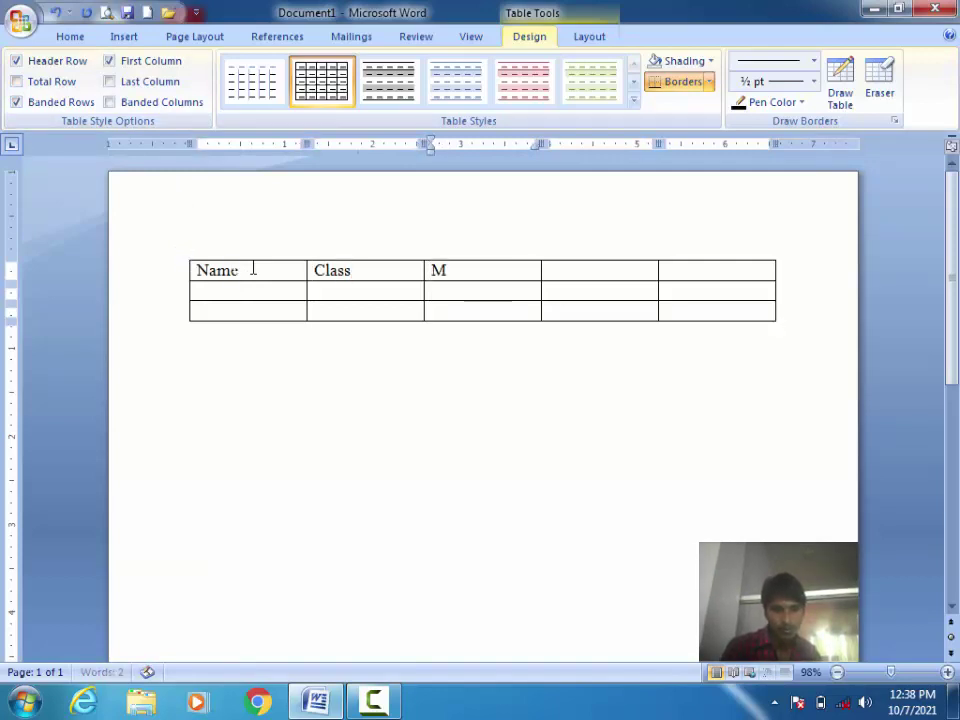
pyautogui.write('obile')
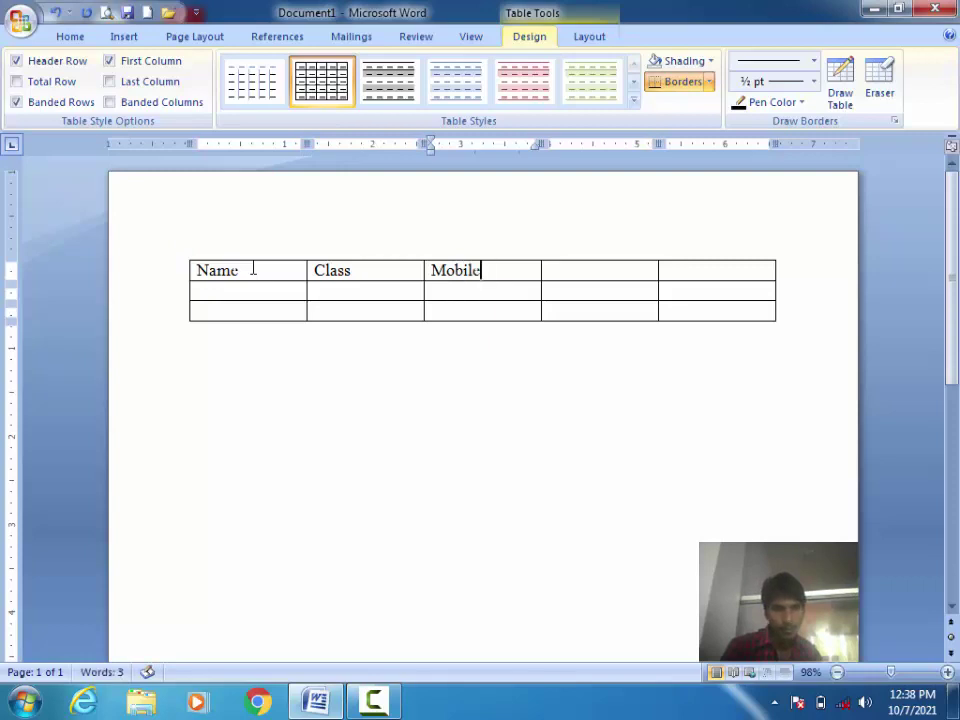
pyautogui.press('Tab')
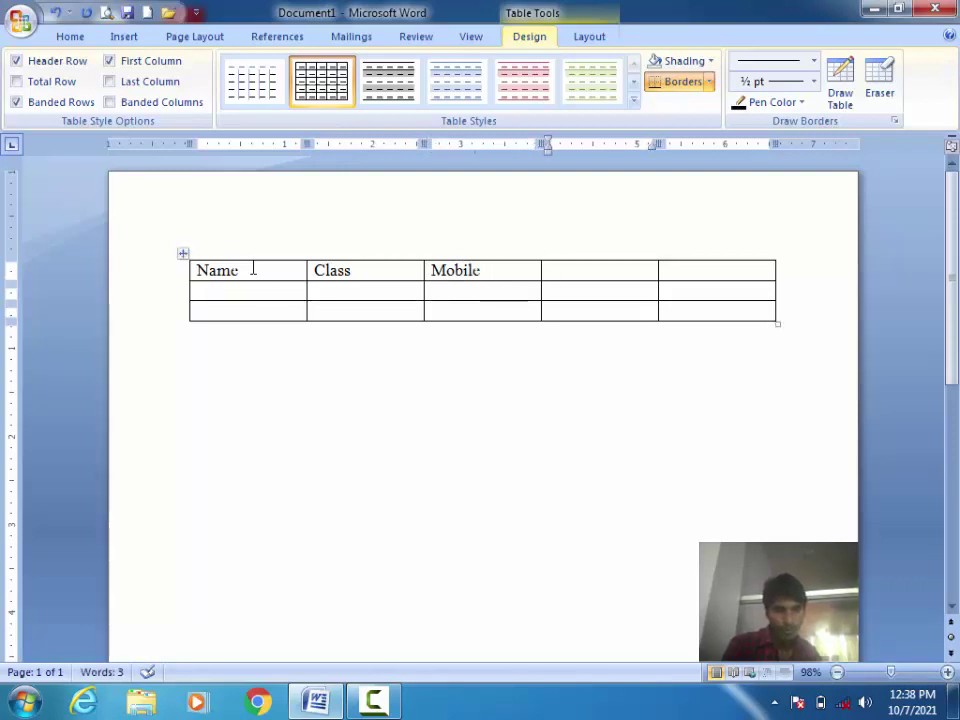
pyautogui.write('Subjec')
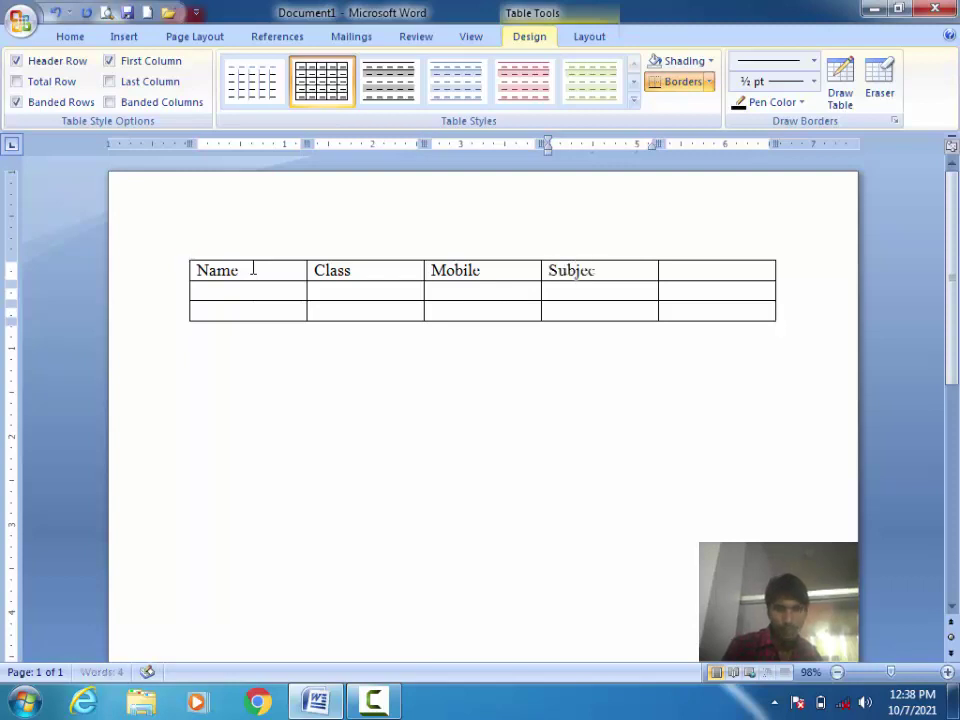
pyautogui.write('t')
pyautogui.press('Tab')
pyautogui.write('A')
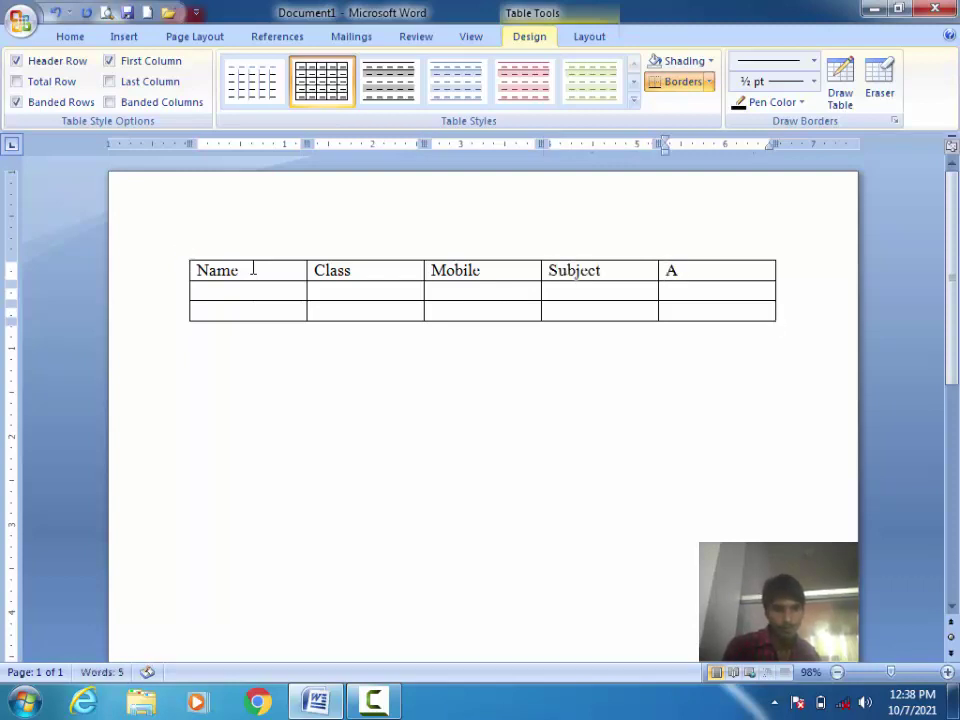
pyautogui.write('ddress')
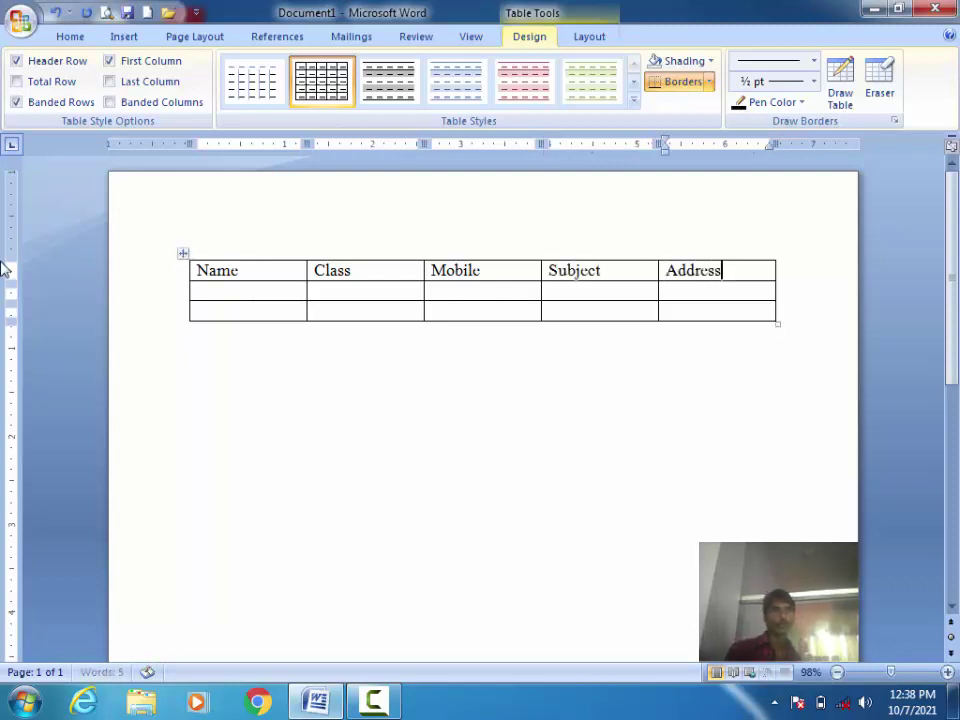
# Keep Header Row formatting on and turn on Total Row formatting.
pyautogui.click(30, 64)
pyautogui.click(30, 64)
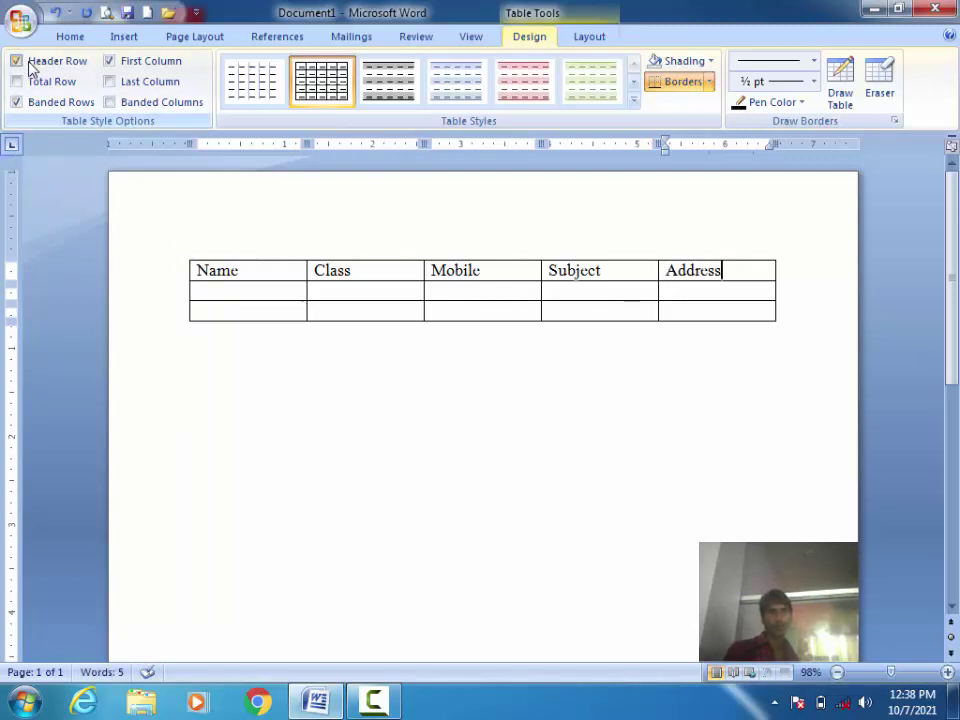
pyautogui.click(71, 91)
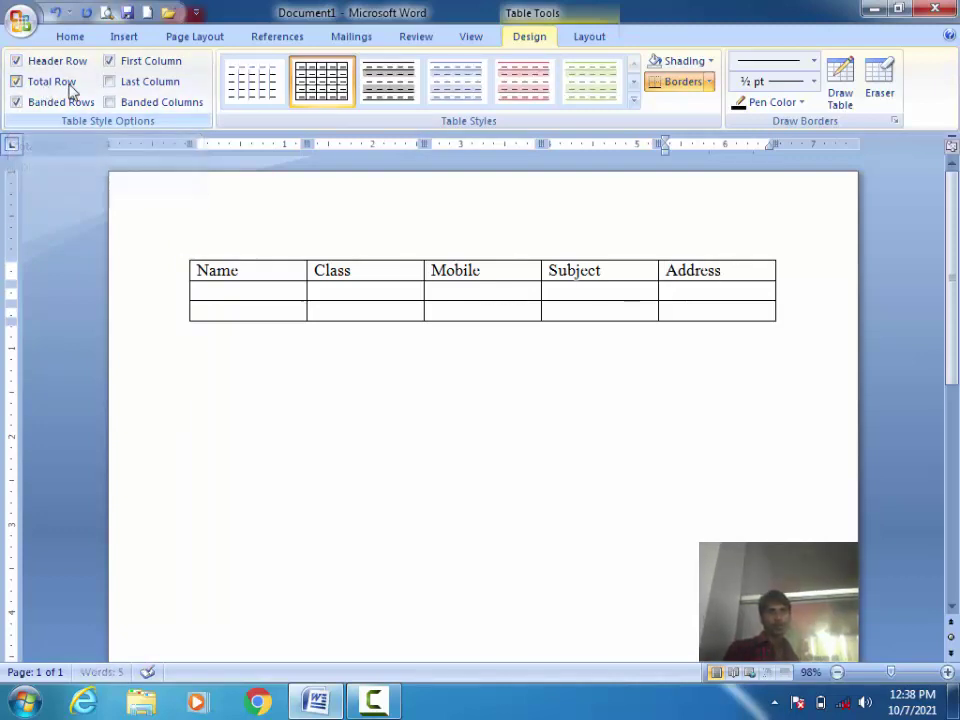
# Apply the third table style, keeping the header row on and total row formatting on.
pyautogui.click(67, 82)
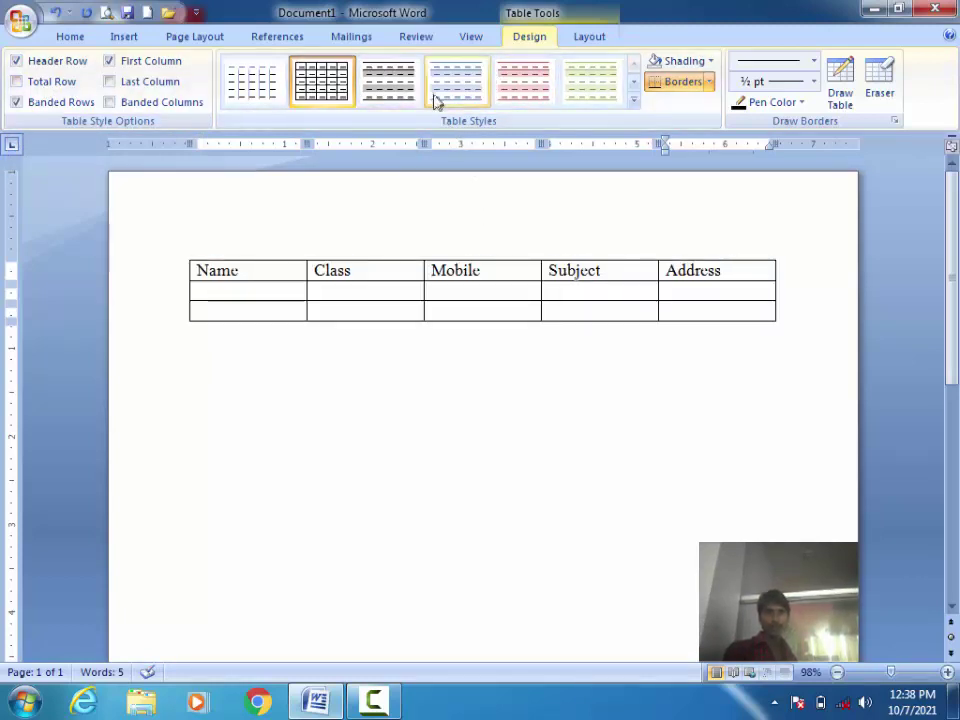
pyautogui.click(383, 97)
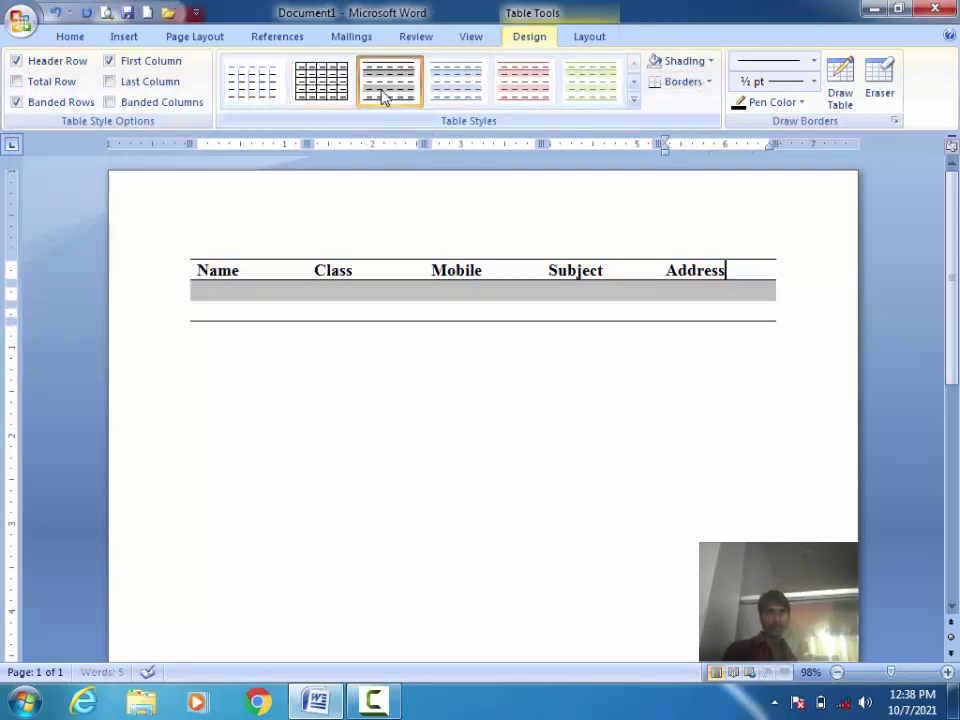
pyautogui.click(57, 64)
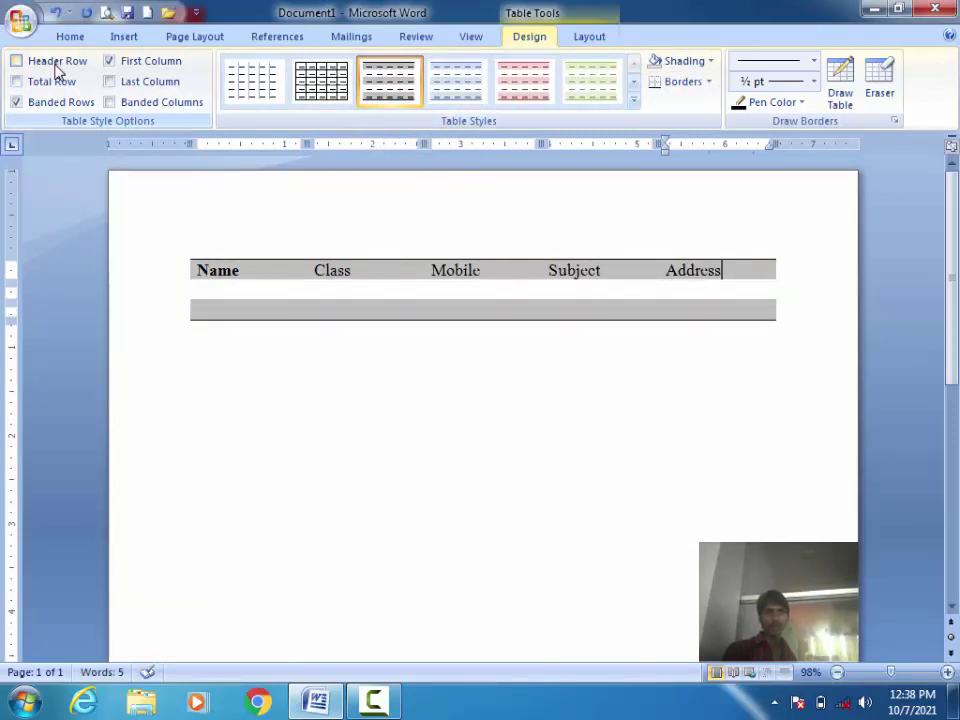
pyautogui.click(56, 66)
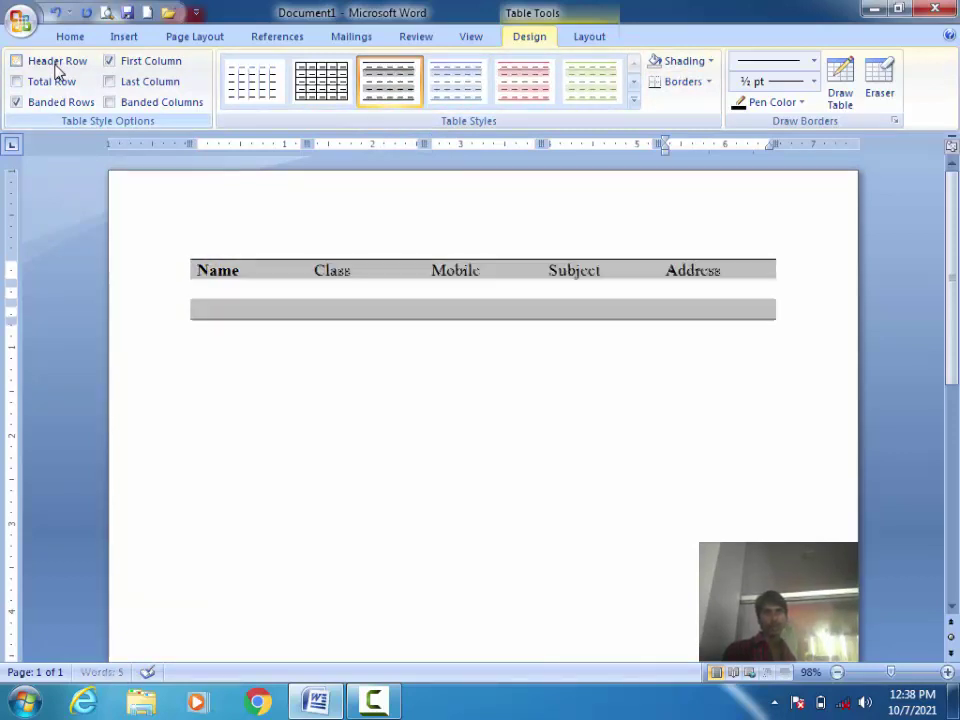
pyautogui.click(56, 66)
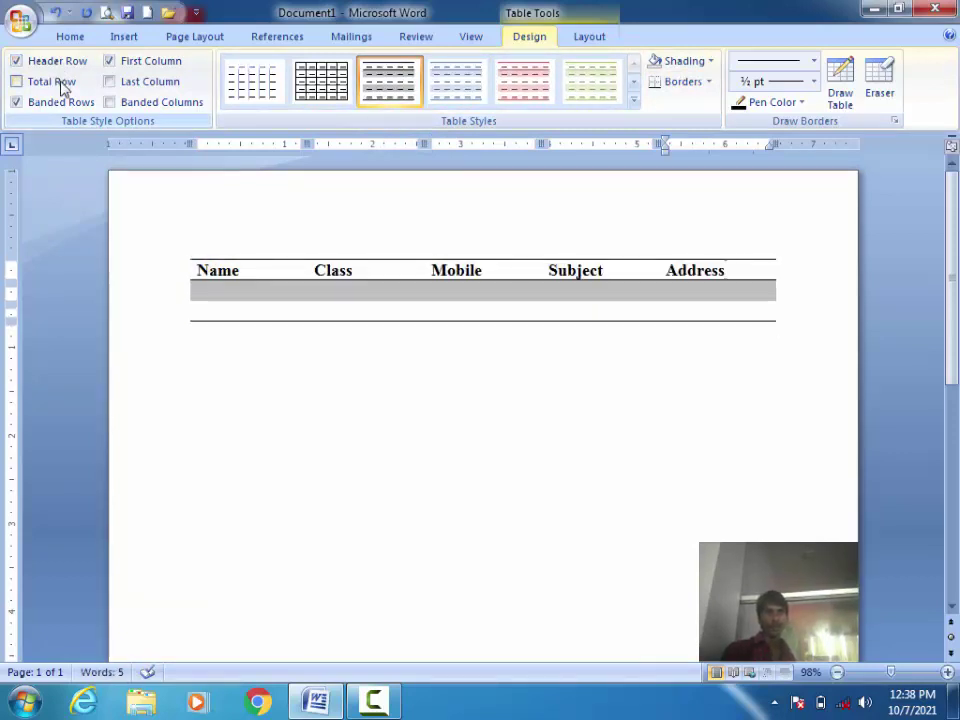
pyautogui.click(61, 86)
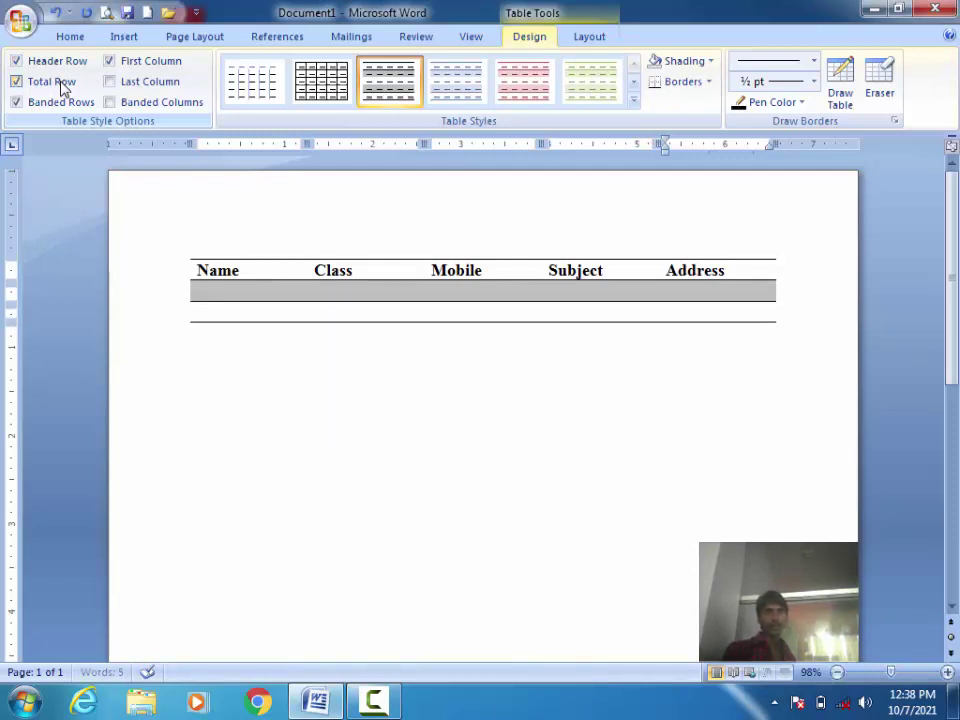
pyautogui.moveTo(482, 290)
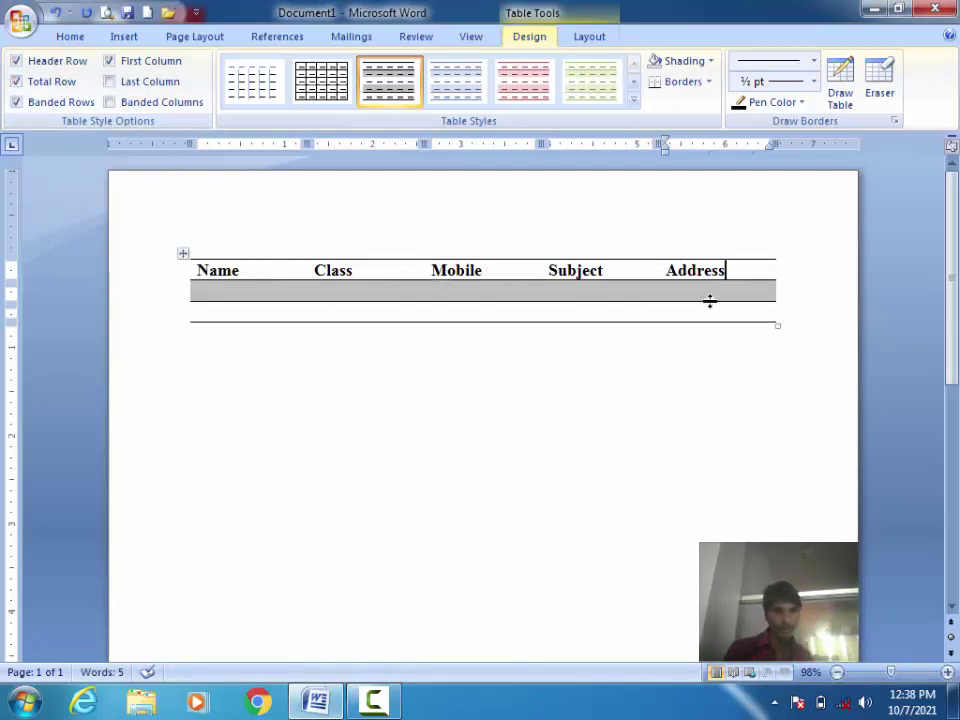
# Add a new empty row, then switch off Total Row and Banded Rows styling.
pyautogui.press('Tab')
pyautogui.press('Tab')
pyautogui.press('Tab')
pyautogui.press('Tab')
pyautogui.press('Tab')
pyautogui.press('Tab')
pyautogui.press('Tab')
pyautogui.press('Tab')
pyautogui.press('Tab')
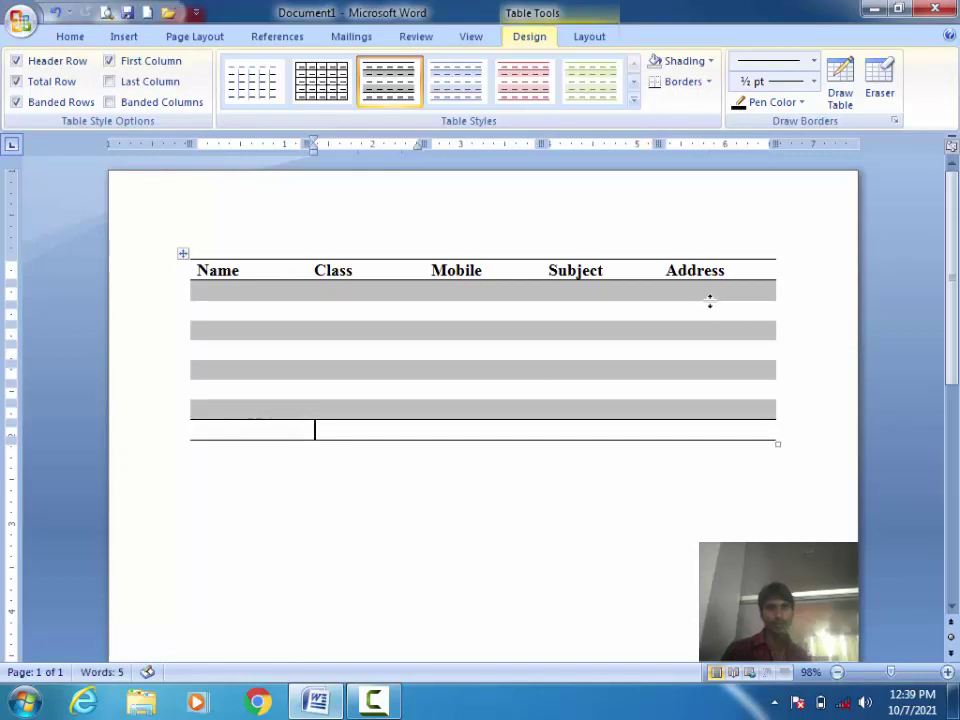
pyautogui.click(381, 389)
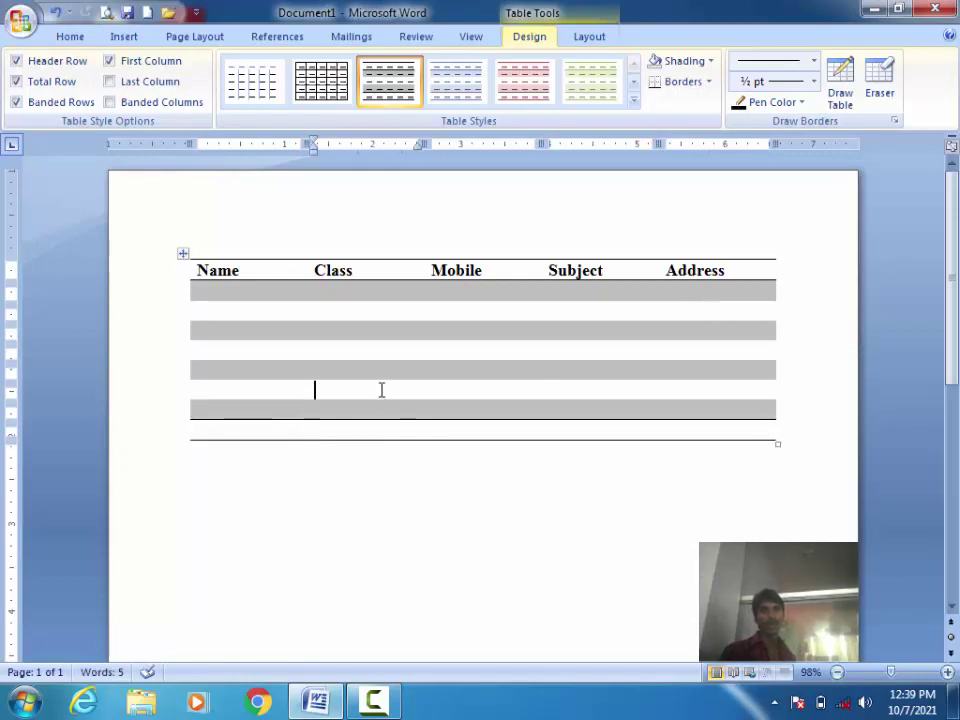
pyautogui.click(74, 88)
pyautogui.click(74, 88)
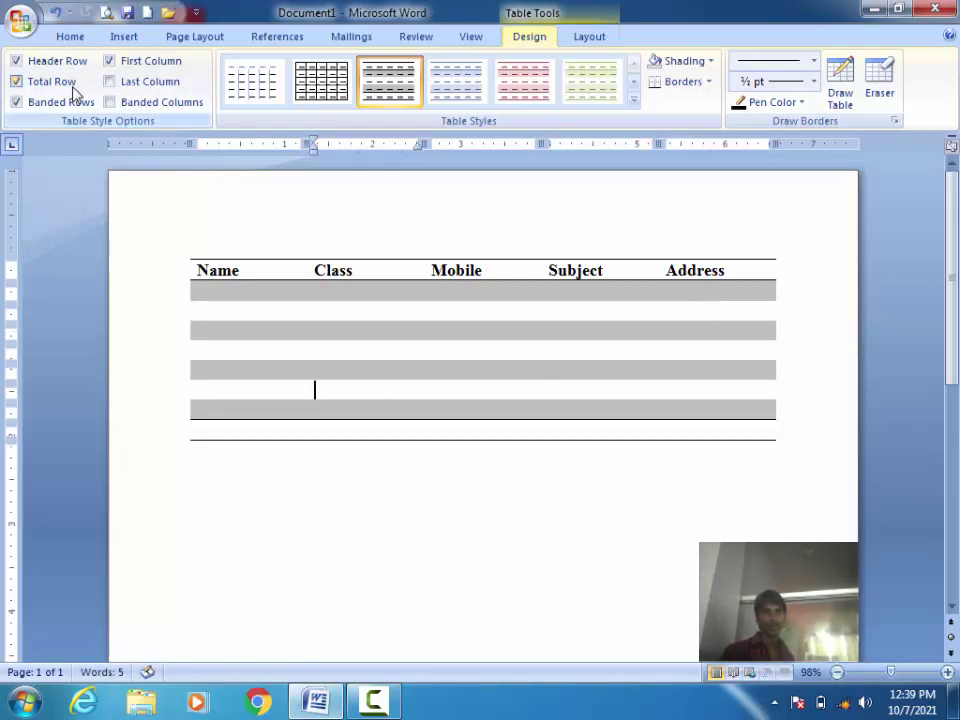
pyautogui.click(74, 88)
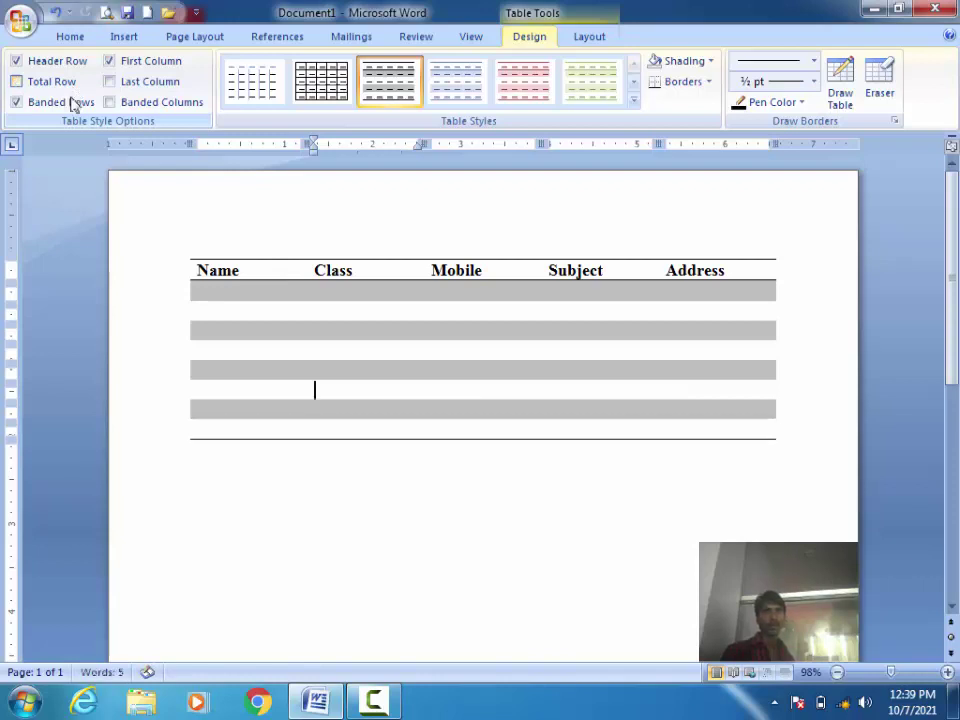
pyautogui.click(43, 106)
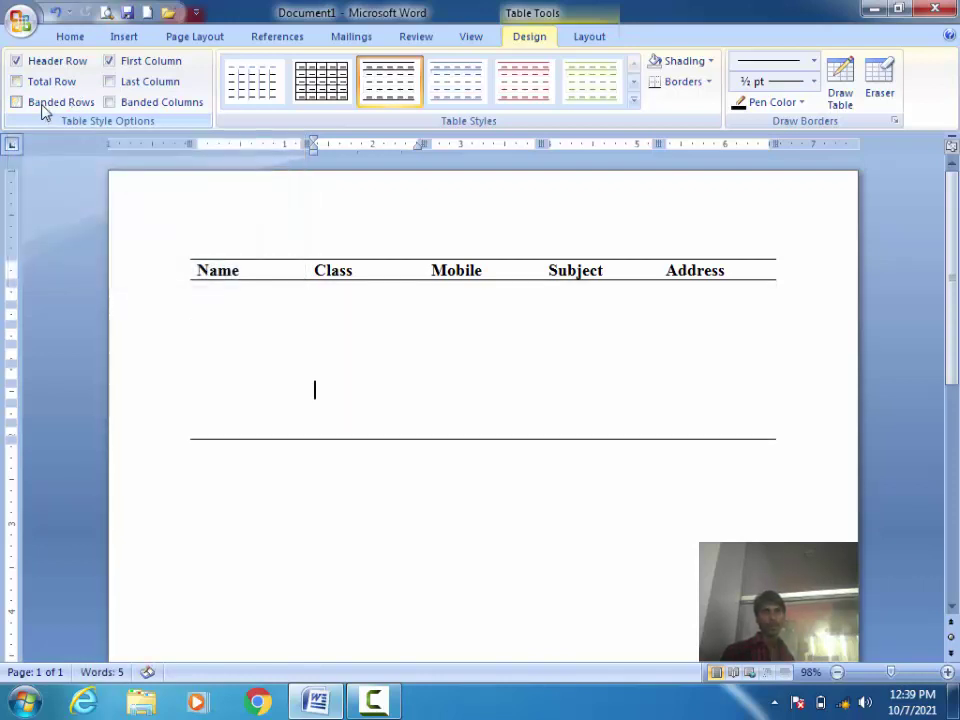
pyautogui.moveTo(399, 378)
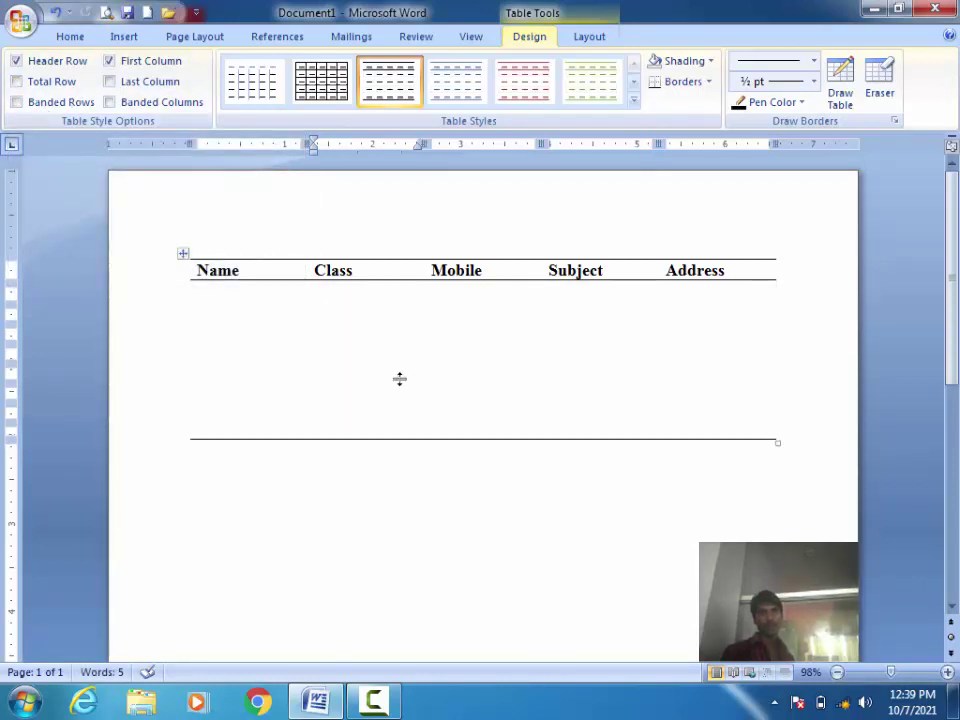
# Fill the seven data rows with sample entries, starting with 'Ror8ghosgh' under Name.
pyautogui.press('Left')
pyautogui.press('Left')
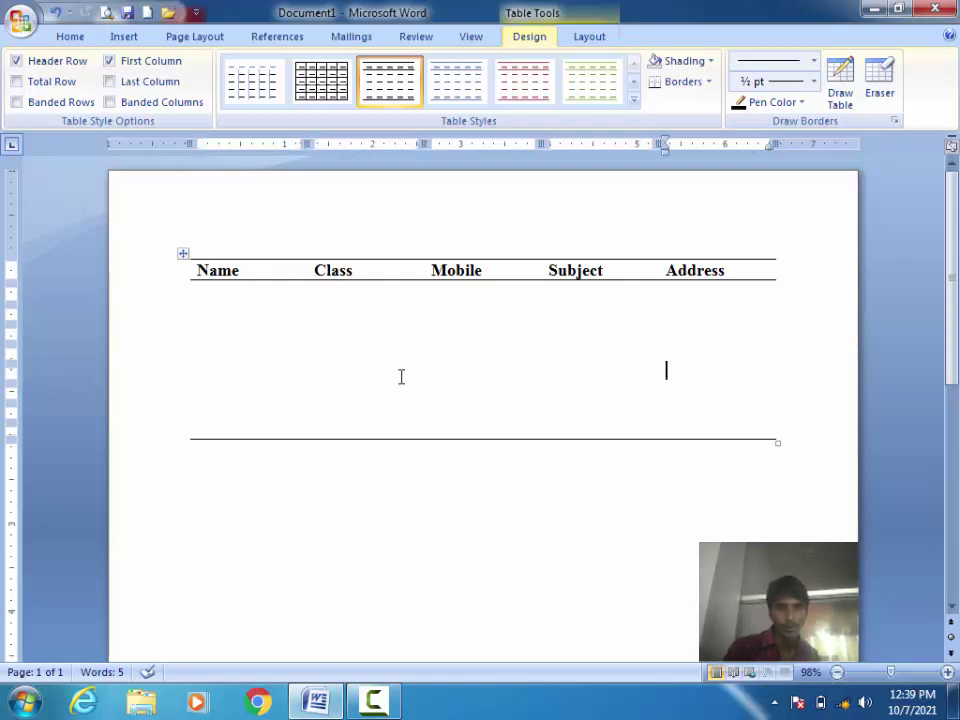
pyautogui.press('Left')
pyautogui.press('Left')
pyautogui.press('Left')
pyautogui.press('Left')
pyautogui.press('Left')
pyautogui.press('Left')
pyautogui.press('Left')
pyautogui.press('Left')
pyautogui.press('Left')
pyautogui.press('Left')
pyautogui.press('Left')
pyautogui.press('Left')
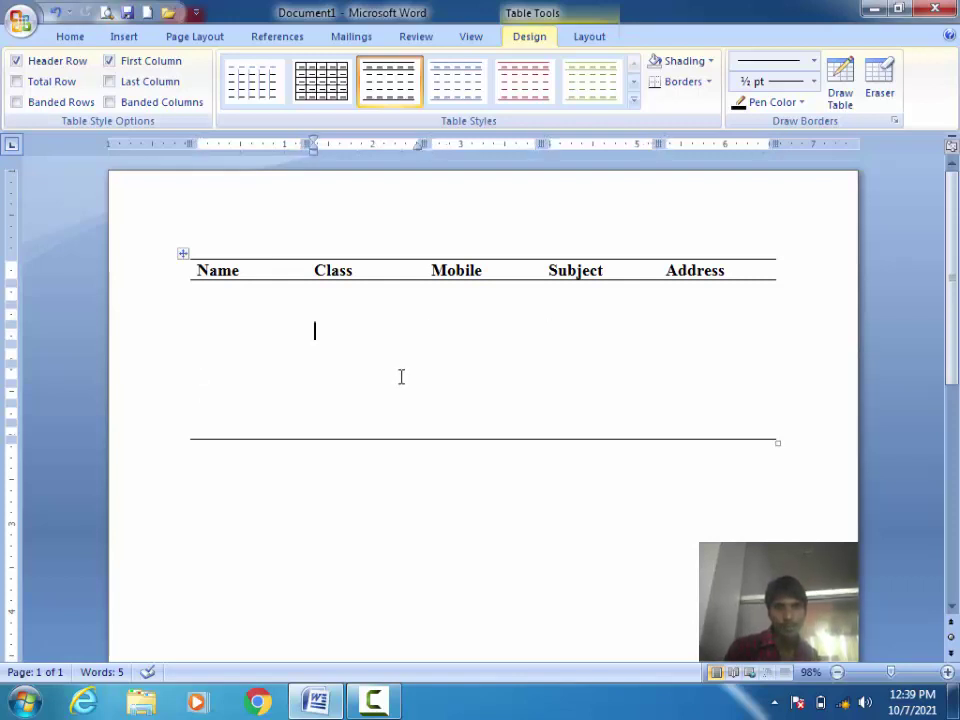
pyautogui.press('Left')
pyautogui.press('Left')
pyautogui.press('Left')
pyautogui.press('Left')
pyautogui.press('Left')
pyautogui.press('Left')
pyautogui.press('Left')
pyautogui.press('Left')
pyautogui.press('Left')
pyautogui.press('Left')
pyautogui.press('Left')
pyautogui.write('Ror8ghosgh')
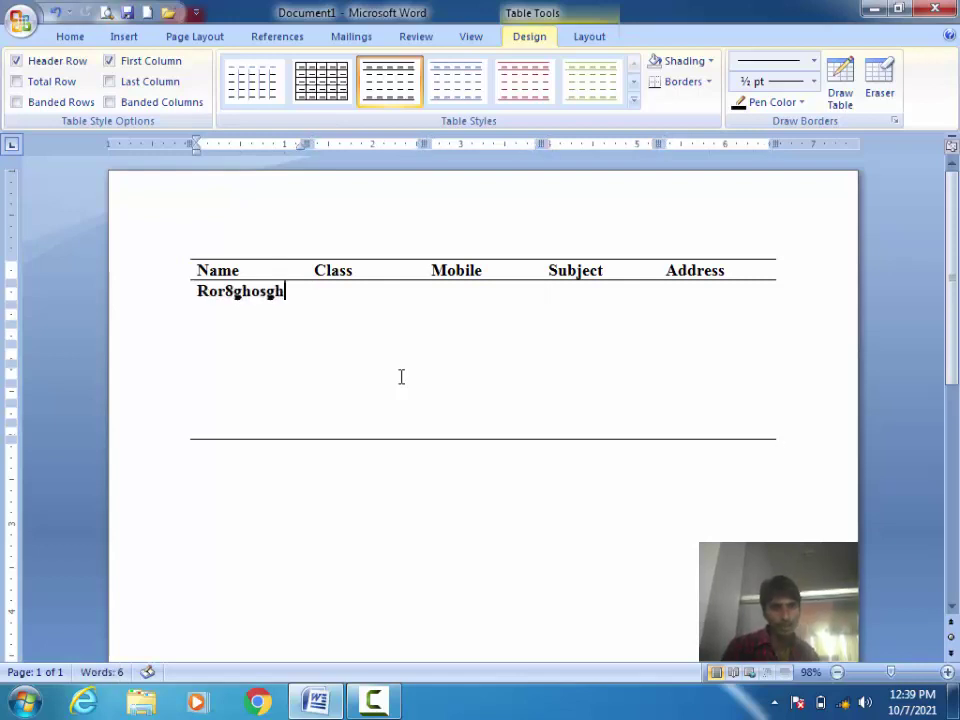
pyautogui.press('Tab')
pyautogui.write('g\tiug\tiufg\tiuf\tu\tf\tiuf\tiu\tf\tu')
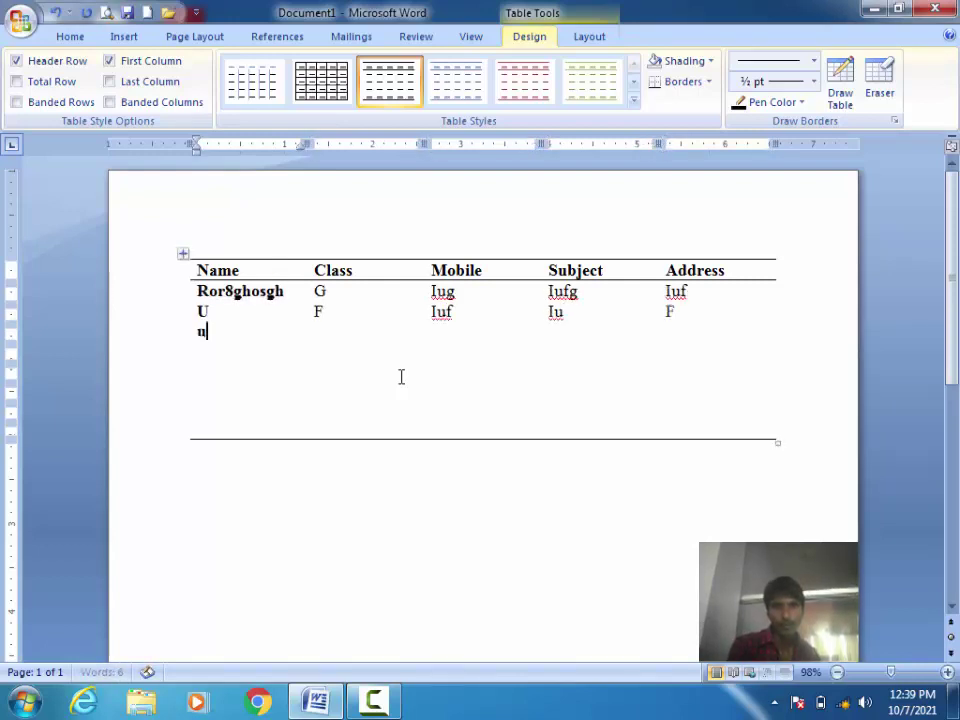
pyautogui.write('f')
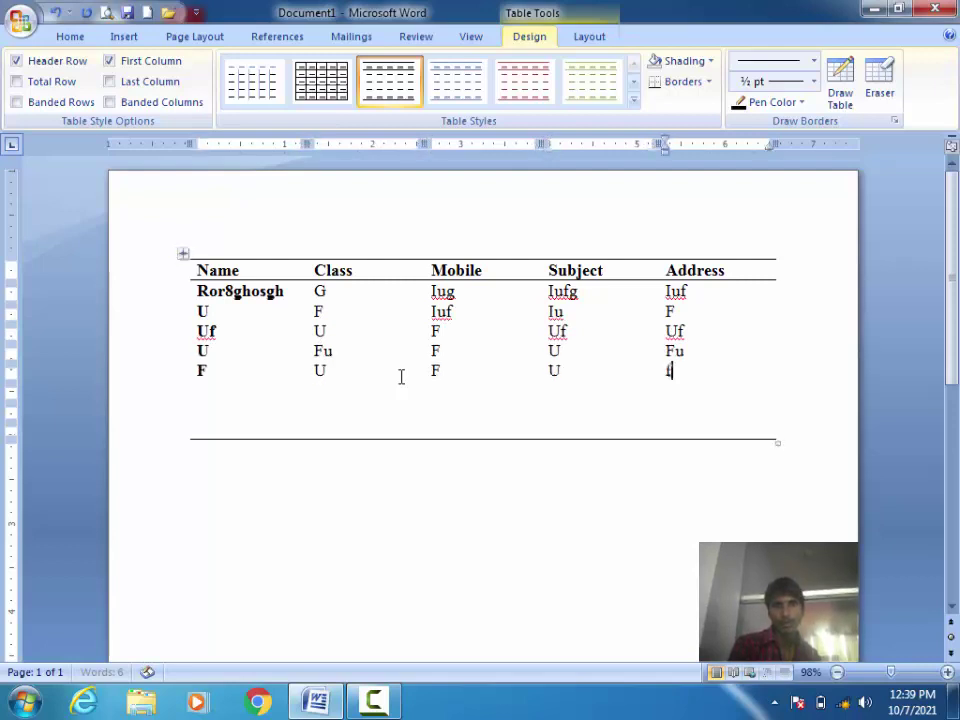
pyautogui.write('\tu\tf\tuf\tuf\tu\tfu\tf\tu\tfu\tf\tu\tf\tu\tf\tuf\tufu\tf\tuf\tuku\tguk\tug\tugk')
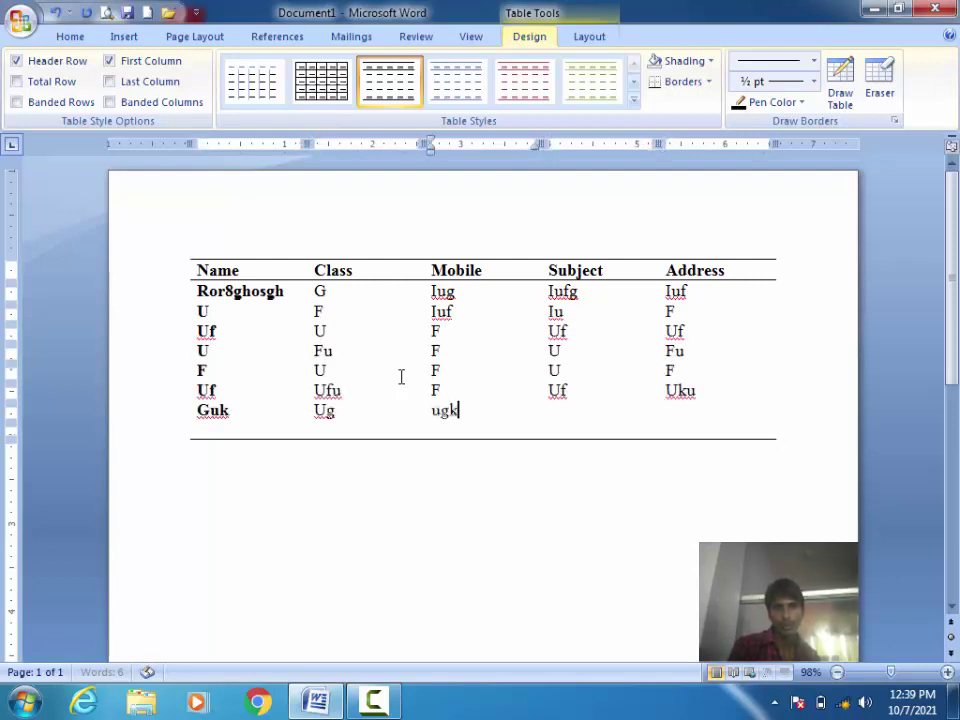
pyautogui.write('\tugu\tg')
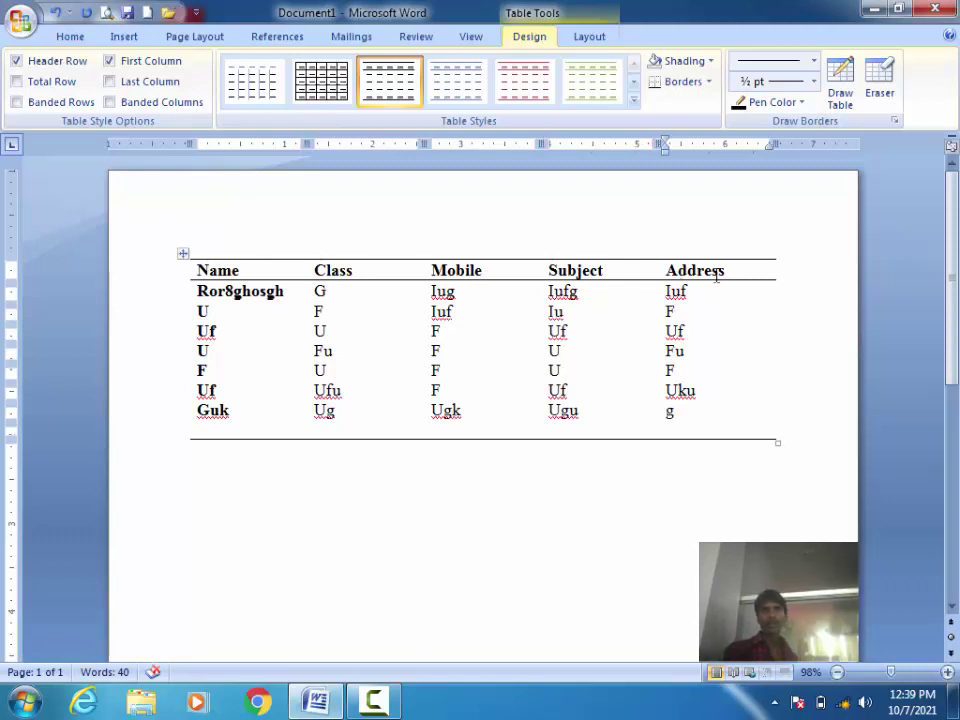
pyautogui.click(275, 612)
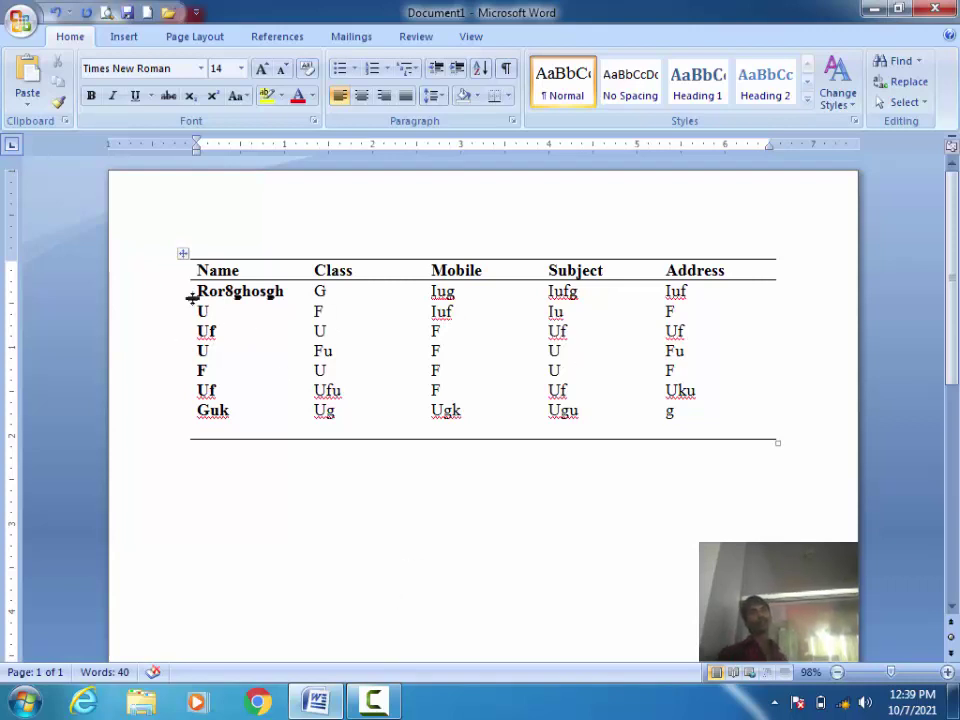
# Turn the Banded Rows shading back on for the whole table.
pyautogui.click(181, 256)
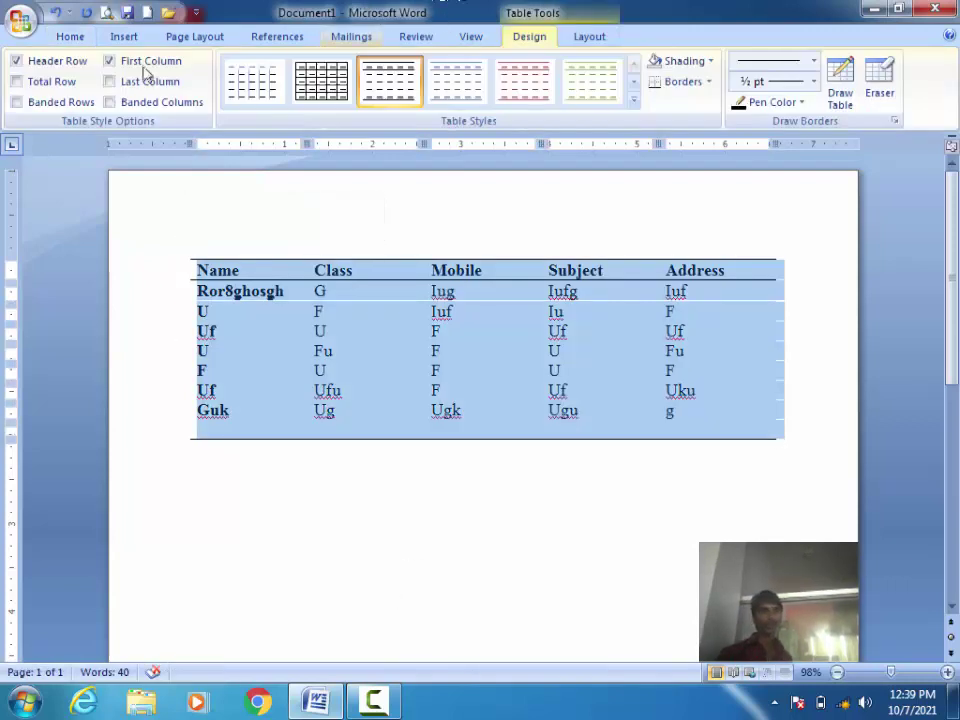
pyautogui.click(58, 103)
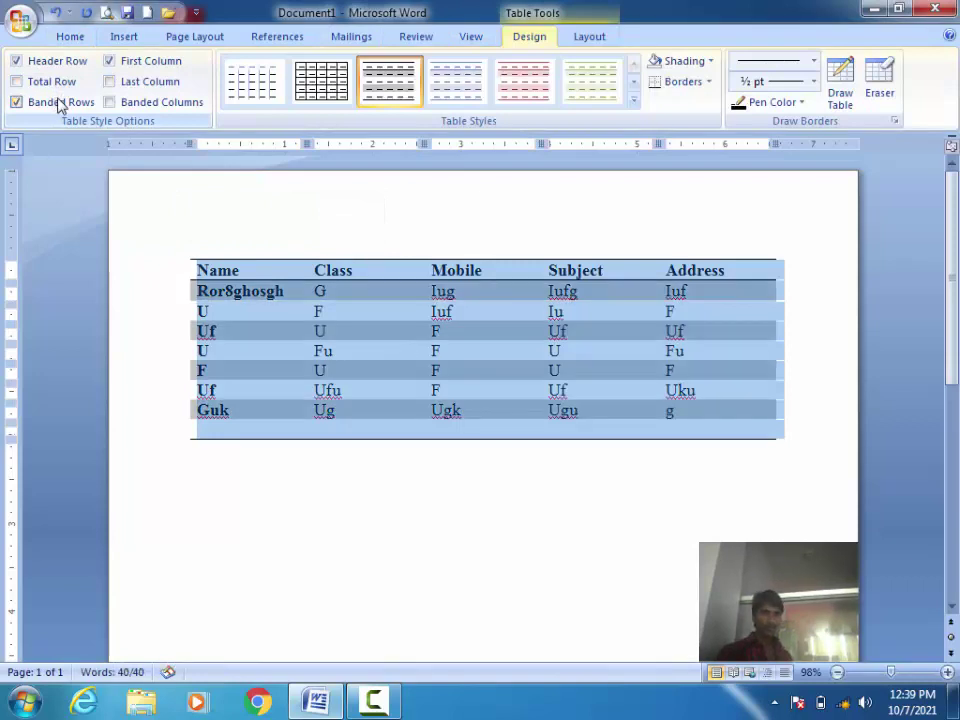
pyautogui.click(356, 544)
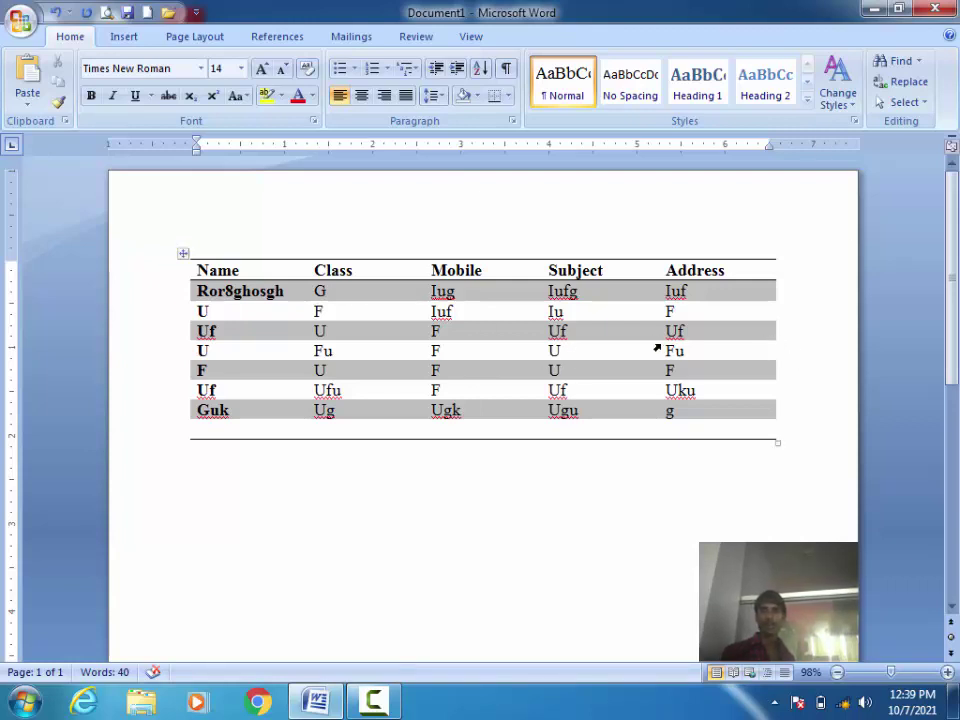
# Keep the first column bold and the last Address column not bold.
pyautogui.click(368, 312)
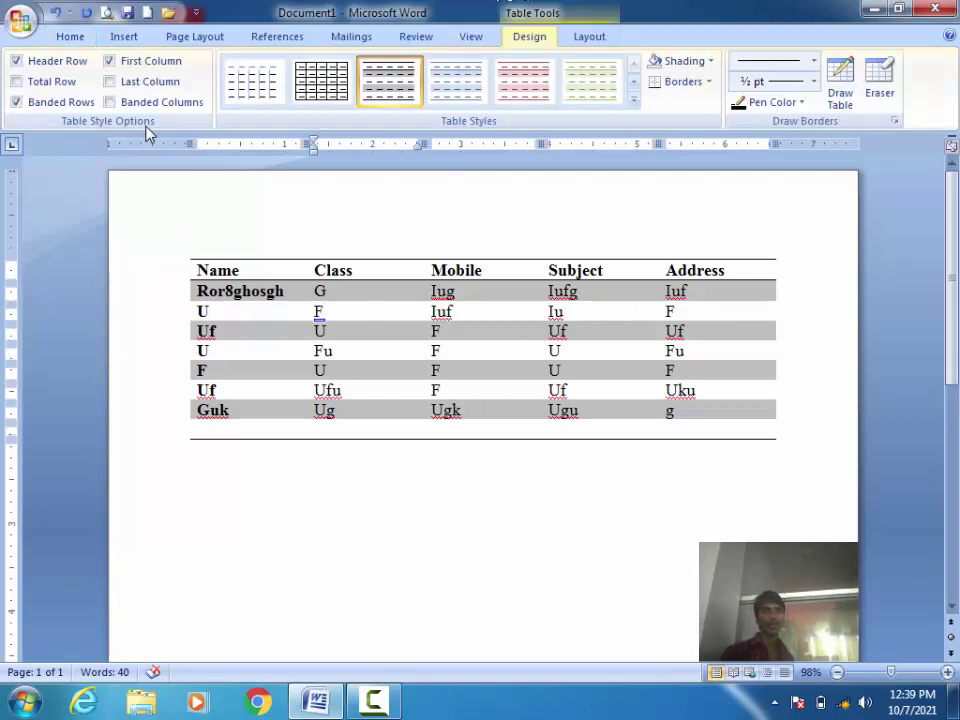
pyautogui.click(110, 61)
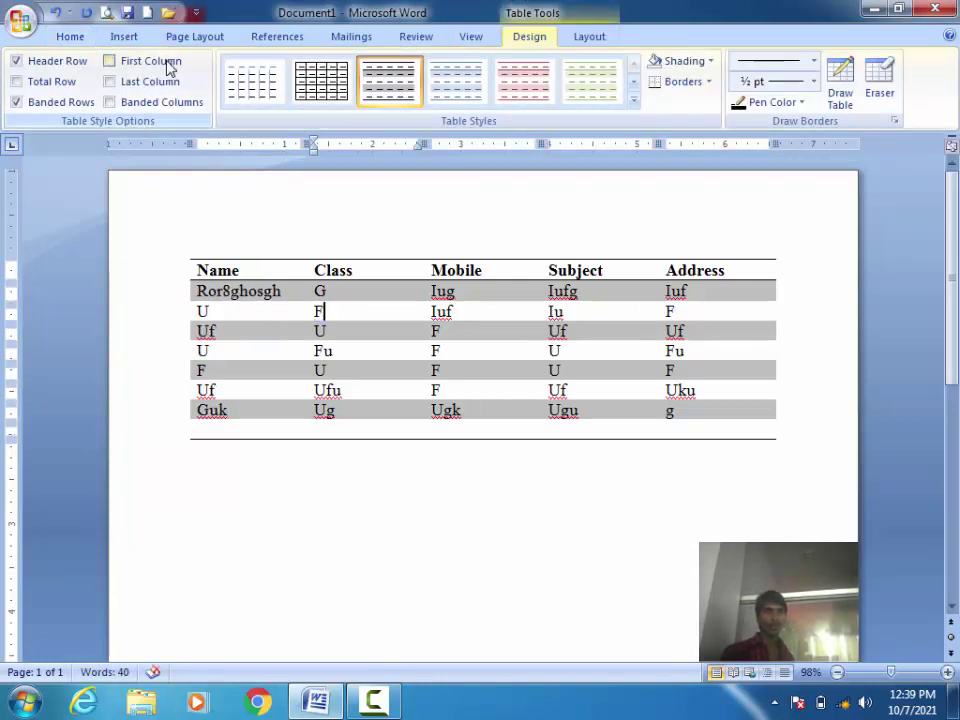
pyautogui.click(167, 62)
pyautogui.click(168, 83)
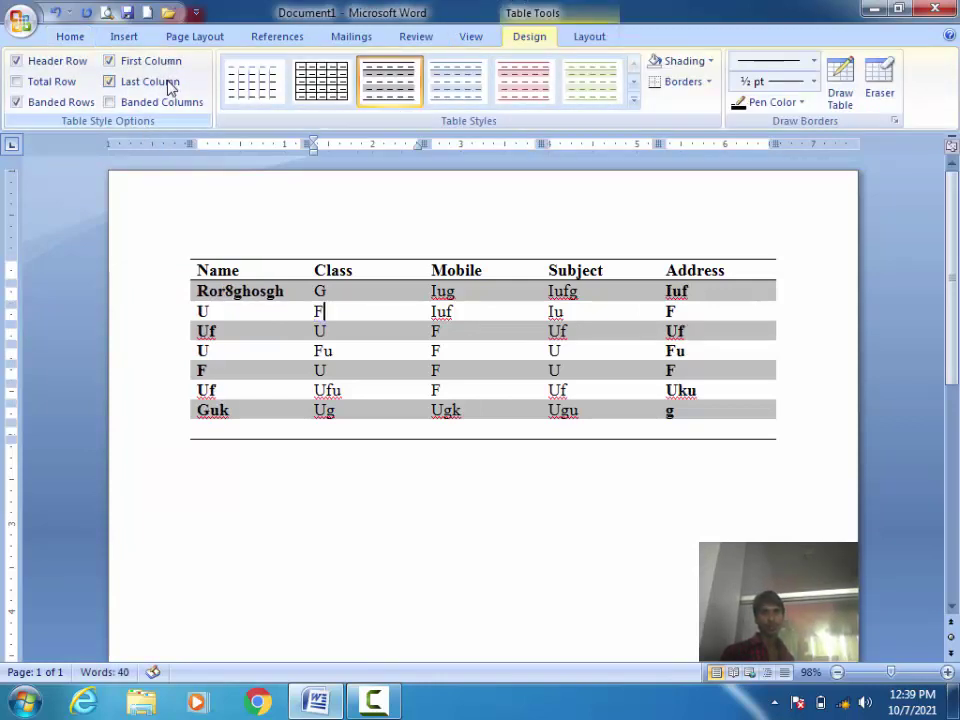
pyautogui.click(168, 83)
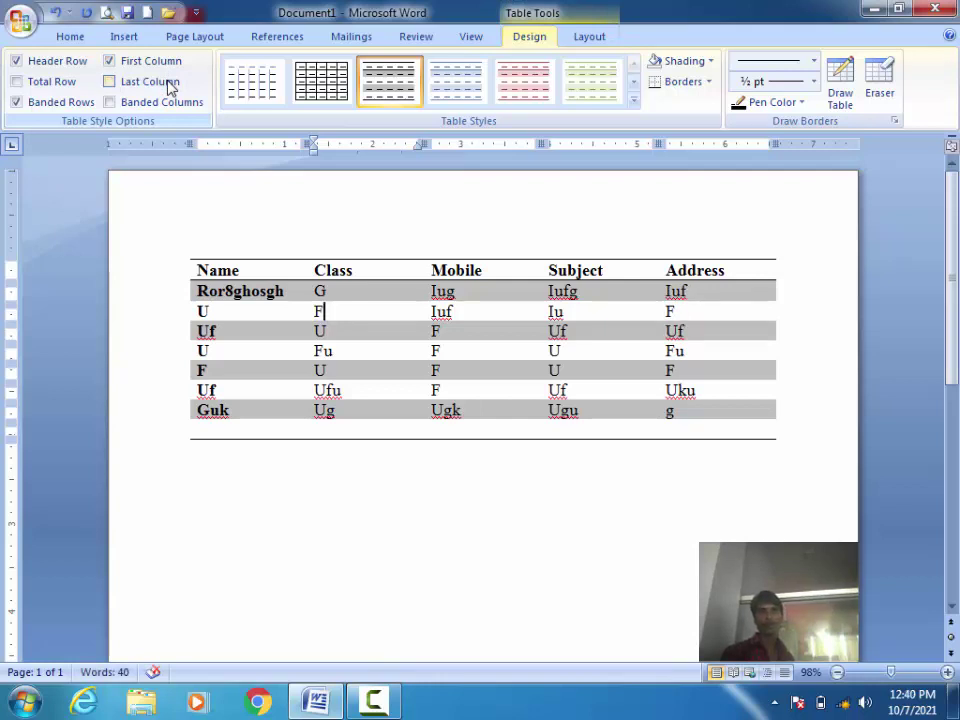
pyautogui.click(168, 83)
pyautogui.moveTo(480, 340)
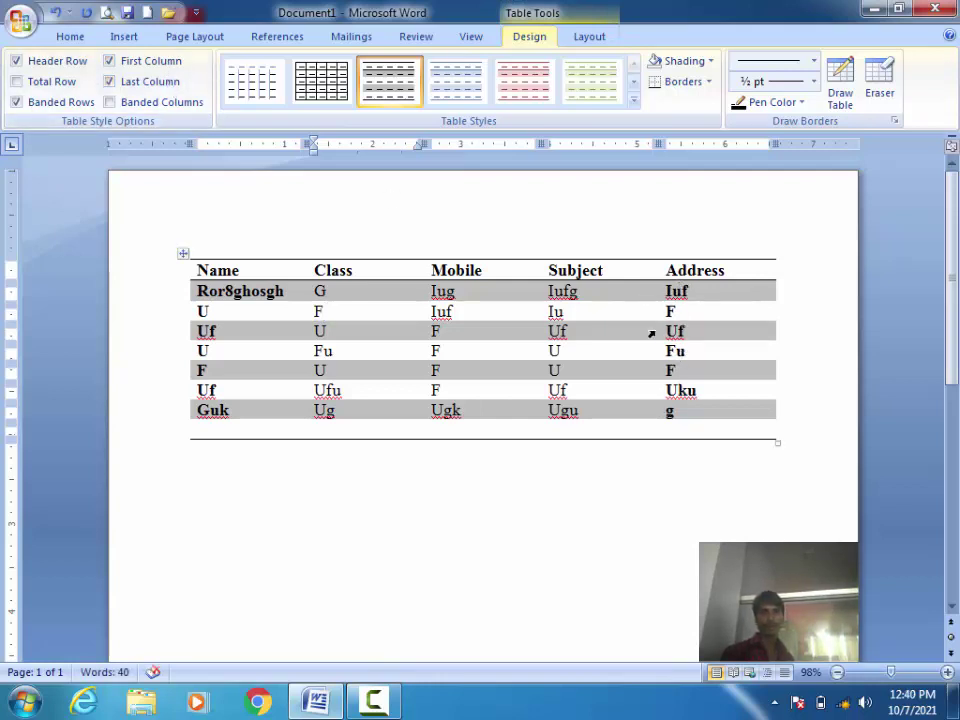
pyautogui.click(140, 84)
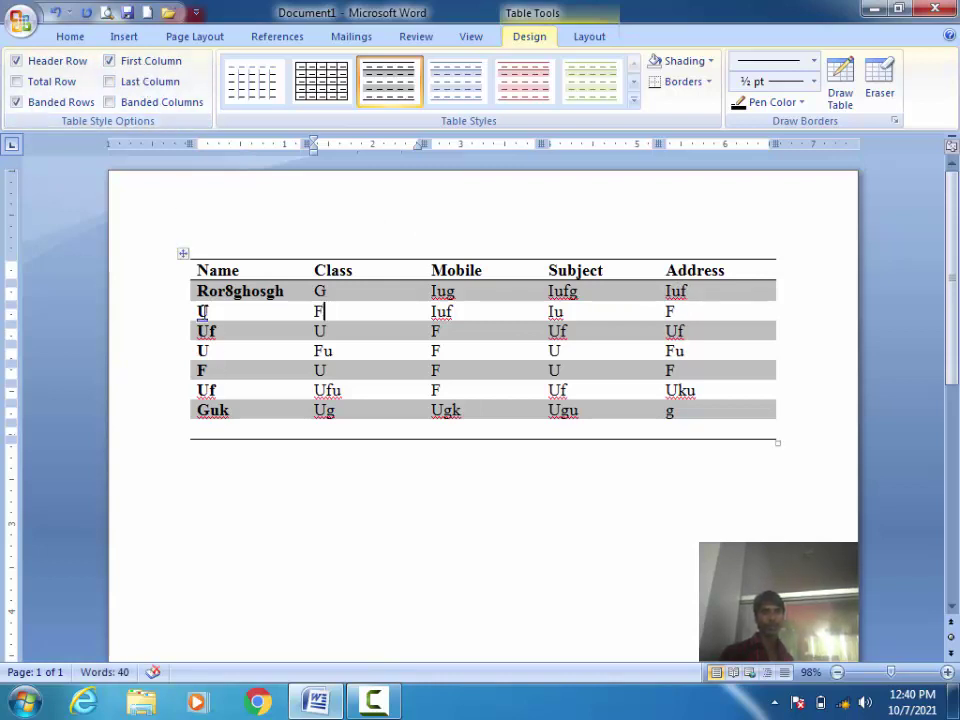
pyautogui.click(147, 64)
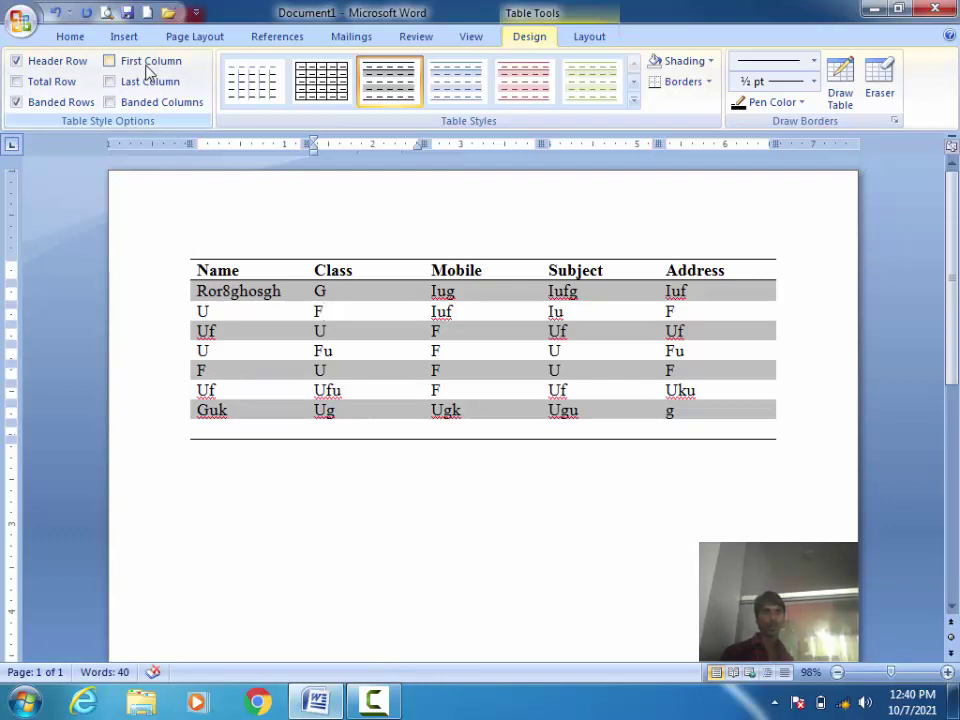
pyautogui.click(148, 64)
# Try and remove banded columns, then apply the plain Table Grid style.
pyautogui.click(165, 103)
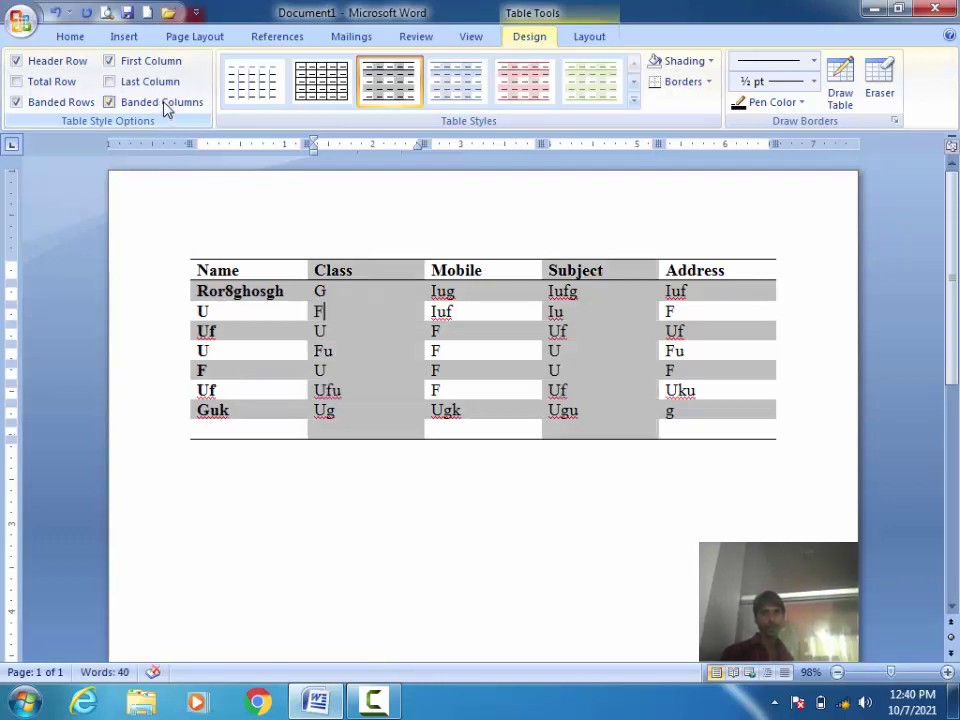
pyautogui.click(165, 103)
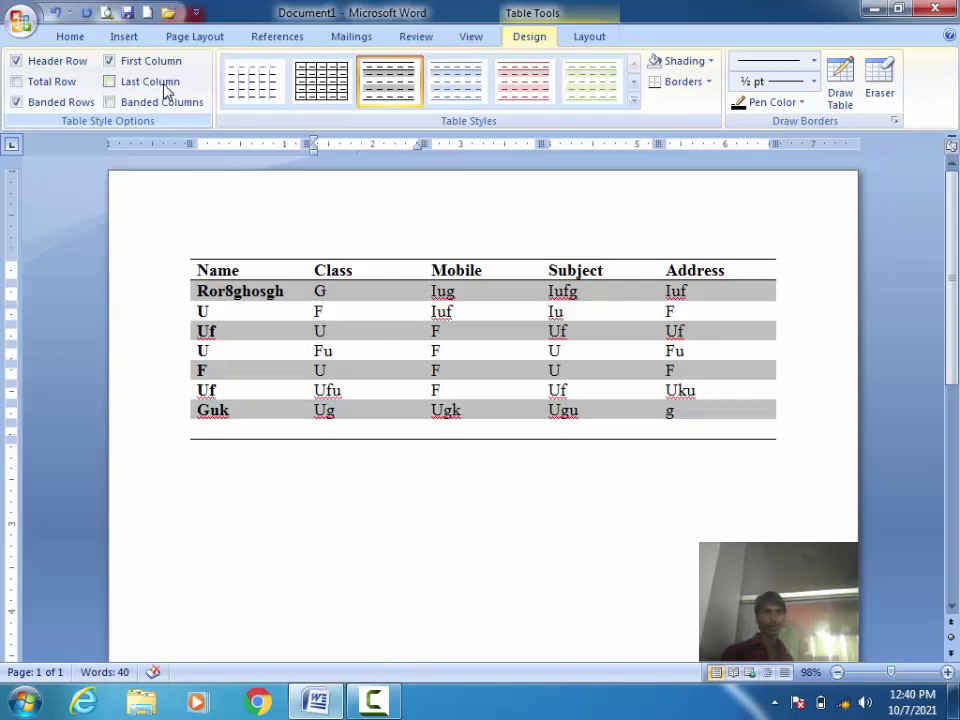
pyautogui.click(246, 86)
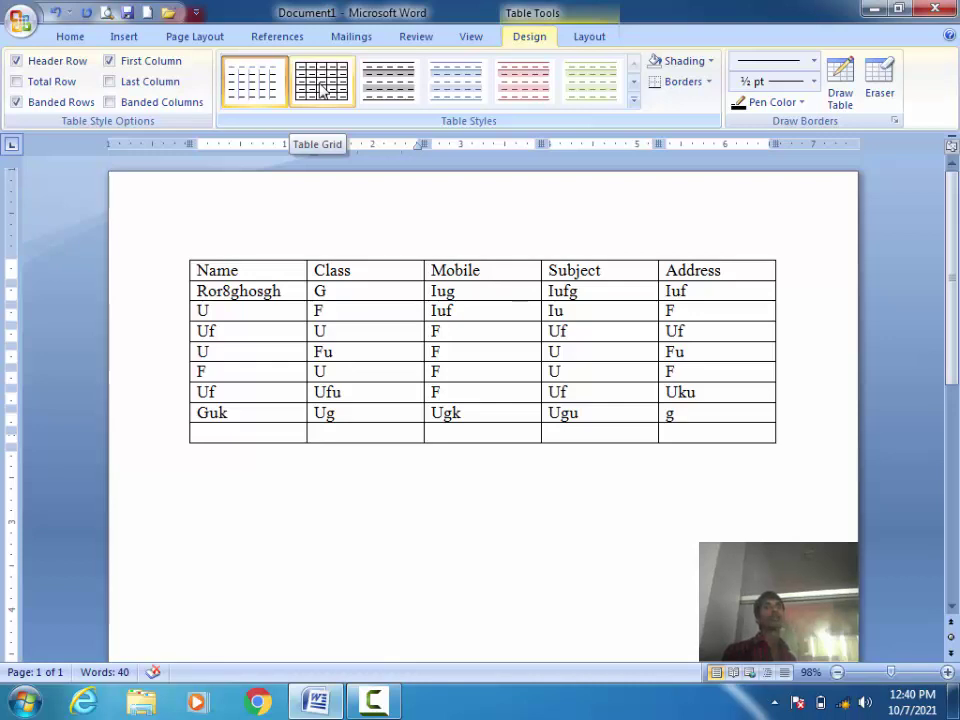
# Try the Table Grid and green banded styles, then apply the blue banded style.
pyautogui.click(322, 90)
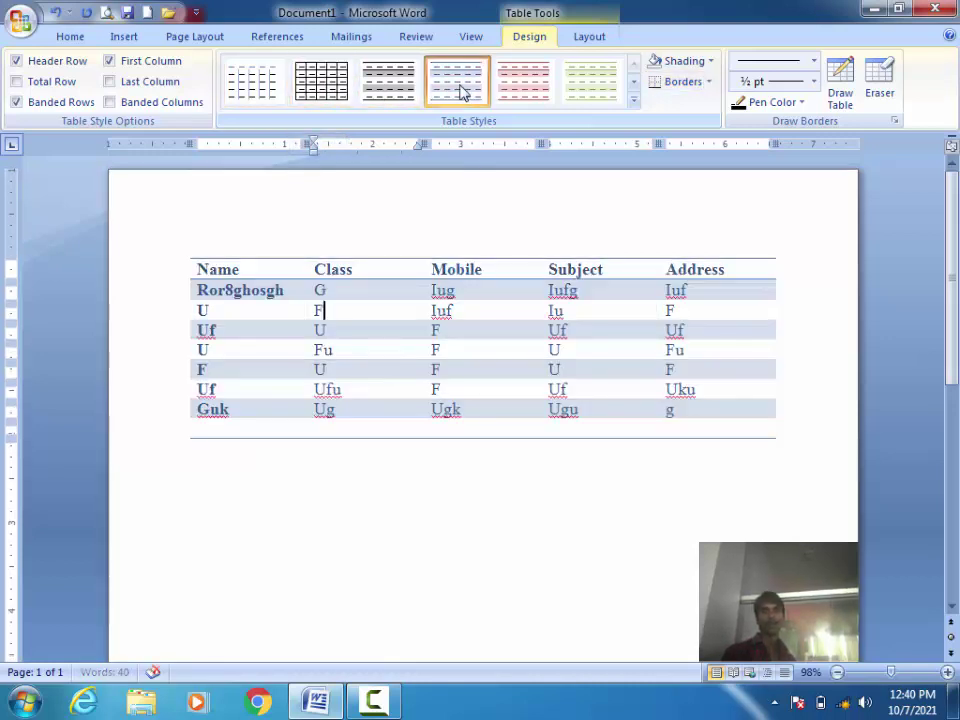
pyautogui.click(606, 90)
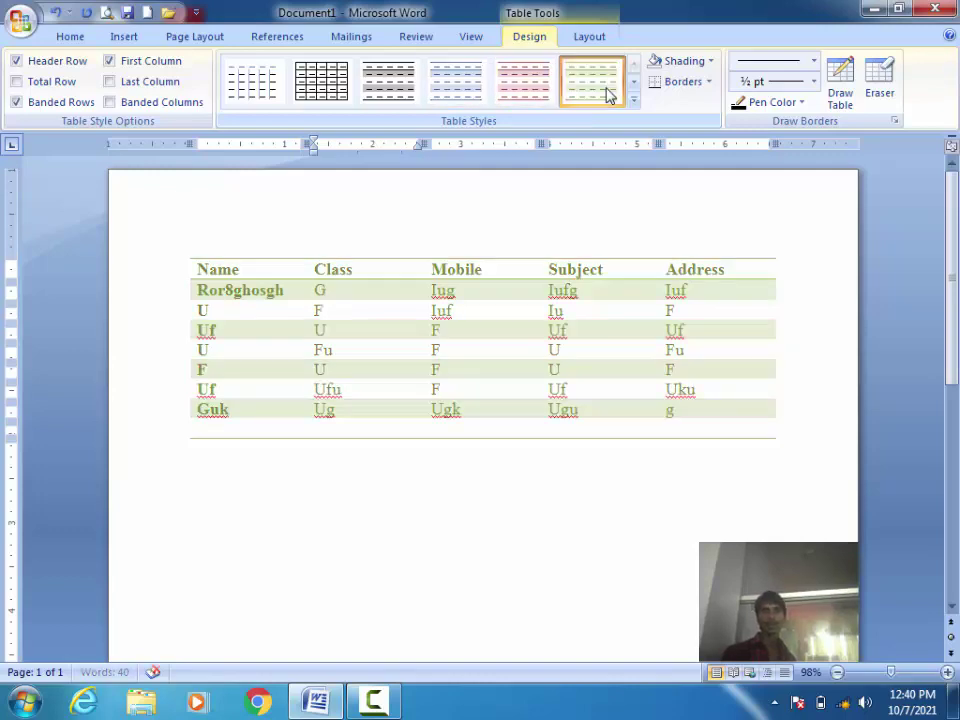
pyautogui.click(633, 99)
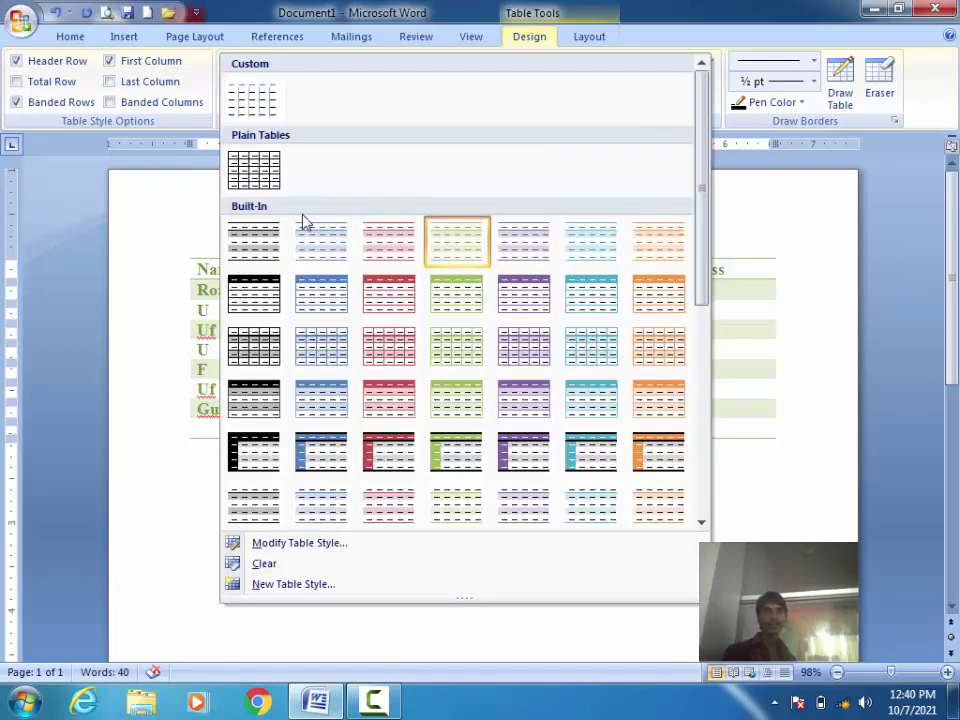
pyautogui.click(140, 262)
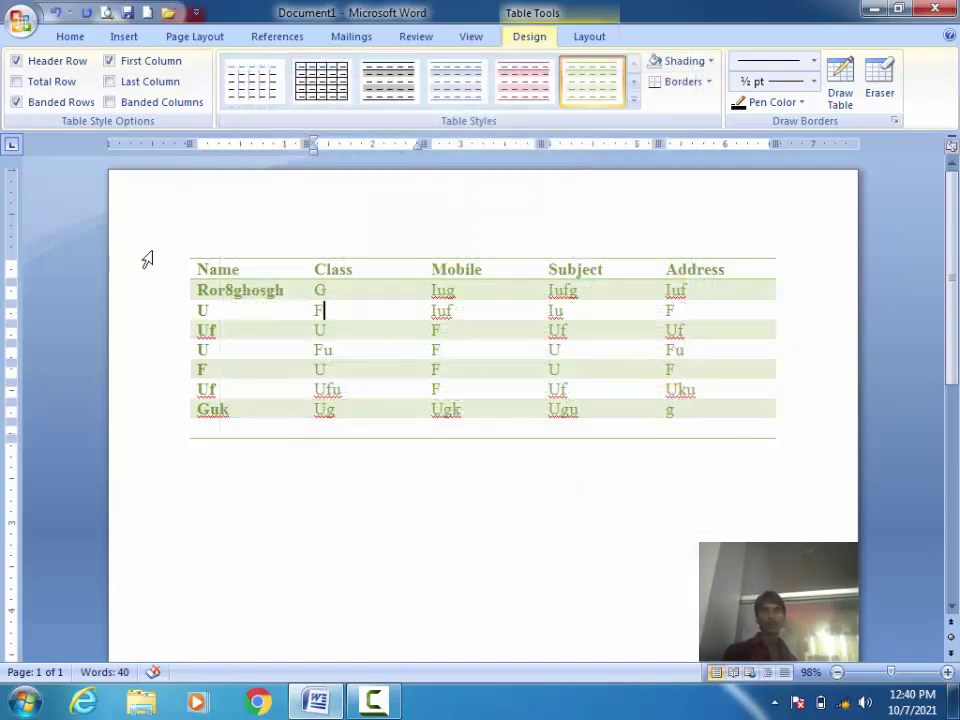
pyautogui.click(633, 101)
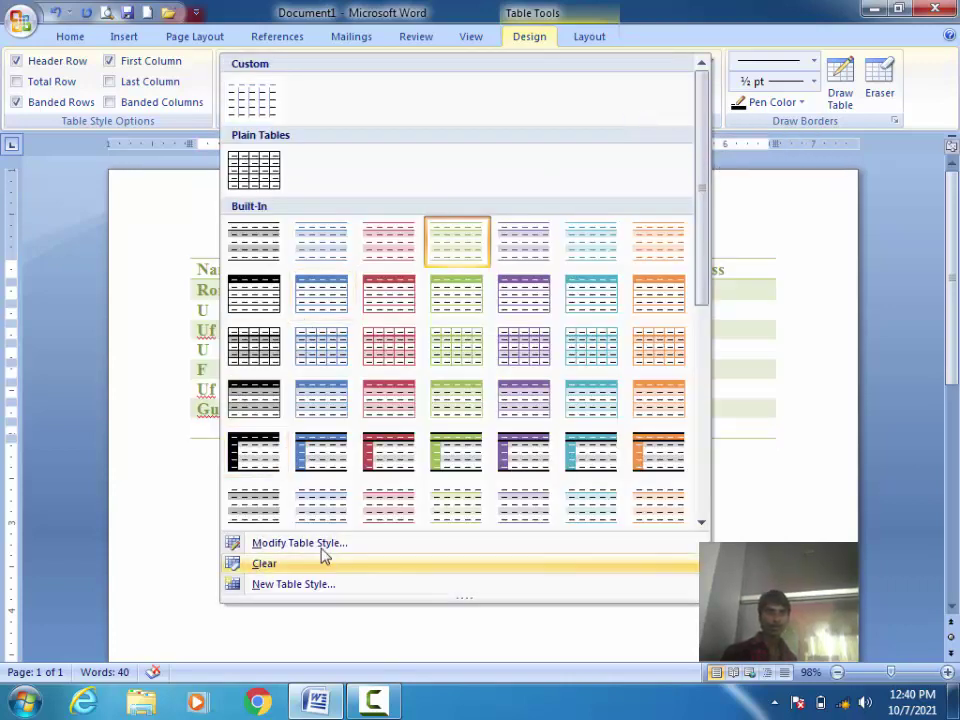
pyautogui.click(310, 462)
# Select the whole table and reopen the full table styles gallery.
pyautogui.click(465, 553)
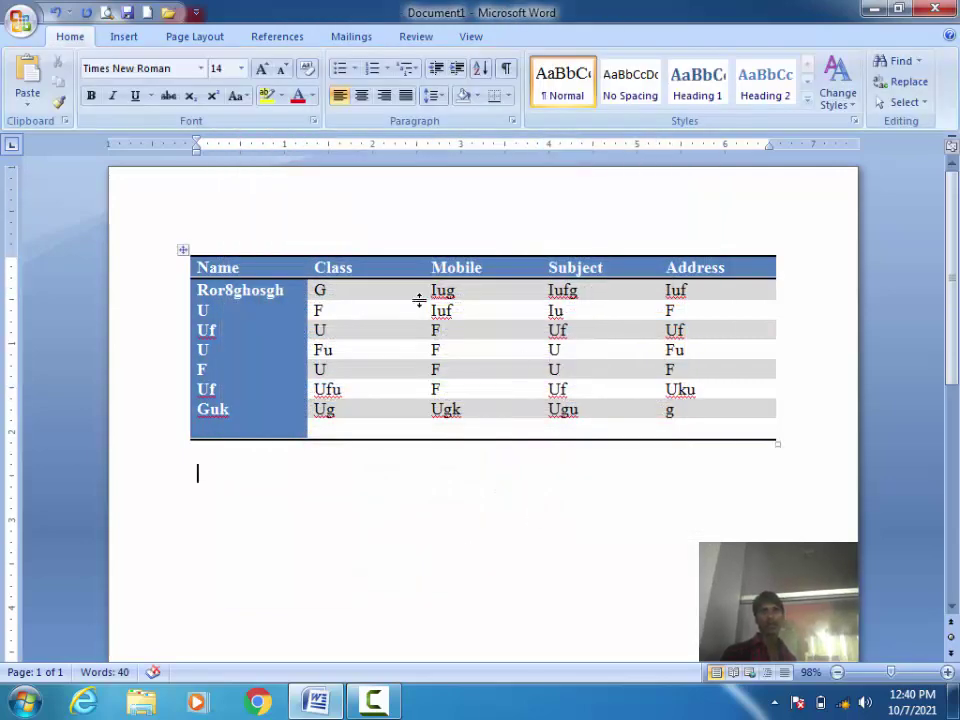
pyautogui.click(455, 314)
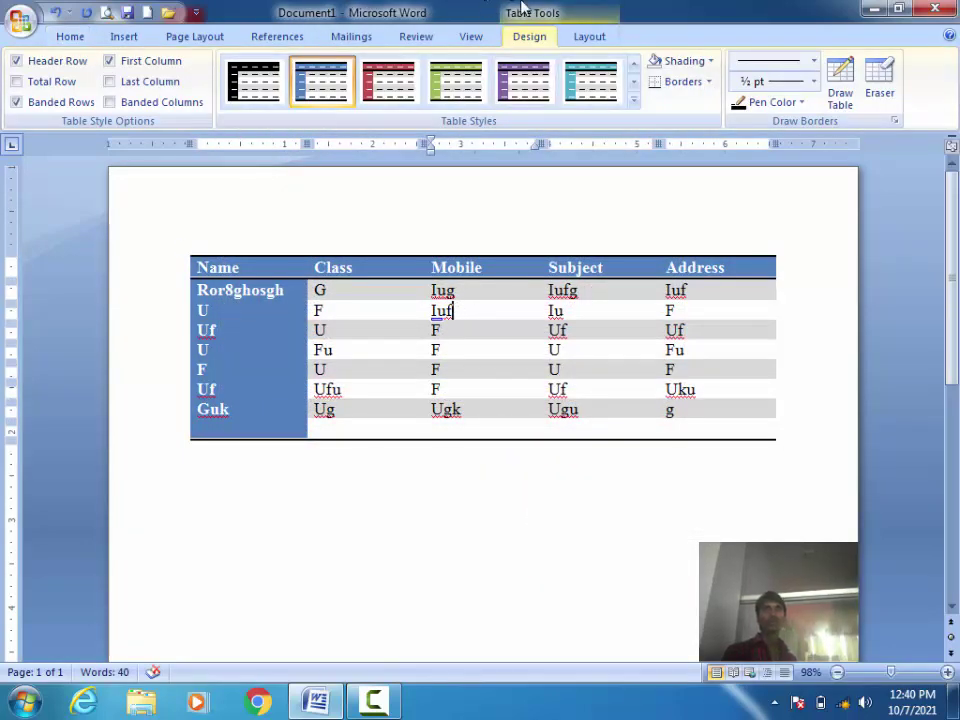
pyautogui.click(633, 100)
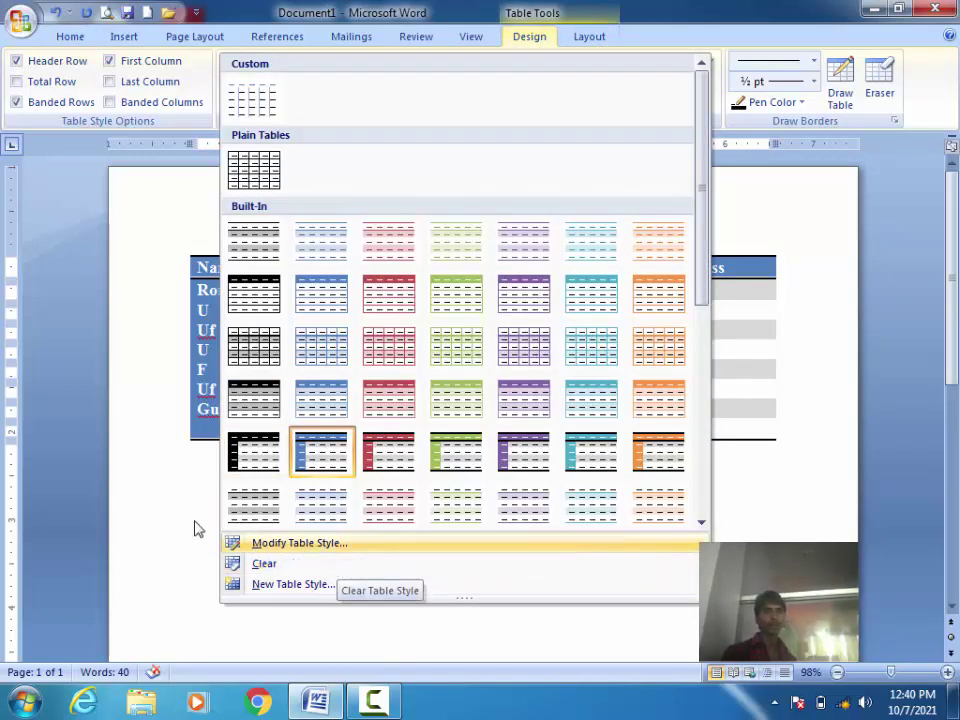
pyautogui.click(150, 480)
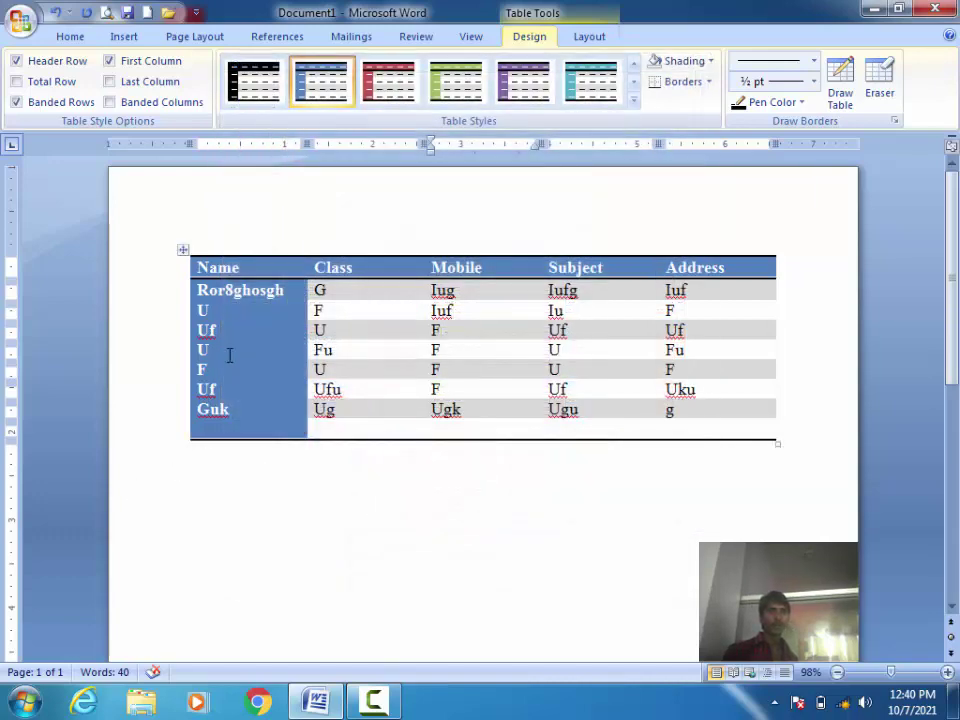
pyautogui.click(181, 253)
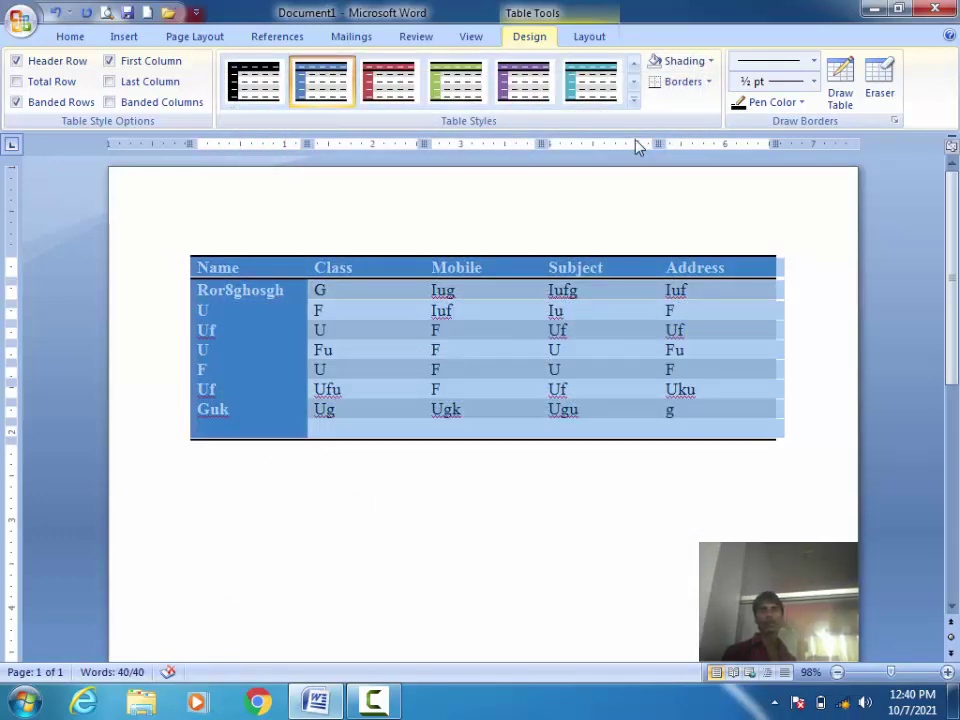
pyautogui.click(633, 100)
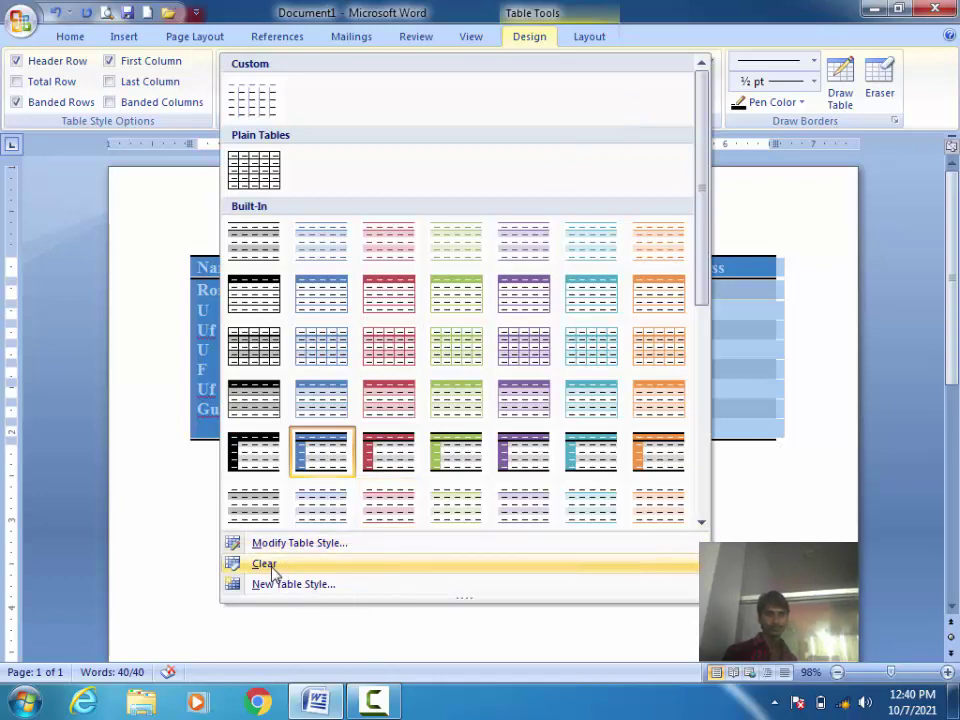
# Clear all table styling, then reselect the table and apply the plain black grid style.
pyautogui.click(272, 568)
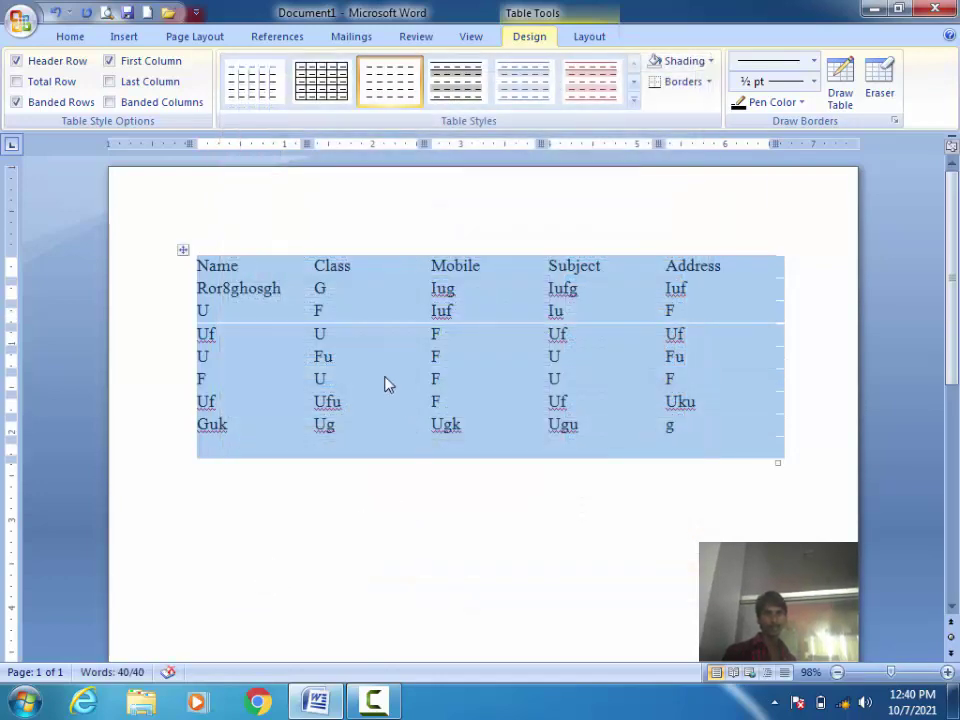
pyautogui.click(380, 294)
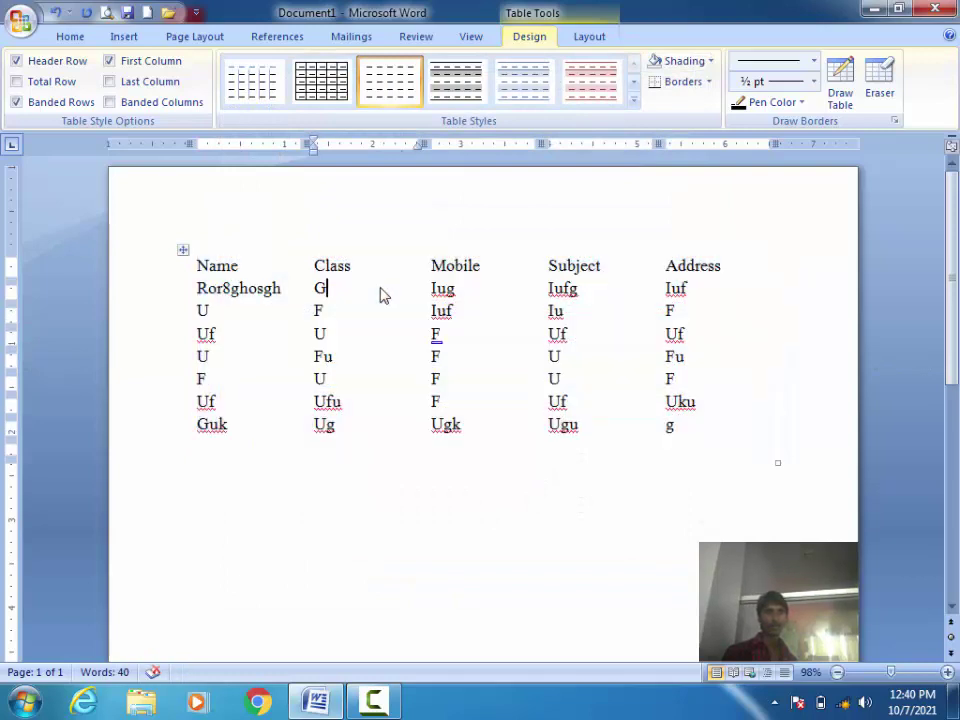
pyautogui.click(182, 250)
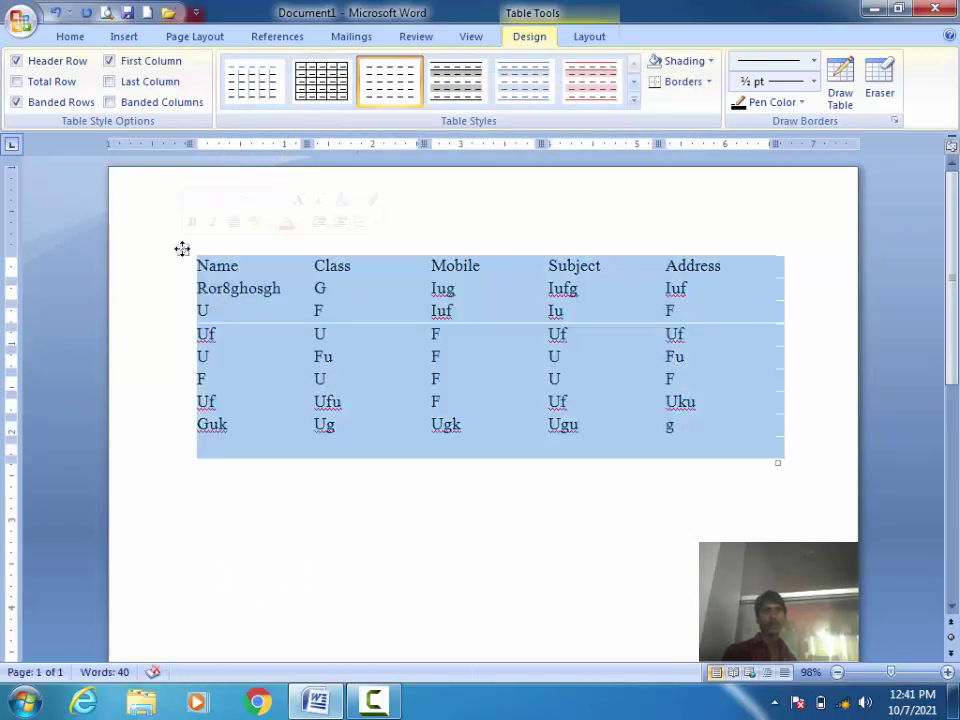
pyautogui.click(316, 88)
# Apply the Table Grid style, then scroll through the full table styles gallery.
pyautogui.click(316, 88)
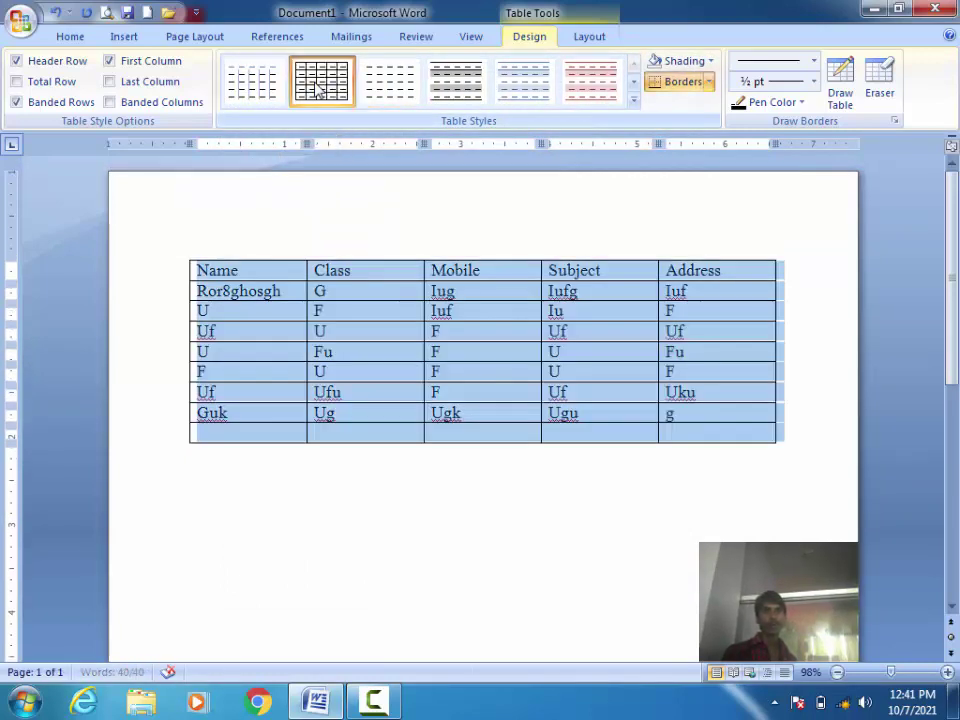
pyautogui.click(578, 226)
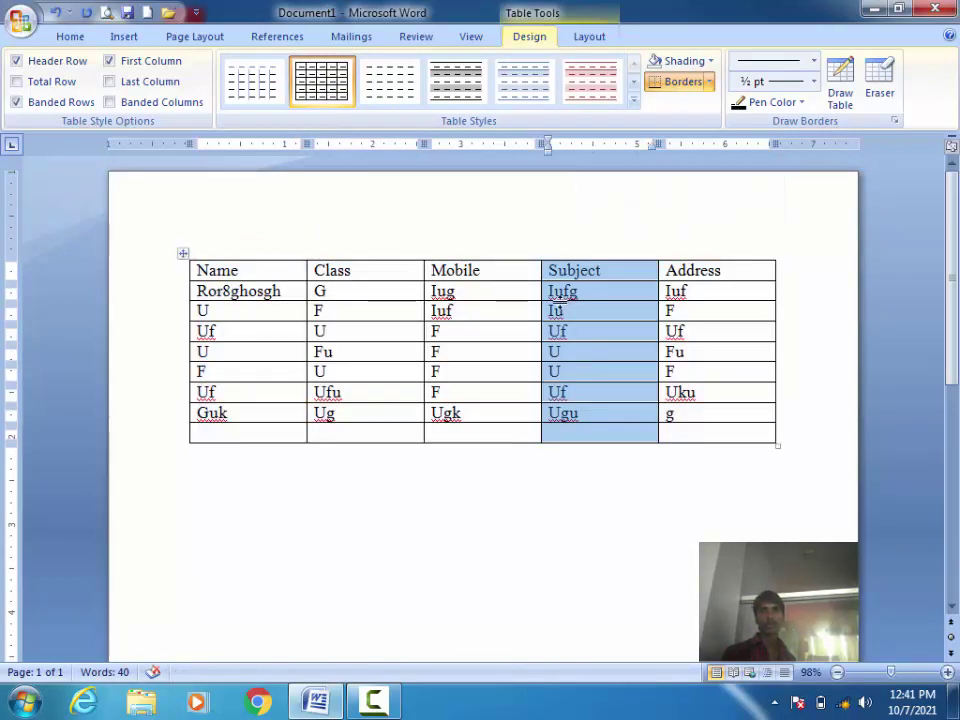
pyautogui.click(522, 311)
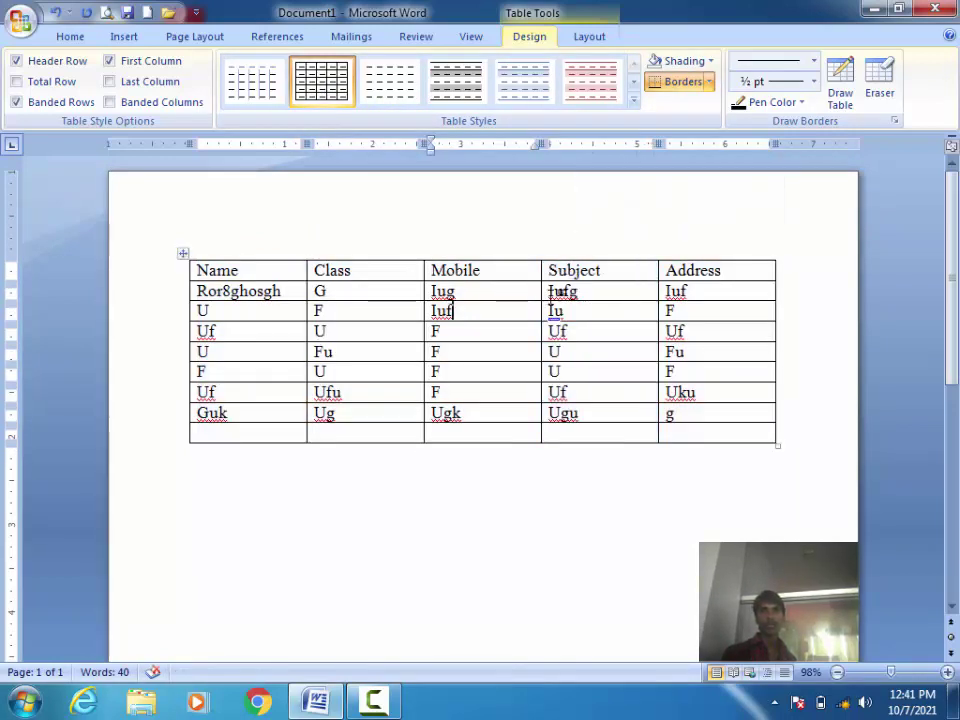
pyautogui.click(634, 100)
pyautogui.moveTo(703, 235); pyautogui.dragTo(703, 370)
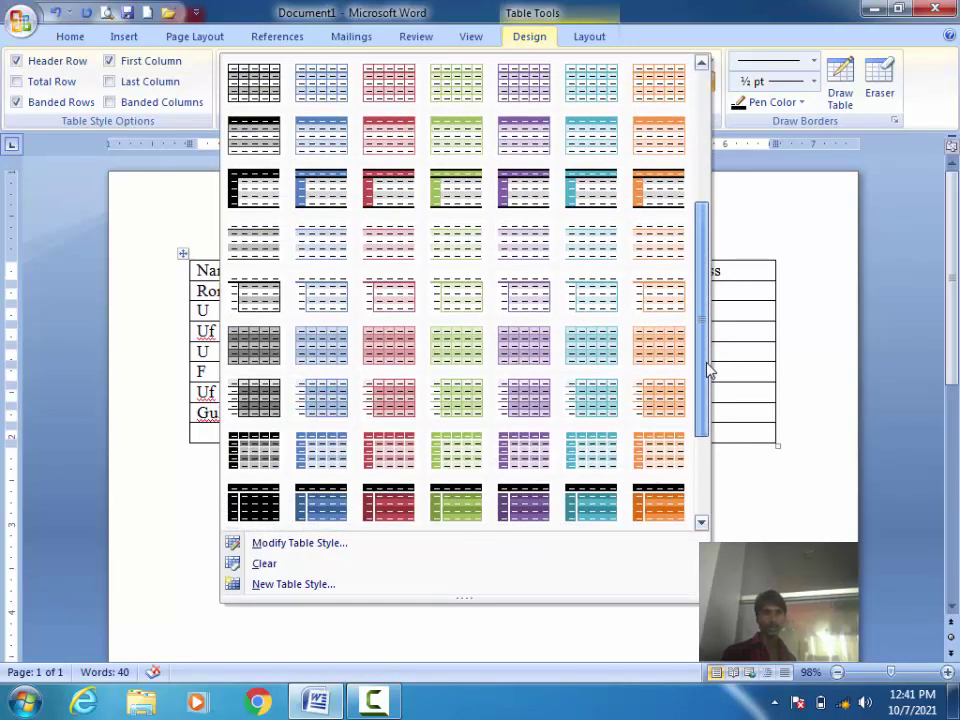
pyautogui.click(298, 586)
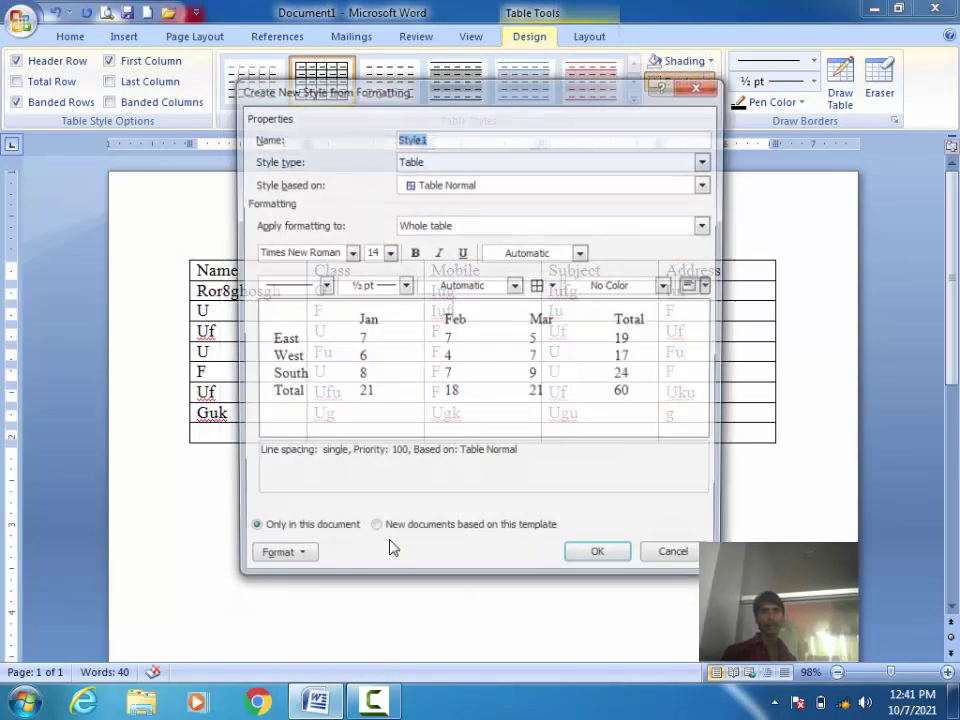
pyautogui.click(450, 163)
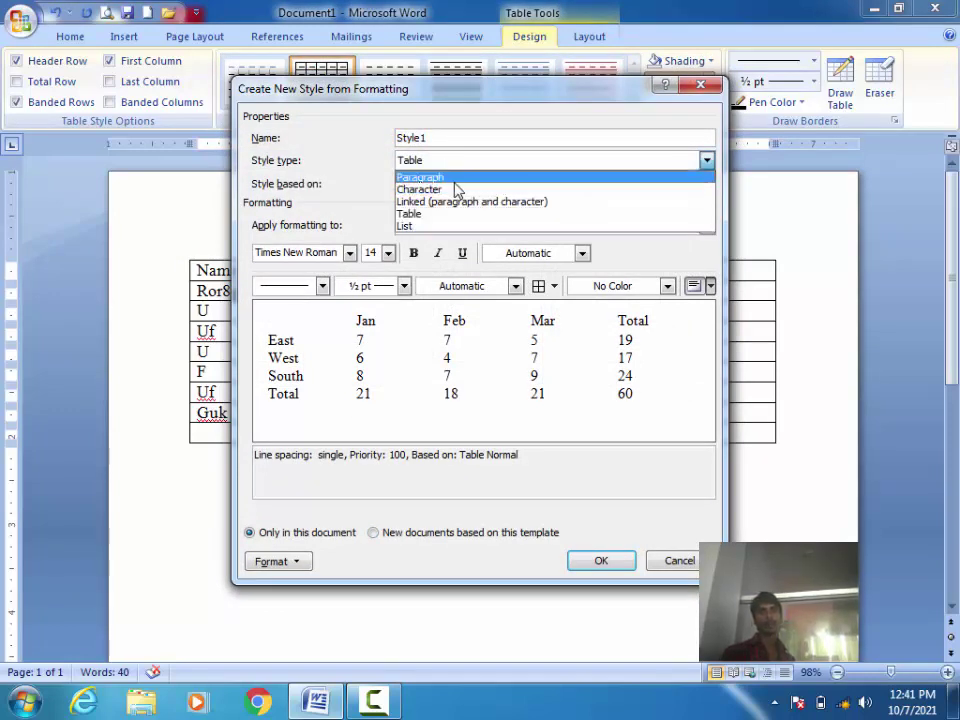
pyautogui.click(436, 218)
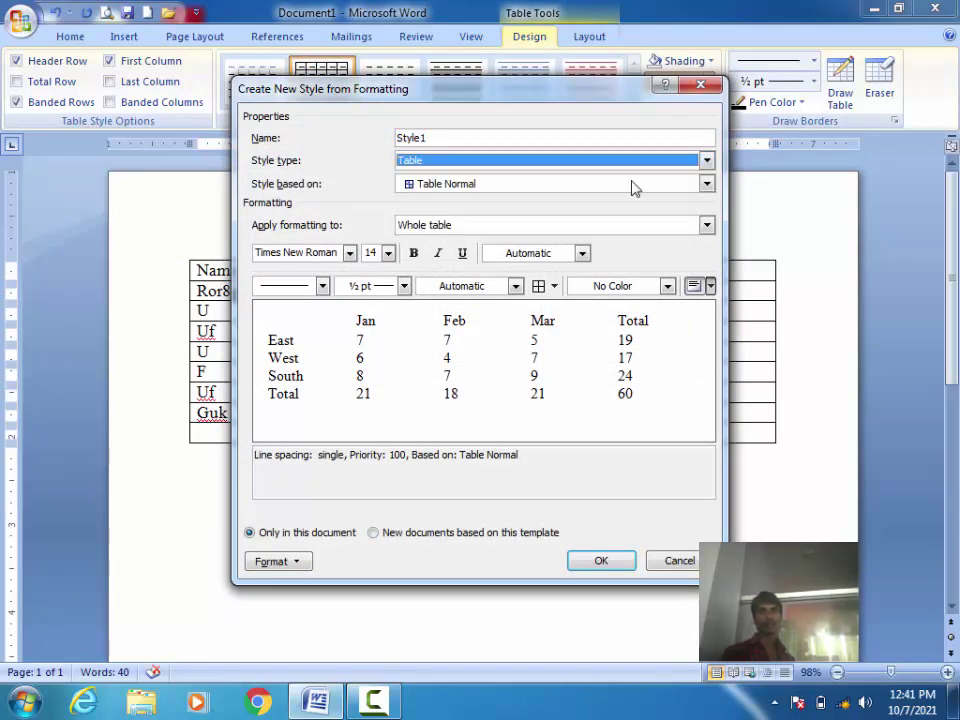
pyautogui.click(707, 186)
pyautogui.click(707, 186)
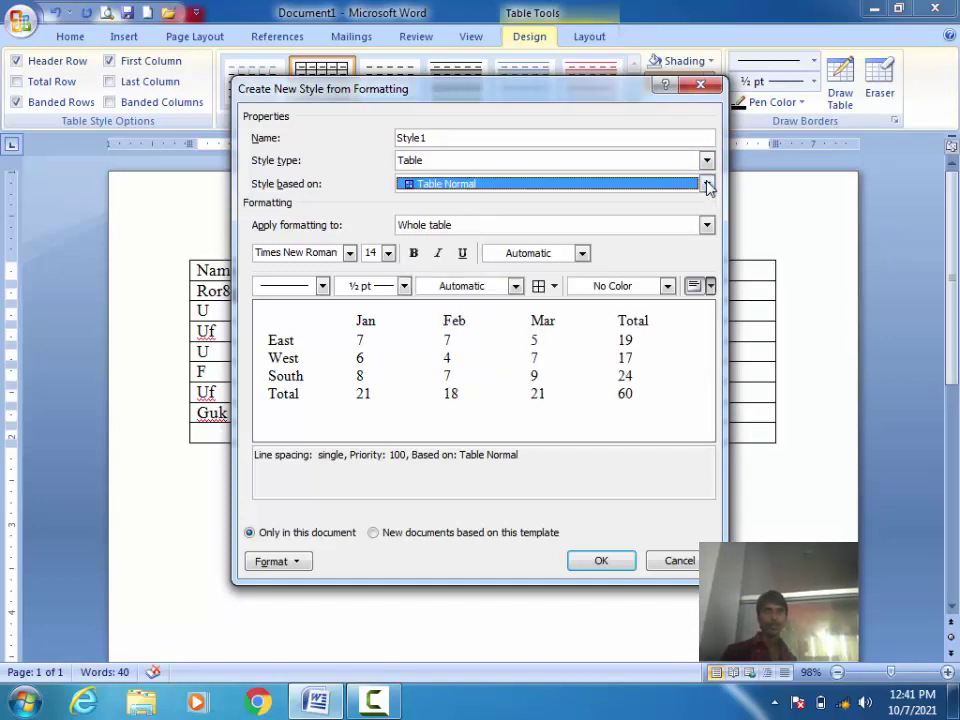
pyautogui.click(349, 253)
pyautogui.click(349, 253)
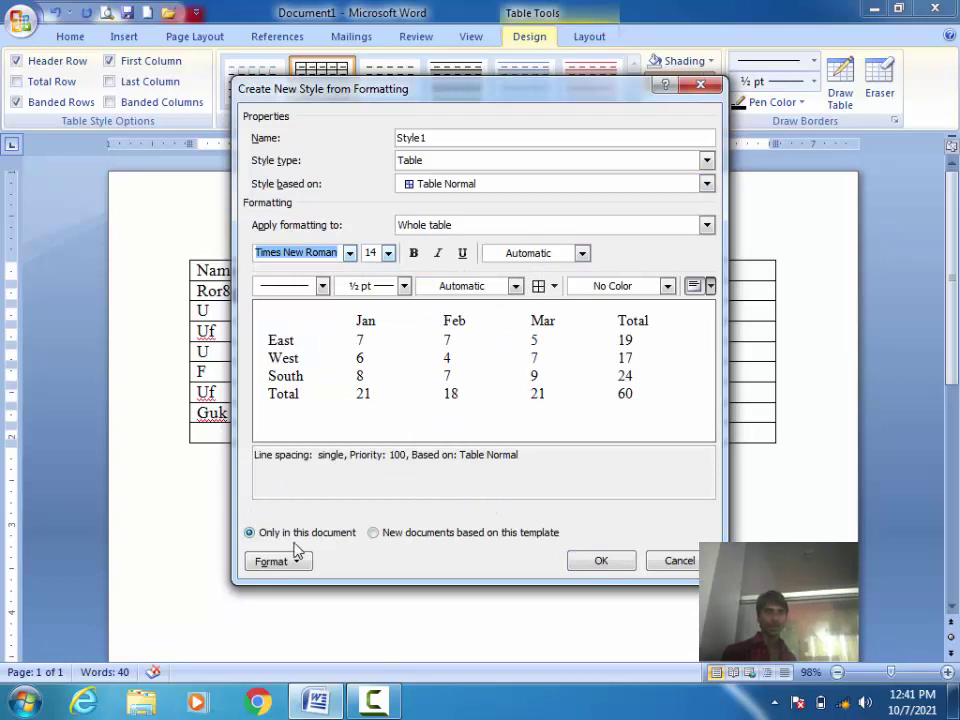
pyautogui.click(418, 536)
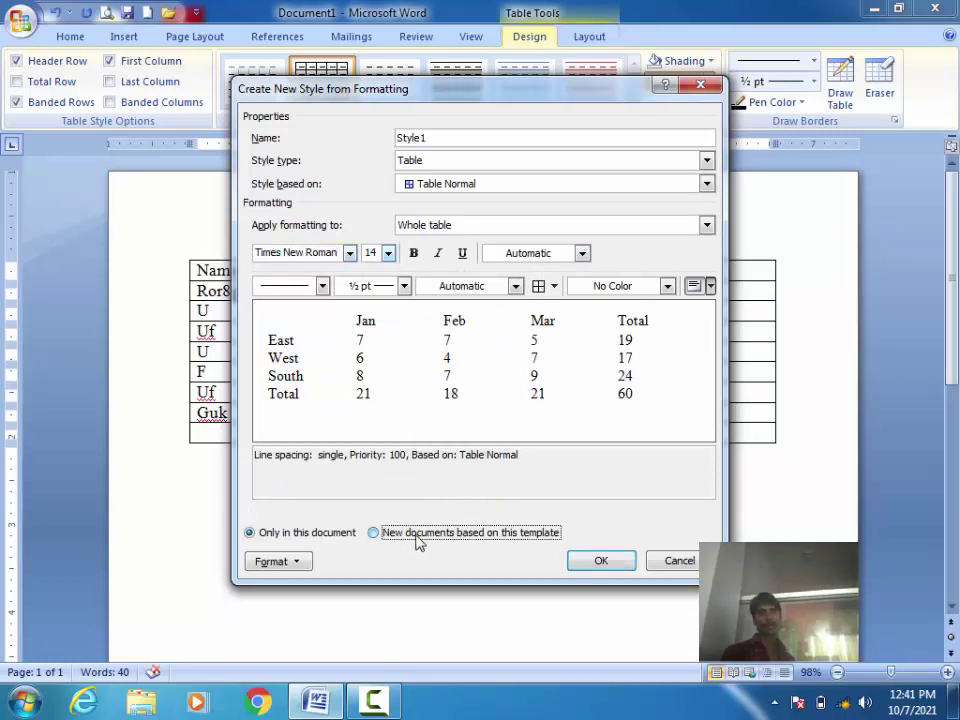
pyautogui.click(299, 538)
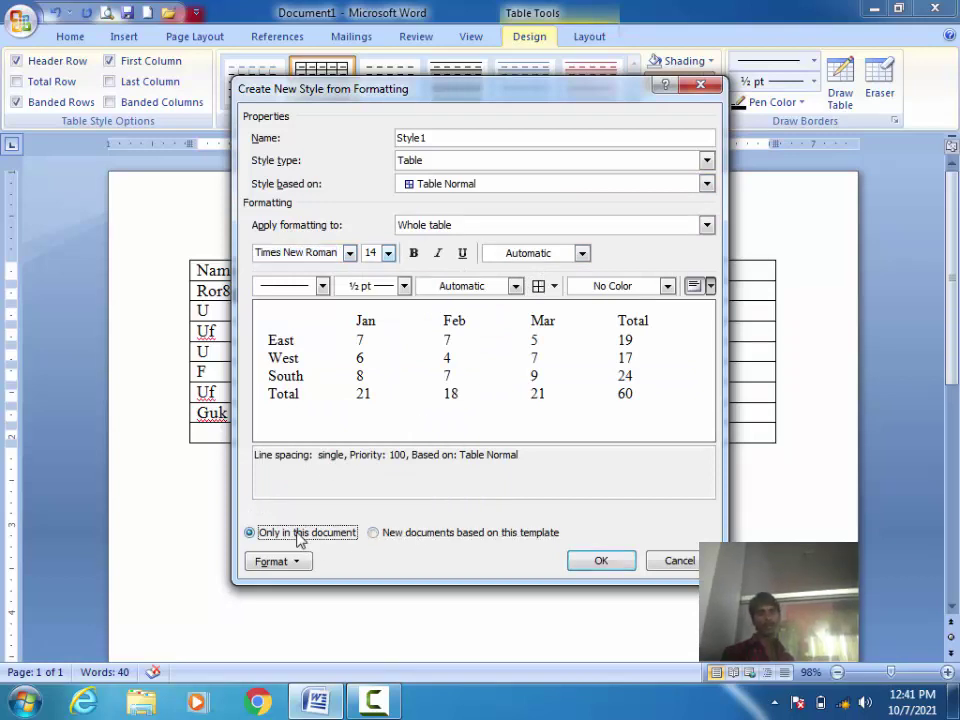
pyautogui.click(678, 561)
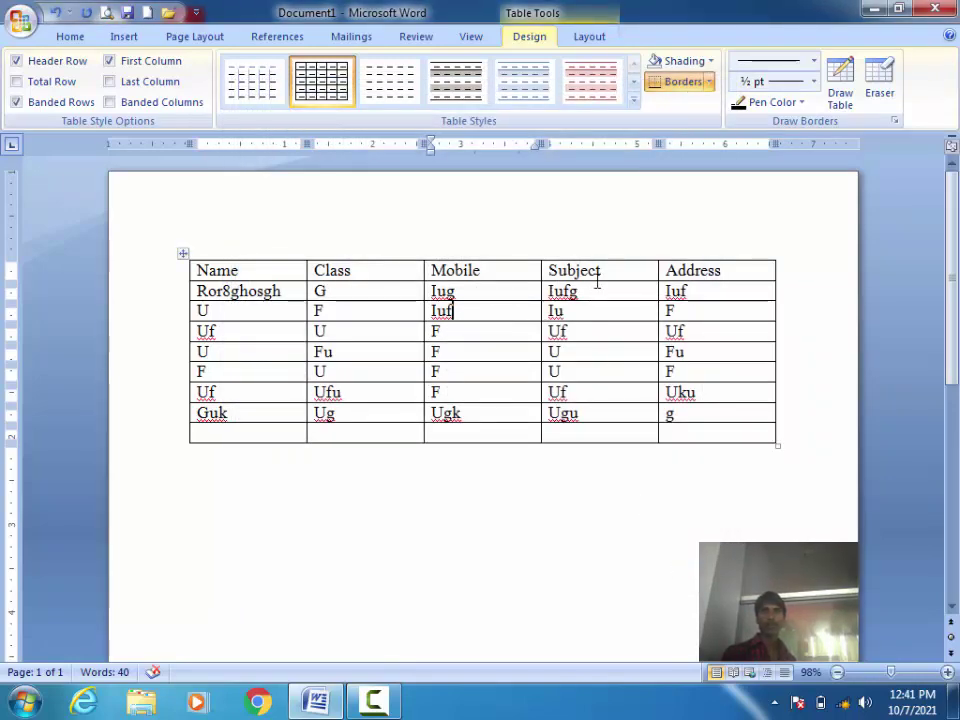
pyautogui.click(633, 99)
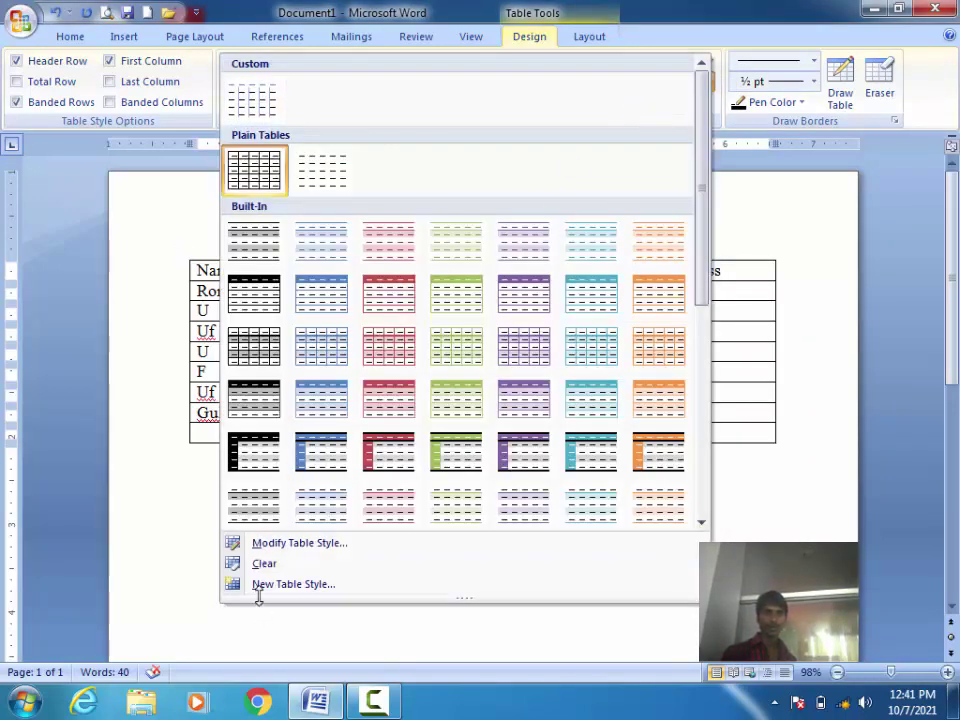
pyautogui.click(258, 590)
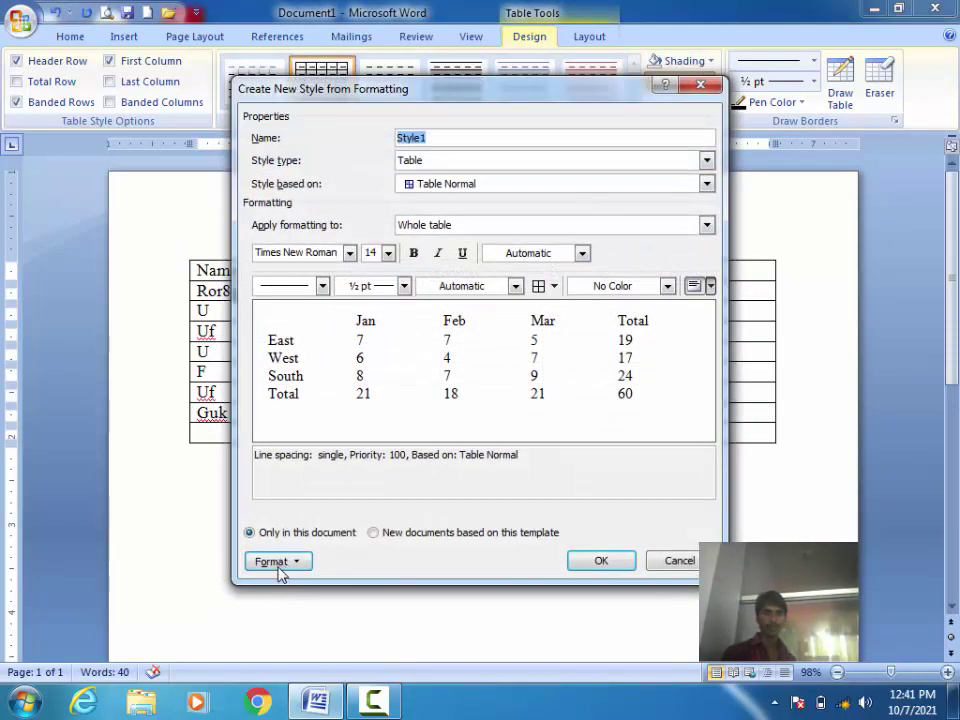
pyautogui.click(278, 563)
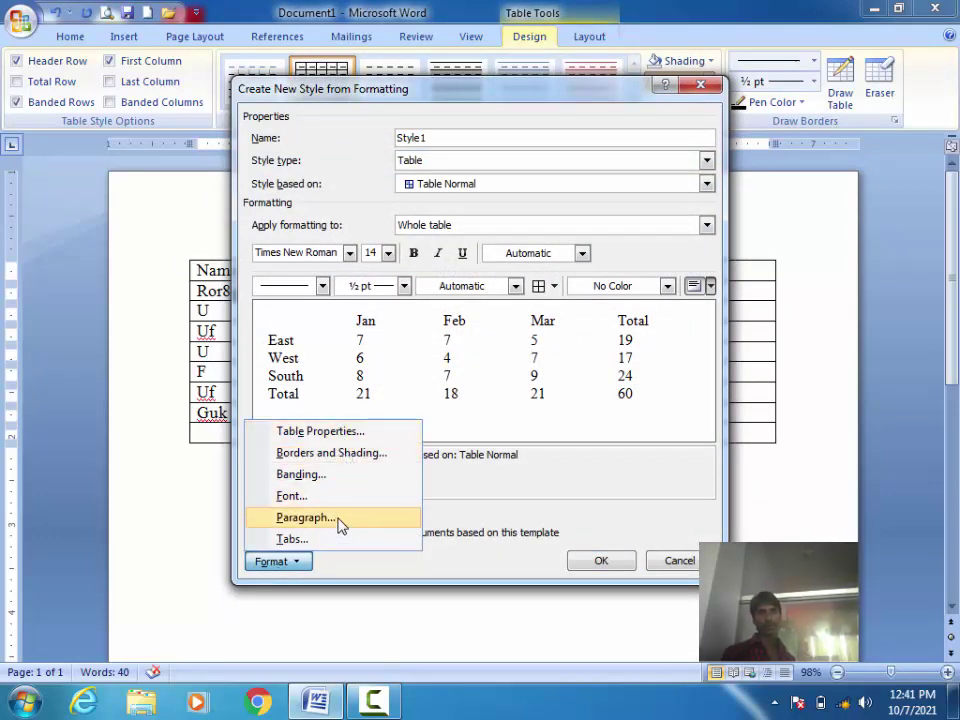
pyautogui.click(306, 517)
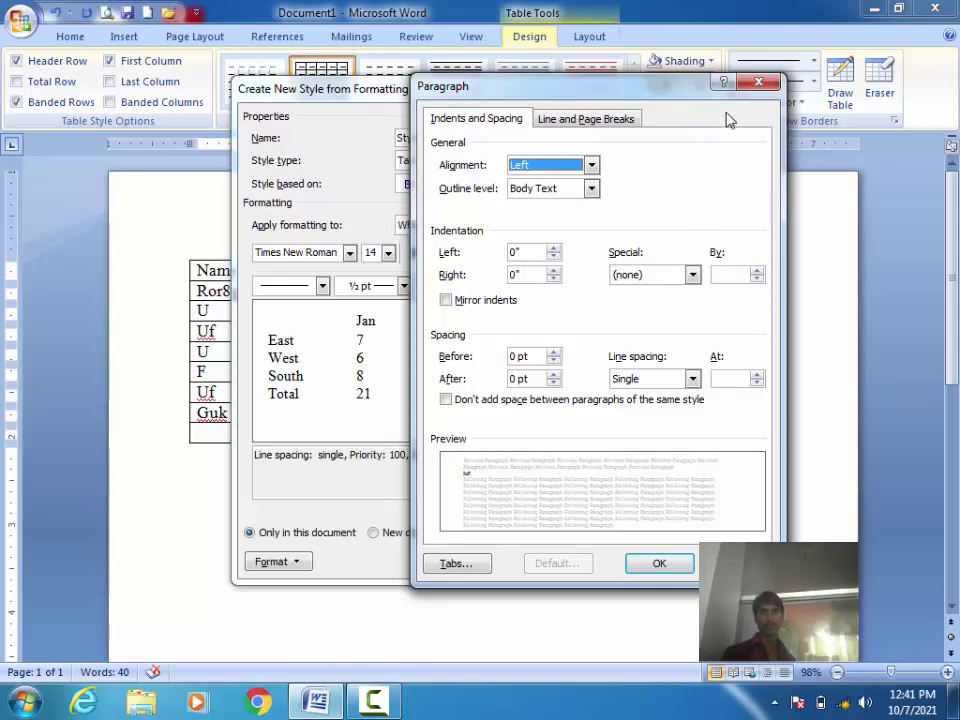
pyautogui.click(758, 84)
pyautogui.click(712, 86)
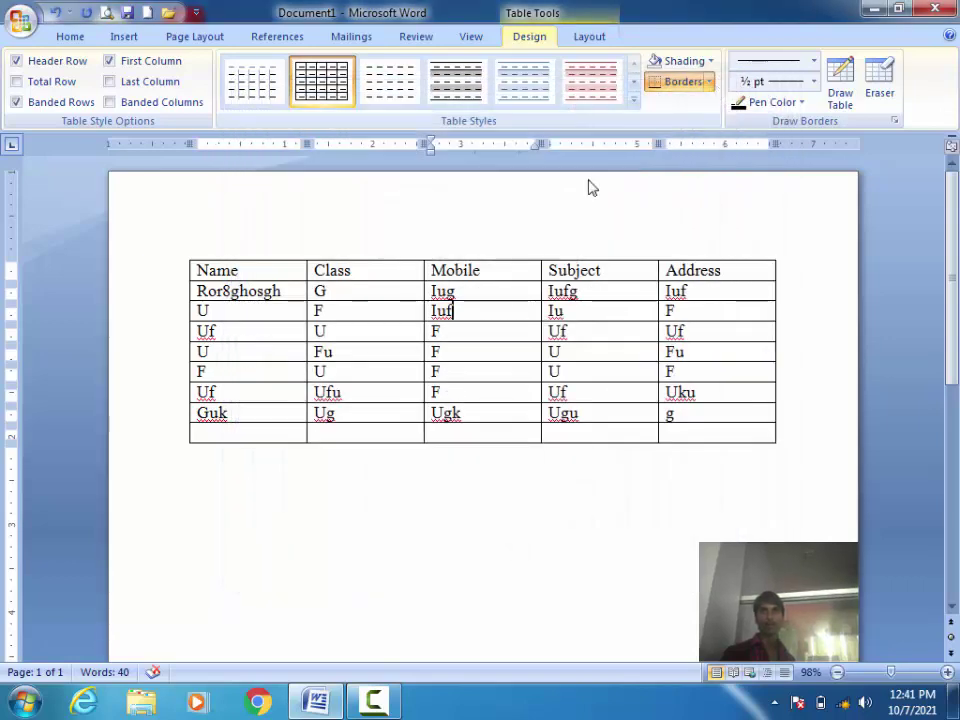
# Delete the existing data table and switch to Draw Table.
pyautogui.click(183, 253)
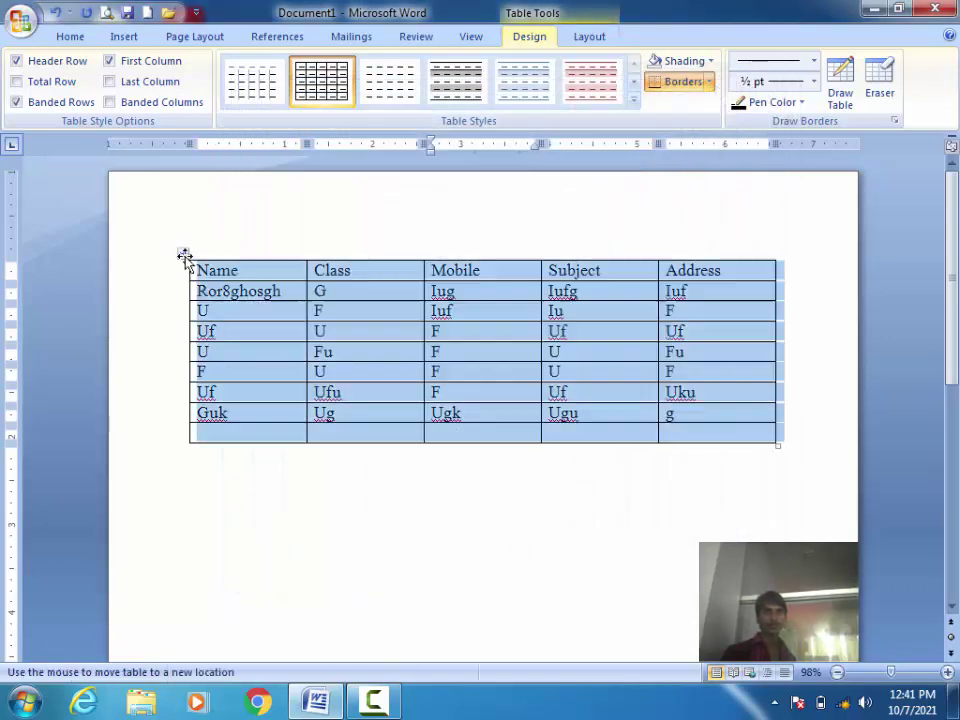
pyautogui.press('BackSpace')
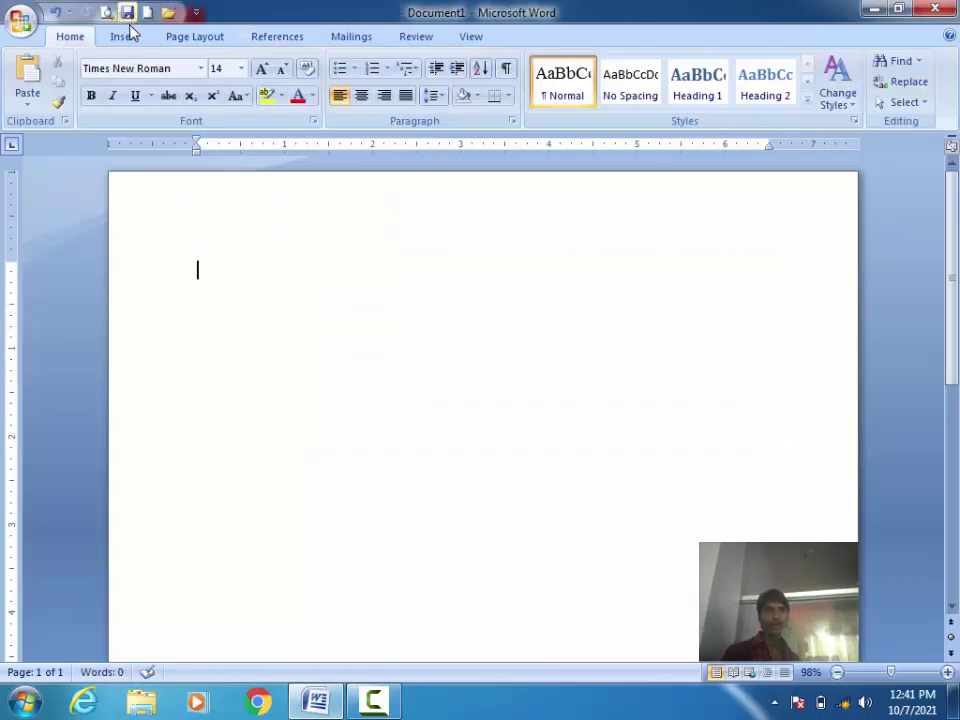
pyautogui.click(124, 35)
pyautogui.click(126, 74)
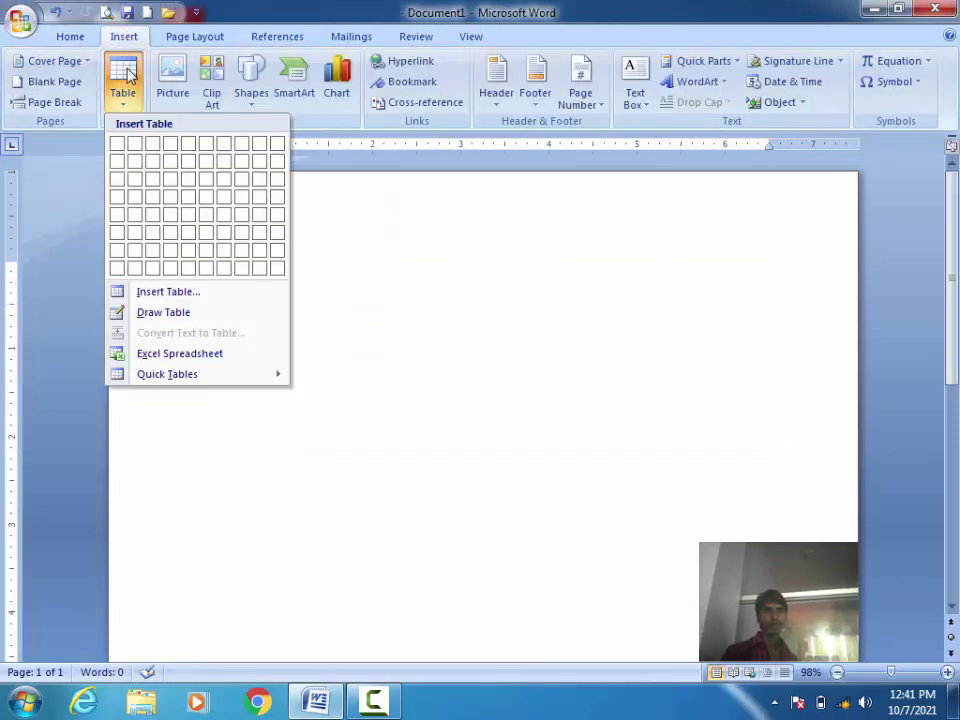
pyautogui.click(143, 312)
# Draw an outer box with inner lines dividing it into four columns and three rows.
pyautogui.moveTo(227, 302); pyautogui.dragTo(626, 396)
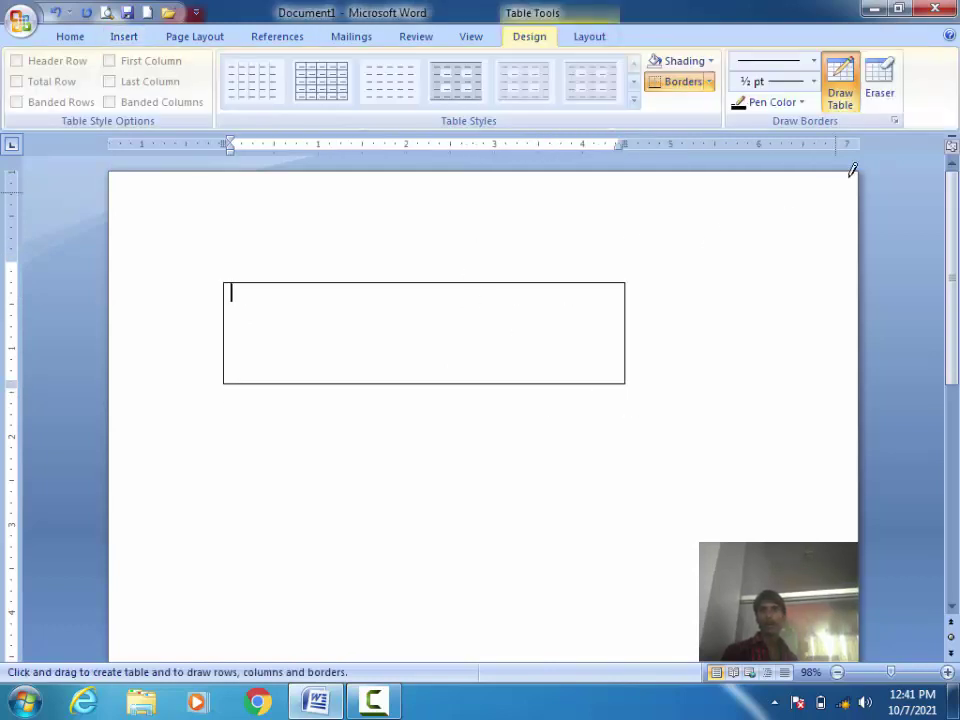
pyautogui.moveTo(443, 283); pyautogui.dragTo(443, 370)
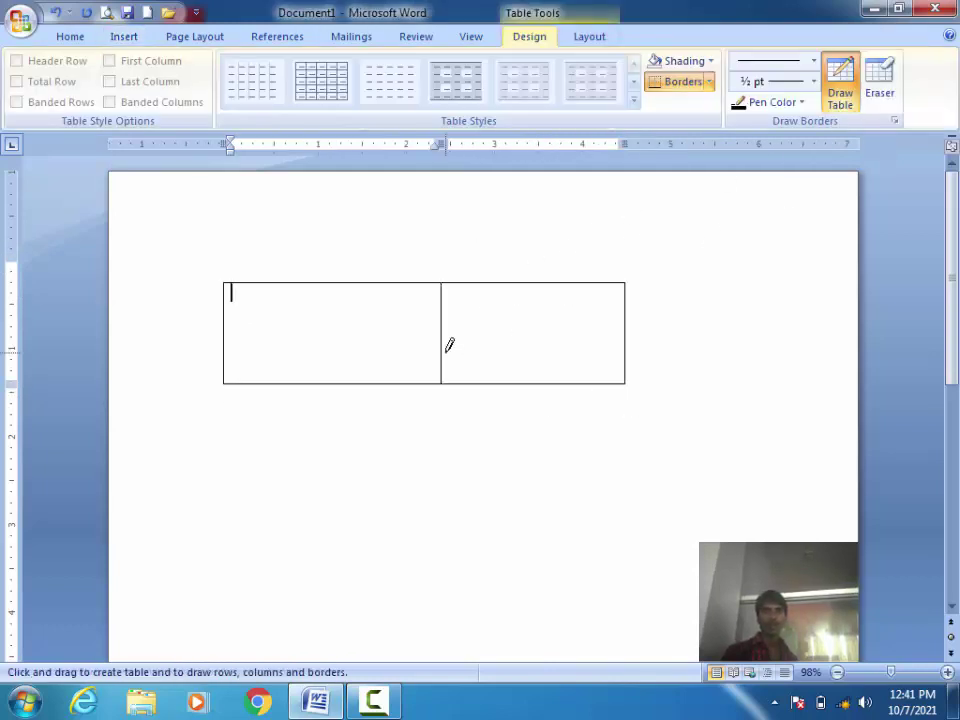
pyautogui.moveTo(331, 285); pyautogui.dragTo(331, 388)
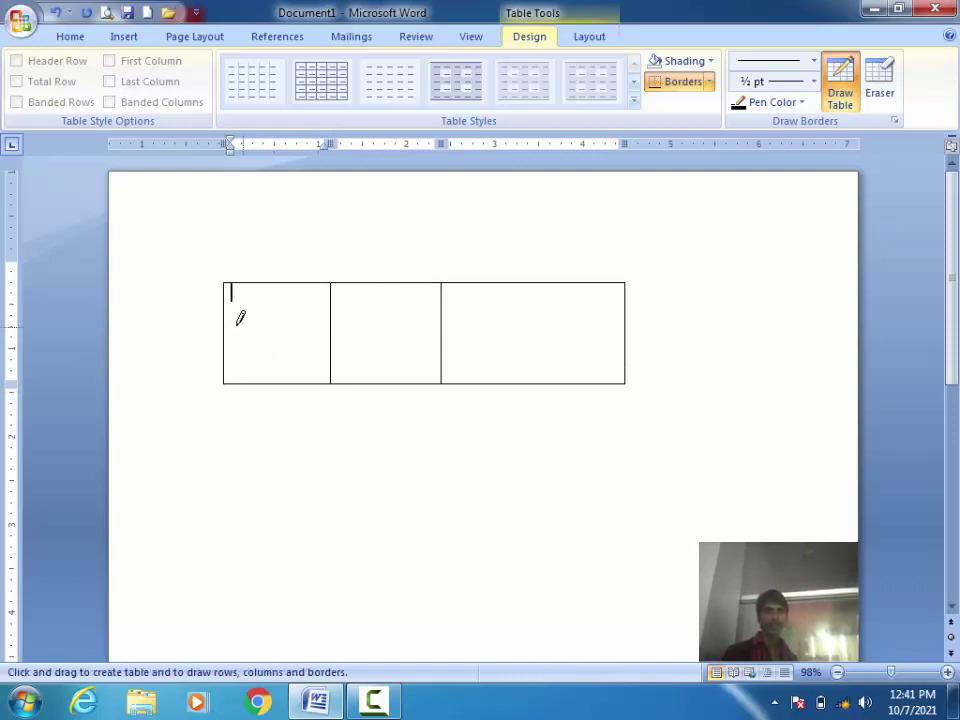
pyautogui.moveTo(226, 323); pyautogui.dragTo(610, 306)
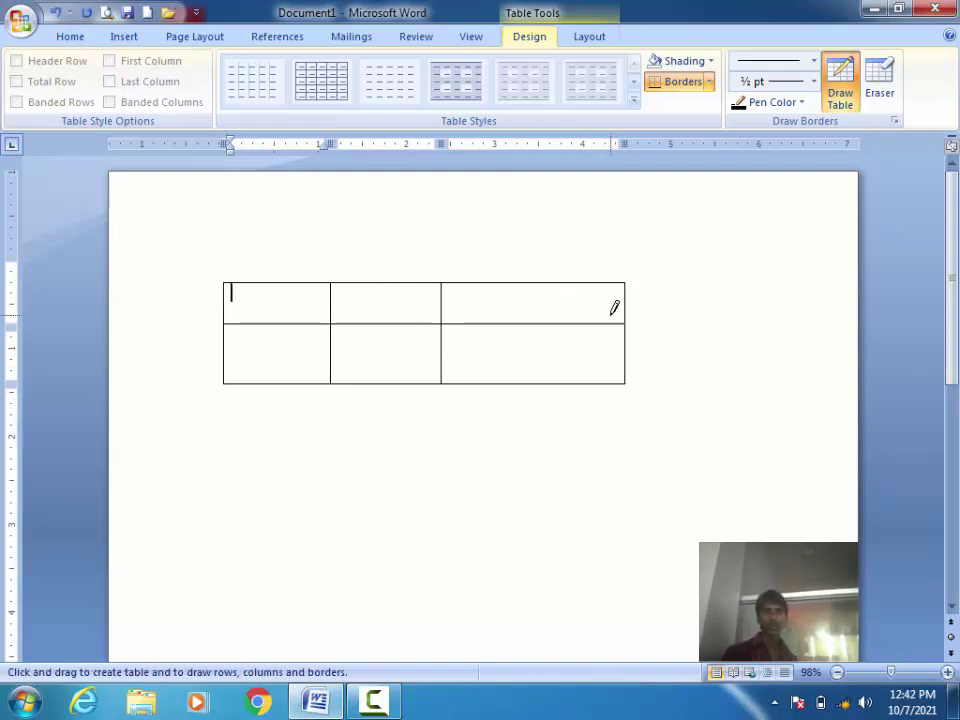
pyautogui.moveTo(231, 346); pyautogui.dragTo(549, 346)
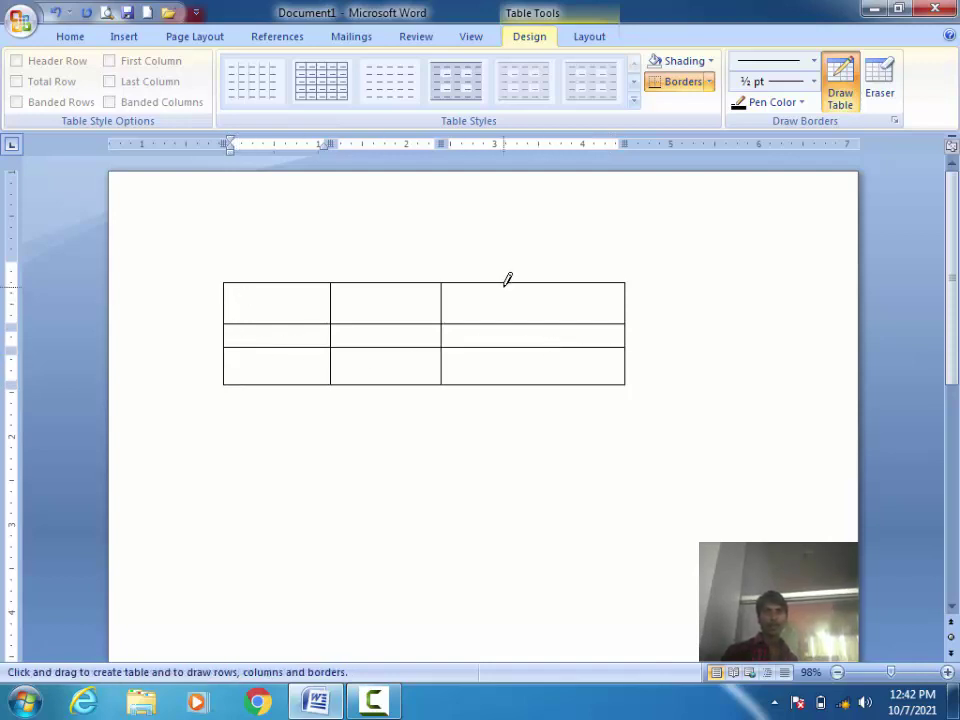
pyautogui.moveTo(505, 283); pyautogui.dragTo(509, 368)
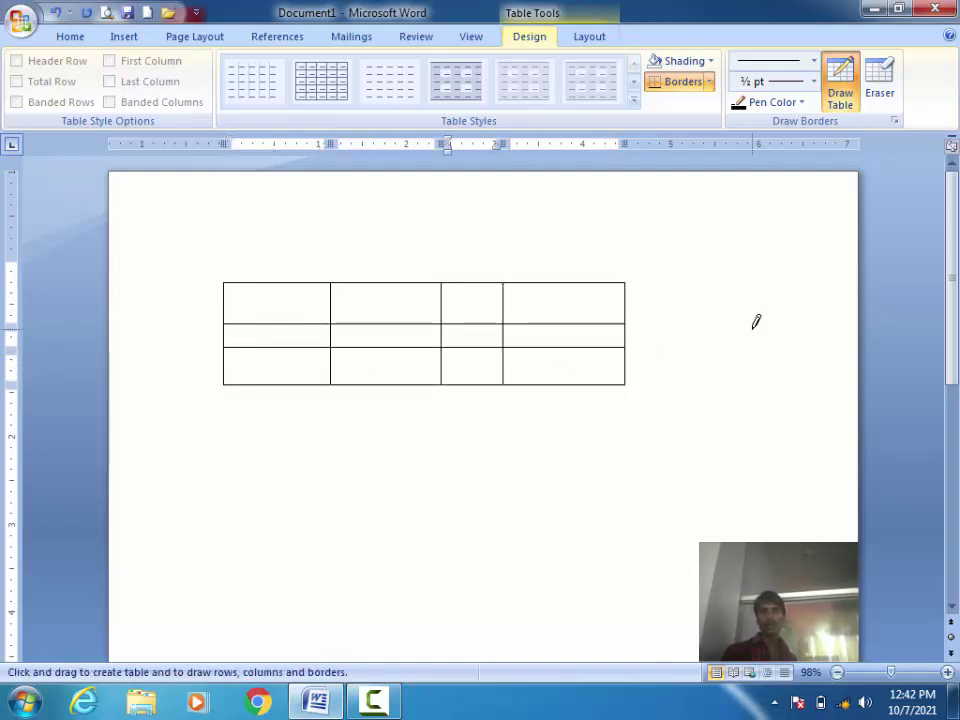
pyautogui.press('Escape')
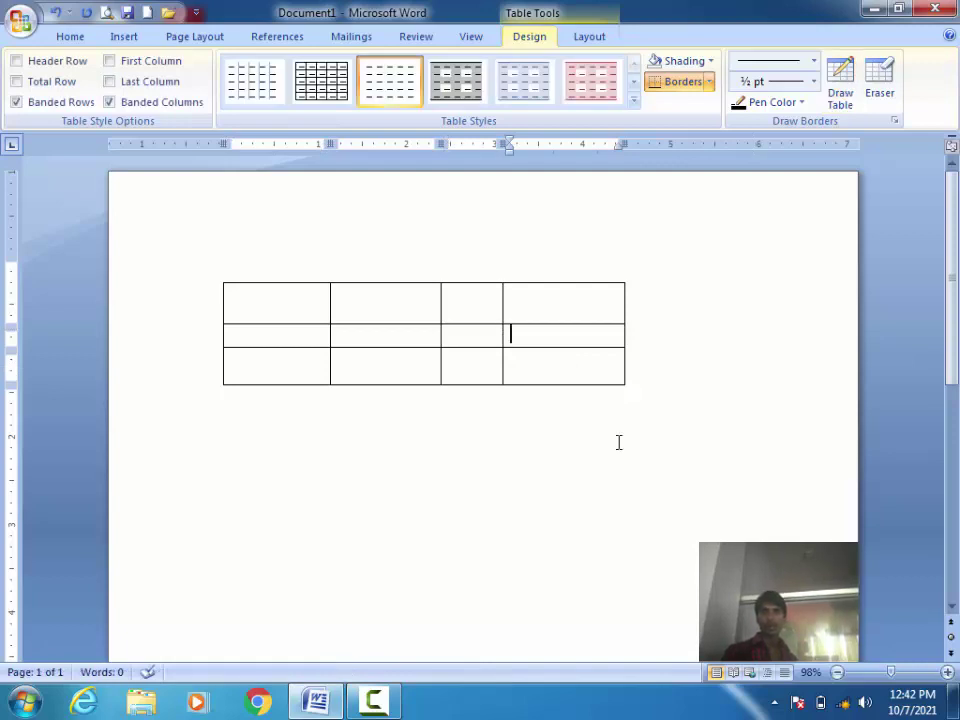
pyautogui.moveTo(503, 334)
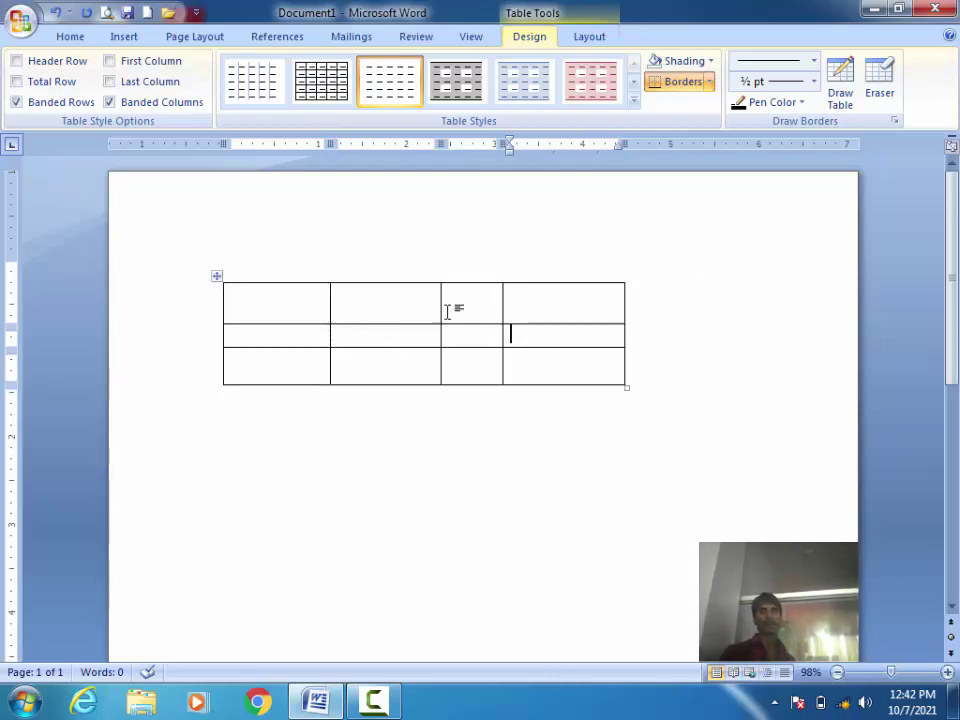
# Use the Eraser to remove every inner row and column border of the drawn table.
pyautogui.click(881, 92)
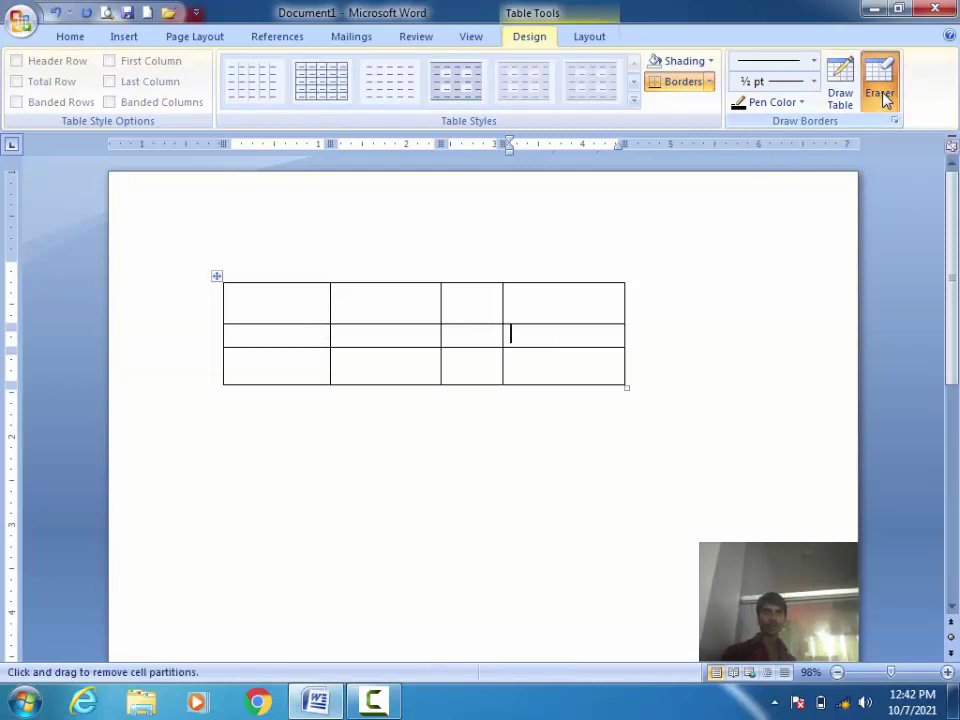
pyautogui.click(330, 296)
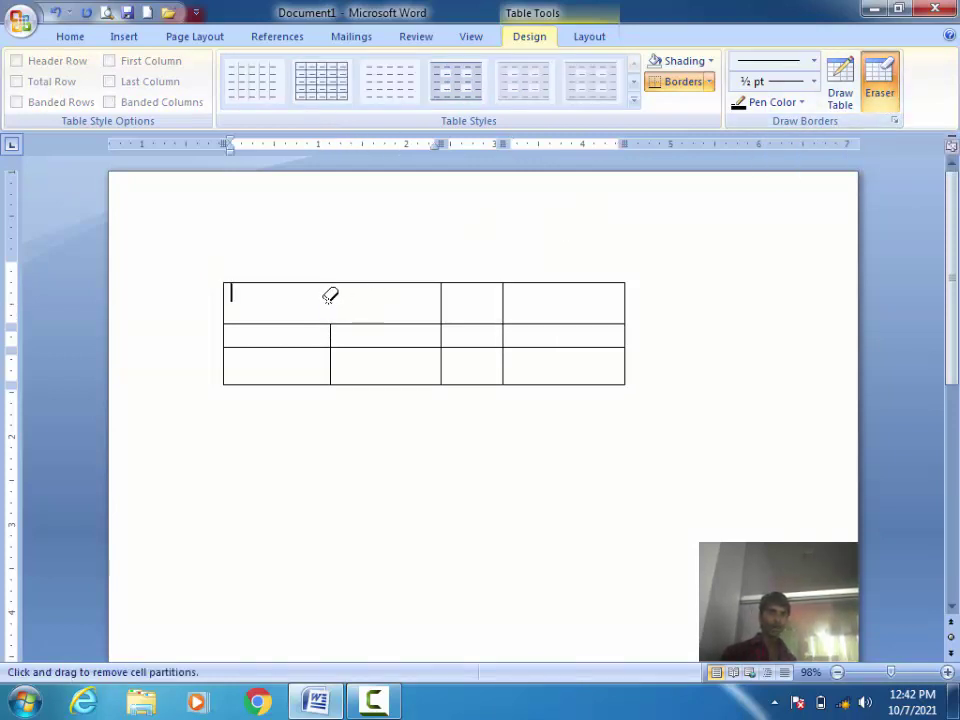
pyautogui.click(330, 360)
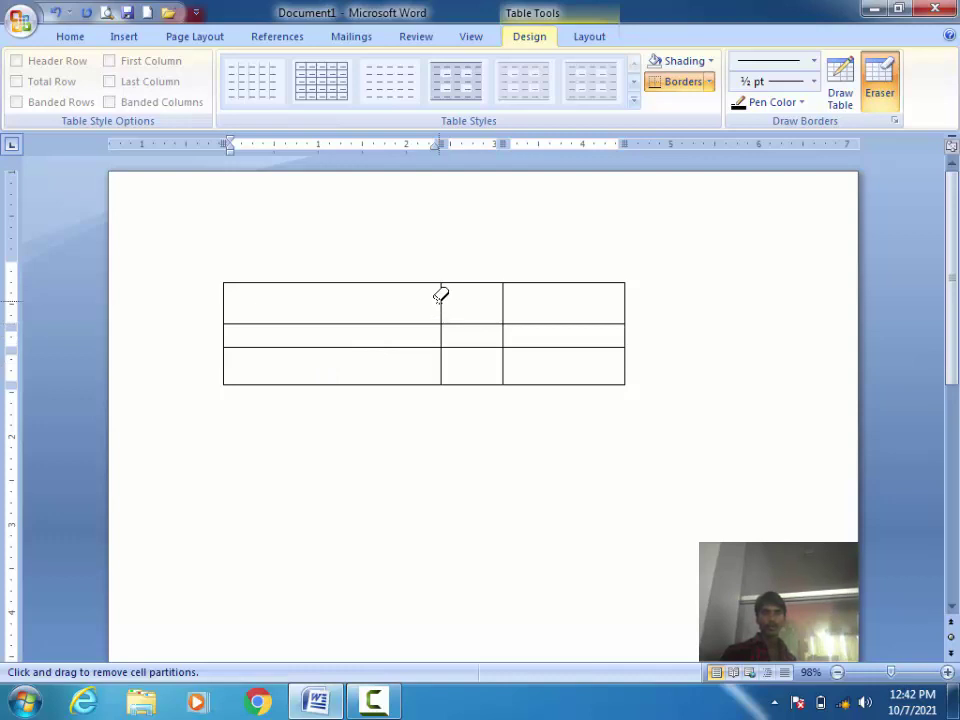
pyautogui.moveTo(441, 296)
pyautogui.mouseDown()
pyautogui.moveTo(440, 361)
pyautogui.moveTo(441, 300)
pyautogui.moveTo(399, 302)
pyautogui.mouseUp()
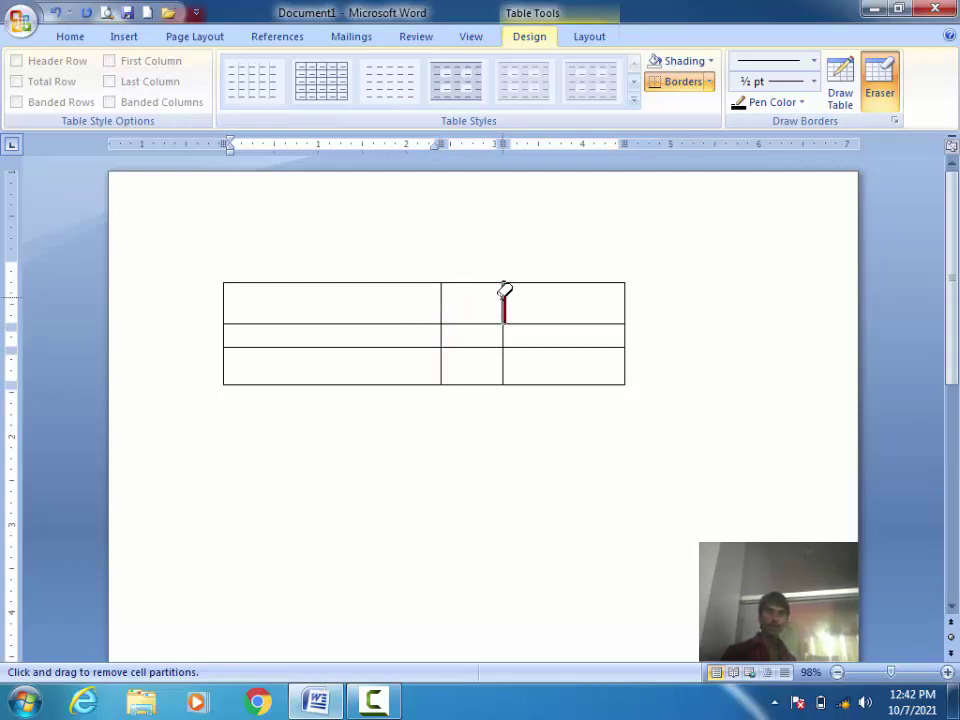
pyautogui.moveTo(504, 290); pyautogui.dragTo(506, 364)
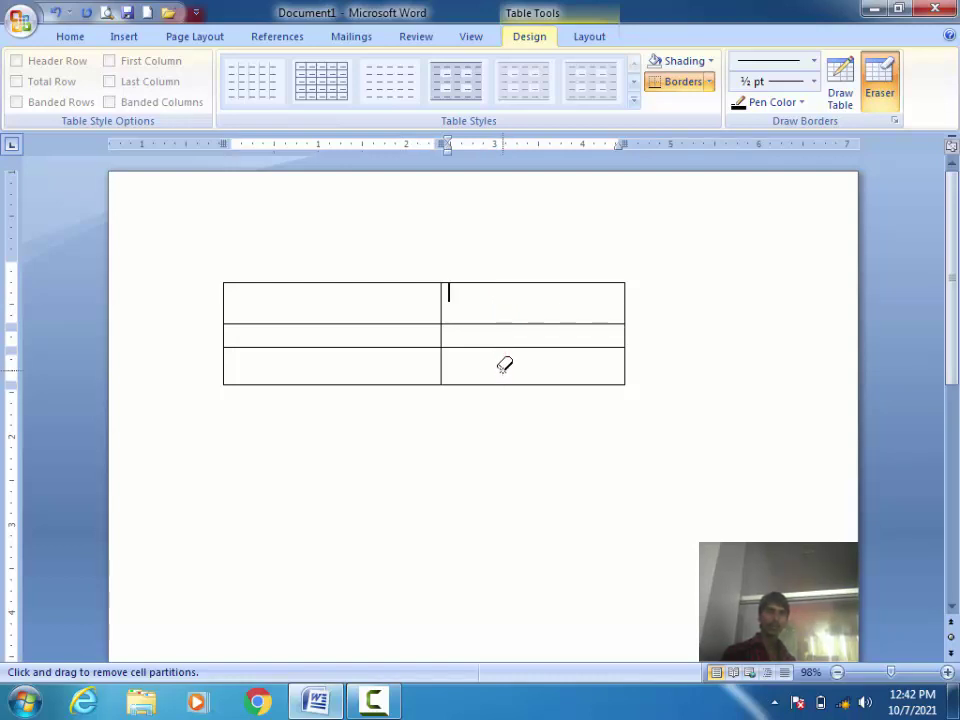
pyautogui.click(354, 318)
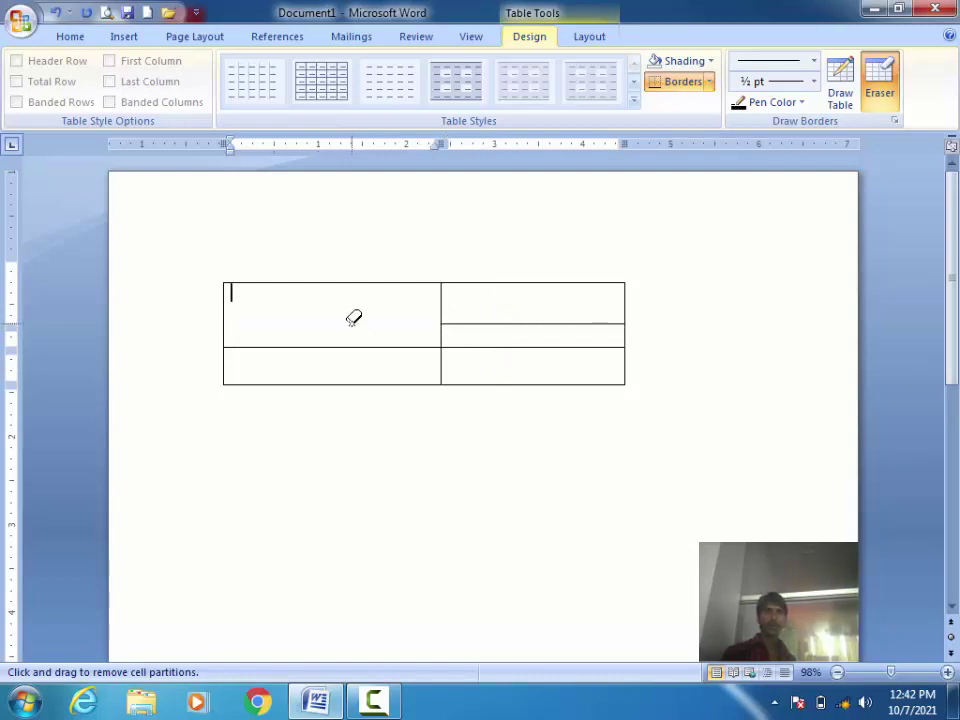
pyautogui.moveTo(354, 318); pyautogui.dragTo(551, 357)
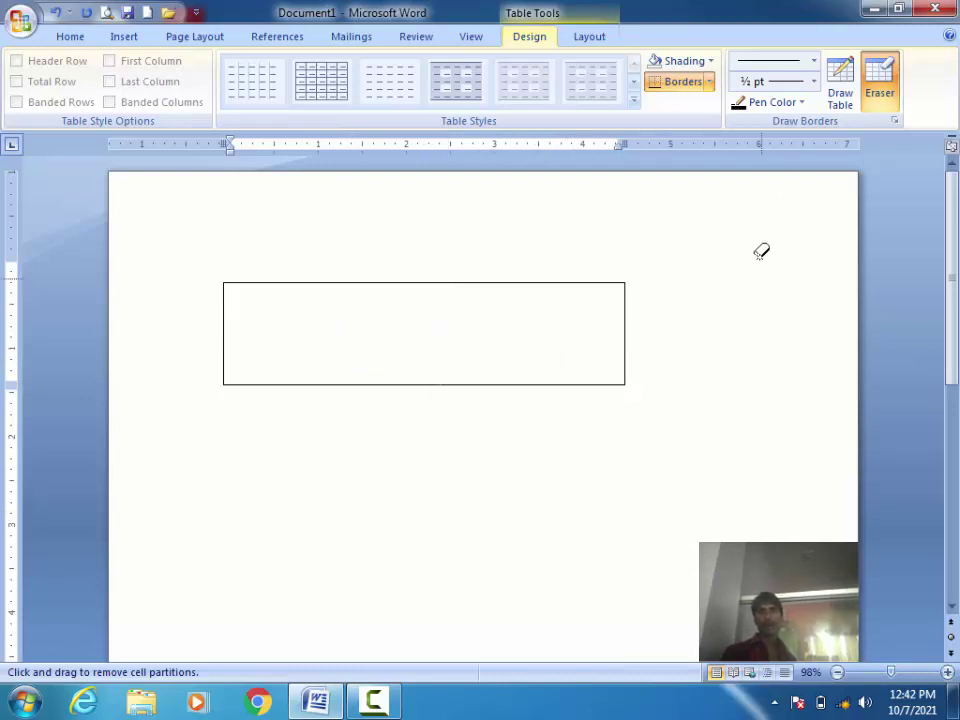
pyautogui.click(845, 80)
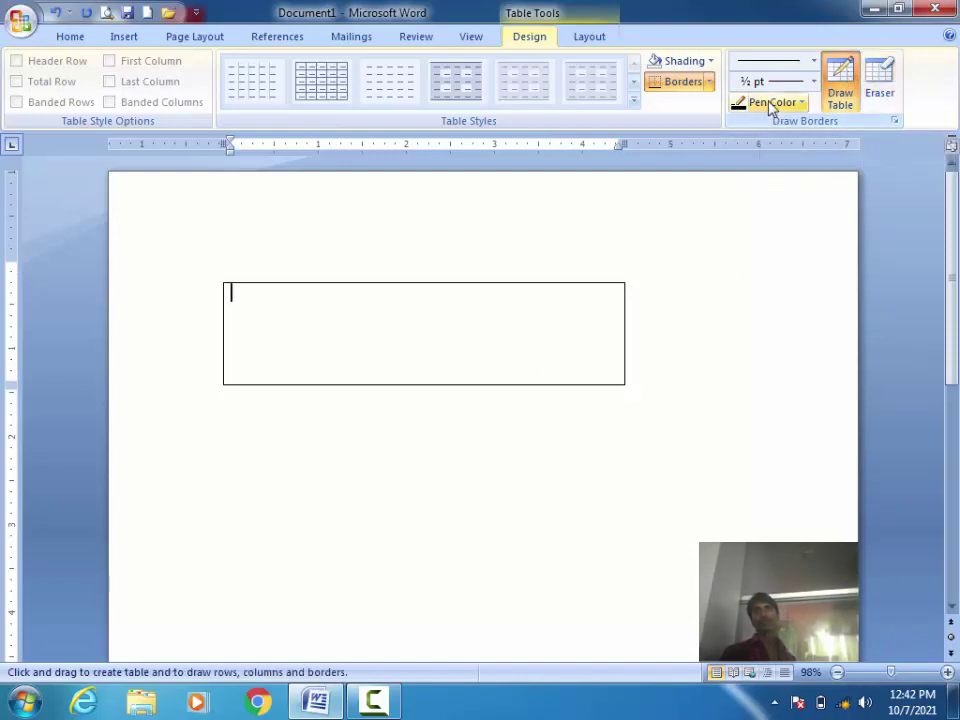
# With the pen color set to red, draw four vertical lines dividing the box into five columns.
pyautogui.click(771, 103)
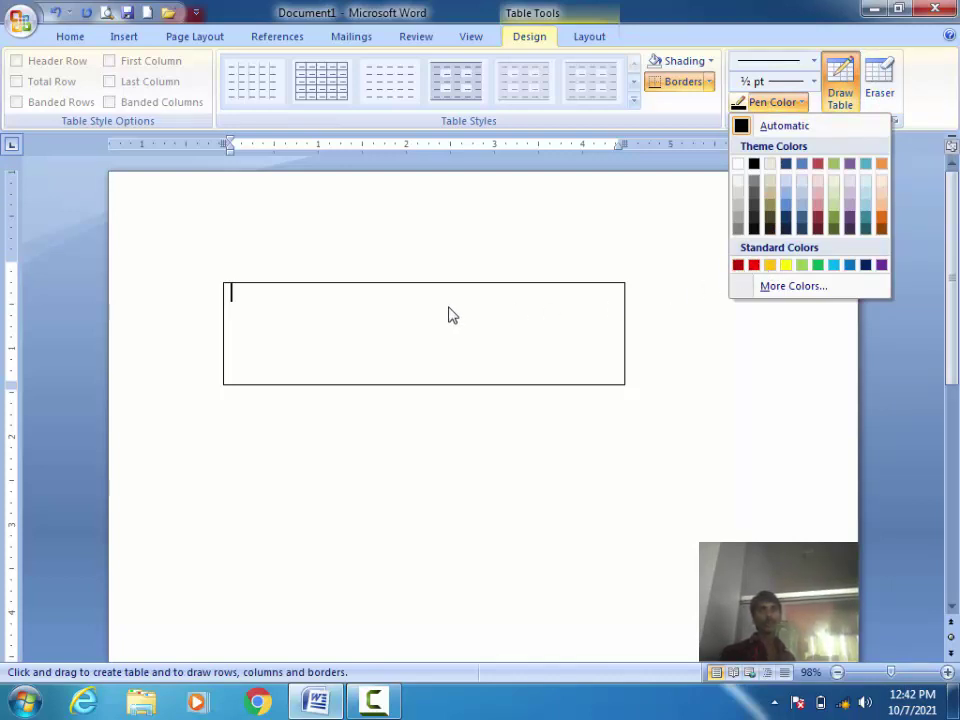
pyautogui.click(754, 266)
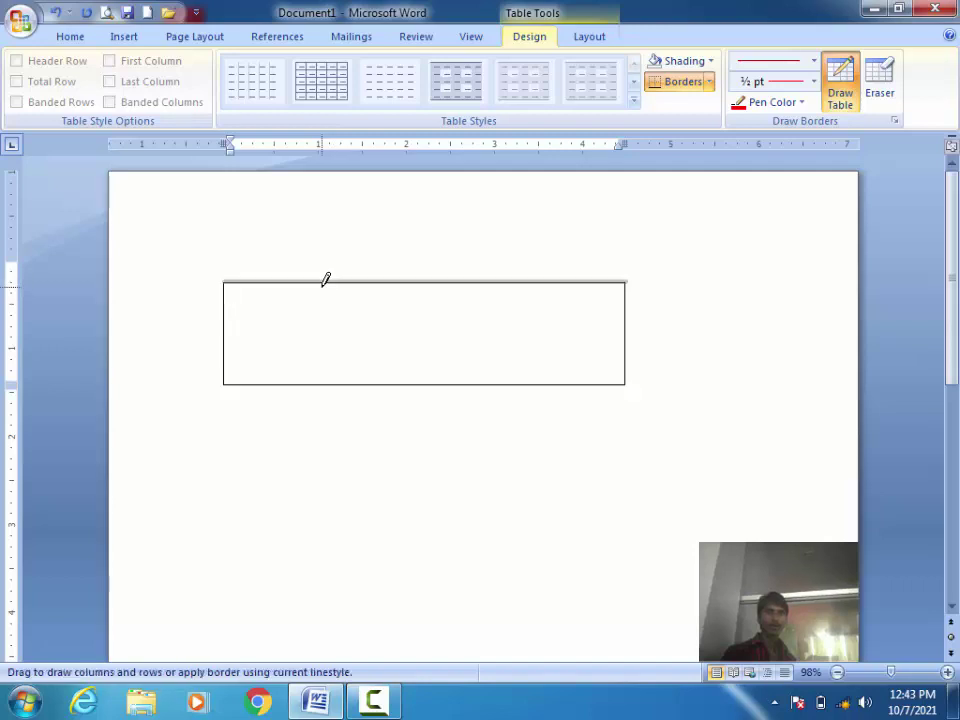
pyautogui.moveTo(322, 284); pyautogui.dragTo(322, 376)
pyautogui.moveTo(404, 283); pyautogui.dragTo(406, 365)
pyautogui.moveTo(496, 283); pyautogui.dragTo(500, 356)
pyautogui.moveTo(570, 283); pyautogui.dragTo(572, 378)
# Switch the pen color to blue and draw horizontal row lines across the table.
pyautogui.click(779, 108)
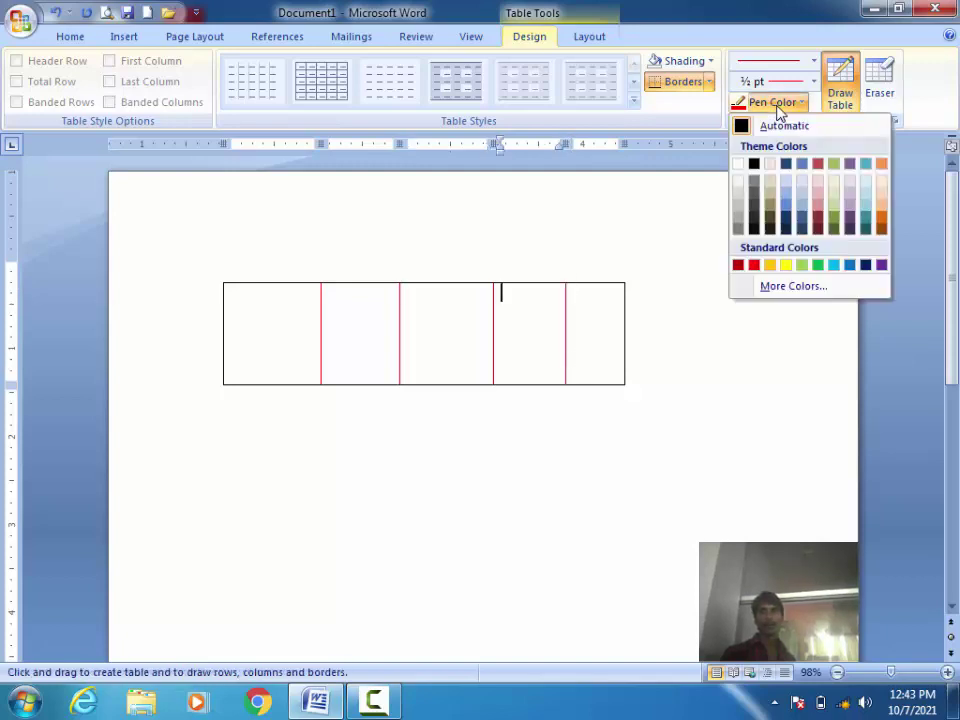
pyautogui.click(790, 207)
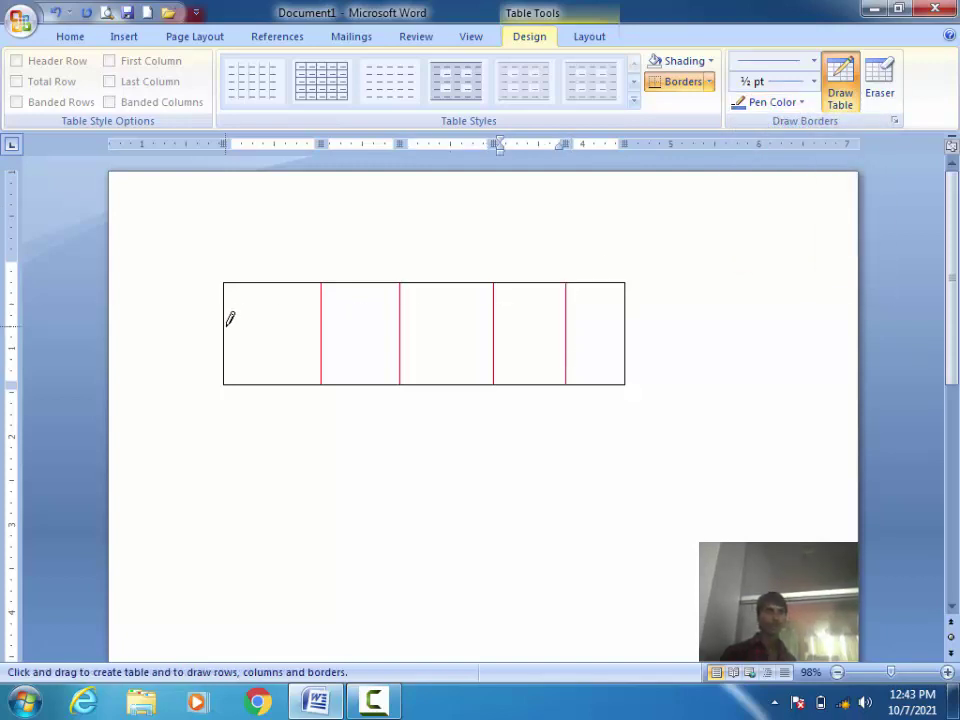
pyautogui.moveTo(225, 326); pyautogui.dragTo(563, 326)
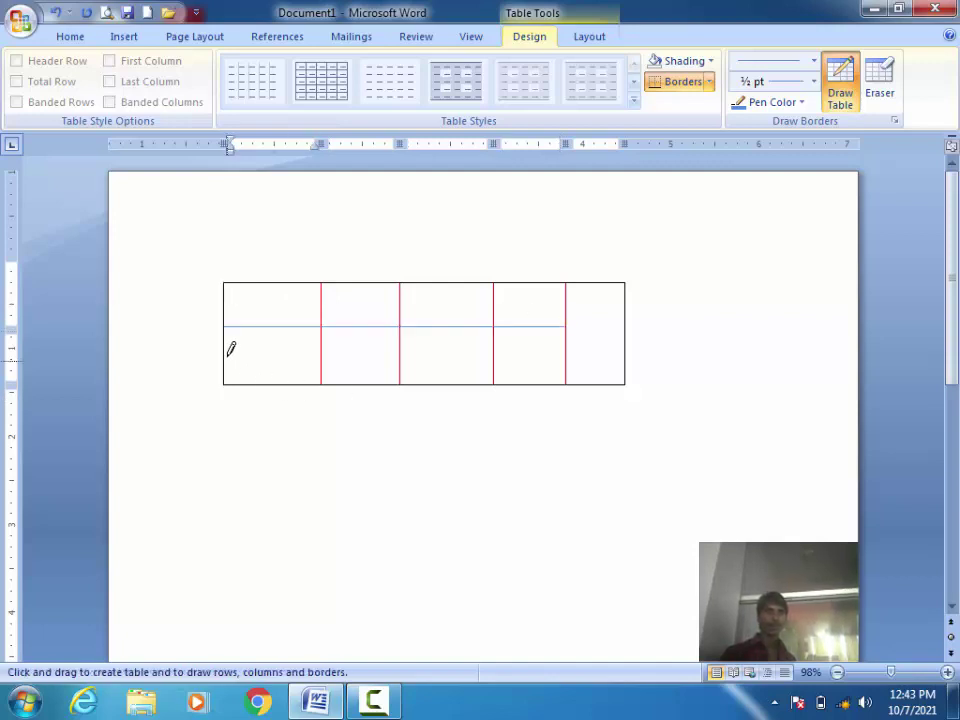
pyautogui.moveTo(229, 350); pyautogui.dragTo(655, 344)
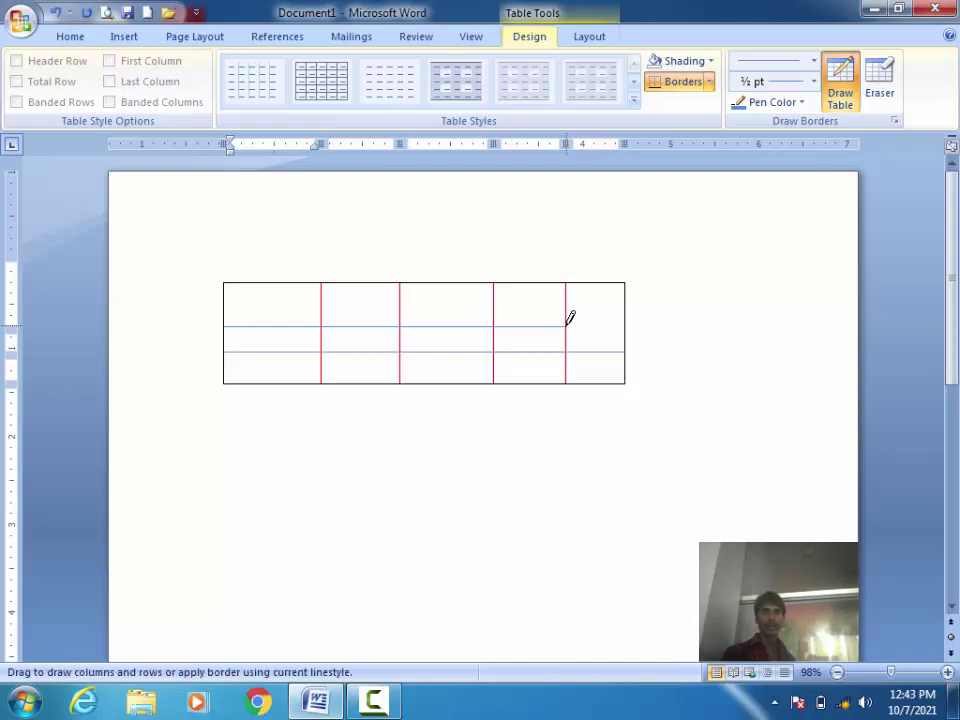
pyautogui.moveTo(567, 325); pyautogui.dragTo(617, 325)
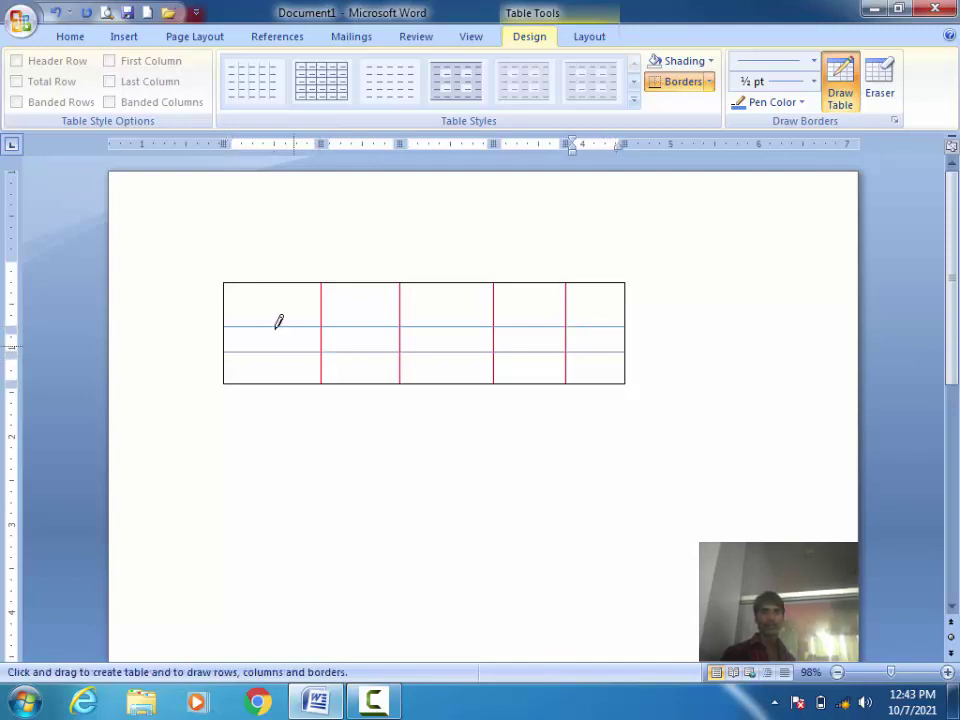
pyautogui.moveTo(232, 301); pyautogui.dragTo(769, 287)
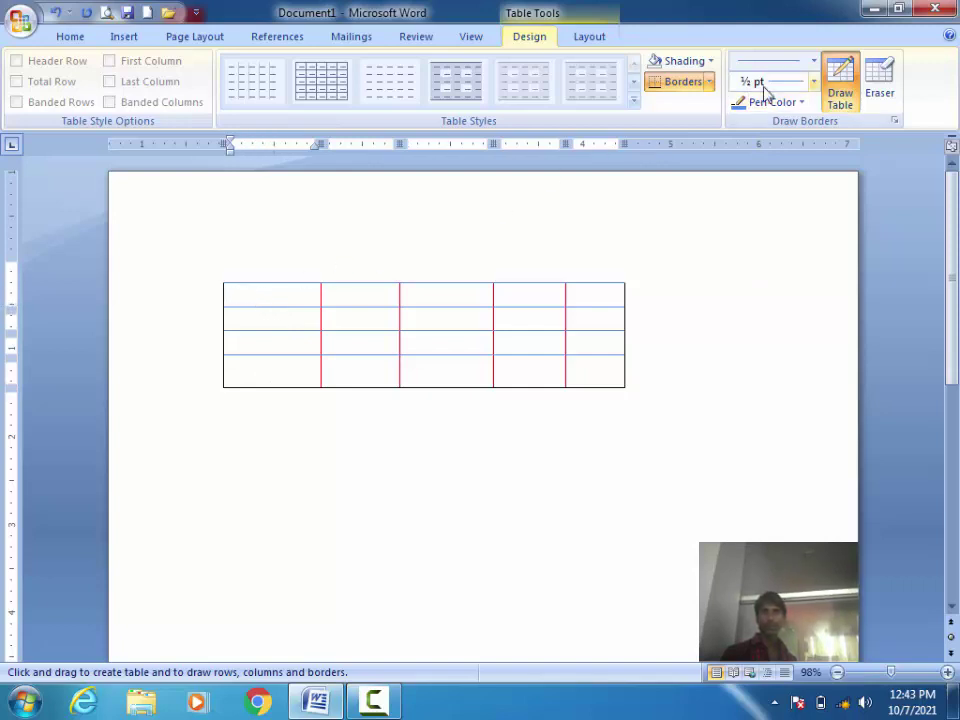
# Erase the topmost blue row line with the Eraser, then return to Draw Table.
pyautogui.click(876, 98)
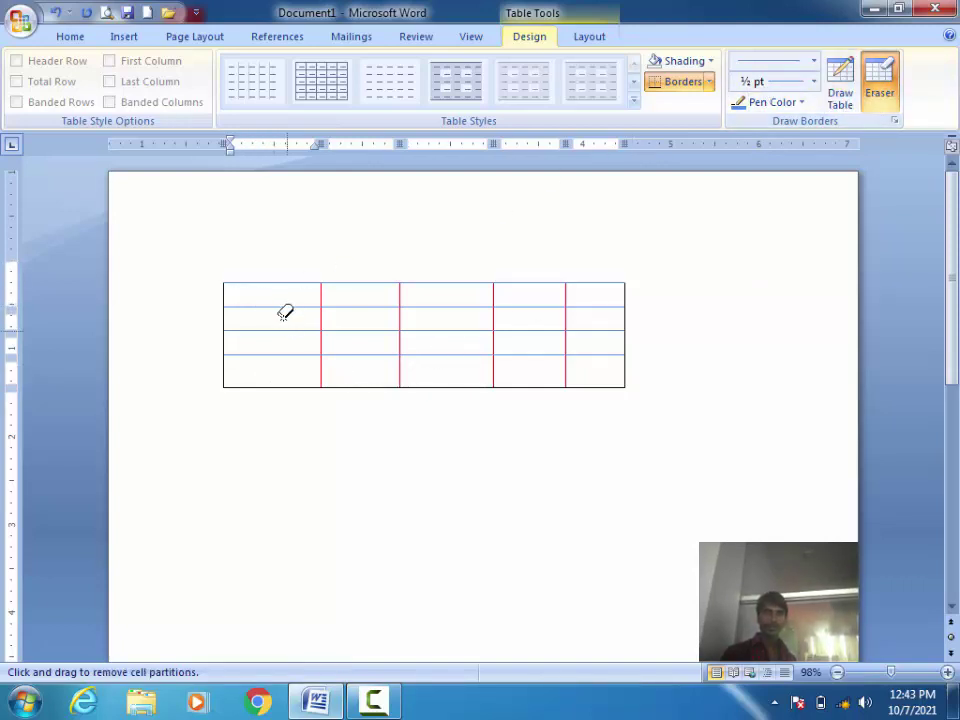
pyautogui.moveTo(276, 303)
pyautogui.mouseDown()
pyautogui.moveTo(582, 297)
pyautogui.moveTo(587, 306)
pyautogui.moveTo(279, 325)
pyautogui.moveTo(289, 306)
pyautogui.moveTo(390, 298)
pyautogui.moveTo(733, 298)
pyautogui.moveTo(619, 302)
pyautogui.mouseUp()
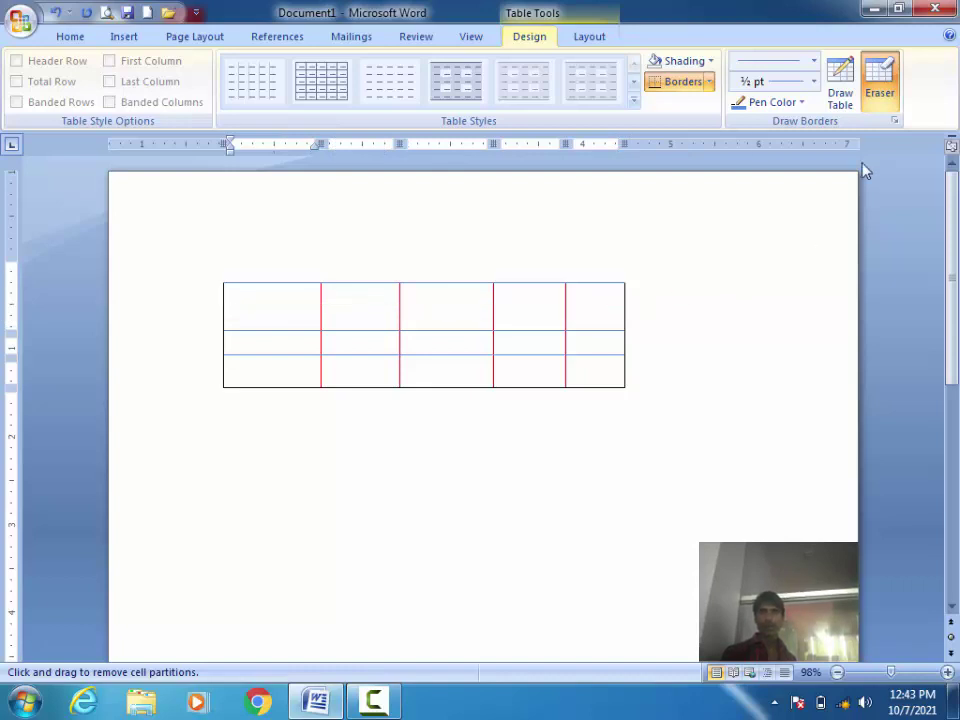
pyautogui.click(843, 100)
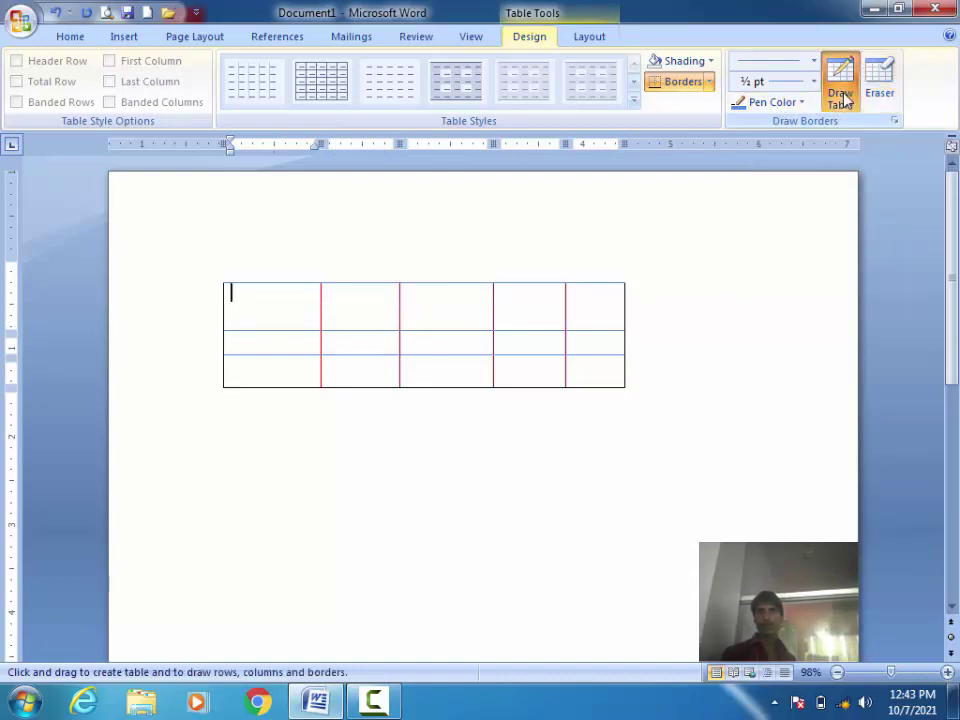
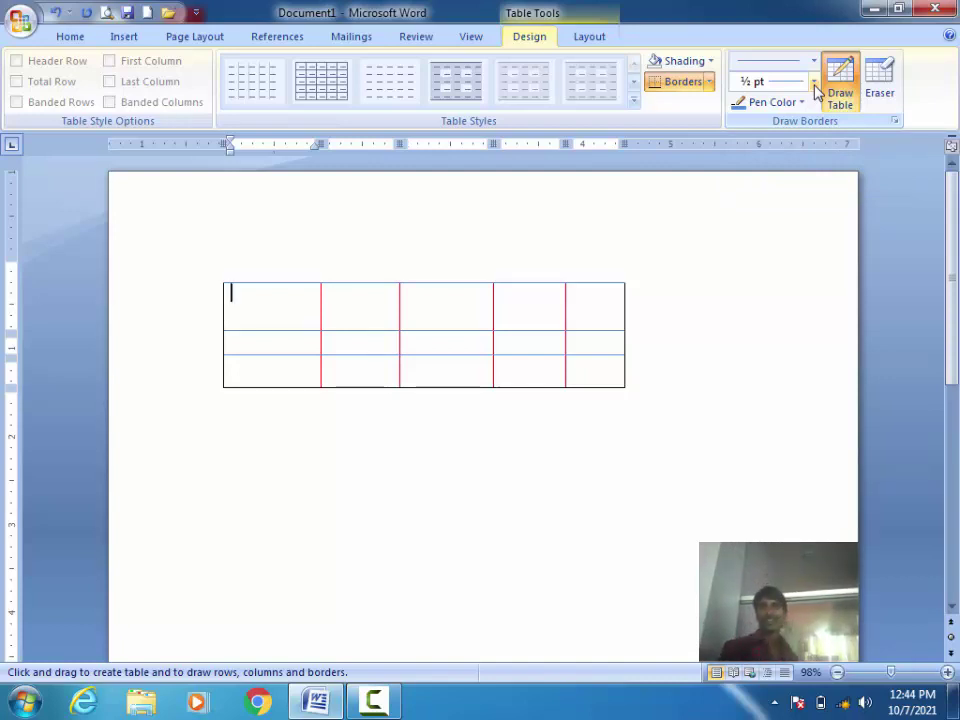
# Draw a 3 pt horizontal border across the table's first row, then exit drawing mode.
pyautogui.click(815, 84)
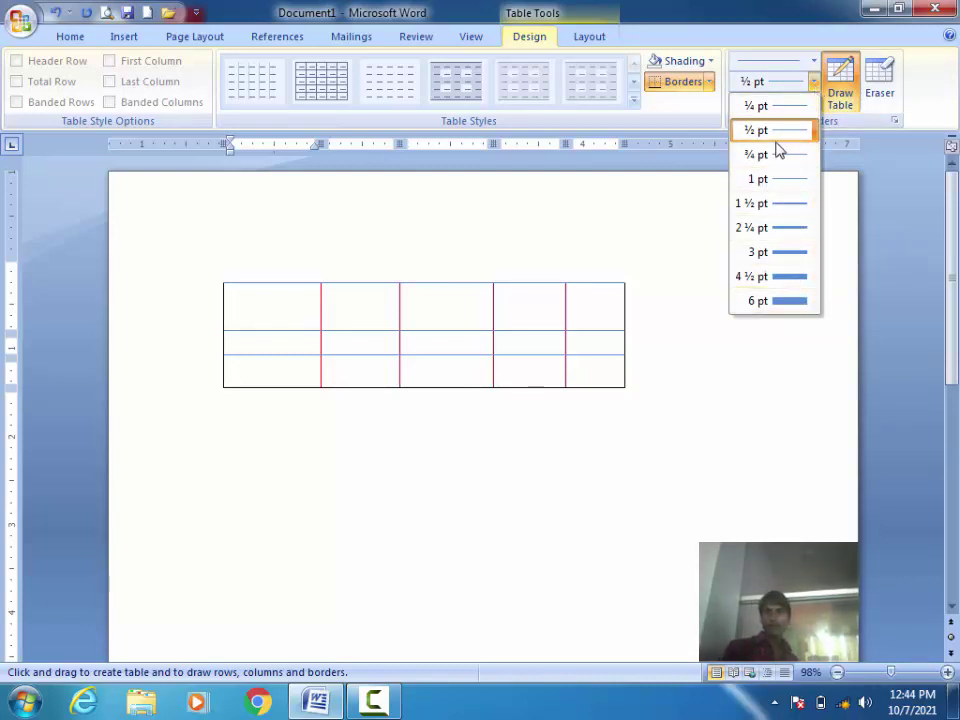
pyautogui.click(793, 253)
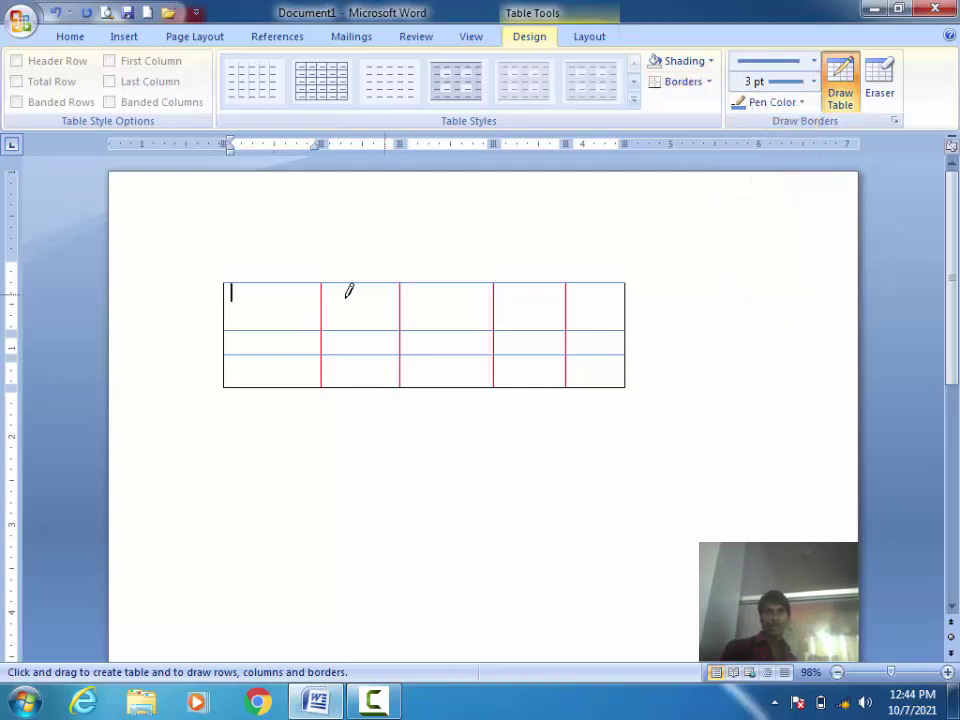
pyautogui.moveTo(230, 298); pyautogui.dragTo(580, 292)
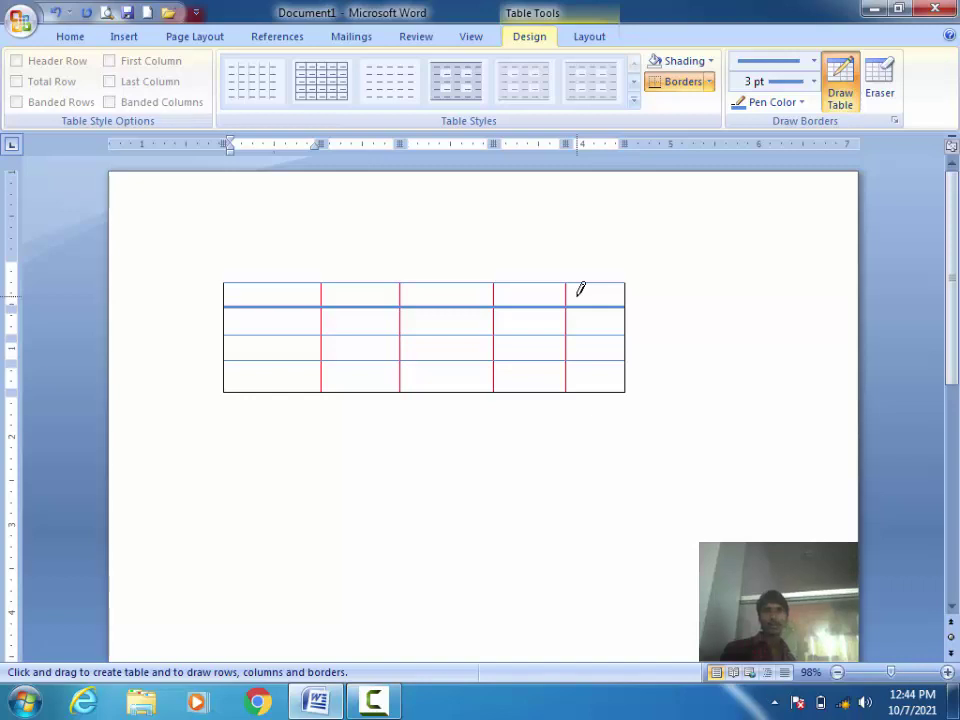
pyautogui.click(710, 83)
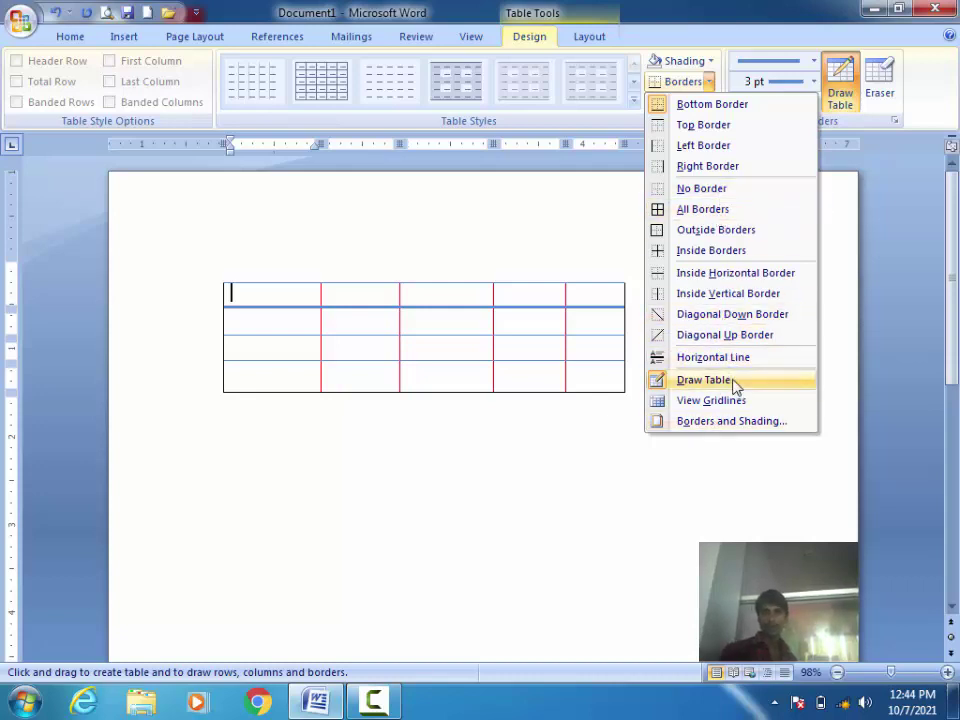
pyautogui.click(407, 493)
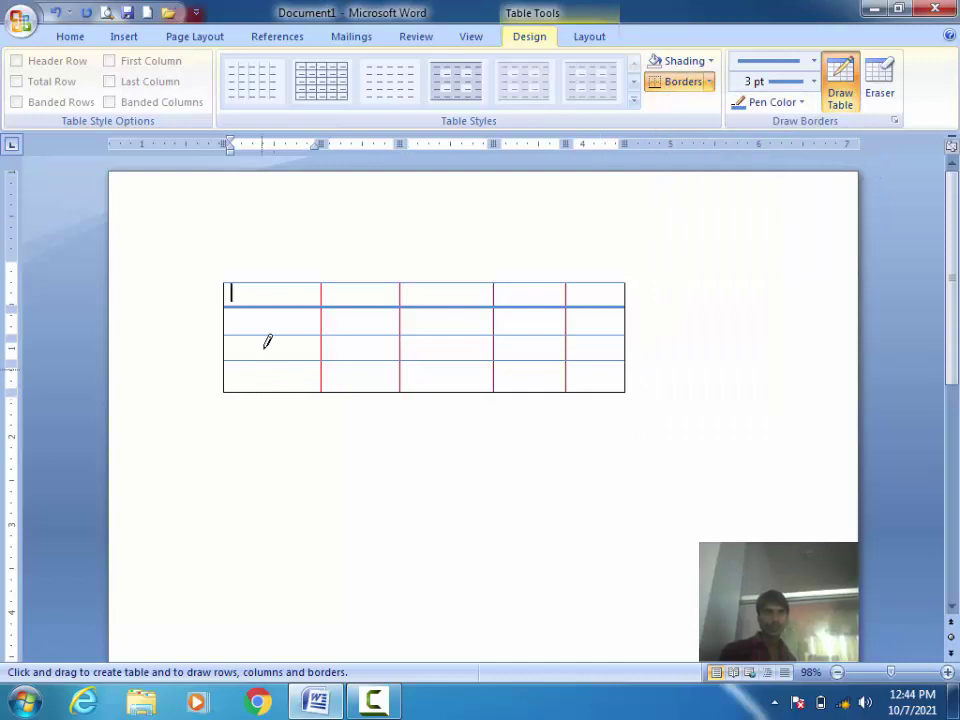
pyautogui.press('Escape')
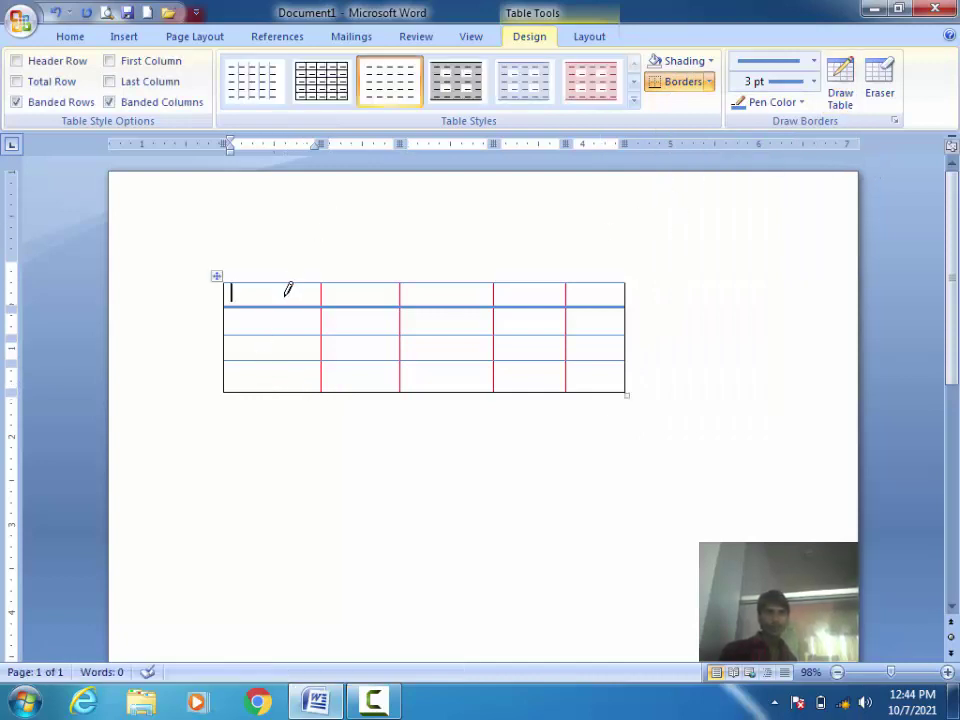
pyautogui.click(712, 66)
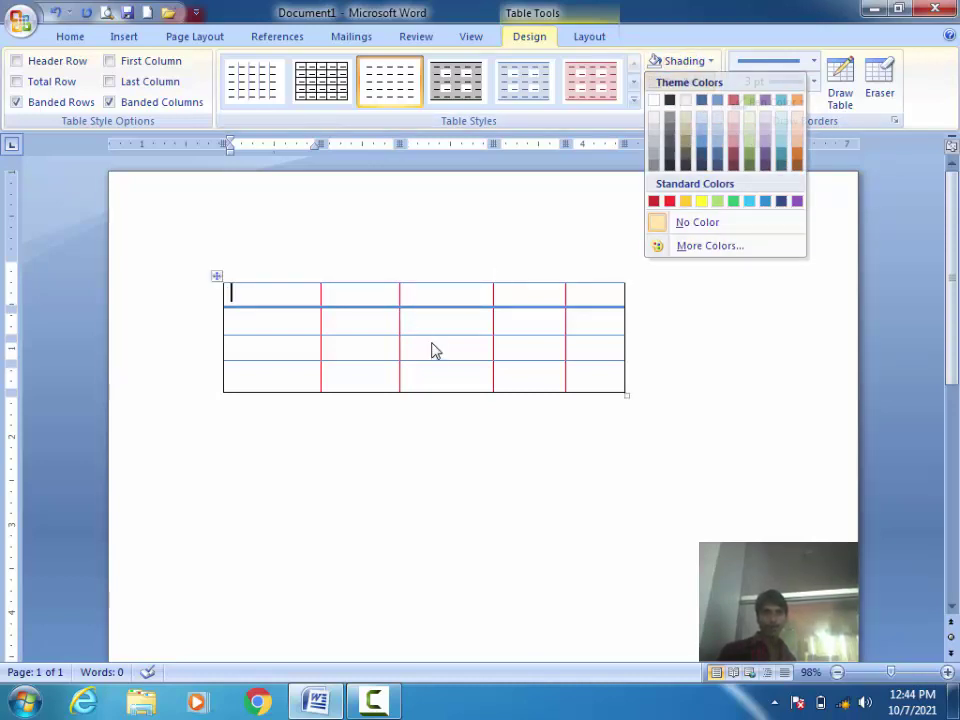
pyautogui.click(566, 367)
pyautogui.moveTo(594, 377); pyautogui.dragTo(194, 323)
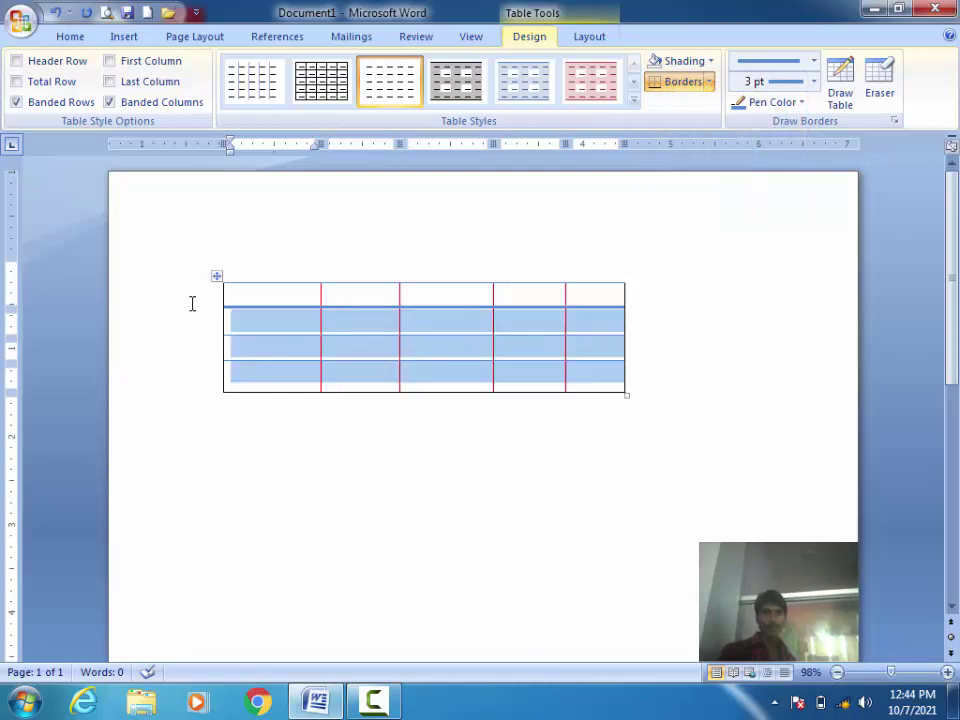
pyautogui.click(714, 63)
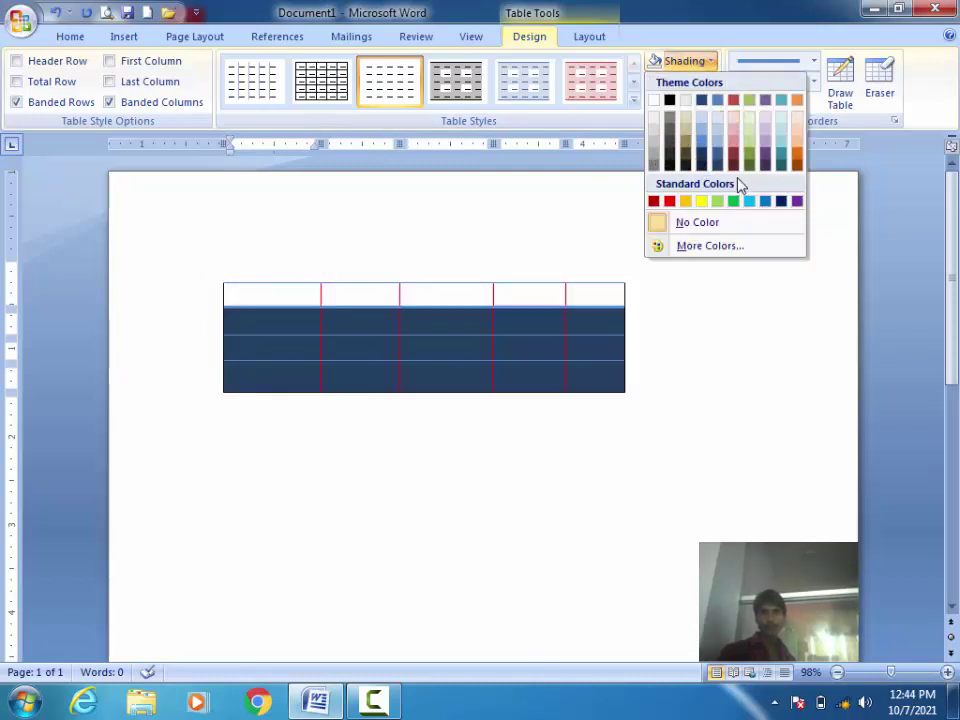
pyautogui.click(707, 247)
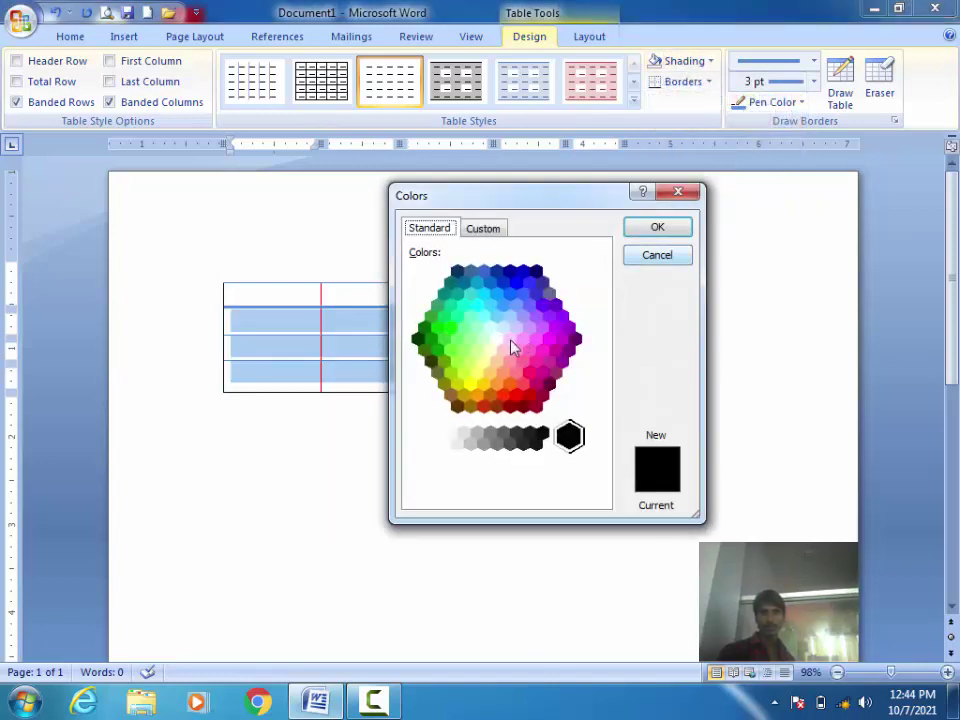
pyautogui.click(487, 230)
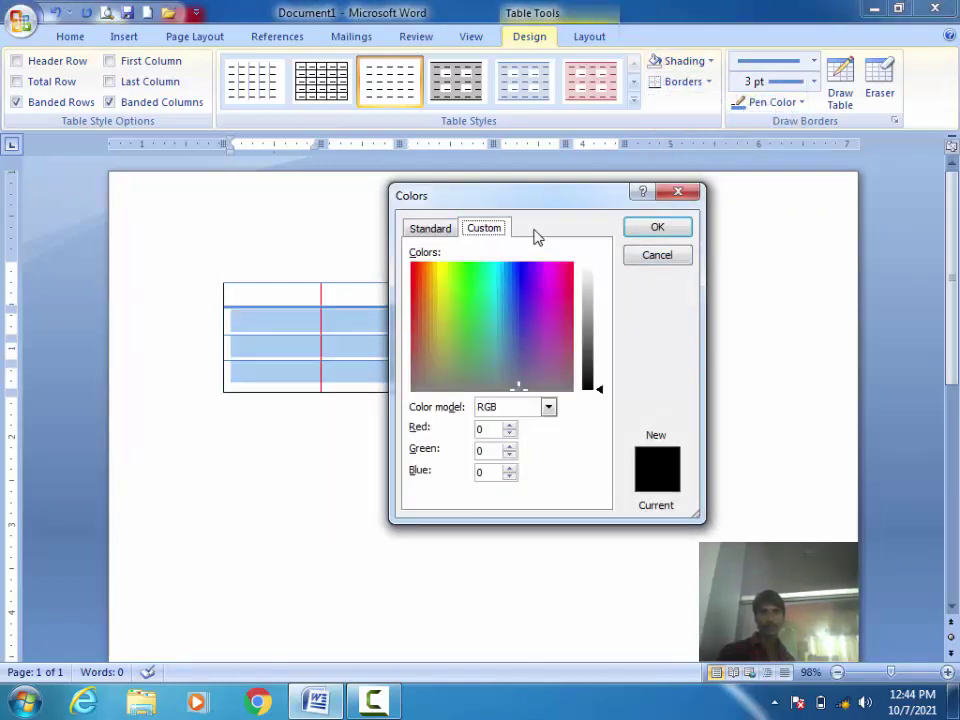
pyautogui.click(676, 195)
pyautogui.click(411, 296)
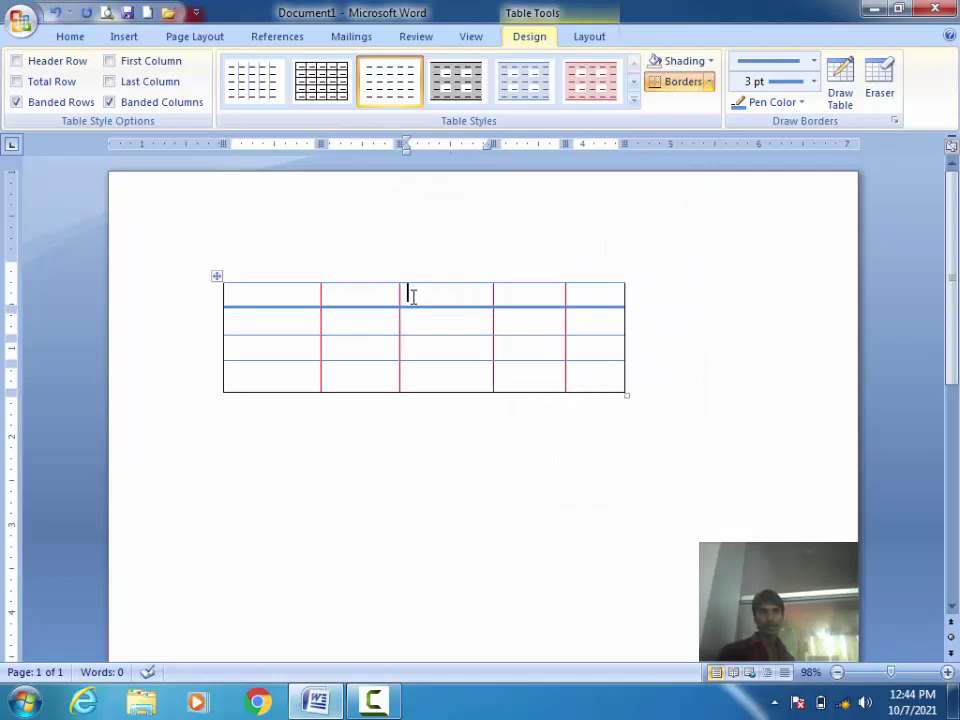
pyautogui.click(218, 278)
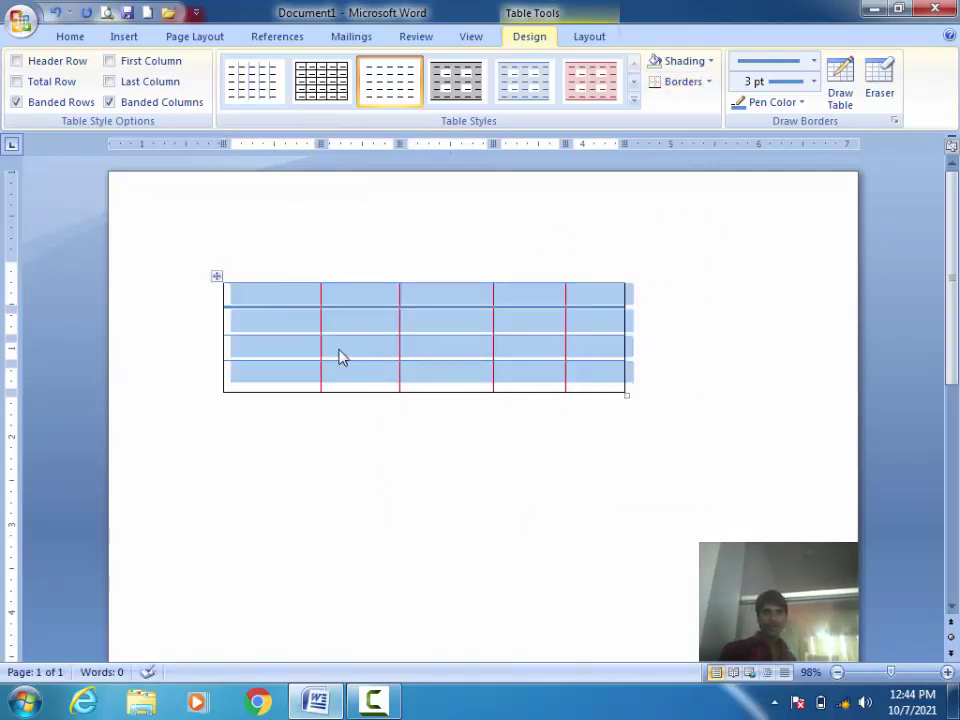
# Paste the copied rows into the table, then delete the pasted two-column table.
pyautogui.rightClick(220, 283)
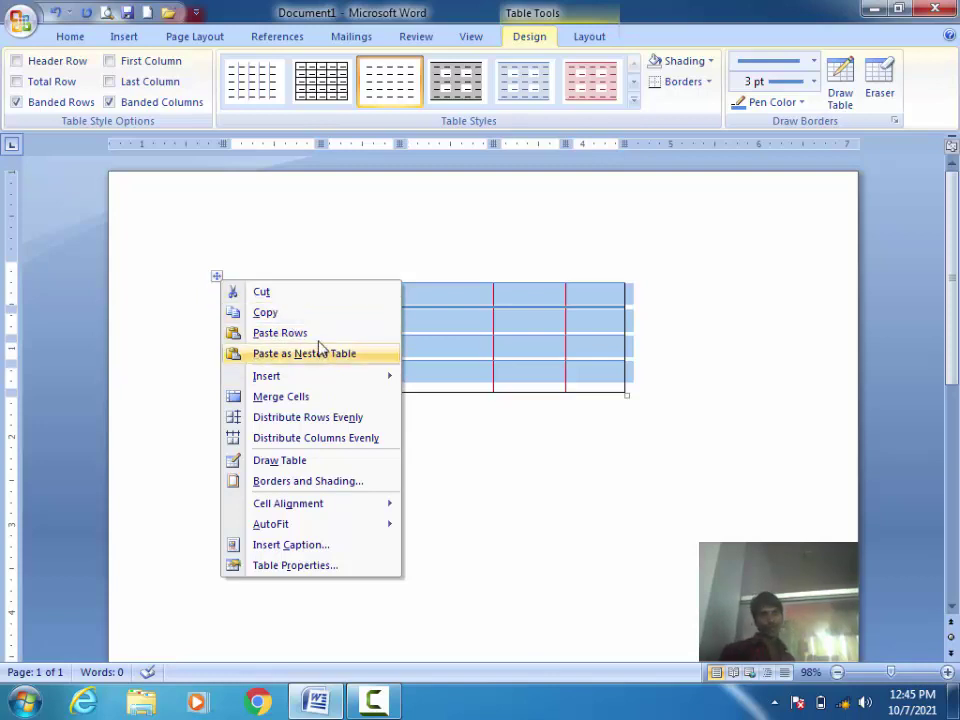
pyautogui.click(319, 334)
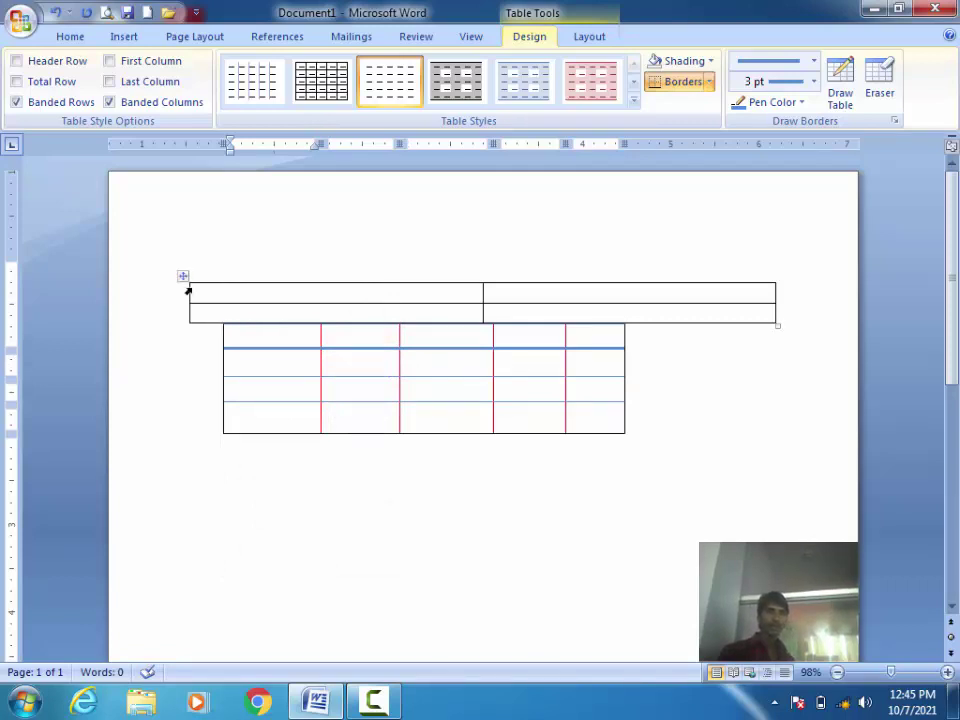
pyautogui.click(183, 277)
pyautogui.press('BackSpace')
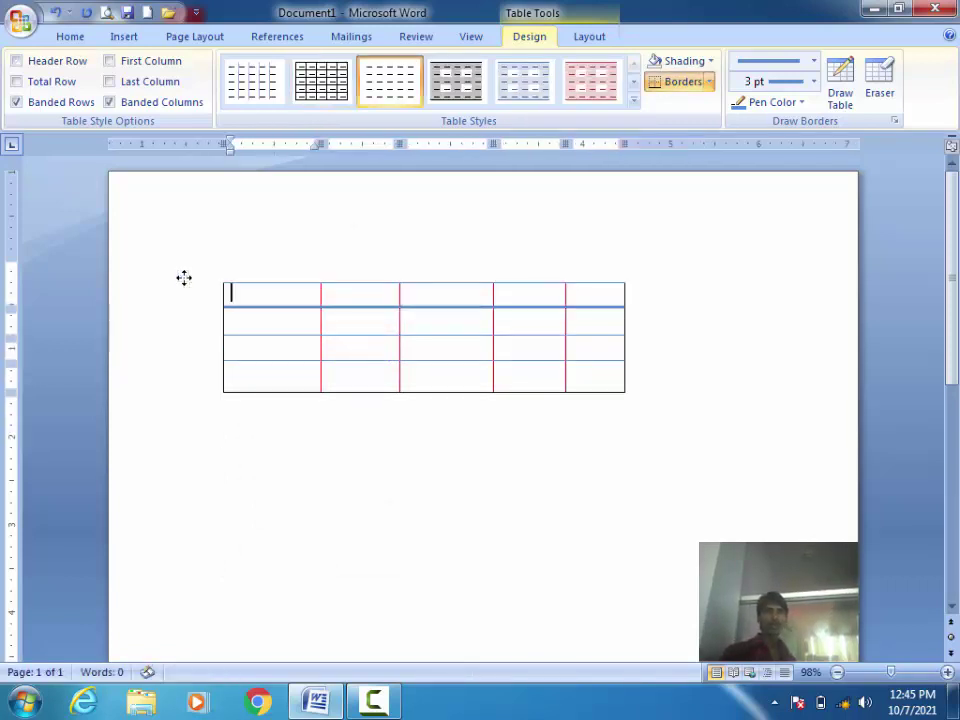
# Select the remaining table and delete it with Backspace.
pyautogui.click(216, 278)
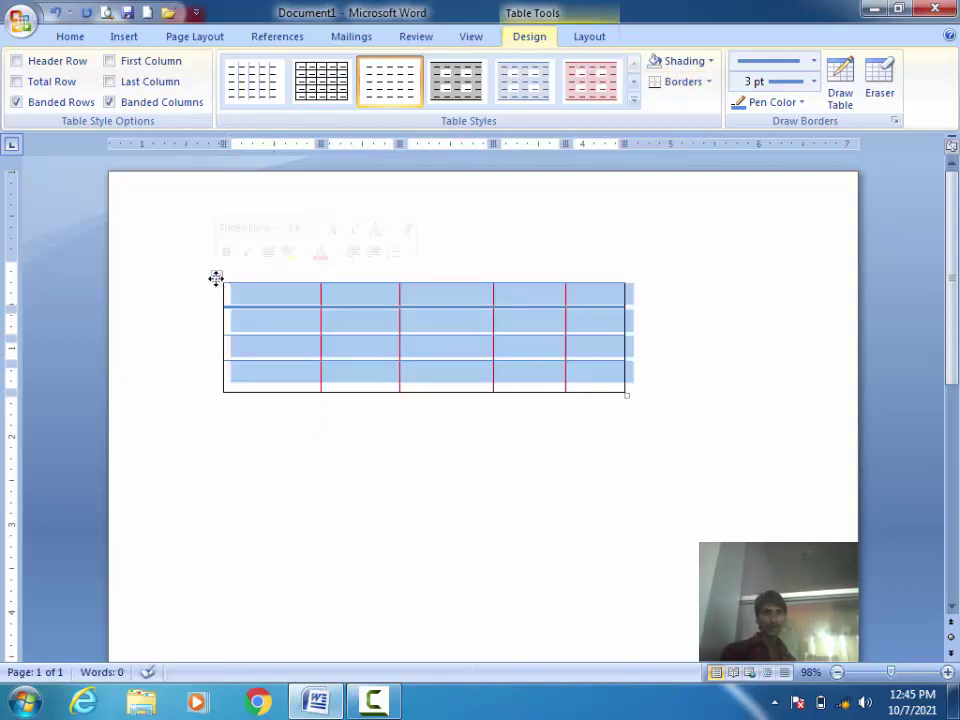
pyautogui.rightClick(216, 278)
pyautogui.moveTo(263, 375)
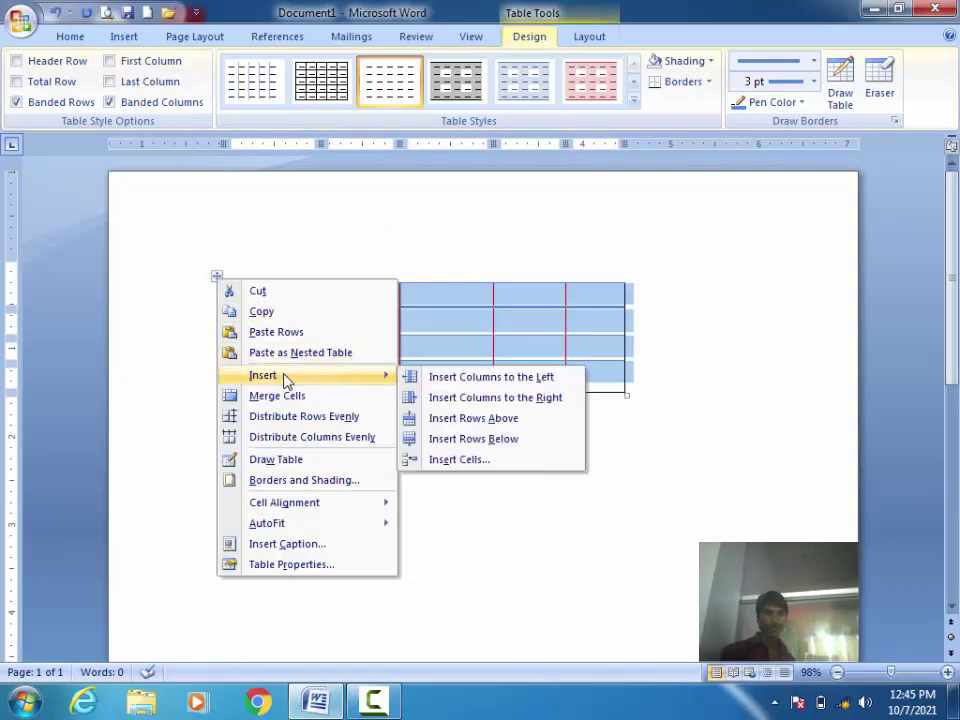
pyautogui.click(556, 512)
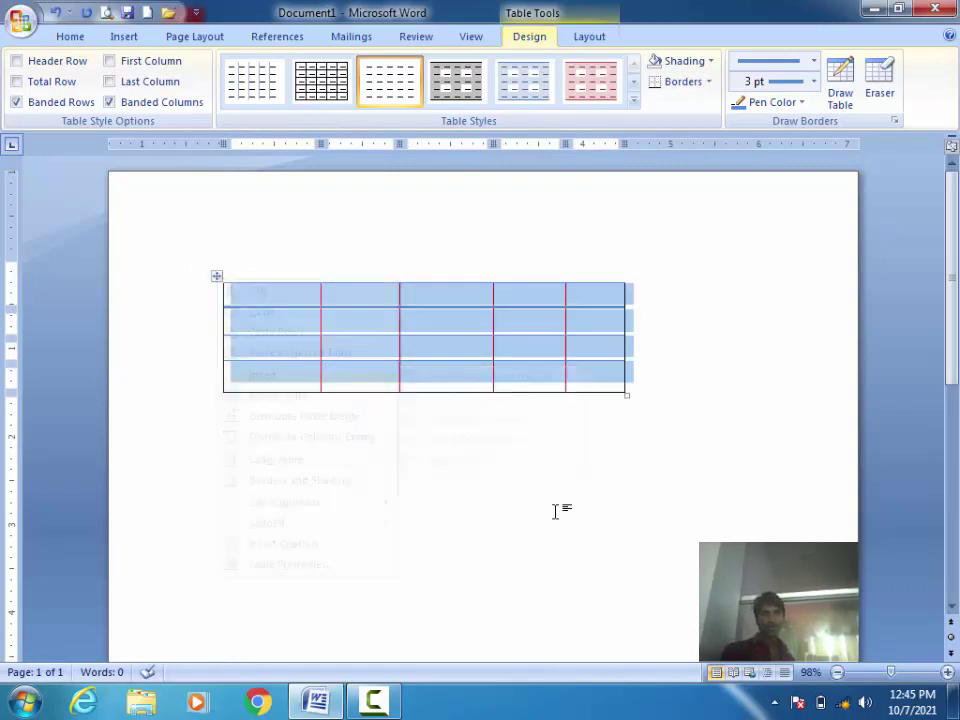
pyautogui.press('BackSpace')
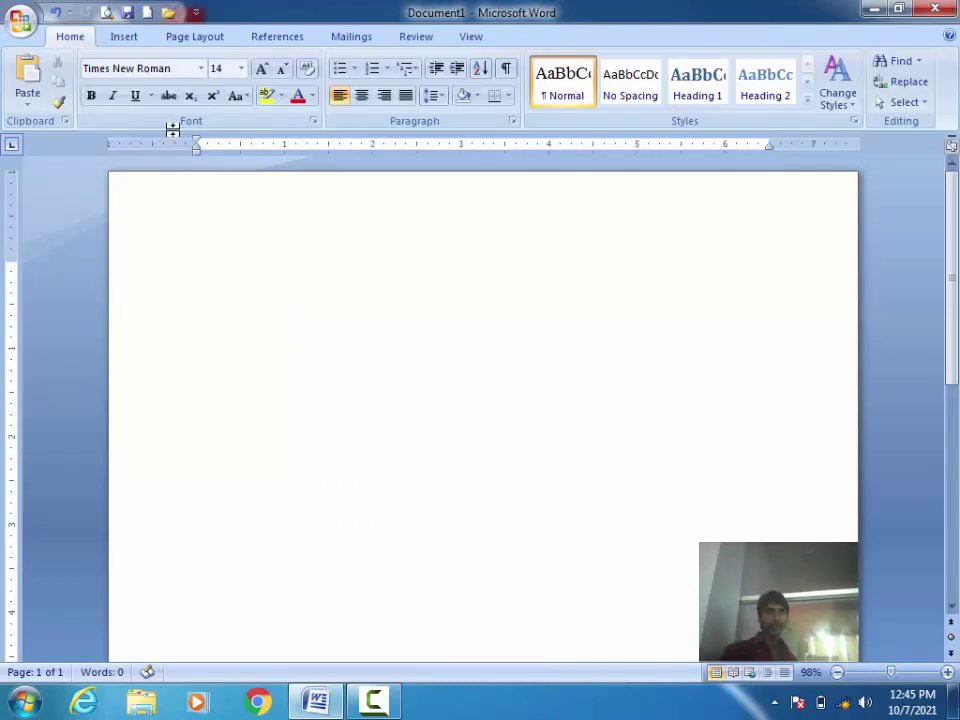
# Insert a 4-by-3 table with headers NAme, class, Addres and mobile.
pyautogui.click(126, 36)
pyautogui.click(130, 90)
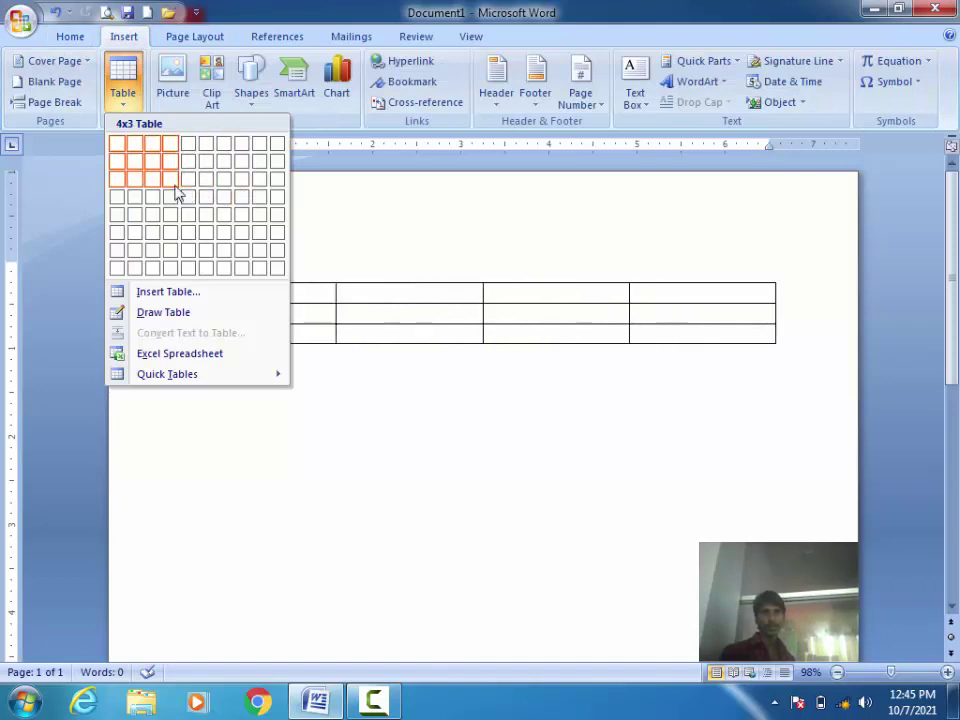
pyautogui.click(176, 186)
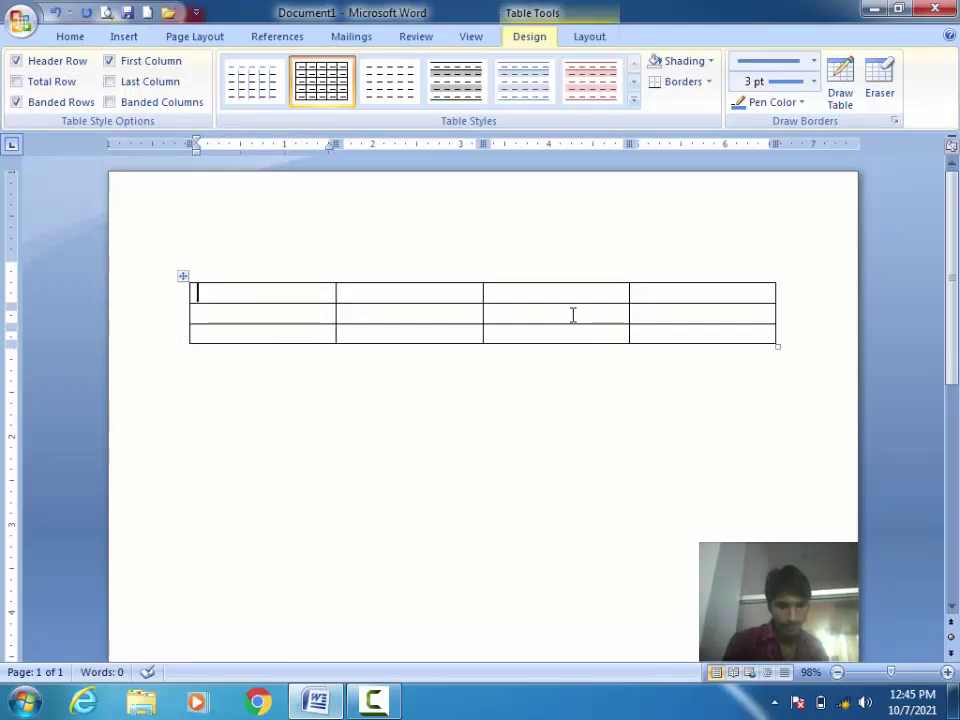
pyautogui.write('NAme')
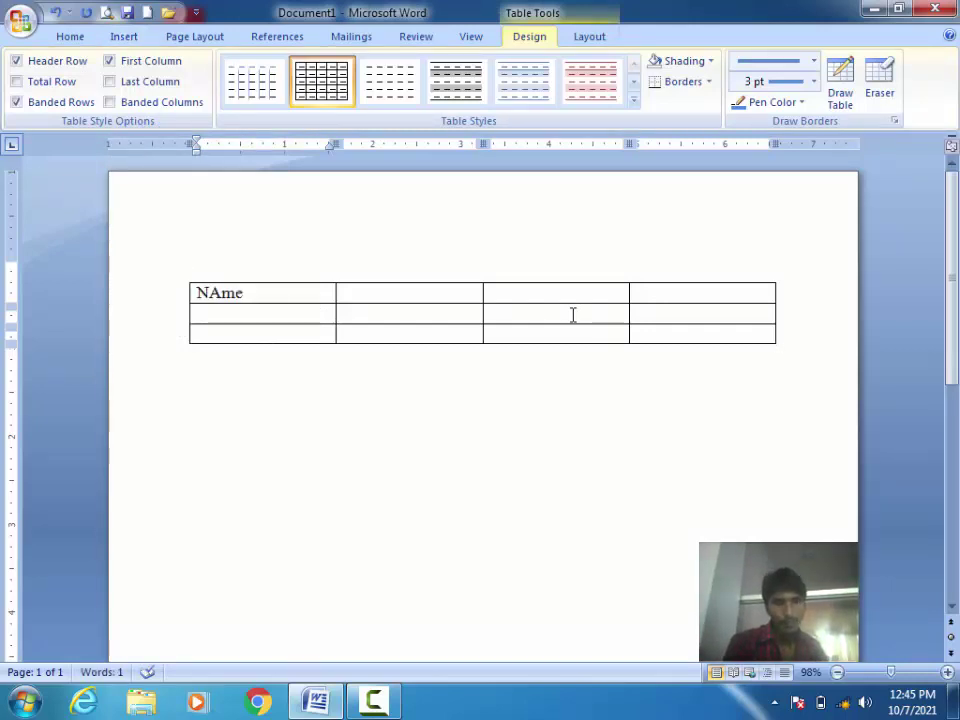
pyautogui.press('Tab')
pyautogui.write('class')
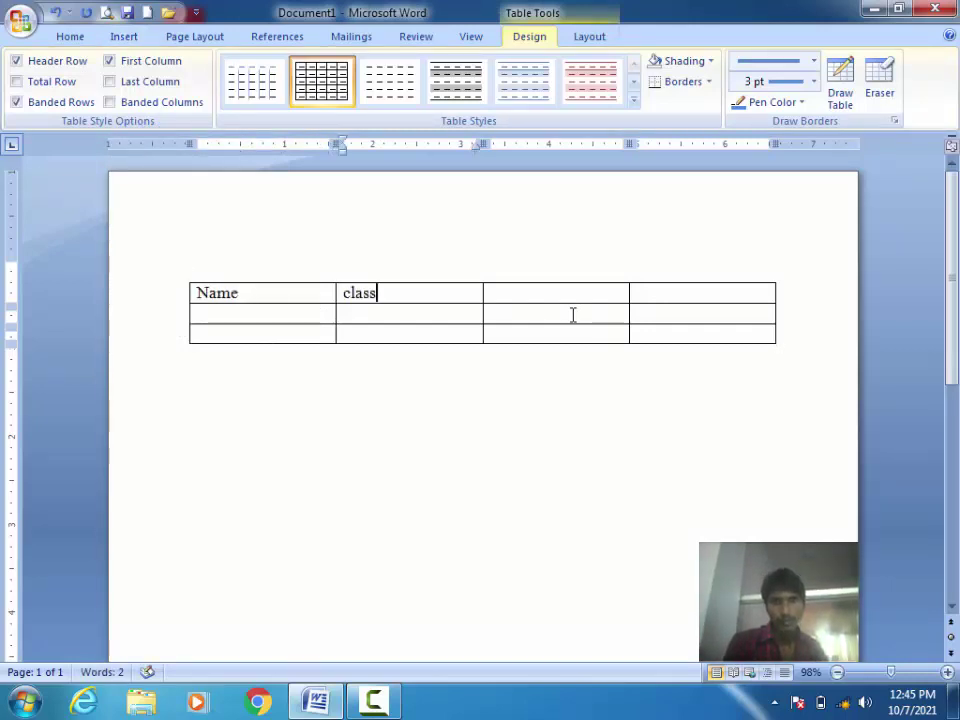
pyautogui.press('Tab')
pyautogui.write('Add')
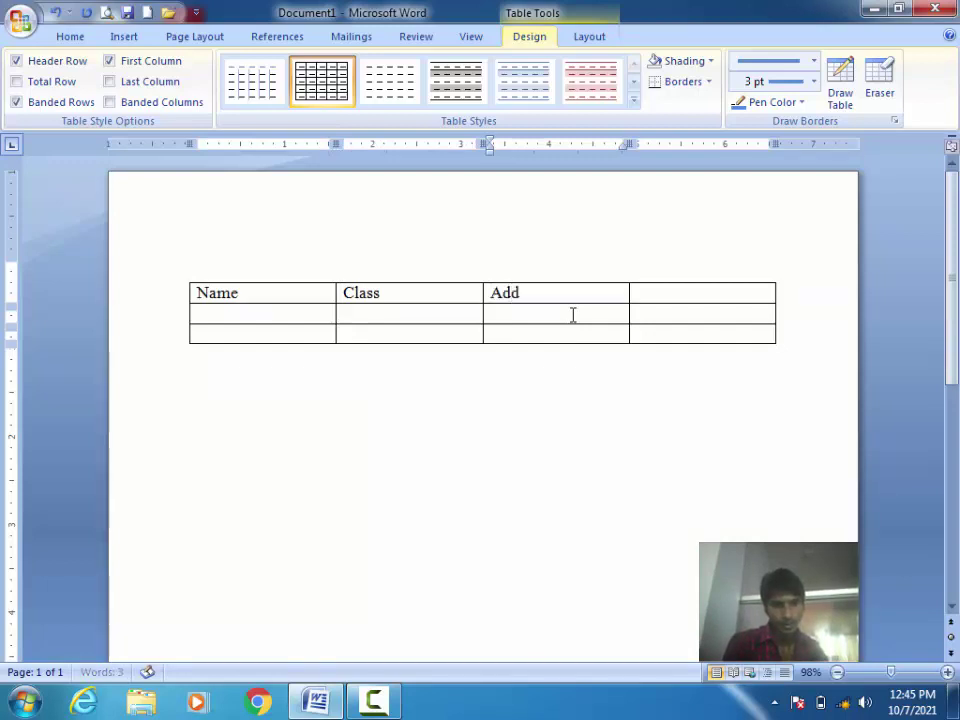
pyautogui.write('ress')
pyautogui.press('Tab')
pyautogui.write('mo')
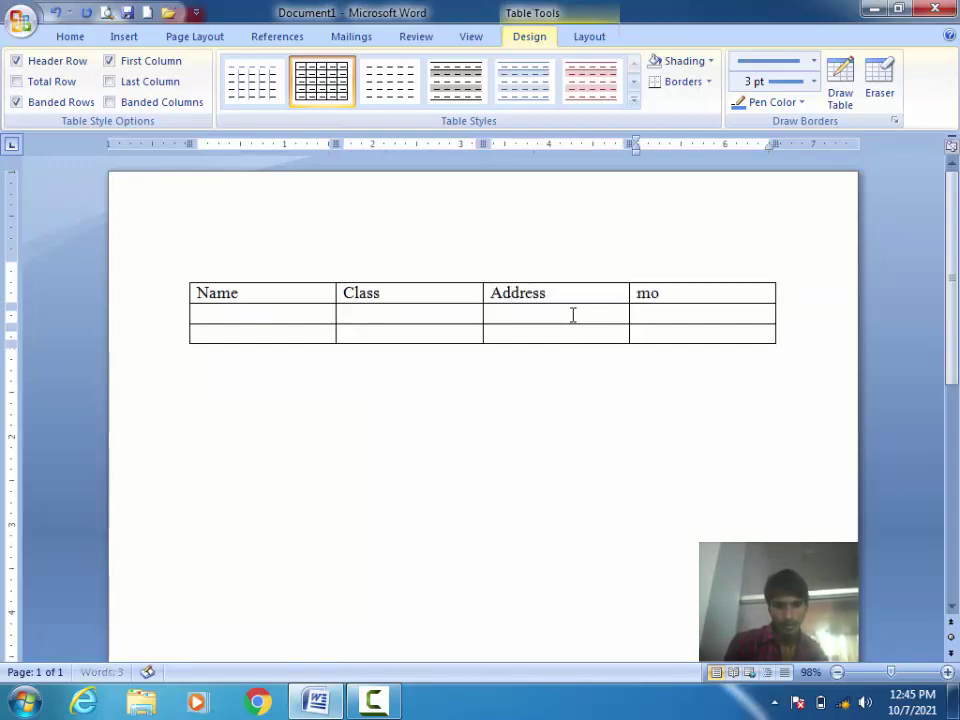
pyautogui.write('n')
pyautogui.press('BackSpace')
pyautogui.write('bile')
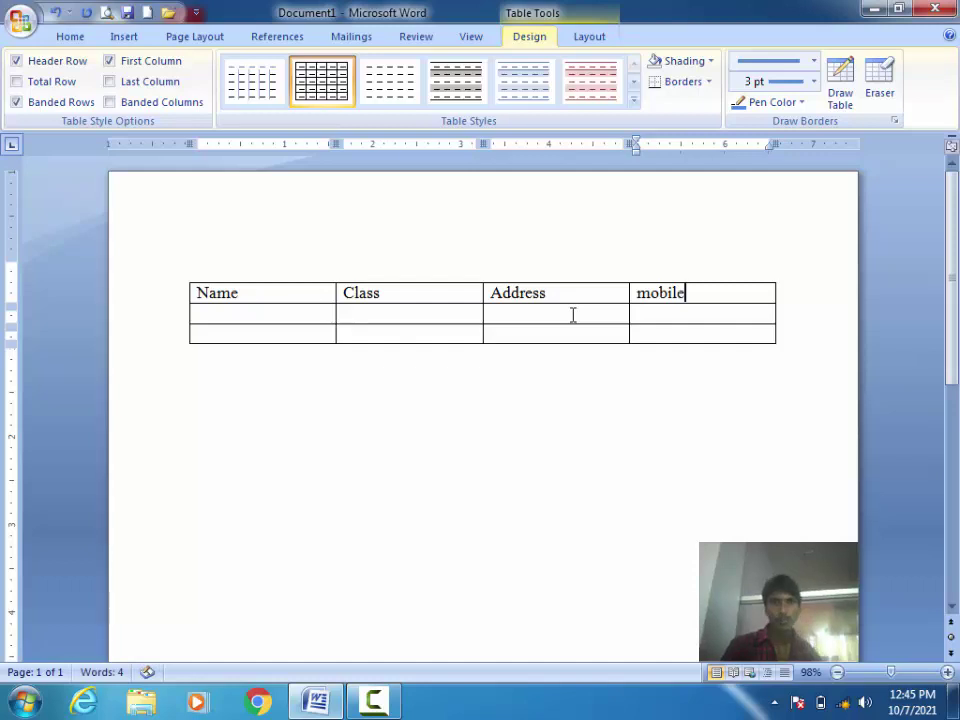
# Fill row 2 with a person's name, class DCA, address 'In' and a mobile number.
pyautogui.click(428, 309)
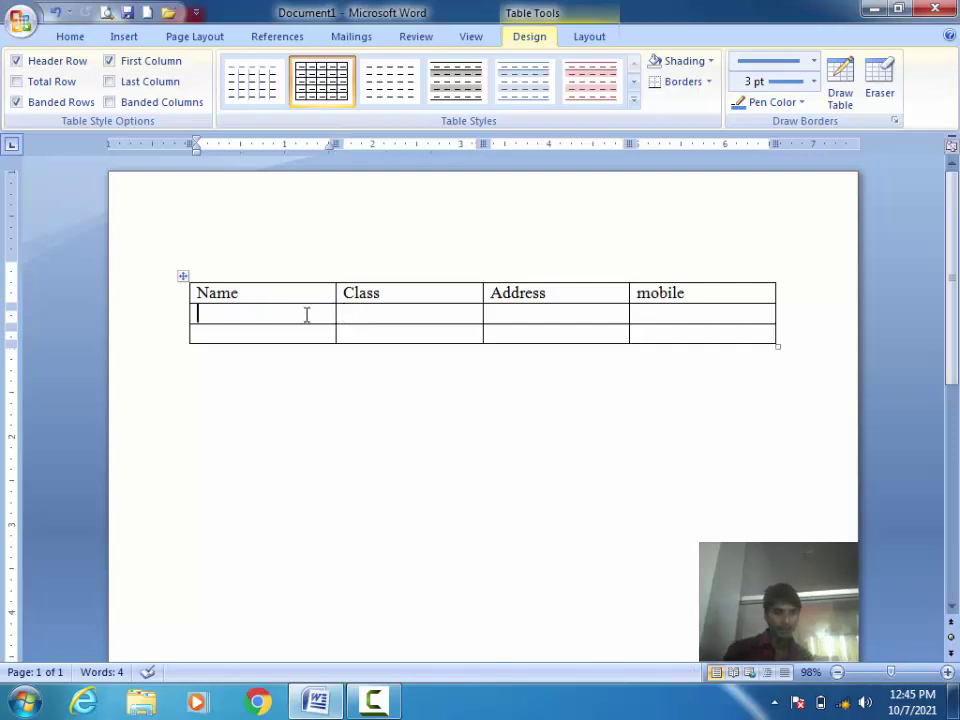
pyautogui.write('amit ')
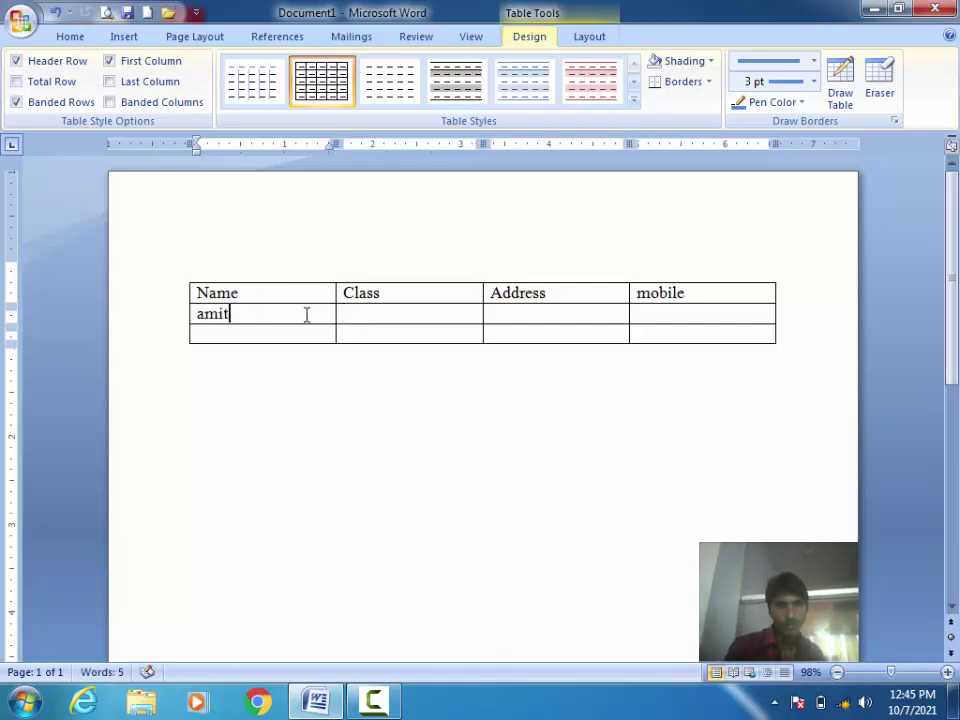
pyautogui.write('DCA')
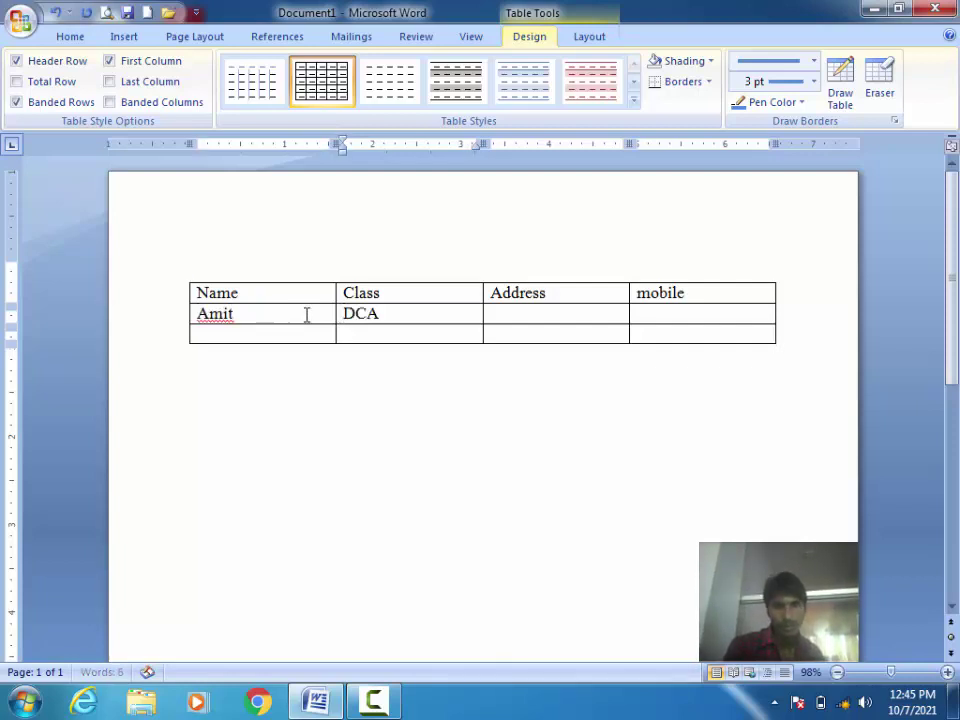
pyautogui.press('Tab')
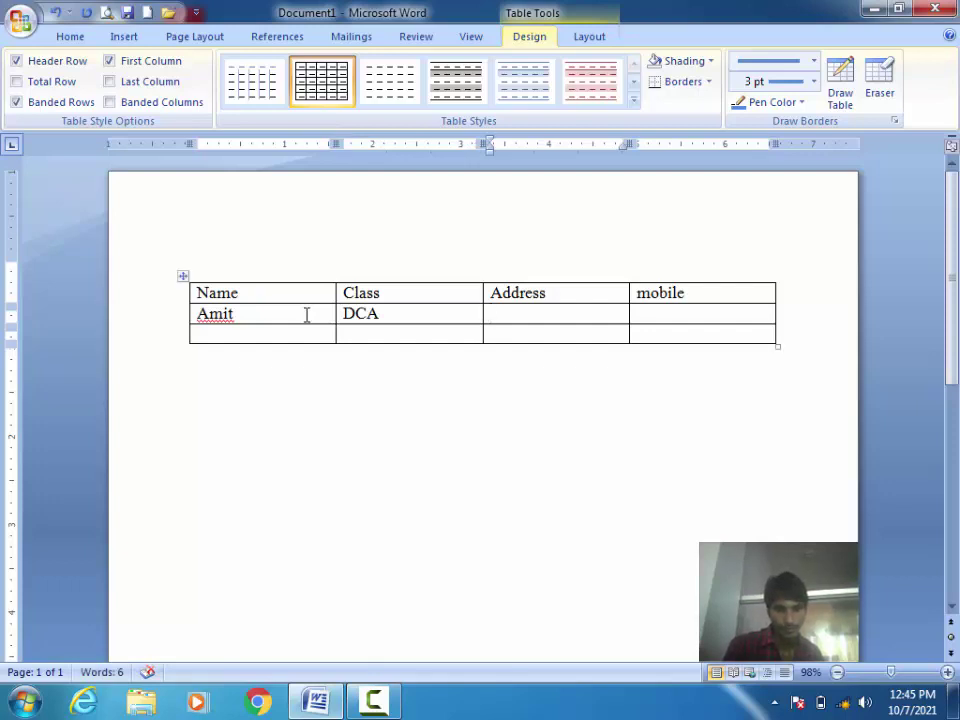
pyautogui.write('India')
pyautogui.press('Tab')
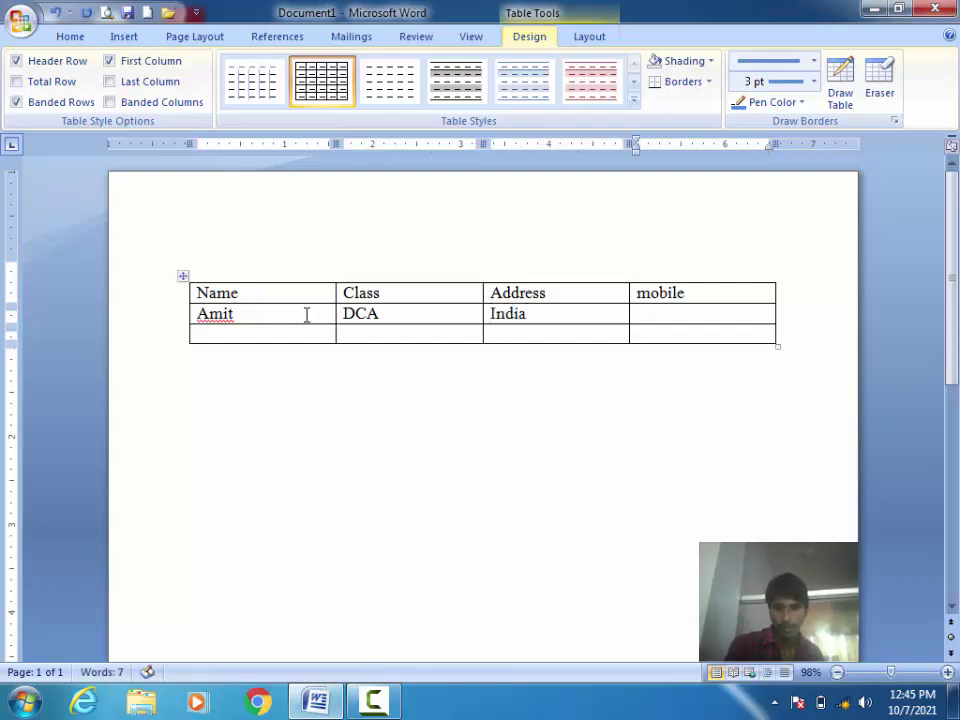
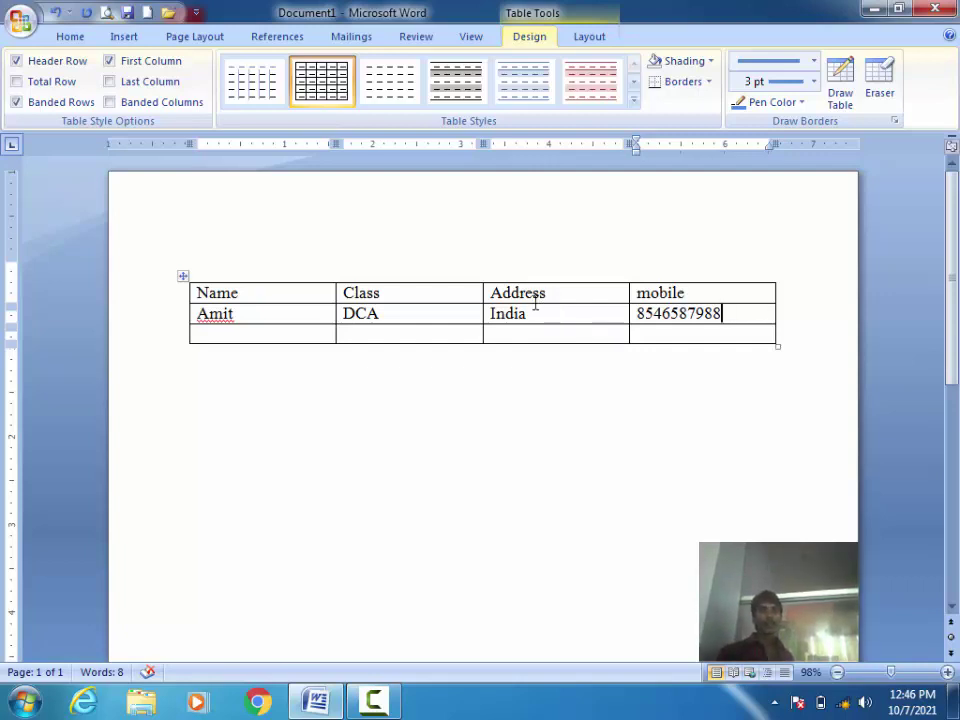
pyautogui.click(567, 292)
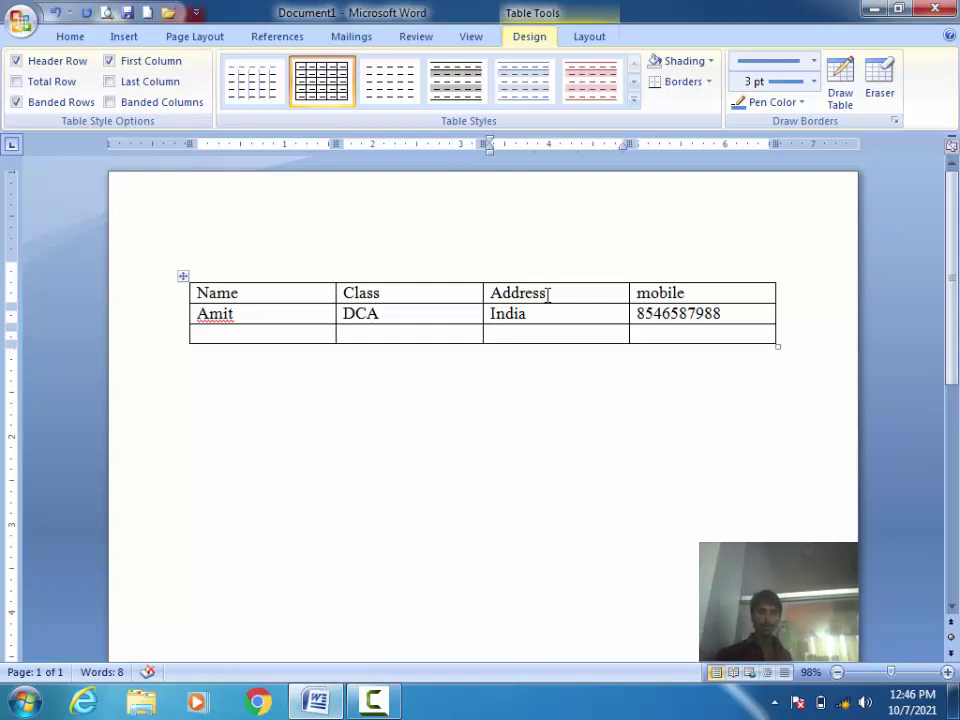
# Insert a blank column to the left of the Address column.
pyautogui.rightClick(547, 295)
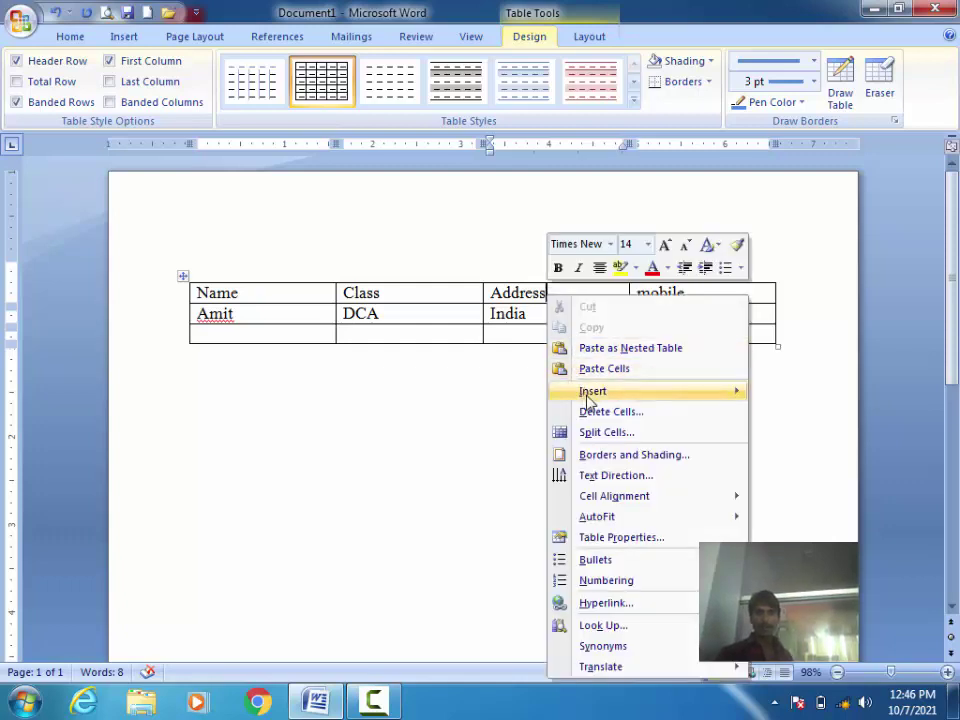
pyautogui.moveTo(650, 391)
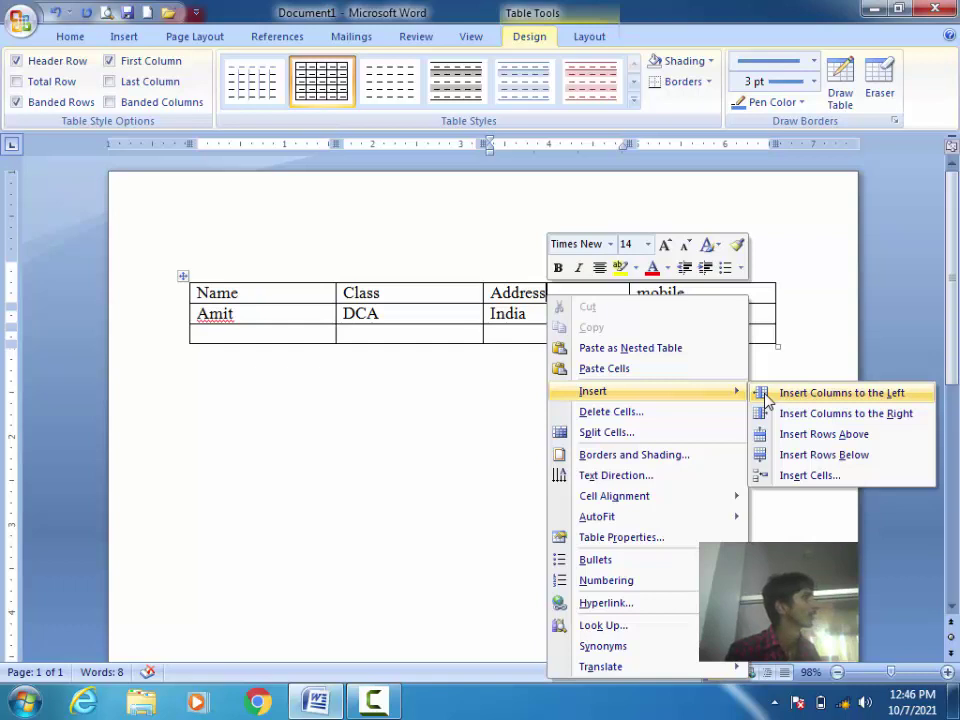
pyautogui.click(767, 398)
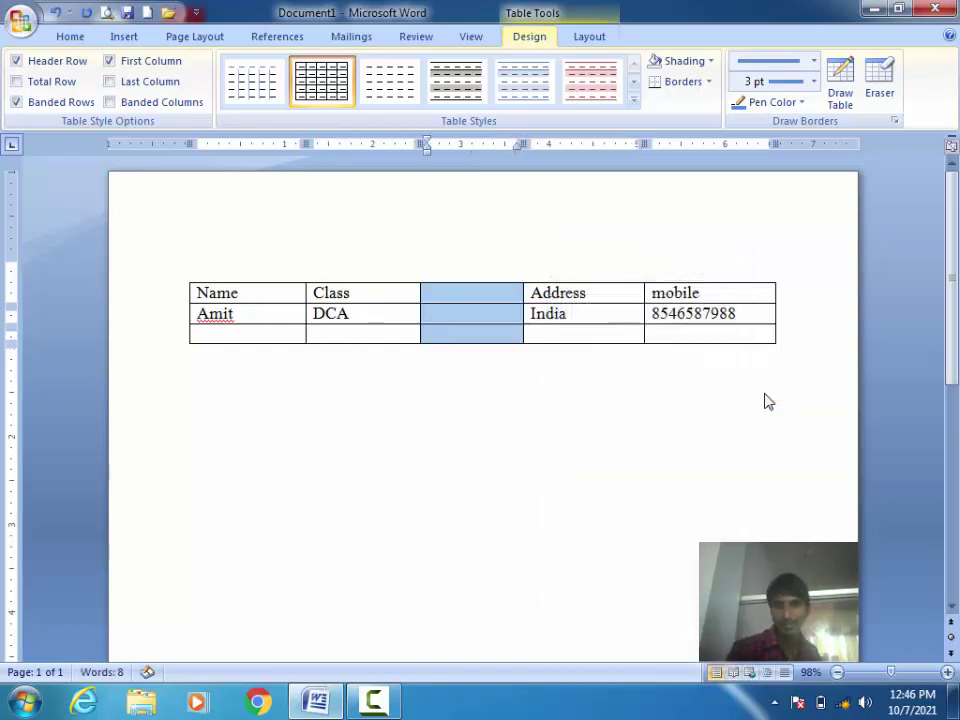
pyautogui.click(373, 700)
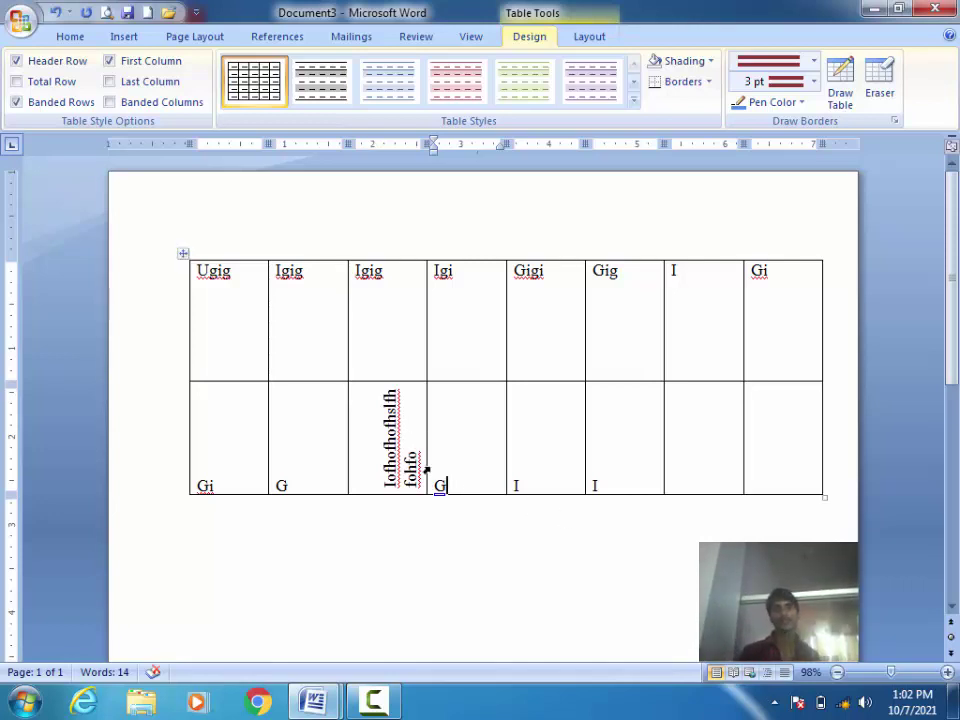
# In Borders and Shading, choose a grey double-line style for the table's outer box.
pyautogui.rightClick(415, 440)
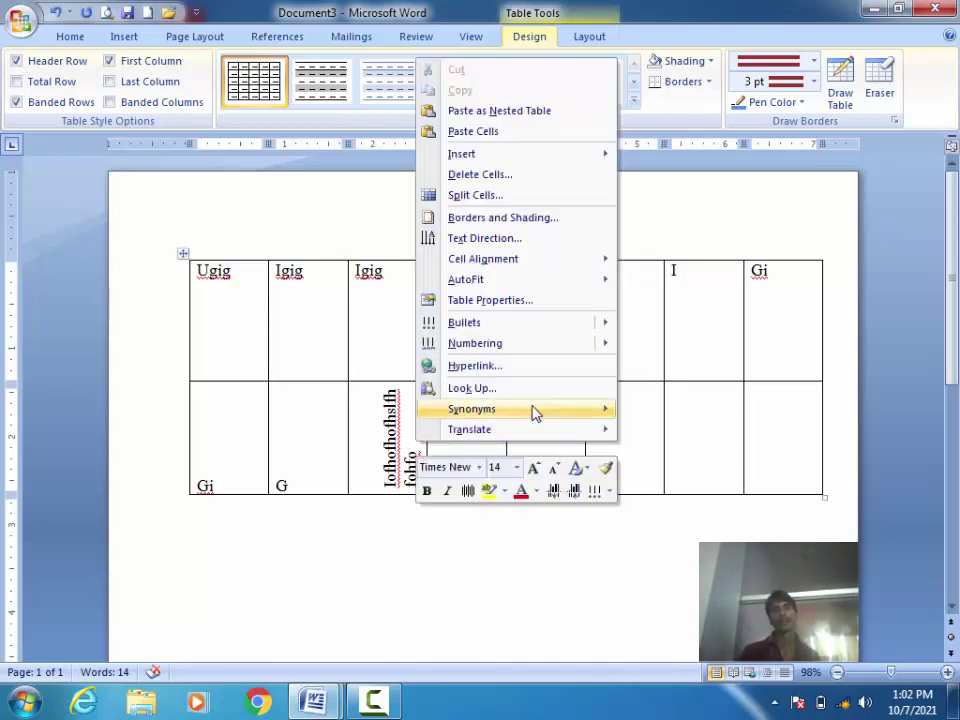
pyautogui.click(503, 217)
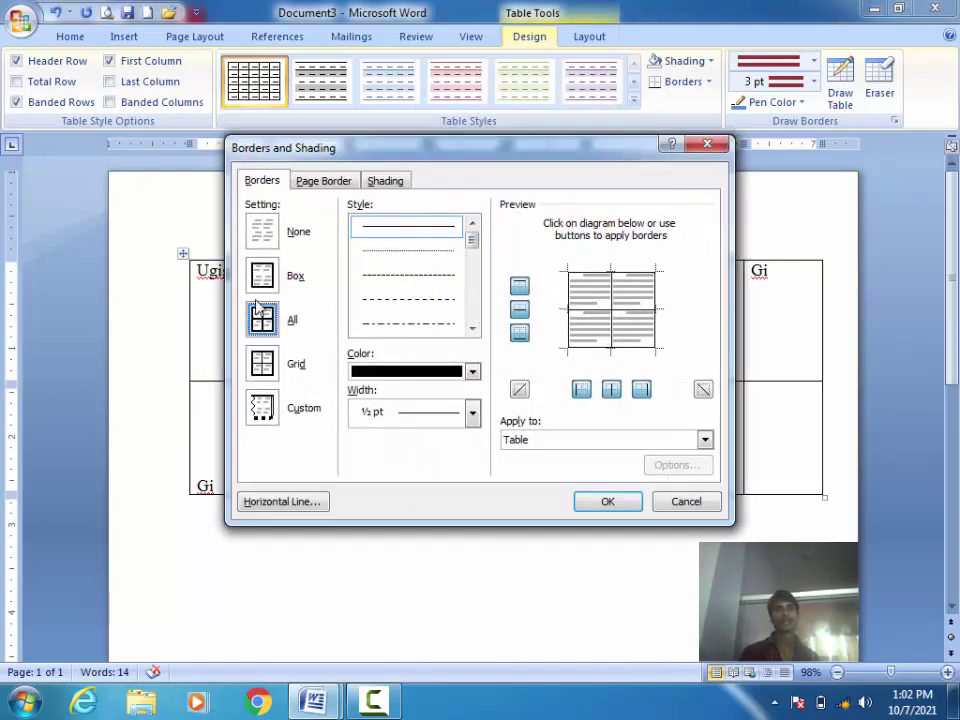
pyautogui.click(426, 283)
pyautogui.click(472, 328)
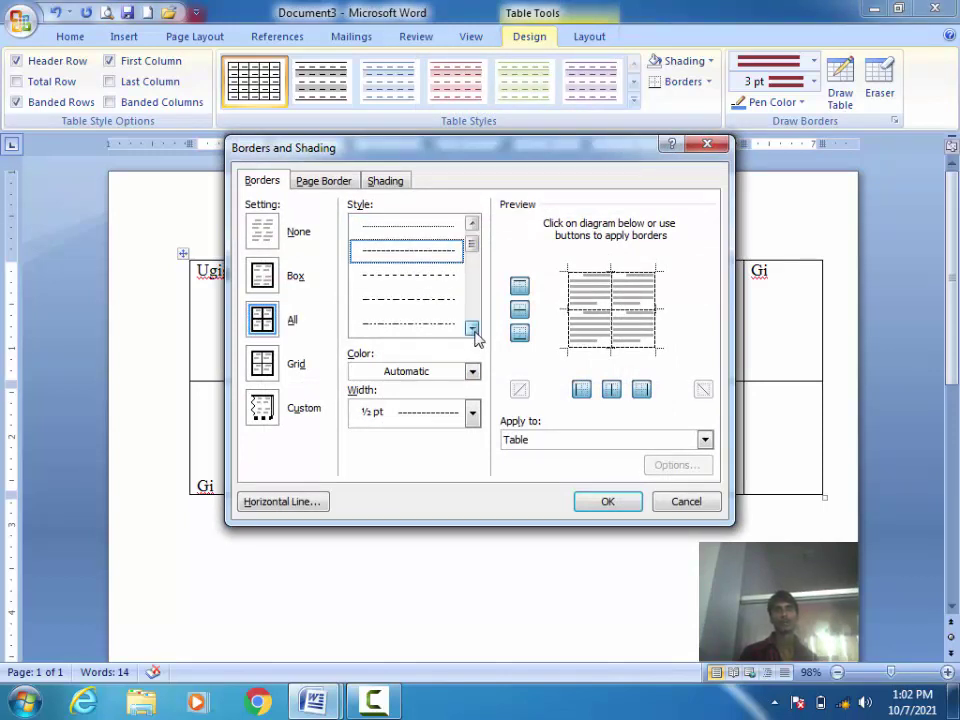
pyautogui.click(472, 328)
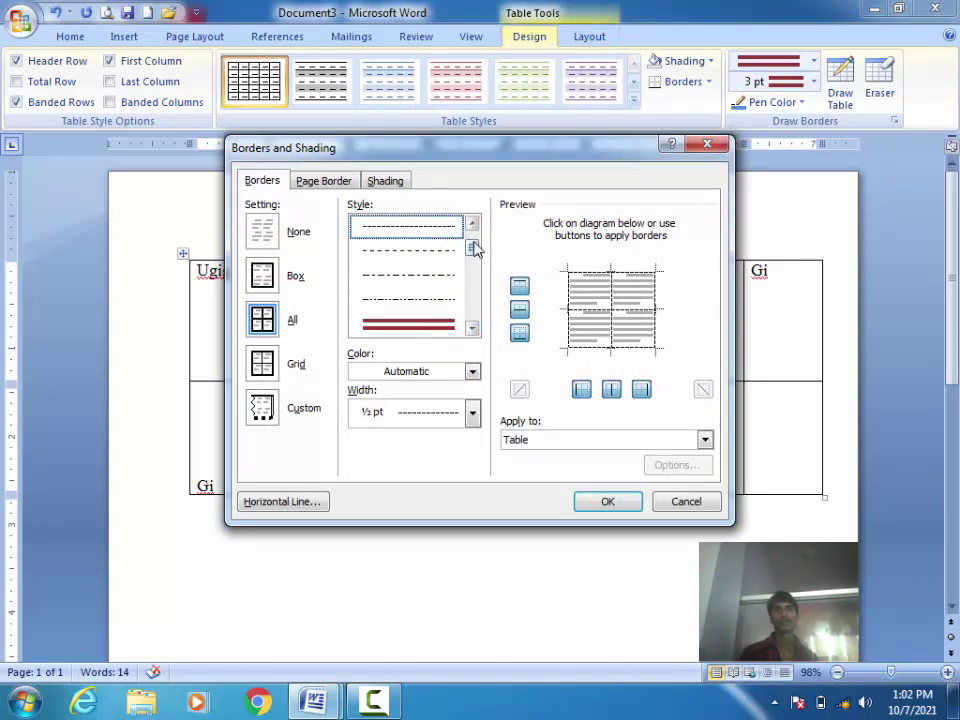
pyautogui.moveTo(473, 247); pyautogui.dragTo(473, 258)
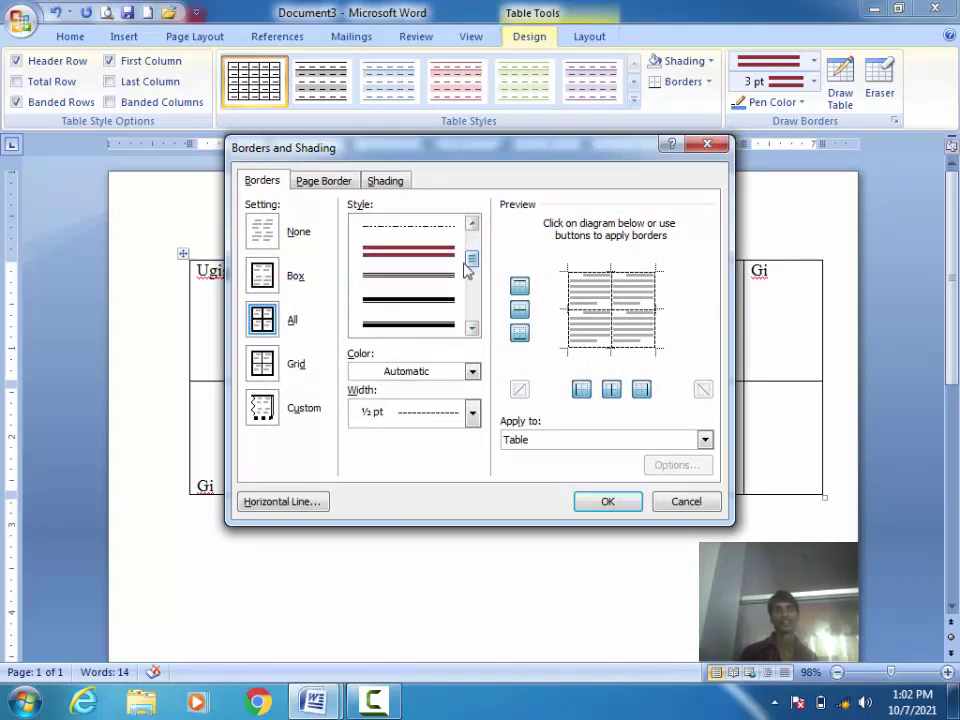
pyautogui.click(412, 285)
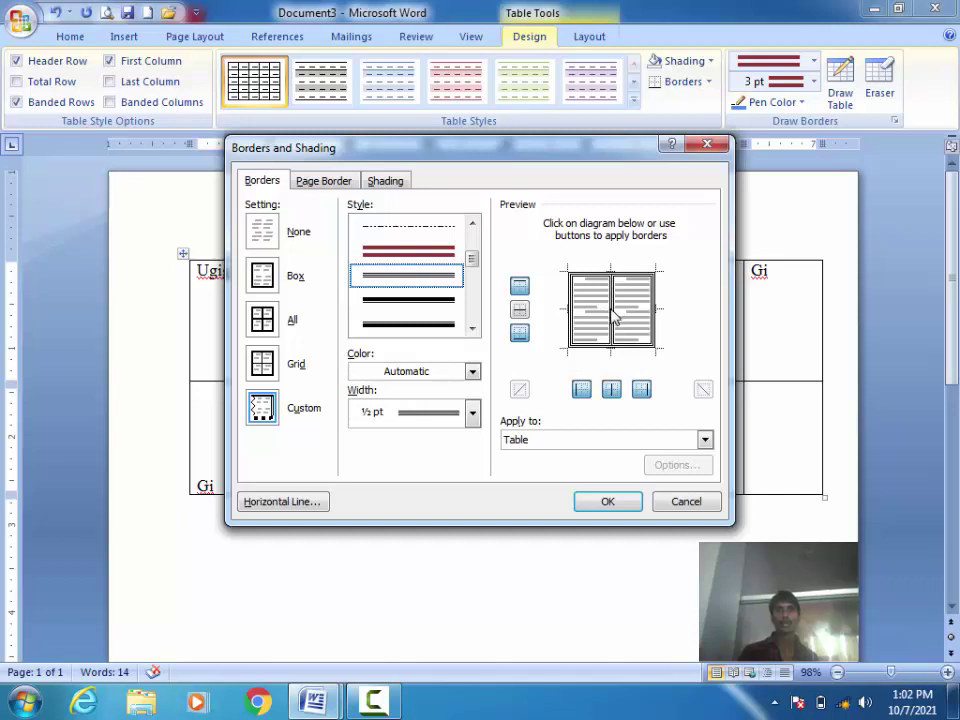
# Give the inside borders solid single lines and apply the settings.
pyautogui.click(610, 316)
pyautogui.click(613, 319)
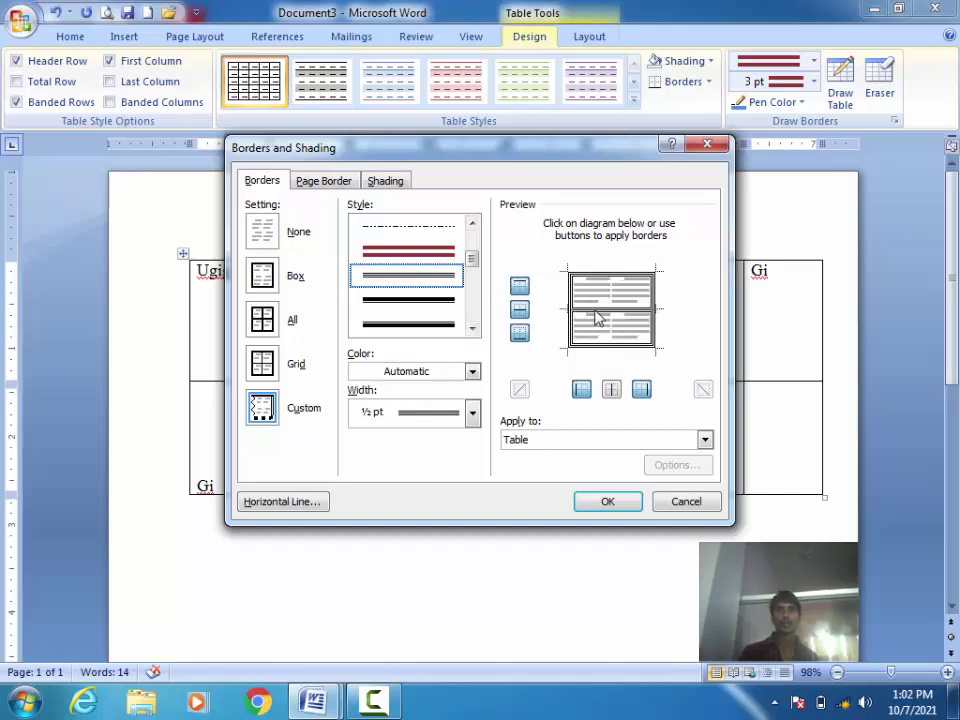
pyautogui.click(595, 313)
pyautogui.moveTo(474, 262); pyautogui.dragTo(471, 238)
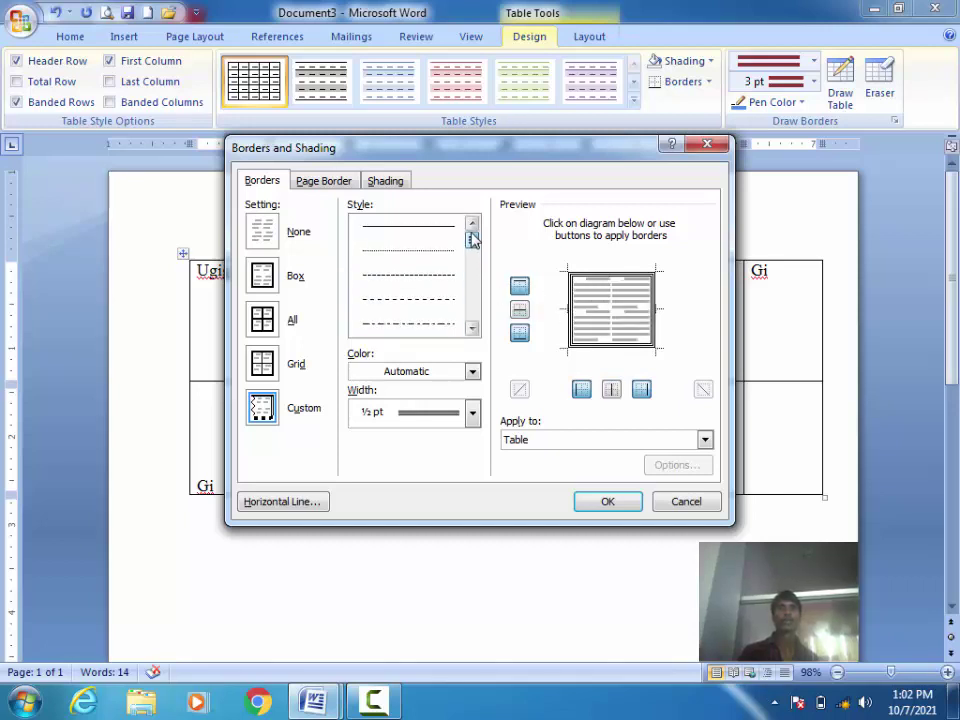
pyautogui.click(429, 225)
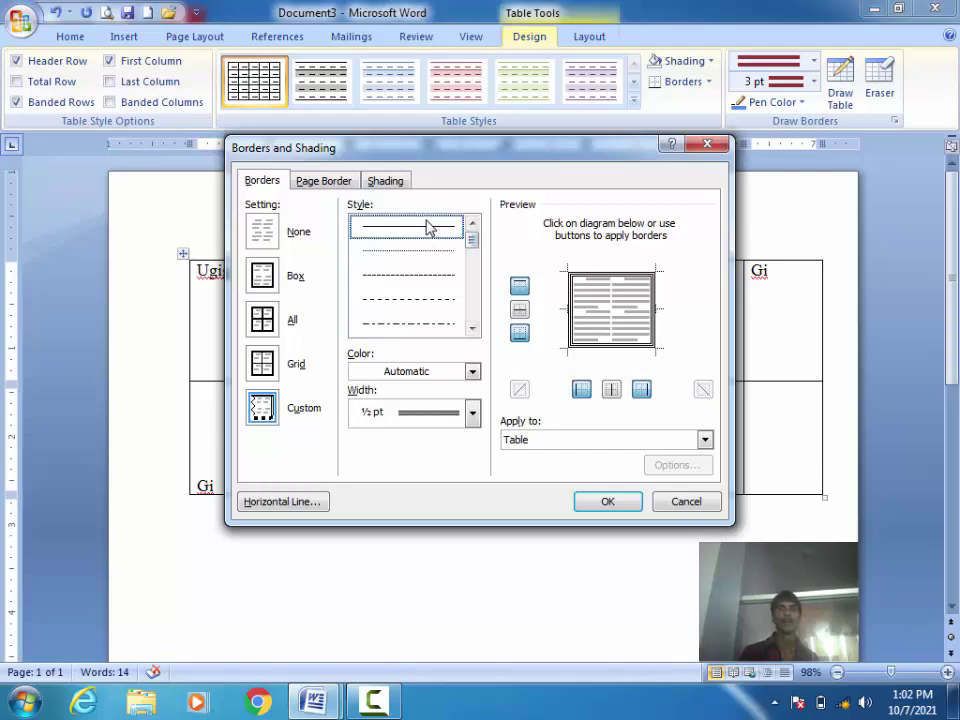
pyautogui.click(615, 319)
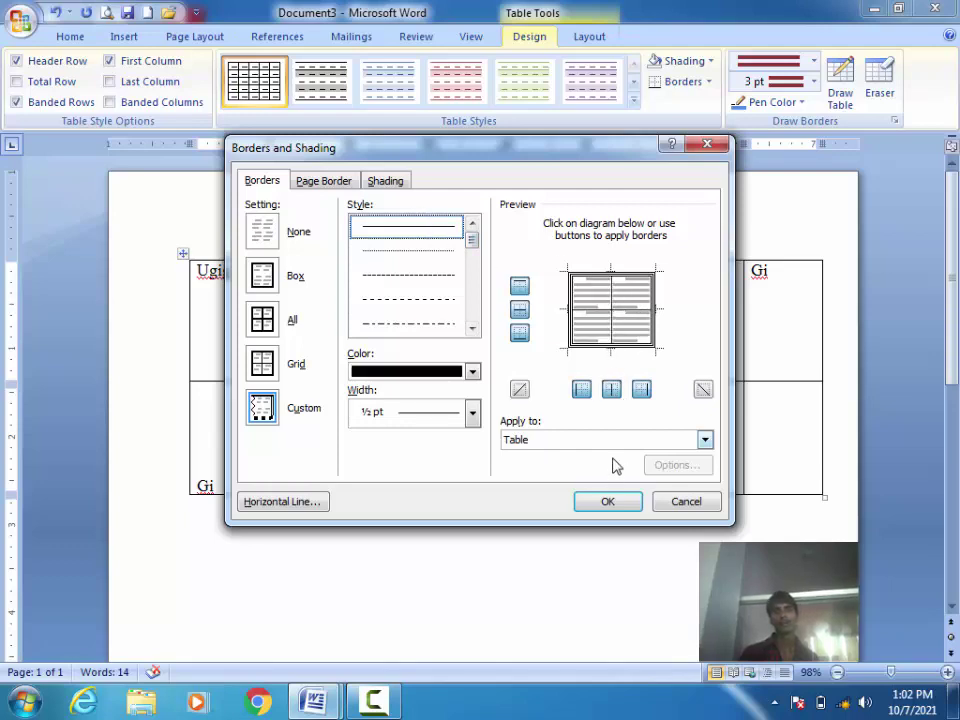
pyautogui.click(607, 502)
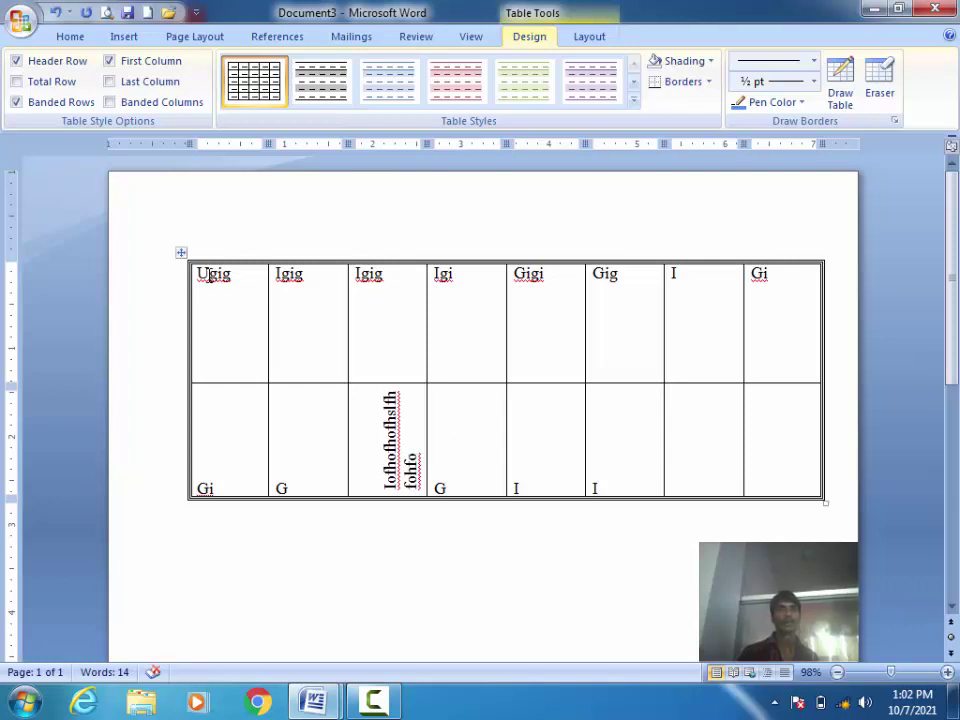
# Apply blue 1½ pt borders to the whole table via Borders and Shading.
pyautogui.rightClick(181, 253)
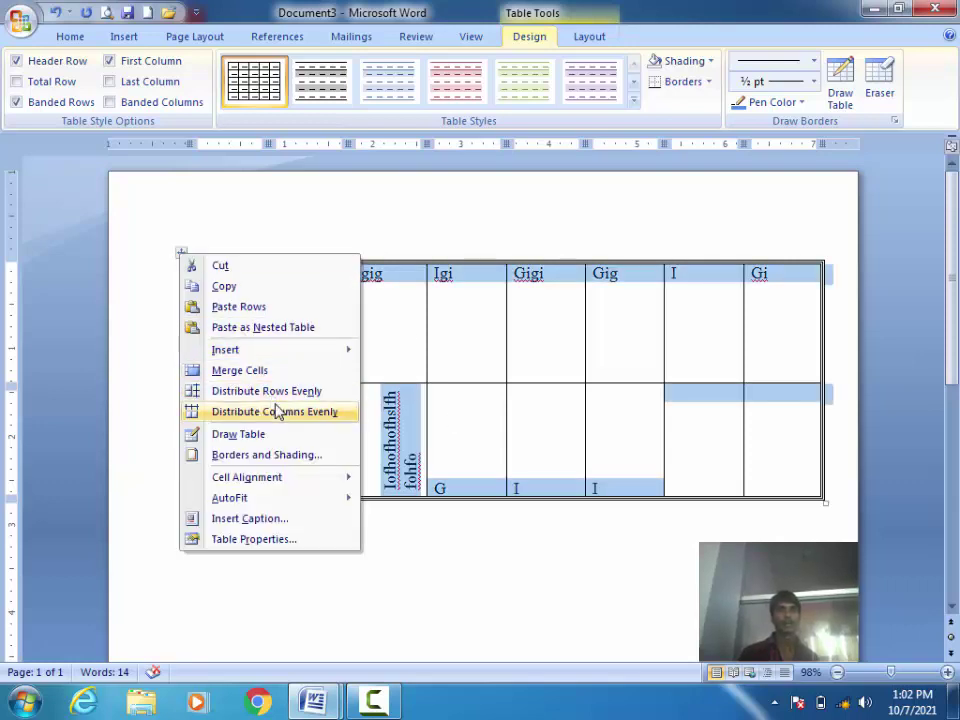
pyautogui.click(287, 456)
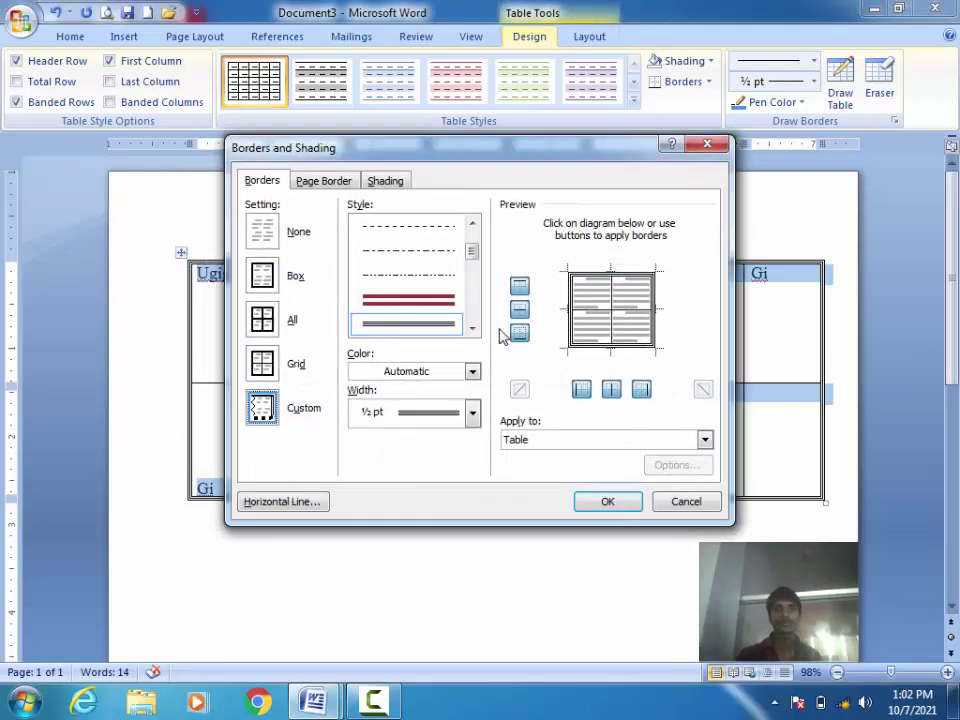
pyautogui.click(472, 371)
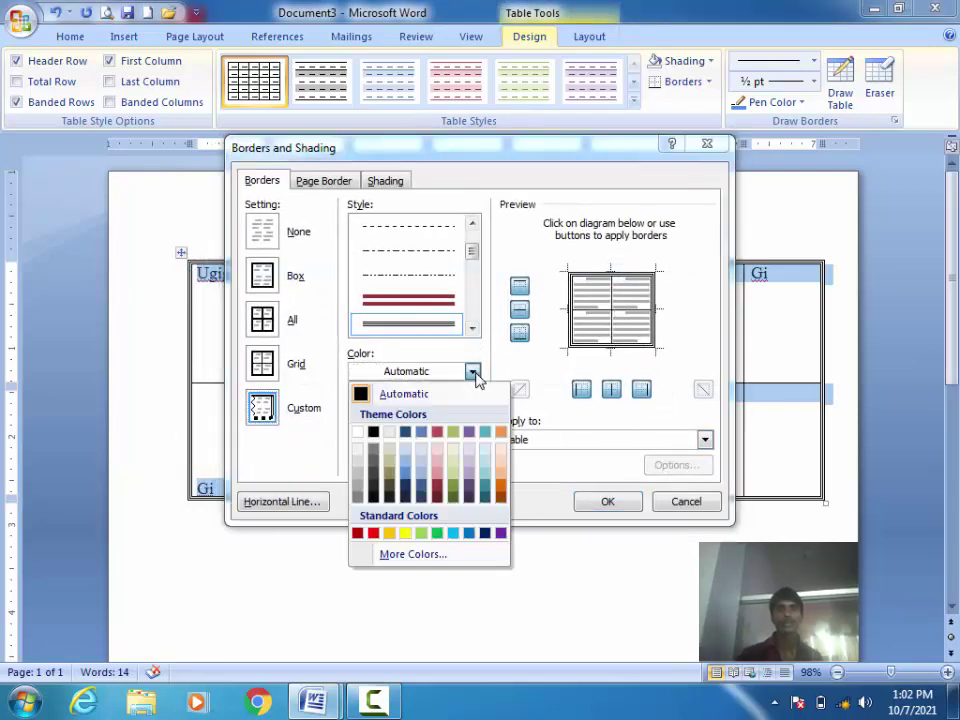
pyautogui.click(407, 476)
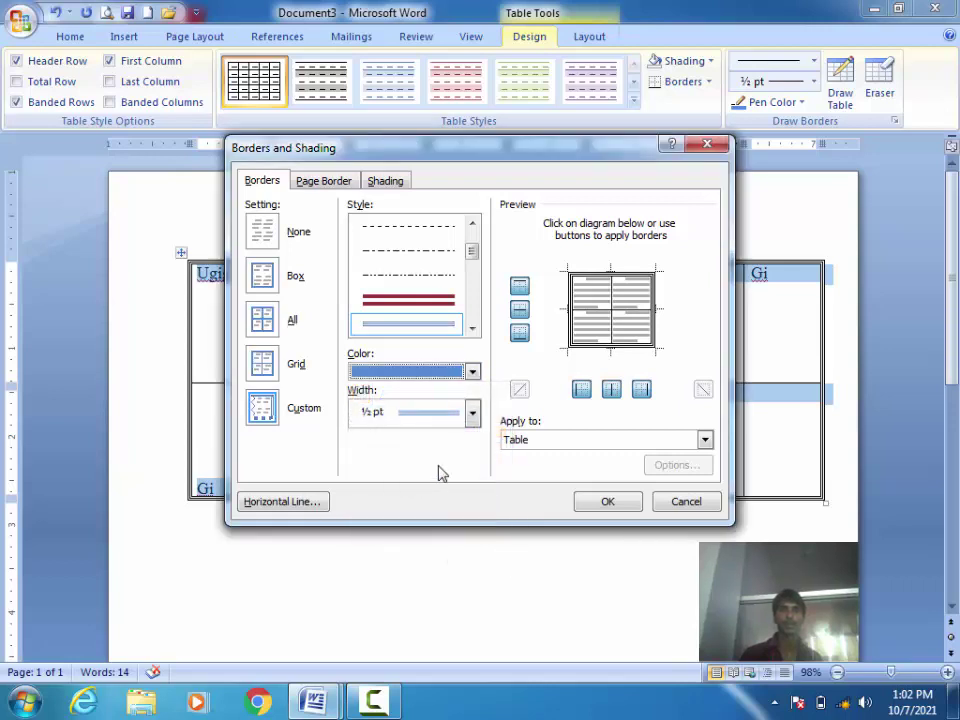
pyautogui.click(472, 413)
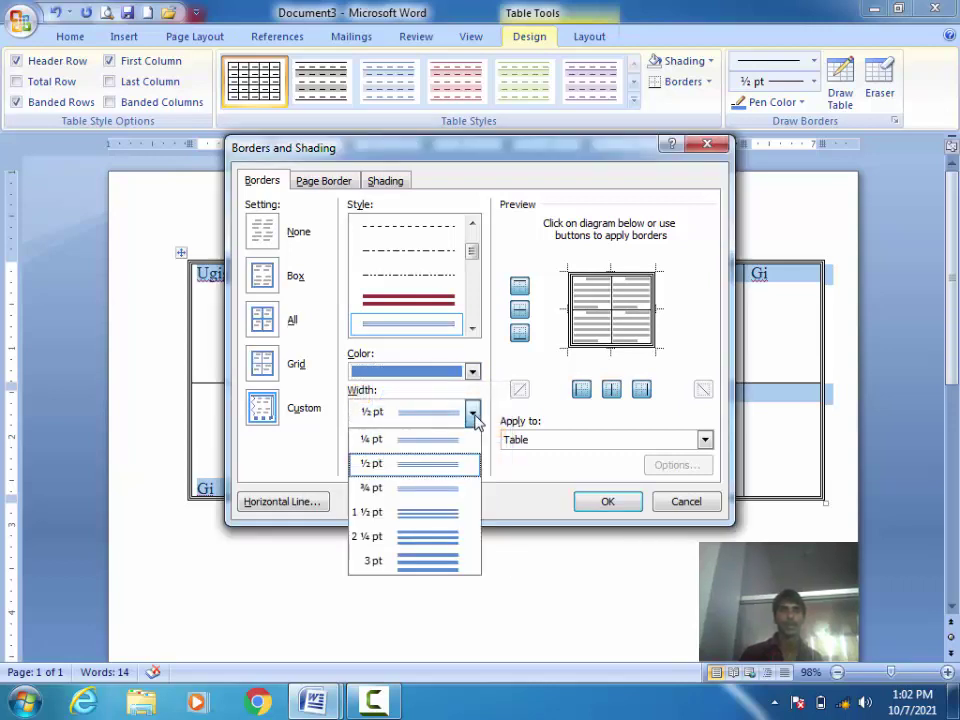
pyautogui.click(441, 516)
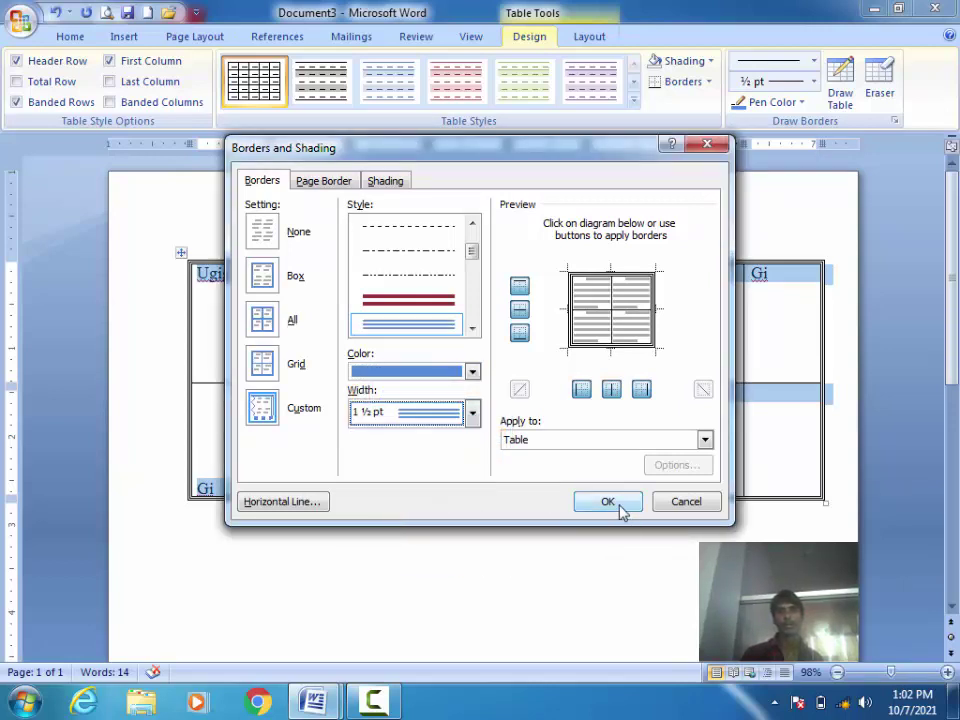
pyautogui.click(619, 509)
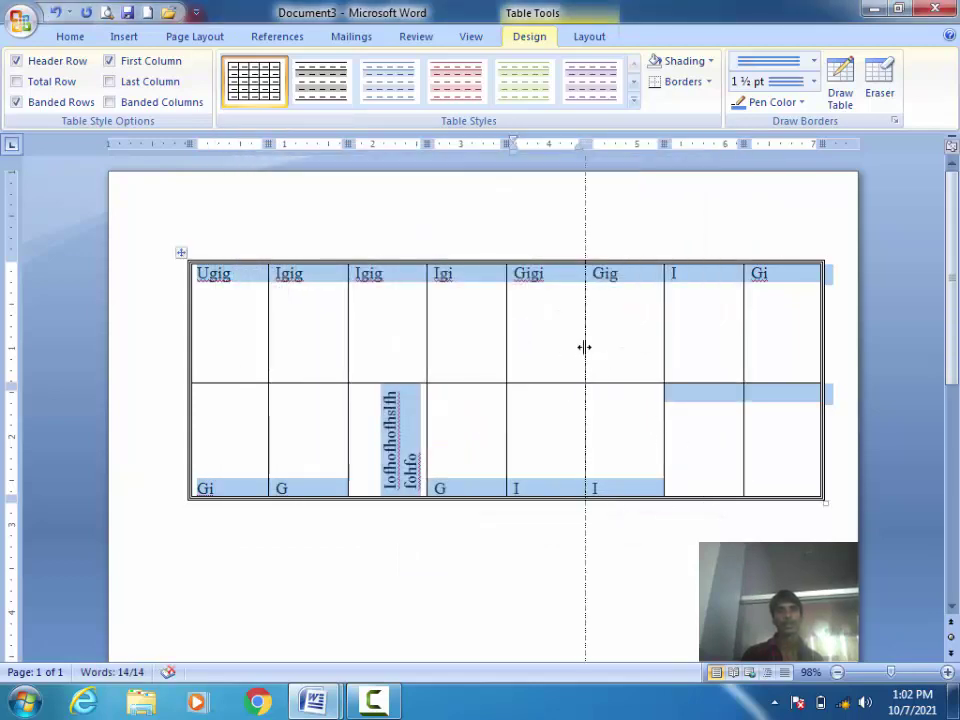
pyautogui.click(260, 327)
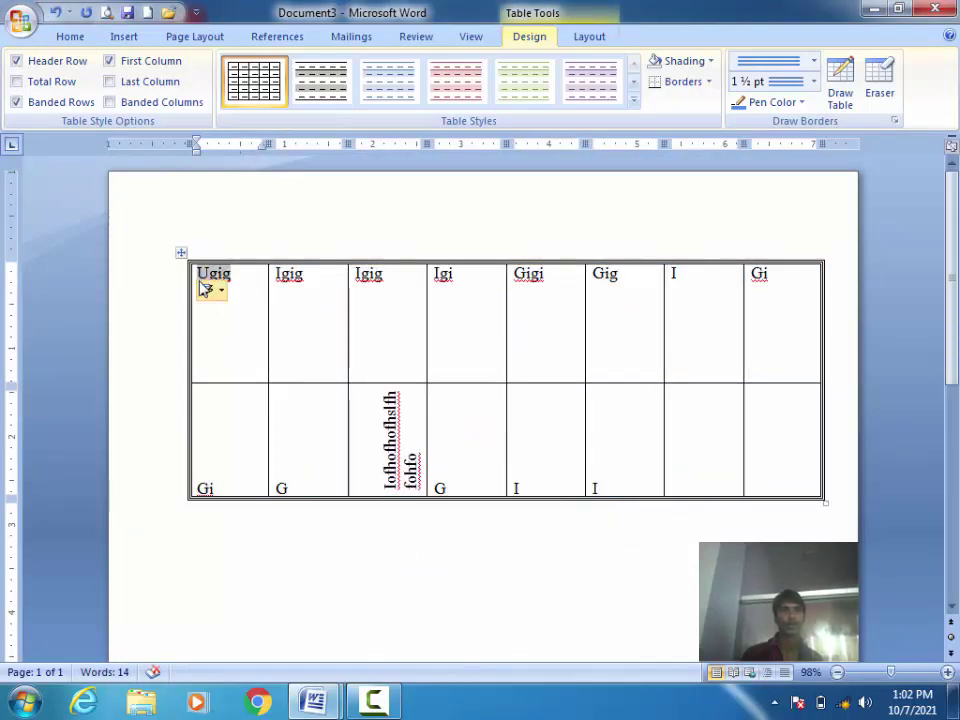
# Reapply 1½ pt width borders with a newly chosen colour to the whole table.
pyautogui.rightClick(182, 257)
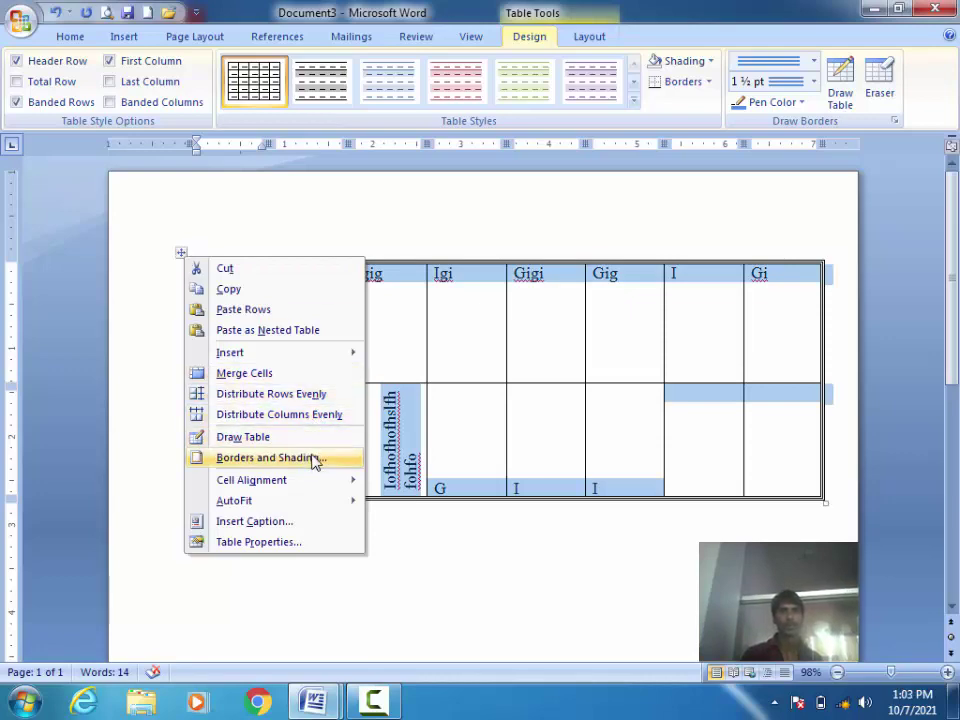
pyautogui.click(313, 457)
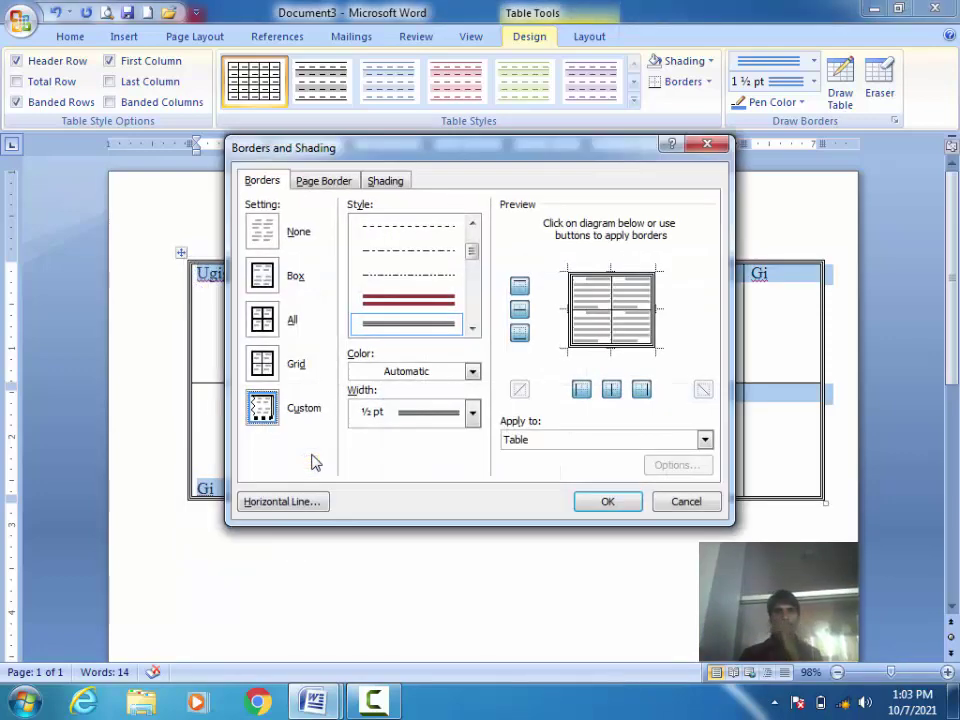
pyautogui.click(472, 412)
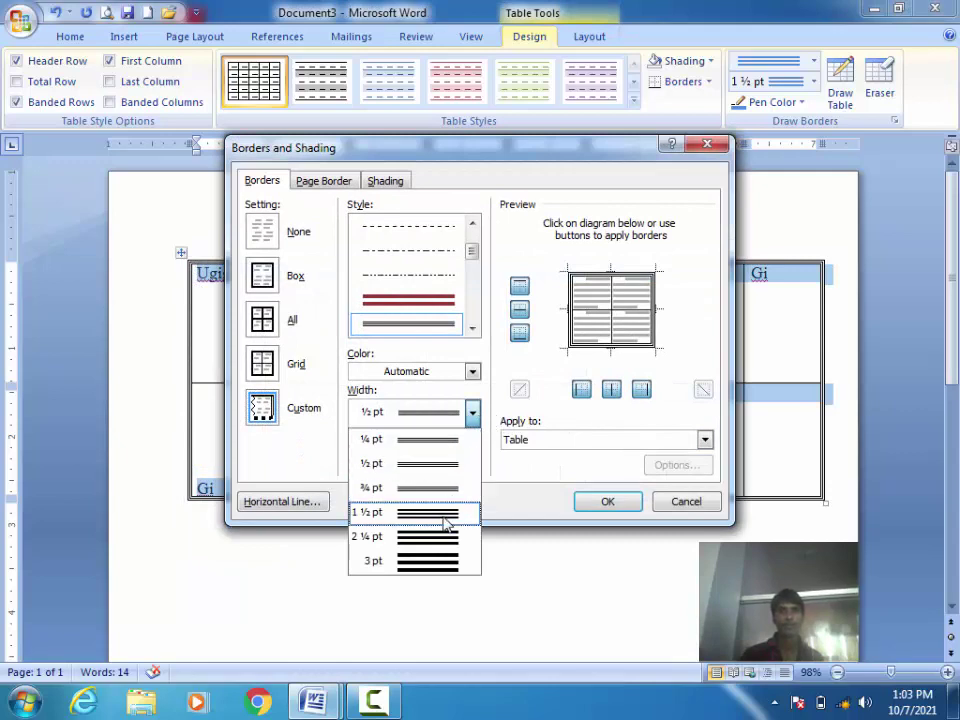
pyautogui.click(447, 515)
pyautogui.click(472, 372)
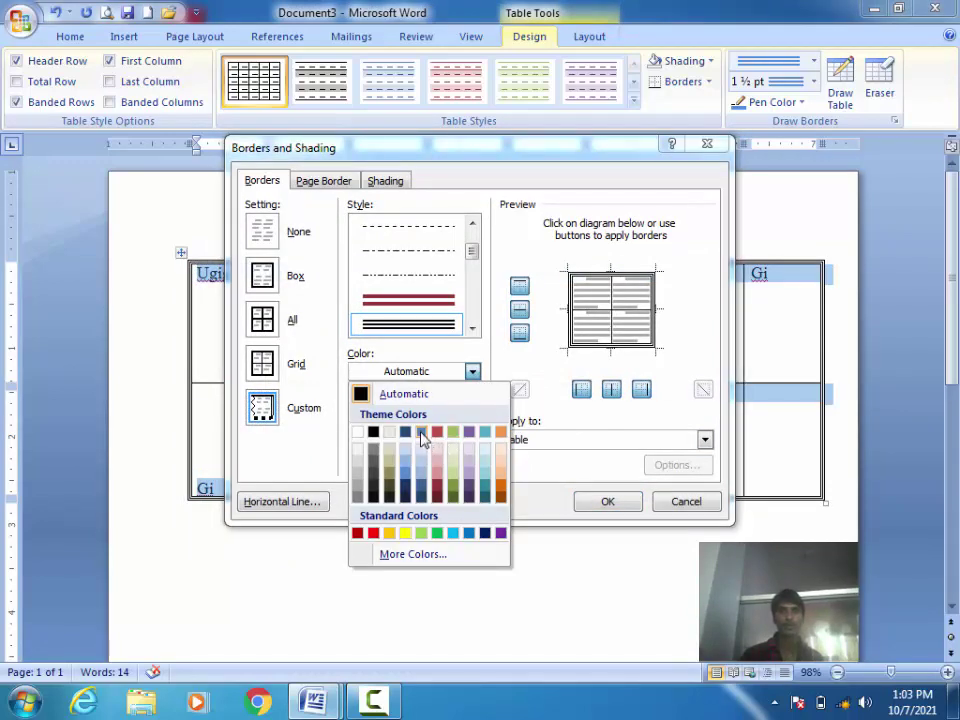
pyautogui.click(424, 428)
pyautogui.click(614, 504)
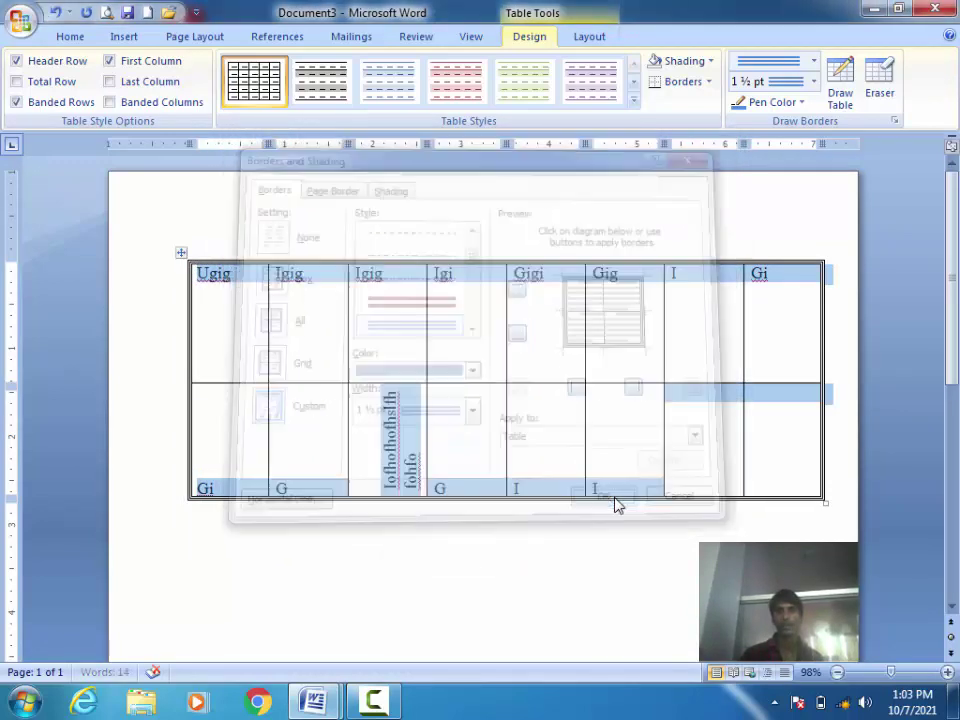
pyautogui.click(546, 422)
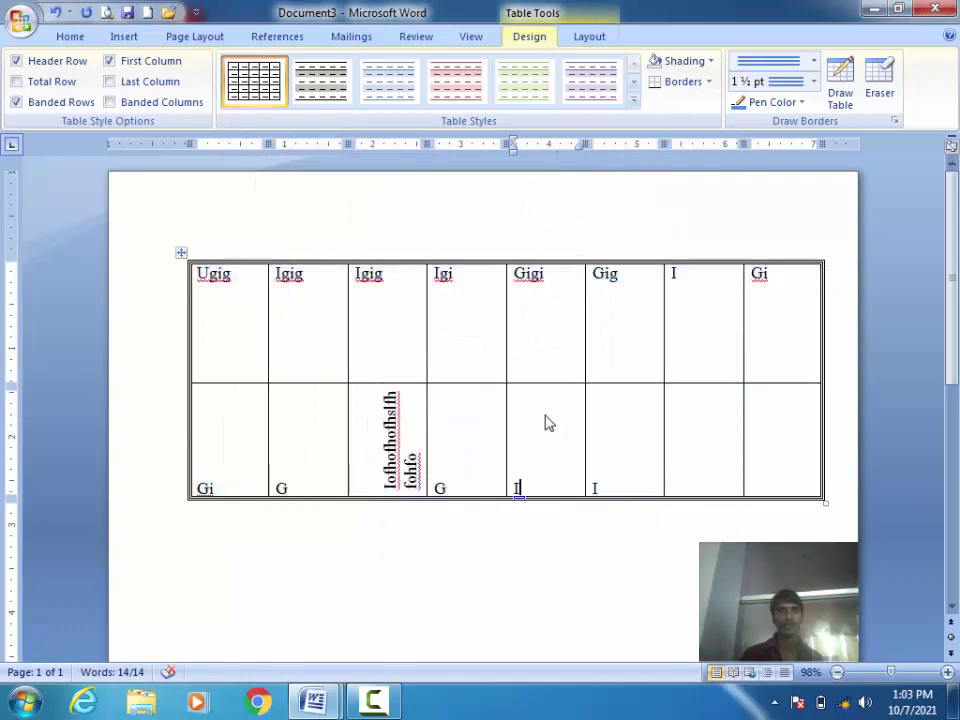
pyautogui.click(181, 255)
pyautogui.rightClick(184, 254)
pyautogui.moveTo(254, 479)
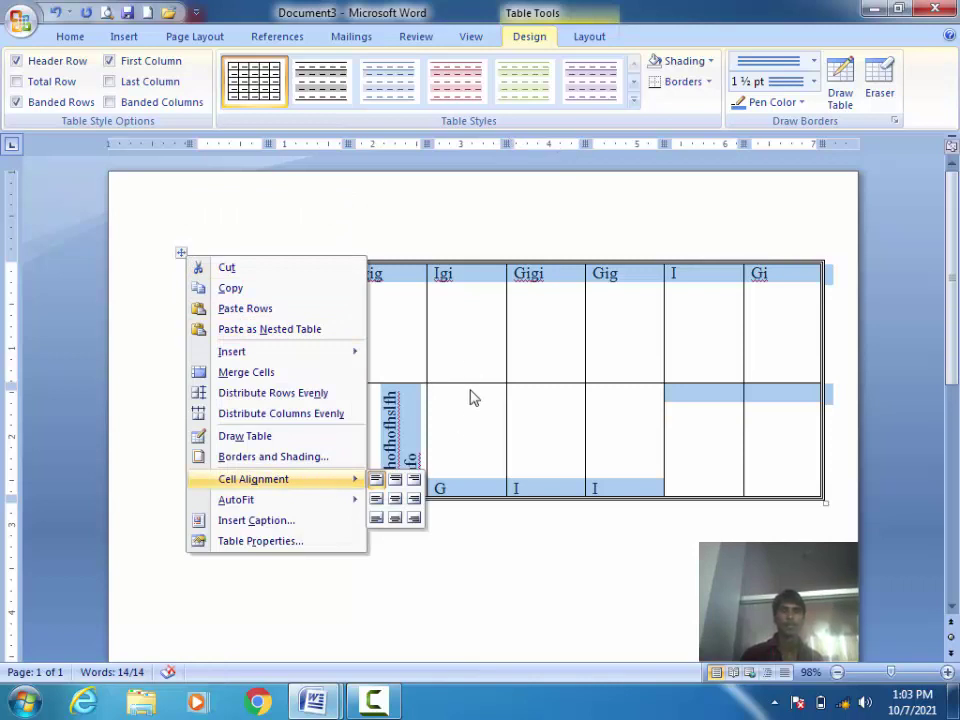
pyautogui.press('Escape')
# Delete the old table and insert an empty 8-by-5 table.
pyautogui.click(184, 257)
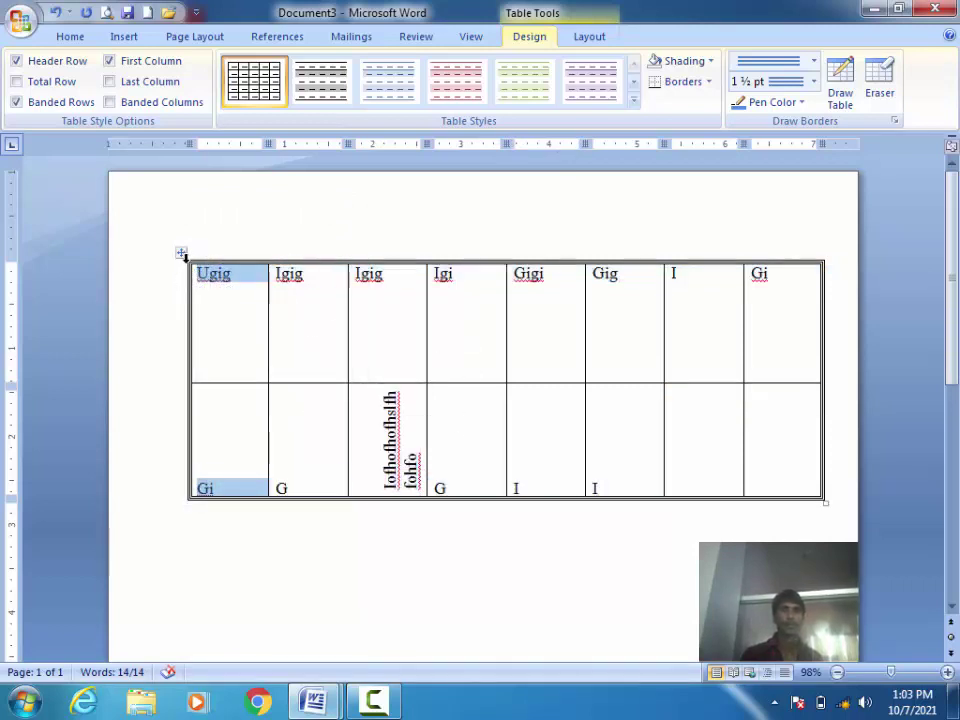
pyautogui.click(180, 253)
pyautogui.press('BackSpace')
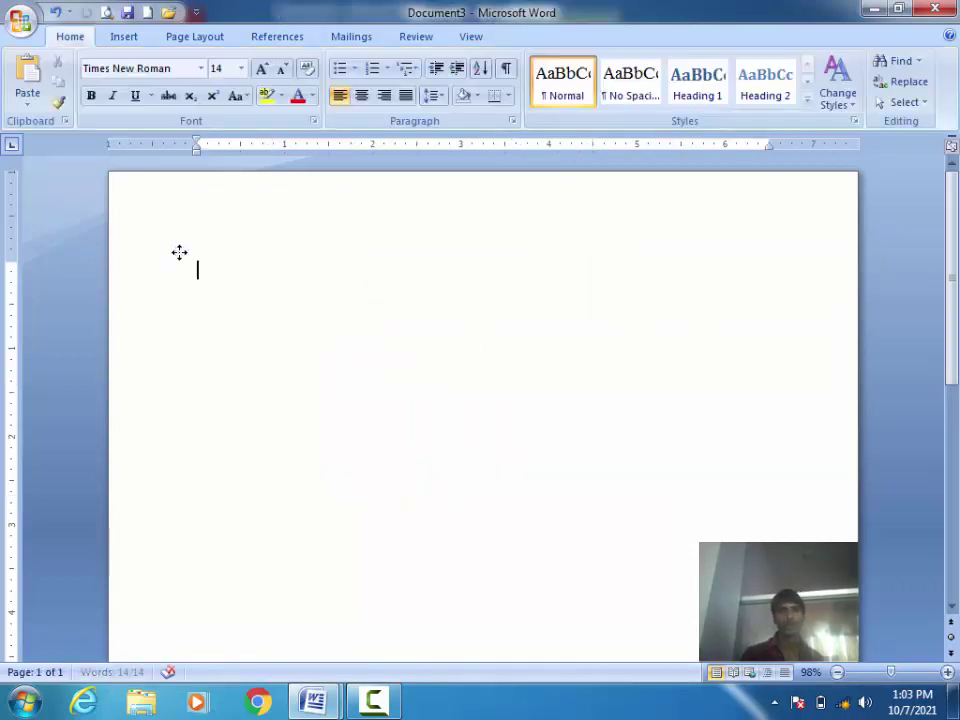
pyautogui.click(130, 36)
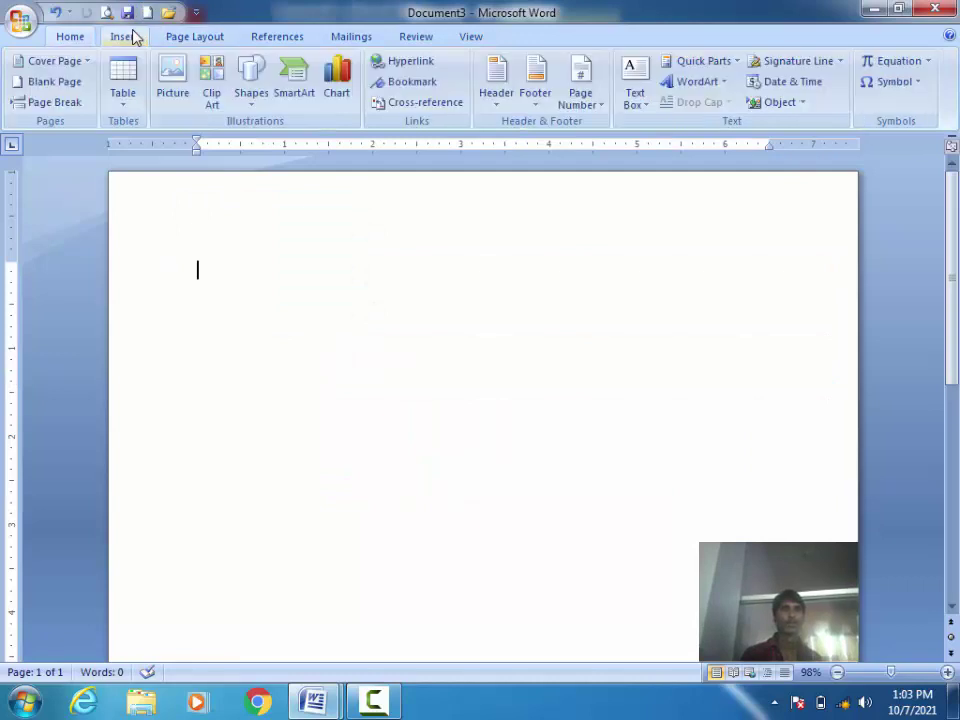
pyautogui.click(138, 90)
pyautogui.click(240, 214)
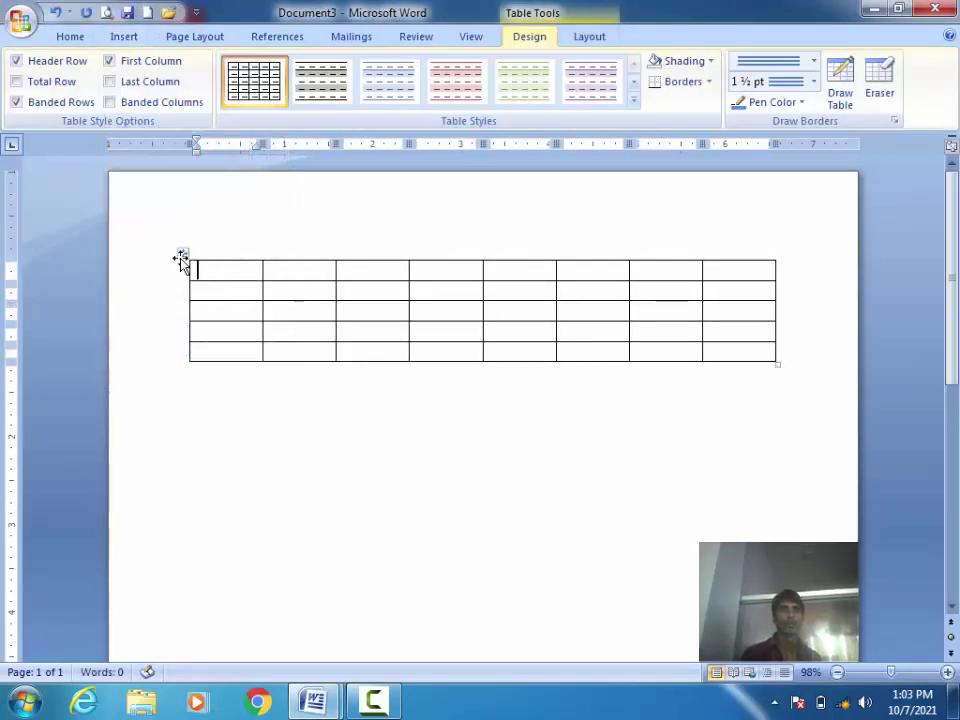
# Give every border of the new table a blue 2¼ pt line.
pyautogui.rightClick(183, 257)
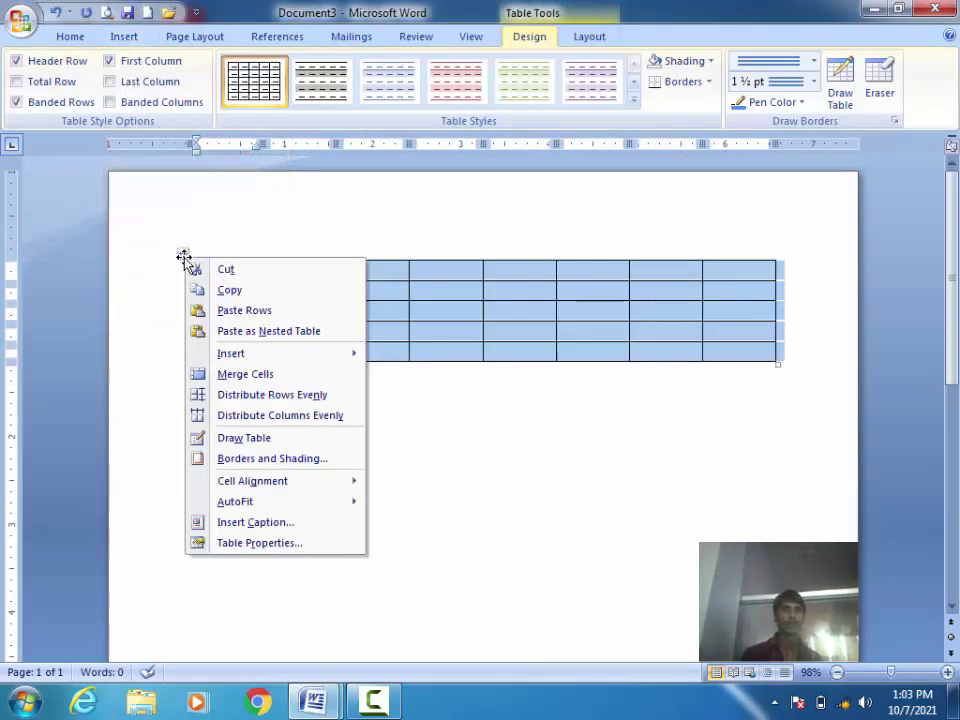
pyautogui.click(274, 460)
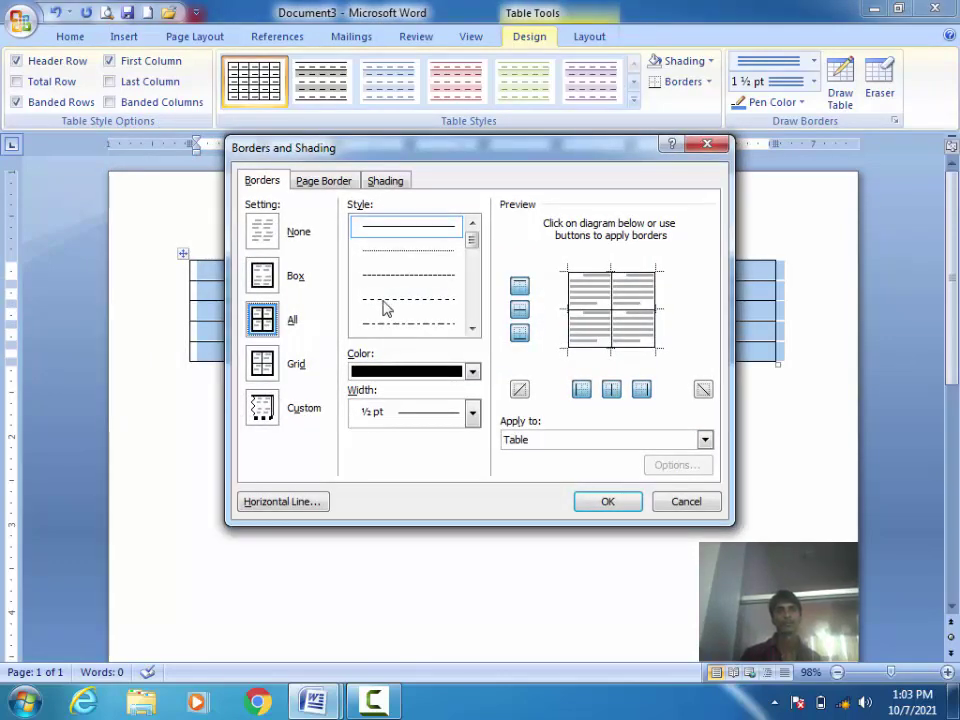
pyautogui.click(472, 373)
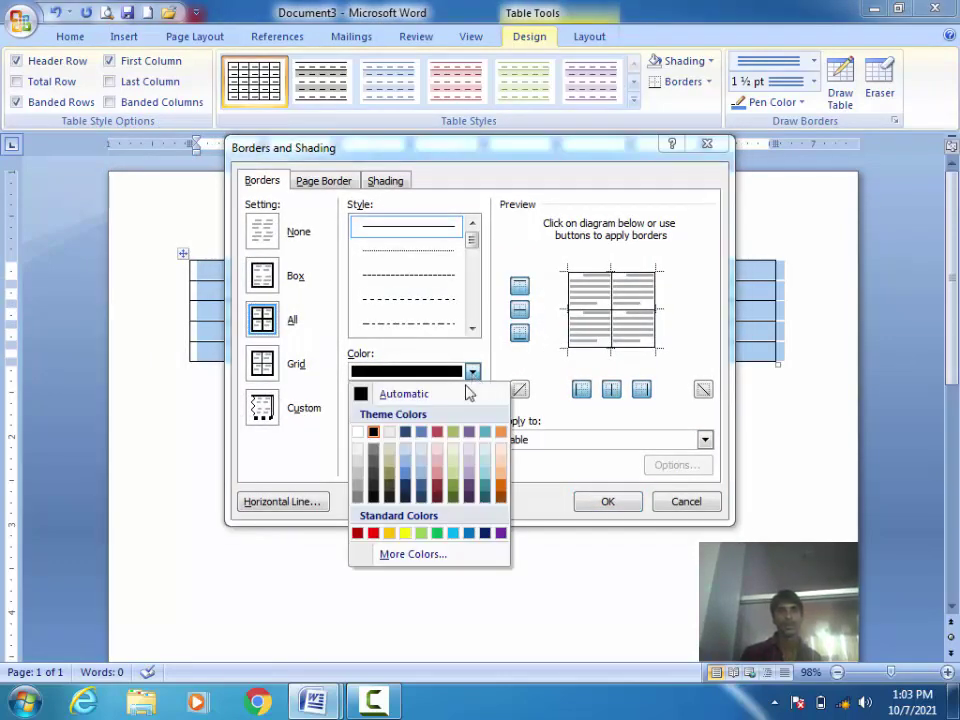
pyautogui.click(406, 473)
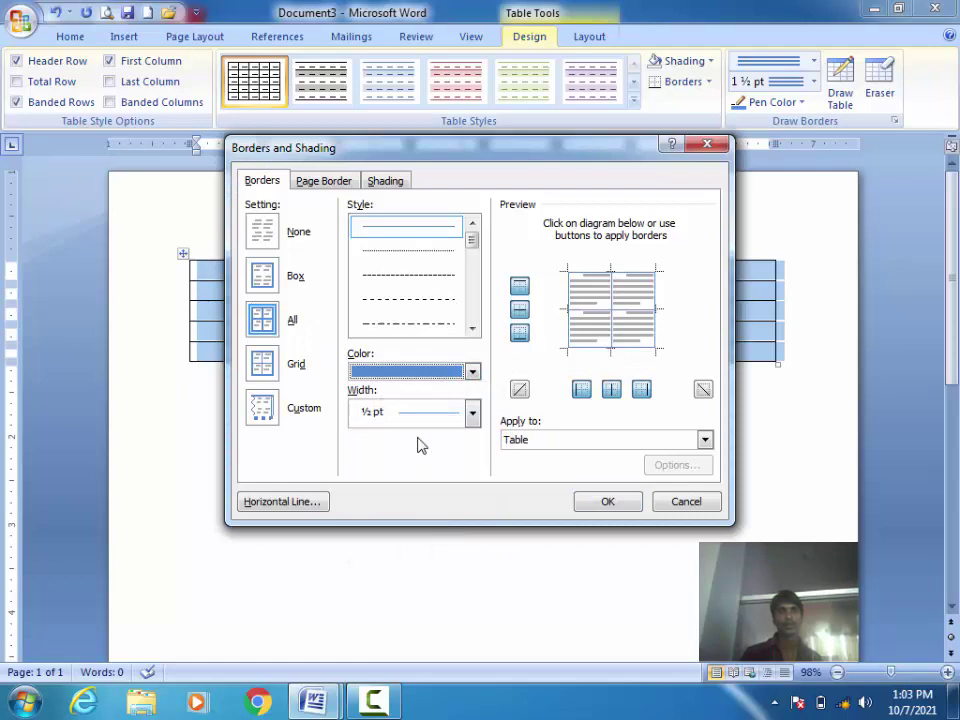
pyautogui.click(472, 413)
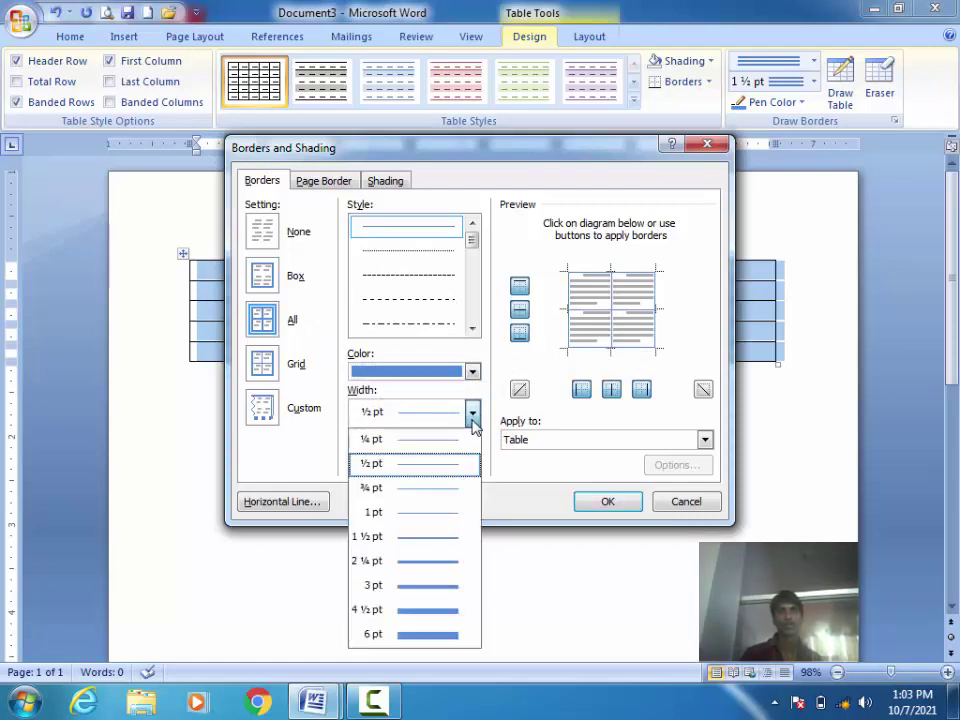
pyautogui.click(436, 563)
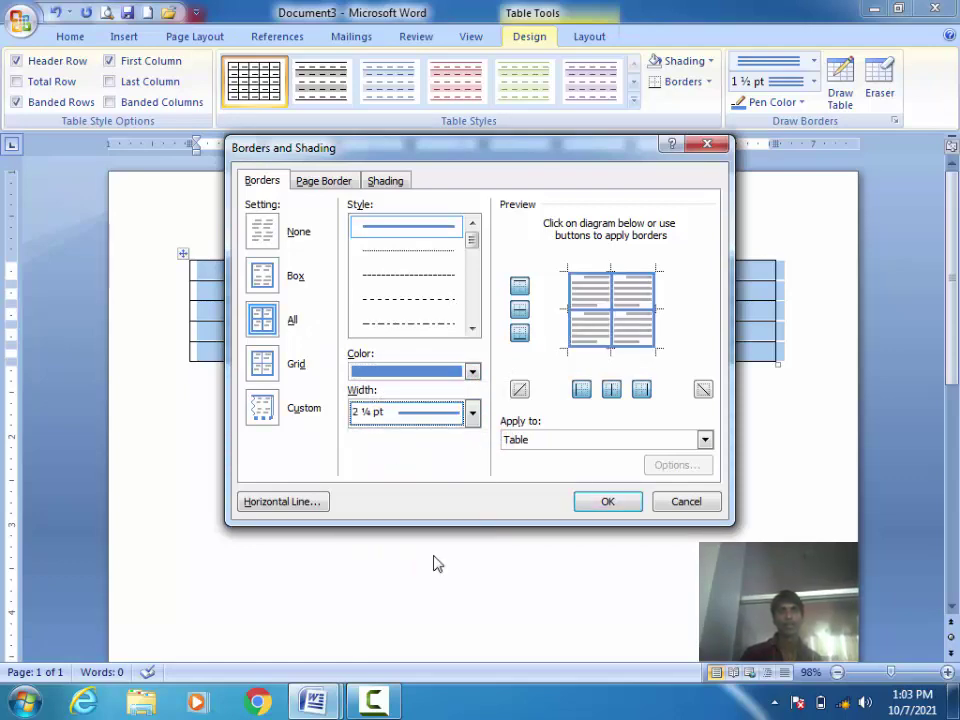
pyautogui.click(625, 501)
pyautogui.click(590, 348)
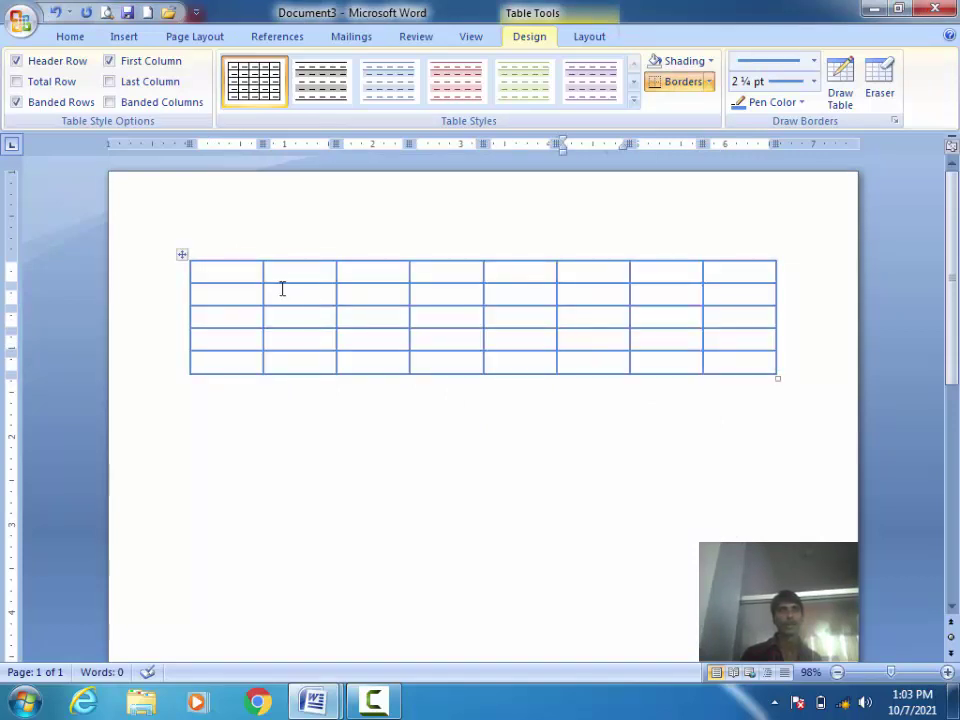
pyautogui.click(183, 257)
# Add a blue double-line page border around the page.
pyautogui.rightClick(184, 258)
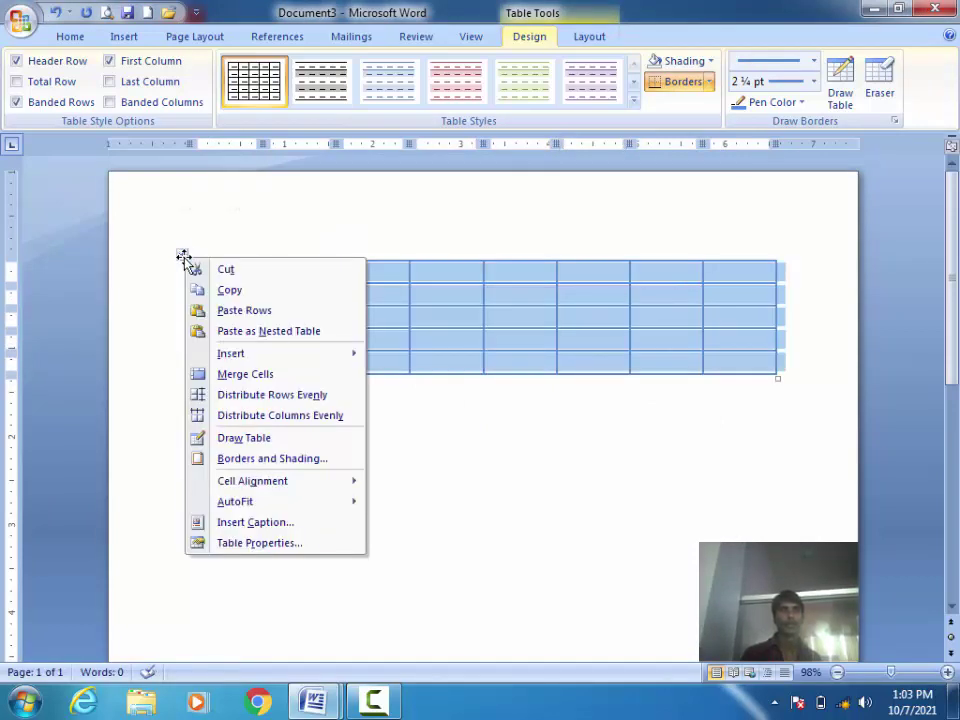
pyautogui.click(317, 460)
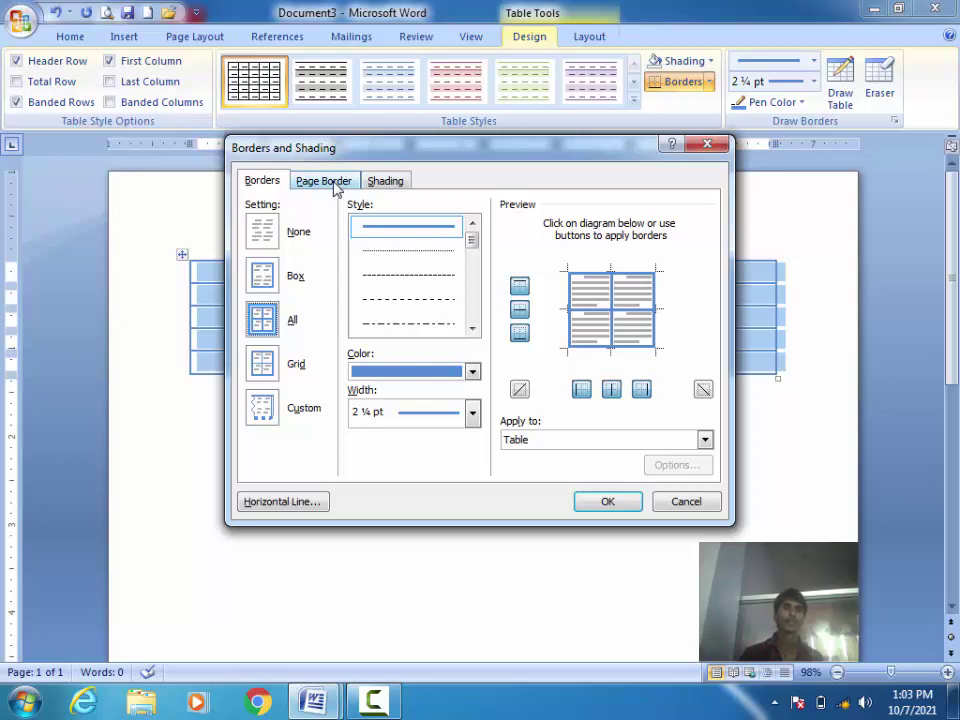
pyautogui.click(336, 189)
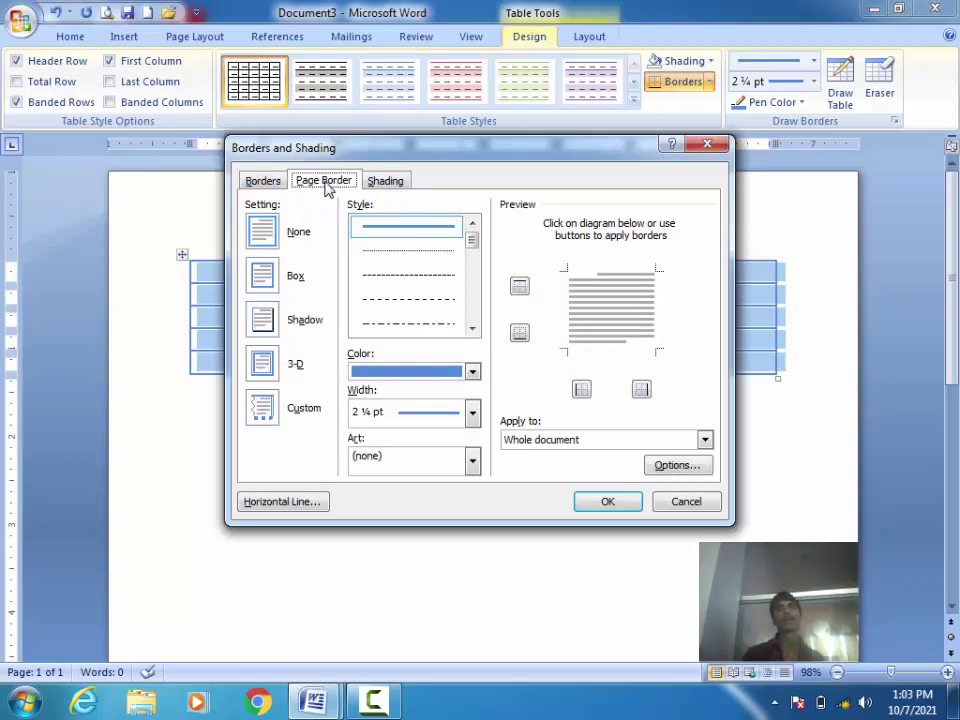
pyautogui.click(472, 328)
pyautogui.click(472, 328)
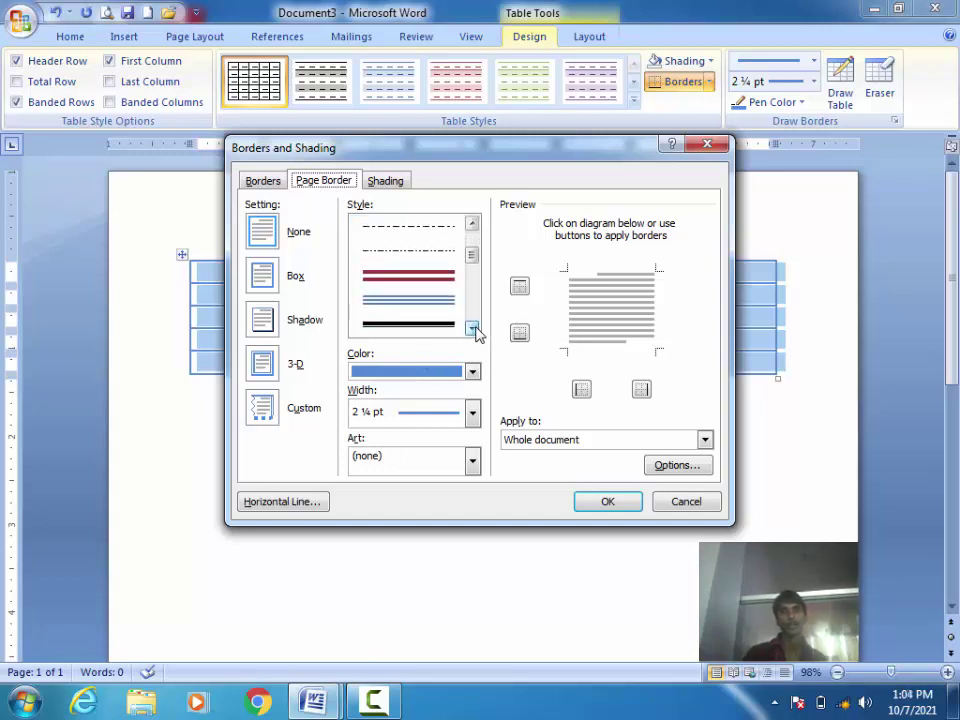
pyautogui.click(427, 301)
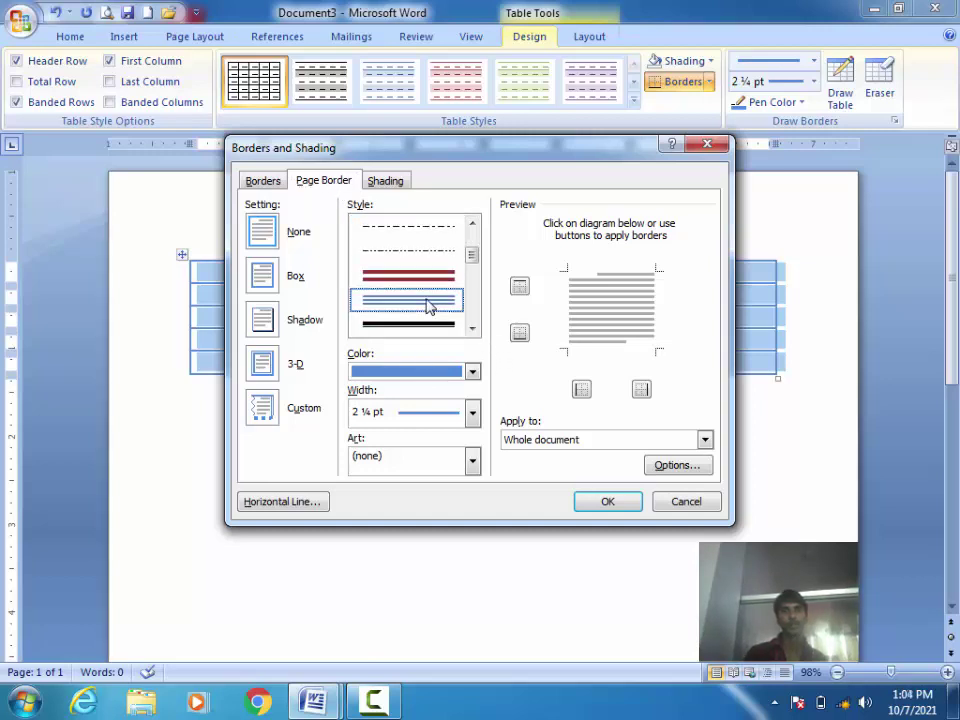
pyautogui.click(620, 507)
pyautogui.click(780, 486)
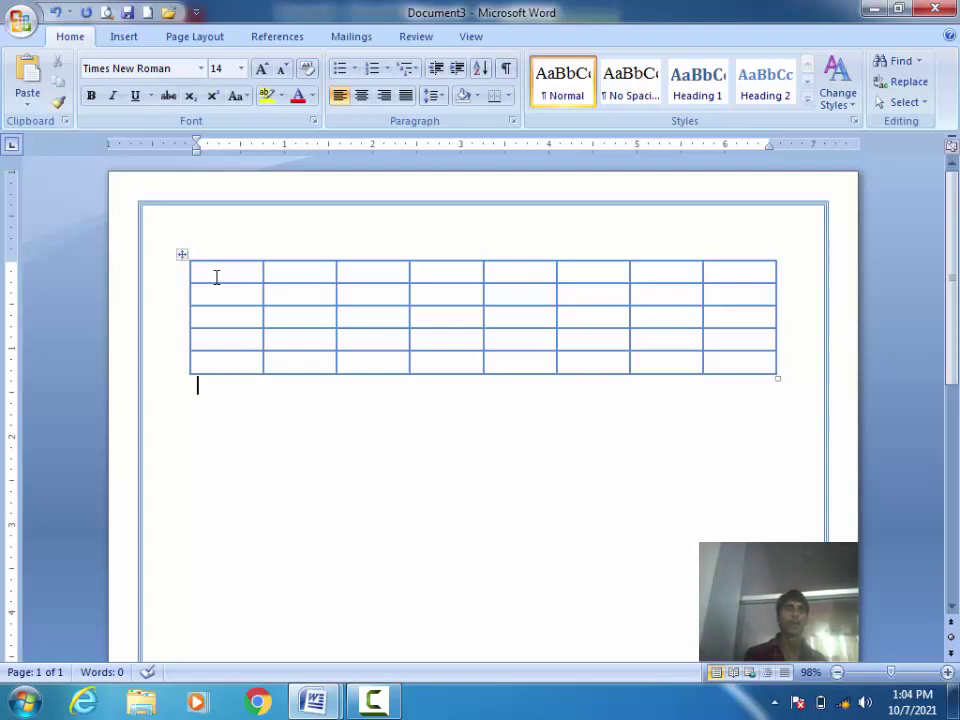
# Confirm the page border applies to the whole document and close the dialog.
pyautogui.rightClick(182, 256)
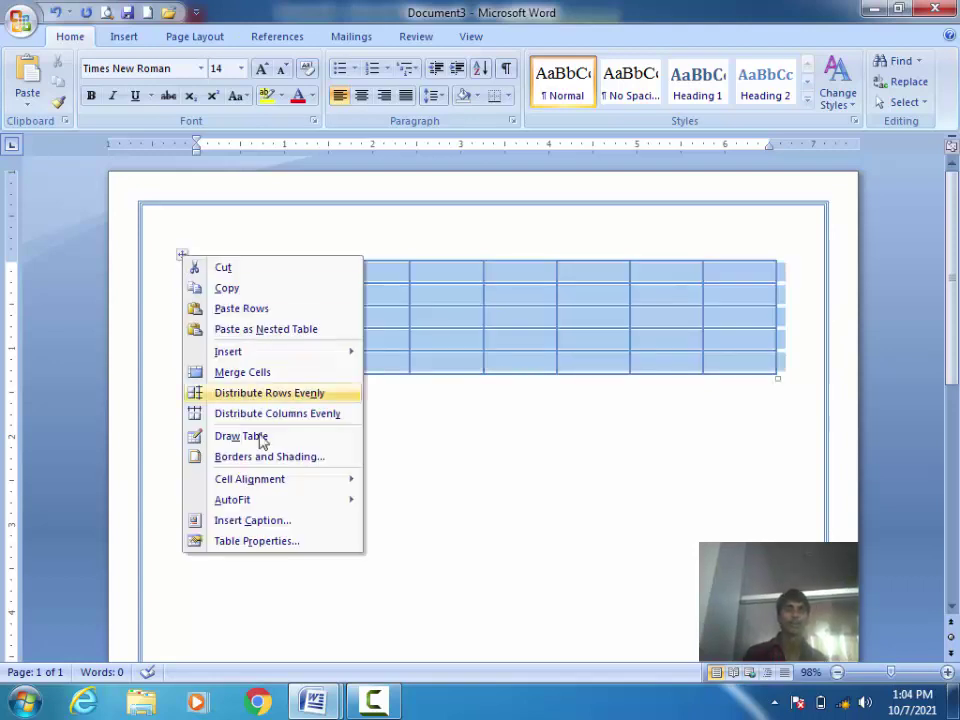
pyautogui.click(325, 458)
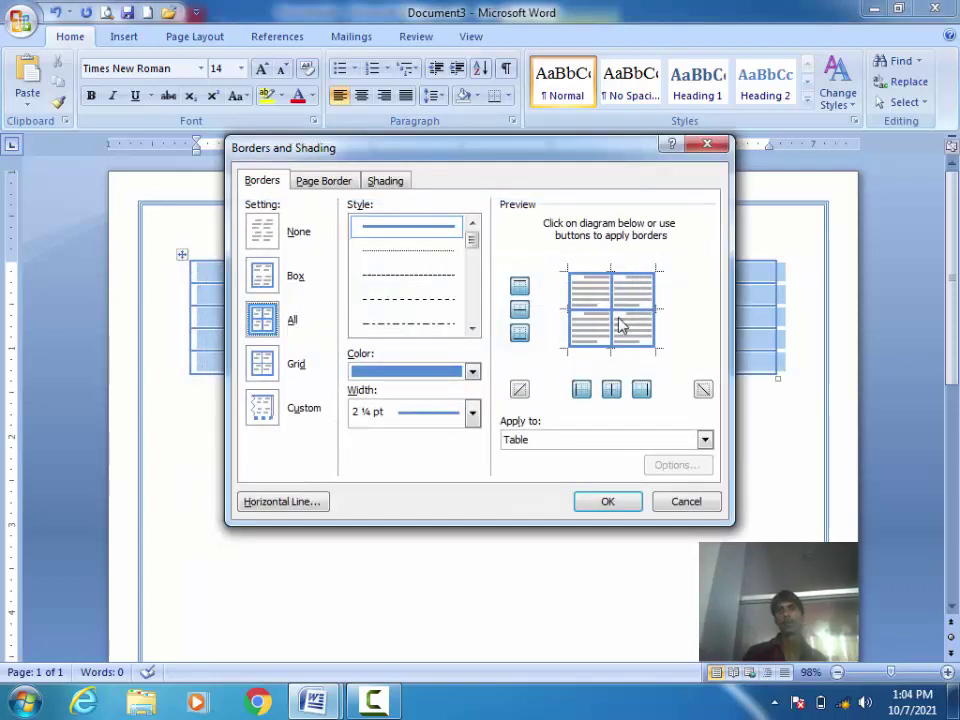
pyautogui.click(322, 182)
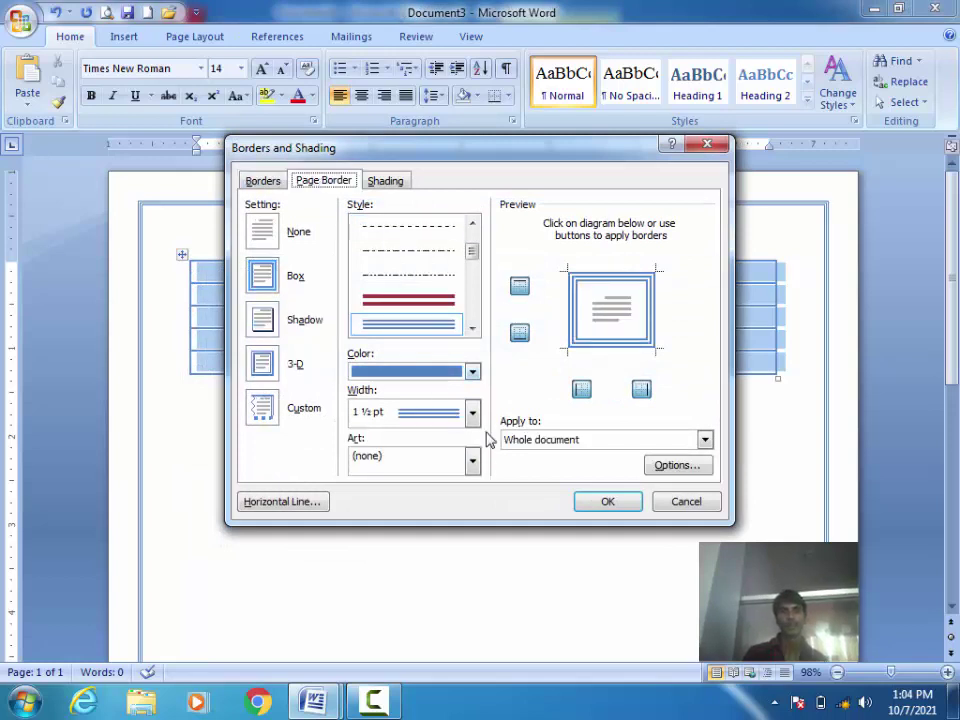
pyautogui.click(705, 441)
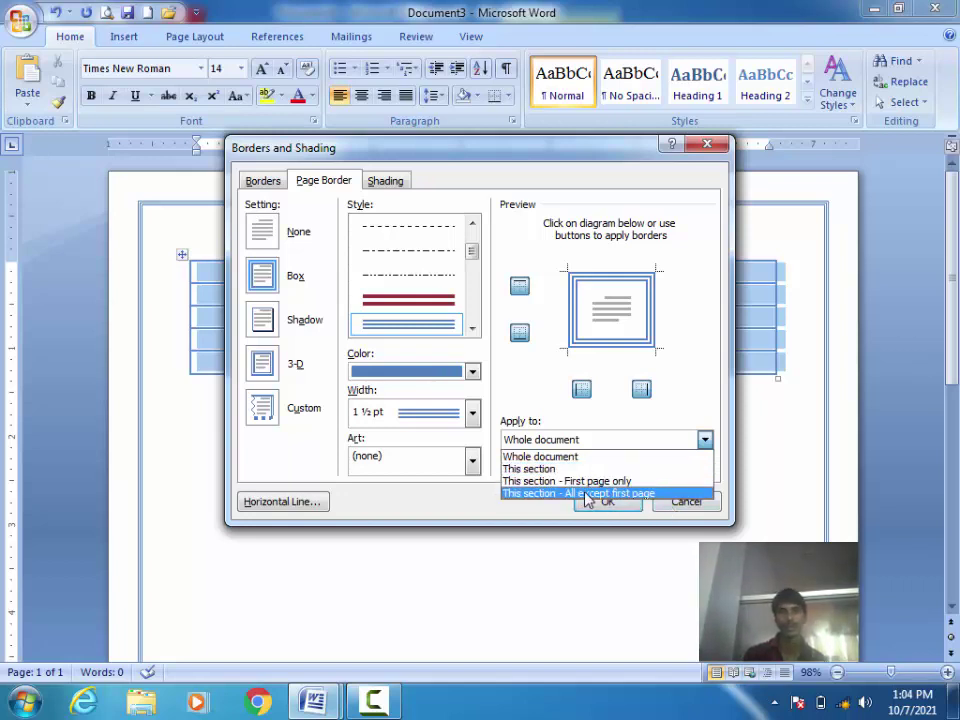
pyautogui.click(520, 511)
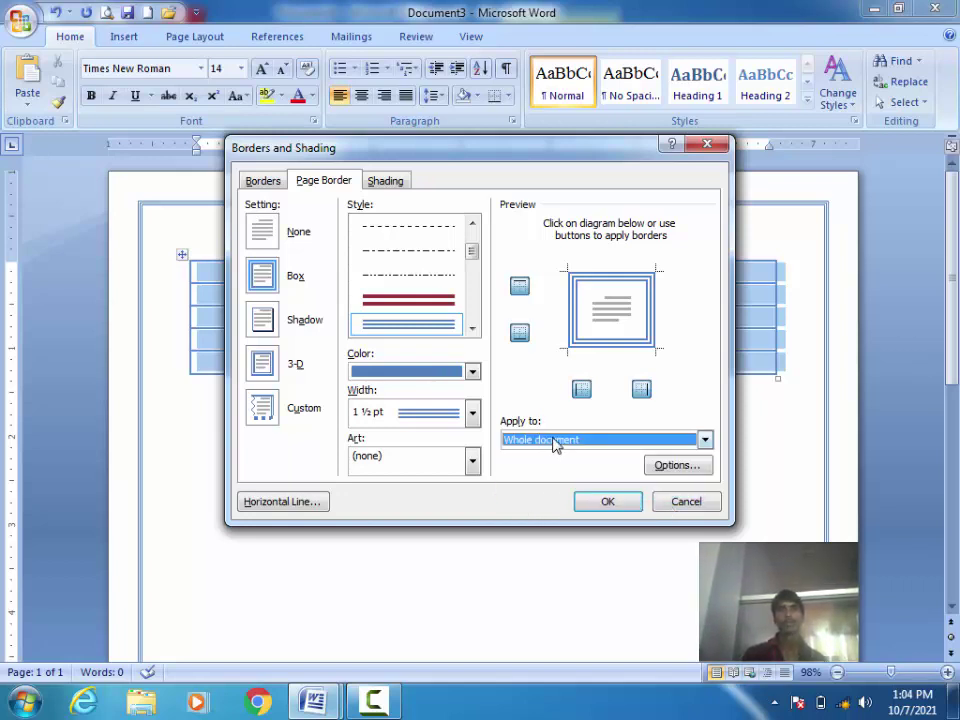
pyautogui.click(697, 505)
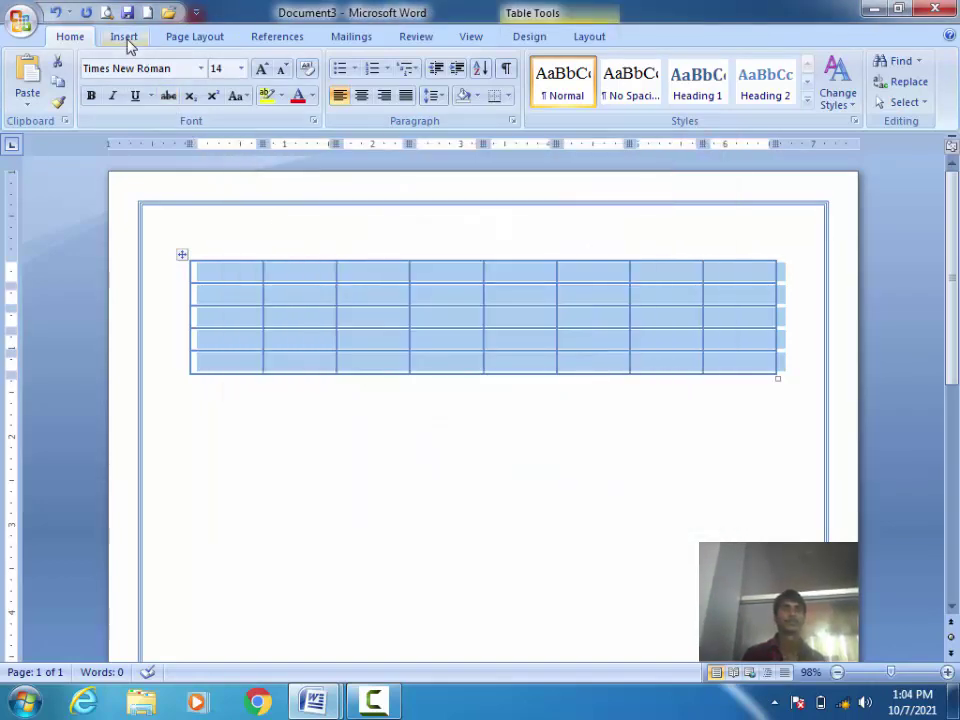
# Type Gjhk, Bu and short 'gku' words into the first two rows' cells.
pyautogui.click(124, 37)
pyautogui.click(126, 88)
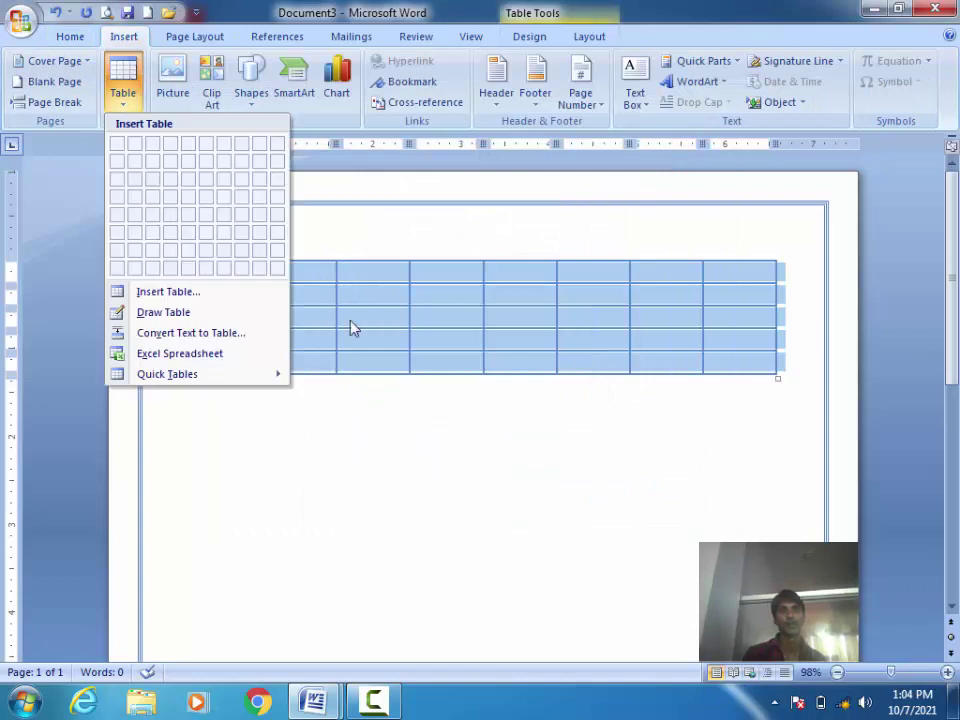
pyautogui.click(476, 328)
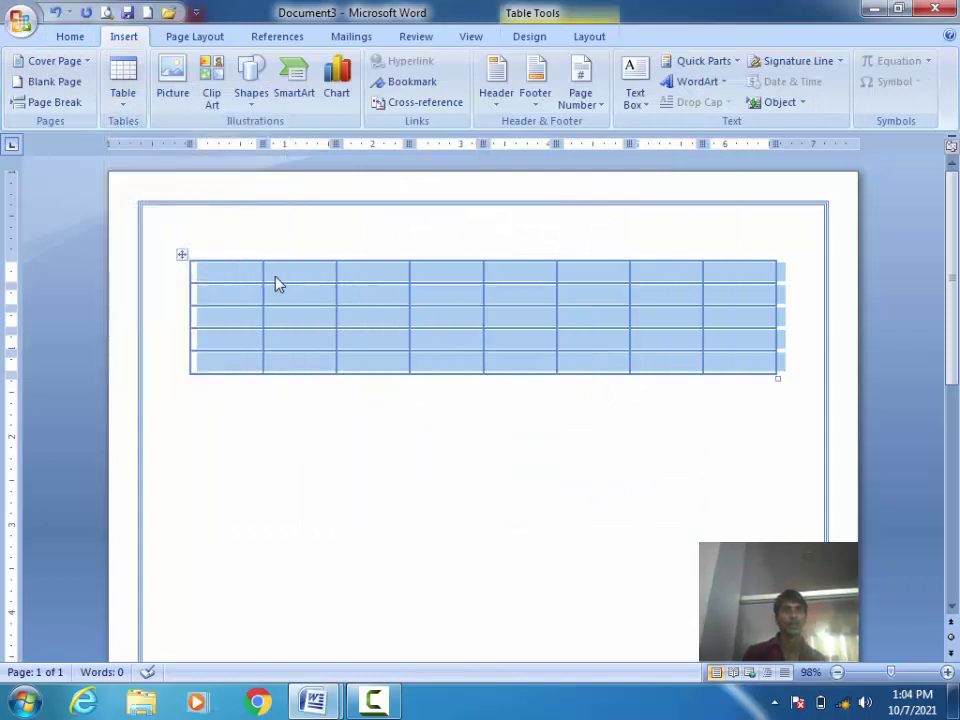
pyautogui.rightClick(182, 256)
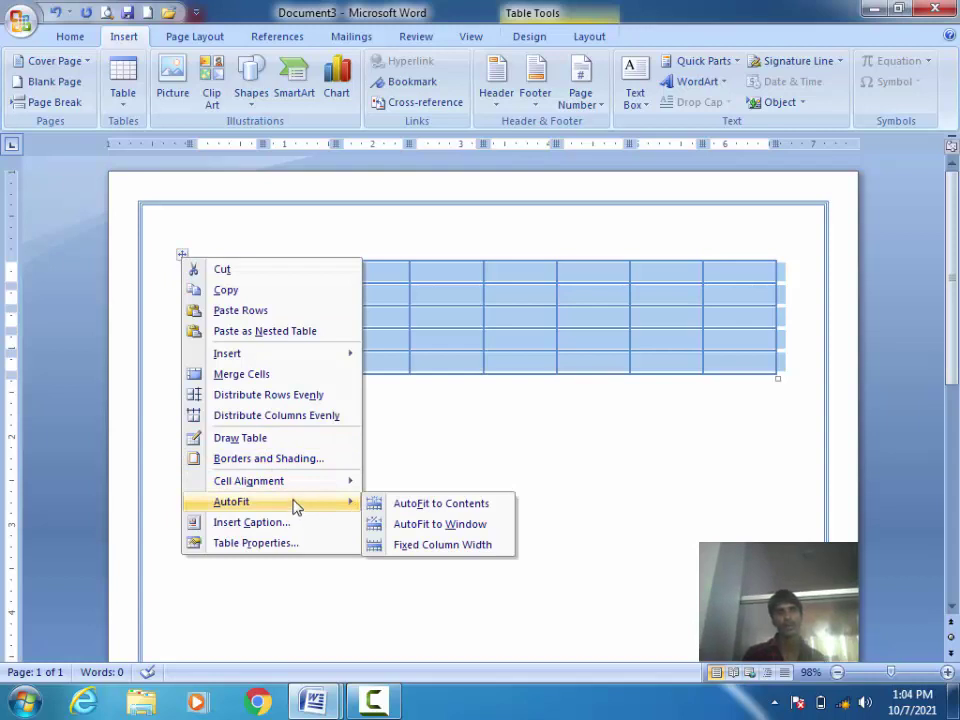
pyautogui.moveTo(249, 481)
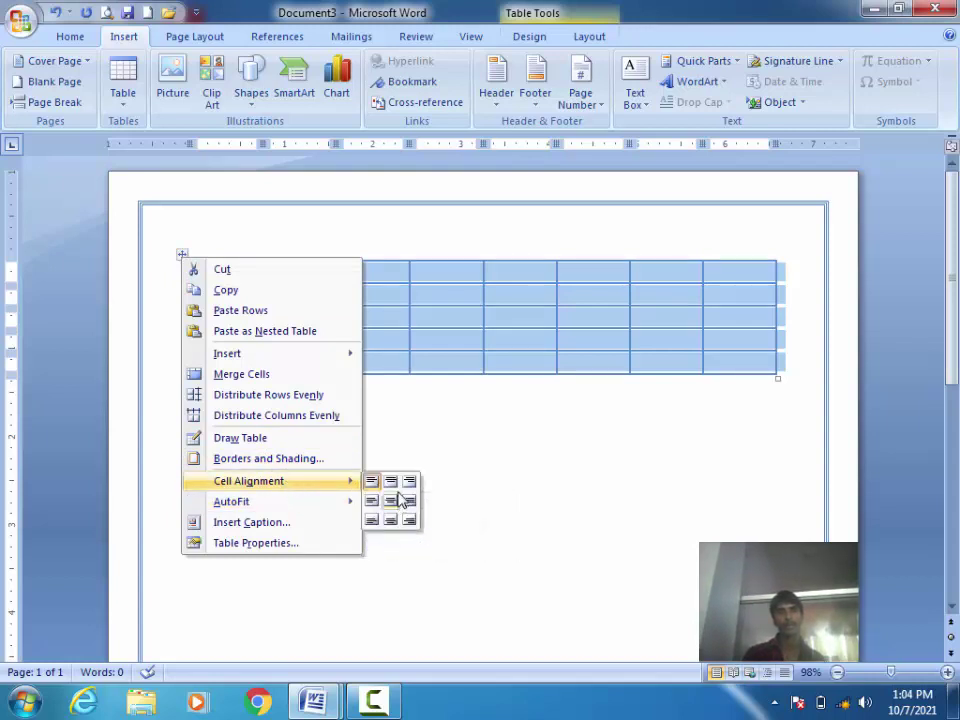
pyautogui.press('Escape')
pyautogui.click(248, 281)
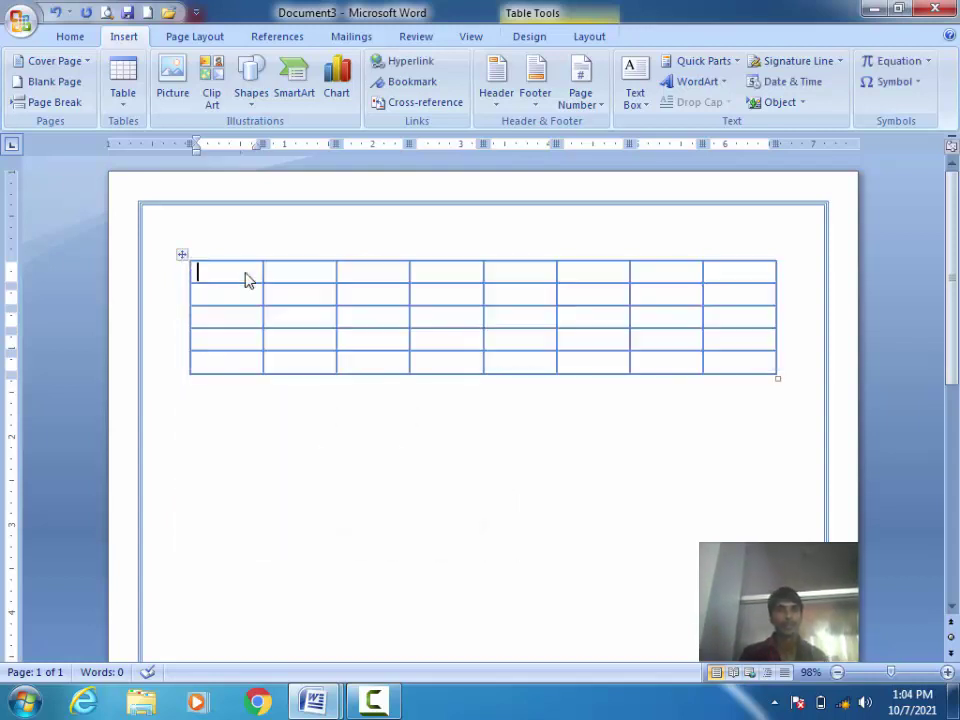
pyautogui.write('Gjhk')
pyautogui.press('Tab')
pyautogui.write('Bu')
pyautogui.press('Tab')
pyautogui.write('vfku\tgku\tgku\t')
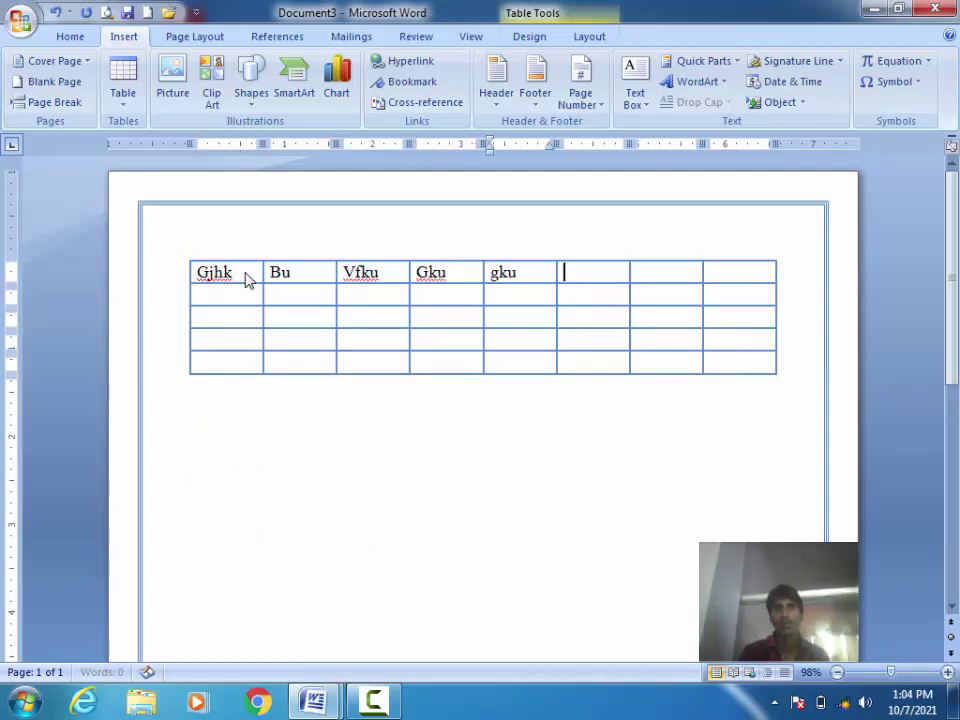
pyautogui.write('g\tku\tg\tku\tg\tku')
pyautogui.press('Tab')
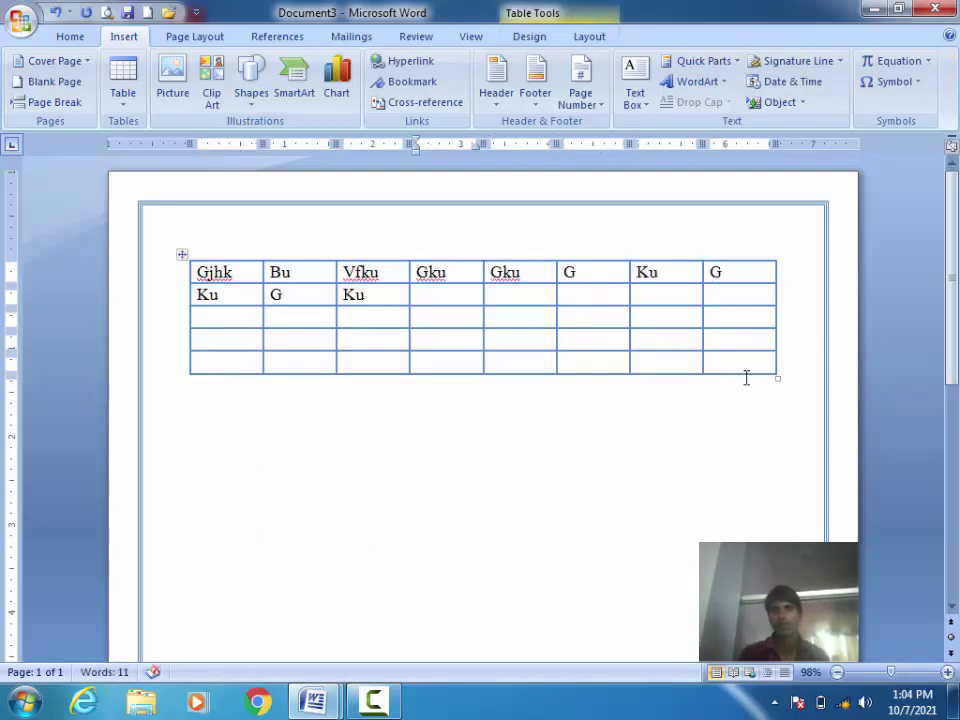
# Enlarge the table slightly and centre all cell text with Align Center.
pyautogui.moveTo(780, 373); pyautogui.dragTo(841, 399)
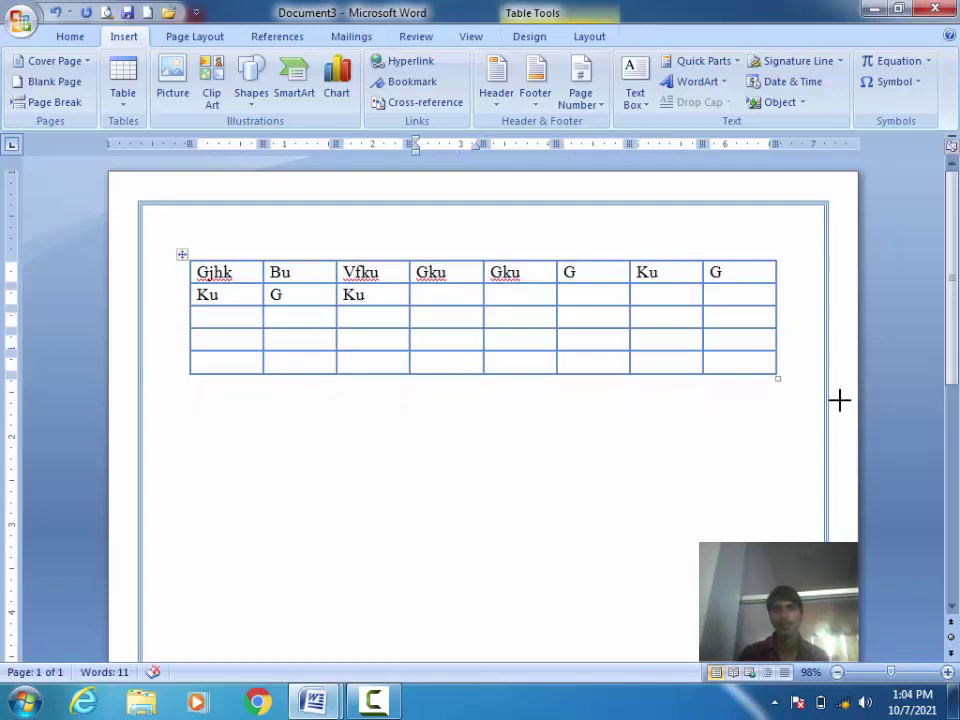
pyautogui.rightClick(183, 256)
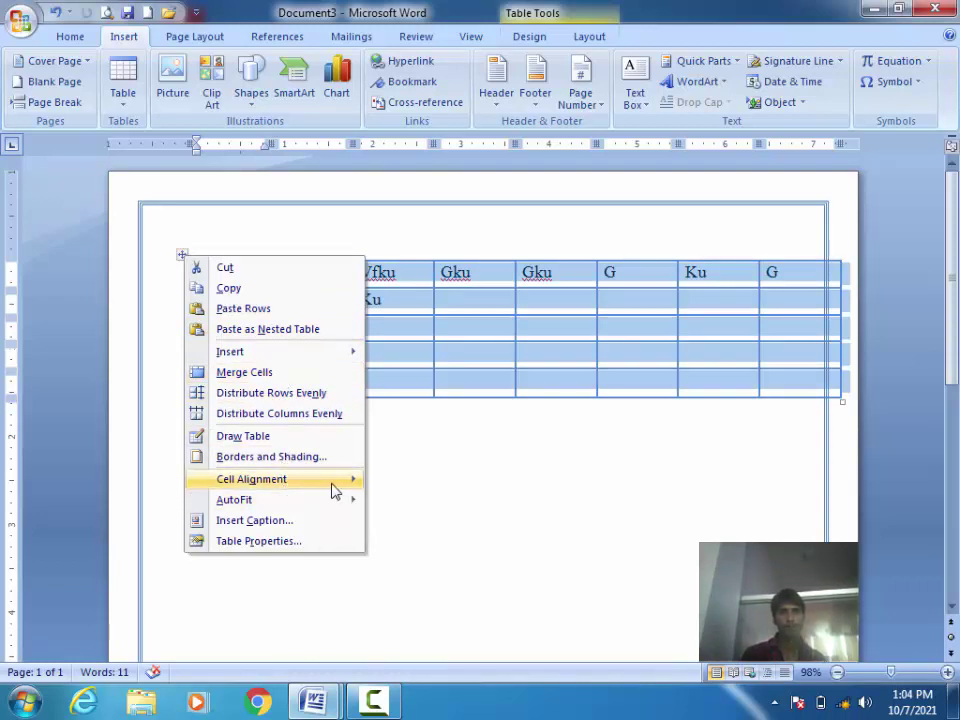
pyautogui.moveTo(251, 479)
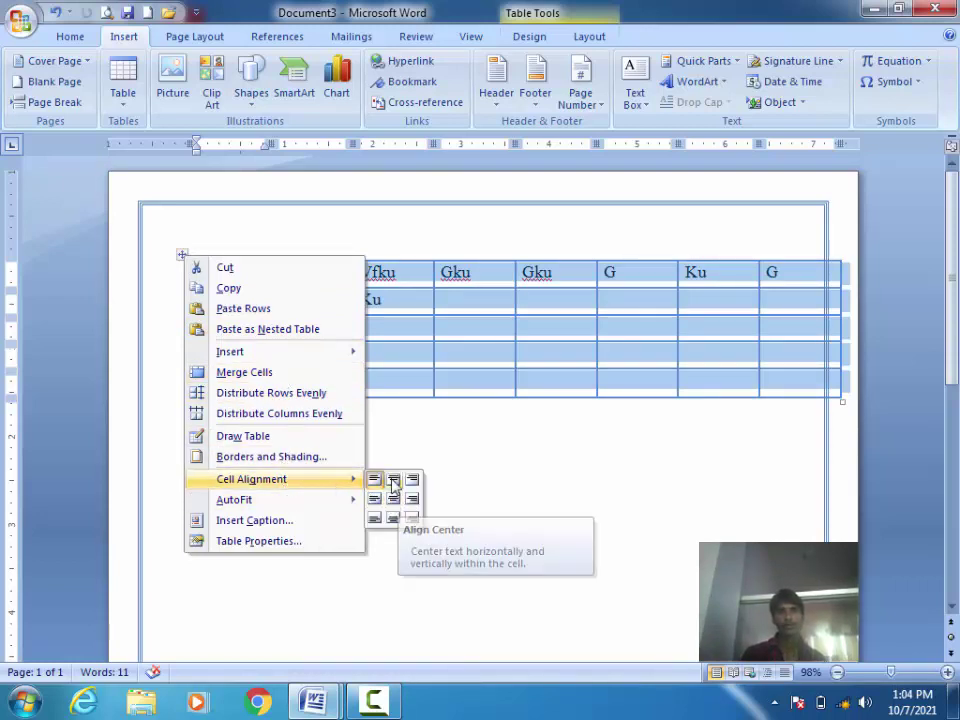
pyautogui.click(395, 502)
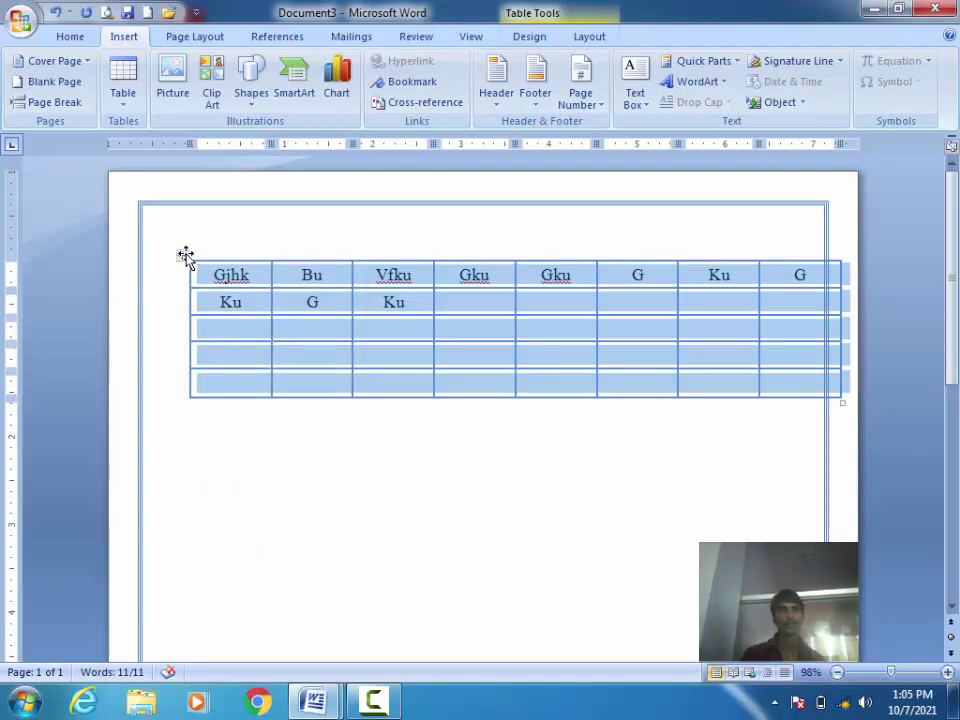
# Select the words Gjhk and Bu, then narrow the column holding Bu.
pyautogui.rightClick(185, 256)
pyautogui.moveTo(237, 498)
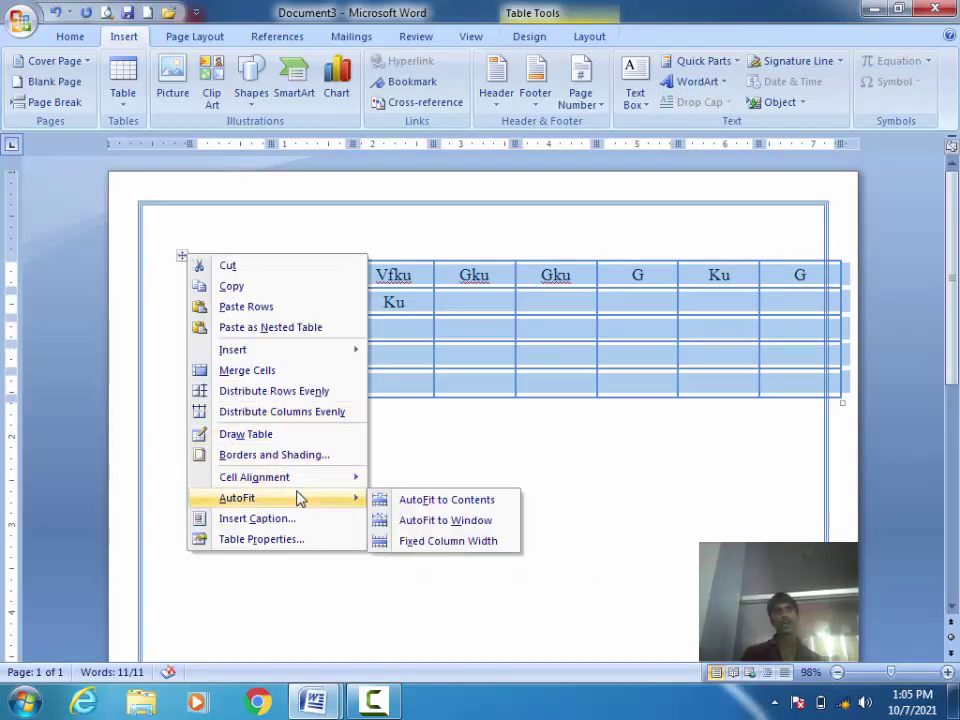
pyautogui.click(443, 455)
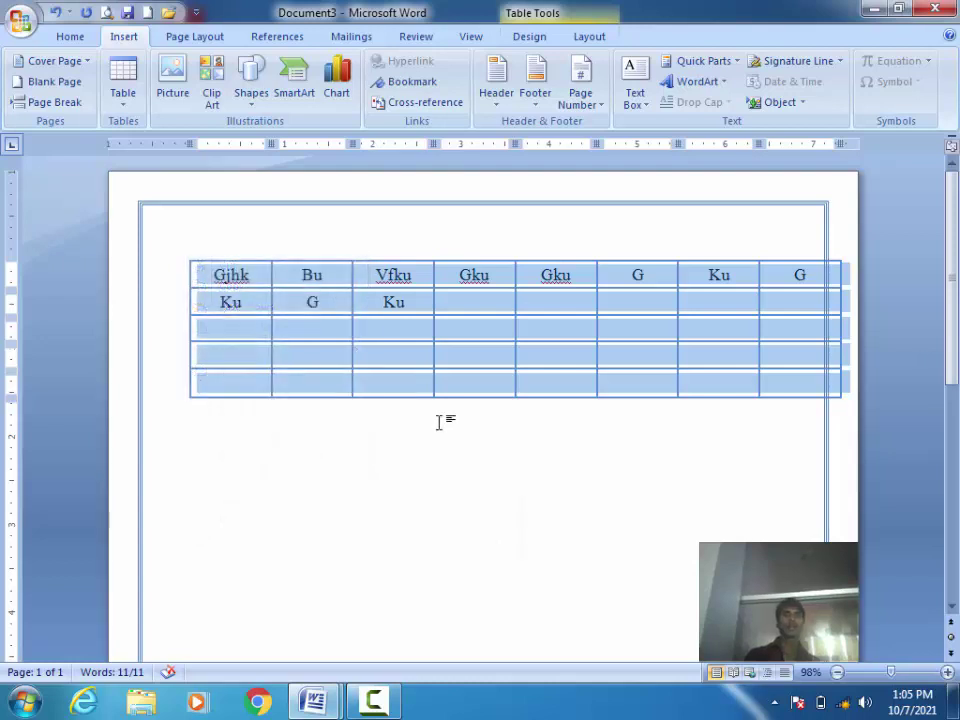
pyautogui.click(305, 336)
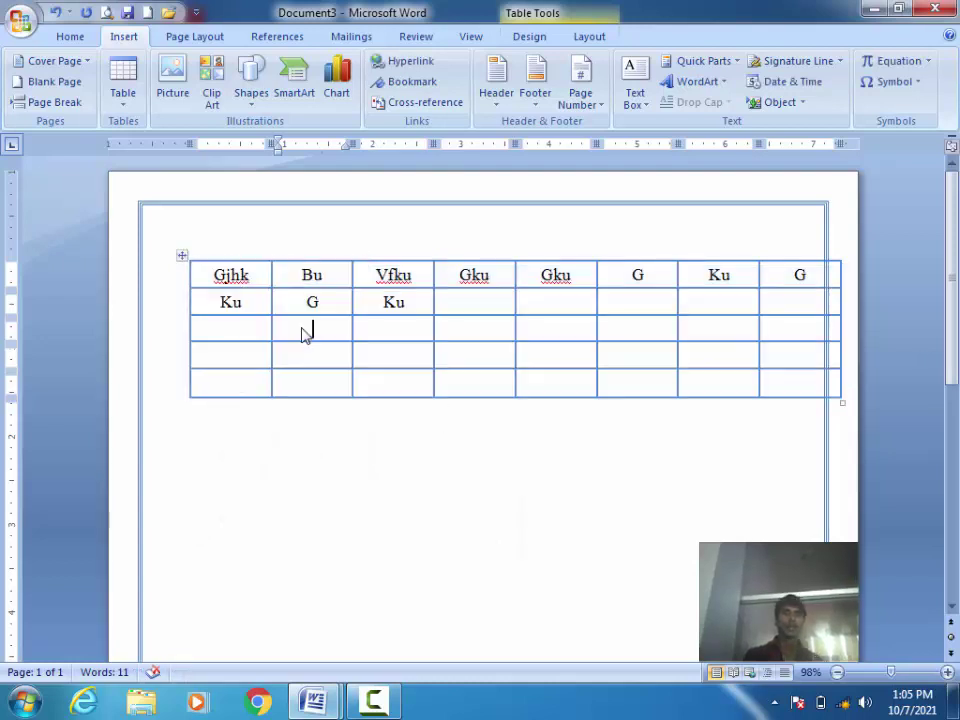
pyautogui.moveTo(254, 273); pyautogui.dragTo(207, 272)
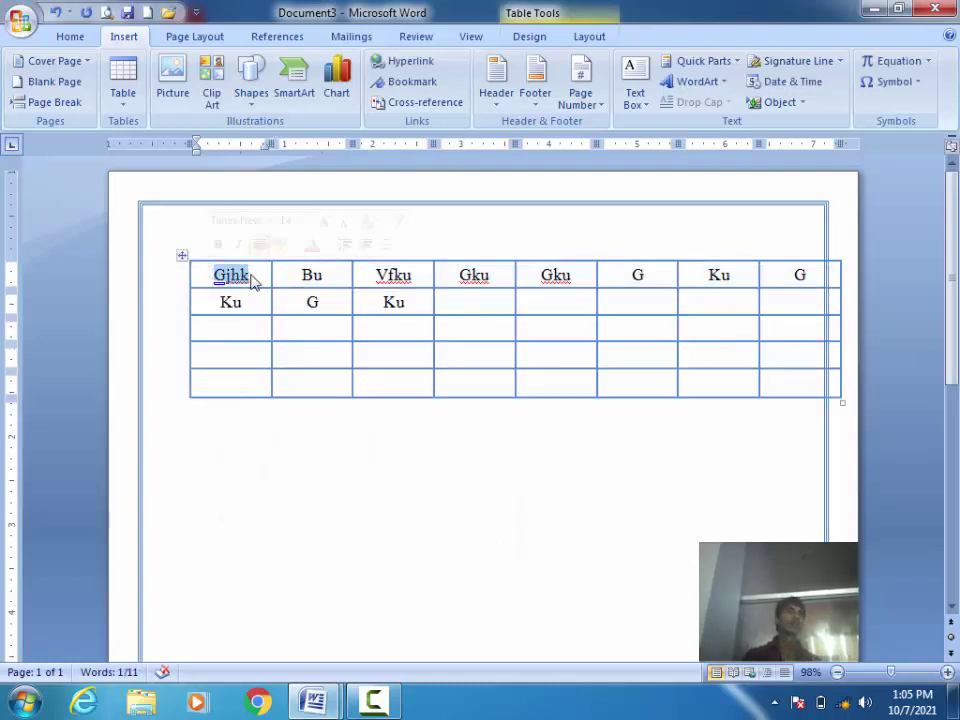
pyautogui.click(306, 275)
pyautogui.doubleClick(306, 275)
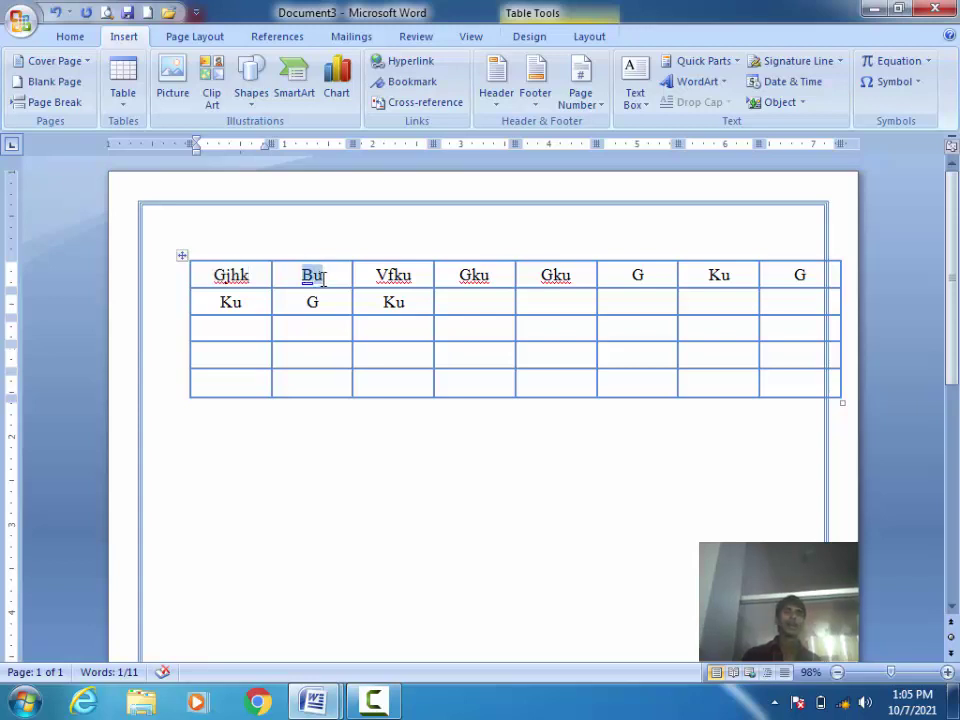
pyautogui.click(333, 276)
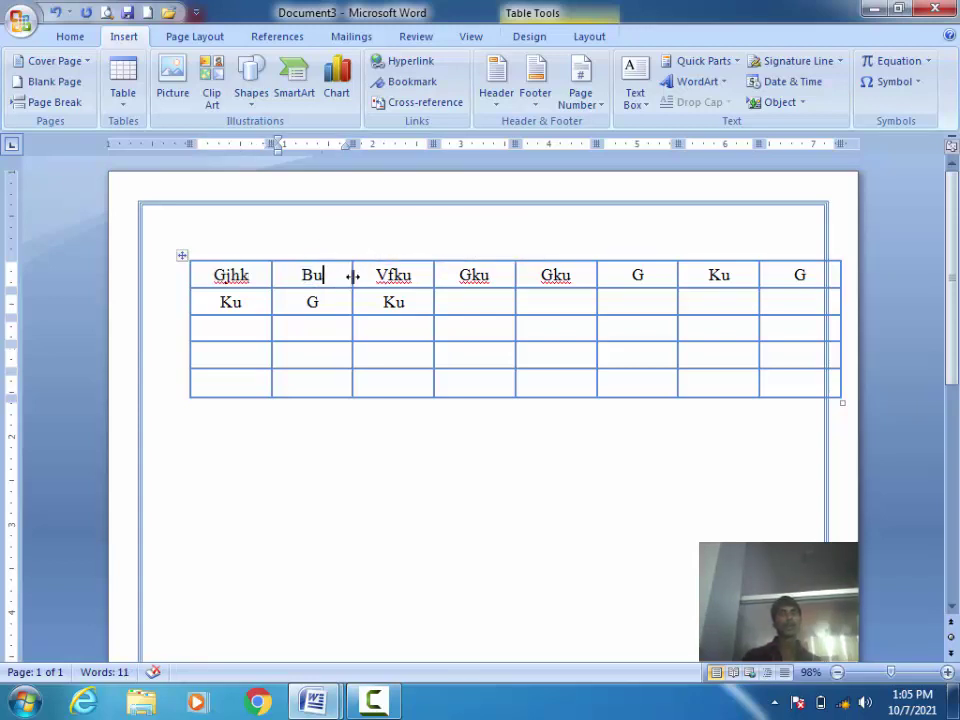
pyautogui.moveTo(352, 275)
pyautogui.mouseDown()
pyautogui.moveTo(377, 279)
pyautogui.moveTo(341, 283)
pyautogui.mouseUp()
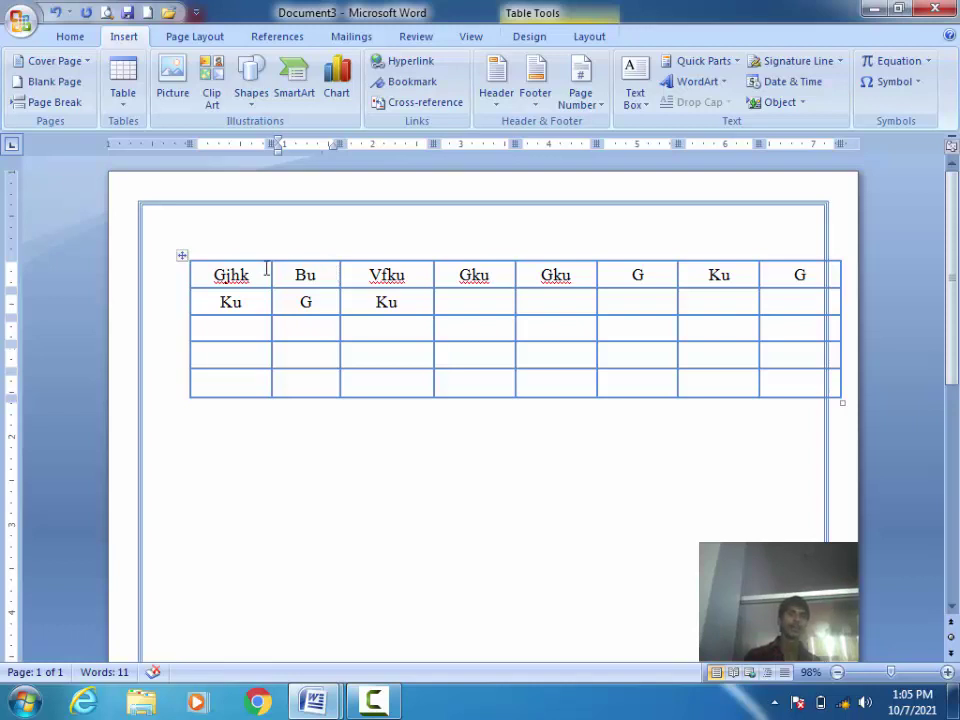
# AutoFit the table to its contents.
pyautogui.rightClick(179, 261)
pyautogui.moveTo(230, 502)
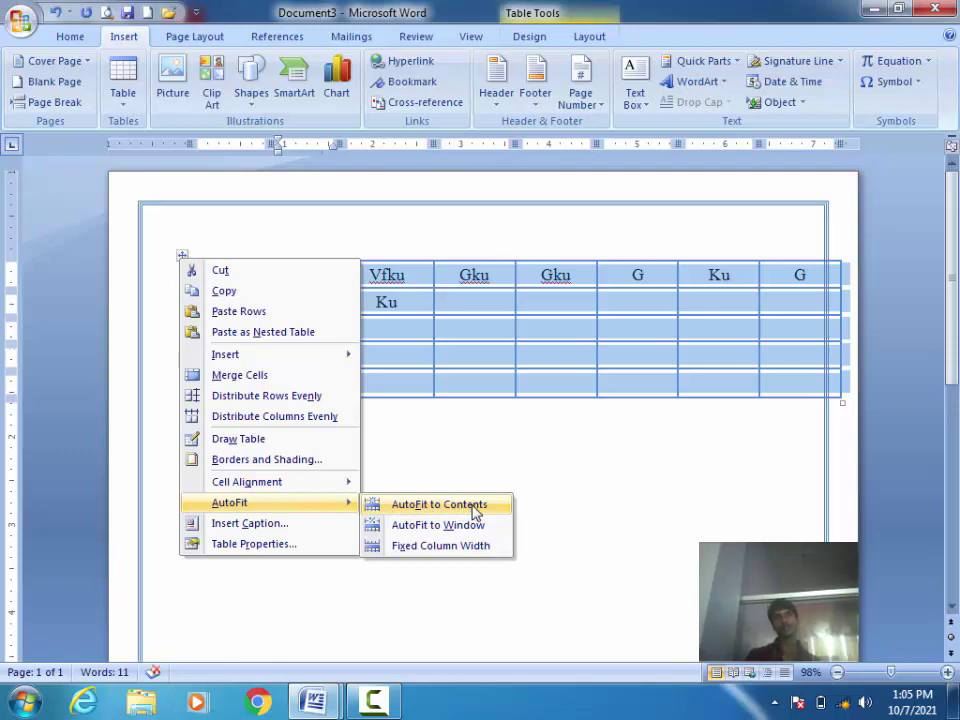
pyautogui.click(476, 512)
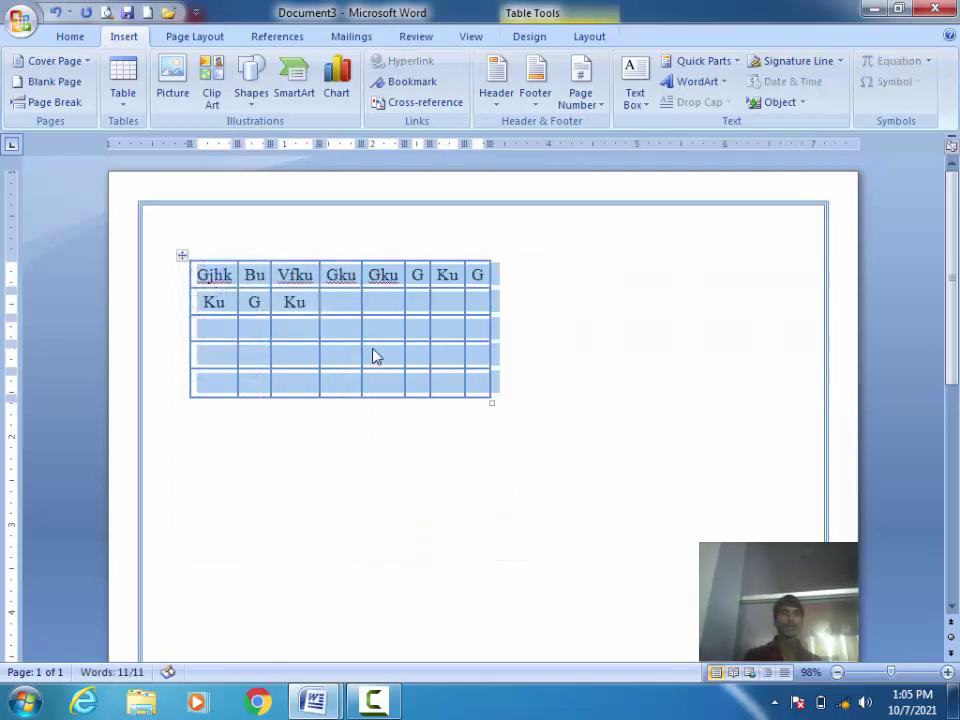
pyautogui.click(338, 313)
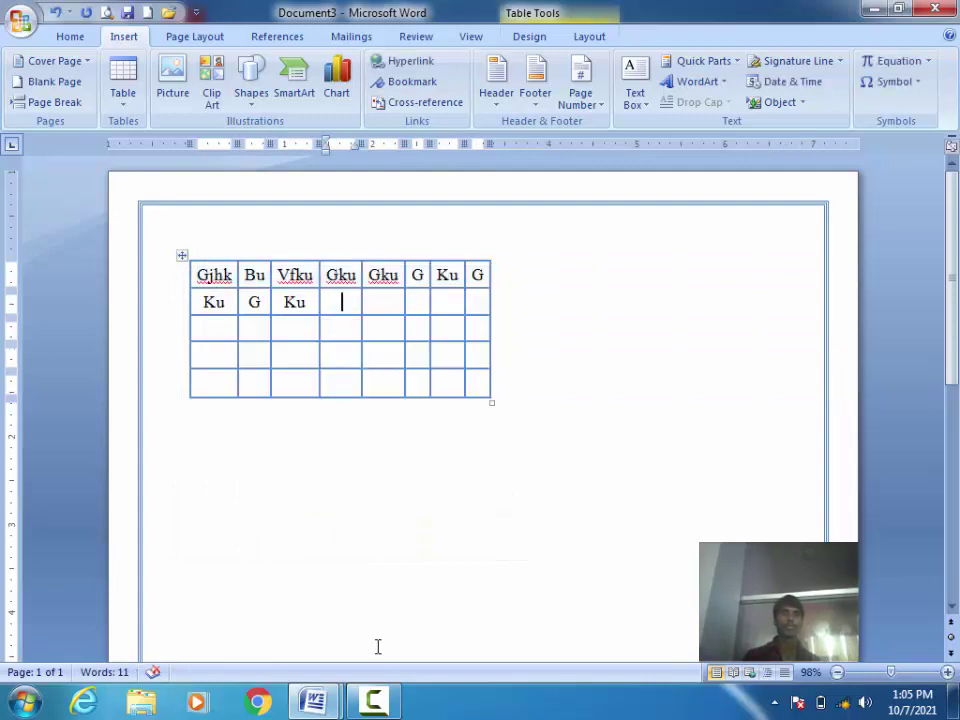
# AutoFit the table to the window, then set Fixed Column Width.
pyautogui.rightClick(184, 258)
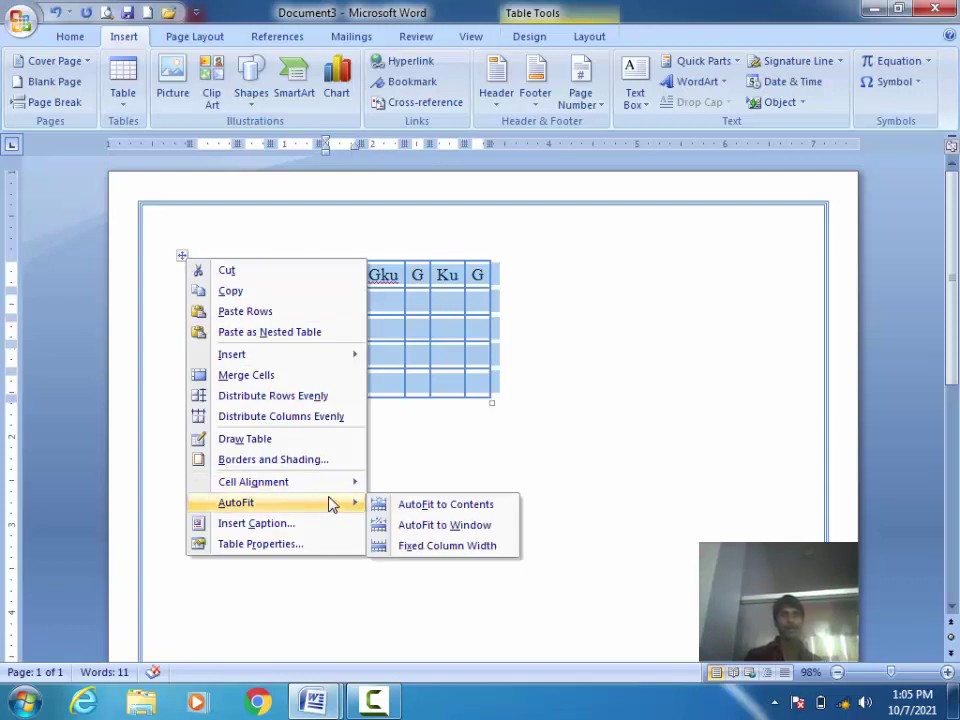
pyautogui.click(489, 531)
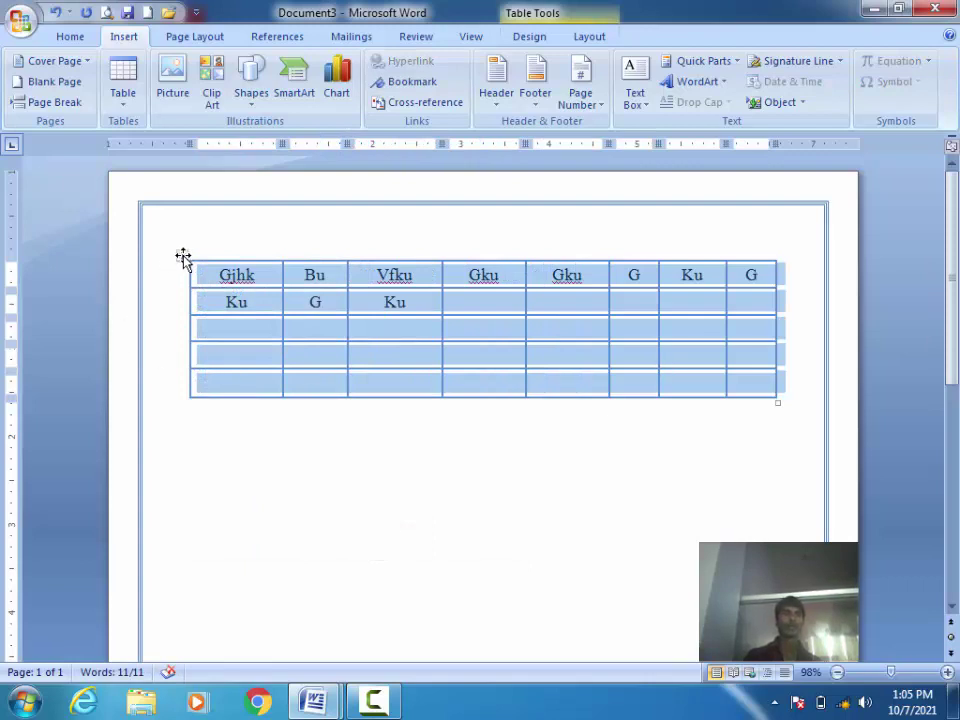
pyautogui.rightClick(183, 260)
pyautogui.moveTo(270, 502)
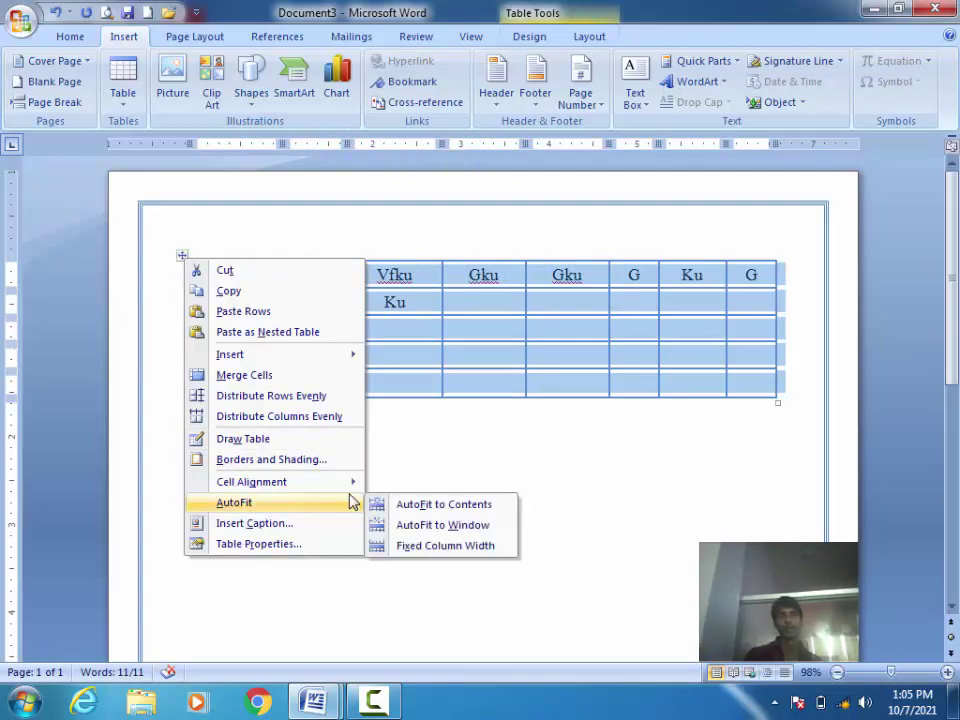
pyautogui.click(462, 547)
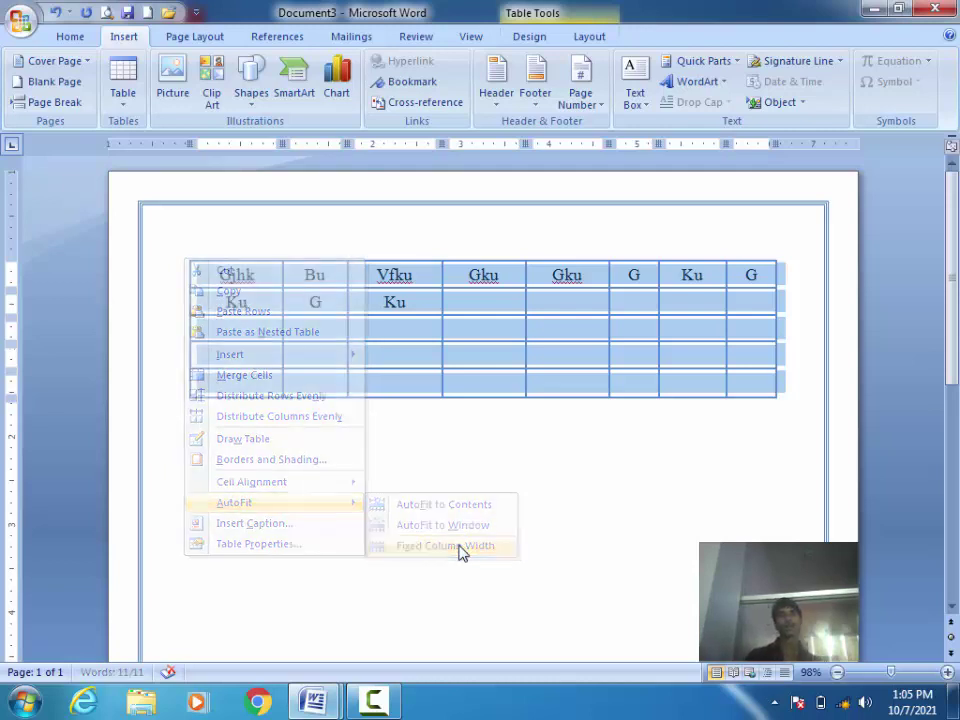
pyautogui.rightClick(185, 262)
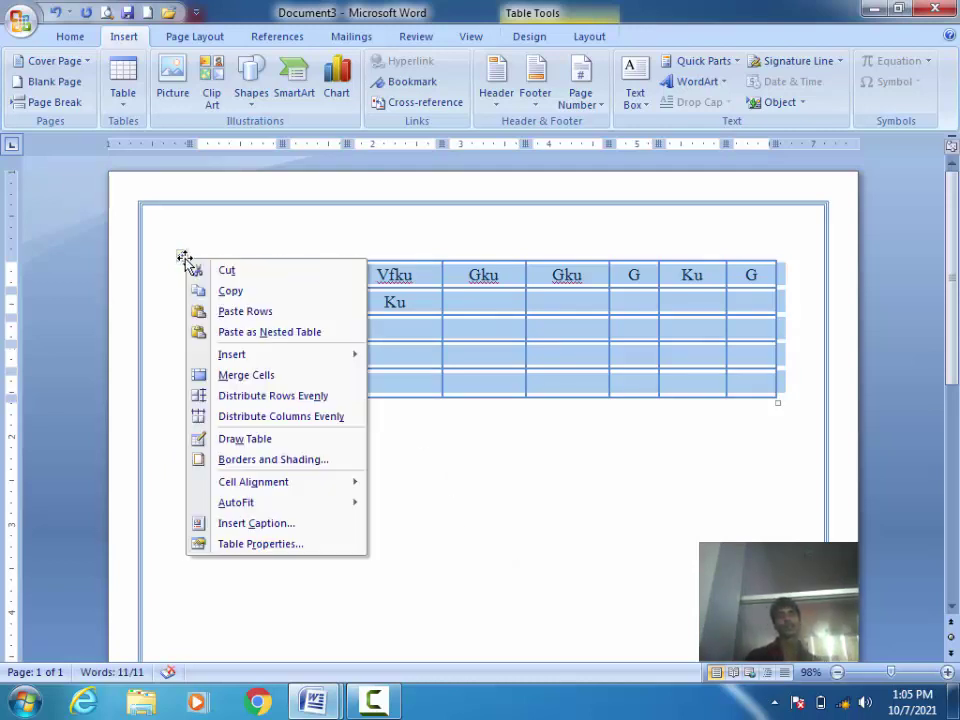
# Add the caption 'Table 1Student' above the table.
pyautogui.click(304, 526)
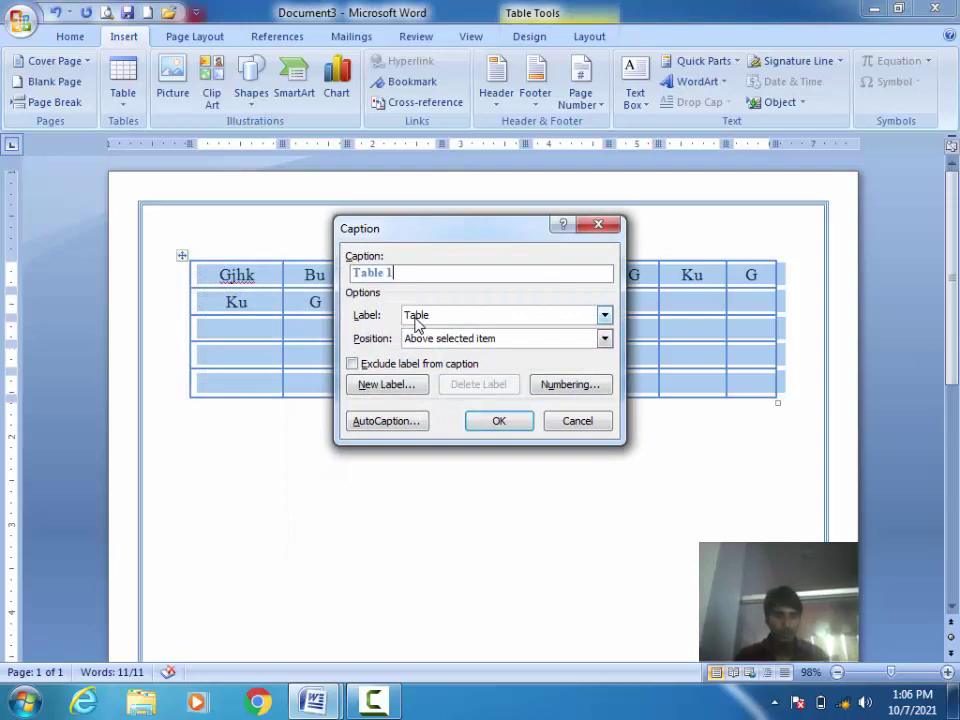
pyautogui.write('Student')
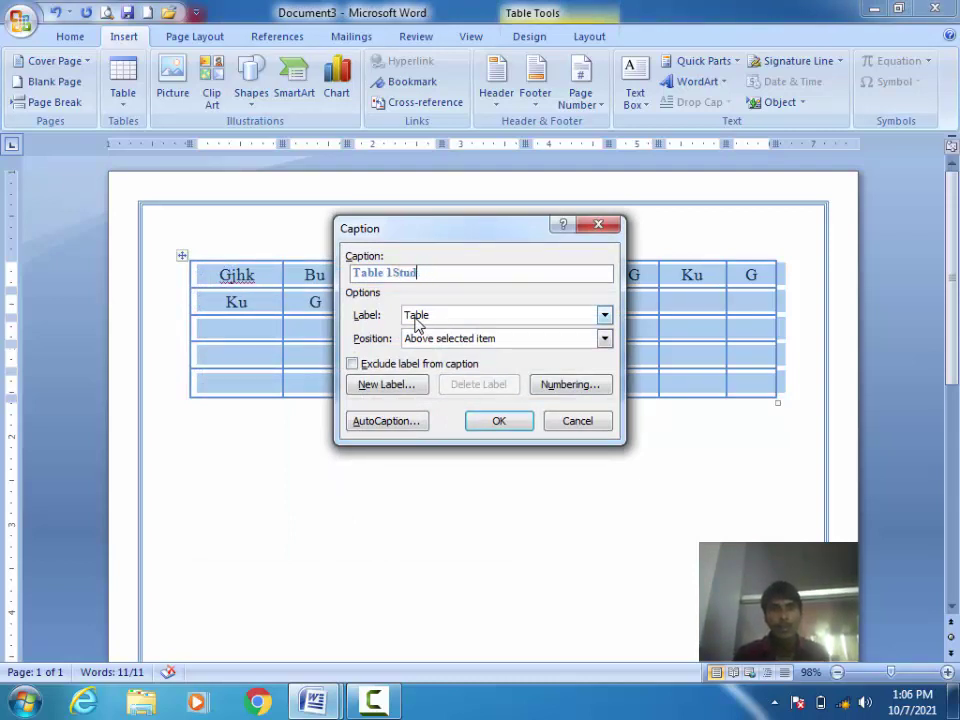
pyautogui.press('BackSpace')
pyautogui.write('S')
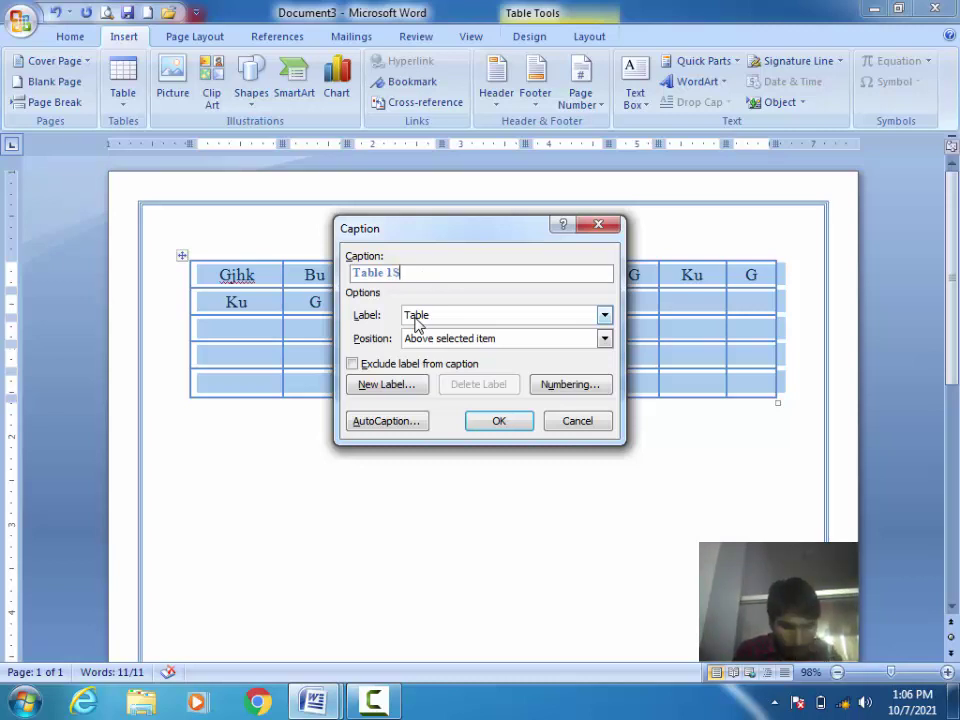
pyautogui.write('tudent')
pyautogui.click(497, 421)
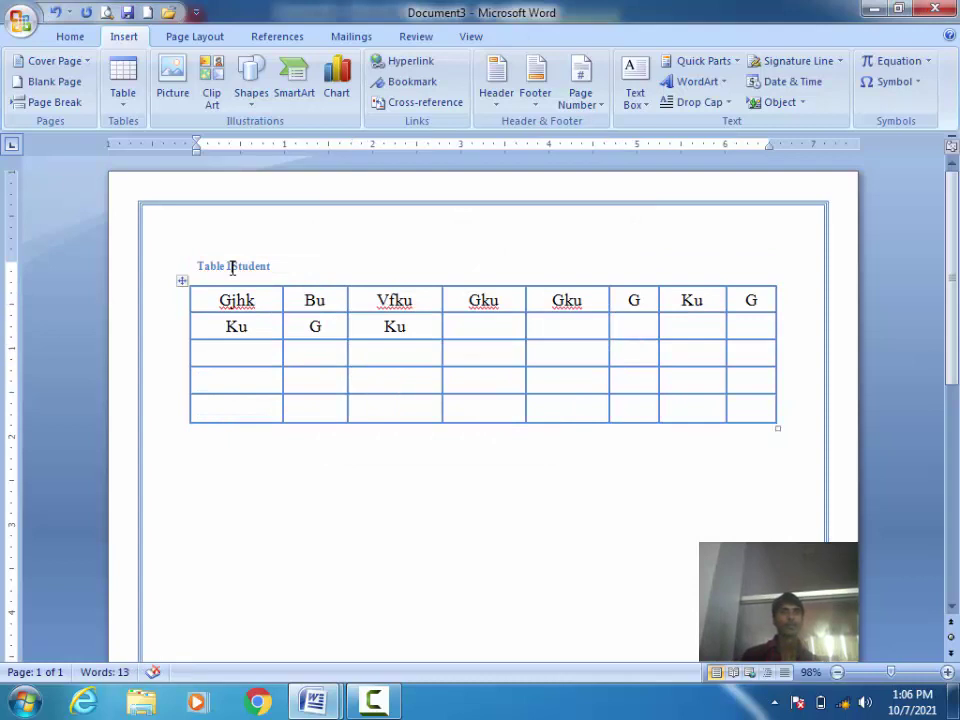
# Select the entire Student table with its move handle.
pyautogui.click(326, 357)
pyautogui.doubleClick(235, 268)
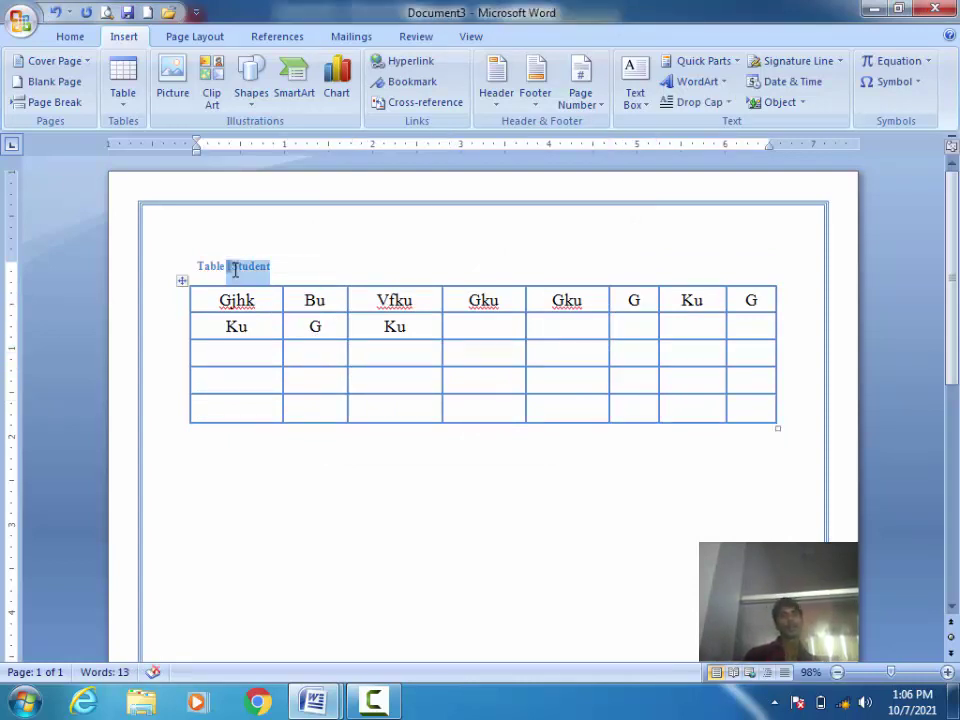
pyautogui.click(181, 284)
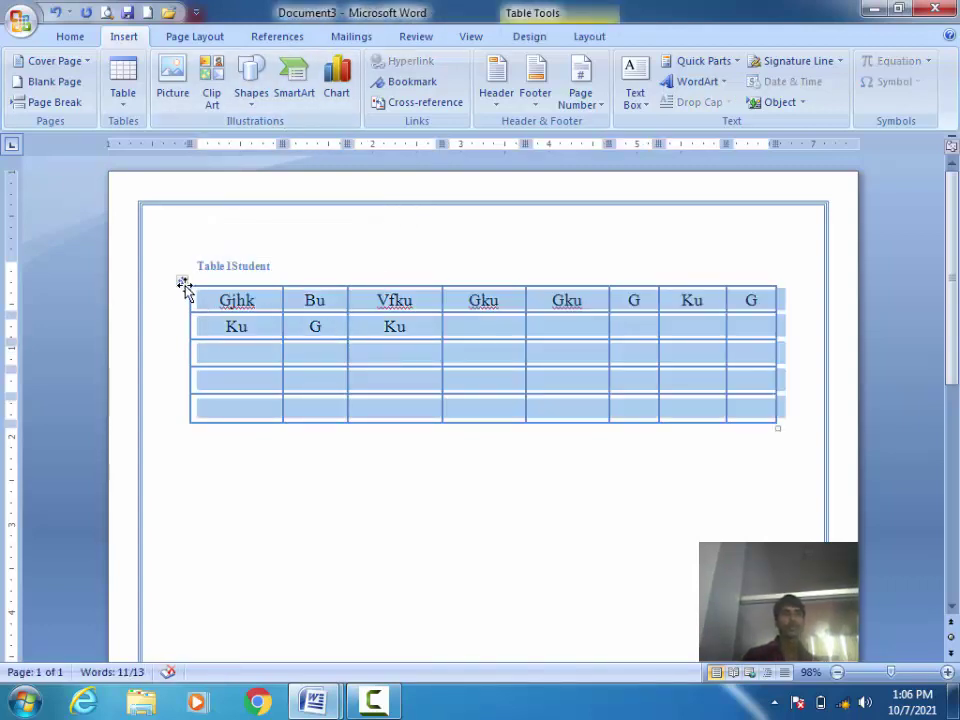
pyautogui.rightClick(184, 289)
pyautogui.moveTo(236, 529)
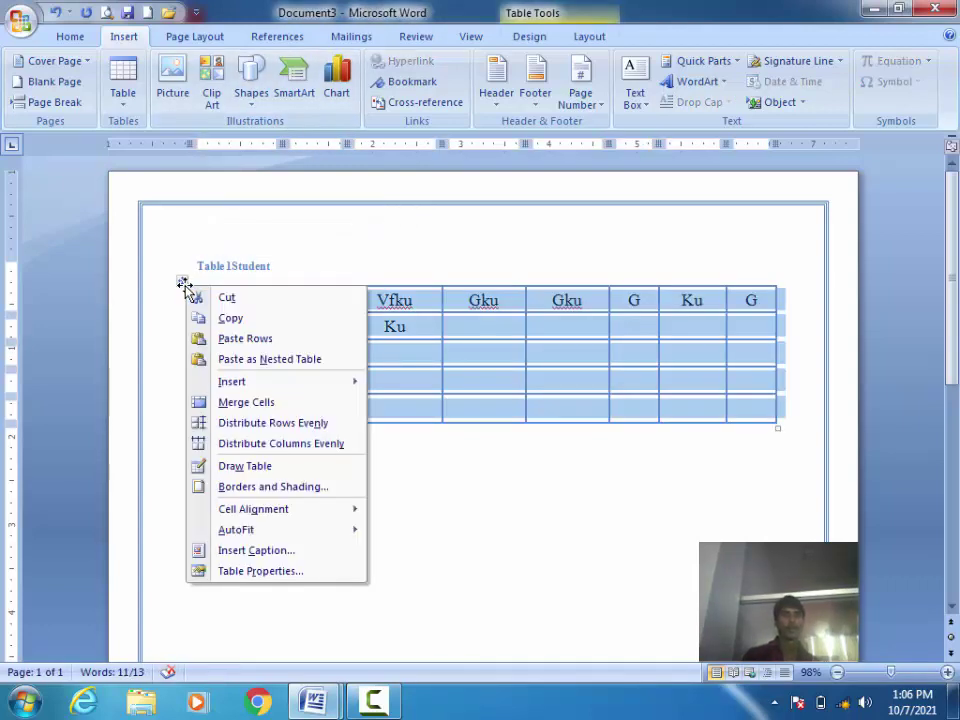
pyautogui.click(293, 581)
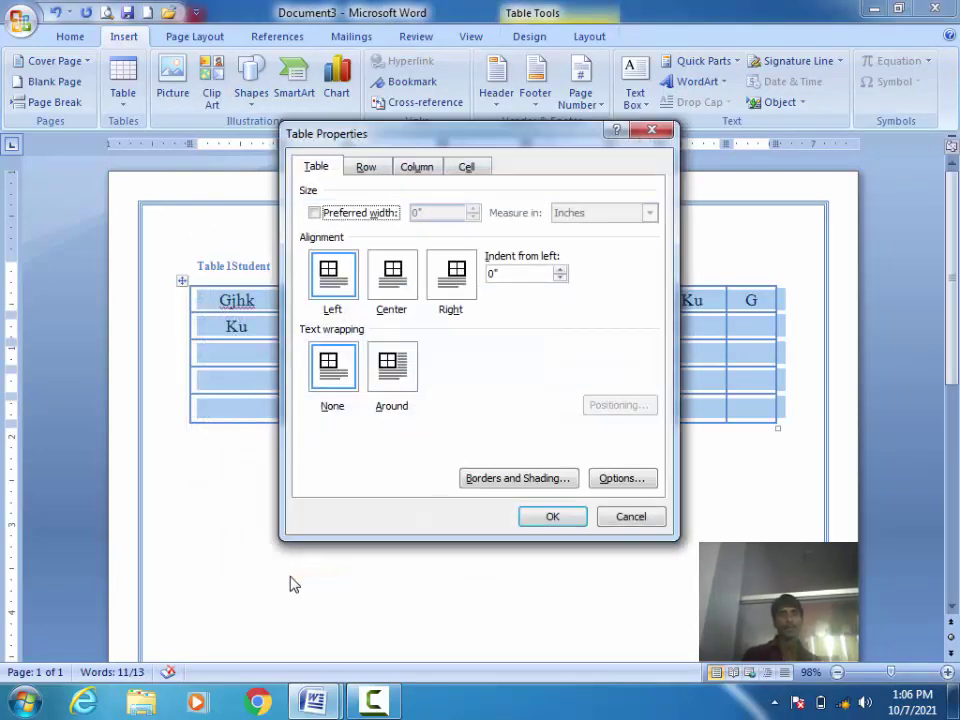
pyautogui.click(334, 271)
pyautogui.click(392, 280)
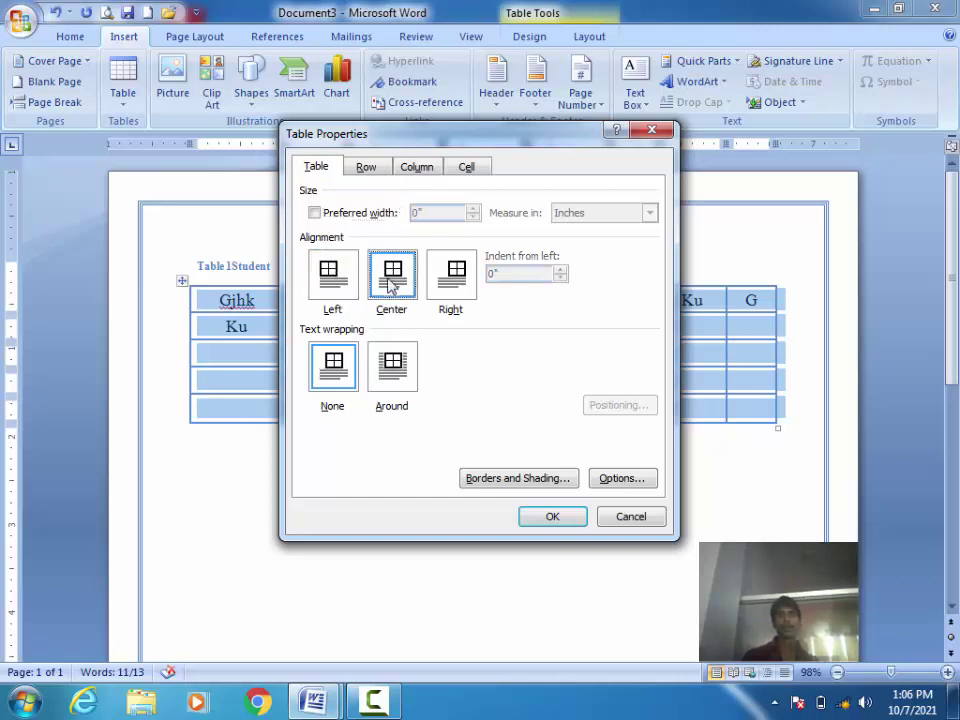
pyautogui.click(462, 272)
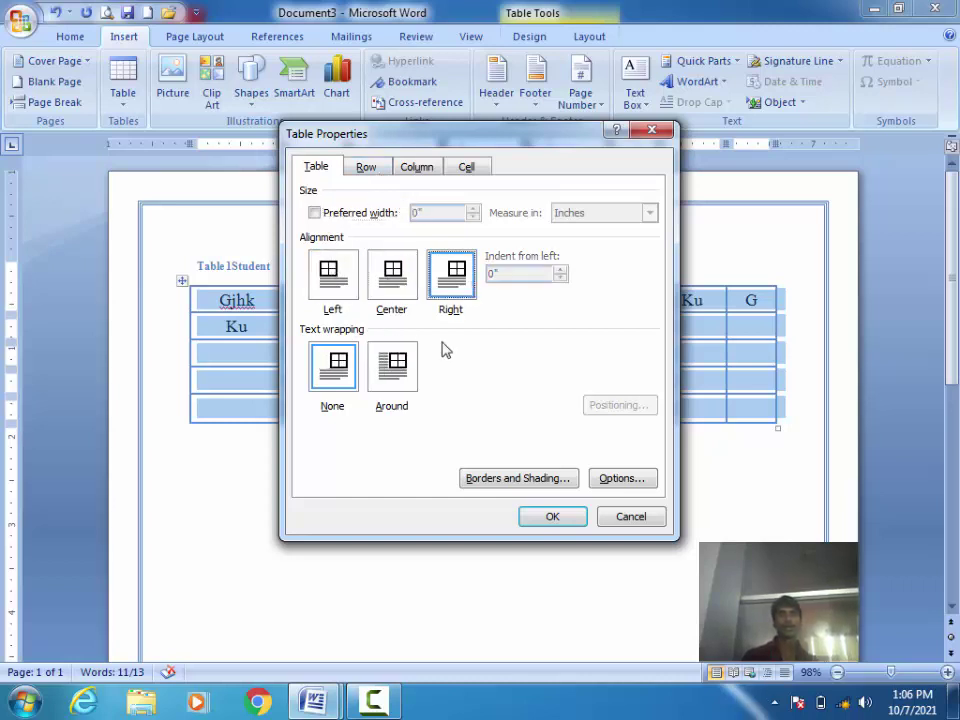
pyautogui.click(366, 166)
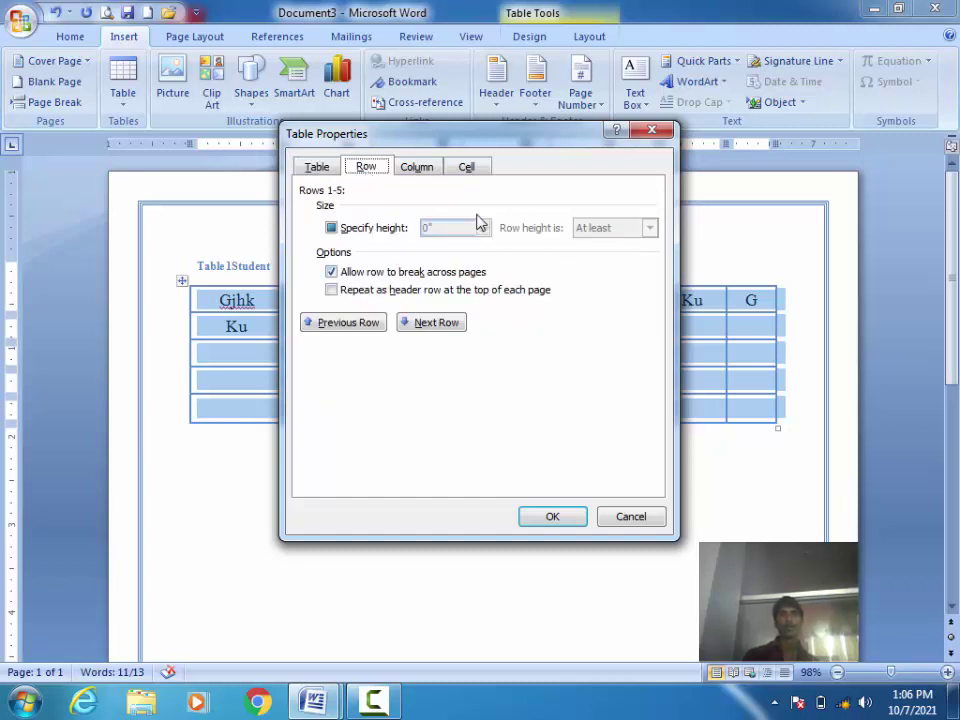
pyautogui.click(417, 168)
pyautogui.click(465, 168)
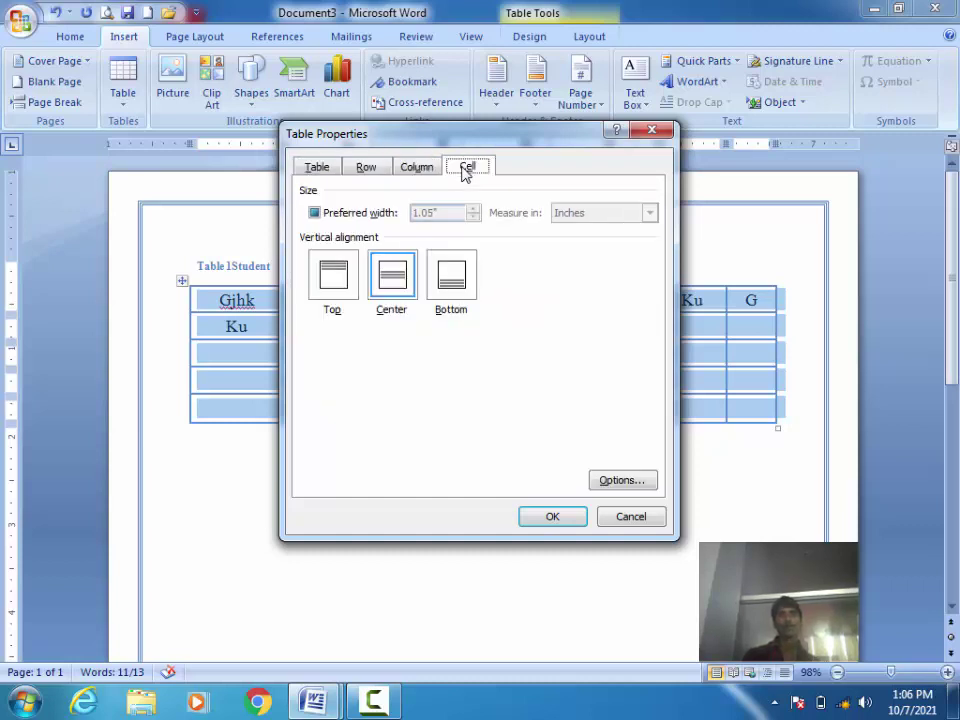
pyautogui.click(651, 131)
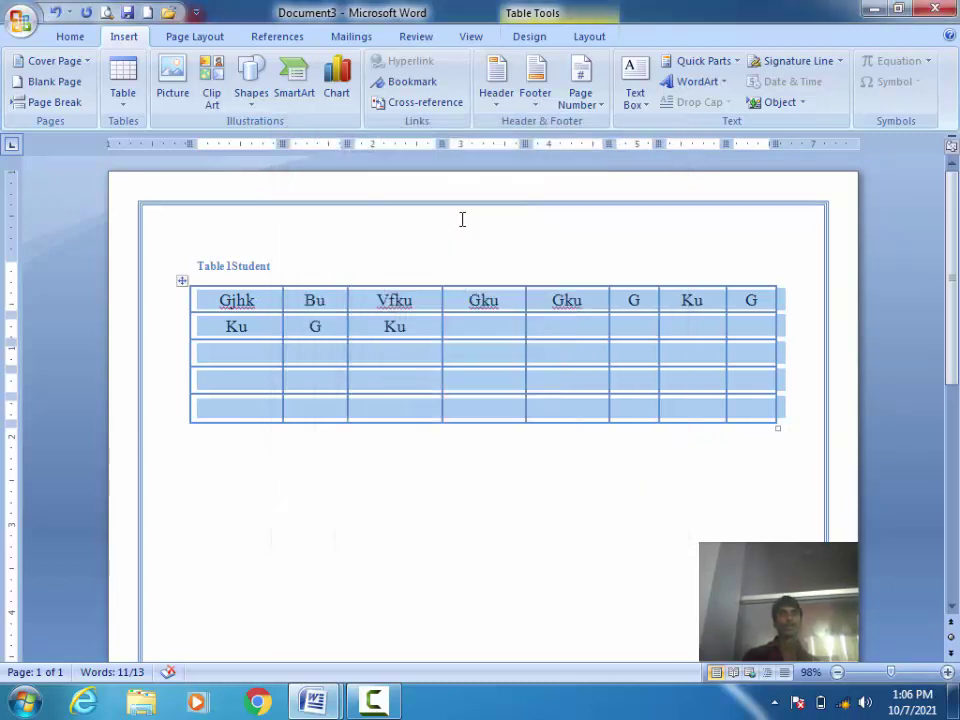
# Delete the Student table and its caption, then insert a blank 5×4 table.
pyautogui.rightClick(182, 284)
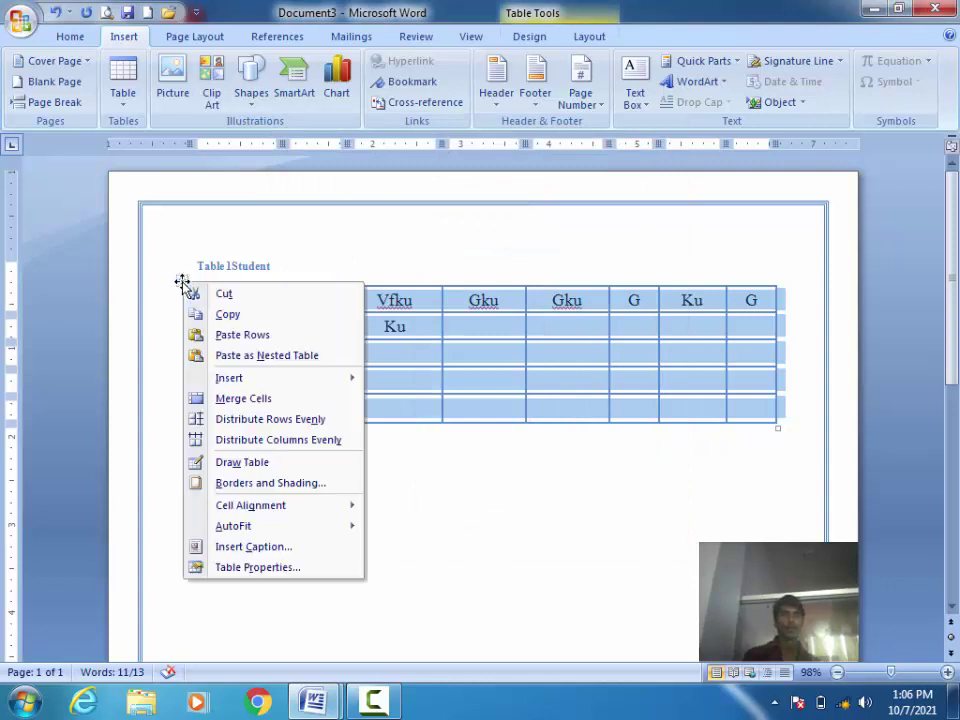
pyautogui.click(598, 516)
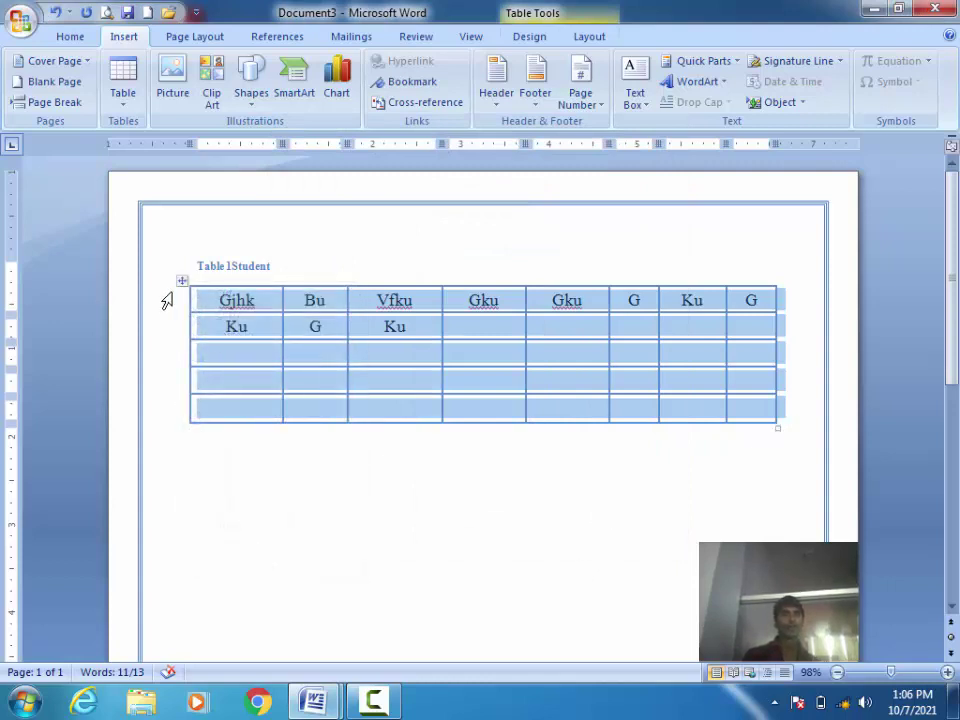
pyautogui.press('BackSpace')
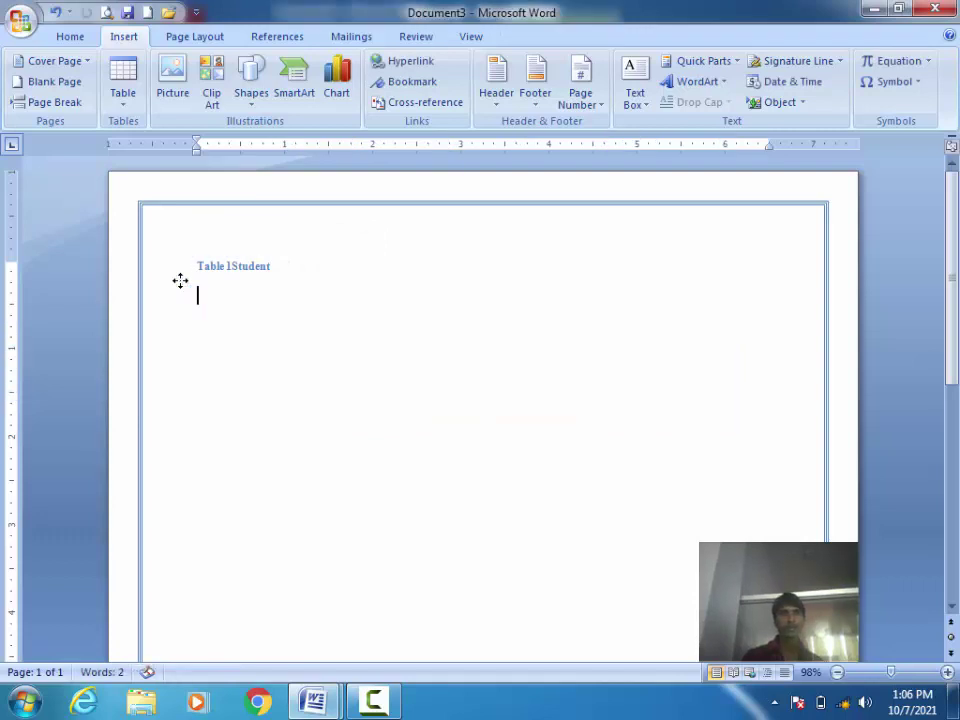
pyautogui.press('BackSpace')
pyautogui.press('BackSpace')
pyautogui.press('BackSpace')
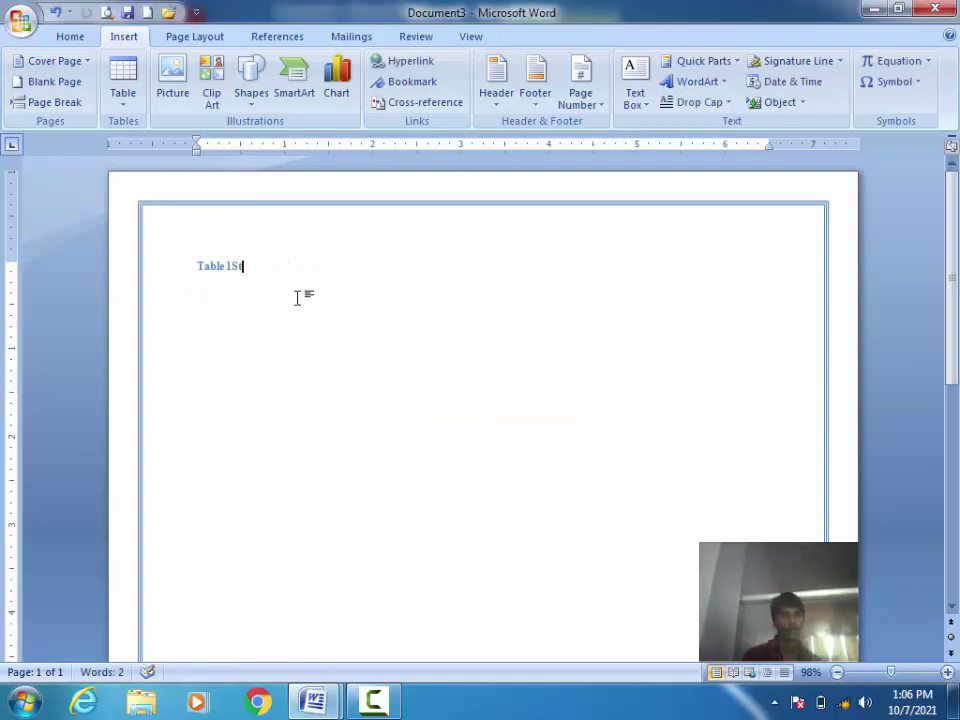
pyautogui.hotkey('shift', 'Home')
pyautogui.press('BackSpace')
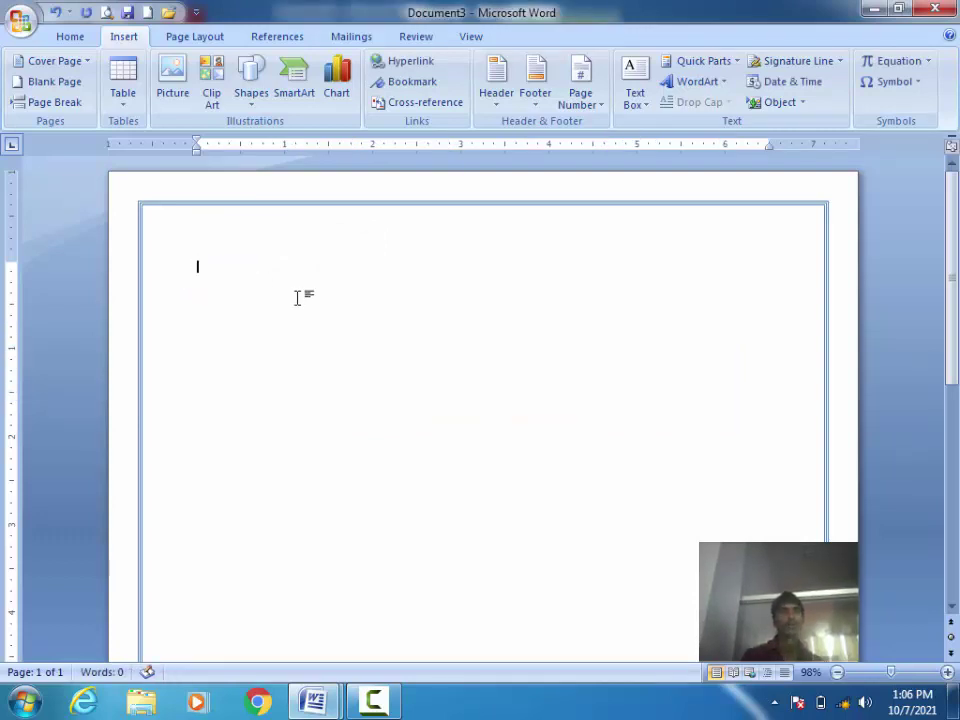
pyautogui.click(125, 76)
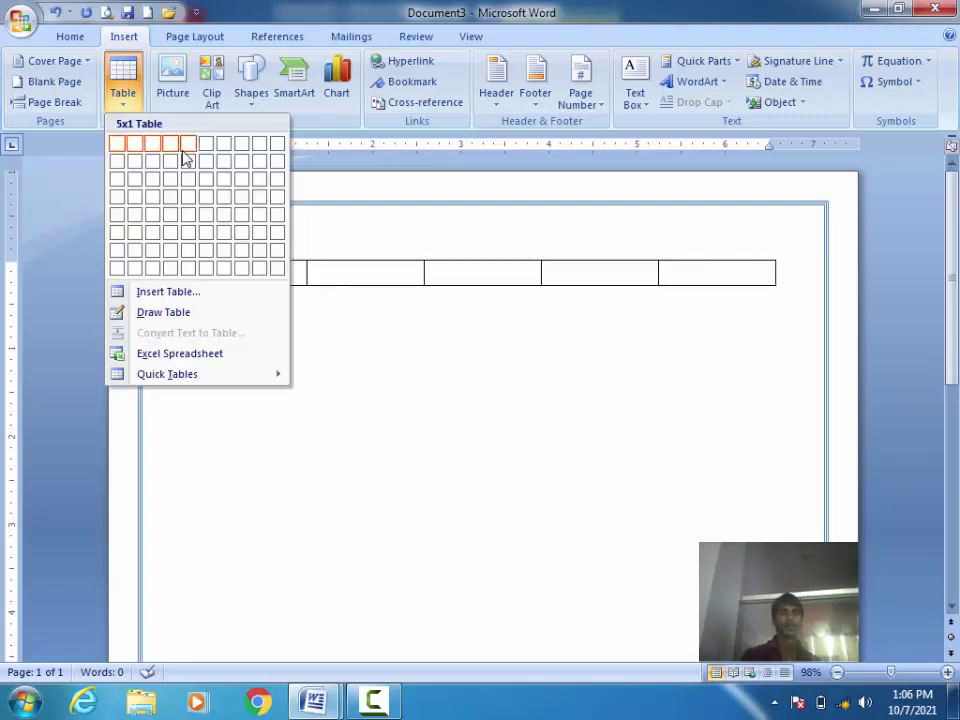
pyautogui.click(184, 200)
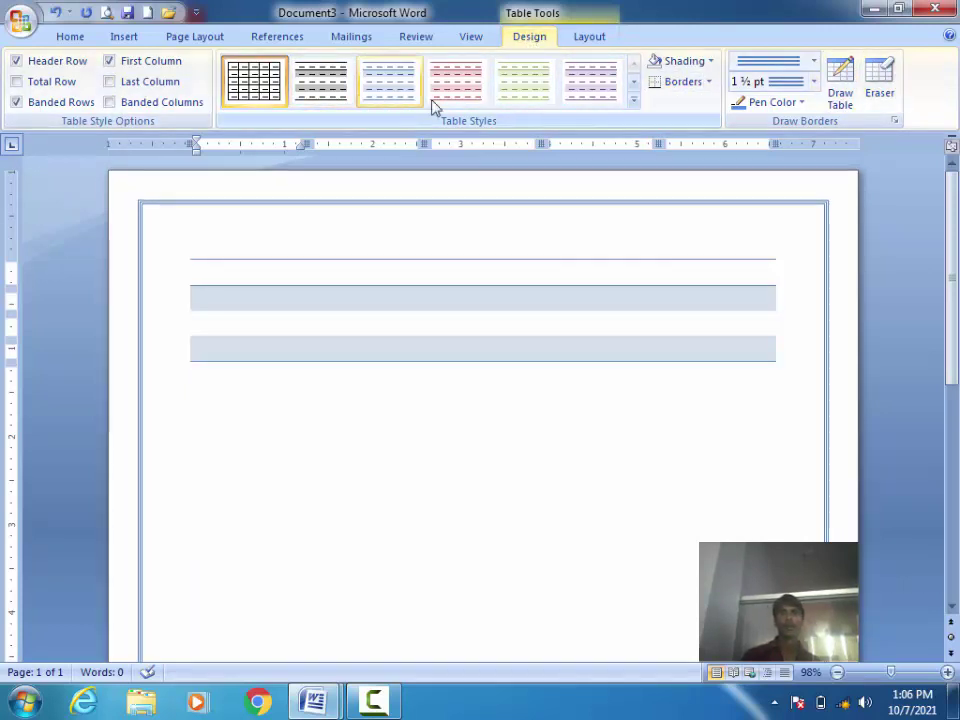
pyautogui.click(601, 44)
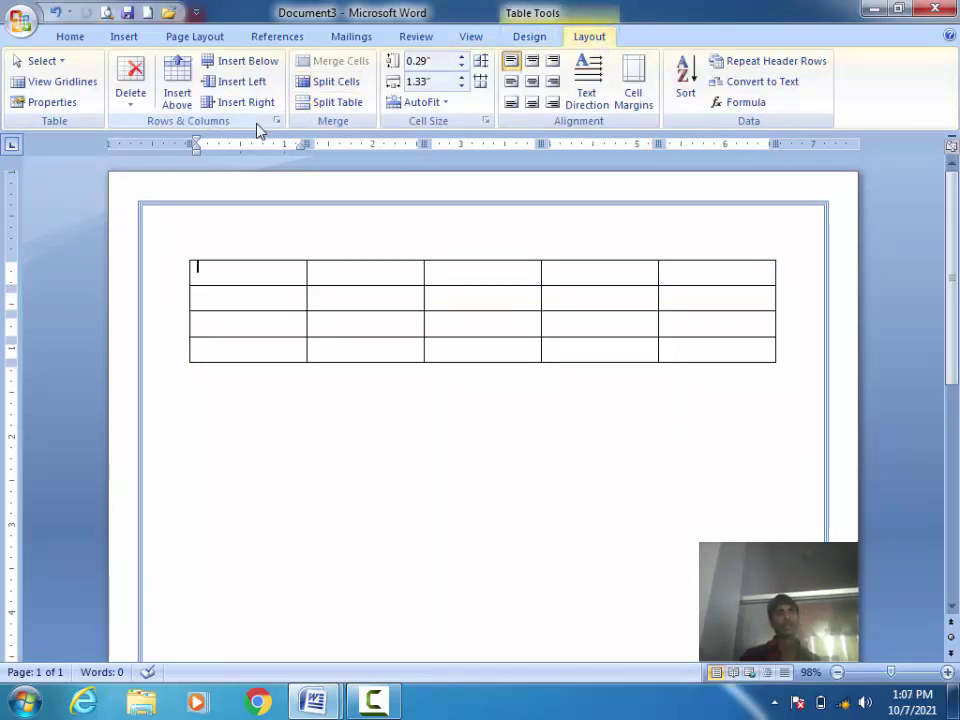
pyautogui.click(52, 103)
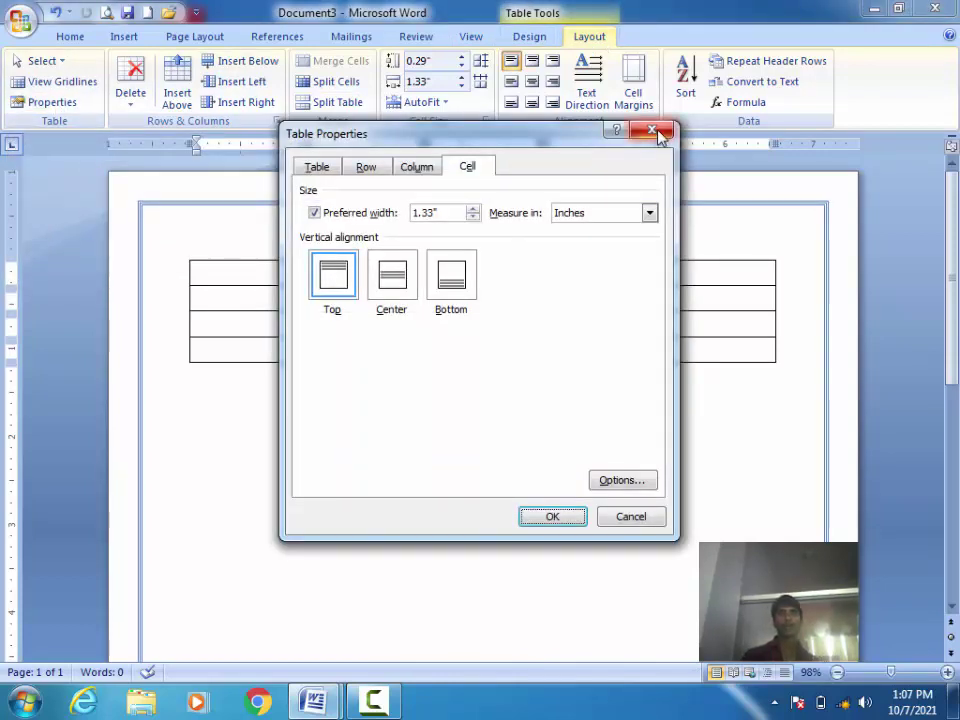
pyautogui.click(660, 132)
pyautogui.click(38, 86)
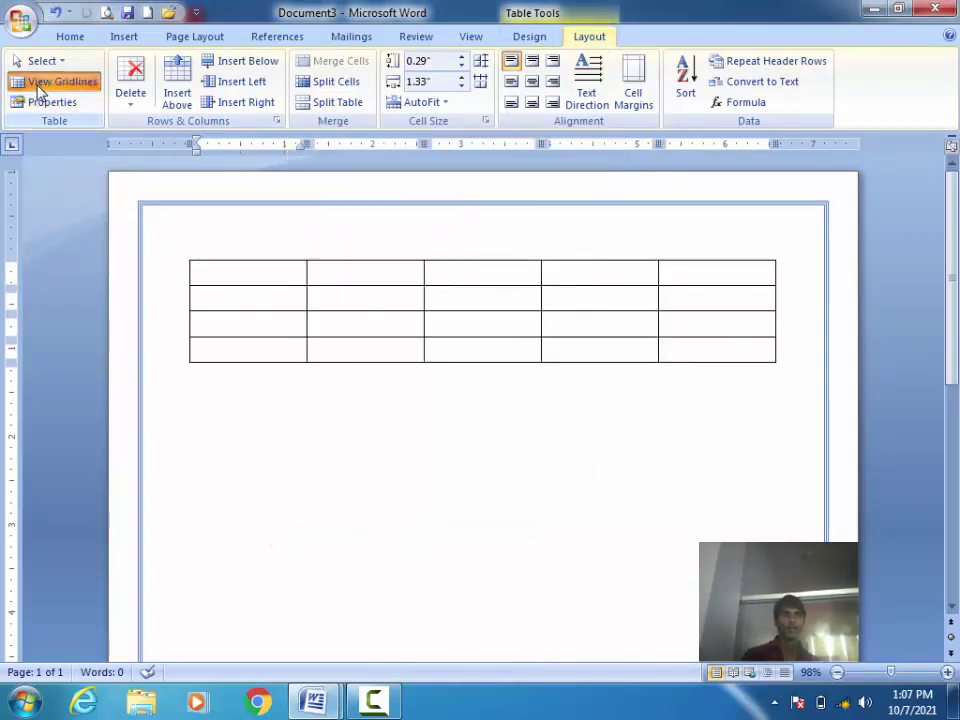
pyautogui.click(75, 84)
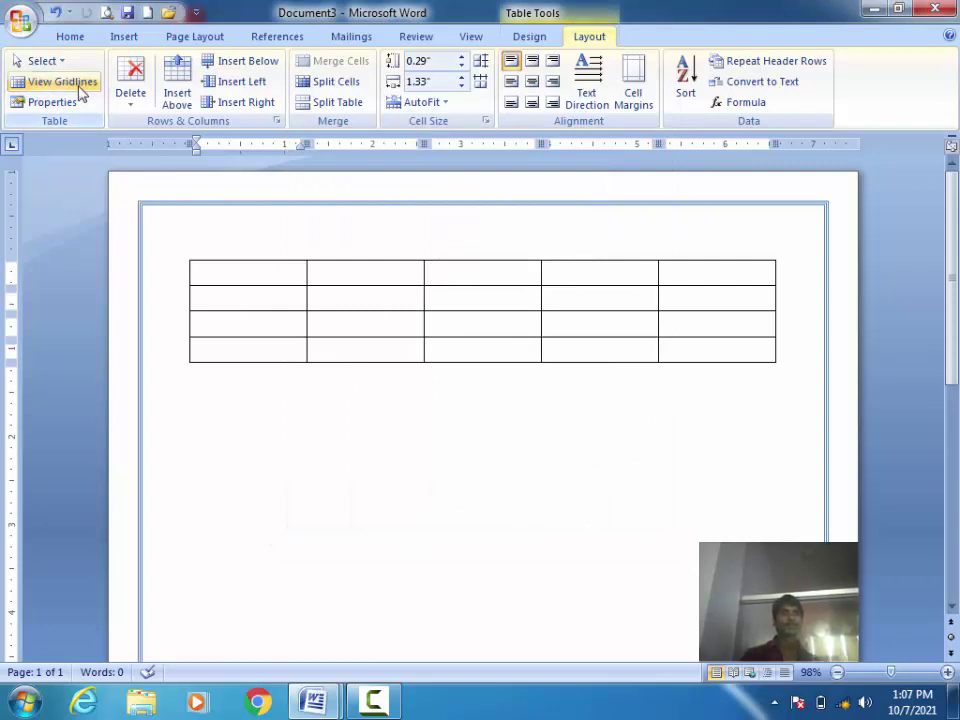
pyautogui.click(60, 63)
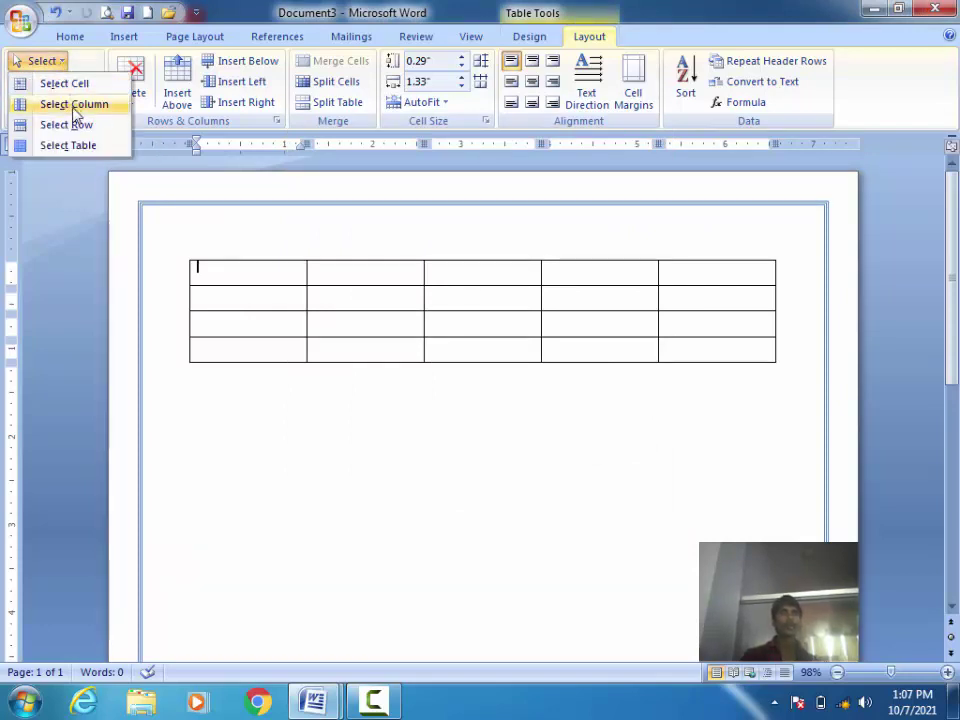
pyautogui.click(74, 104)
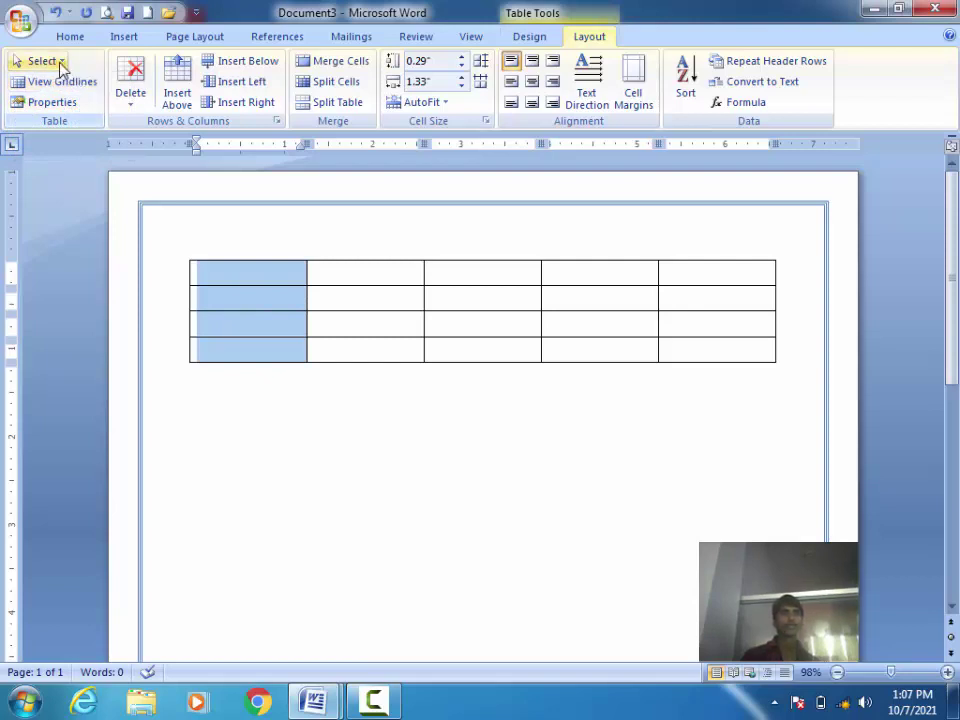
pyautogui.click(60, 62)
pyautogui.click(74, 145)
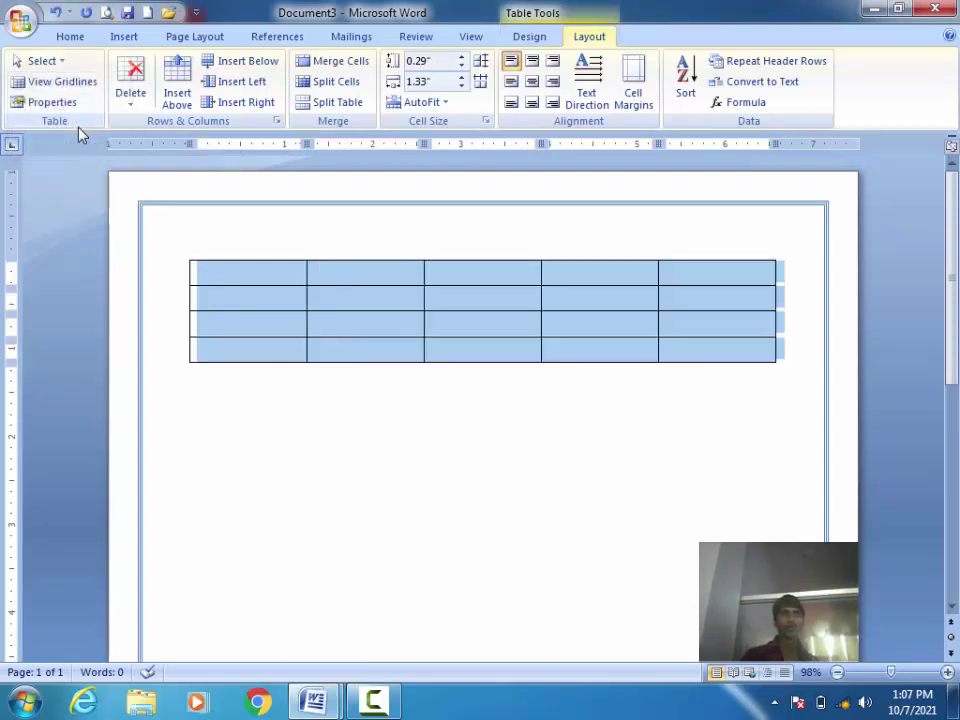
pyautogui.click(40, 61)
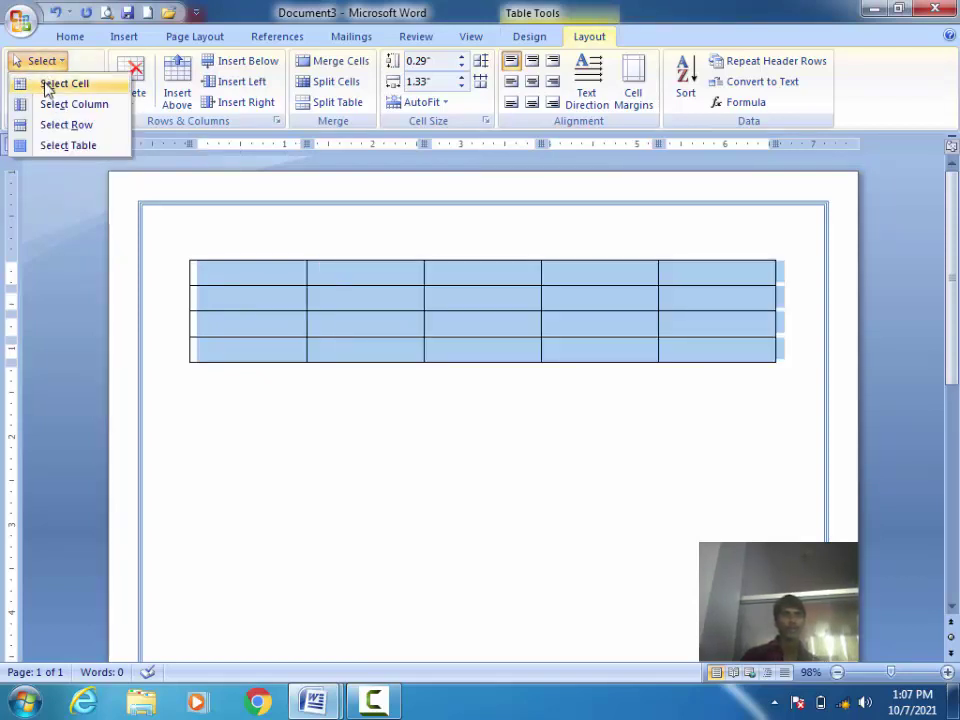
pyautogui.click(45, 85)
pyautogui.click(363, 297)
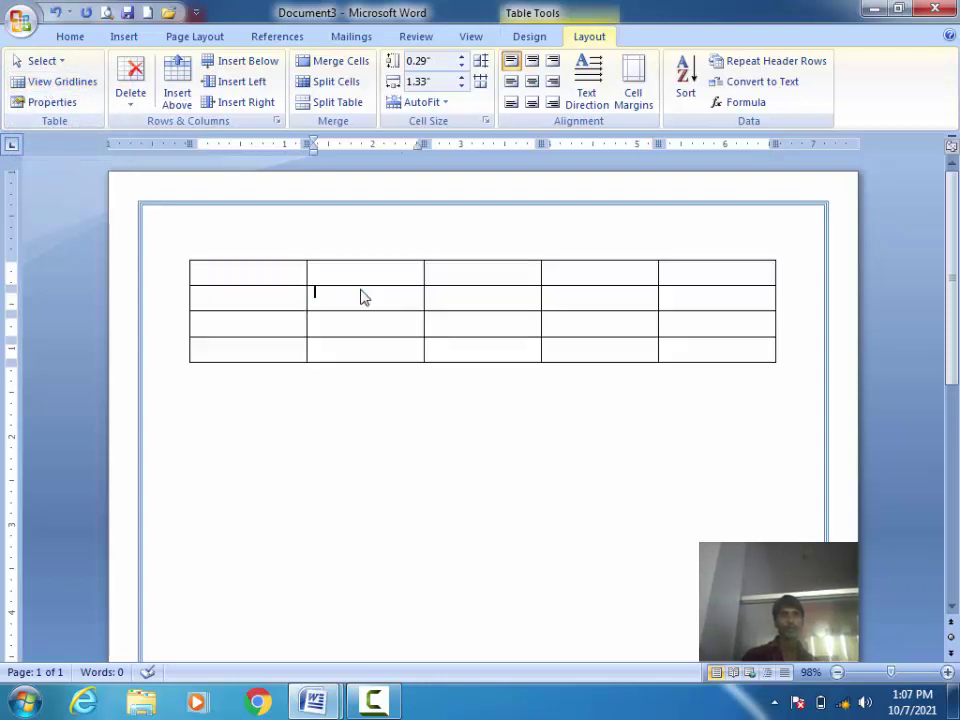
pyautogui.click(45, 61)
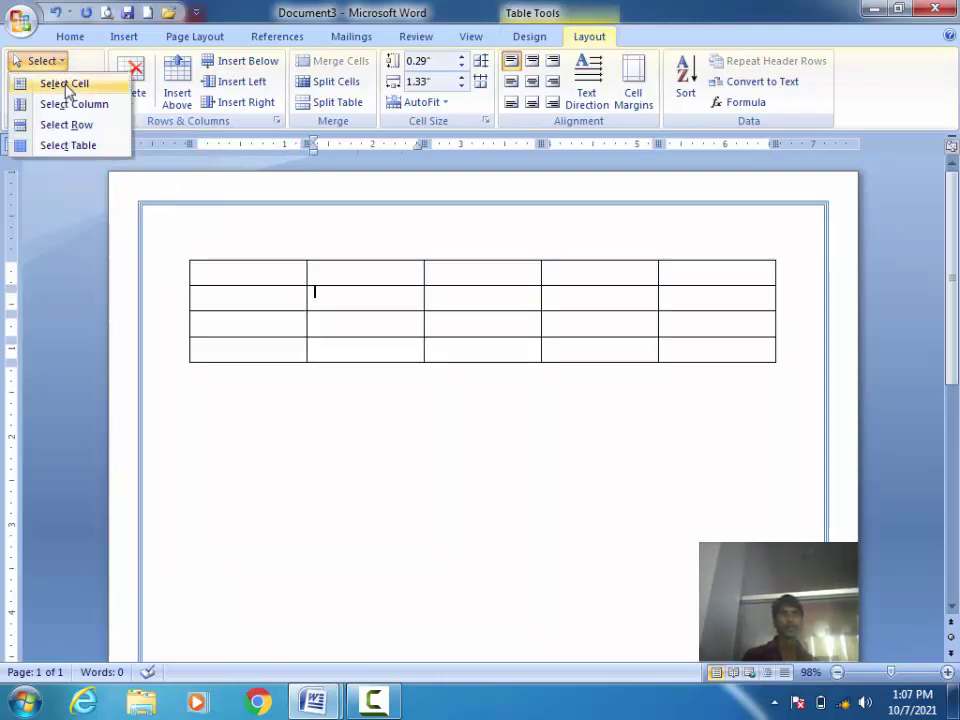
pyautogui.click(65, 86)
pyautogui.click(45, 62)
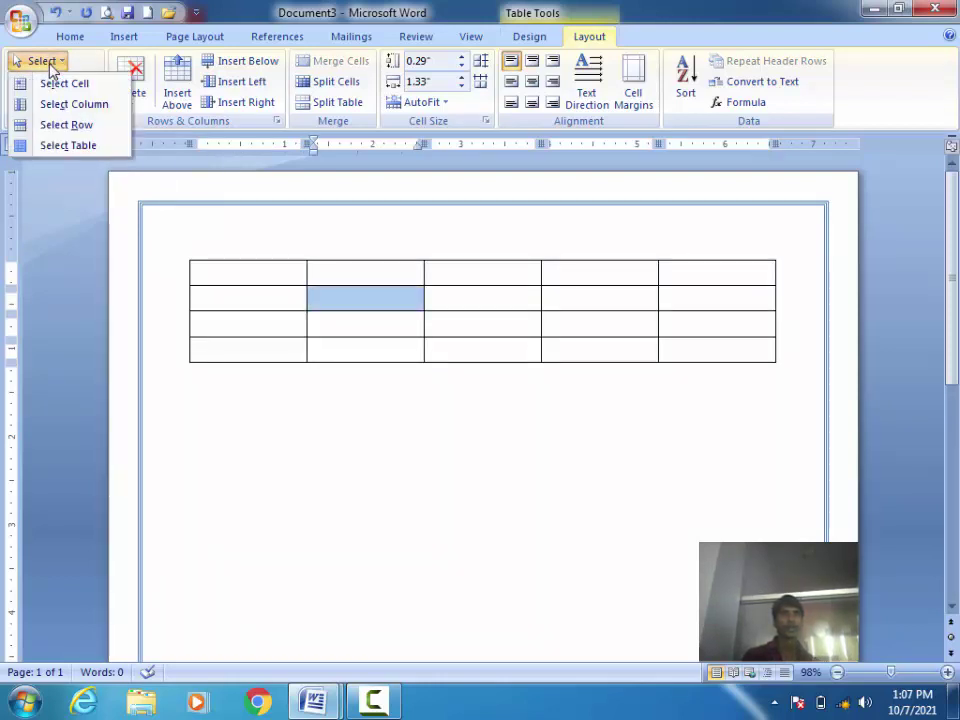
pyautogui.click(77, 146)
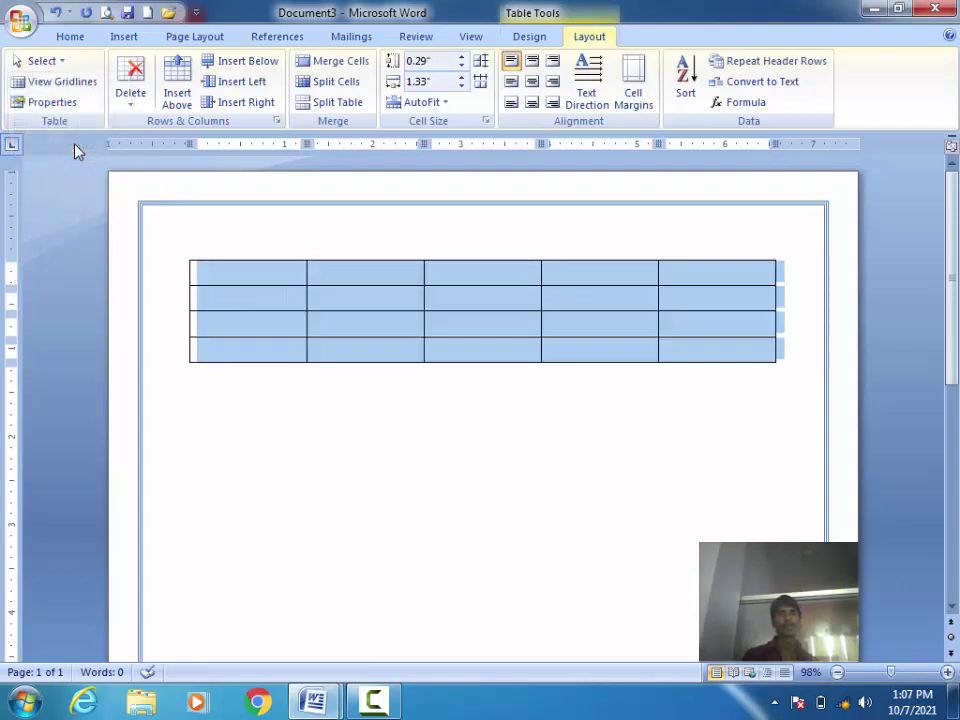
pyautogui.click(42, 62)
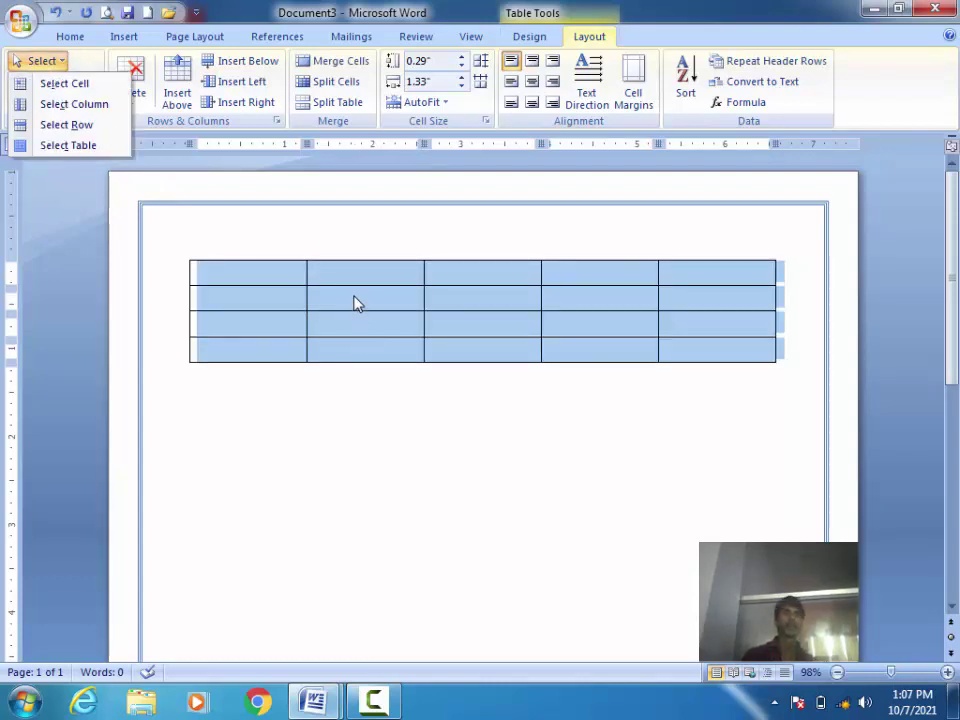
pyautogui.press('Escape')
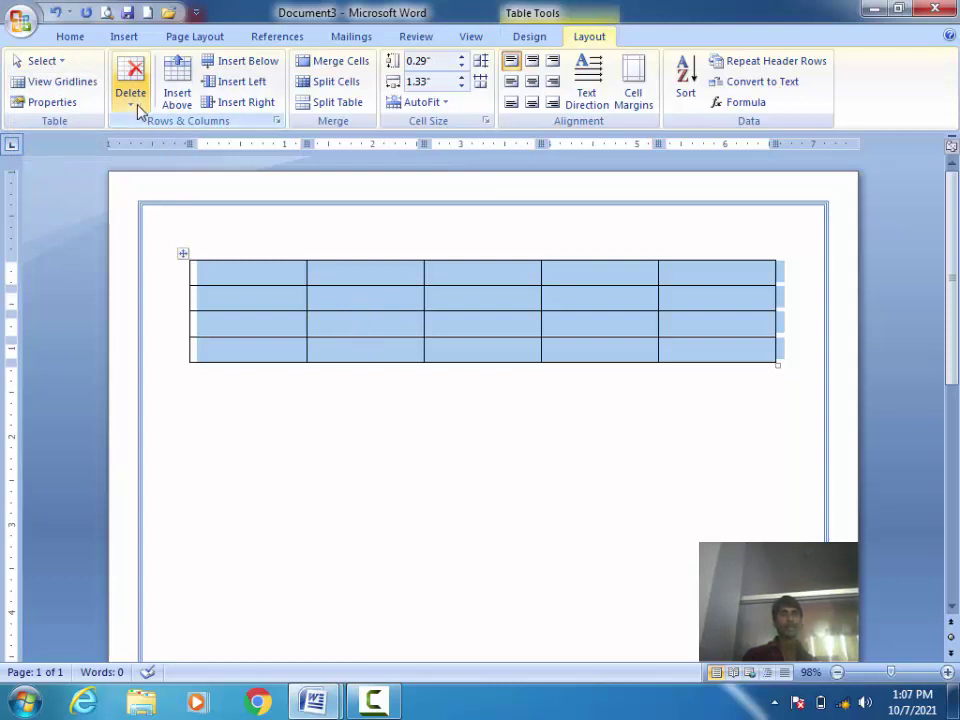
pyautogui.click(137, 108)
pyautogui.click(257, 322)
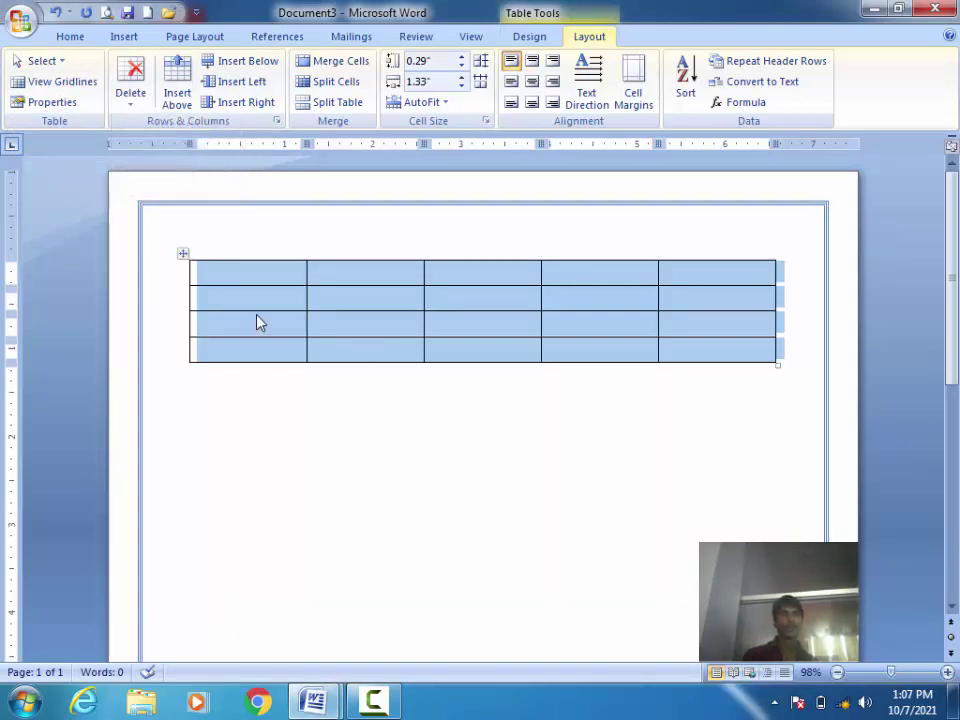
pyautogui.click(242, 270)
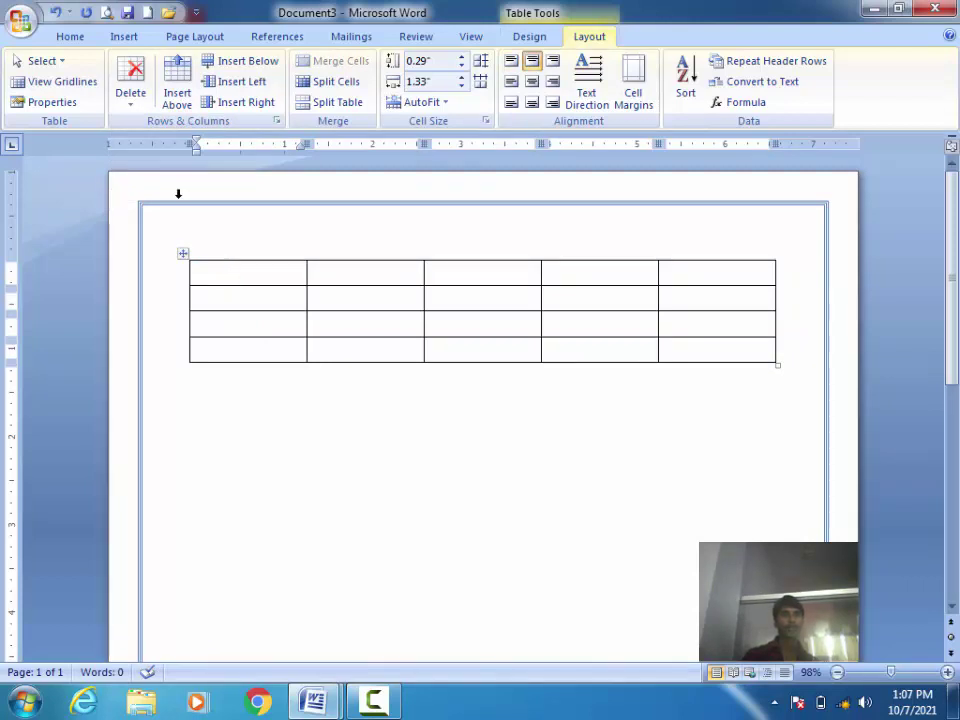
# Delete the table's last column and then its first column.
pyautogui.click(127, 110)
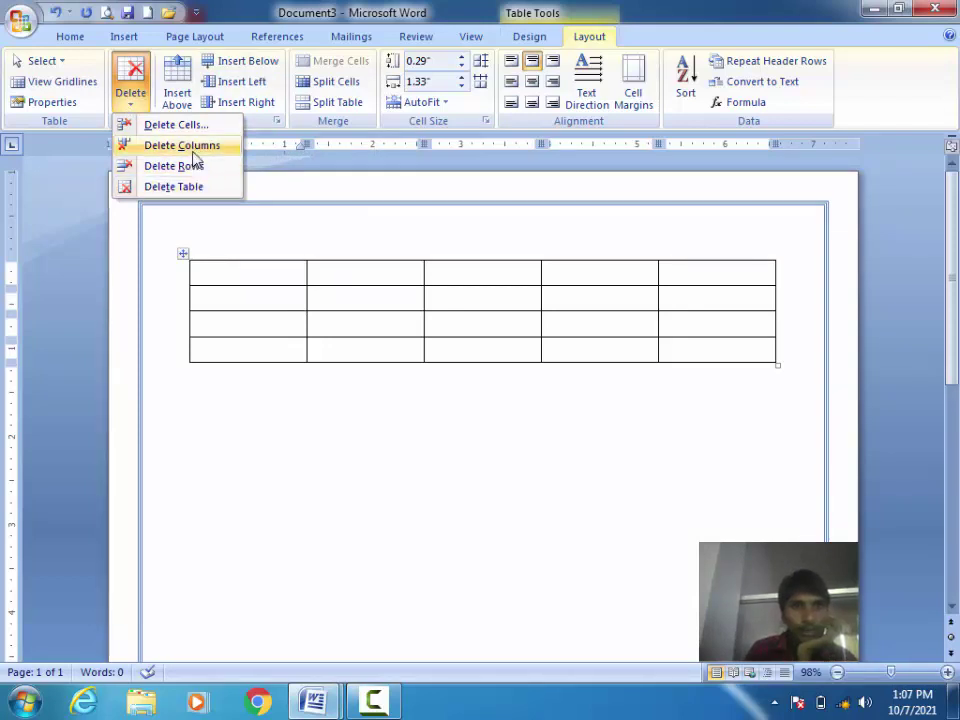
pyautogui.click(193, 153)
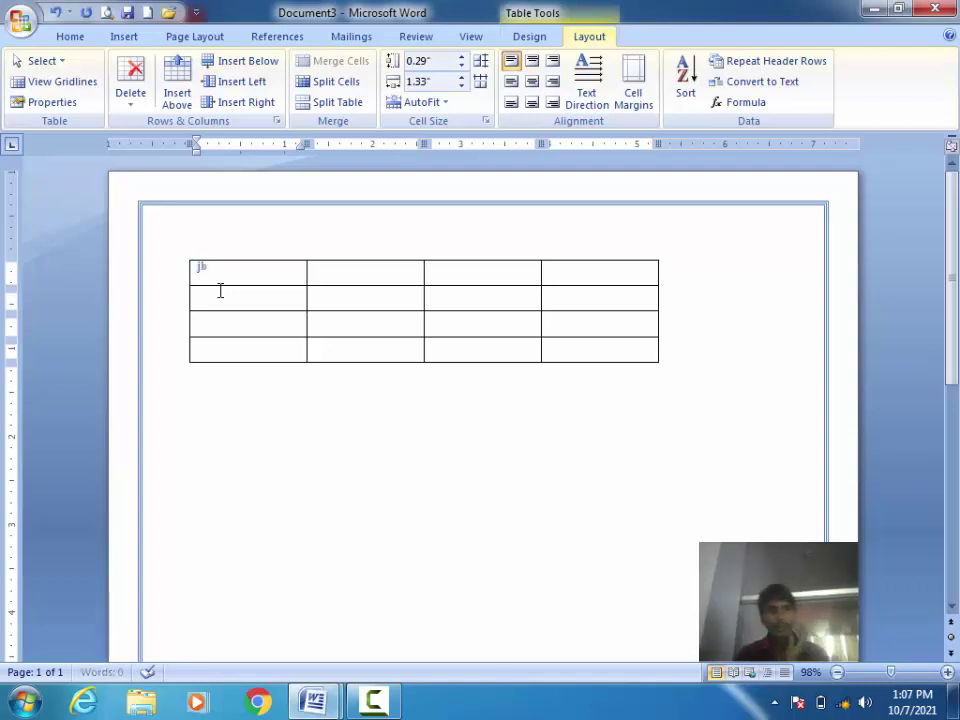
pyautogui.write('jbjkvjvj')
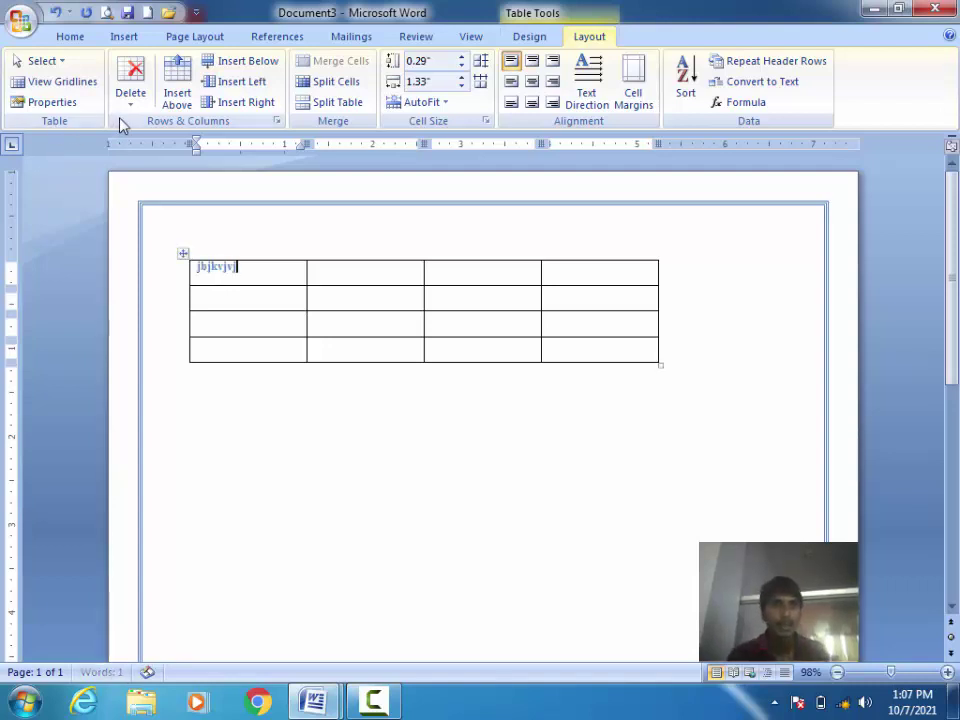
pyautogui.click(126, 104)
pyautogui.click(173, 148)
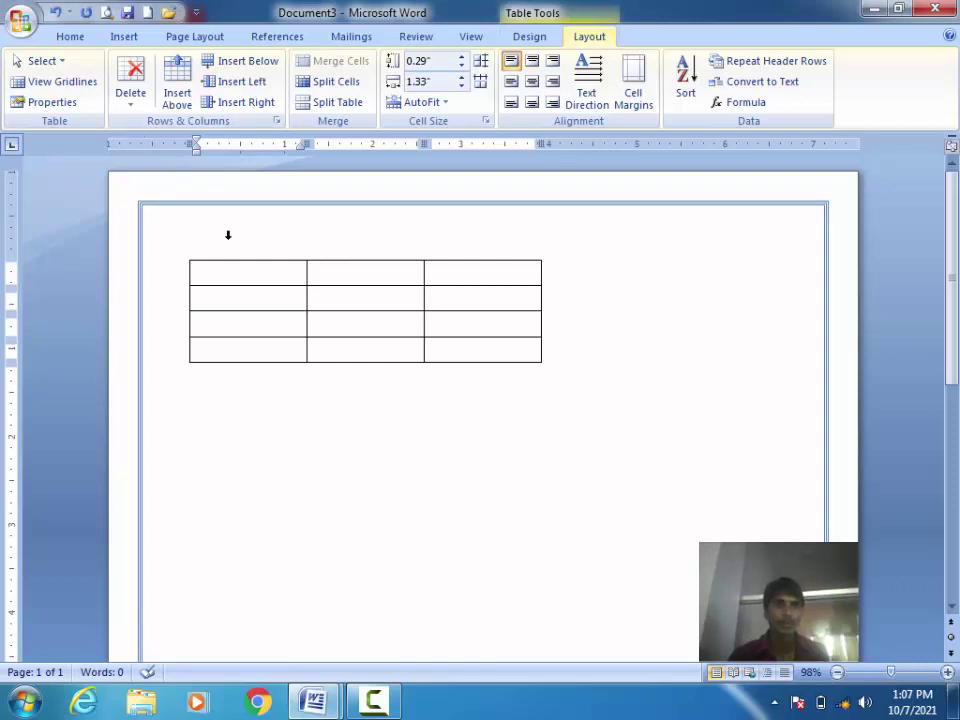
# Type 'Ljhjsjlbljg', 'Lkgk' and 'Gjgbj' across the first row's three cells.
pyautogui.write('Ljhjsjlbljg')
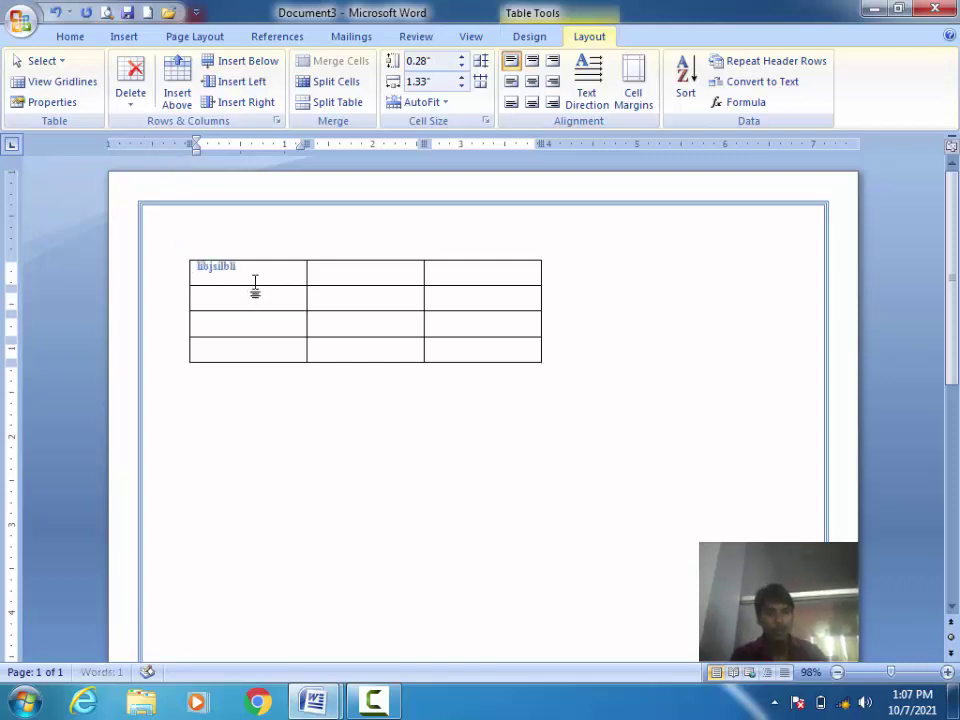
pyautogui.press('Tab')
pyautogui.write('Lkgk')
pyautogui.press('Tab')
pyautogui.write('Gjgbj')
pyautogui.press('Tab')
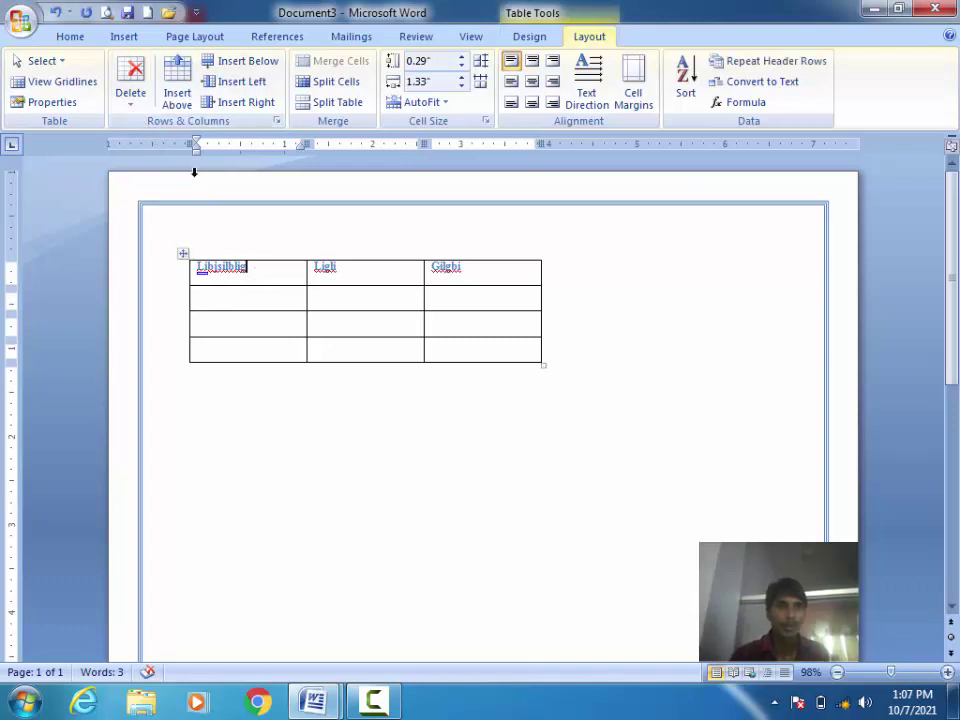
# Delete the table's first row holding the typed text.
pyautogui.click(130, 108)
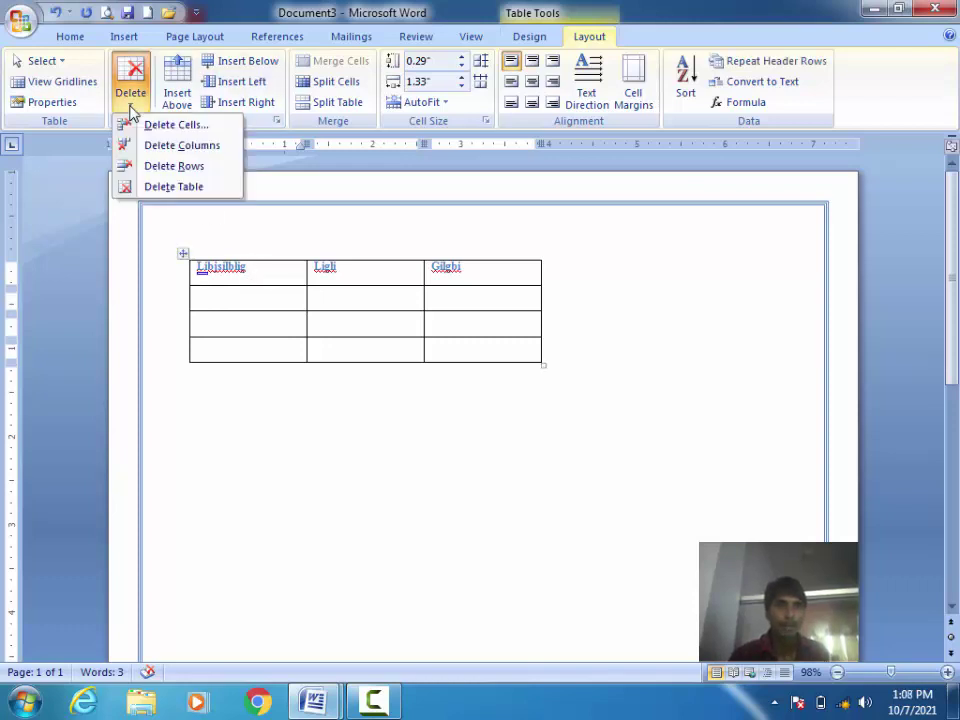
pyautogui.click(160, 170)
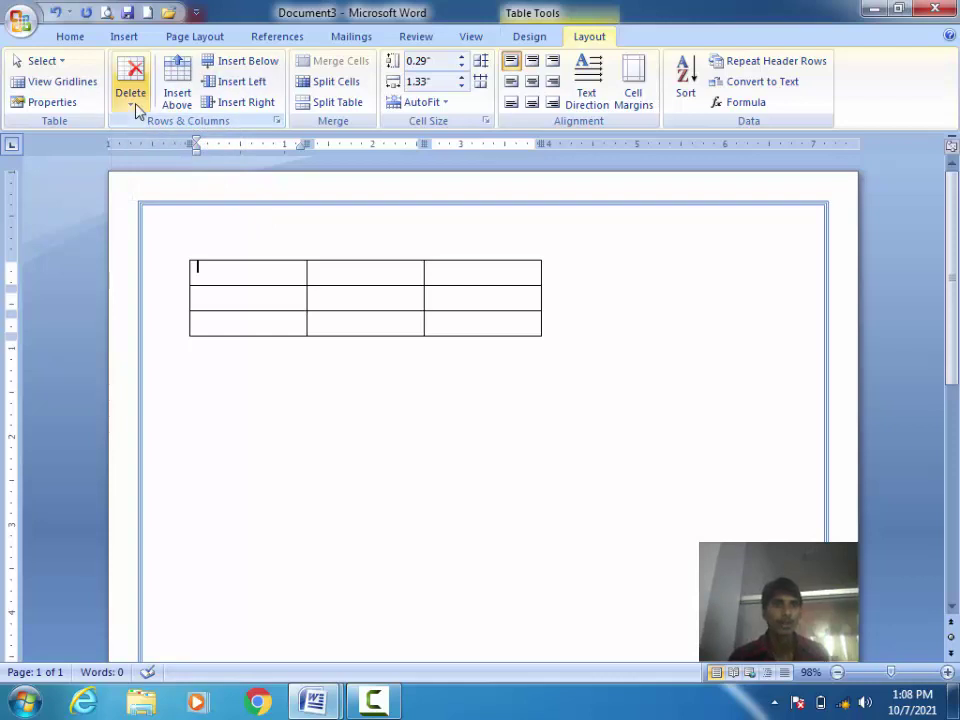
pyautogui.click(137, 110)
# Delete the first cell shifting cells left, then another cell shifting cells up.
pyautogui.click(168, 126)
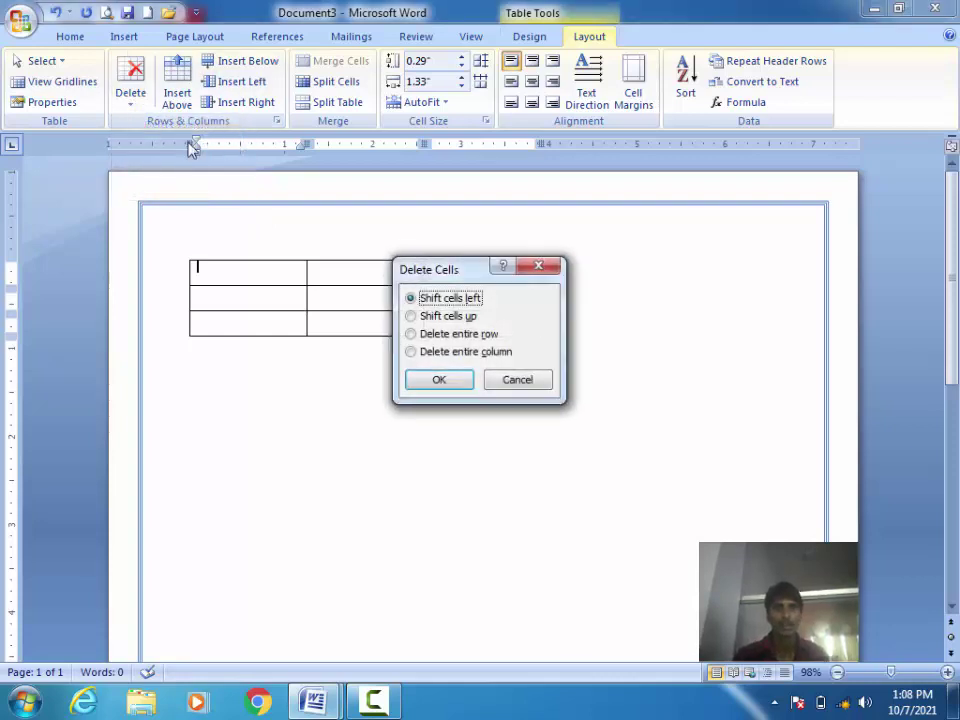
pyautogui.click(440, 380)
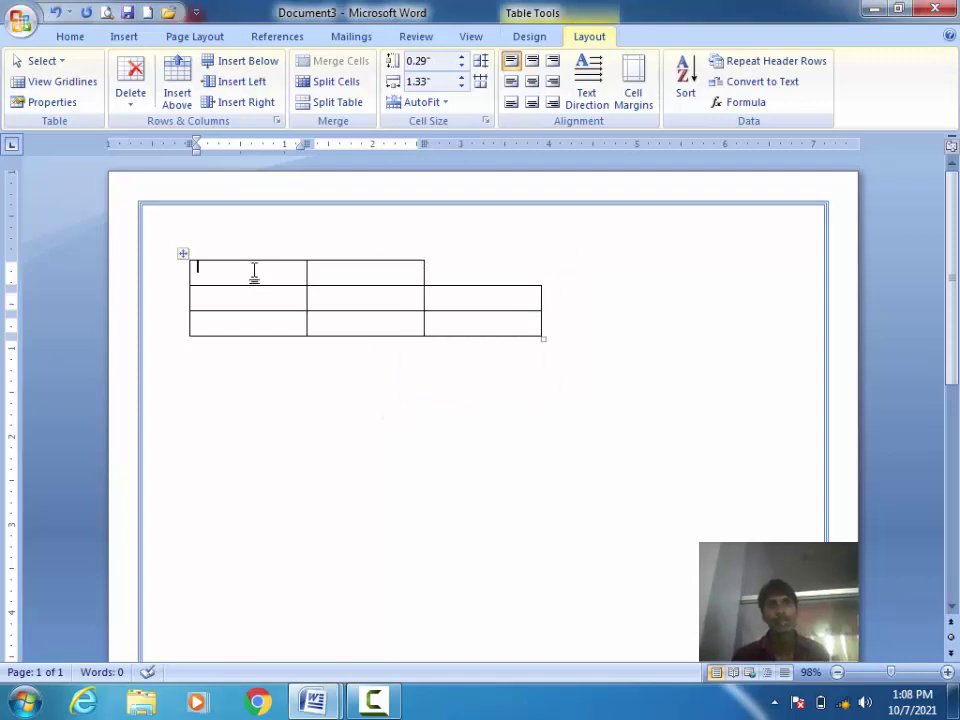
pyautogui.click(492, 273)
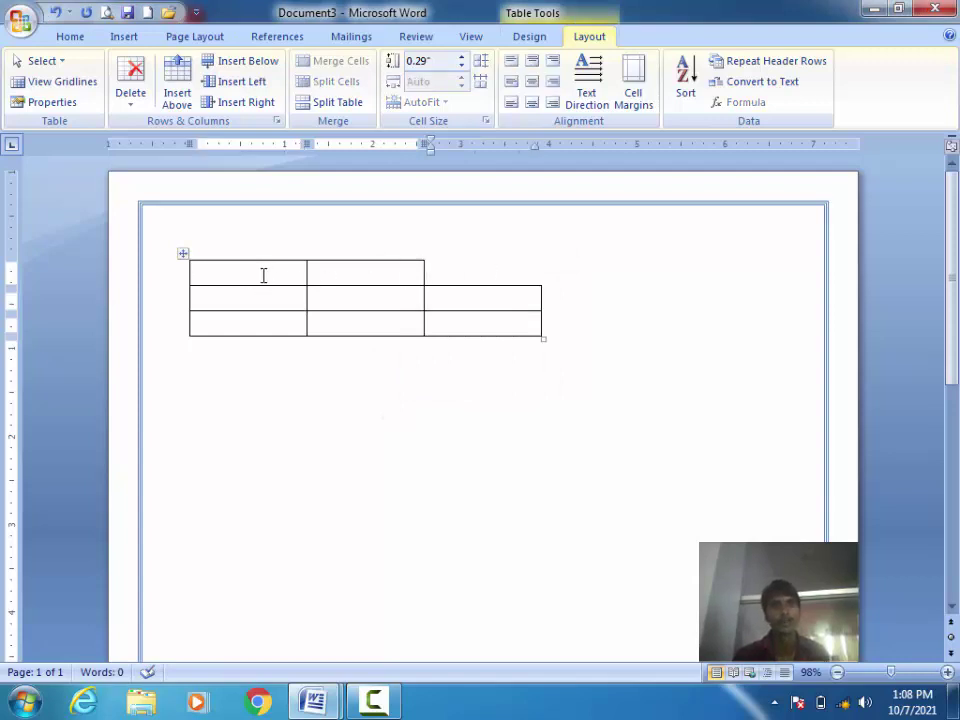
pyautogui.click(263, 275)
pyautogui.click(127, 112)
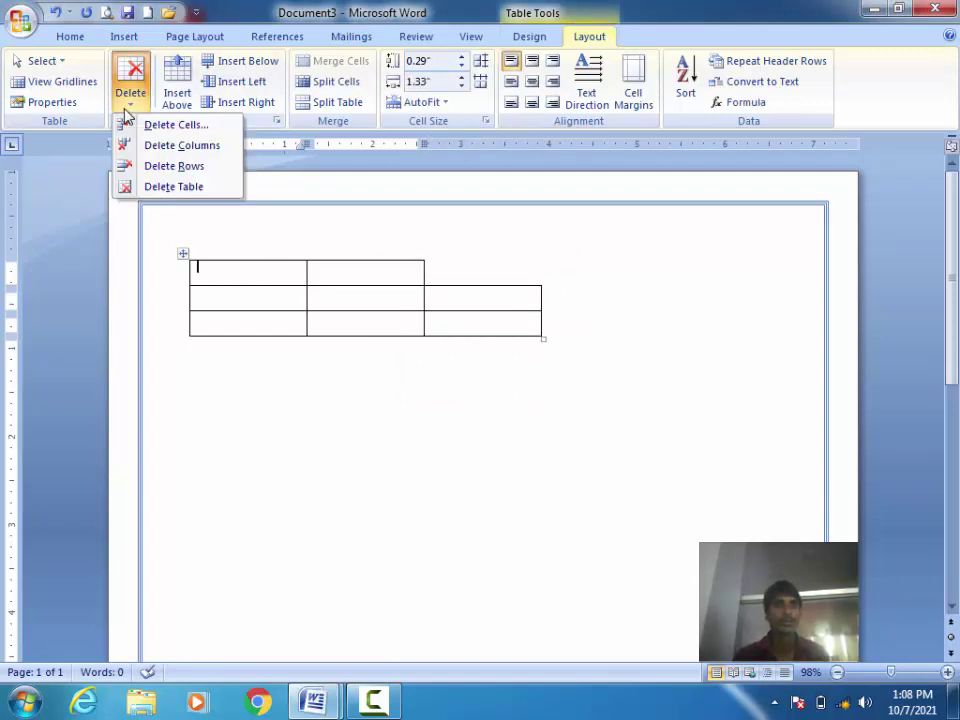
pyautogui.click(175, 125)
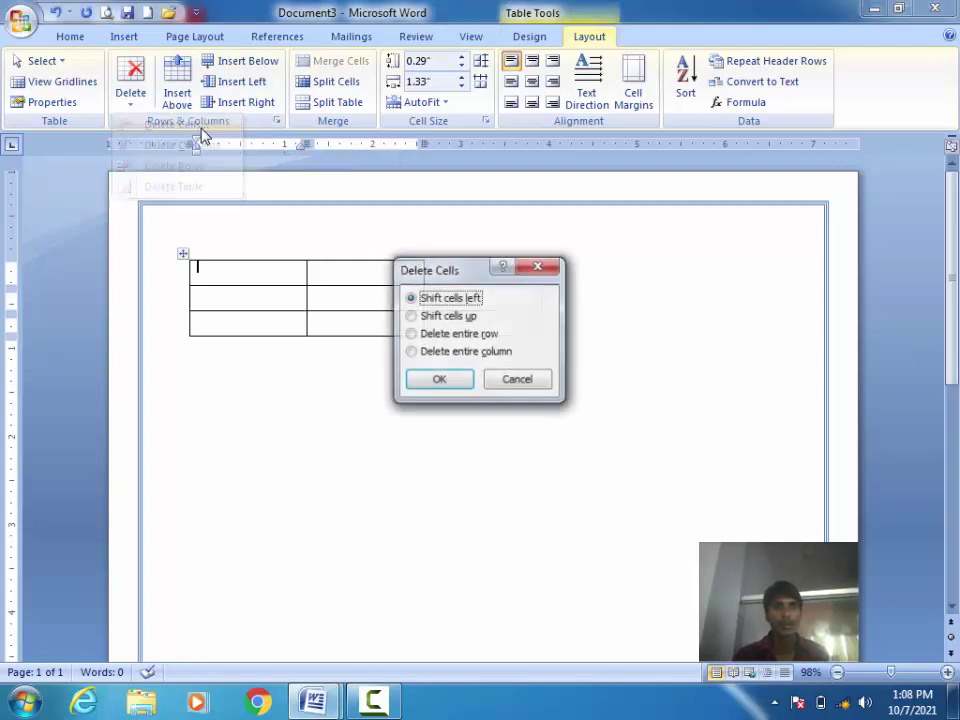
pyautogui.moveTo(460, 280); pyautogui.dragTo(617, 281)
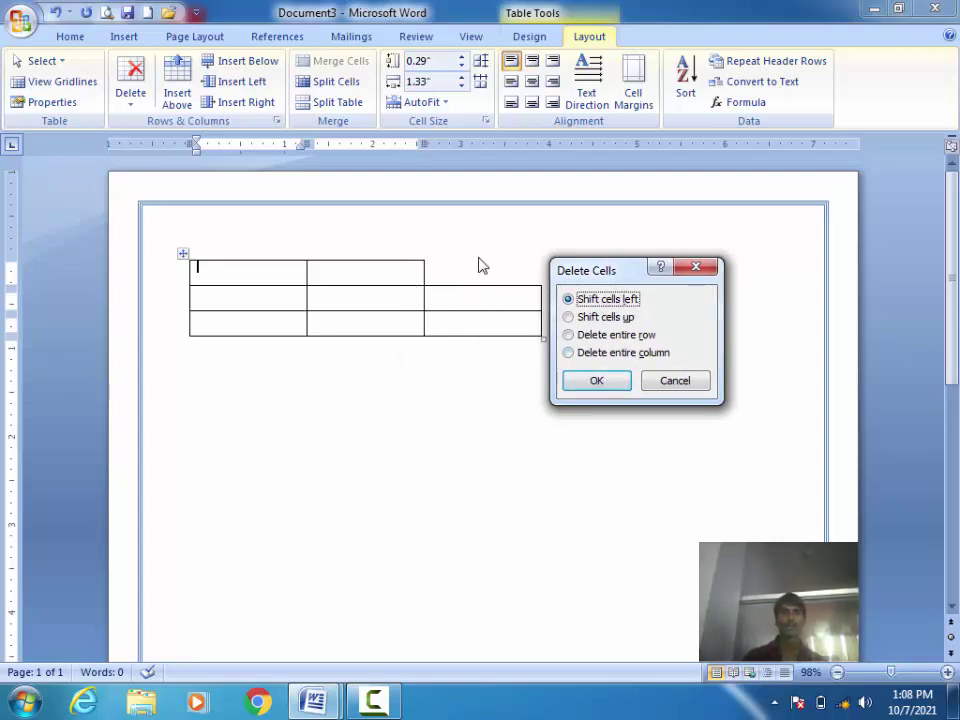
pyautogui.click(606, 318)
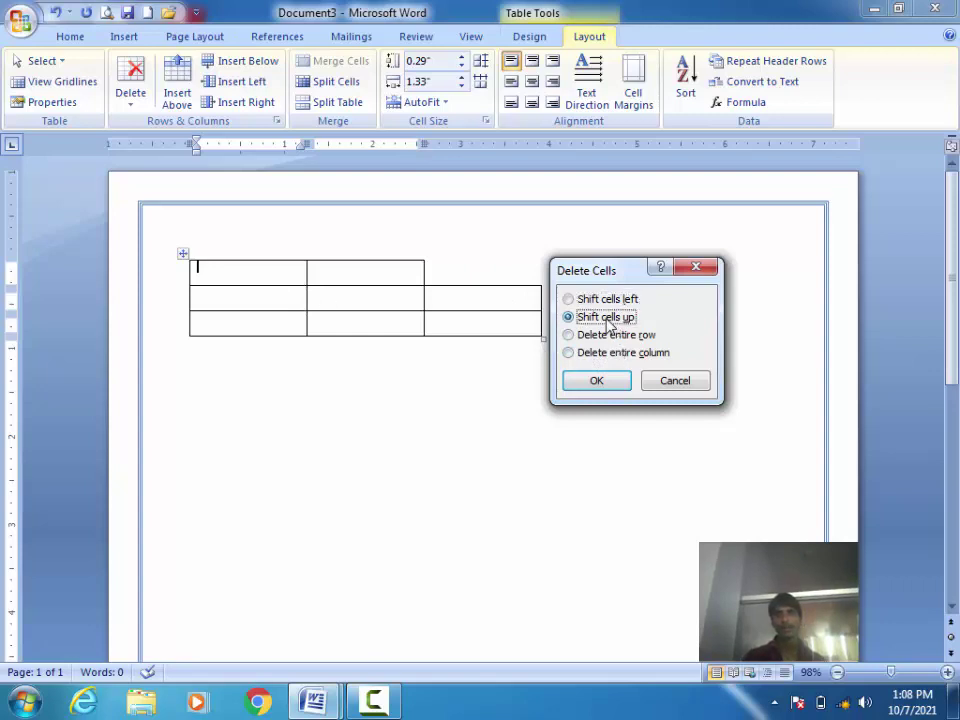
pyautogui.click(614, 383)
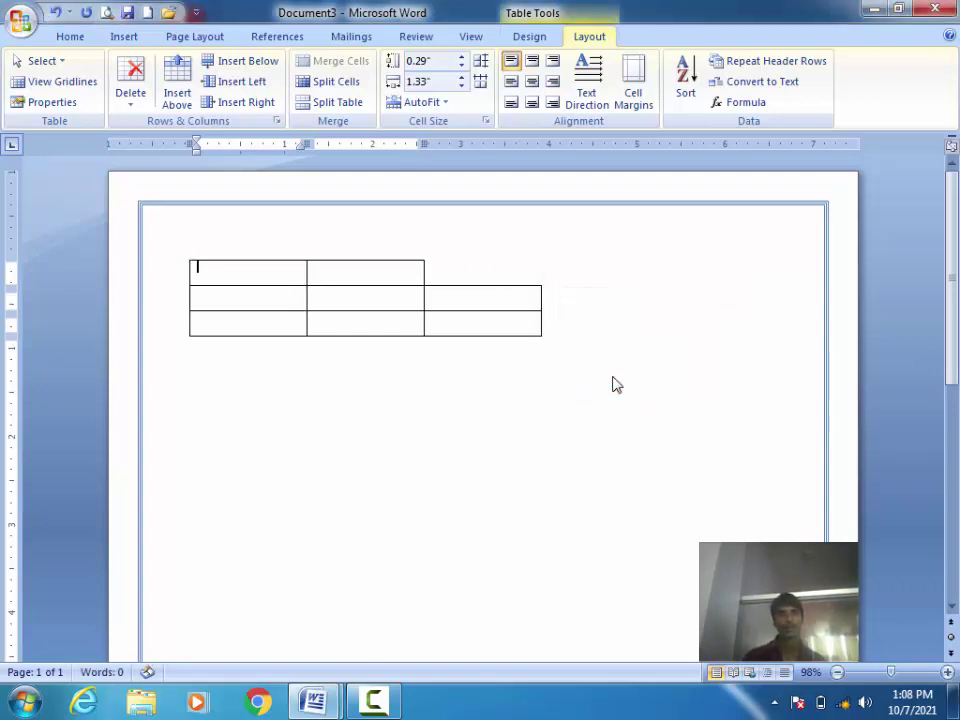
# Delete the two leftover top-row cells using Shift cells left.
pyautogui.rightClick(265, 283)
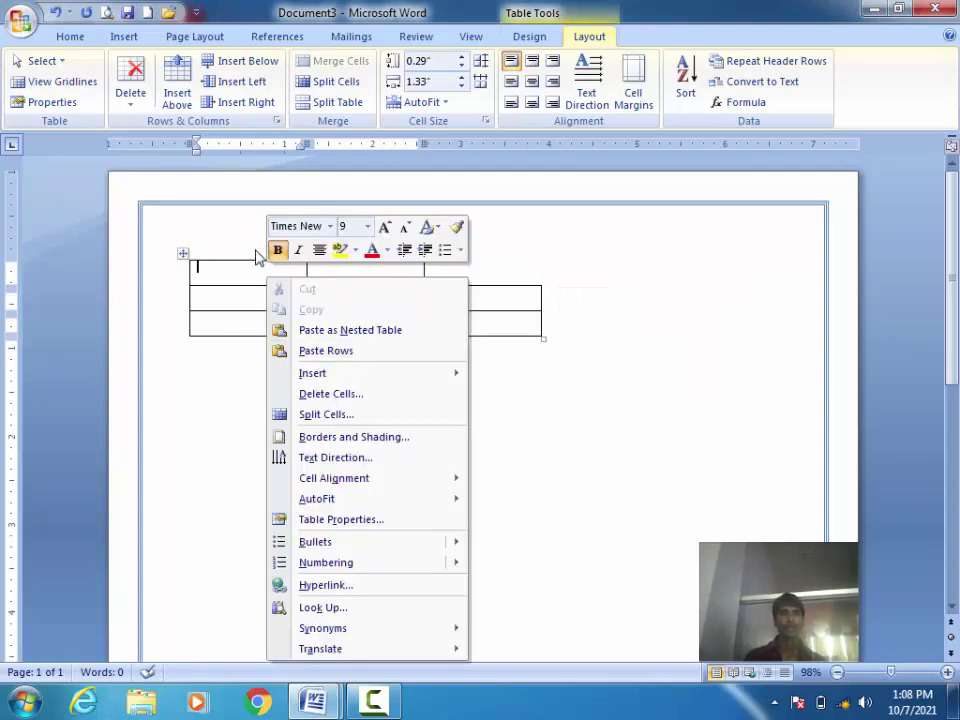
pyautogui.click(131, 98)
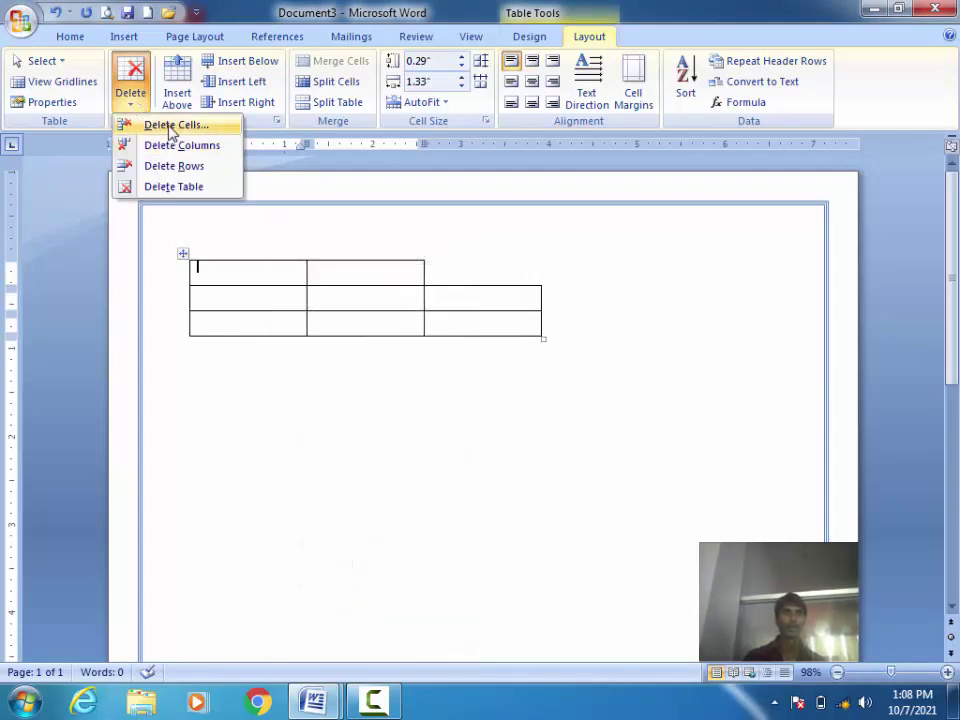
pyautogui.click(172, 127)
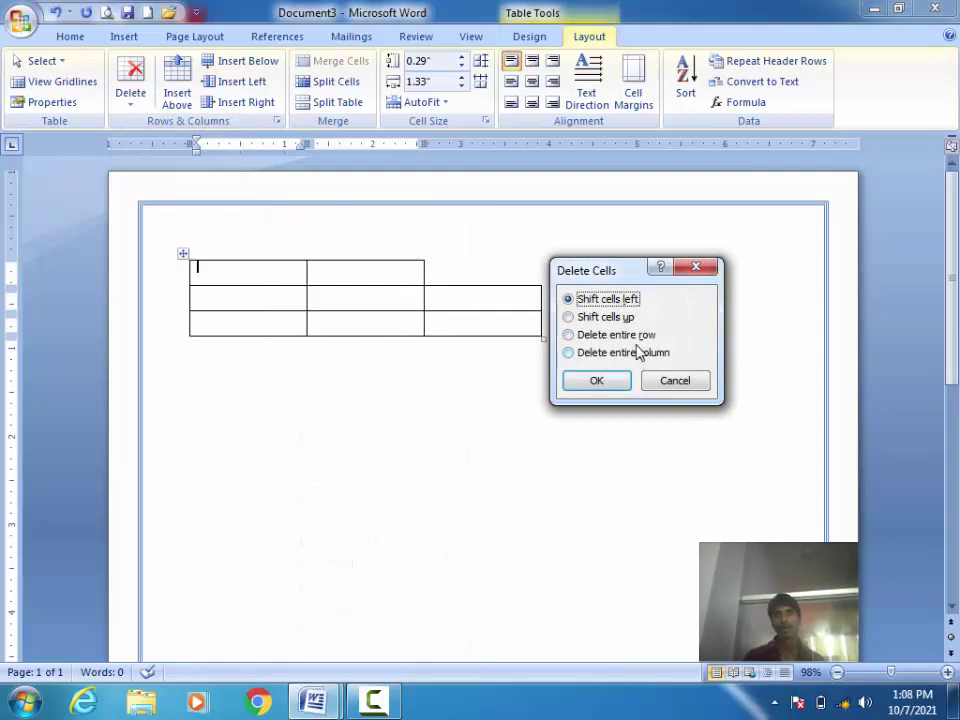
pyautogui.click(611, 380)
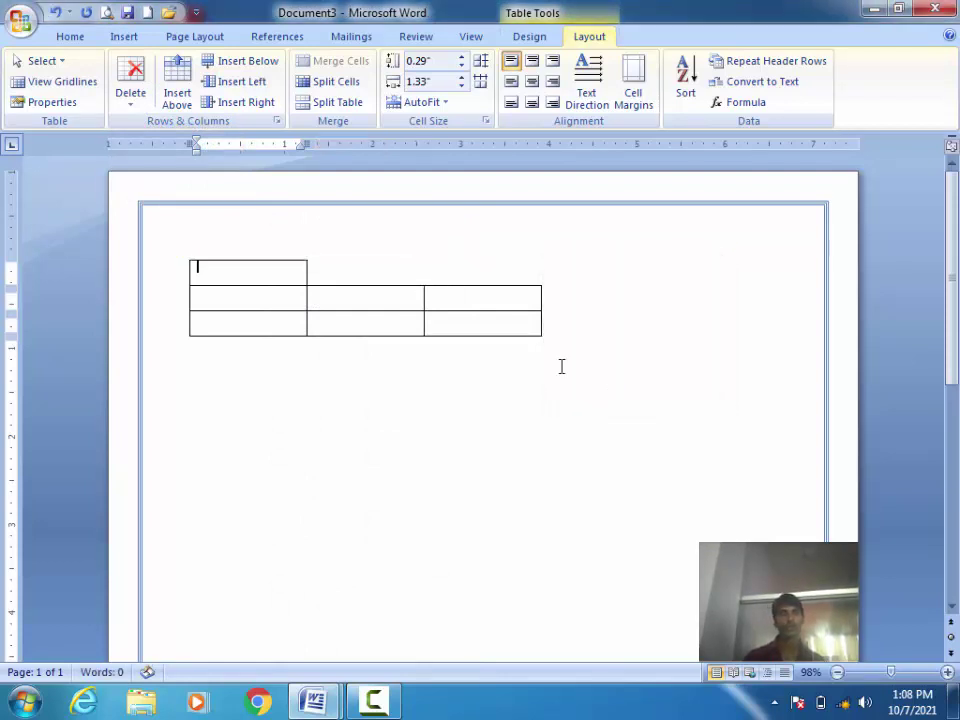
pyautogui.rightClick(257, 275)
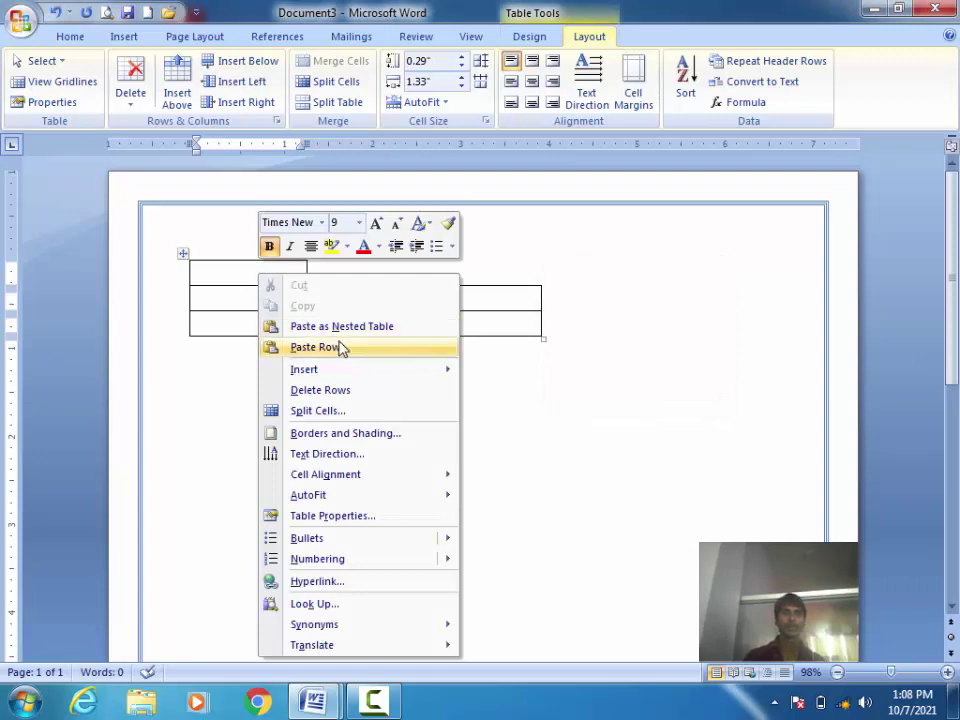
pyautogui.click(134, 101)
pyautogui.click(157, 127)
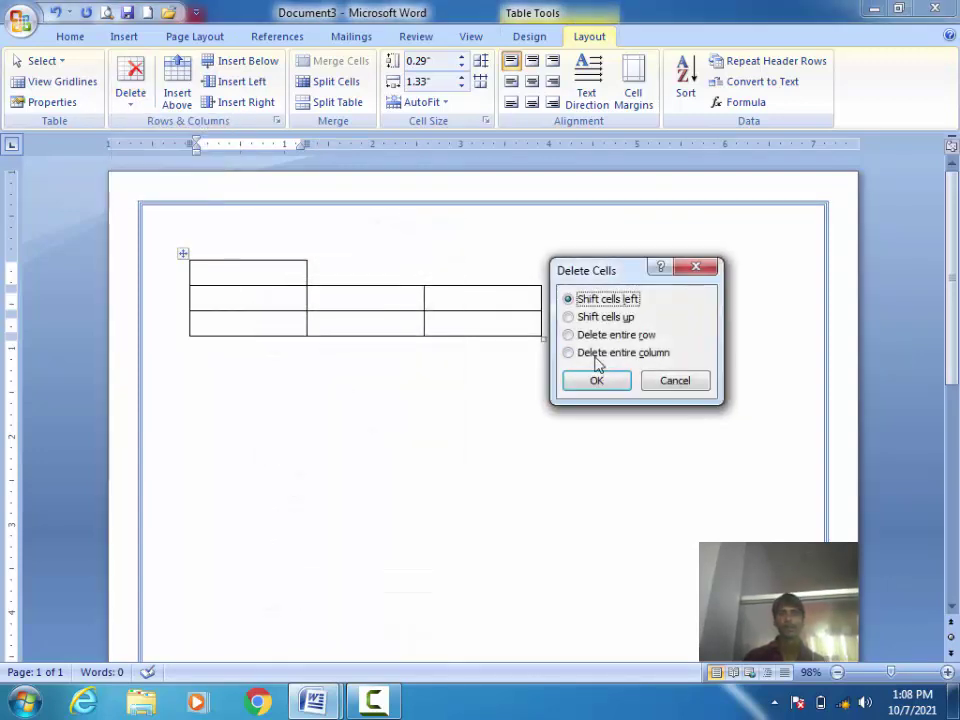
pyautogui.click(597, 381)
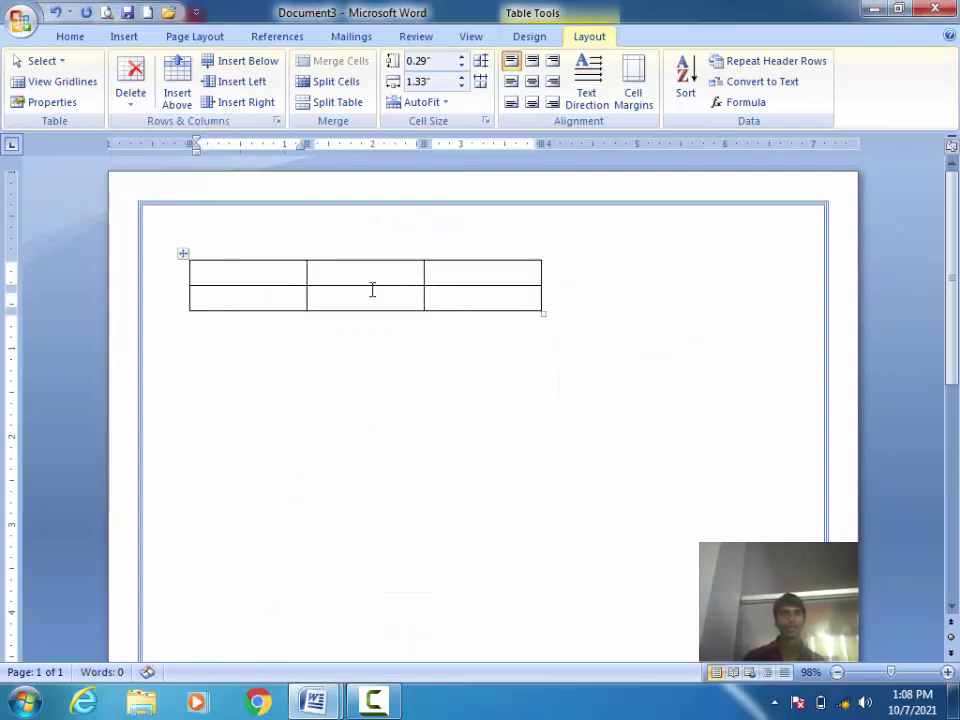
pyautogui.click(130, 108)
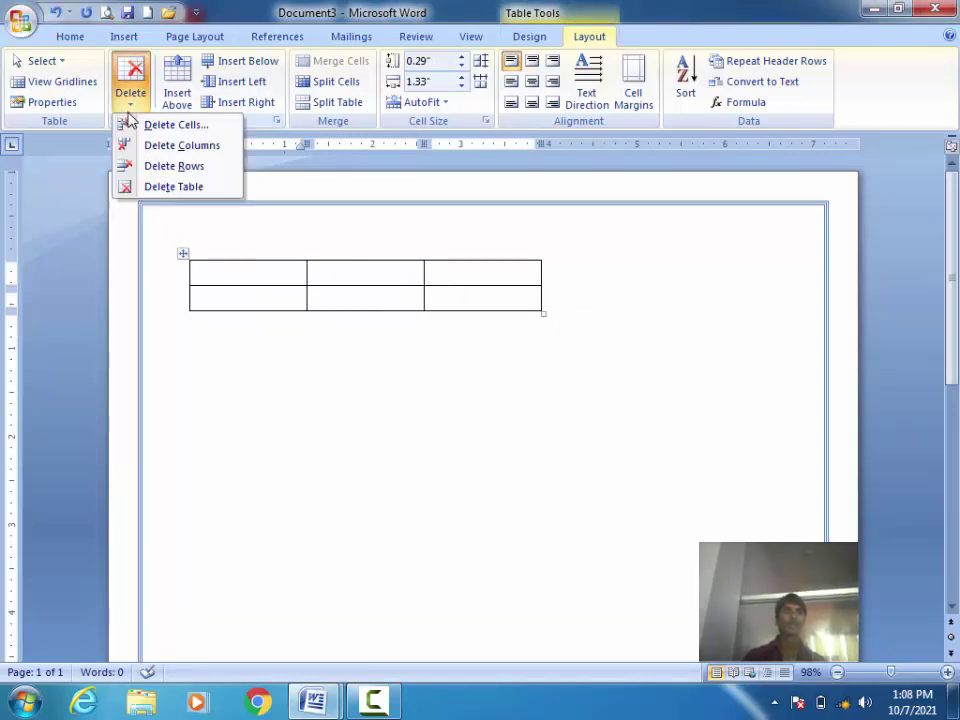
# Delete the table and insert a fresh empty three-column, two-row table.
pyautogui.click(175, 188)
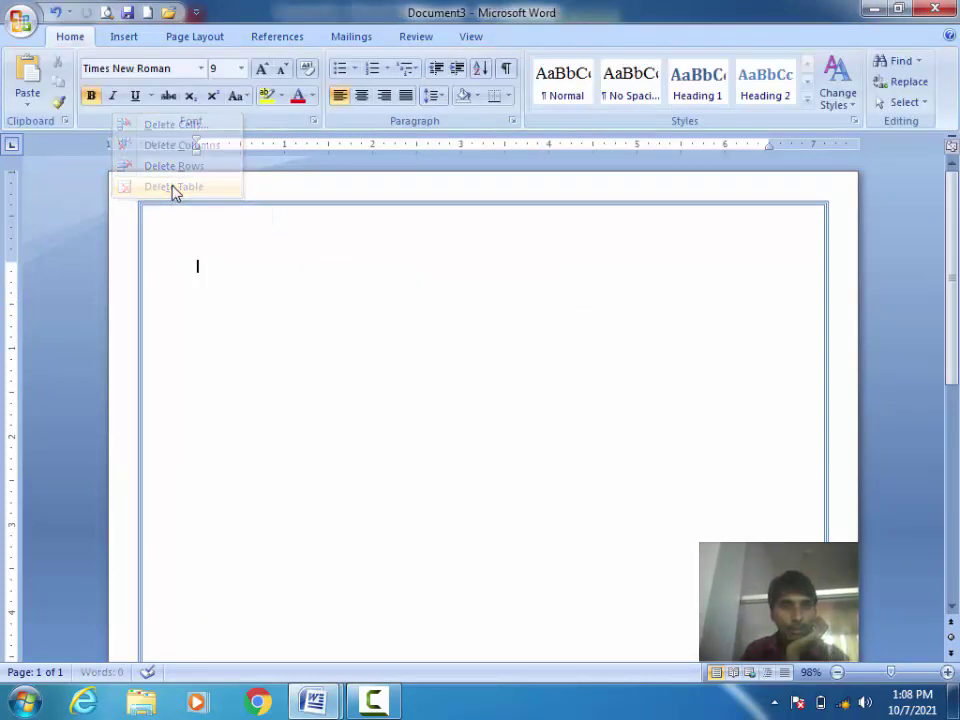
pyautogui.click(114, 40)
pyautogui.click(122, 78)
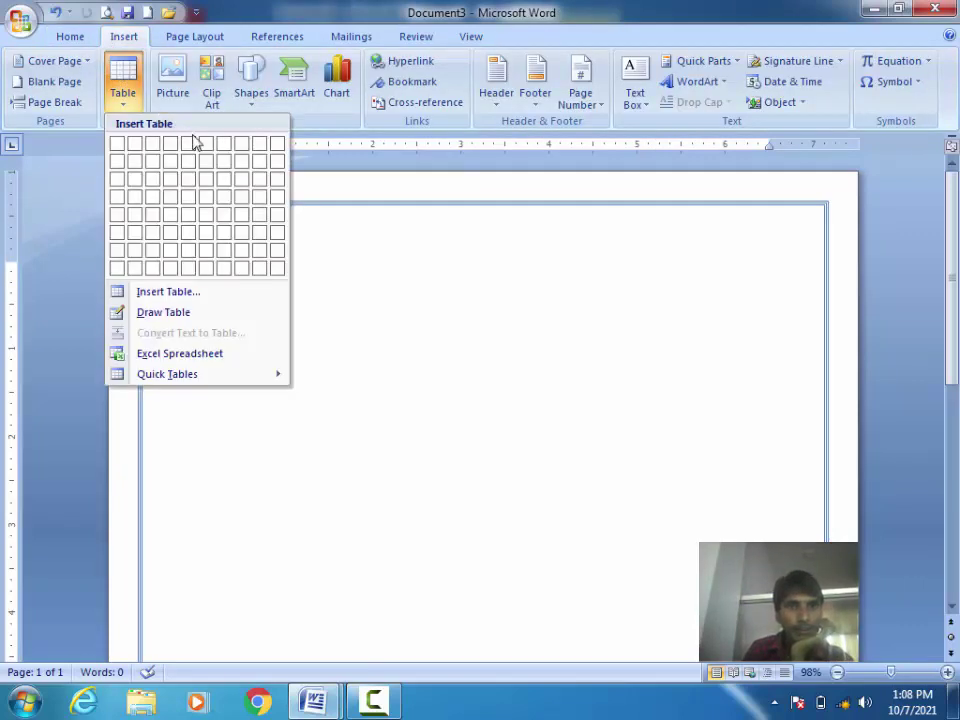
pyautogui.click(156, 162)
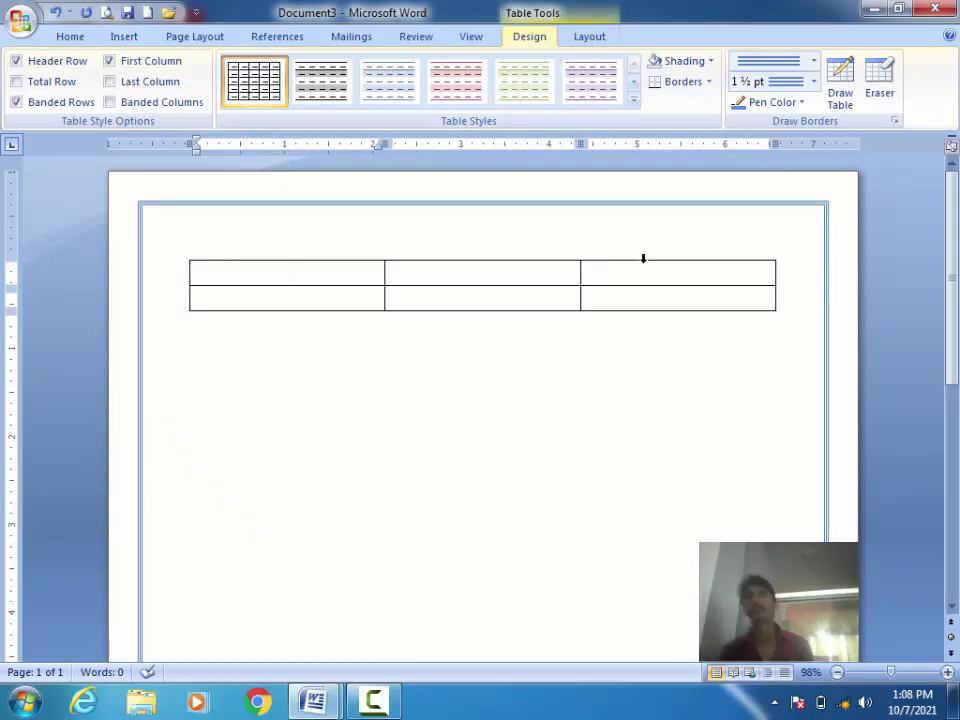
pyautogui.click(589, 40)
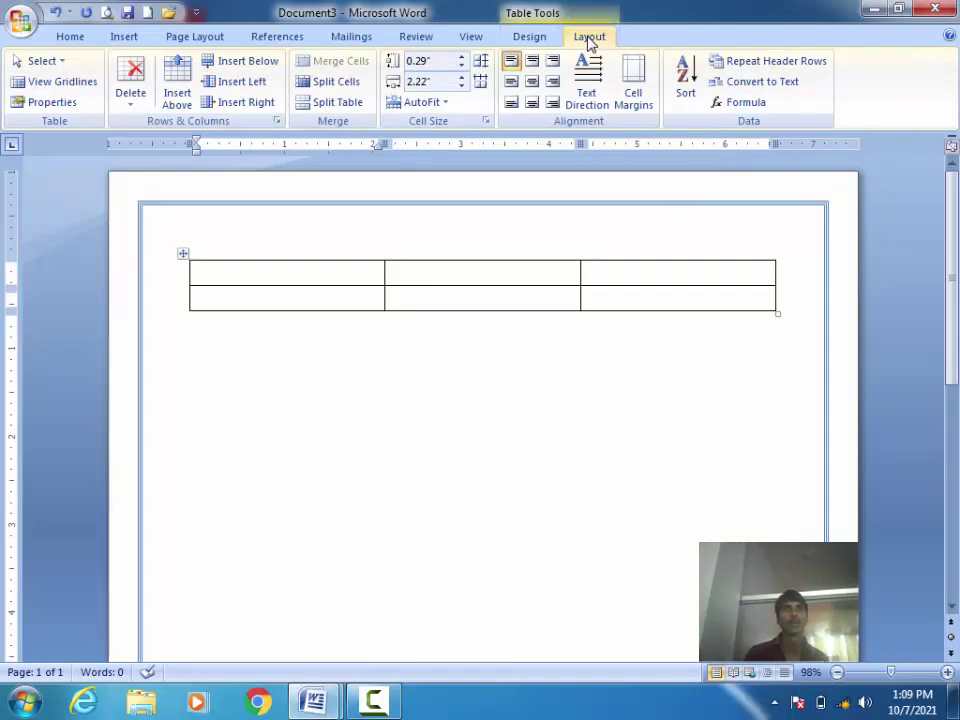
# Insert three new rows above existing rows of the table.
pyautogui.click(175, 95)
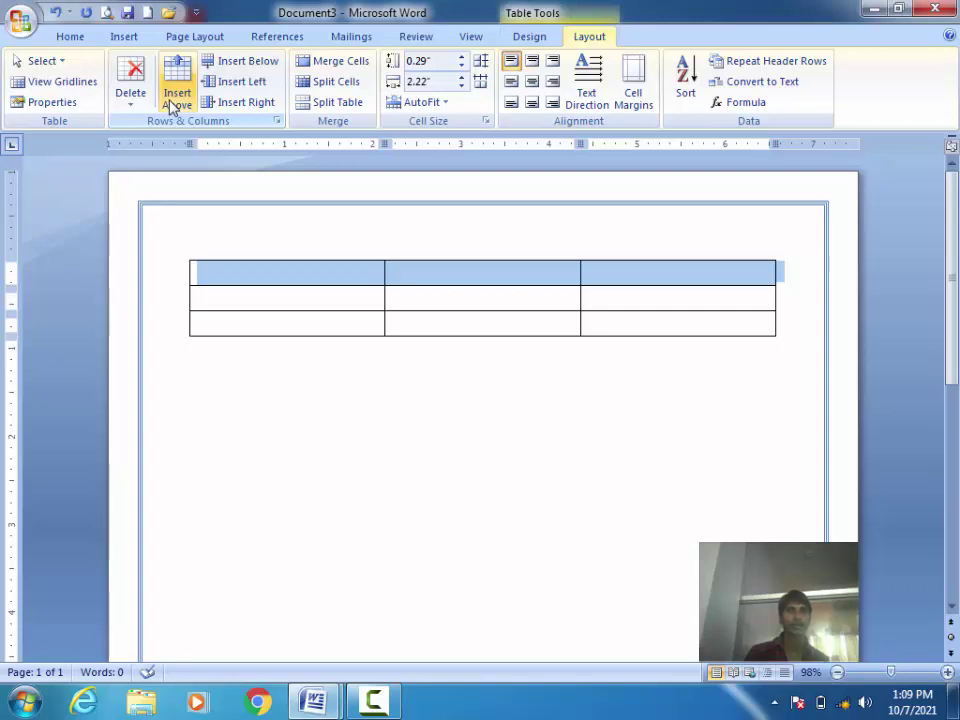
pyautogui.click(172, 105)
pyautogui.click(270, 301)
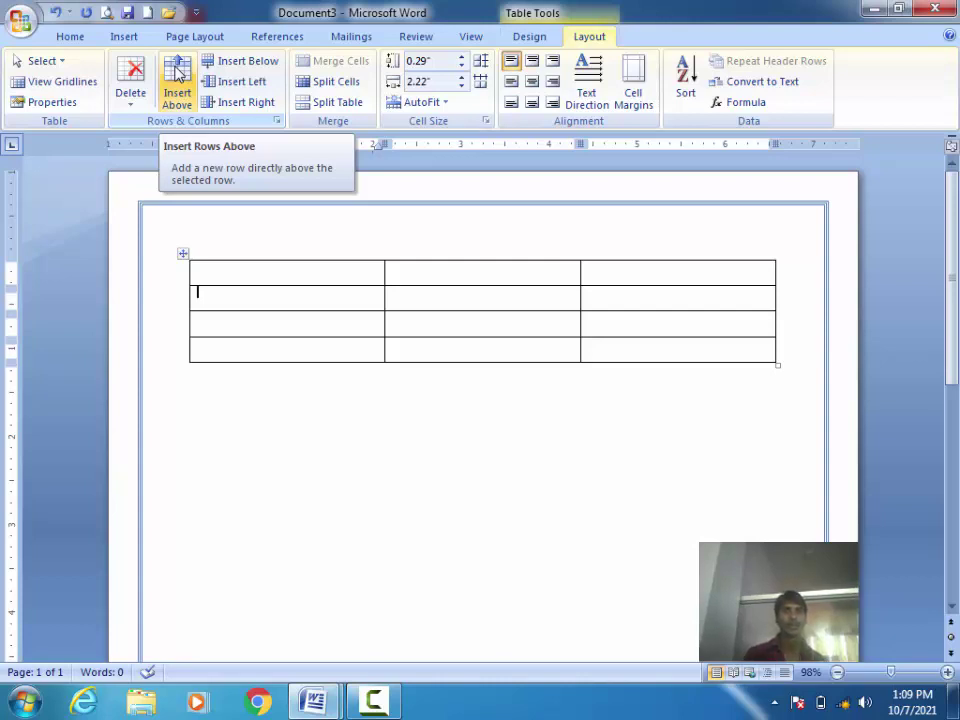
pyautogui.click(176, 80)
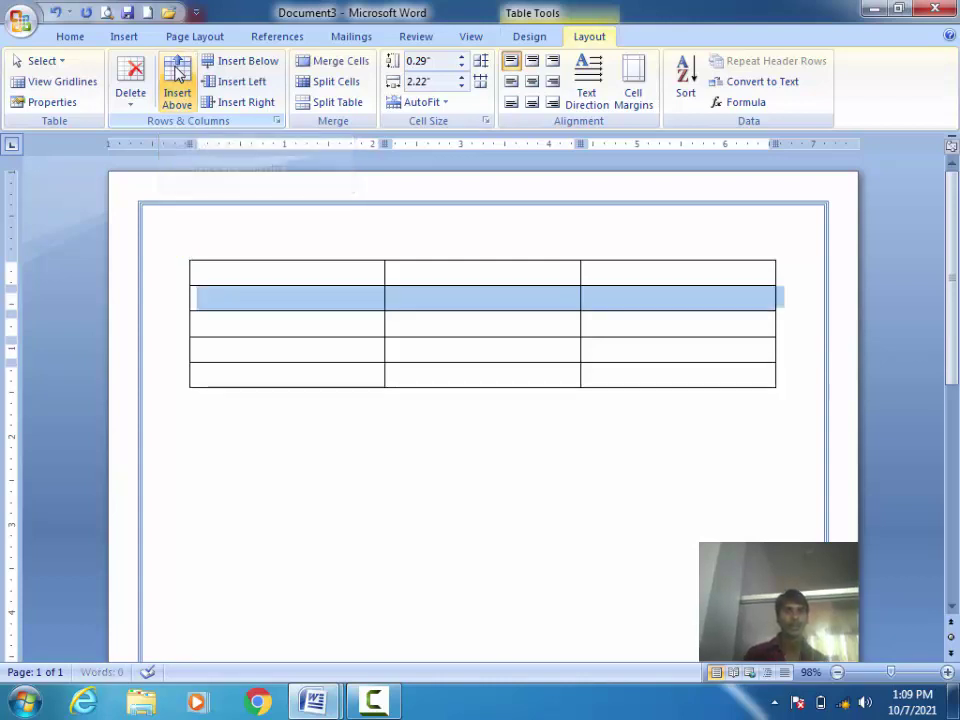
# Type 'dvfbduvdbvuj' in row three's first cell and 'slivnsidh' in row two's.
pyautogui.click(298, 322)
pyautogui.write('dvfbduvdbvuj')
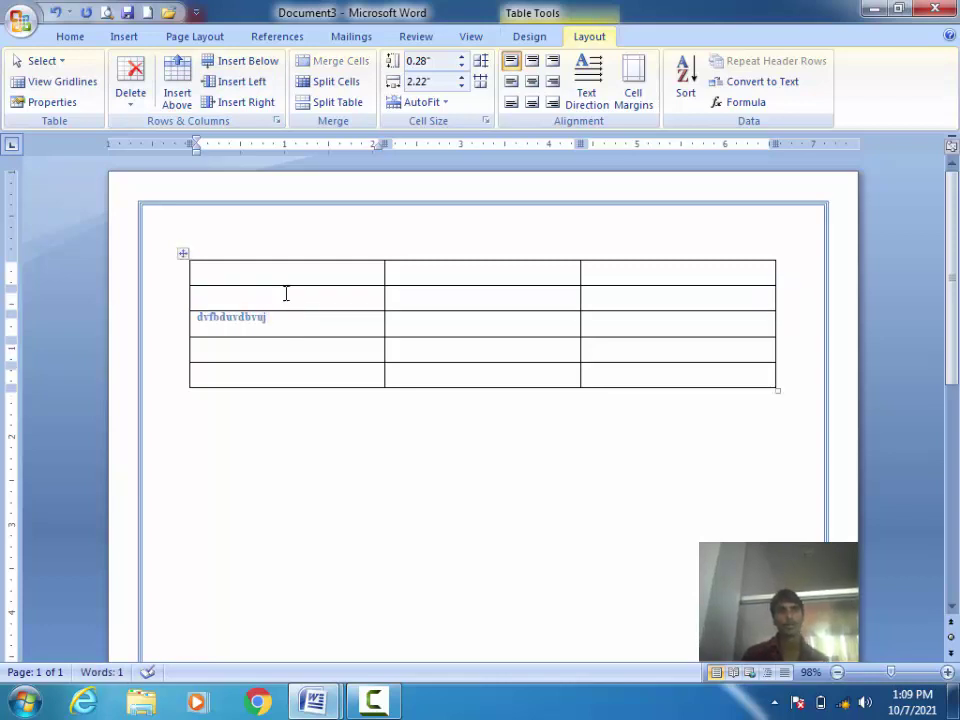
pyautogui.click(270, 298)
pyautogui.write('slivnsidh')
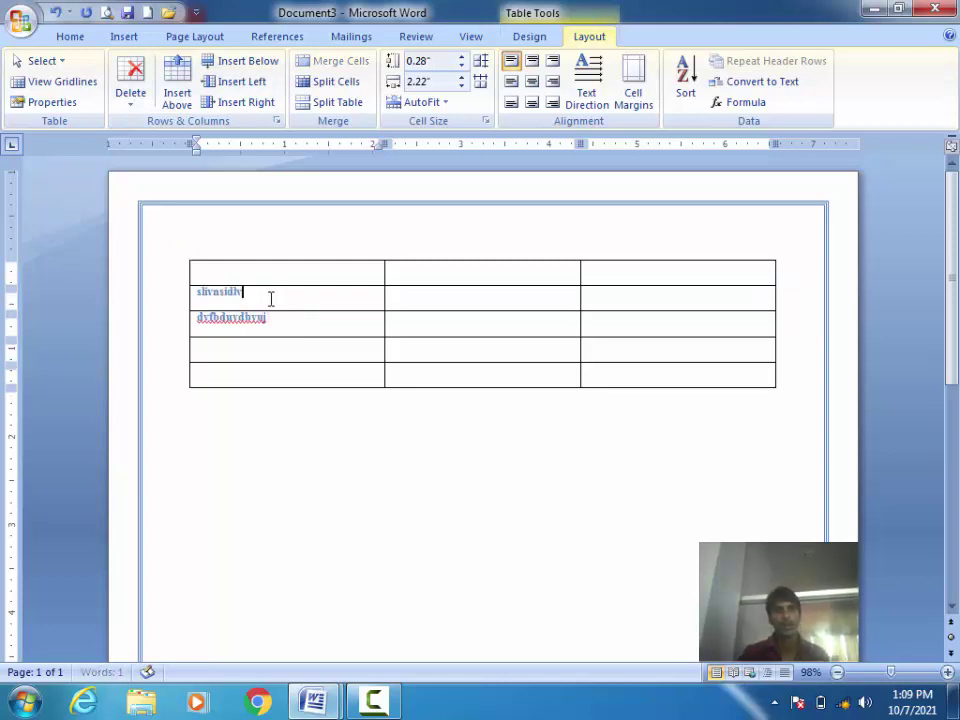
pyautogui.click(279, 323)
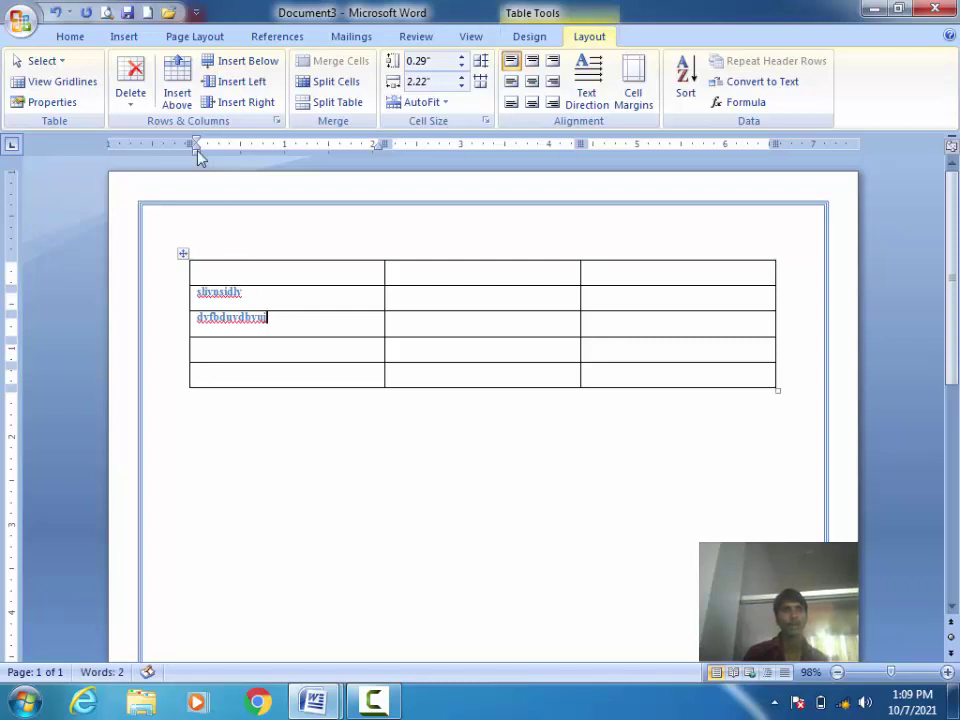
# Insert one more empty row above the row holding text.
pyautogui.click(177, 100)
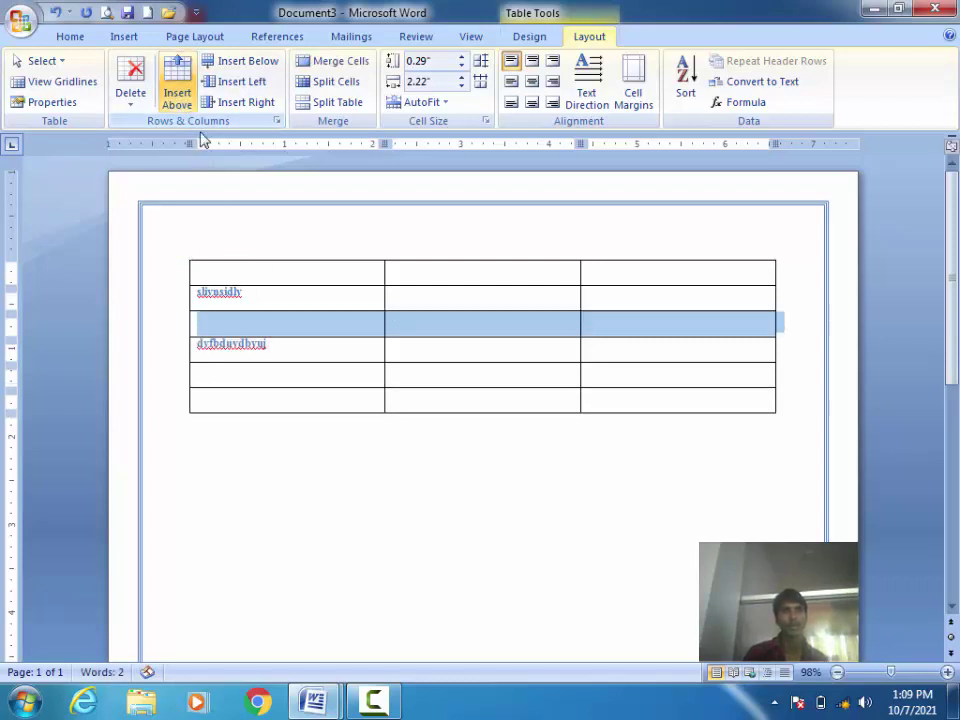
pyautogui.click(322, 347)
pyautogui.moveTo(223, 324); pyautogui.dragTo(540, 342)
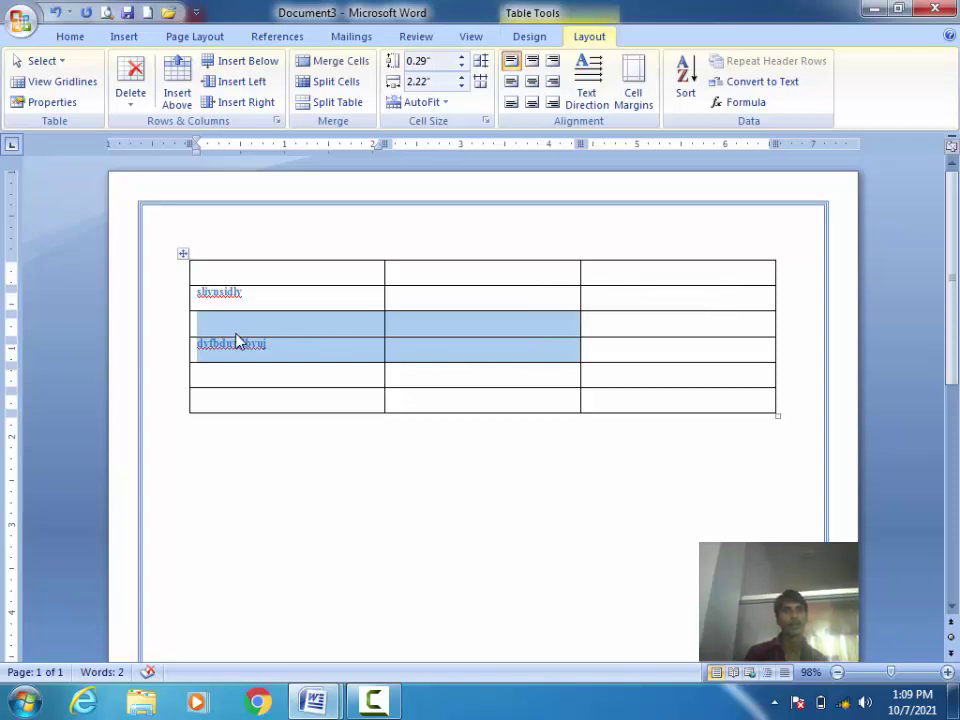
pyautogui.press('Left')
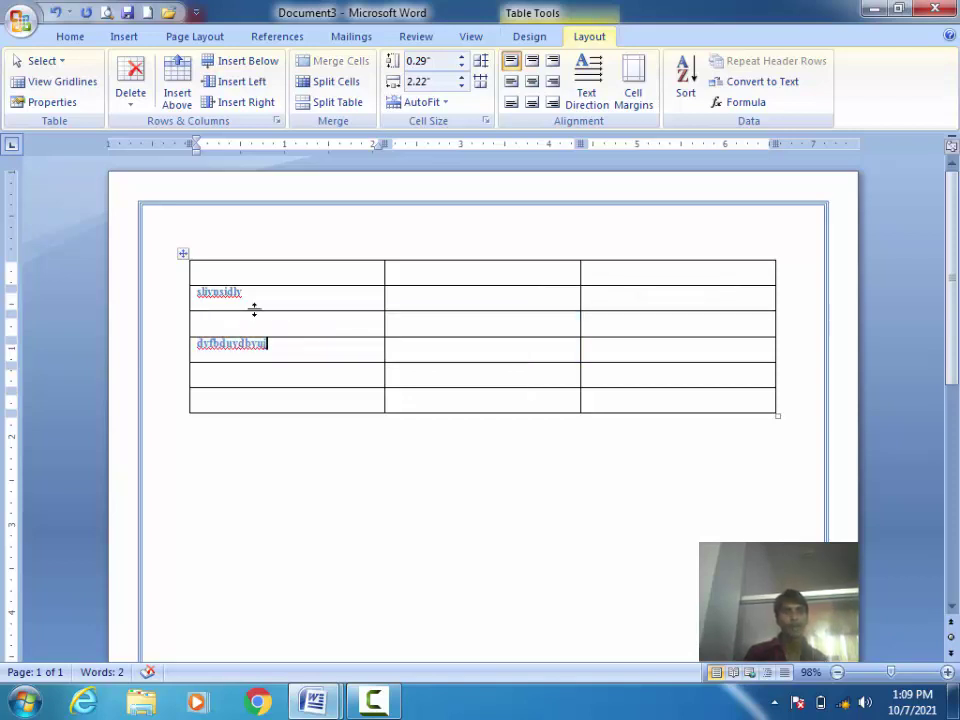
# Type 'lidsbhdilhd' into the top-middle cell.
pyautogui.click(246, 273)
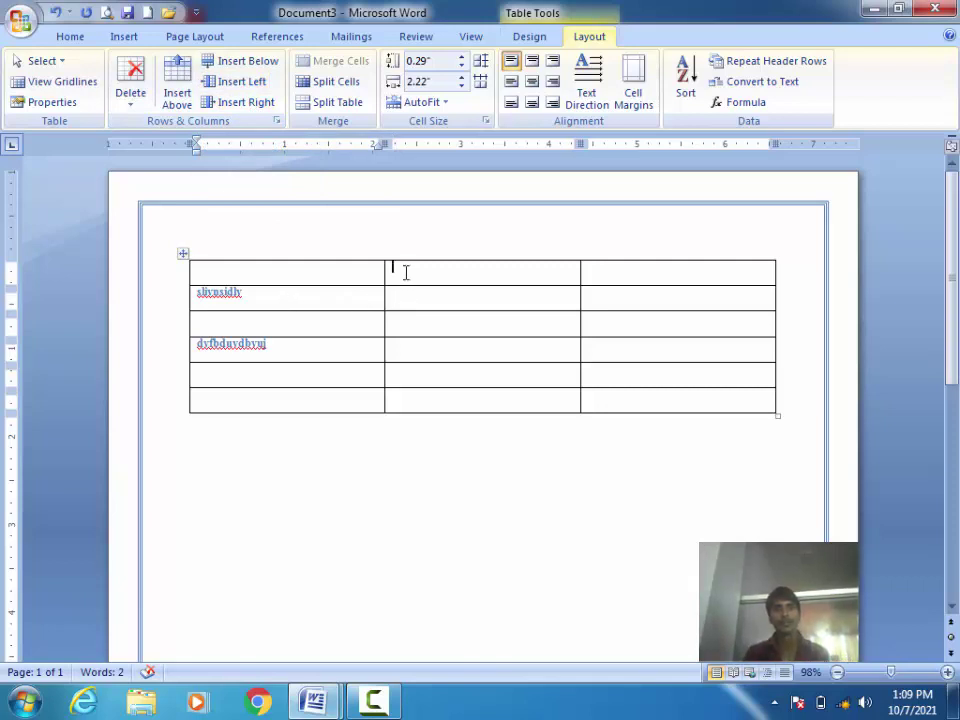
pyautogui.write('lidsbhdilhd')
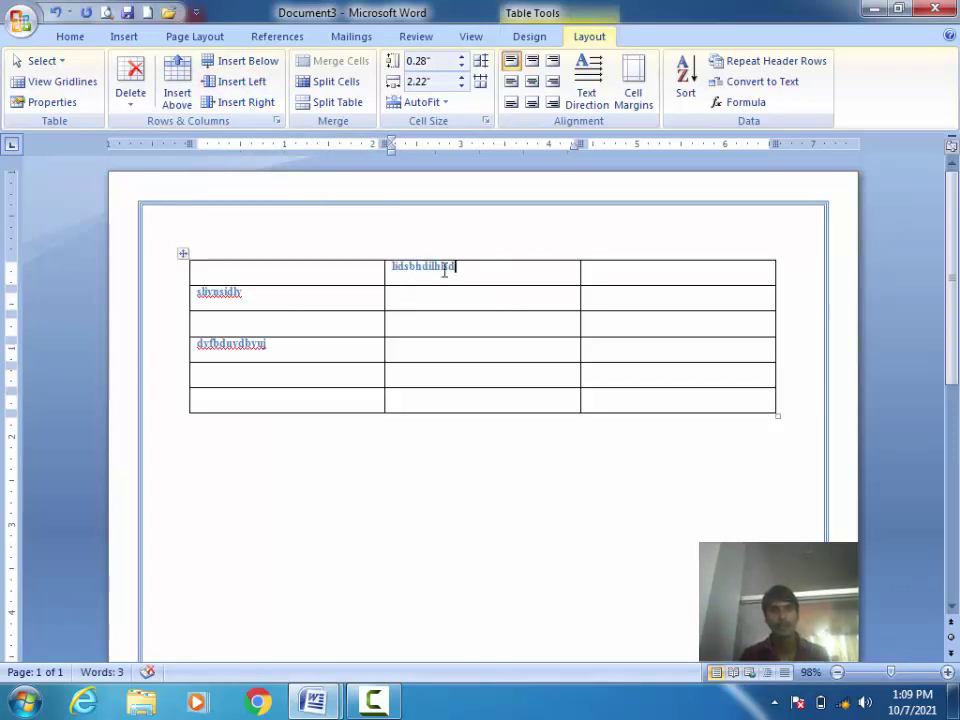
pyautogui.doubleClick(447, 268)
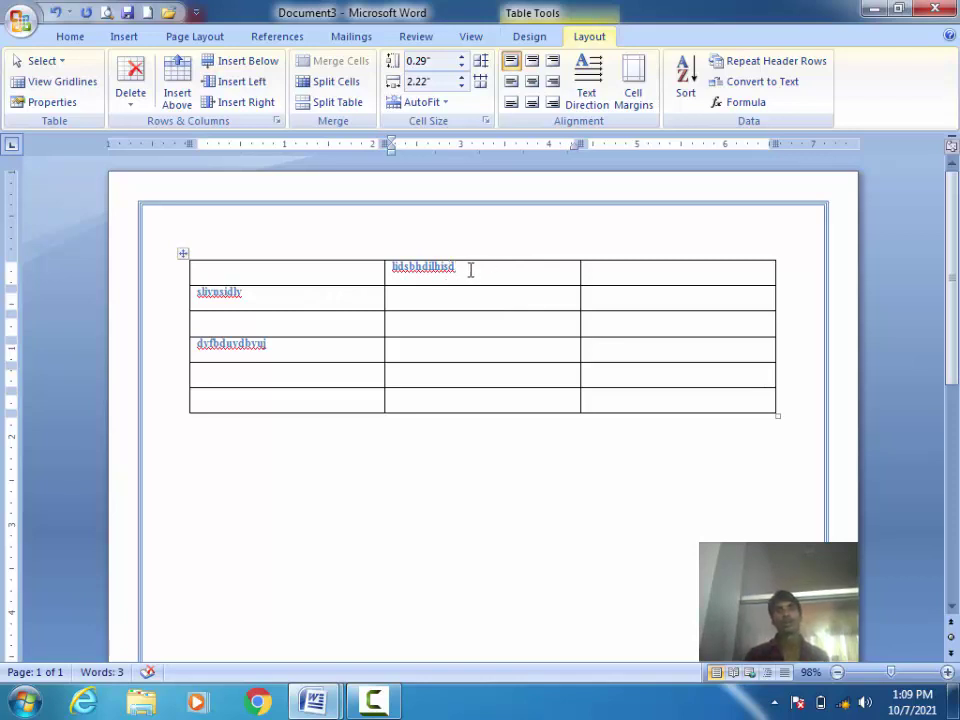
# Insert a column to the left and type 'V gx c' in its top cell.
pyautogui.rightClick(469, 268)
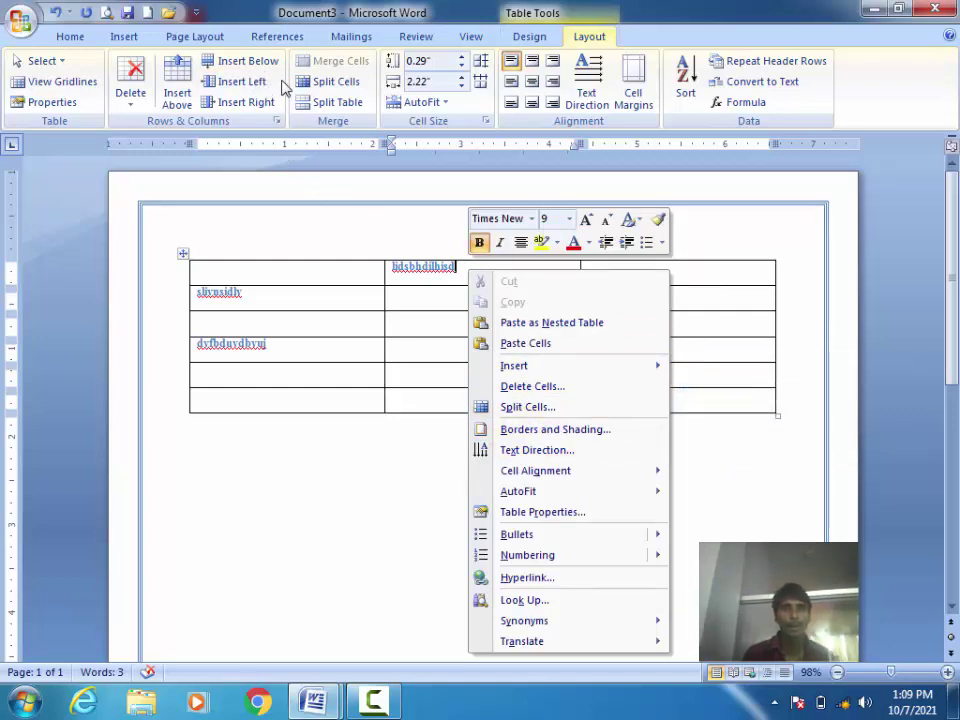
pyautogui.click(405, 275)
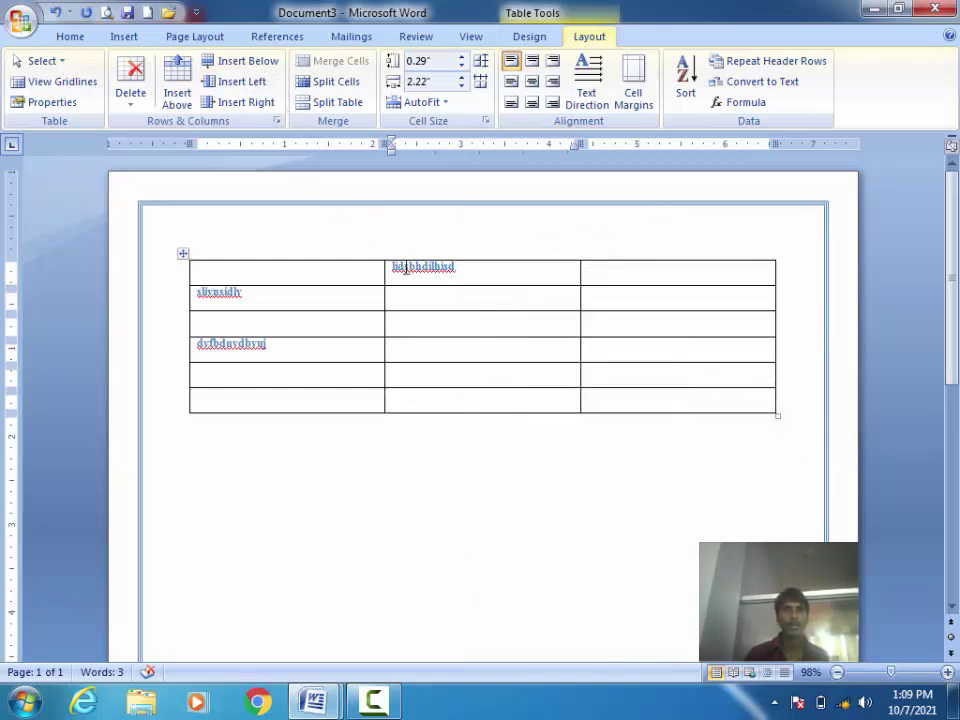
pyautogui.click(229, 86)
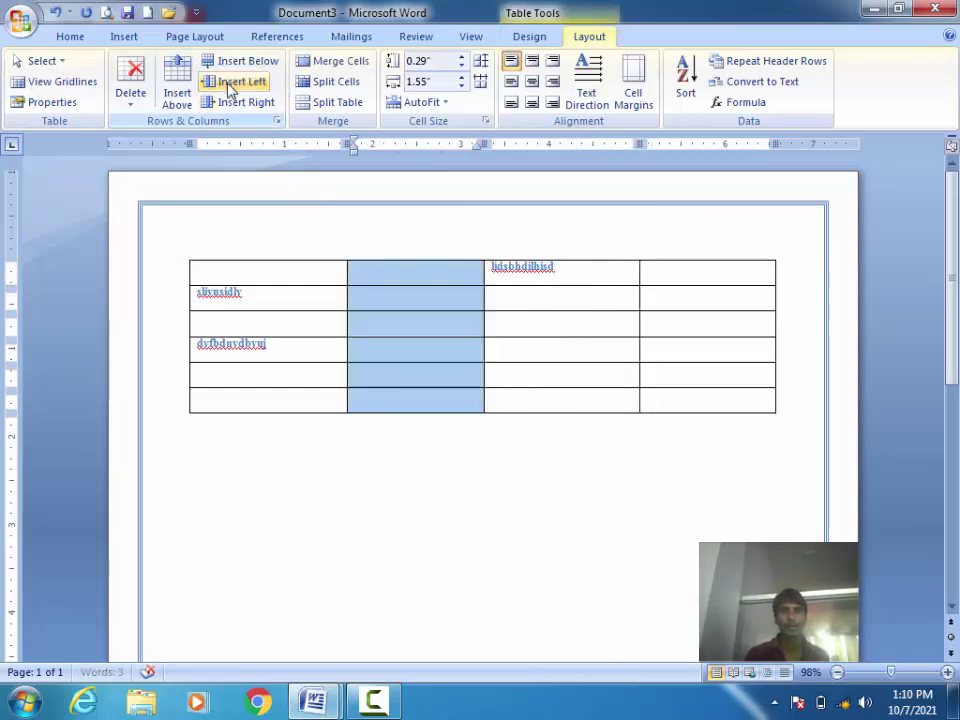
pyautogui.click(364, 295)
pyautogui.click(450, 272)
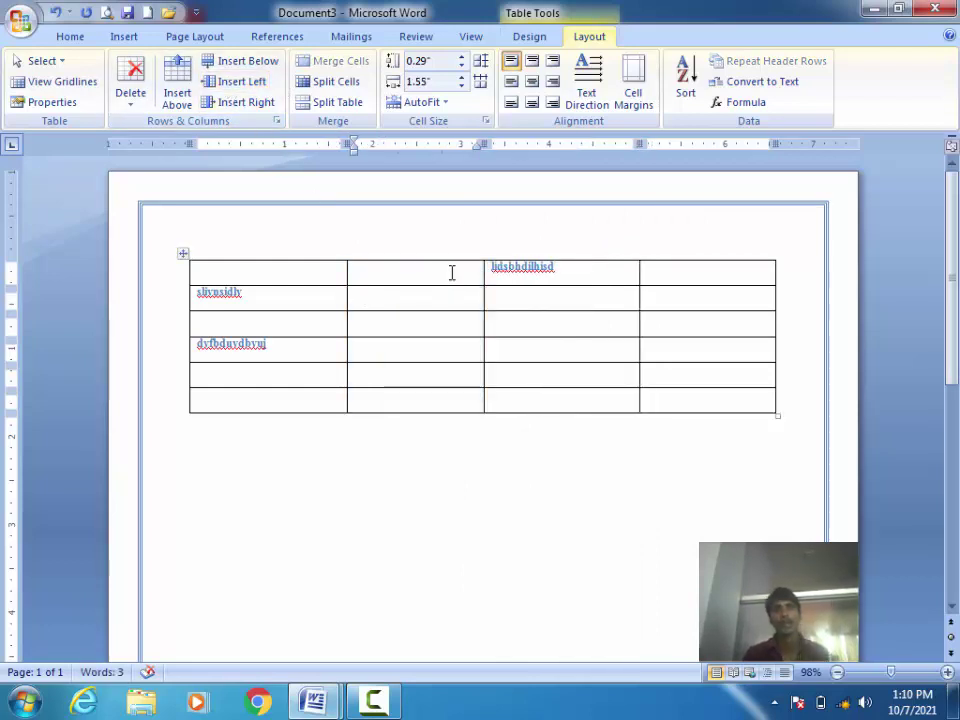
pyautogui.write('V gx c')
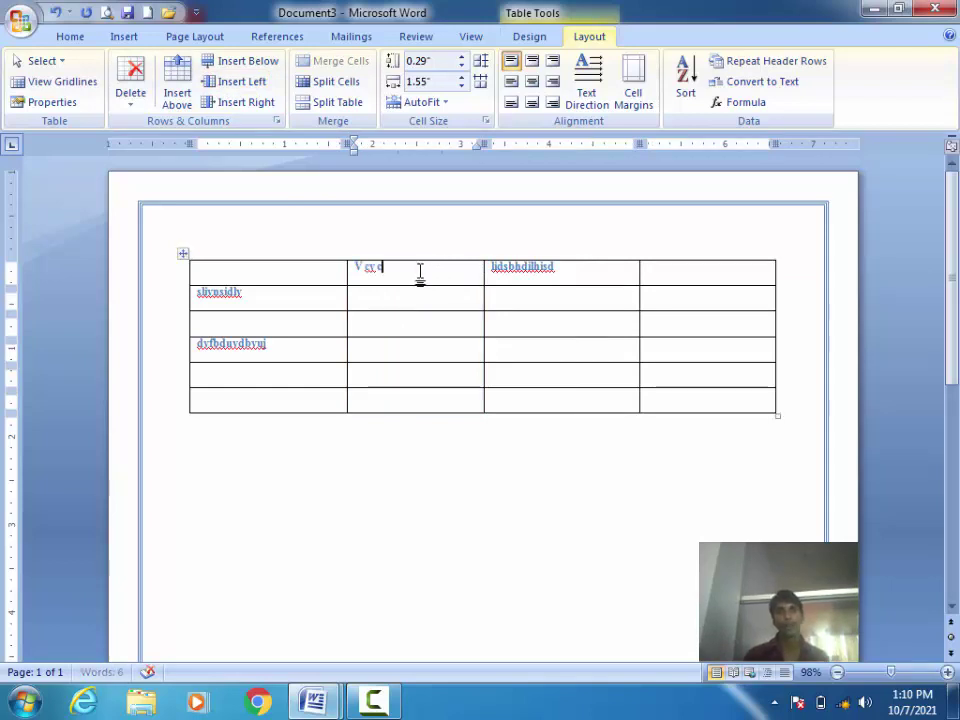
# Insert another column to the right of column 2 via the cell's shortcut menu.
pyautogui.click(566, 276)
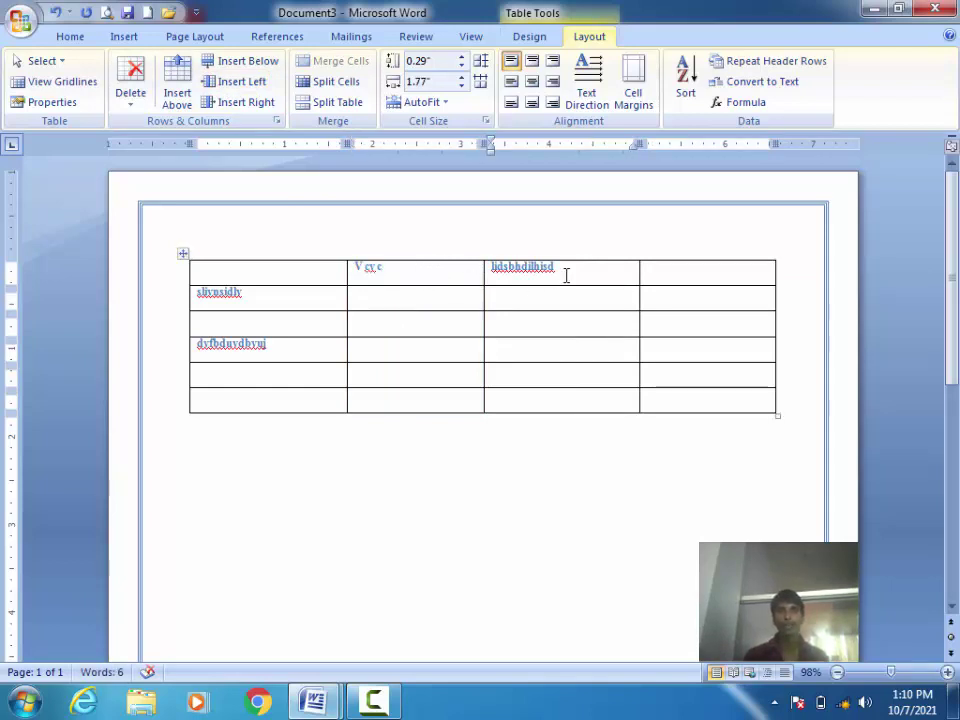
pyautogui.click(457, 268)
pyautogui.rightClick(457, 268)
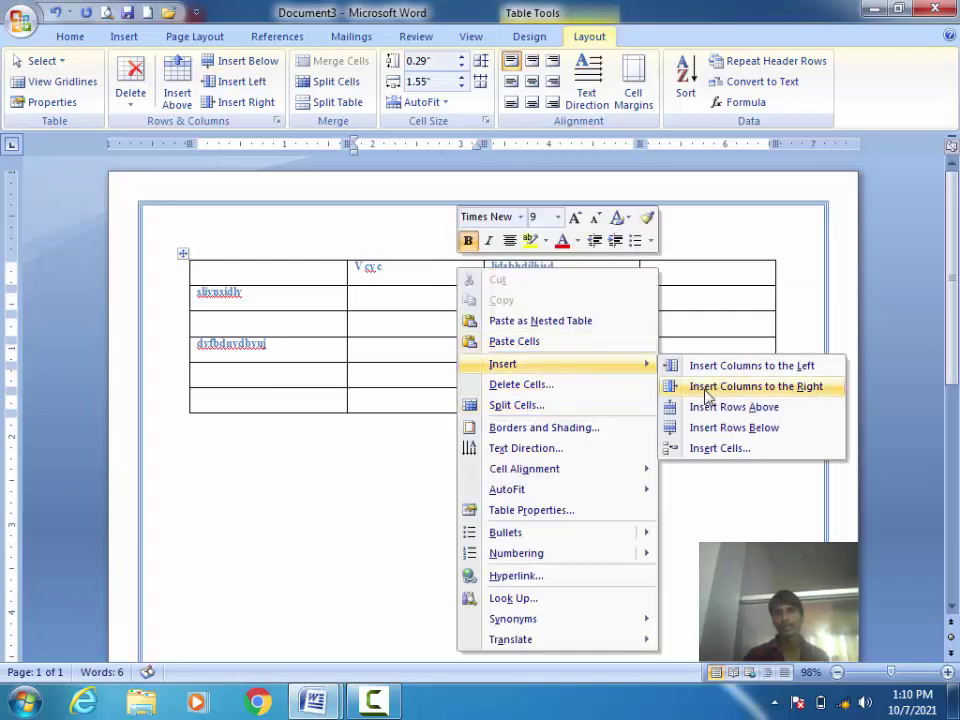
pyautogui.click(250, 103)
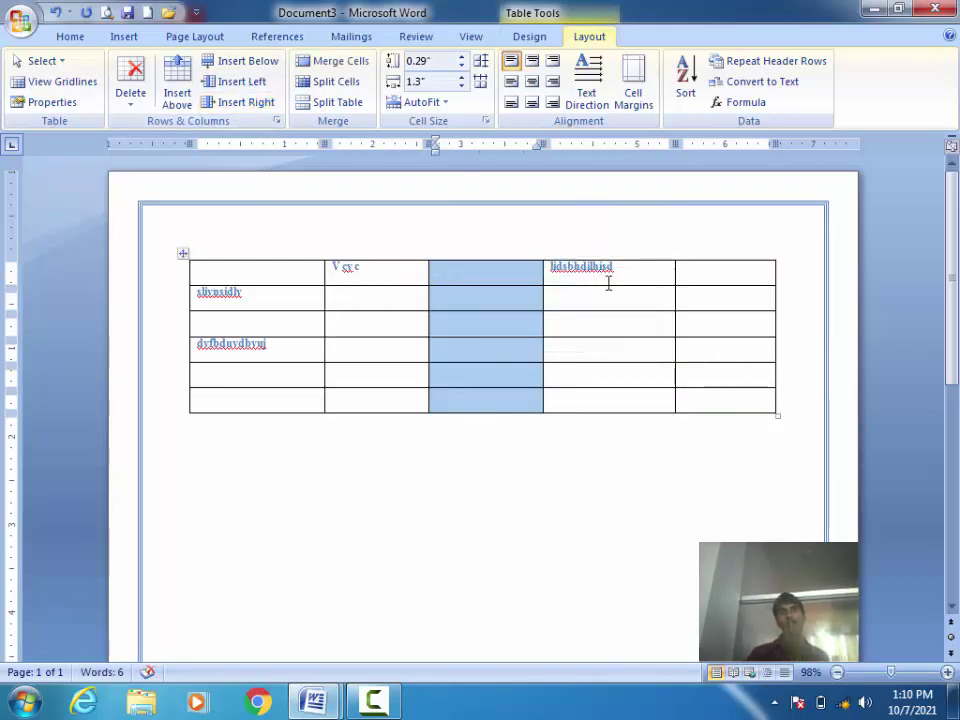
pyautogui.click(600, 302)
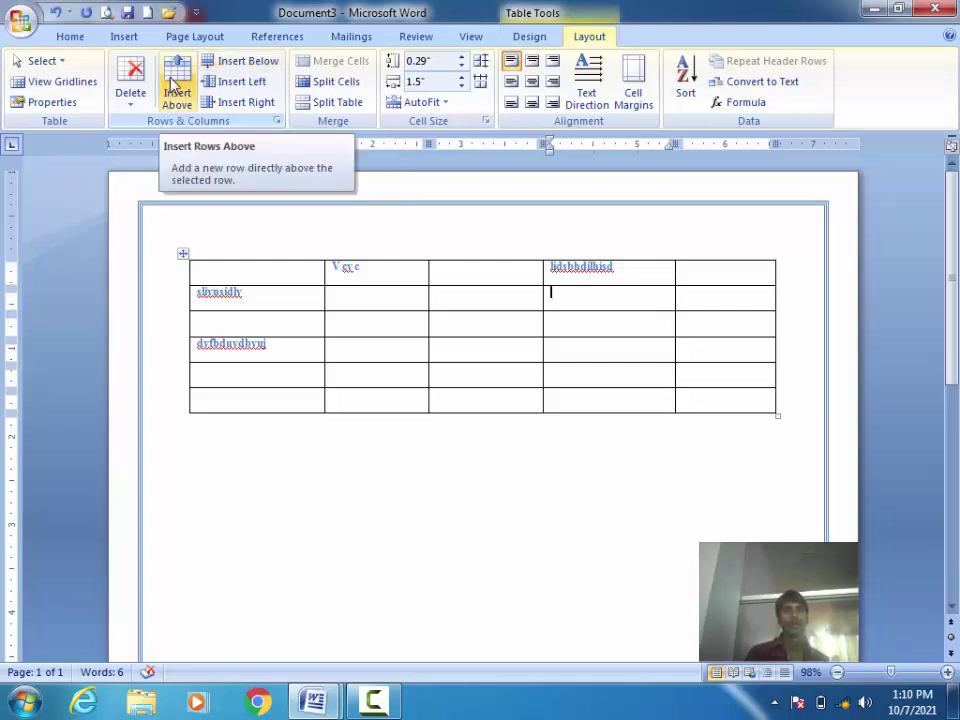
# Add a row below, then merge the top-row cells of columns 2–4 into one.
pyautogui.click(253, 68)
pyautogui.click(262, 349)
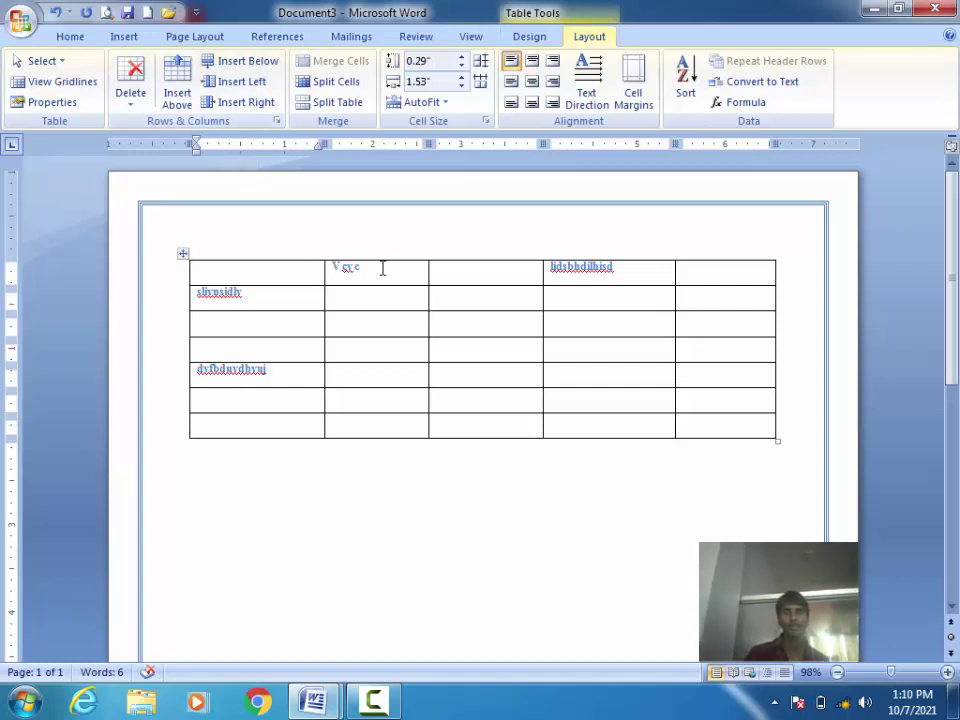
pyautogui.moveTo(382, 268); pyautogui.dragTo(578, 274)
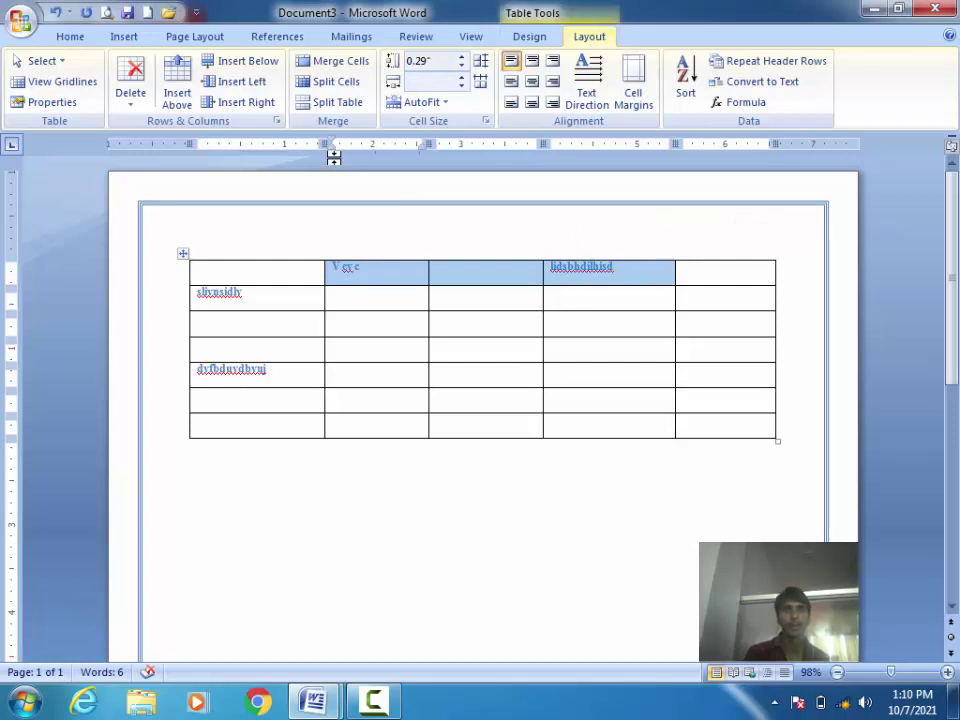
pyautogui.click(345, 64)
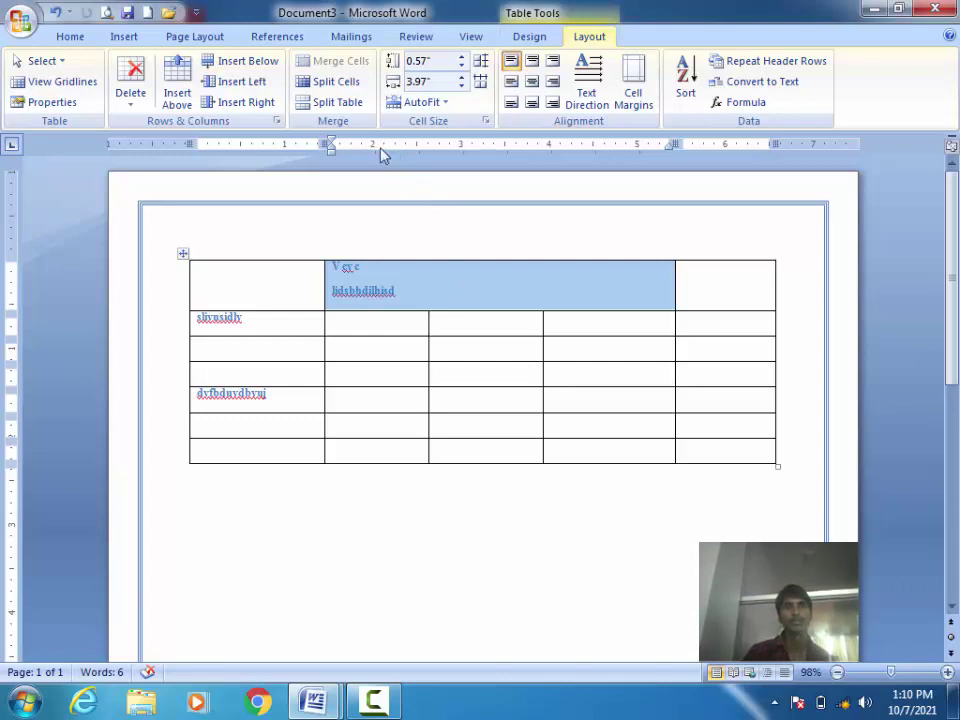
# Split the merged top-row cell into 3 columns and 1 row, undoing a two-column attempt.
pyautogui.click(321, 84)
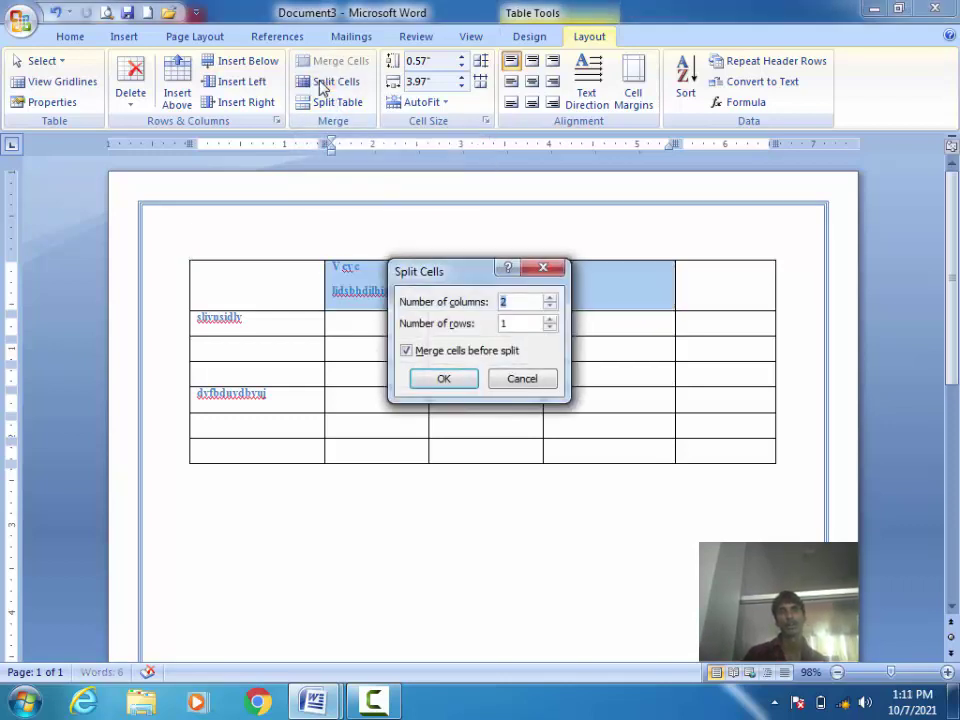
pyautogui.click(525, 302)
pyautogui.click(446, 386)
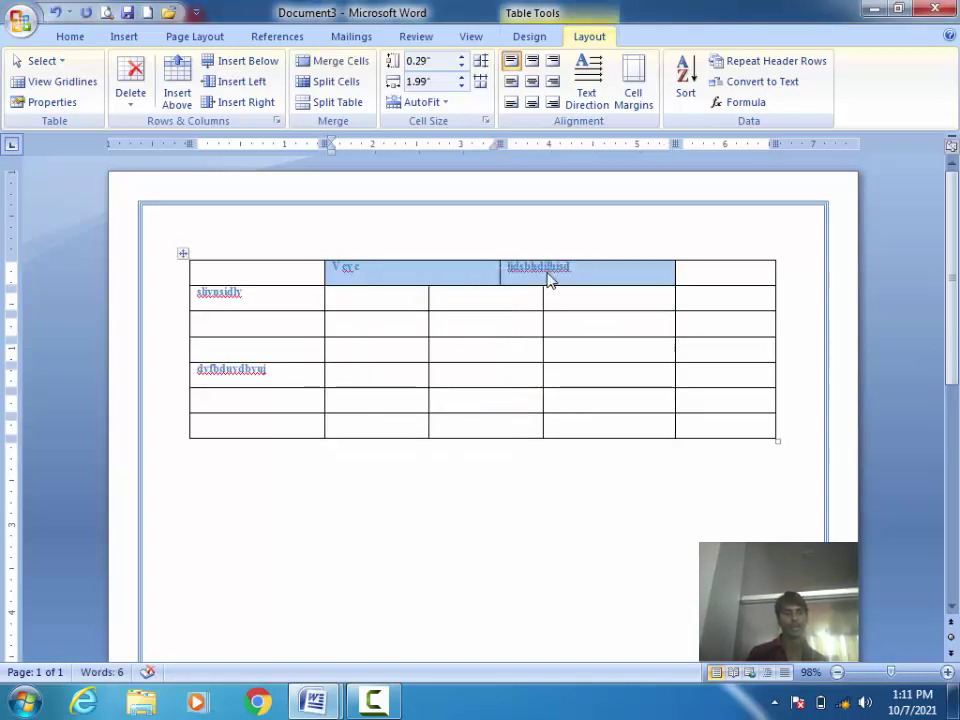
pyautogui.hotkey('ctrl', 'z')
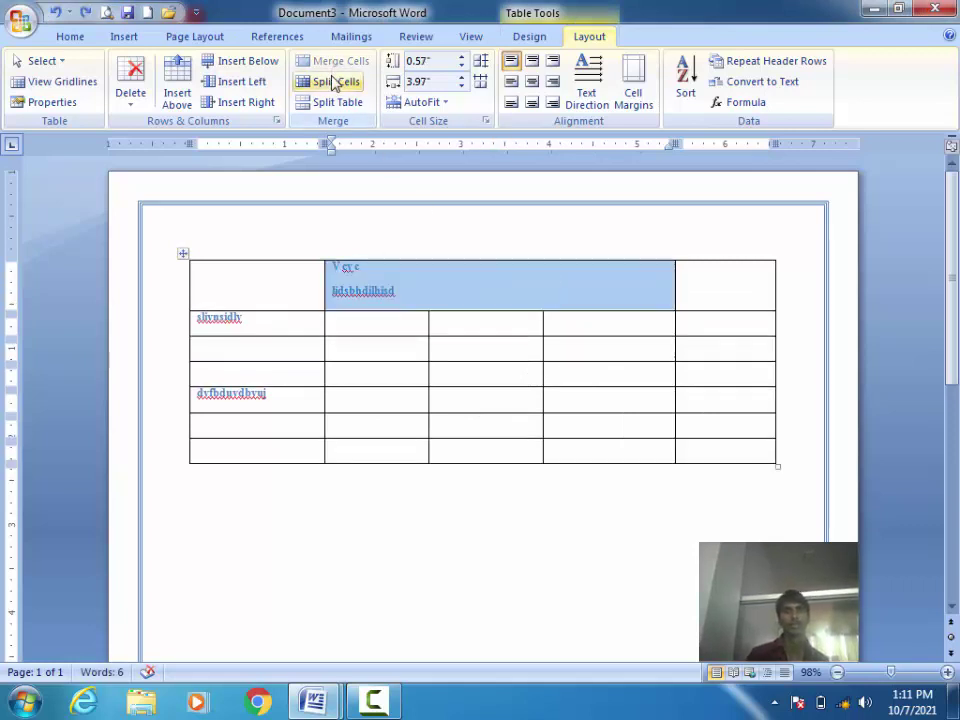
pyautogui.click(335, 84)
pyautogui.write('3')
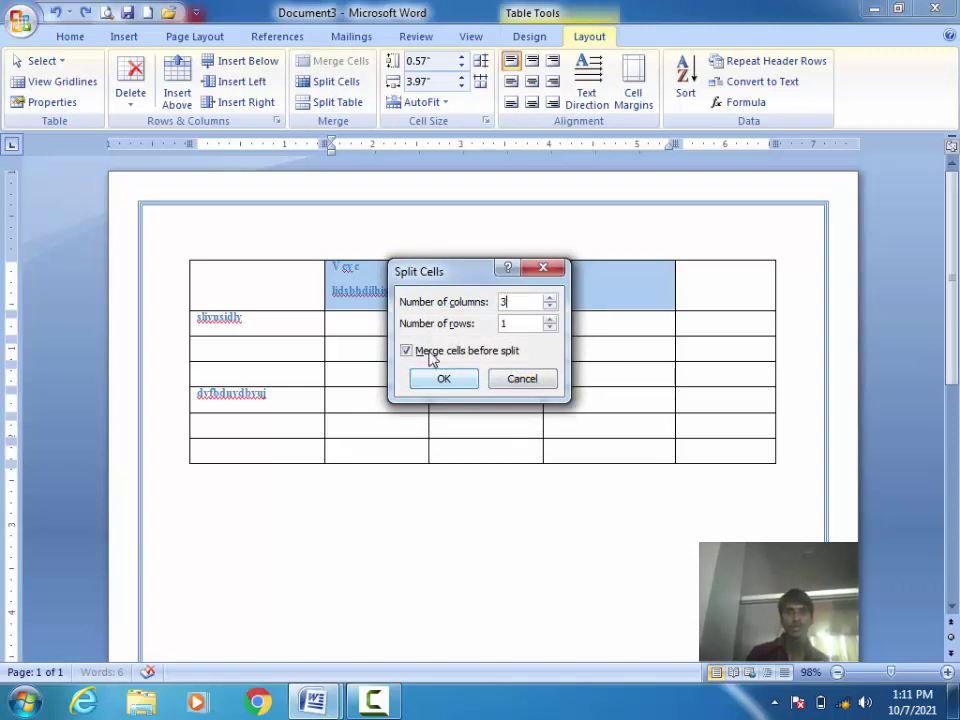
pyautogui.click(446, 386)
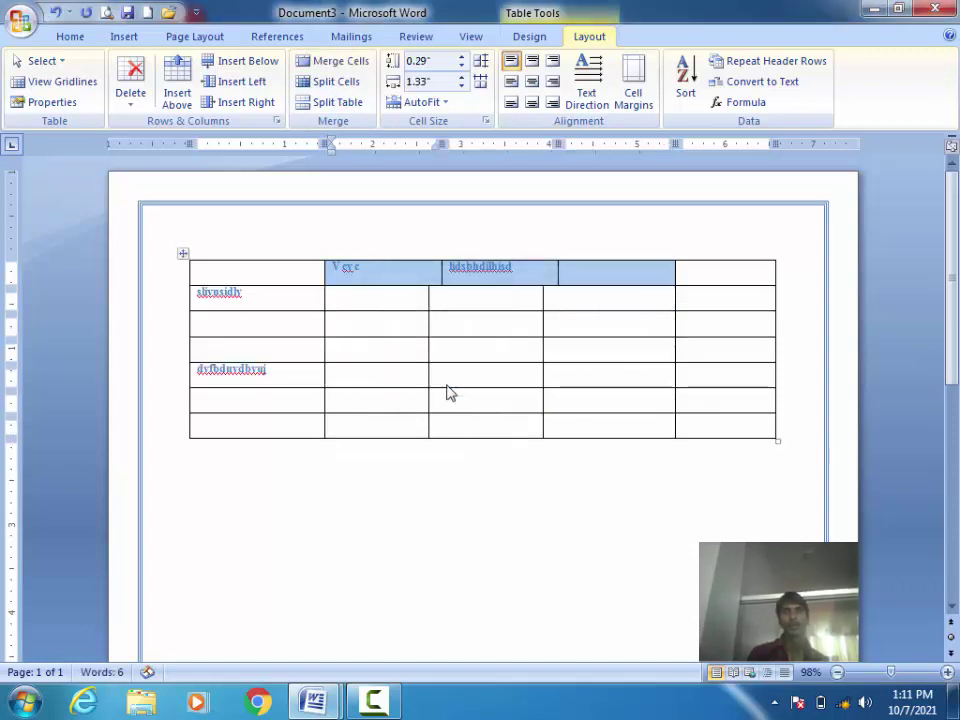
pyautogui.click(578, 293)
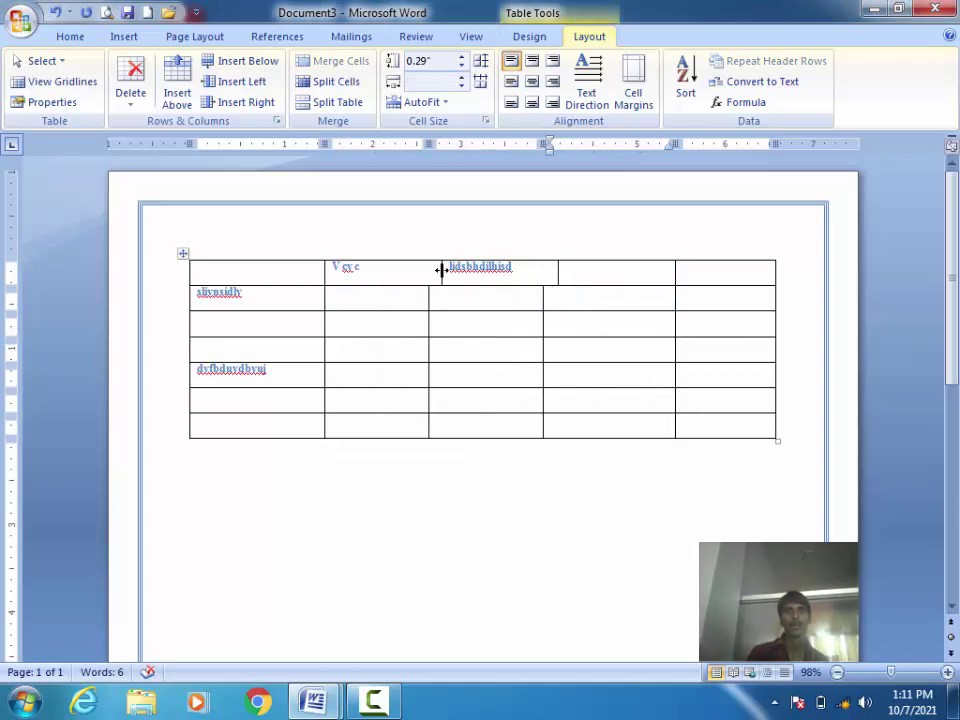
# Drag the top-row cell borders left to align with the column lines below.
pyautogui.moveTo(441, 270); pyautogui.dragTo(432, 271)
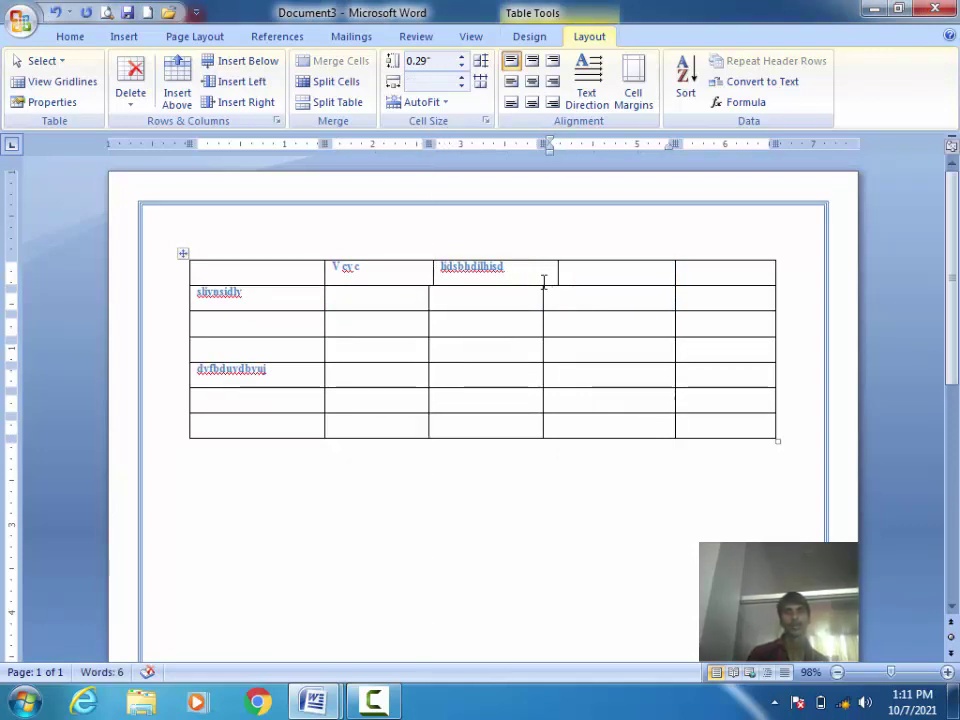
pyautogui.moveTo(556, 272); pyautogui.dragTo(547, 273)
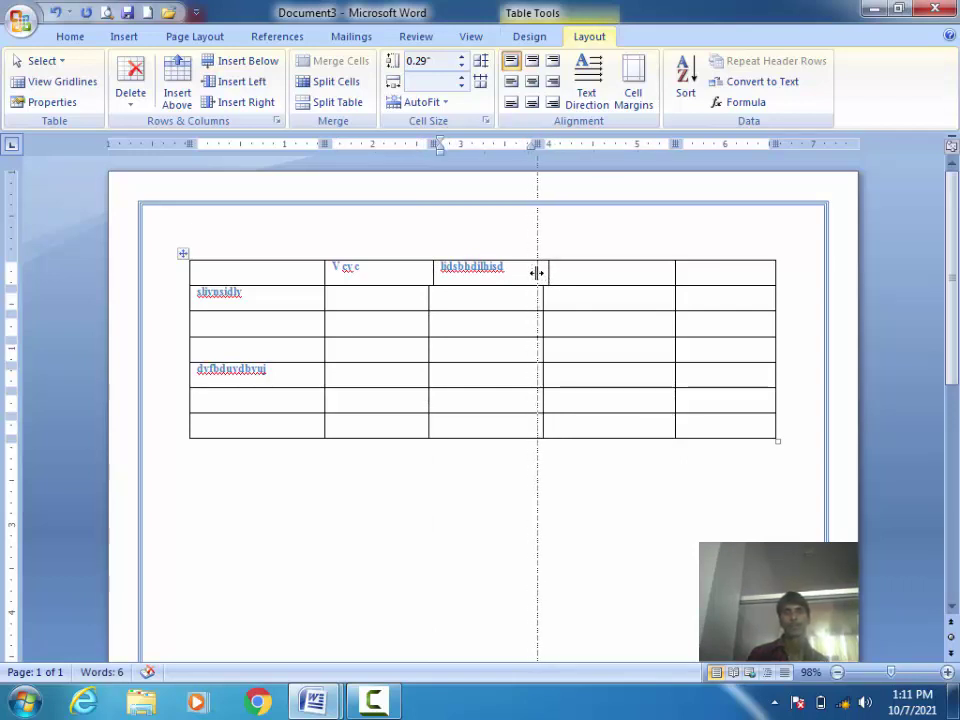
pyautogui.moveTo(547, 273); pyautogui.dragTo(537, 272)
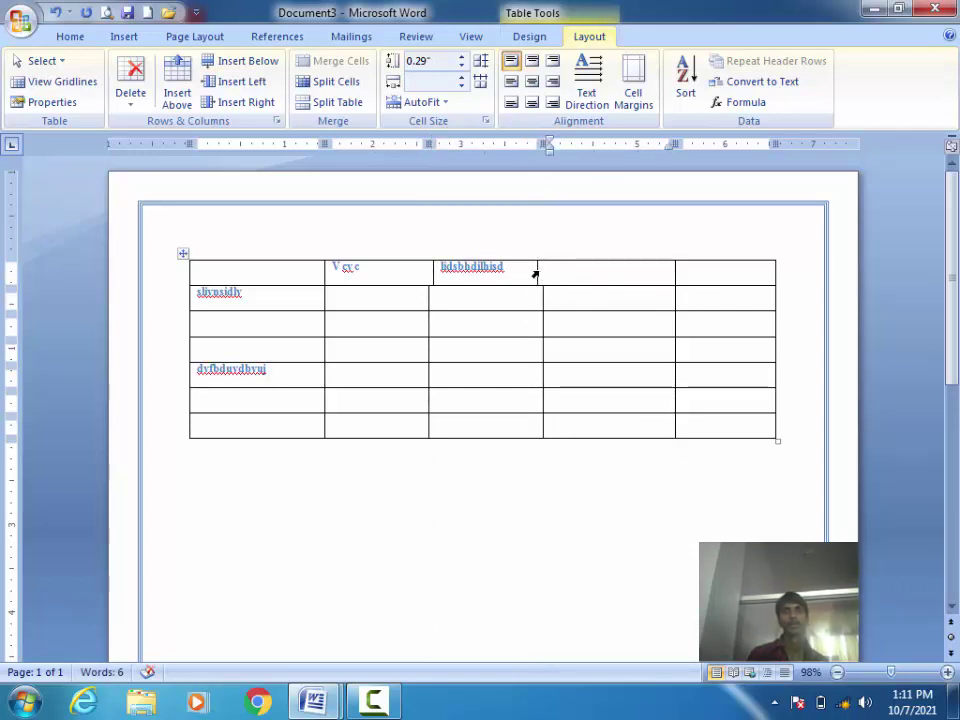
pyautogui.click(535, 278)
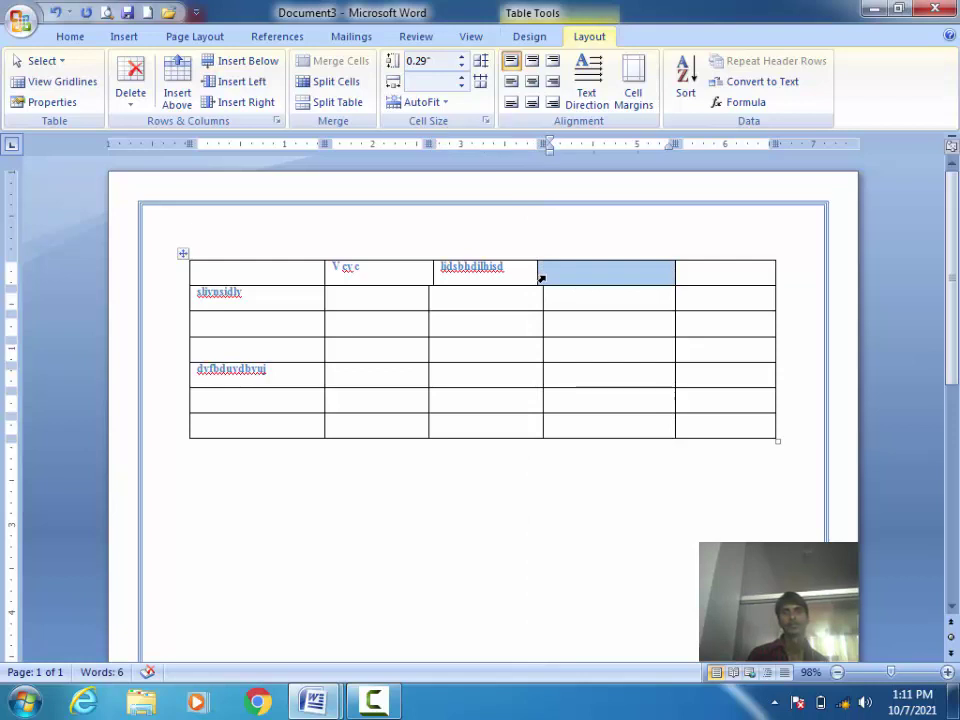
pyautogui.click(504, 283)
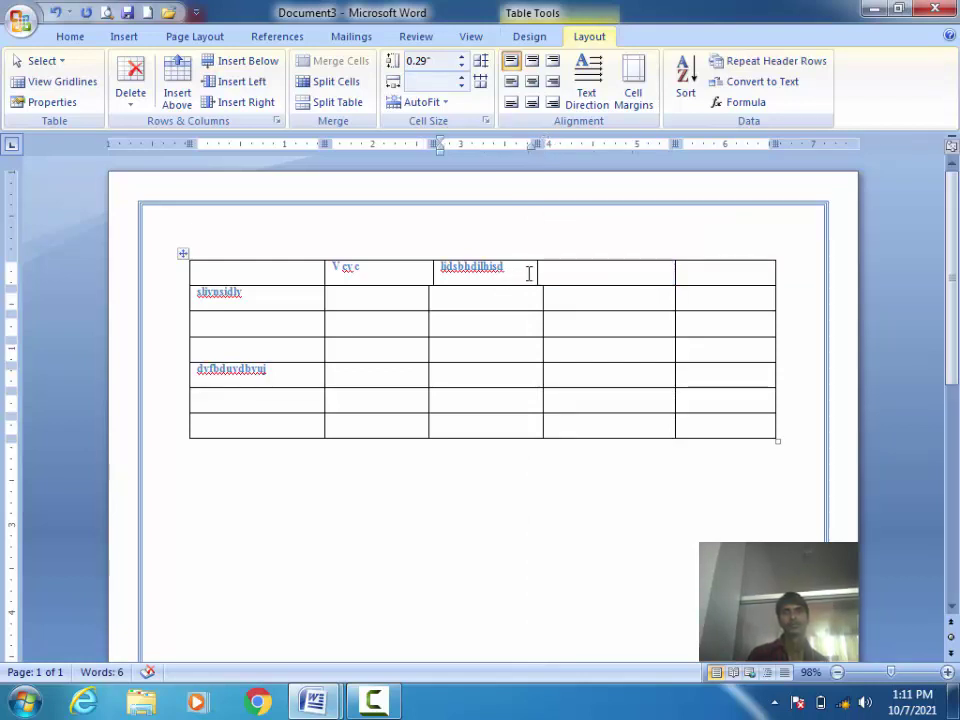
pyautogui.moveTo(536, 268); pyautogui.dragTo(542, 271)
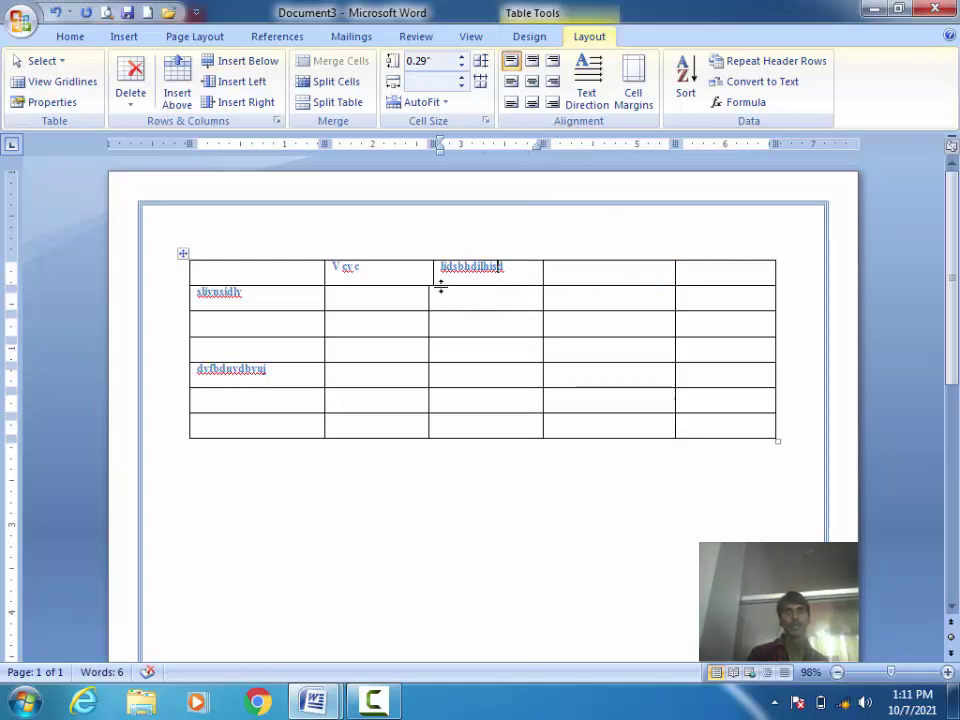
pyautogui.moveTo(433, 276); pyautogui.dragTo(428, 276)
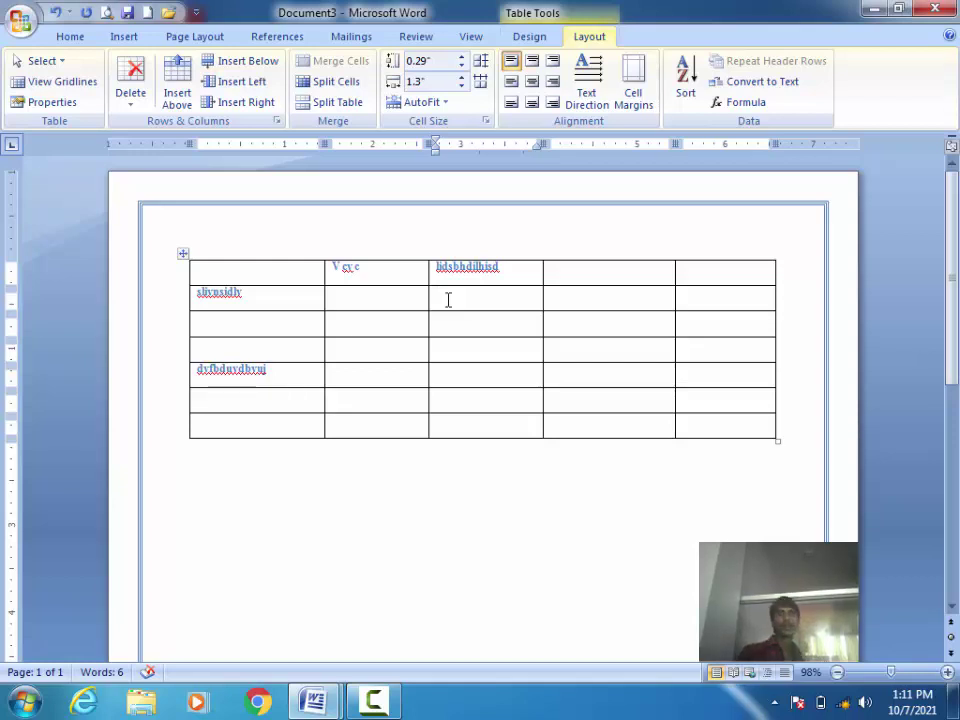
pyautogui.click(517, 275)
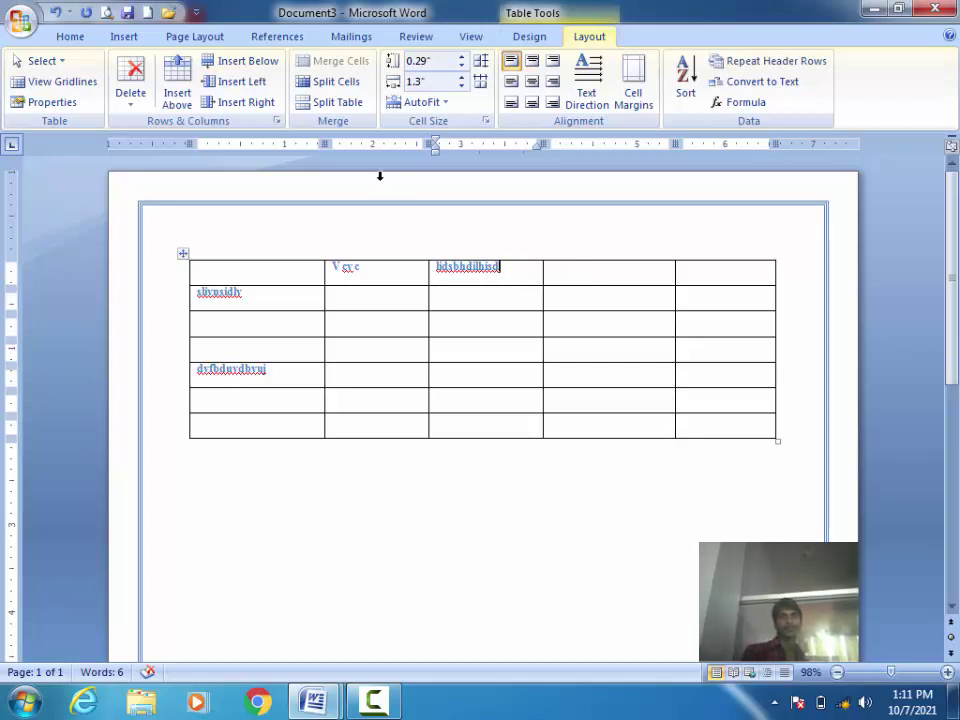
pyautogui.click(636, 354)
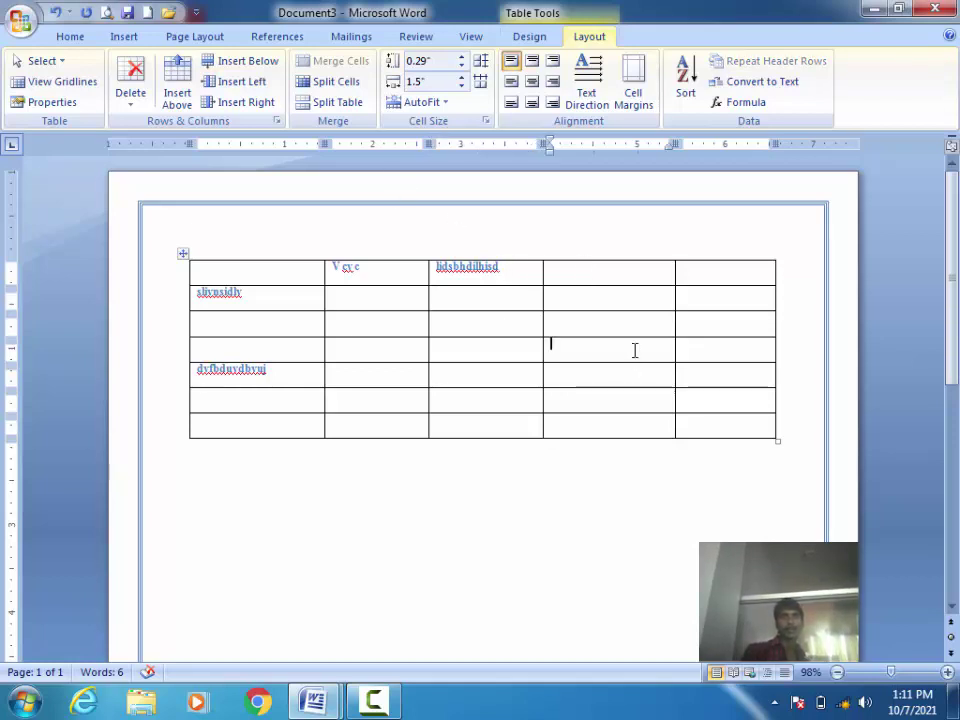
pyautogui.click(338, 105)
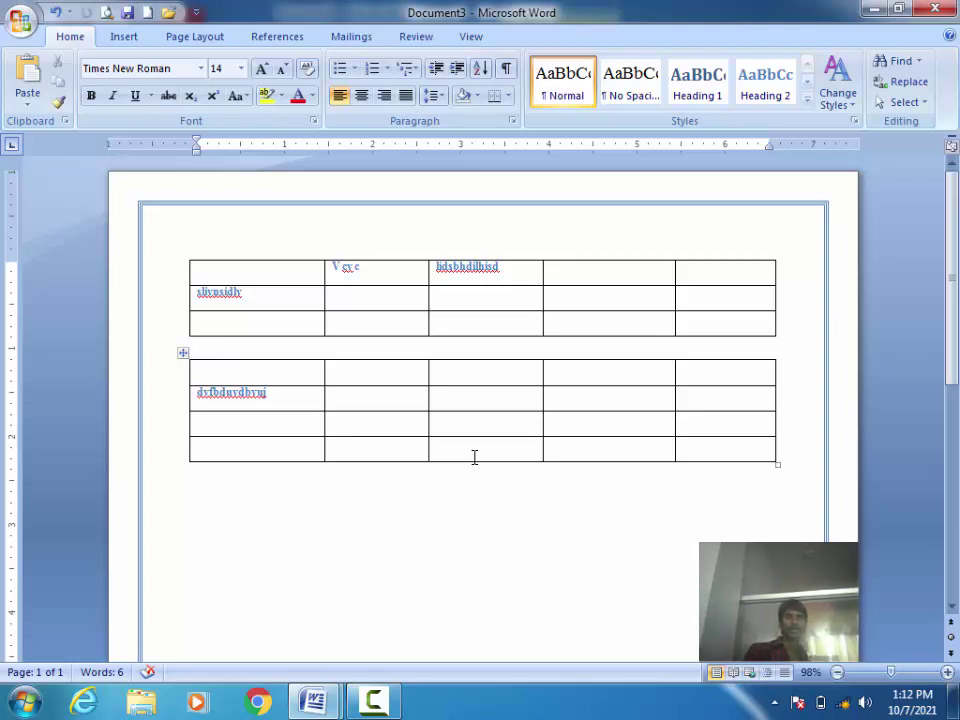
pyautogui.click(741, 400)
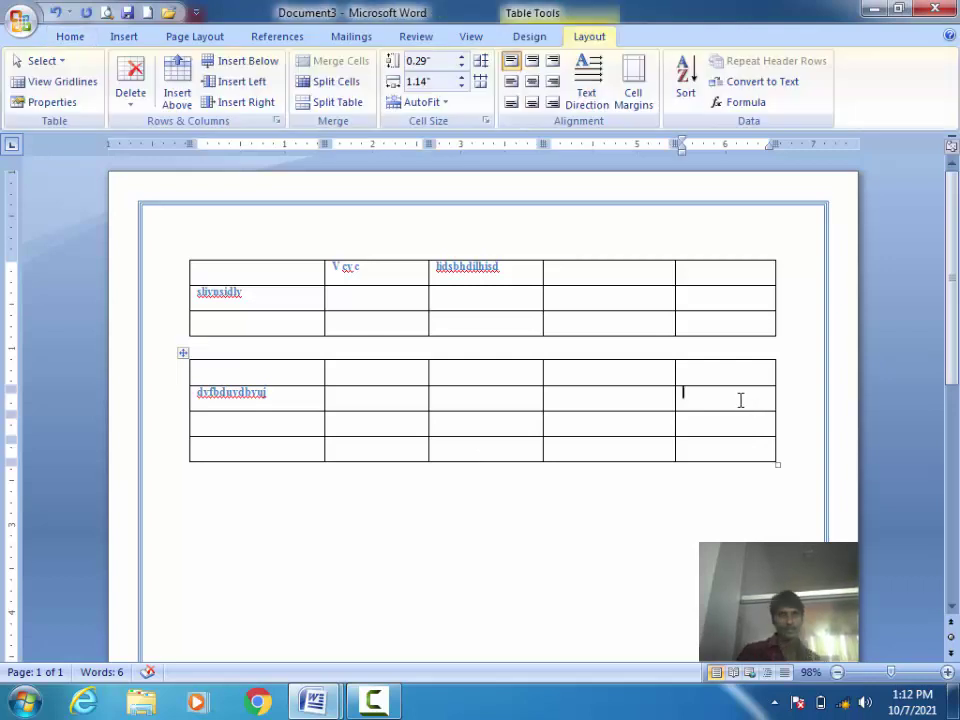
pyautogui.hotkey('ctrl', 'shift', 'Return')
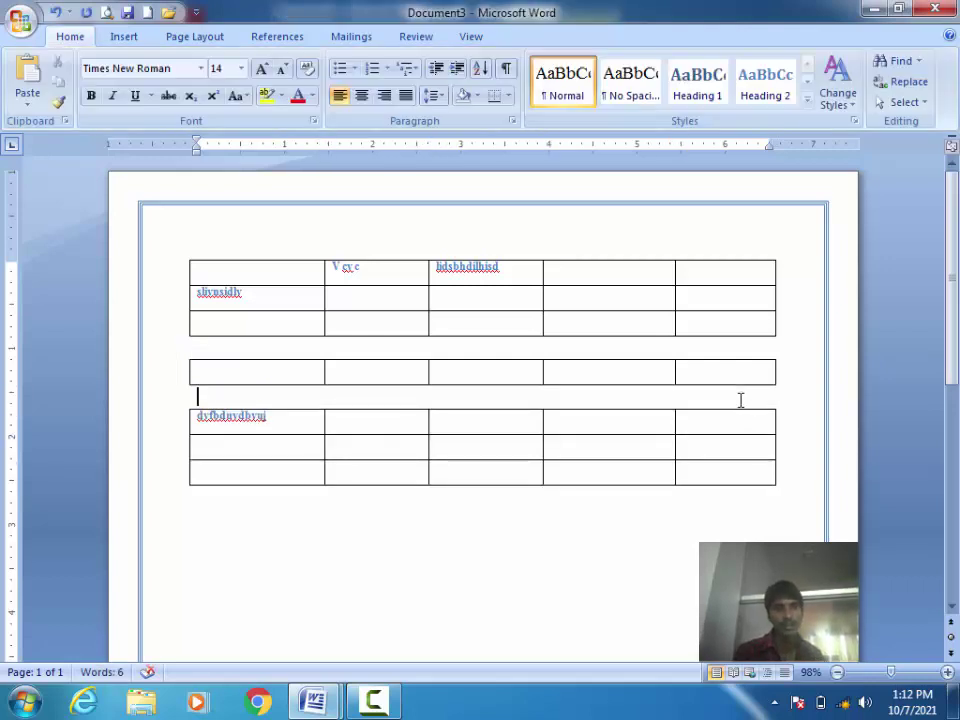
pyautogui.hotkey('ctrl', 'z')
pyautogui.hotkey('ctrl', 'z')
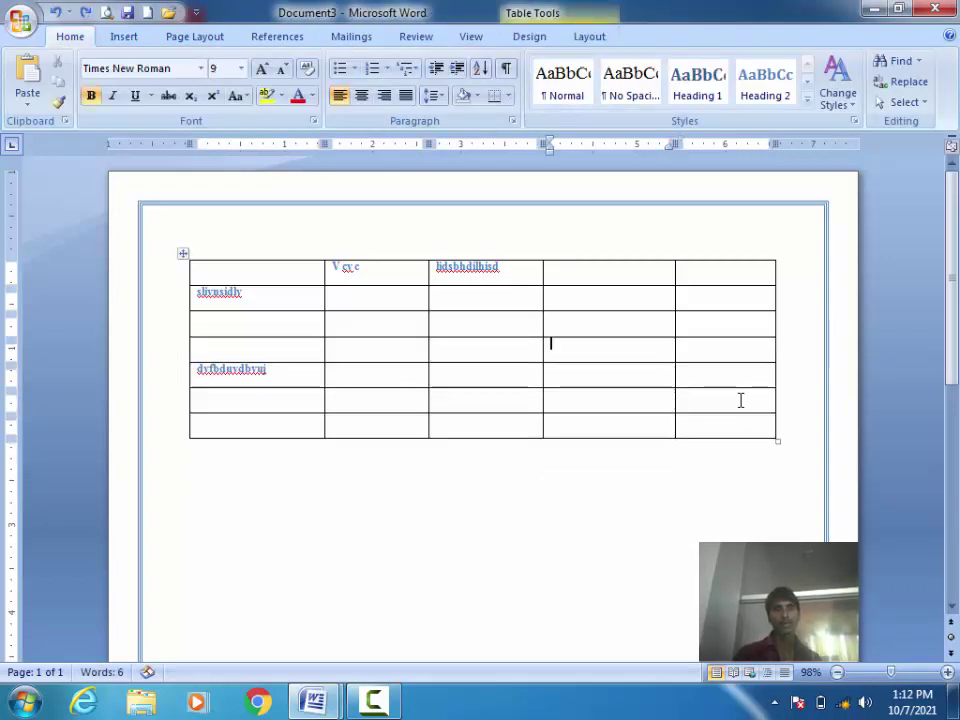
pyautogui.click(519, 357)
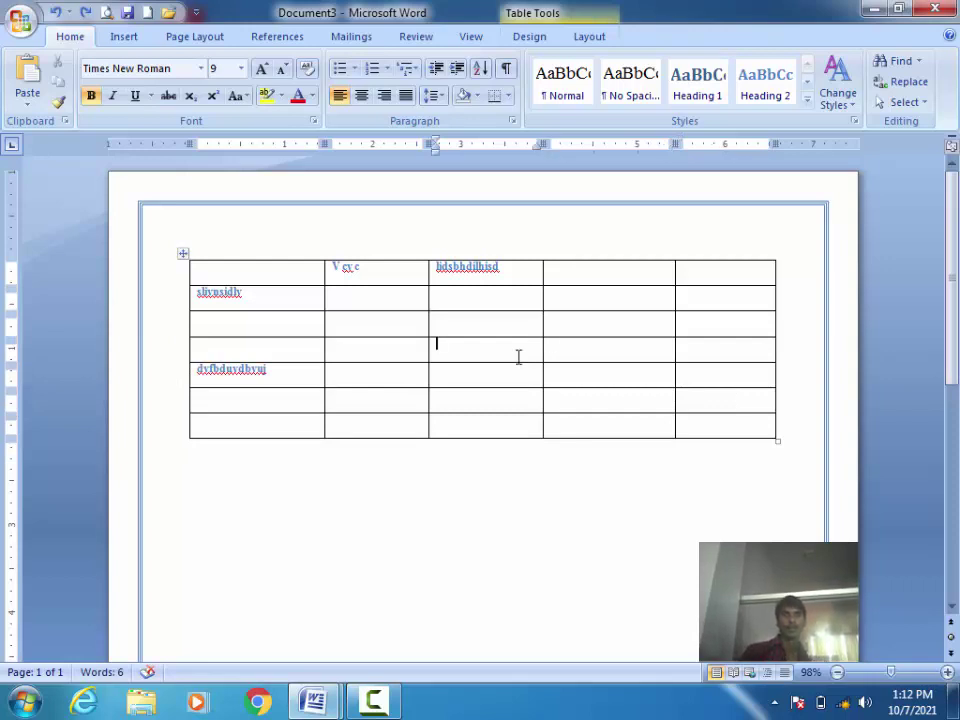
pyautogui.click(364, 300)
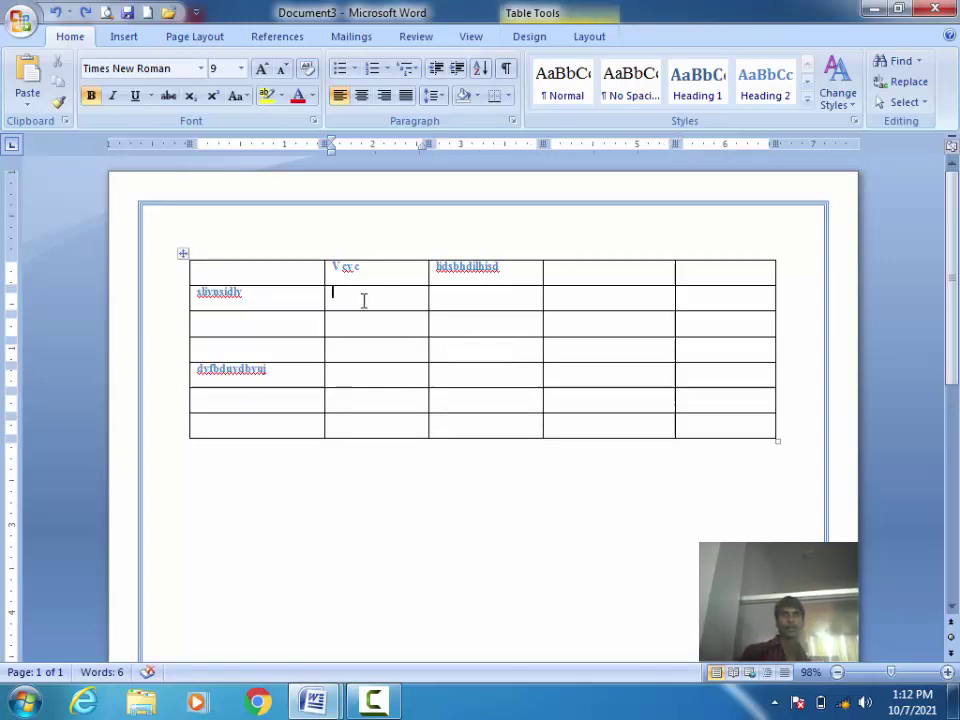
pyautogui.click(537, 12)
# Distribute the table's five columns evenly, making each about 1.33" wide.
pyautogui.click(592, 40)
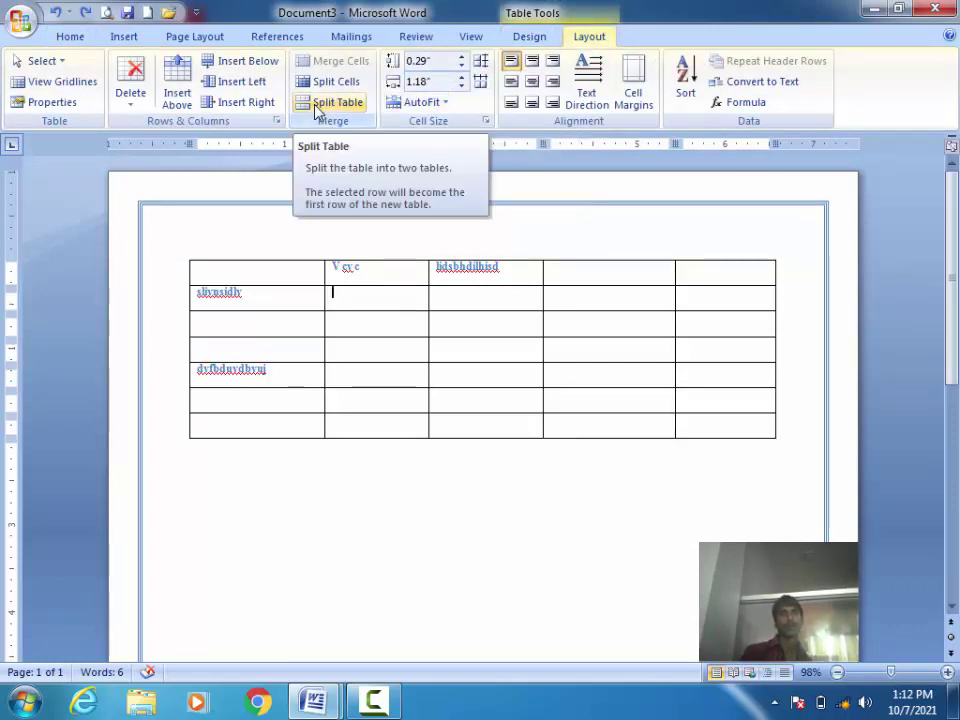
pyautogui.click(434, 111)
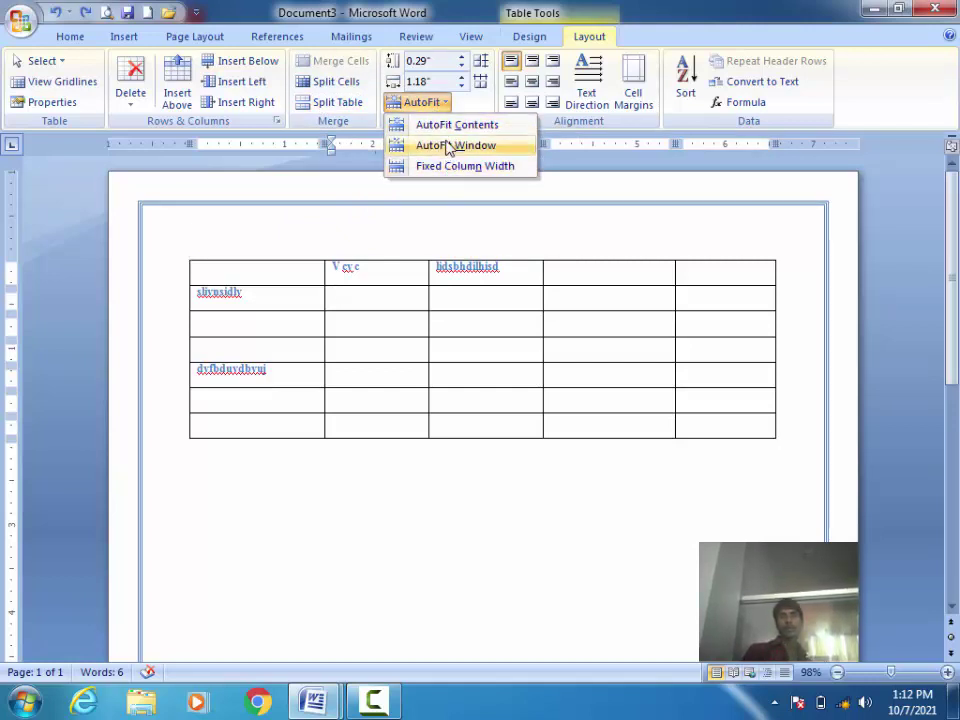
pyautogui.click(477, 300)
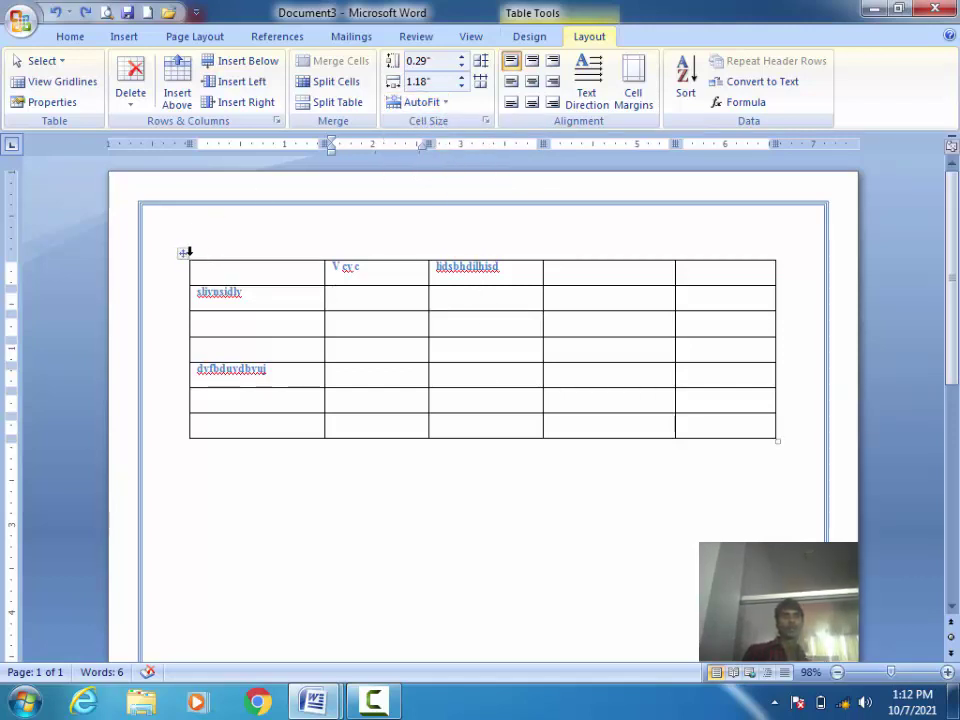
pyautogui.click(185, 258)
pyautogui.click(493, 324)
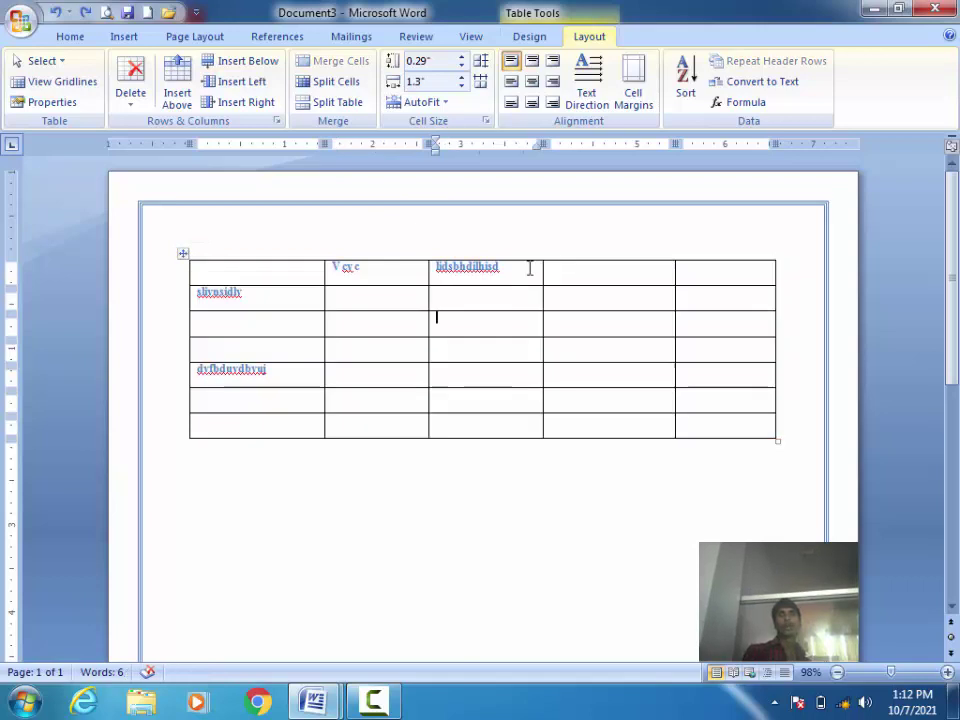
pyautogui.click(381, 270)
pyautogui.click(481, 81)
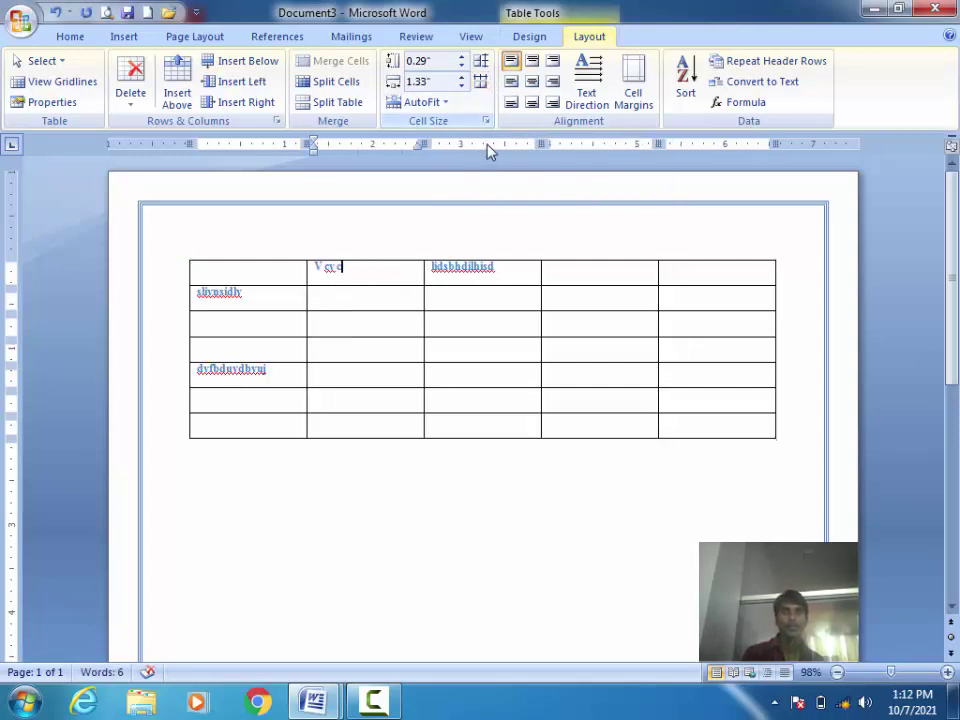
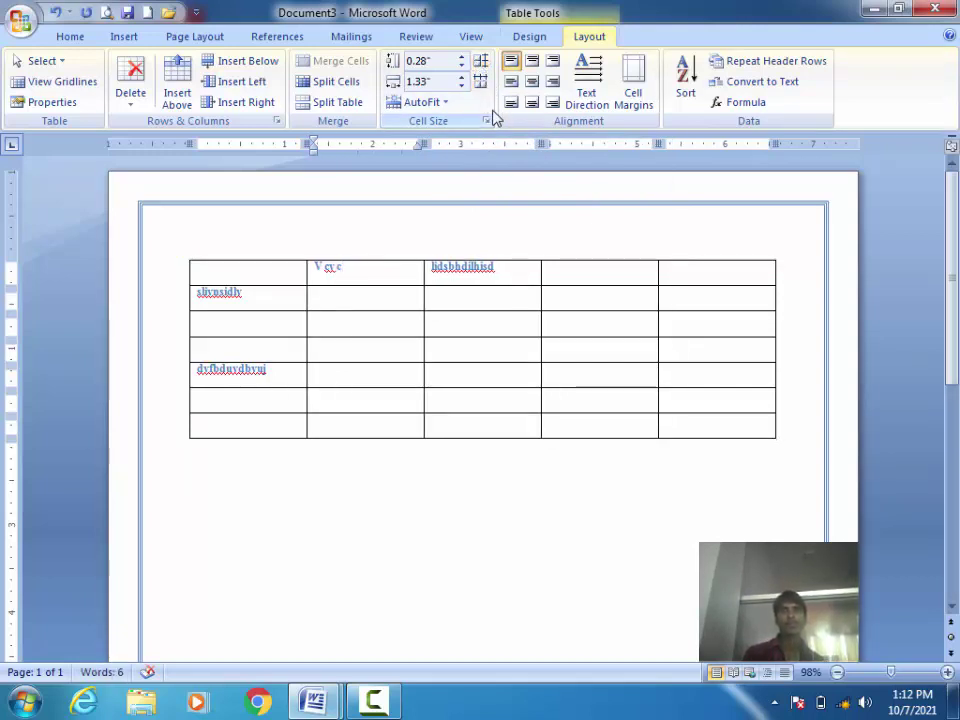
# Align the text in the third header cell to the top right.
pyautogui.click(449, 270)
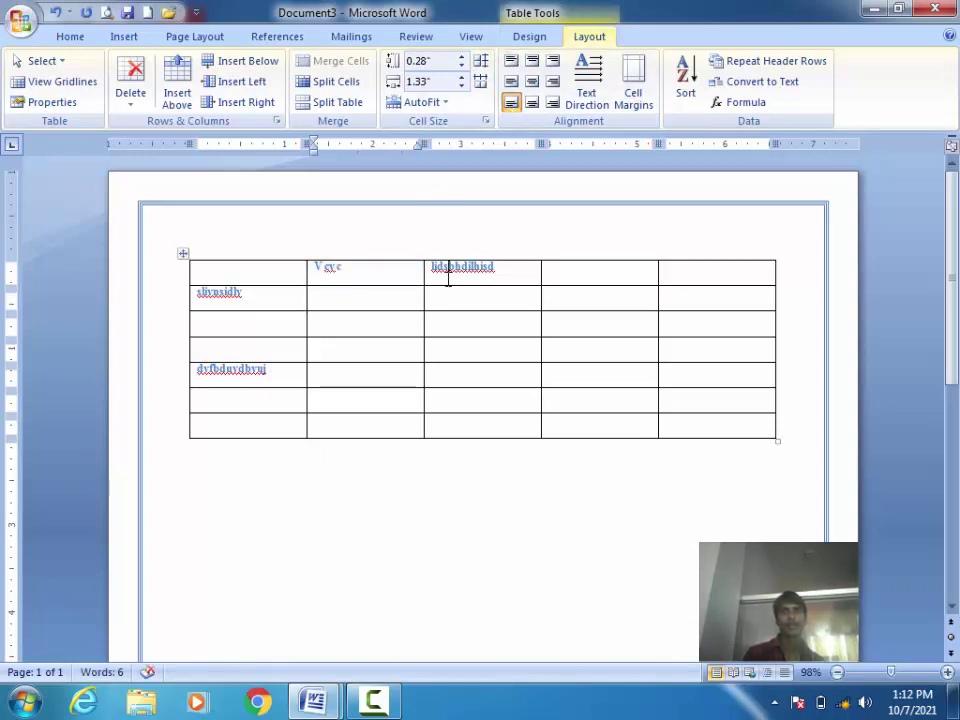
pyautogui.click(506, 278)
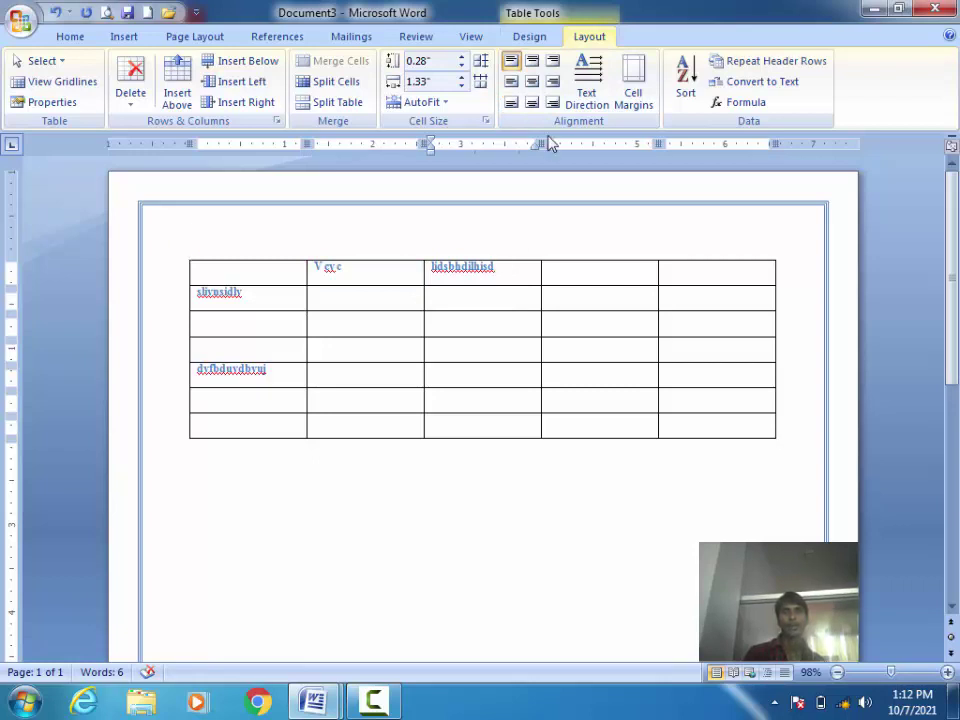
pyautogui.click(533, 87)
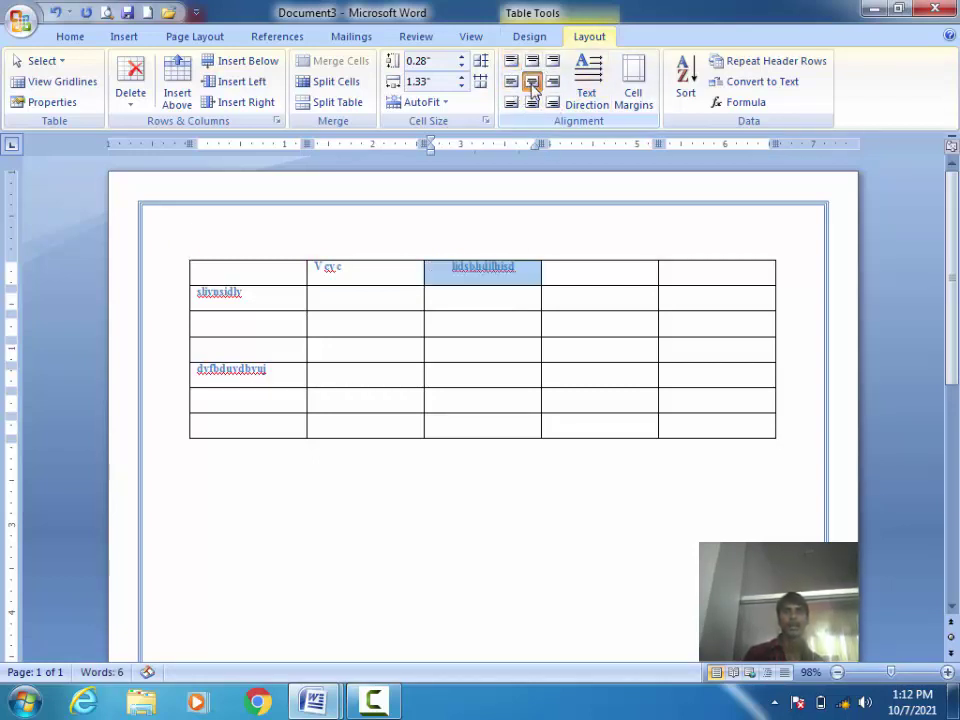
pyautogui.click(551, 64)
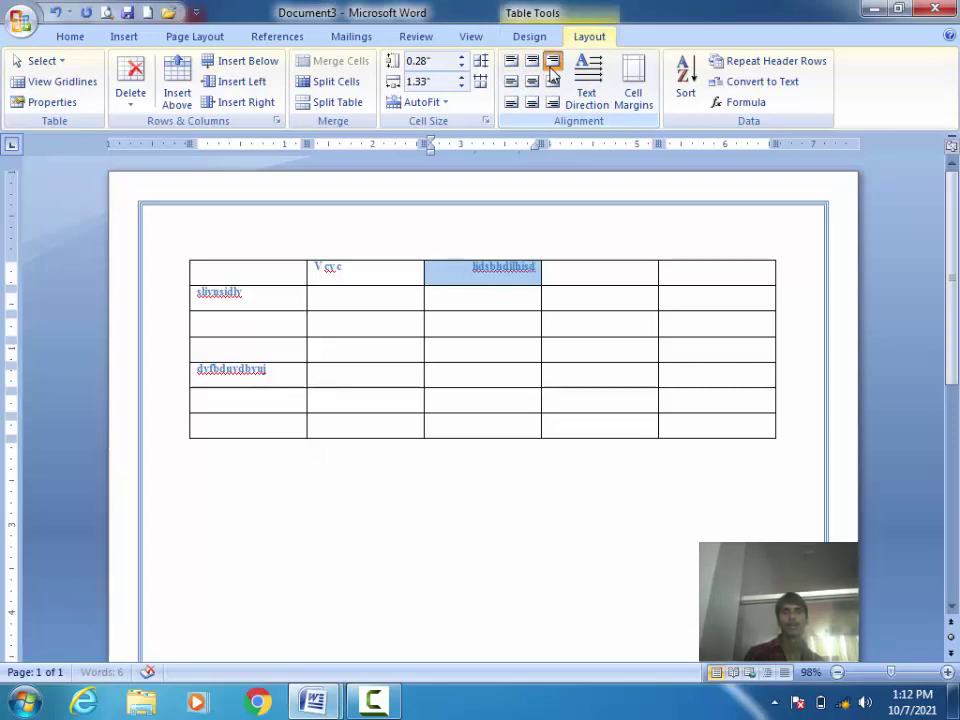
pyautogui.click(480, 84)
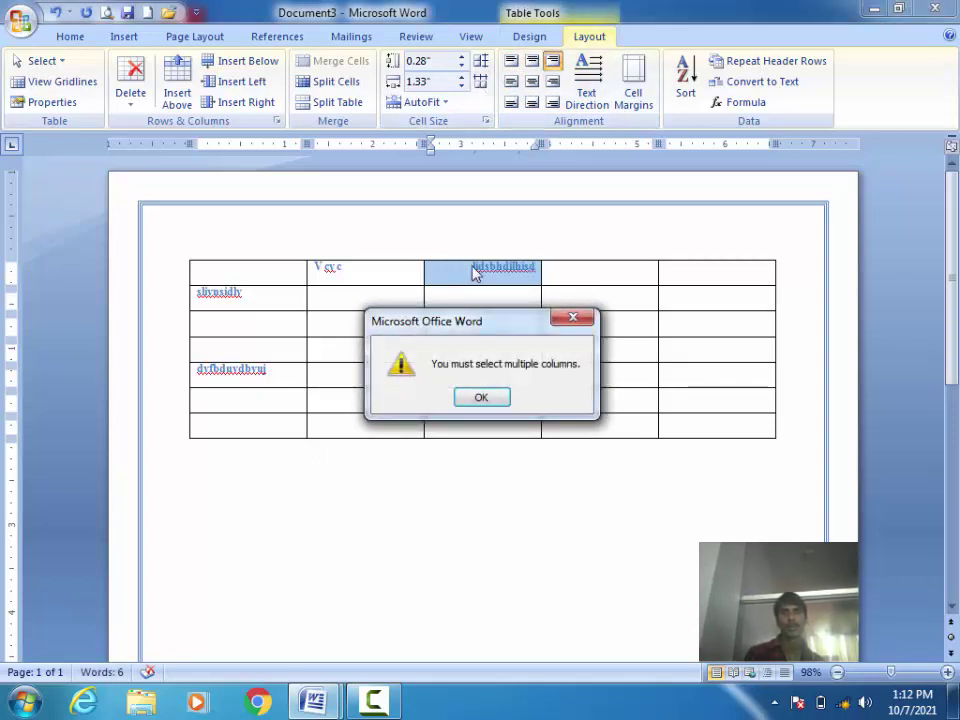
pyautogui.click(477, 398)
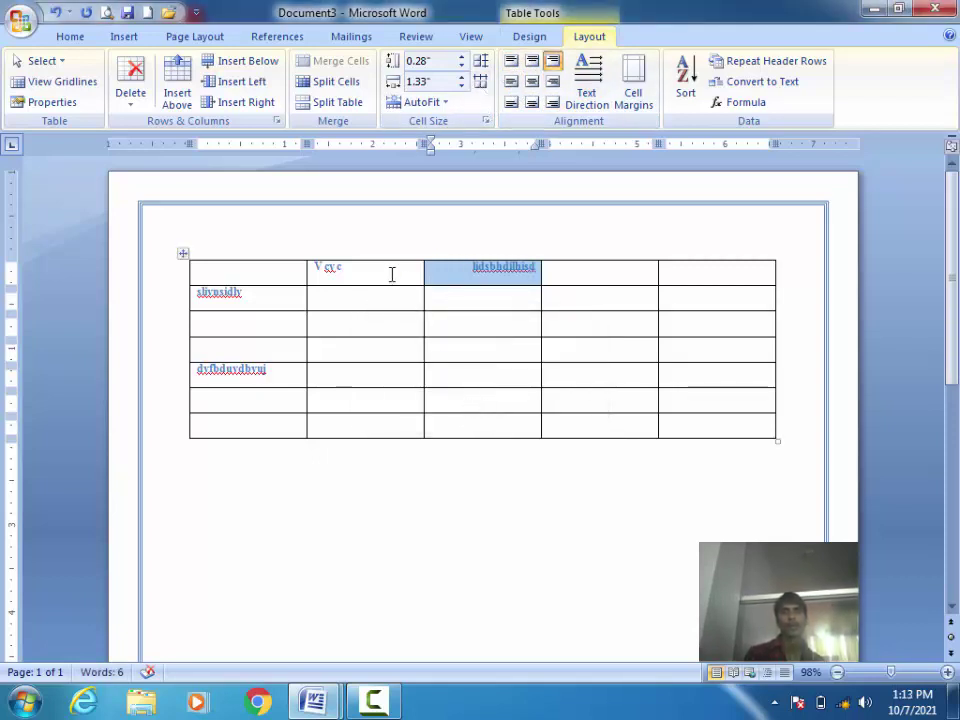
pyautogui.moveTo(392, 274); pyautogui.dragTo(450, 274)
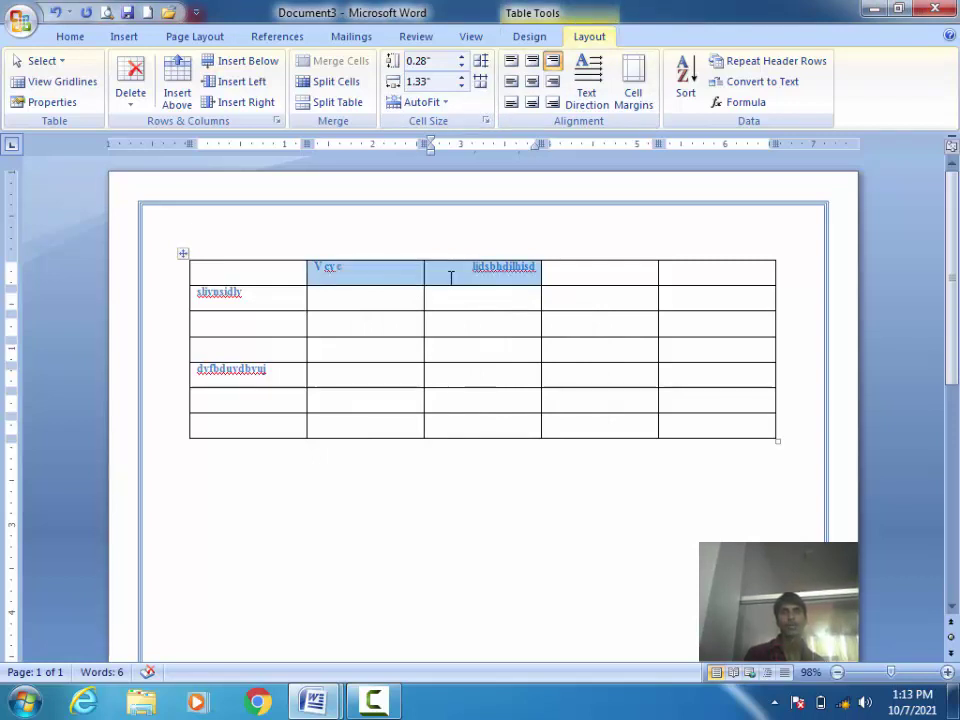
pyautogui.click(488, 83)
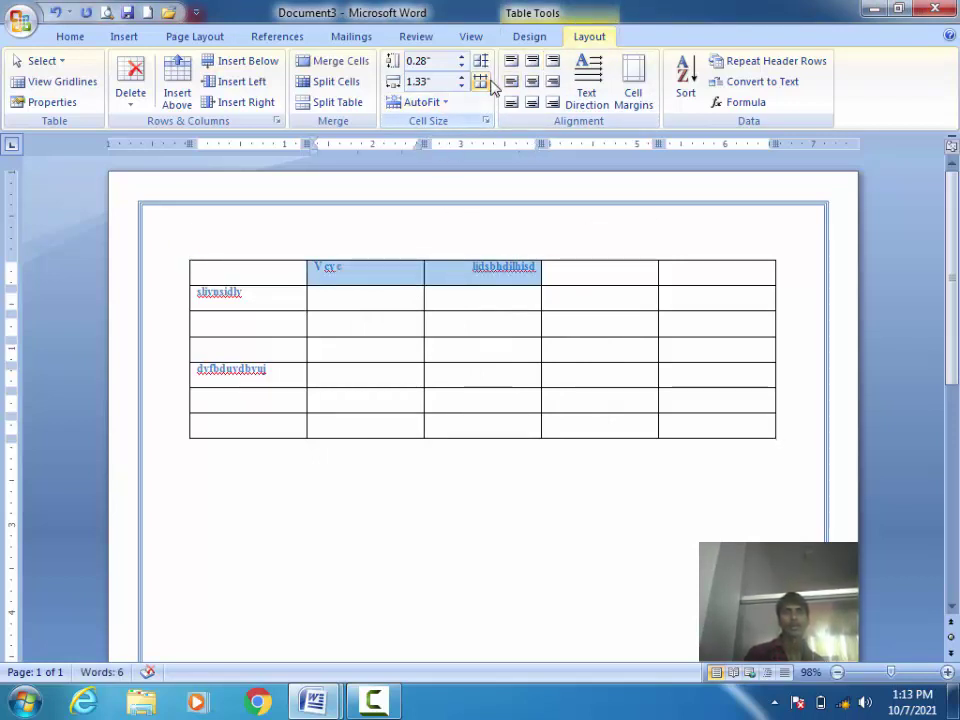
pyautogui.moveTo(266, 300); pyautogui.dragTo(430, 305)
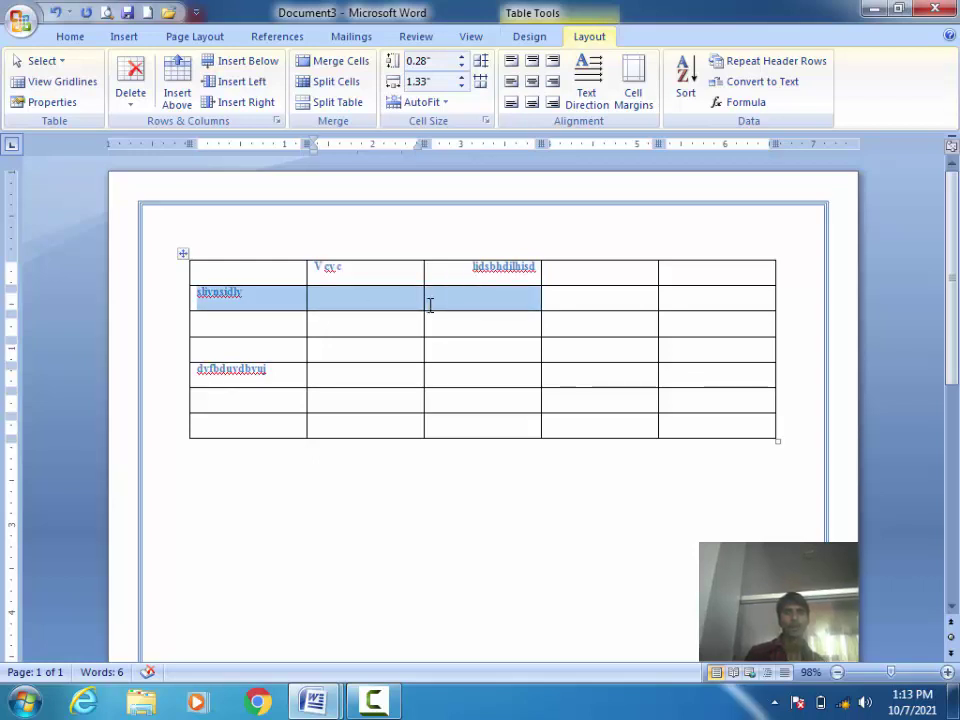
pyautogui.click(481, 86)
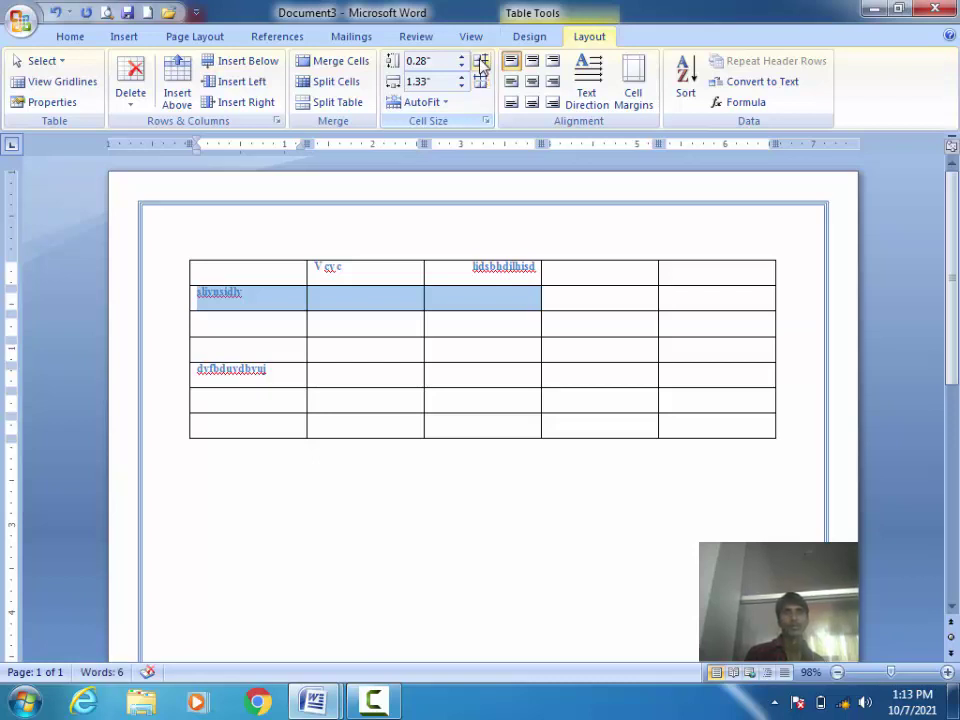
pyautogui.click(481, 84)
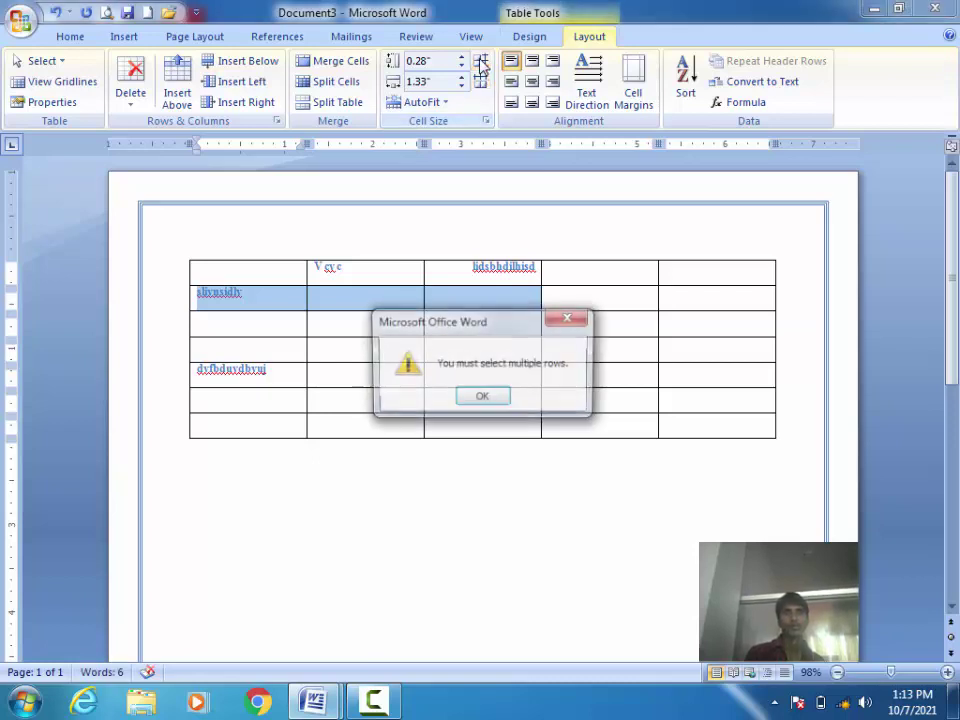
pyautogui.click(487, 397)
pyautogui.moveTo(475, 327); pyautogui.dragTo(276, 279)
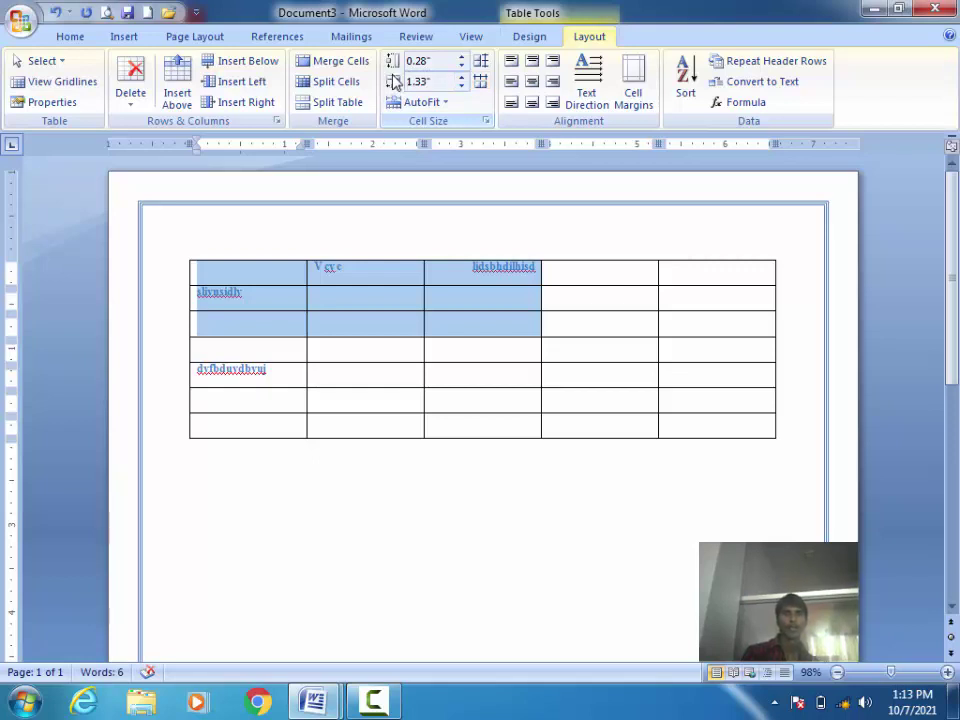
# Narrow the selected columns with the width spinner, then undo the width changes.
pyautogui.click(448, 82)
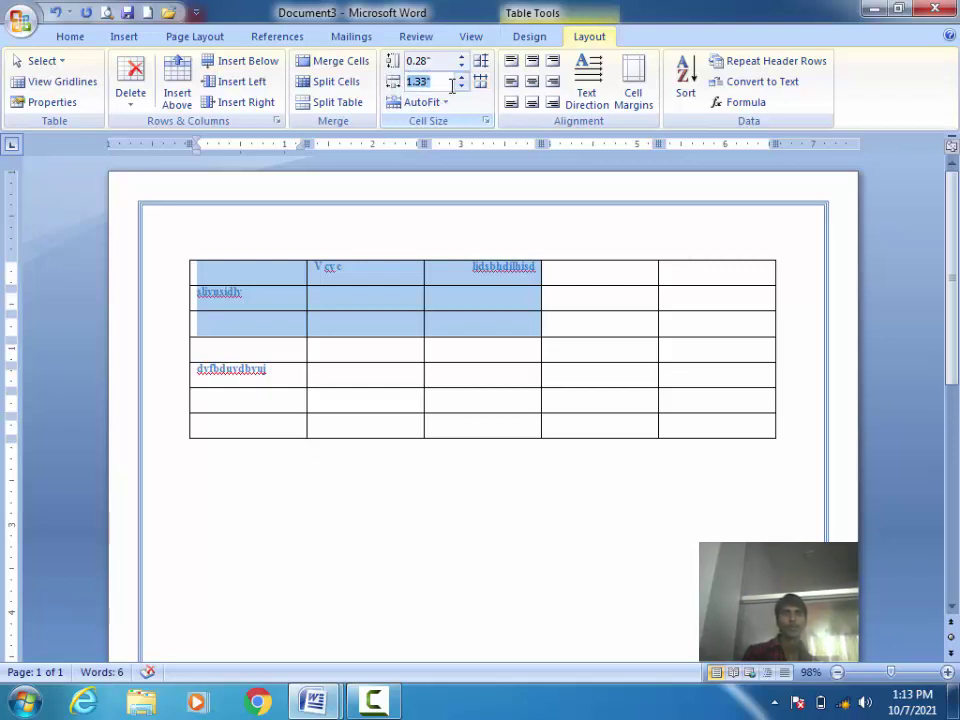
pyautogui.click(461, 88)
pyautogui.click(461, 88)
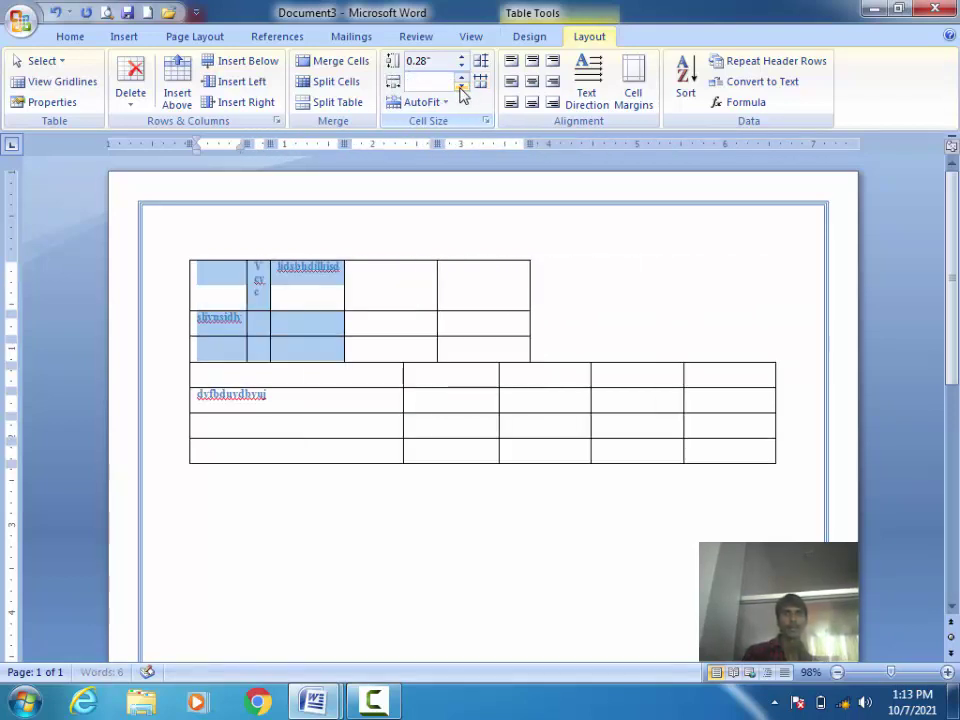
pyautogui.click(461, 84)
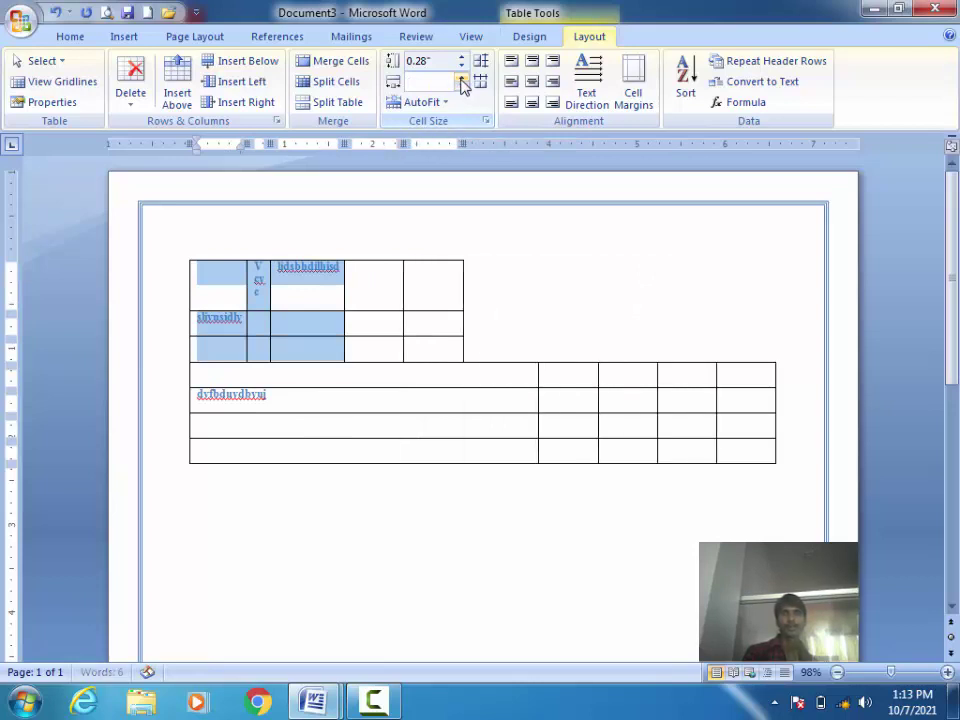
pyautogui.click(462, 88)
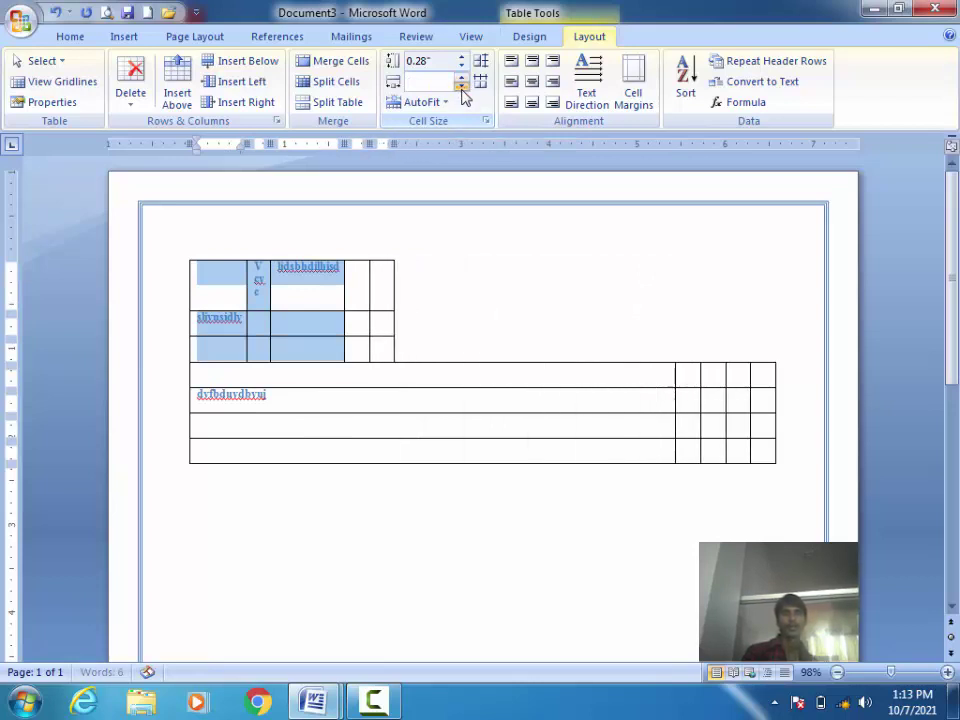
pyautogui.click(462, 86)
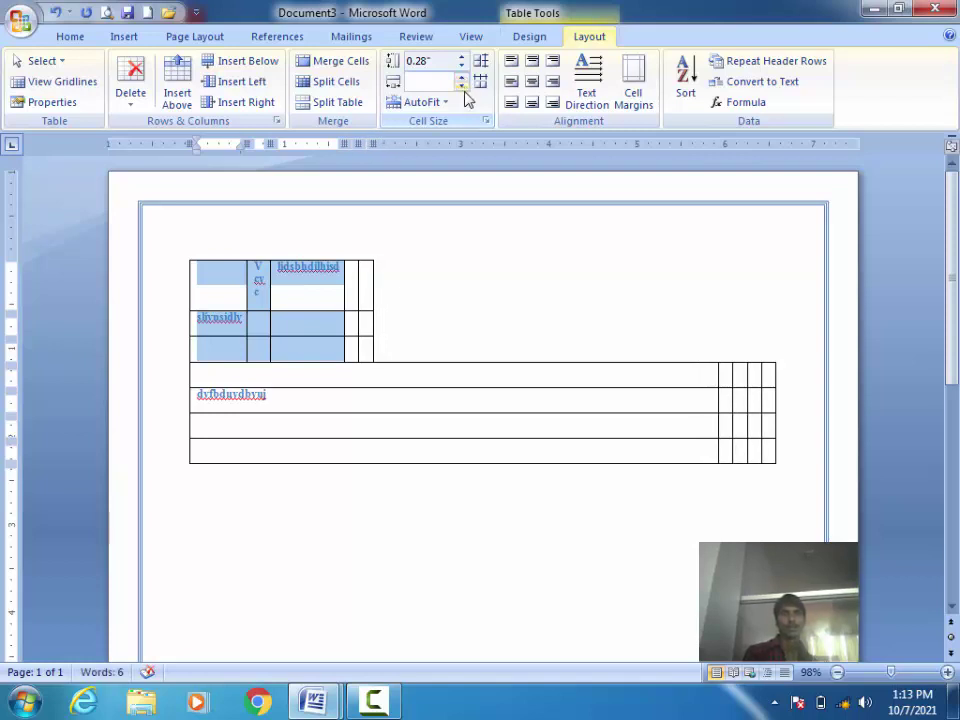
pyautogui.hotkey('ctrl', 'z')
pyautogui.hotkey('ctrl', 'z')
pyautogui.hotkey('ctrl', 'z')
pyautogui.hotkey('ctrl', 'z')
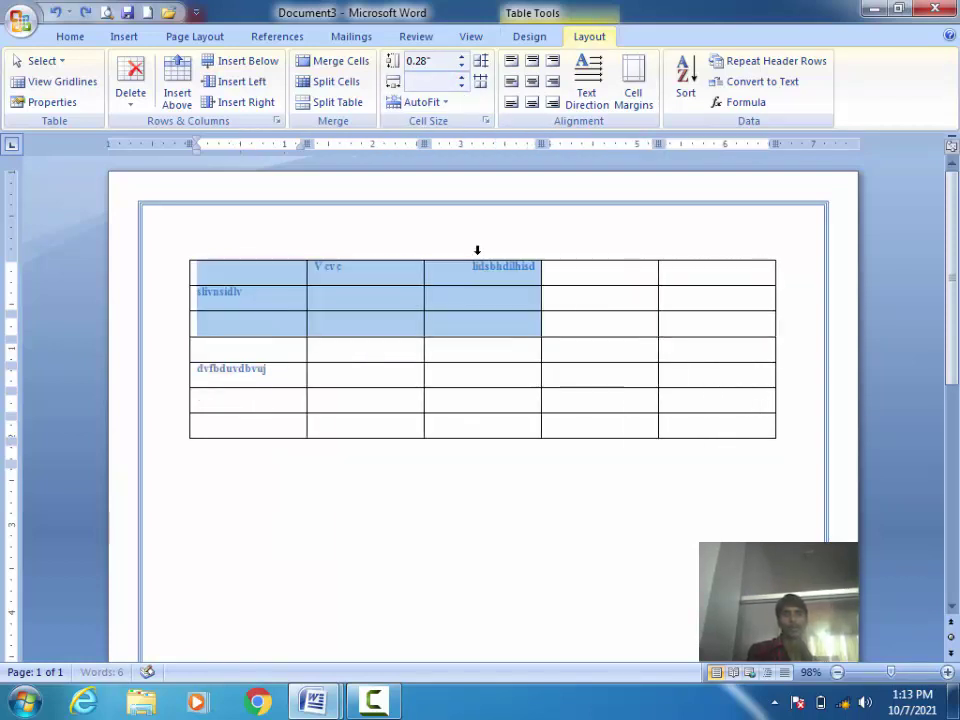
pyautogui.hotkey('ctrl', 'z')
pyautogui.hotkey('ctrl', 'z')
pyautogui.hotkey('ctrl', 'z')
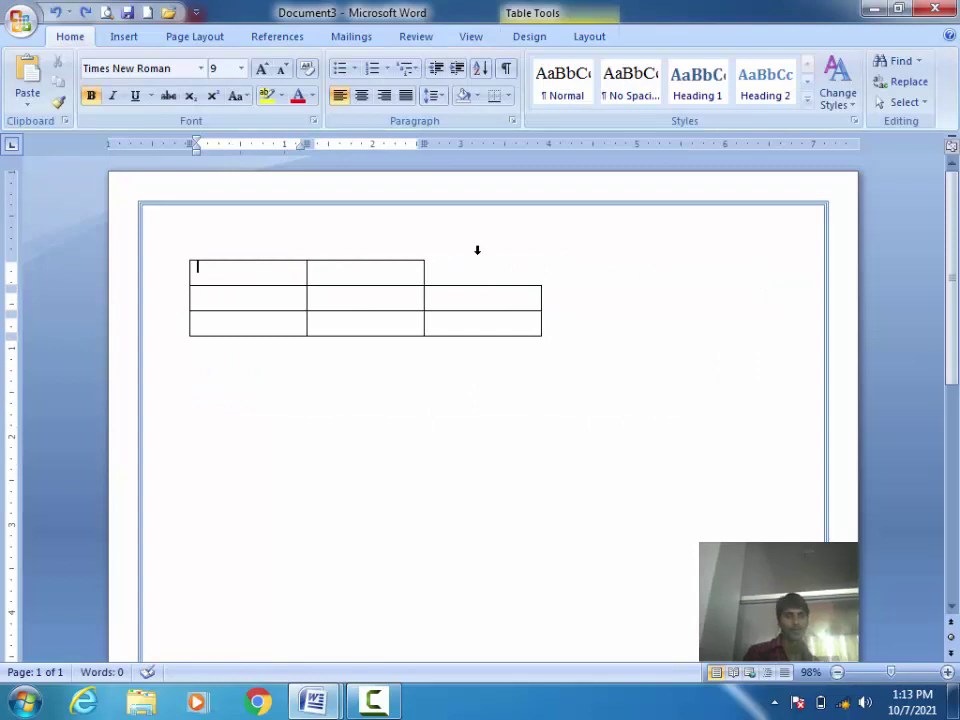
# Delete the leftover table, insert a 7x4 table, and select its top two rows.
pyautogui.moveTo(247, 272)
pyautogui.click(185, 254)
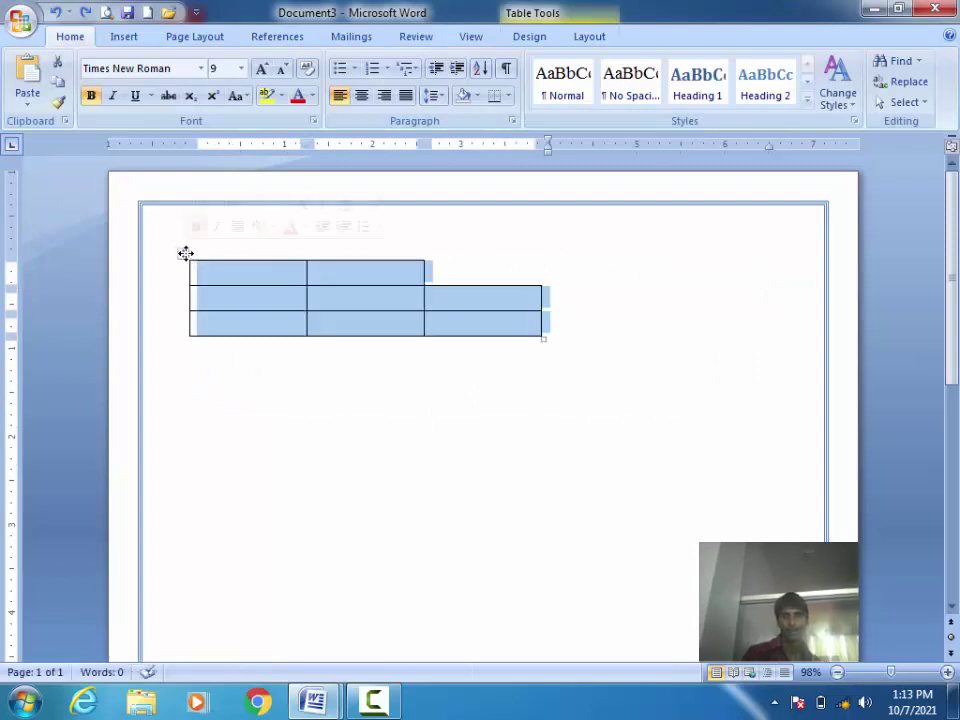
pyautogui.press('BackSpace')
pyautogui.click(122, 37)
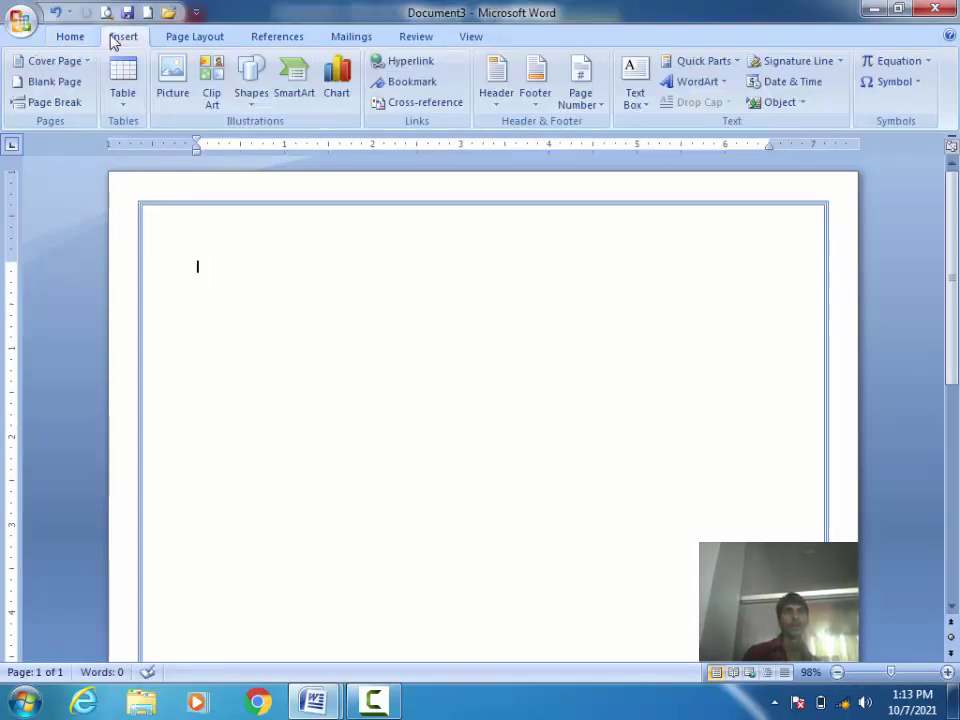
pyautogui.click(122, 80)
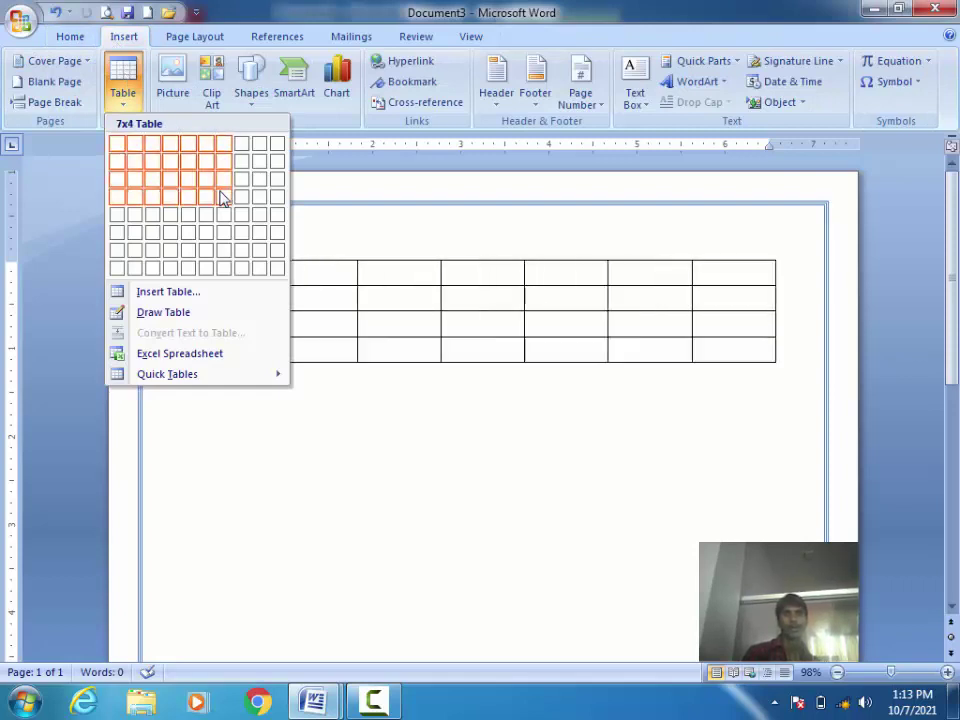
pyautogui.click(221, 197)
pyautogui.click(386, 405)
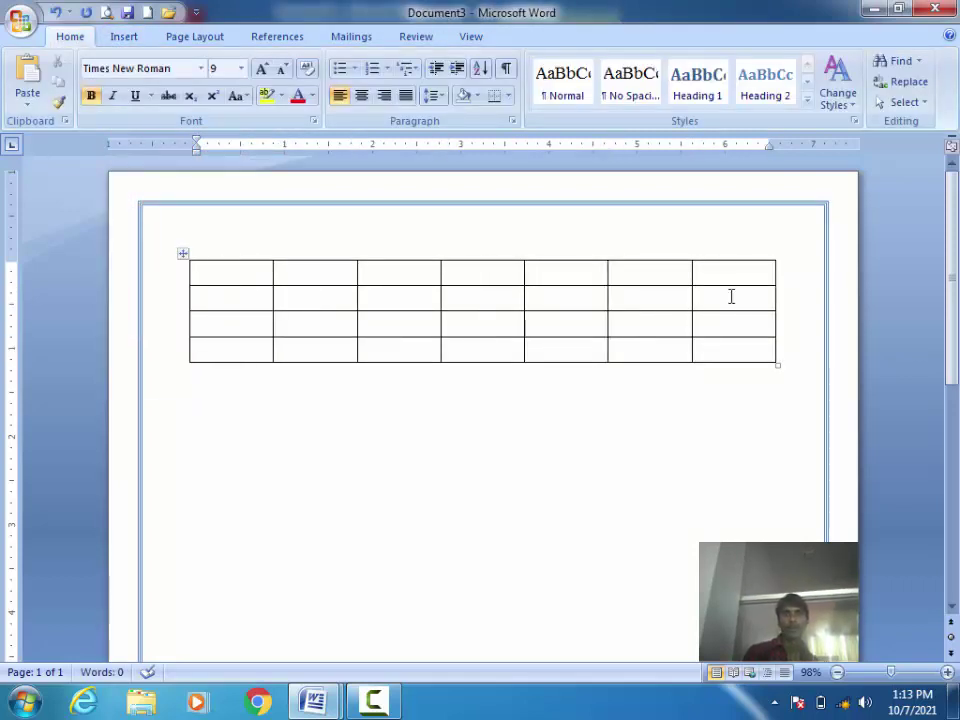
pyautogui.moveTo(731, 296); pyautogui.dragTo(253, 268)
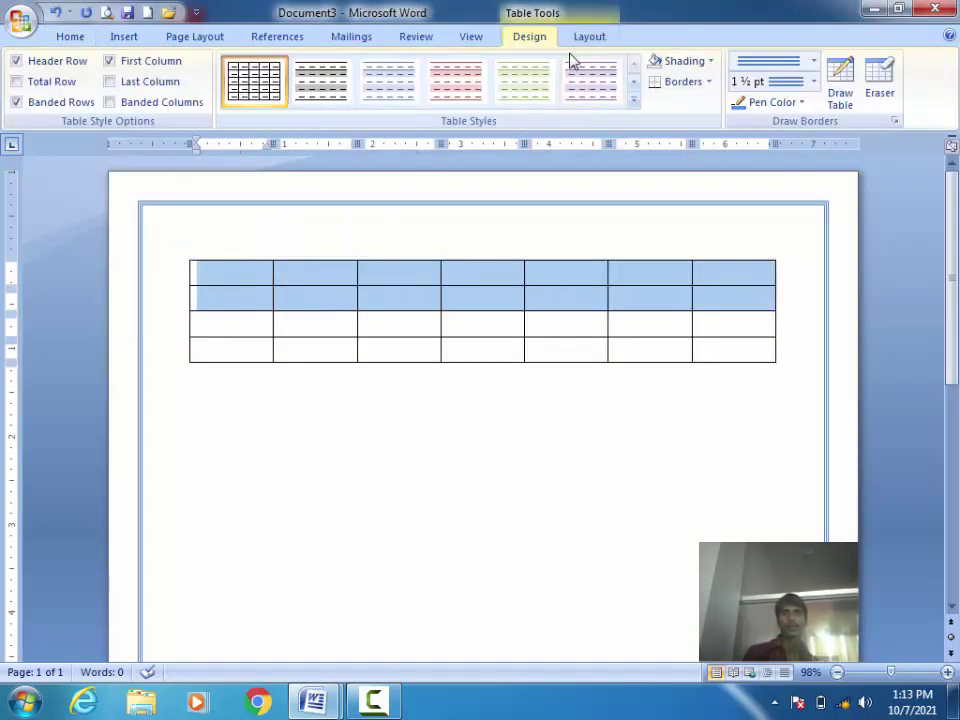
# Even the top two rows' heights and set their cell width to 1 inch.
pyautogui.click(585, 38)
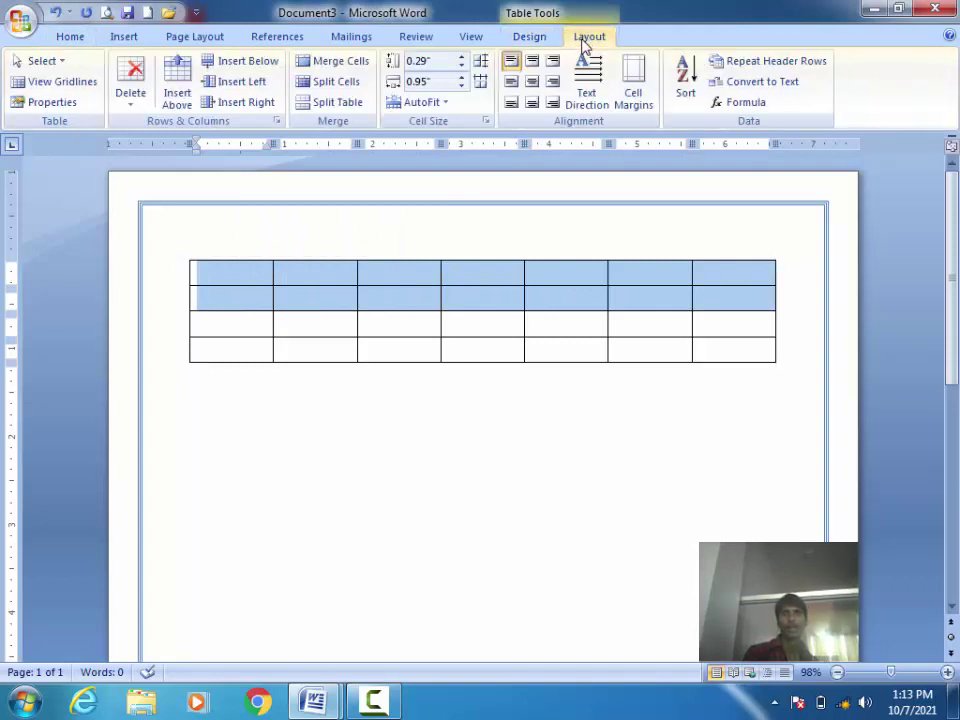
pyautogui.click(481, 63)
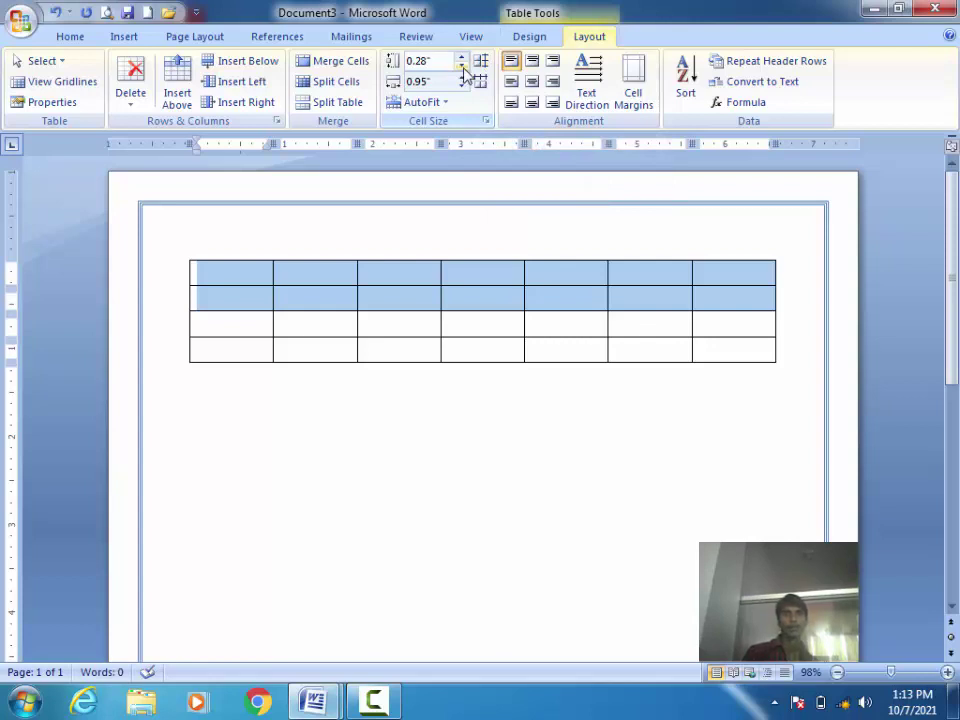
pyautogui.click(462, 66)
pyautogui.click(462, 66)
pyautogui.click(462, 87)
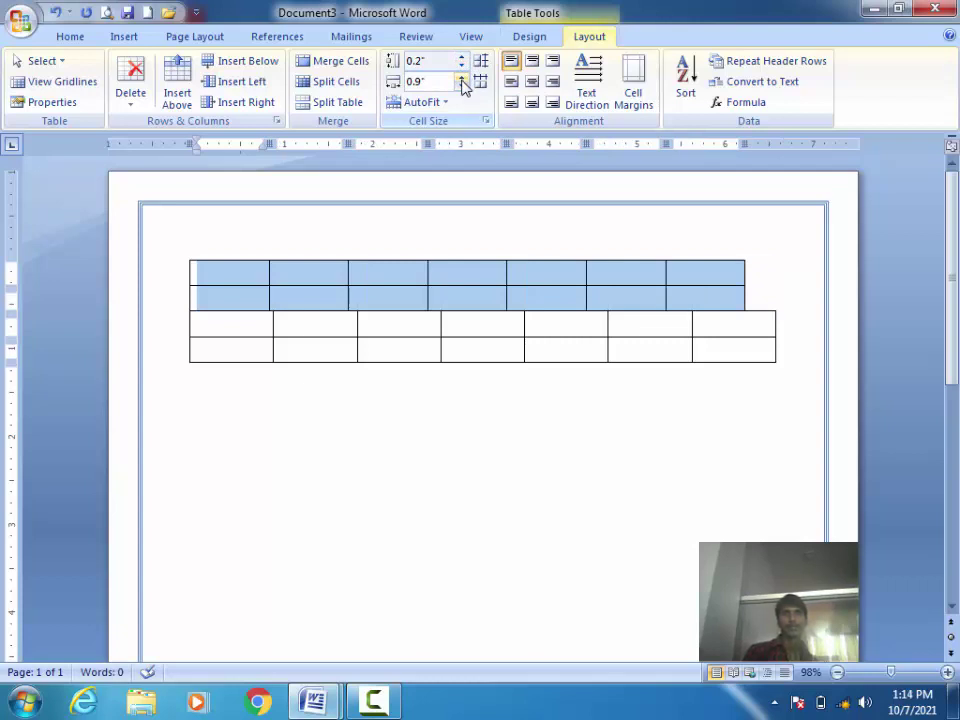
pyautogui.click(461, 79)
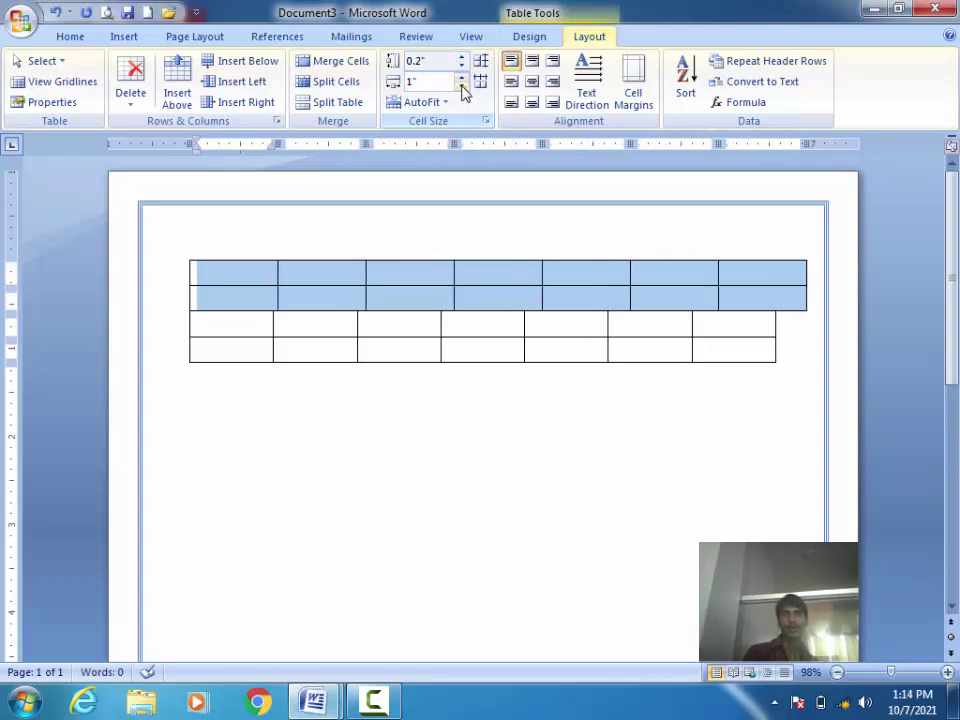
pyautogui.click(462, 87)
pyautogui.click(462, 87)
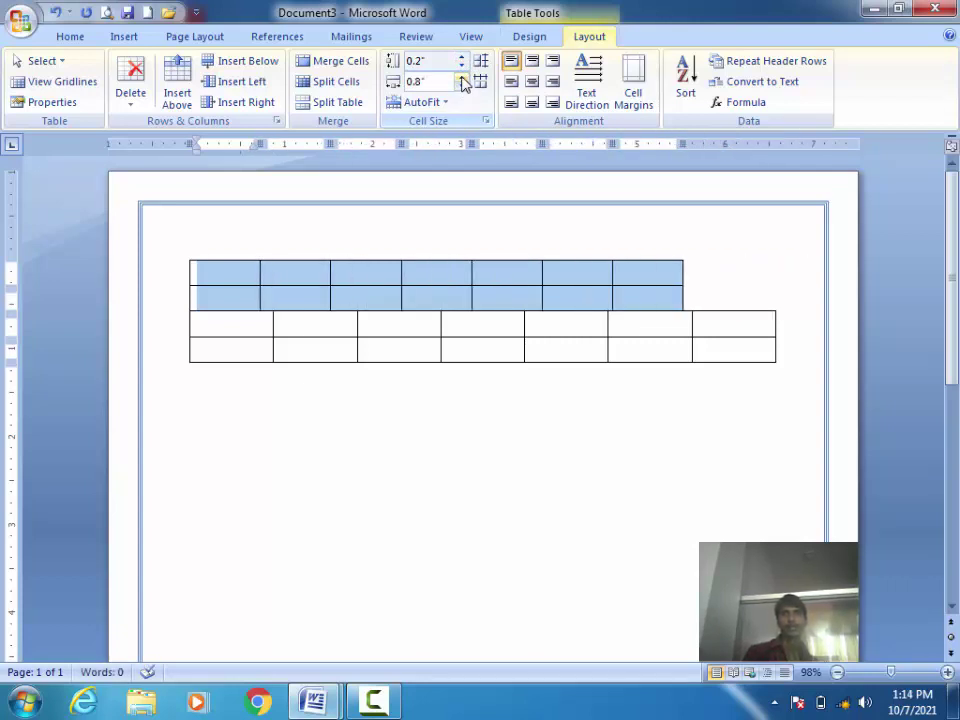
pyautogui.click(462, 77)
pyautogui.click(462, 77)
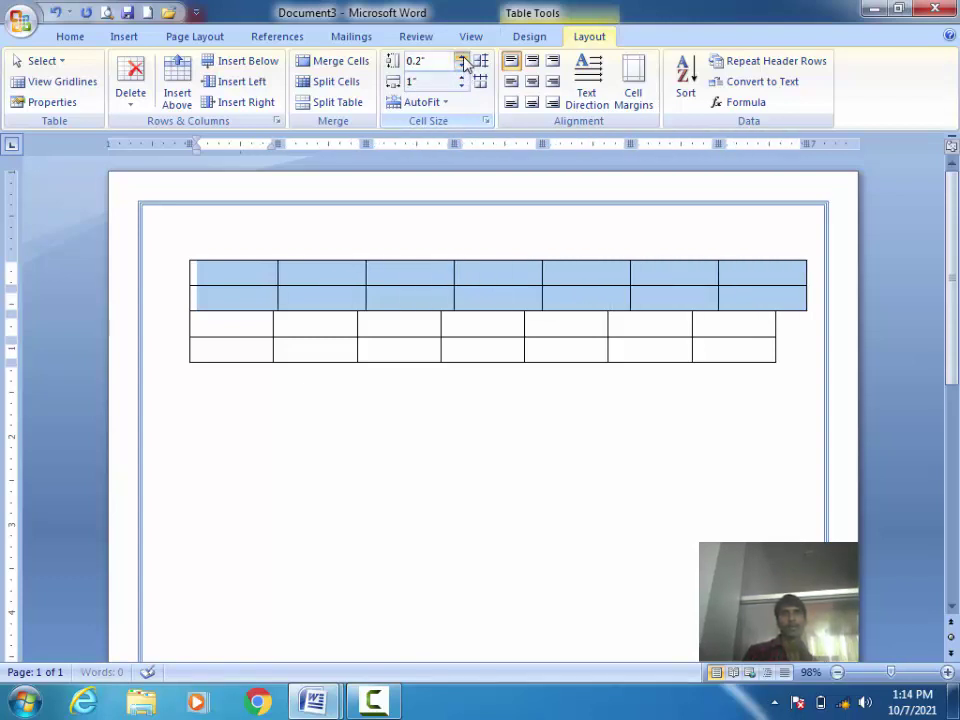
# Set the top two rows' height to 0.3 inch.
pyautogui.click(462, 59)
pyautogui.click(462, 59)
pyautogui.click(462, 59)
pyautogui.click(462, 59)
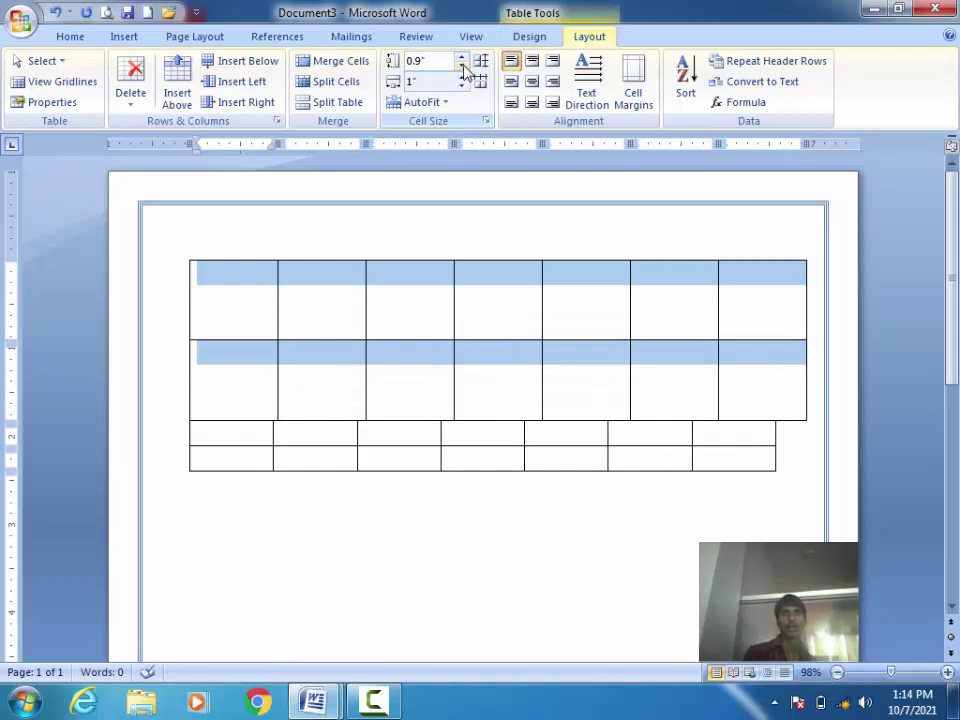
pyautogui.click(462, 59)
pyautogui.click(462, 66)
pyautogui.click(462, 66)
pyautogui.click(462, 66)
pyautogui.click(462, 66)
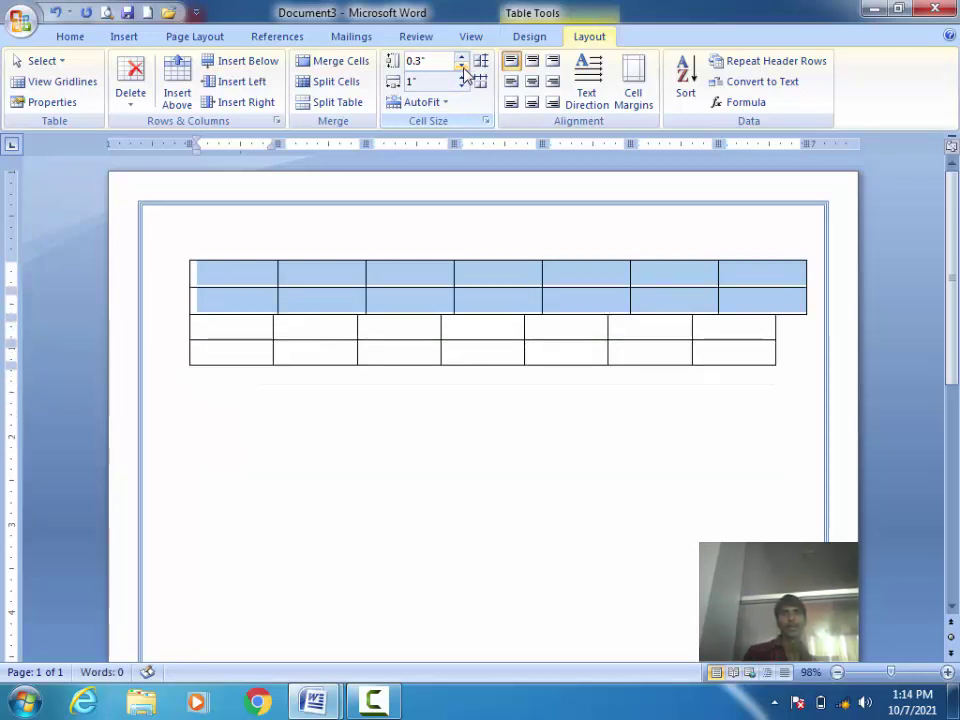
# Set the bottom two rows' cell width to 1 inch to match the top rows.
pyautogui.moveTo(480, 312)
pyautogui.moveTo(254, 338); pyautogui.dragTo(711, 364)
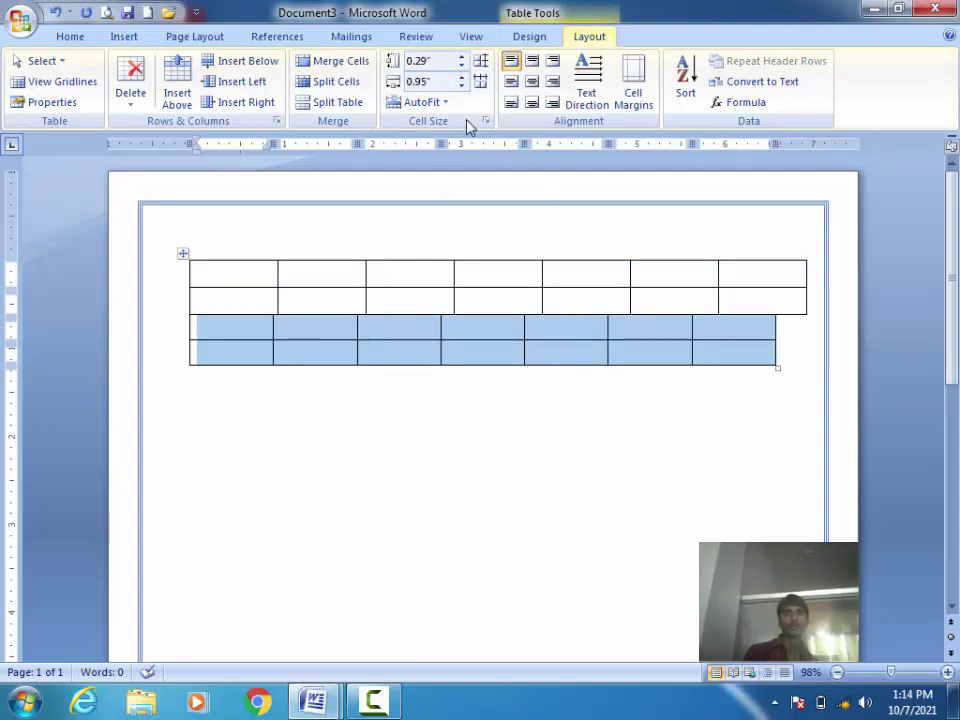
pyautogui.click(462, 86)
pyautogui.click(462, 86)
pyautogui.click(462, 86)
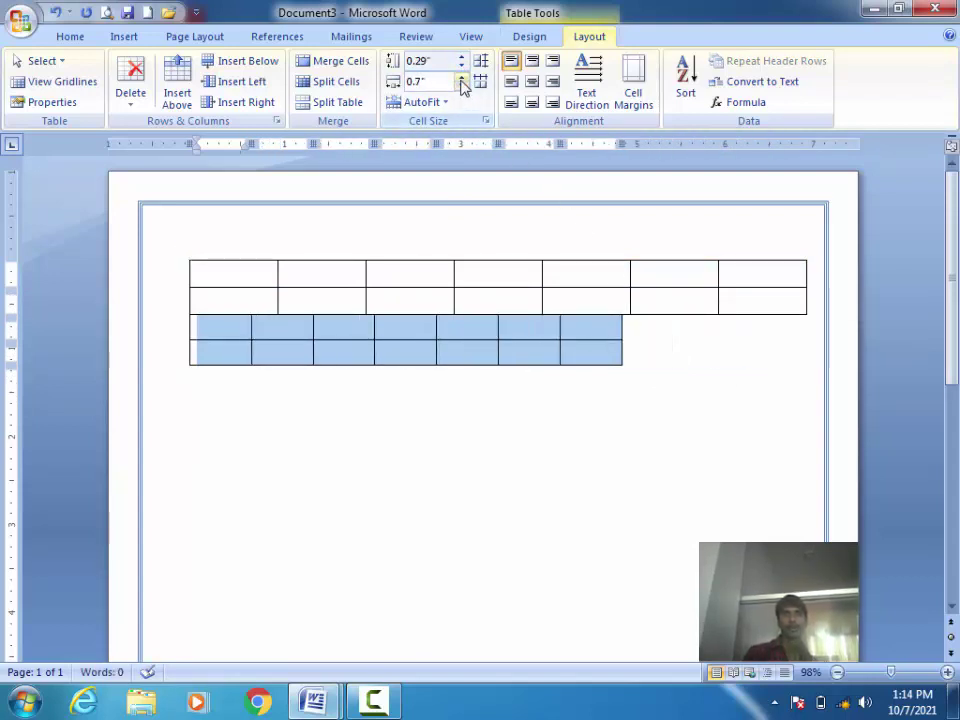
pyautogui.click(462, 78)
pyautogui.click(462, 78)
pyautogui.click(462, 78)
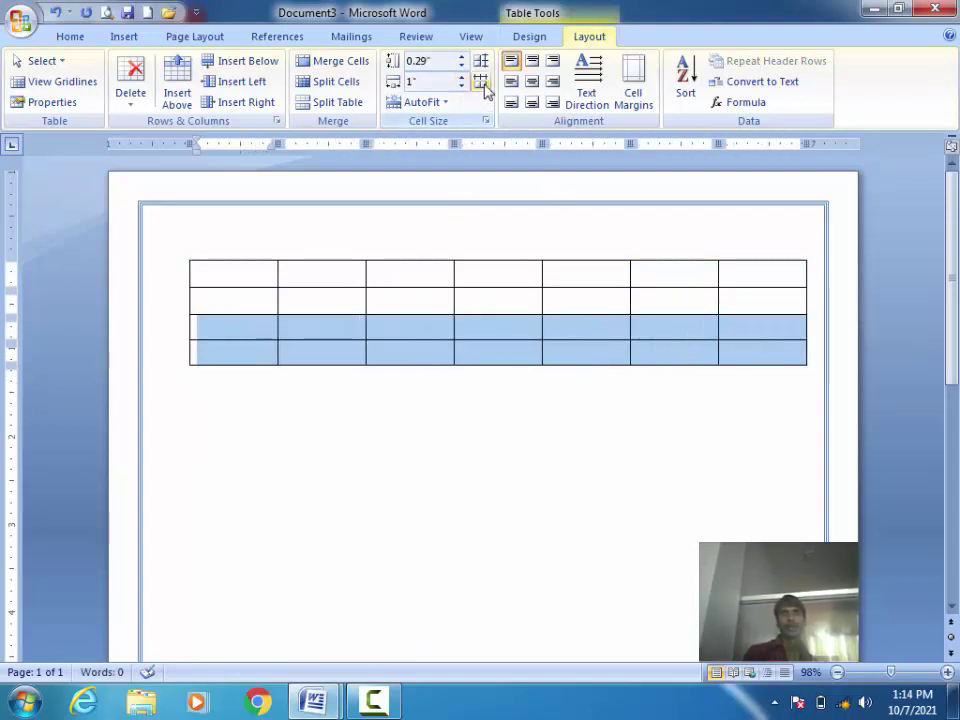
pyautogui.click(452, 292)
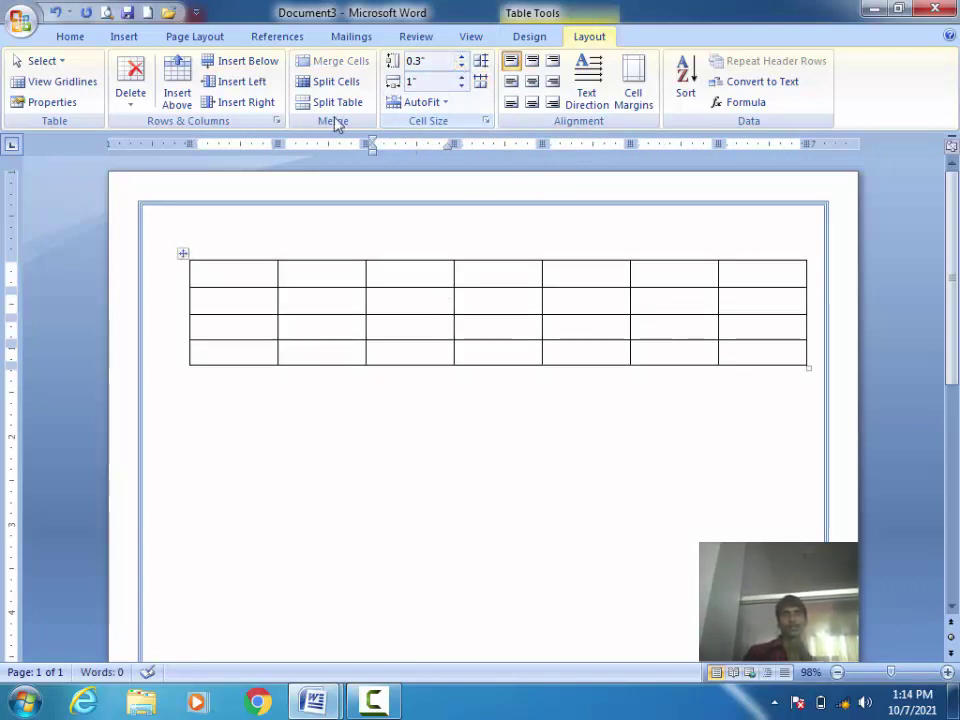
# Enter 'sacsacas', 'ascasascasc' and 'csascsaccsascsac' into the first table cells of columns 2–3.
pyautogui.click(440, 105)
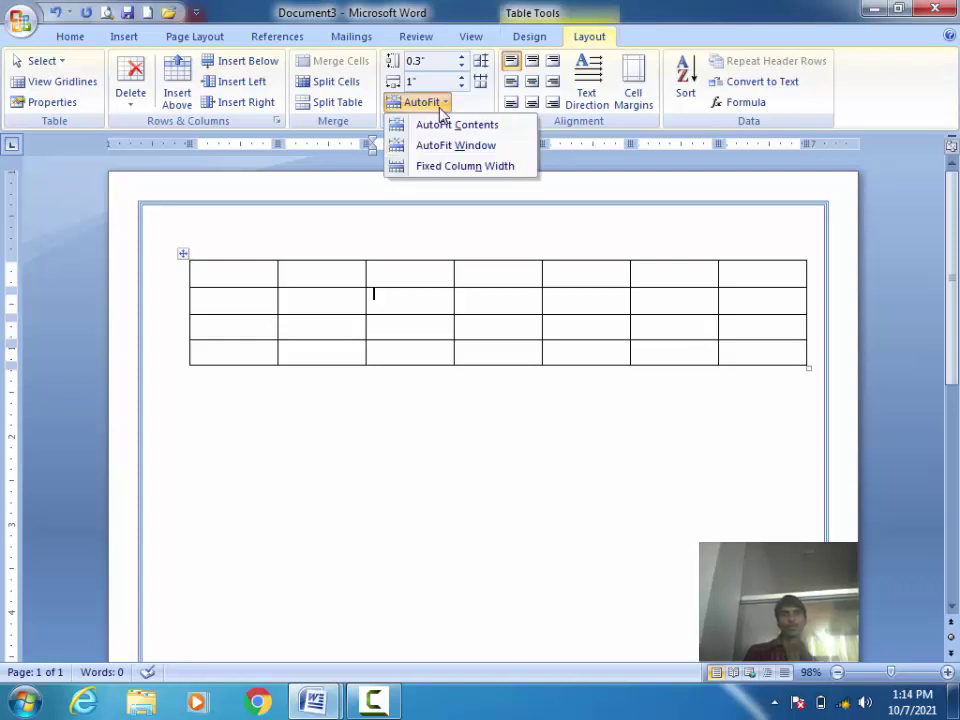
pyautogui.click(546, 87)
pyautogui.click(531, 61)
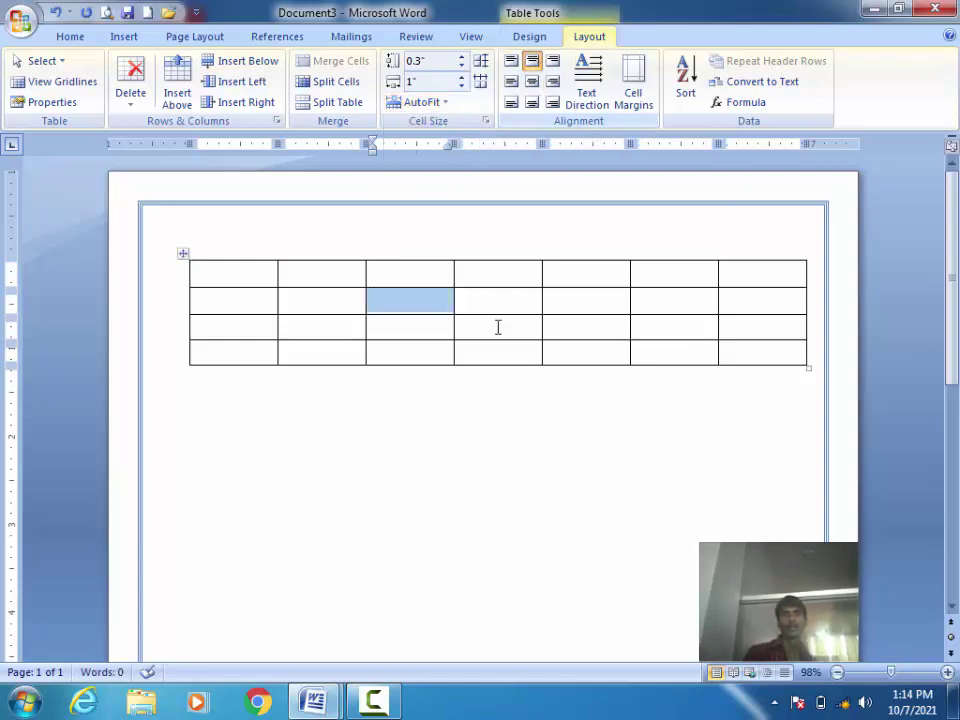
pyautogui.moveTo(497, 327); pyautogui.dragTo(333, 274)
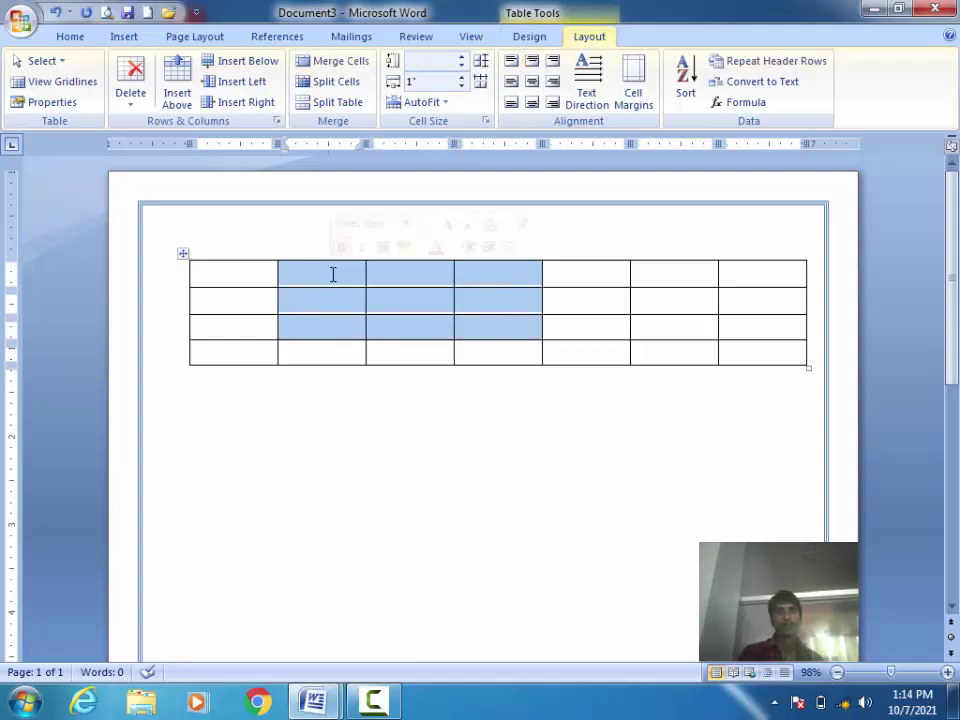
pyautogui.write('sacsacas')
pyautogui.click(390, 270)
pyautogui.write('ascas')
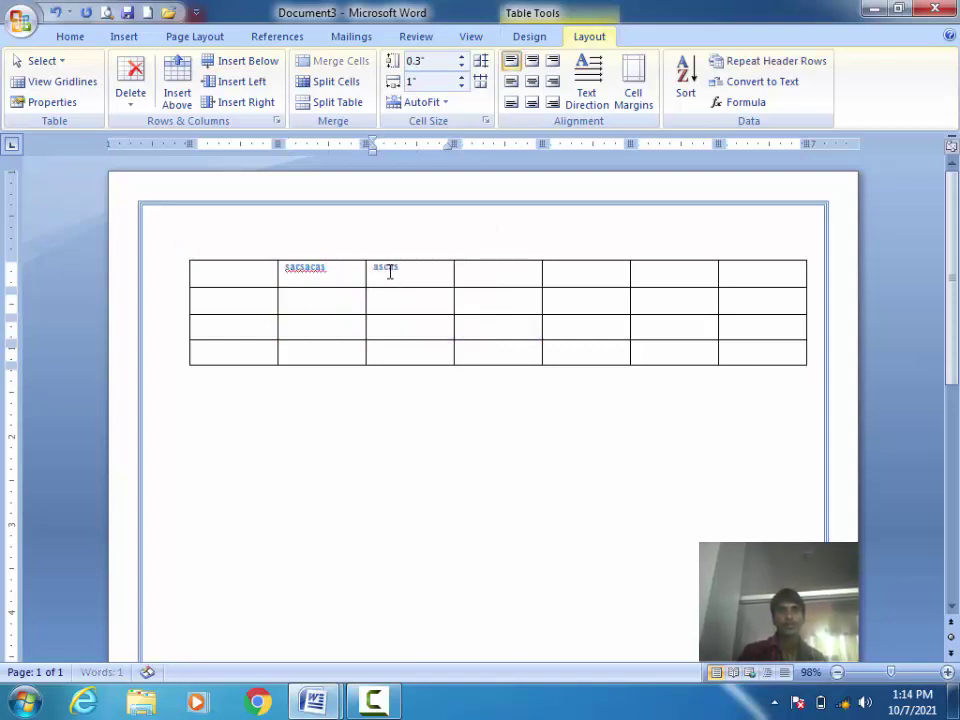
pyautogui.write('ascasc')
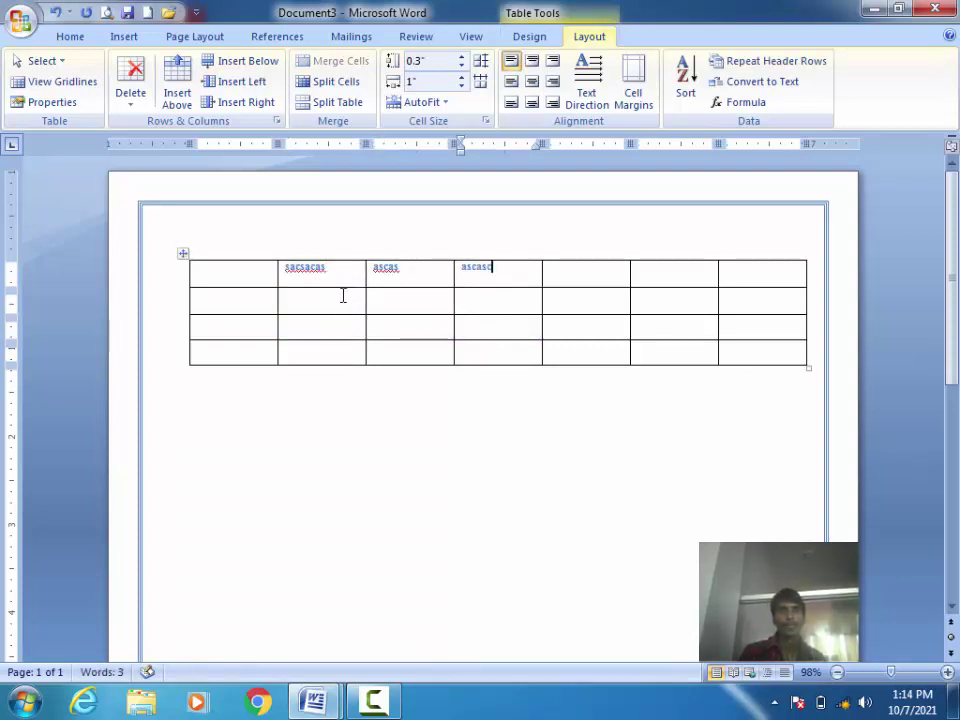
pyautogui.click(343, 297)
pyautogui.write('csascsaccsascsac')
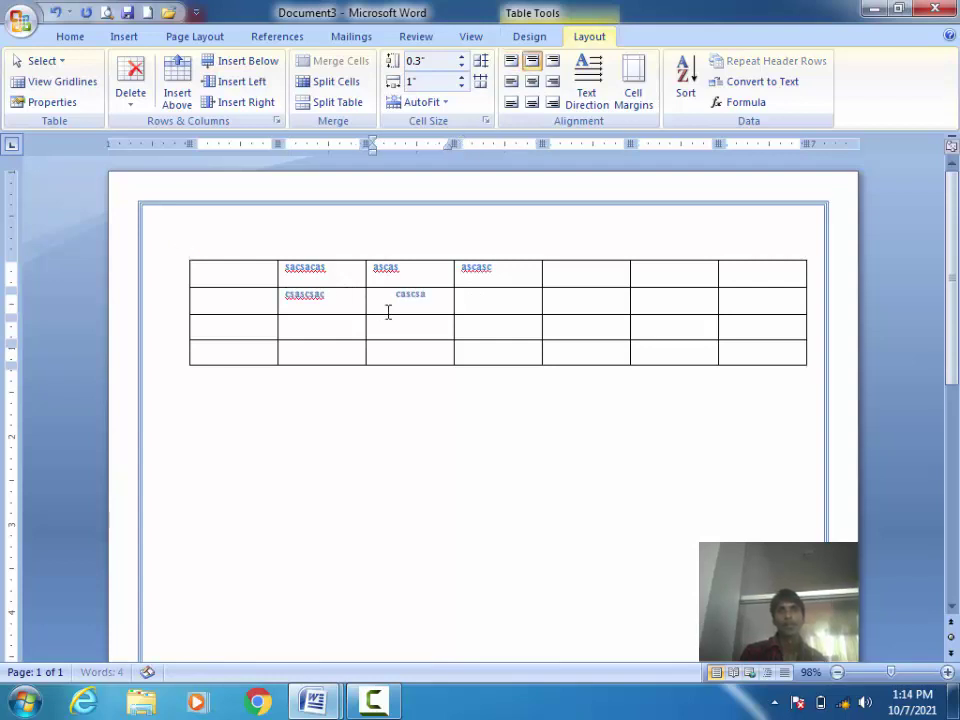
# Fill the remaining cells with 'cascsa', 'cascsa', 'asc' and 'acsc', then select row 1's columns 3–4.
pyautogui.click(489, 306)
pyautogui.write('cascsa')
pyautogui.click(495, 330)
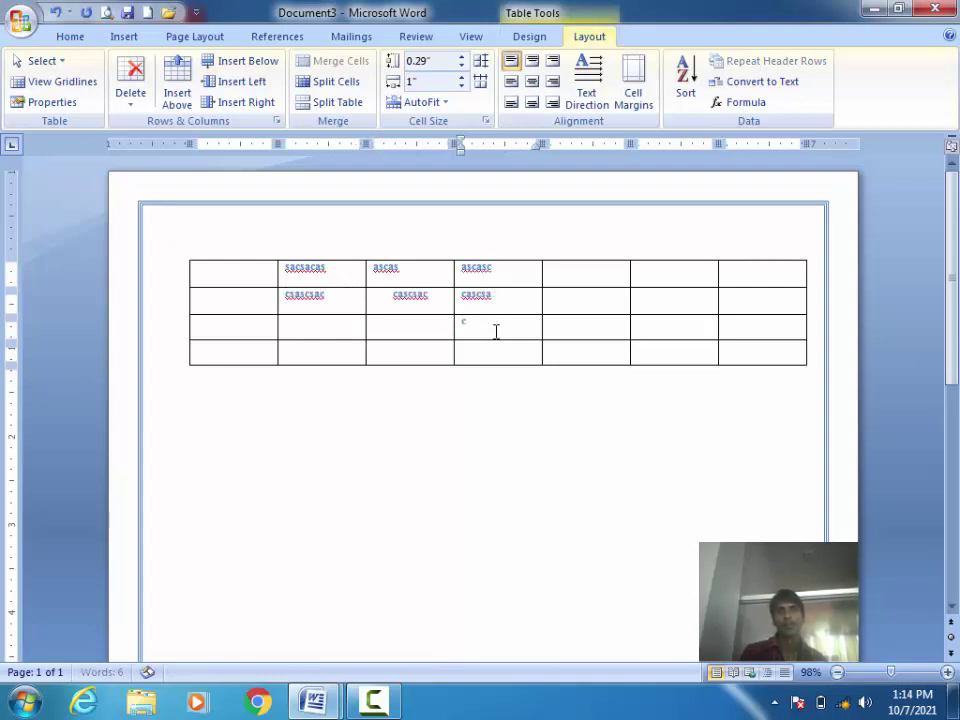
pyautogui.write('cascsa')
pyautogui.click(439, 328)
pyautogui.write('asc')
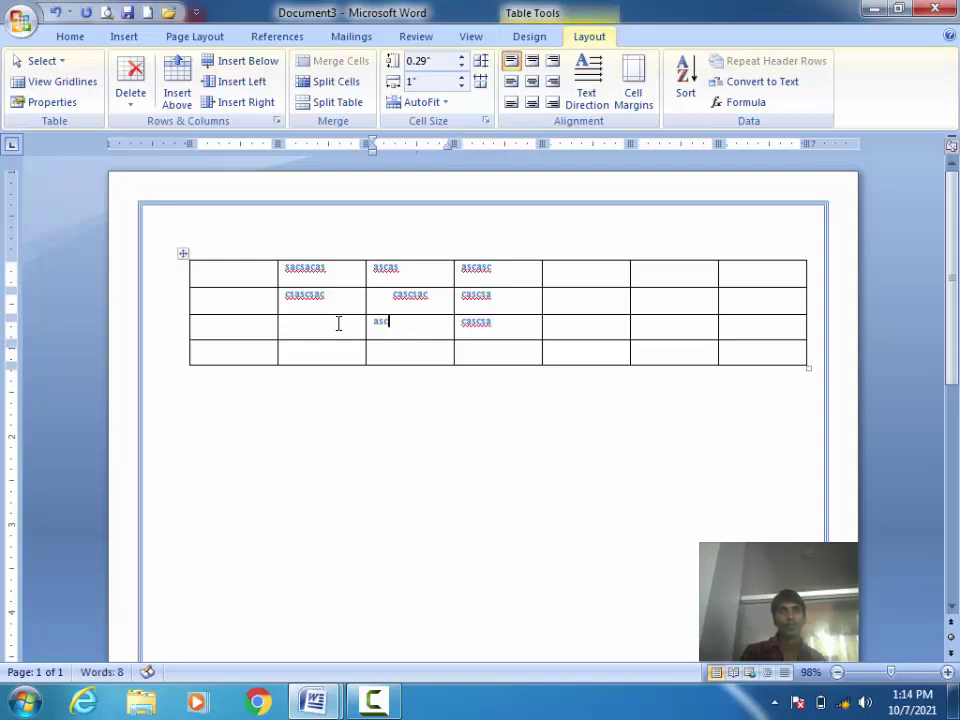
pyautogui.click(338, 323)
pyautogui.write('acscascasc')
pyautogui.click(330, 272)
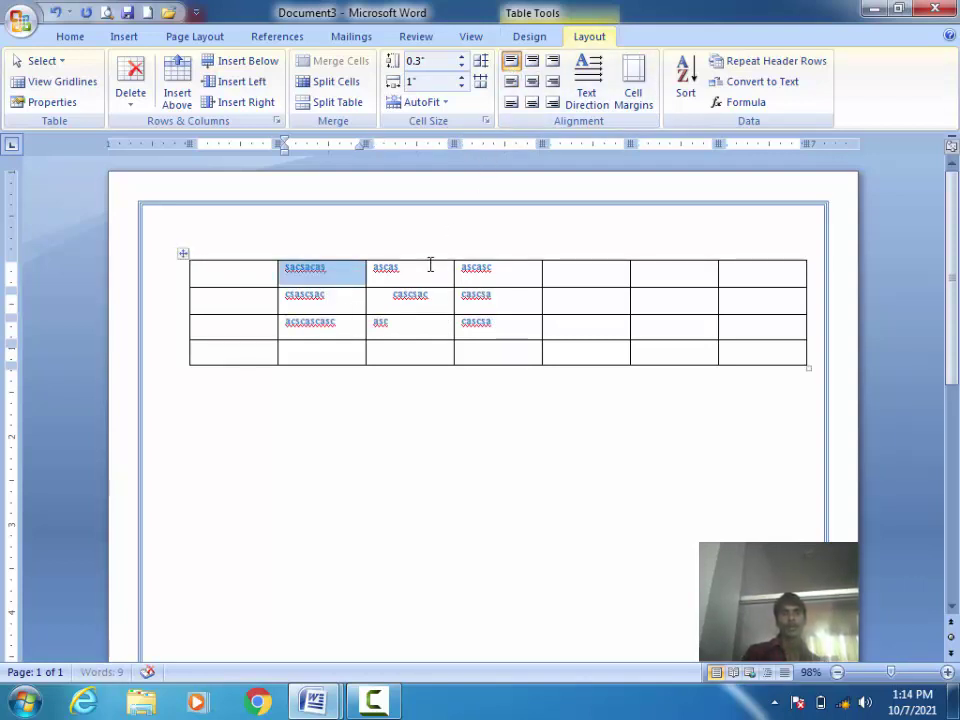
pyautogui.moveTo(429, 266); pyautogui.dragTo(486, 262)
# Align row 1's column 3–4 text top-center, then column 4 top-right.
pyautogui.click(532, 61)
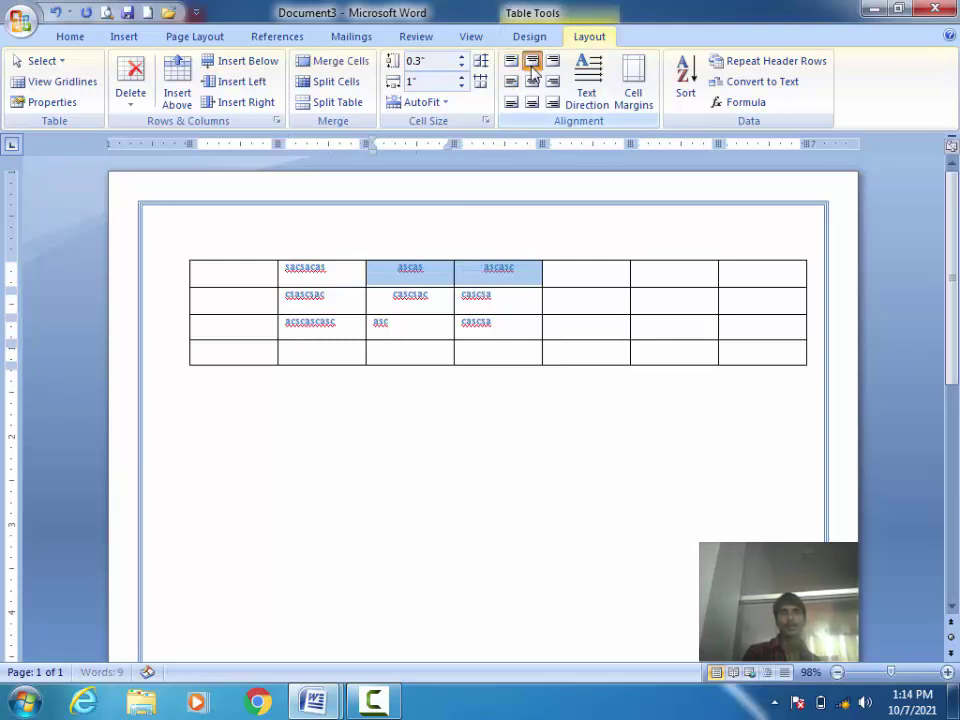
pyautogui.click(514, 257)
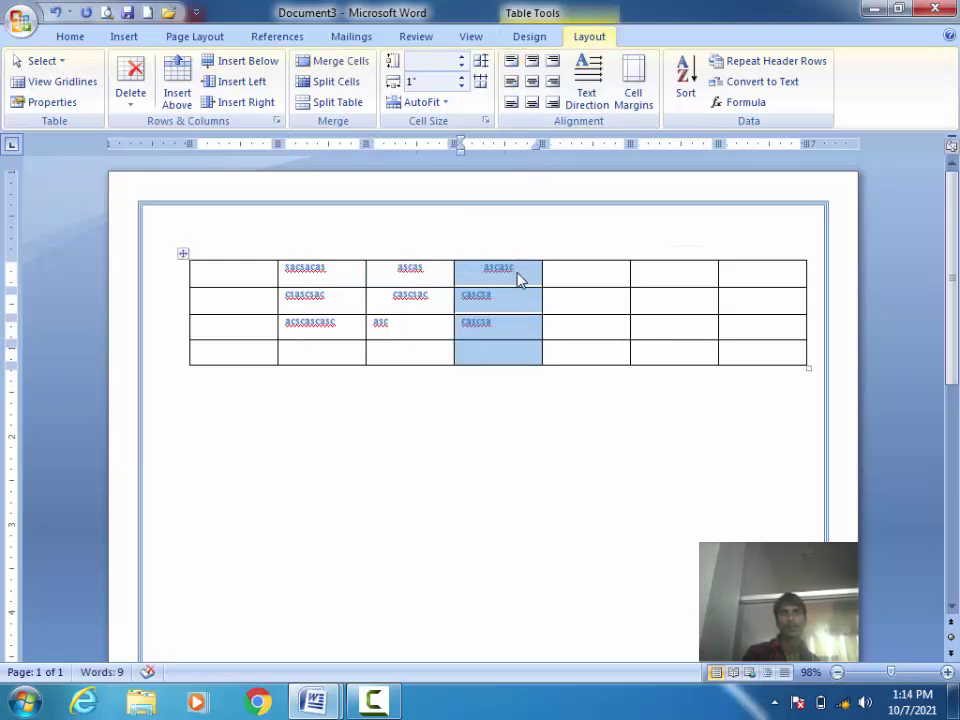
pyautogui.click(518, 274)
pyautogui.click(553, 64)
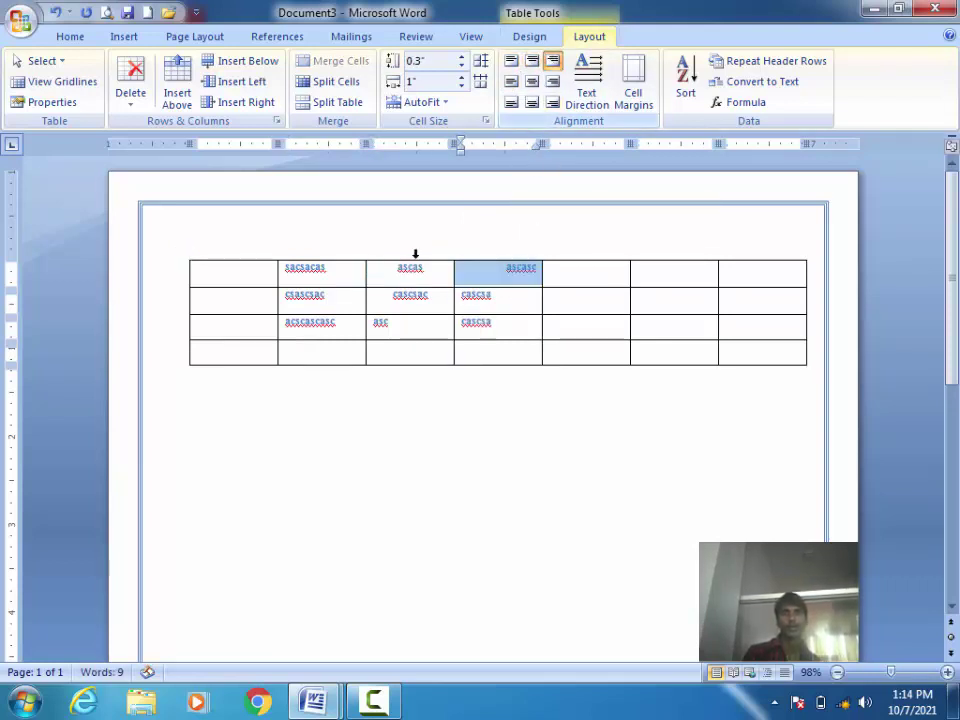
# Align the row 2, column 4 text center-right.
pyautogui.click(323, 295)
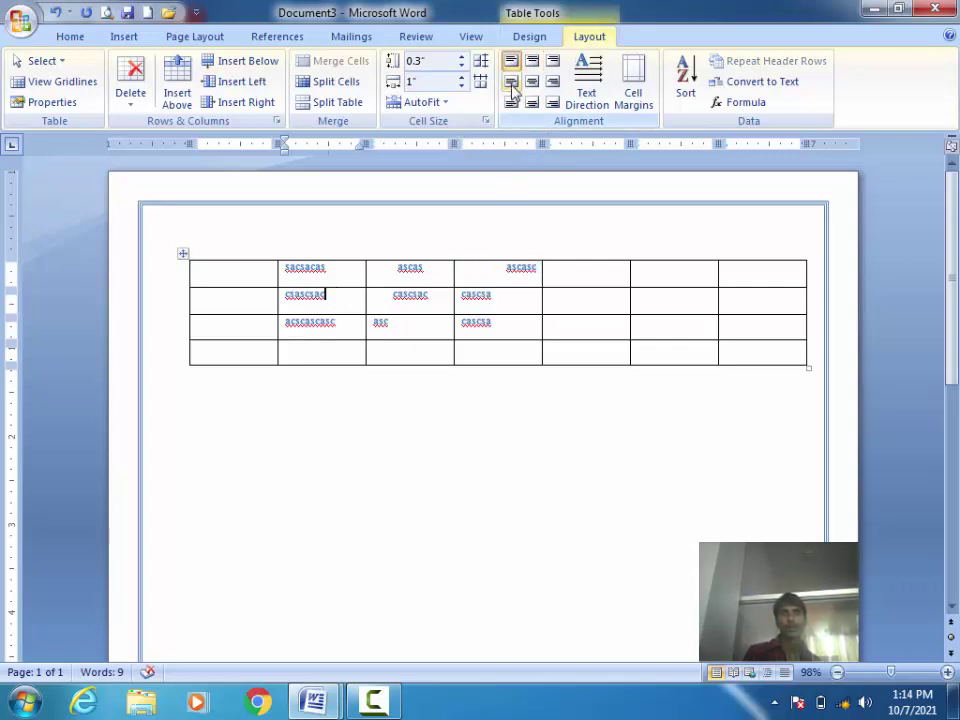
pyautogui.moveTo(285, 296); pyautogui.dragTo(448, 298)
pyautogui.click(435, 306)
pyautogui.click(518, 302)
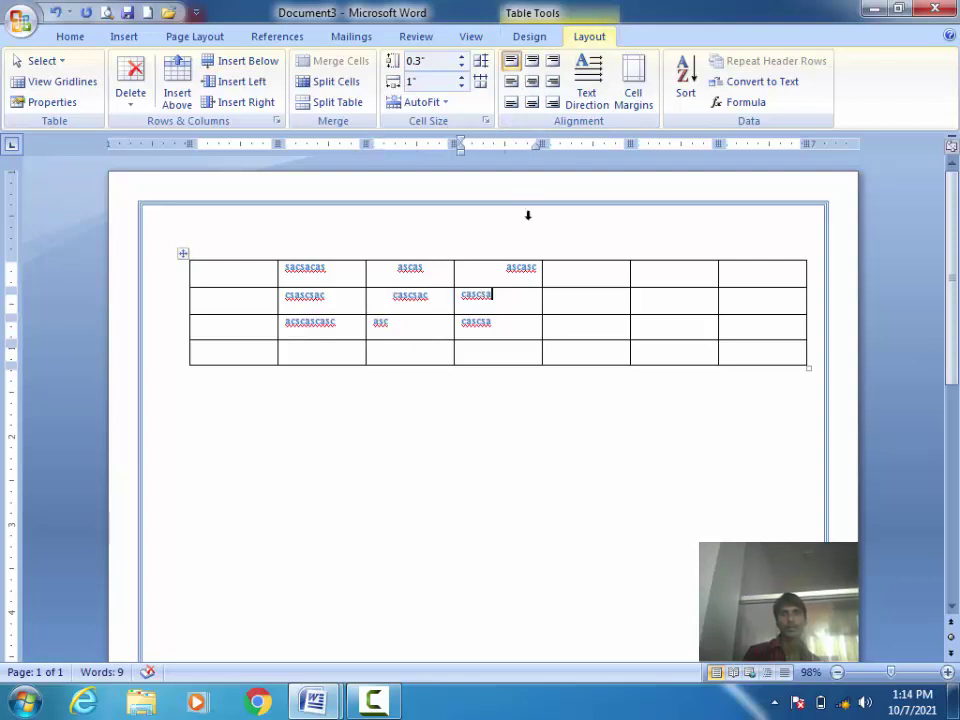
pyautogui.click(458, 296)
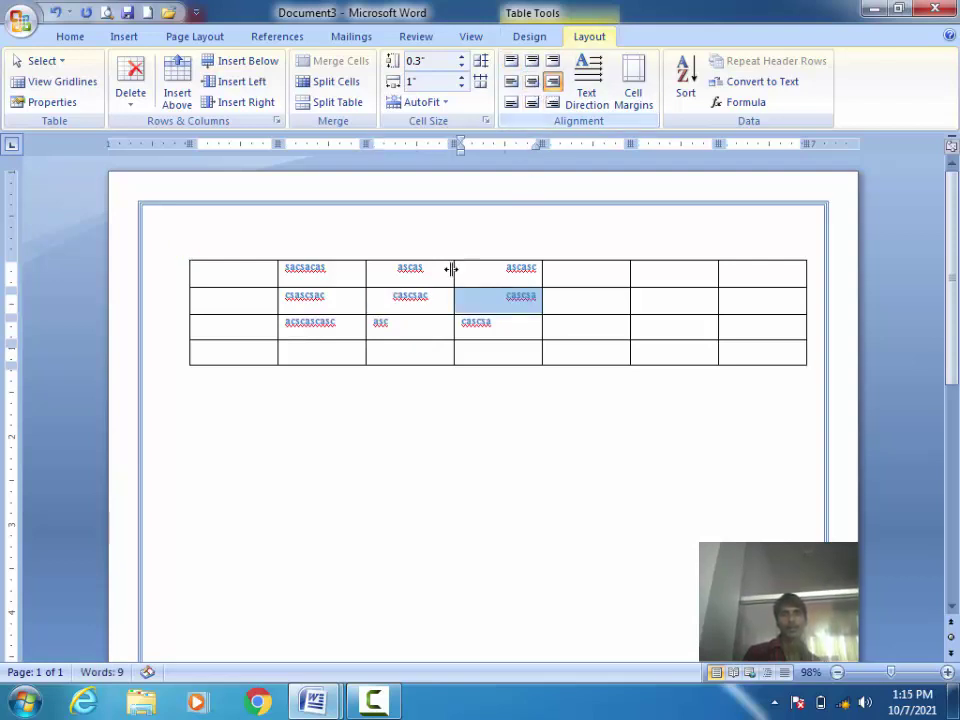
pyautogui.hotkey('ctrl', 'r')
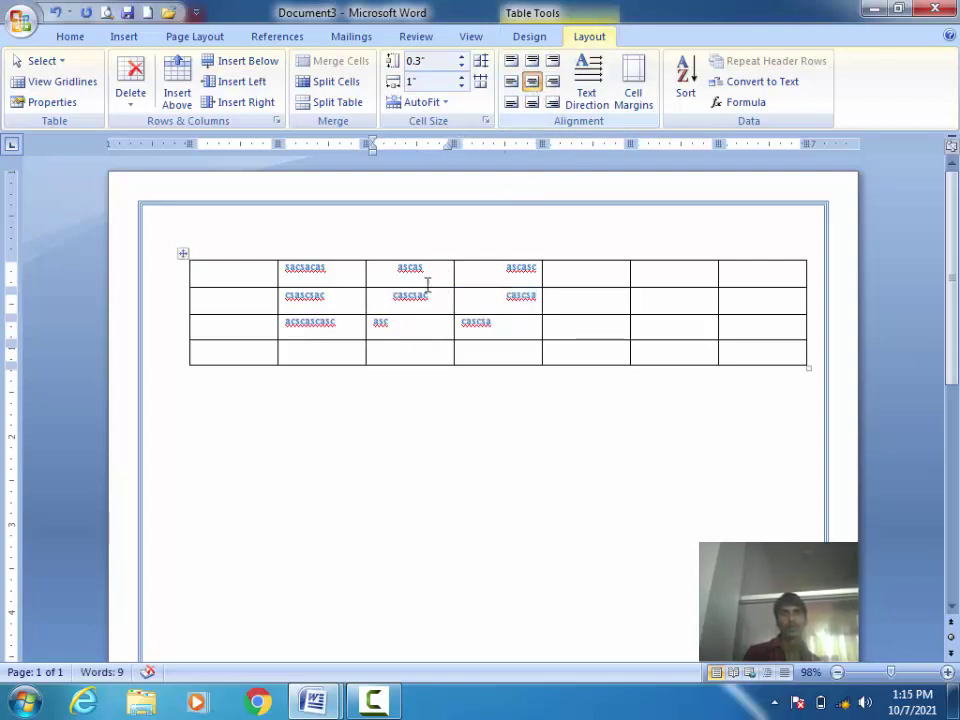
# Align row 3's cells bottom-left, bottom-center ('asc') and bottom-right across columns 2–4.
pyautogui.click(350, 322)
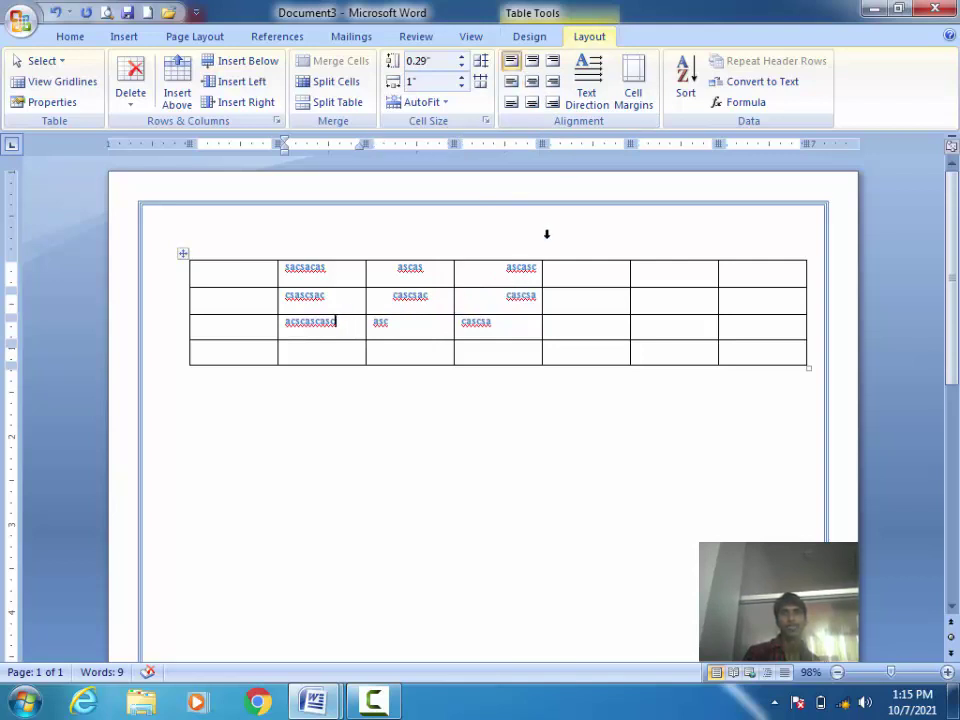
pyautogui.click(511, 102)
pyautogui.click(407, 328)
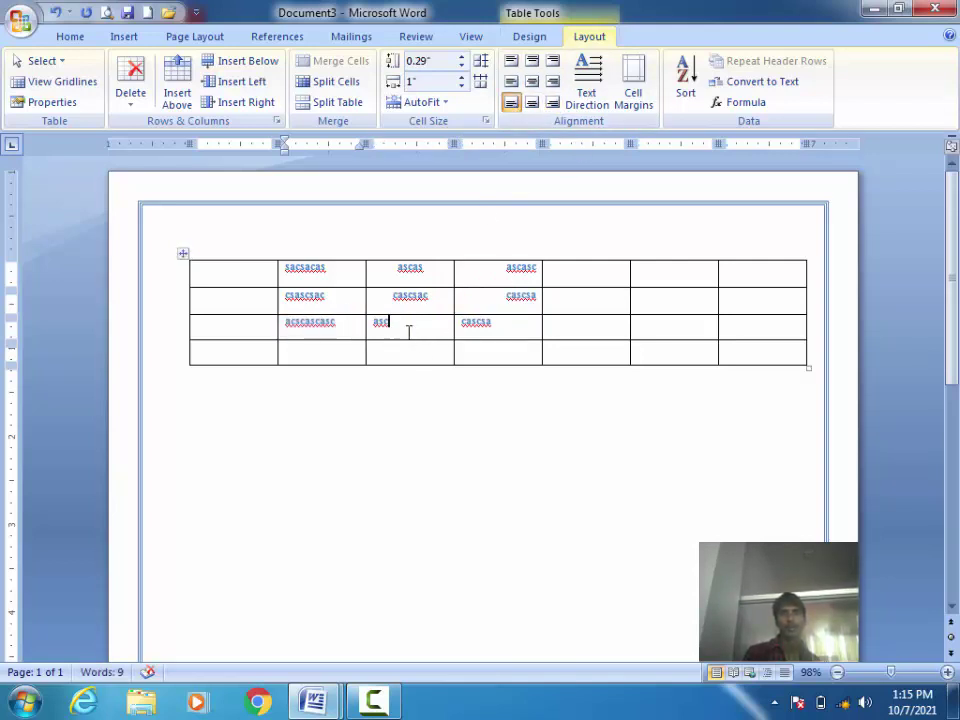
pyautogui.click(531, 104)
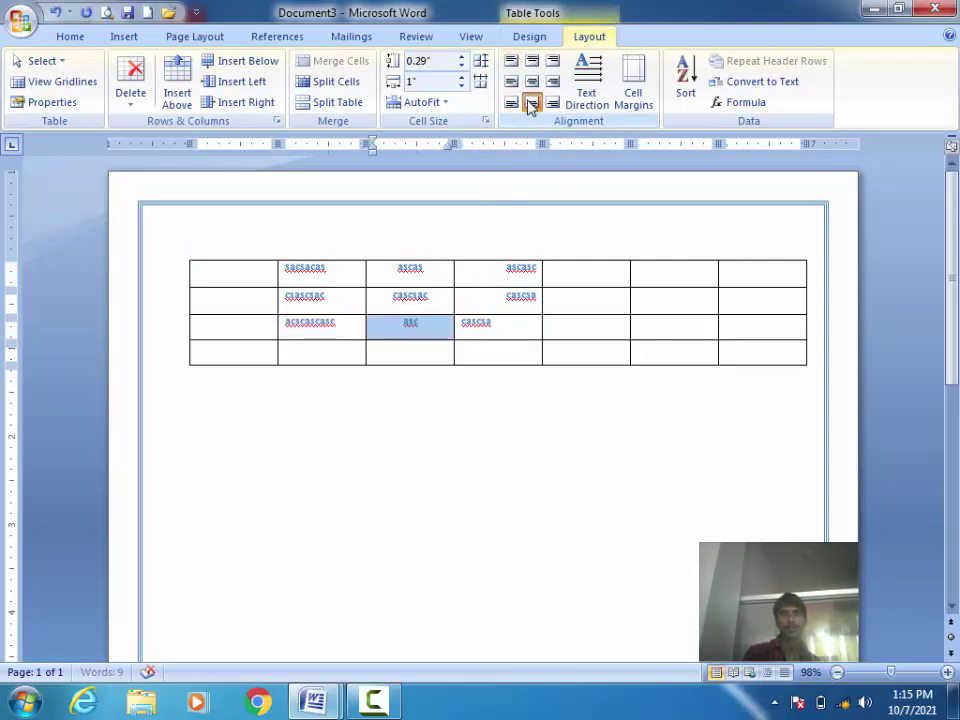
pyautogui.click(524, 312)
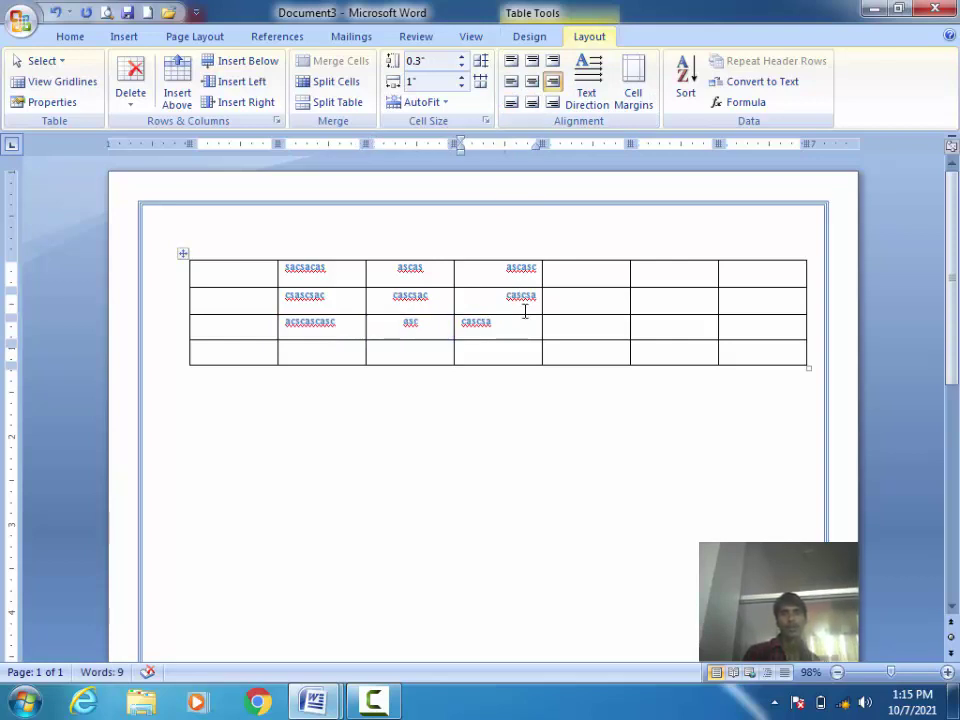
pyautogui.click(527, 321)
pyautogui.click(553, 104)
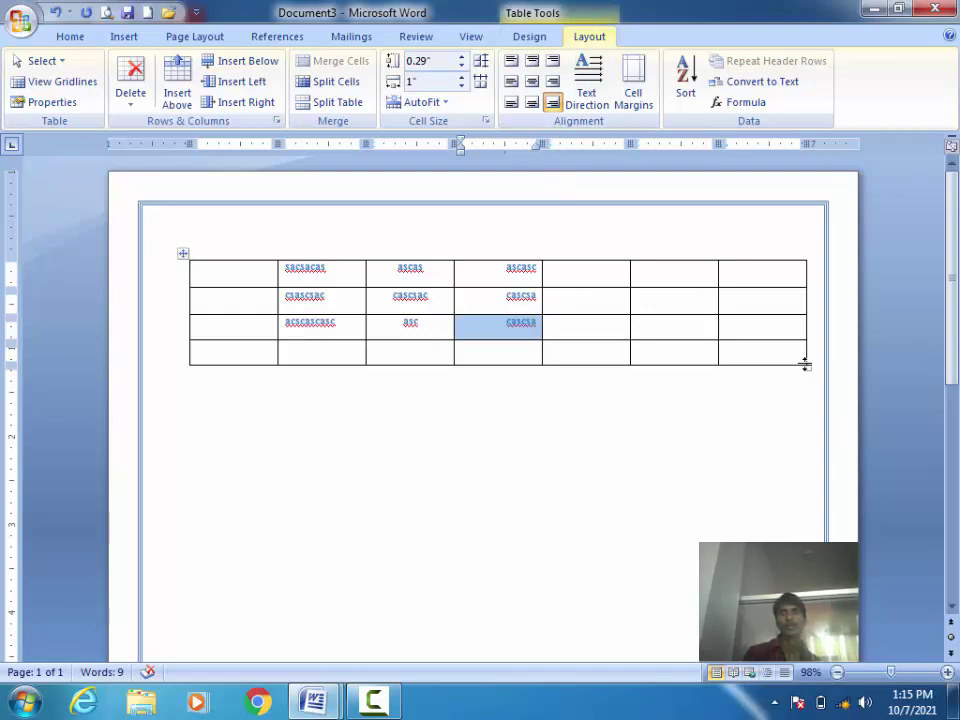
# Stretch the table taller and rotate the 'cascsac' cell text to read bottom-to-top.
pyautogui.moveTo(808, 368); pyautogui.dragTo(797, 604)
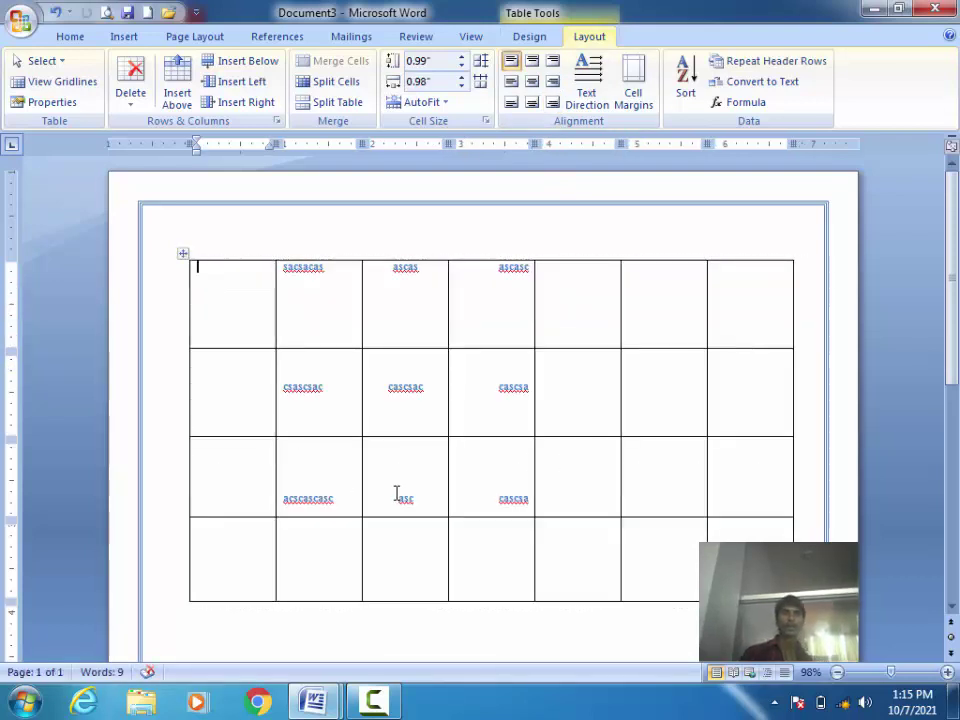
pyautogui.click(396, 494)
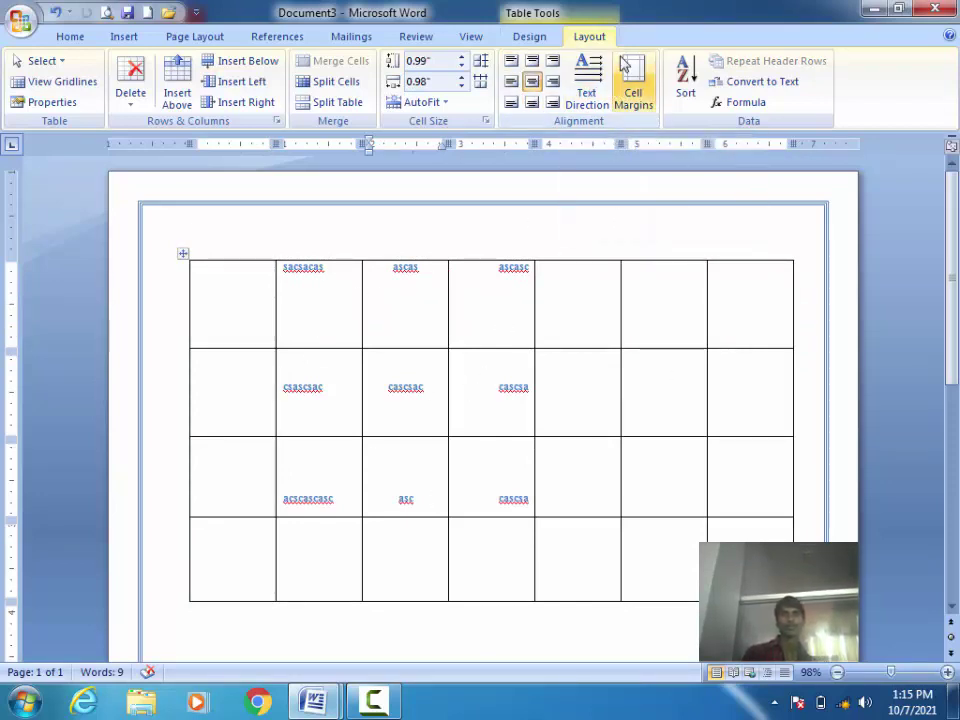
pyautogui.click(590, 72)
pyautogui.click(587, 80)
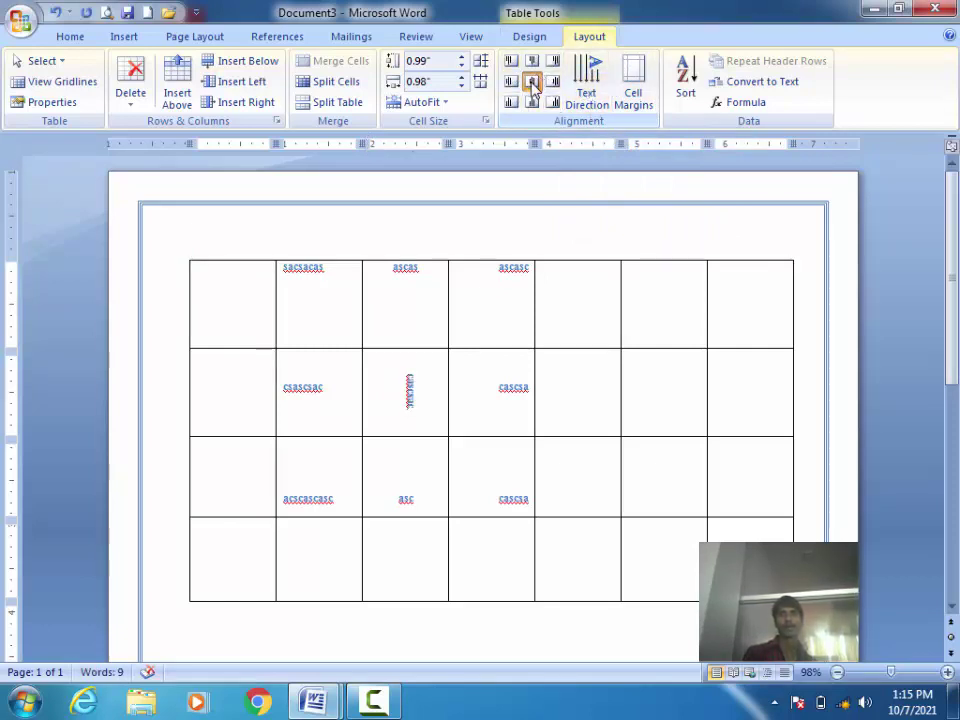
pyautogui.click(590, 80)
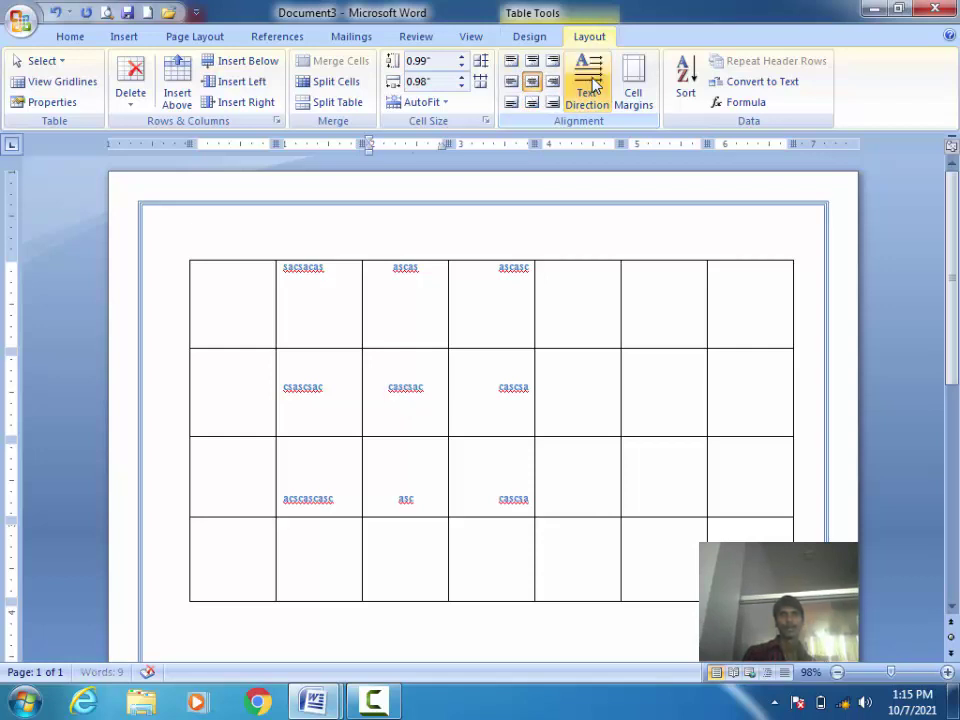
pyautogui.click(590, 80)
pyautogui.click(590, 82)
pyautogui.click(590, 82)
pyautogui.click(590, 82)
pyautogui.click(590, 82)
pyautogui.click(590, 82)
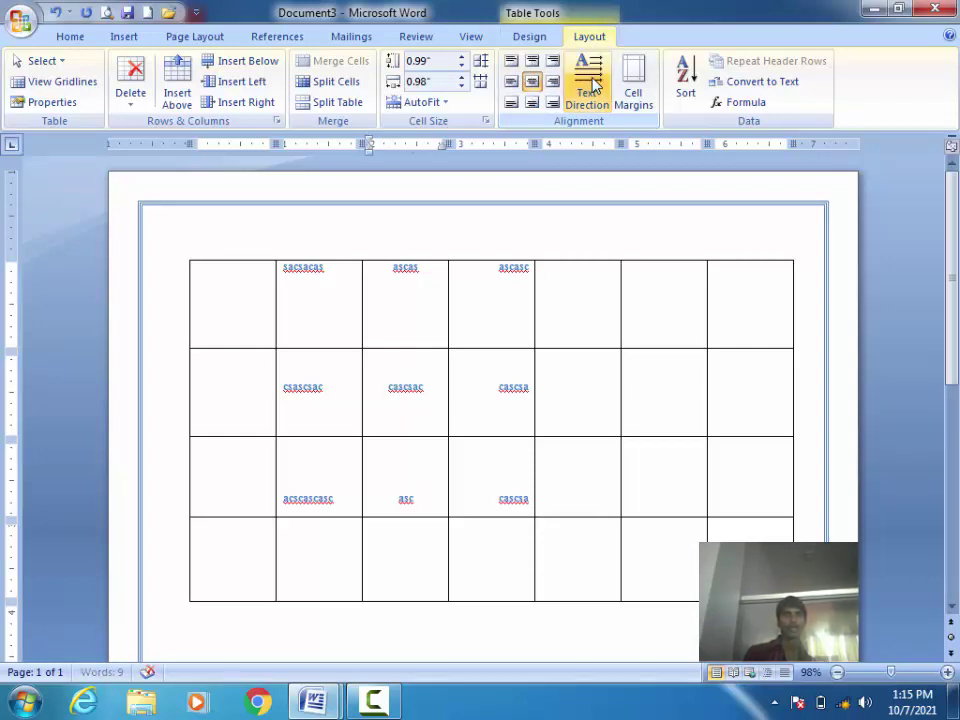
pyautogui.click(590, 82)
pyautogui.click(590, 82)
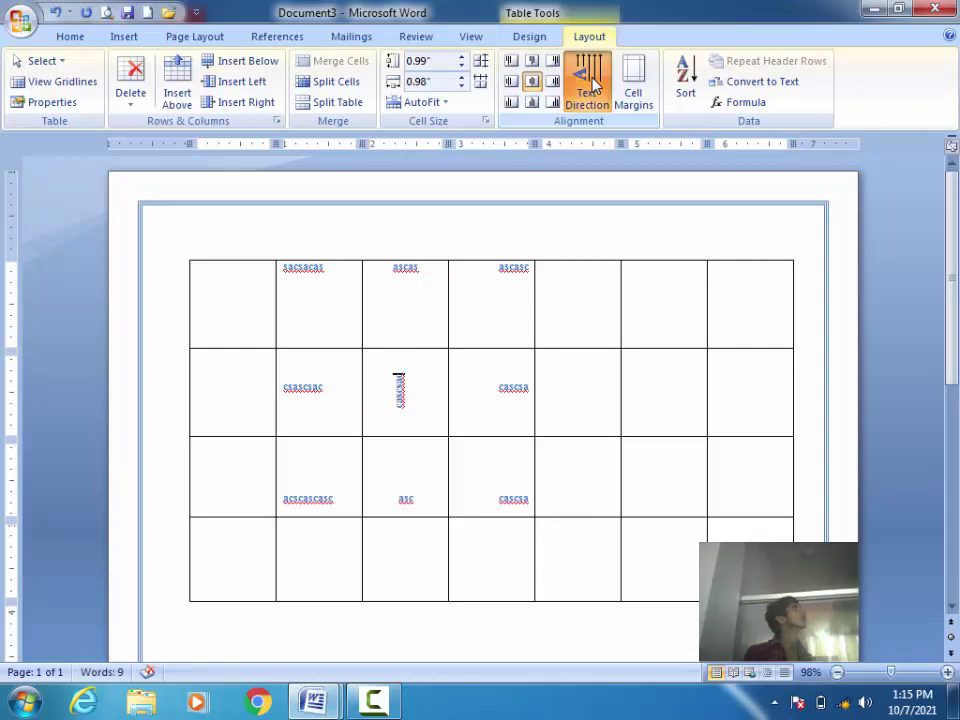
pyautogui.click(593, 85)
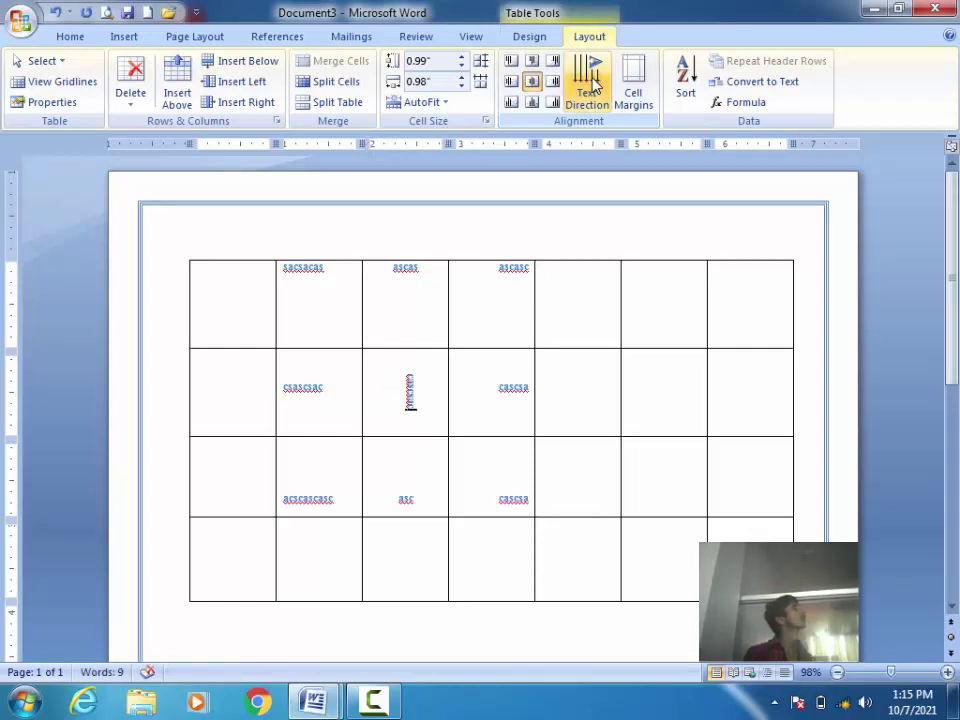
pyautogui.moveTo(232, 300)
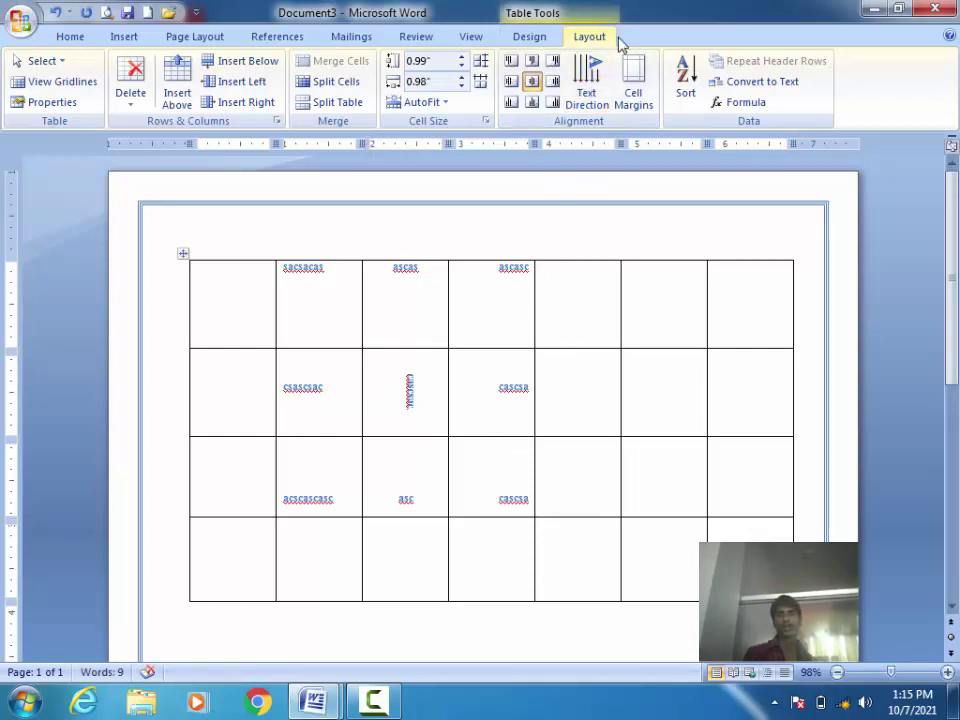
pyautogui.click(589, 84)
pyautogui.click(590, 84)
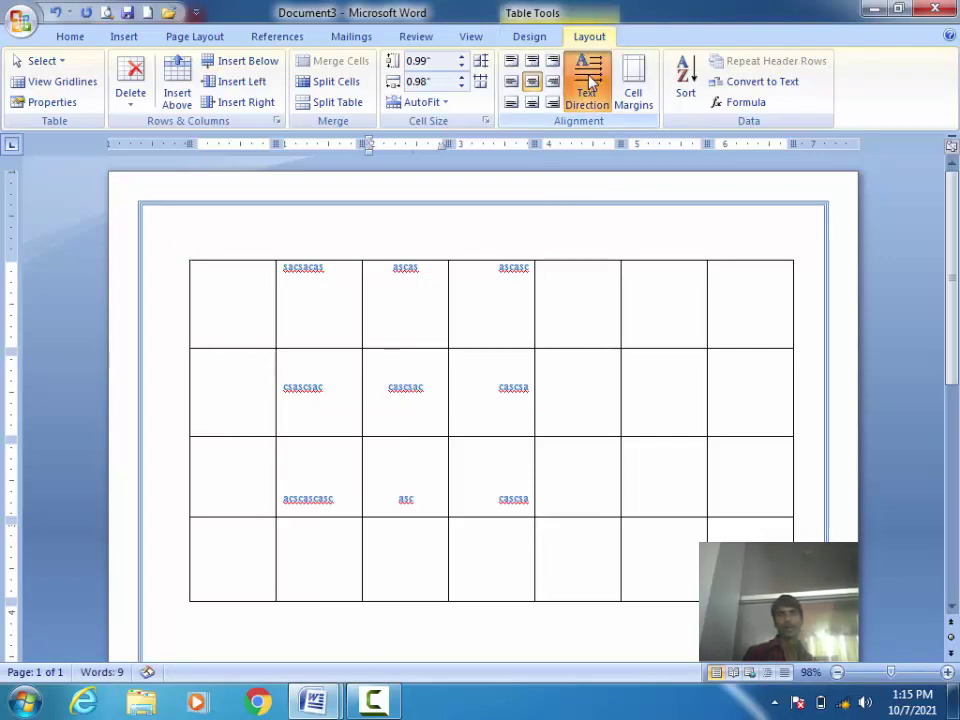
pyautogui.click(590, 84)
pyautogui.click(590, 84)
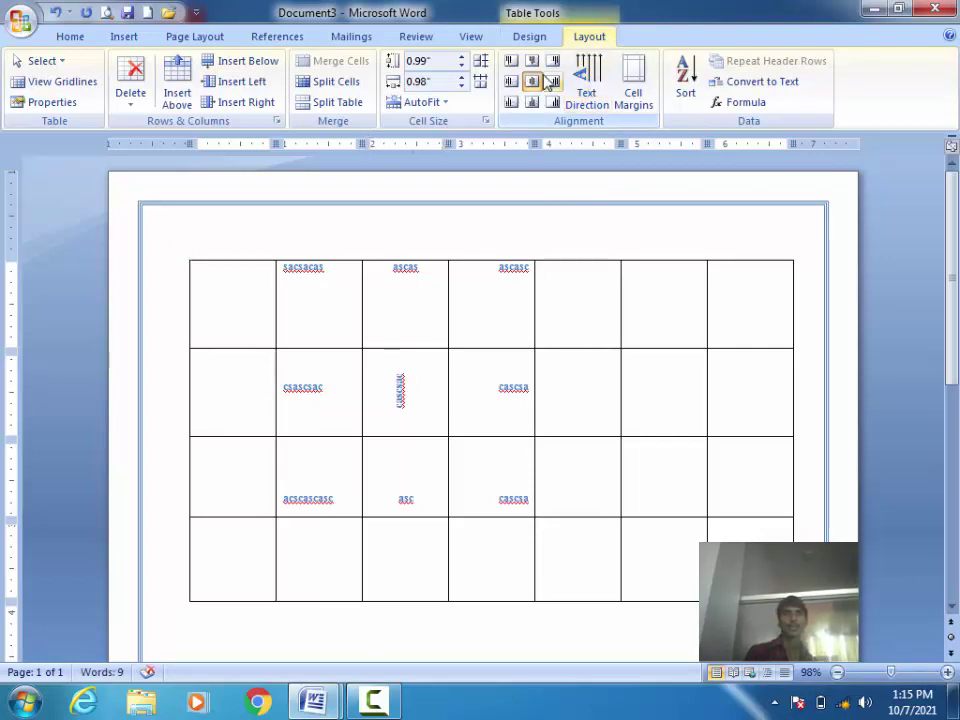
# Try several alignments for the vertical text, settling on bottom-left, then select row 2's cells.
pyautogui.click(512, 86)
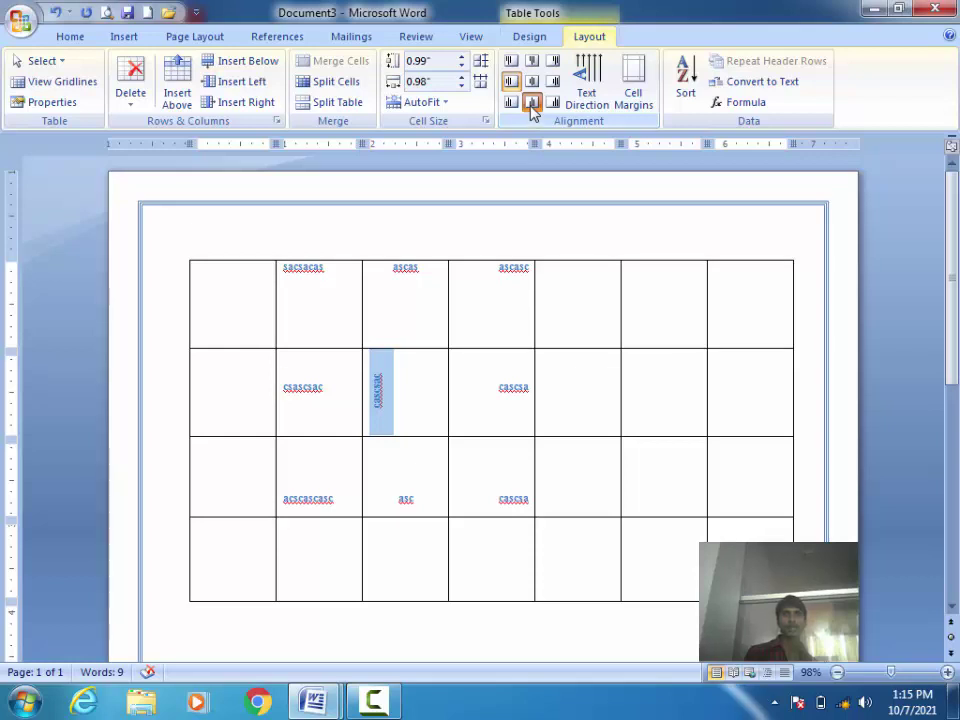
pyautogui.click(531, 102)
pyautogui.click(553, 102)
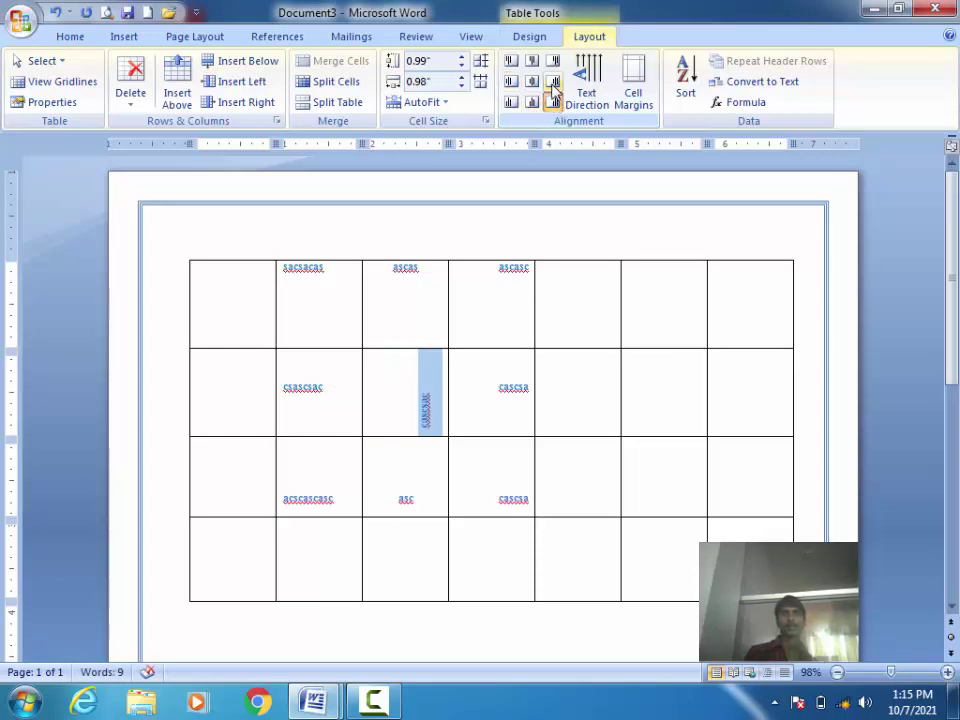
pyautogui.click(553, 83)
pyautogui.click(551, 64)
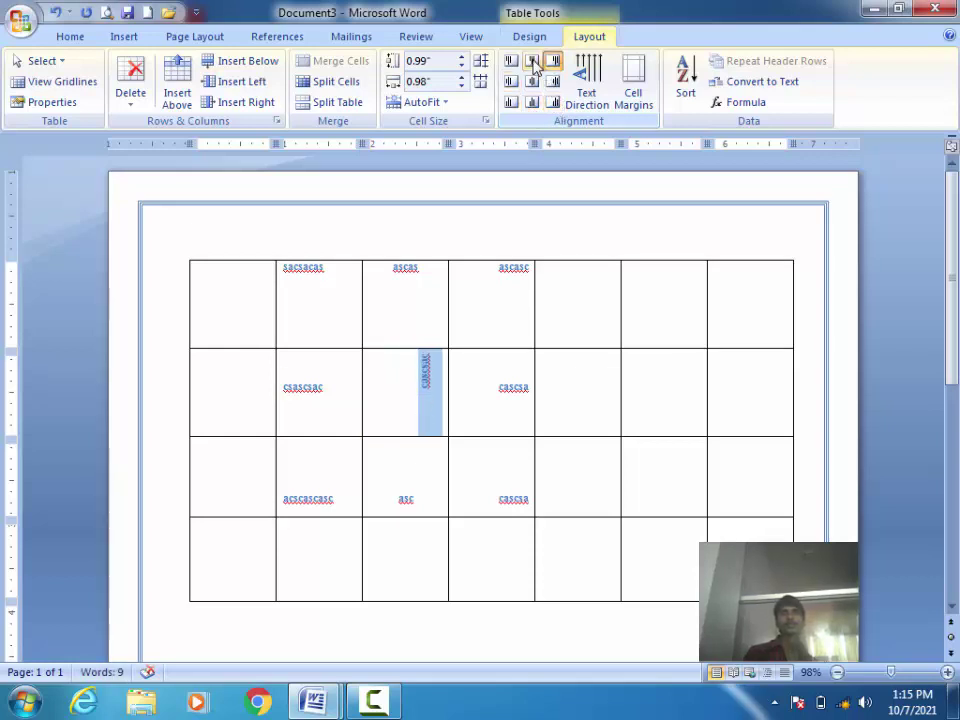
pyautogui.click(512, 62)
pyautogui.click(513, 83)
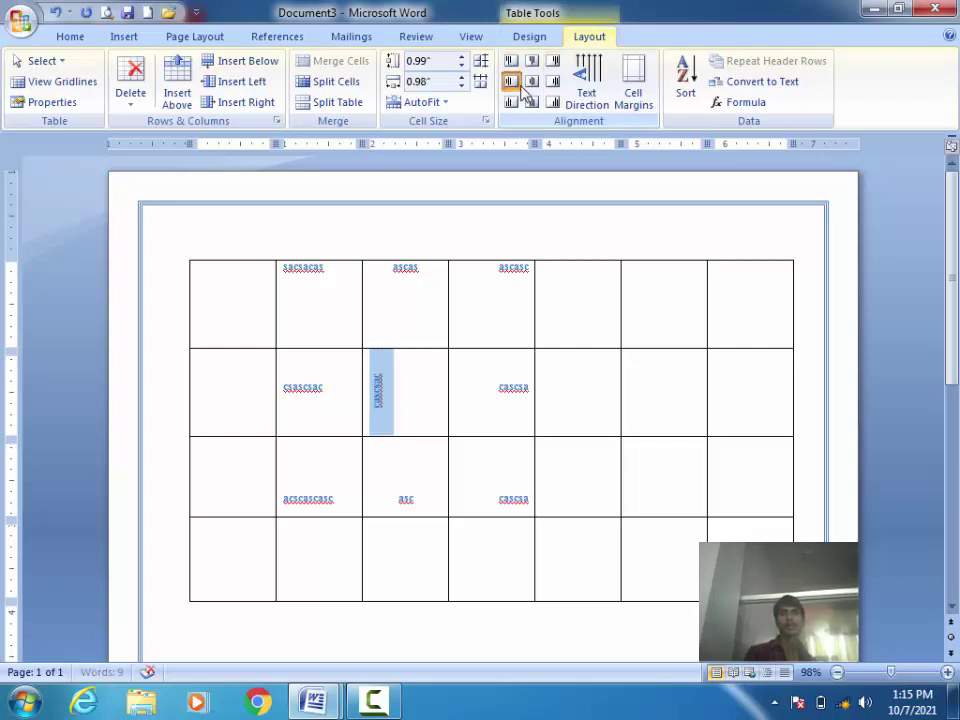
pyautogui.click(512, 103)
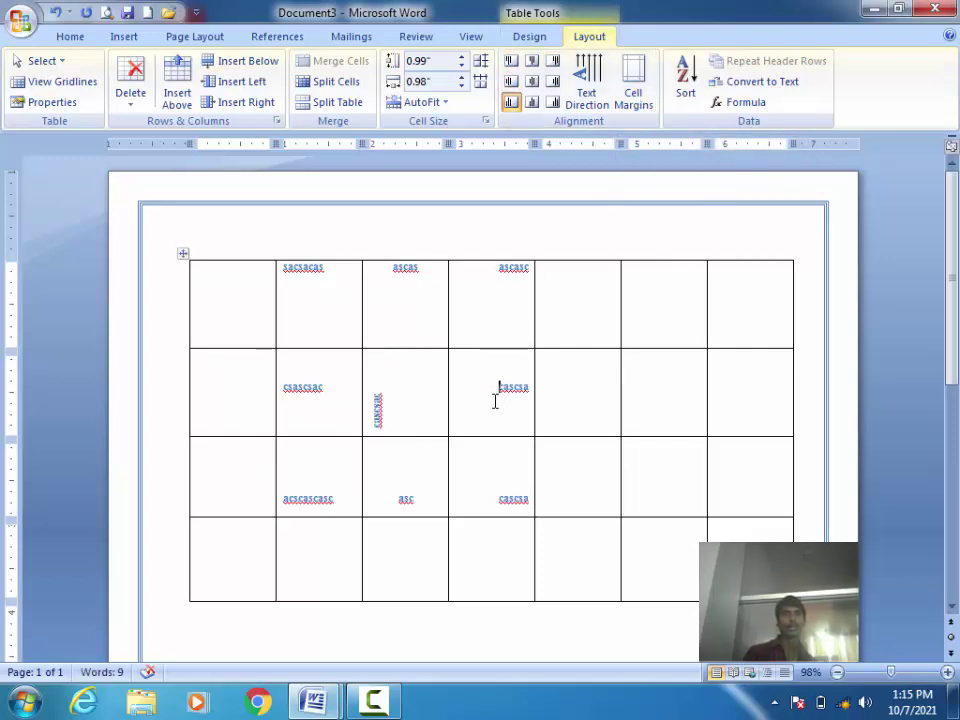
pyautogui.moveTo(496, 404); pyautogui.dragTo(261, 407)
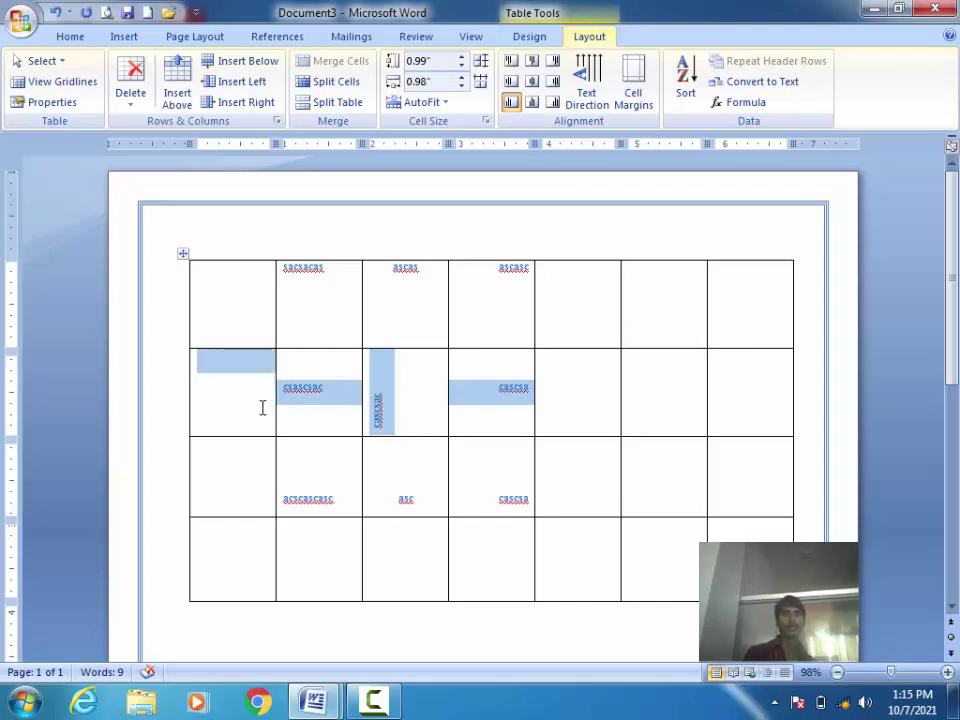
pyautogui.click(630, 86)
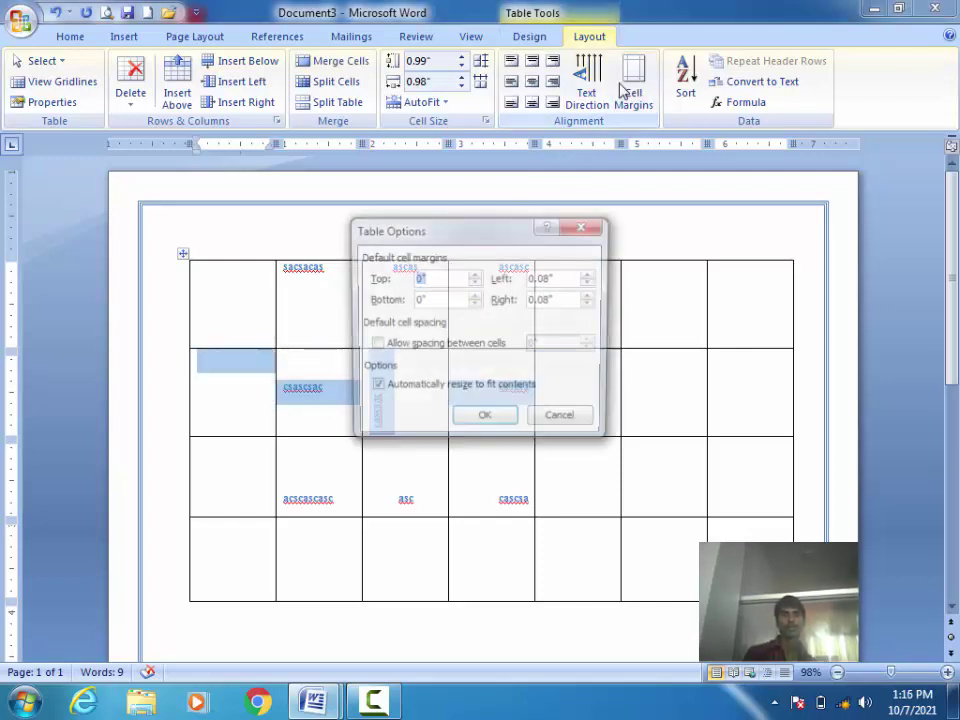
pyautogui.click(484, 421)
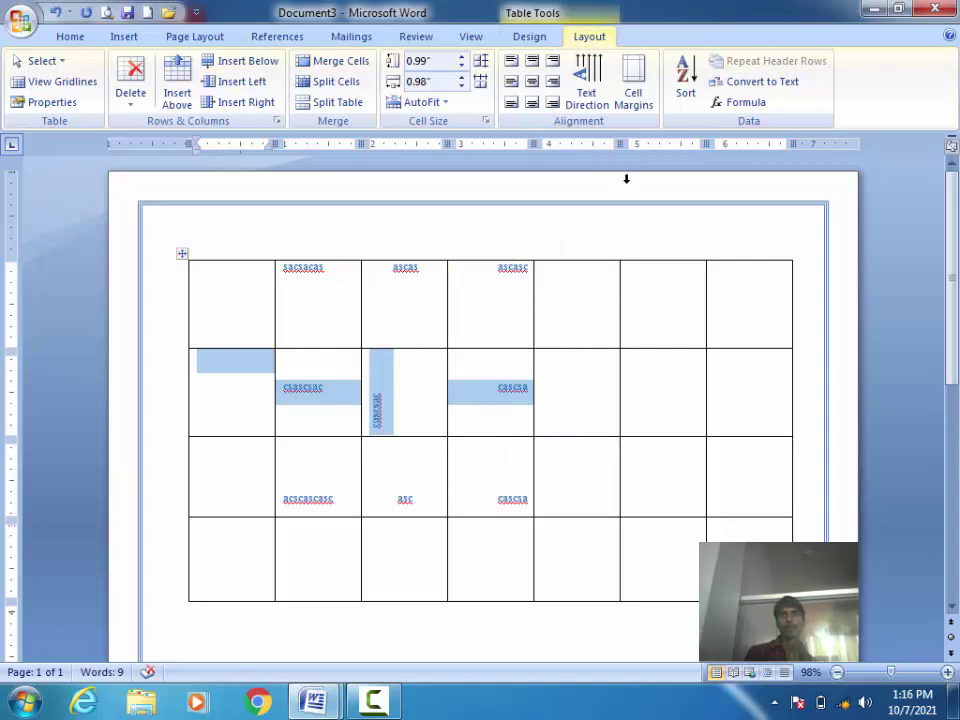
pyautogui.click(645, 115)
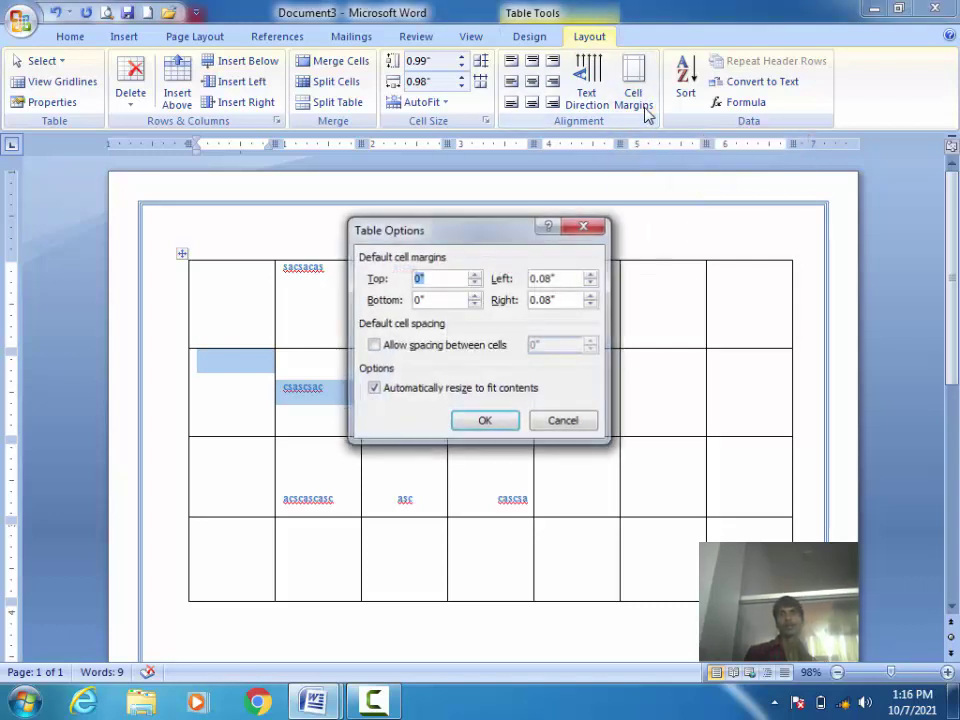
pyautogui.click(561, 424)
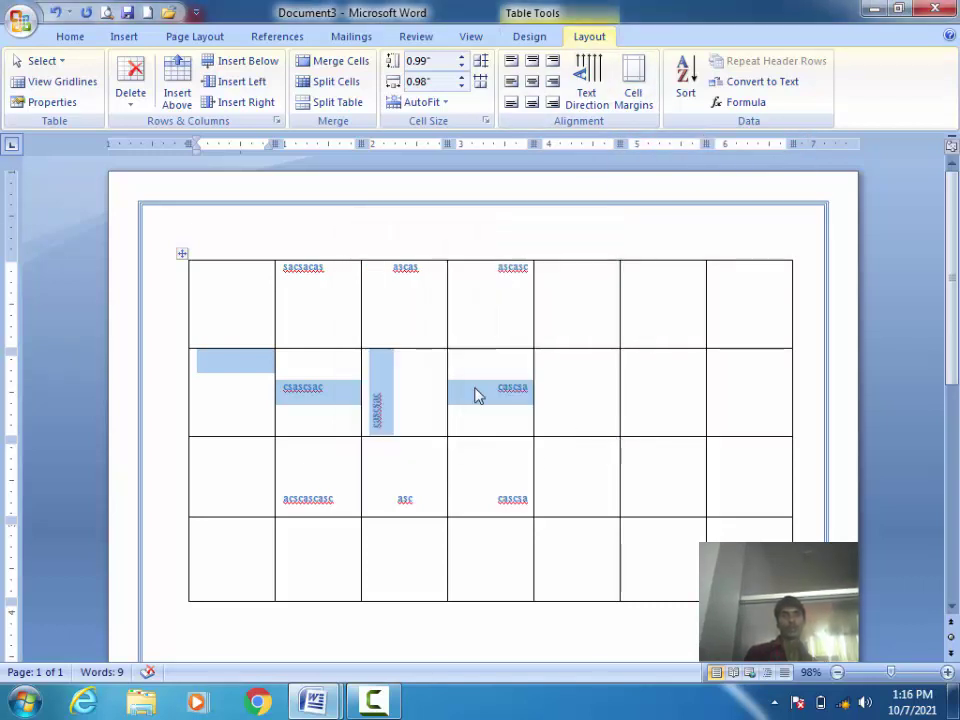
pyautogui.click(431, 398)
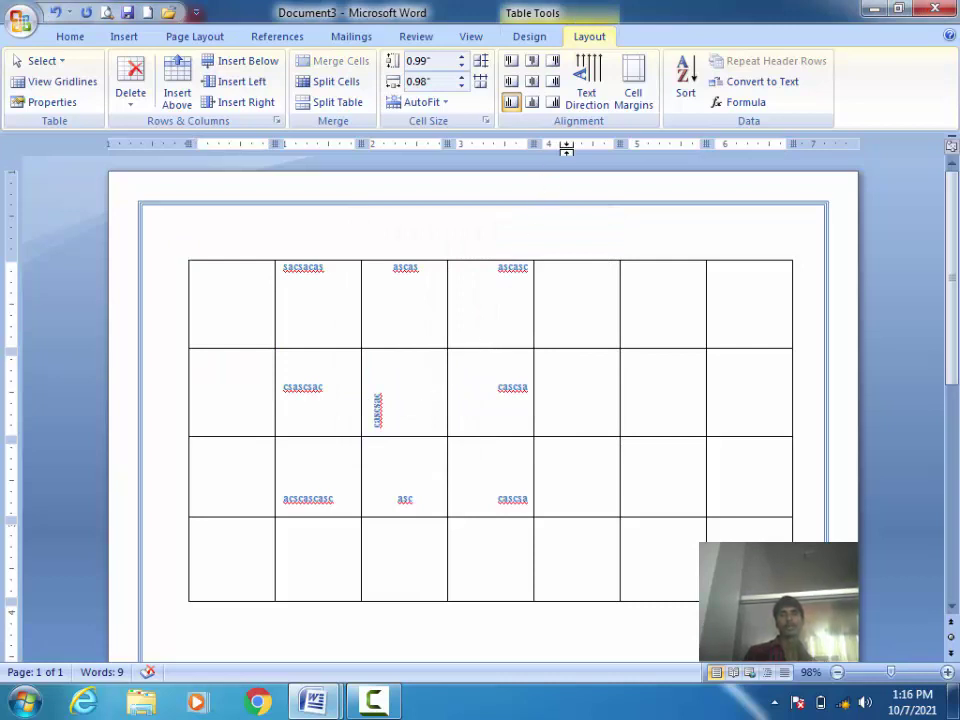
pyautogui.click(575, 85)
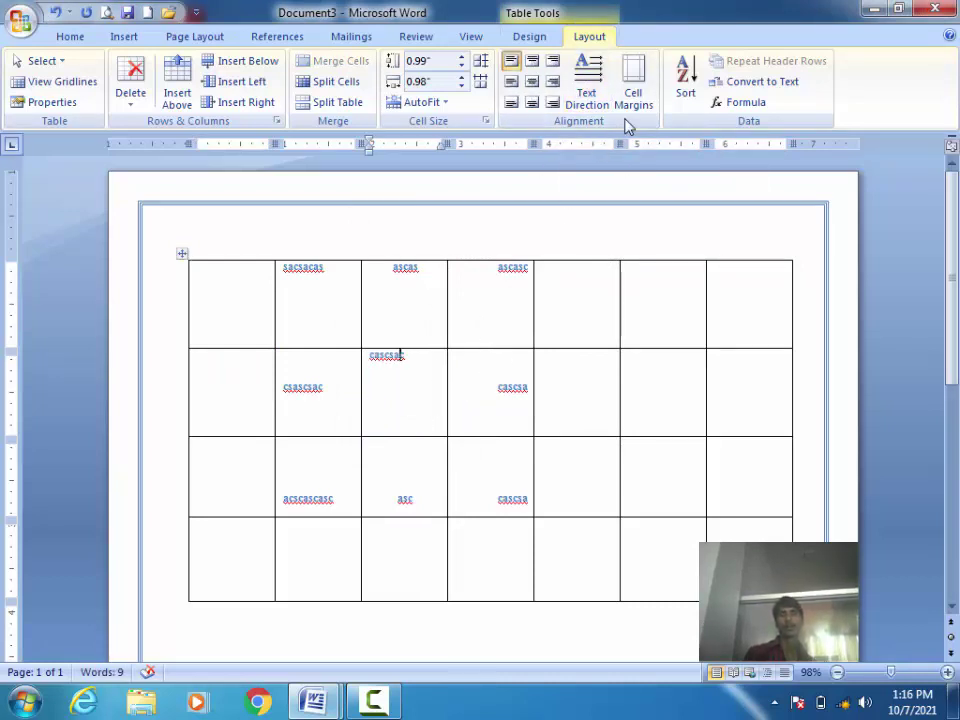
pyautogui.click(632, 86)
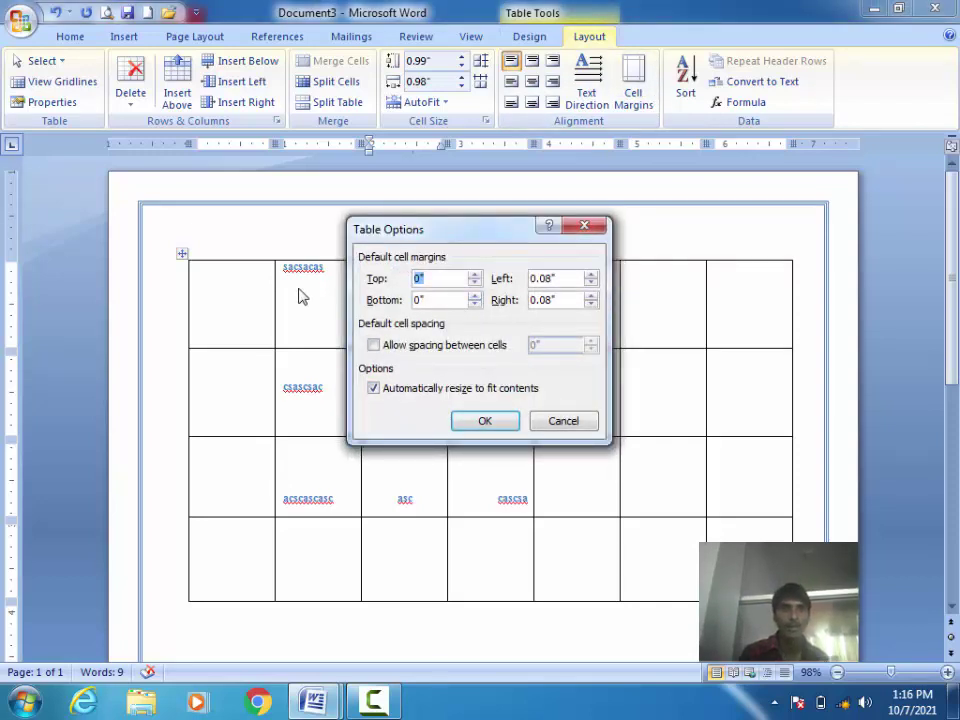
pyautogui.click(566, 420)
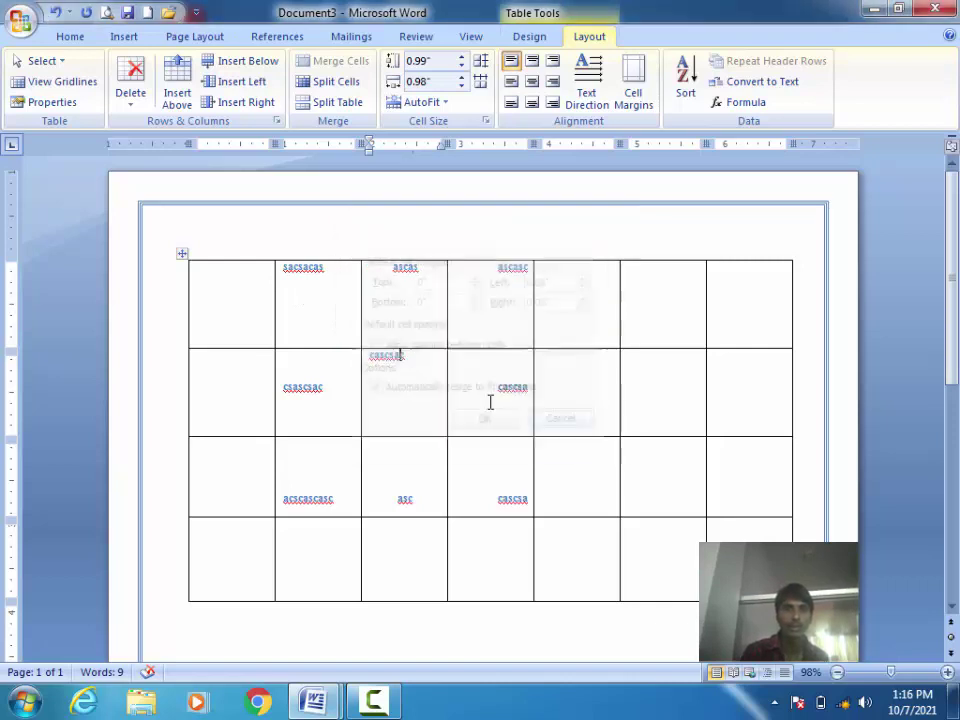
pyautogui.click(336, 317)
pyautogui.click(632, 84)
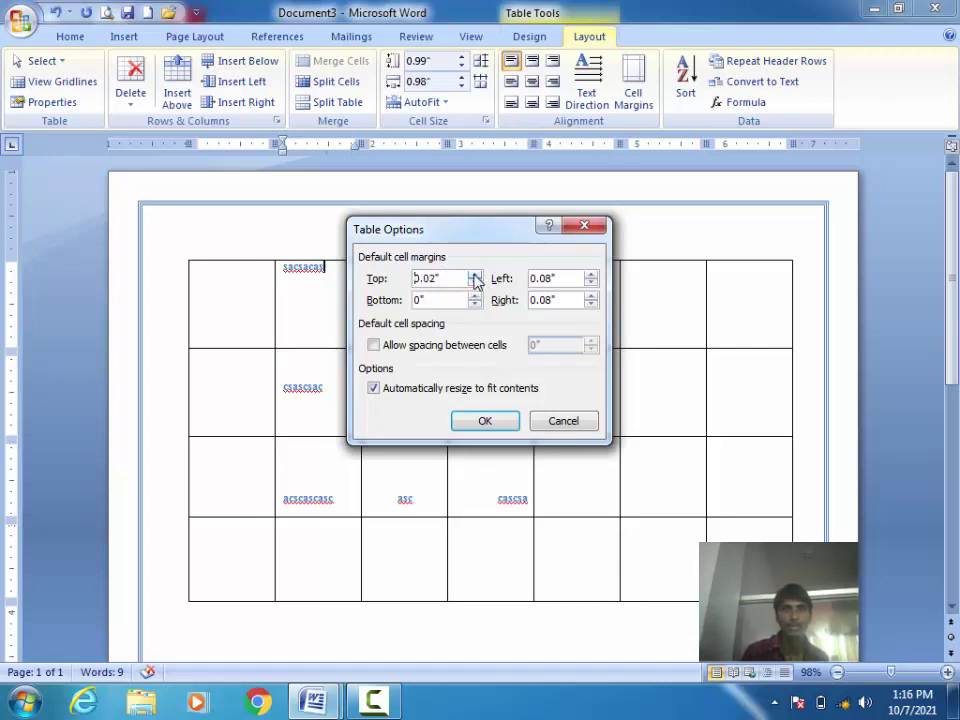
pyautogui.click(484, 421)
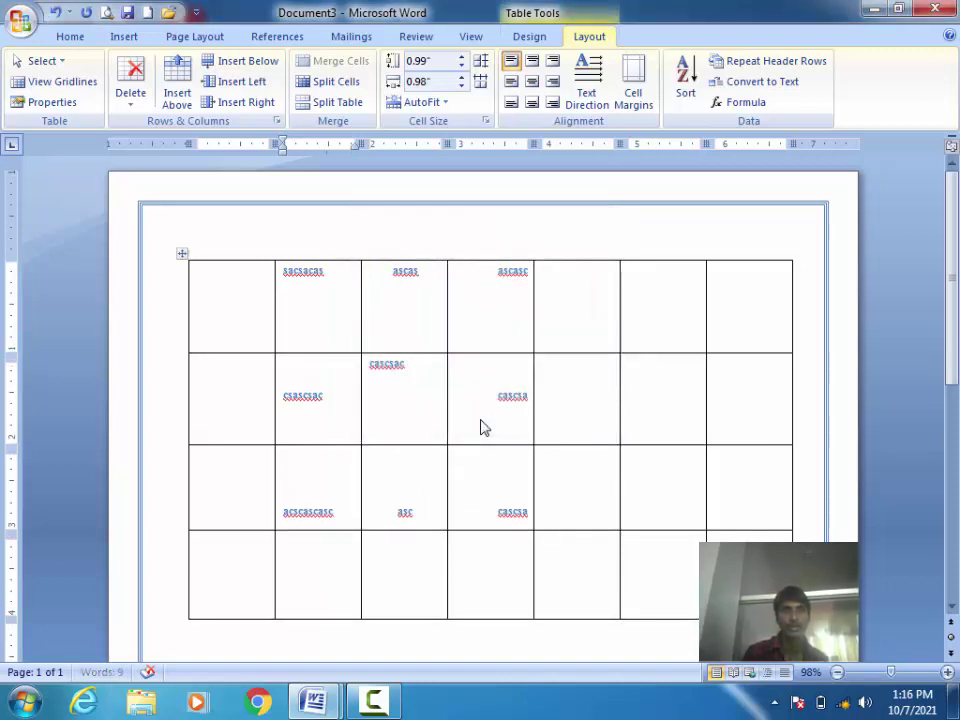
pyautogui.click(633, 90)
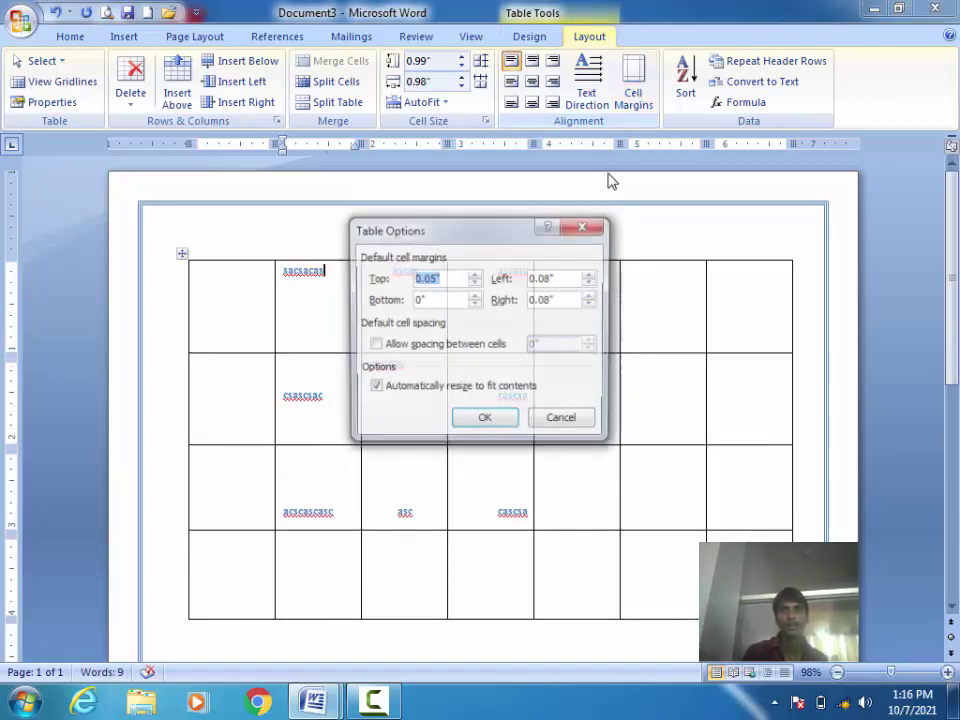
pyautogui.click(475, 274)
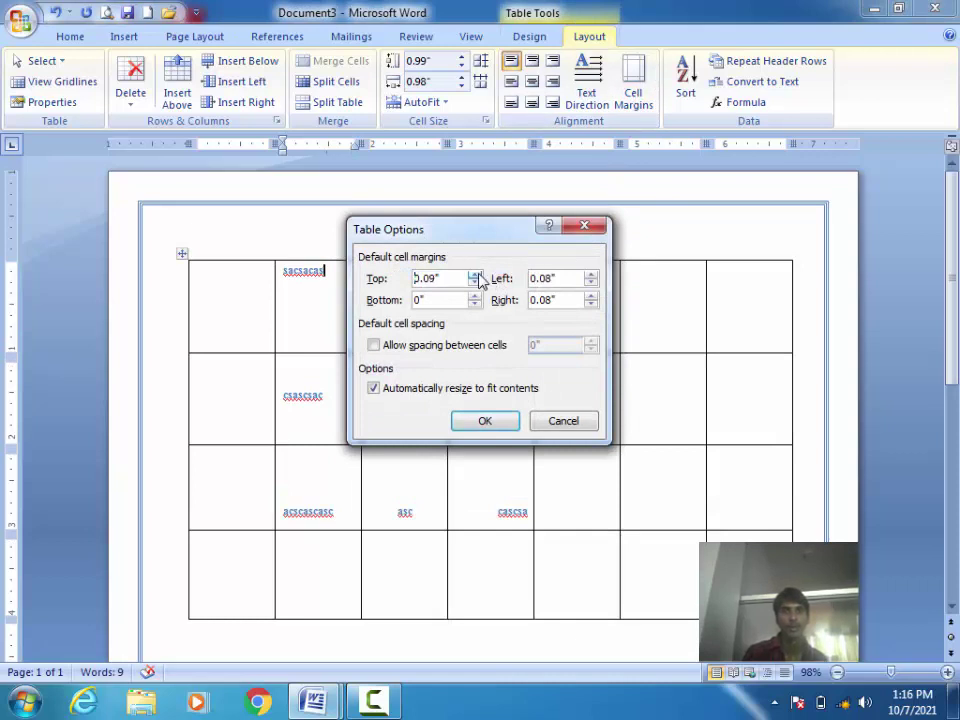
pyautogui.click(475, 275)
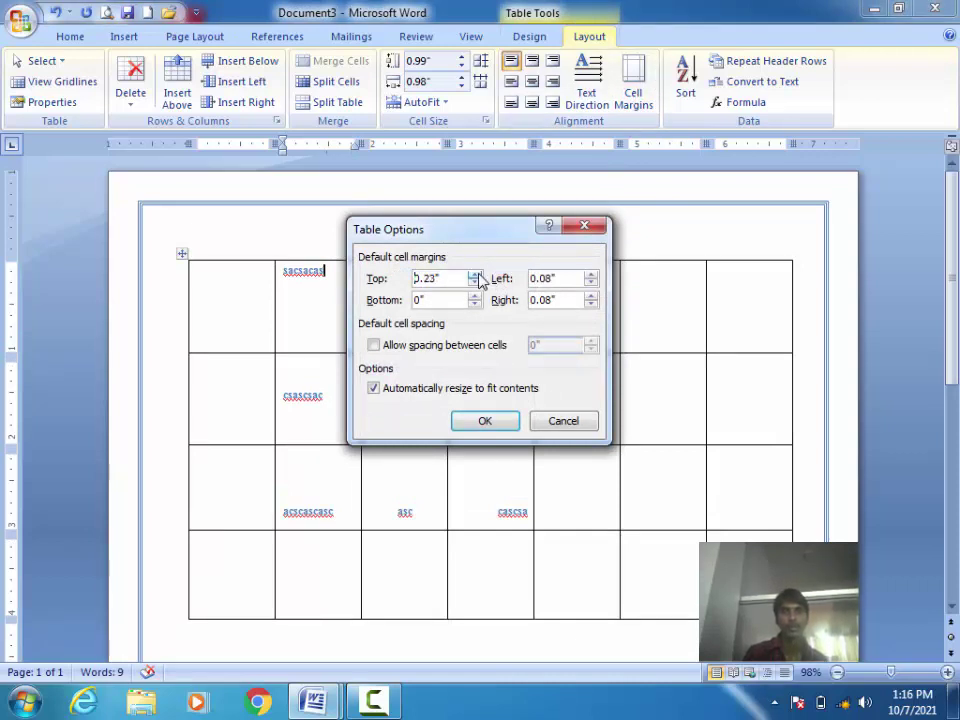
pyautogui.click(484, 420)
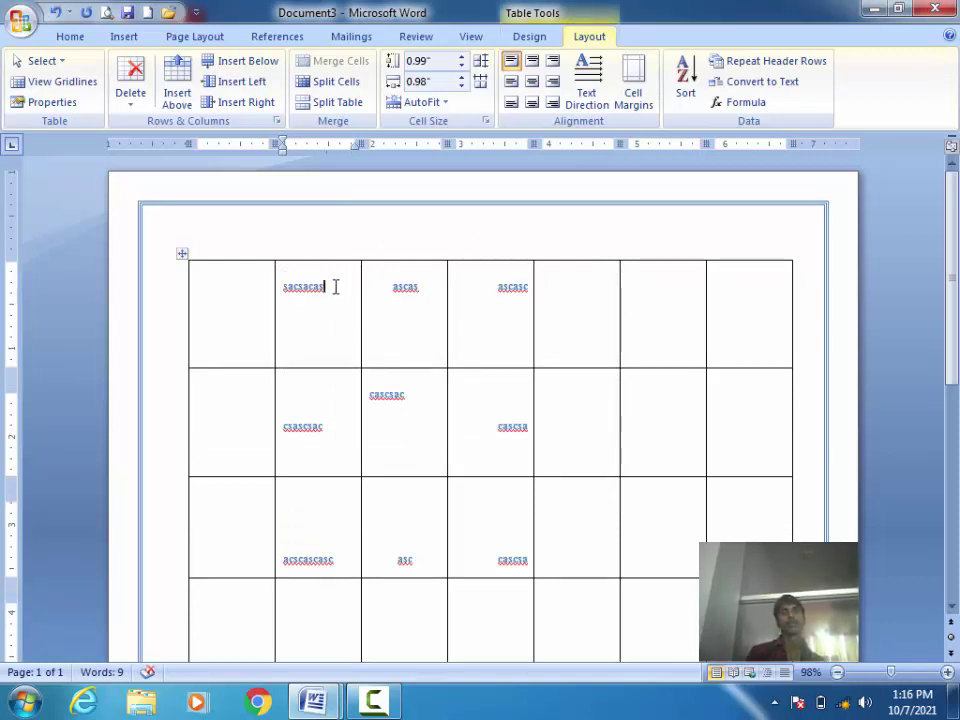
pyautogui.moveTo(335, 287); pyautogui.dragTo(261, 262)
pyautogui.click(329, 314)
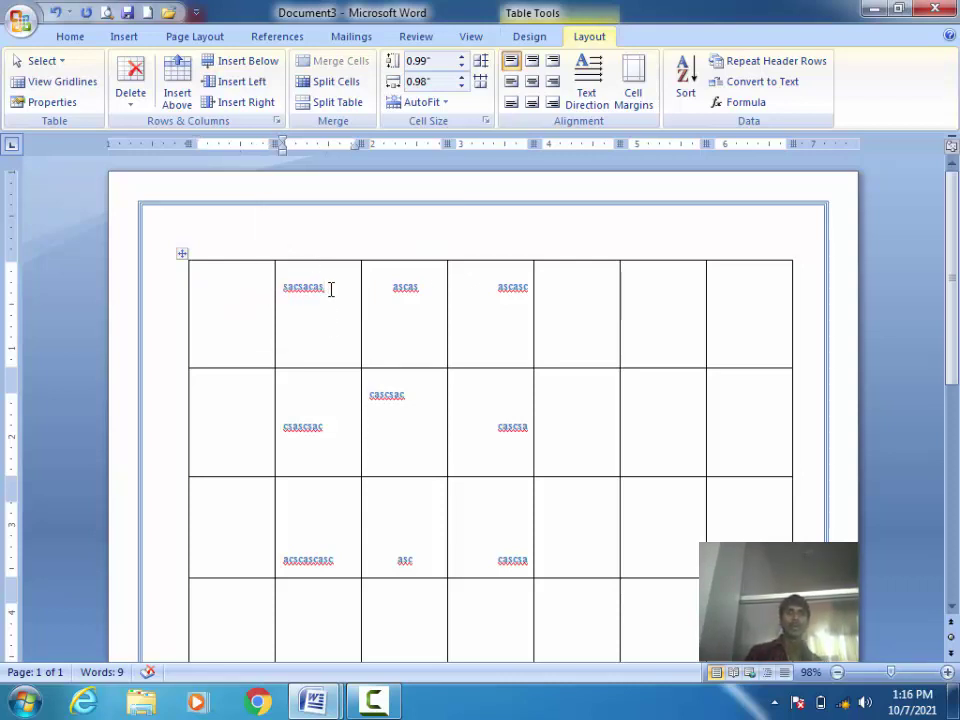
pyautogui.click(632, 94)
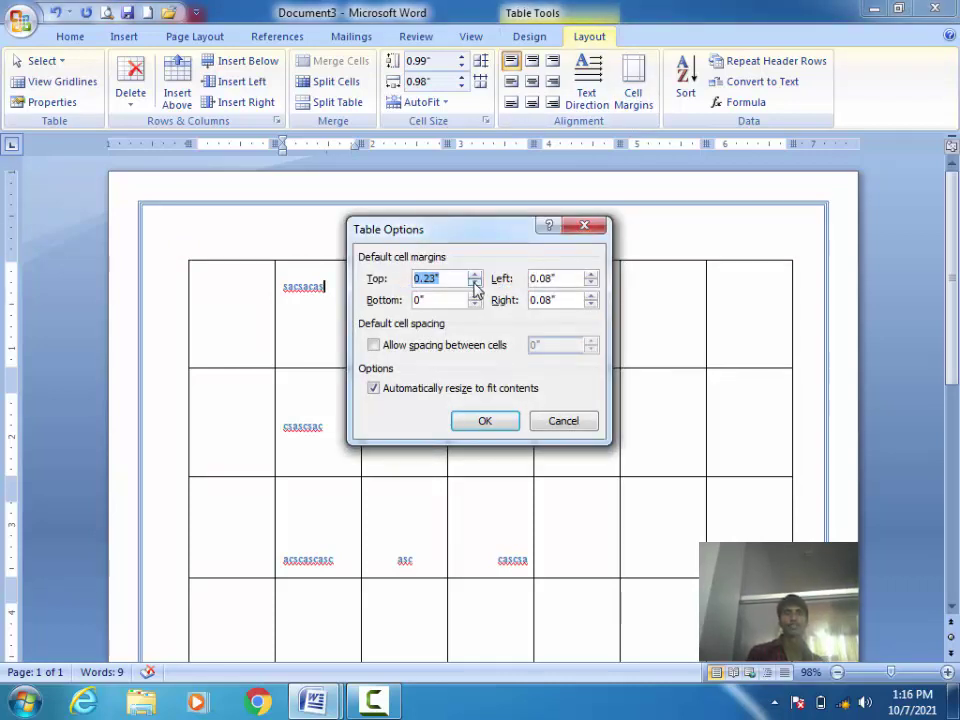
pyautogui.click(475, 284)
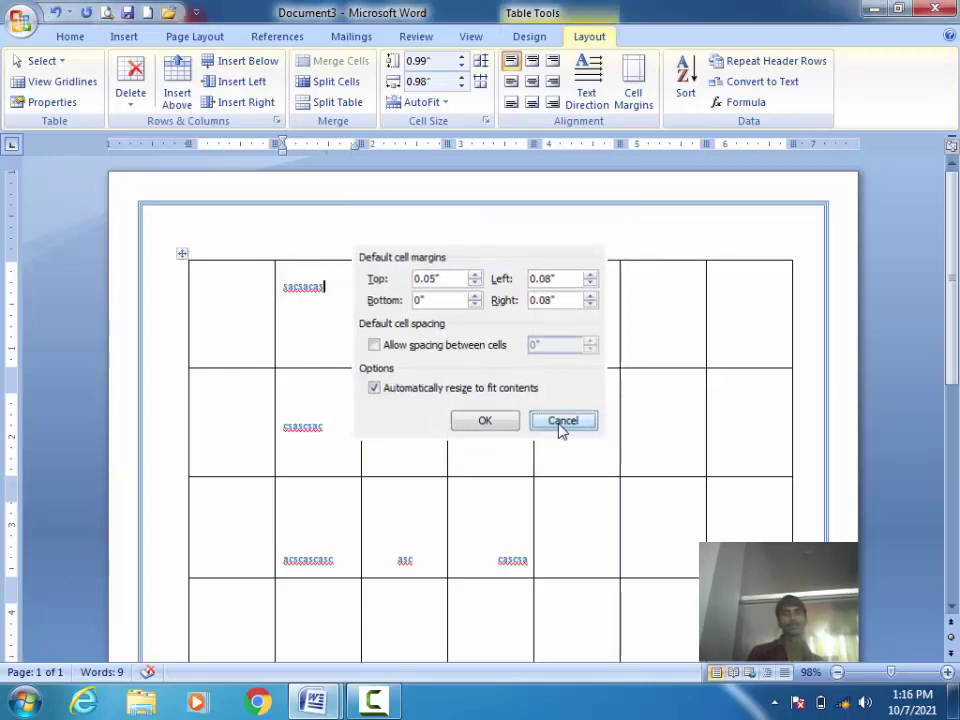
pyautogui.click(562, 422)
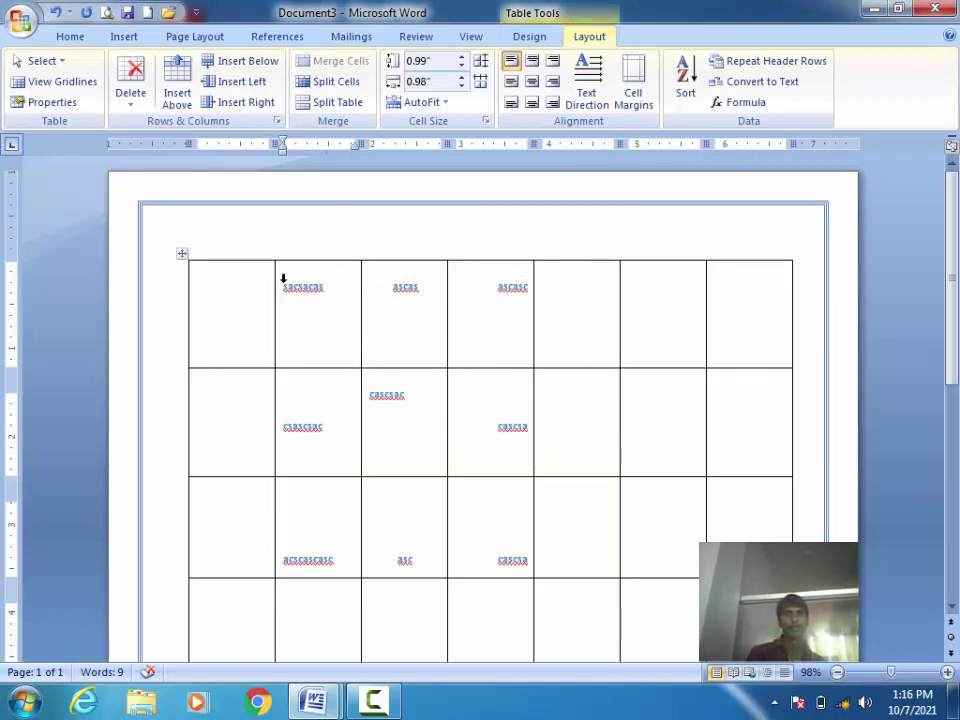
pyautogui.moveTo(283, 280)
pyautogui.mouseDown()
pyautogui.moveTo(592, 464)
pyautogui.moveTo(450, 422)
pyautogui.mouseUp()
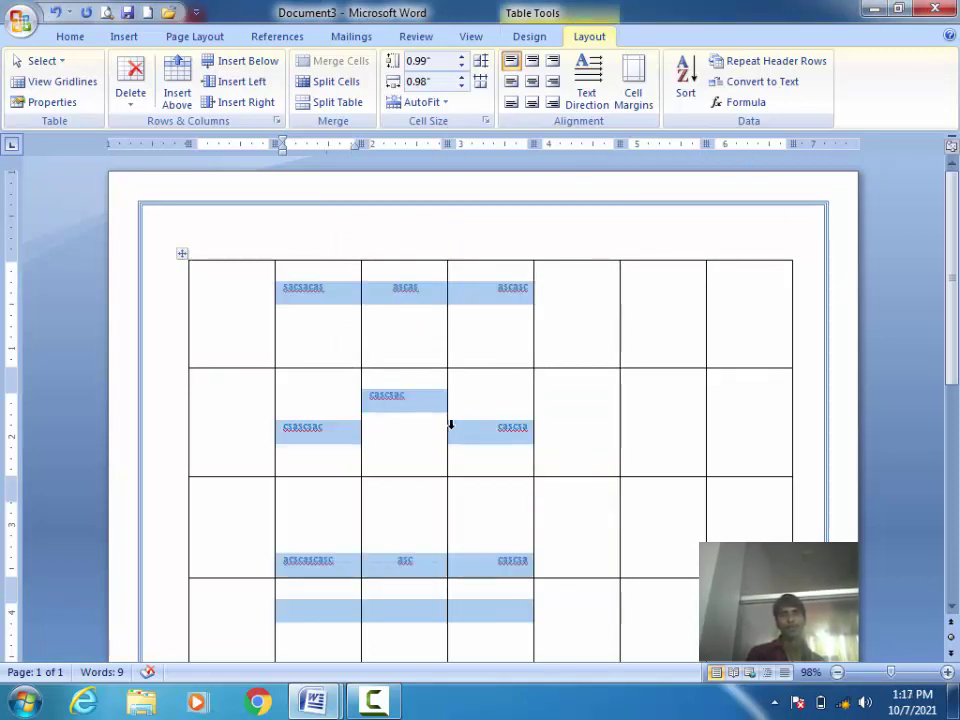
# Delete the old table and insert a new 3x3 table.
pyautogui.click(181, 260)
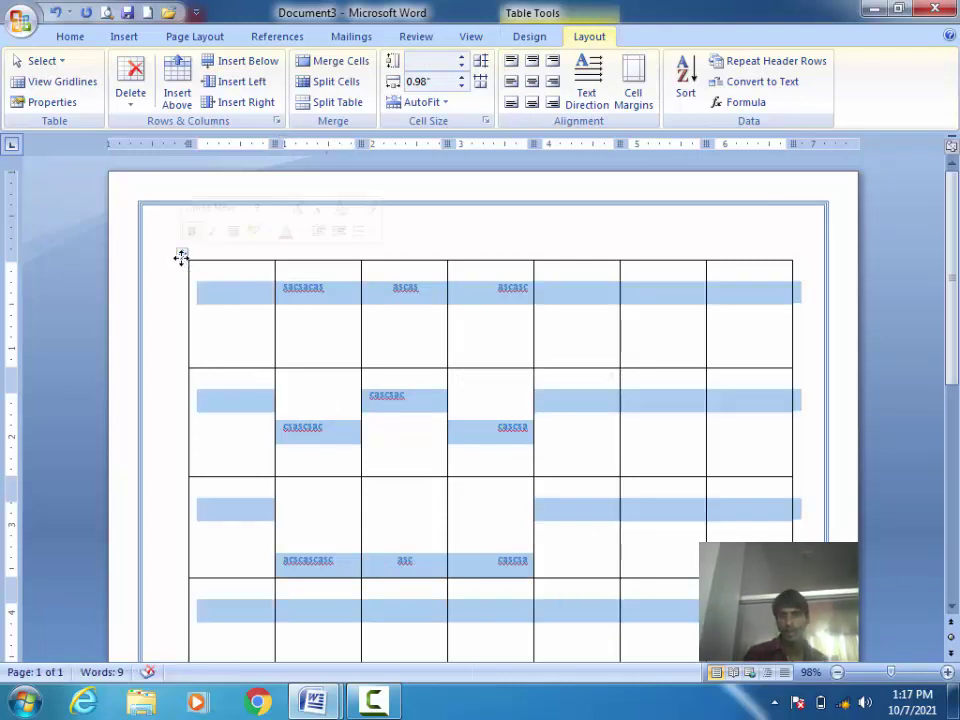
pyautogui.press('BackSpace')
pyautogui.click(122, 36)
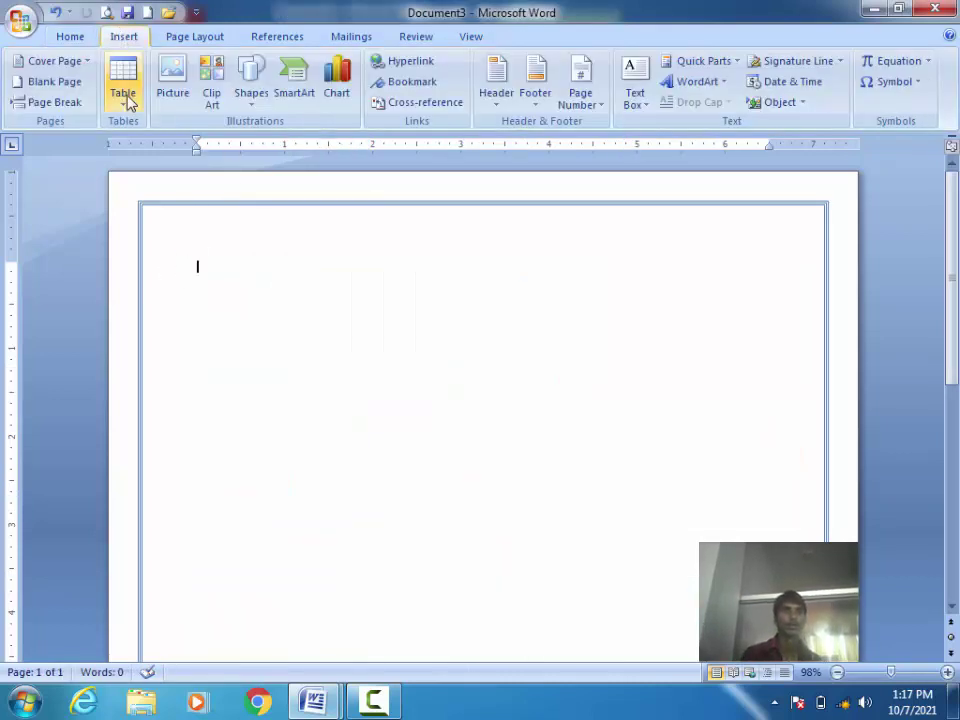
pyautogui.click(126, 96)
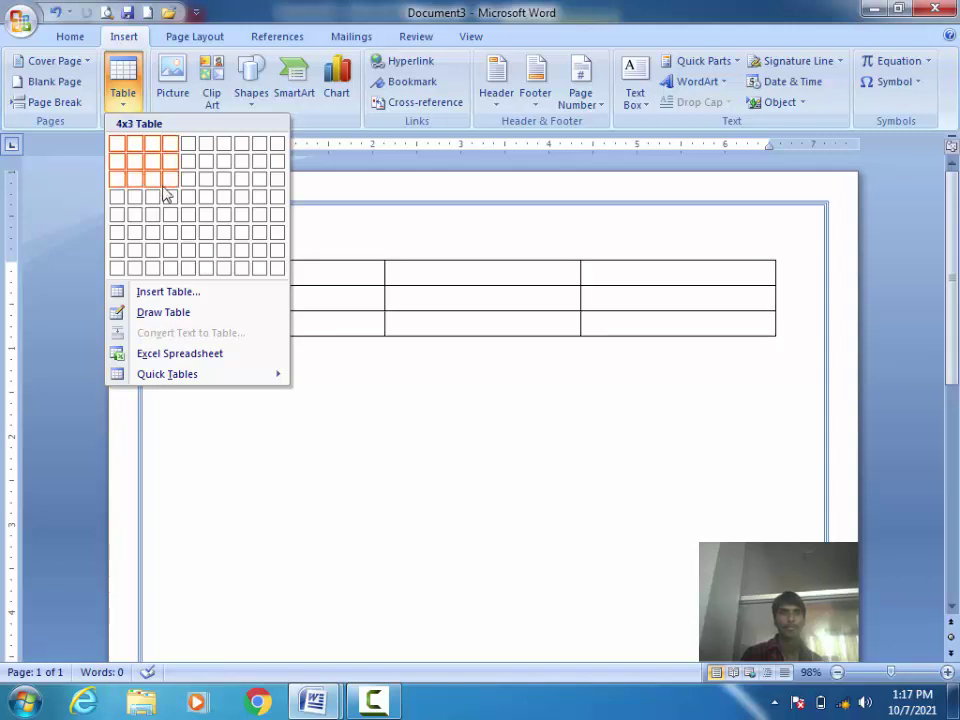
pyautogui.click(152, 179)
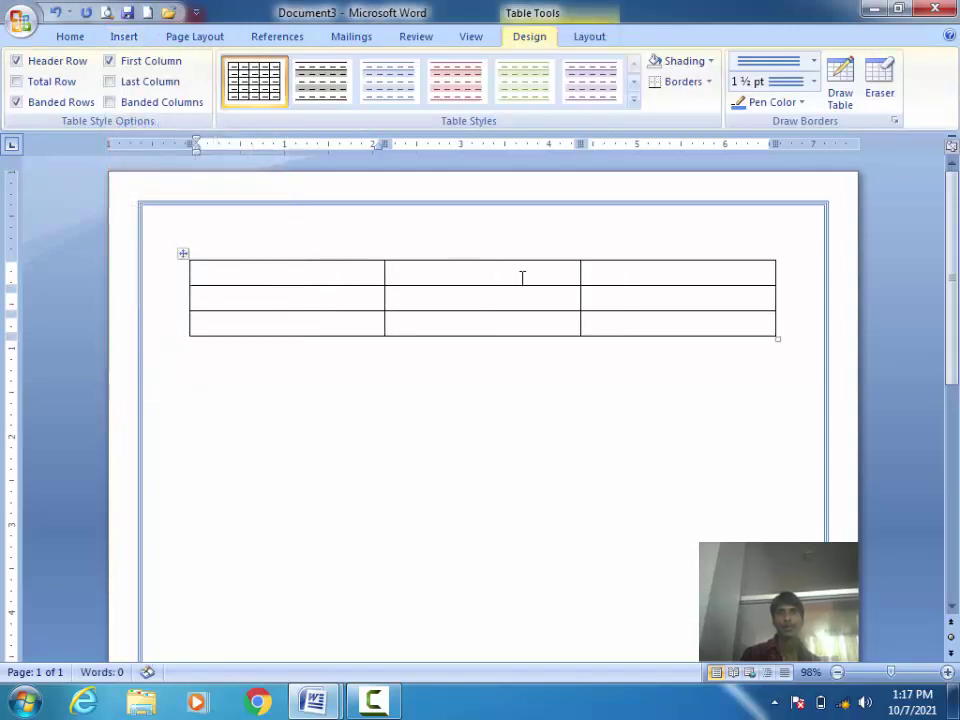
# Type a first name into each first-column cell and select the three names.
pyautogui.write('amit')
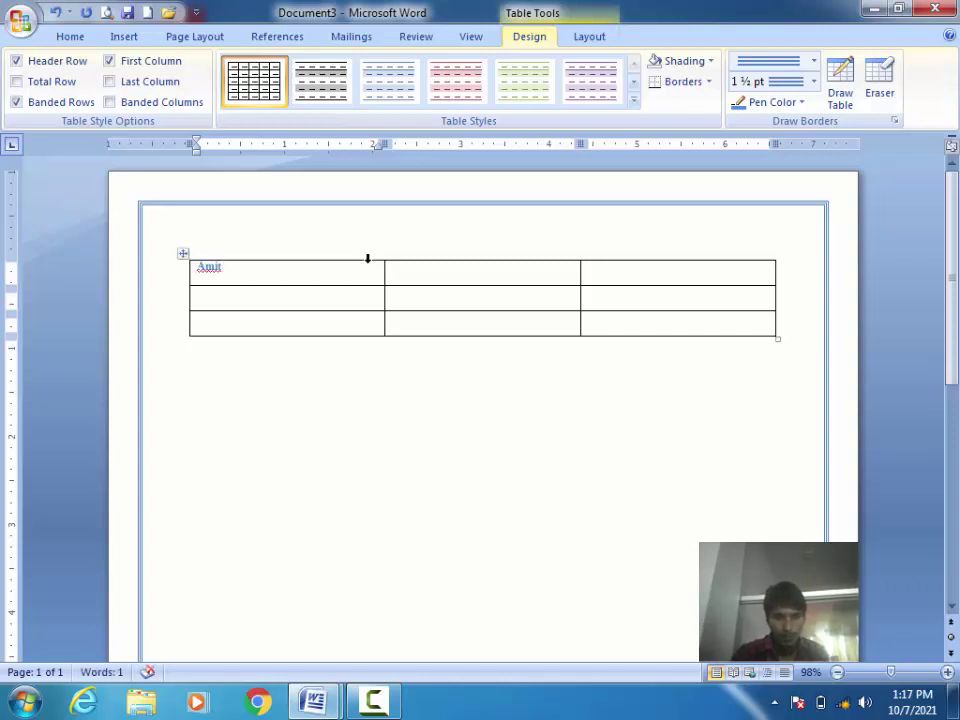
pyautogui.press('Down')
pyautogui.write('Sumit')
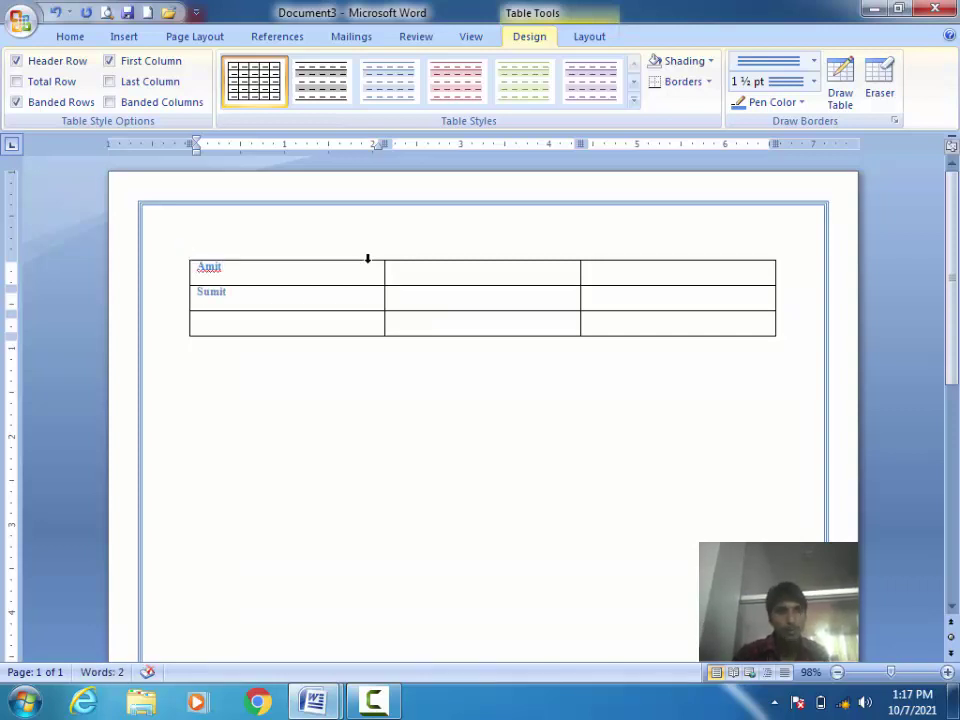
pyautogui.press('Down')
pyautogui.write('S')
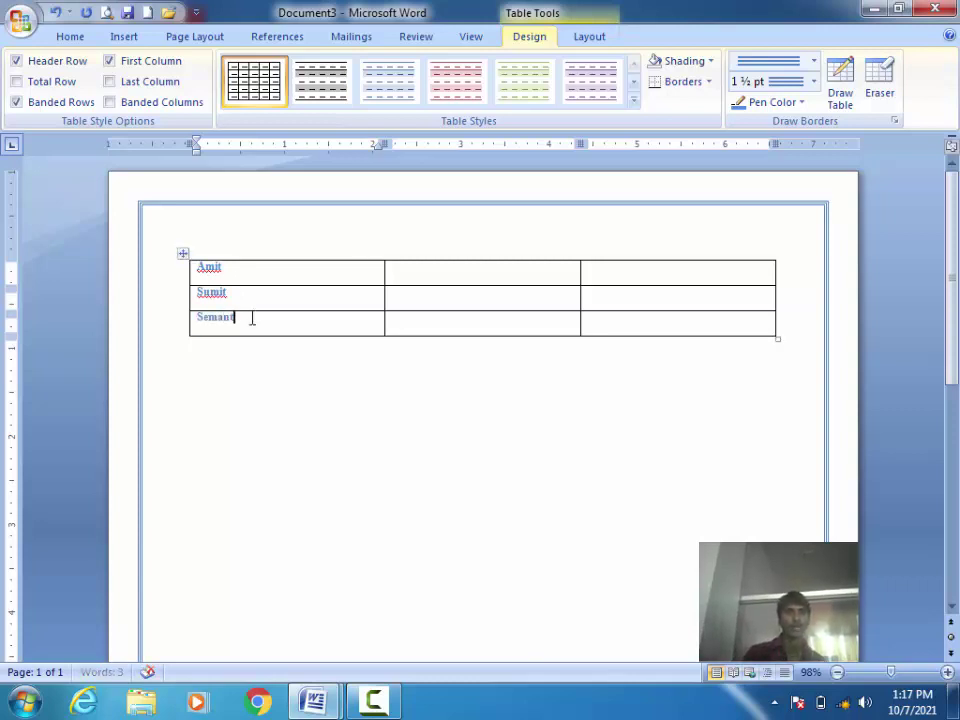
pyautogui.moveTo(252, 318); pyautogui.dragTo(227, 274)
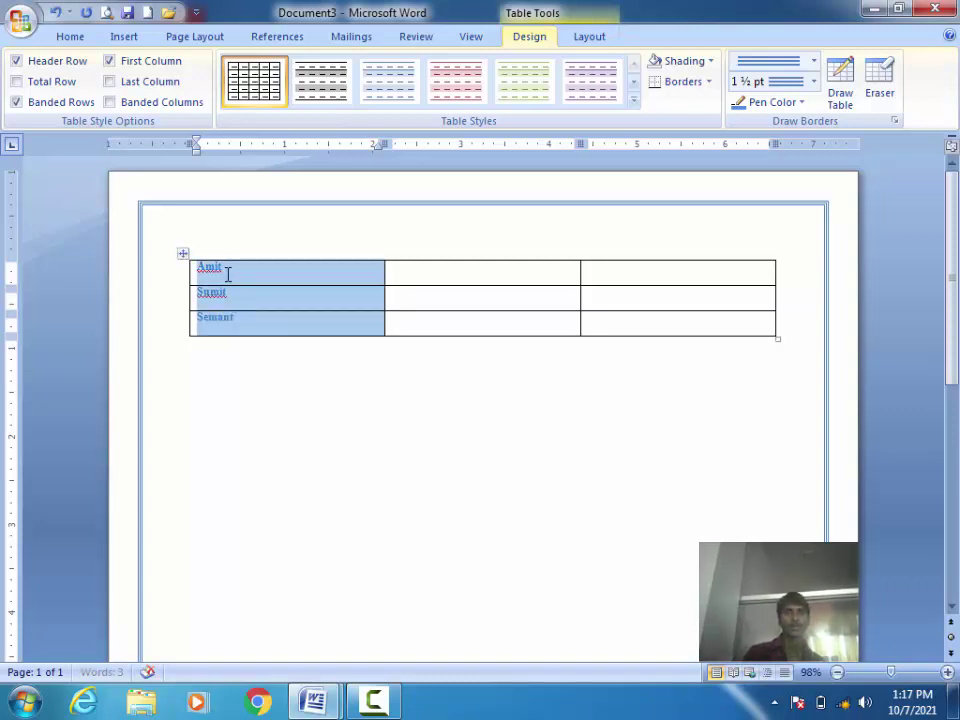
# Sort the selected names in ascending order with the table Sort dialog.
pyautogui.click(584, 38)
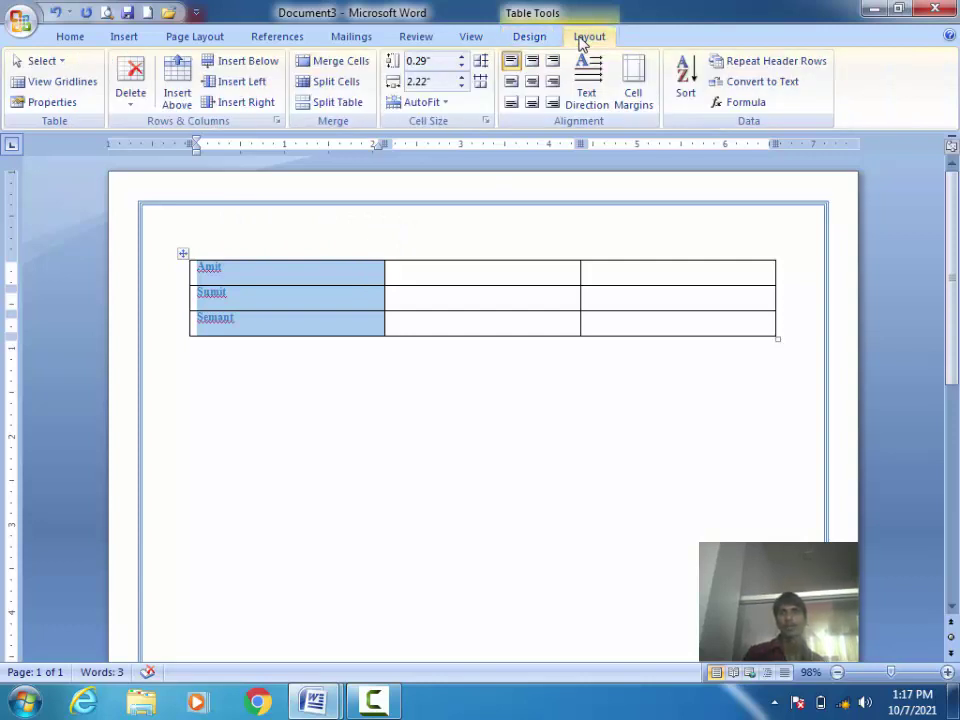
pyautogui.click(685, 93)
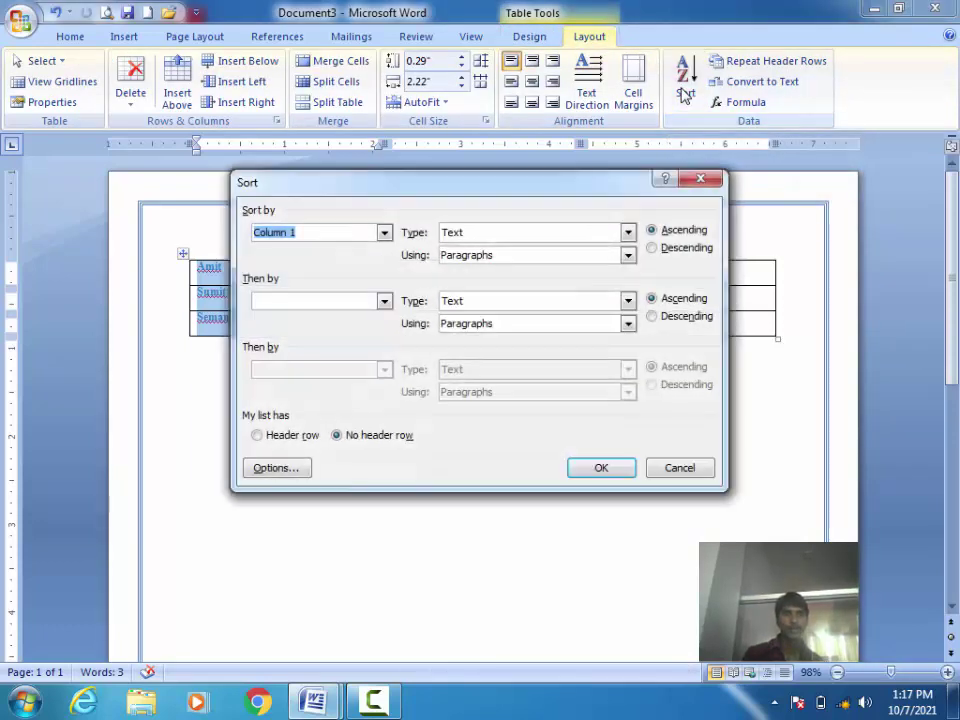
pyautogui.moveTo(428, 189); pyautogui.dragTo(500, 211)
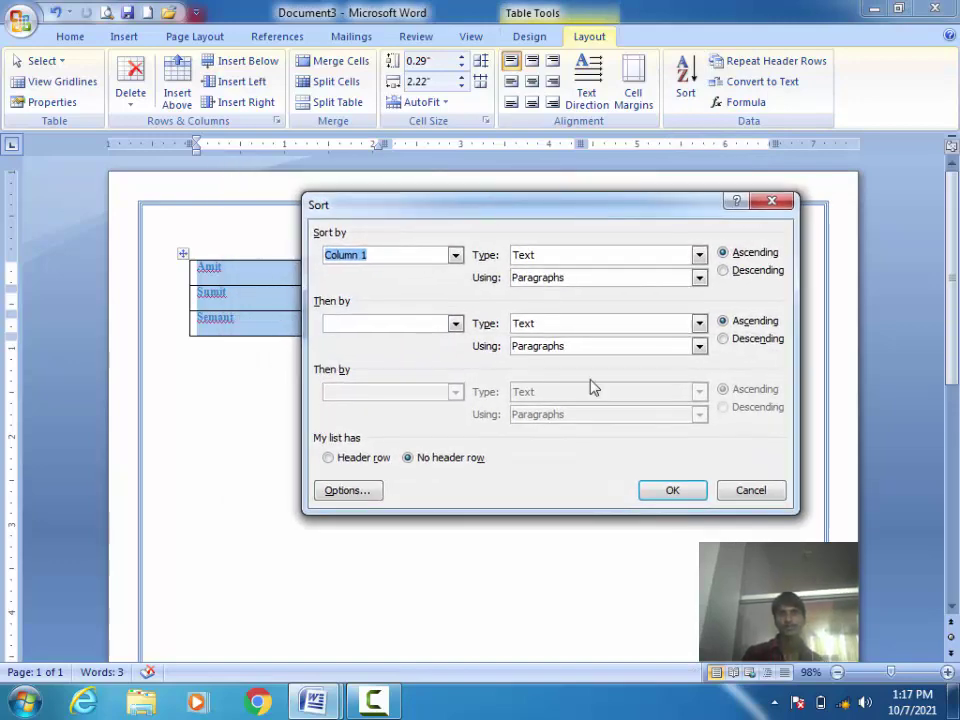
pyautogui.click(656, 490)
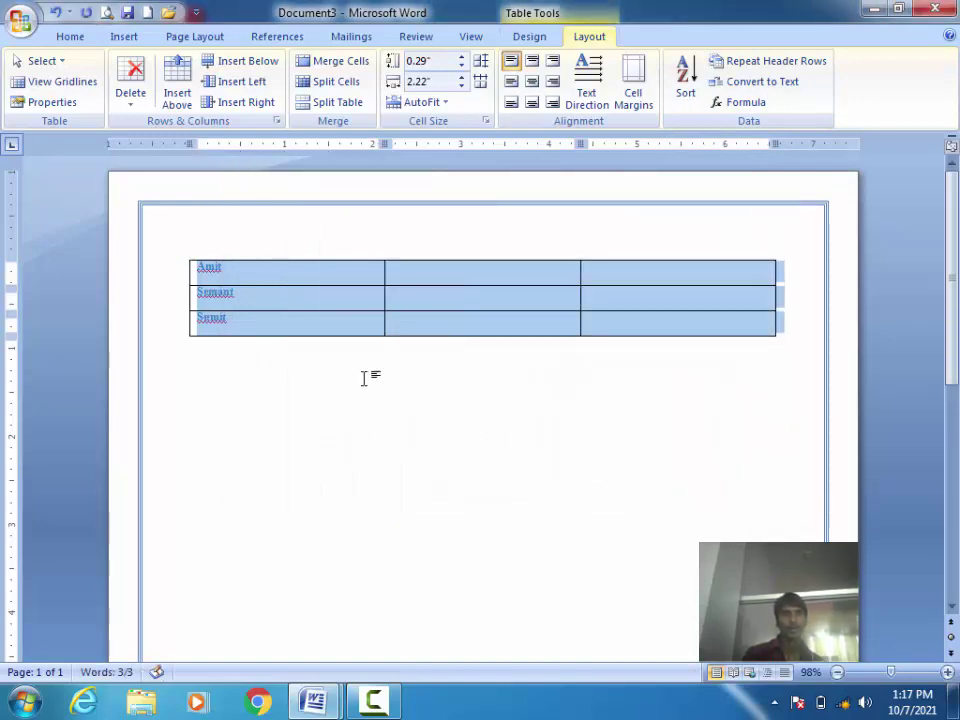
pyautogui.click(236, 279)
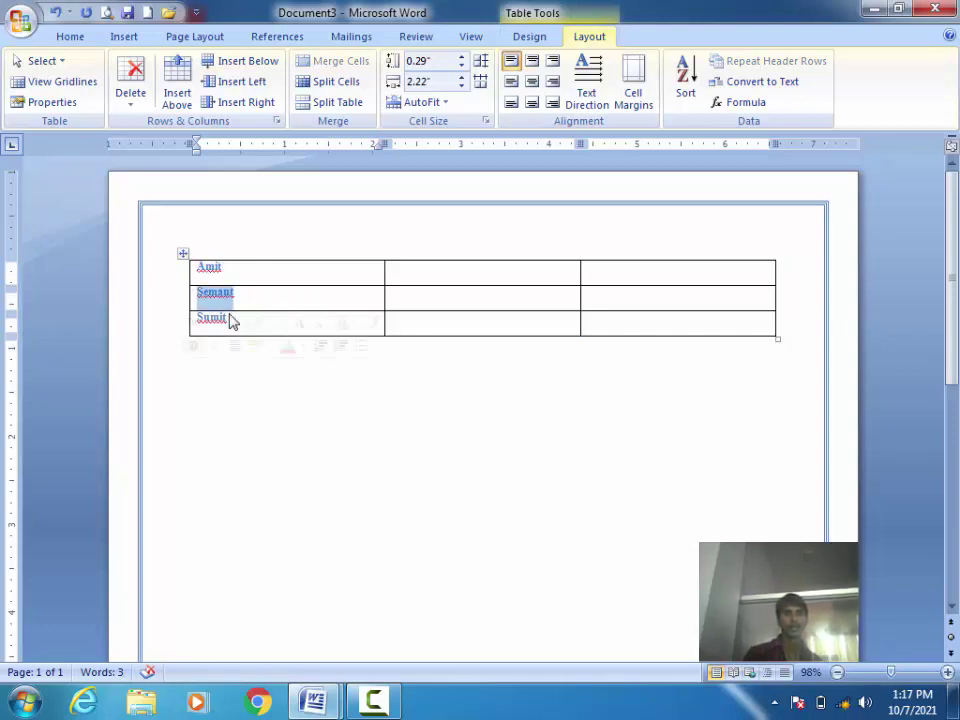
pyautogui.moveTo(200, 297)
pyautogui.mouseDown()
pyautogui.moveTo(257, 296)
pyautogui.moveTo(195, 272)
pyautogui.mouseUp()
pyautogui.click(268, 300)
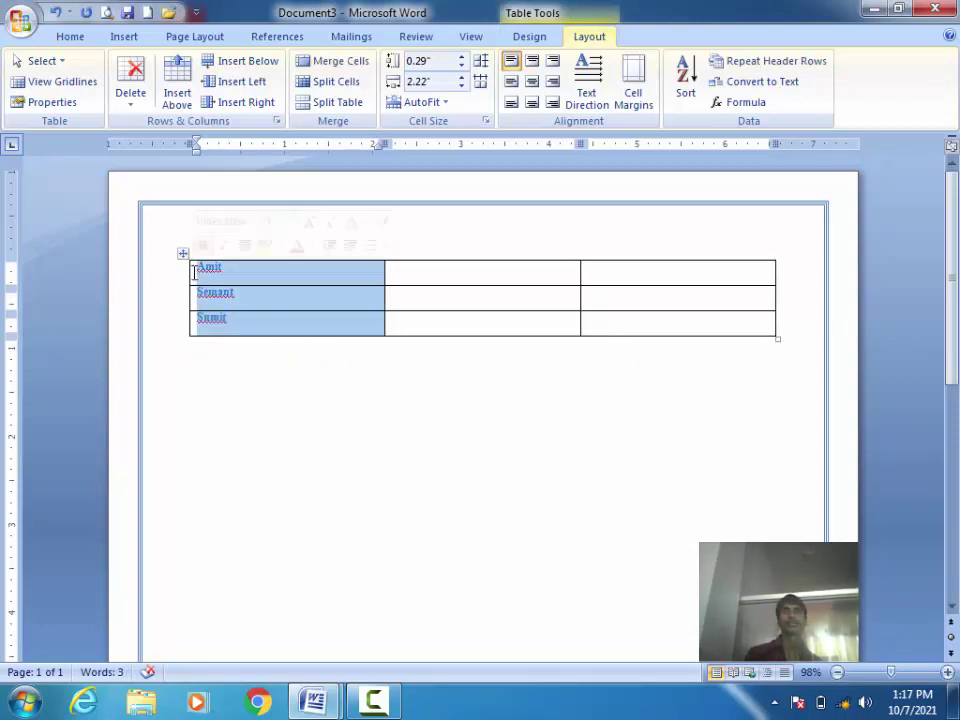
# Re-sort the table by Column 1 as text in descending order.
pyautogui.click(685, 80)
pyautogui.click(455, 256)
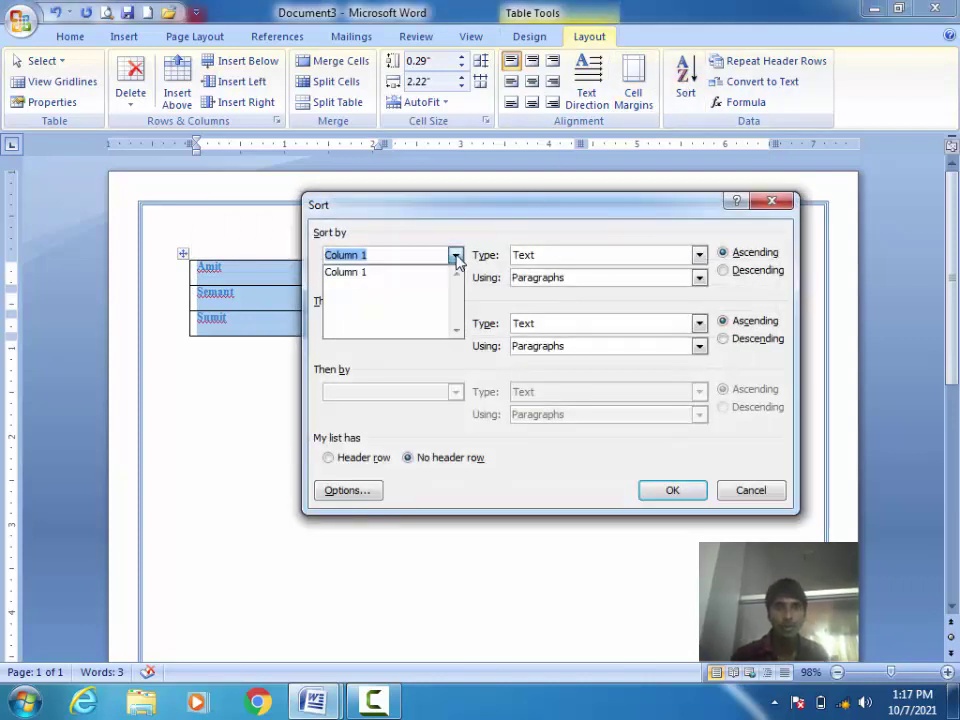
pyautogui.click(455, 256)
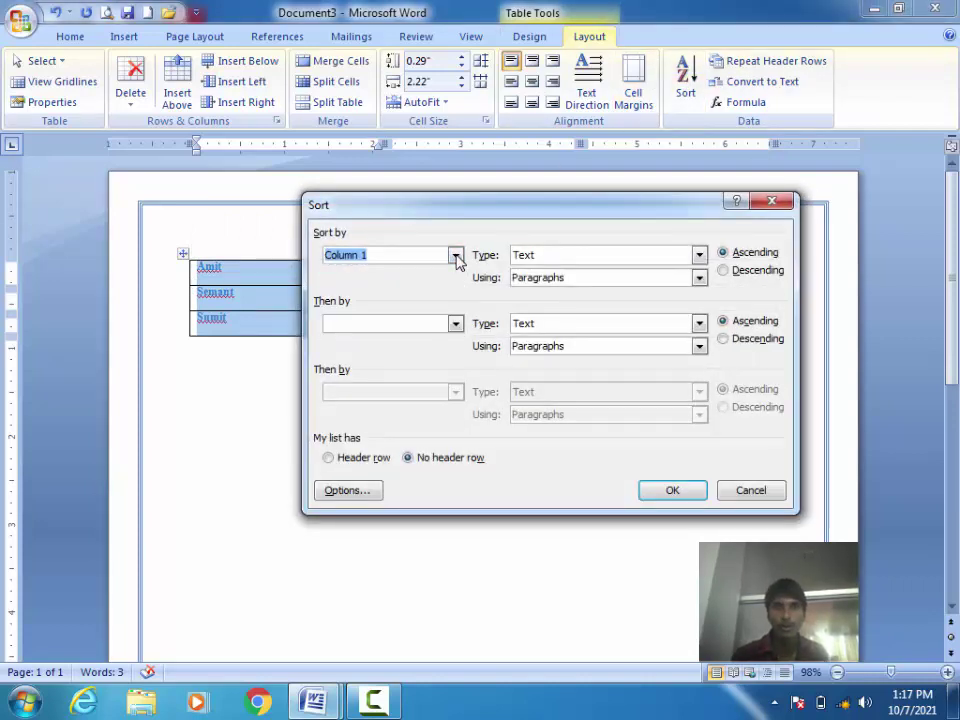
pyautogui.click(700, 256)
pyautogui.click(700, 256)
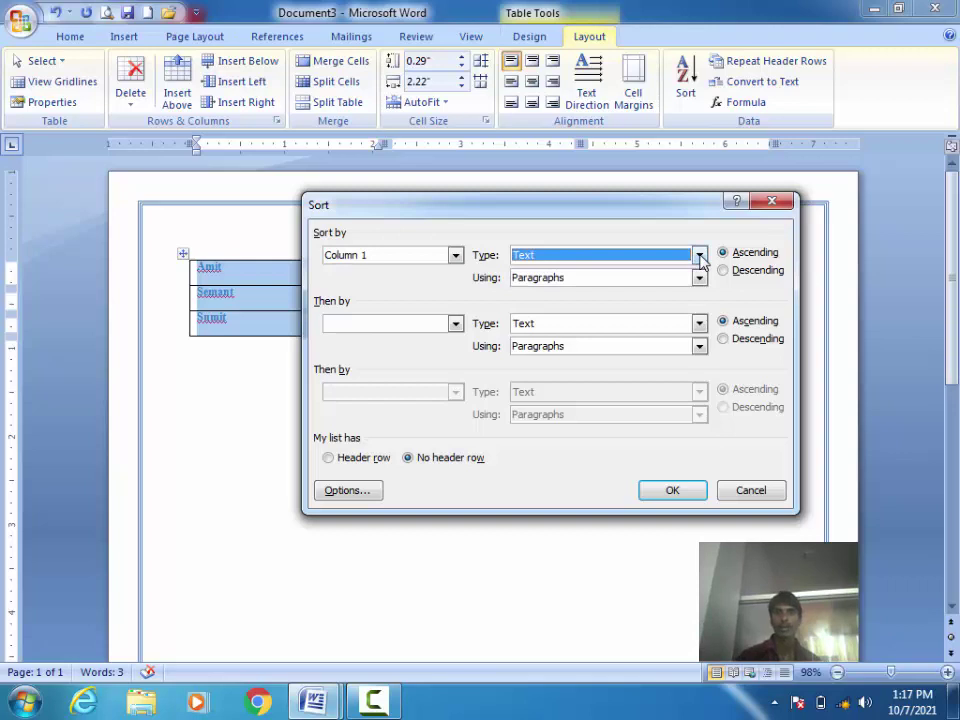
pyautogui.click(755, 271)
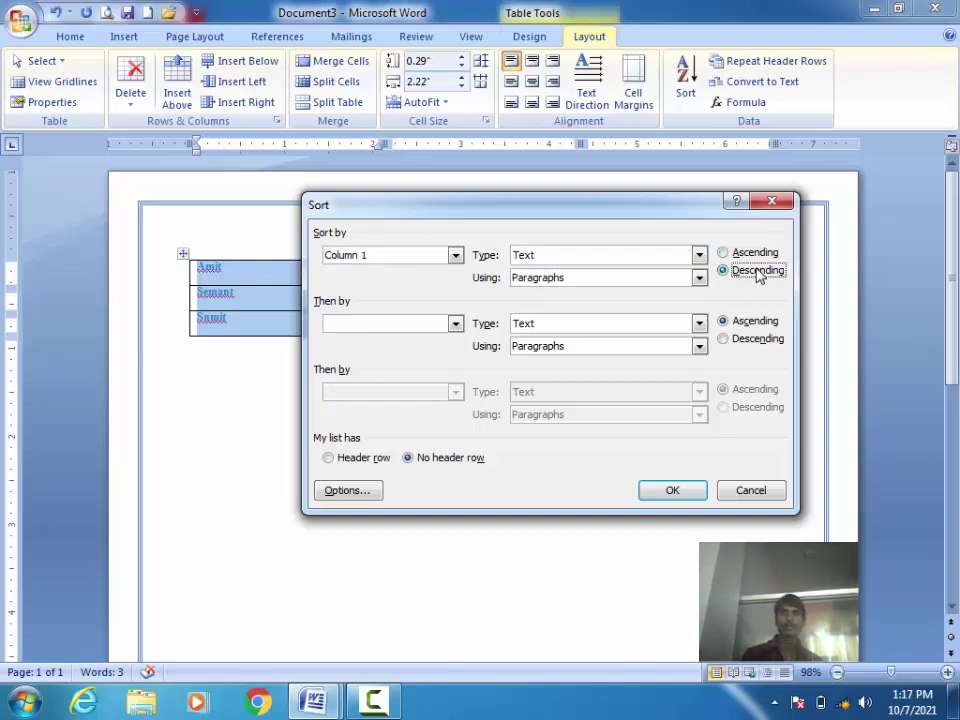
pyautogui.click(673, 490)
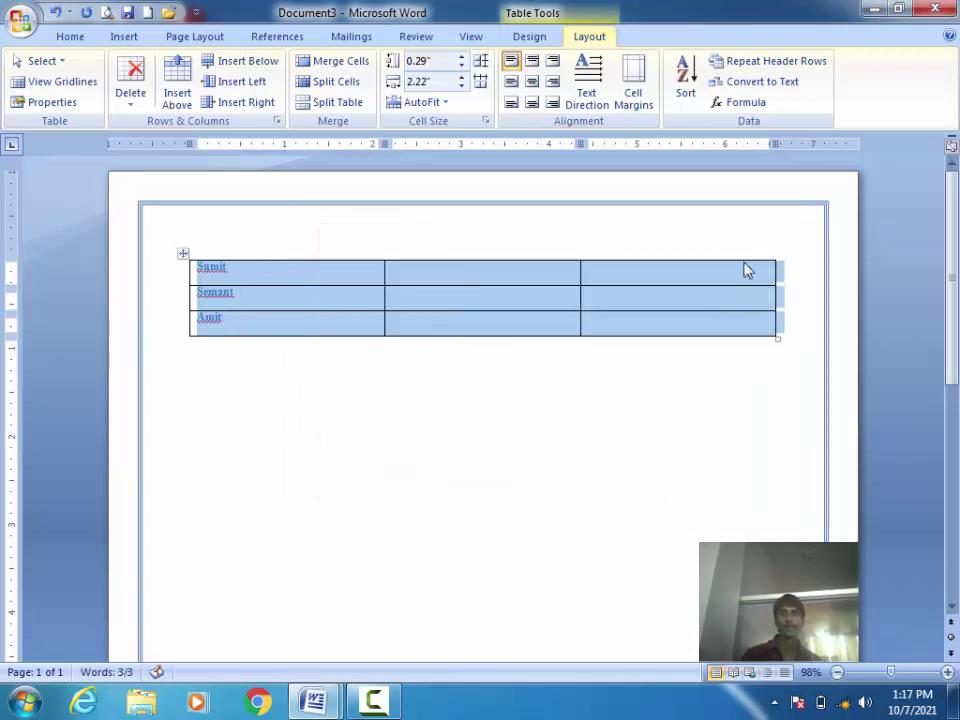
# Reopen the Sort dialog and close it without re-sorting.
pyautogui.click(686, 85)
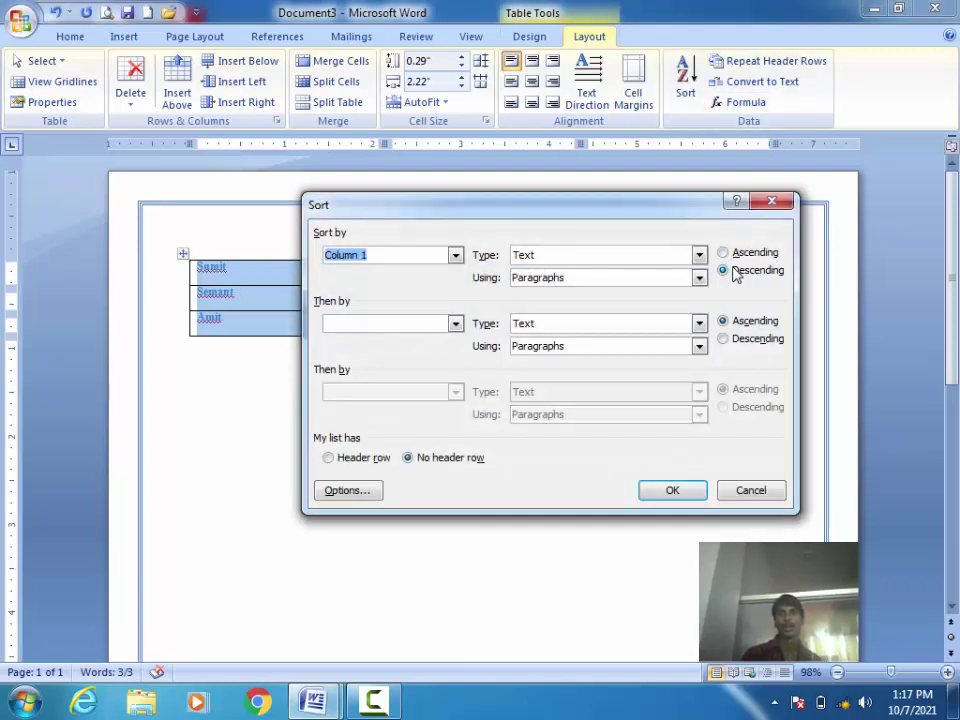
pyautogui.click(744, 258)
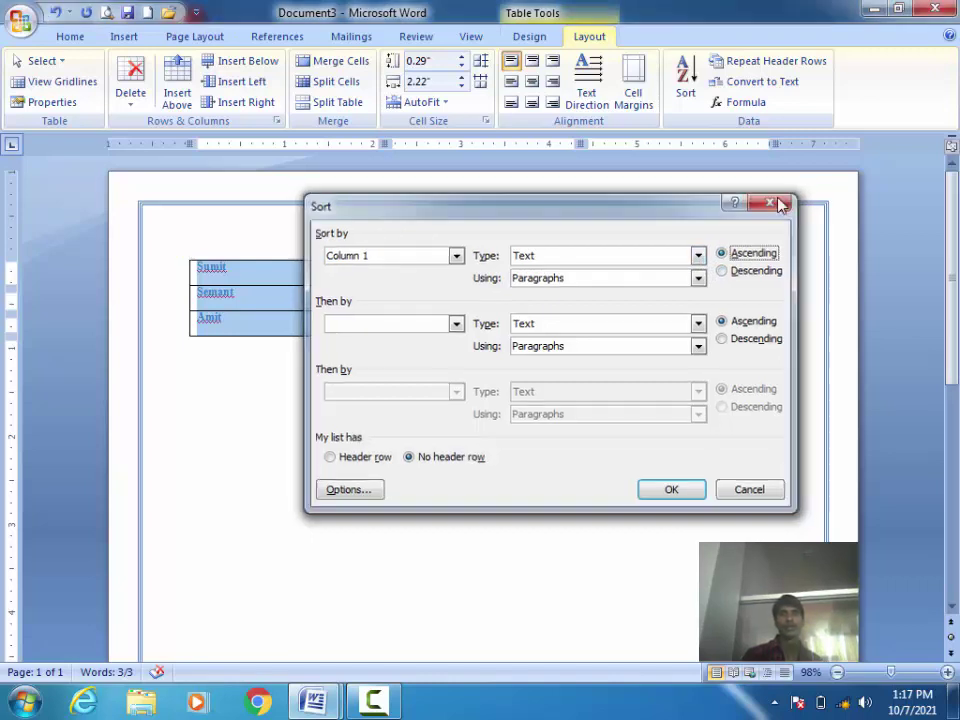
pyautogui.click(771, 201)
pyautogui.click(538, 280)
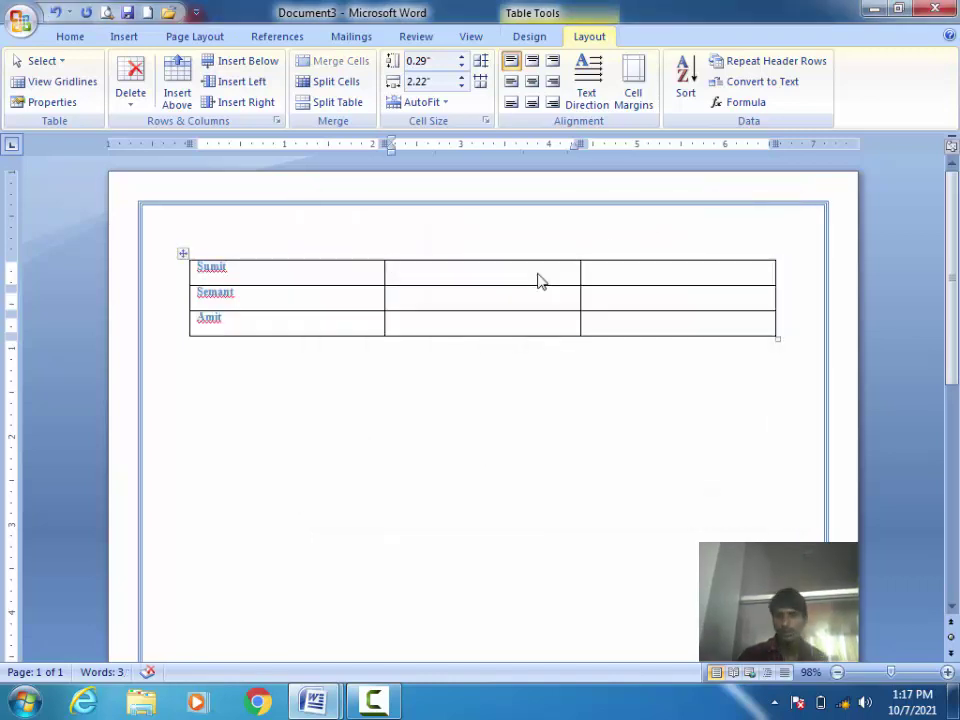
# Enter 10, 20 and 30 in the second column for the Sumit, Semant and Amit rows.
pyautogui.write('10')
pyautogui.press('Down')
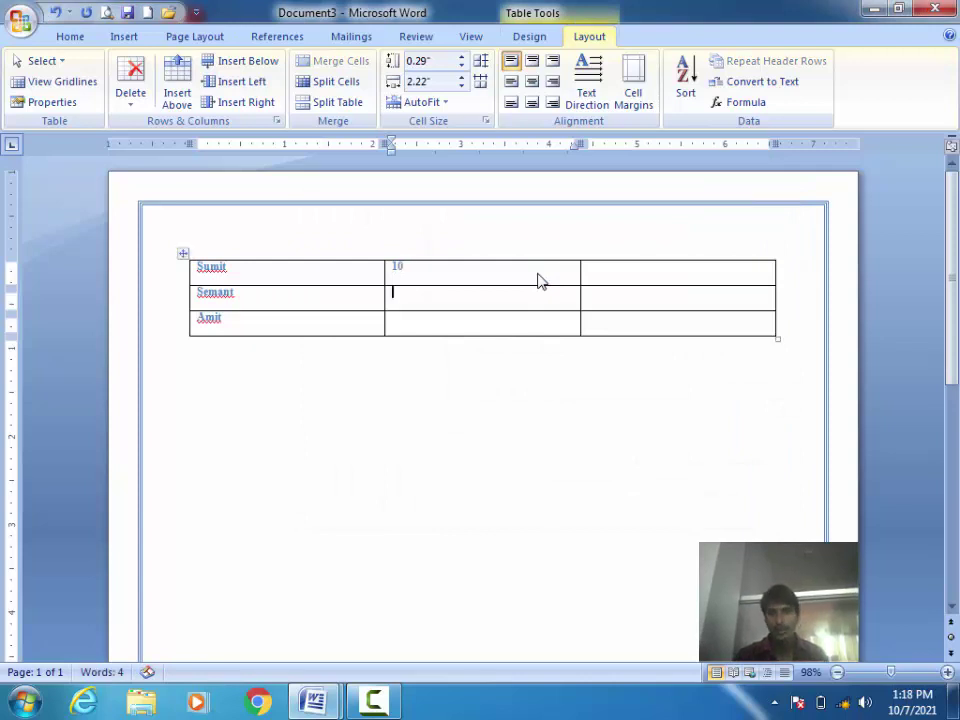
pyautogui.write('20')
pyautogui.press('Down')
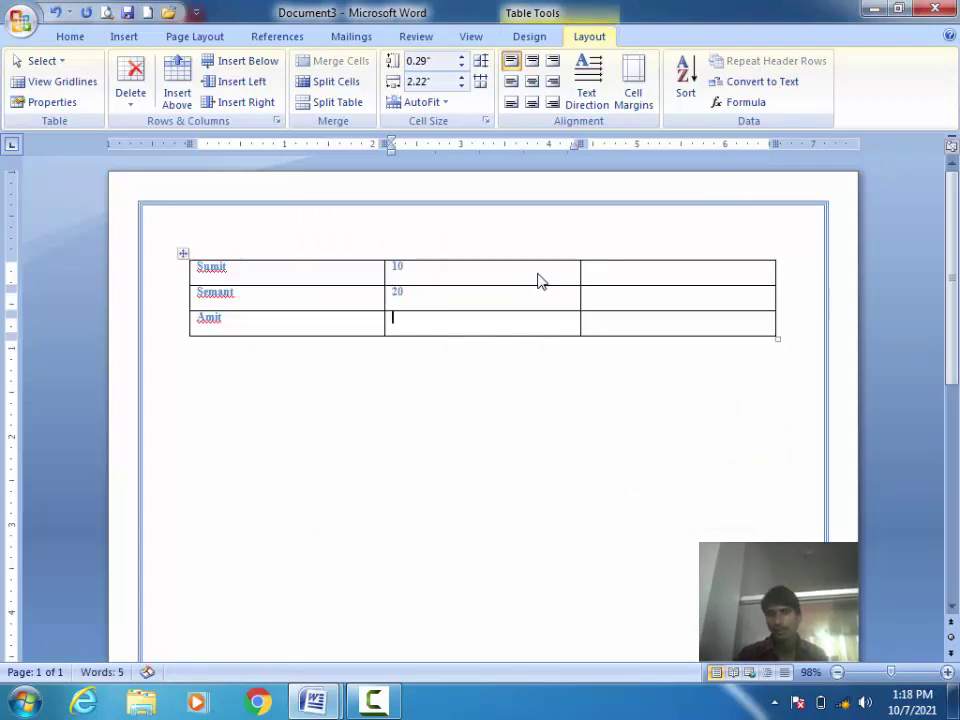
pyautogui.write('30')
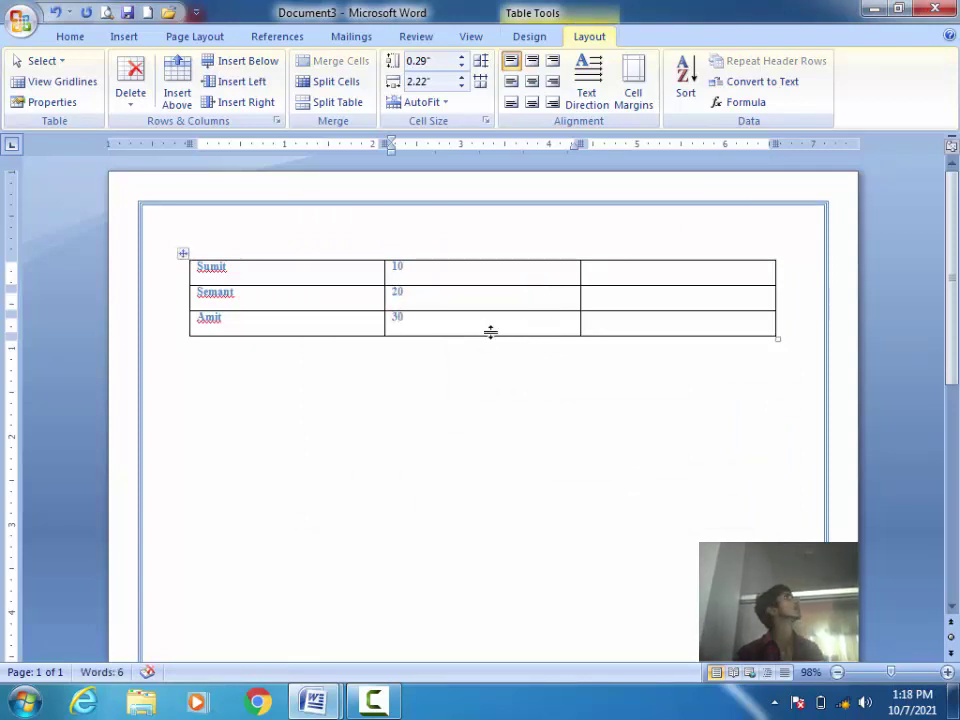
# Sort the rows by column 2 as numbers, descending: Amit 30, Semant 20, Sumit 10.
pyautogui.moveTo(483, 324); pyautogui.dragTo(452, 280)
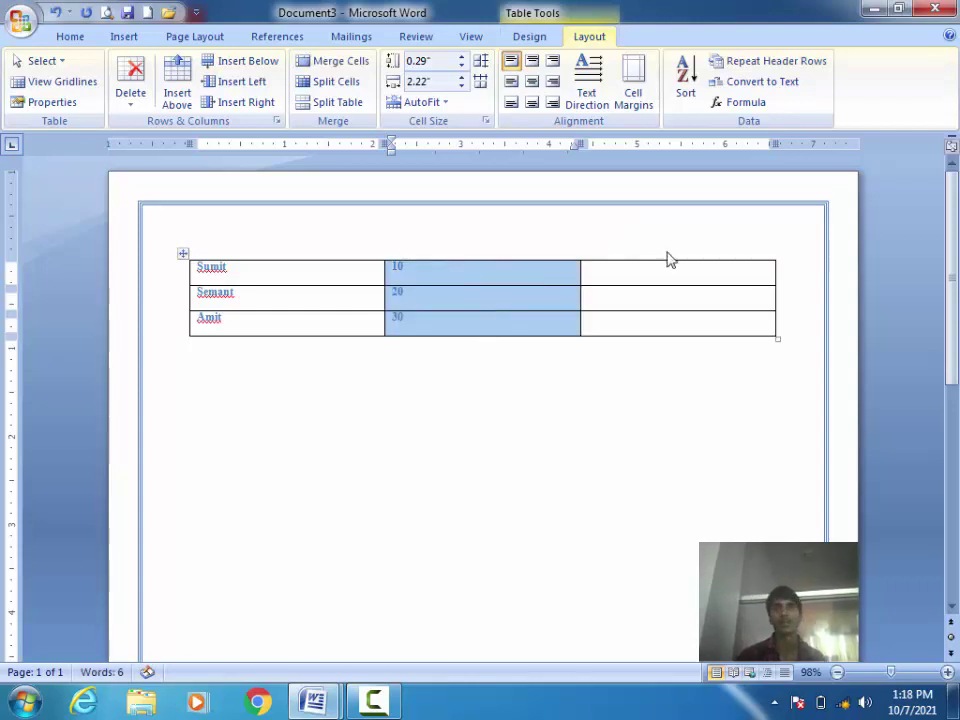
pyautogui.click(690, 98)
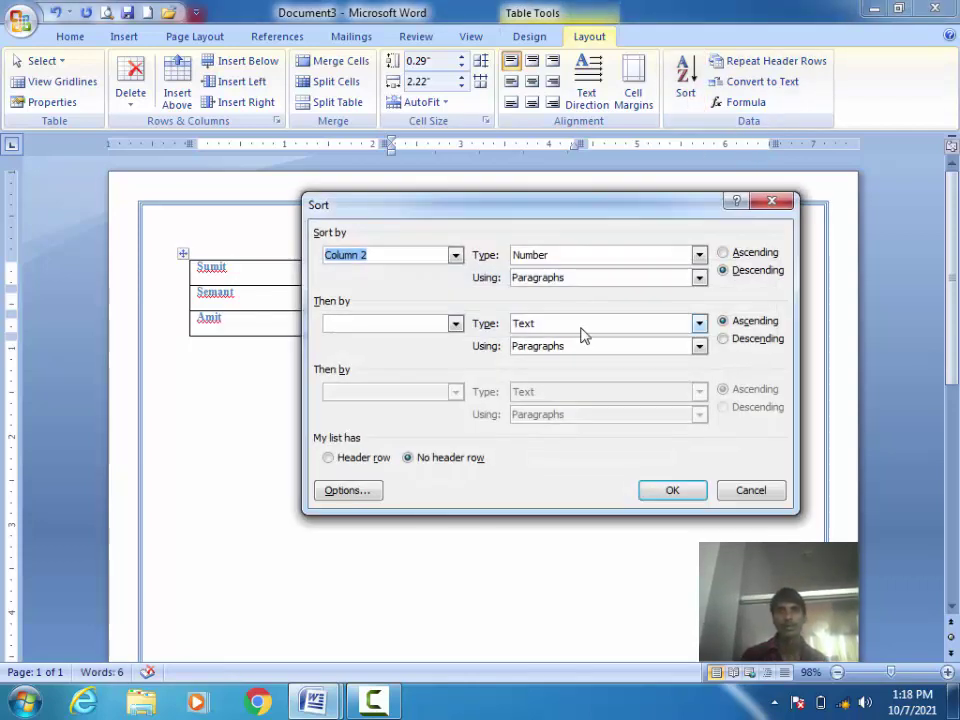
pyautogui.click(593, 261)
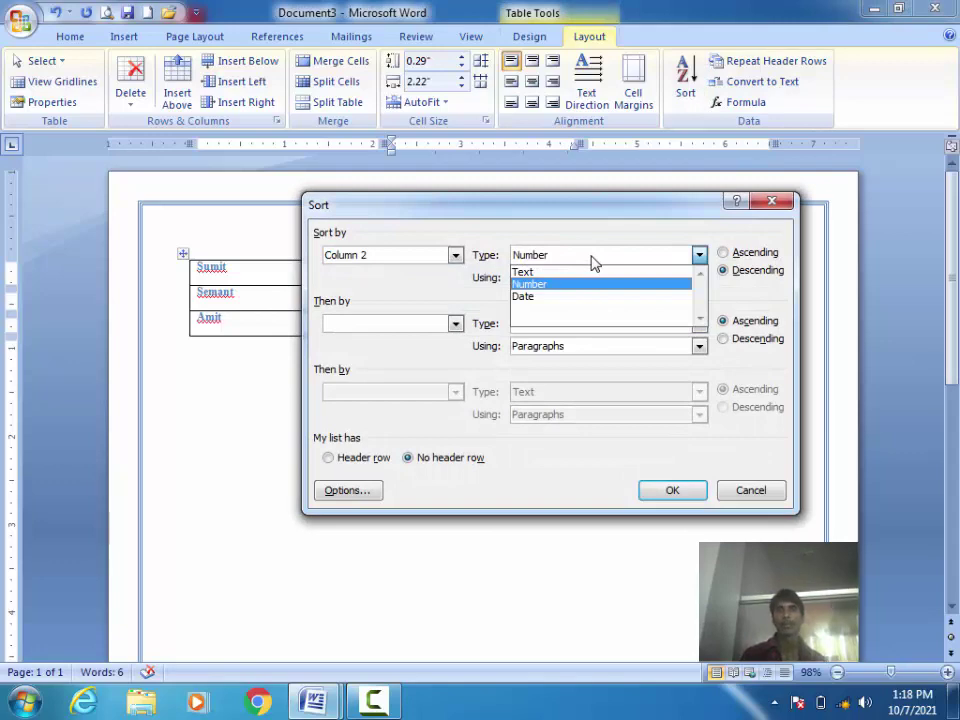
pyautogui.click(593, 261)
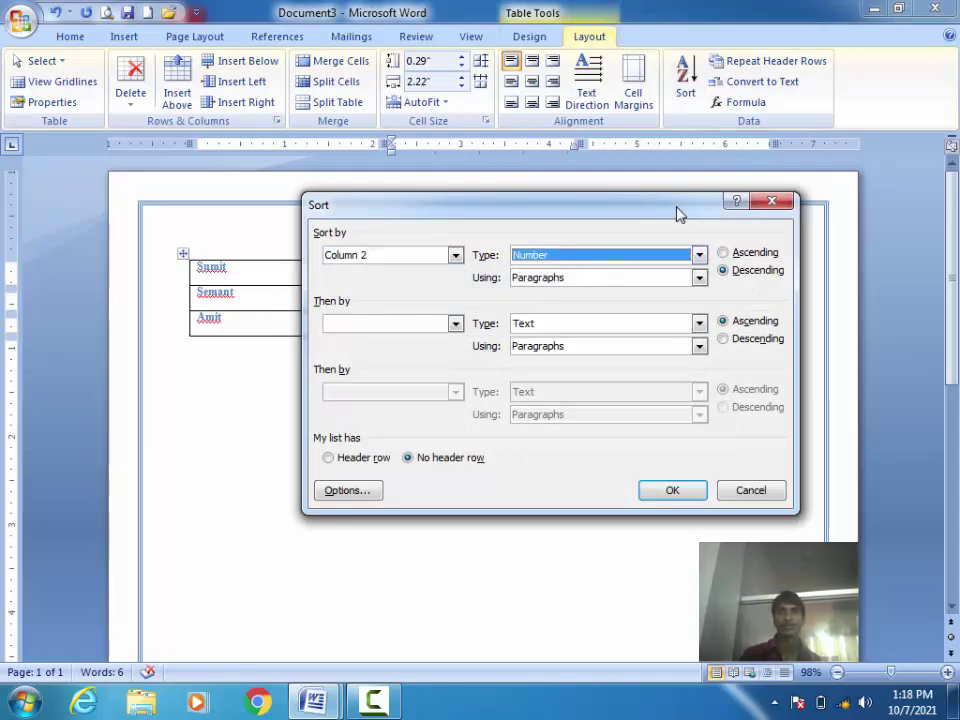
pyautogui.moveTo(678, 214)
pyautogui.mouseDown()
pyautogui.moveTo(838, 206)
pyautogui.moveTo(651, 371)
pyautogui.mouseUp()
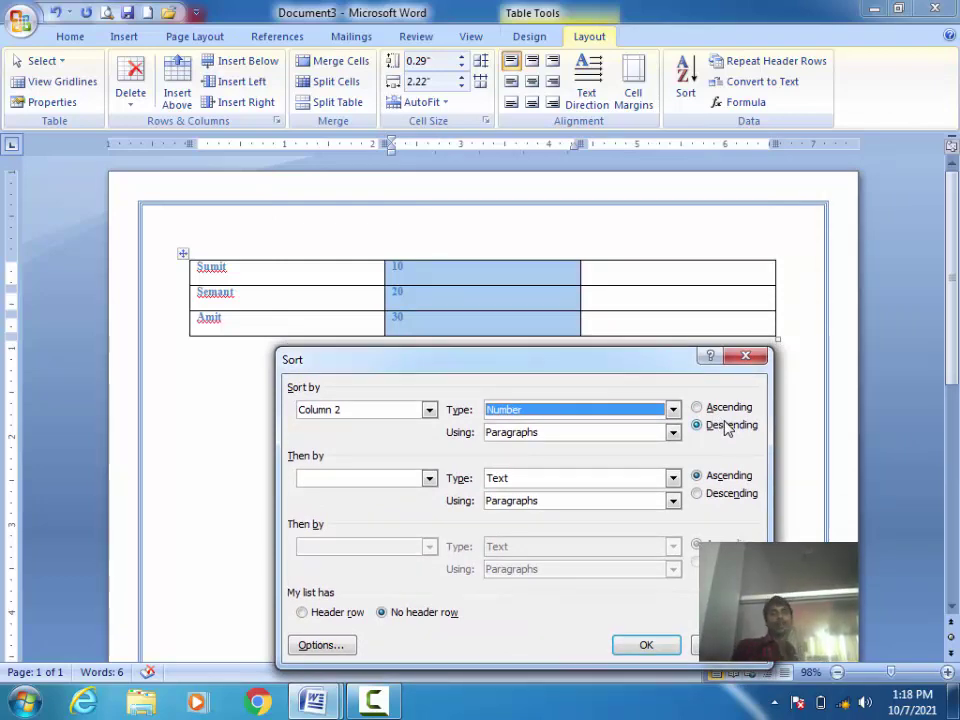
pyautogui.click(658, 644)
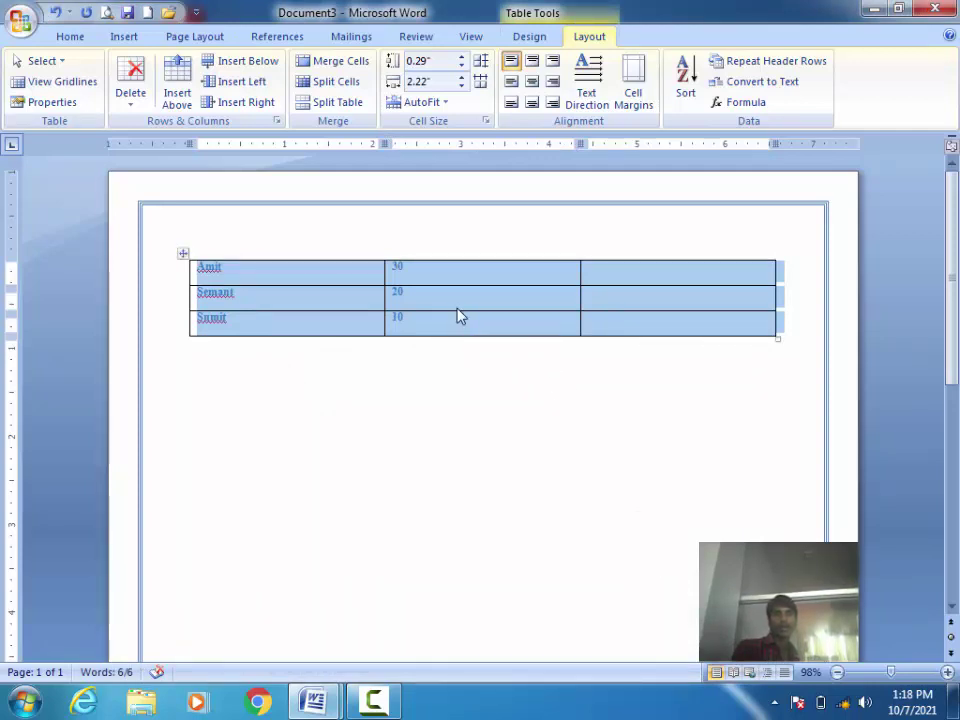
pyautogui.click(458, 310)
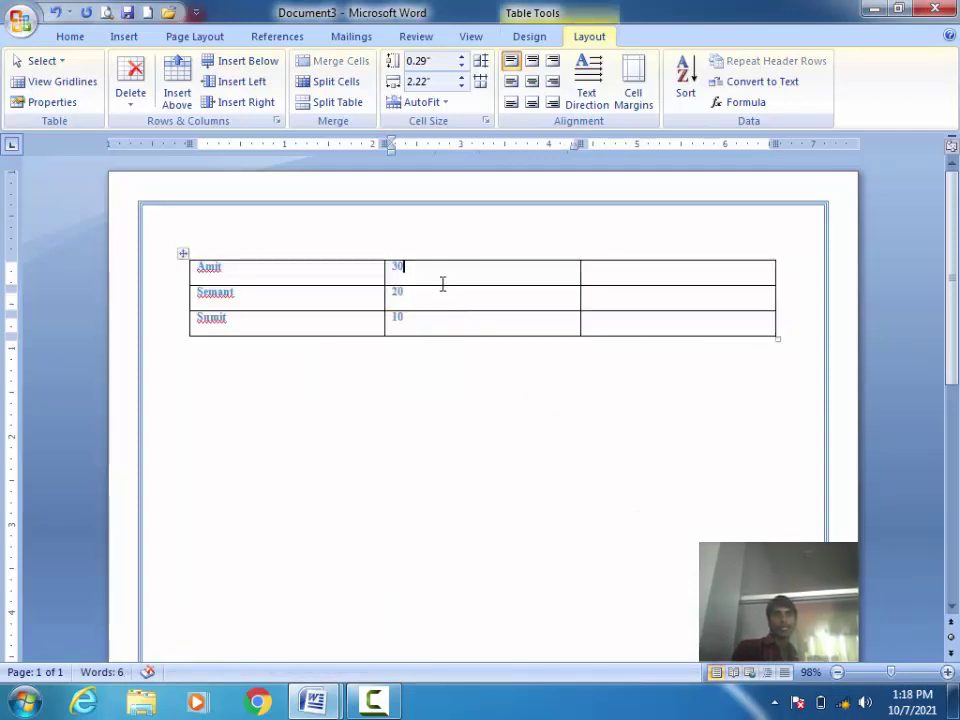
pyautogui.moveTo(443, 284); pyautogui.dragTo(452, 319)
pyautogui.click(685, 80)
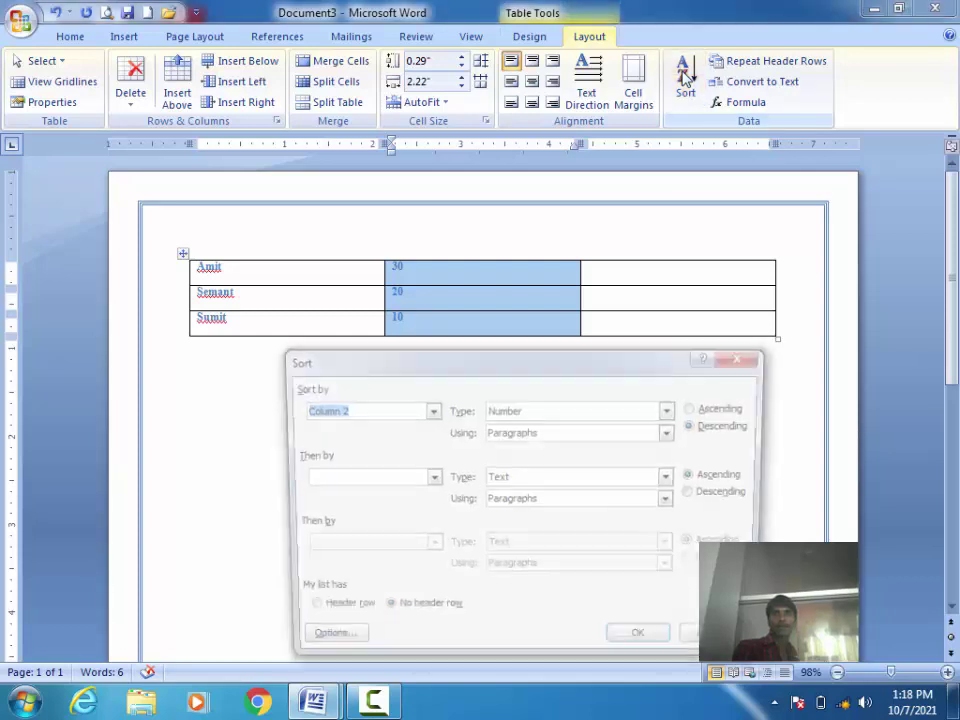
pyautogui.click(726, 410)
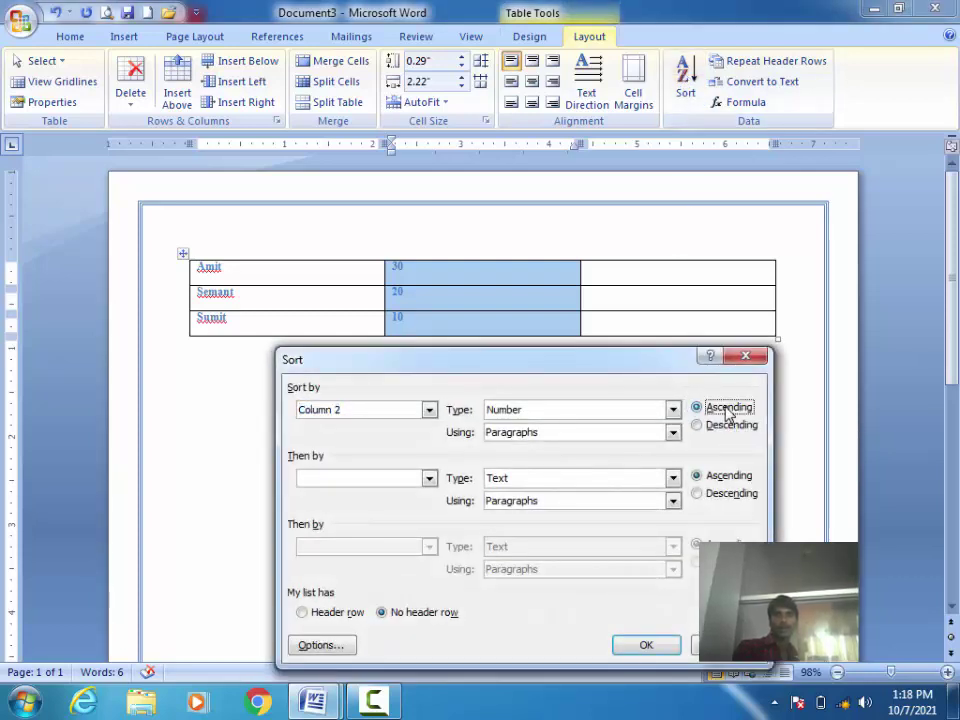
pyautogui.click(658, 646)
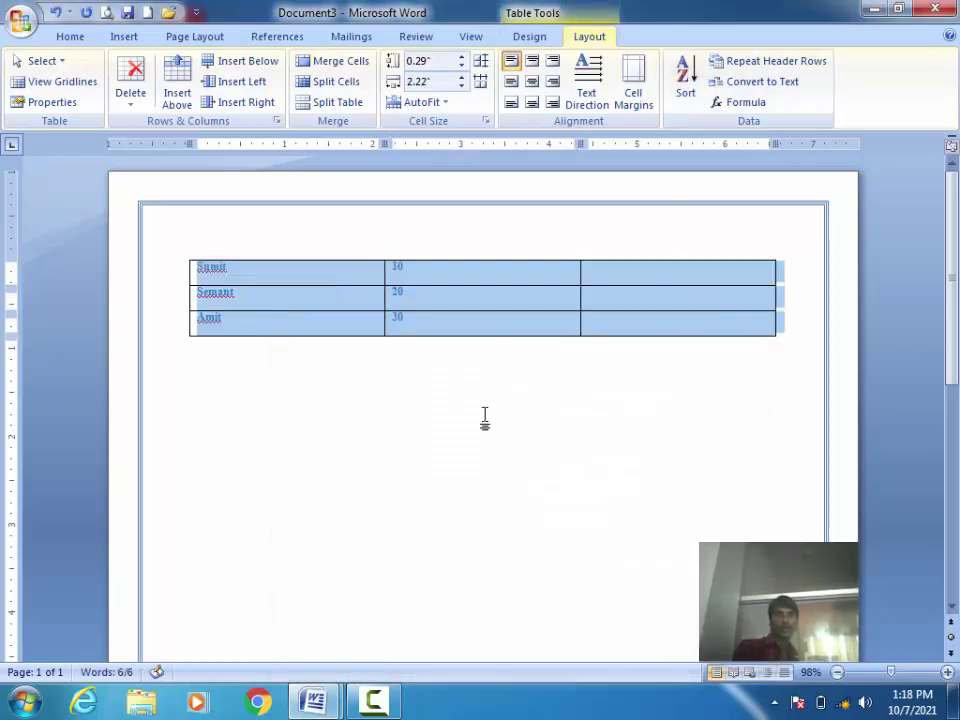
pyautogui.click(432, 330)
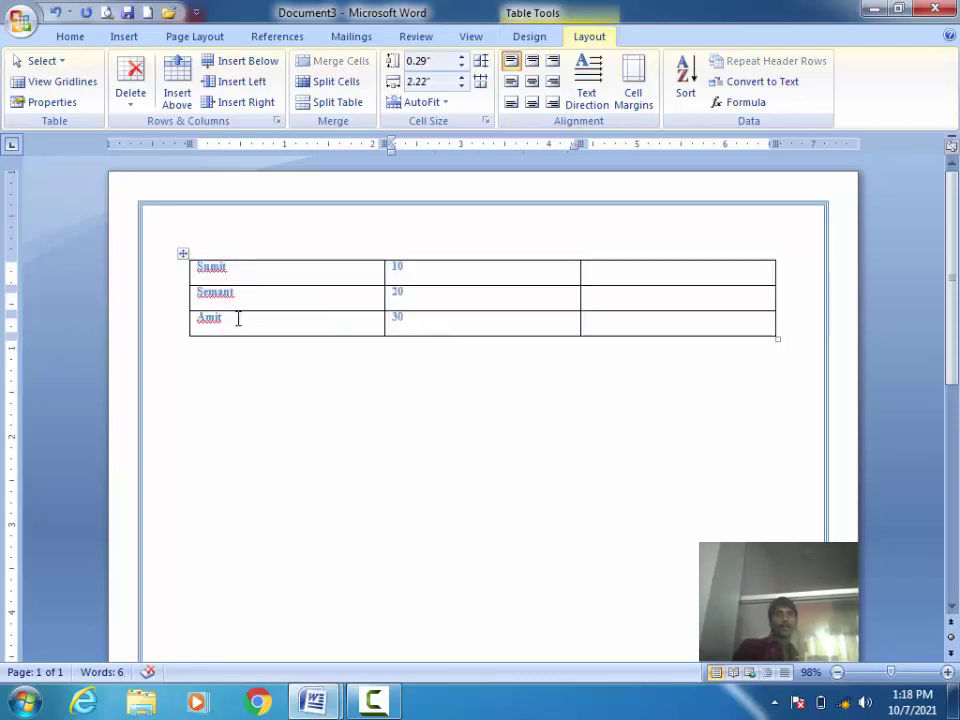
pyautogui.moveTo(238, 319); pyautogui.dragTo(202, 319)
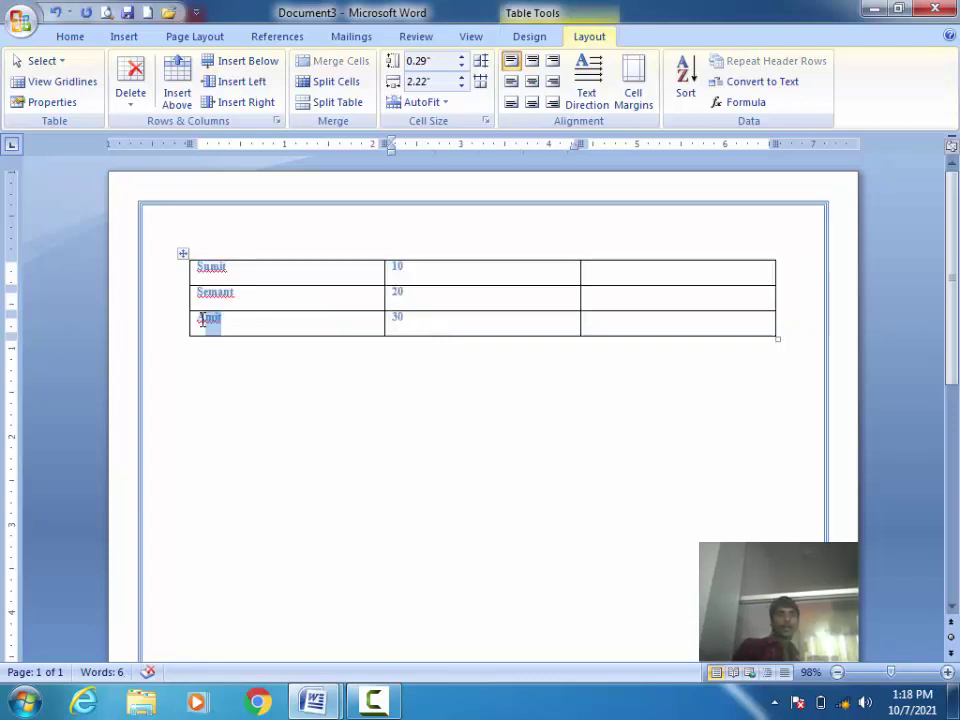
pyautogui.click(454, 326)
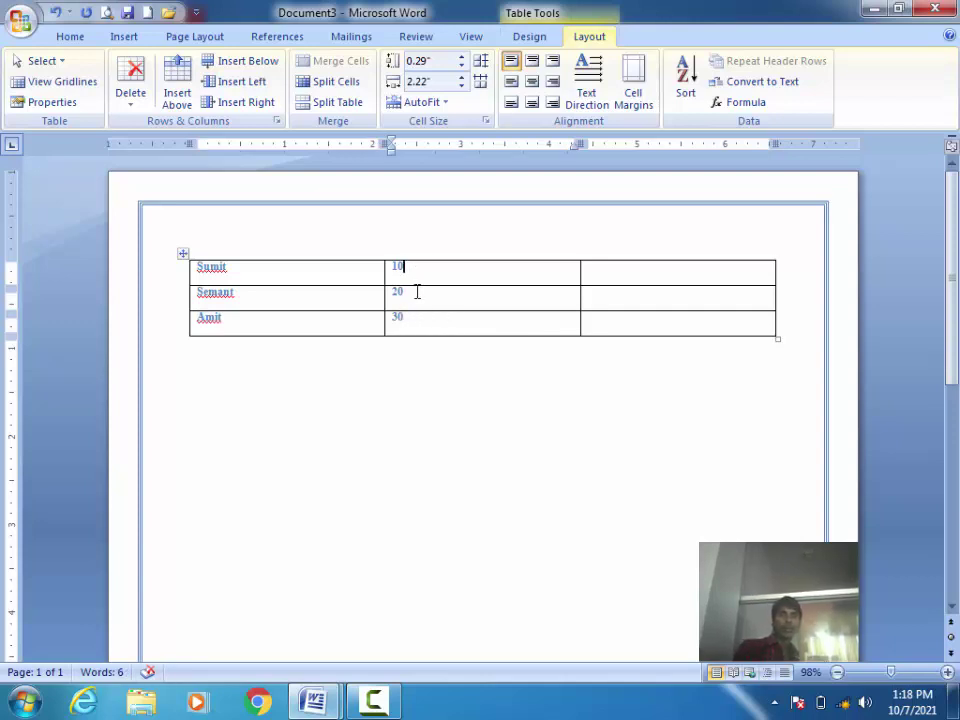
pyautogui.moveTo(417, 272); pyautogui.dragTo(422, 326)
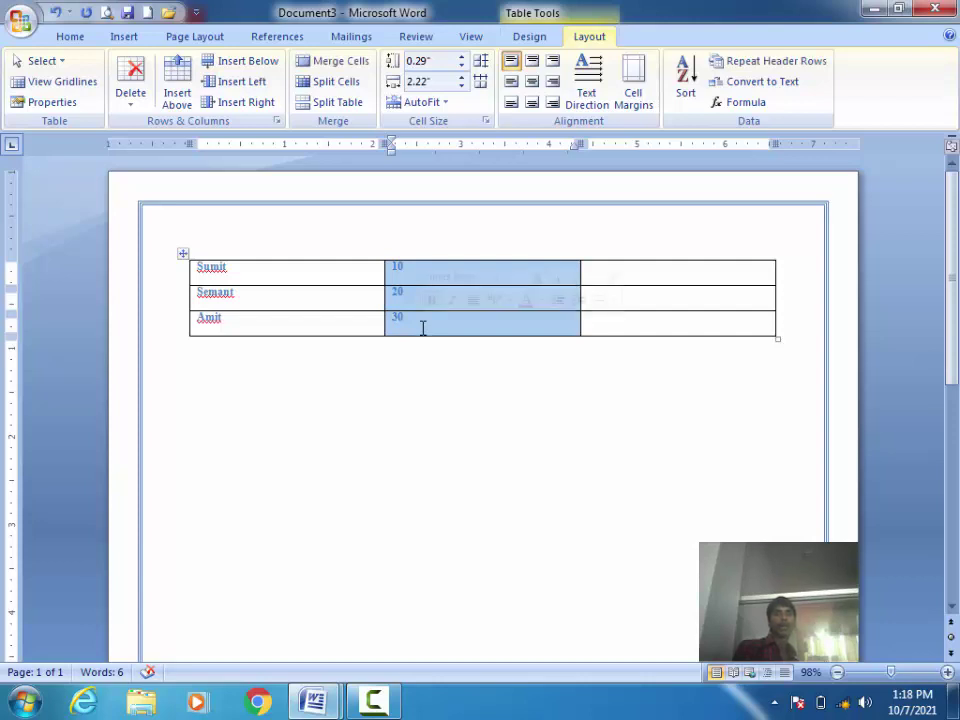
pyautogui.click(407, 328)
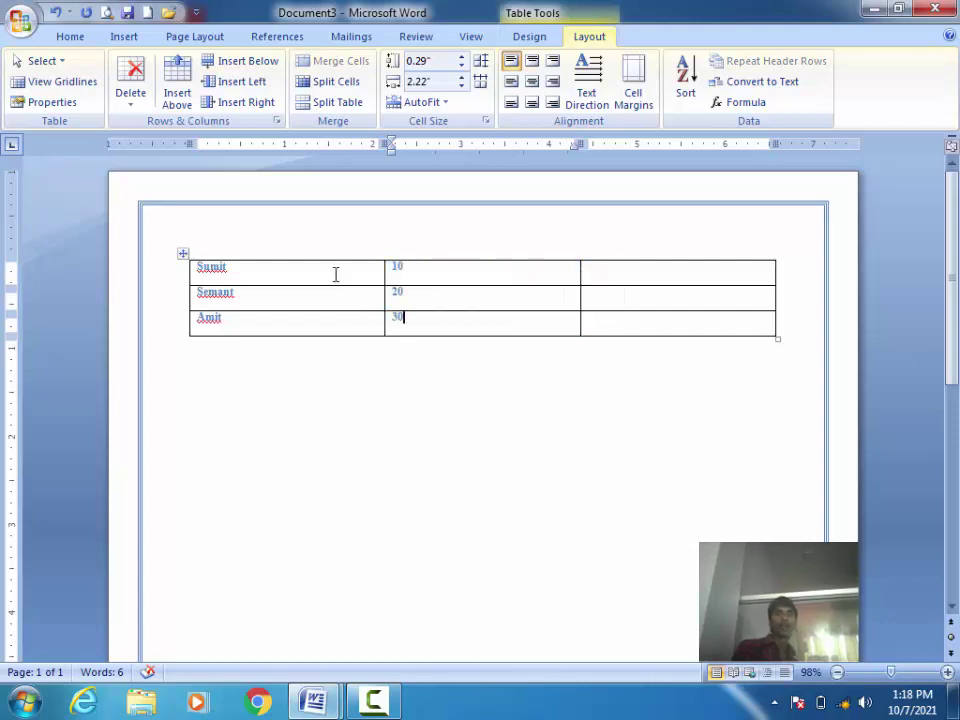
pyautogui.moveTo(333, 273); pyautogui.dragTo(336, 328)
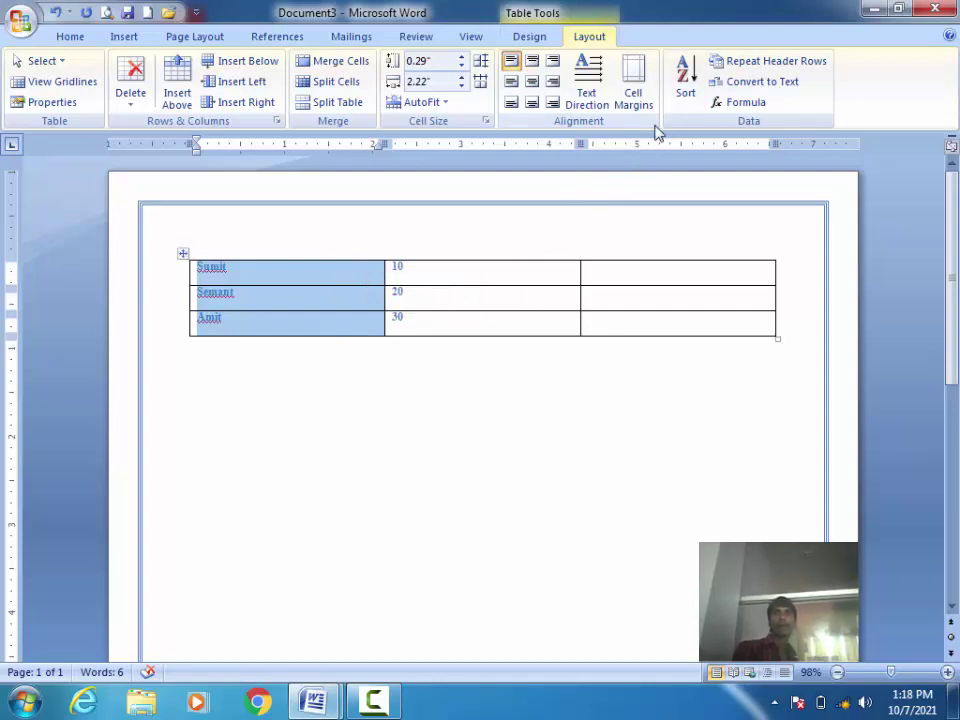
pyautogui.click(686, 88)
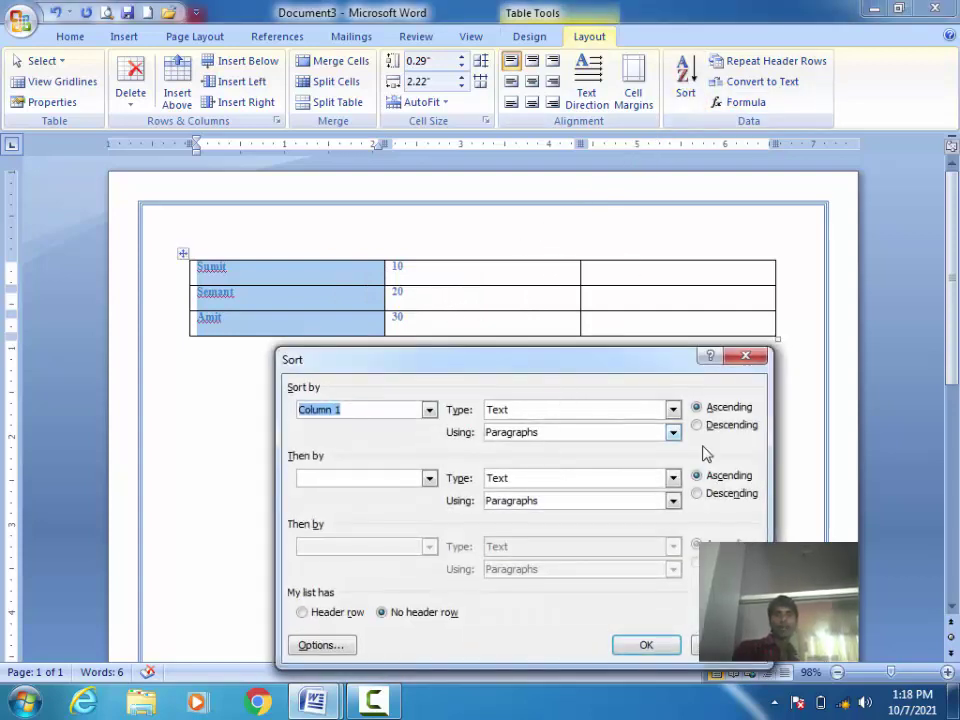
pyautogui.click(646, 645)
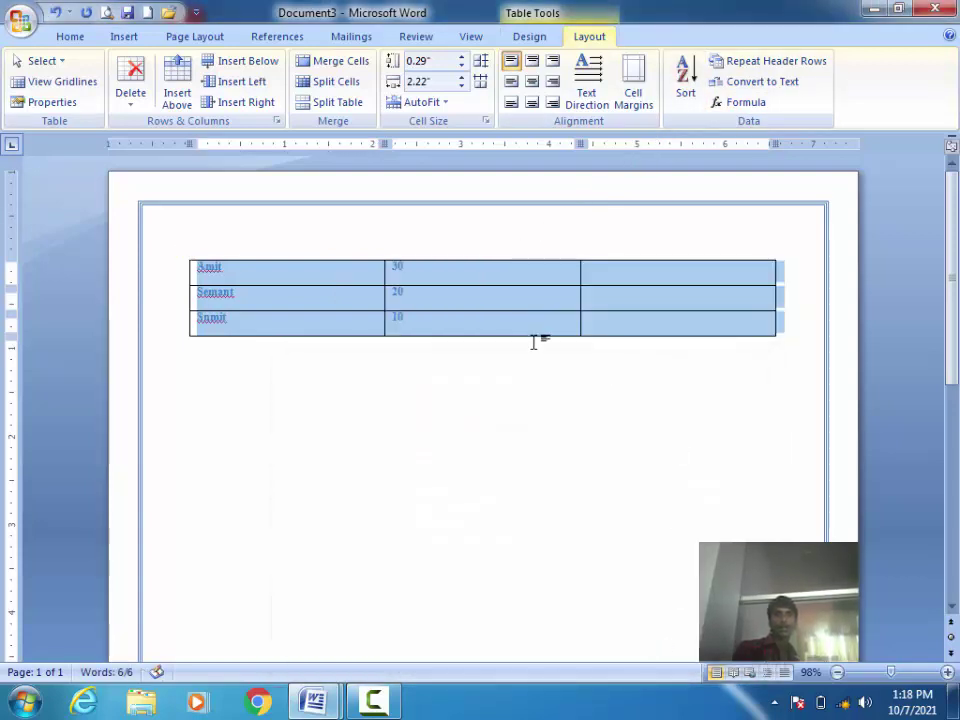
pyautogui.click(454, 306)
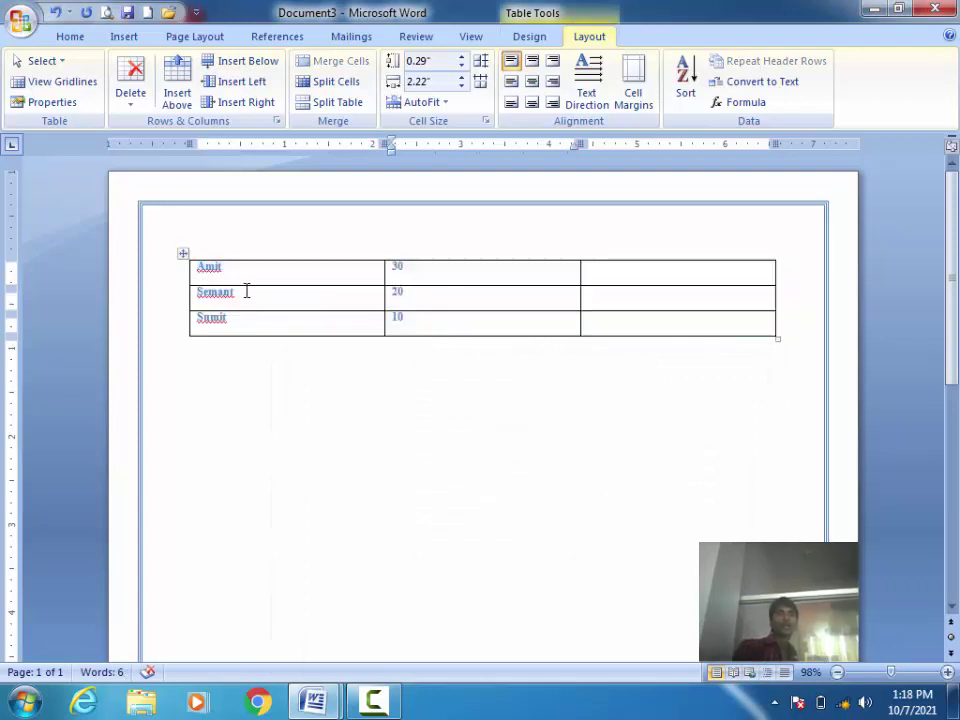
pyautogui.moveTo(280, 272); pyautogui.dragTo(467, 334)
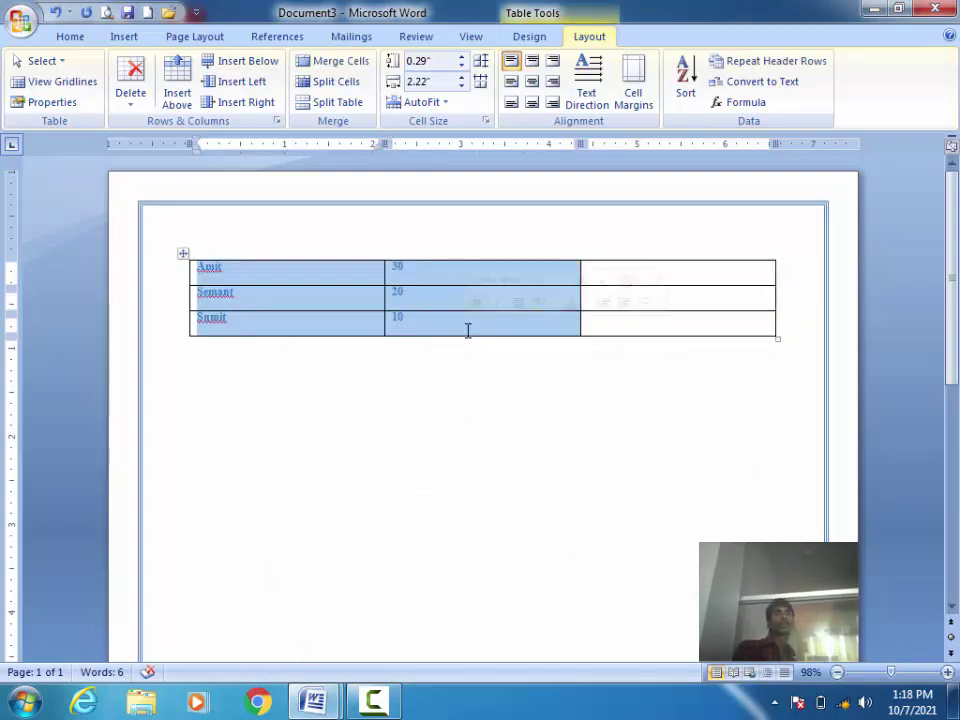
pyautogui.click(436, 305)
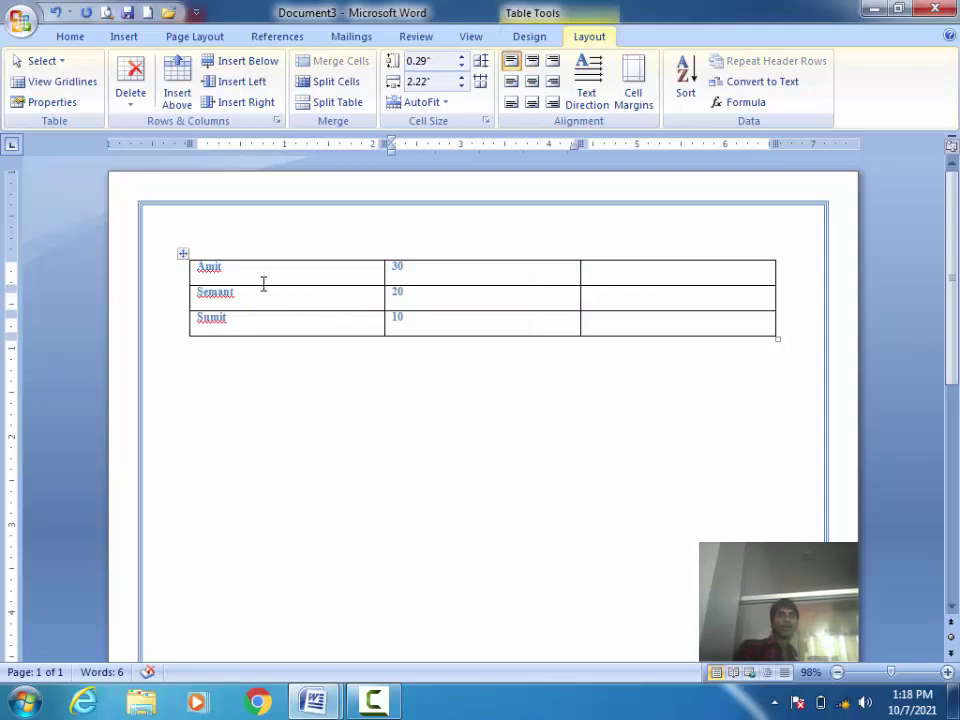
pyautogui.click(257, 271)
pyautogui.click(396, 268)
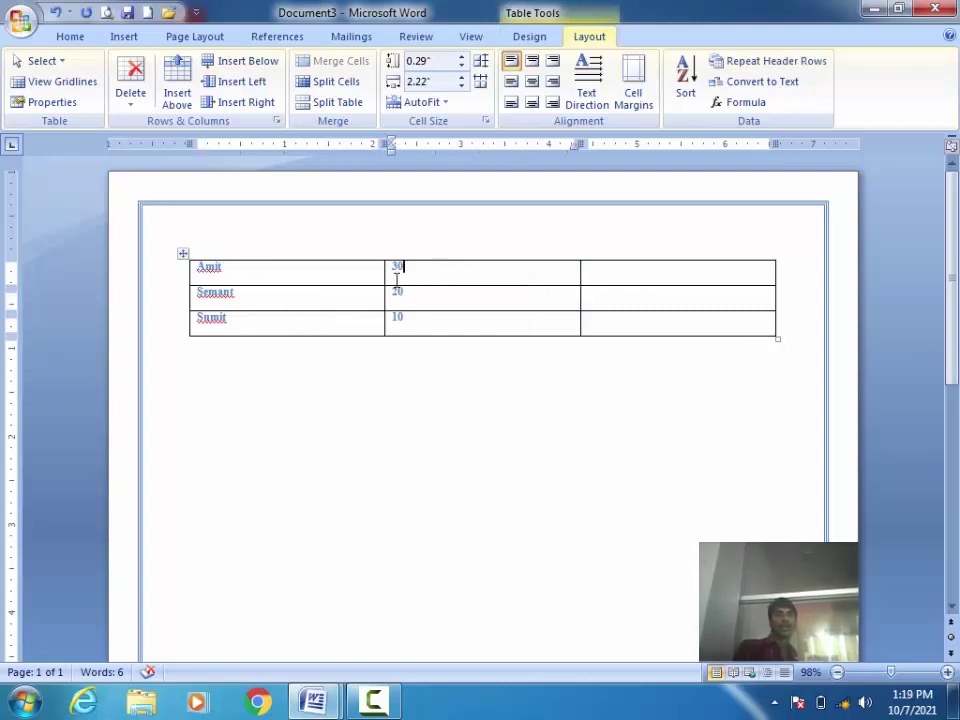
pyautogui.moveTo(484, 274); pyautogui.dragTo(489, 325)
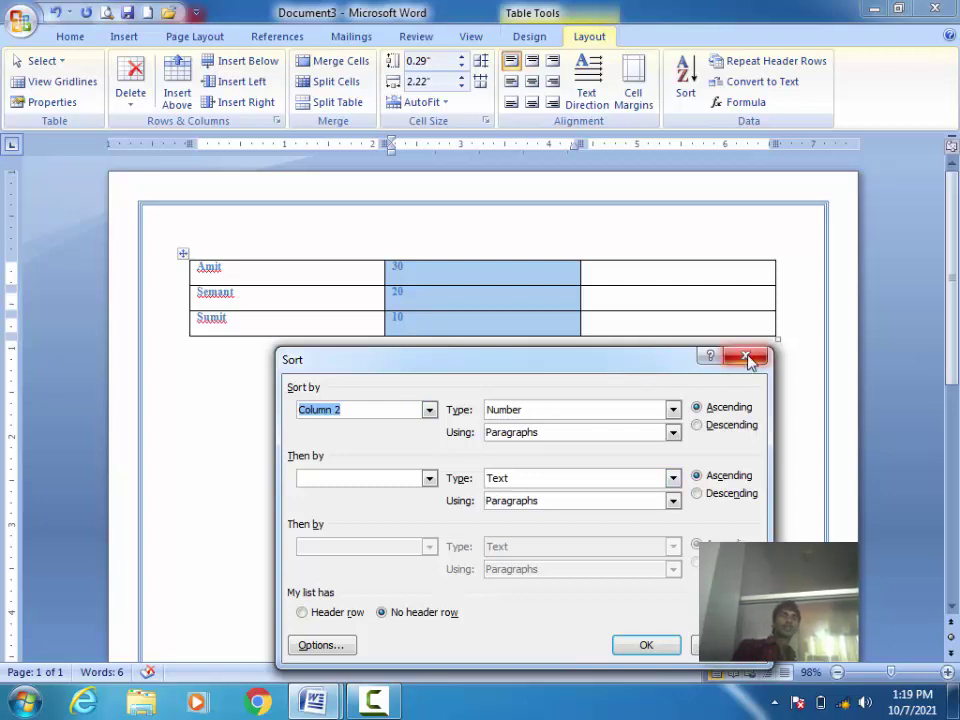
pyautogui.click(725, 428)
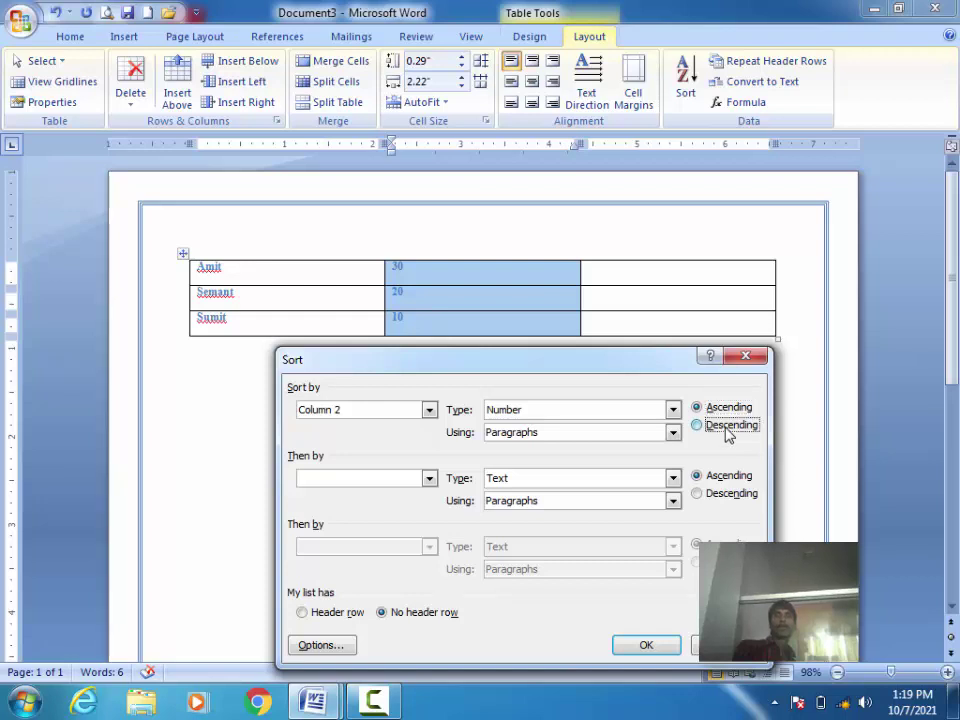
pyautogui.click(747, 358)
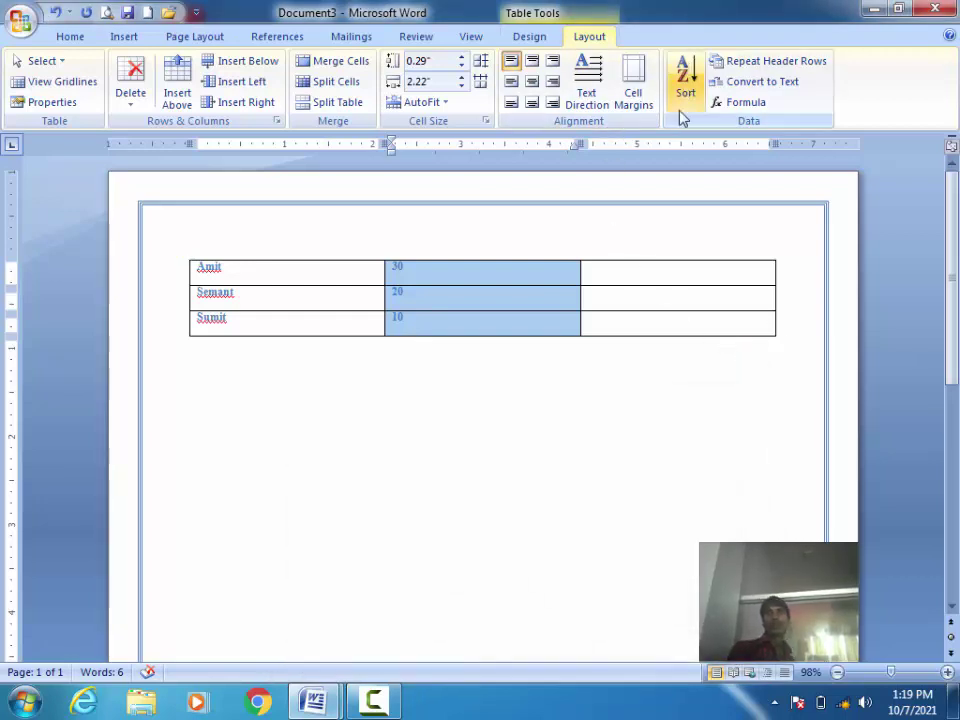
pyautogui.click(650, 276)
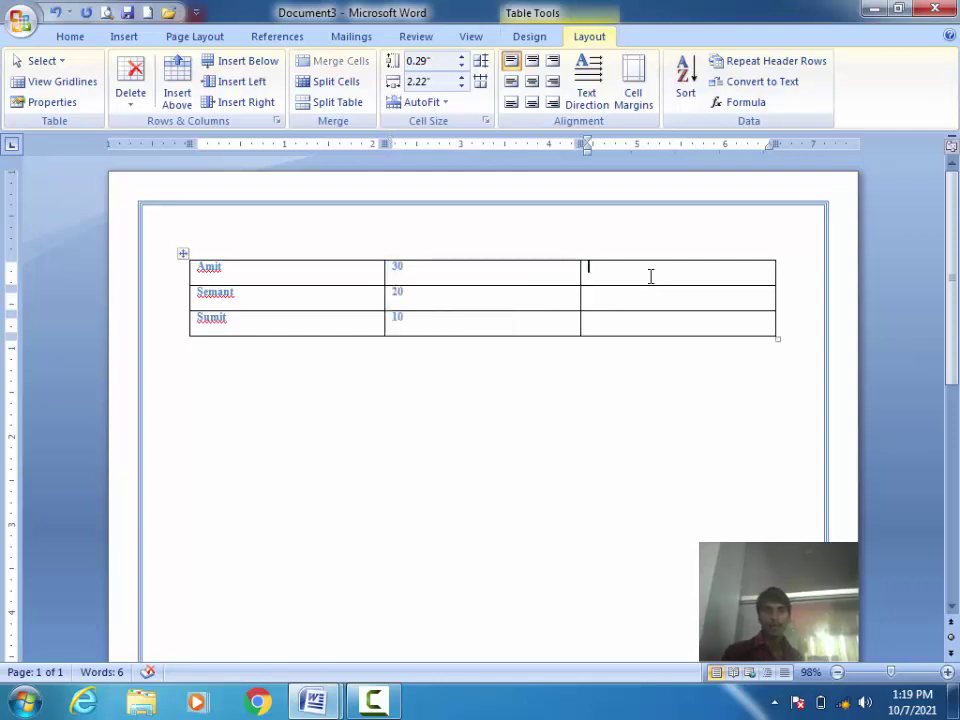
# Fill the remaining table cells with placeholder text such as 'Uvjvx', 'Yvjvhx' and 'yvyhvyh'.
pyautogui.write('Uvjvx')
pyautogui.press('Tab')
pyautogui.write('Yvjvhx')
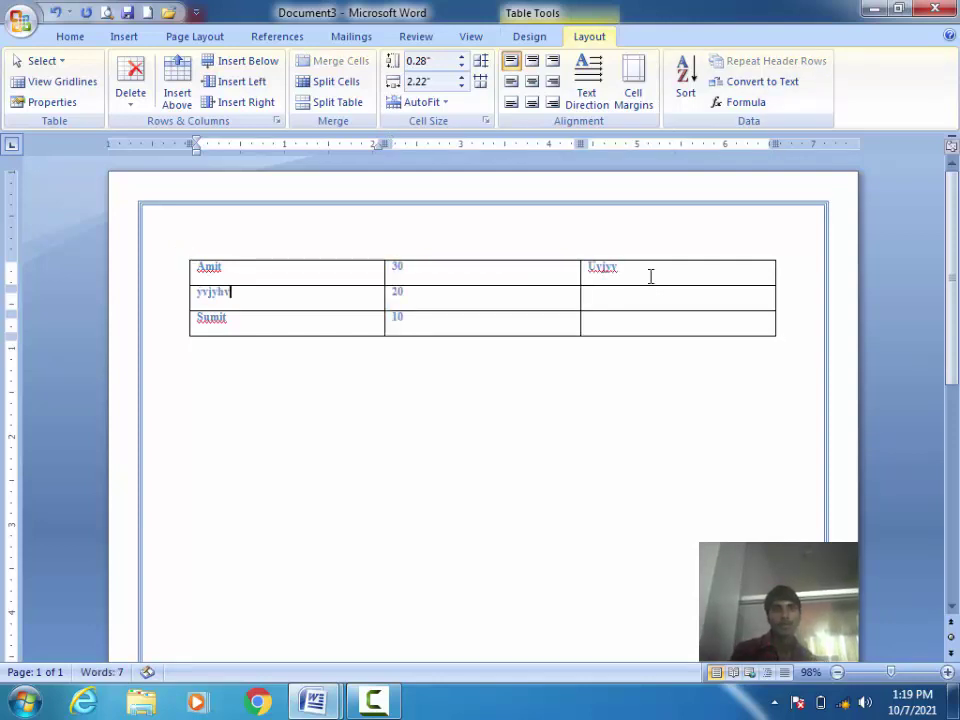
pyautogui.press('Tab')
pyautogui.write('jyvjvhvvj')
pyautogui.press('Tab')
pyautogui.write('Vxhjv')
pyautogui.press('Tab')
pyautogui.write('Yhx\tyhv')
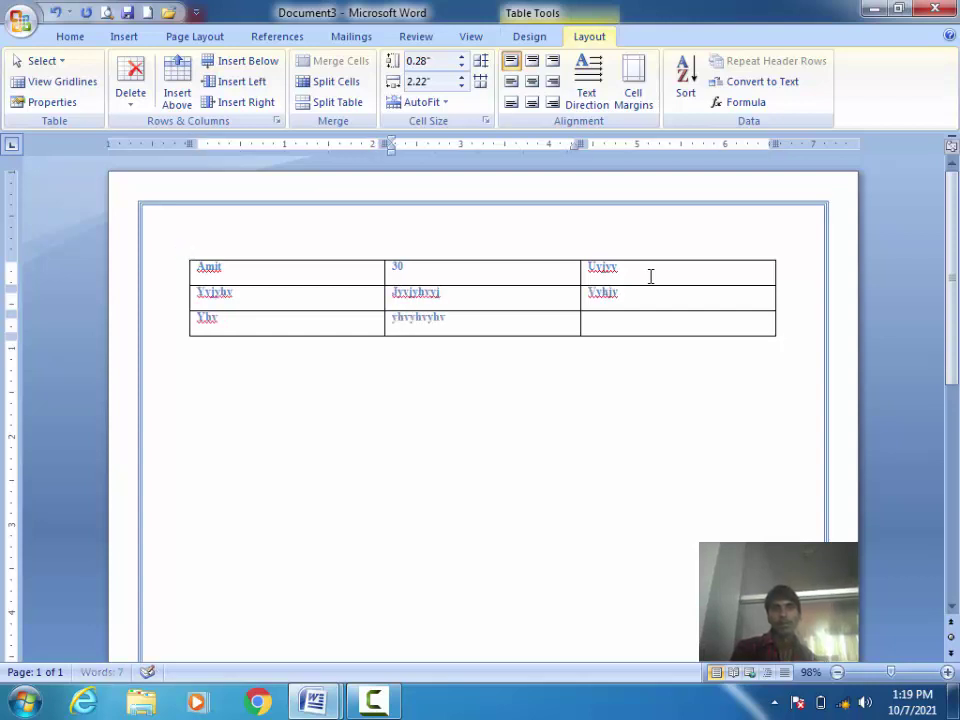
pyautogui.press('Tab')
pyautogui.write('yvyhvyh')
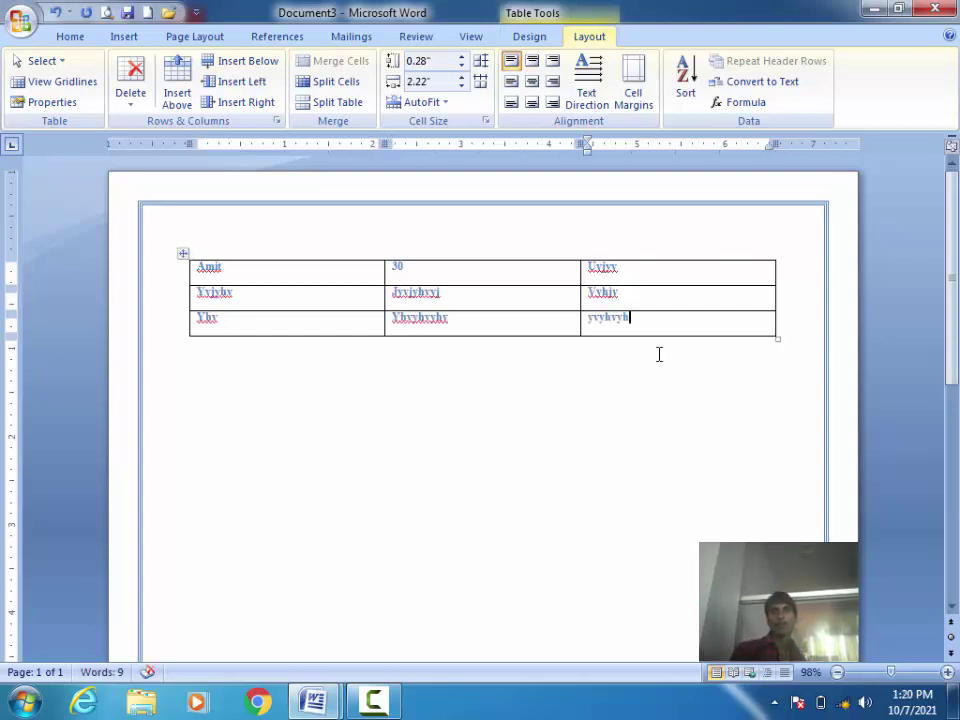
pyautogui.press('Down')
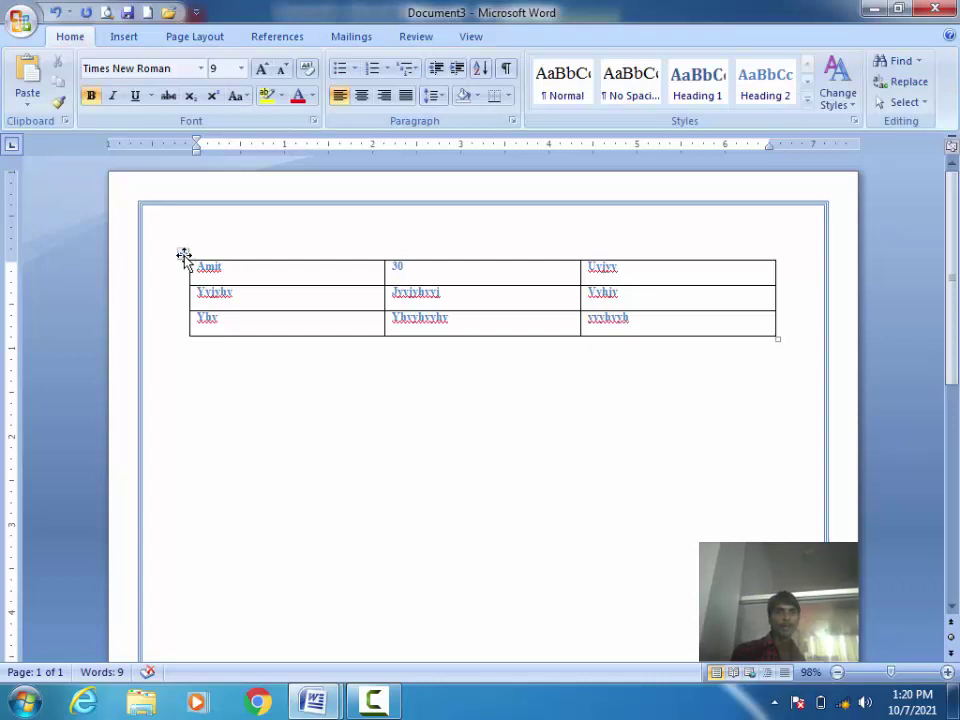
# Select the whole table and switch on Repeat Header Rows.
pyautogui.click(184, 256)
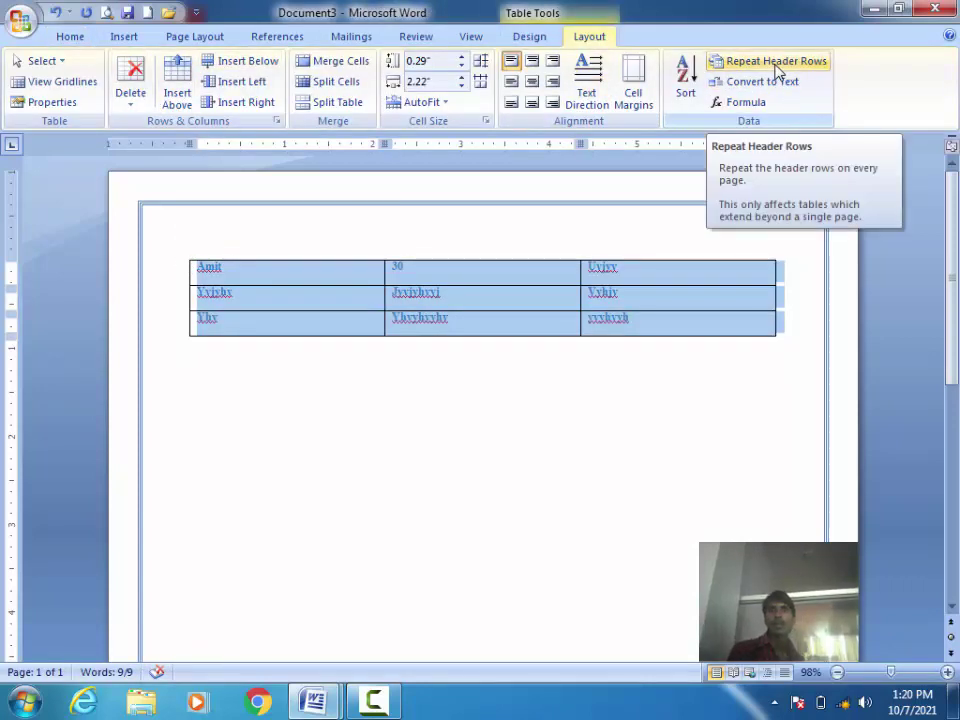
pyautogui.click(777, 63)
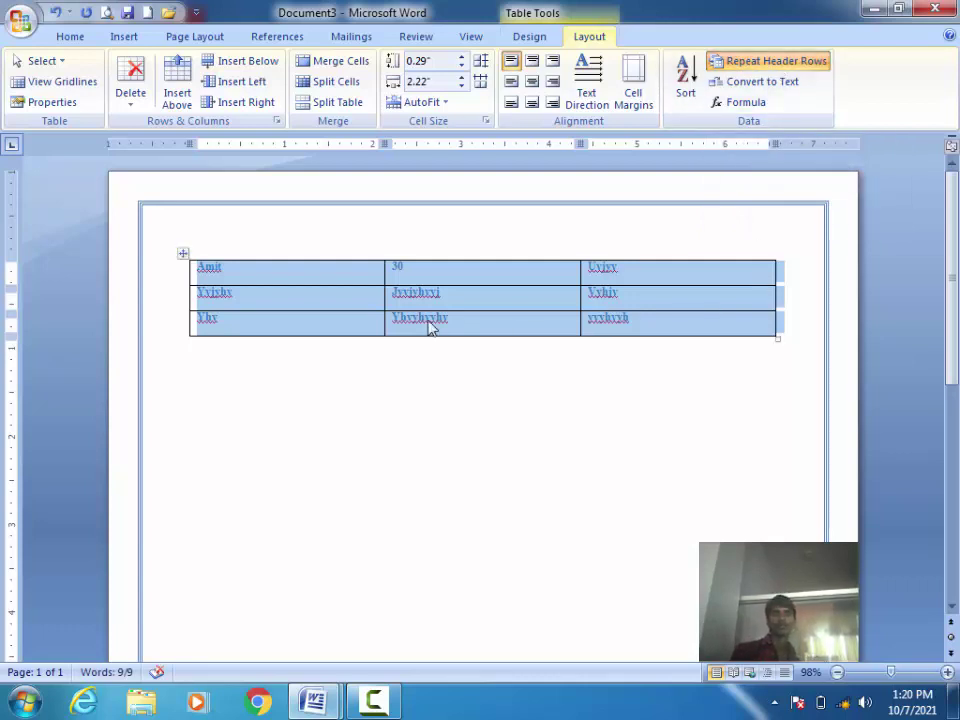
pyautogui.click(669, 326)
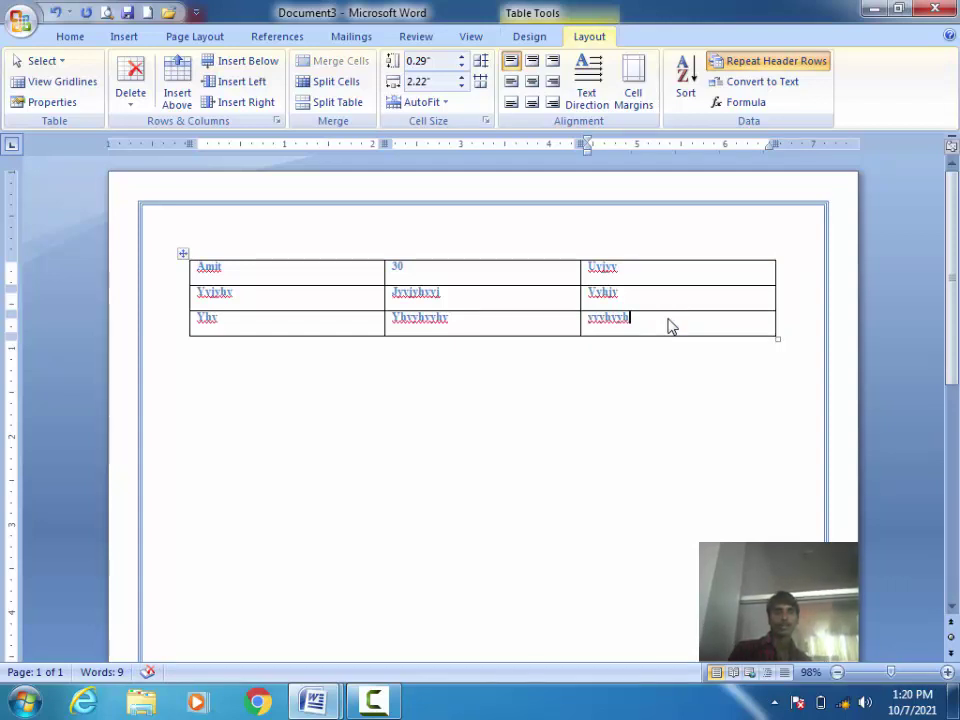
# Append several empty rows to the end of the table.
pyautogui.press('Tab')
pyautogui.press('Tab')
pyautogui.press('Tab')
pyautogui.press('Tab')
pyautogui.press('Tab')
pyautogui.press('Tab')
pyautogui.press('Tab')
pyautogui.press('Tab')
pyautogui.press('Tab')
pyautogui.press('Tab')
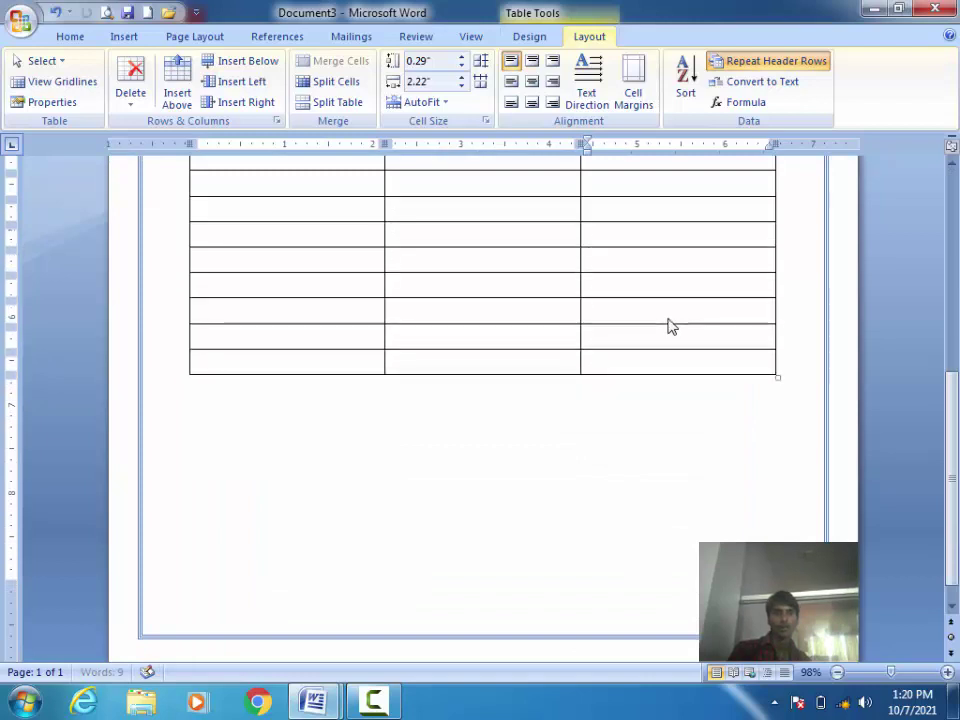
pyautogui.press('Tab')
pyautogui.press('Tab')
pyautogui.press('Tab')
pyautogui.press('Tab')
pyautogui.press('Tab')
pyautogui.press('Tab')
pyautogui.press('Tab')
pyautogui.press('Tab')
pyautogui.press('Tab')
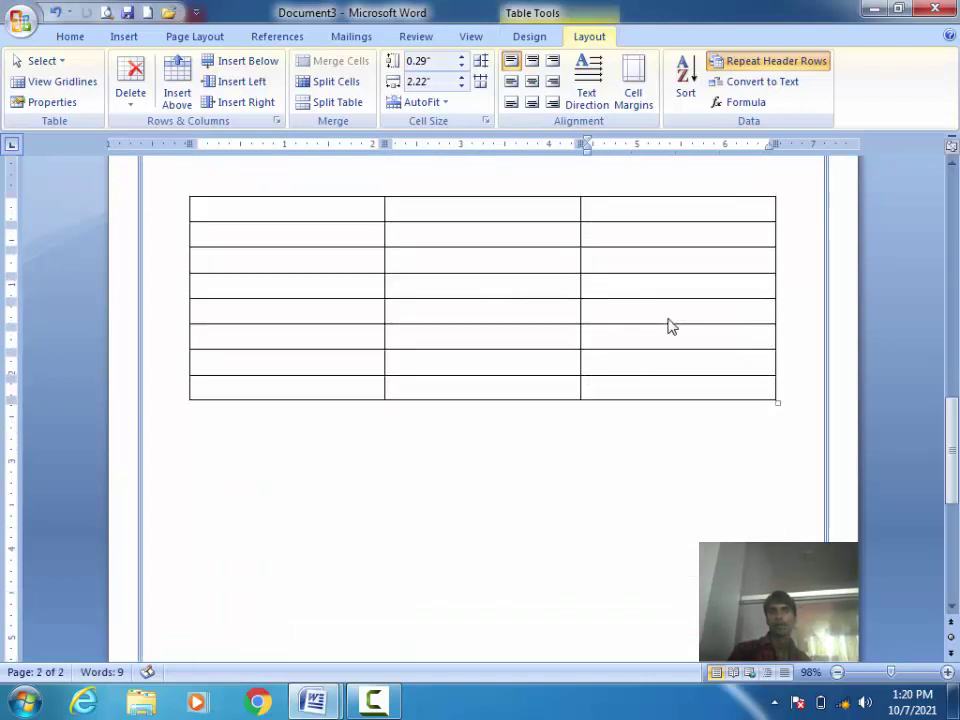
pyautogui.press('Tab')
pyautogui.moveTo(955, 428); pyautogui.dragTo(955, 200)
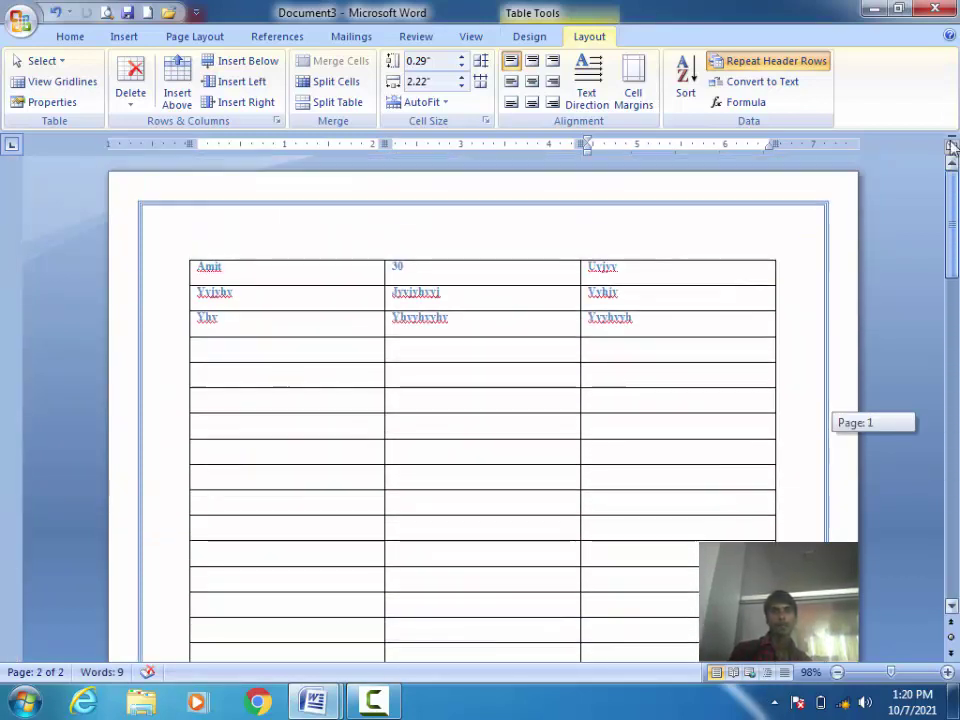
# Copy the two data rows and paste them repeatedly, undoing the paste that nested a table.
pyautogui.moveTo(692, 324); pyautogui.dragTo(348, 302)
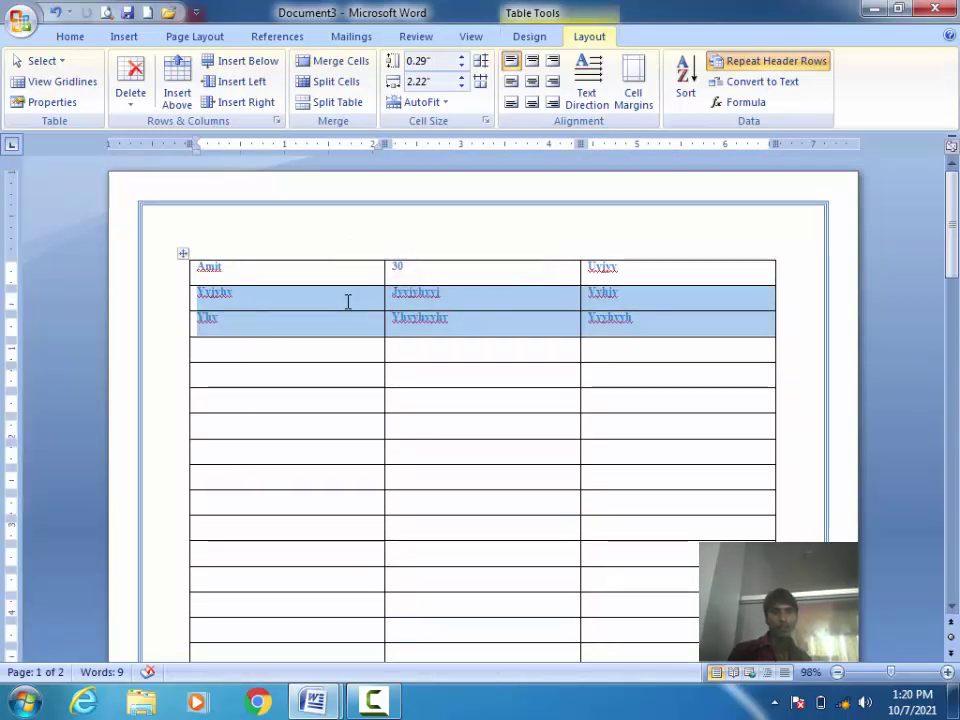
pyautogui.press('Right')
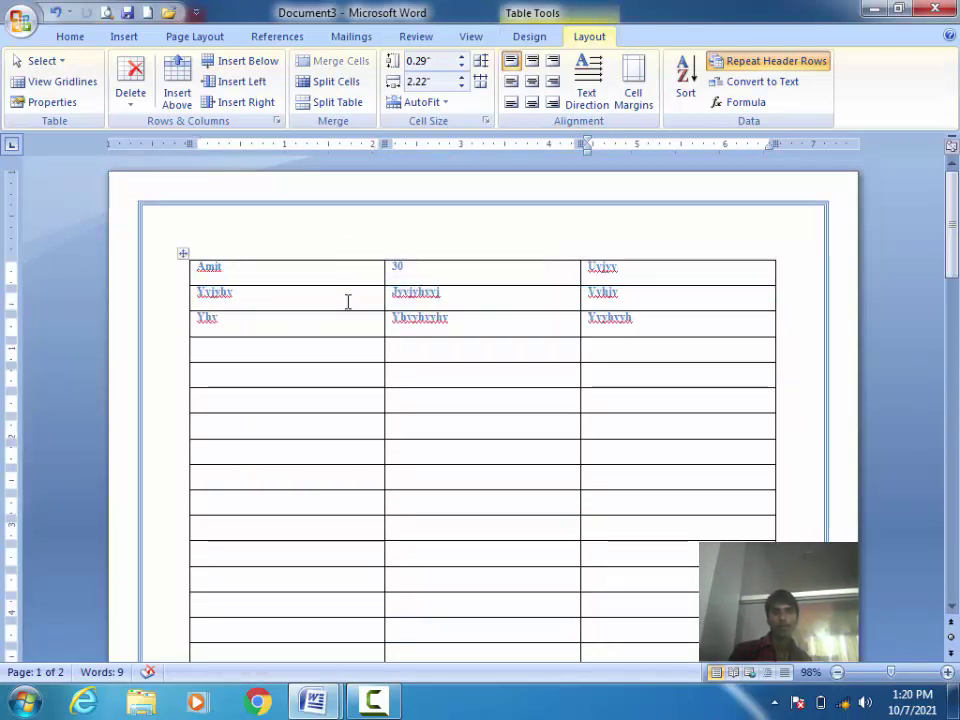
pyautogui.press('Right')
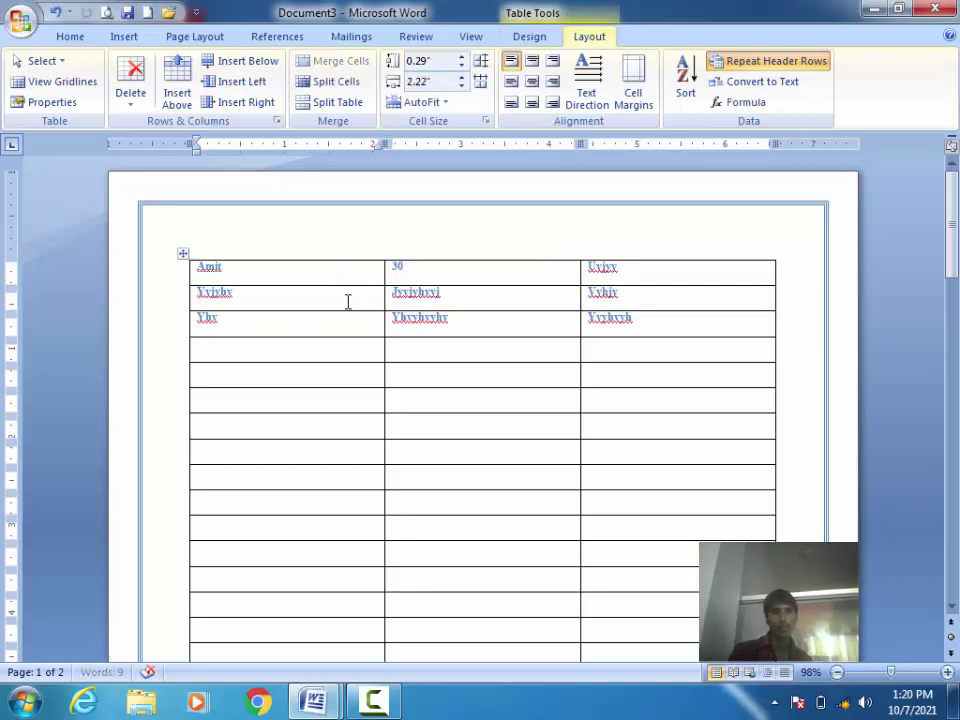
pyautogui.hotkey('ctrl', 'v')
pyautogui.hotkey('ctrl', 'v')
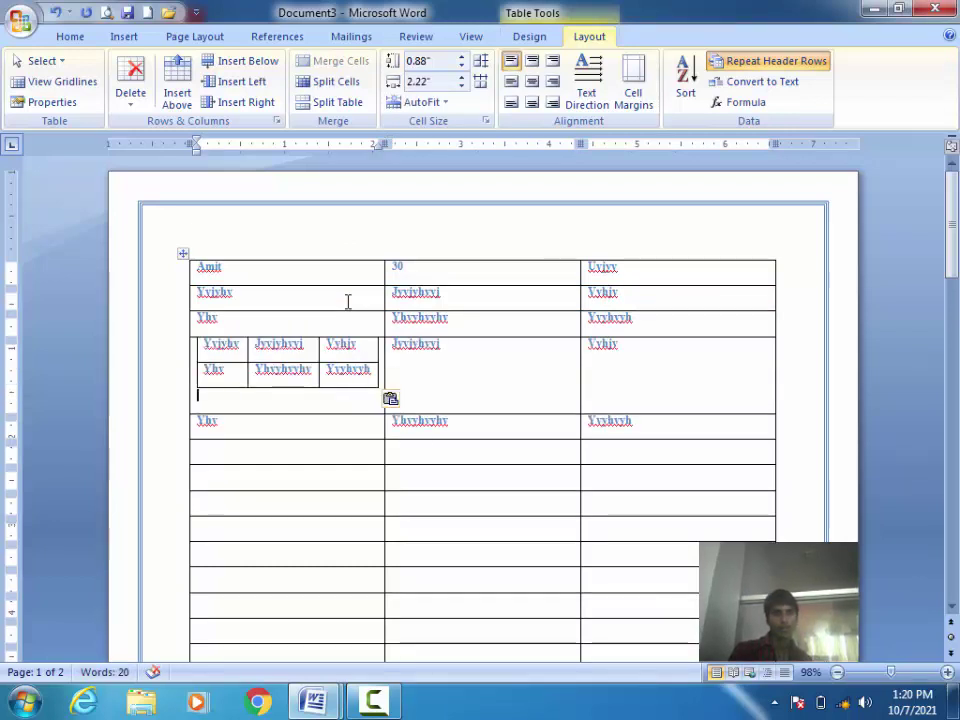
pyautogui.hotkey('ctrl', 'z')
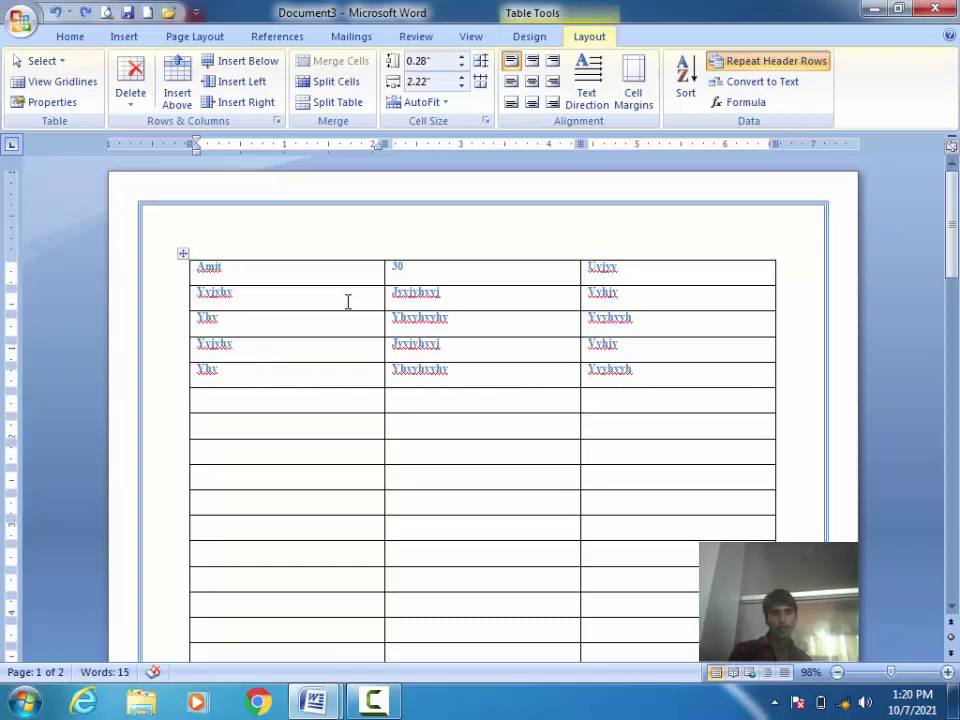
pyautogui.hotkey('ctrl', 'v')
pyautogui.hotkey('ctrl', 'v')
pyautogui.hotkey('ctrl', 'v')
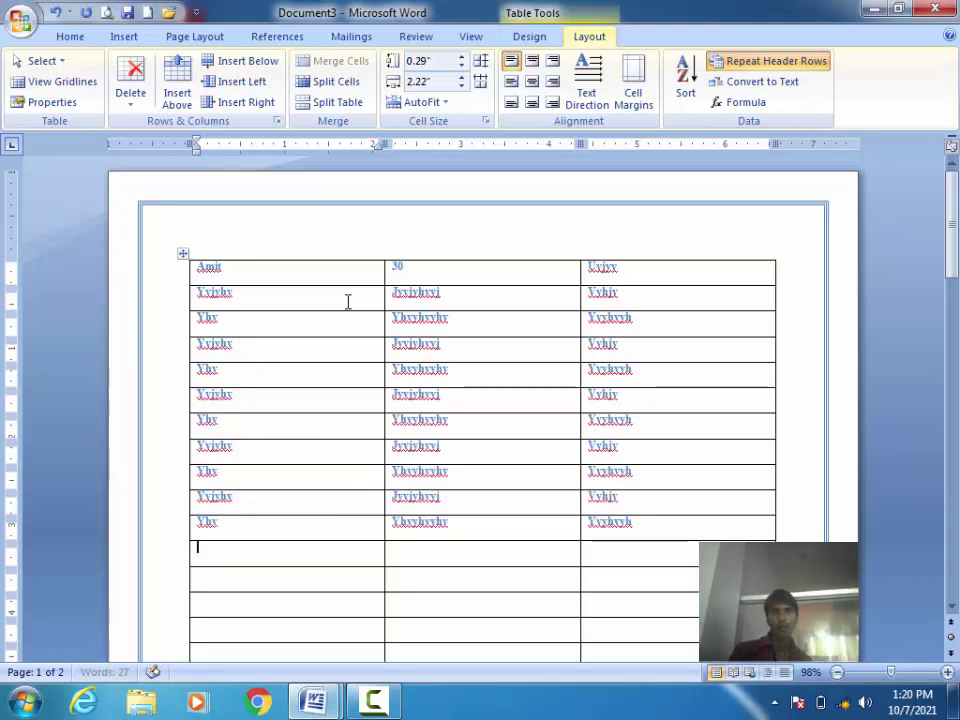
pyautogui.hotkey('ctrl', 'v')
pyautogui.hotkey('ctrl', 'v')
pyautogui.hotkey('ctrl', 'v')
pyautogui.hotkey('ctrl', 'v')
pyautogui.hotkey('ctrl', 'v')
pyautogui.hotkey('ctrl', 'v')
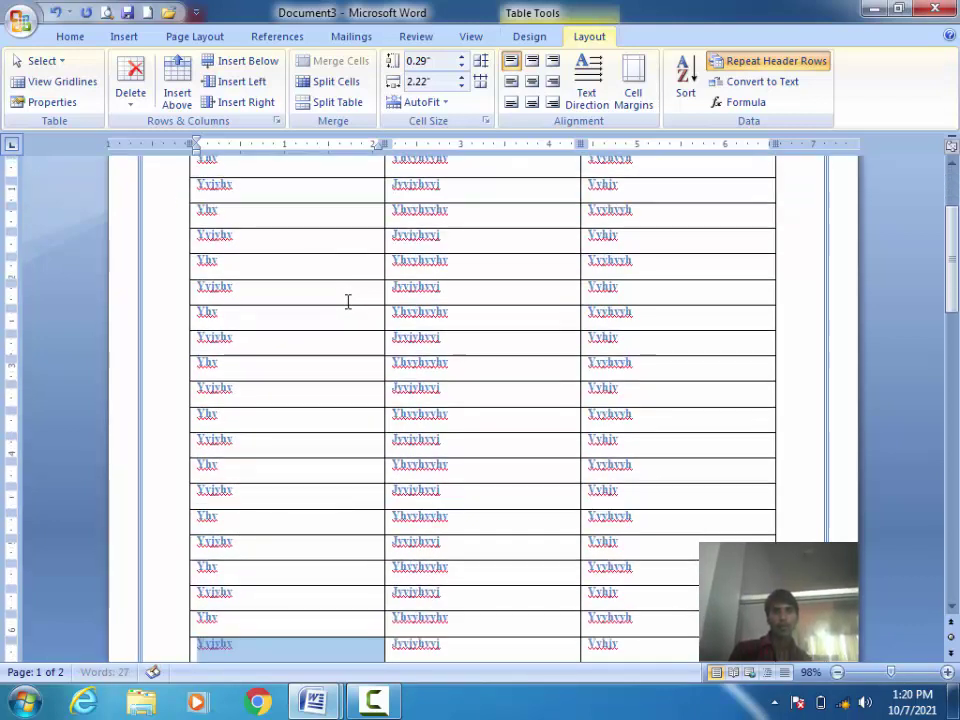
pyautogui.scroll(-4, 348, 301)
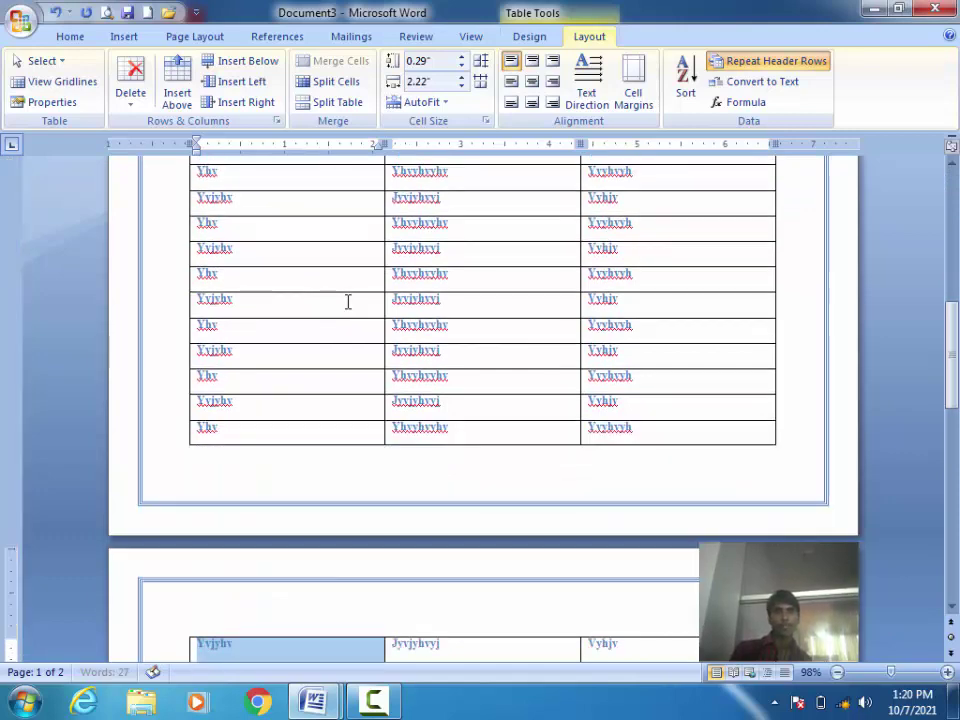
pyautogui.scroll(-1, 348, 301)
pyautogui.scroll(-1, 348, 301)
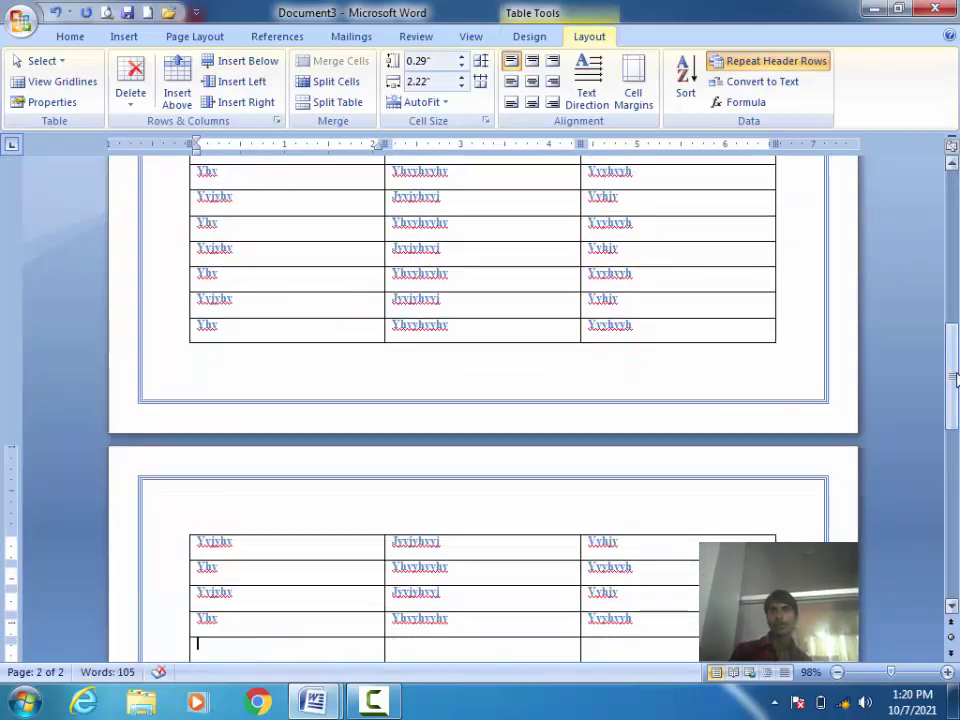
pyautogui.moveTo(955, 378); pyautogui.dragTo(955, 210)
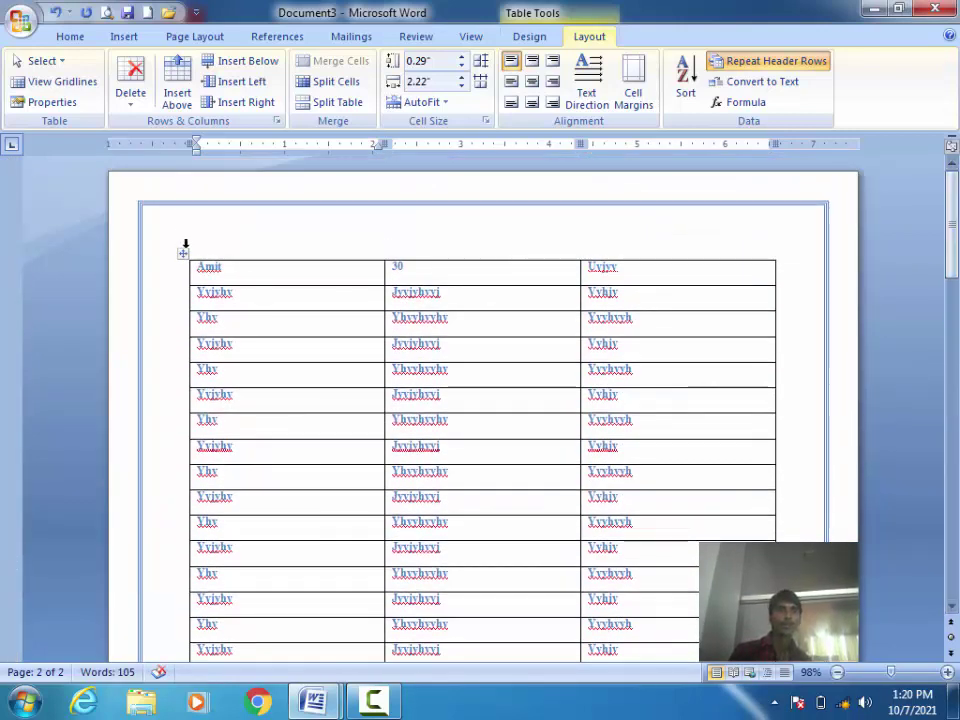
# Delete the old table and insert an empty three-column, two-row table.
pyautogui.click(183, 253)
pyautogui.press('BackSpace')
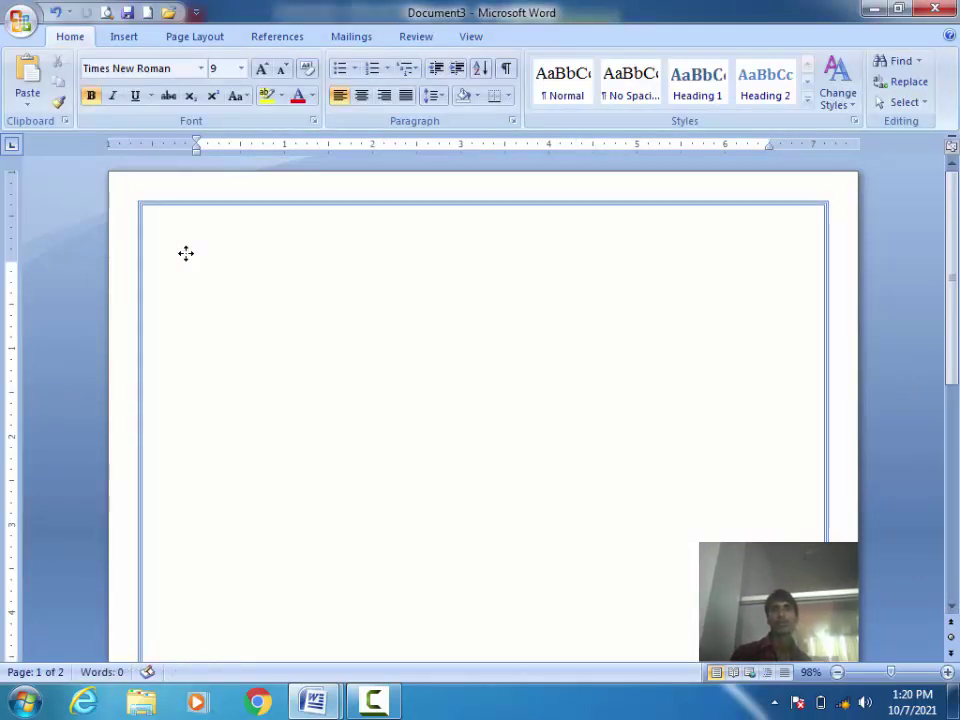
pyautogui.click(124, 38)
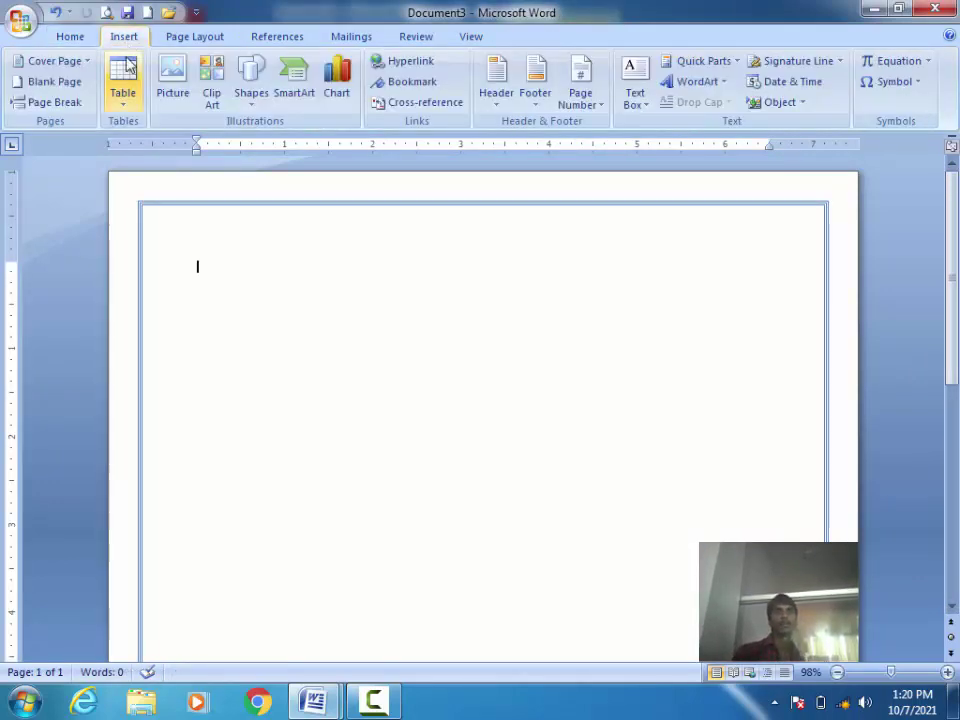
pyautogui.click(127, 68)
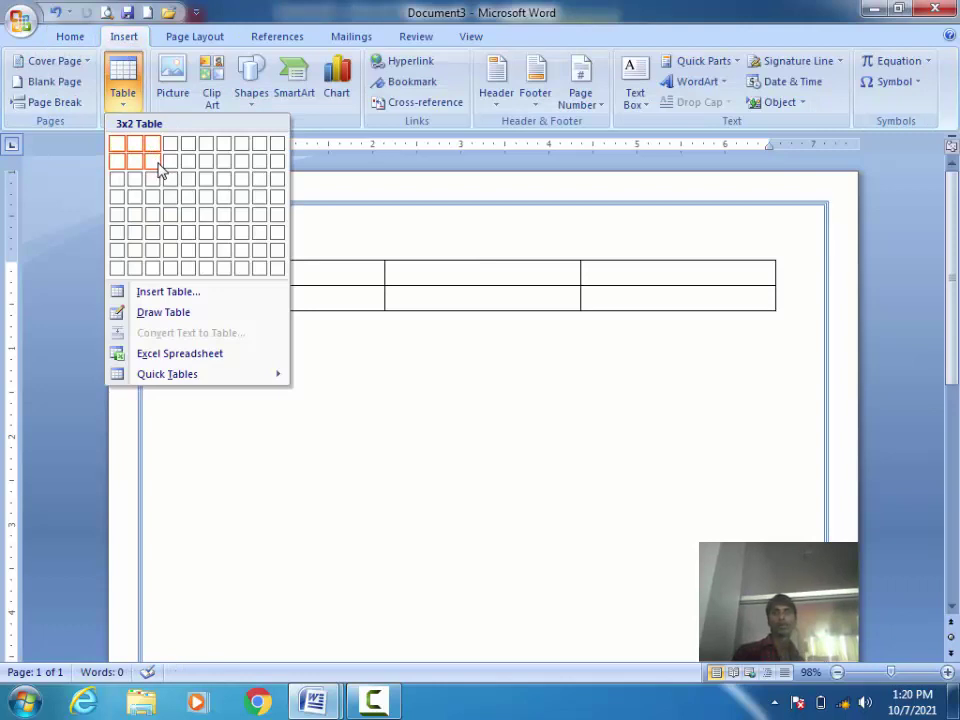
pyautogui.click(157, 164)
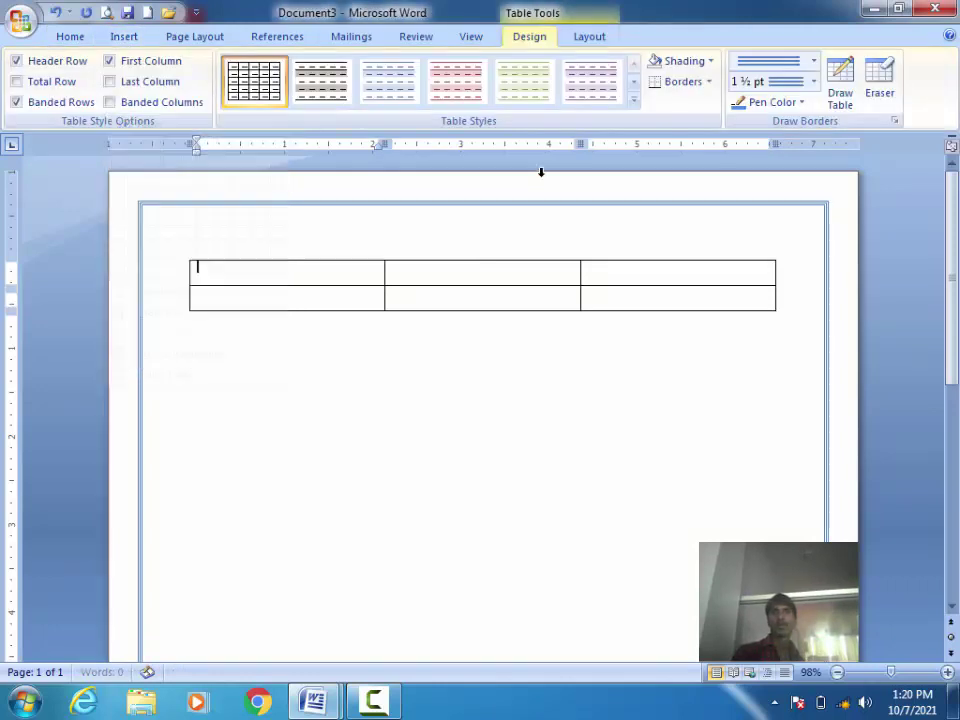
pyautogui.click(607, 40)
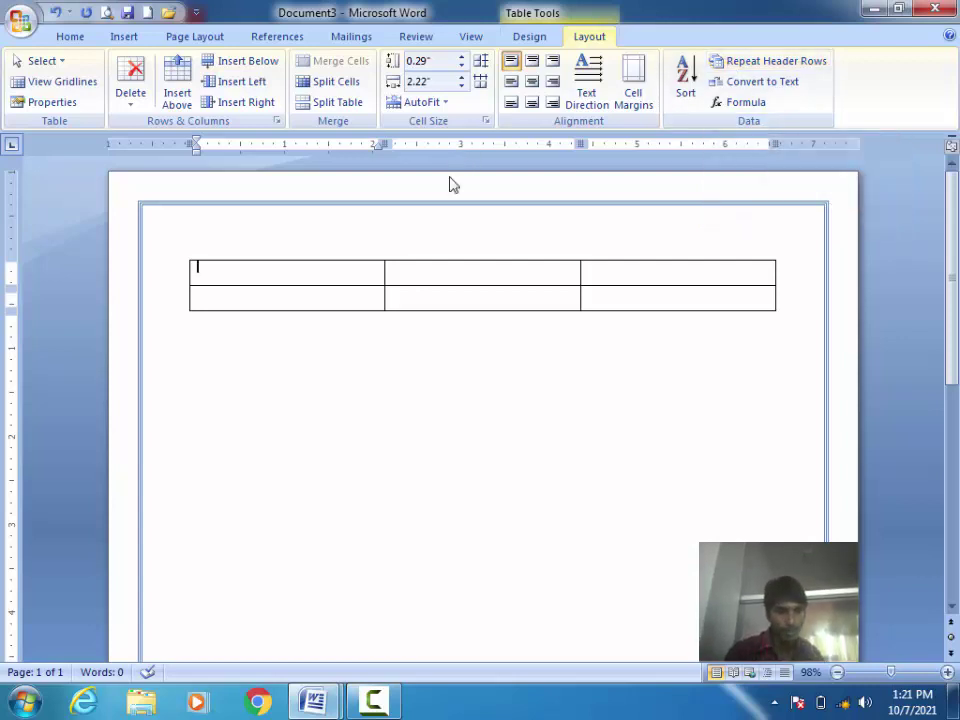
pyautogui.write('Name')
pyautogui.press('Tab')
pyautogui.write('cla')
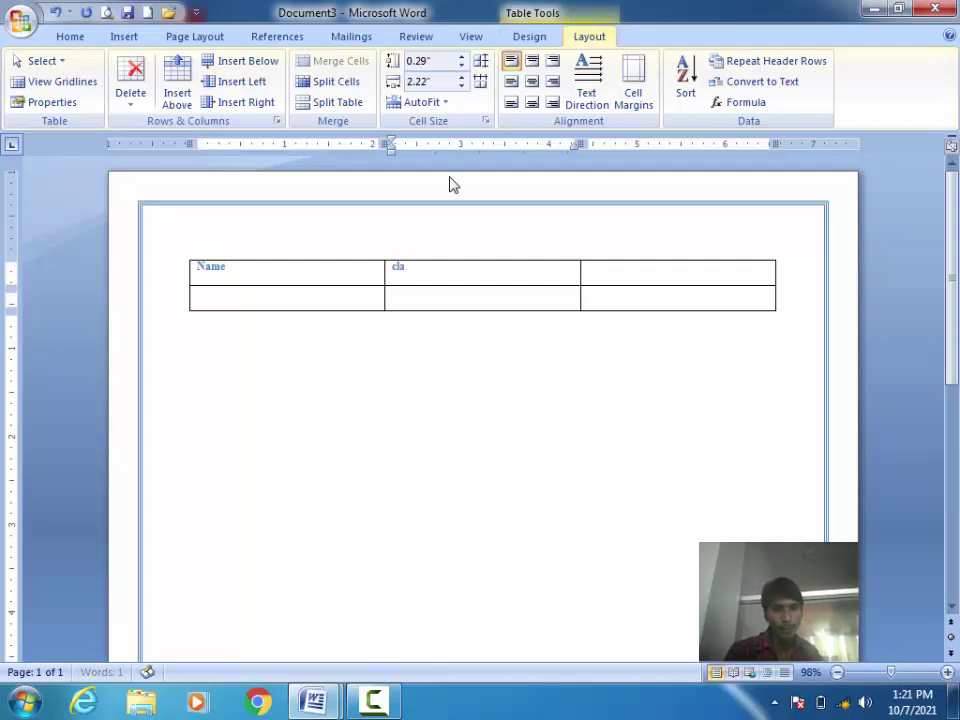
pyautogui.write('ss')
pyautogui.press('Tab')
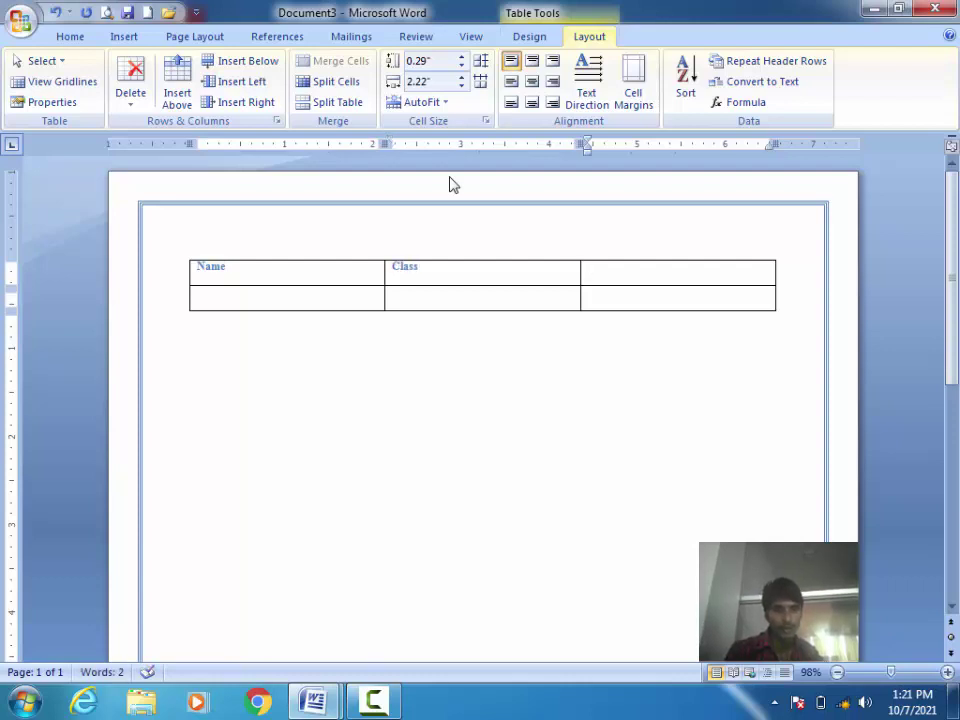
pyautogui.write('R')
pyautogui.press('BackSpace')
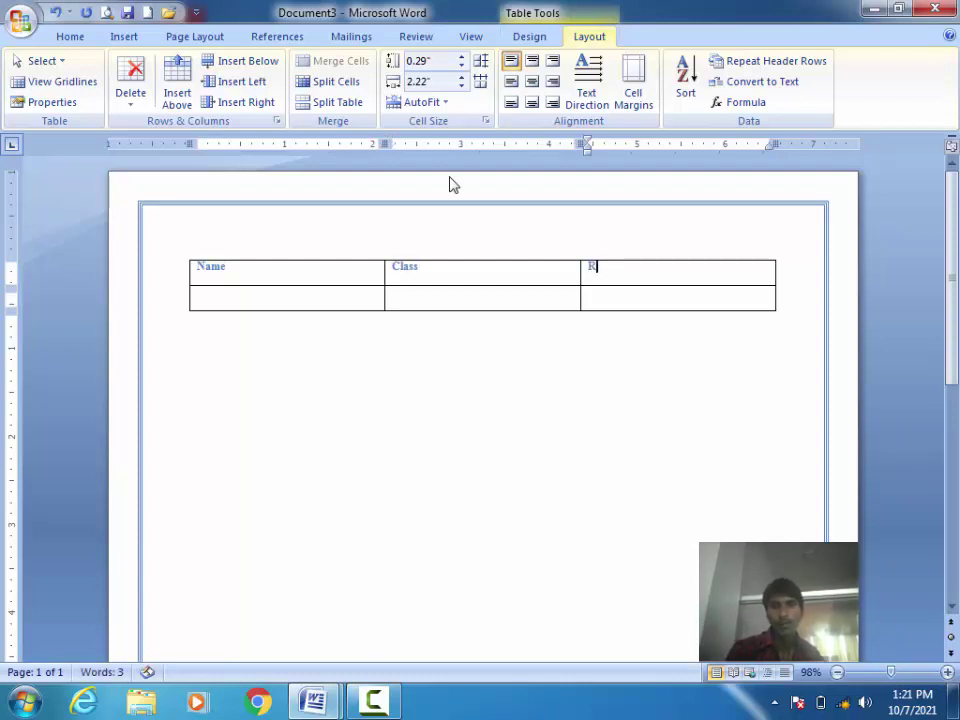
pyautogui.write('ollno')
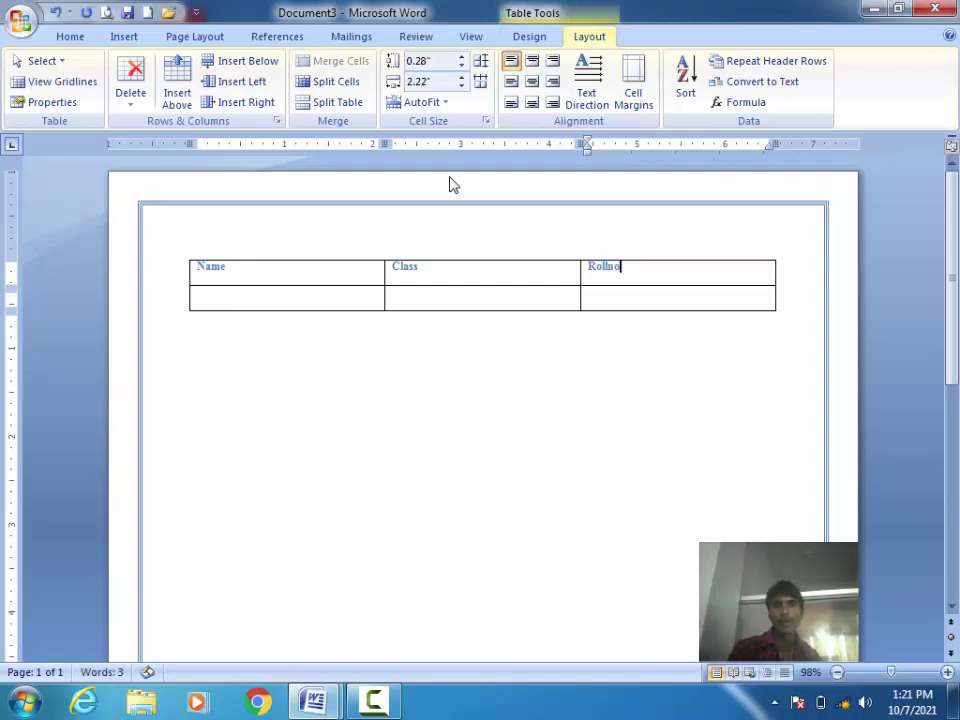
pyautogui.click(299, 291)
pyautogui.write('kugkug')
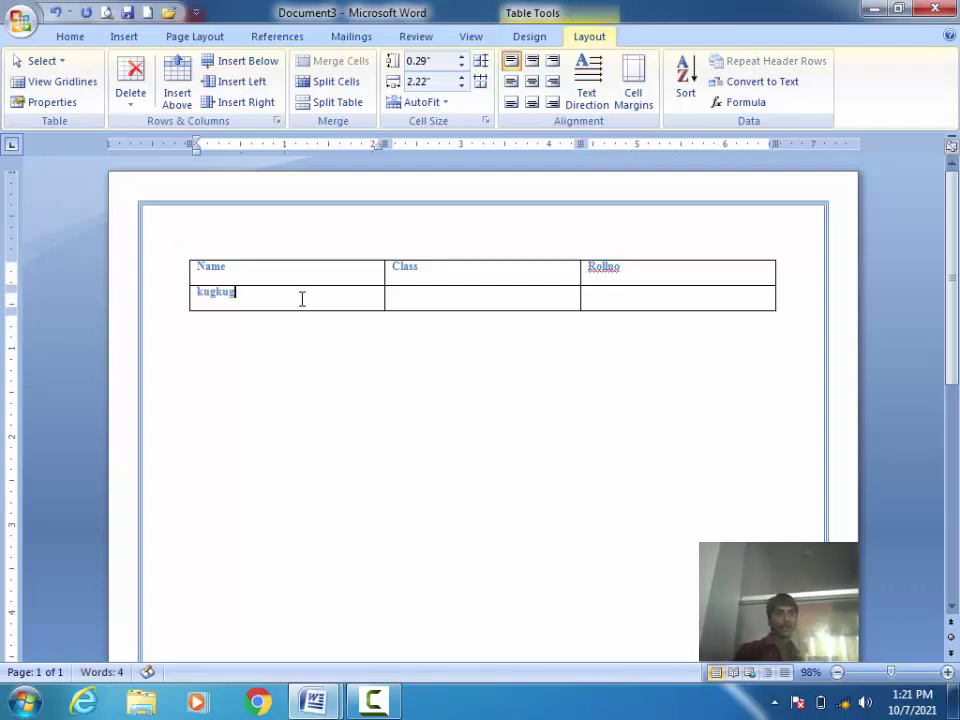
pyautogui.press('Tab')
pyautogui.press('Tab')
pyautogui.press('Tab')
pyautogui.press('Tab')
pyautogui.press('Tab')
pyautogui.press('Tab')
pyautogui.press('Tab')
pyautogui.press('Tab')
pyautogui.press('Tab')
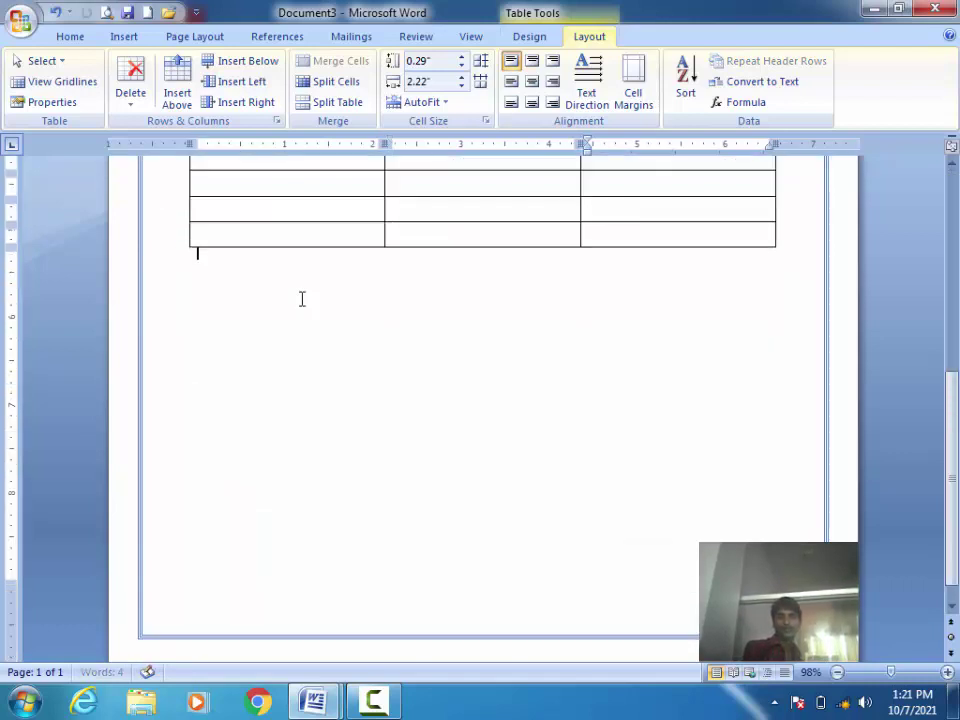
pyautogui.press('Tab')
pyautogui.press('Tab')
pyautogui.press('Tab')
pyautogui.press('Tab')
pyautogui.press('Tab')
pyautogui.press('Tab')
pyautogui.press('Tab')
pyautogui.press('Tab')
pyautogui.press('Tab')
pyautogui.press('Tab')
pyautogui.press('Tab')
pyautogui.press('Tab')
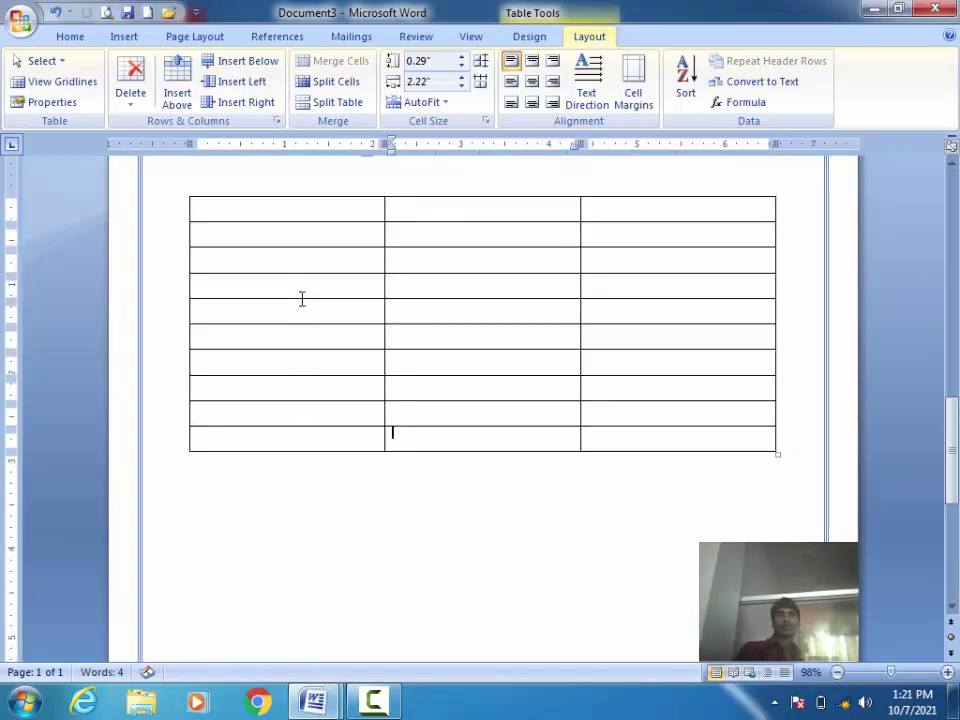
pyautogui.moveTo(957, 473); pyautogui.dragTo(957, 450)
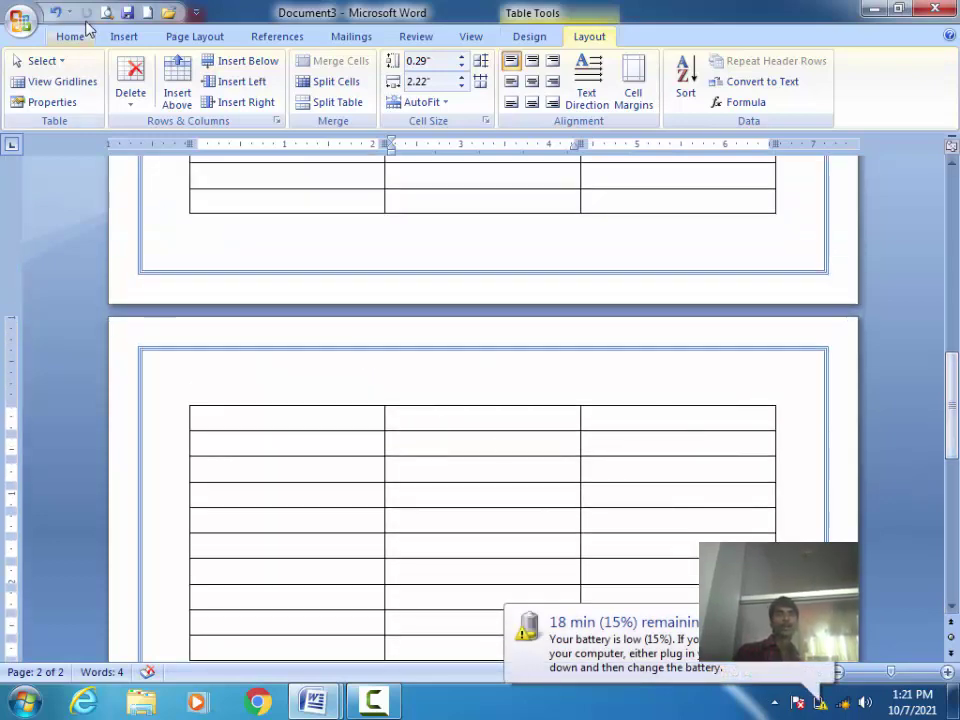
# Check the table in Print Preview, zooming in and out, then return to editing.
pyautogui.click(106, 12)
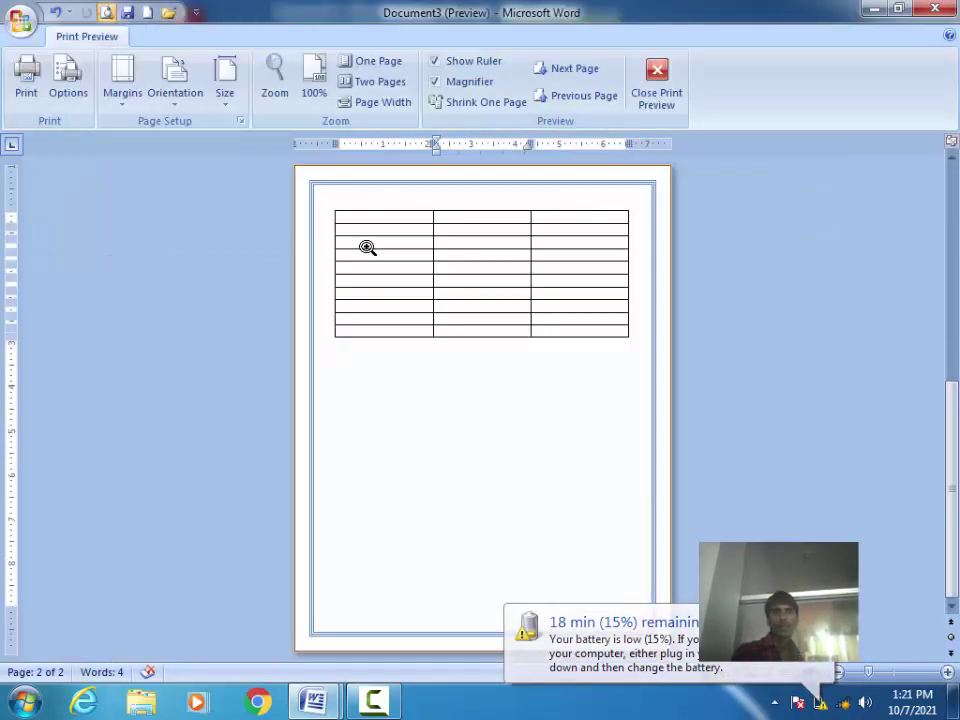
pyautogui.click(367, 247)
pyautogui.click(366, 246)
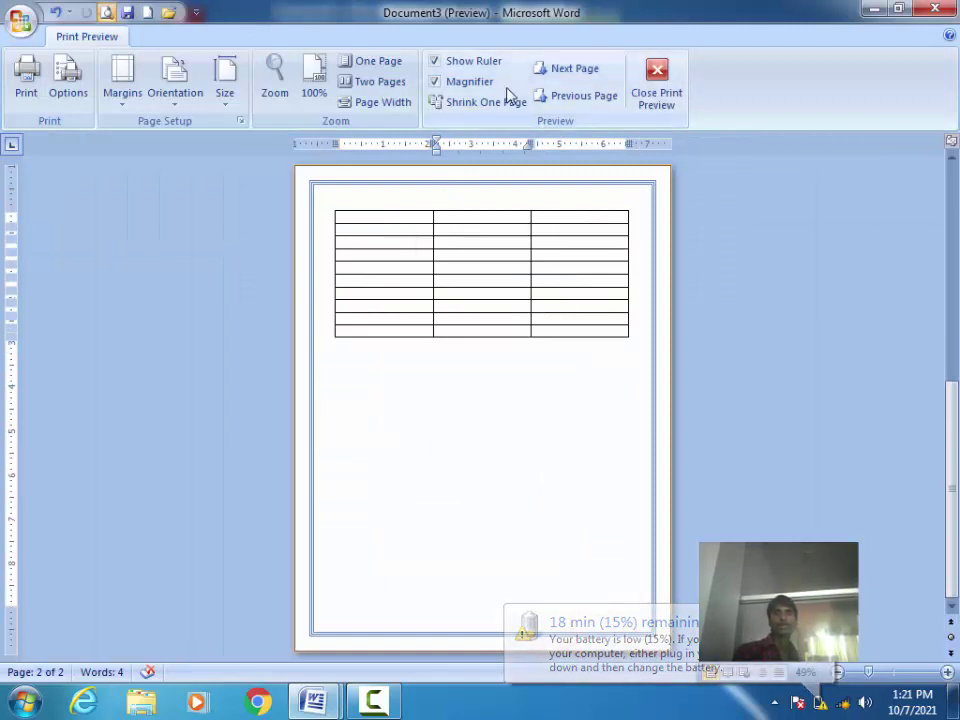
pyautogui.click(650, 100)
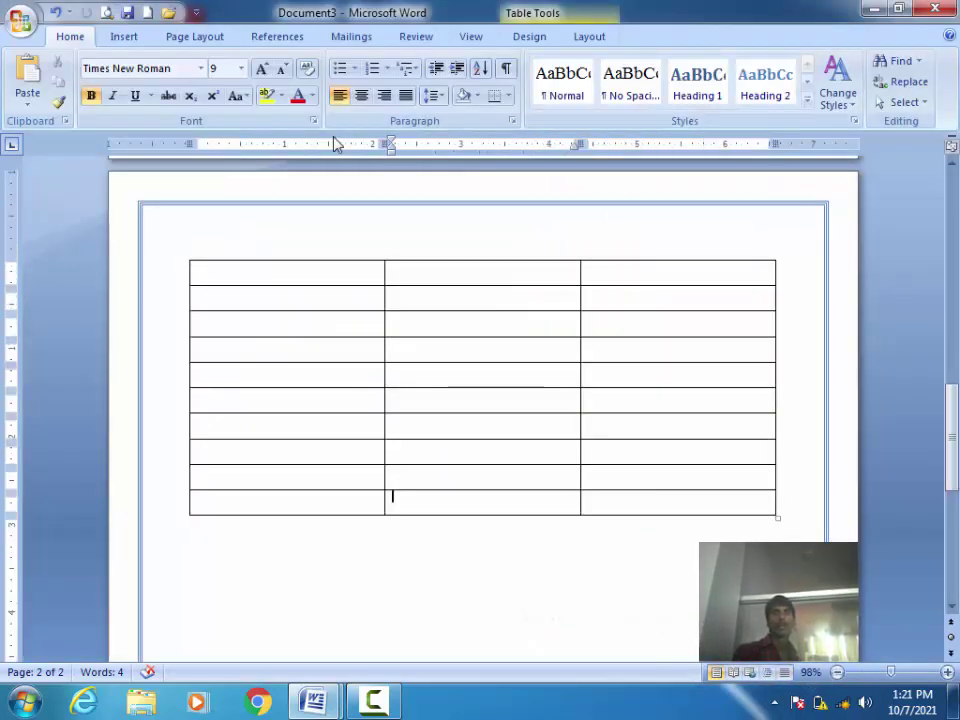
# Turn on Repeat Header Rows for the Name/Class/Rollno header row.
pyautogui.click(597, 41)
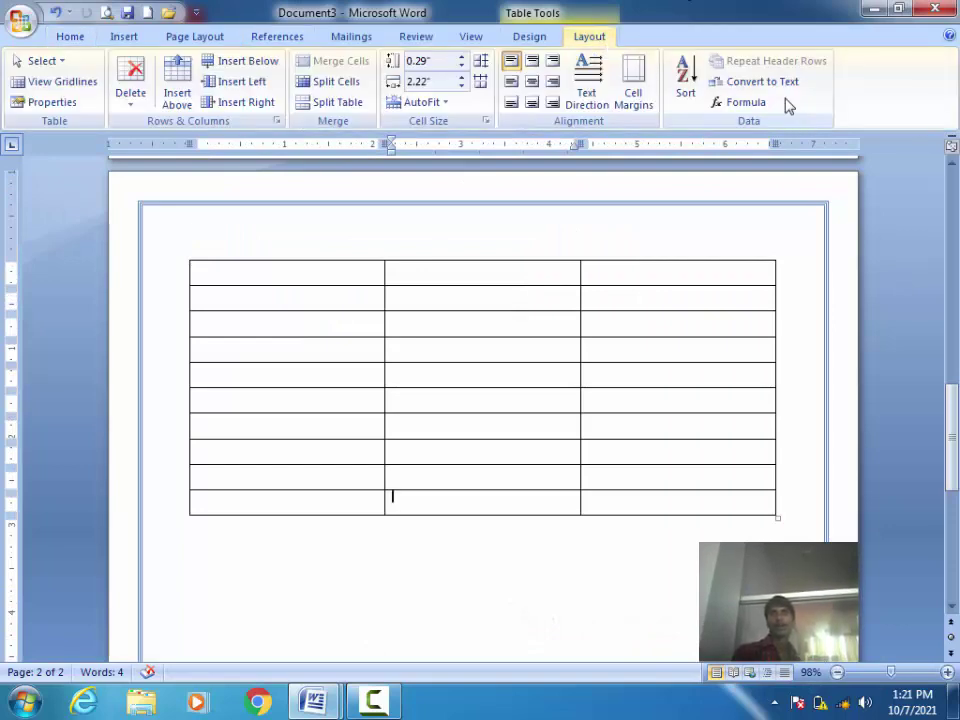
pyautogui.click(489, 326)
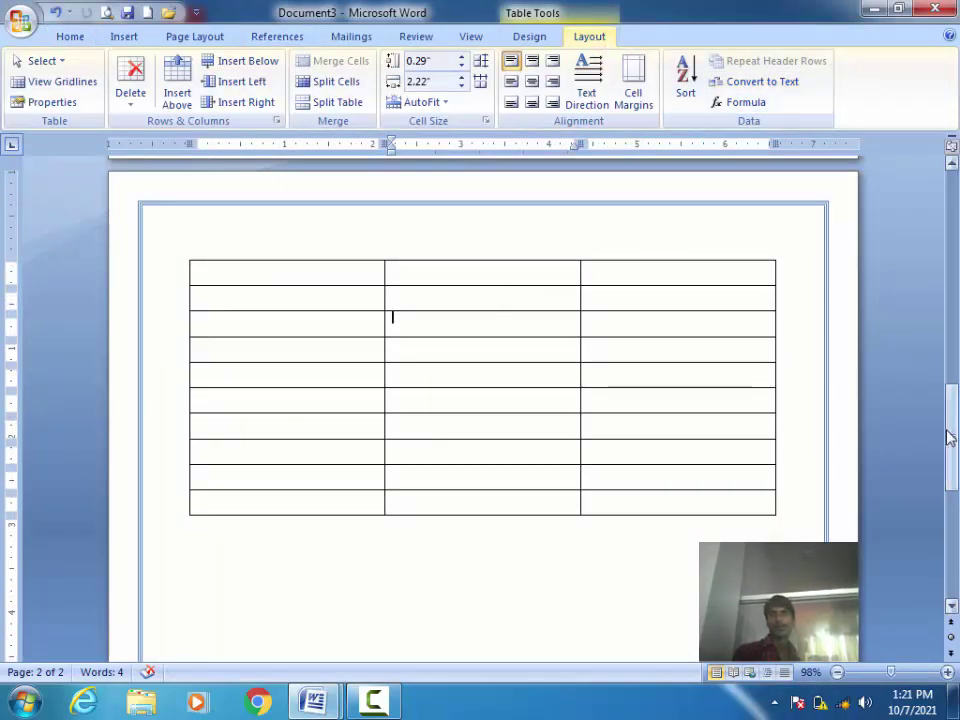
pyautogui.moveTo(950, 437); pyautogui.dragTo(950, 225)
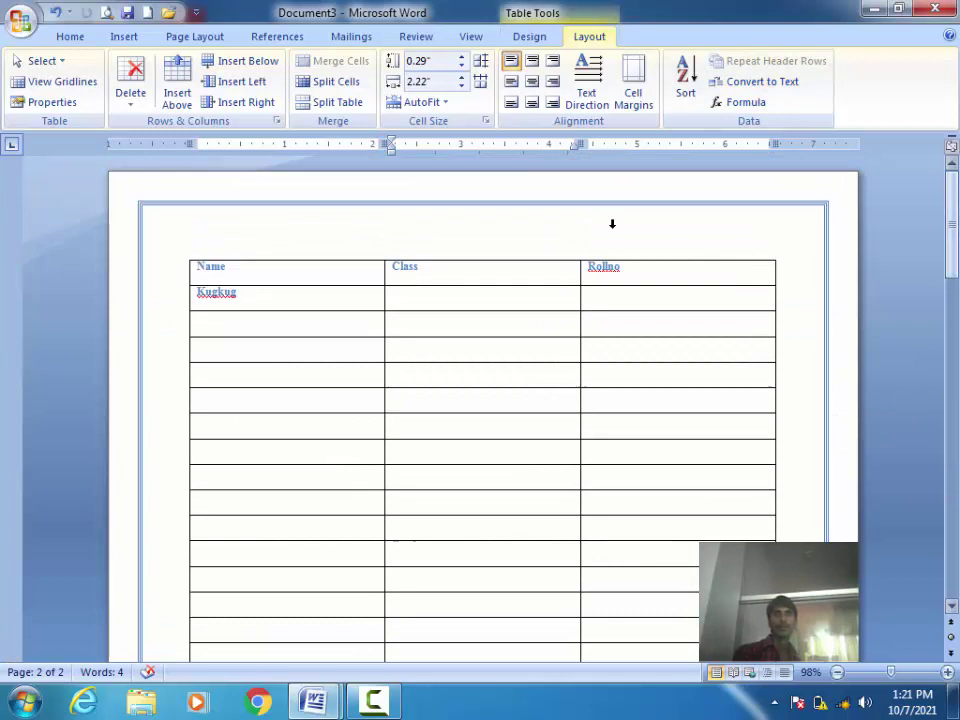
pyautogui.click(541, 269)
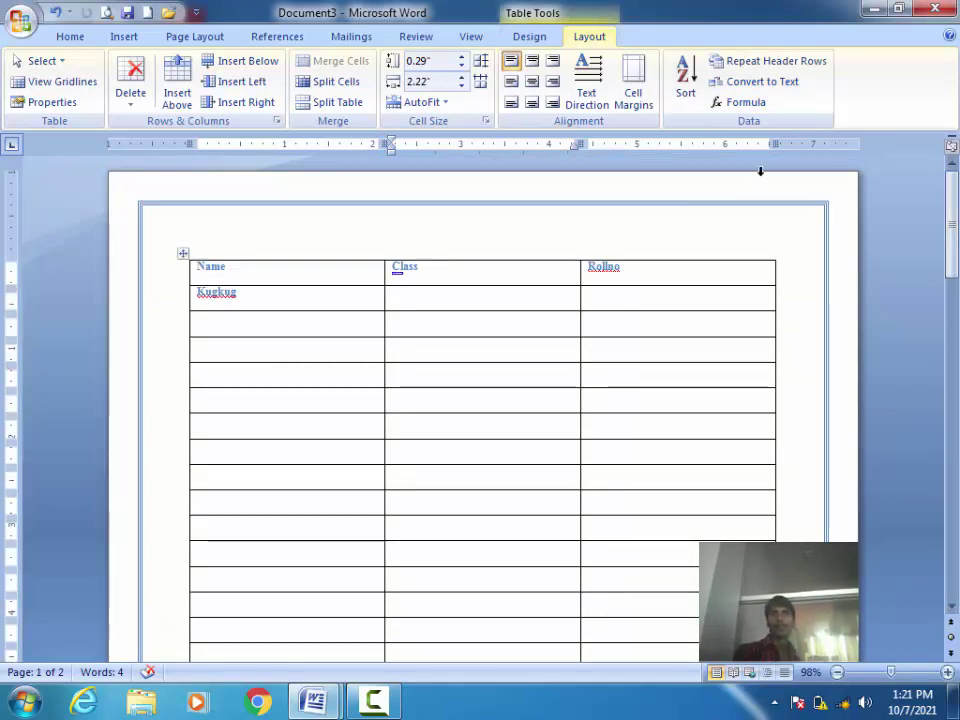
pyautogui.click(762, 64)
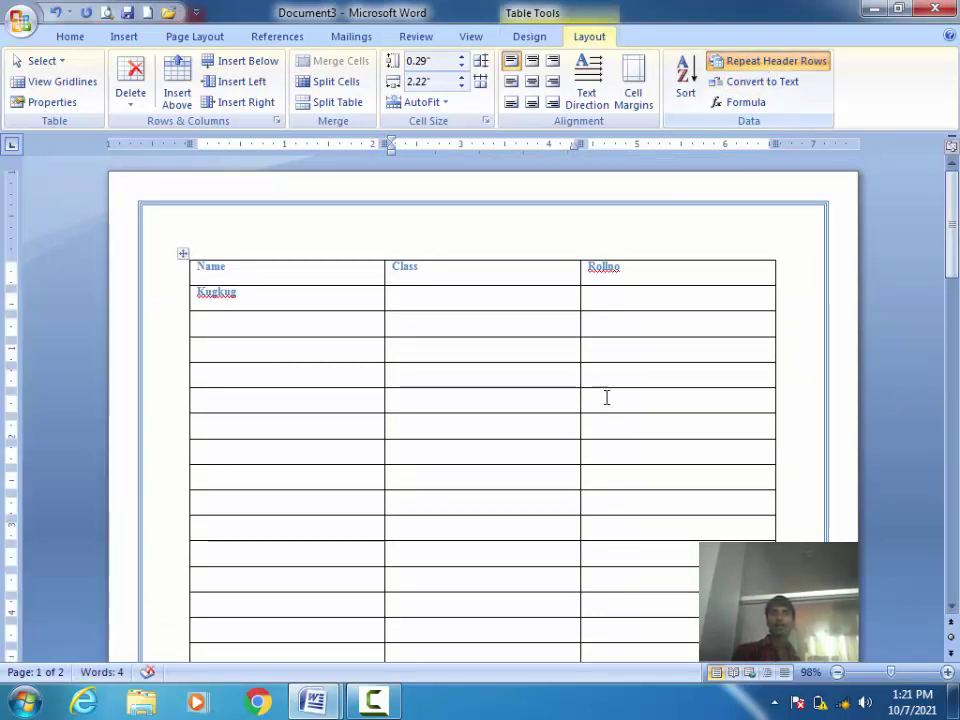
pyautogui.click(106, 12)
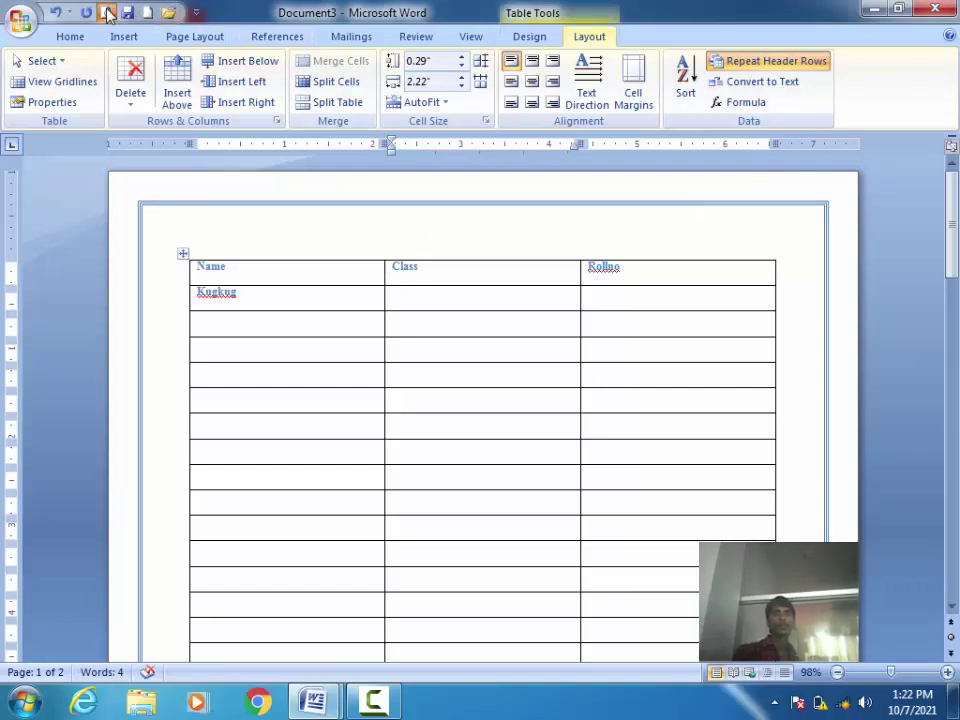
pyautogui.click(425, 213)
pyautogui.click(425, 213)
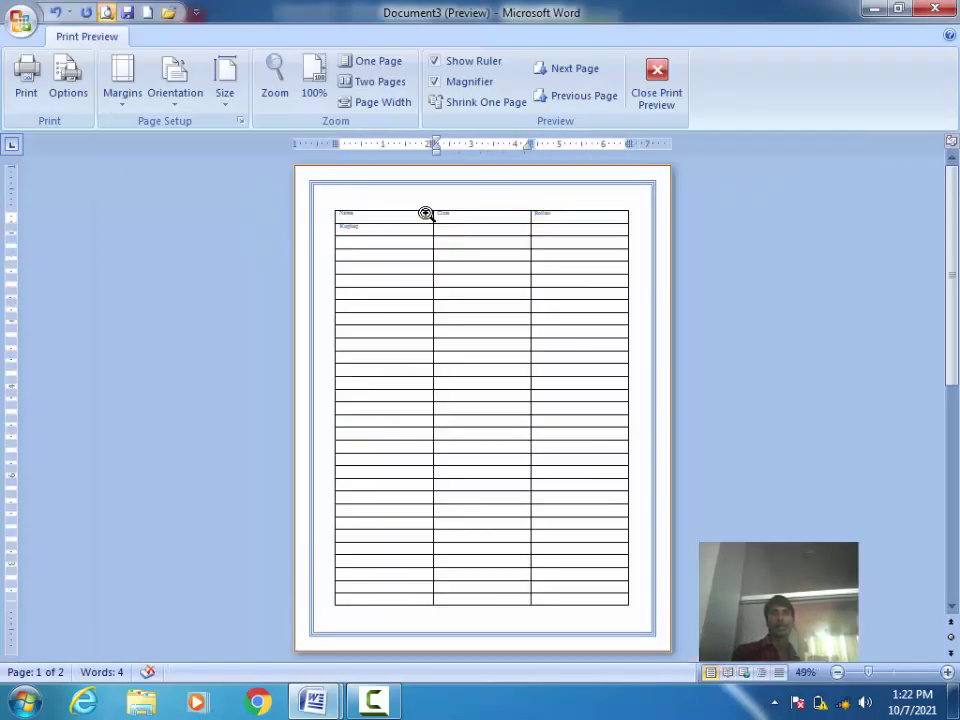
pyautogui.click(425, 213)
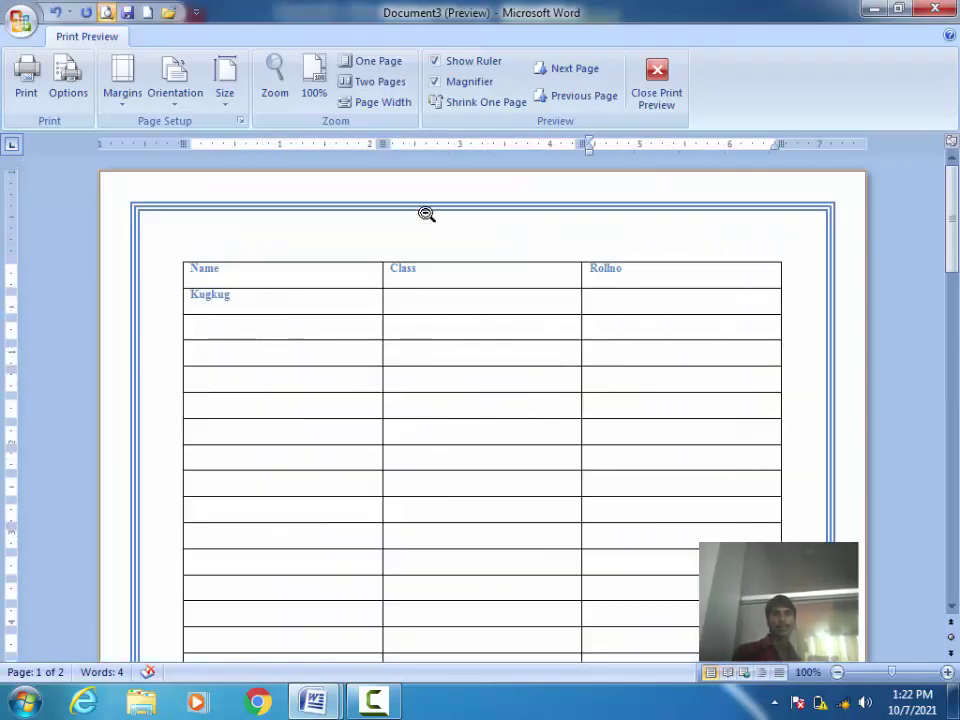
pyautogui.click(563, 72)
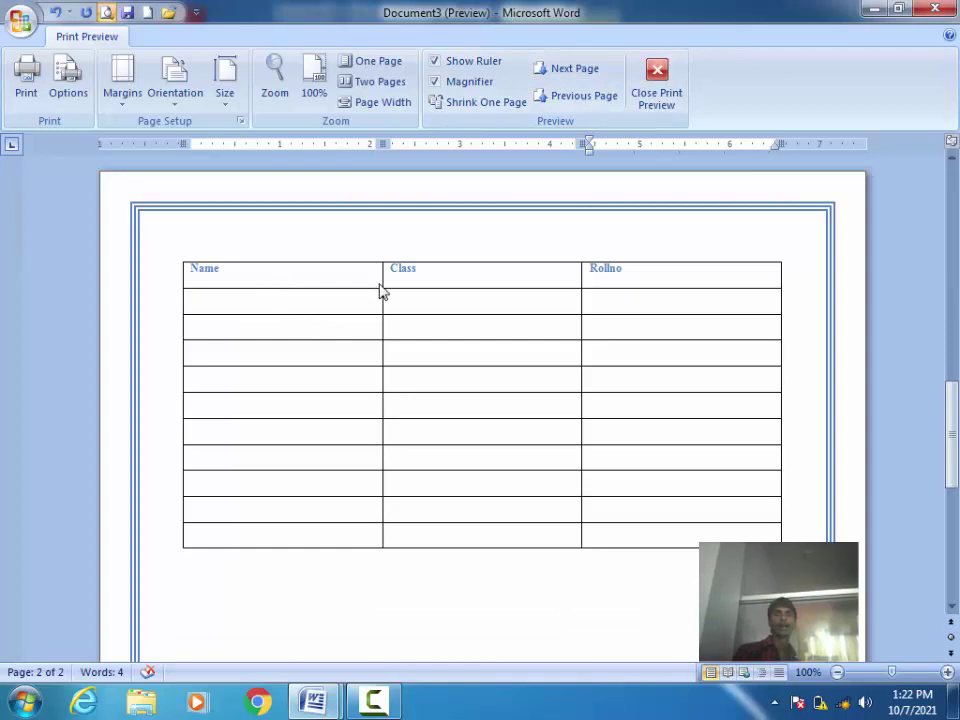
pyautogui.click(660, 100)
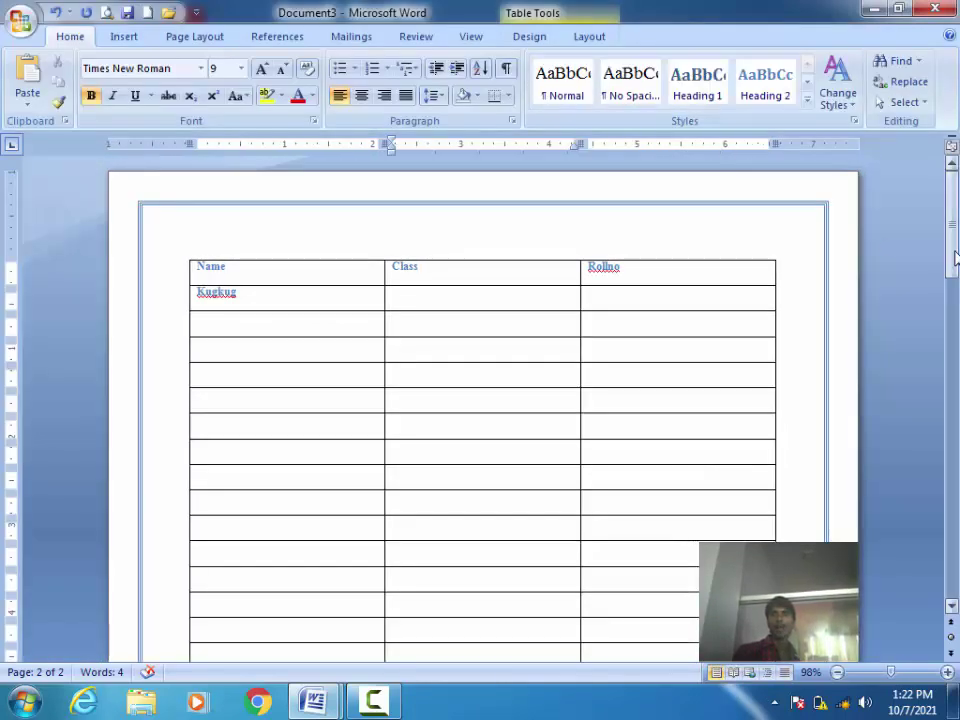
pyautogui.moveTo(953, 258)
pyautogui.mouseDown()
pyautogui.moveTo(953, 392)
pyautogui.moveTo(957, 230)
pyautogui.mouseUp()
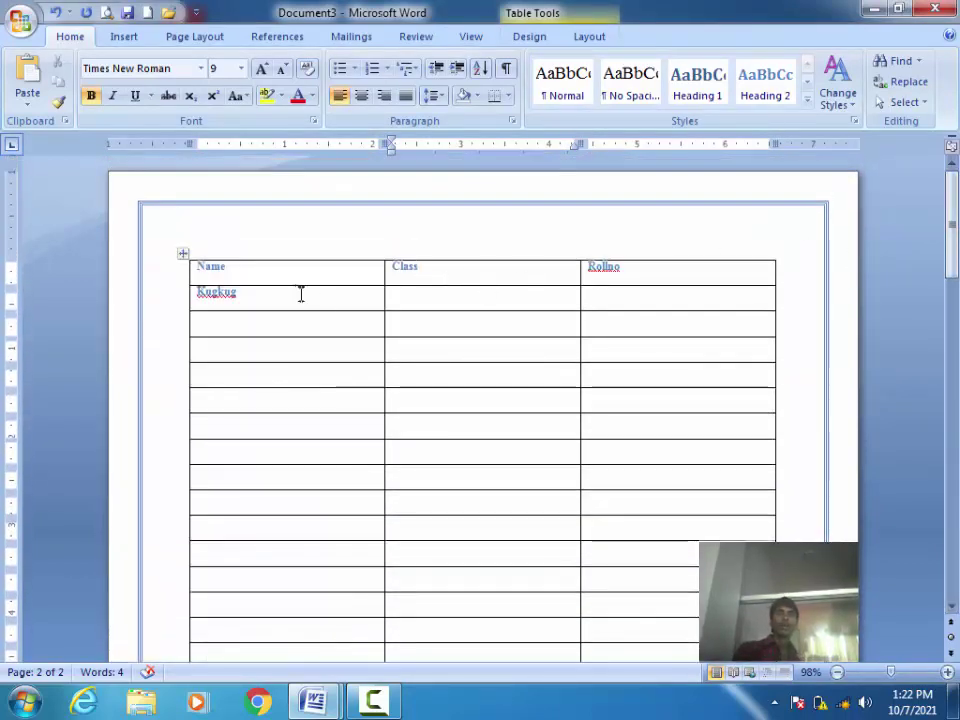
pyautogui.moveTo(953, 240); pyautogui.dragTo(953, 400)
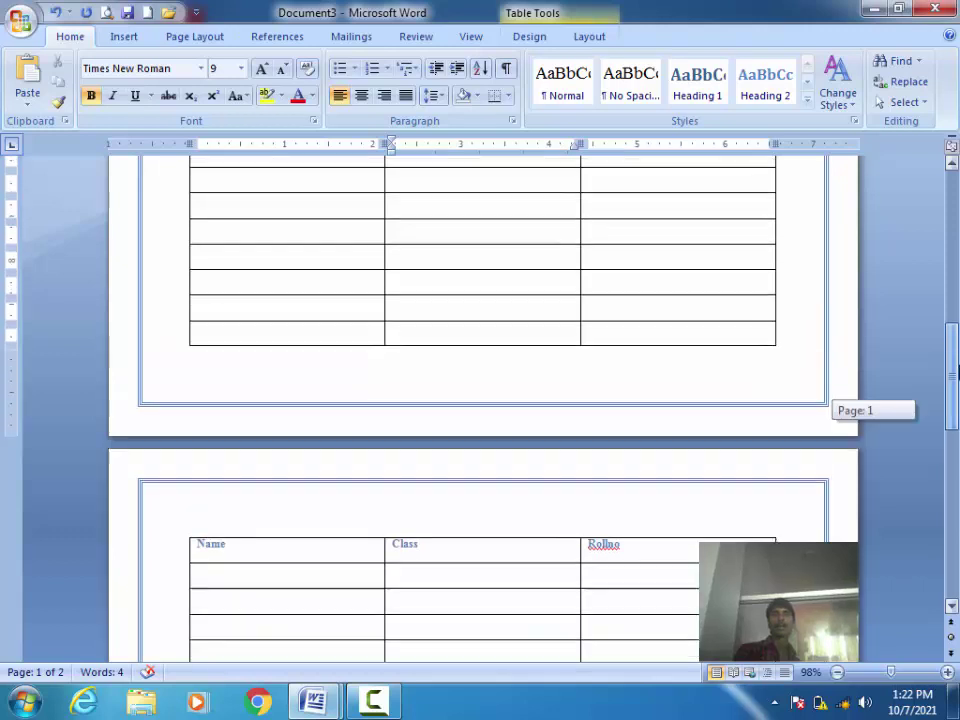
pyautogui.moveTo(955, 415); pyautogui.dragTo(955, 245)
# Undo the extra empty rows so the table fits on one page.
pyautogui.click(589, 37)
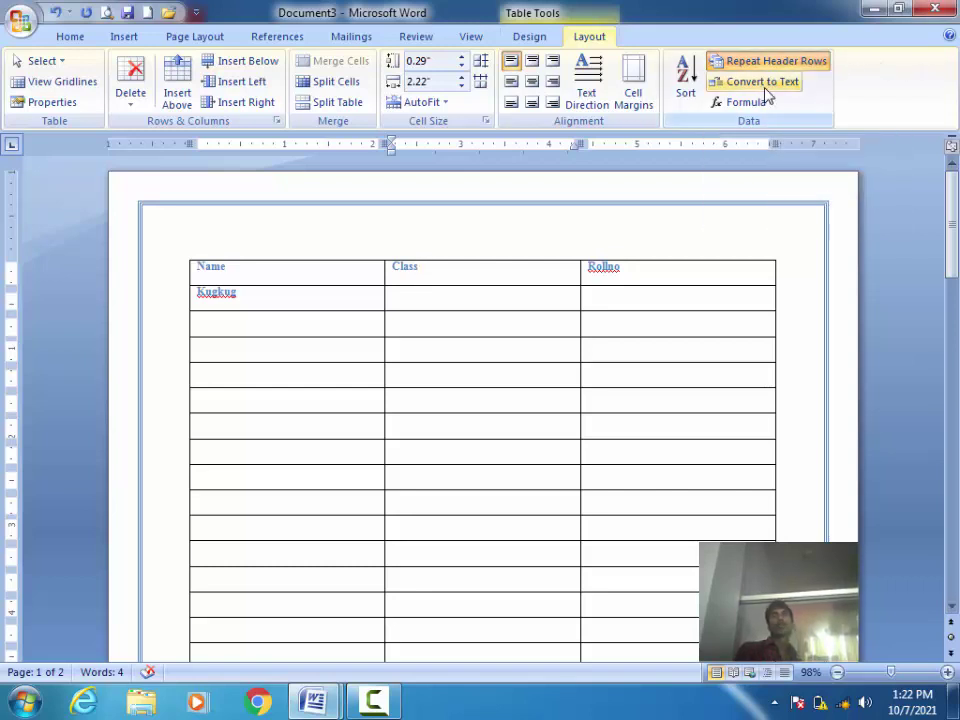
pyautogui.click(548, 291)
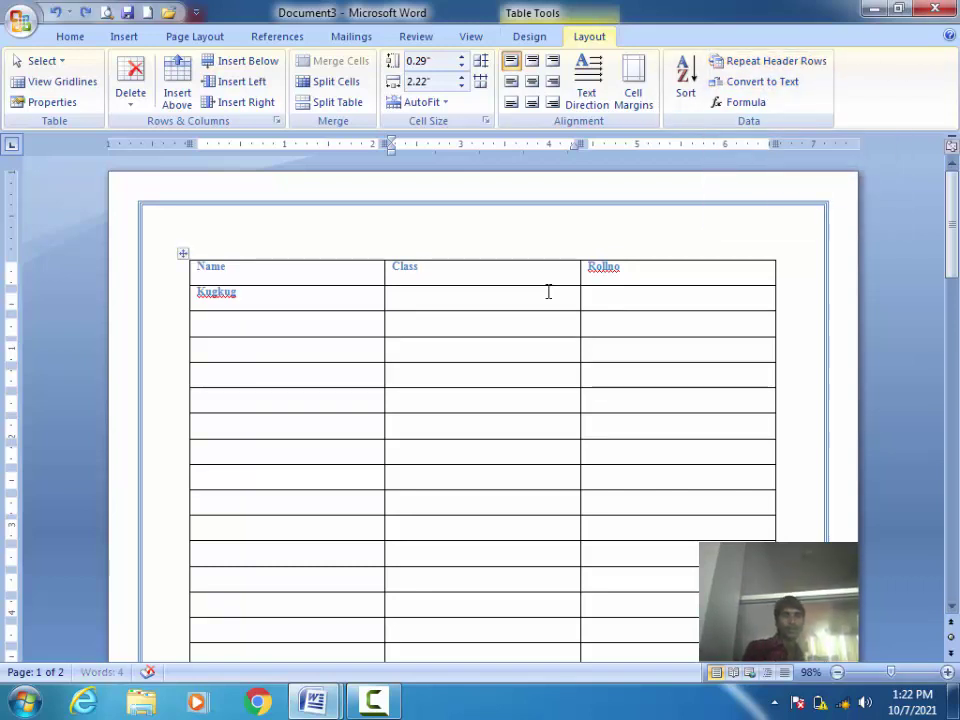
pyautogui.scroll(-12, 548, 291)
pyautogui.scroll(-8, 548, 291)
pyautogui.scroll(2, 548, 291)
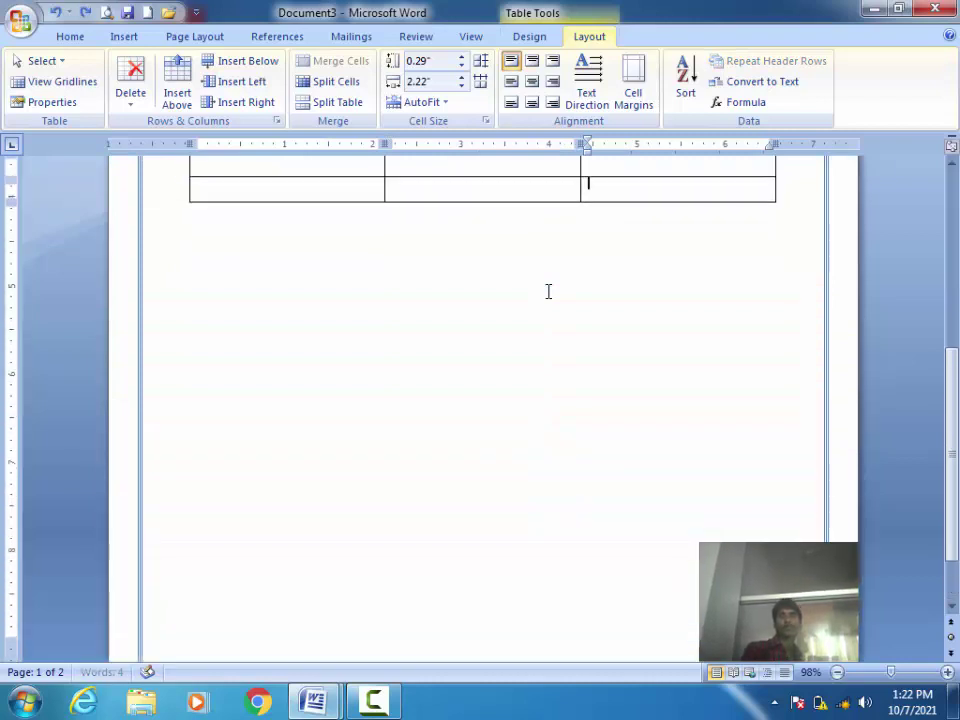
pyautogui.moveTo(955, 500); pyautogui.dragTo(957, 322)
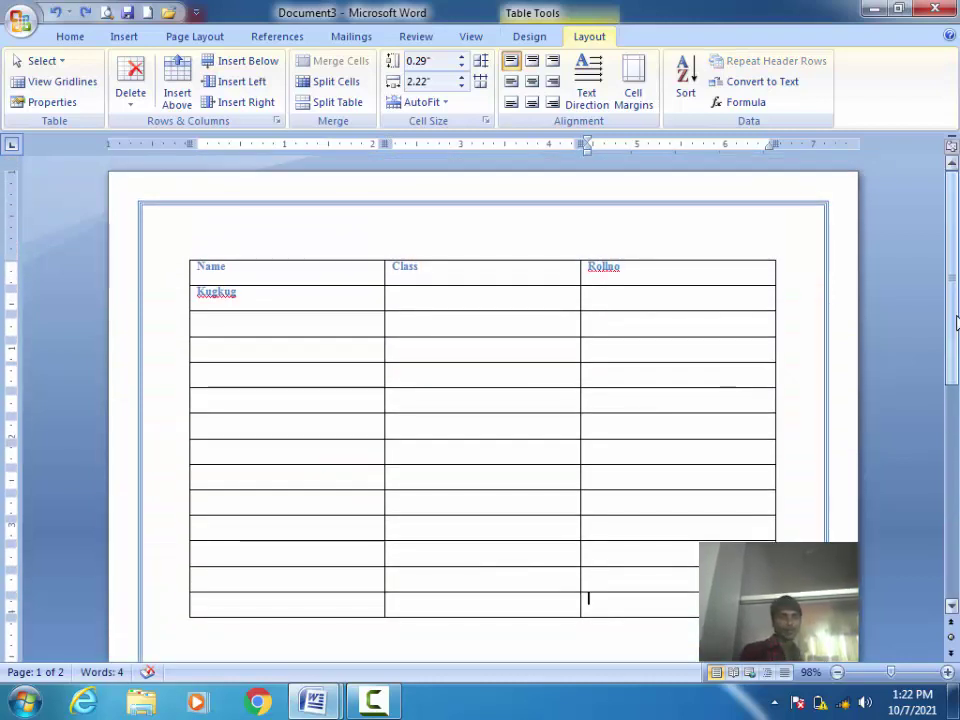
pyautogui.hotkey('ctrl', 'z')
pyautogui.hotkey('ctrl', 'z')
pyautogui.hotkey('ctrl', 'z')
pyautogui.hotkey('ctrl', 'z')
pyautogui.hotkey('ctrl', 'z')
pyautogui.hotkey('ctrl', 'z')
pyautogui.hotkey('ctrl', 'z')
pyautogui.hotkey('ctrl', 'z')
pyautogui.hotkey('ctrl', 'z')
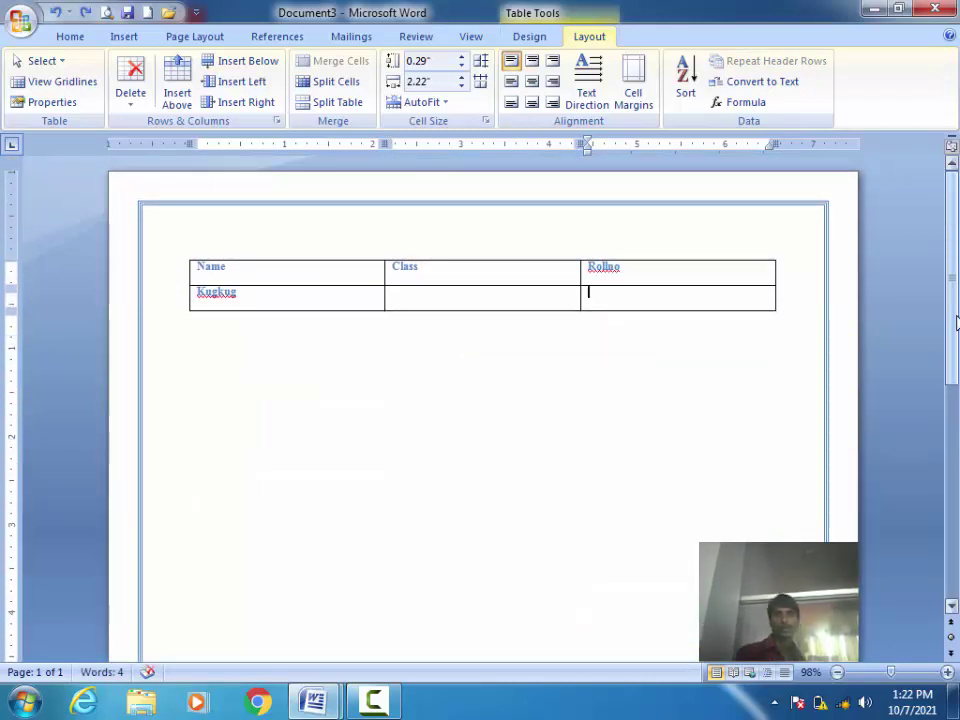
# Fill the data cells with 496, +85+, +8+, 6496496 and 9496496, adding rows as needed.
pyautogui.write('496')
pyautogui.hotkey('shift', 'Tab')
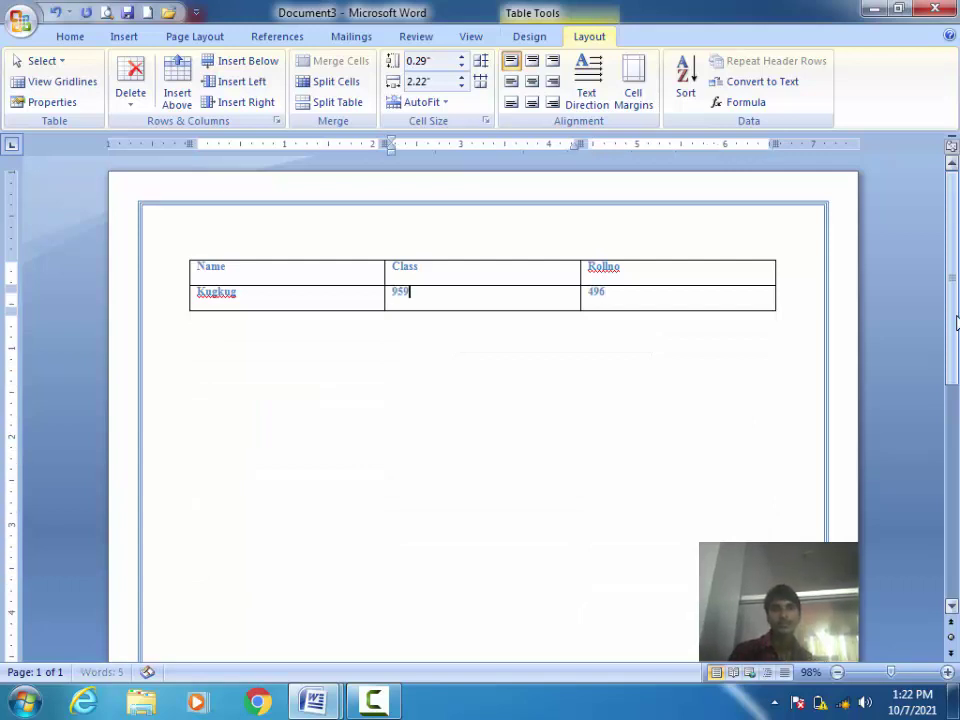
pyautogui.press('Tab')
pyautogui.press('Tab')
pyautogui.press('Tab')
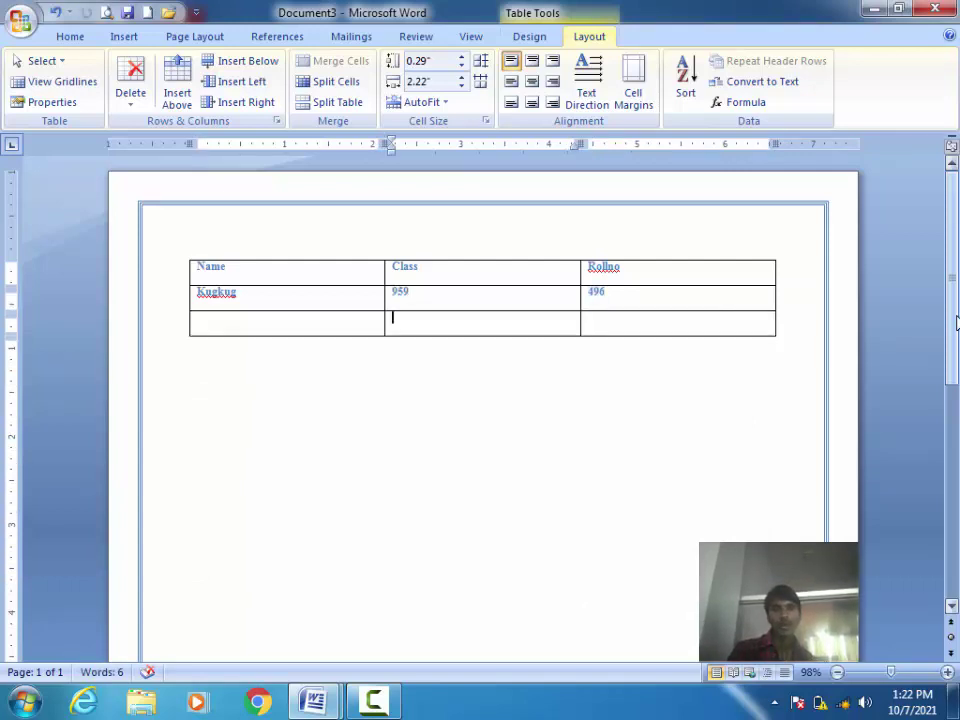
pyautogui.hotkey('shift', 'Tab')
pyautogui.write('+85+')
pyautogui.press('Tab')
pyautogui.write('+8')
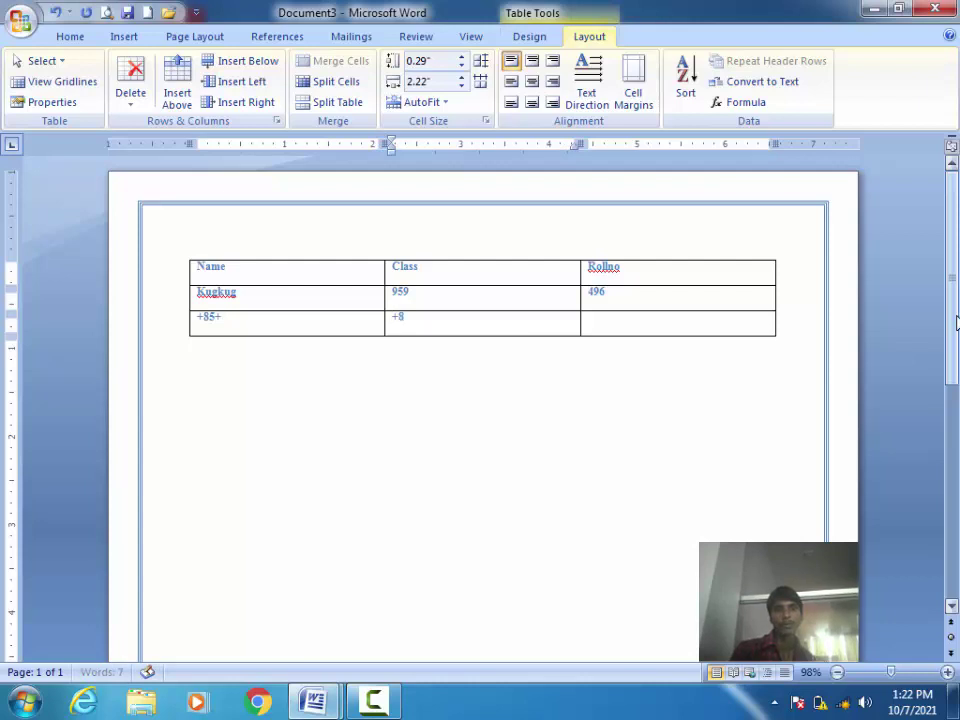
pyautogui.write('+')
pyautogui.press('Tab')
pyautogui.write('6496496')
pyautogui.press('Tab')
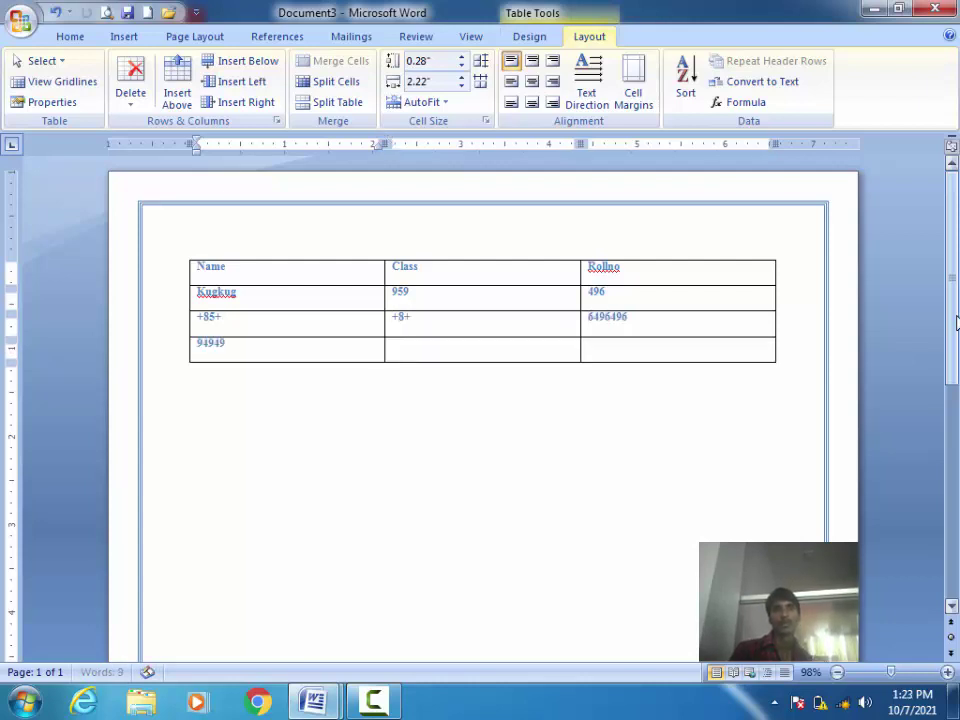
pyautogui.press('Tab')
pyautogui.write('9496496')
pyautogui.press('Tab')
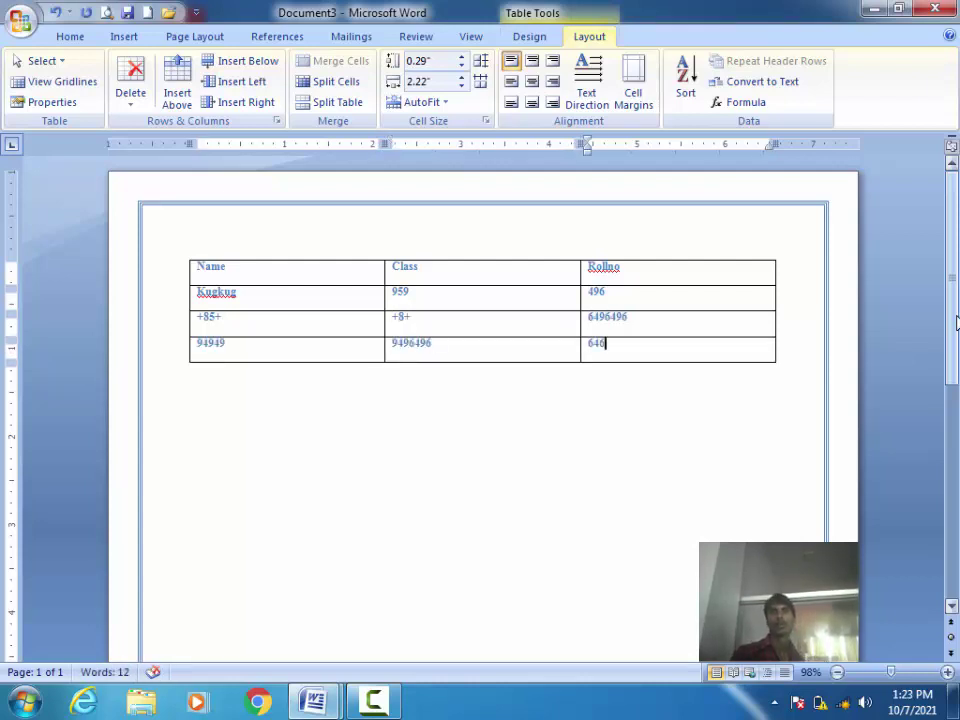
pyautogui.moveTo(480, 310)
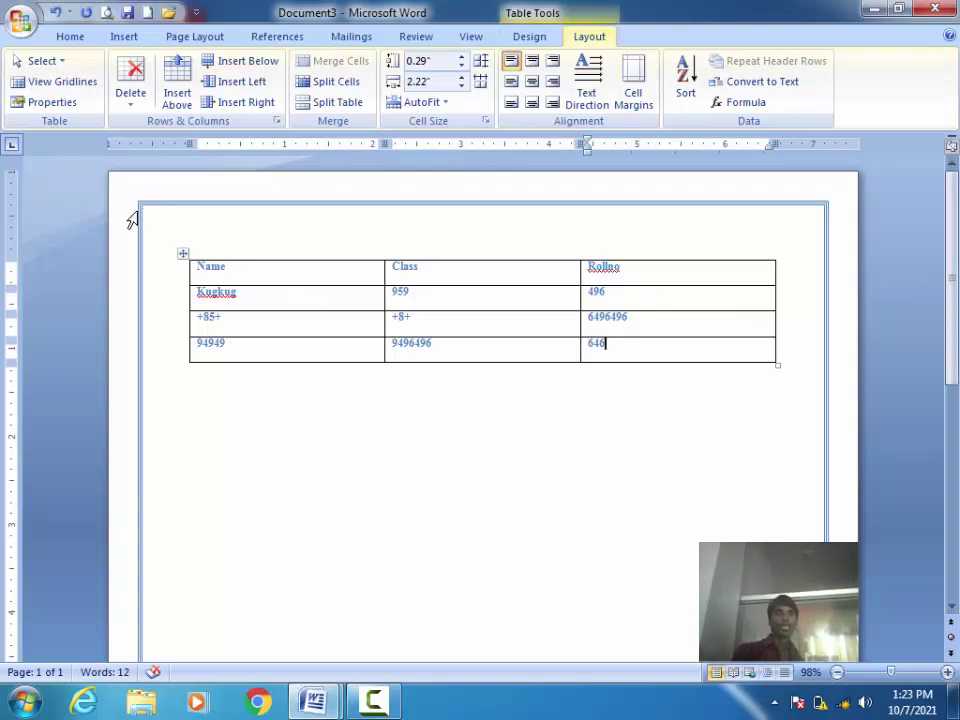
# Open Convert Text to Table from Insert > Table, cancel it, and return to Table Tools Layout.
pyautogui.click(183, 251)
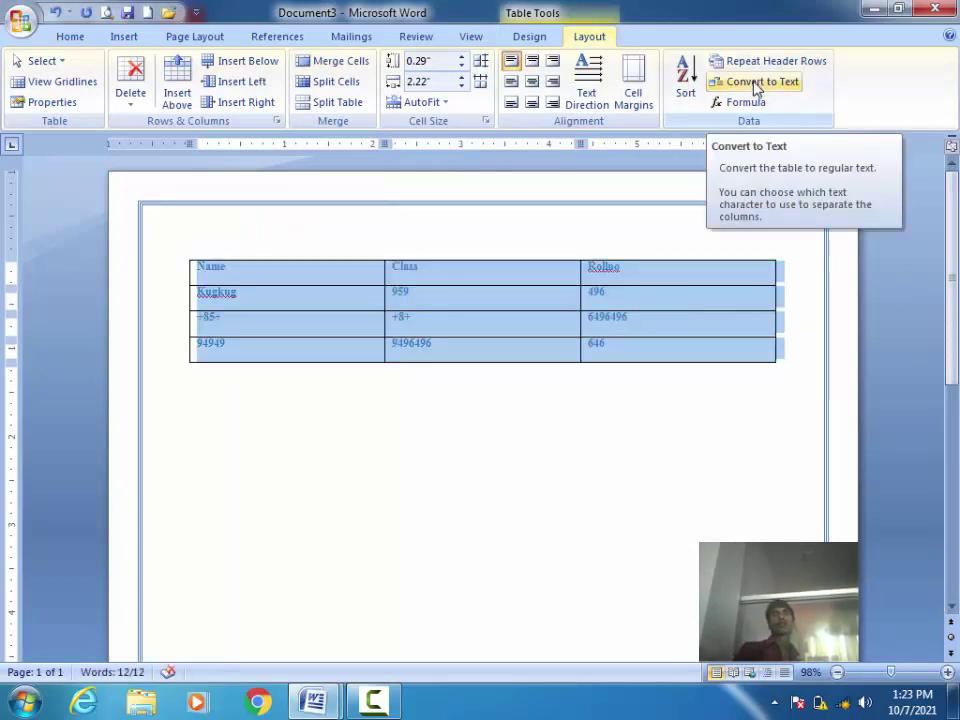
pyautogui.click(70, 36)
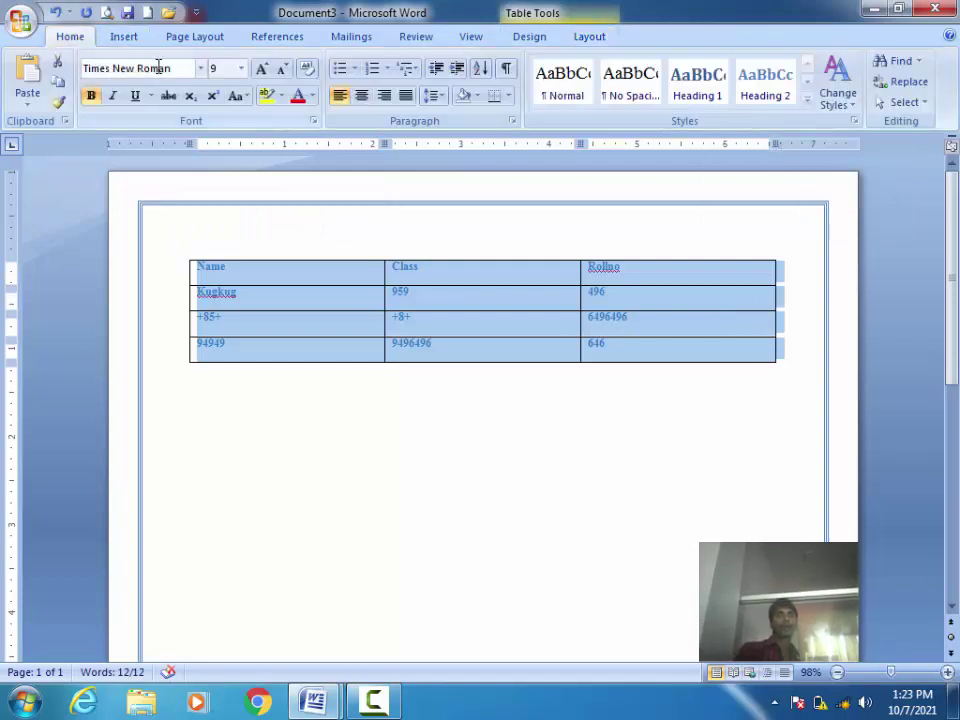
pyautogui.click(120, 37)
pyautogui.click(122, 88)
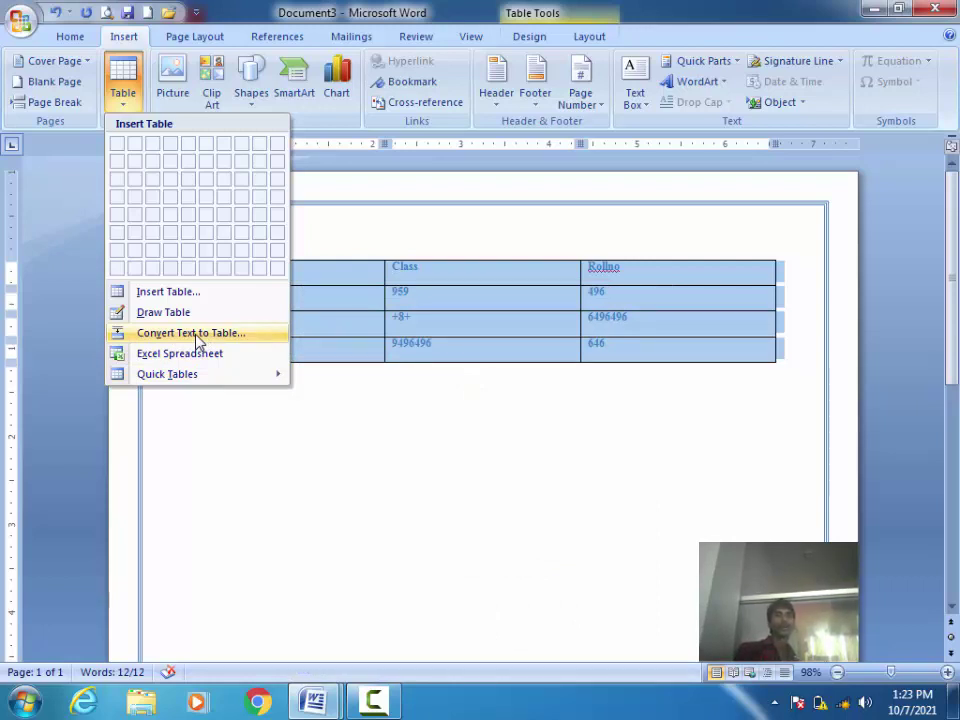
pyautogui.click(197, 338)
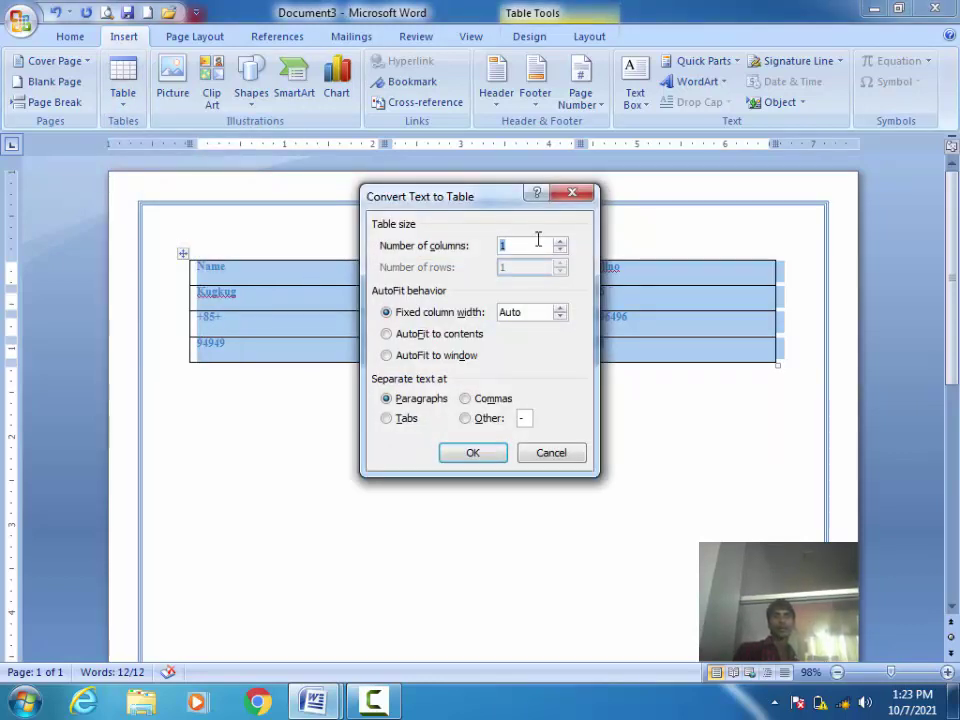
pyautogui.click(572, 193)
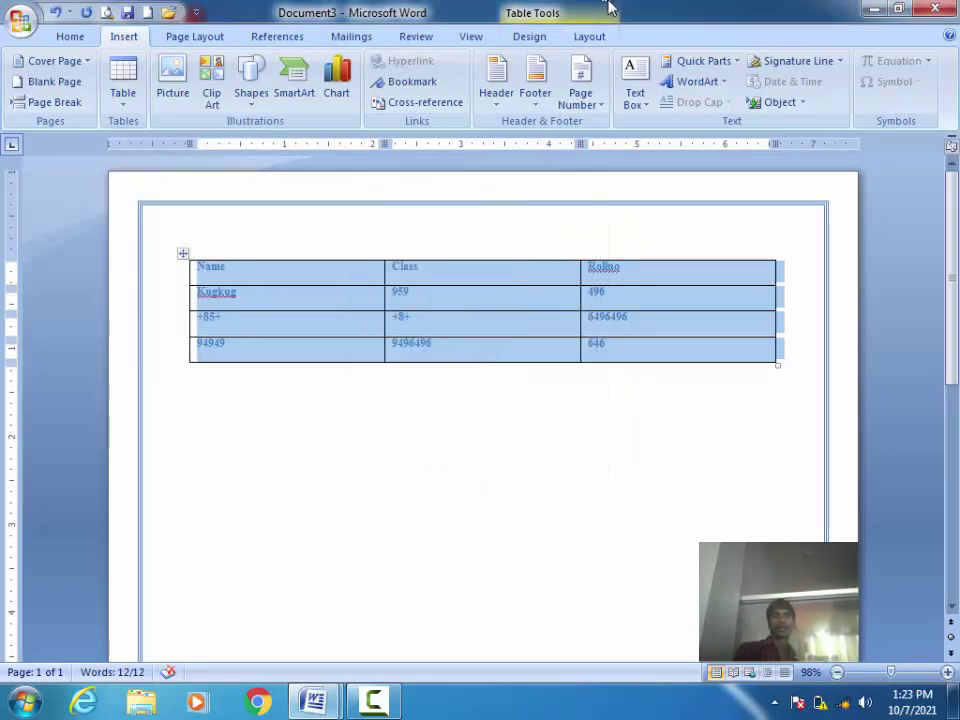
pyautogui.click(590, 42)
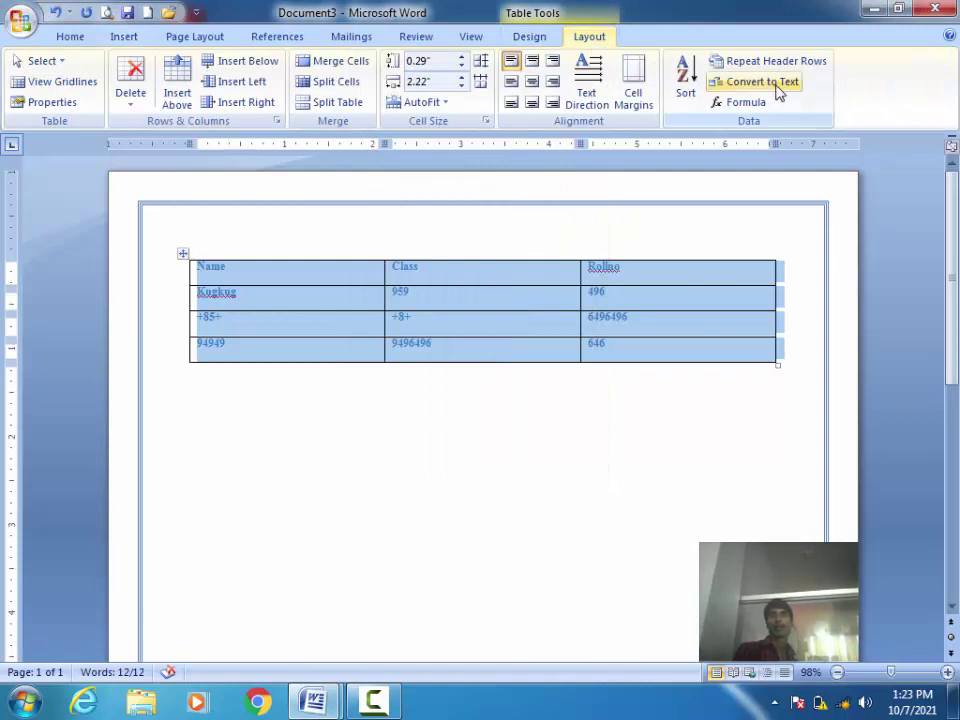
# Convert the table to text, trying each separator option before settling on Tabs.
pyautogui.click(760, 82)
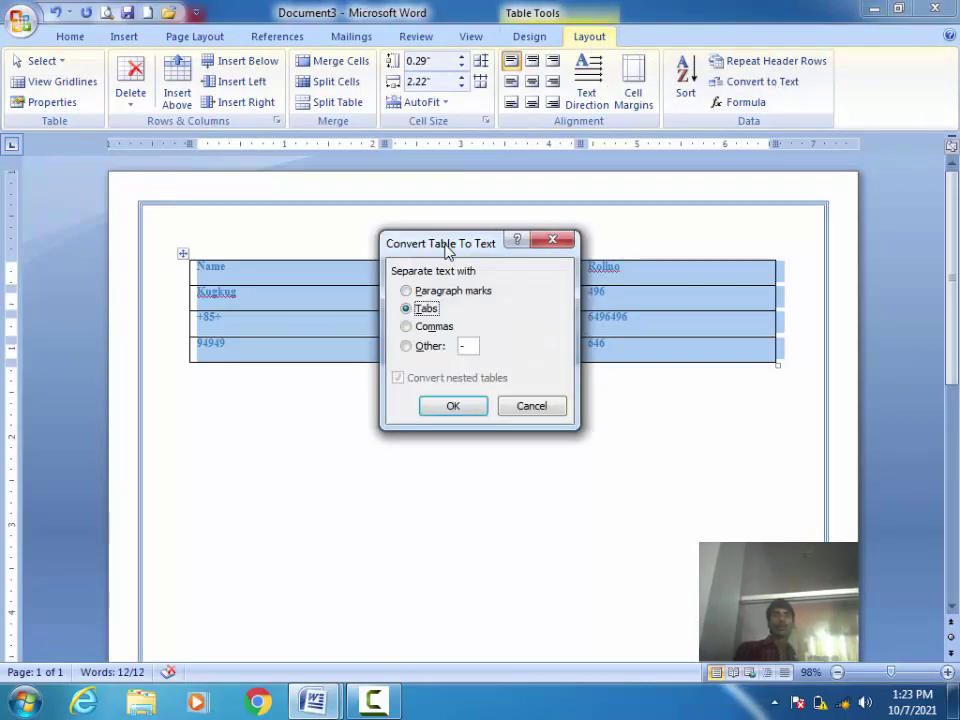
pyautogui.moveTo(447, 250); pyautogui.dragTo(279, 438)
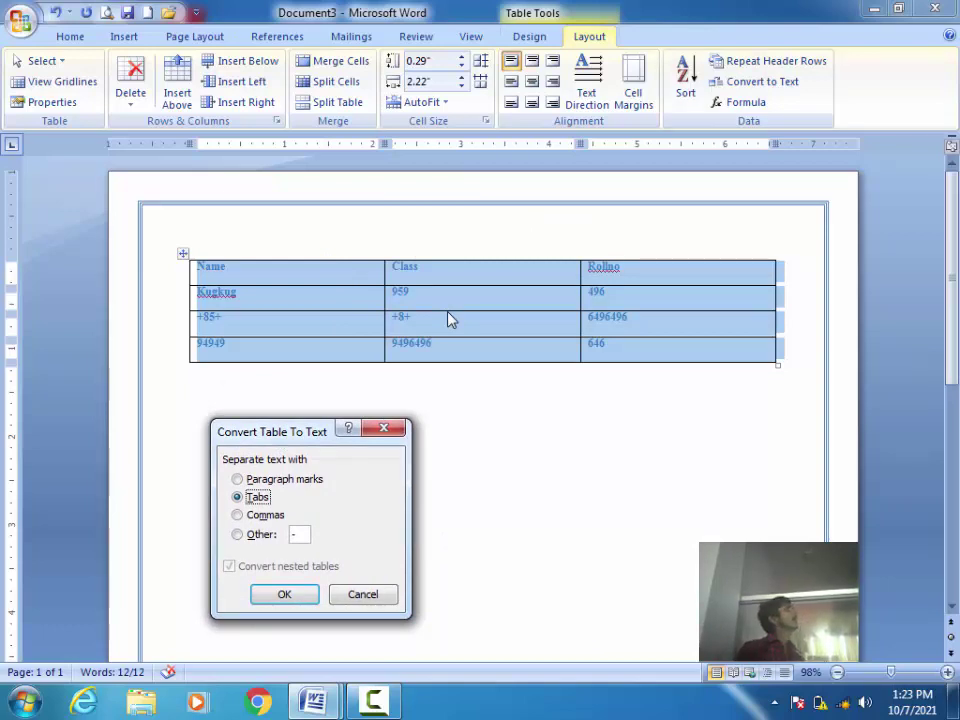
pyautogui.click(281, 482)
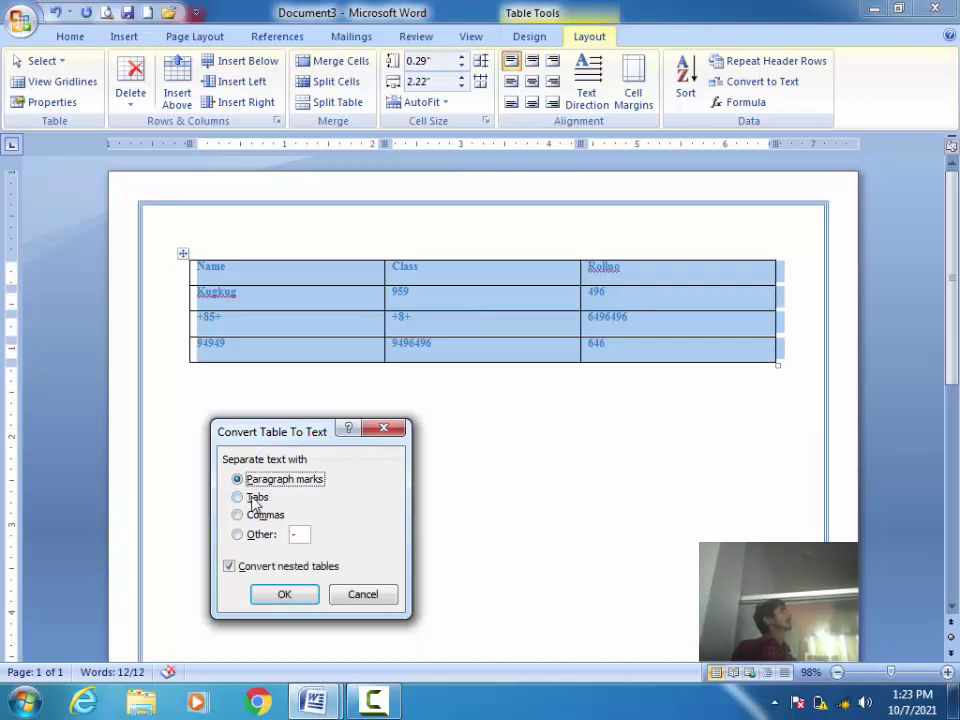
pyautogui.click(257, 497)
pyautogui.click(266, 515)
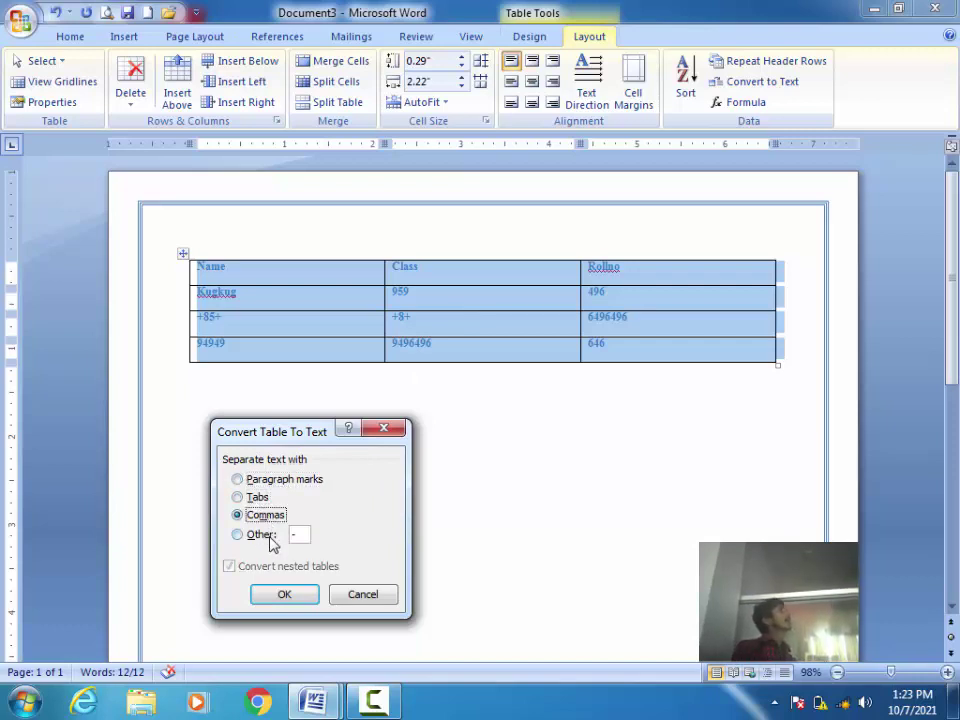
pyautogui.click(270, 537)
pyautogui.write(';')
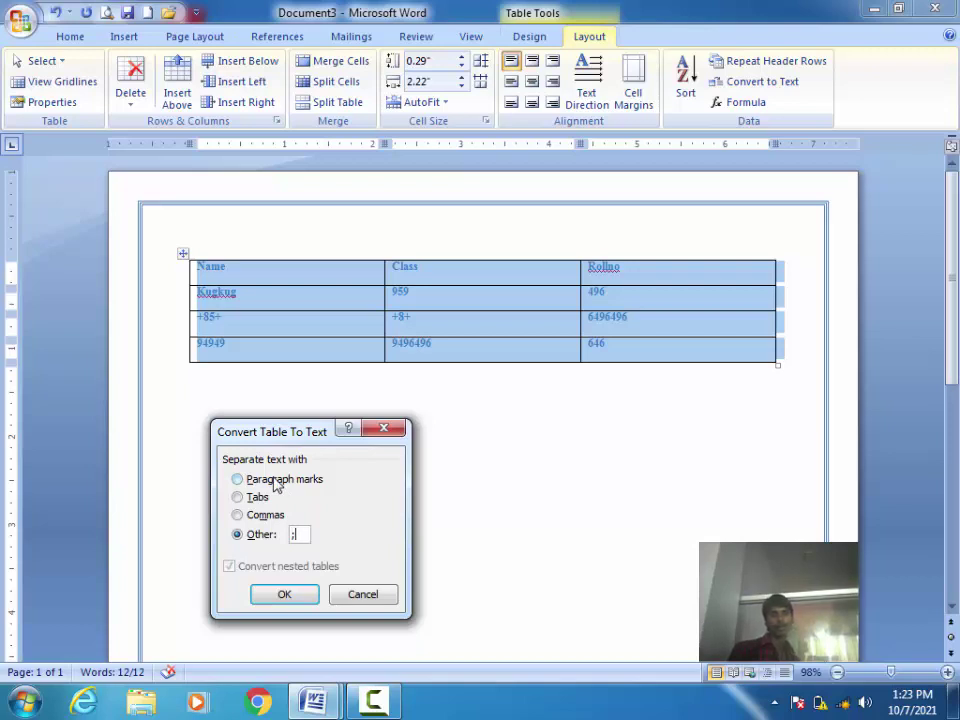
pyautogui.click(260, 498)
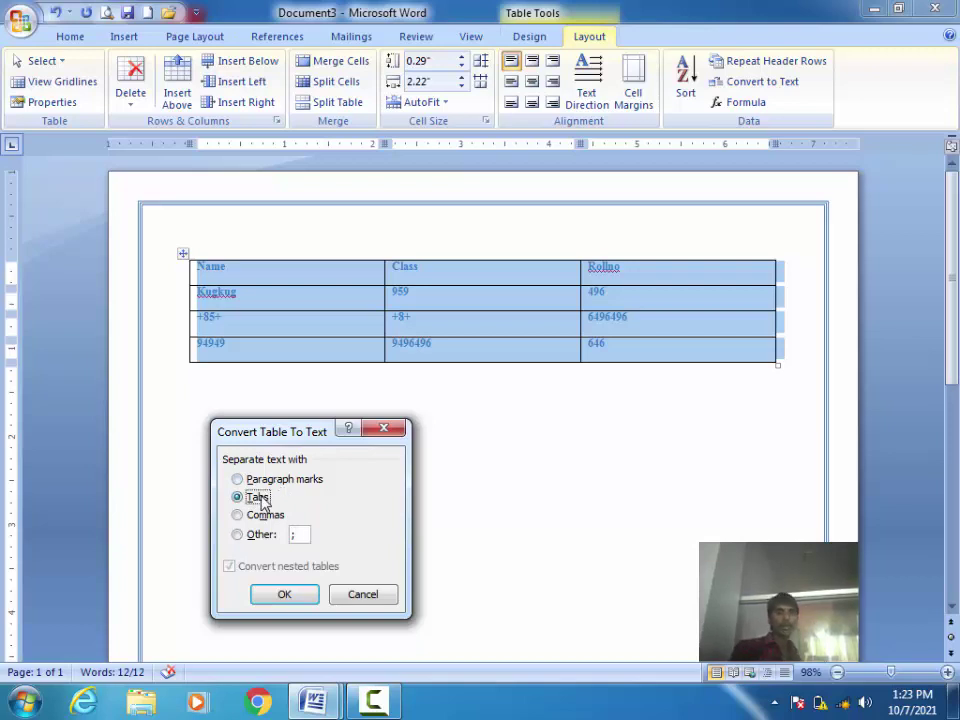
pyautogui.click(282, 595)
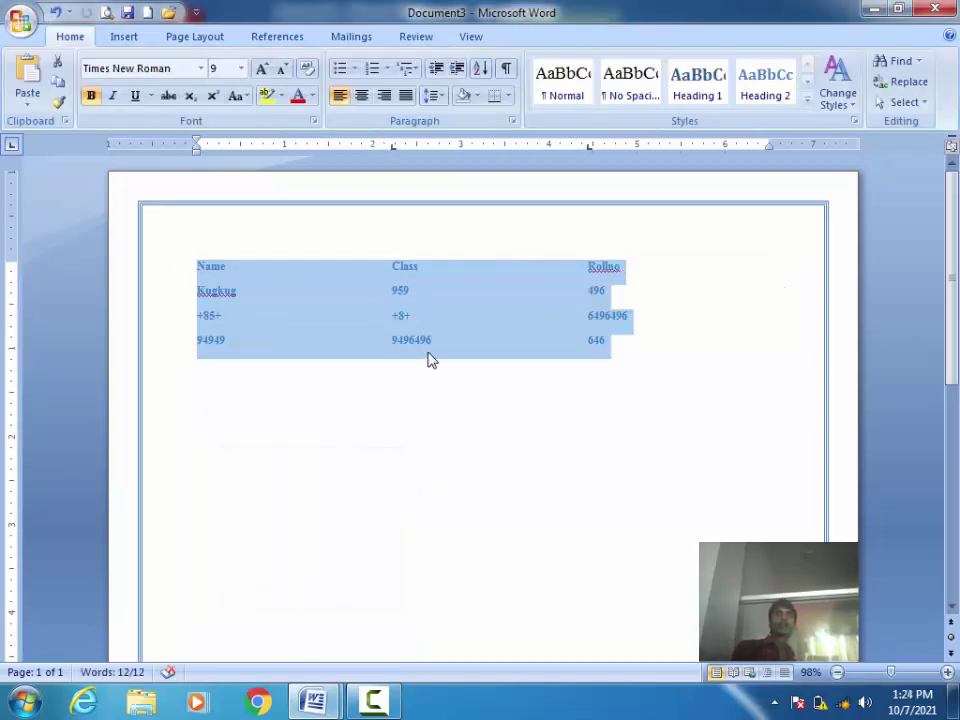
# Convert the selected tab-separated text back into a 3-column table split at tabs.
pyautogui.rightClick(344, 280)
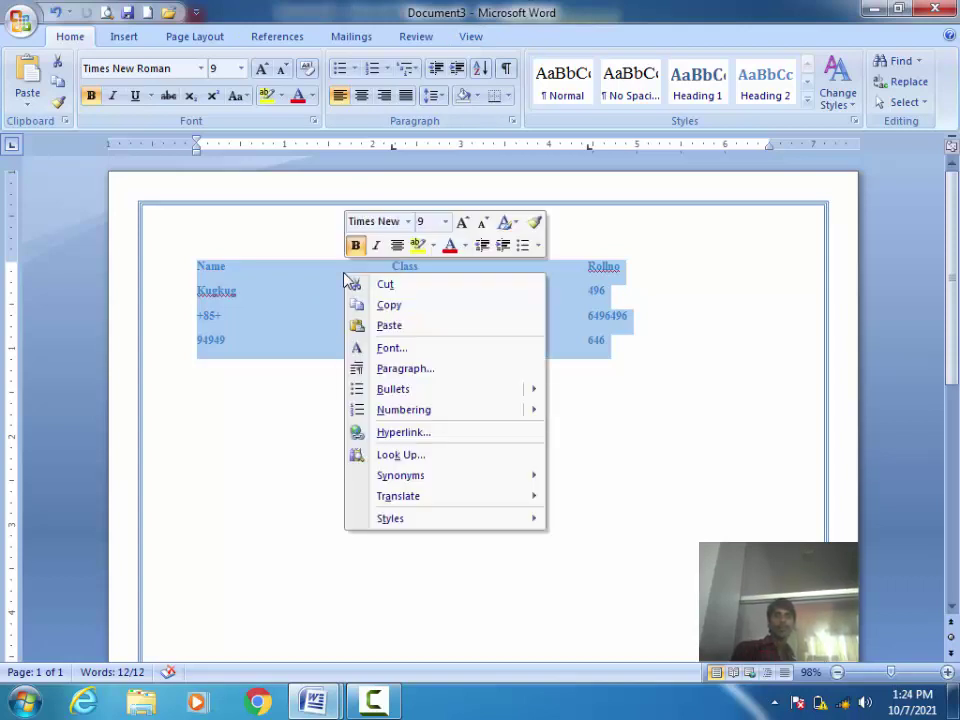
pyautogui.click(133, 42)
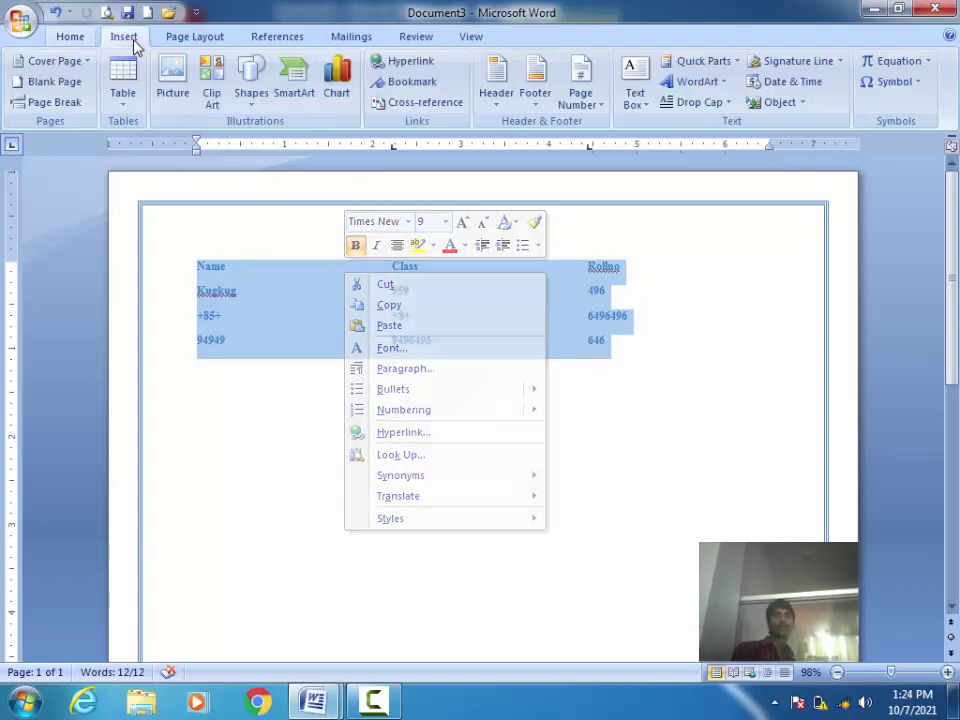
pyautogui.click(122, 88)
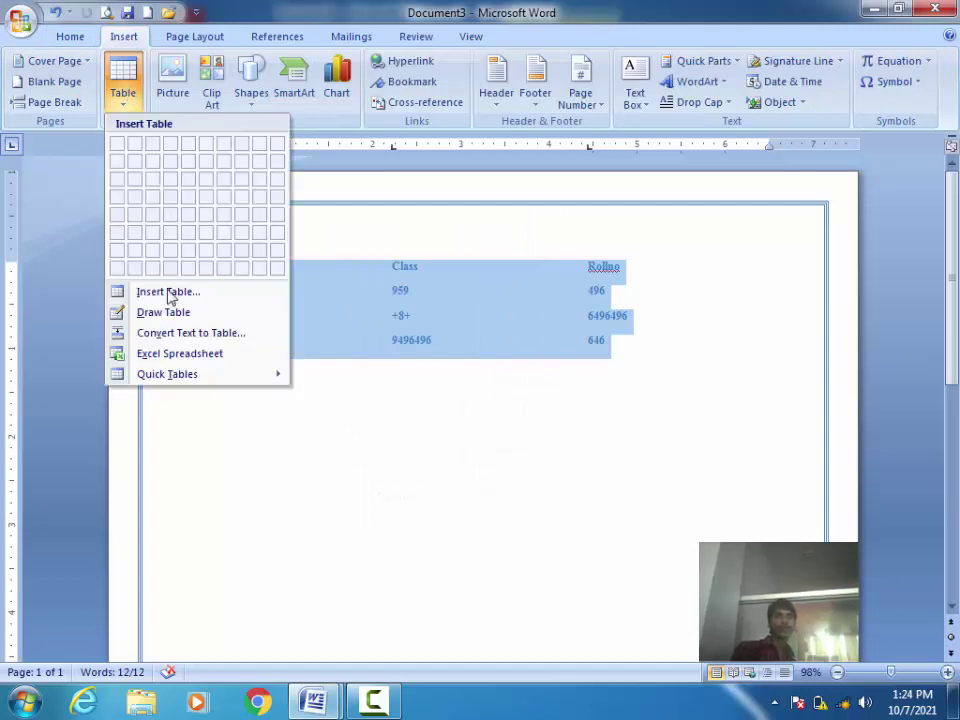
pyautogui.click(195, 335)
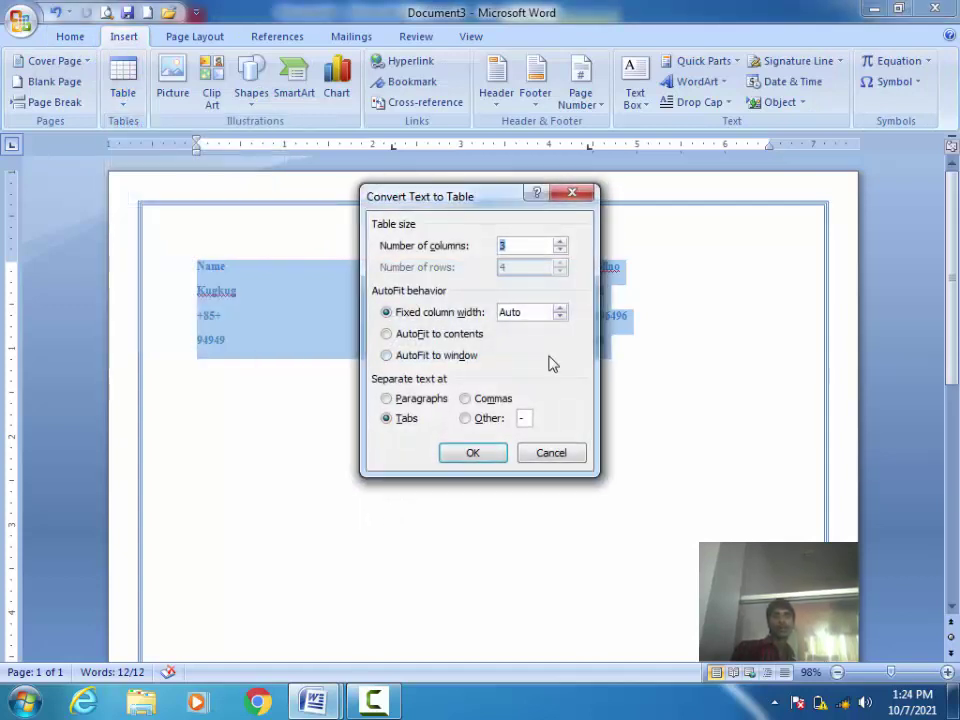
pyautogui.click(490, 453)
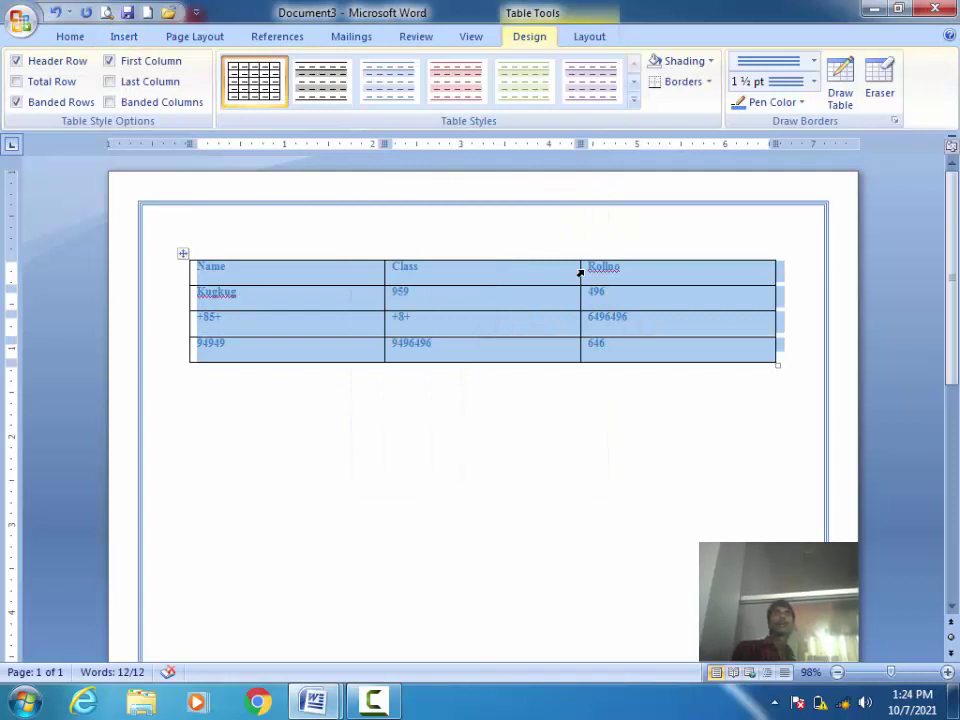
# Convert the table to comma-separated text and magnify the screen to check it.
pyautogui.click(589, 40)
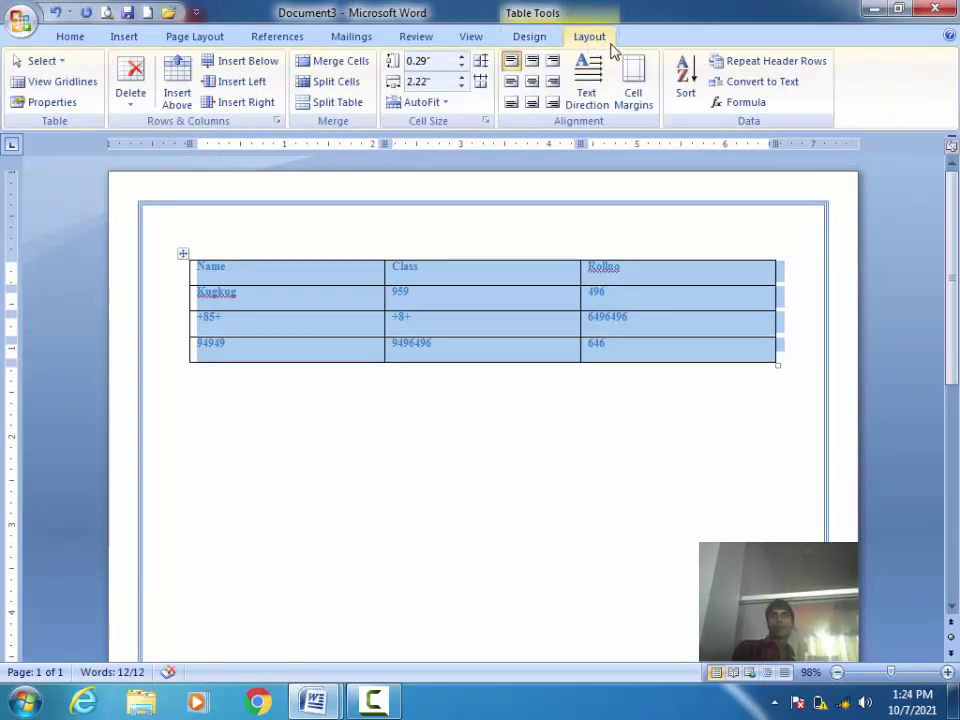
pyautogui.click(788, 84)
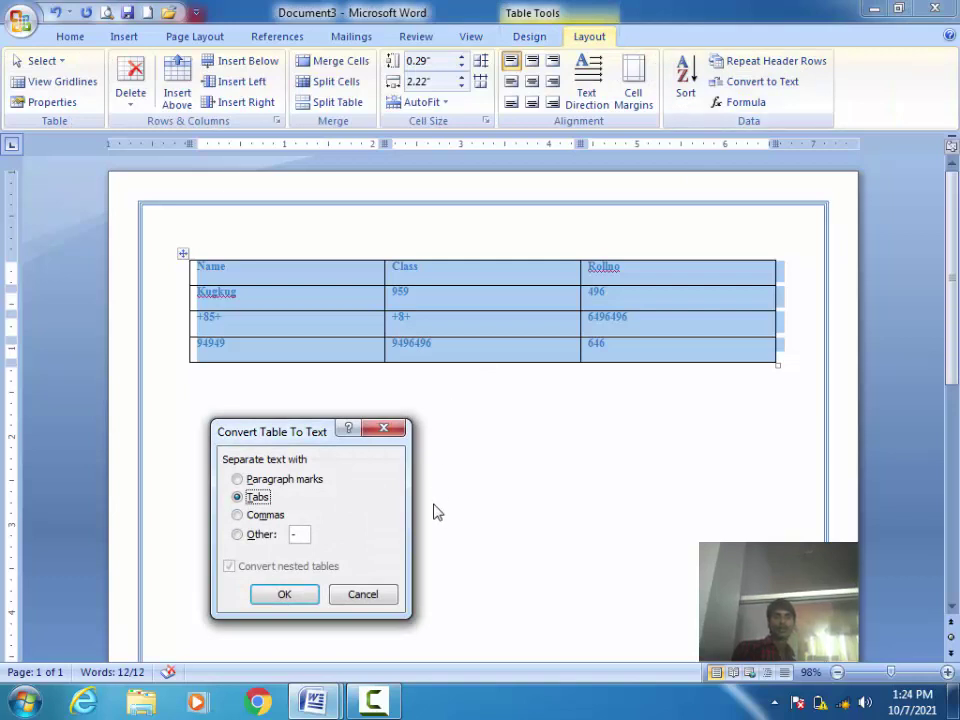
pyautogui.click(267, 520)
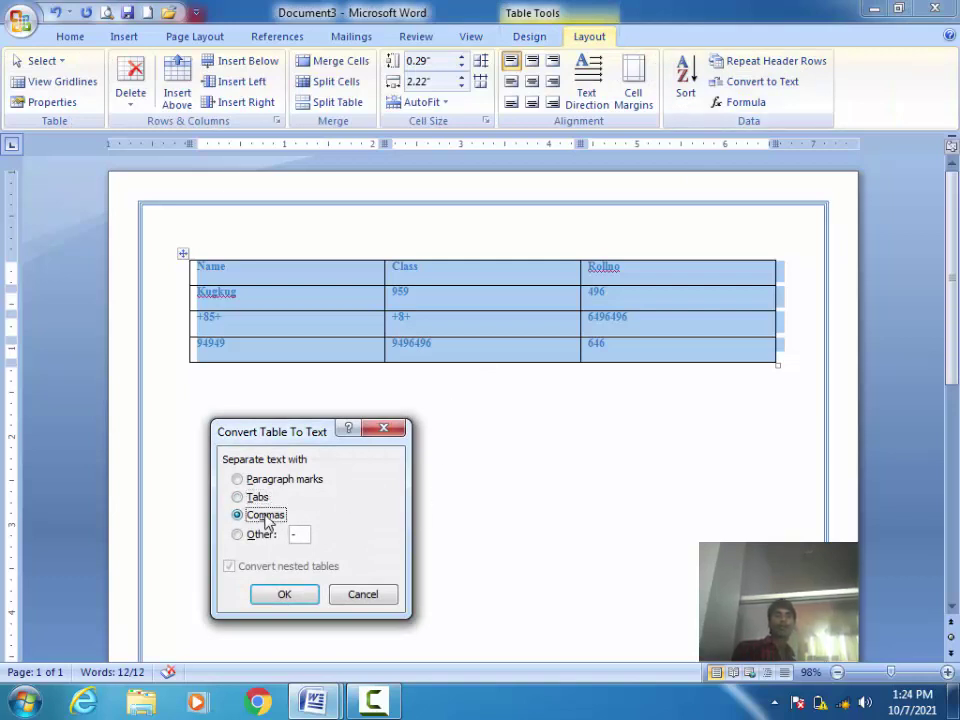
pyautogui.click(281, 596)
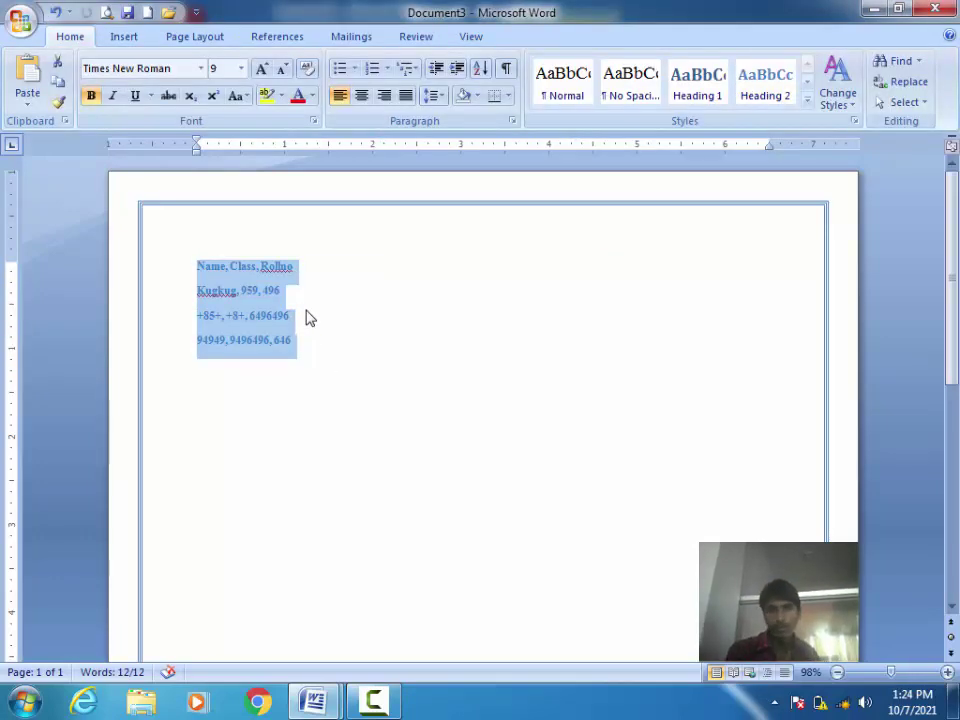
pyautogui.press('super+plus')
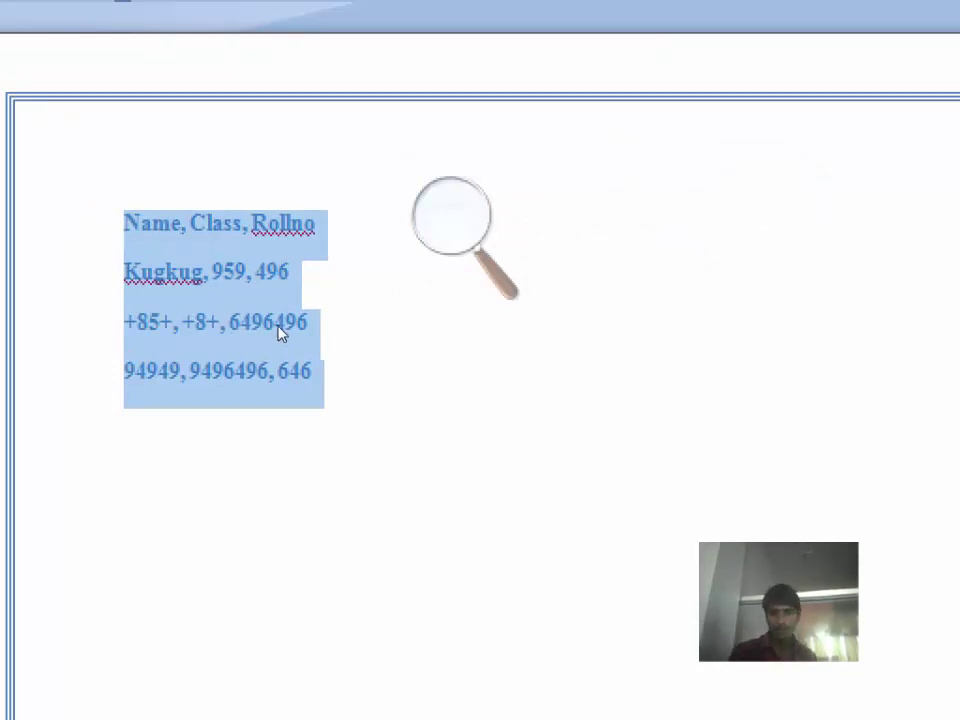
pyautogui.press('super+minus')
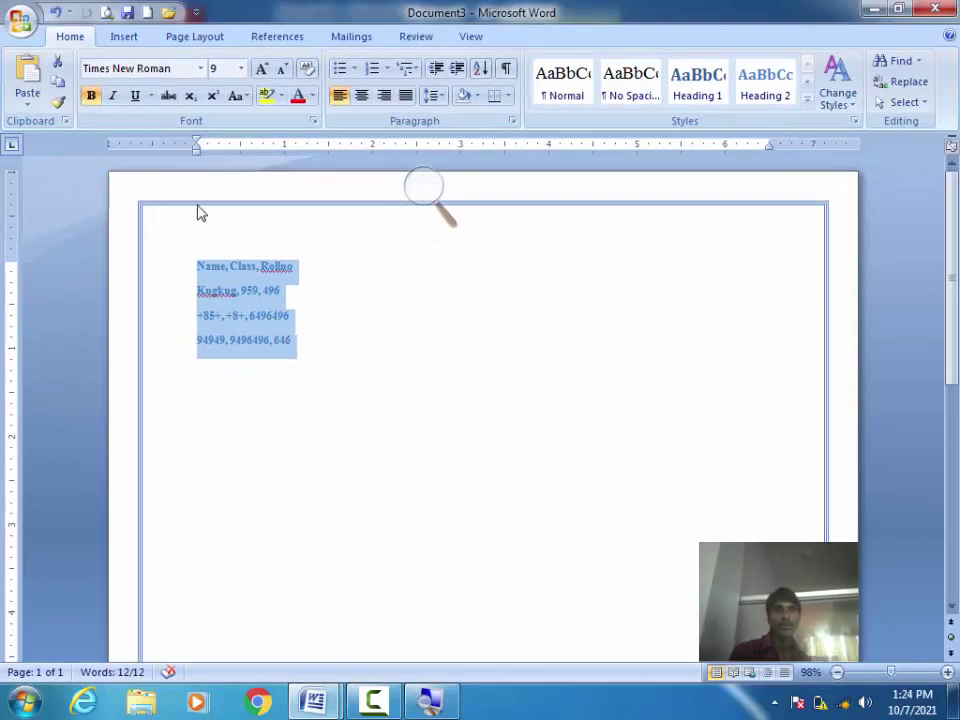
# Open Convert Text to Table, set to split at commas into 3 columns.
pyautogui.click(119, 40)
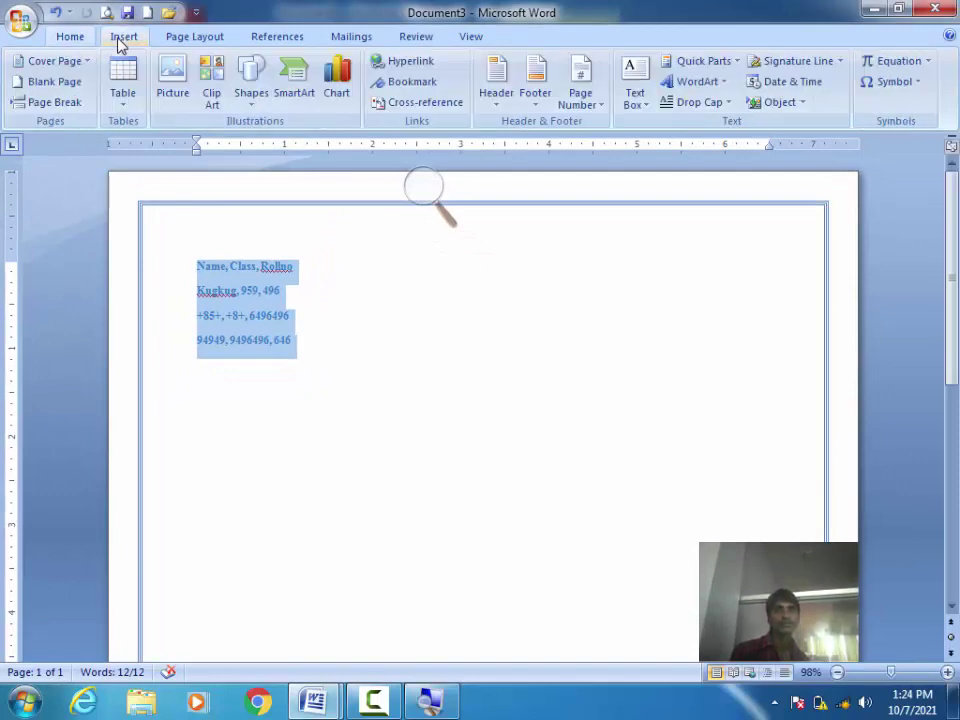
pyautogui.click(123, 90)
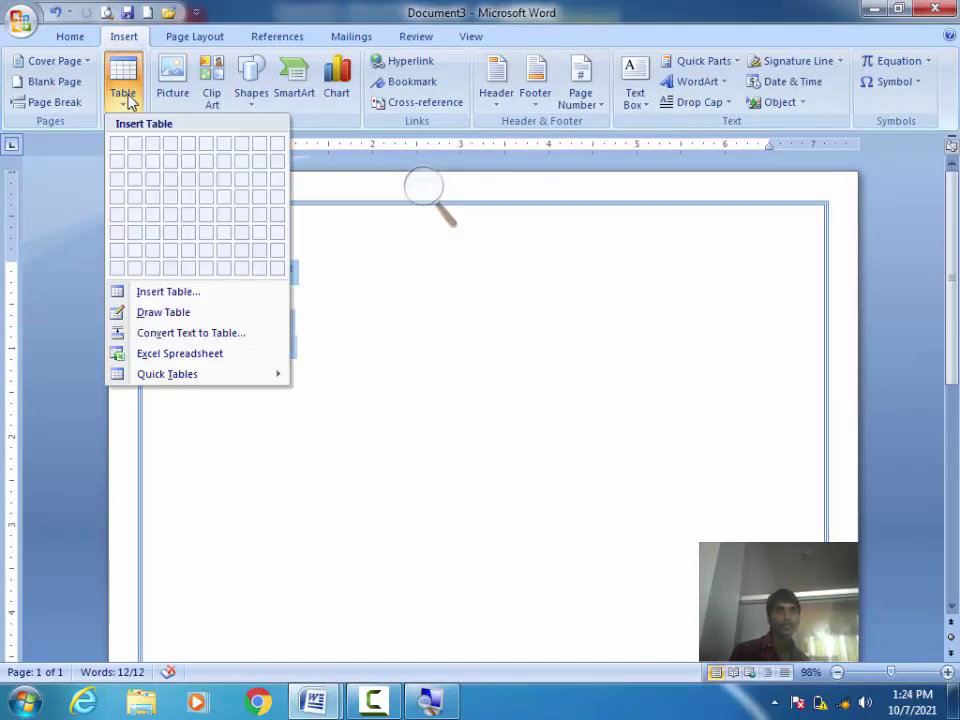
pyautogui.click(180, 333)
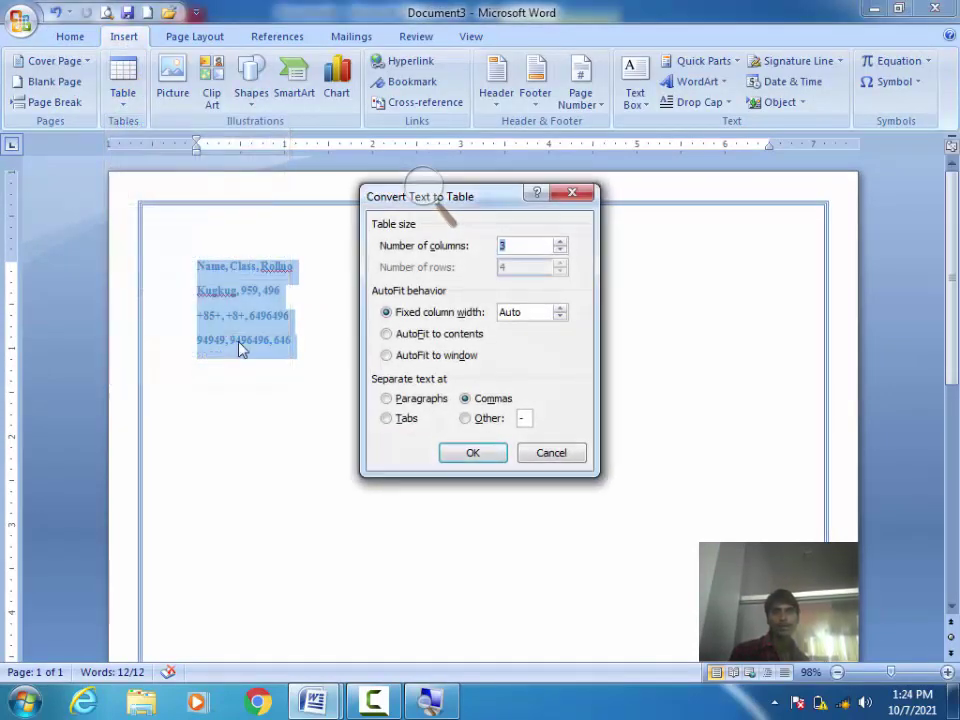
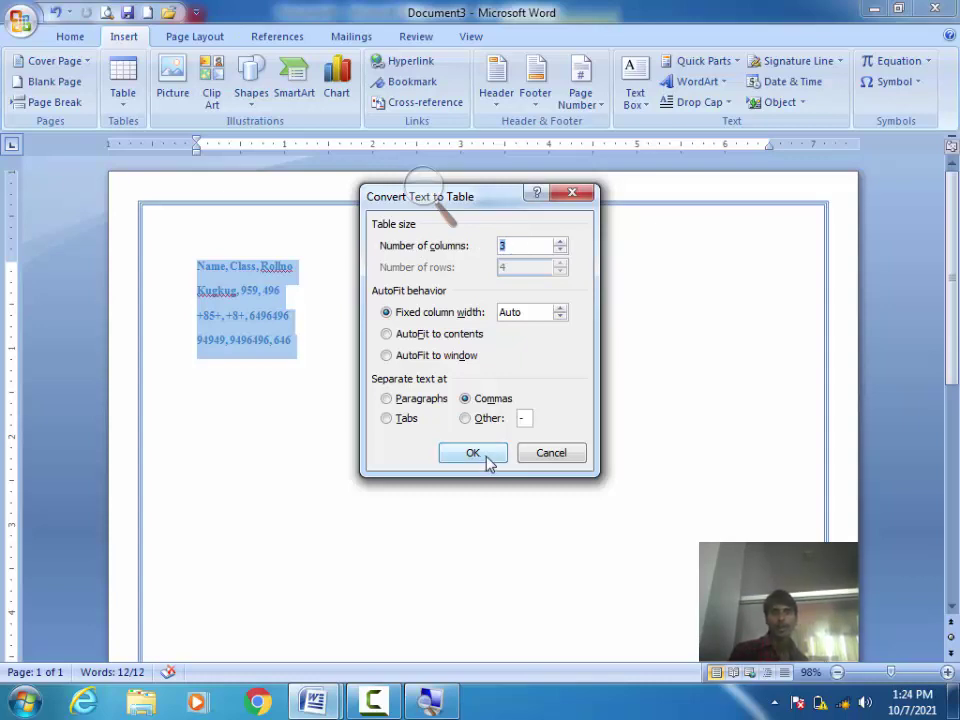
# Convert the comma-separated lines into a three-column table, keeping fixed column width.
pyautogui.click(492, 399)
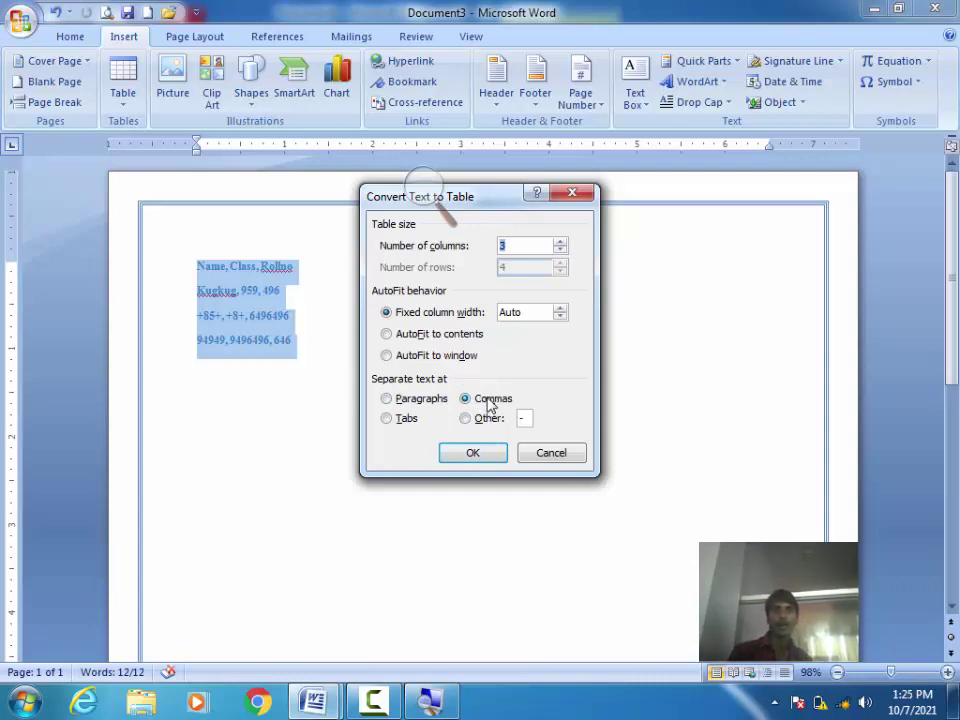
pyautogui.click(432, 335)
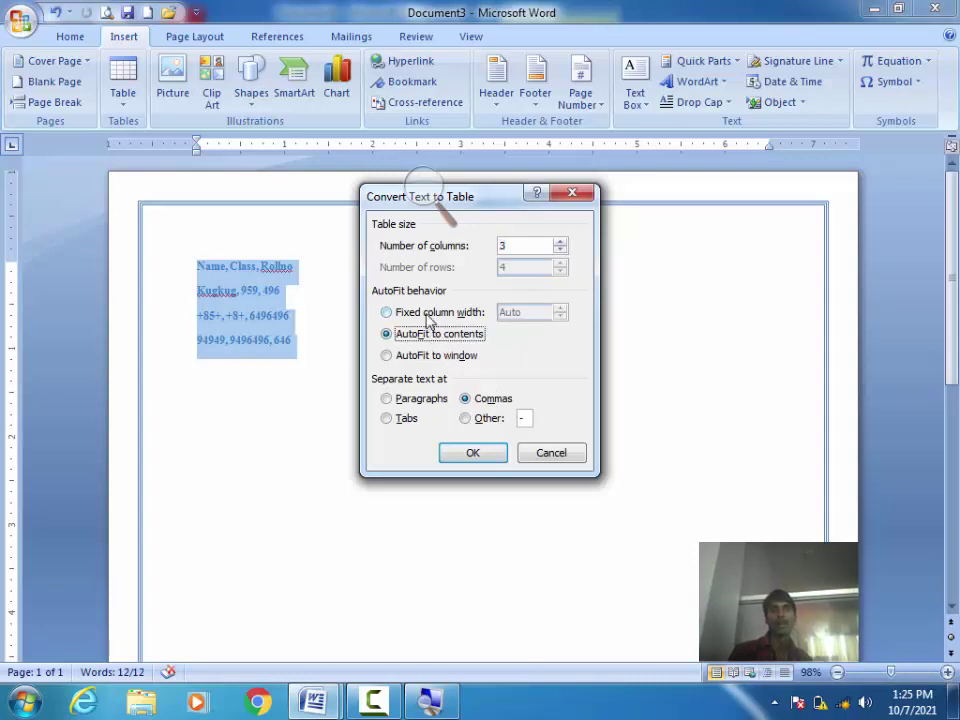
pyautogui.click(428, 314)
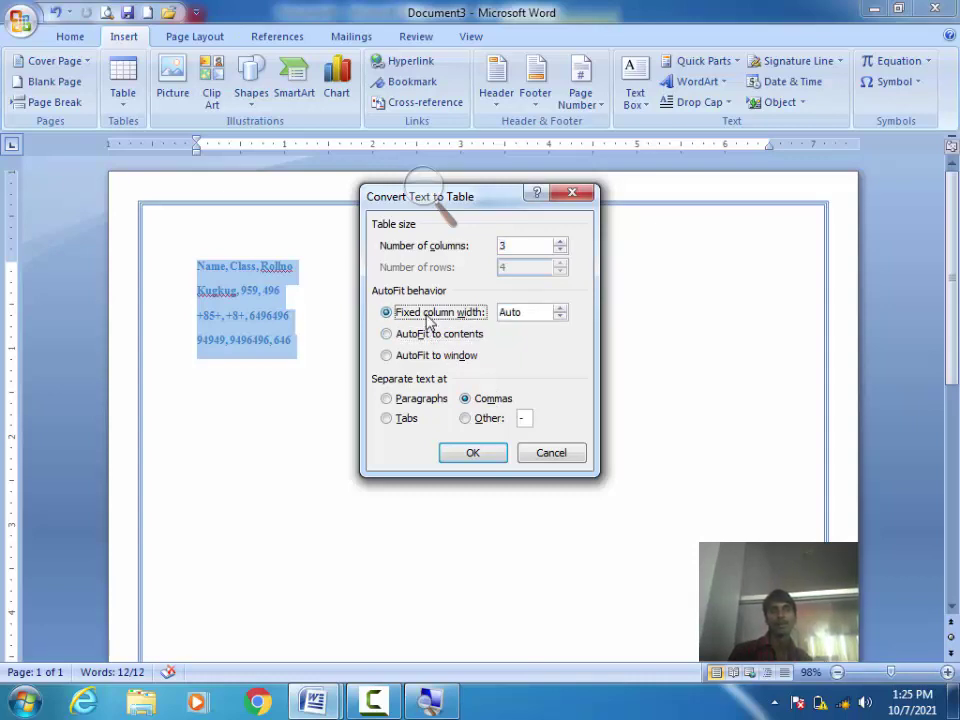
pyautogui.click(475, 453)
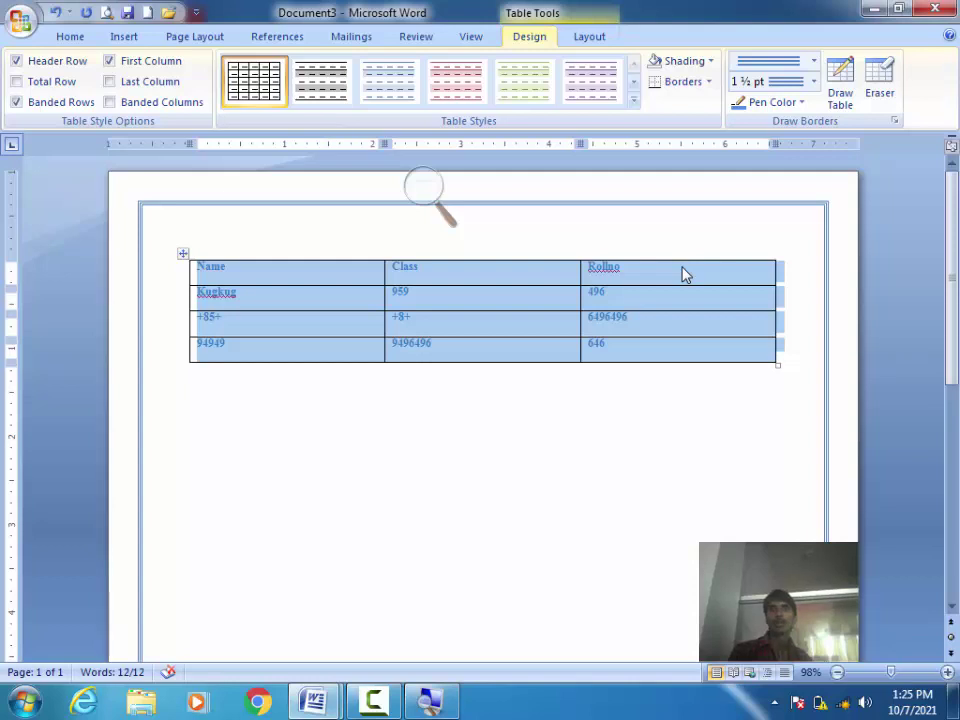
# Convert the table back to text separated by paragraph marks.
pyautogui.click(592, 38)
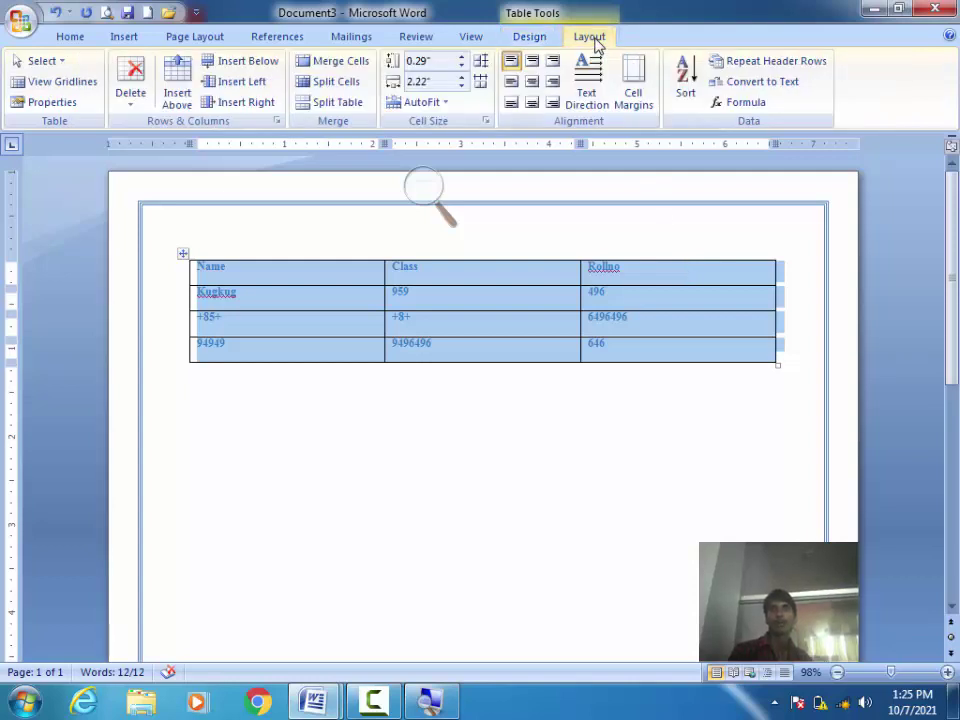
pyautogui.click(762, 84)
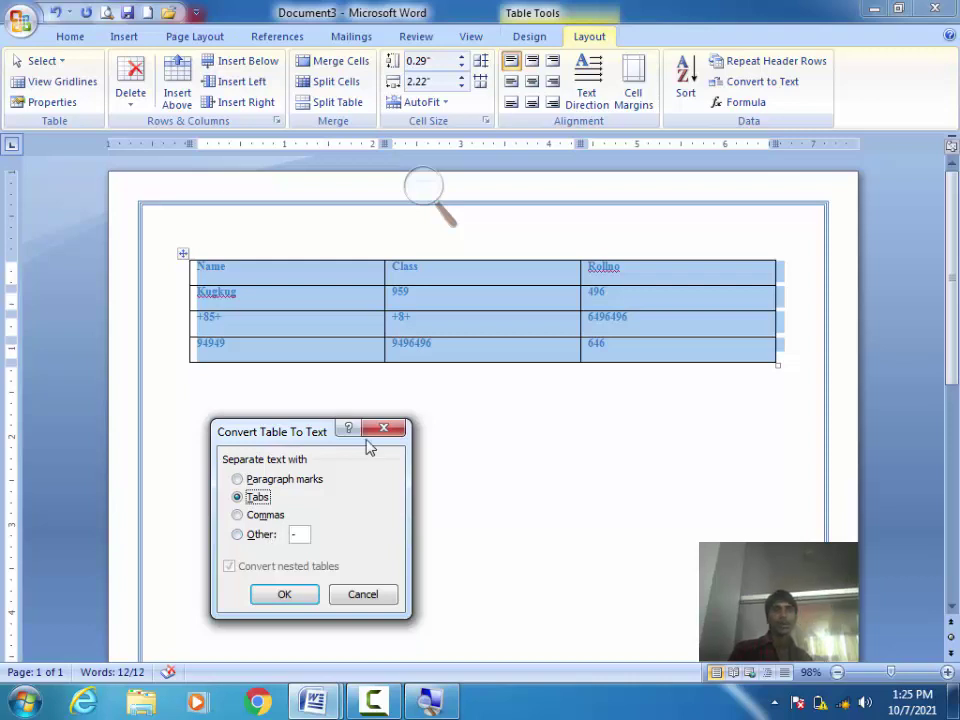
pyautogui.click(310, 479)
pyautogui.click(285, 595)
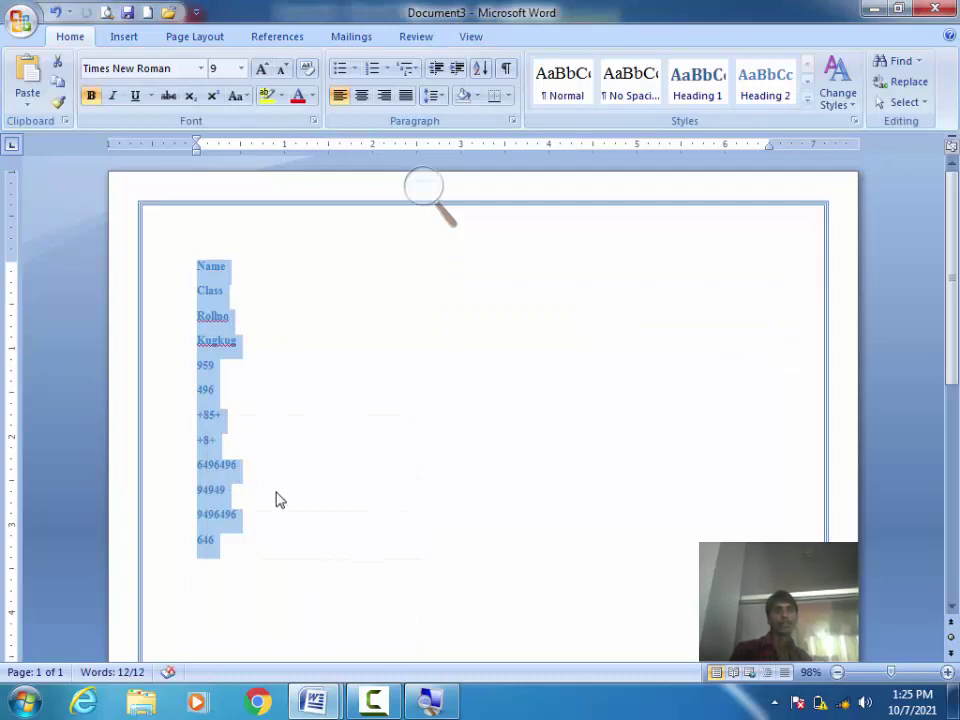
# Select all twelve lines from Name to 646.
pyautogui.click(240, 273)
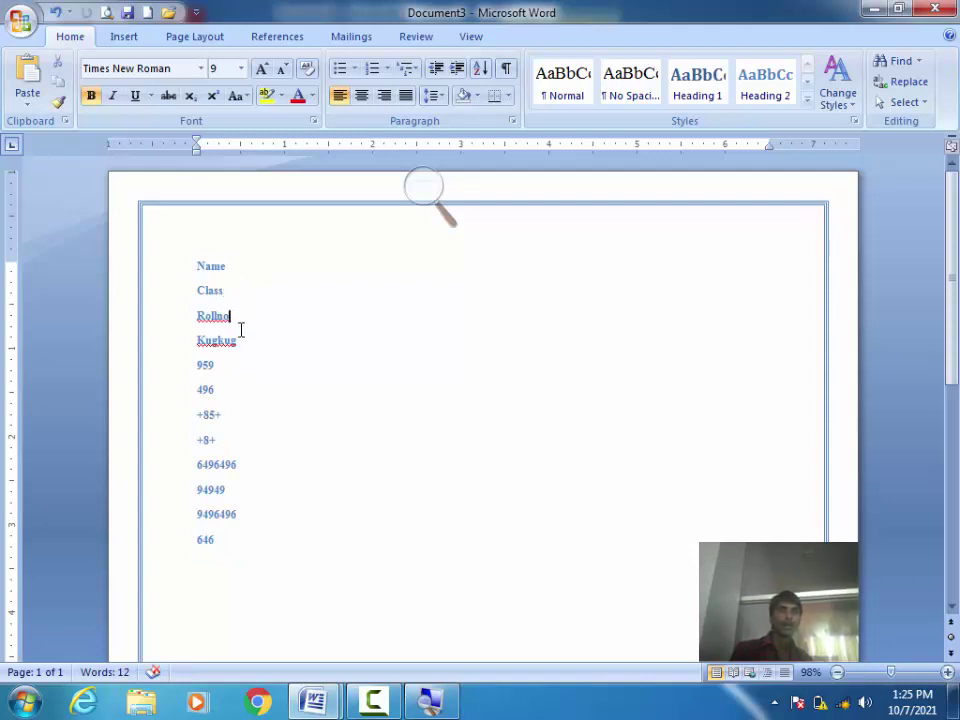
pyautogui.click(229, 364)
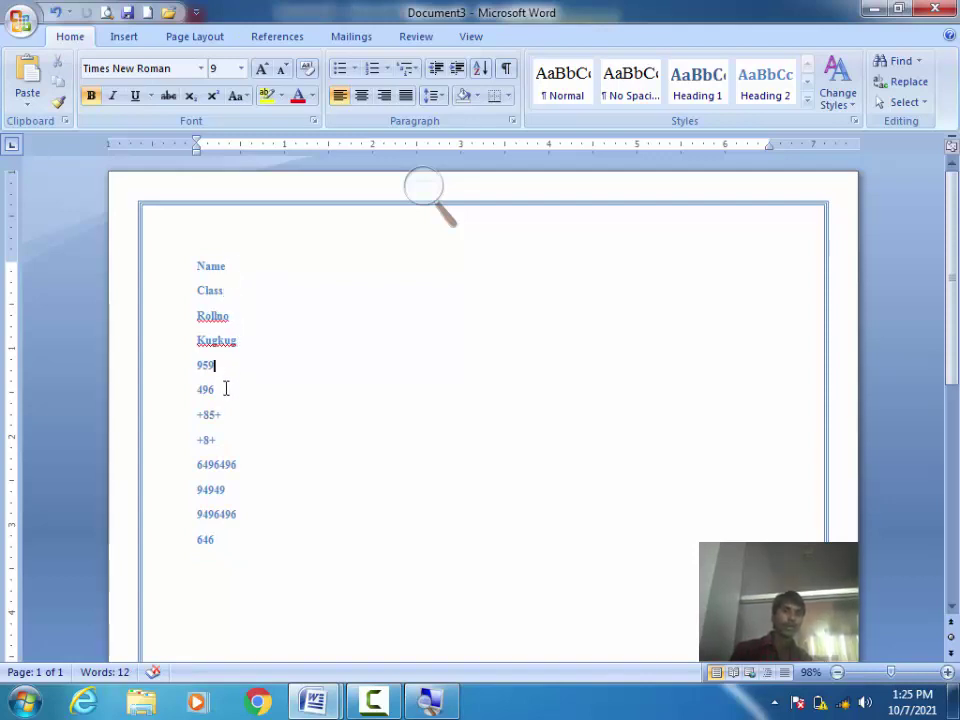
pyautogui.click(229, 414)
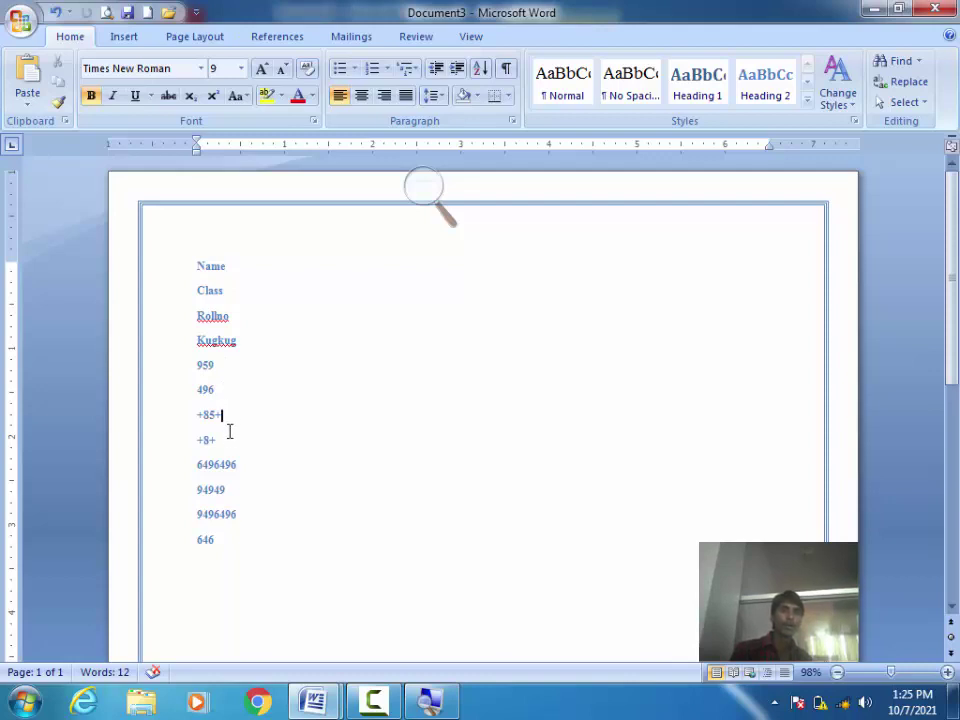
pyautogui.moveTo(229, 431); pyautogui.dragTo(231, 448)
pyautogui.click(238, 452)
pyautogui.moveTo(229, 538); pyautogui.dragTo(182, 152)
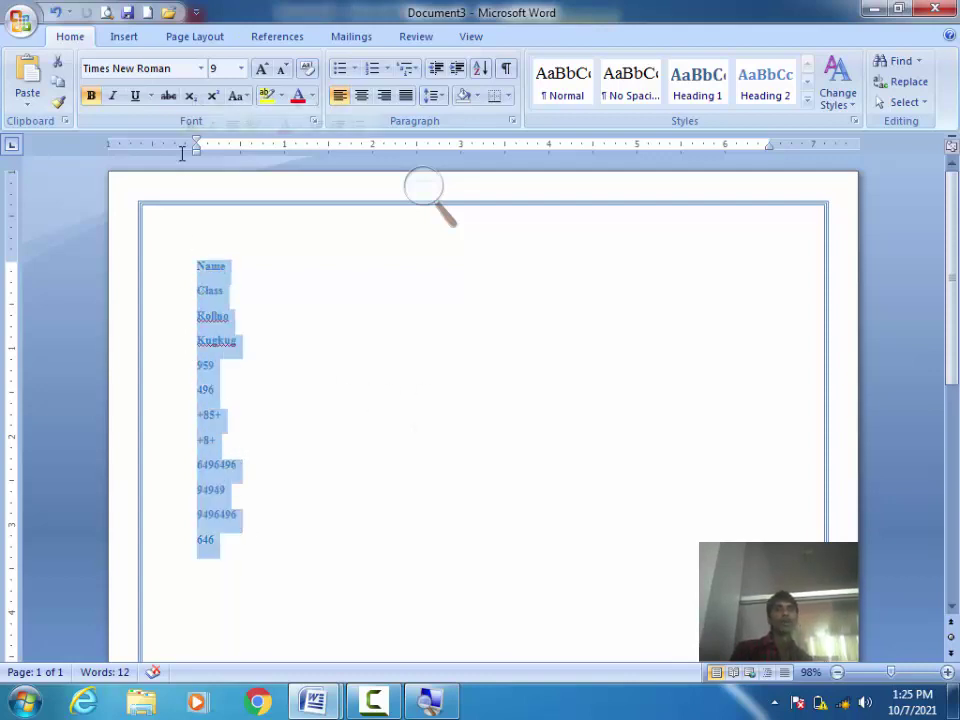
# Convert the selected lines into a 3-column Name/Class/Rollno table, undoing a one-column attempt.
pyautogui.click(124, 38)
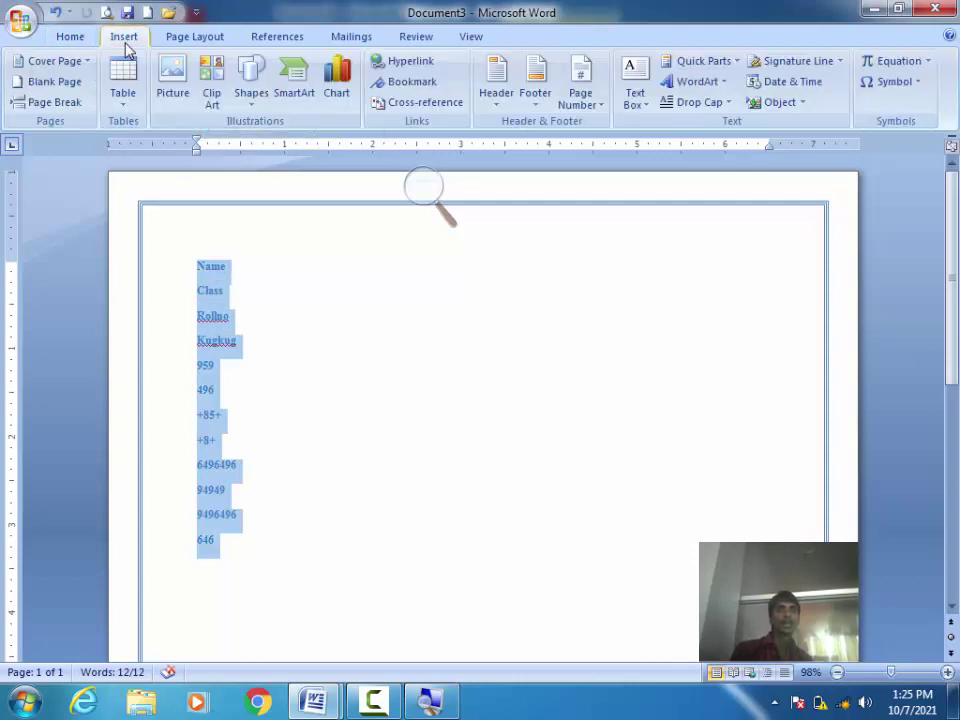
pyautogui.click(137, 107)
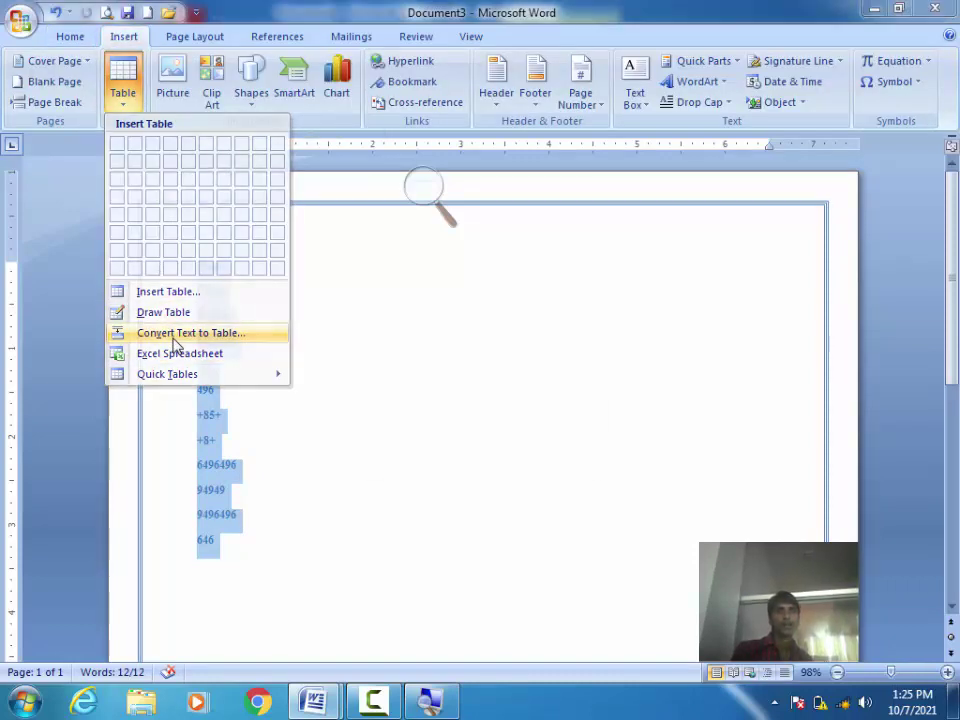
pyautogui.click(175, 337)
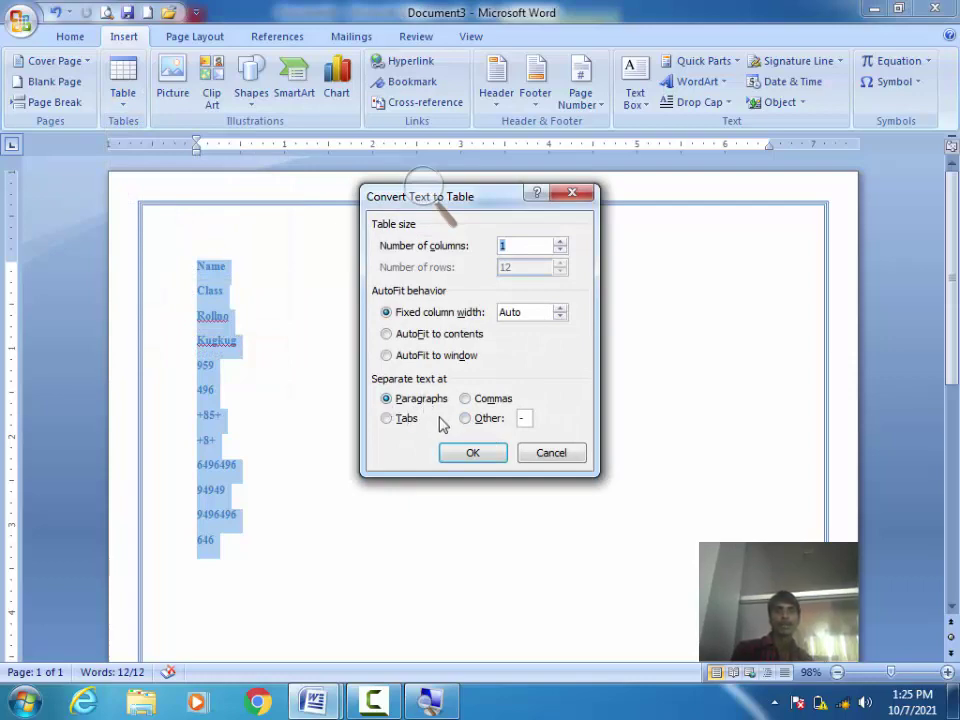
pyautogui.click(468, 452)
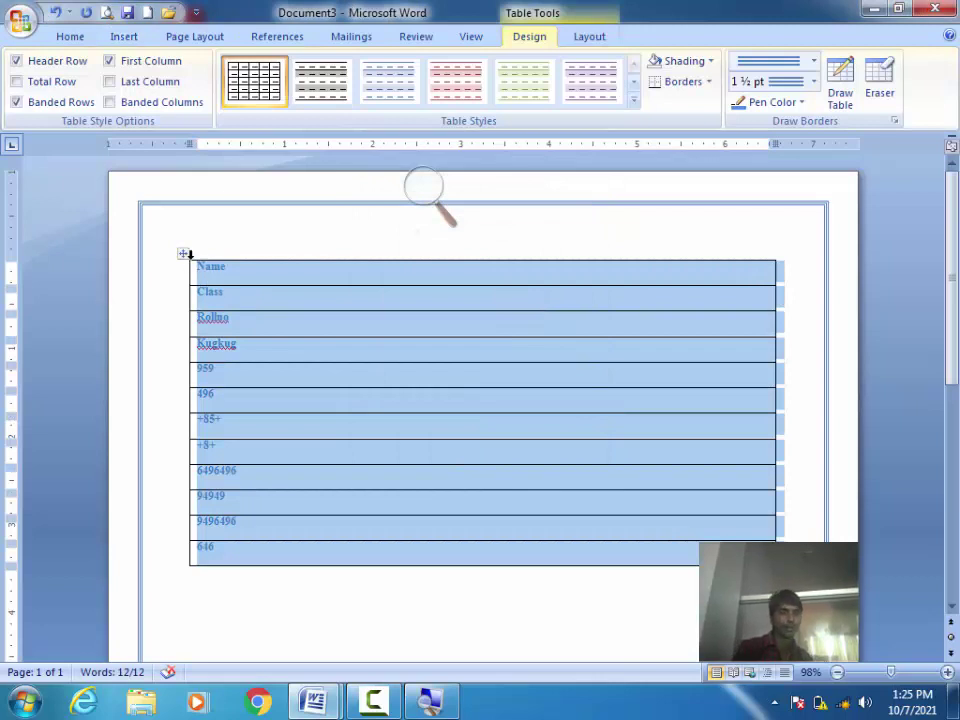
pyautogui.hotkey('ctrl', 'z')
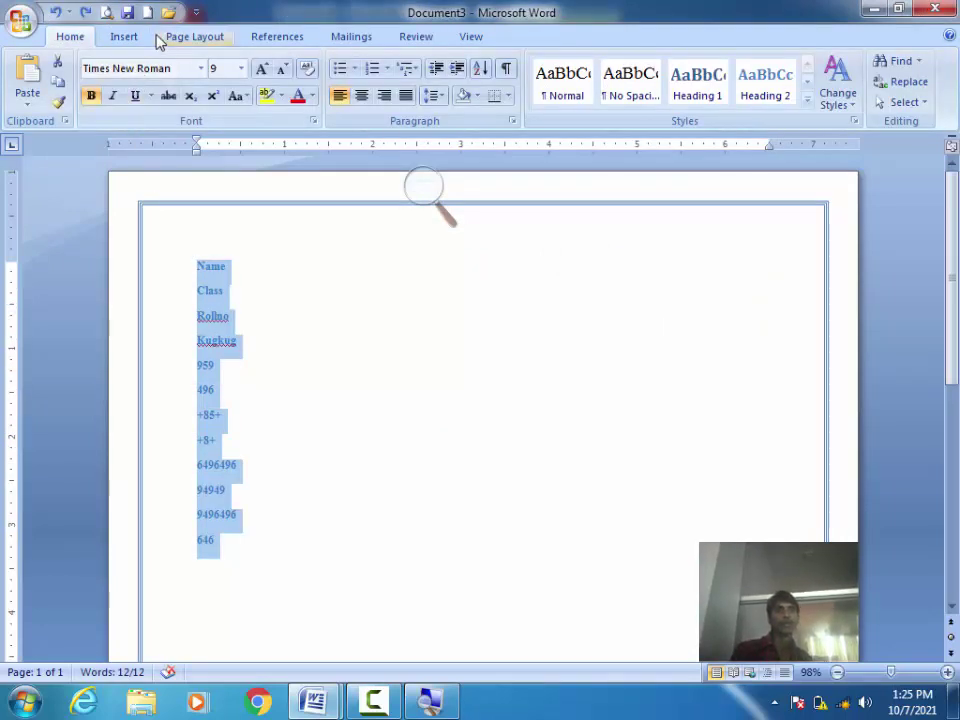
pyautogui.click(124, 38)
pyautogui.click(133, 83)
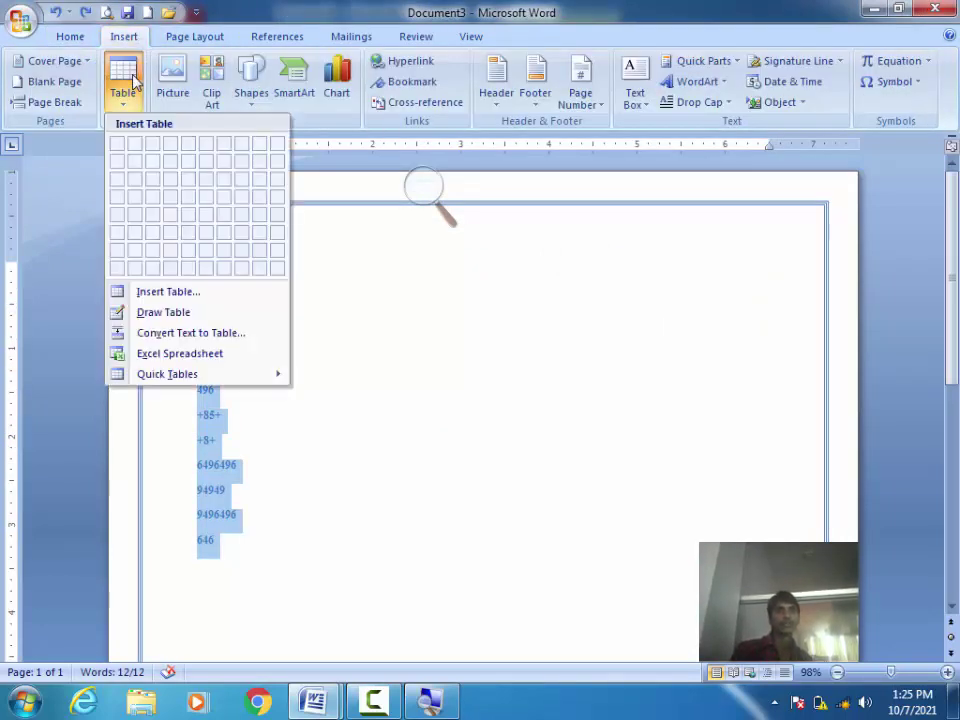
pyautogui.click(178, 334)
pyautogui.write('3')
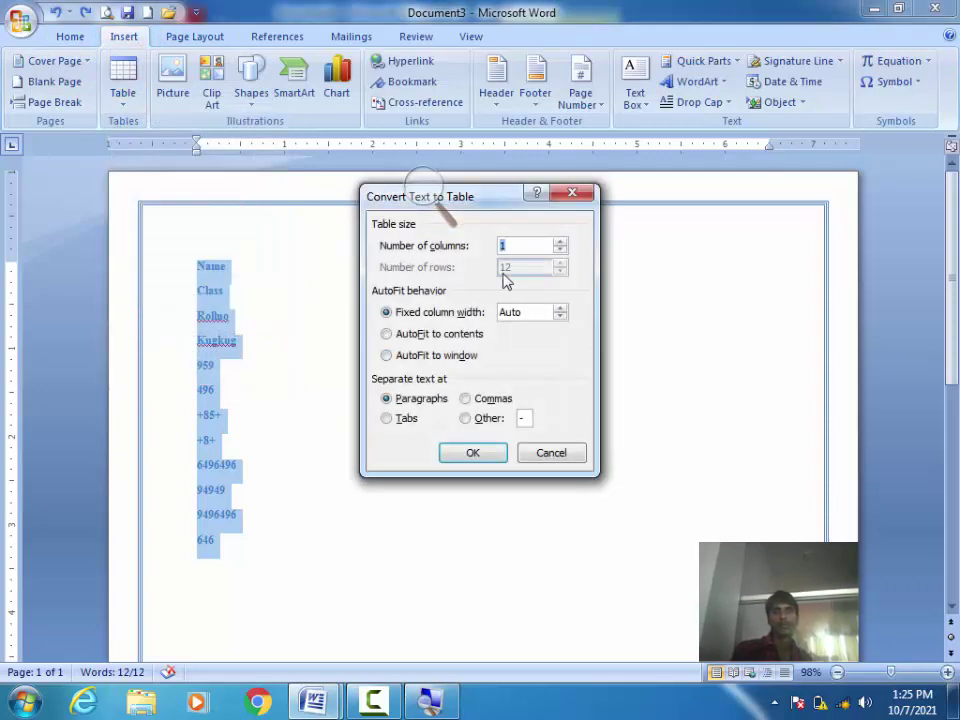
pyautogui.press('Return')
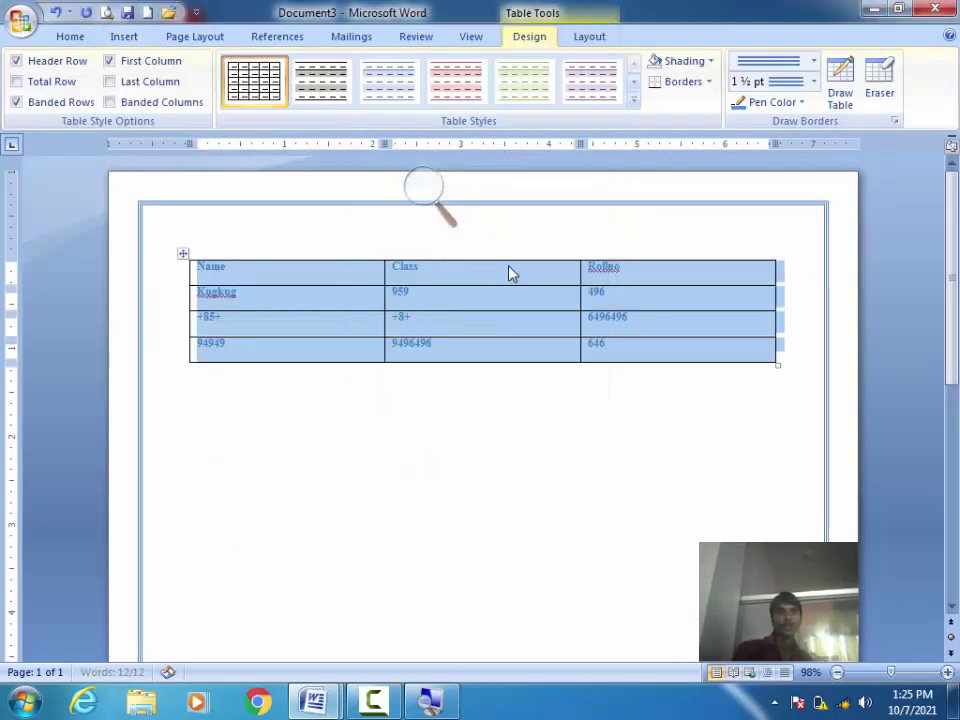
# Select the whole table and delete it, leaving the page blank.
pyautogui.click(669, 313)
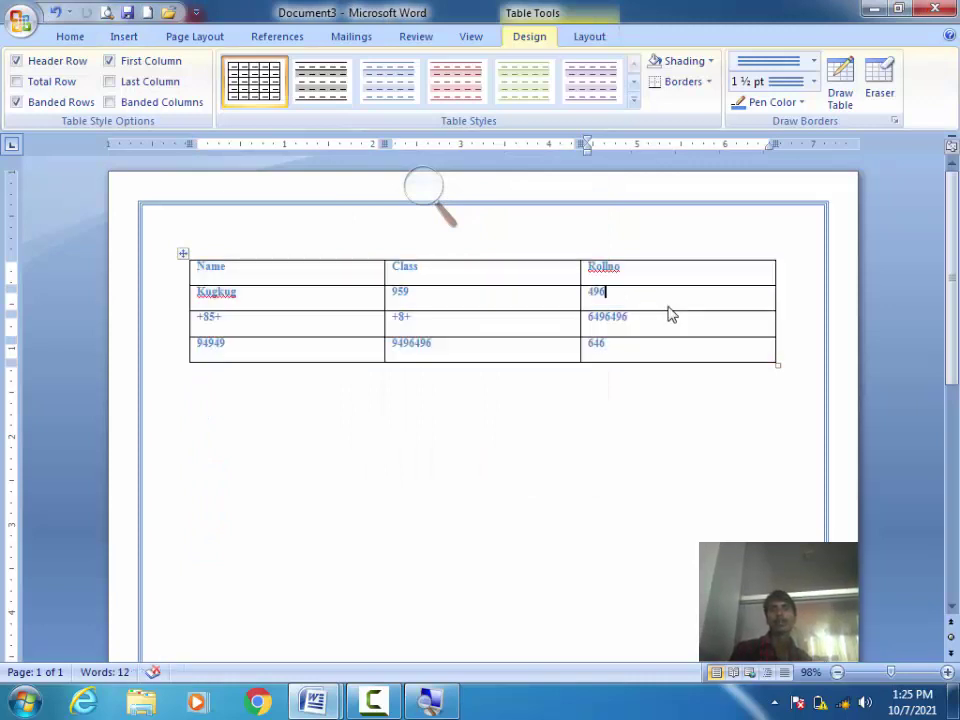
pyautogui.click(585, 40)
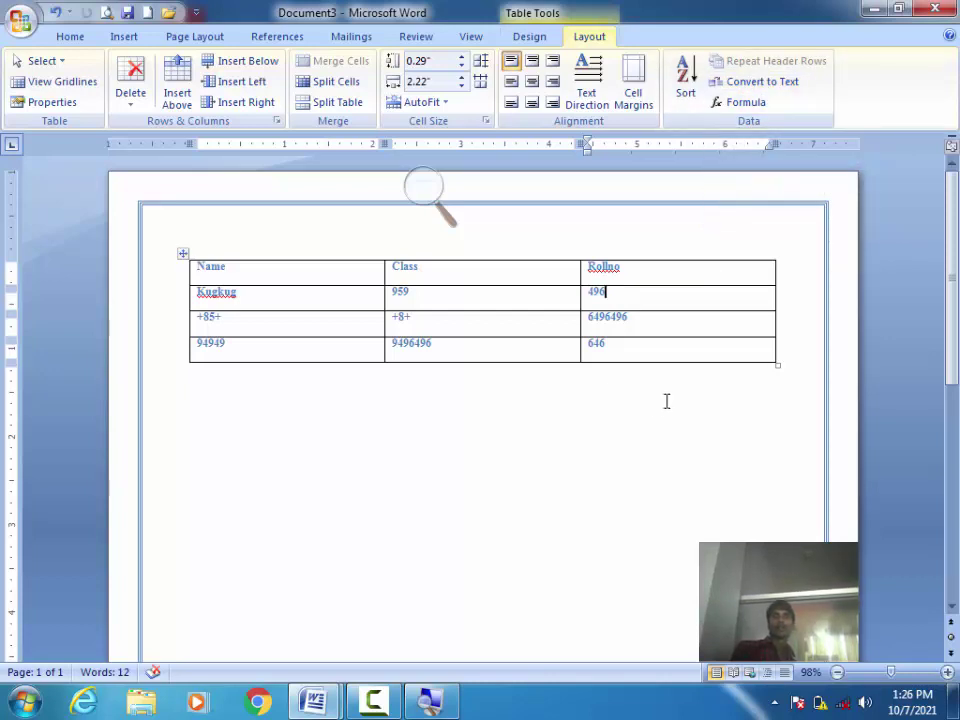
pyautogui.moveTo(630, 350); pyautogui.dragTo(347, 279)
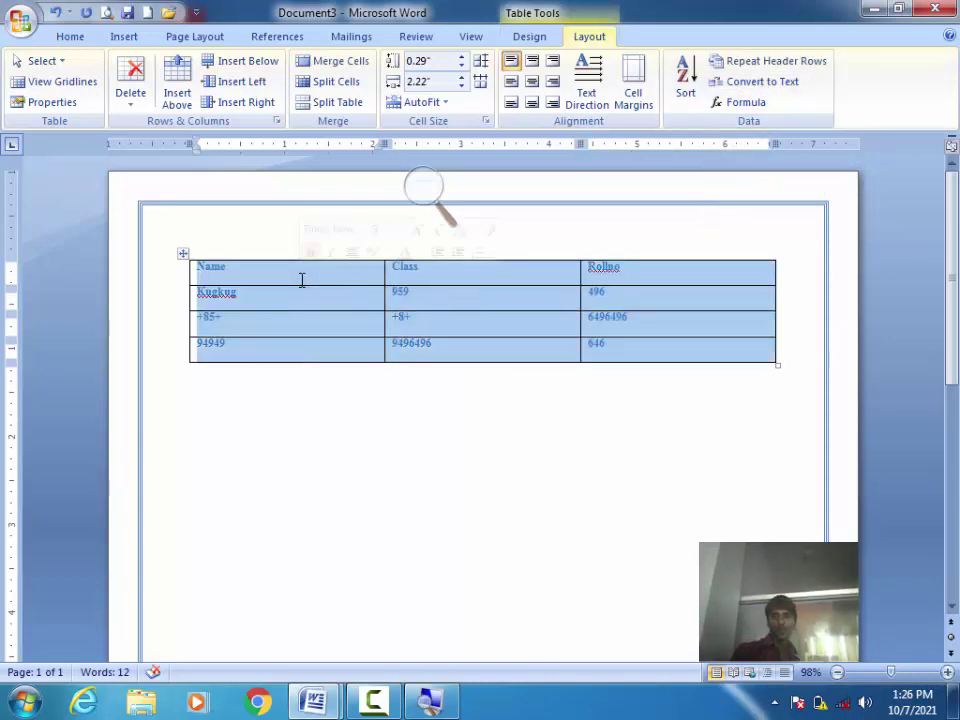
pyautogui.press('BackSpace')
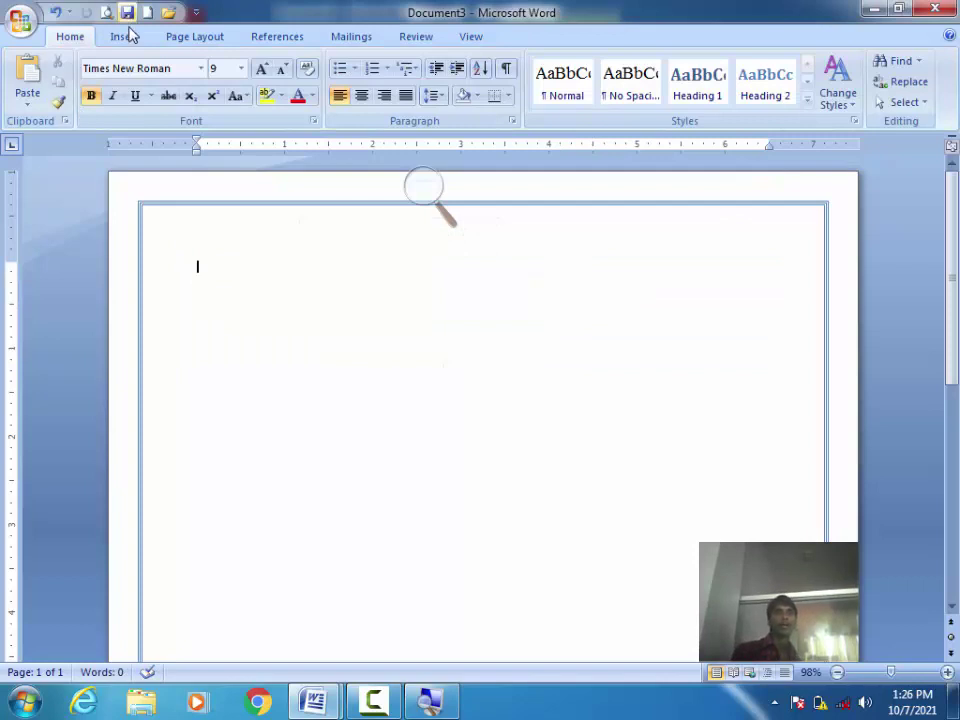
# Insert an empty table with 3 columns and 5 rows.
pyautogui.click(125, 37)
pyautogui.click(122, 90)
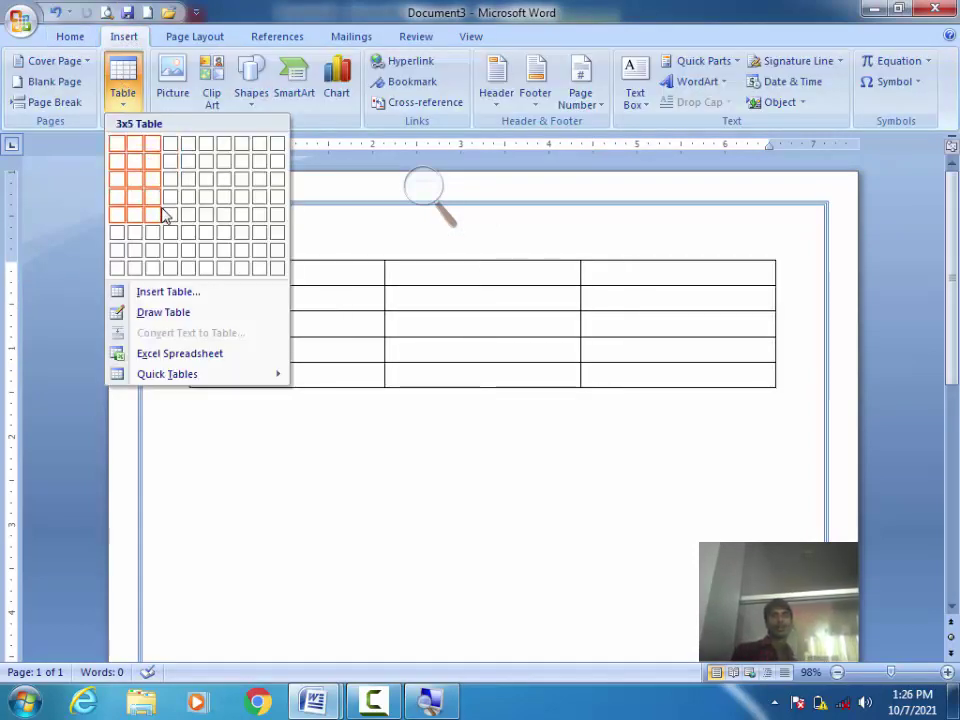
pyautogui.click(163, 214)
# Enter 10 in each of the right column's top four cells, leaving the bottom cell empty.
pyautogui.click(604, 274)
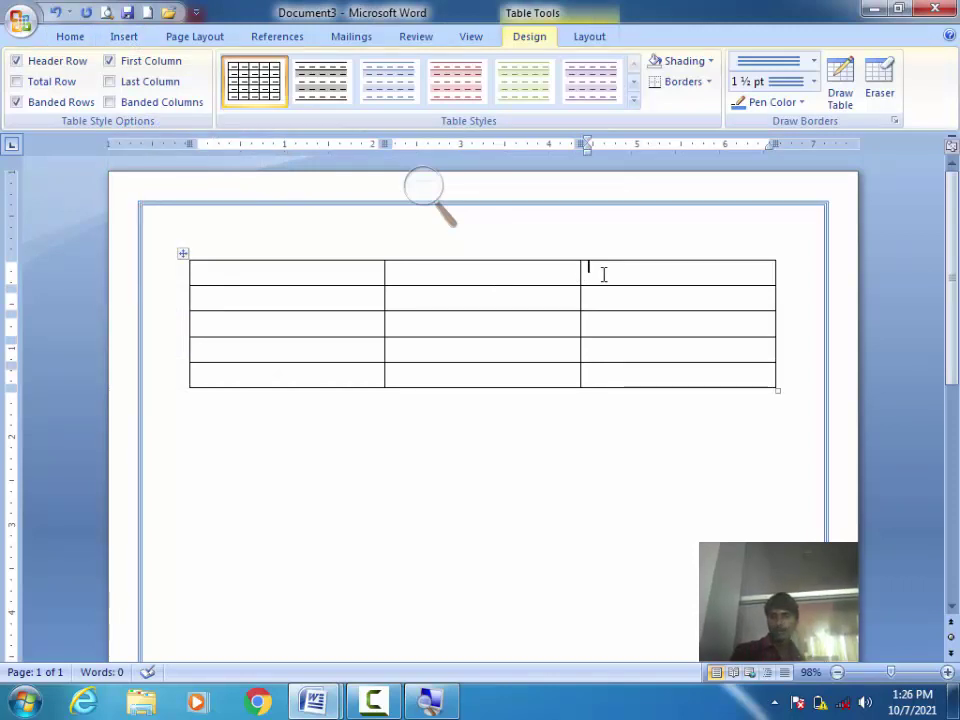
pyautogui.write('10')
pyautogui.press('Down')
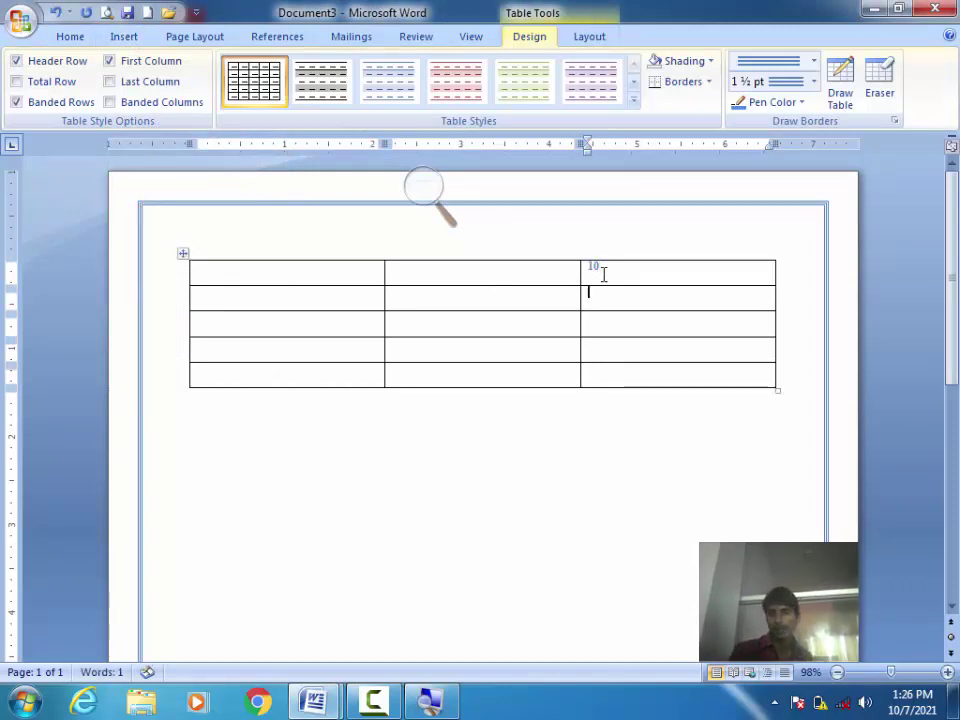
pyautogui.write('10')
pyautogui.press('Down')
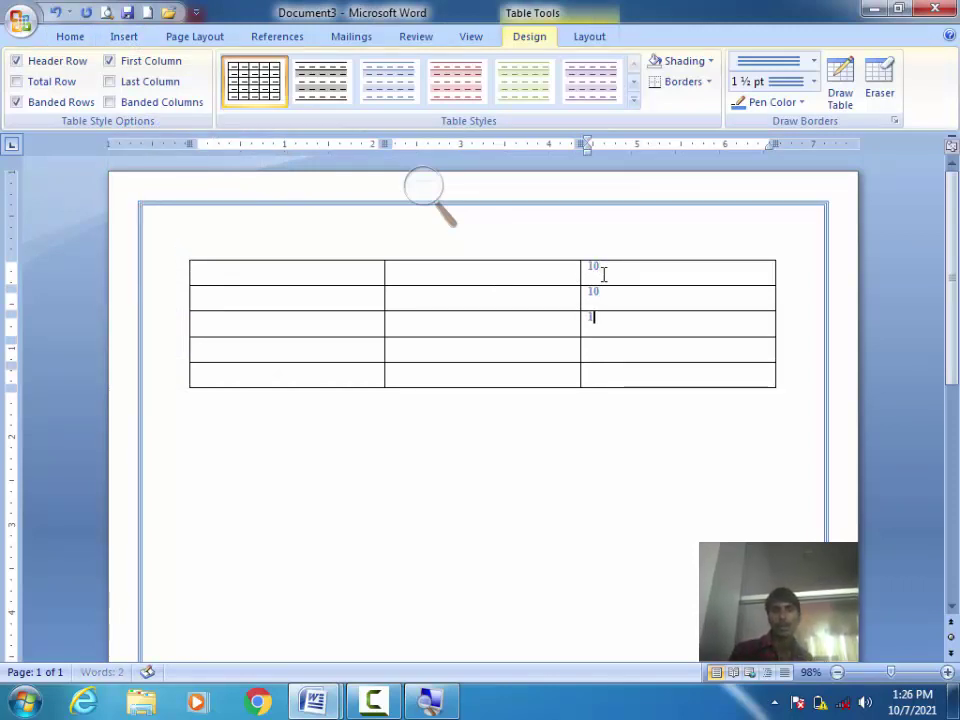
pyautogui.write('10')
pyautogui.press('Down')
pyautogui.write('10')
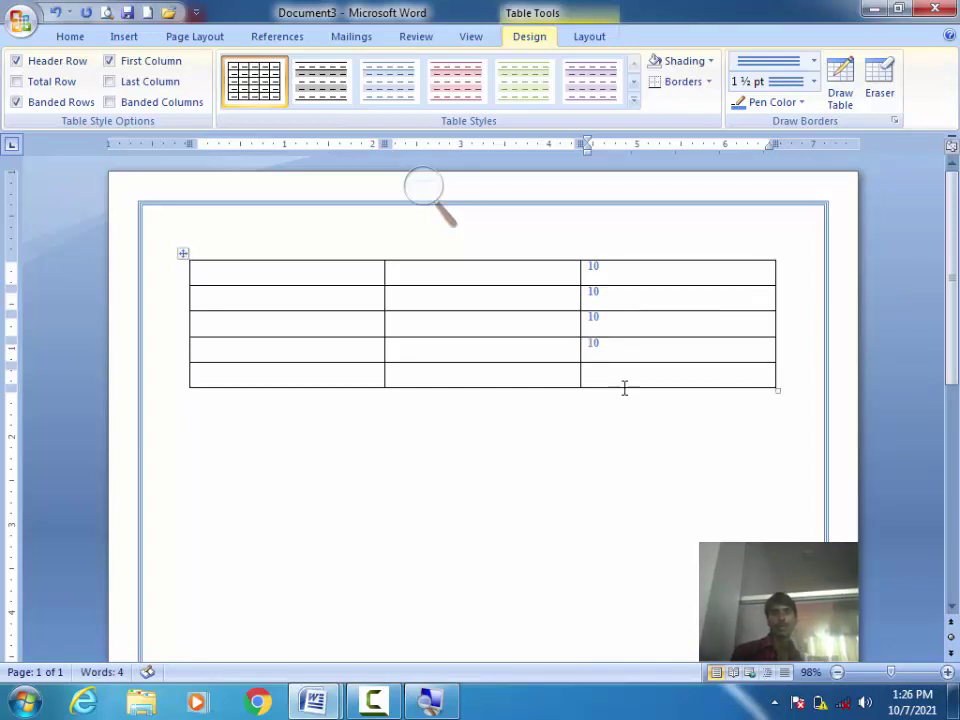
pyautogui.click(626, 377)
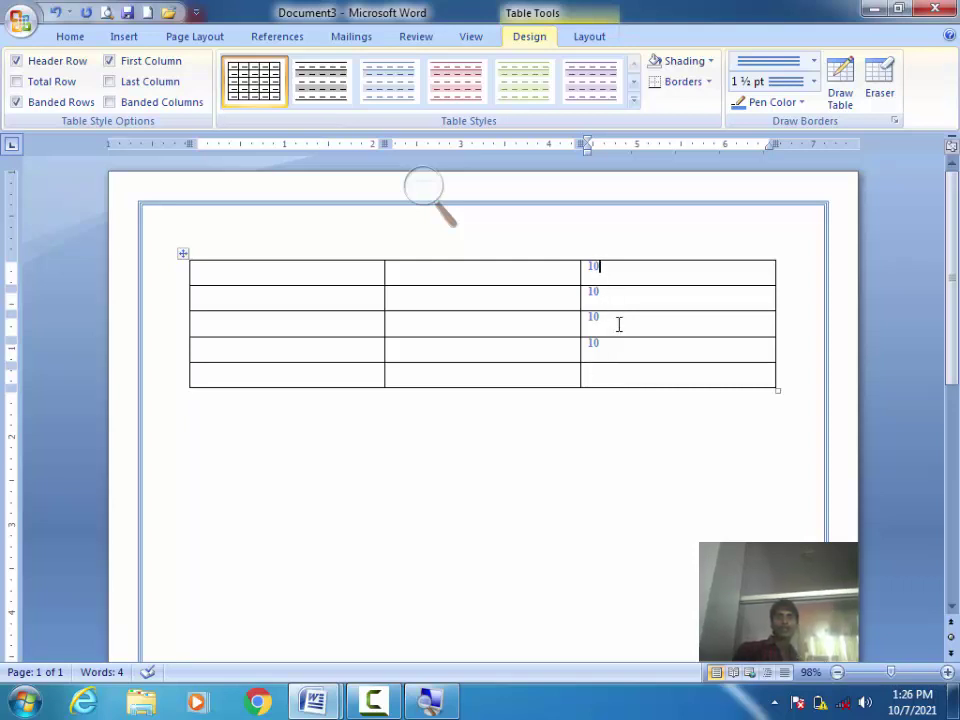
pyautogui.moveTo(619, 345)
pyautogui.mouseDown()
pyautogui.moveTo(690, 289)
pyautogui.moveTo(835, 284)
pyautogui.moveTo(720, 283)
pyautogui.mouseUp()
pyautogui.click(663, 381)
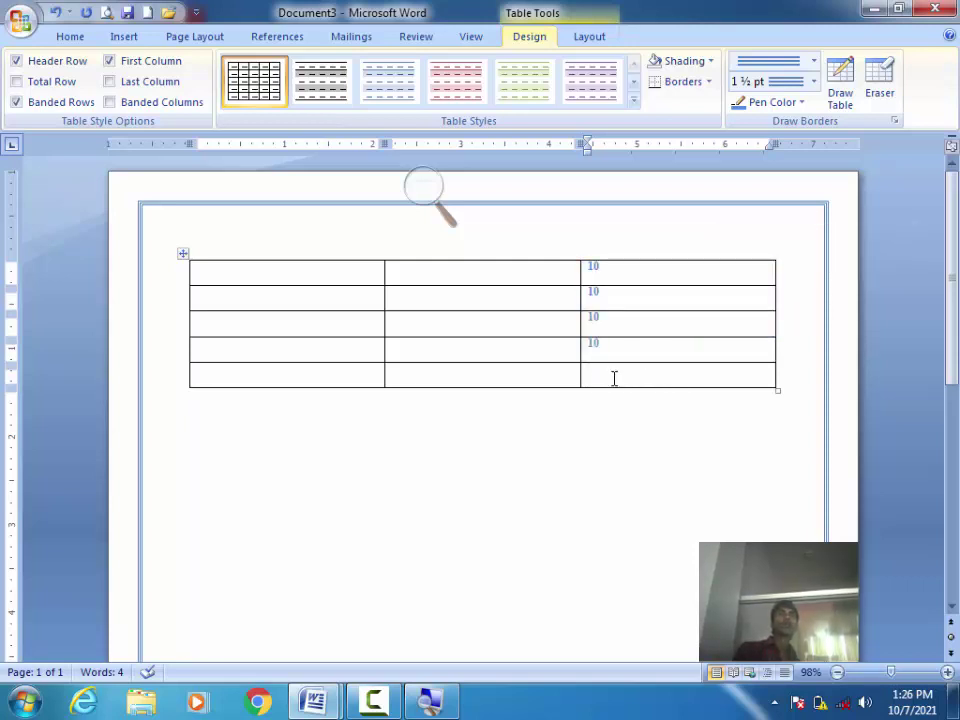
# Insert a =SUM(ABOVE) formula in the bottom-right cell, giving 40.
pyautogui.click(572, 45)
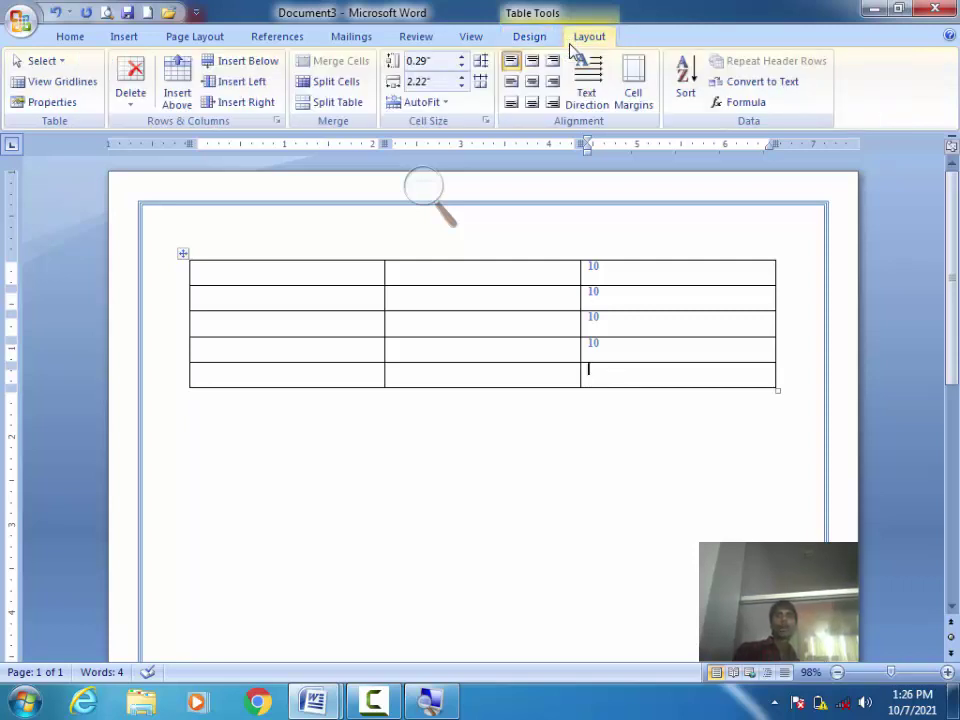
pyautogui.click(733, 104)
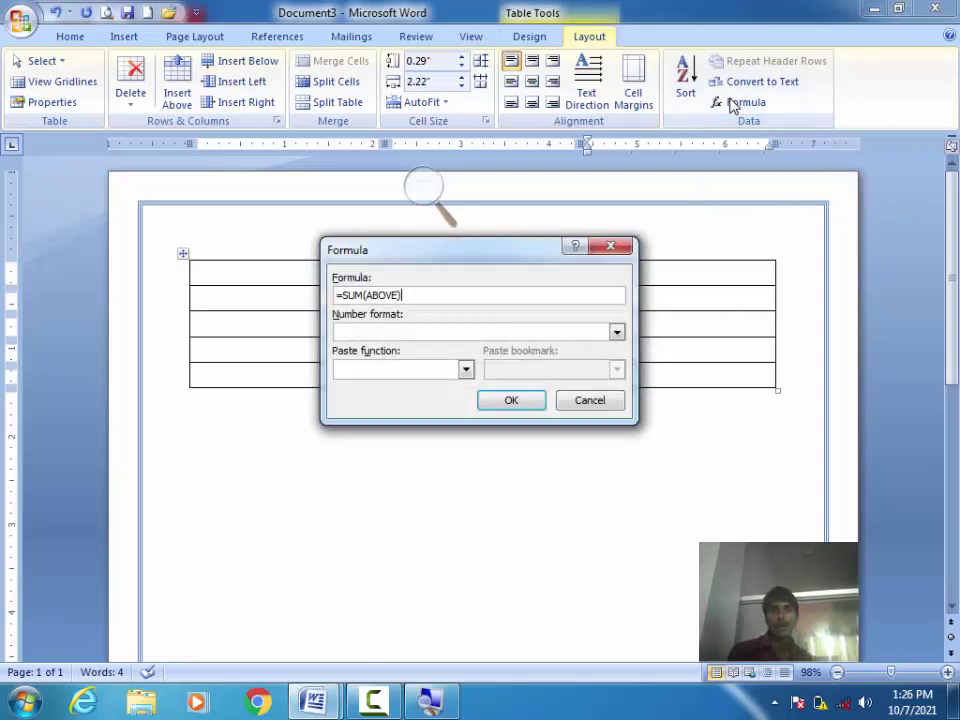
pyautogui.moveTo(502, 256); pyautogui.dragTo(392, 454)
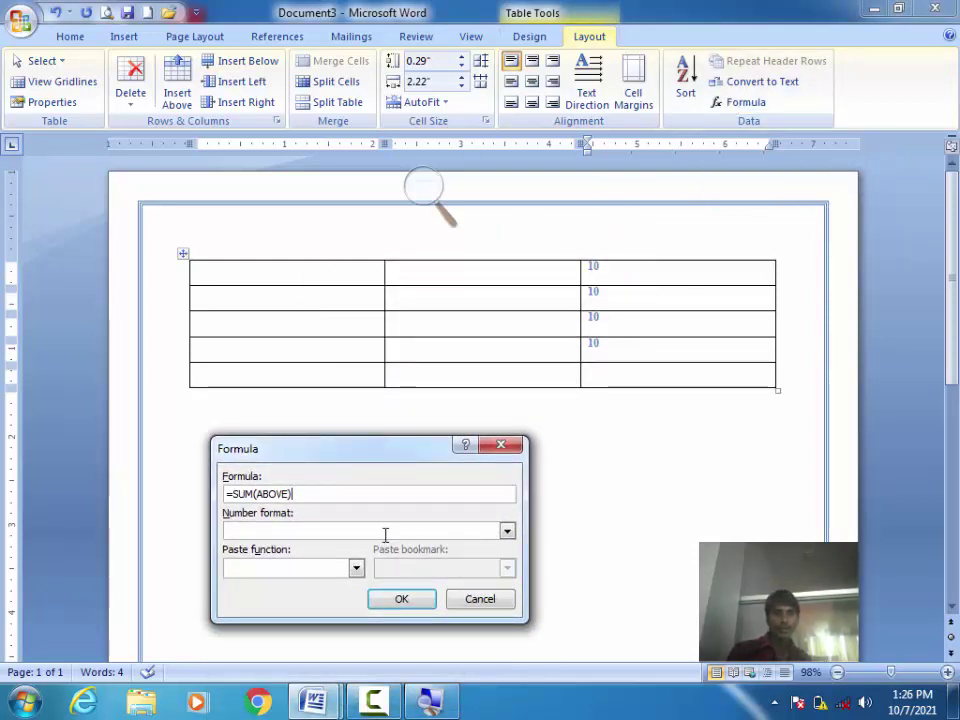
pyautogui.click(402, 599)
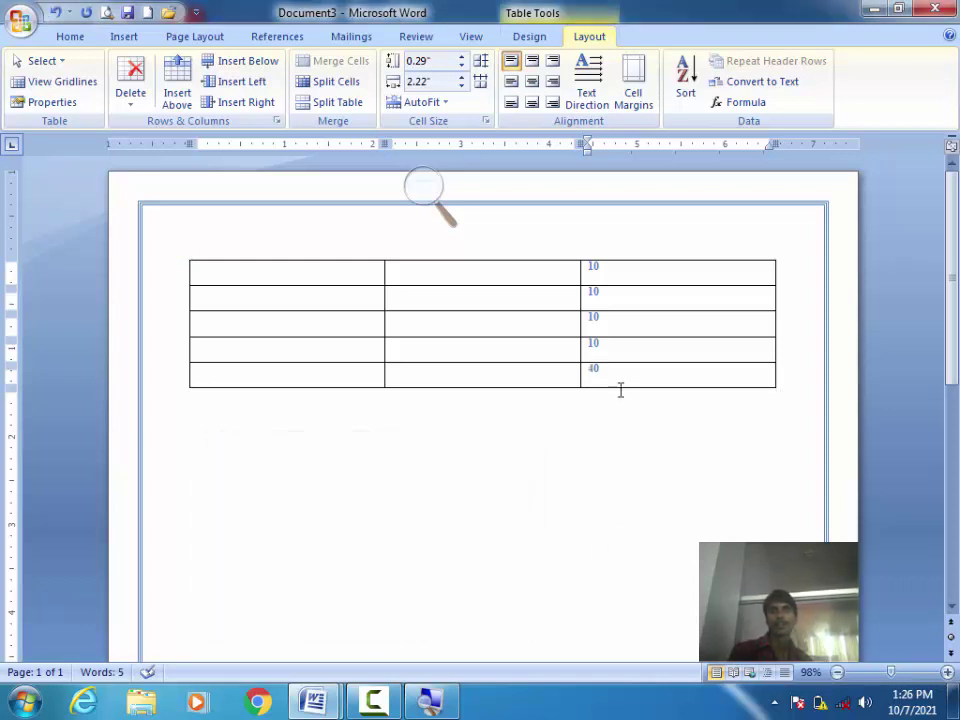
# Enter 10 in the top-left and top-middle cells and a row-sum formula top-right, giving 20.
pyautogui.click(512, 277)
pyautogui.write('10')
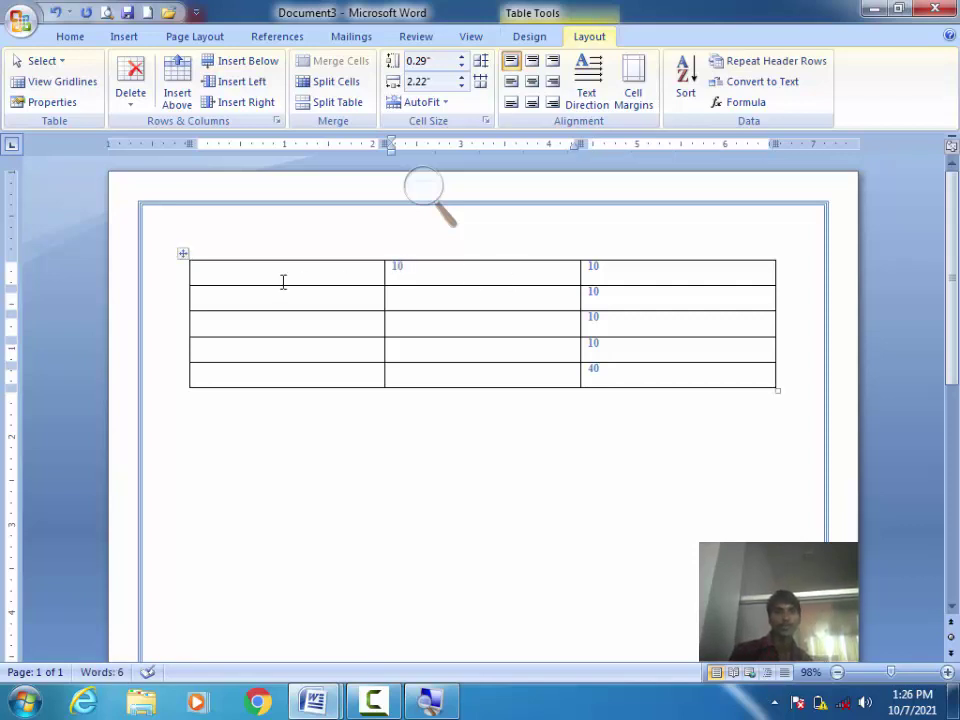
pyautogui.click(253, 270)
pyautogui.write('10')
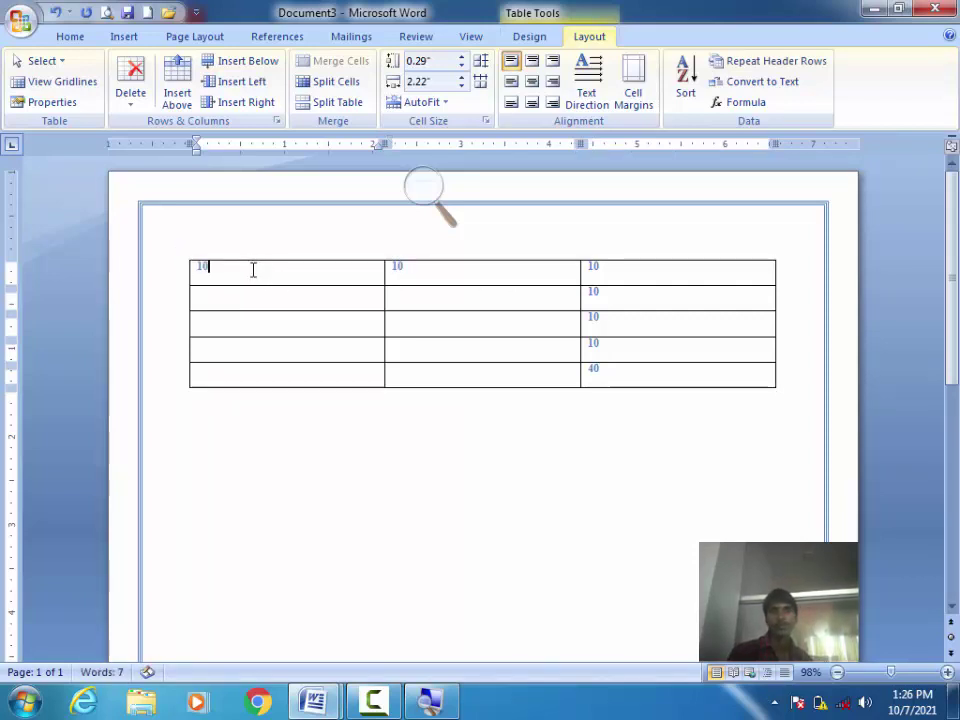
pyautogui.click(624, 272)
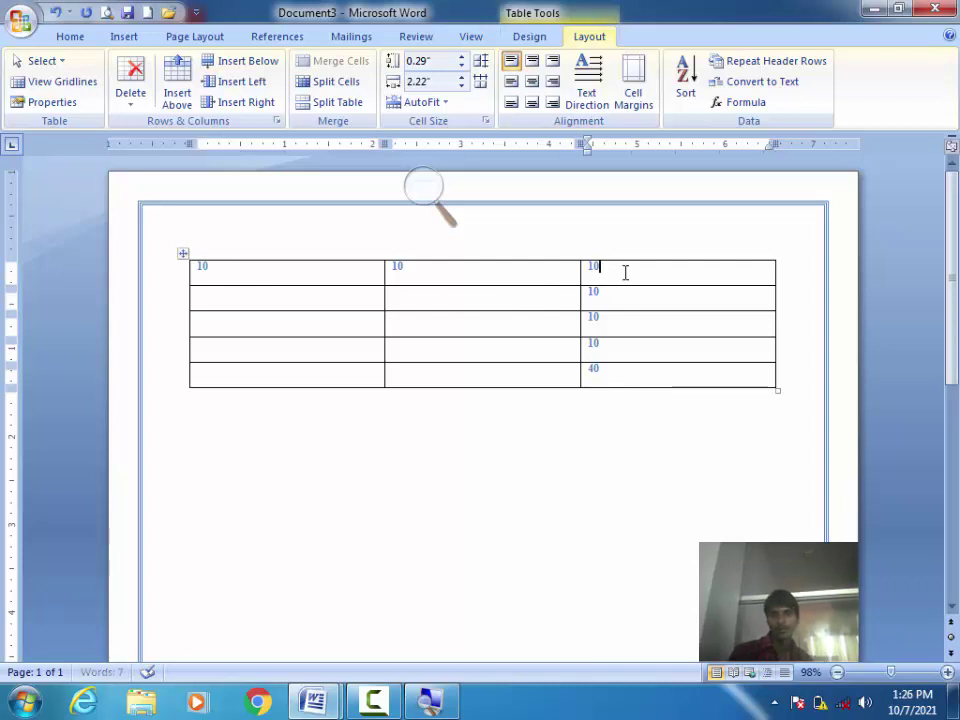
pyautogui.press('BackSpace')
pyautogui.press('BackSpace')
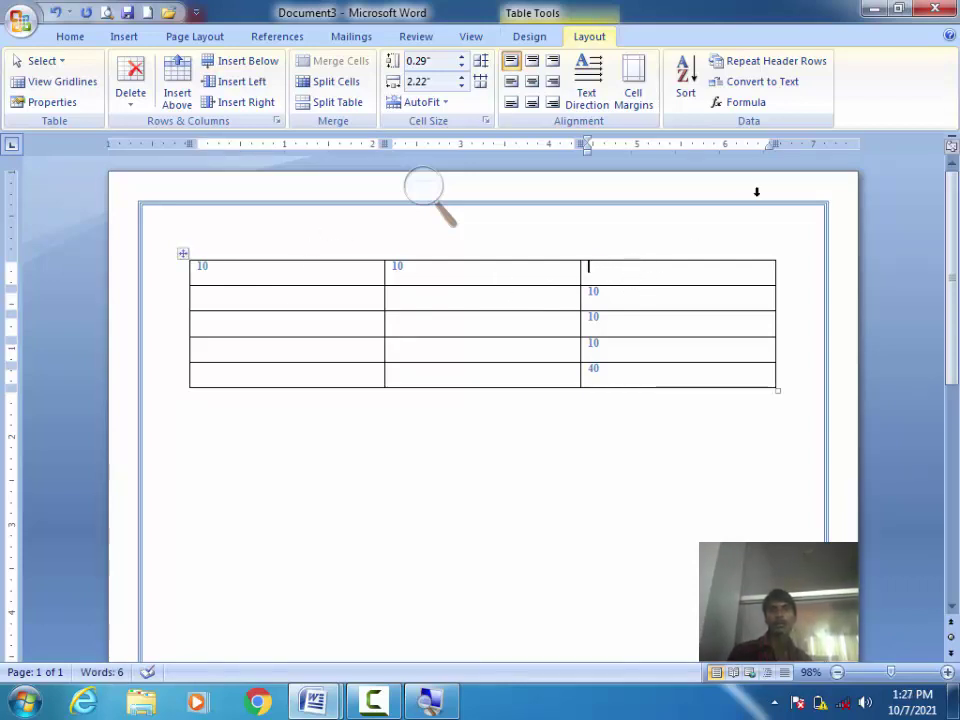
pyautogui.click(745, 102)
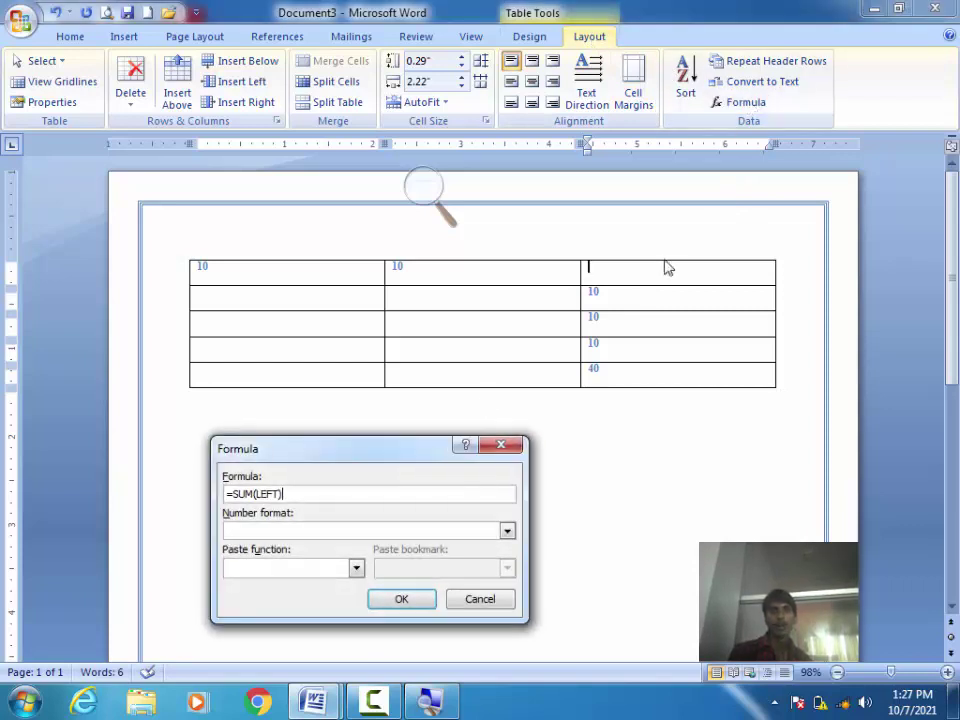
pyautogui.click(392, 598)
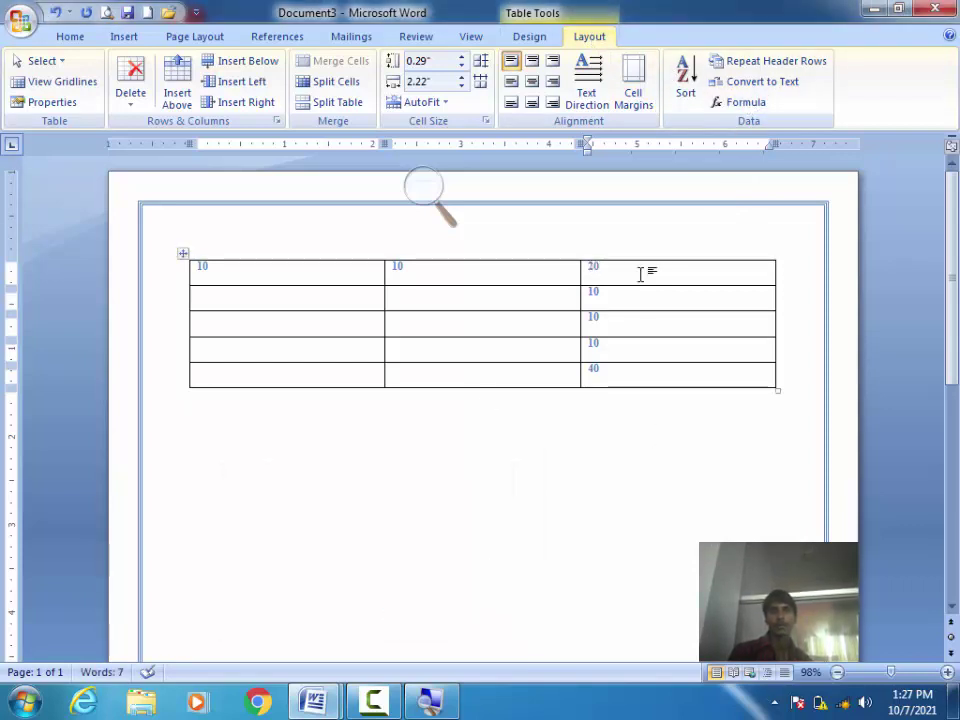
# Enter 10 bottom-middle and a =SUM(RIGHT) formula bottom-left, giving 50.
pyautogui.click(490, 377)
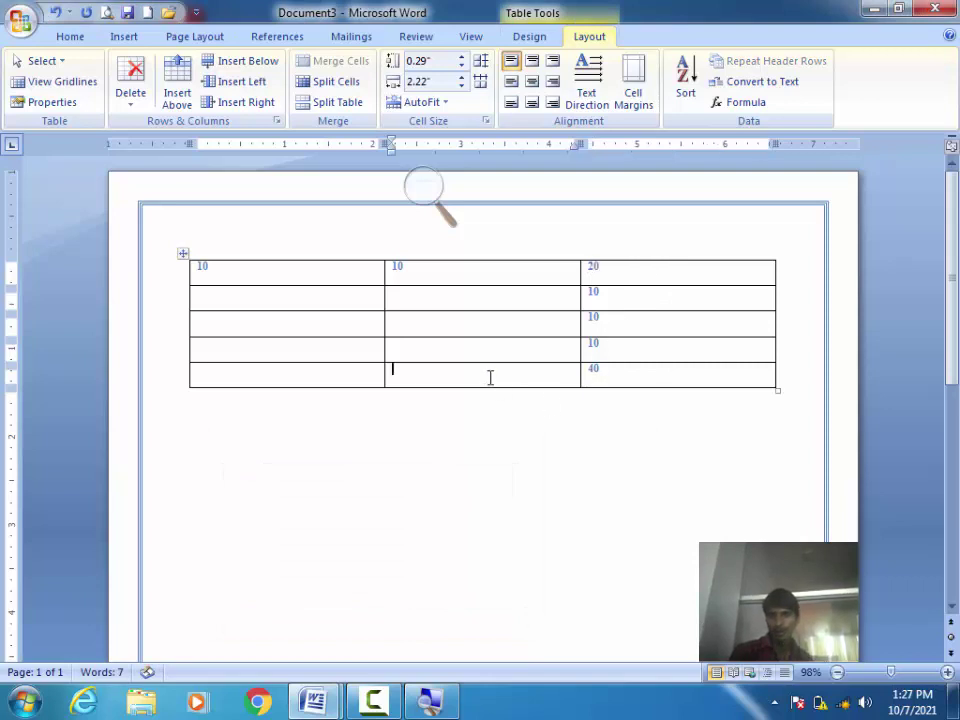
pyautogui.write('10')
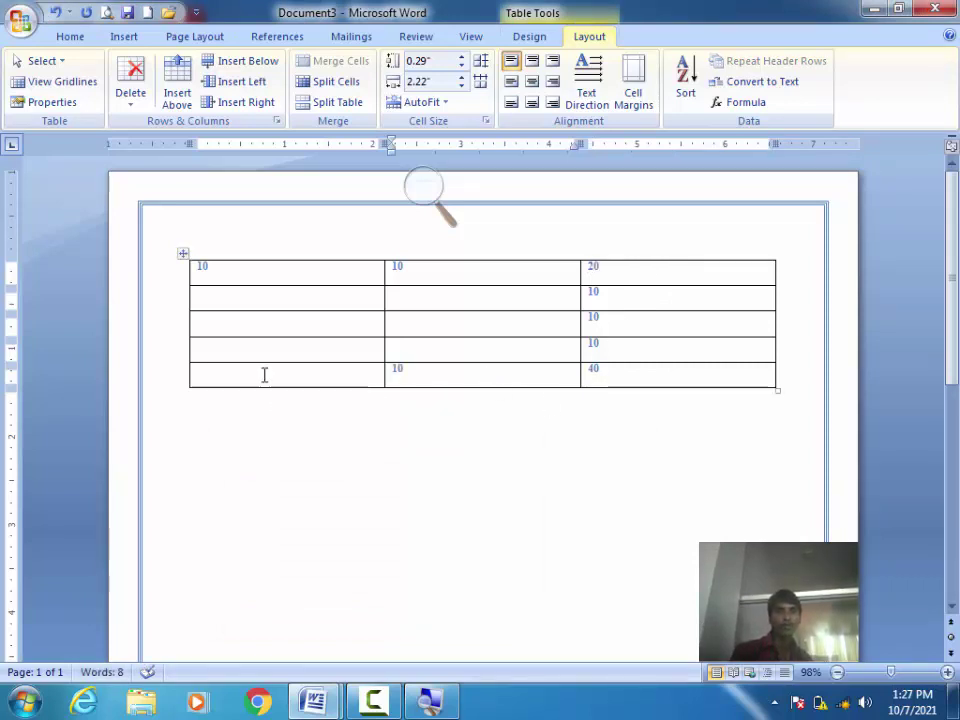
pyautogui.click(264, 375)
pyautogui.click(742, 104)
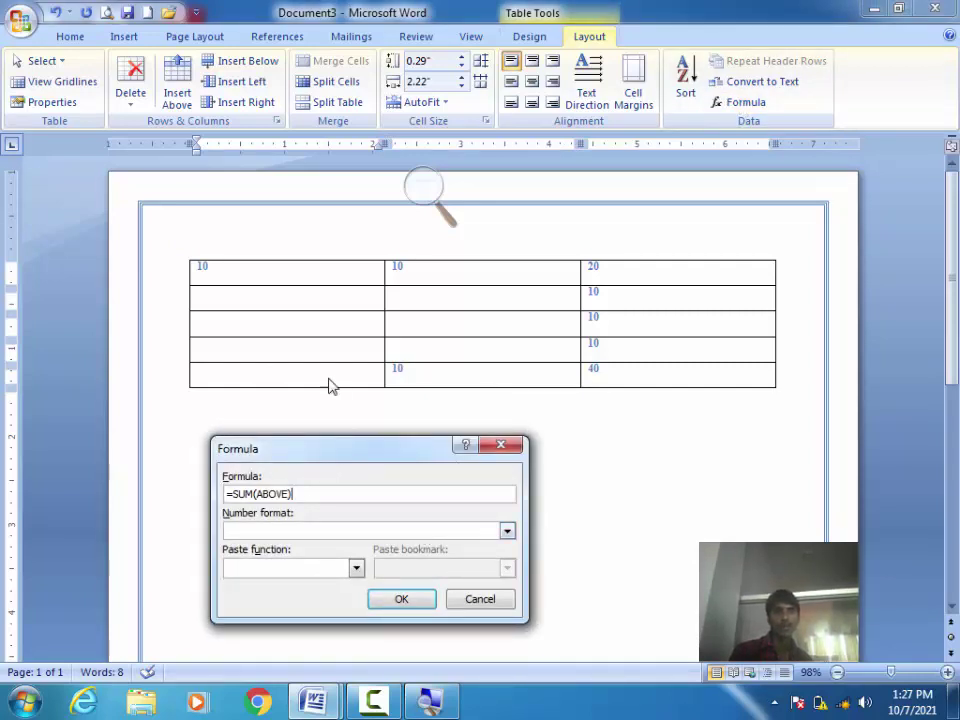
pyautogui.click(399, 600)
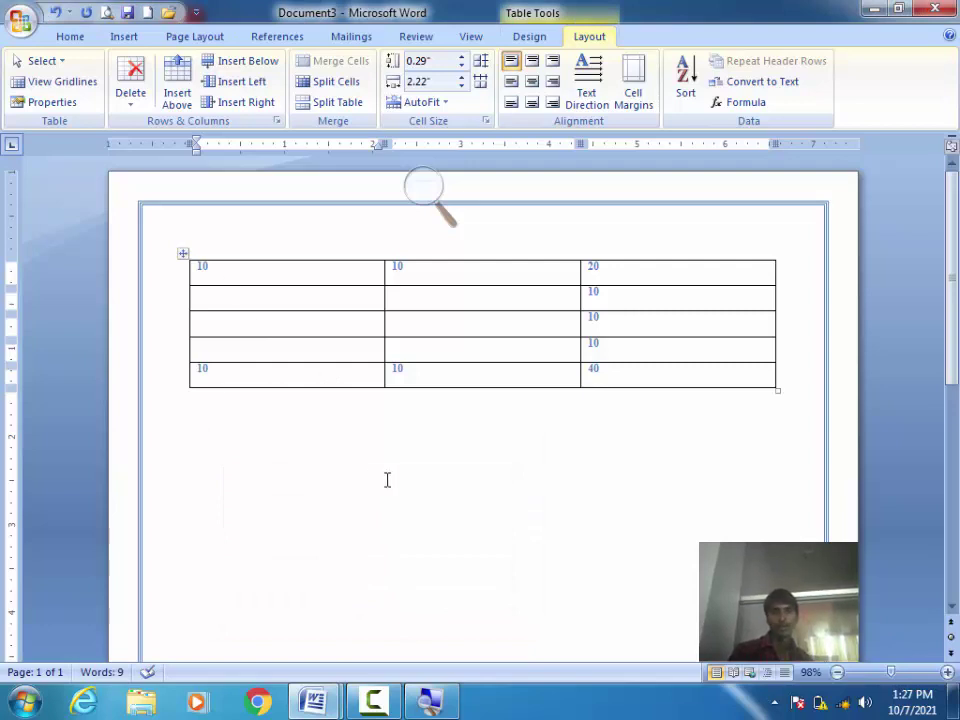
pyautogui.hotkey('ctrl', 'z')
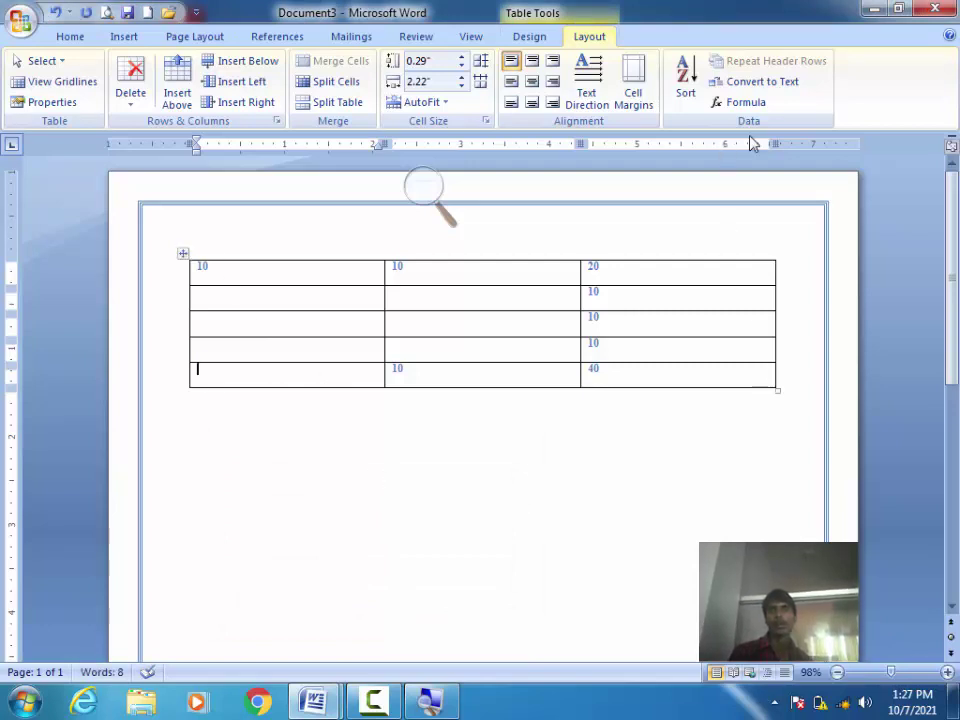
pyautogui.click(752, 102)
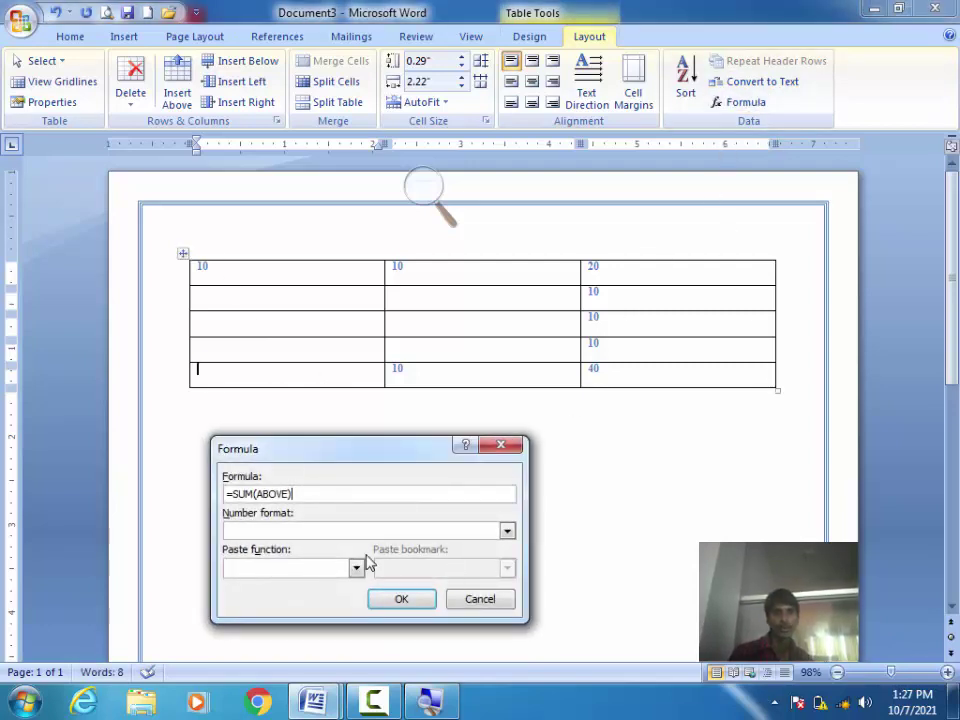
pyautogui.press('BackSpace')
pyautogui.press('BackSpace')
pyautogui.write('=SUM(RIGH')
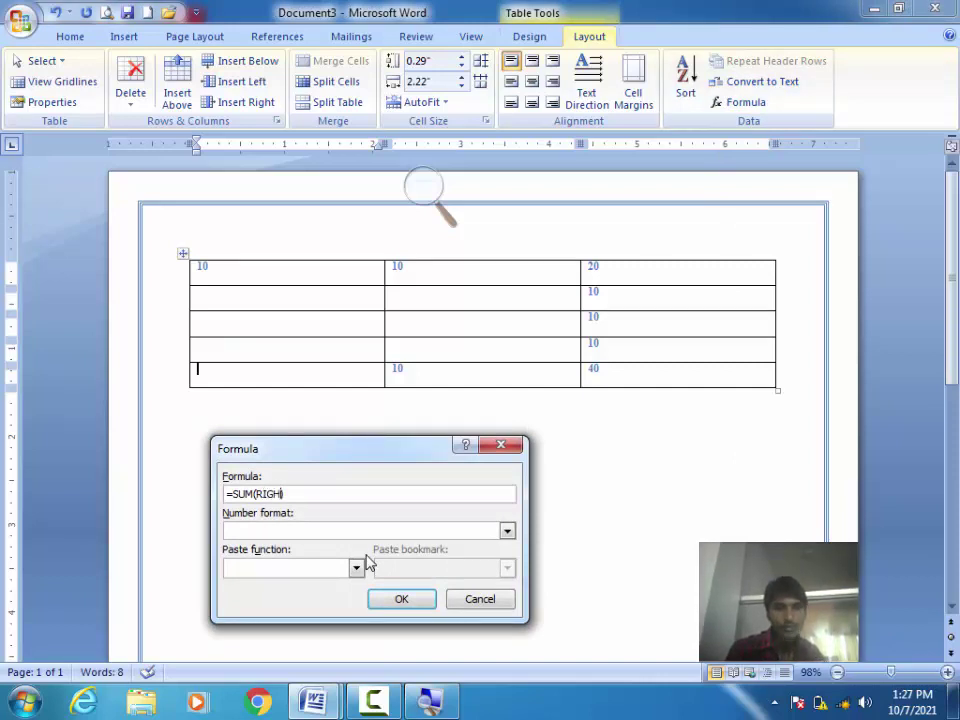
pyautogui.write('T)')
pyautogui.press('Return')
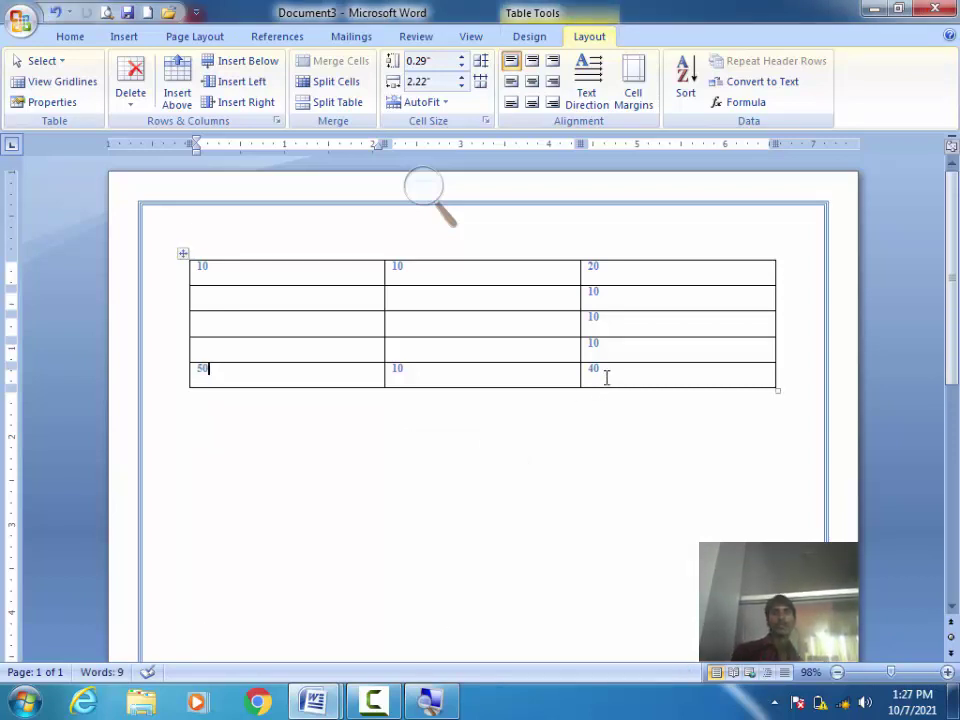
# Review the bottom row's values 50, 10 and 40.
pyautogui.moveTo(606, 371); pyautogui.dragTo(471, 377)
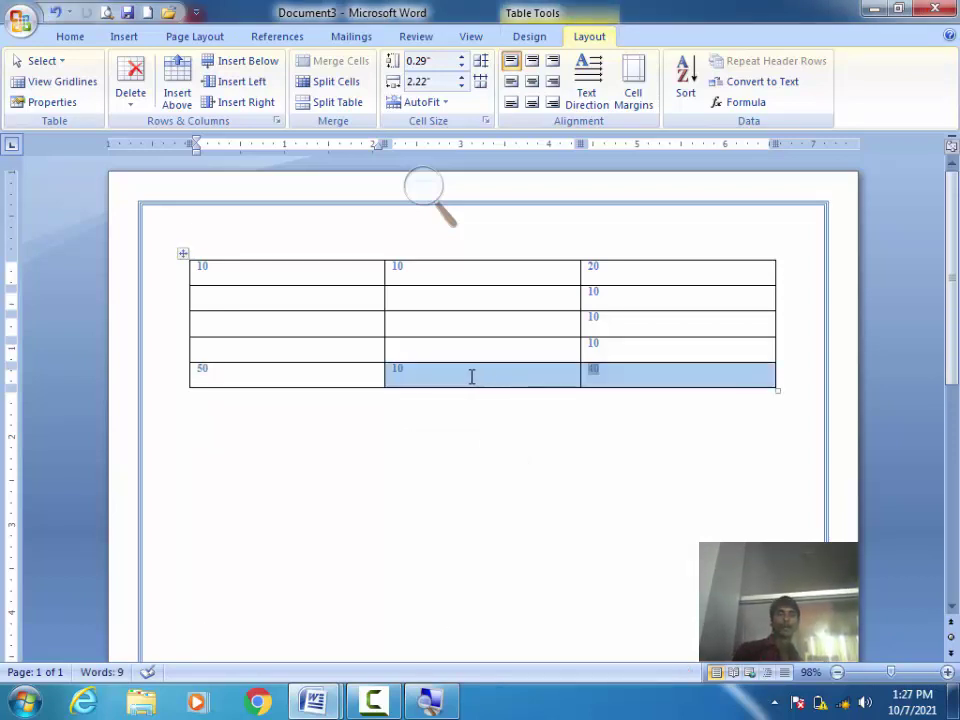
pyautogui.click(325, 375)
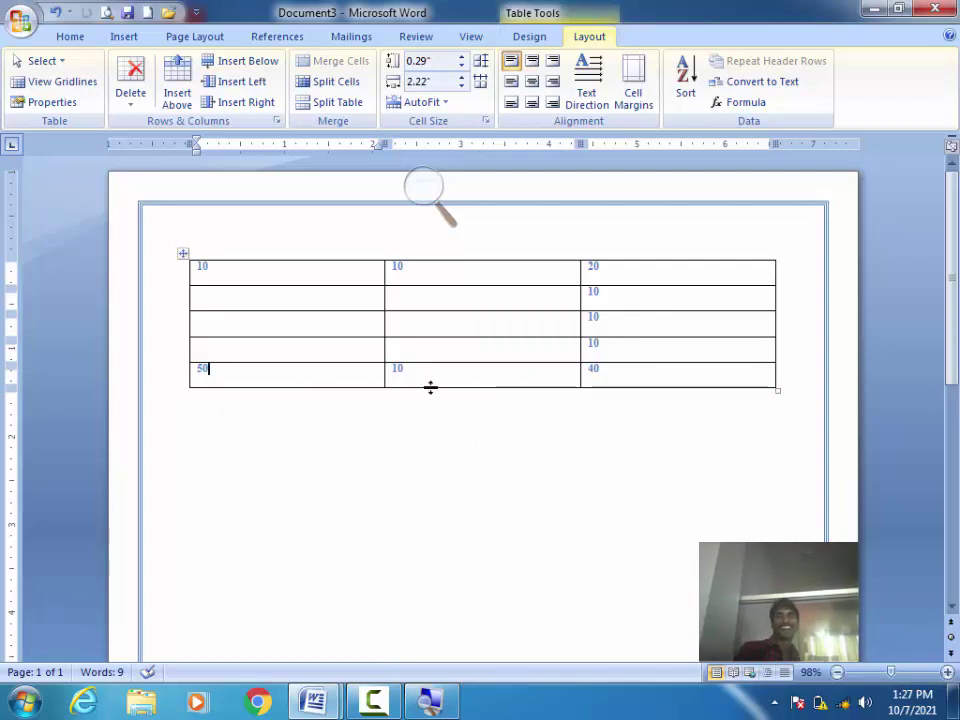
pyautogui.click(611, 375)
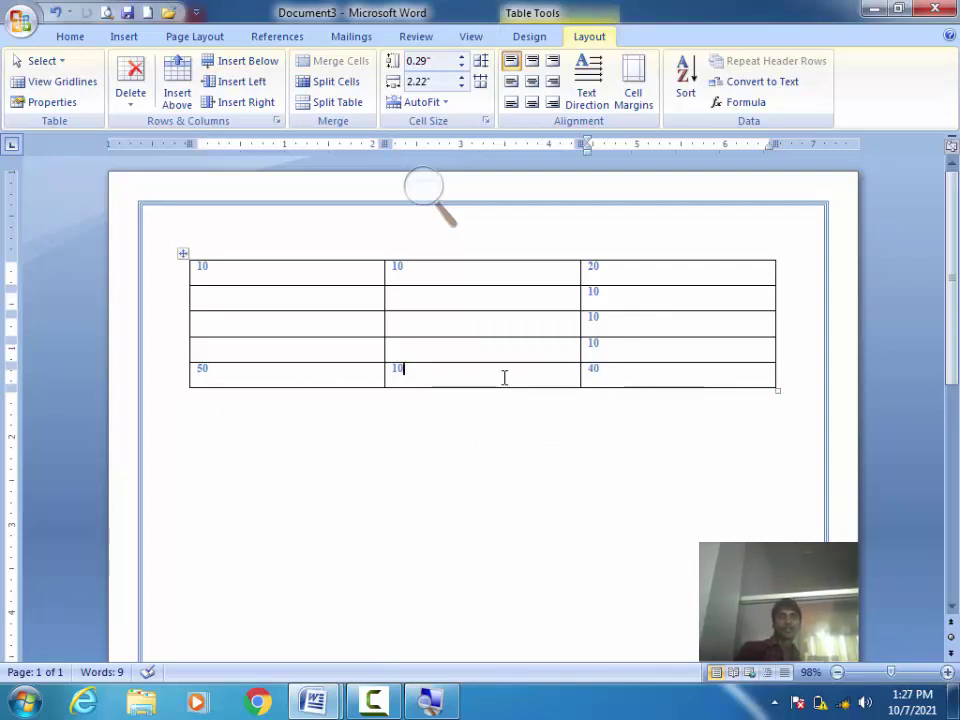
pyautogui.click(288, 377)
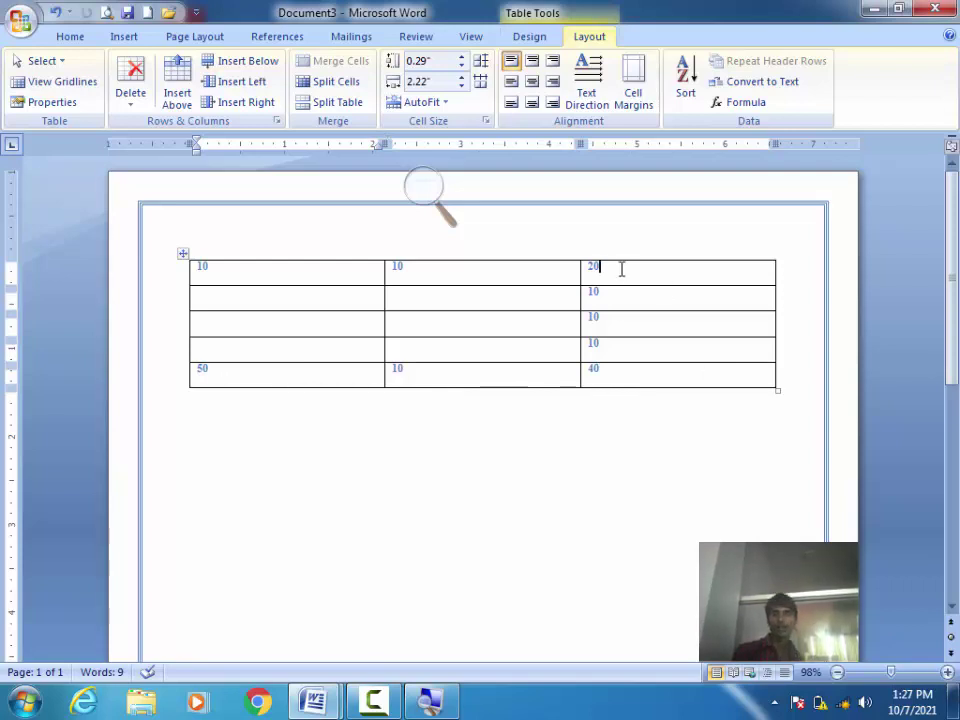
# Clear the 20, 10 and 10 from the table's top row.
pyautogui.press('BackSpace')
pyautogui.press('BackSpace')
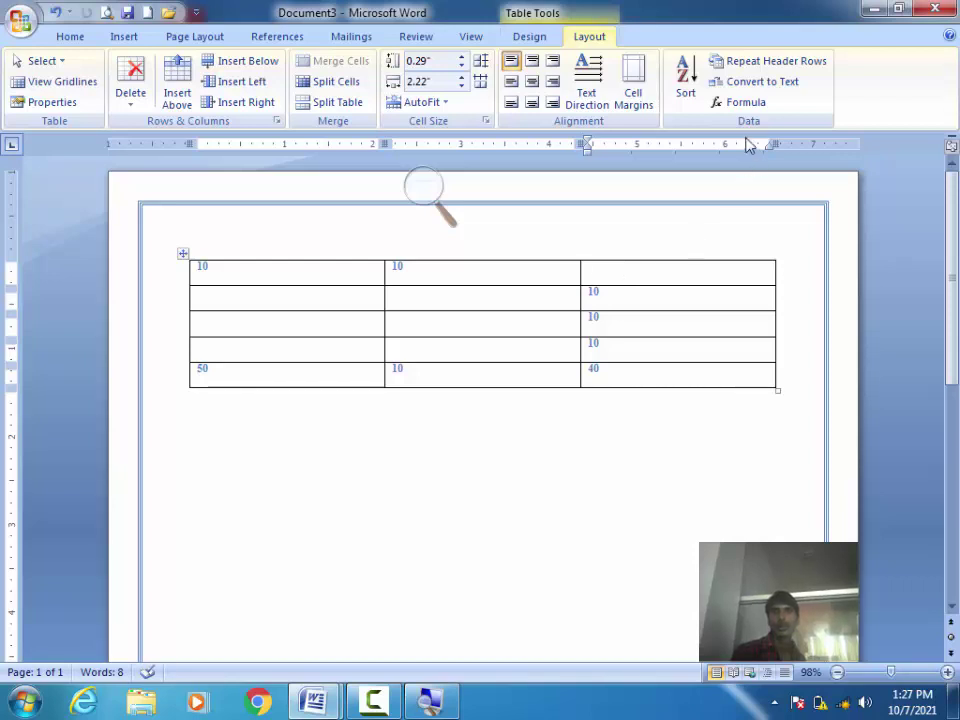
pyautogui.click(431, 272)
pyautogui.press('BackSpace')
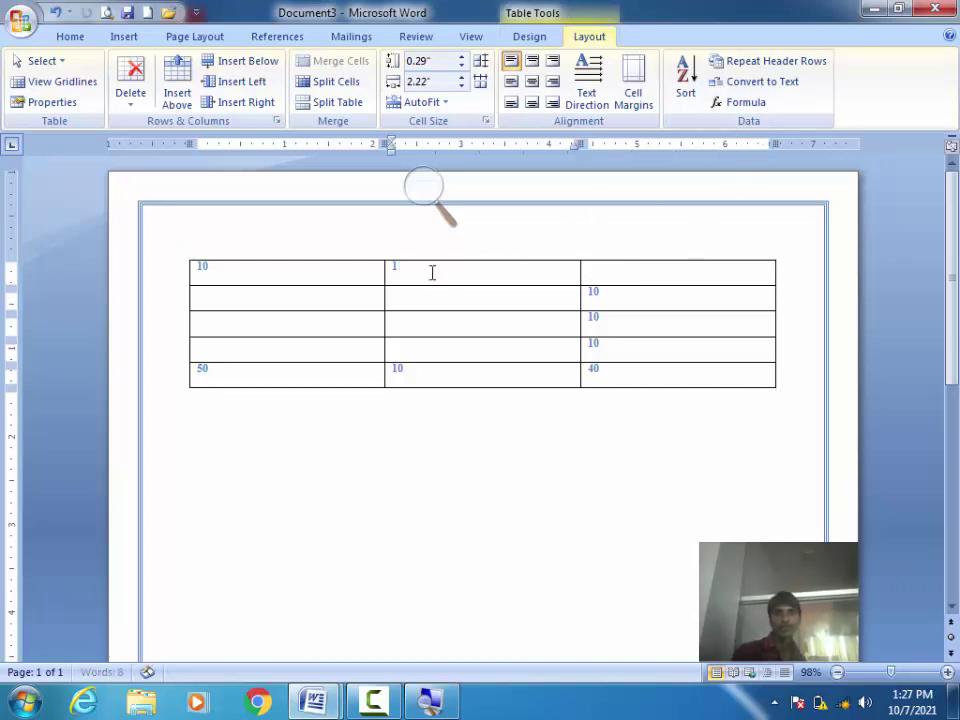
pyautogui.press('BackSpace')
pyautogui.click(257, 270)
pyautogui.press('BackSpace')
pyautogui.press('BackSpace')
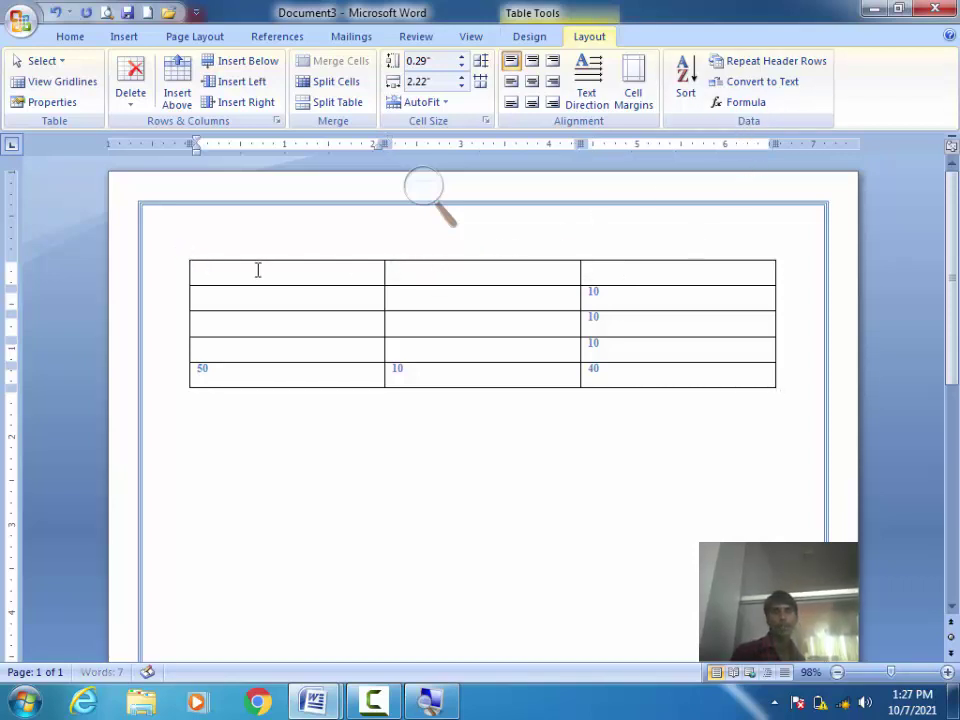
# Open the Formula dialog for the top-right cell and cancel it without inserting anything.
pyautogui.click(606, 272)
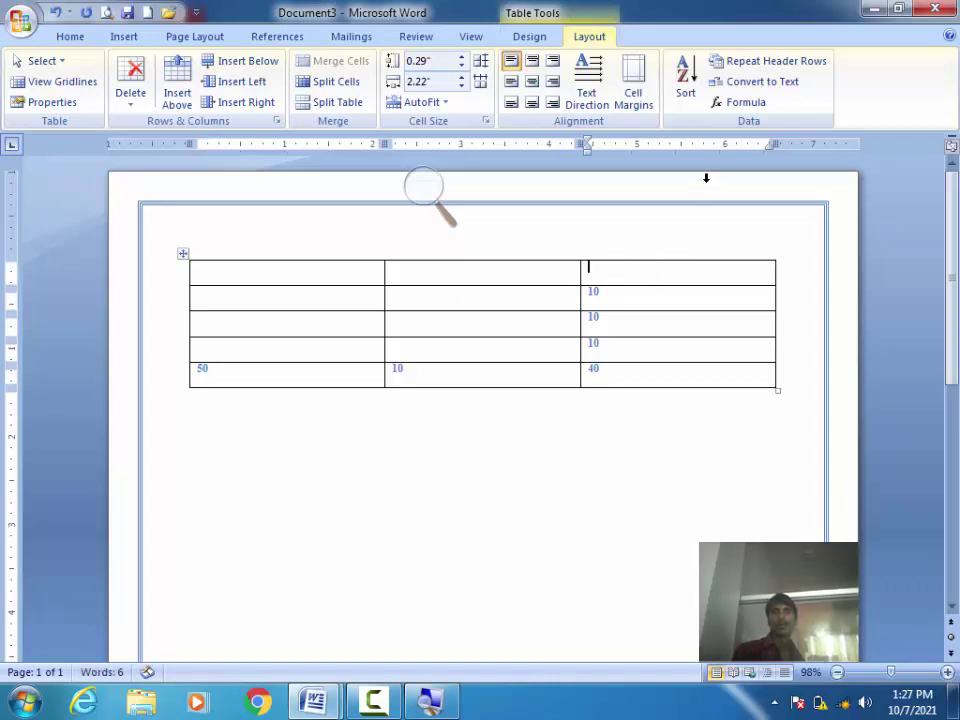
pyautogui.click(737, 104)
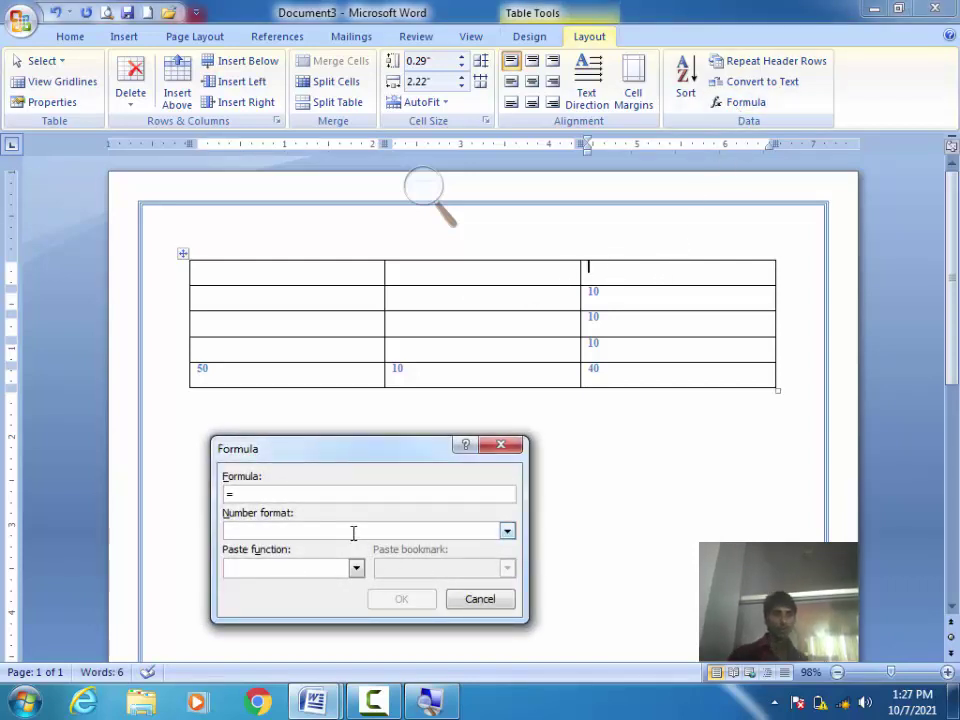
pyautogui.click(480, 599)
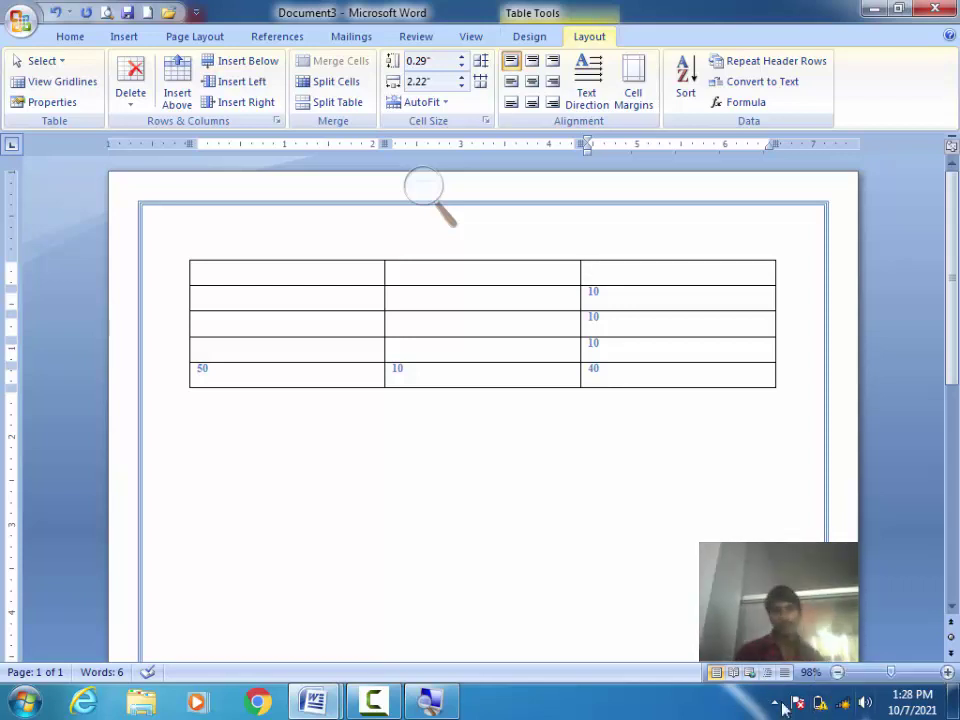
pyautogui.moveTo(373, 702)
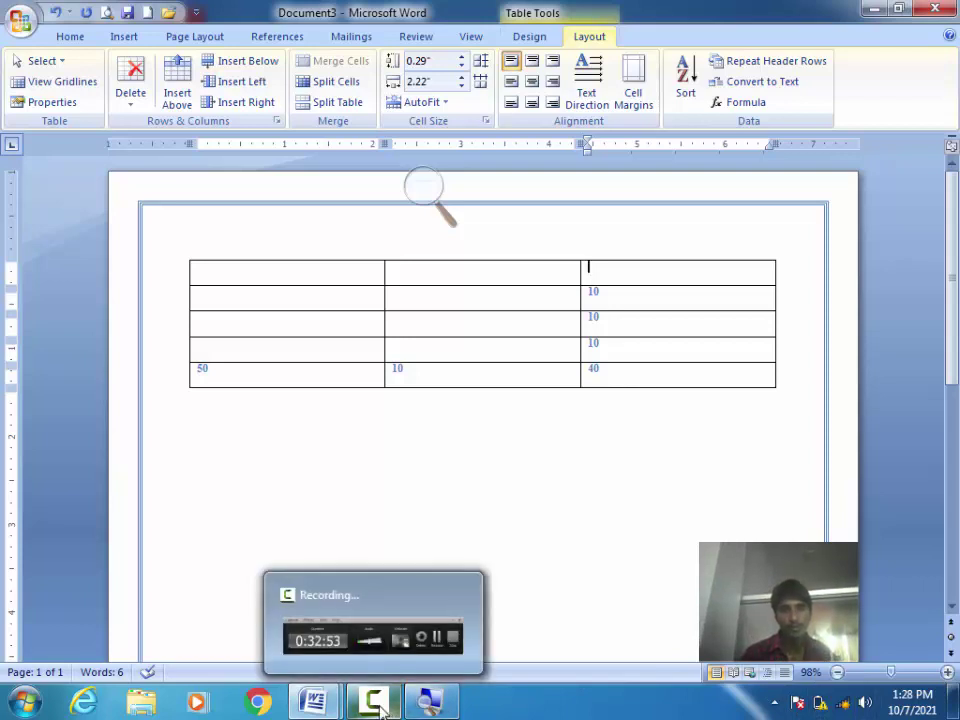
pyautogui.click(373, 620)
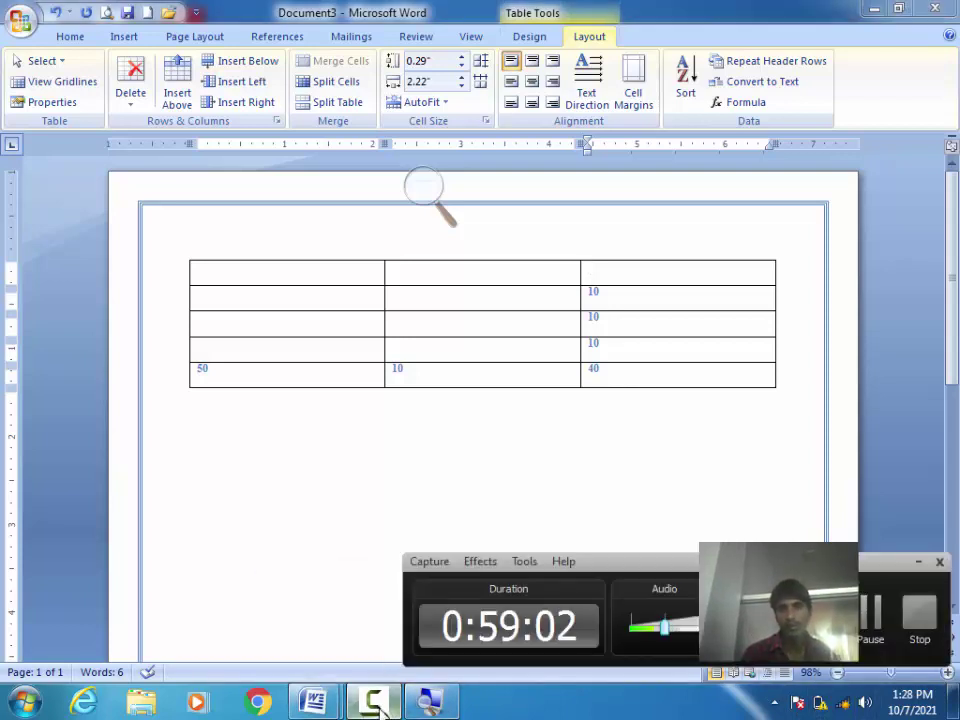
pyautogui.click(868, 625)
pyautogui.click(592, 268)
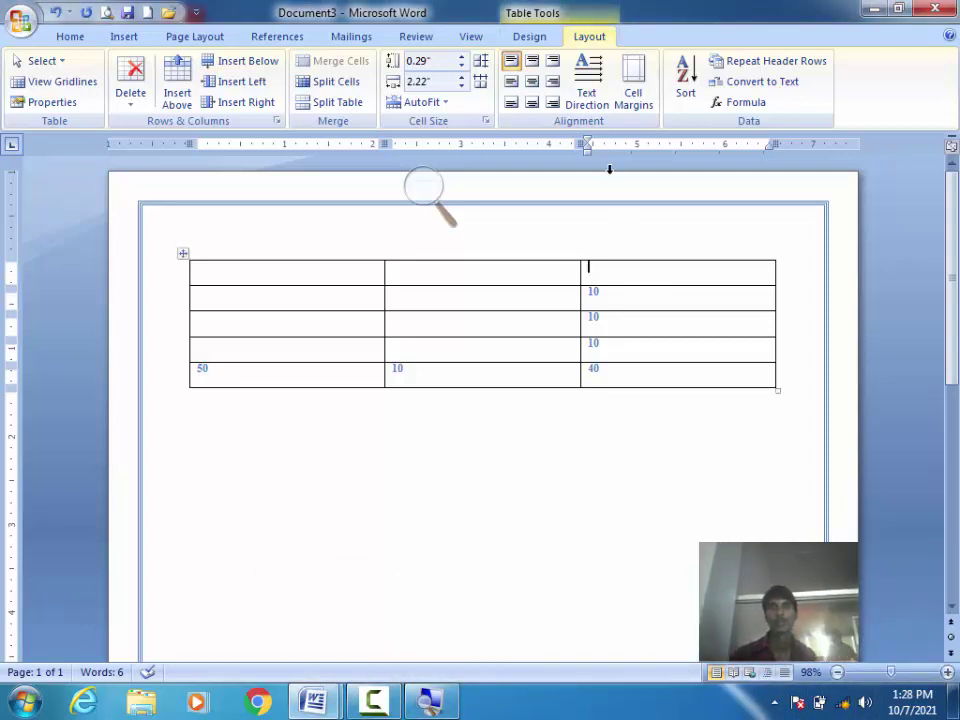
# Insert a =SUM(BUTTOM) formula in the top-right cell, which shows a syntax error.
pyautogui.click(737, 104)
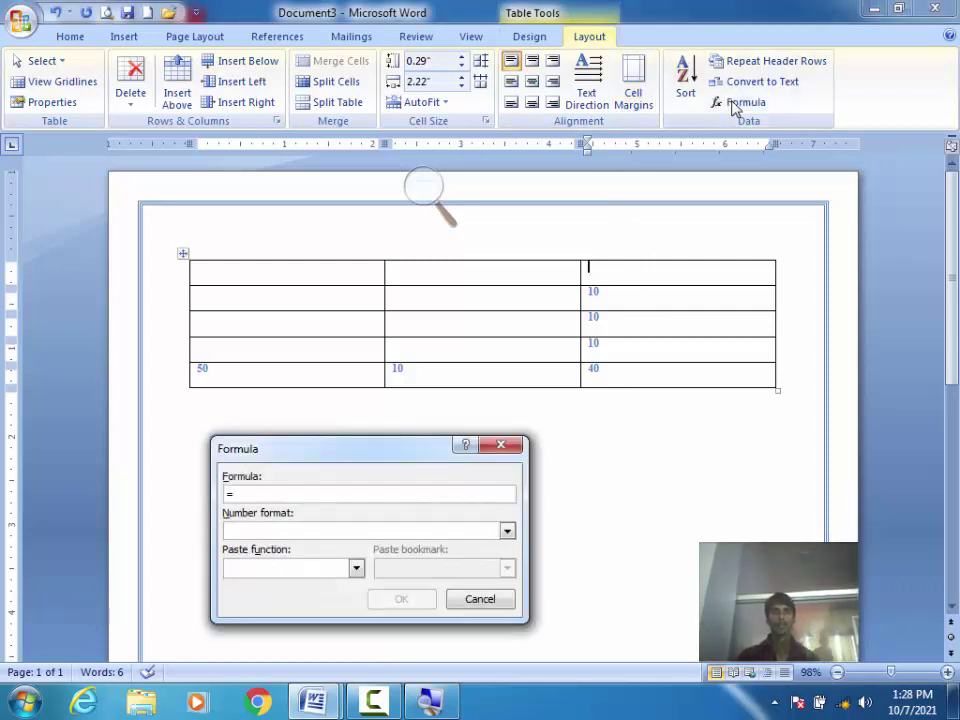
pyautogui.write('SUM(')
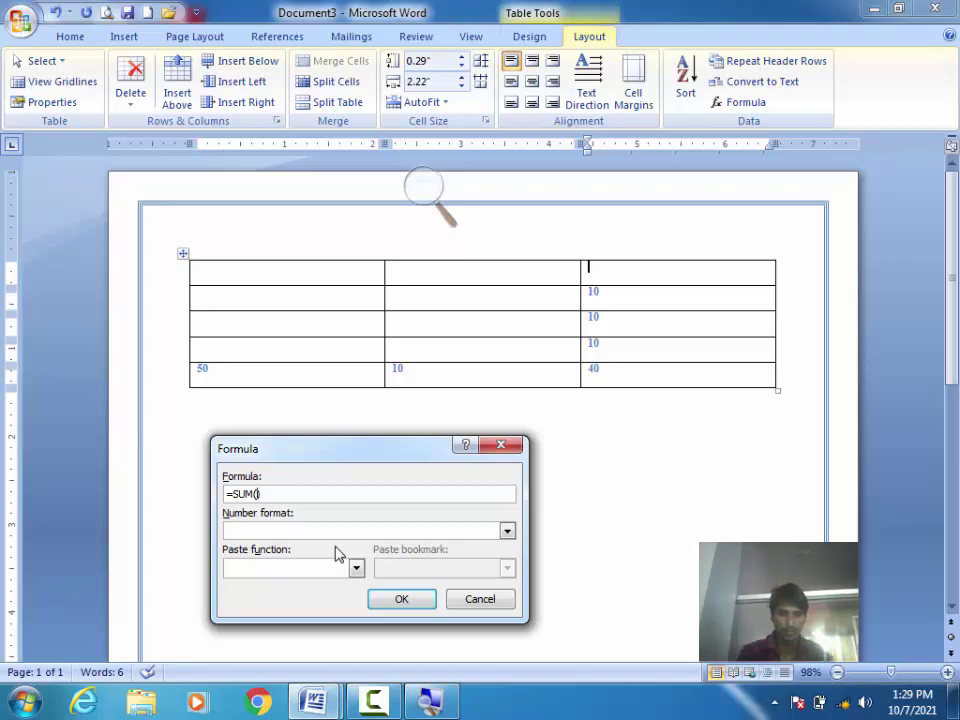
pyautogui.write('E')
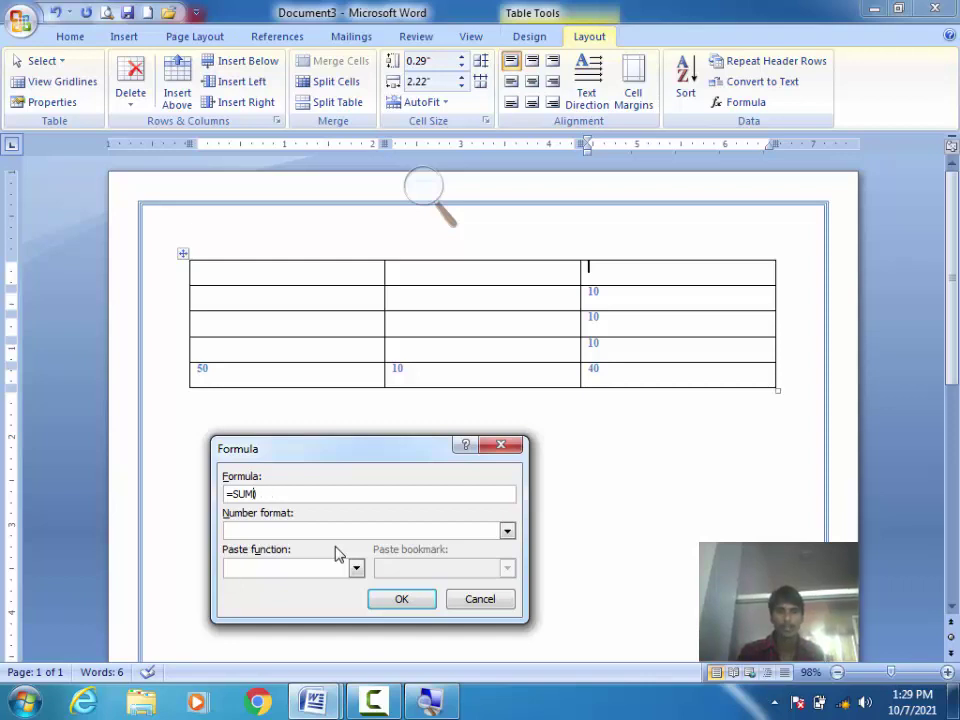
pyautogui.write(')')
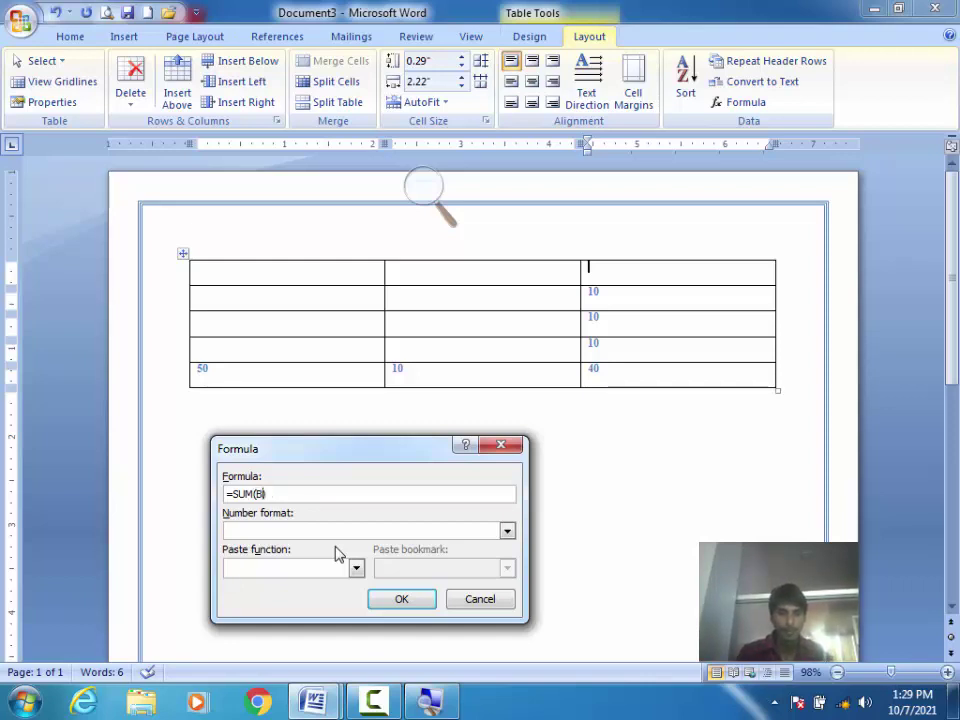
pyautogui.write('On')
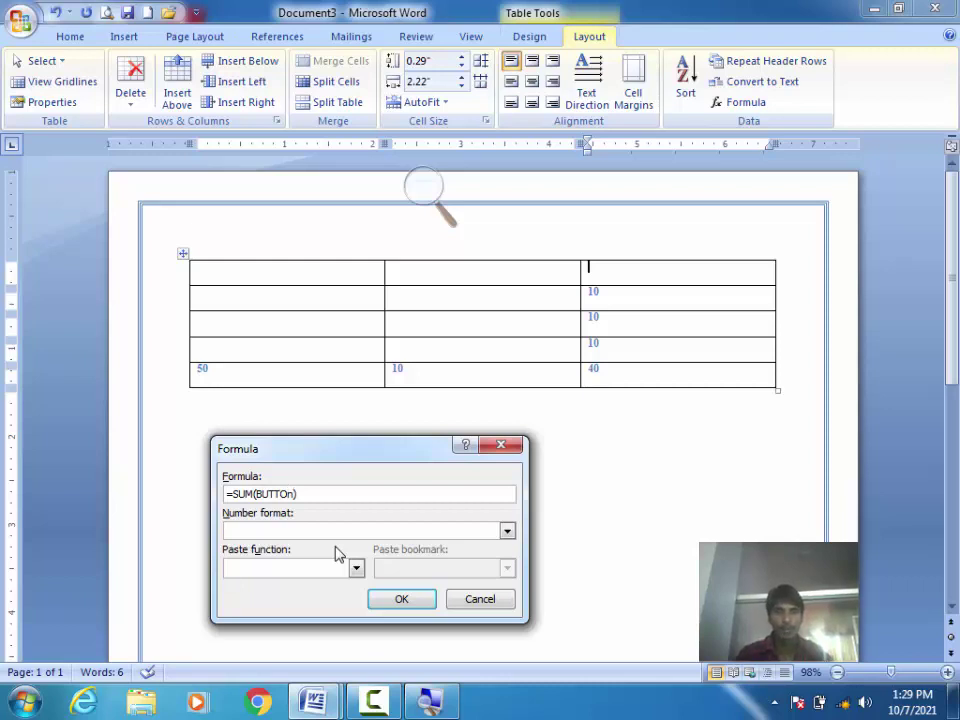
pyautogui.press('BackSpace')
pyautogui.write('M')
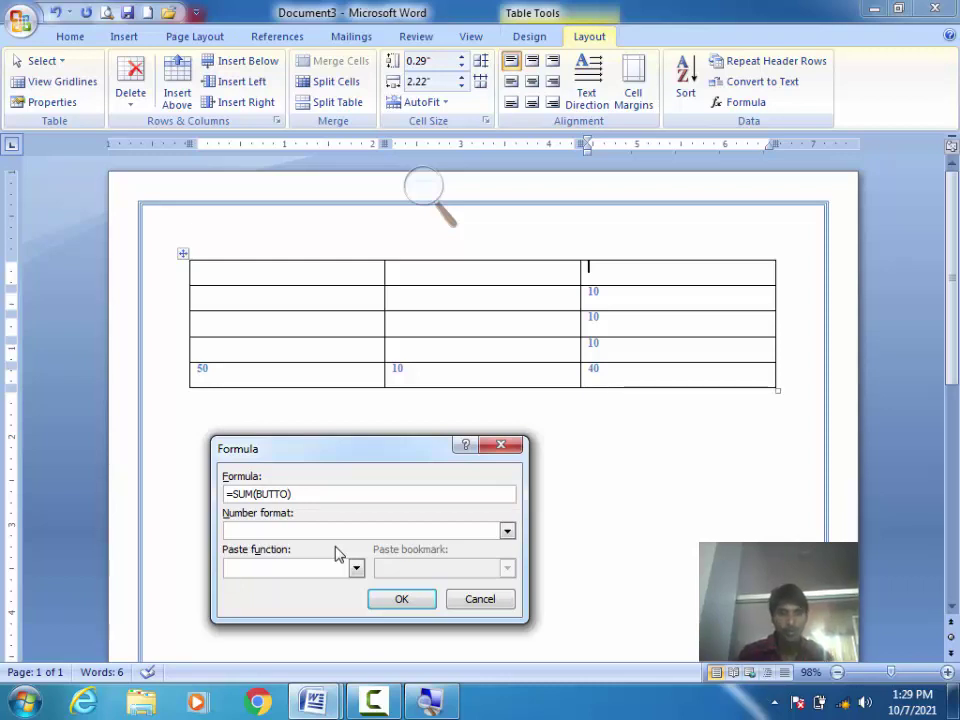
pyautogui.click(380, 601)
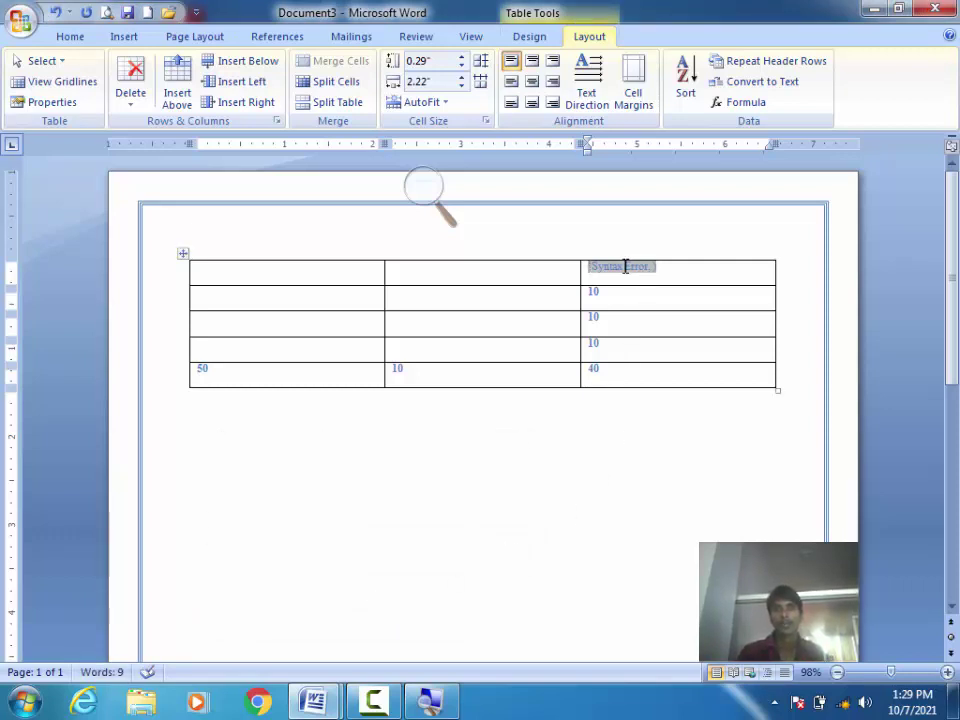
# Reopen the top-right cell's =SUM(BUTTOM) field in the Formula editor via Edit Field.
pyautogui.rightClick(625, 266)
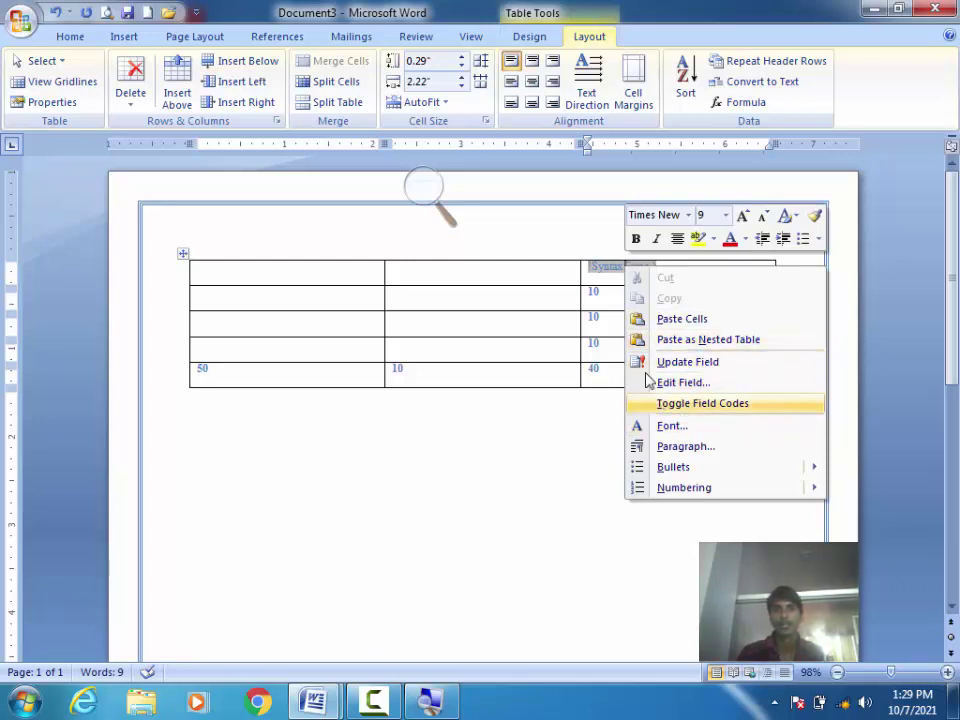
pyautogui.click(607, 283)
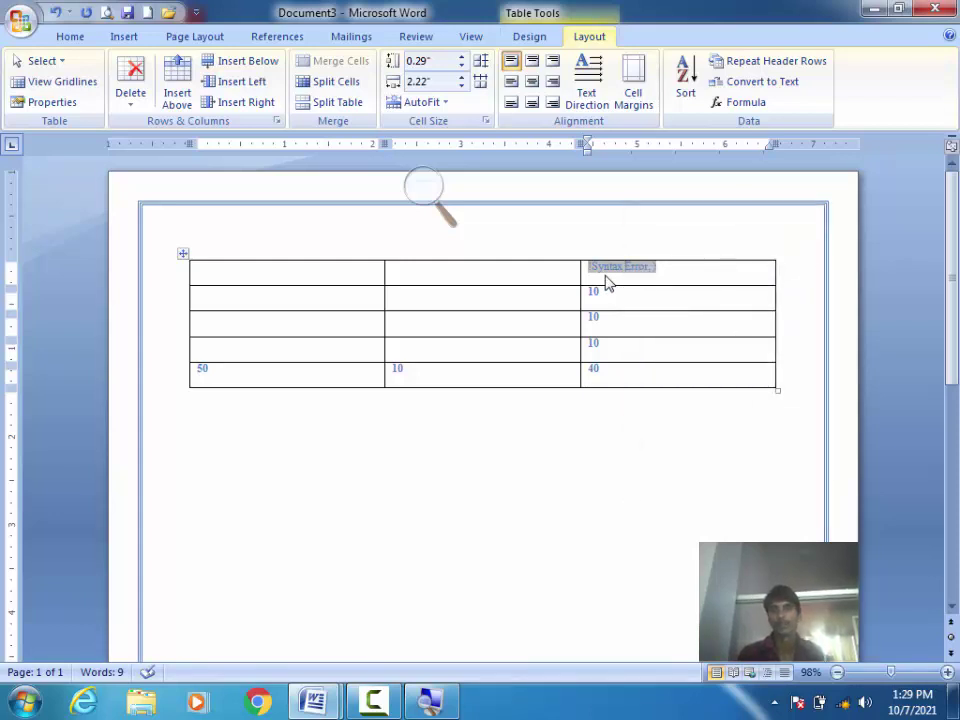
pyautogui.rightClick(607, 283)
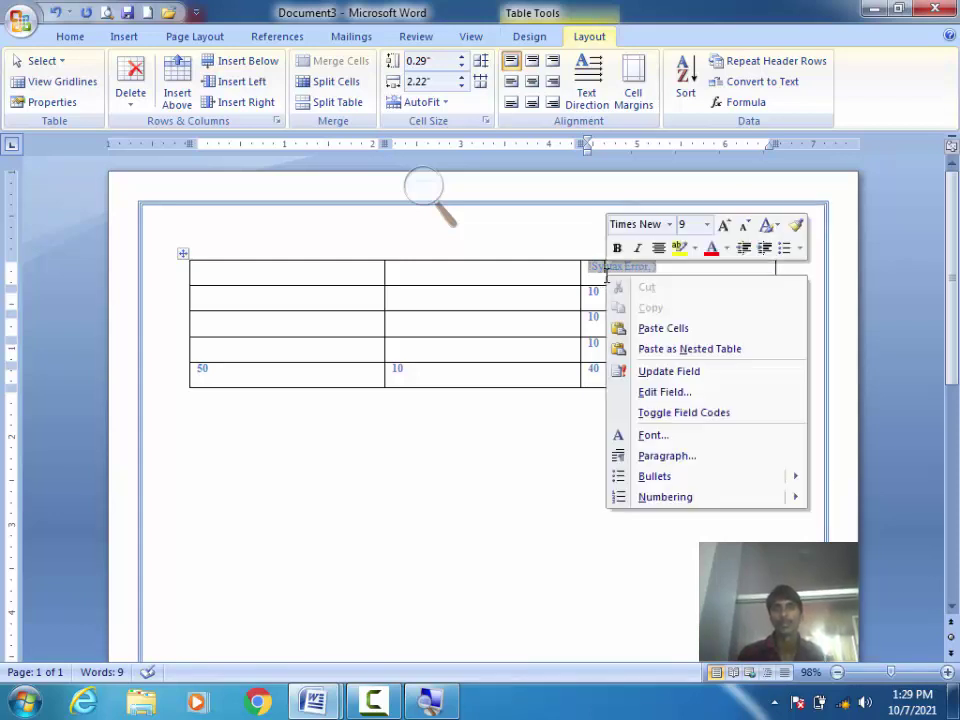
pyautogui.click(675, 393)
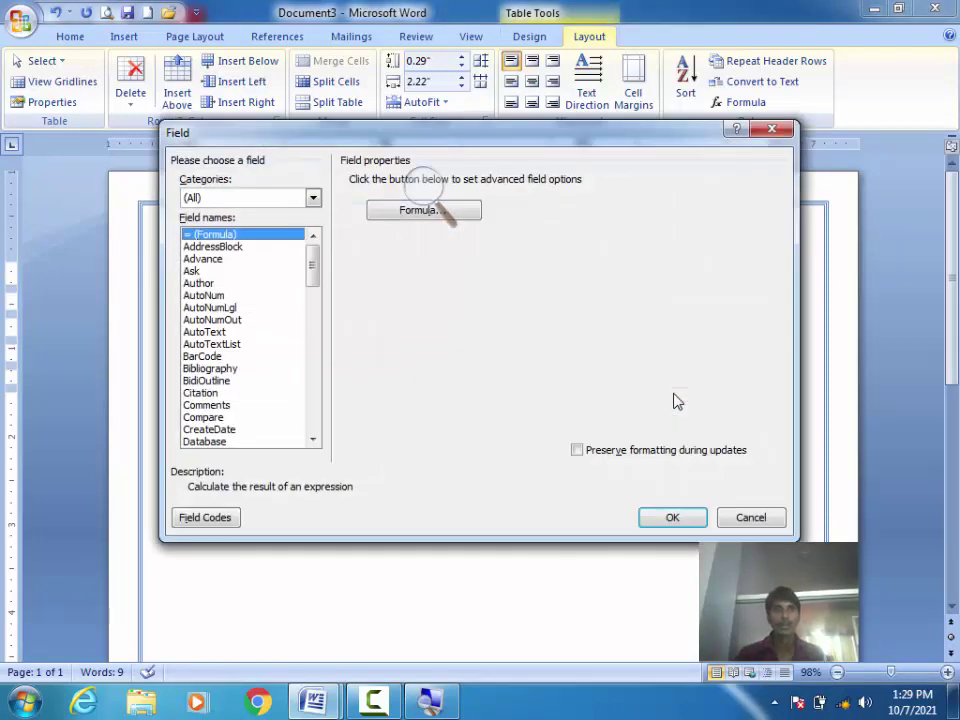
pyautogui.click(223, 247)
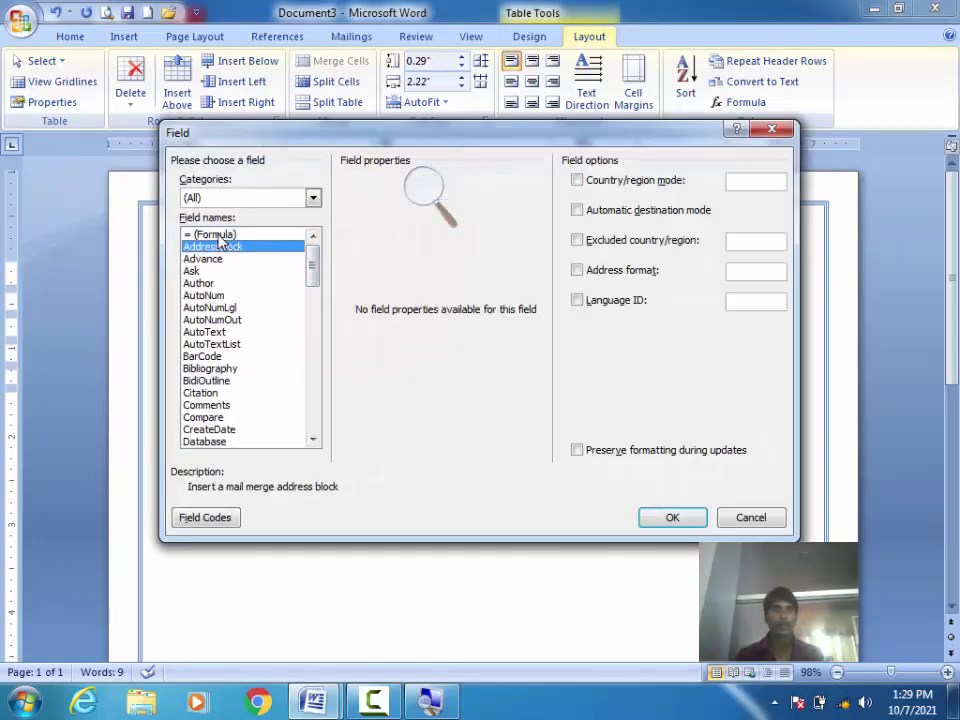
pyautogui.click(218, 236)
pyautogui.click(397, 217)
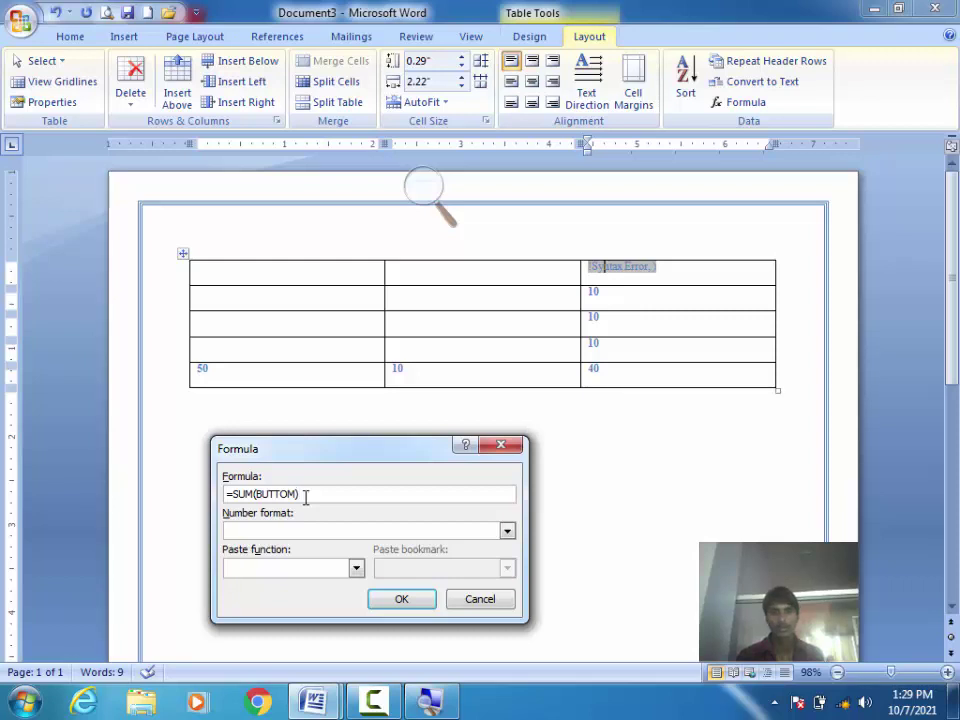
# Change the top-right cell's formula to =SUM(DOWN).
pyautogui.press('BackSpace')
pyautogui.press('BackSpace')
pyautogui.press('BackSpace')
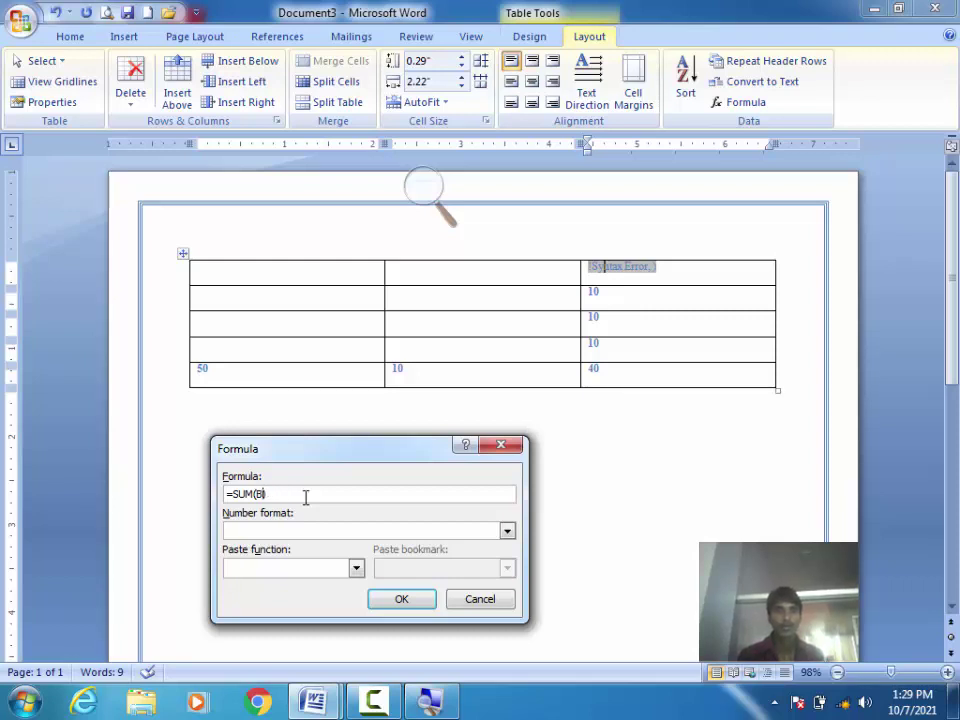
pyautogui.write(')')
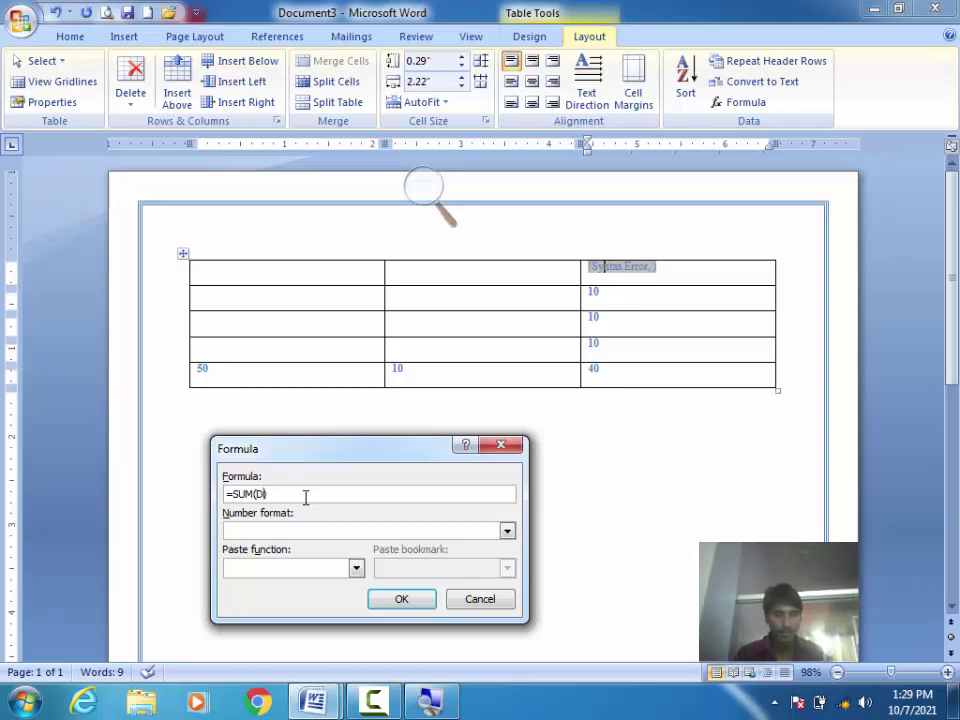
pyautogui.write('OWN')
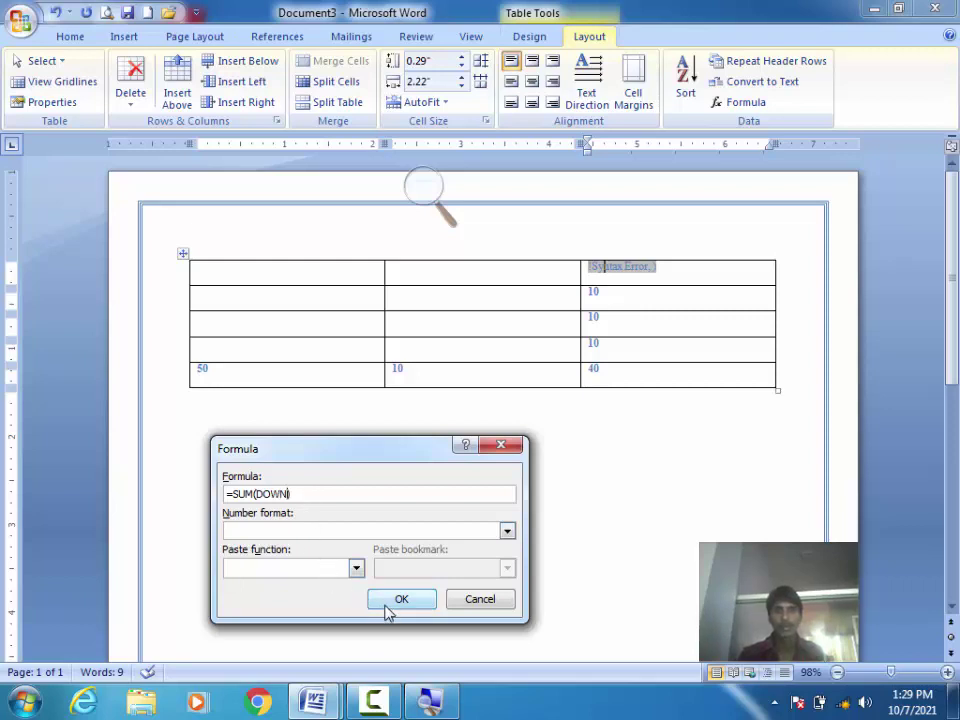
pyautogui.click(388, 603)
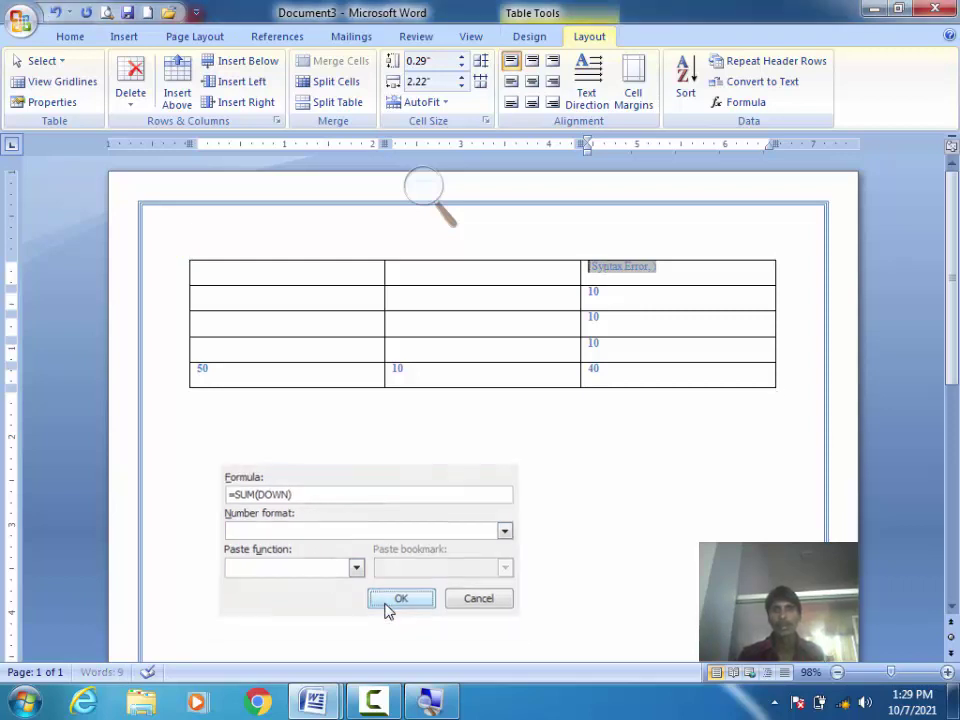
# Toggle the field between its code and its Syntax Error result.
pyautogui.rightClick(613, 268)
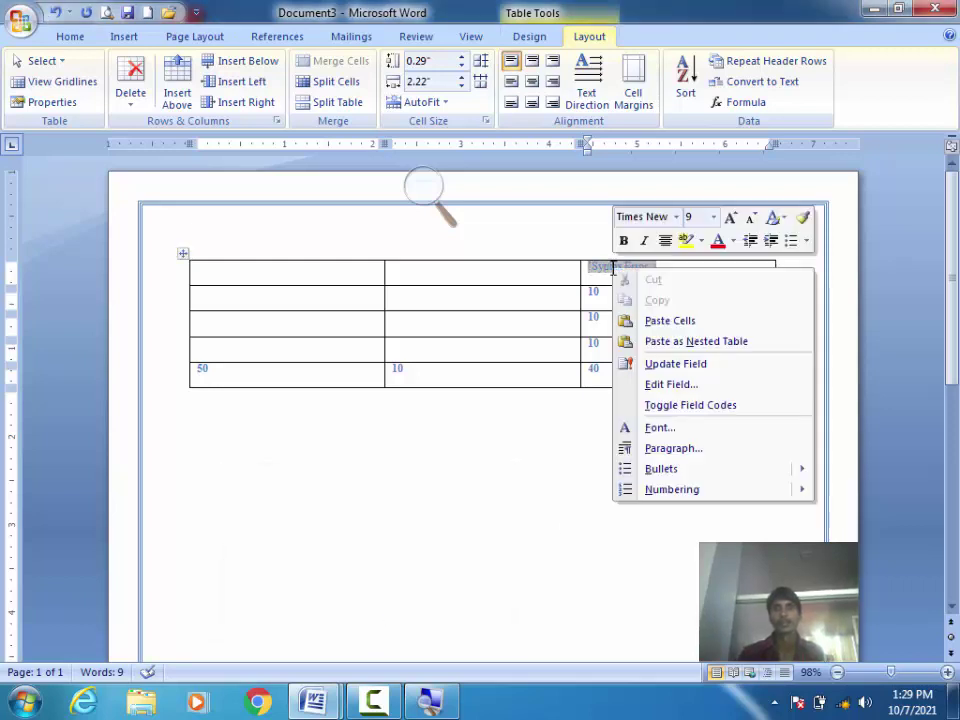
pyautogui.click(690, 405)
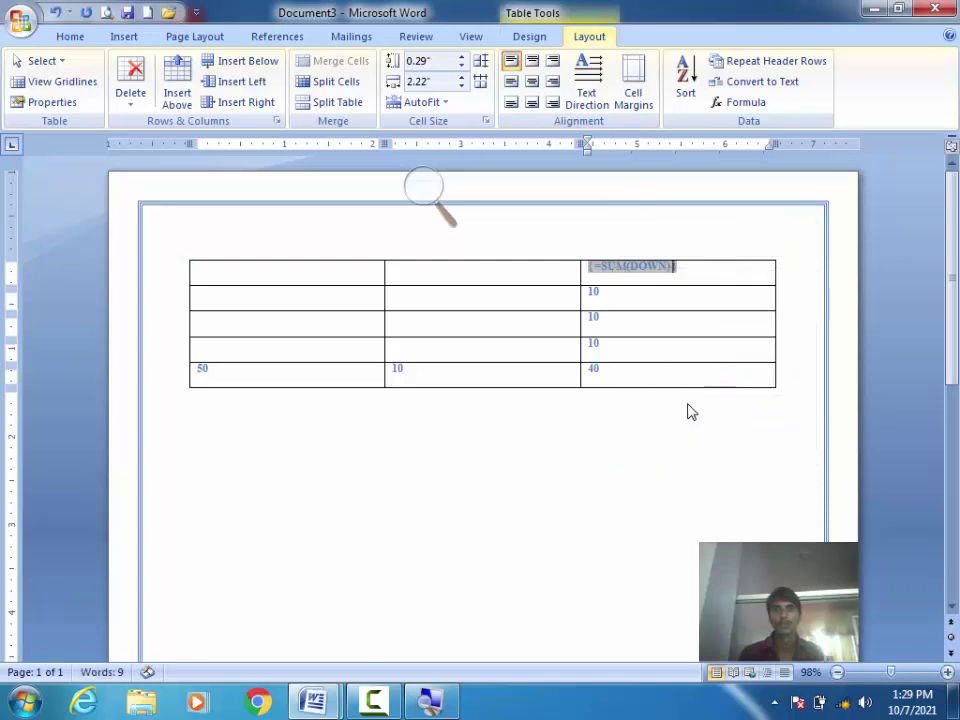
pyautogui.rightClick(613, 271)
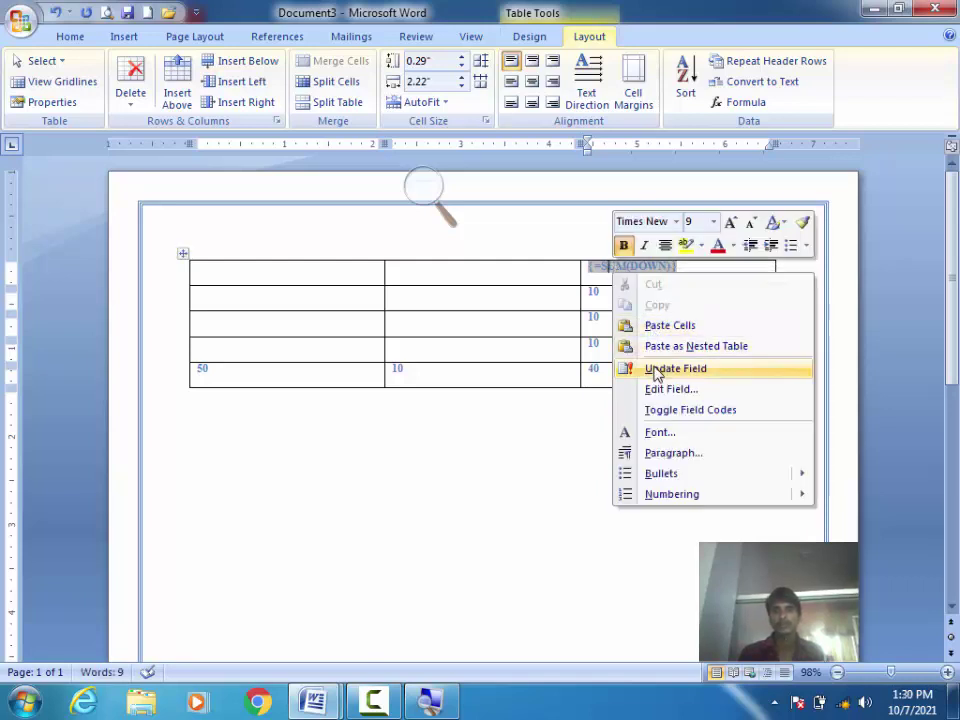
pyautogui.click(660, 410)
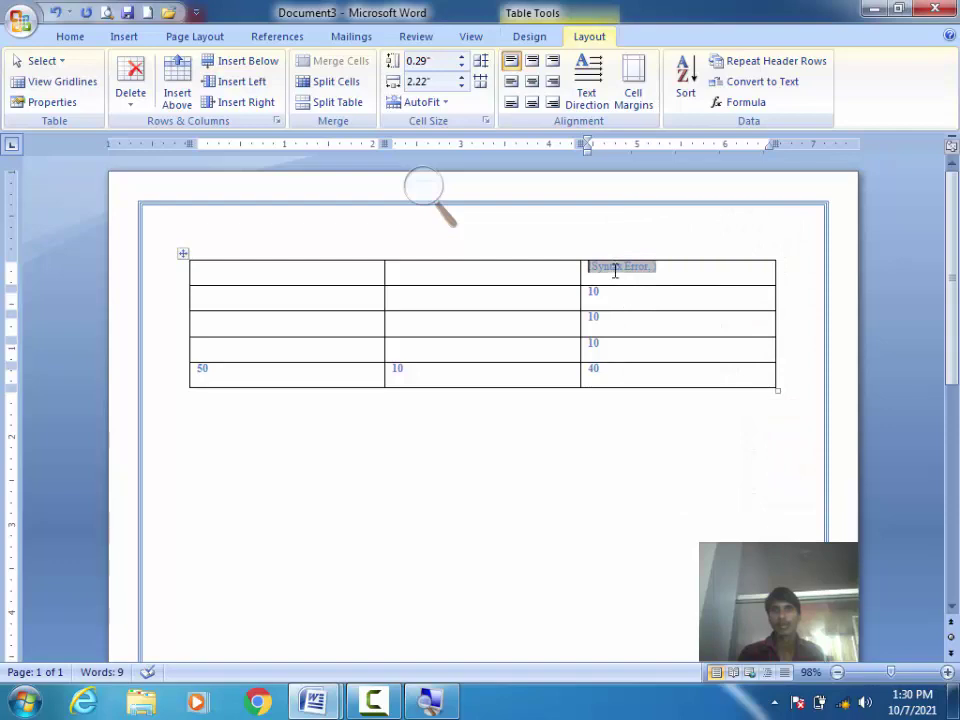
pyautogui.rightClick(614, 268)
pyautogui.click(676, 389)
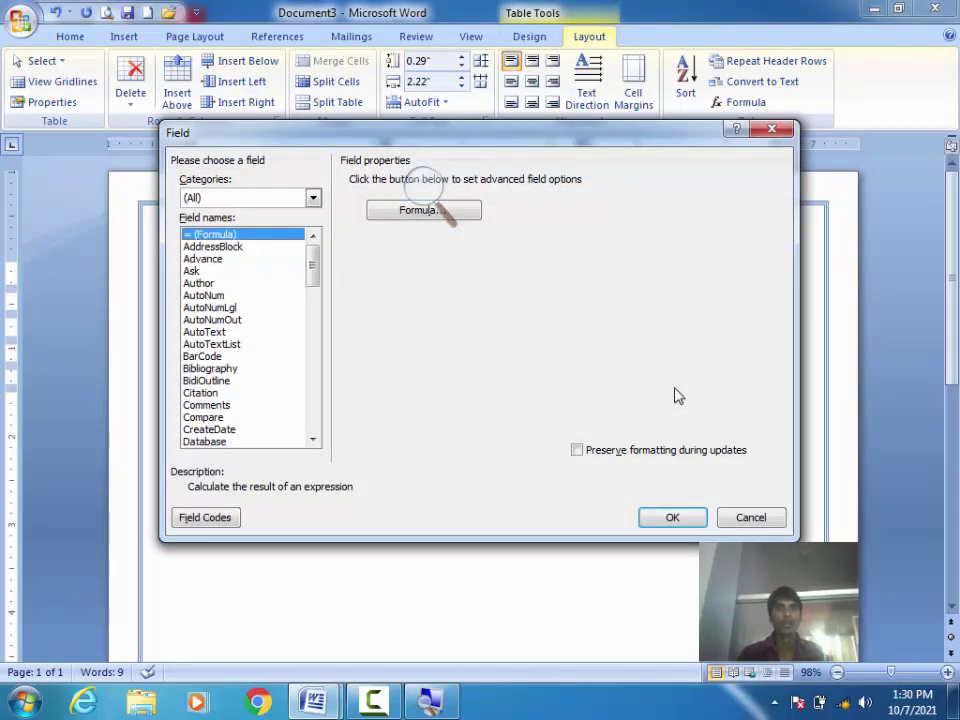
pyautogui.click(388, 214)
pyautogui.write('=SUM(DOWN')
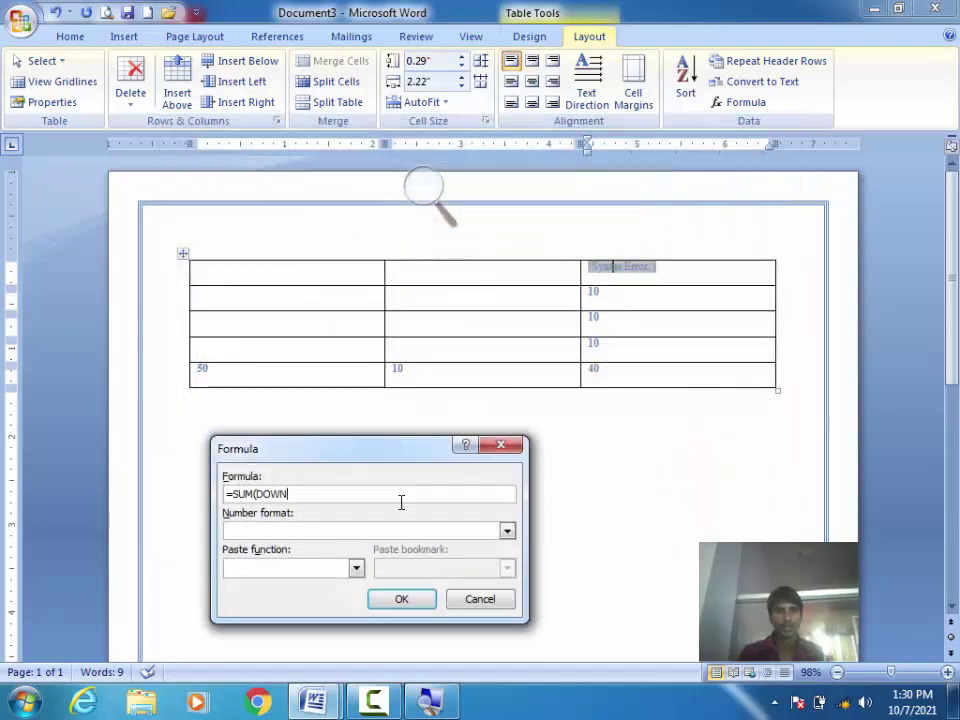
pyautogui.press('BackSpace')
pyautogui.press('BackSpace')
pyautogui.press('BackSpace')
pyautogui.press('BackSpace')
pyautogui.press('BackSpace')
pyautogui.press('BackSpace')
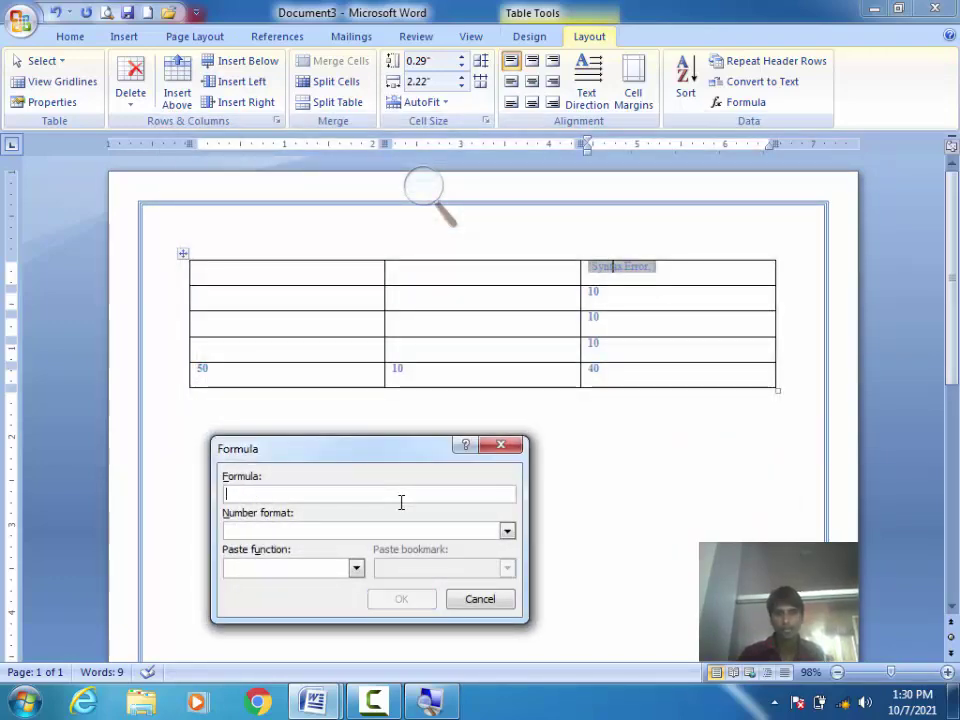
pyautogui.click(356, 569)
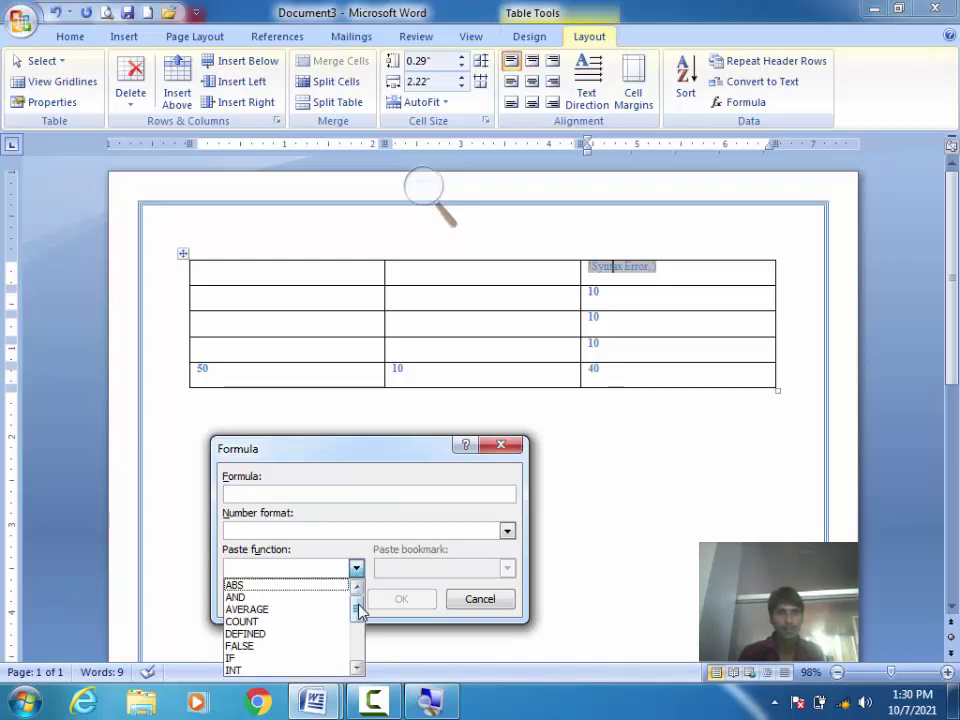
pyautogui.moveTo(358, 610)
pyautogui.mouseDown()
pyautogui.moveTo(364, 650)
pyautogui.moveTo(356, 594)
pyautogui.mouseUp()
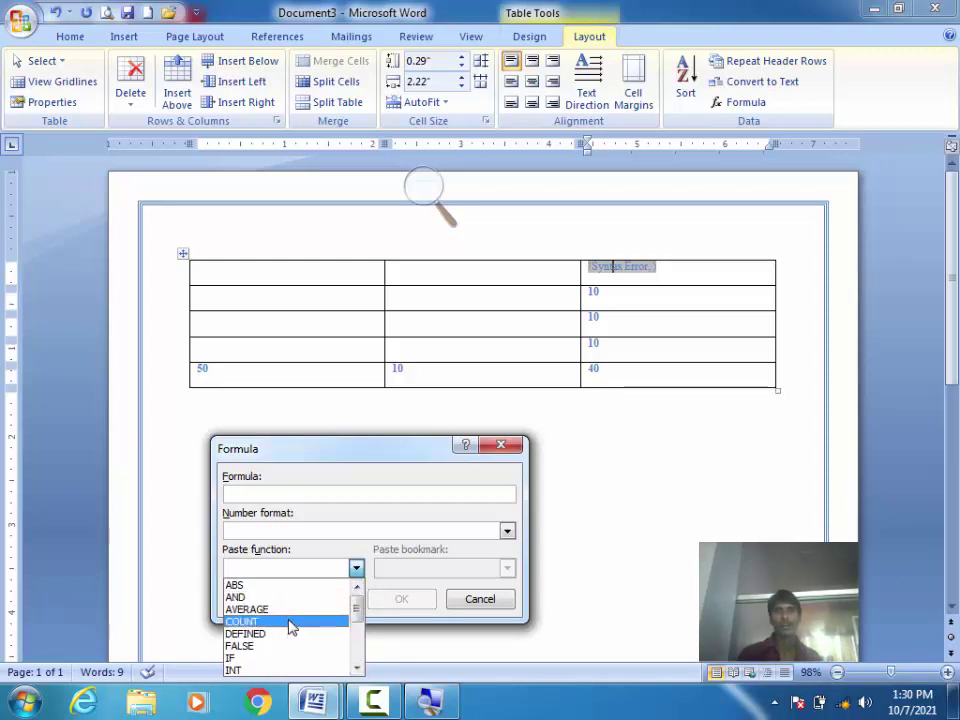
pyautogui.click(291, 627)
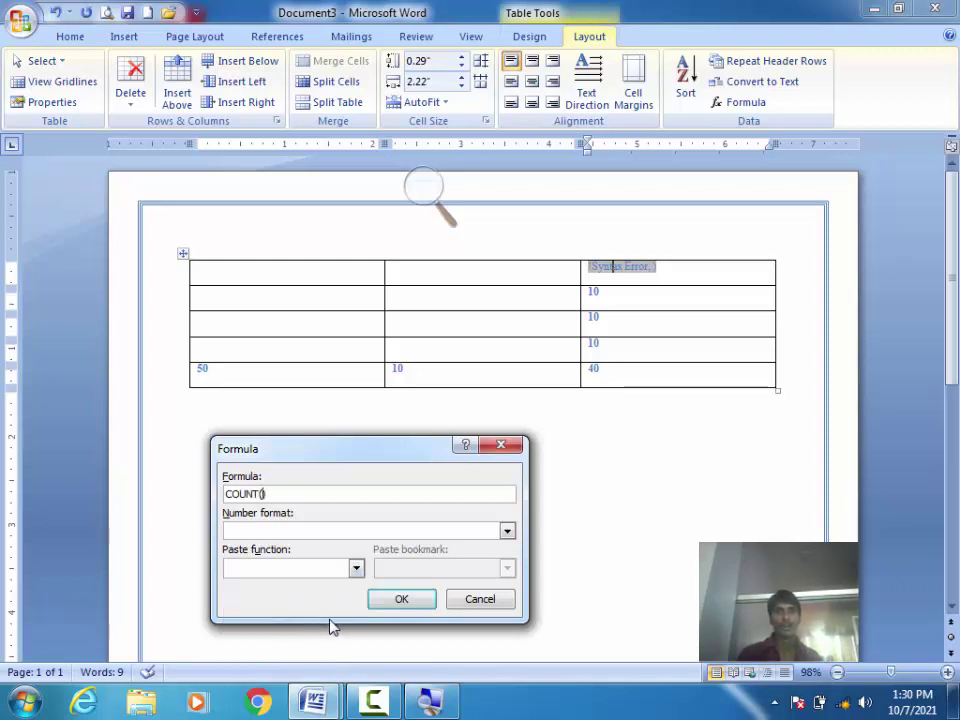
pyautogui.click(480, 599)
# Replace the Syntax Error field with 10 and delete the 40 from the bottom-right cell.
pyautogui.click(692, 270)
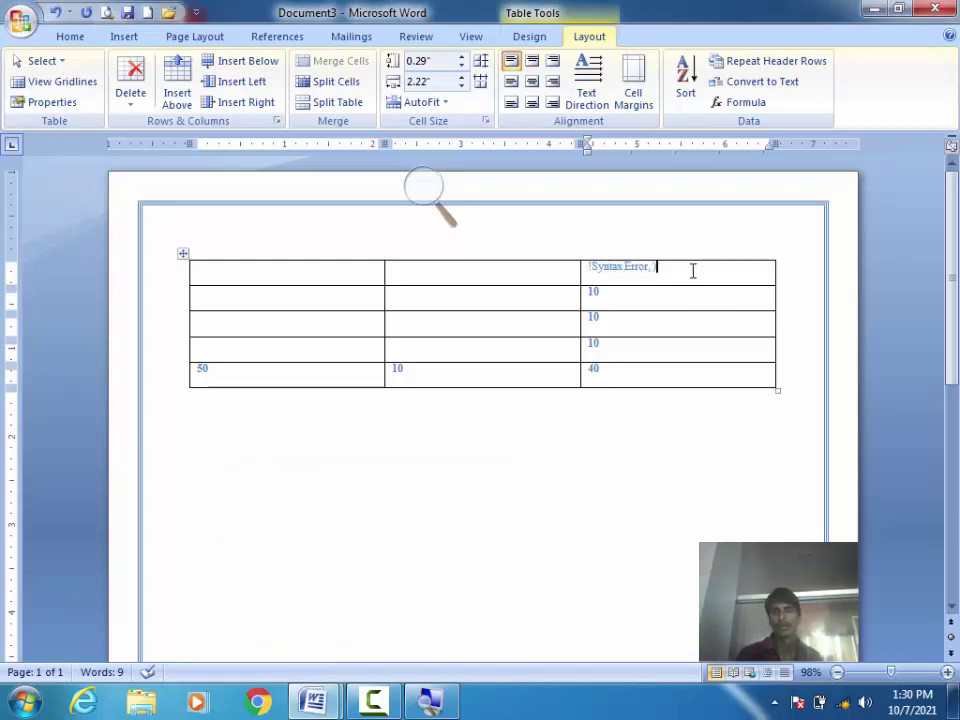
pyautogui.doubleClick(692, 270)
pyautogui.press('Delete')
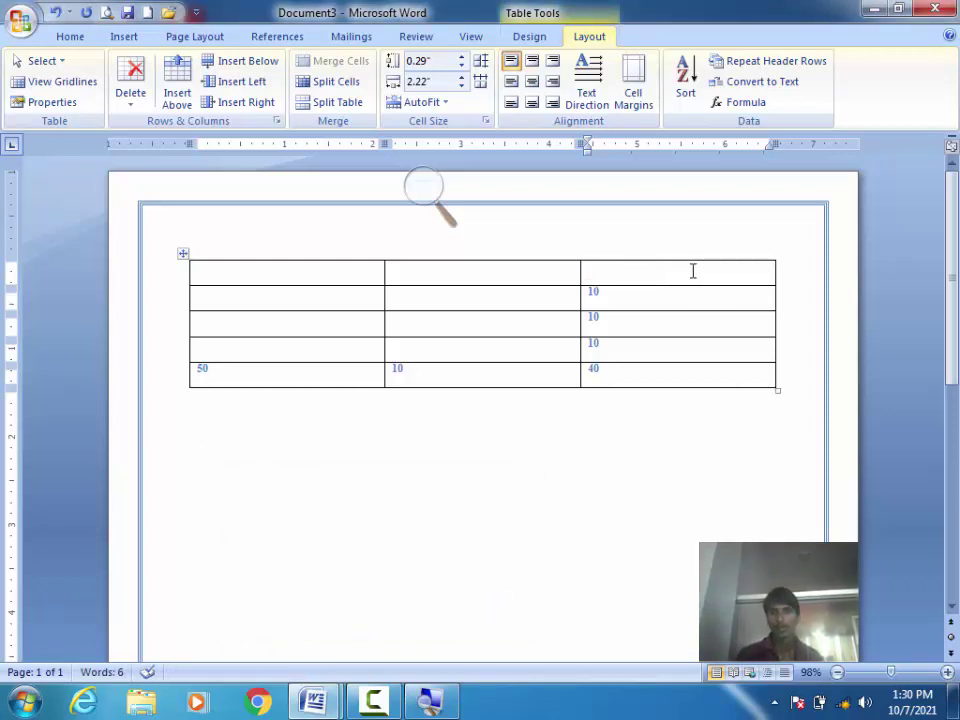
pyautogui.write('10')
pyautogui.doubleClick(649, 378)
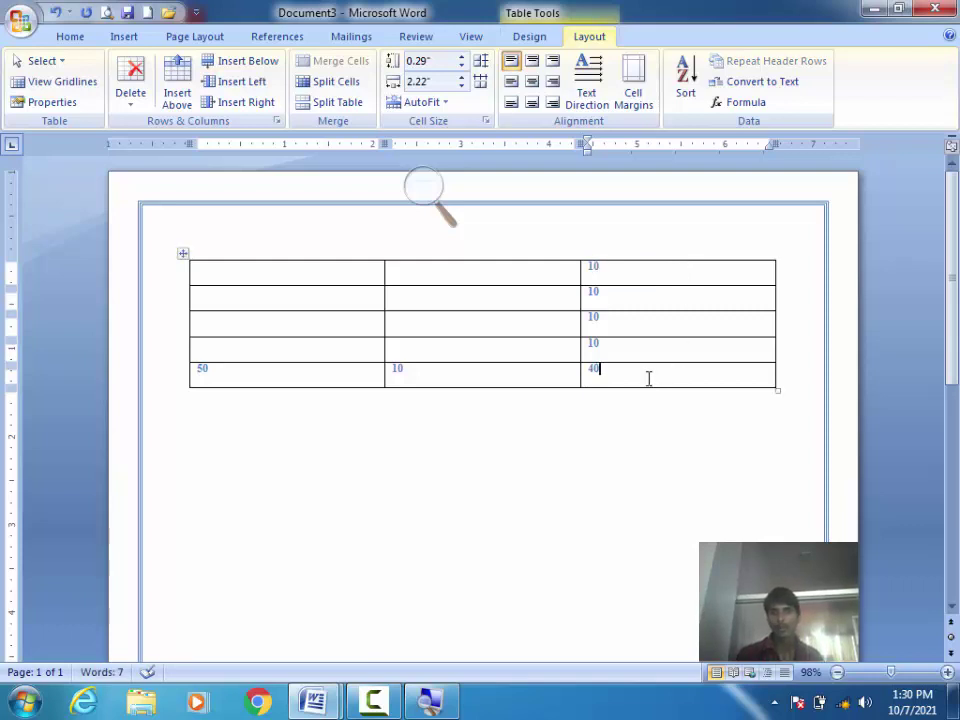
pyautogui.press('Delete')
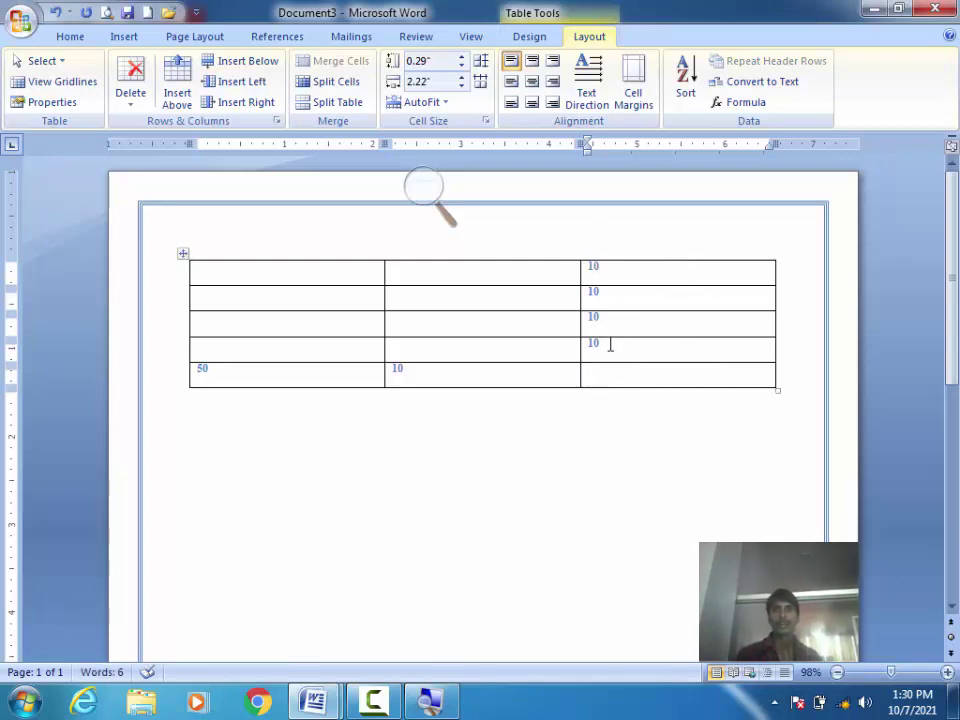
# Open the Formula dialog for the empty bottom-right cell, which proposes =SUM(ABOVE).
pyautogui.moveTo(610, 344); pyautogui.dragTo(606, 274)
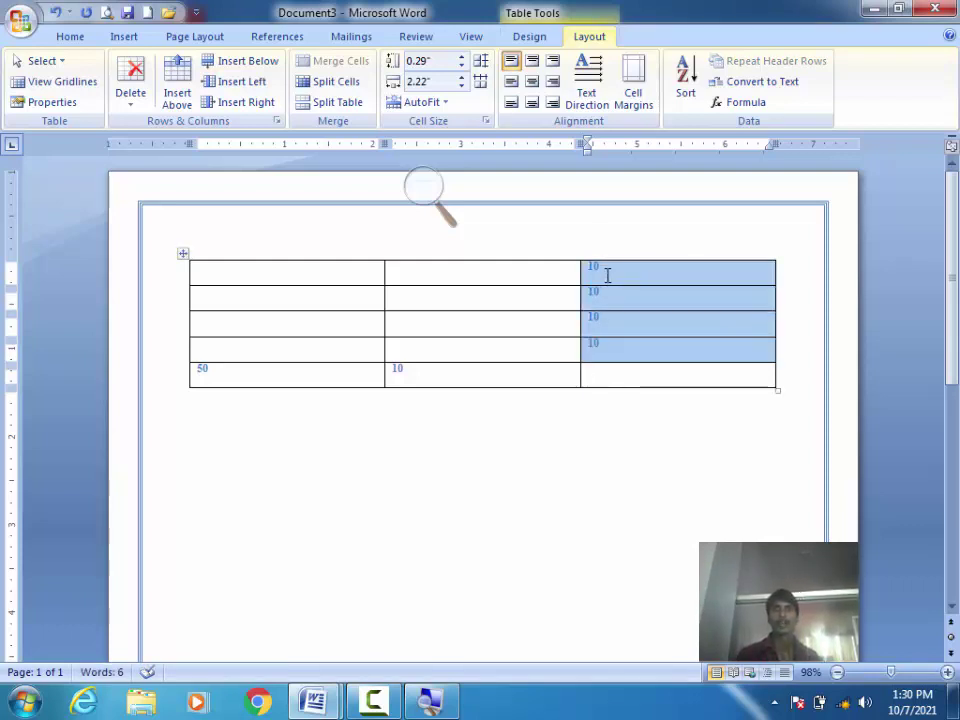
pyautogui.click(722, 106)
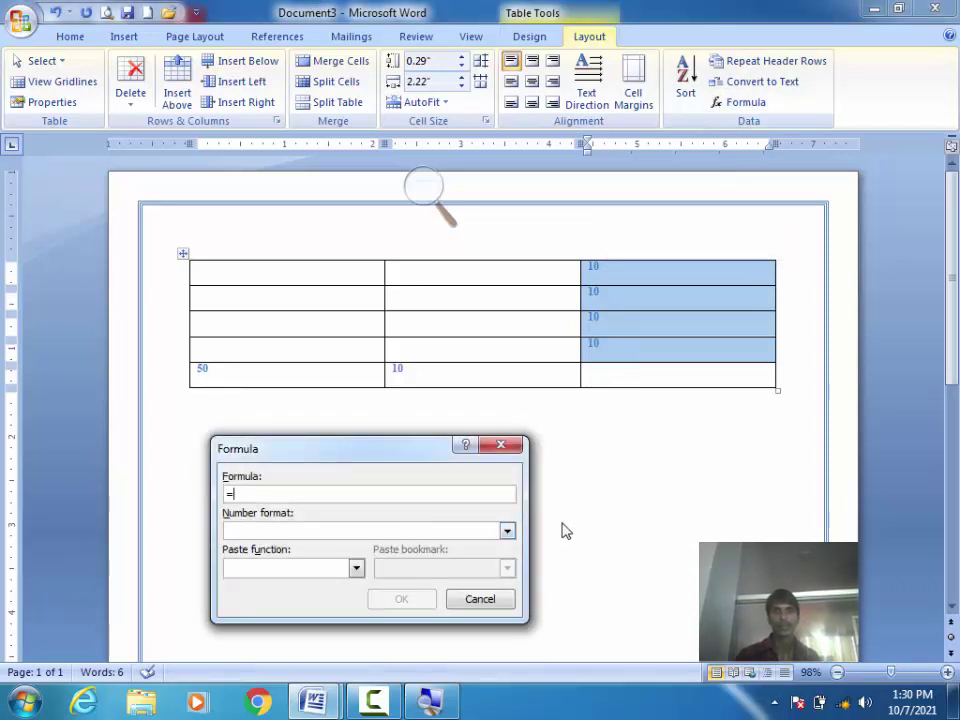
pyautogui.click(501, 446)
pyautogui.click(600, 378)
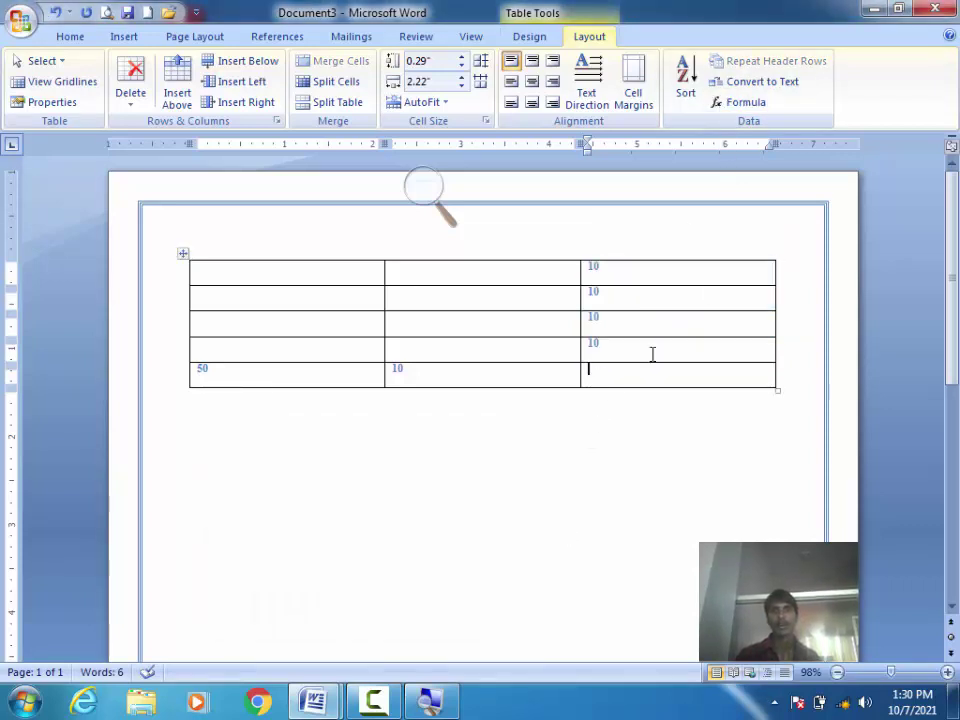
pyautogui.click(743, 101)
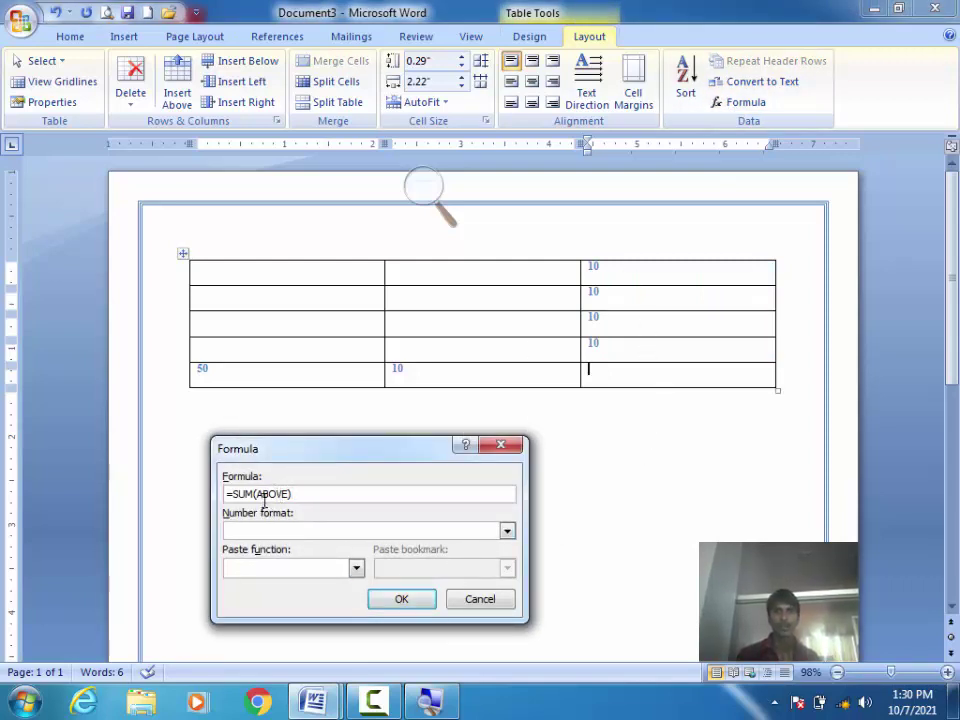
pyautogui.click(501, 445)
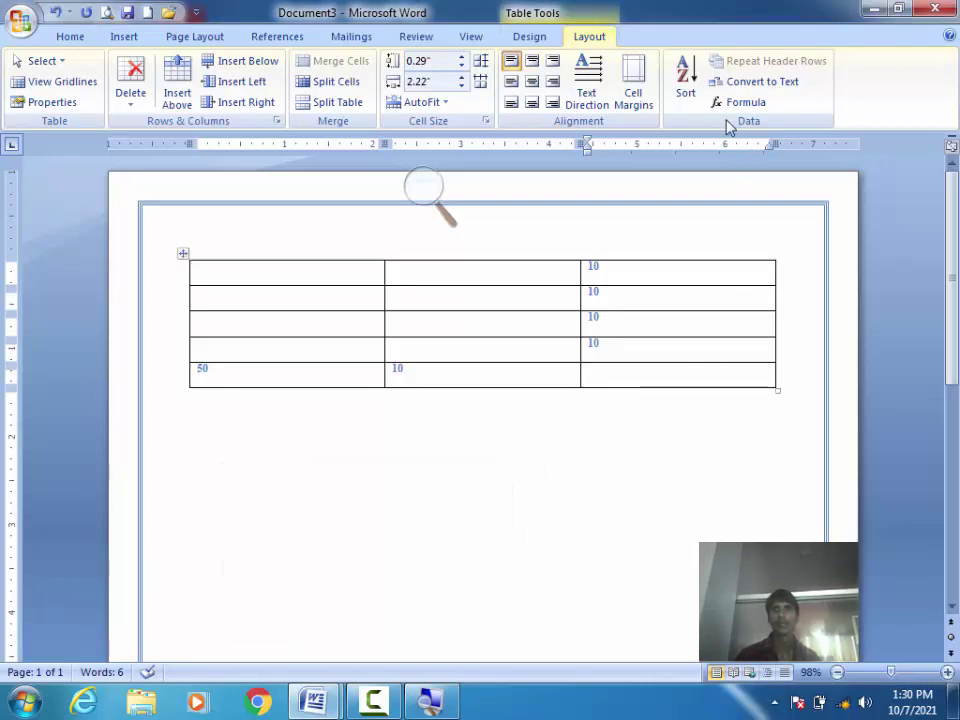
pyautogui.click(740, 102)
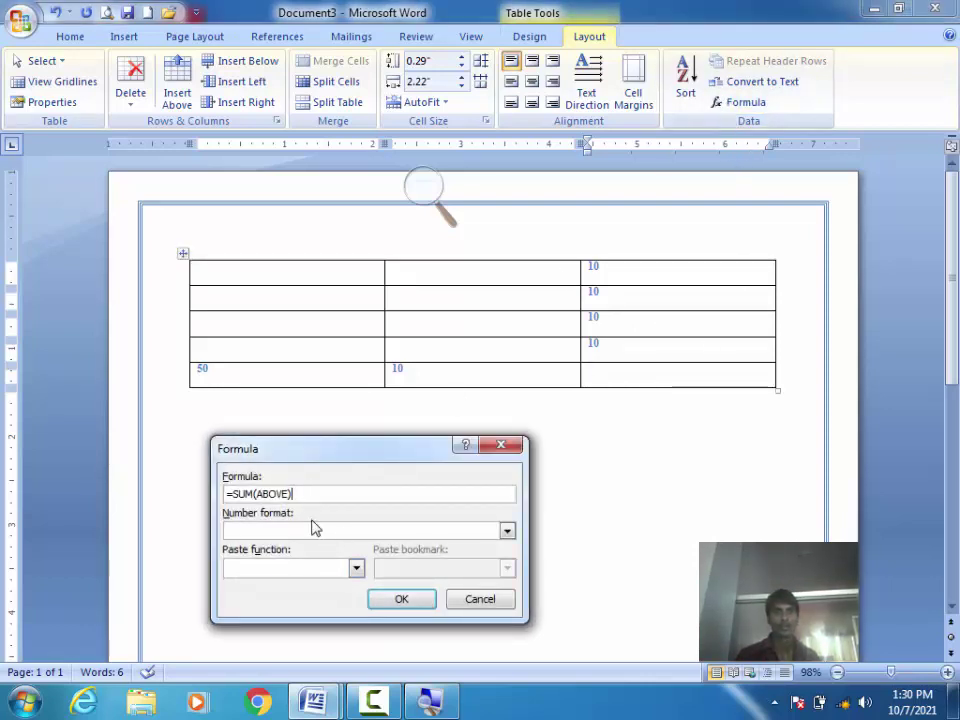
# Insert =COUNT(ABOVE) in the bottom-right cell, showing 4.
pyautogui.click(356, 568)
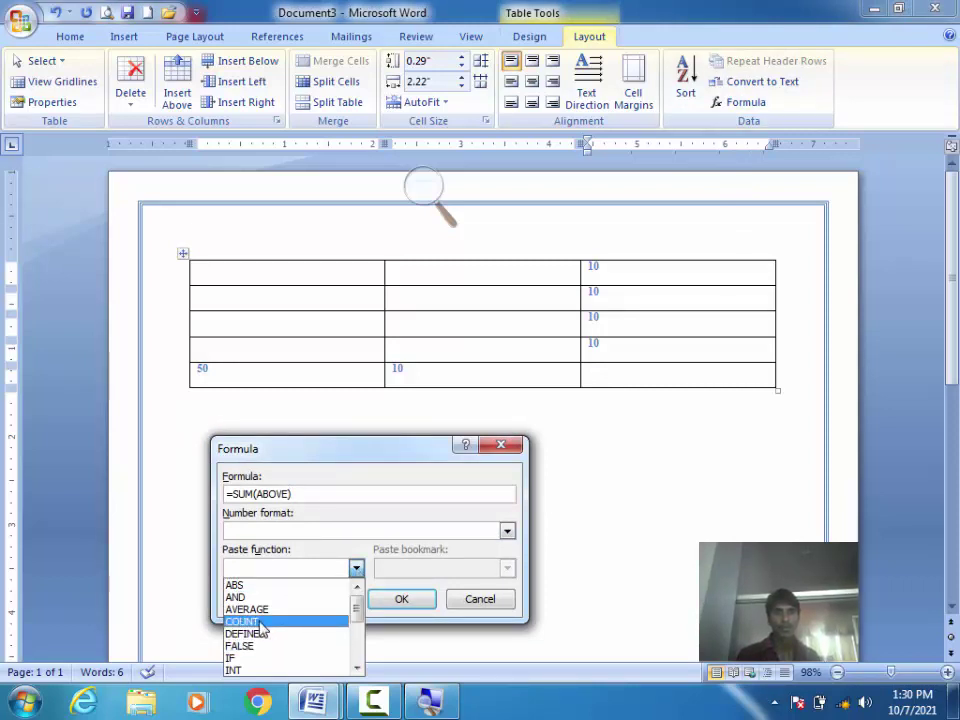
pyautogui.click(260, 622)
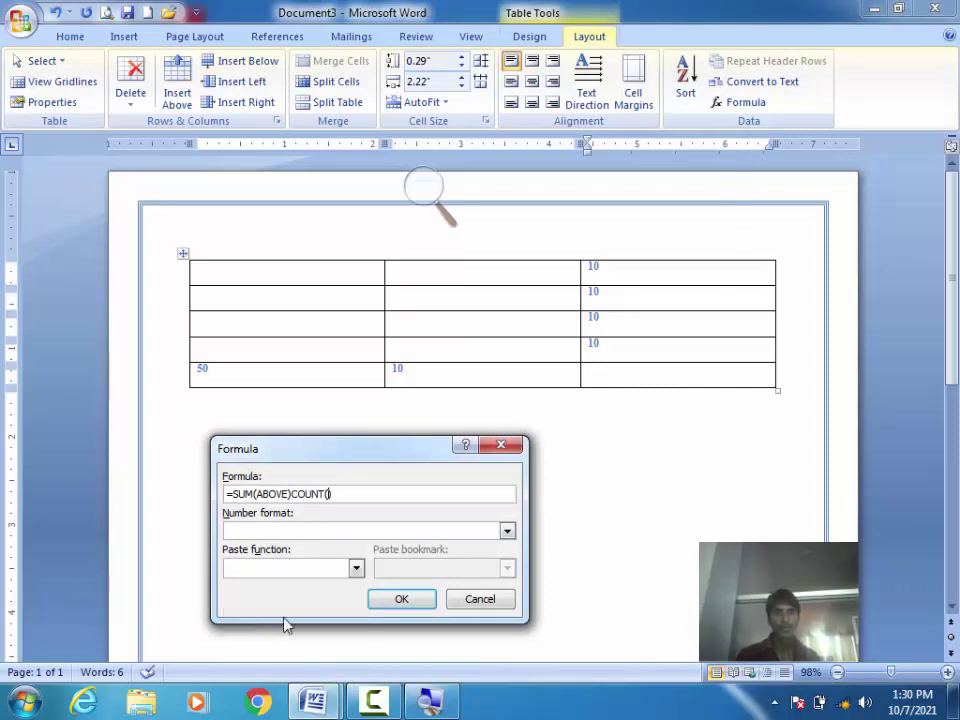
pyautogui.doubleClick(279, 494)
pyautogui.press('Delete')
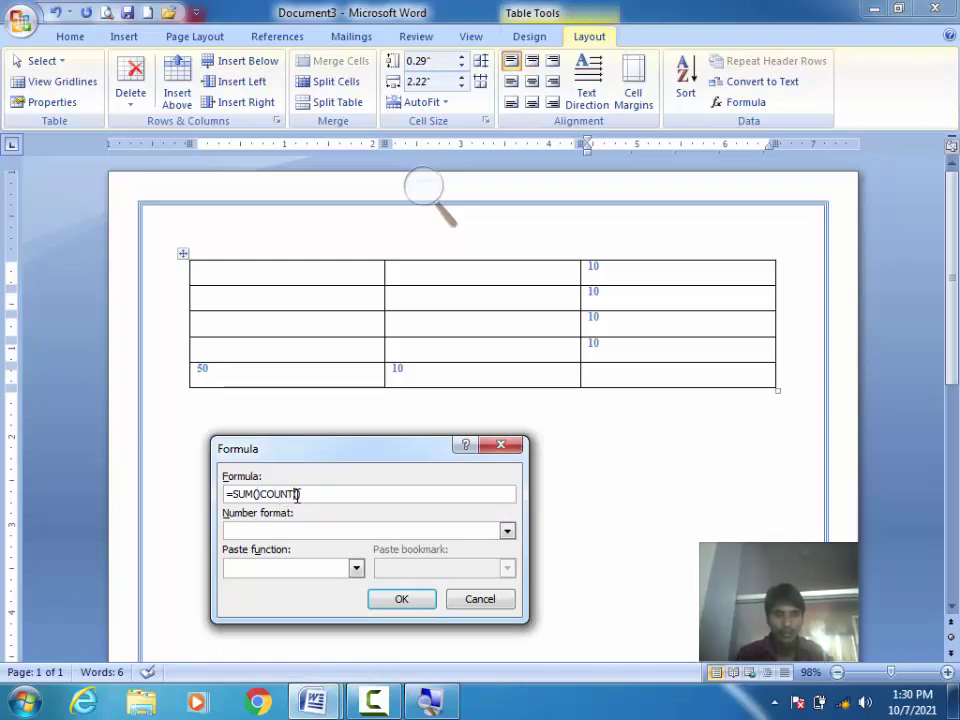
pyautogui.write('ABOVE')
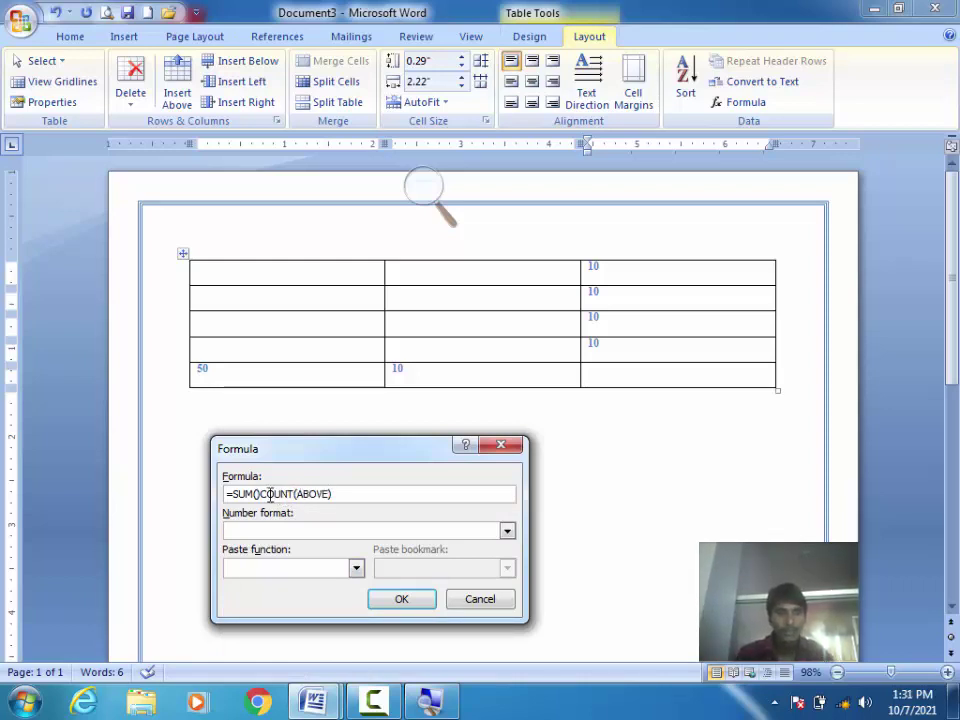
pyautogui.press('BackSpace')
pyautogui.press('BackSpace')
pyautogui.press('BackSpace')
pyautogui.press('BackSpace')
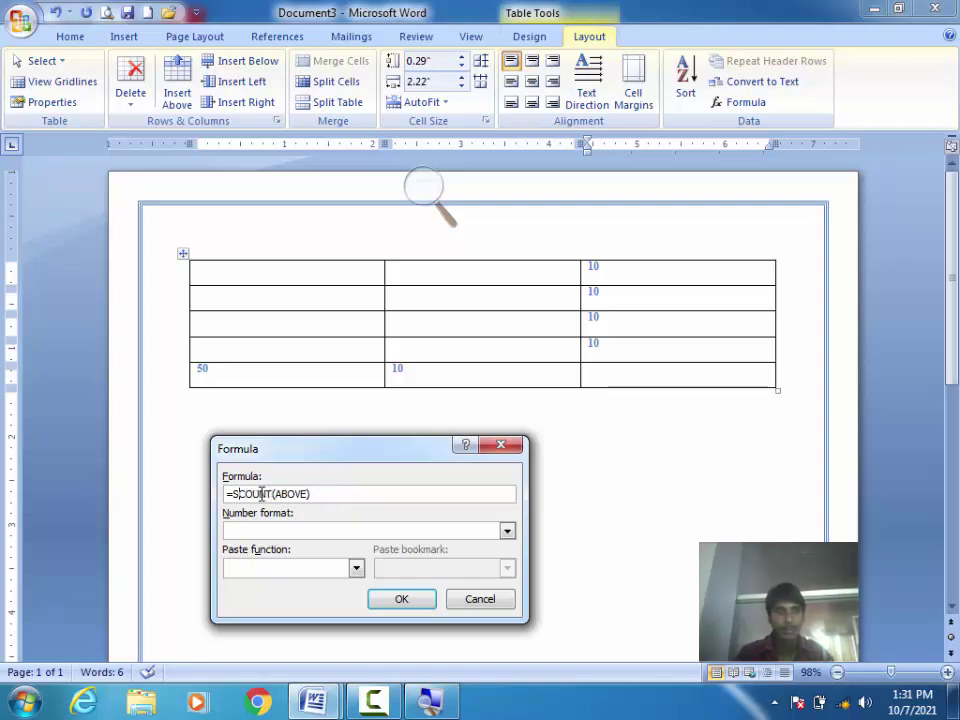
pyautogui.press('BackSpace')
pyautogui.press('Return')
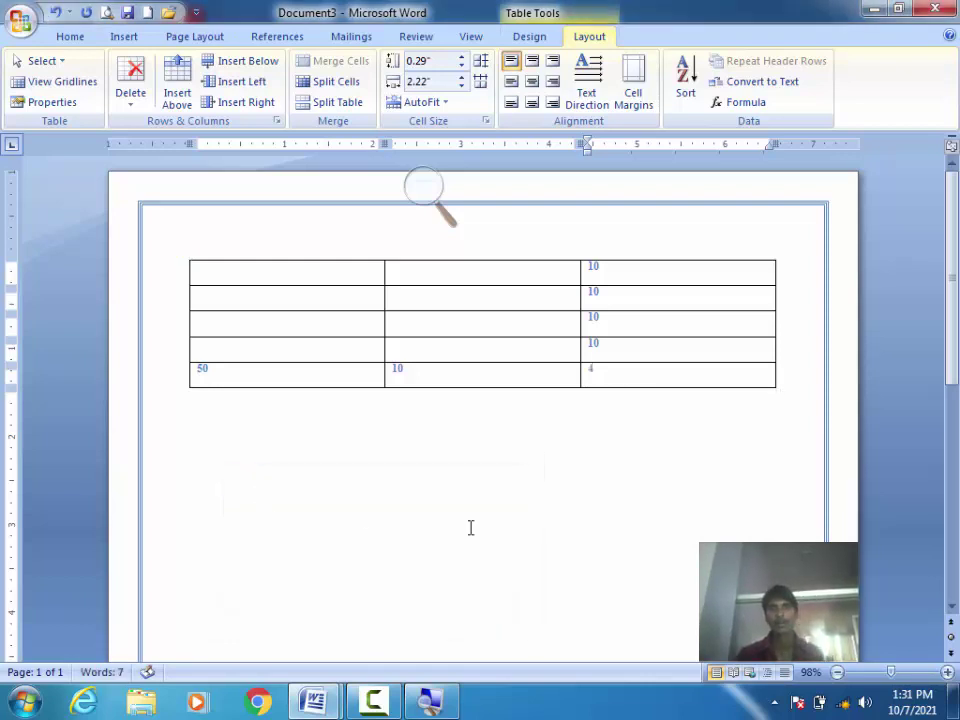
# Edit the right column's values so they read 1064 and 100.
pyautogui.doubleClick(592, 371)
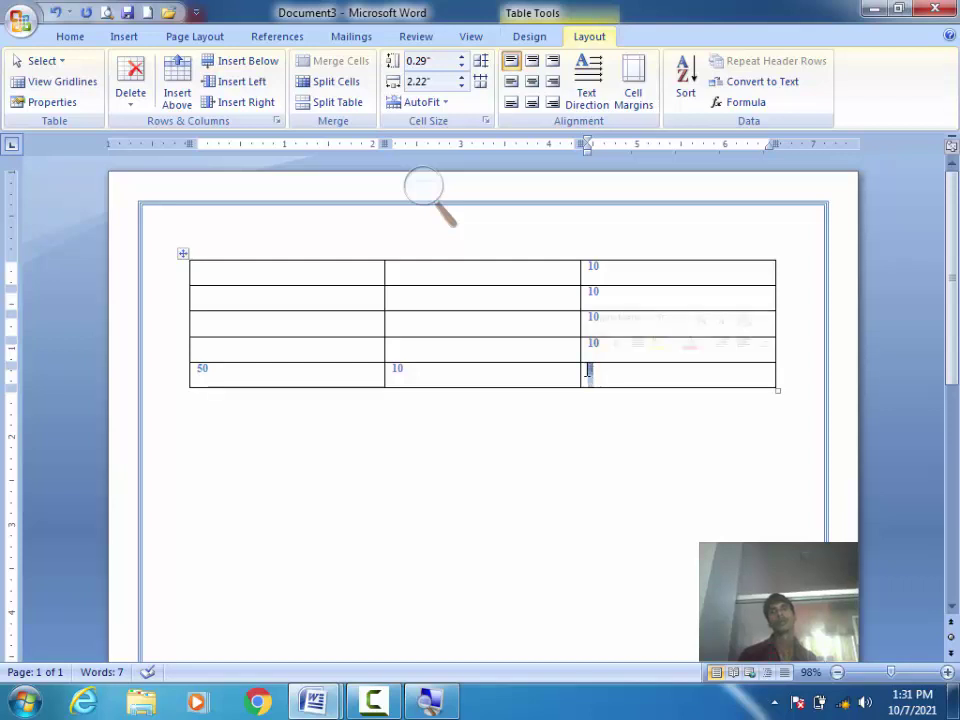
pyautogui.press('Delete')
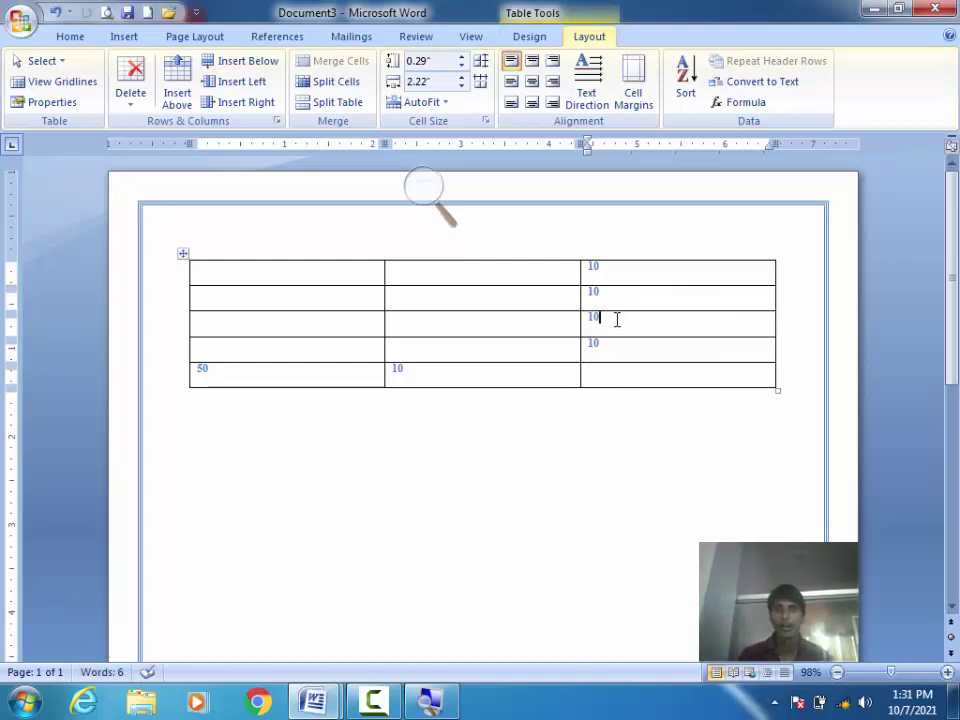
pyautogui.write('64')
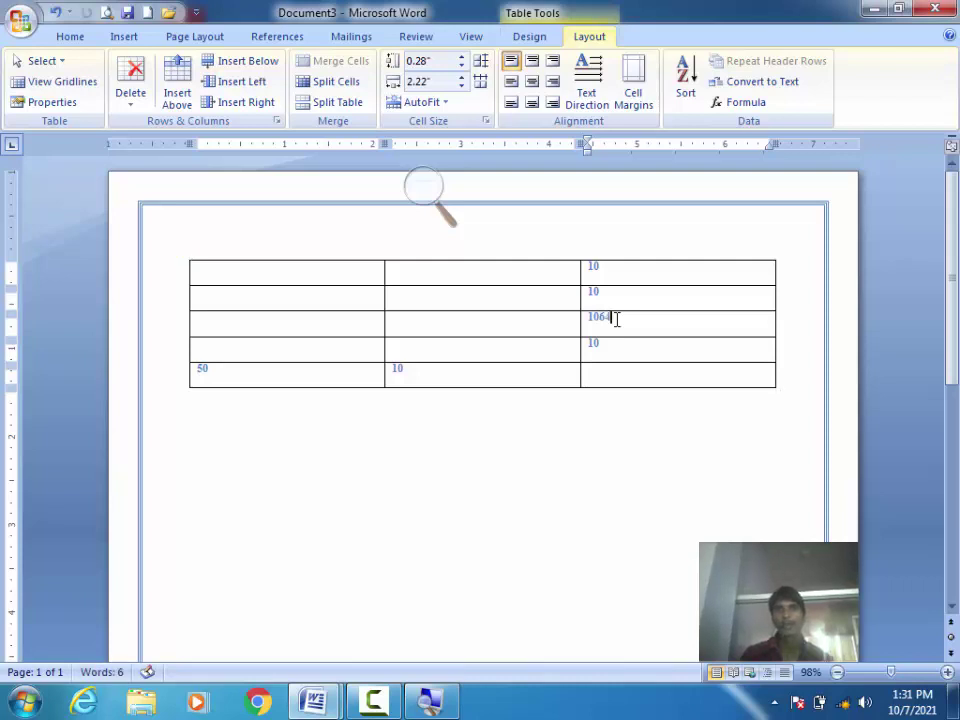
pyautogui.click(602, 292)
pyautogui.write('0')
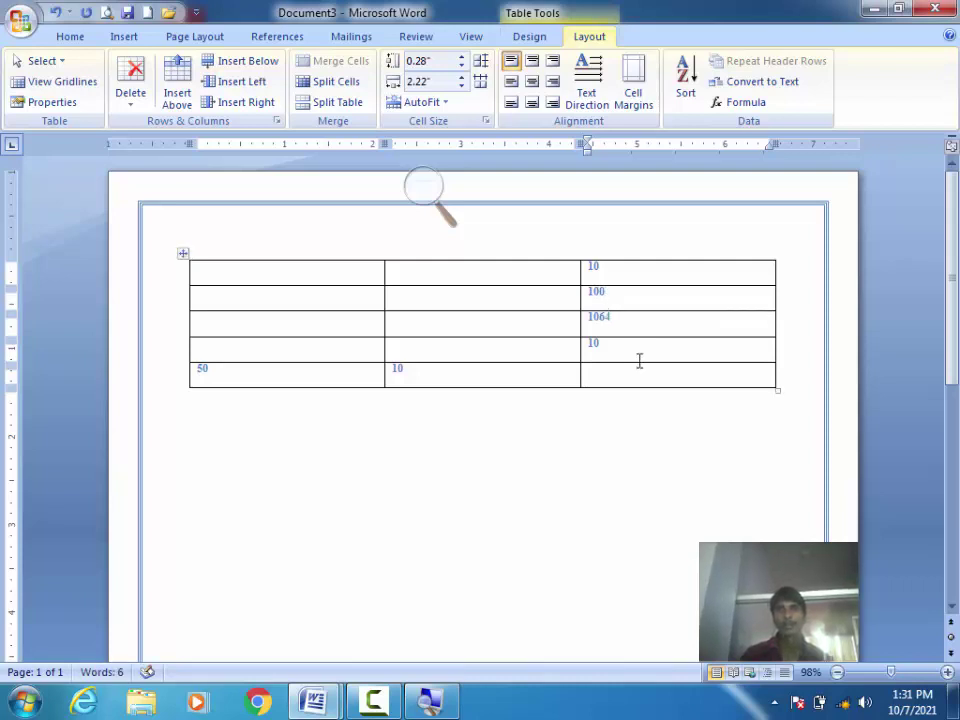
# Insert =MAX(ABOVE) in the bottom-right cell so it shows 1064.
pyautogui.click(619, 374)
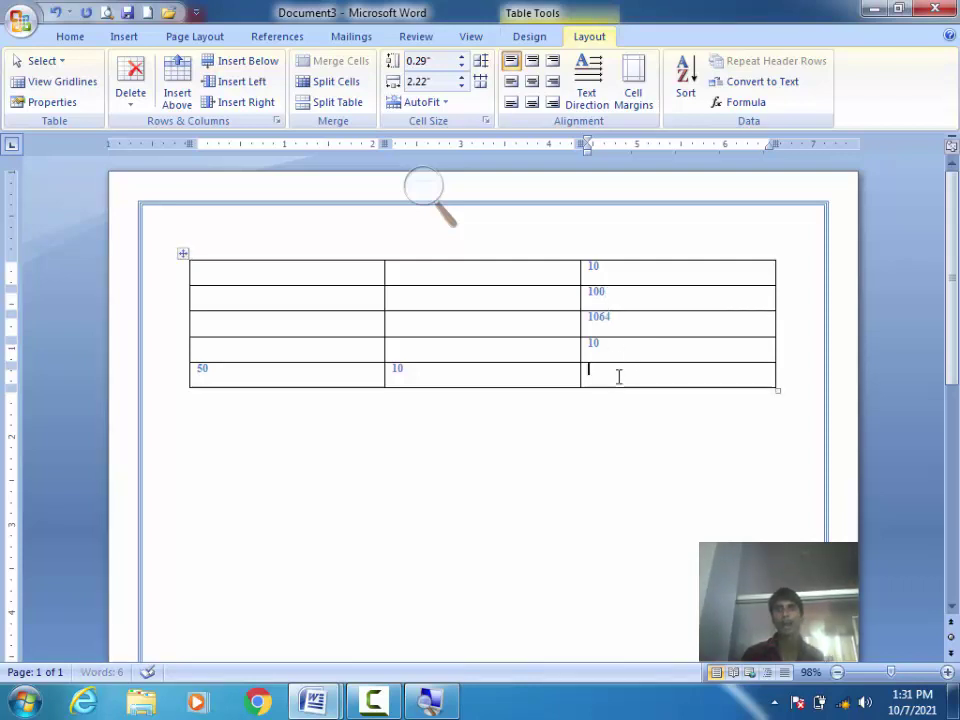
pyautogui.click(741, 103)
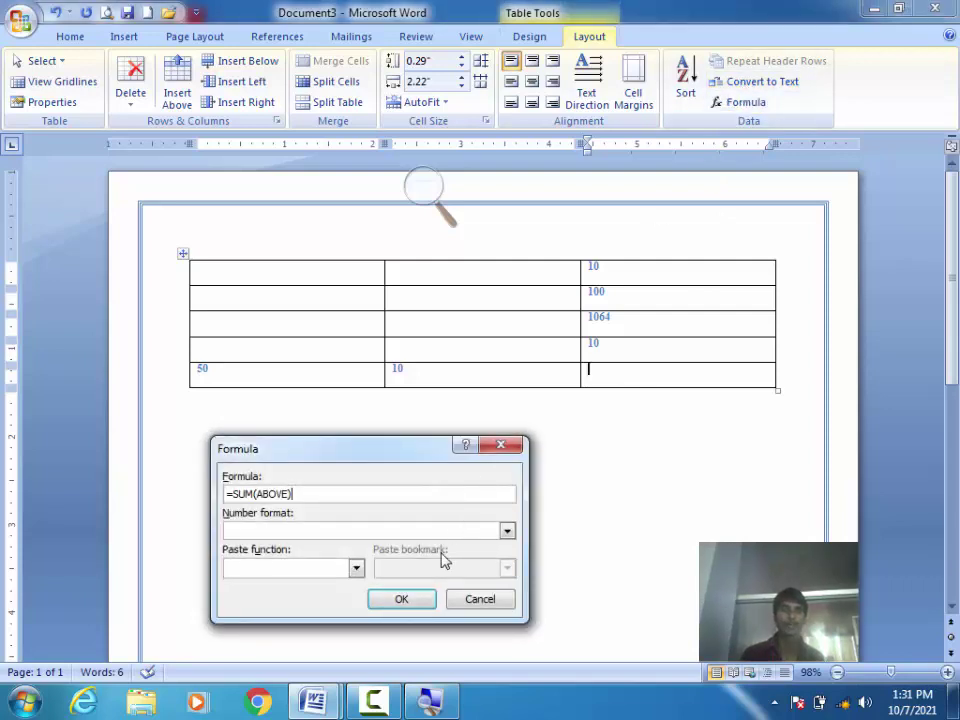
pyautogui.click(356, 569)
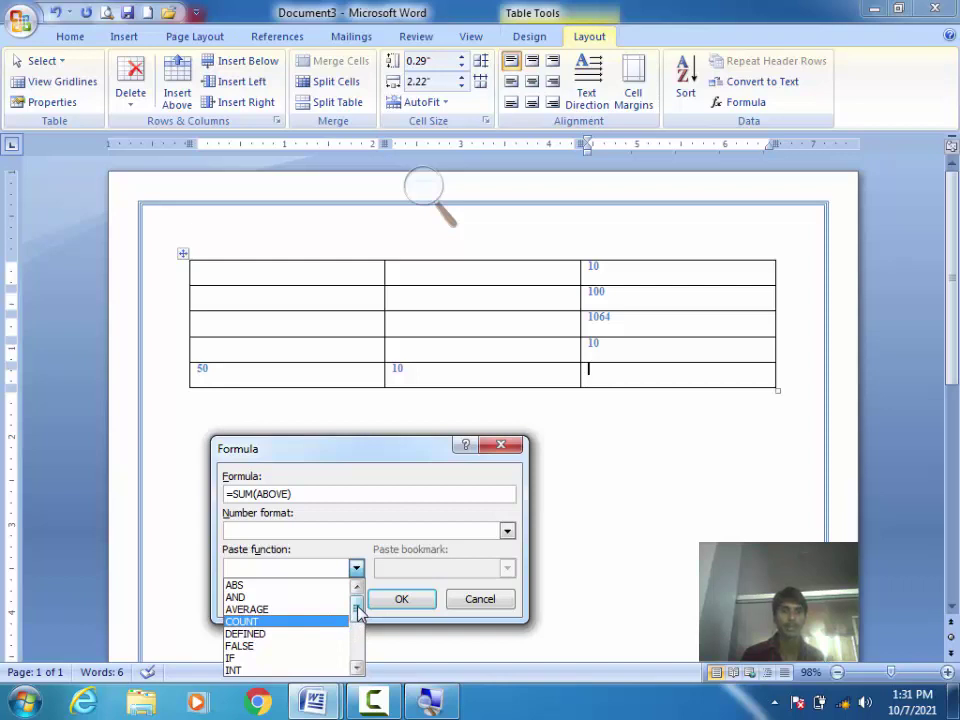
pyautogui.moveTo(358, 612); pyautogui.dragTo(358, 625)
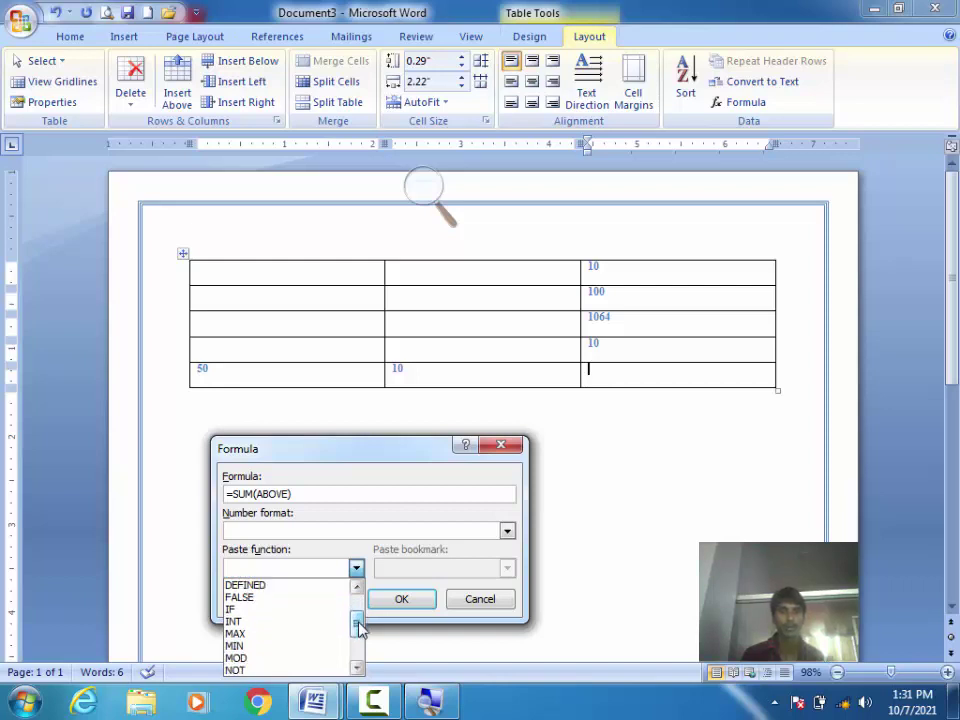
pyautogui.click(283, 636)
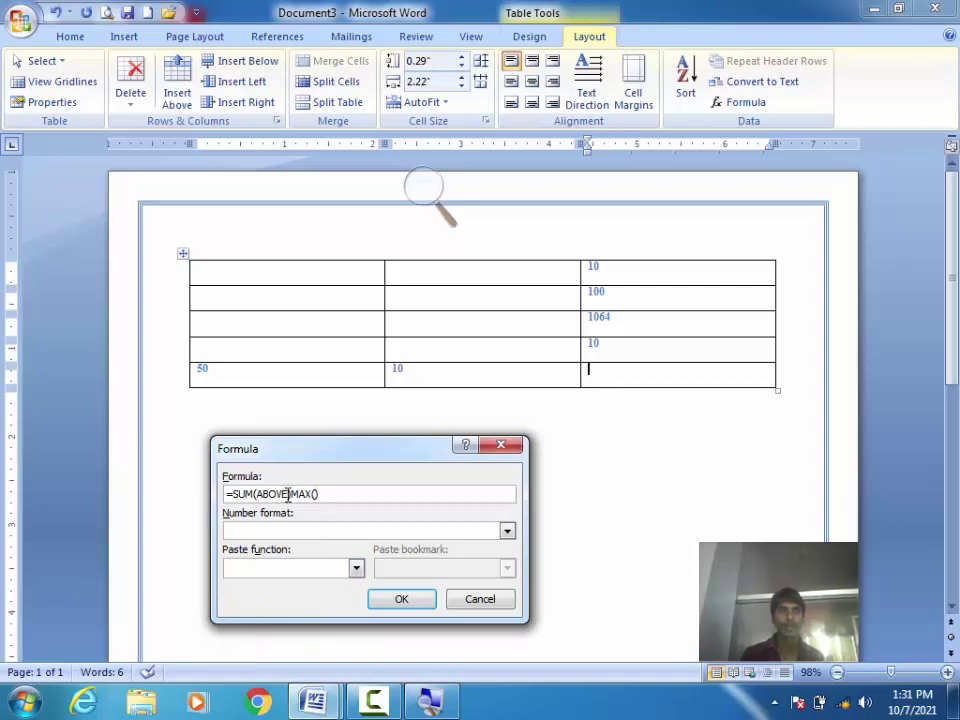
pyautogui.moveTo(287, 494); pyautogui.dragTo(256, 495)
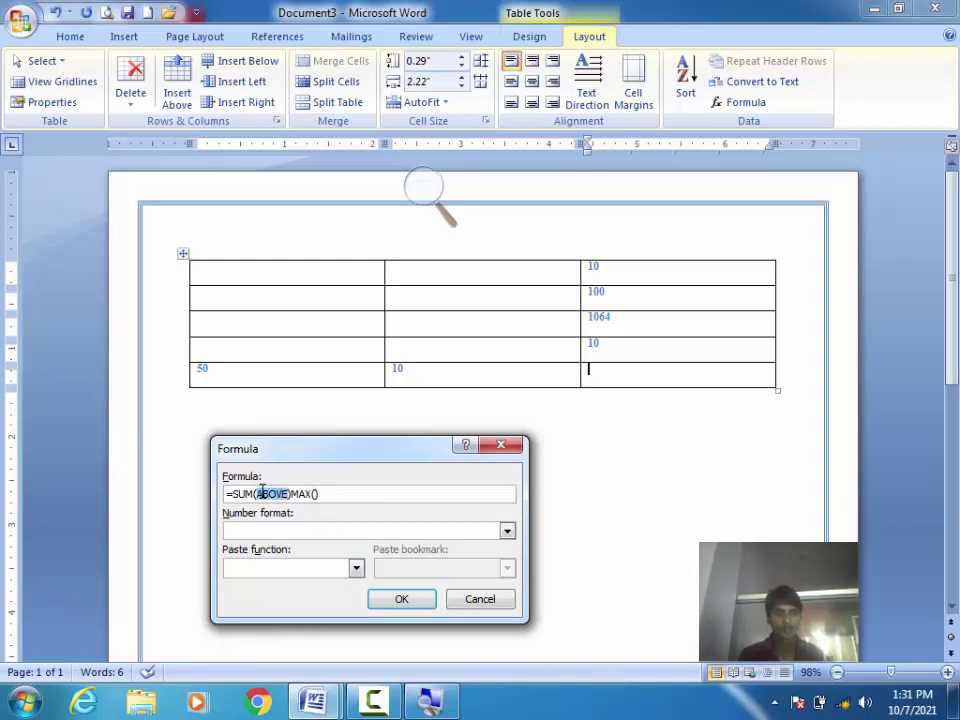
pyautogui.press('BackSpace')
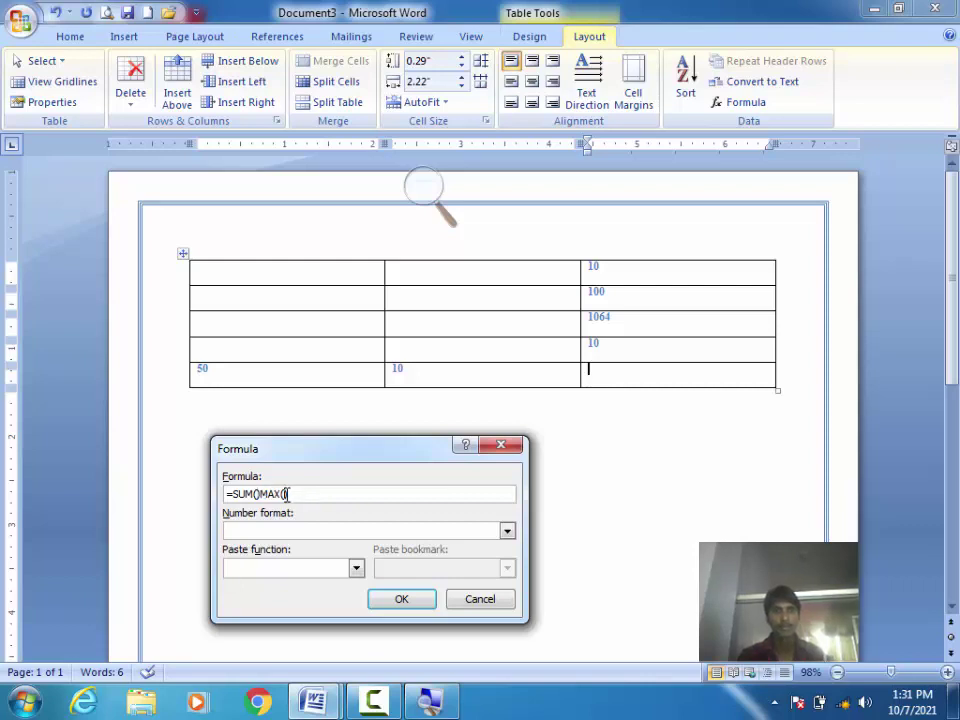
pyautogui.write('ABOVE')
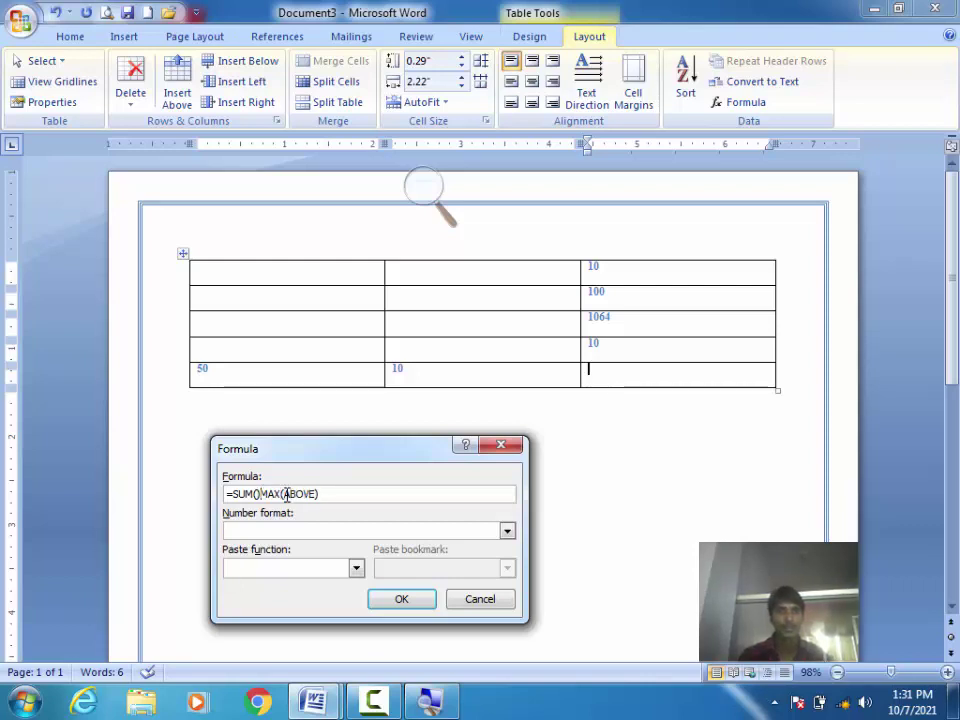
pyautogui.press('BackSpace')
pyautogui.press('BackSpace')
pyautogui.press('BackSpace')
pyautogui.press('BackSpace')
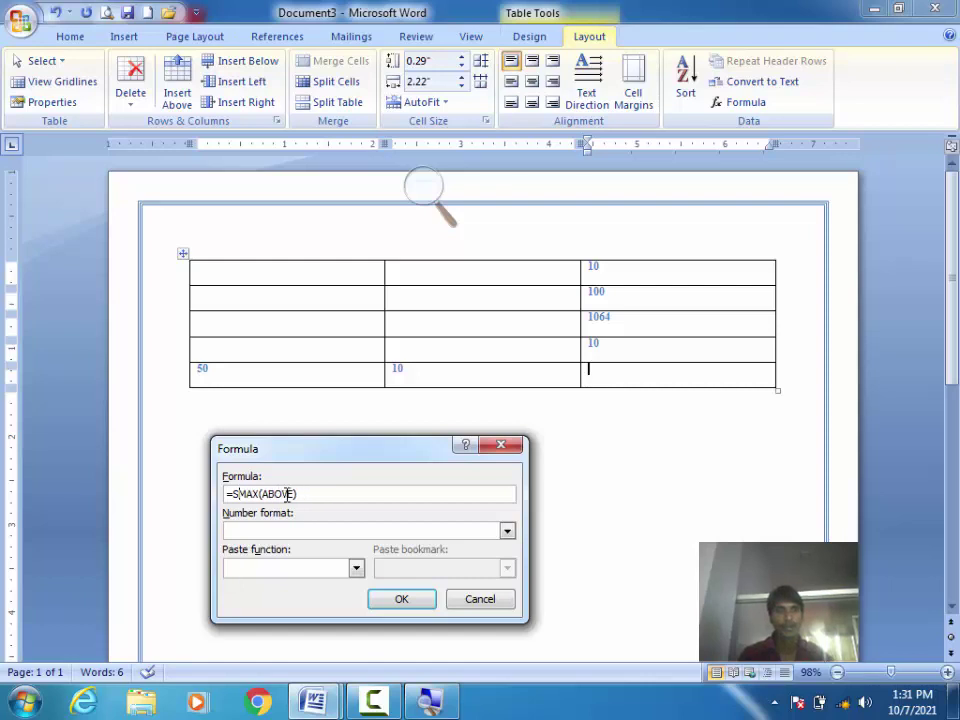
pyautogui.press('BackSpace')
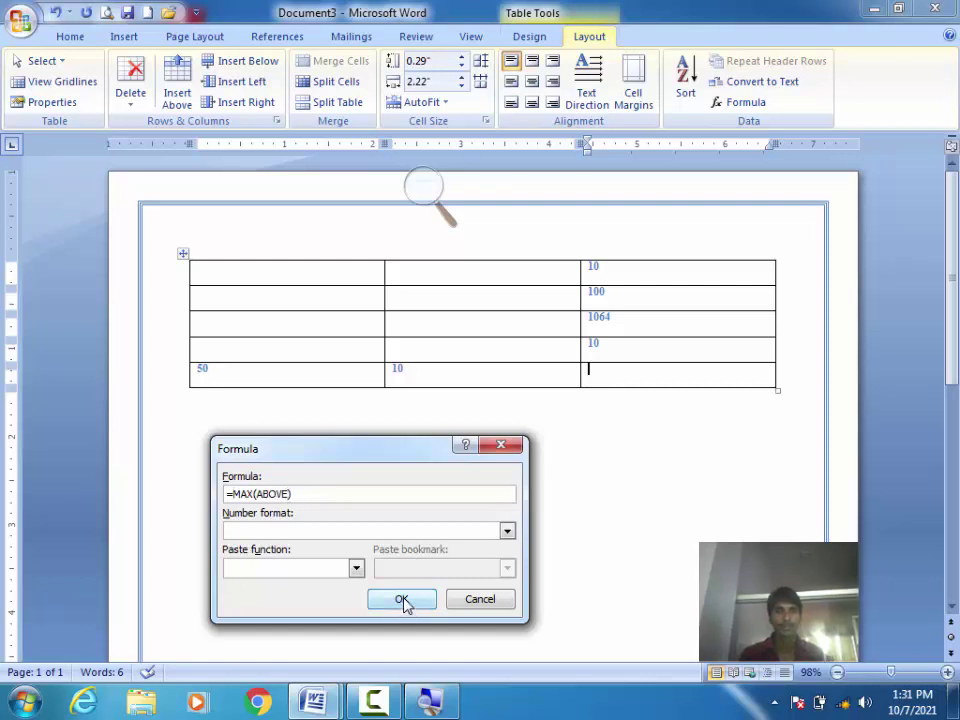
pyautogui.click(403, 600)
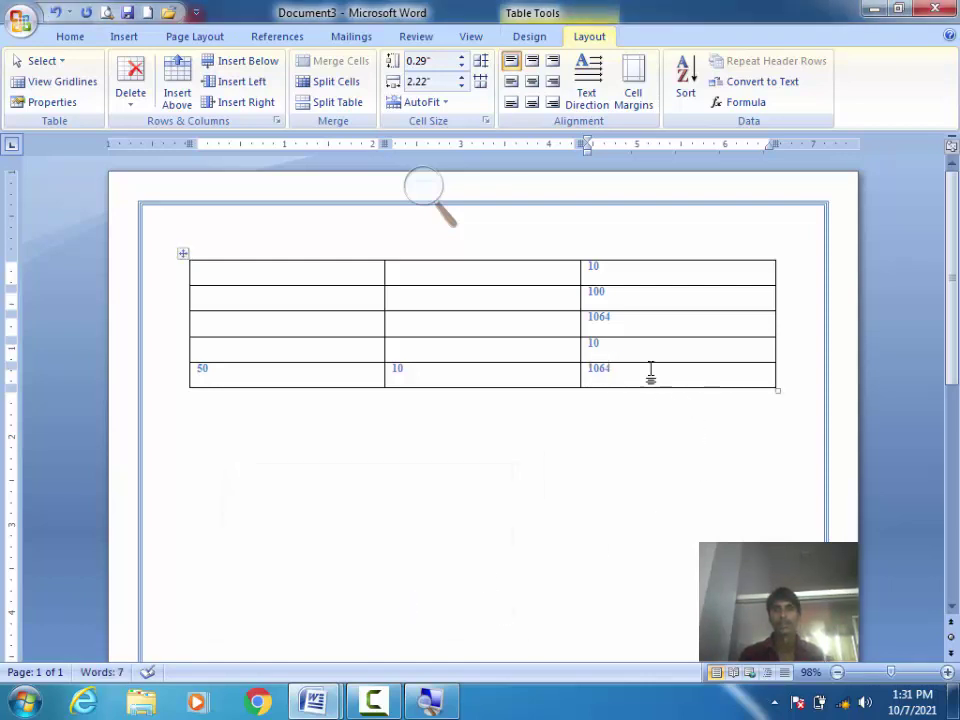
# Clear the 1064 result, then browse the Formula function list and cancel without inserting.
pyautogui.press('BackSpace')
pyautogui.press('BackSpace')
pyautogui.press('BackSpace')
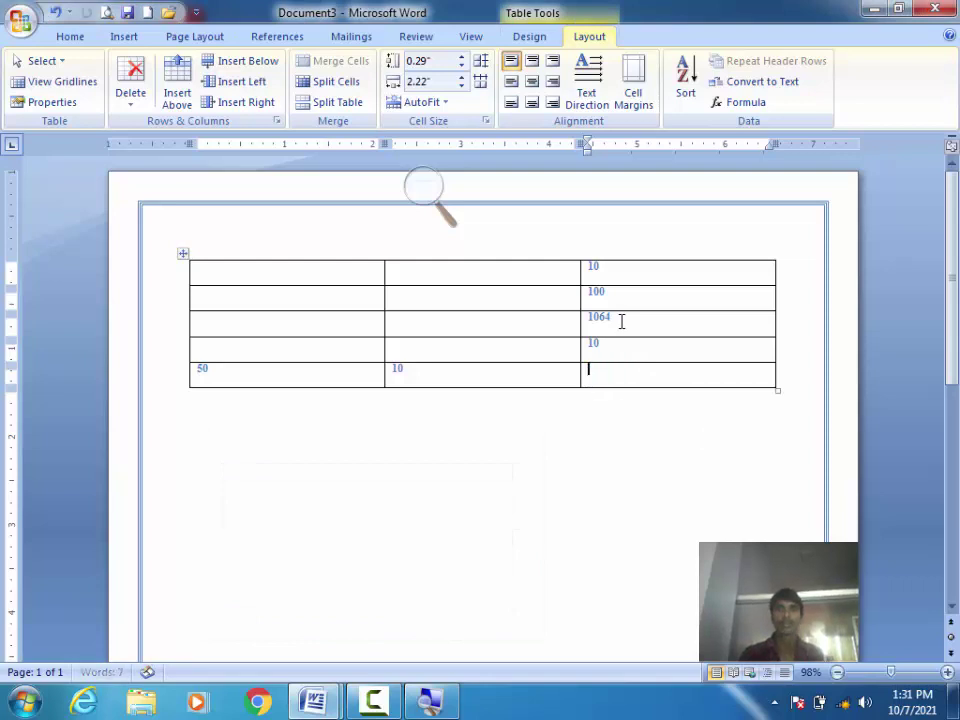
pyautogui.click(760, 104)
pyautogui.click(356, 568)
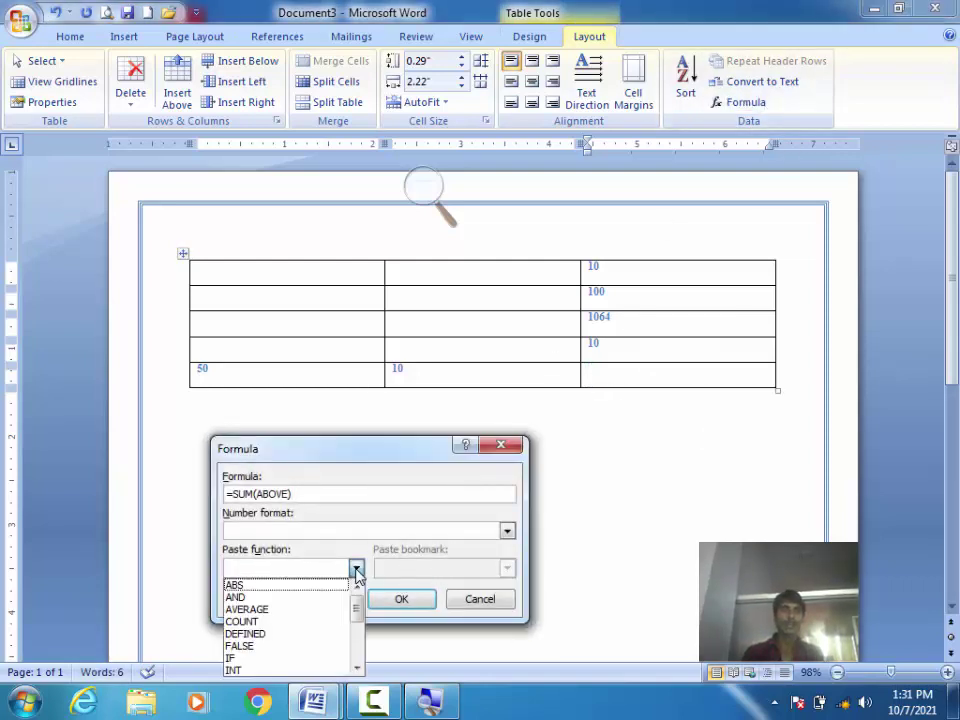
pyautogui.moveTo(358, 612)
pyautogui.mouseDown()
pyautogui.moveTo(362, 655)
pyautogui.moveTo(360, 593)
pyautogui.mouseUp()
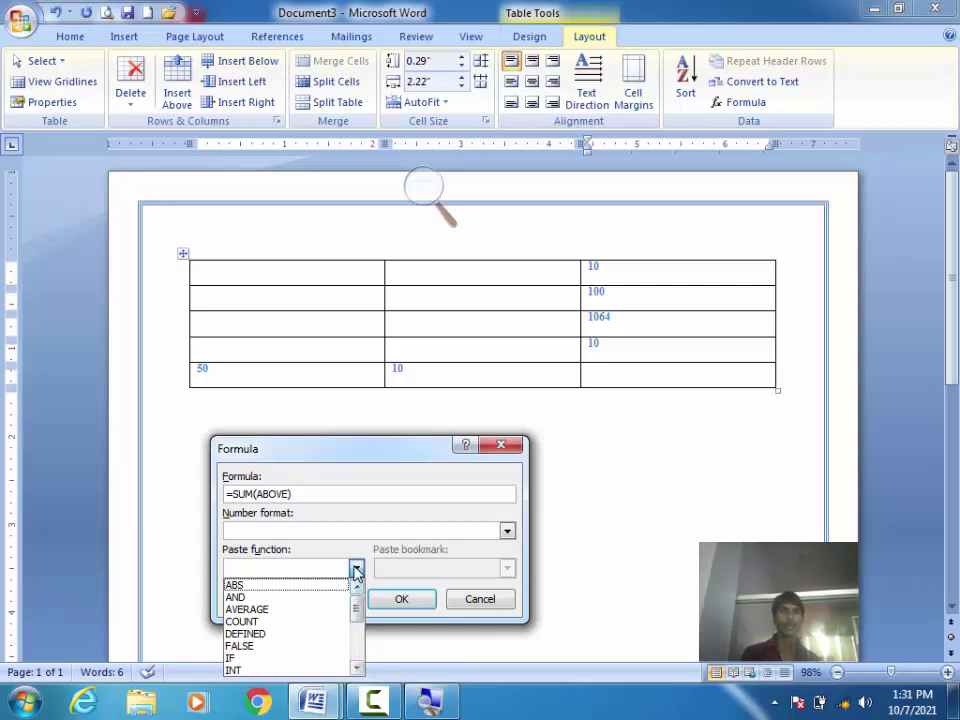
pyautogui.click(356, 568)
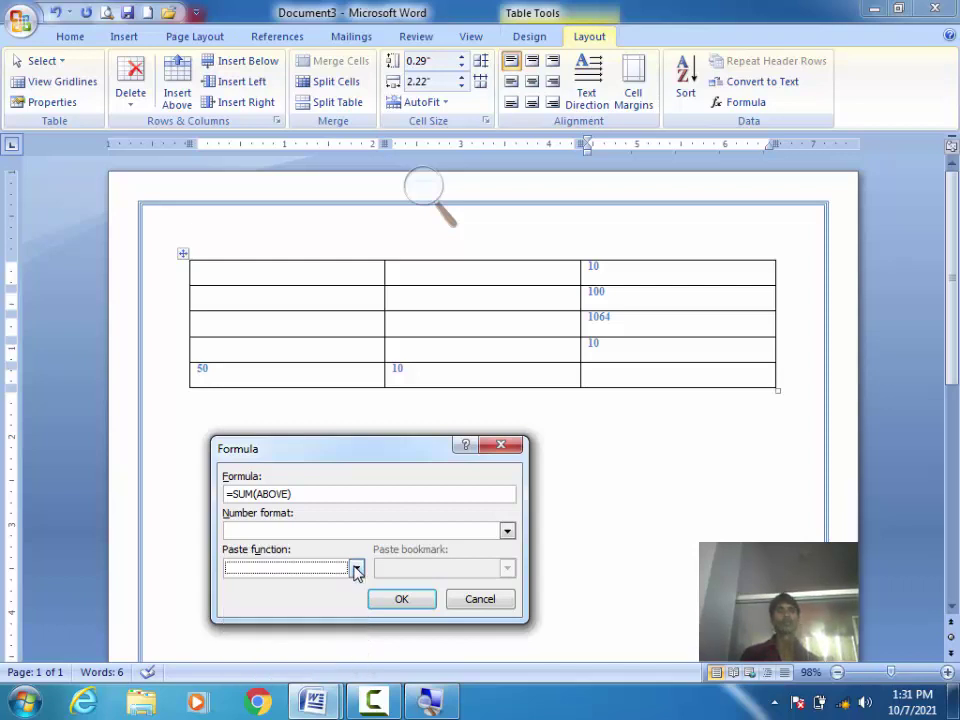
pyautogui.click(482, 599)
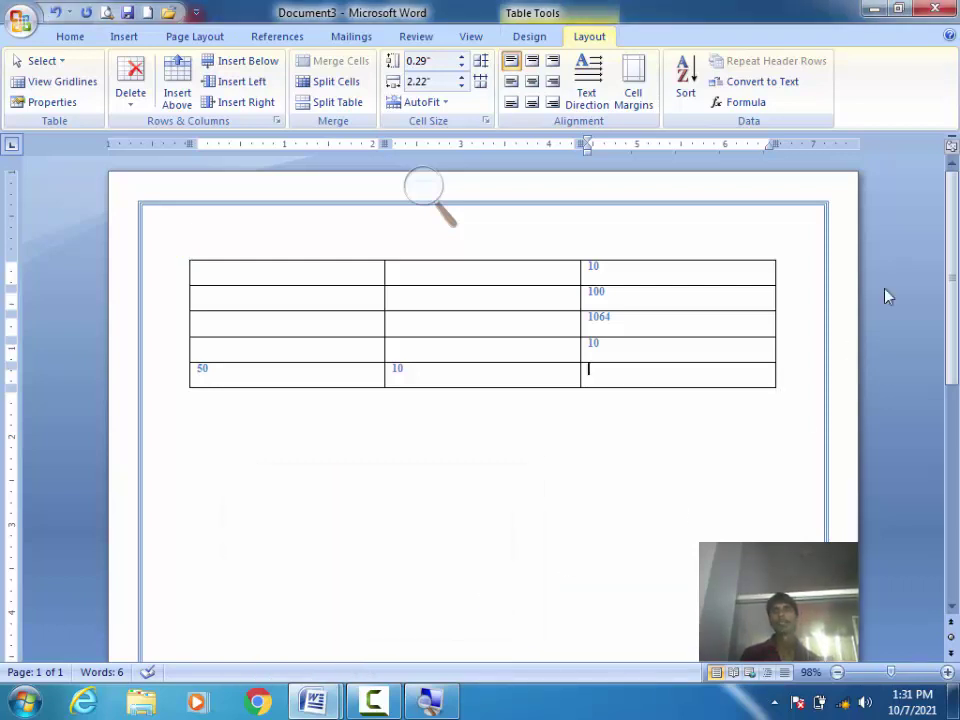
# Look at the Insert Table choices and close them without adding a table.
pyautogui.click(120, 40)
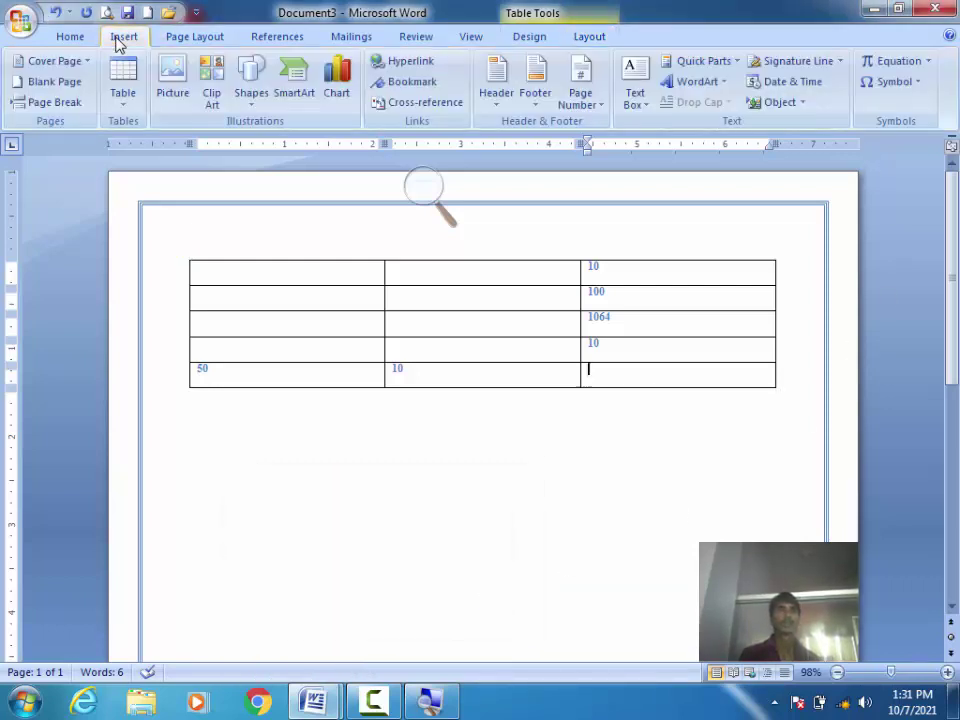
pyautogui.click(123, 90)
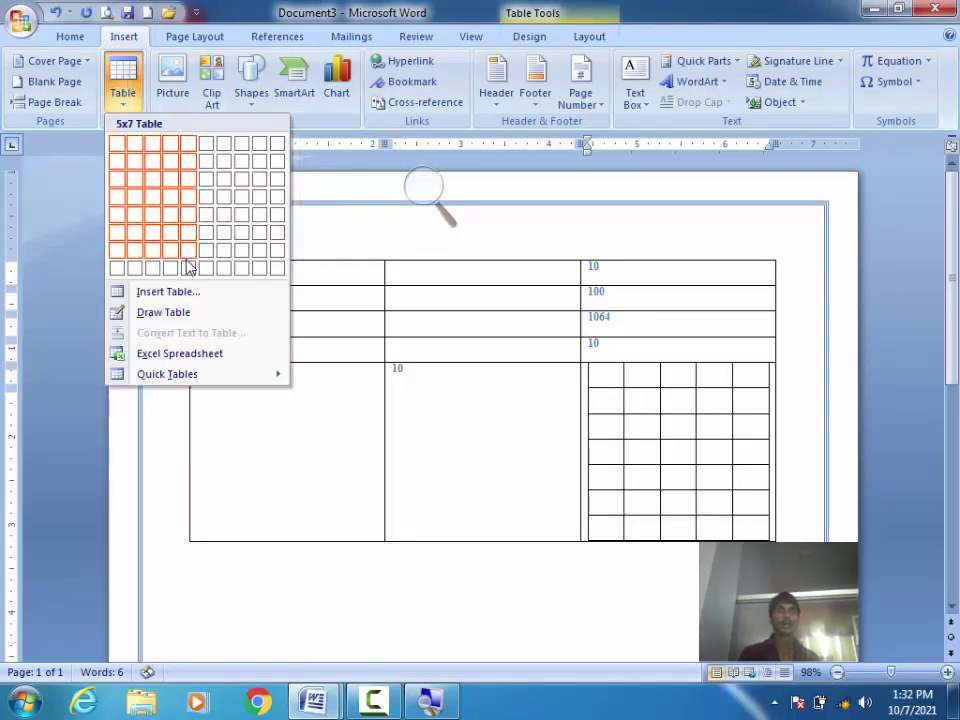
pyautogui.click(354, 240)
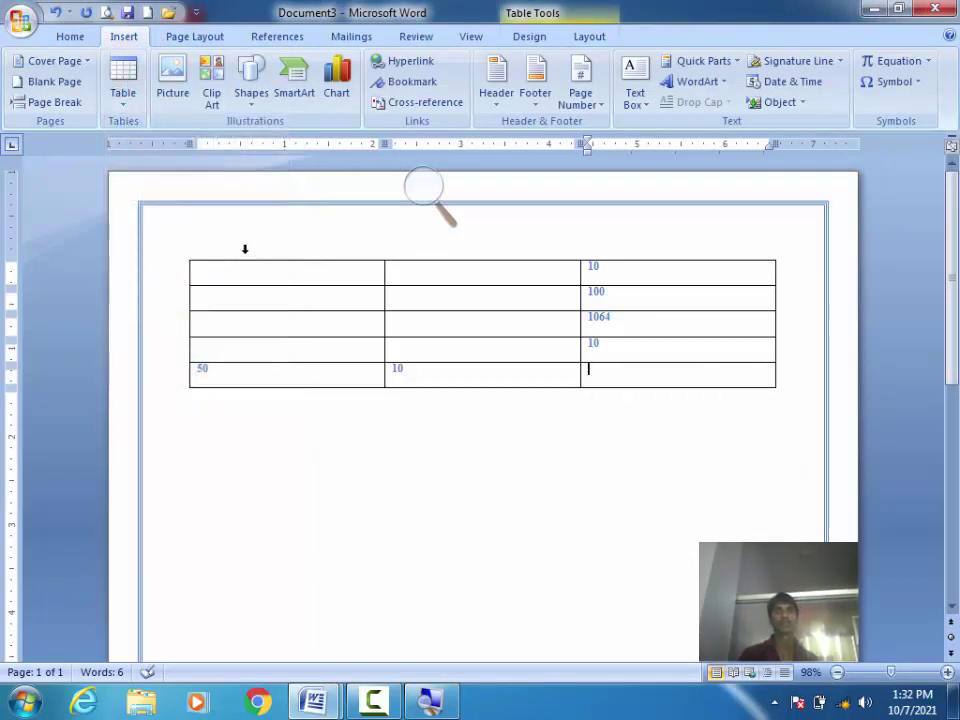
# Delete the entire table to leave a blank page, and close the Magnifier.
pyautogui.click(186, 258)
pyautogui.press('BackSpace')
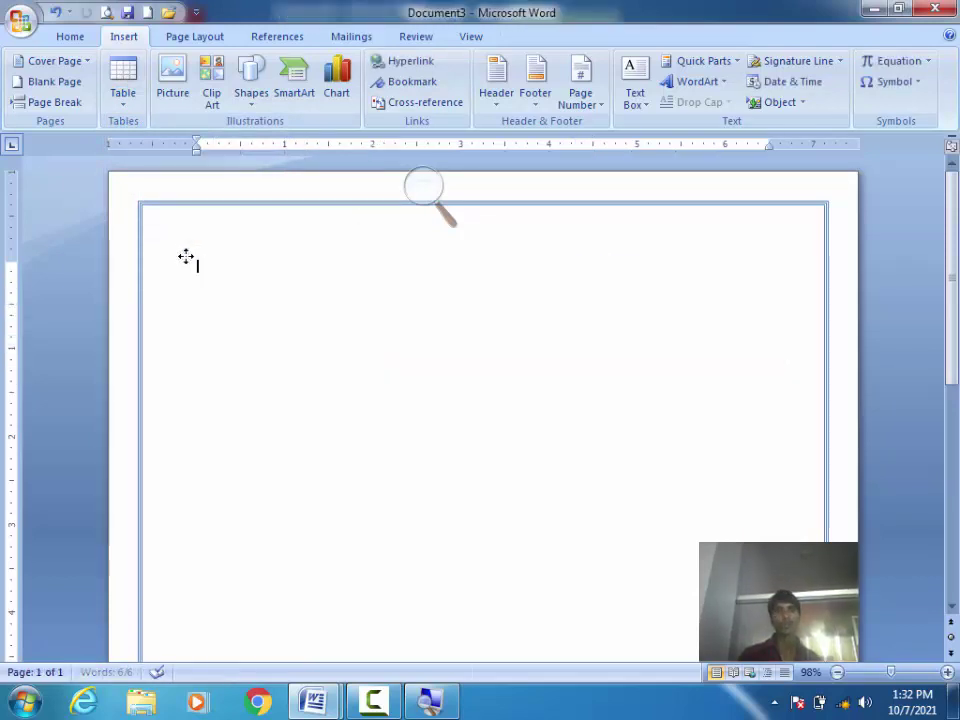
pyautogui.click(430, 189)
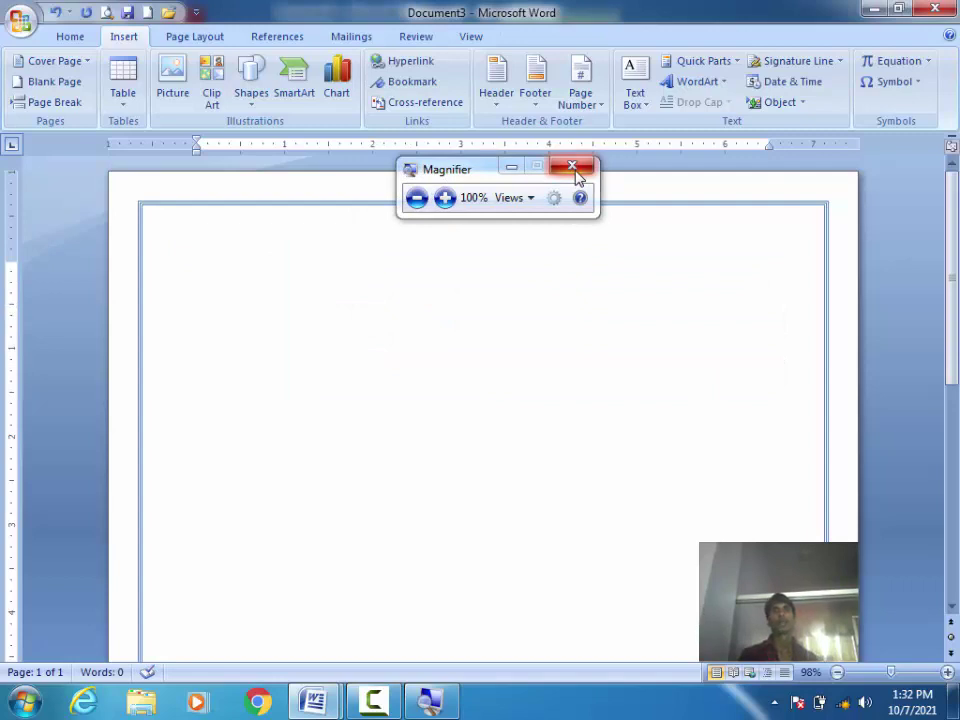
pyautogui.click(572, 167)
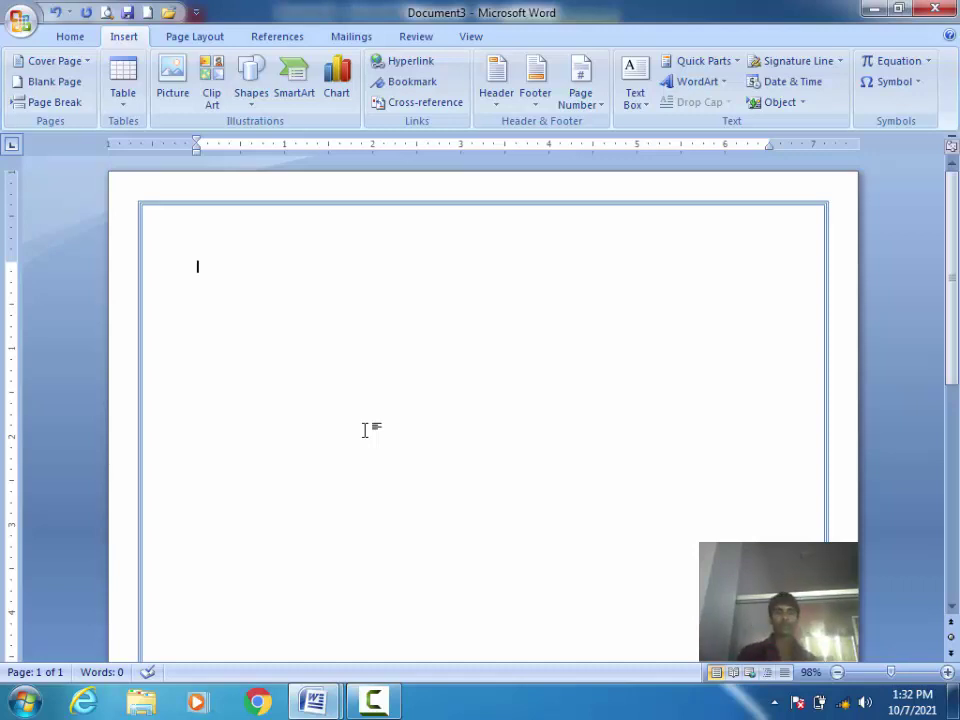
pyautogui.click(373, 700)
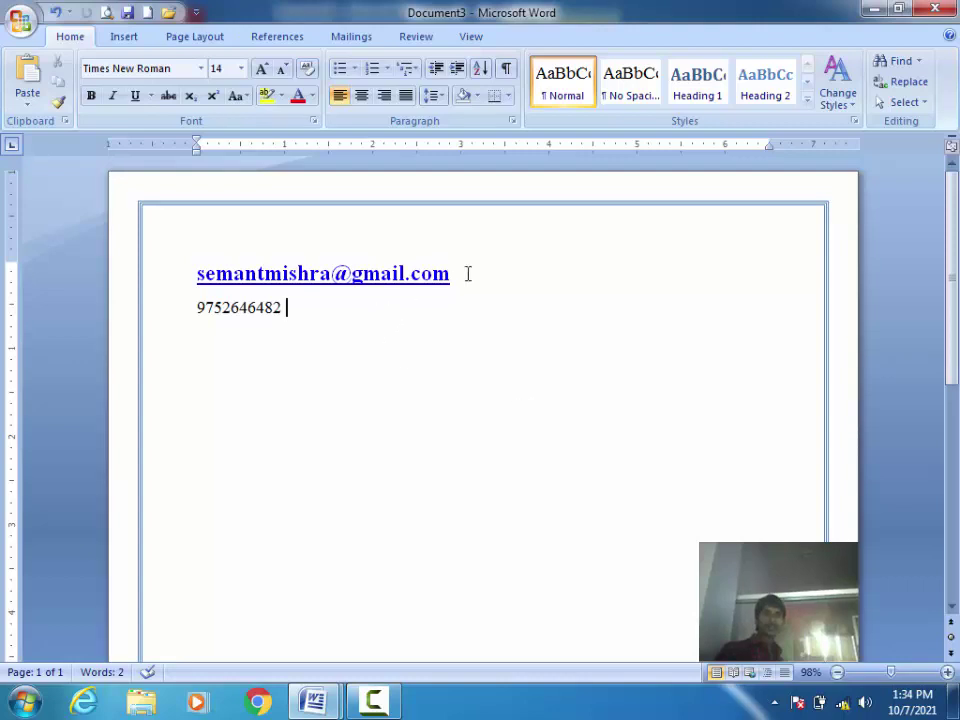
pyautogui.moveTo(479, 268); pyautogui.dragTo(174, 255)
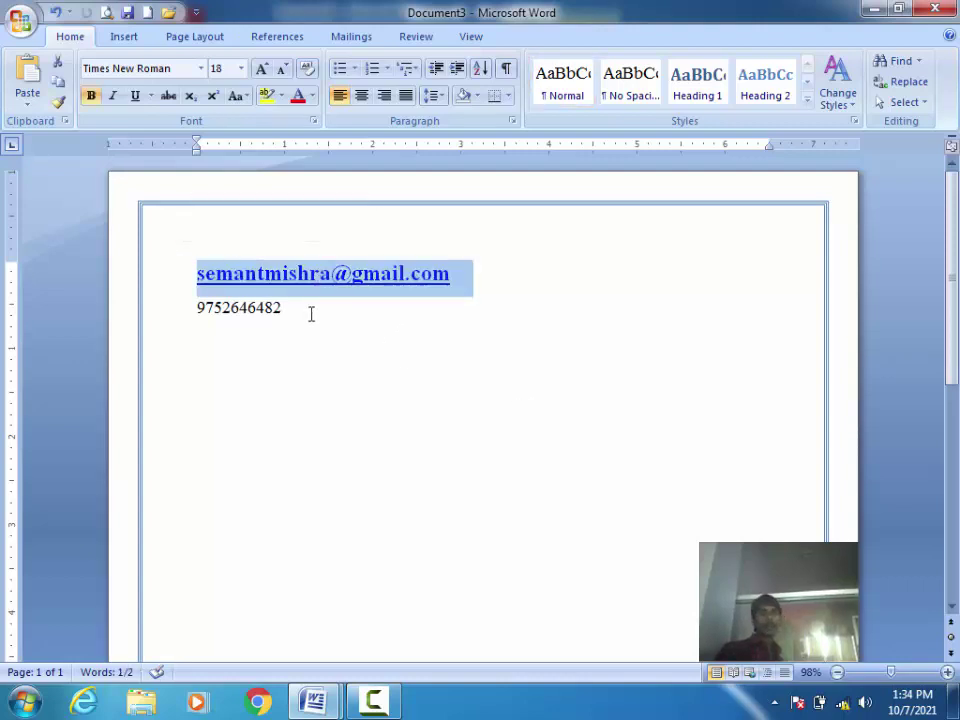
pyautogui.moveTo(311, 314); pyautogui.dragTo(317, 313)
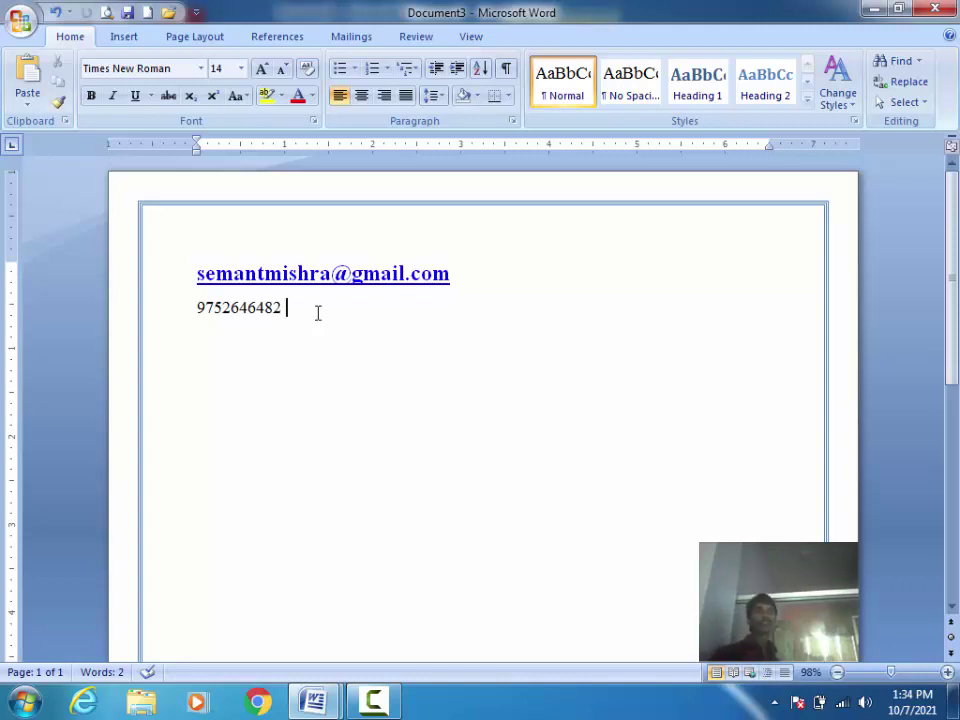
pyautogui.moveTo(316, 313); pyautogui.dragTo(197, 306)
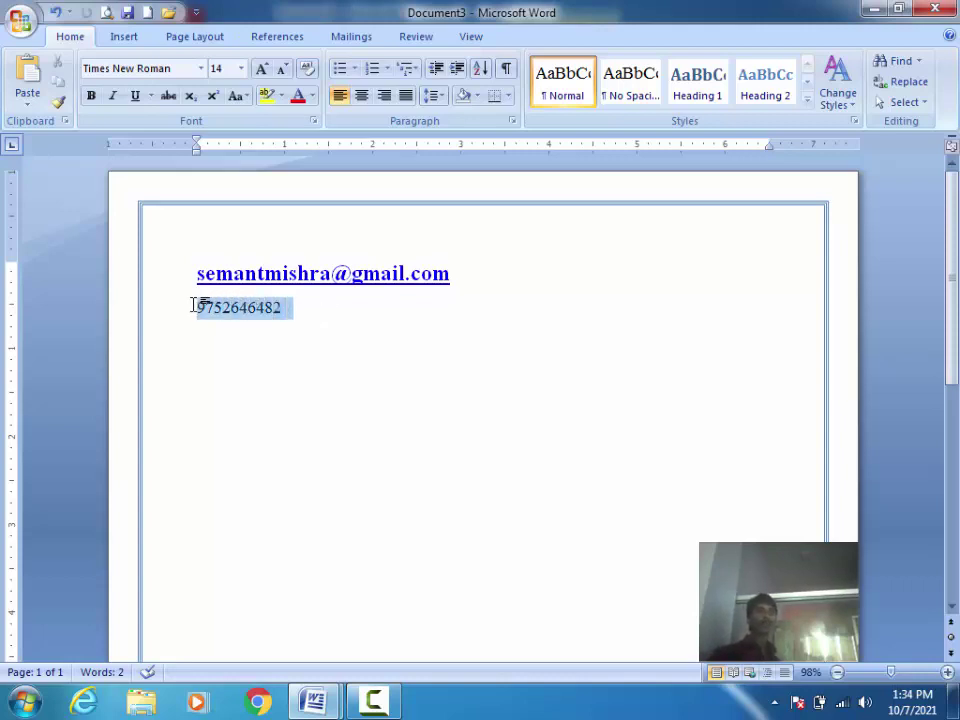
pyautogui.click(335, 314)
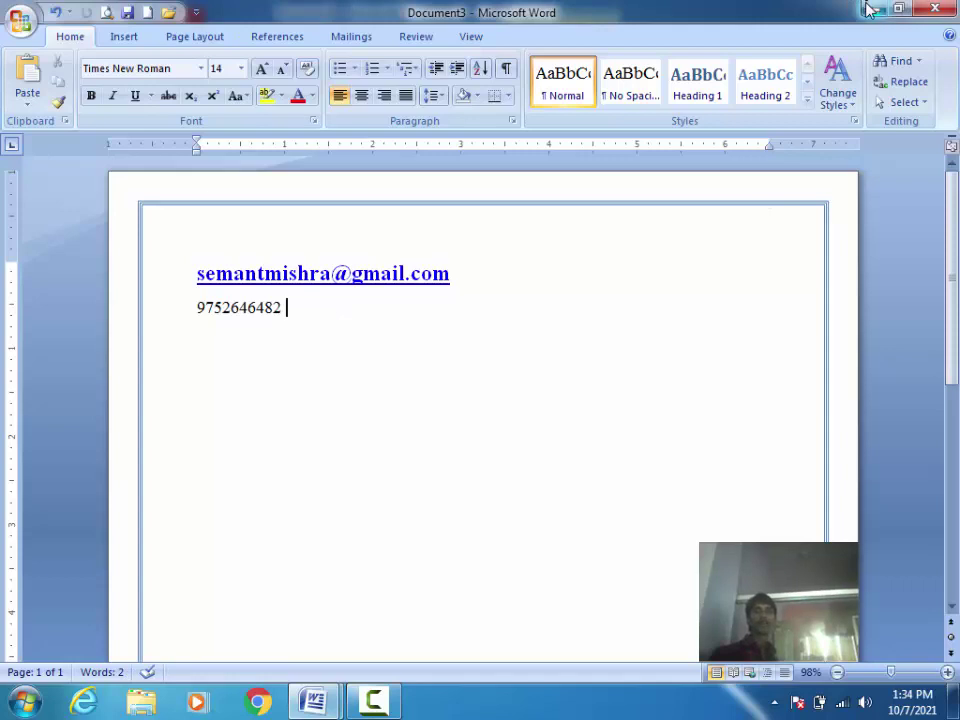
pyautogui.click(122, 42)
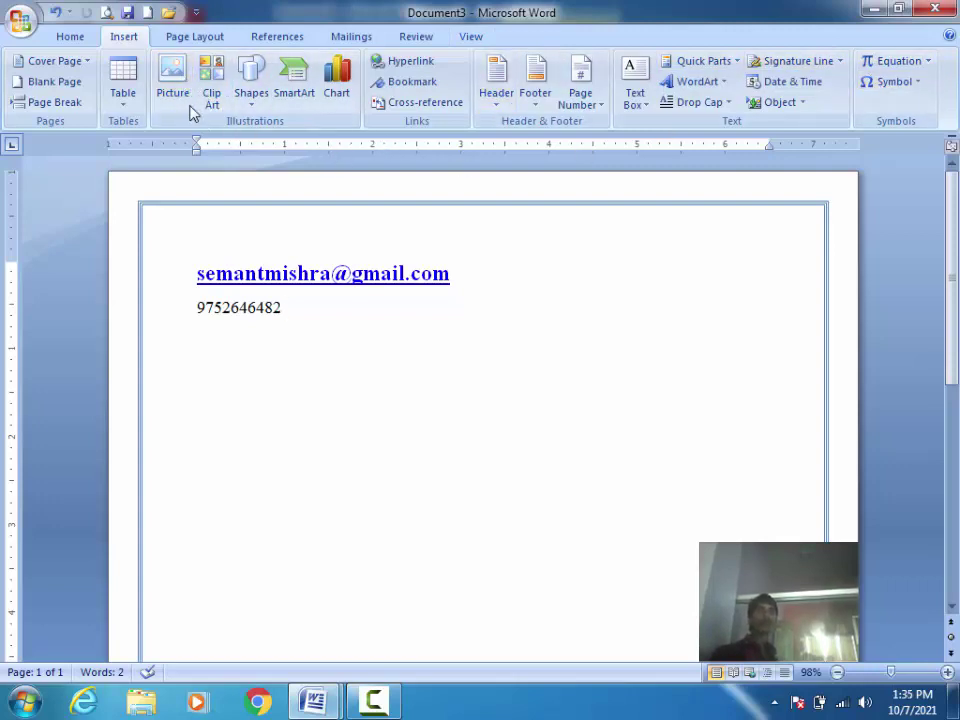
pyautogui.click(138, 102)
pyautogui.click(138, 102)
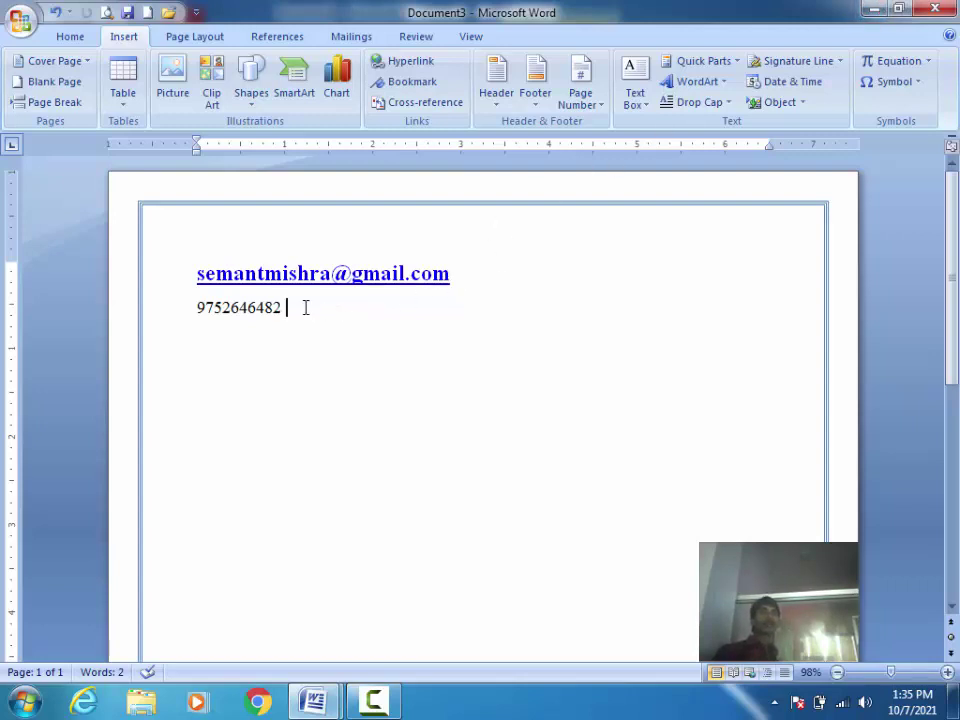
pyautogui.moveTo(305, 307)
pyautogui.mouseDown()
pyautogui.moveTo(201, 321)
pyautogui.moveTo(301, 329)
pyautogui.mouseUp()
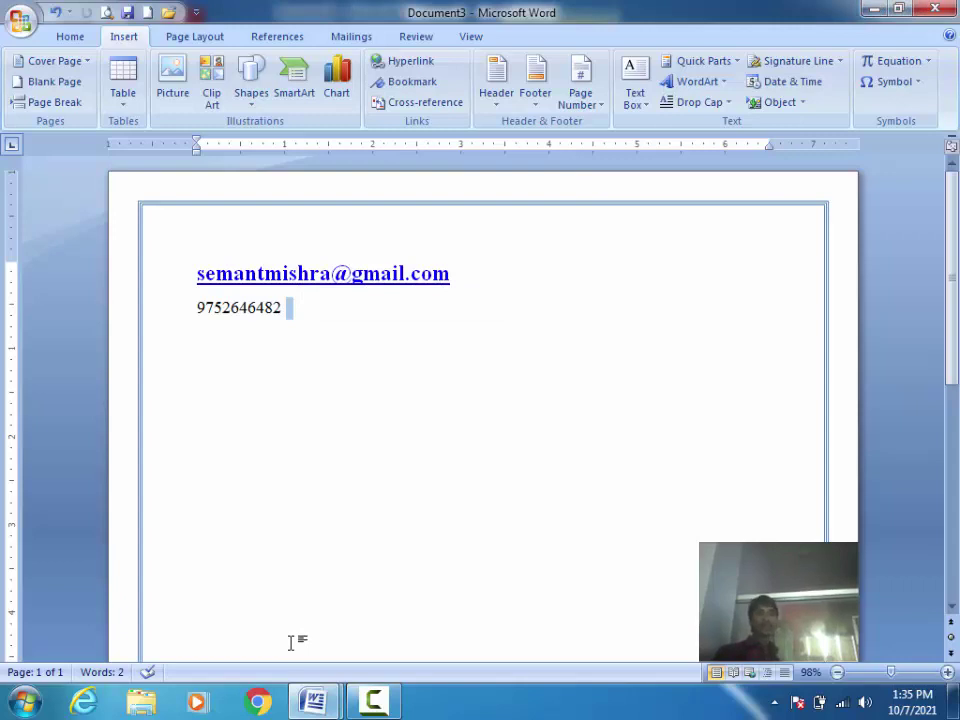
# Go to YouTube in Chrome.
pyautogui.click(266, 711)
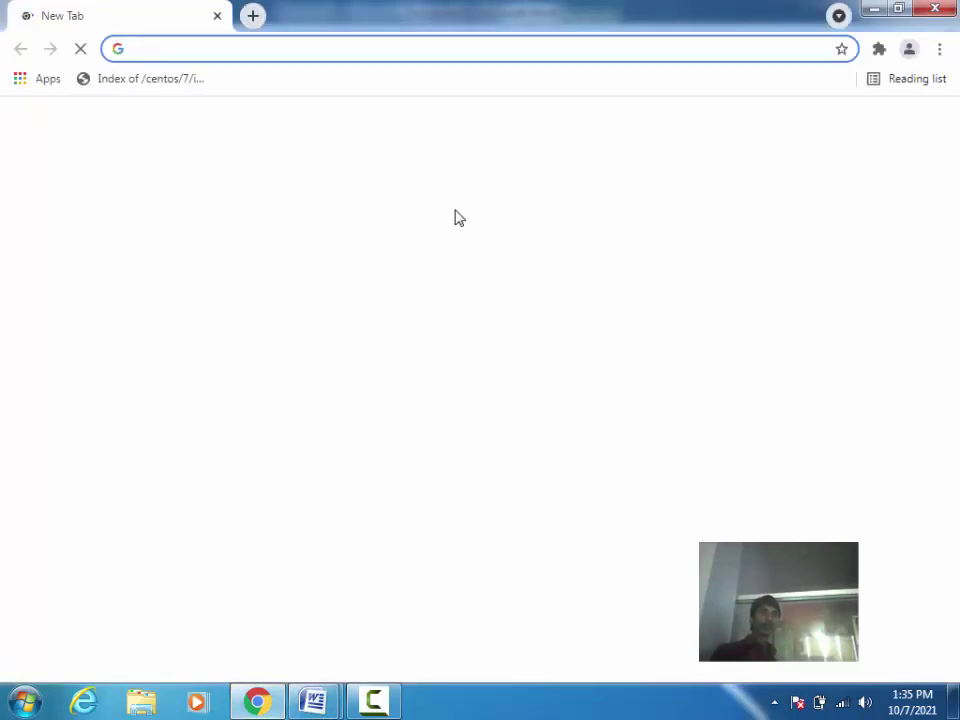
pyautogui.write('youtube')
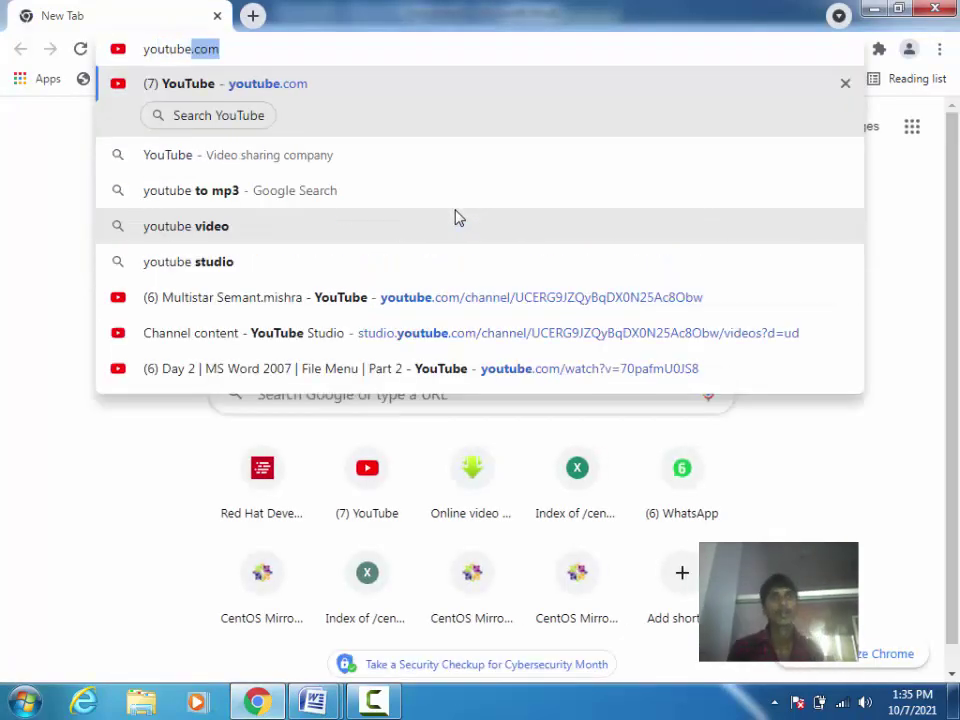
pyautogui.press('Return')
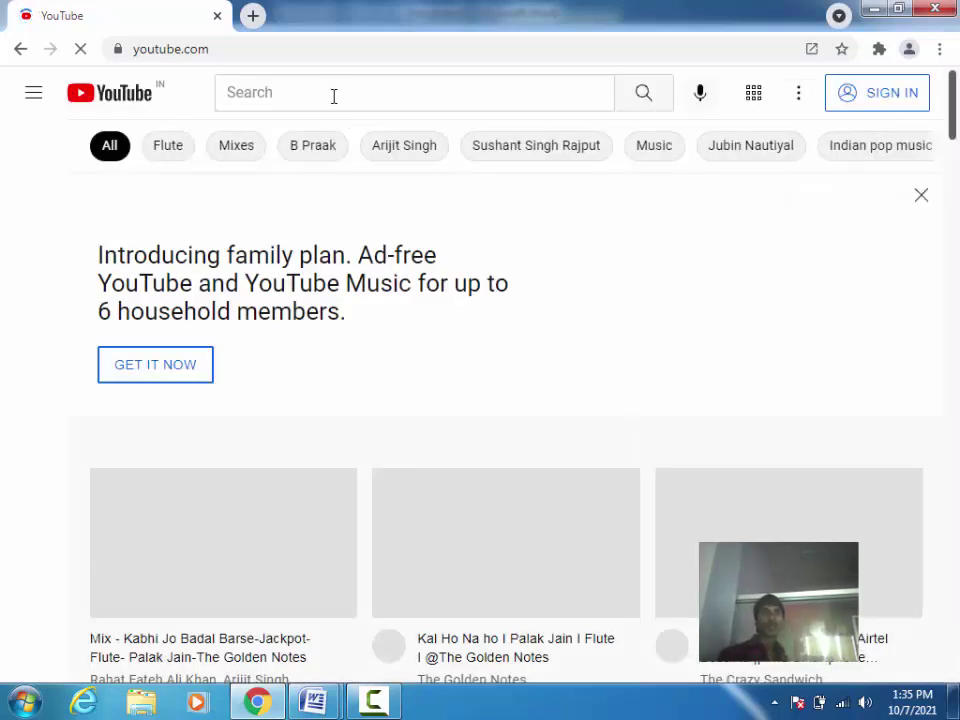
# Search YouTube for the tutor's channel name, correcting a typo.
pyautogui.click(334, 94)
pyautogui.write('se')
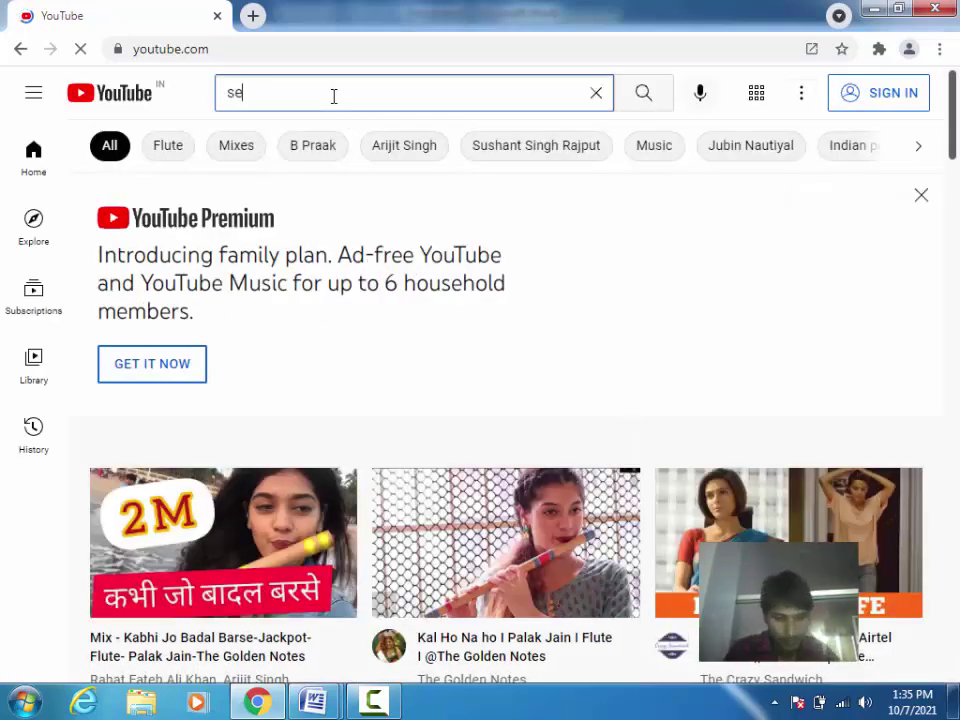
pyautogui.write('mant')
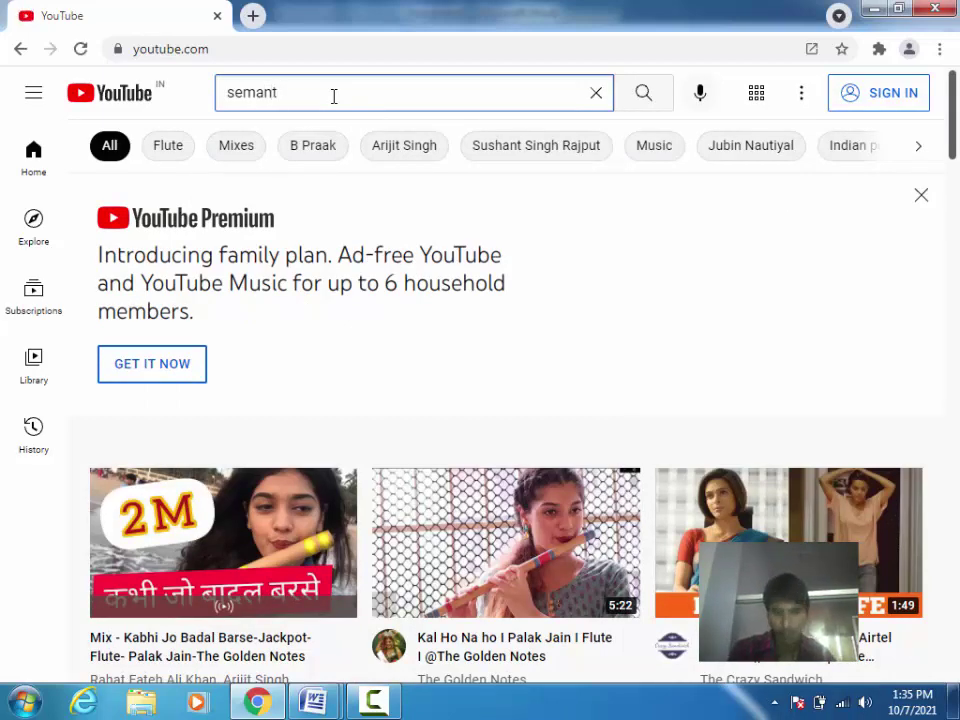
pyautogui.write('.misgra')
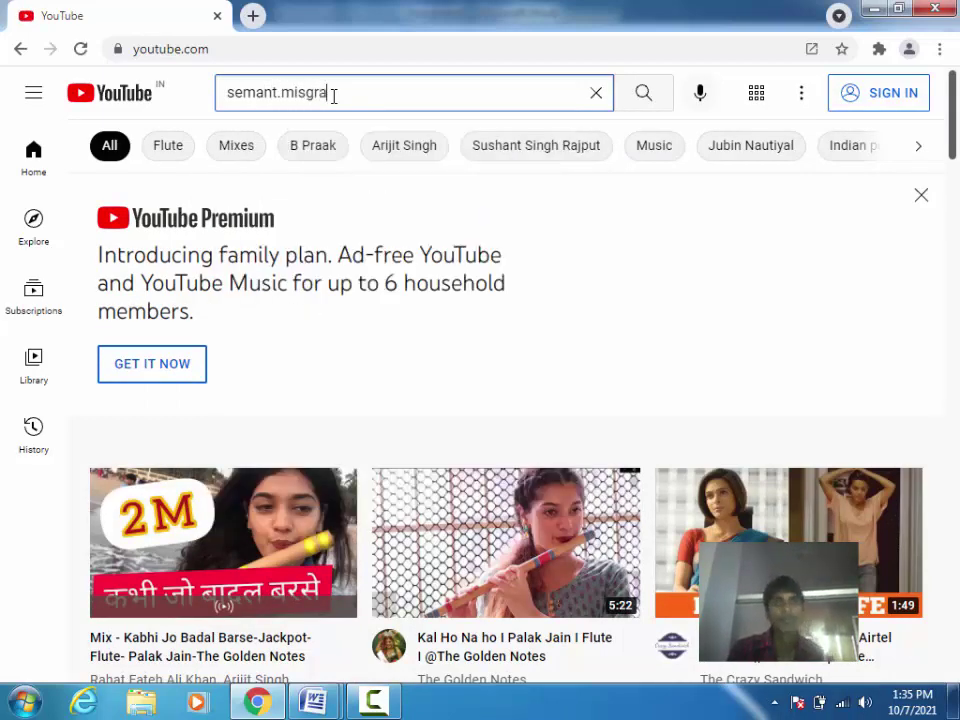
pyautogui.press('BackSpace')
pyautogui.press('BackSpace')
pyautogui.press('BackSpace')
pyautogui.write('hra')
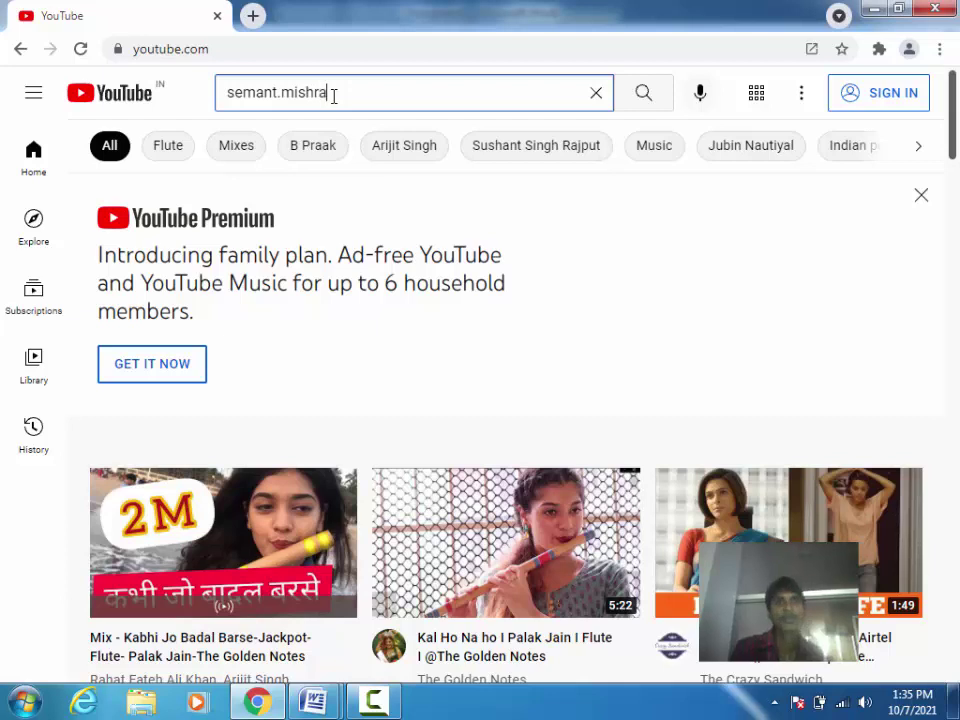
pyautogui.press('Return')
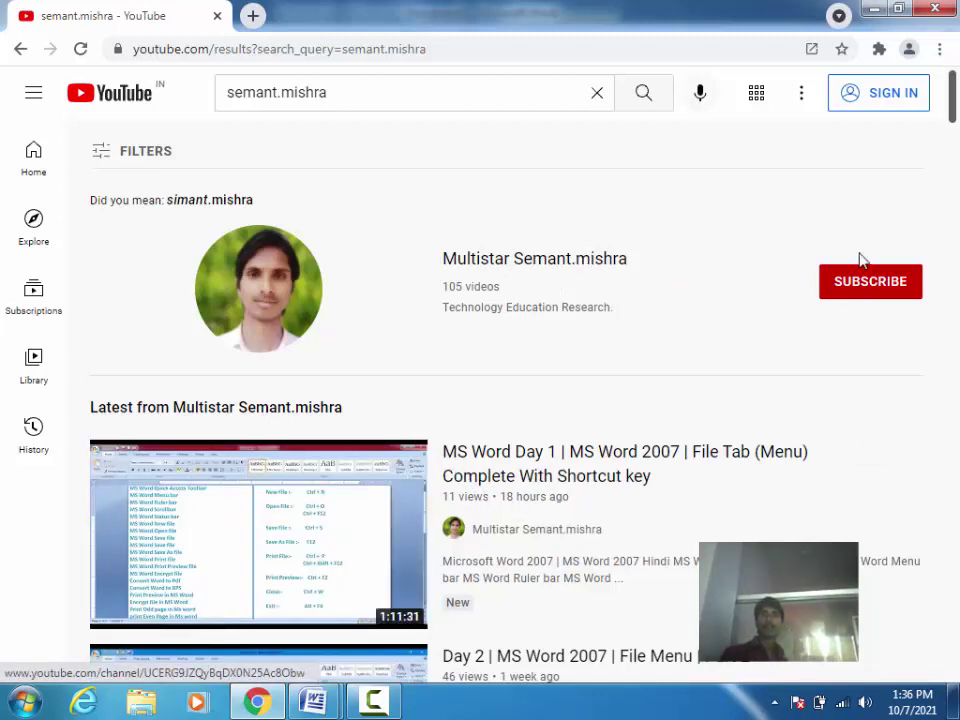
# Play the channel's MS Word (Aisect) playlist and pause MS Word Day 1 at 0:00.
pyautogui.click(613, 270)
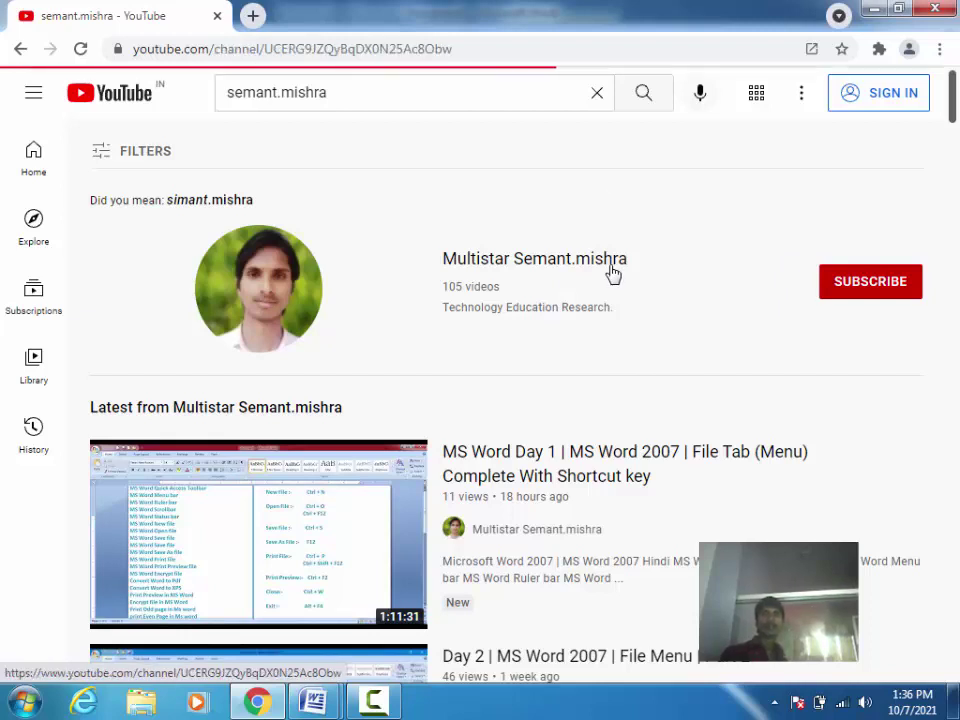
pyautogui.click(387, 234)
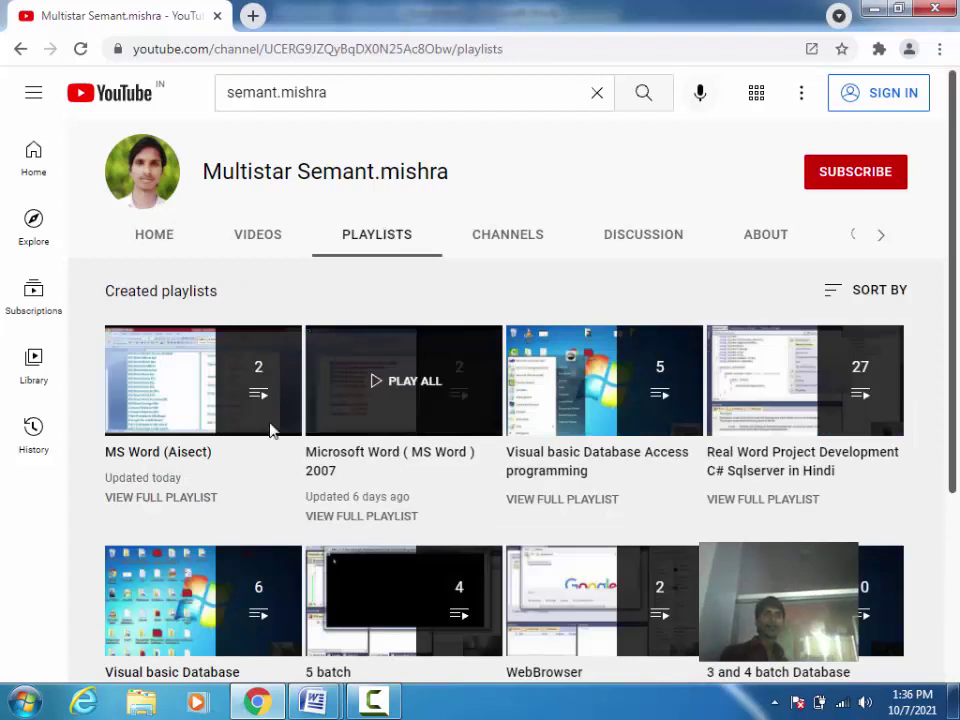
pyautogui.moveTo(203, 381)
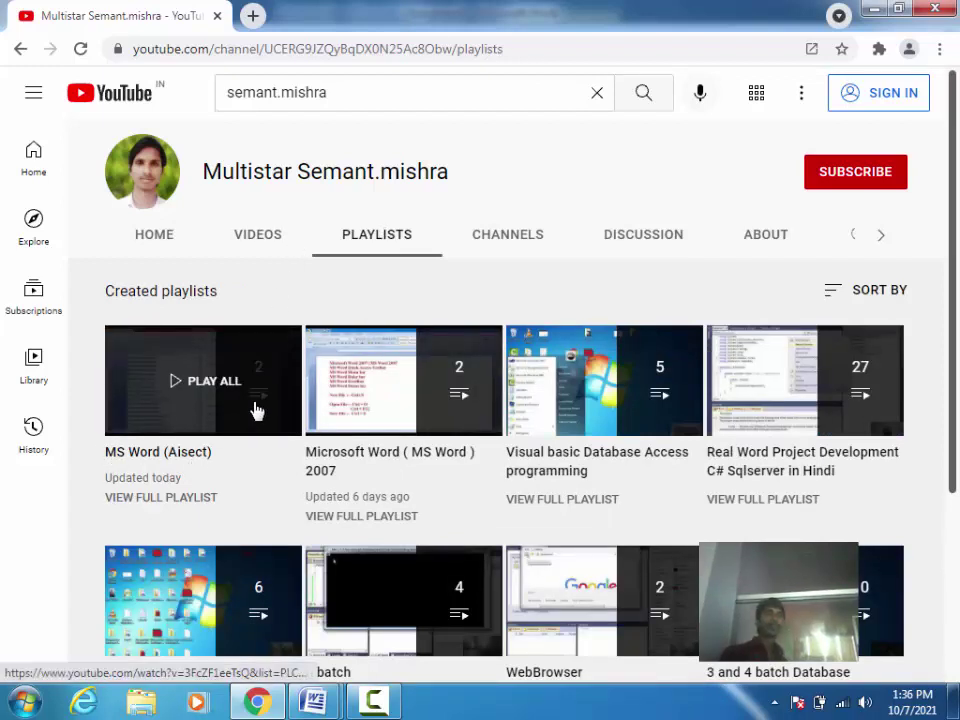
pyautogui.click(255, 409)
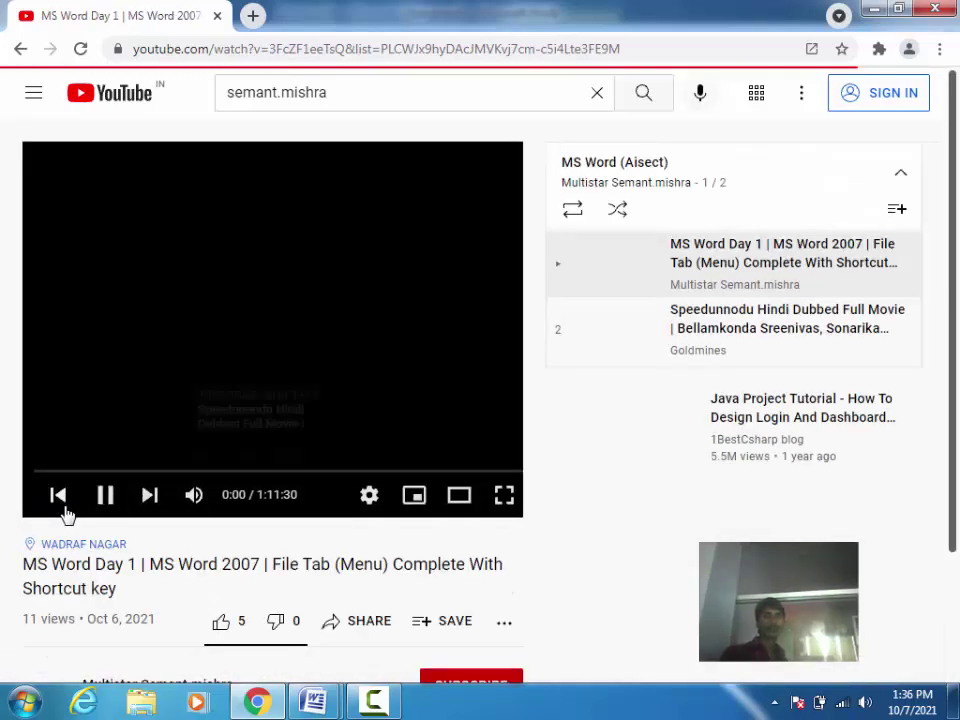
pyautogui.click(101, 506)
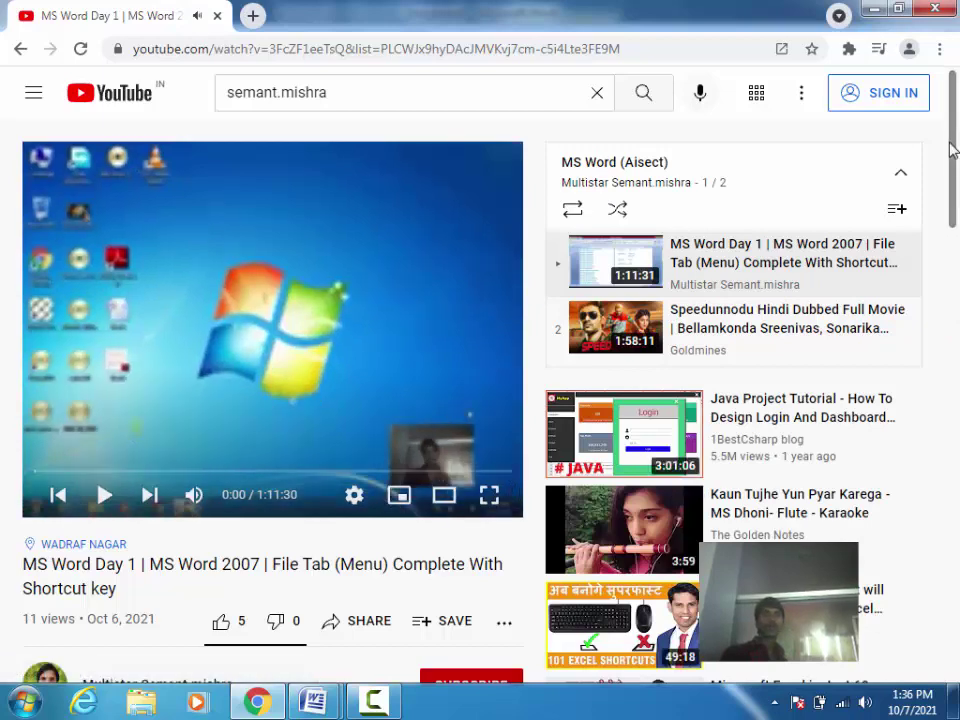
pyautogui.moveTo(954, 150)
pyautogui.mouseDown()
pyautogui.moveTo(953, 170)
pyautogui.moveTo(953, 150)
pyautogui.mouseUp()
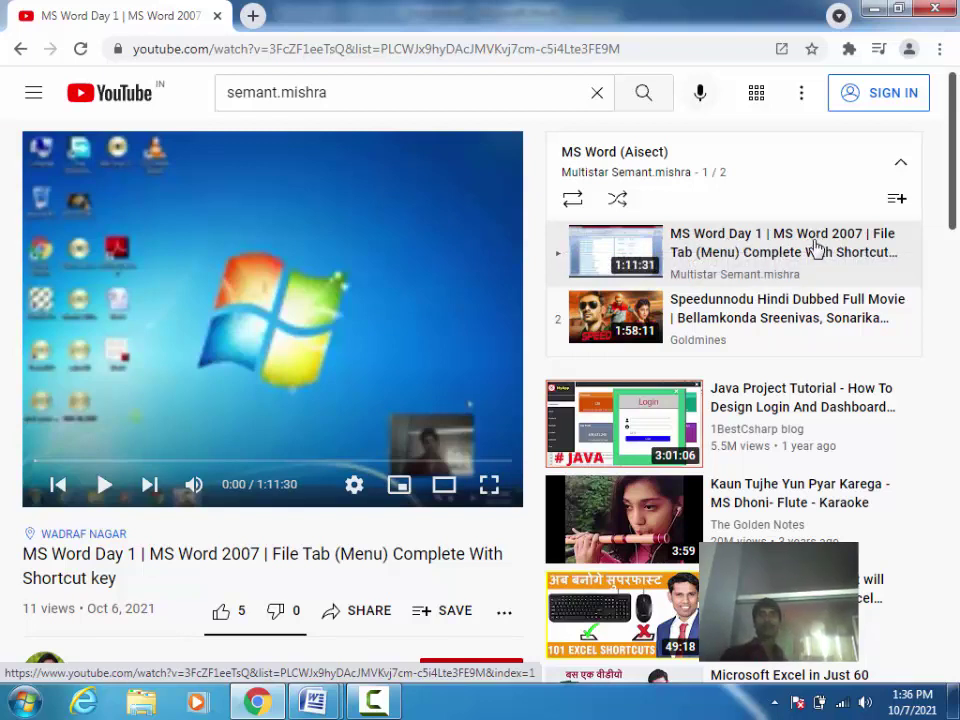
pyautogui.moveTo(955, 155); pyautogui.dragTo(955, 251)
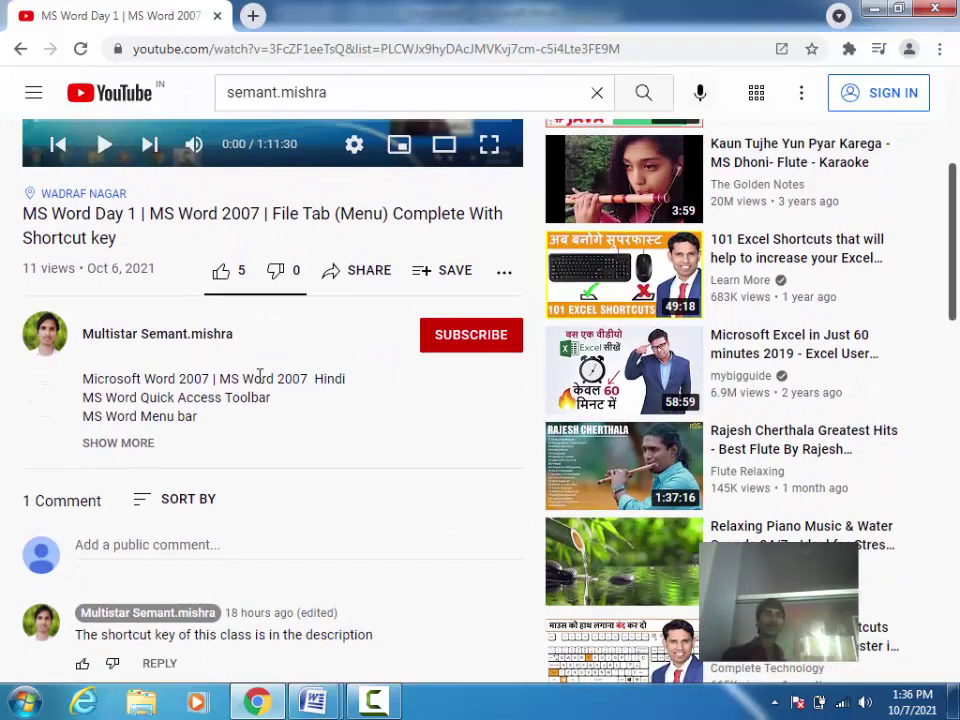
# Expand the video description and select its MS Word shortcut-key list.
pyautogui.click(138, 453)
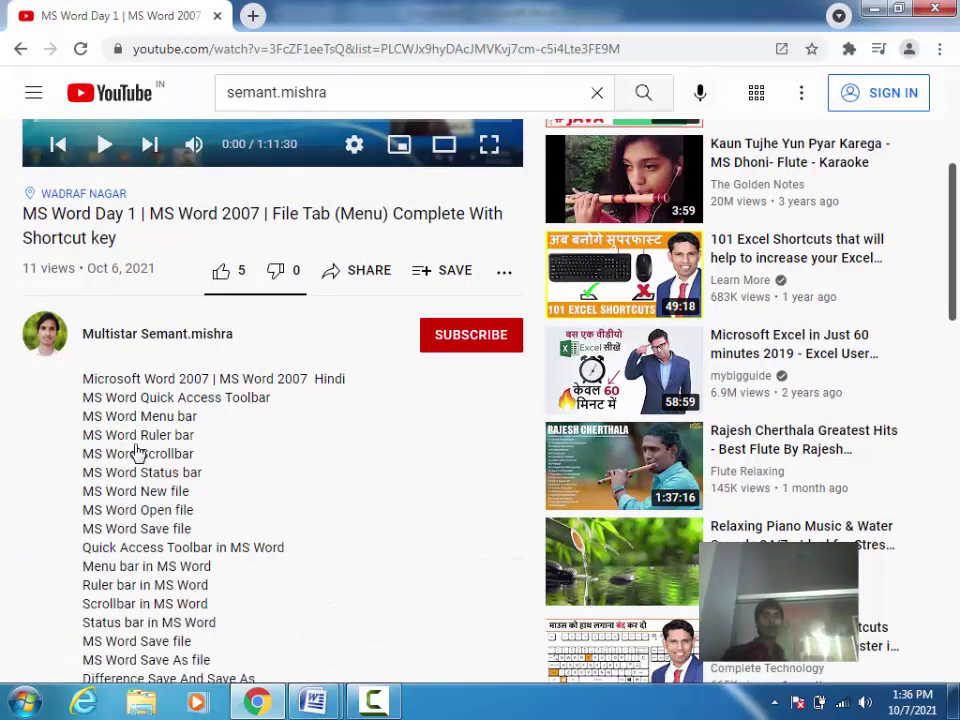
pyautogui.moveTo(955, 300); pyautogui.dragTo(957, 498)
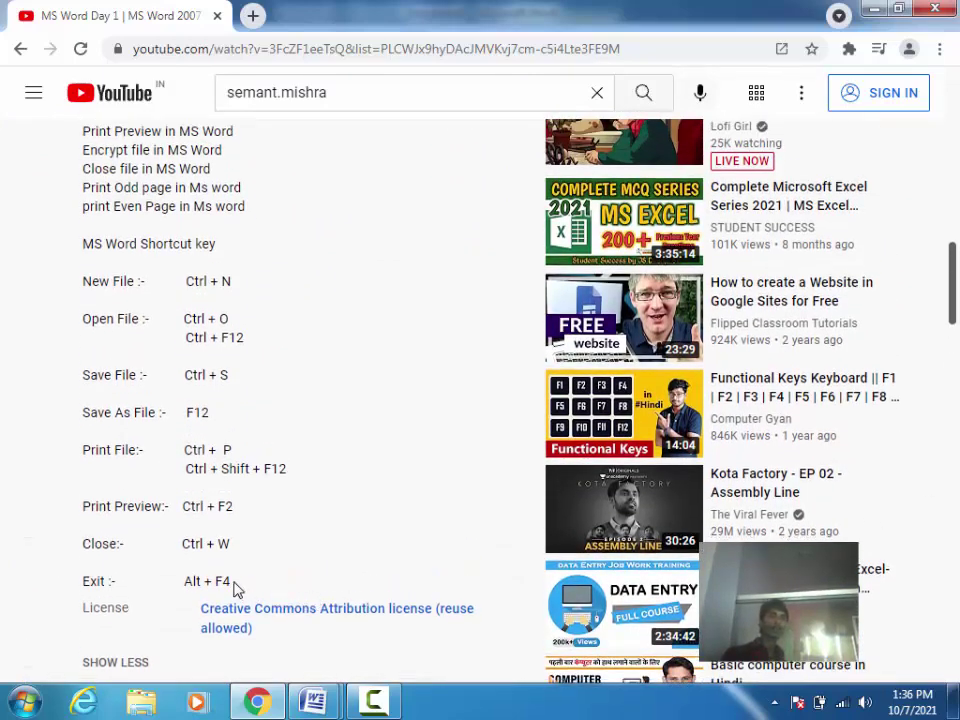
pyautogui.moveTo(233, 588)
pyautogui.mouseDown()
pyautogui.moveTo(110, 338)
pyautogui.moveTo(86, 165)
pyautogui.moveTo(82, 237)
pyautogui.mouseUp()
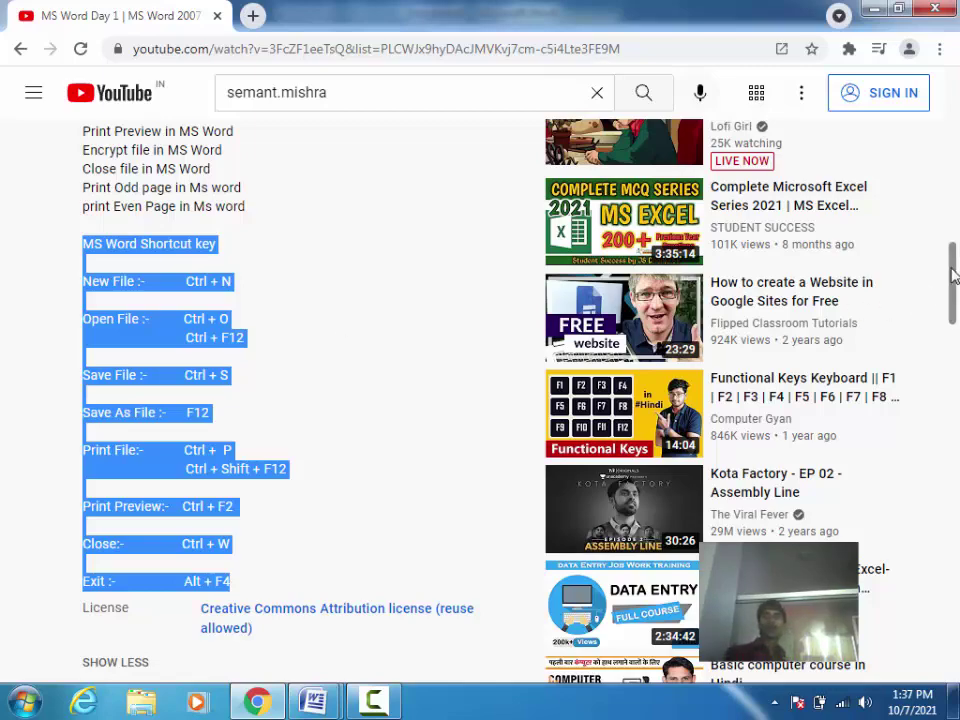
pyautogui.moveTo(952, 275); pyautogui.dragTo(955, 25)
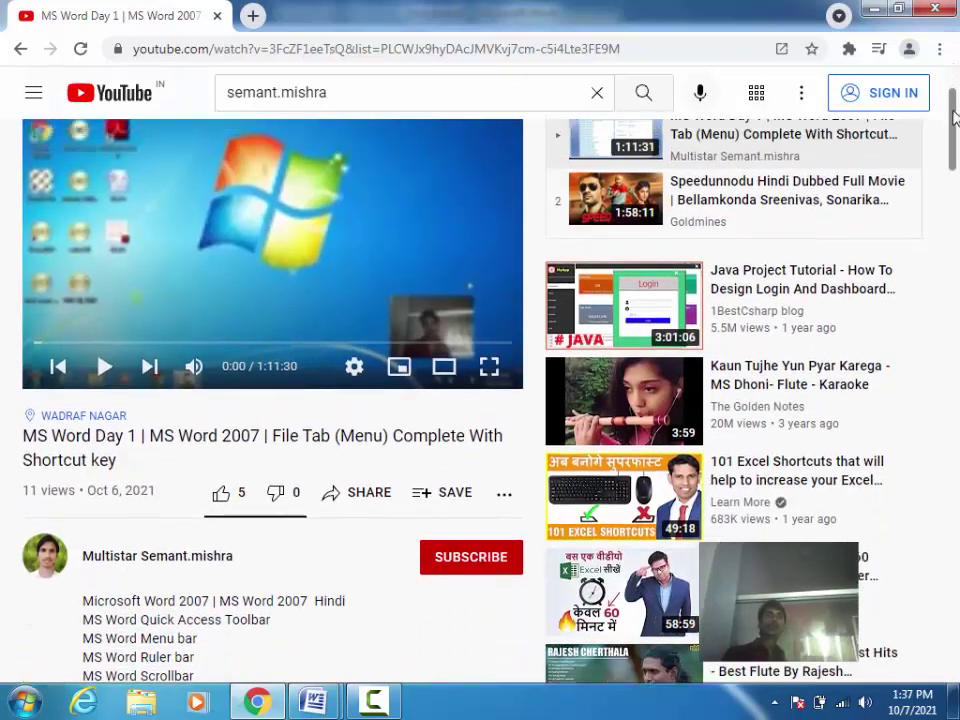
pyautogui.moveTo(955, 25); pyautogui.dragTo(955, 30)
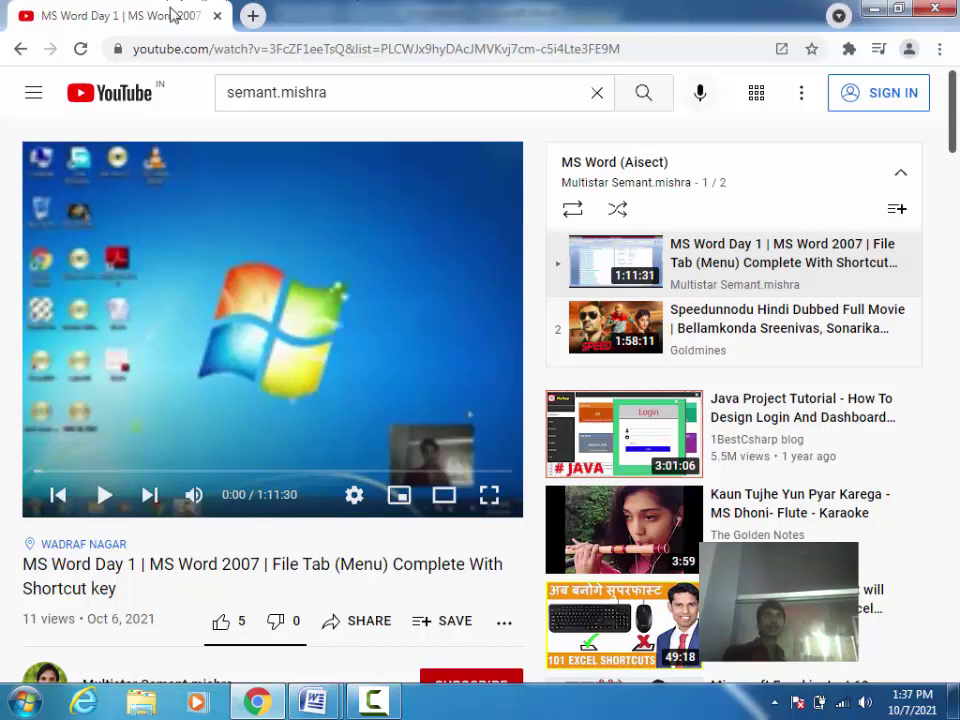
# Return to the playlists page, close the mini-player, and minimize Chrome to show Word.
pyautogui.click(20, 50)
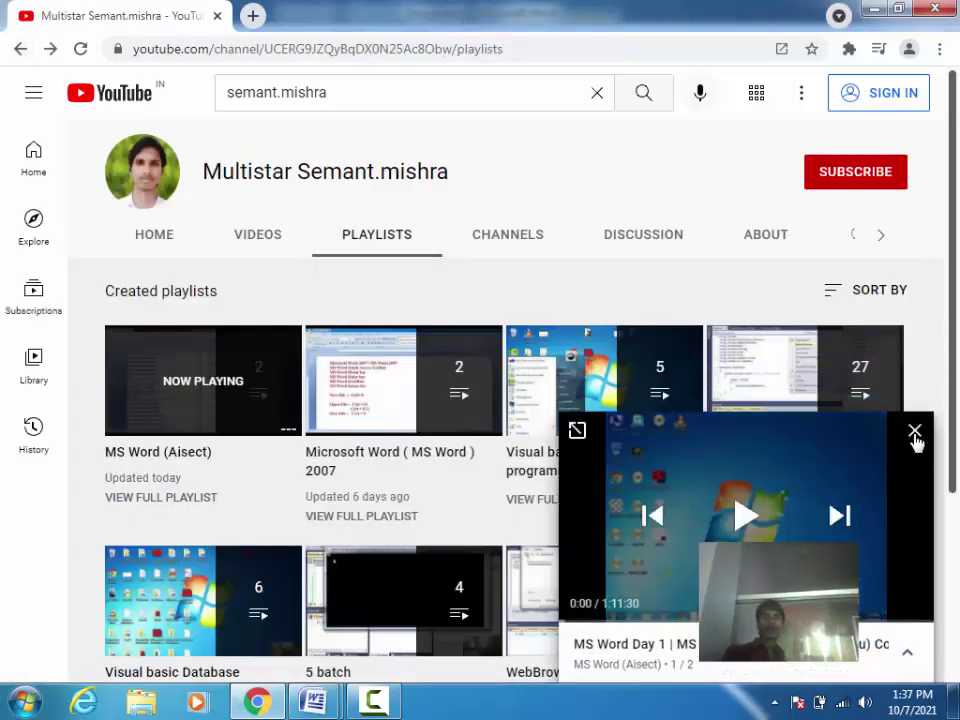
pyautogui.click(915, 432)
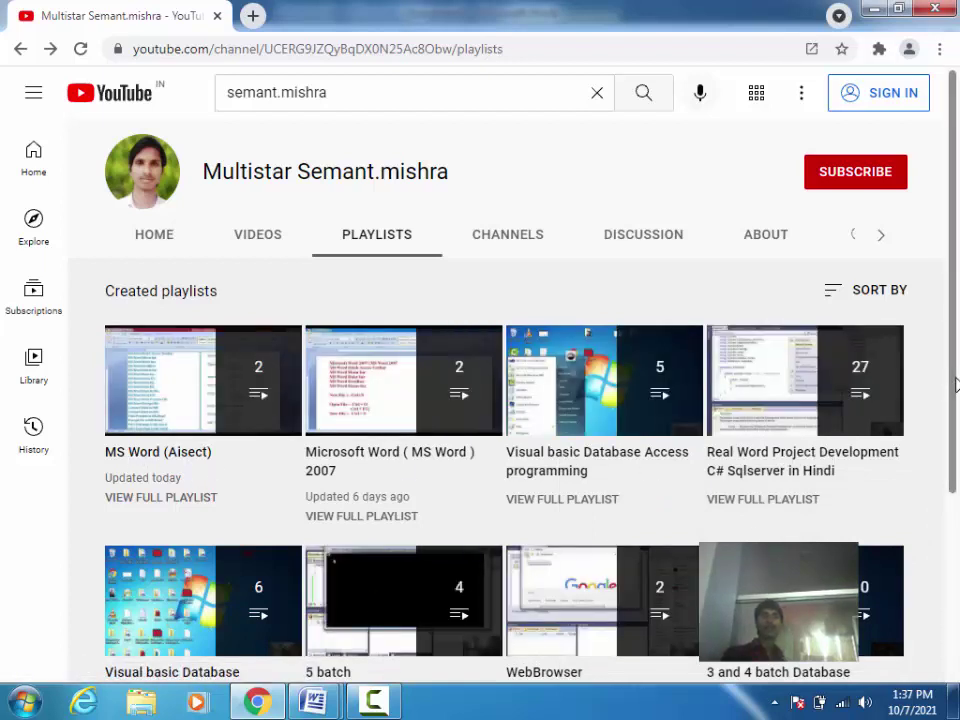
pyautogui.scroll(-1, 955, 360)
pyautogui.scroll(1, 955, 300)
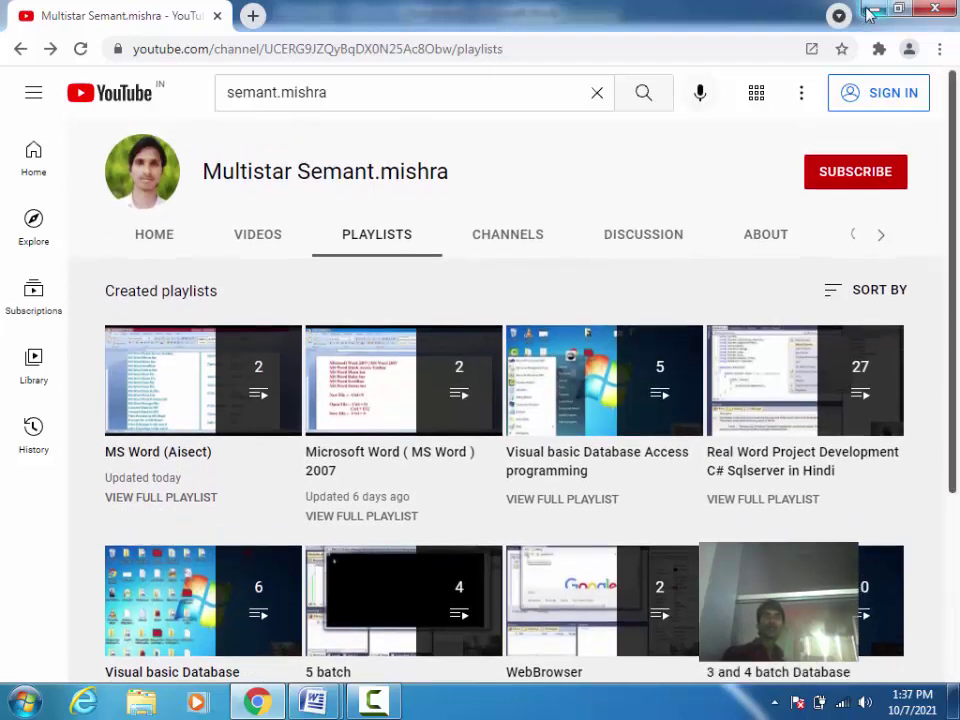
pyautogui.click(869, 12)
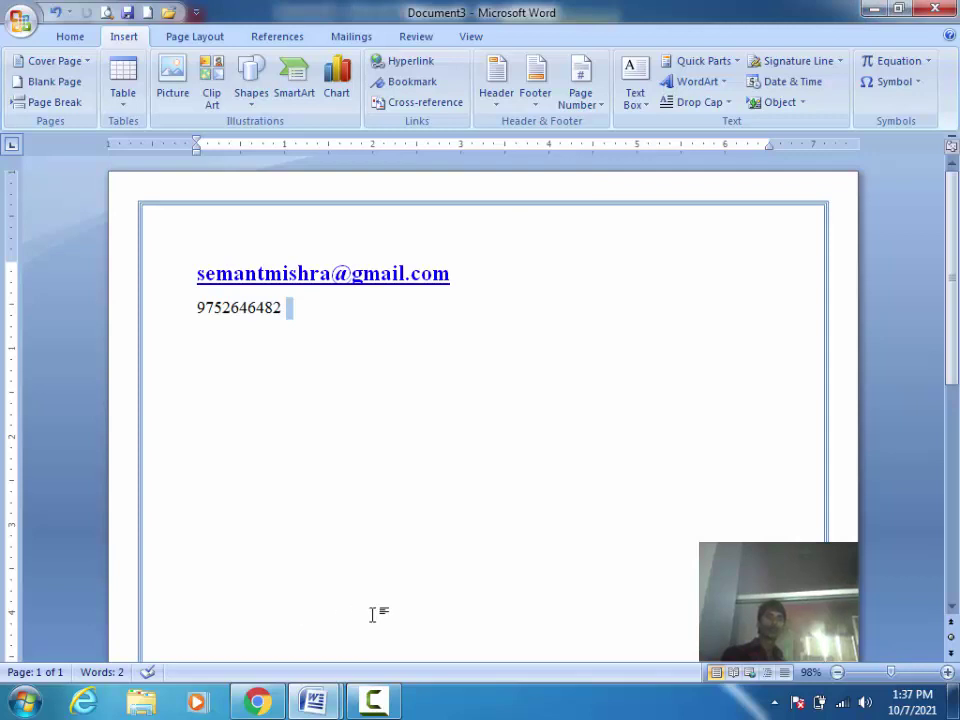